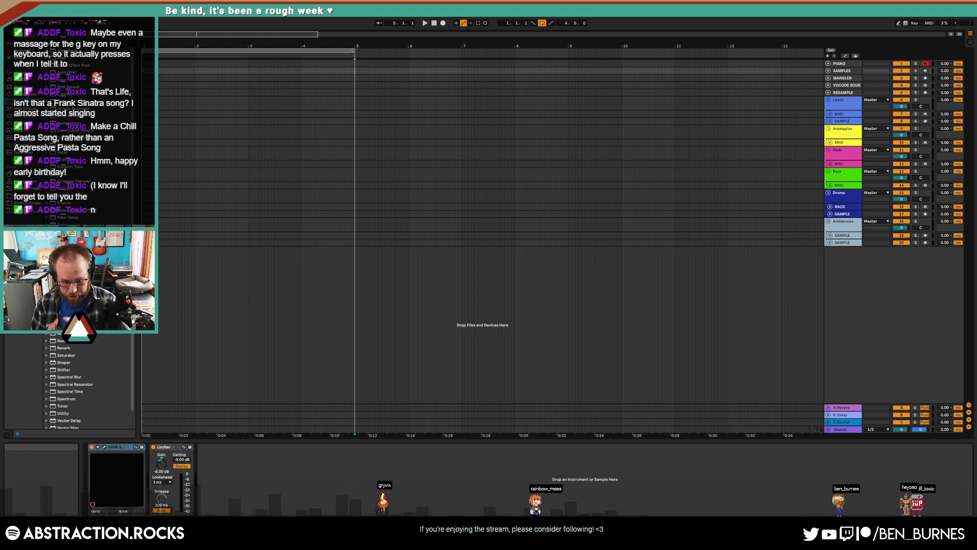
- Load the Pigments synth onto the MIDI track in the Pads group, replacing Operator
left_click(830, 164)
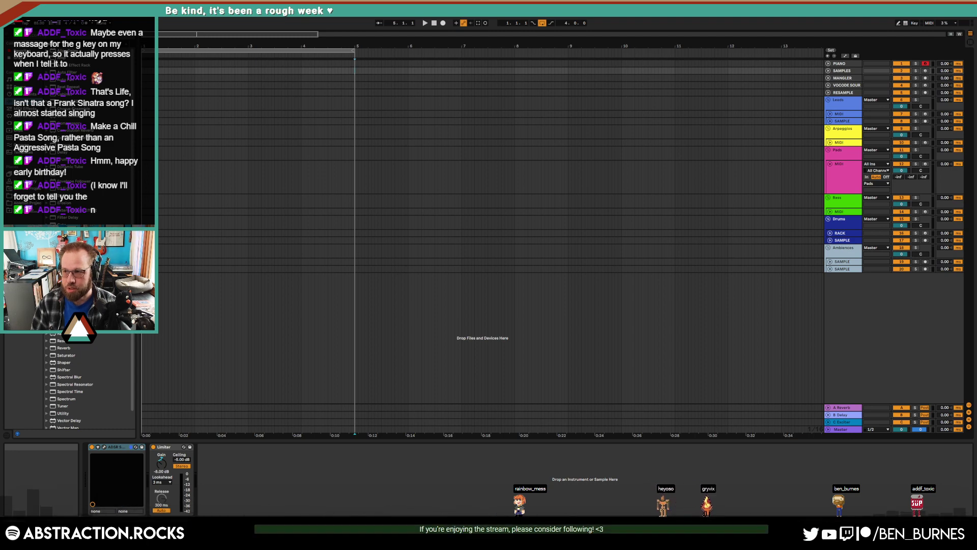
left_click(844, 182)
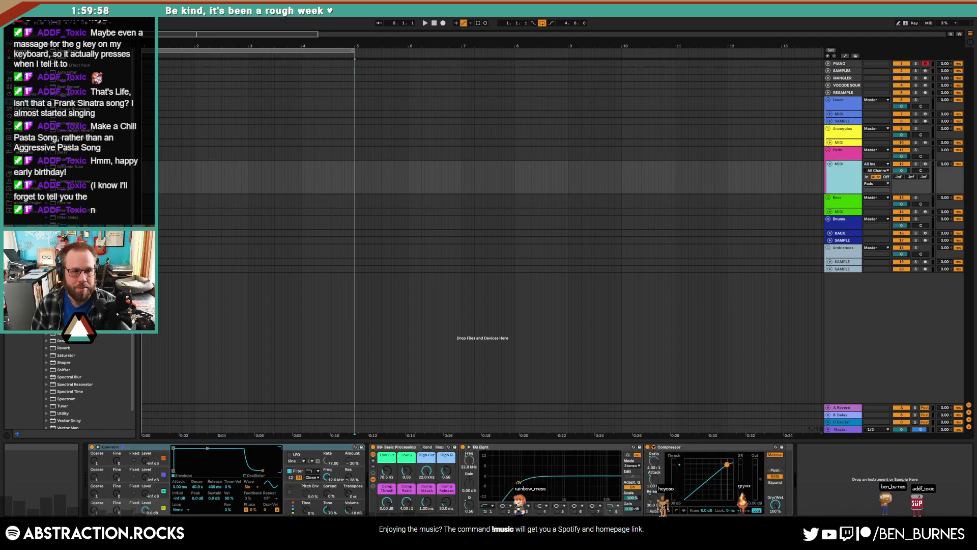
left_click(22, 123)
left_click(46, 58)
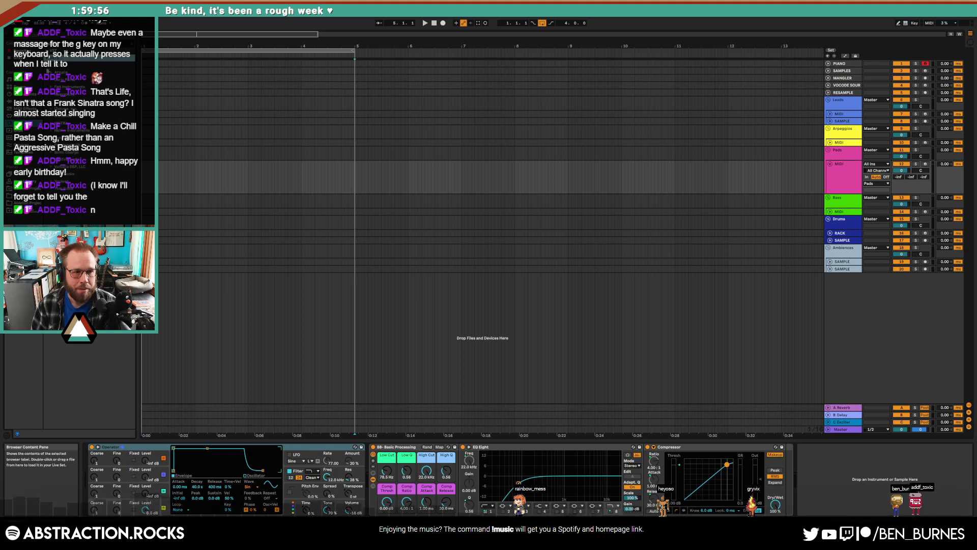
left_click(51, 73)
left_click(60, 87)
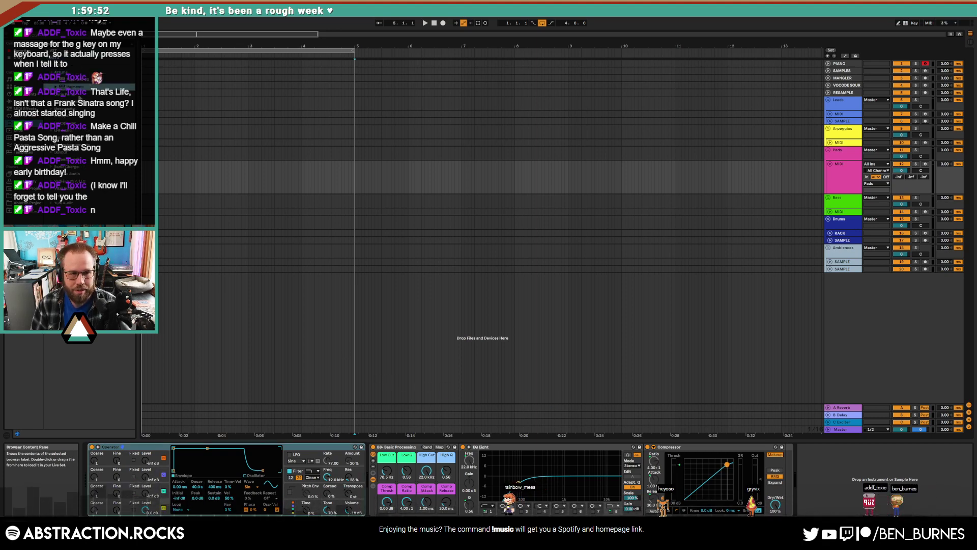
double_click(75, 87)
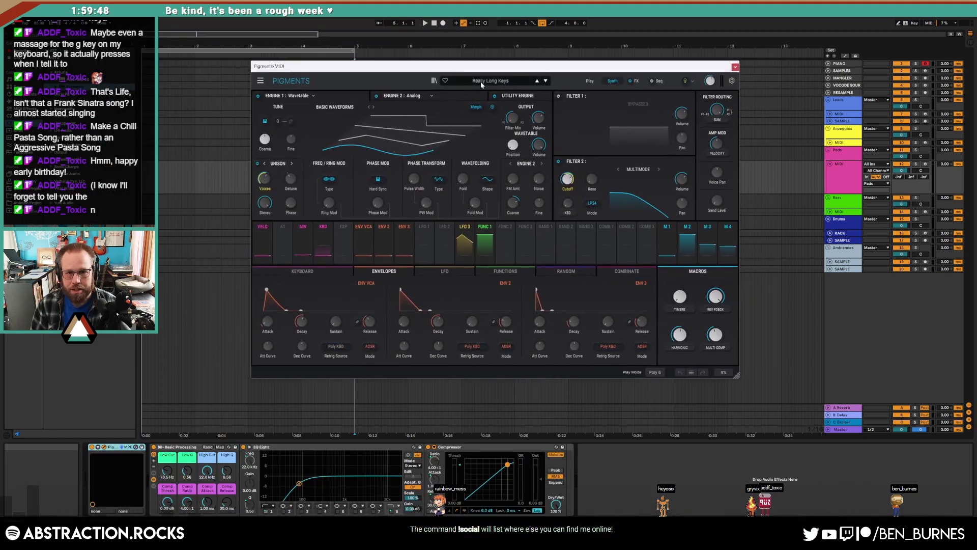
- Load the Diamond Cutter preset from the pad presets in Pigments and arm the Pads MIDI track for recording
left_click(481, 81)
mouse_move(488, 155)
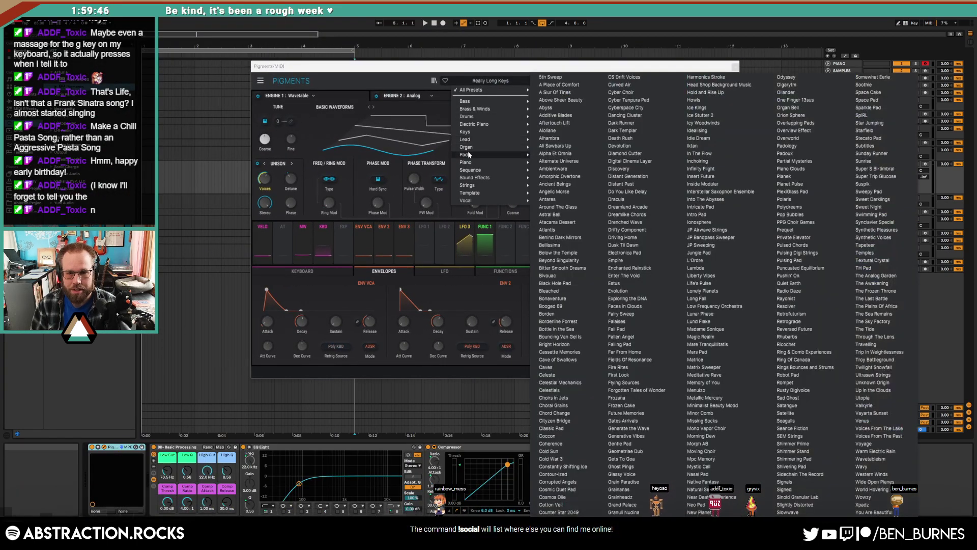
left_click(632, 154)
left_click(925, 165)
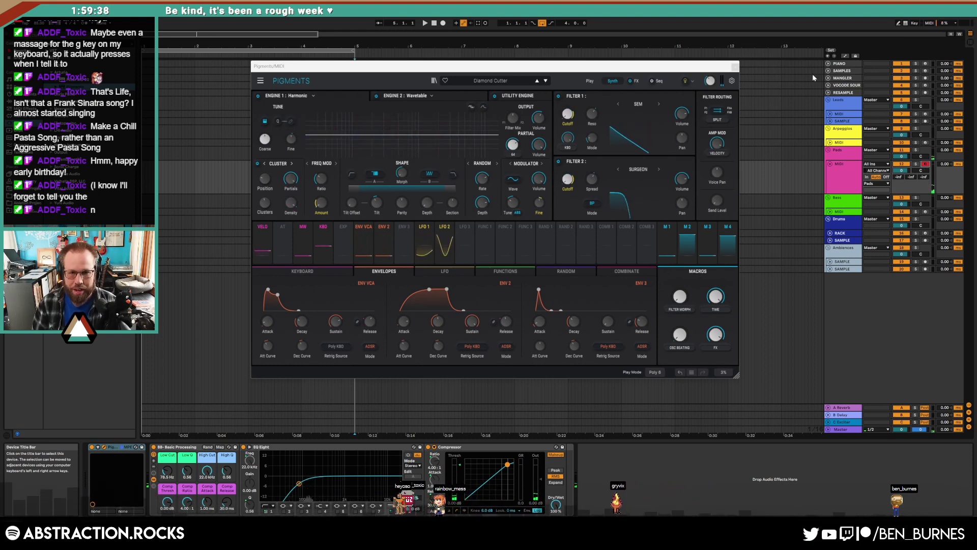
- Audition the following pad presets one by one, settle on Evolution, and close the Pigments window
left_click(545, 82)
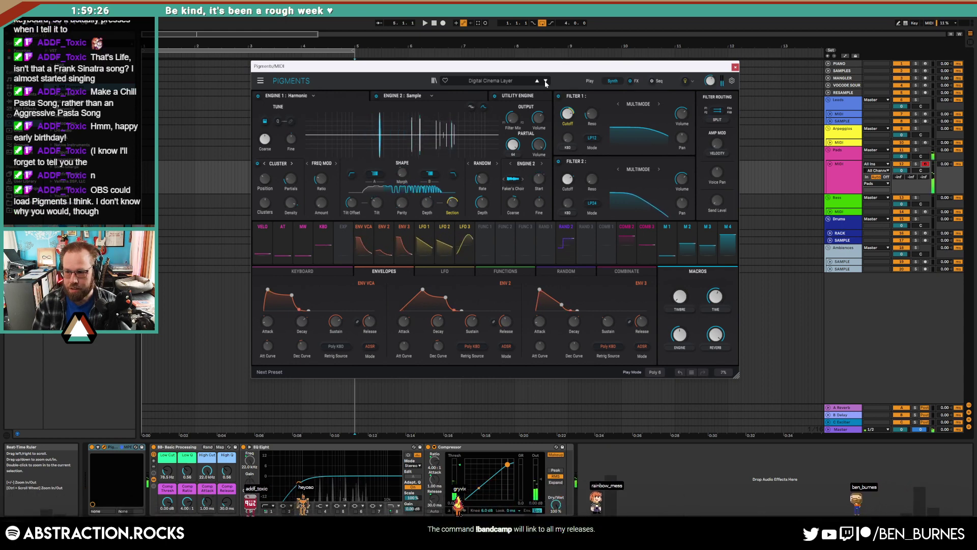
left_click(545, 83)
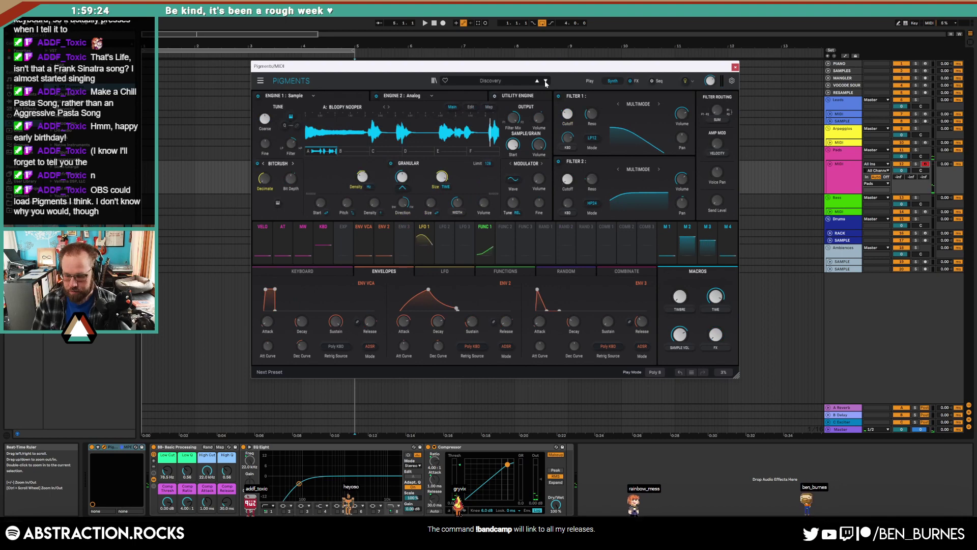
left_click(546, 83)
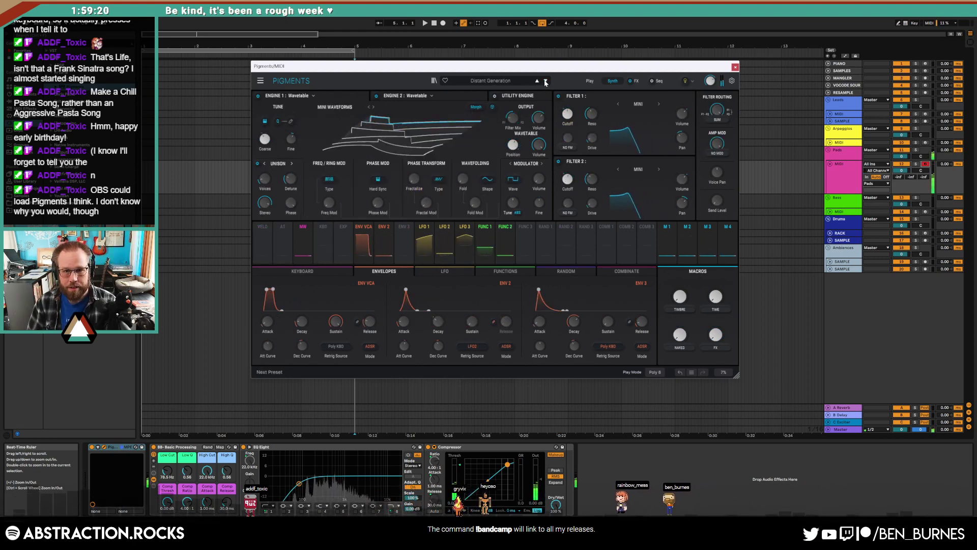
left_click(546, 81)
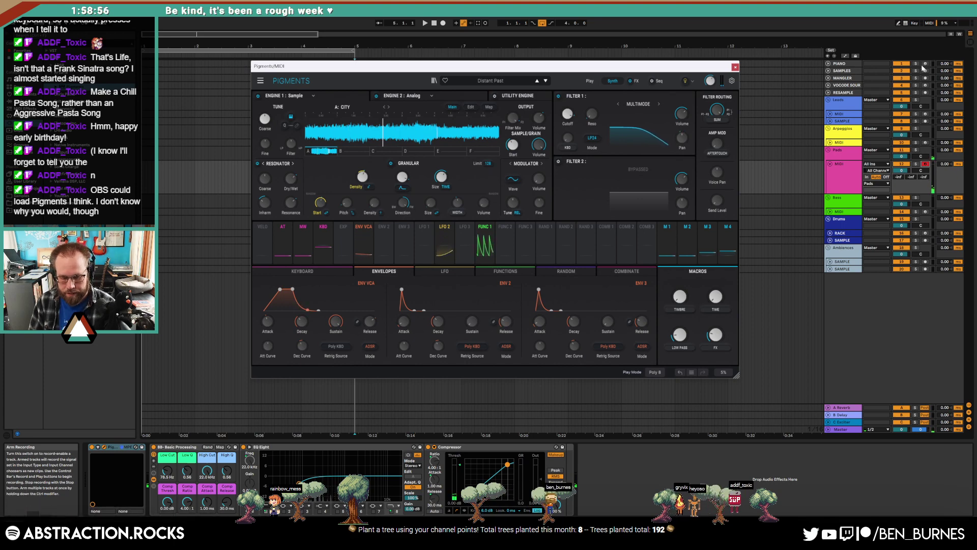
left_click(546, 81)
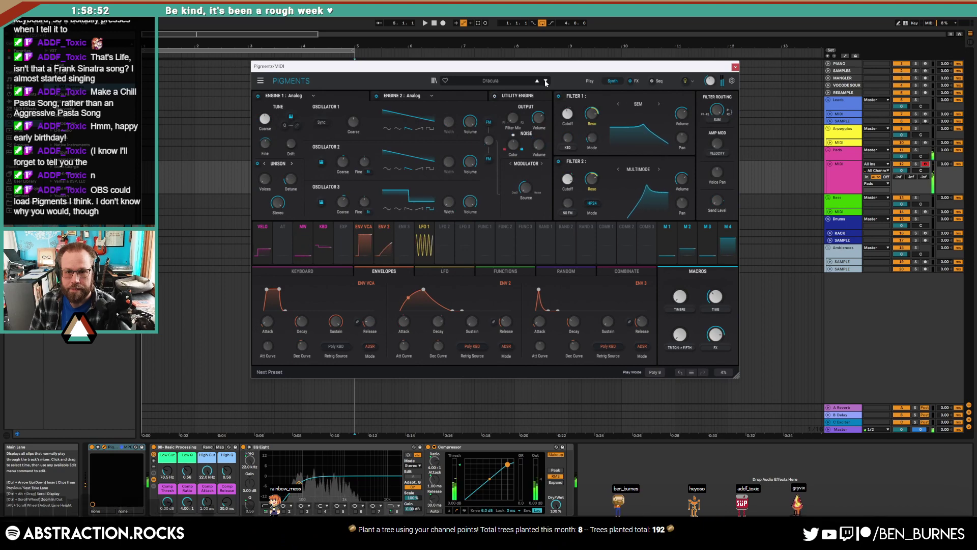
left_click(545, 81)
left_click(546, 81)
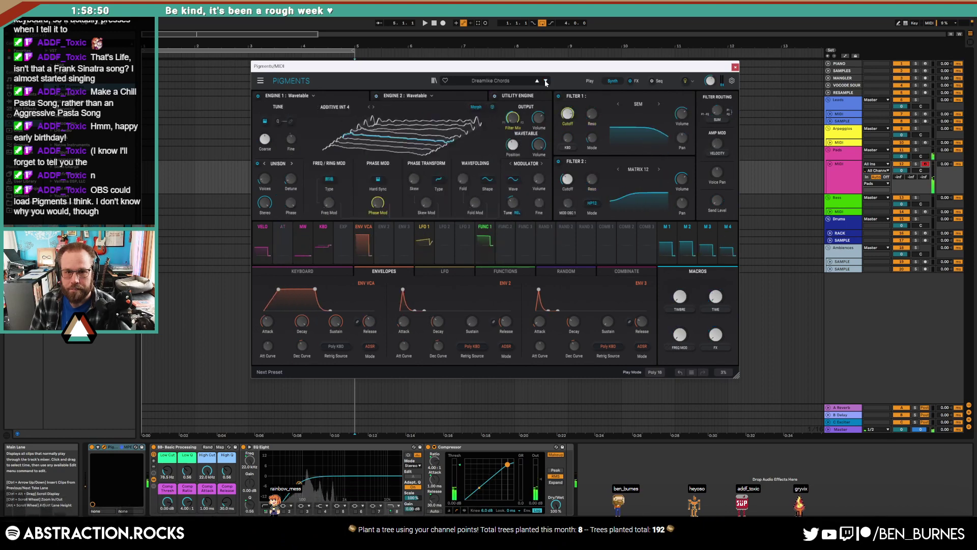
left_click(546, 81)
left_click(546, 81)
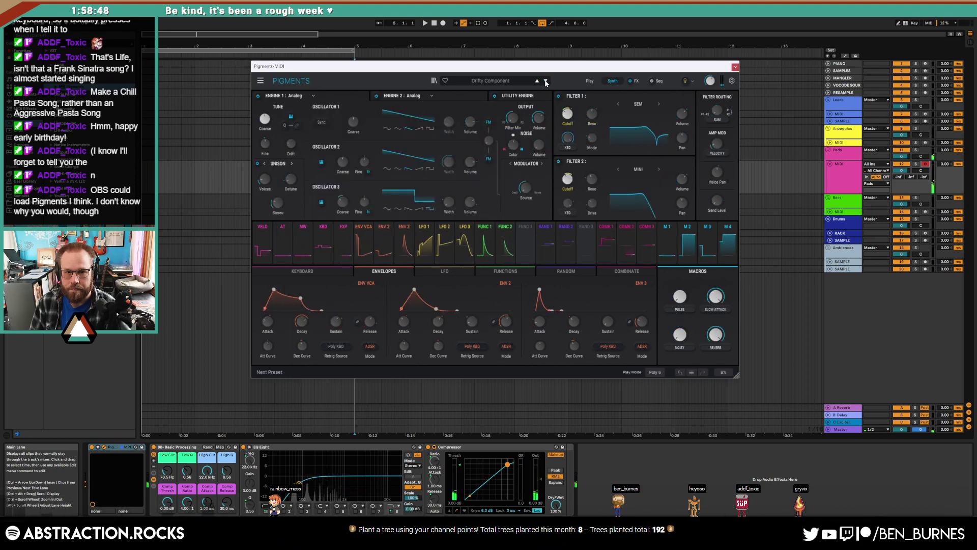
left_click(546, 81)
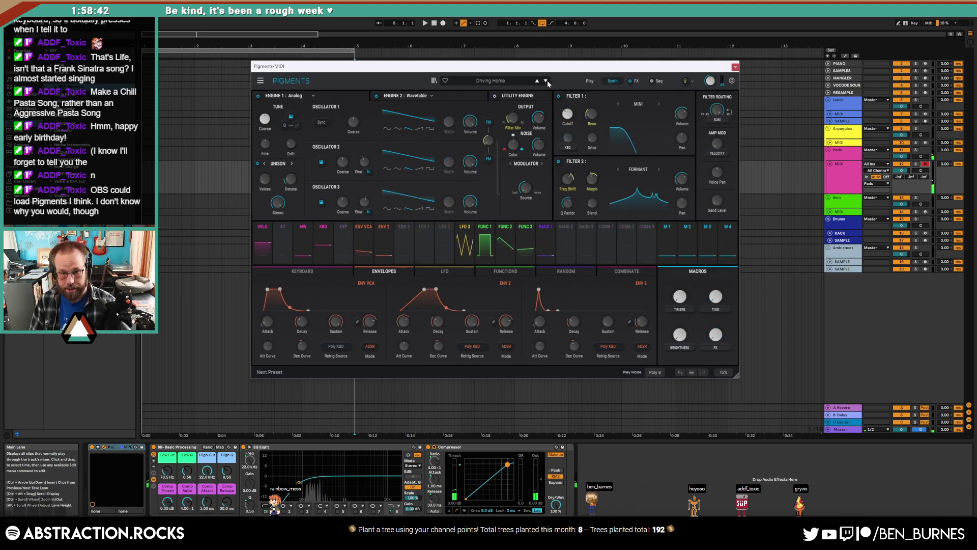
left_click(545, 81)
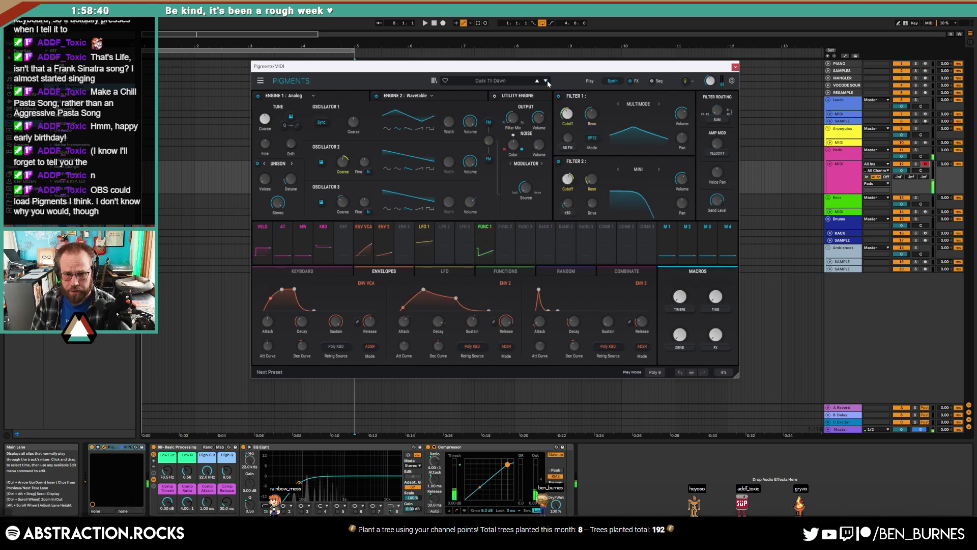
left_click(546, 81)
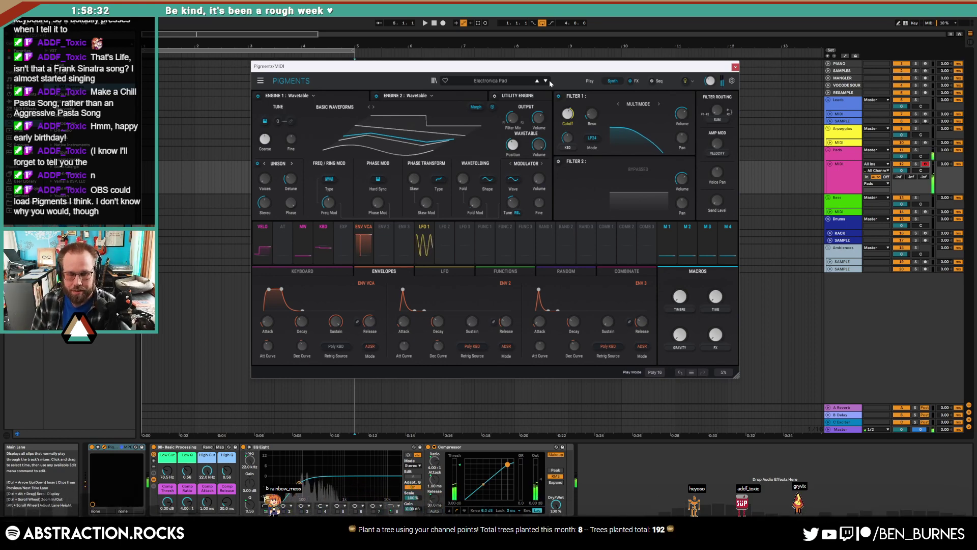
left_click(546, 81)
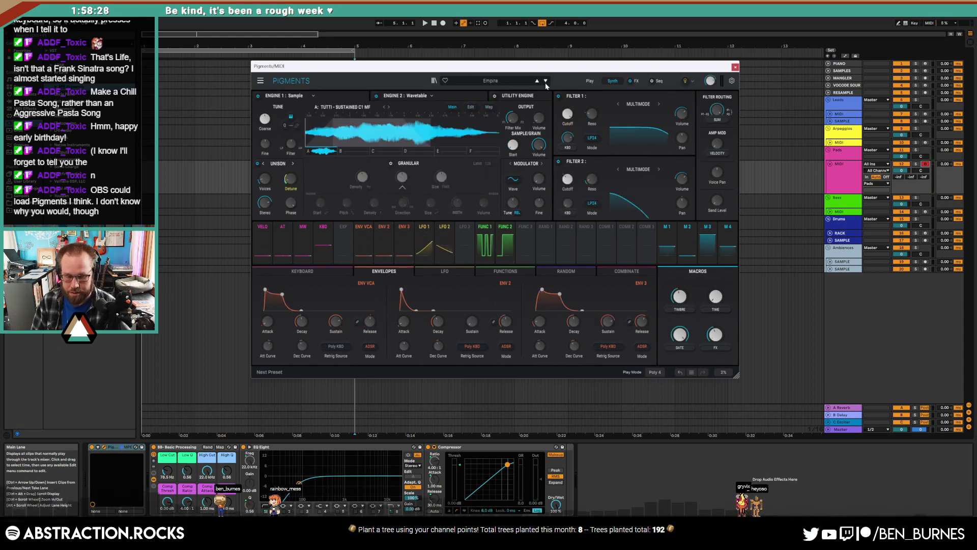
left_click(545, 82)
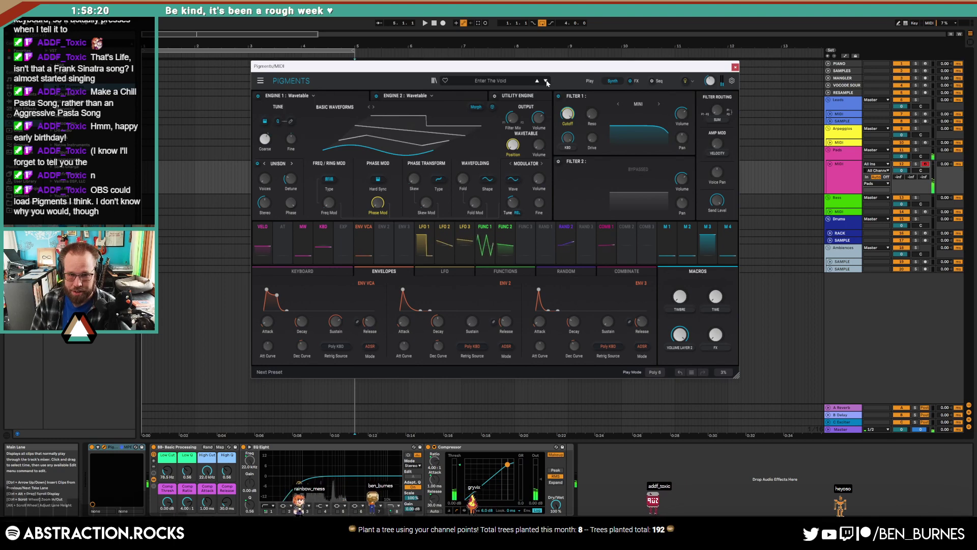
left_click(546, 82)
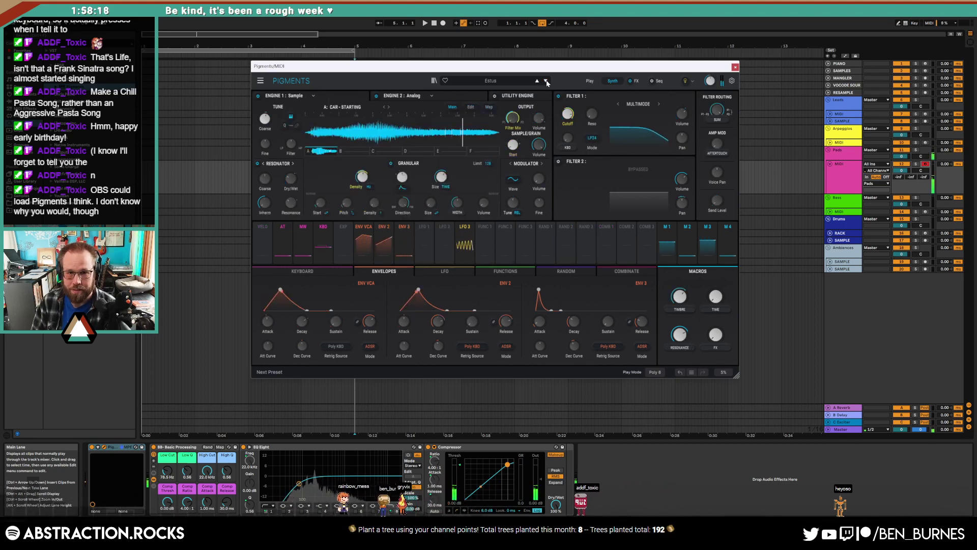
left_click(546, 82)
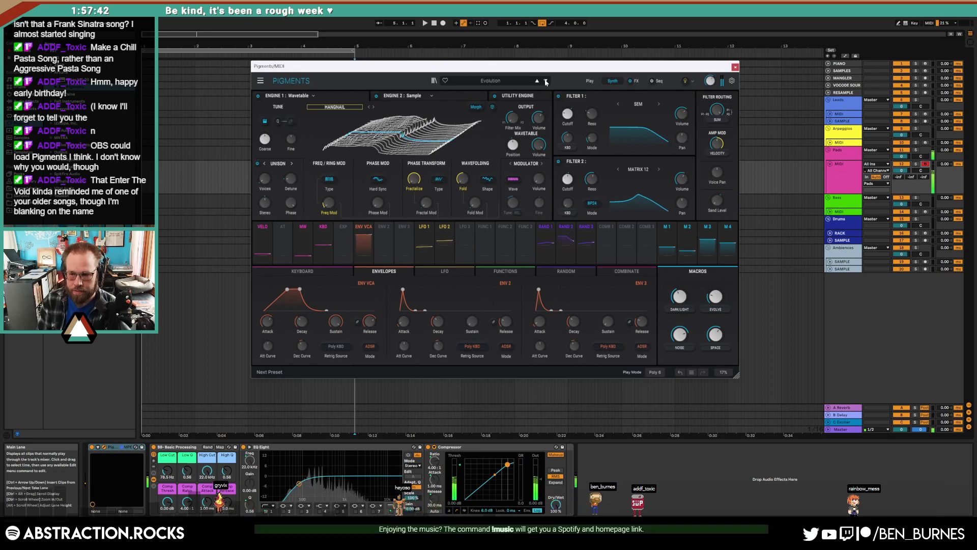
left_click(735, 67)
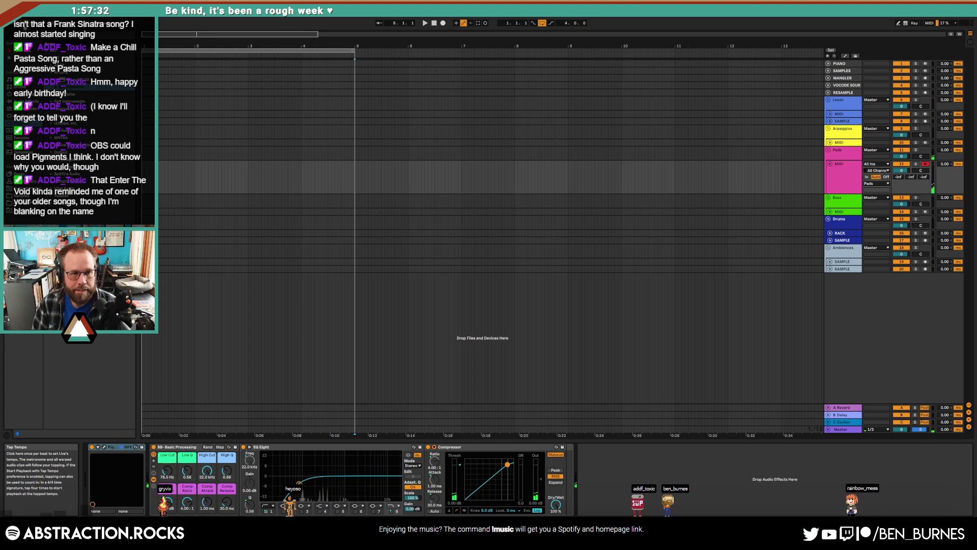
- Set the song tempo to 72 BPM
left_click(24, 26)
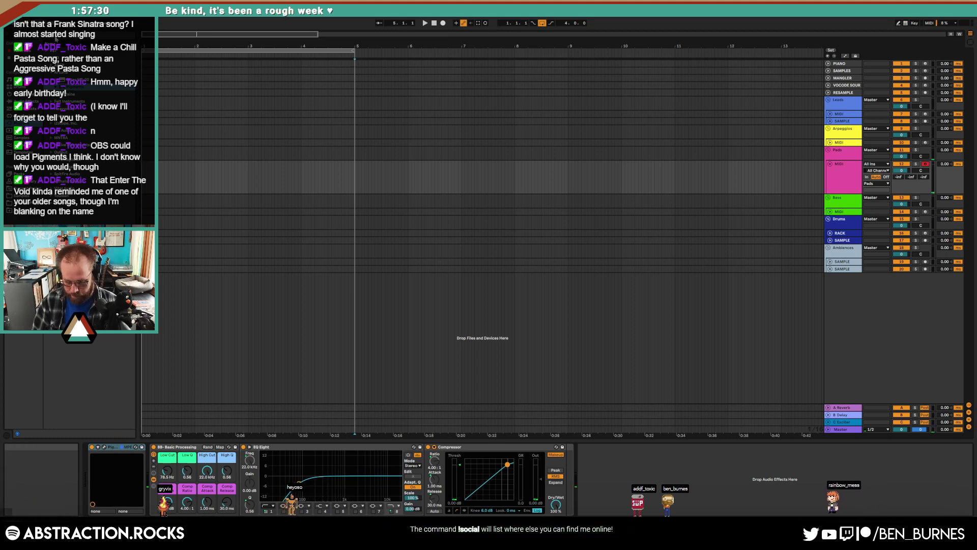
type("72")
key("Return")
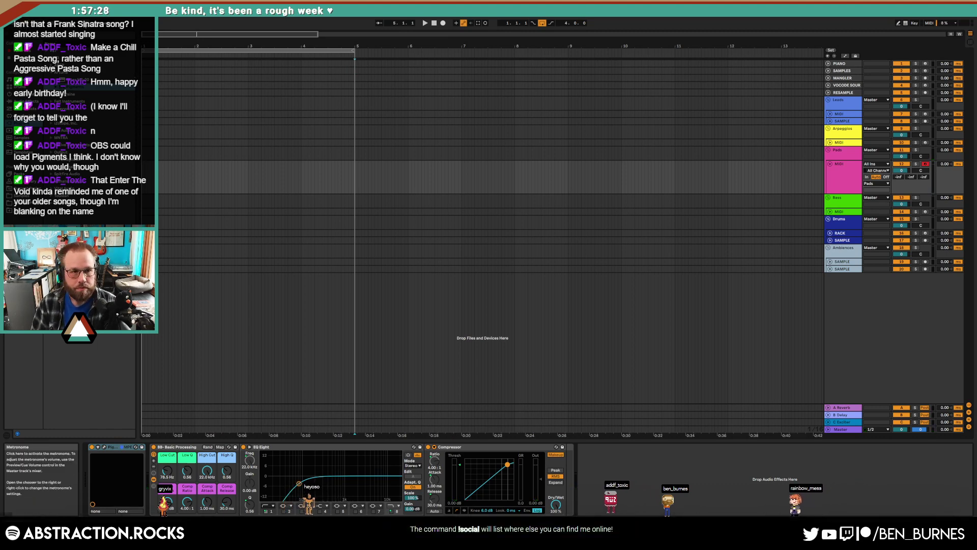
- With the arrangement loop turned off, record a chord progression about 19 bars long on the Pads MIDI track from bar 5
left_click(543, 24)
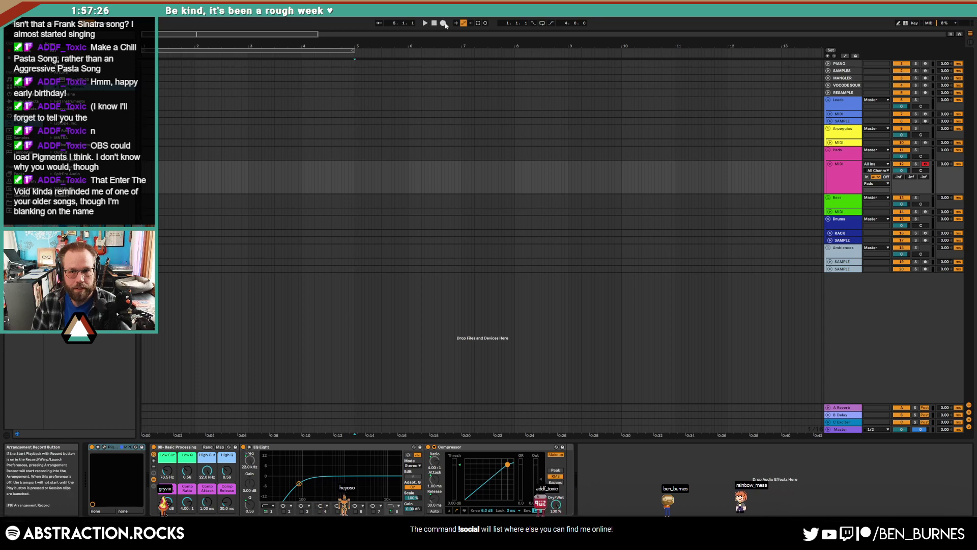
left_click(443, 23)
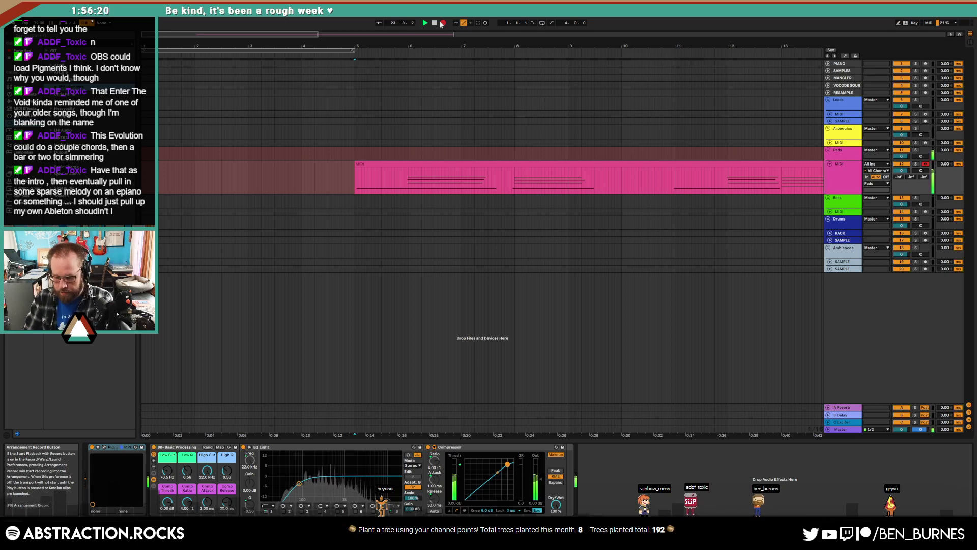
key("space")
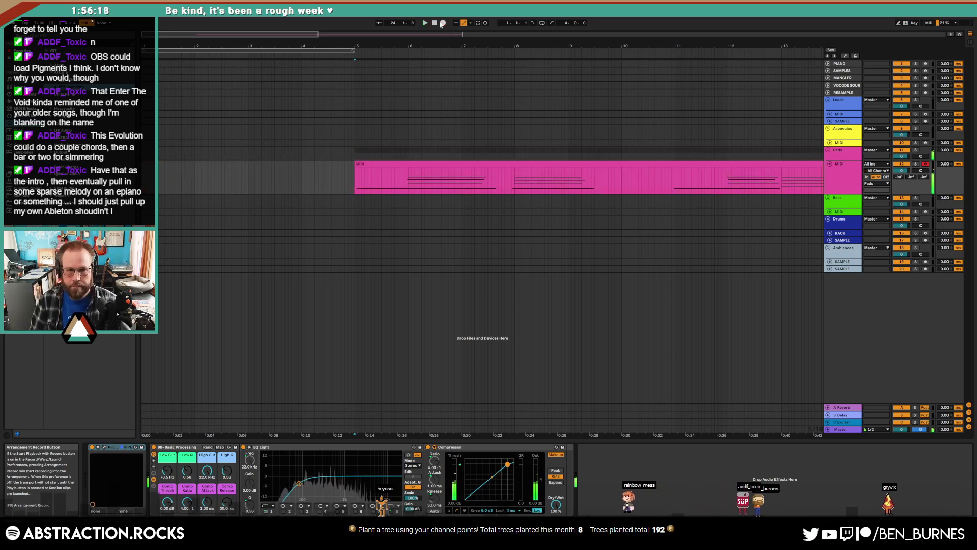
- In the recorded clip's last chord, shorten the A#3 note to one bar and follow it with a duplicate raised to B3
left_click_drag(305, 34, 306, 15)
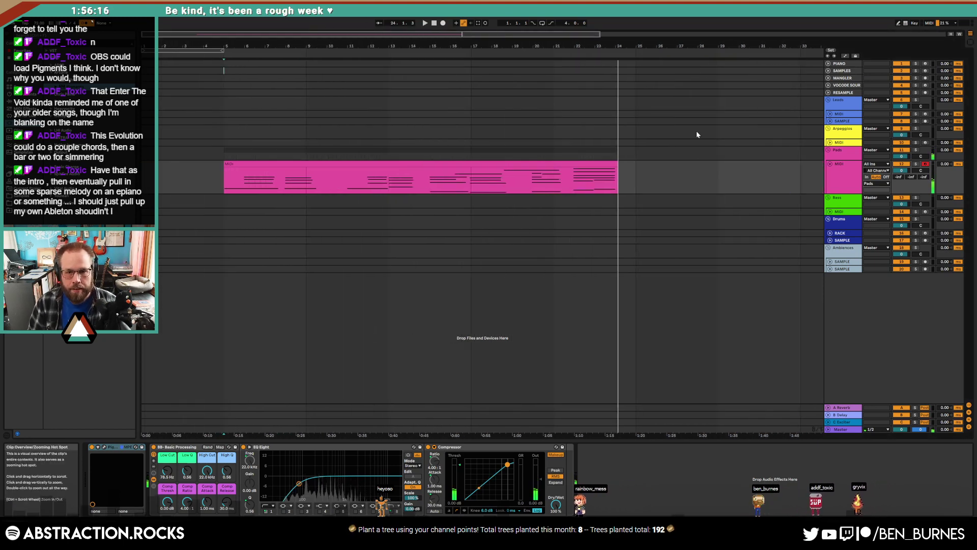
double_click(597, 164)
left_click(950, 453)
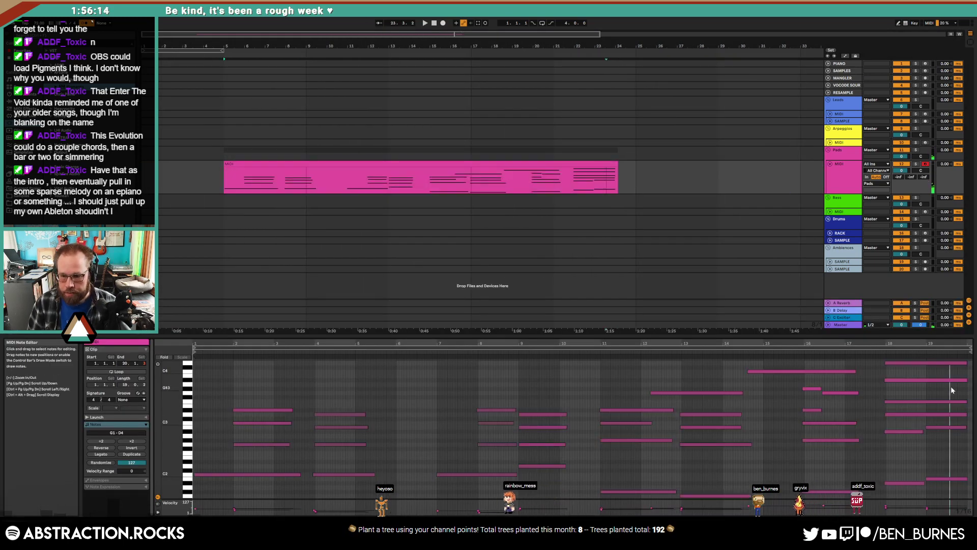
left_click_drag(967, 380, 926, 377)
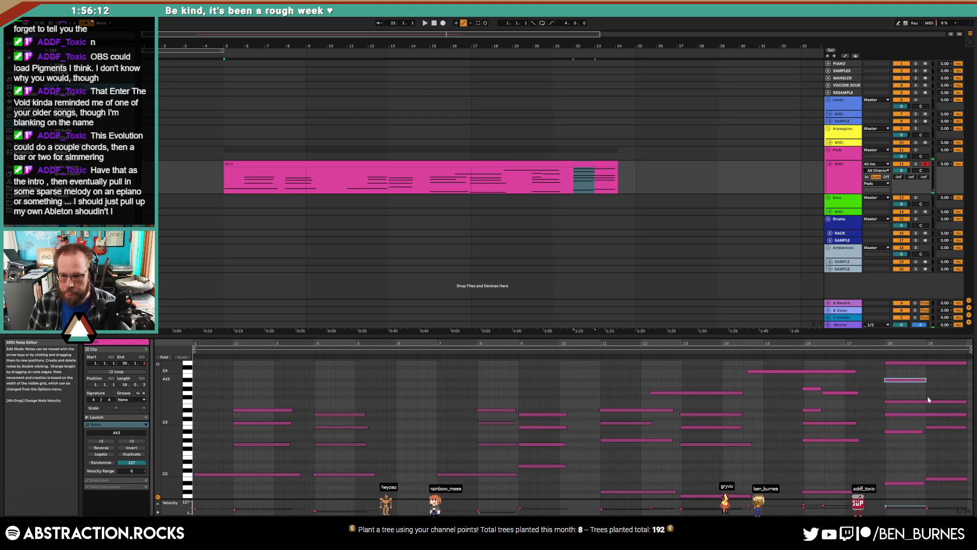
key("ctrl+d")
key("Up")
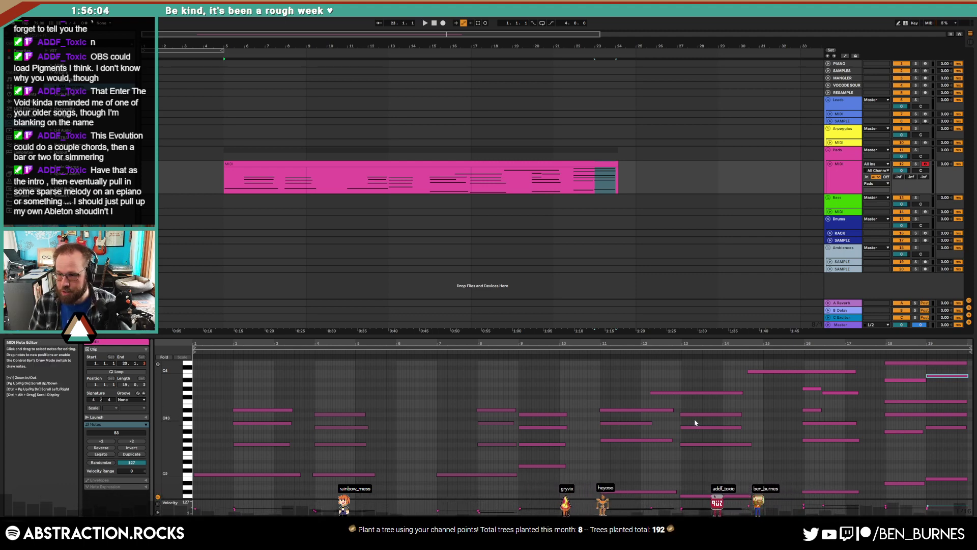
- Play back the opening of the recorded pad clip from bar 5
left_click(765, 402)
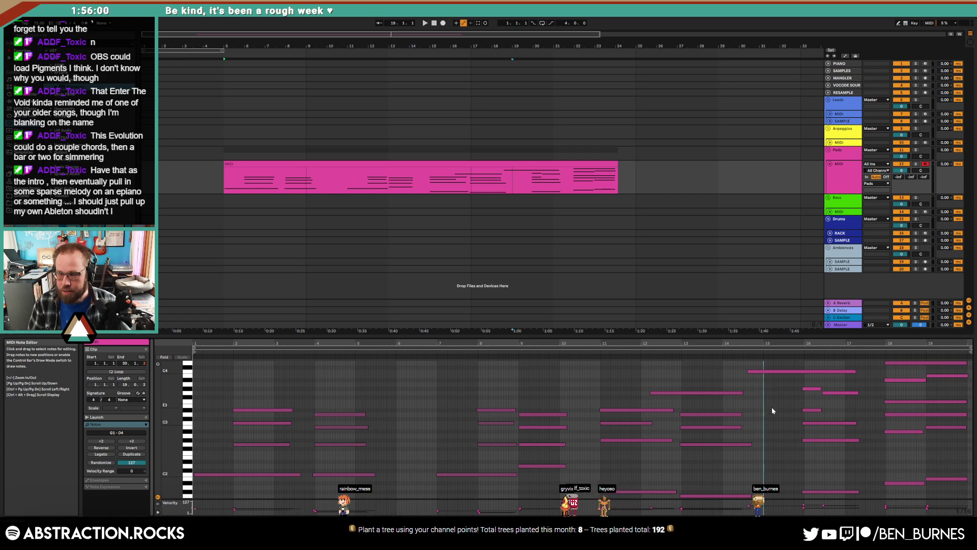
left_click(780, 413)
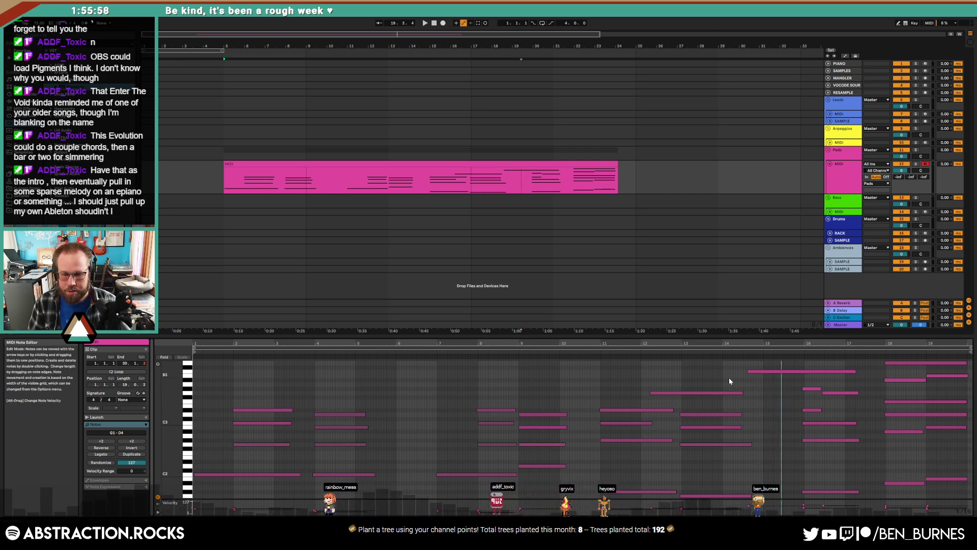
key("space")
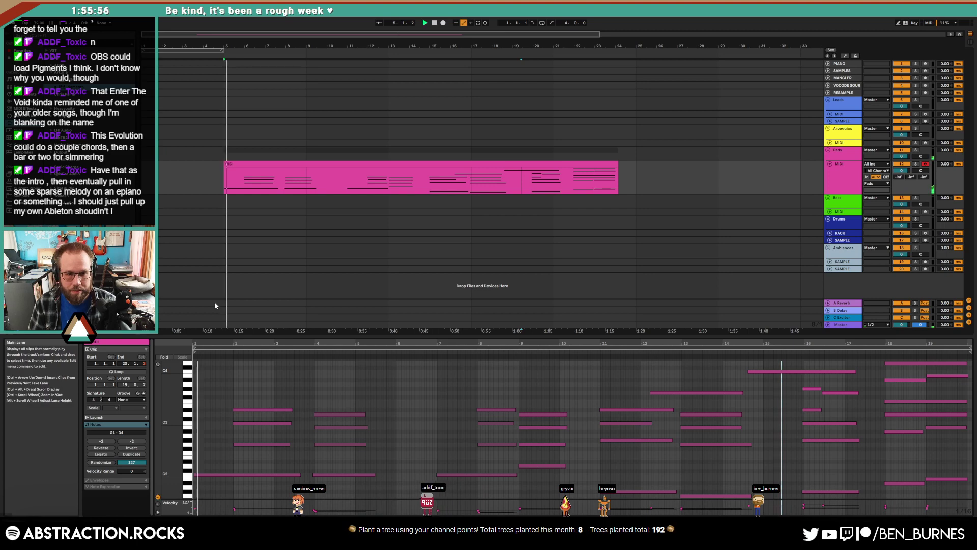
key("space")
left_click_drag(270, 35, 158, 34)
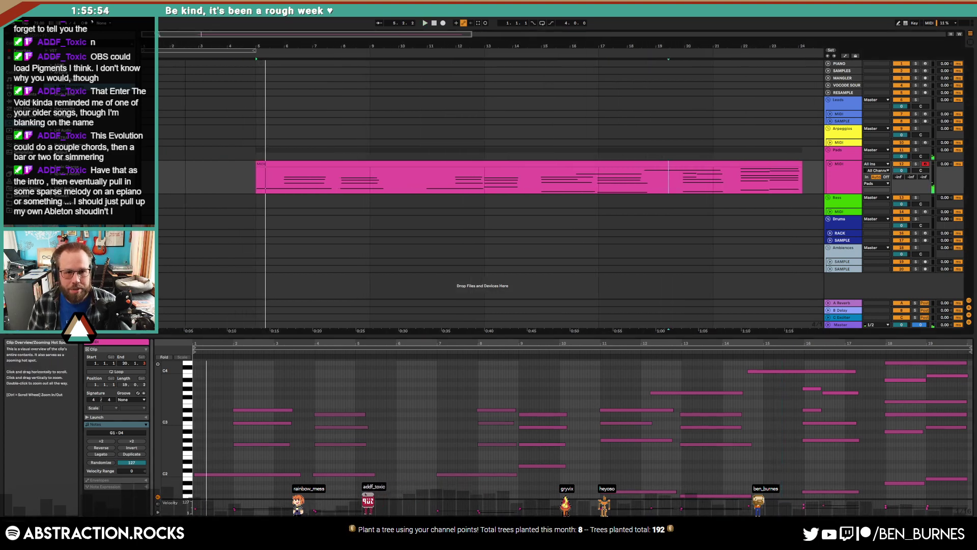
- Move the recorded pad clip to bar 1 of the arrangement and play it from the start
left_click_drag(306, 163, 230, 165)
mouse_move(200, 35)
left_mouse_down()
mouse_move(199, 26)
mouse_move(200, 50)
left_mouse_up()
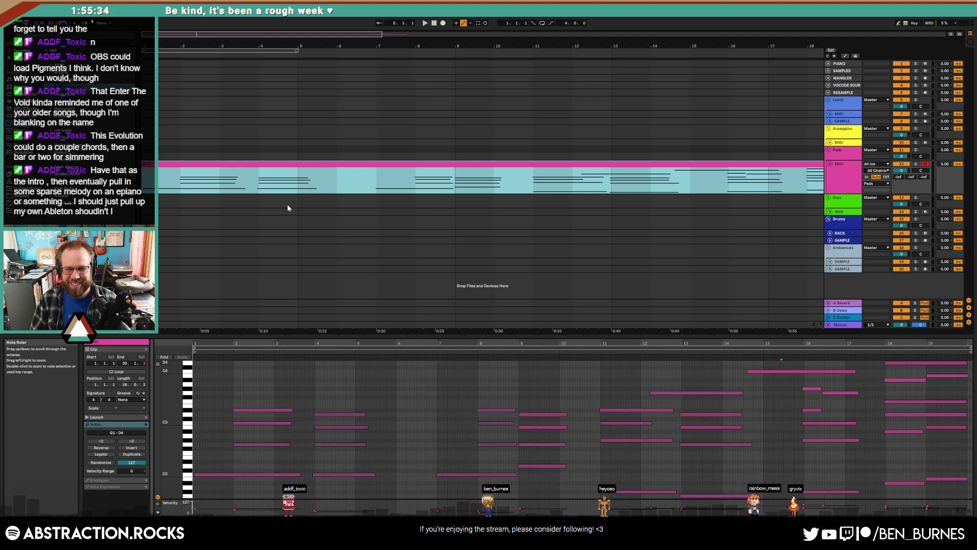
left_click(434, 23)
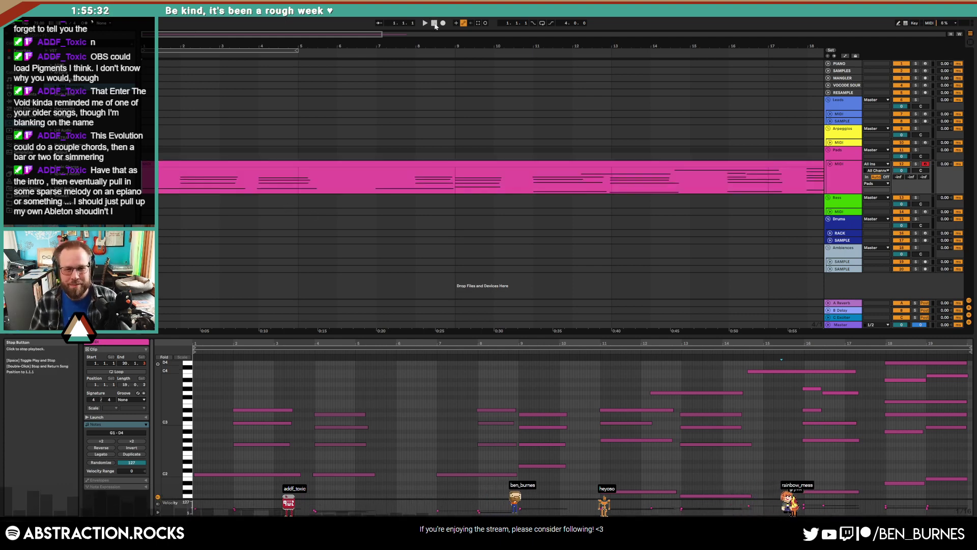
key("space")
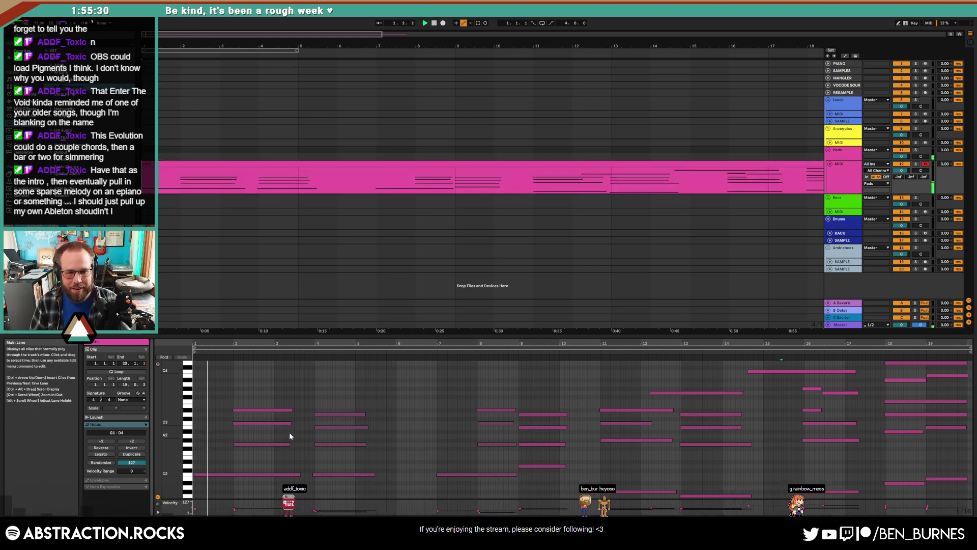
- Lengthen D3 in the bar 4 chord to about bar 5.8, and C3 and D#3 in the bar 11 chord, taking C3 past bar 14
left_click_drag(367, 414, 391, 415)
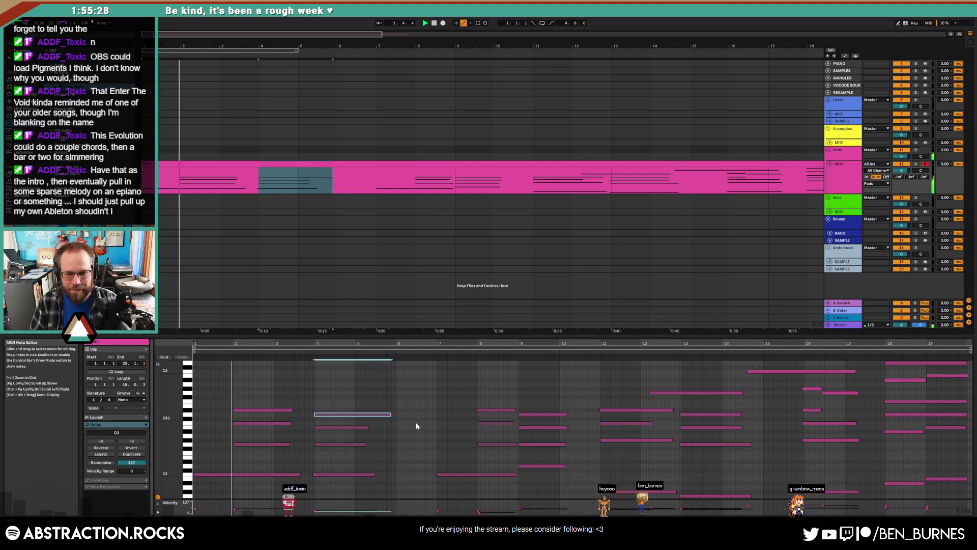
left_click(762, 442)
scroll(756, 436, "down", 2)
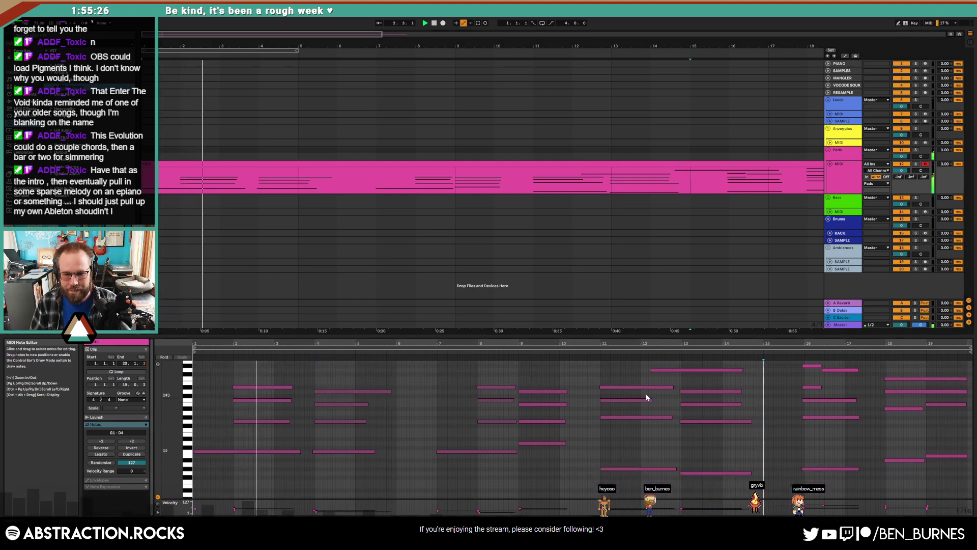
left_click_drag(652, 400, 737, 401)
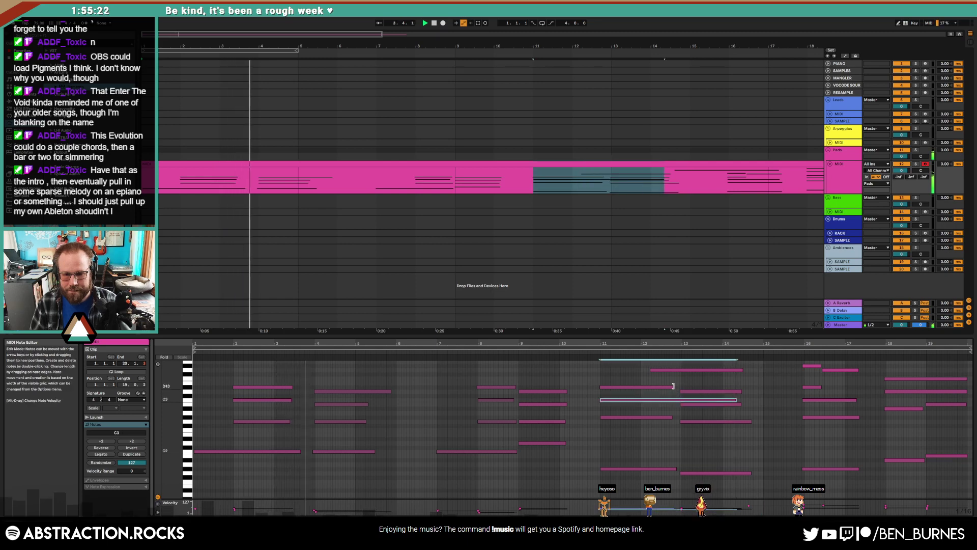
mouse_move(672, 387)
left_mouse_down()
mouse_move(712, 388)
mouse_move(678, 389)
left_mouse_up()
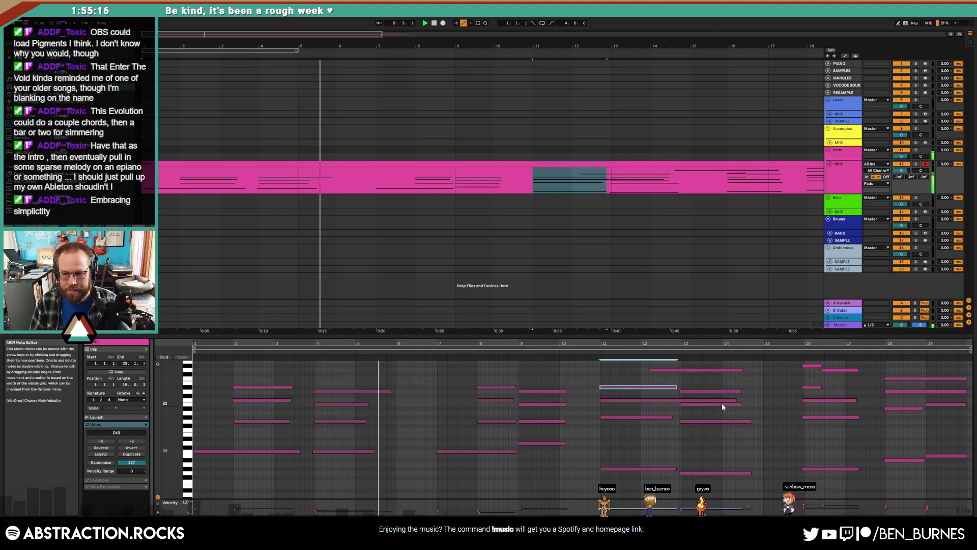
- Extend the bar 4 chord's D3 to about bar 6.4 and its remaining notes to about bar 5.6
left_click(392, 391)
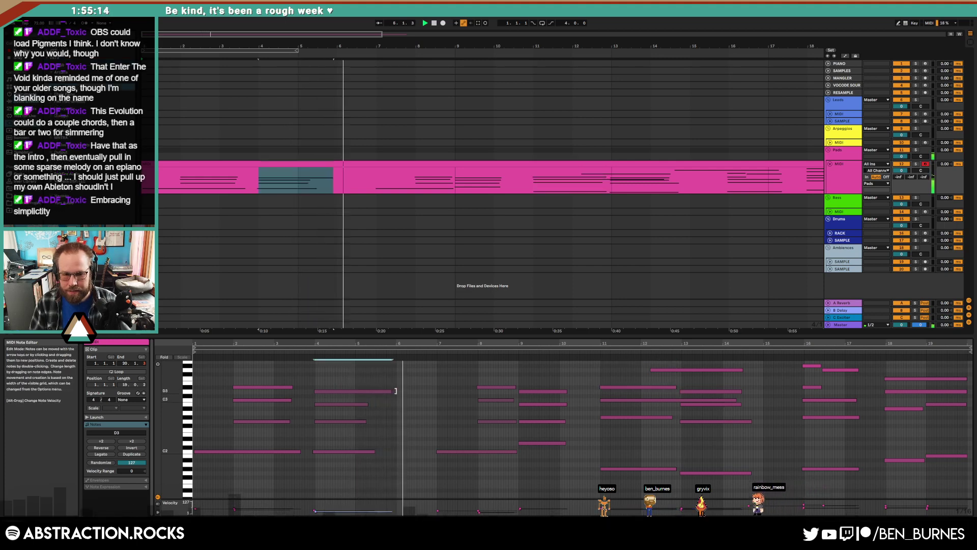
mouse_move(395, 391)
left_mouse_down()
mouse_move(414, 391)
mouse_move(369, 404)
mouse_move(383, 404)
mouse_move(386, 451)
left_mouse_up()
left_click(414, 451)
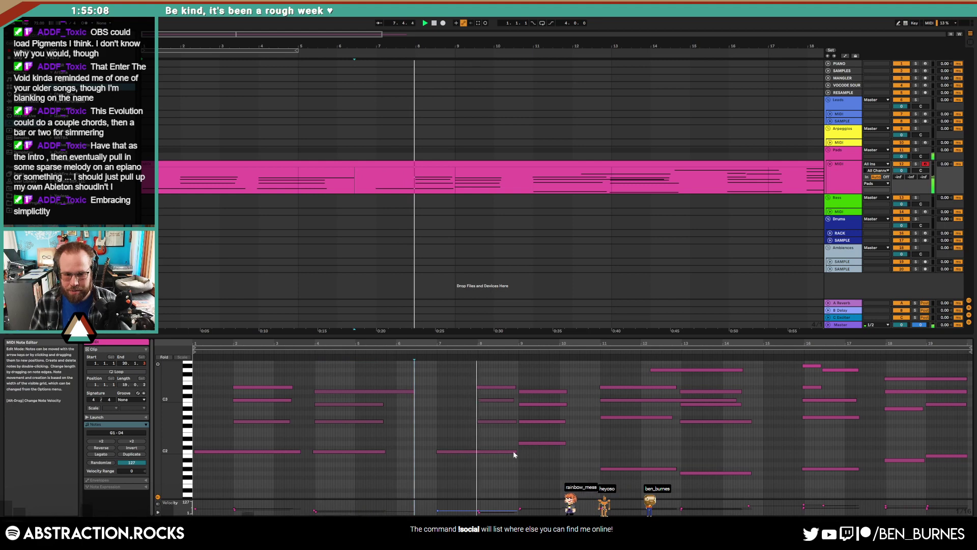
- Stop playback and push the bar 9 chord and everything after it one bar later by duplicating bar 9's time and deleting the original chord
left_click(484, 388)
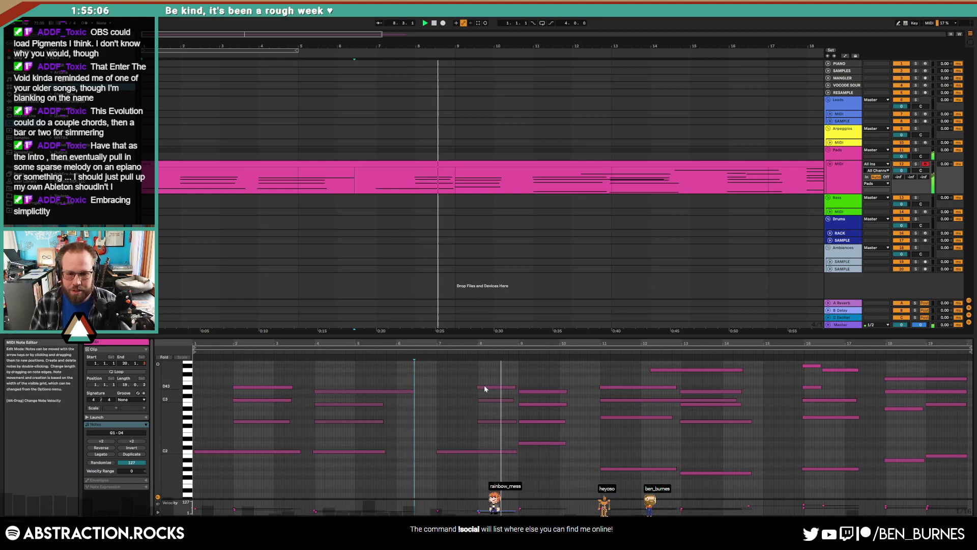
left_click(487, 401)
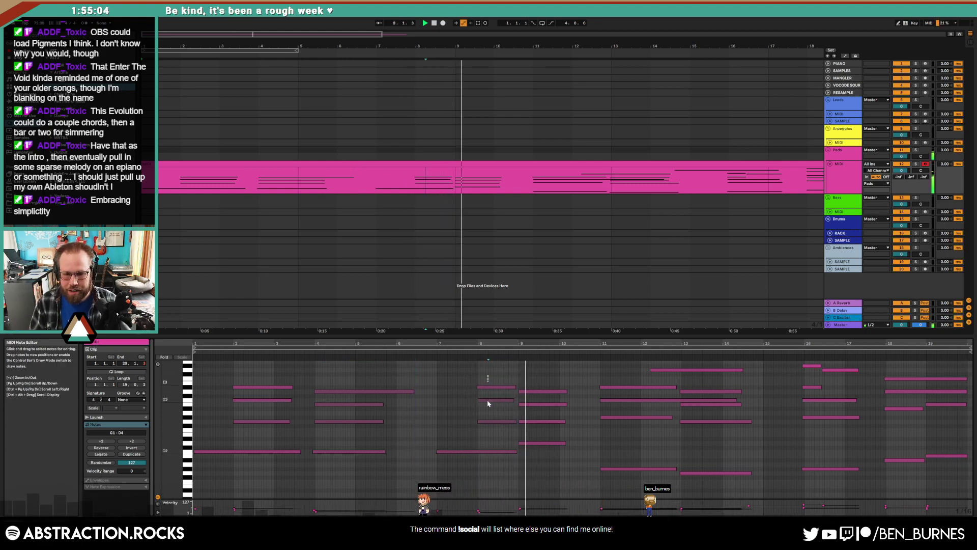
left_click_drag(487, 401, 492, 424)
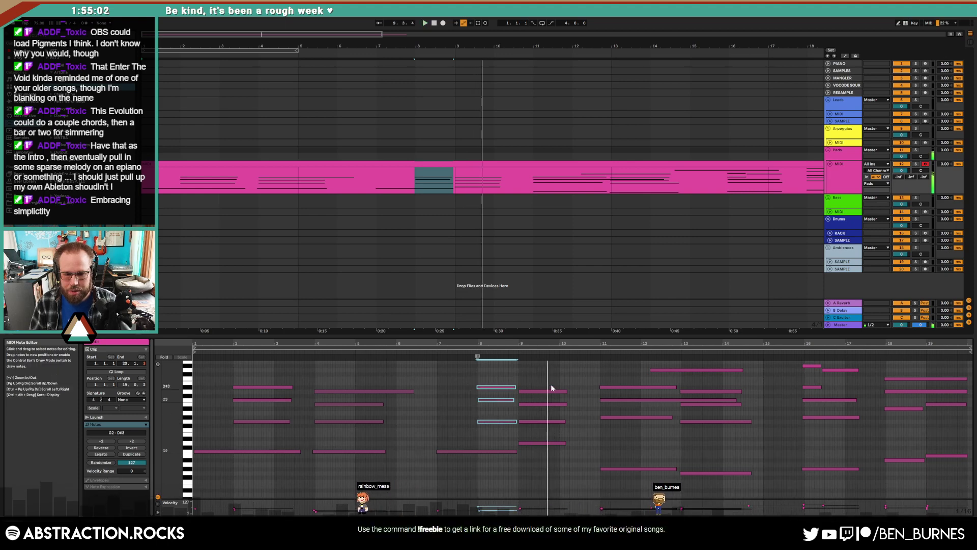
key("space")
left_click(519, 373)
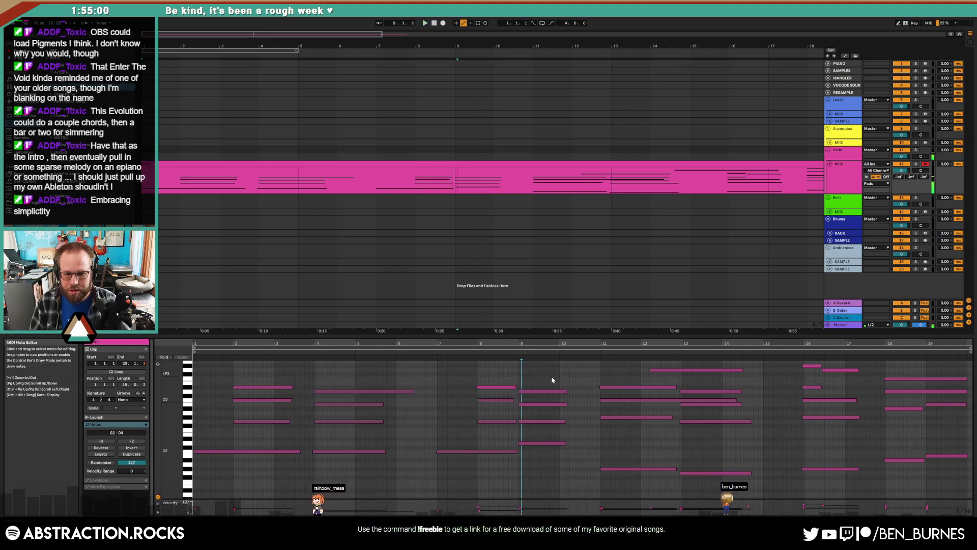
left_click_drag(520, 371, 559, 372)
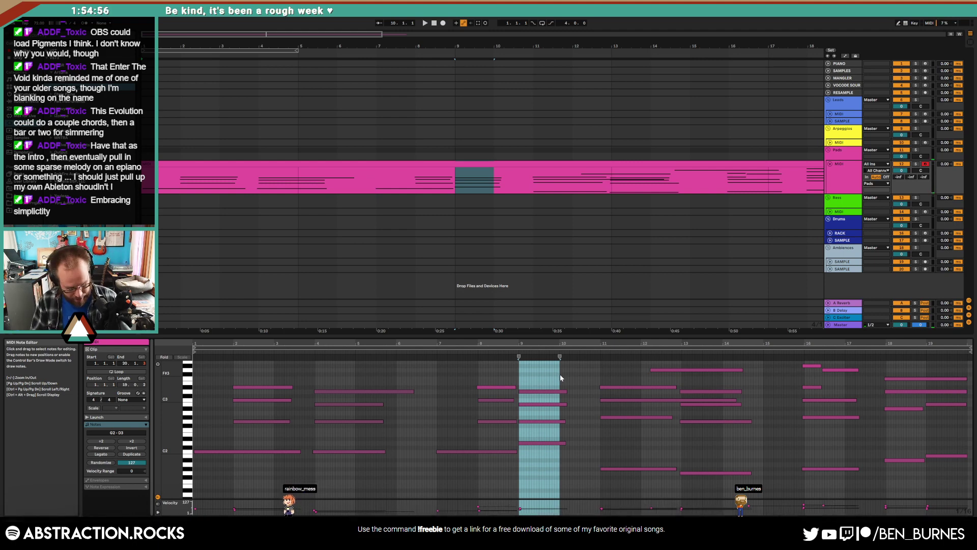
key("ctrl+shift+d")
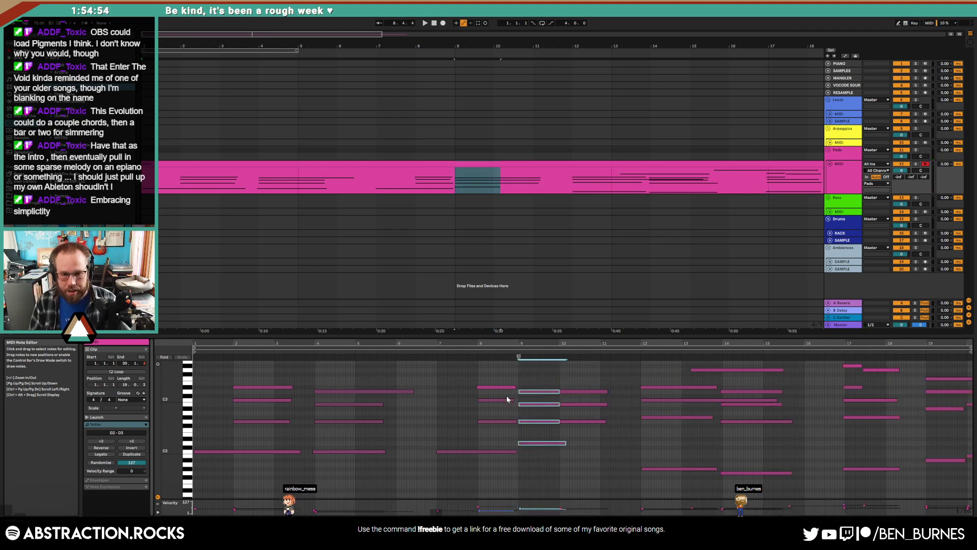
key("Delete")
- Lengthen the bar 8 chord's notes and the C2 bass note under them to about bar 9.6
left_click_drag(507, 374, 497, 501)
left_click_drag(516, 387, 543, 388)
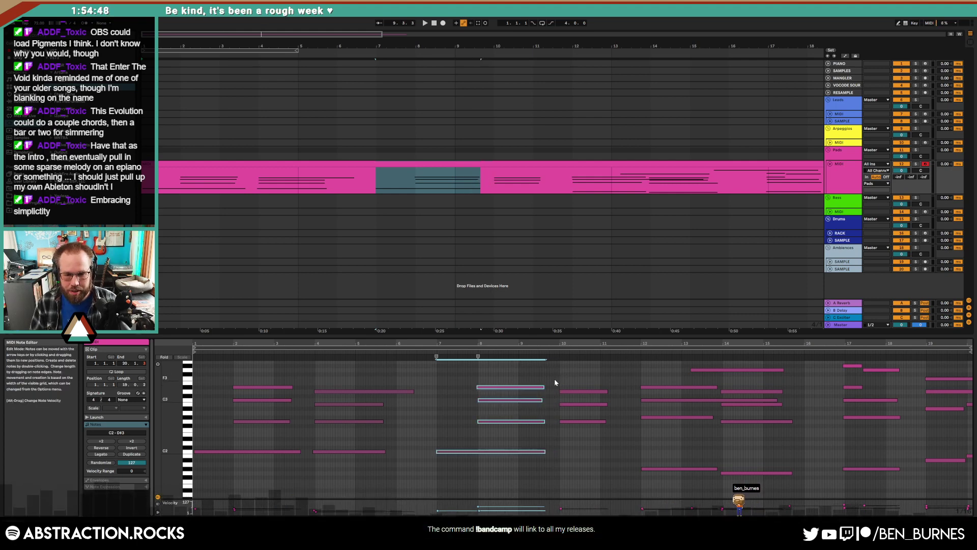
left_click(543, 462)
- Extend the C2 bass note to about bar 9.7 and place a D2 note about one bar long under the bar 10 chord
left_click_drag(545, 451, 555, 453)
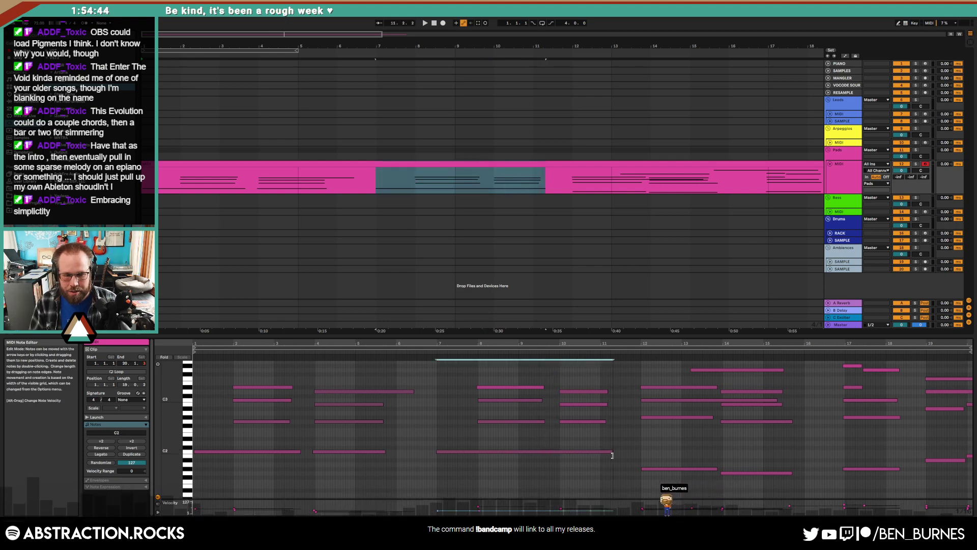
mouse_move(612, 455)
left_mouse_down()
mouse_move(548, 452)
mouse_move(611, 439)
left_mouse_up()
left_click(561, 443)
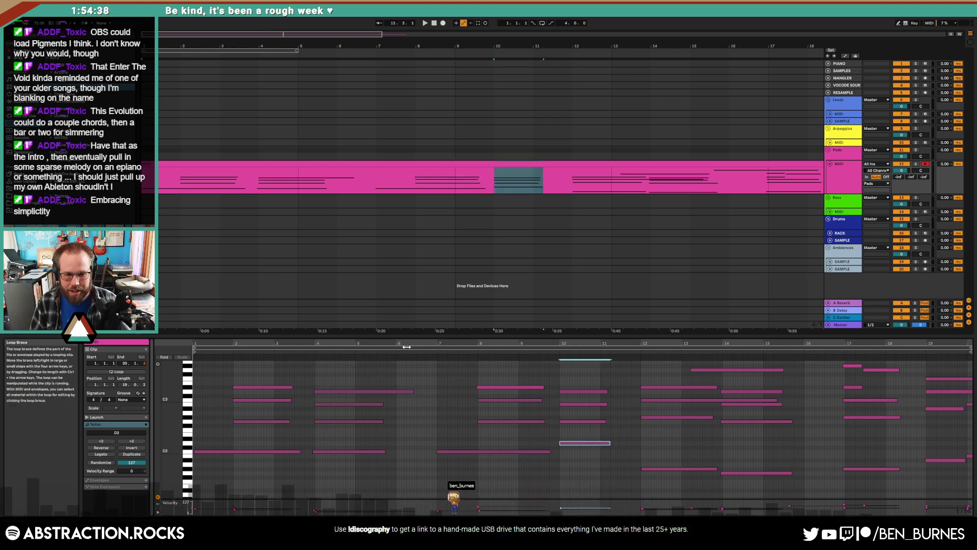
- Play the clip from bar 7 while adjusting the velocities of the bar 8 chord's C3 and G2 notes and the bar 10 chord's B2 note
left_click(434, 362)
key("space")
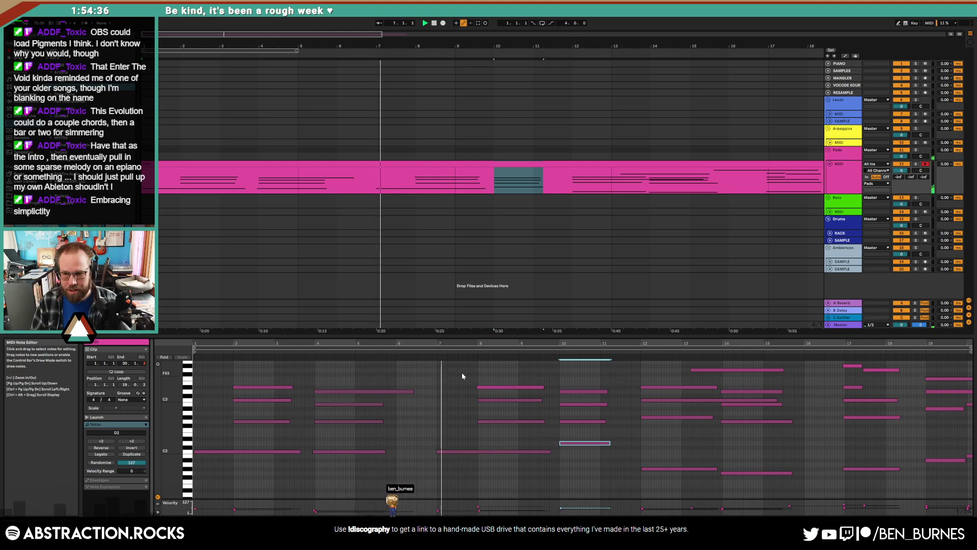
left_click(496, 400)
left_click(506, 419)
left_click(507, 421)
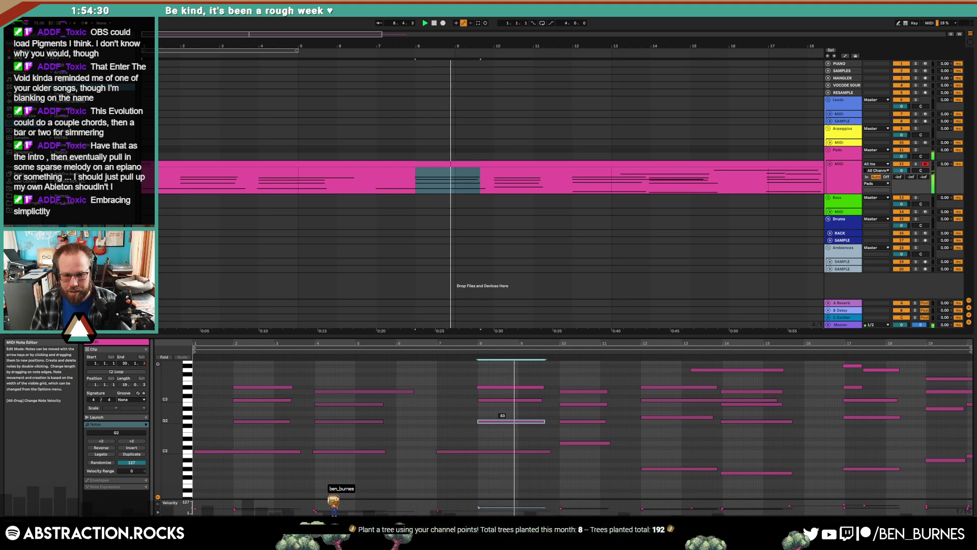
left_click(573, 404)
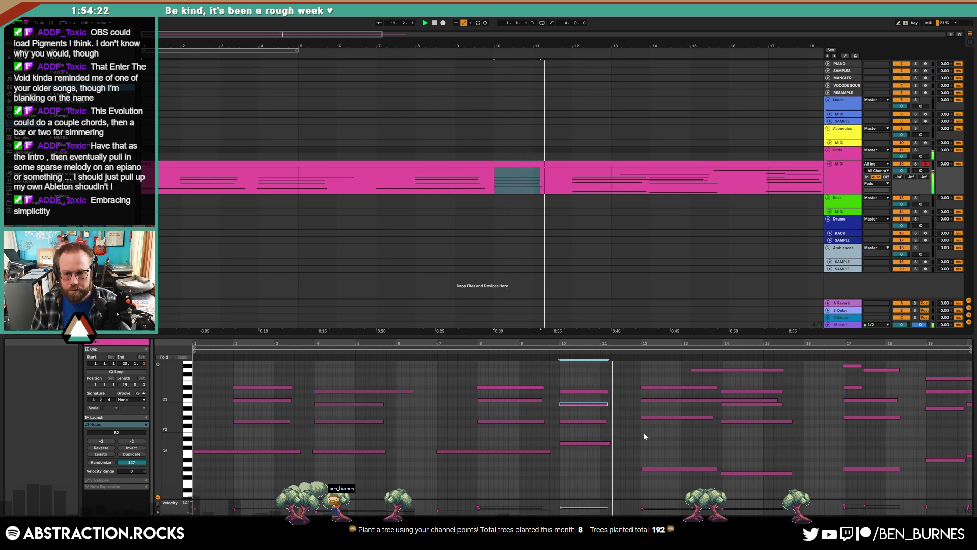
- Lengthen the G3 note that starts near bar 13 to about bar 16
mouse_move(593, 382)
left_mouse_down()
mouse_move(603, 452)
mouse_move(613, 393)
left_mouse_up()
left_click(618, 380)
left_click_drag(666, 350, 631, 389)
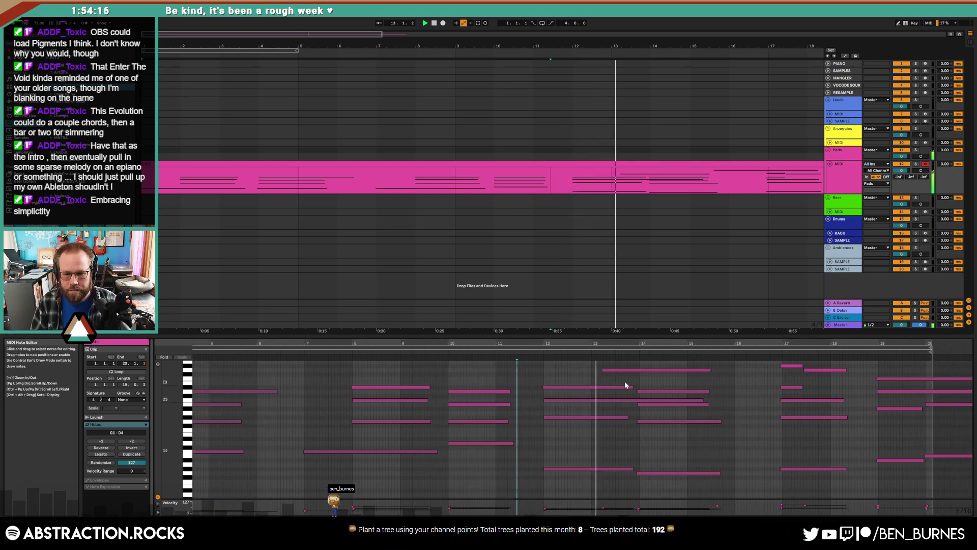
left_click(709, 369)
left_click_drag(709, 369, 740, 370)
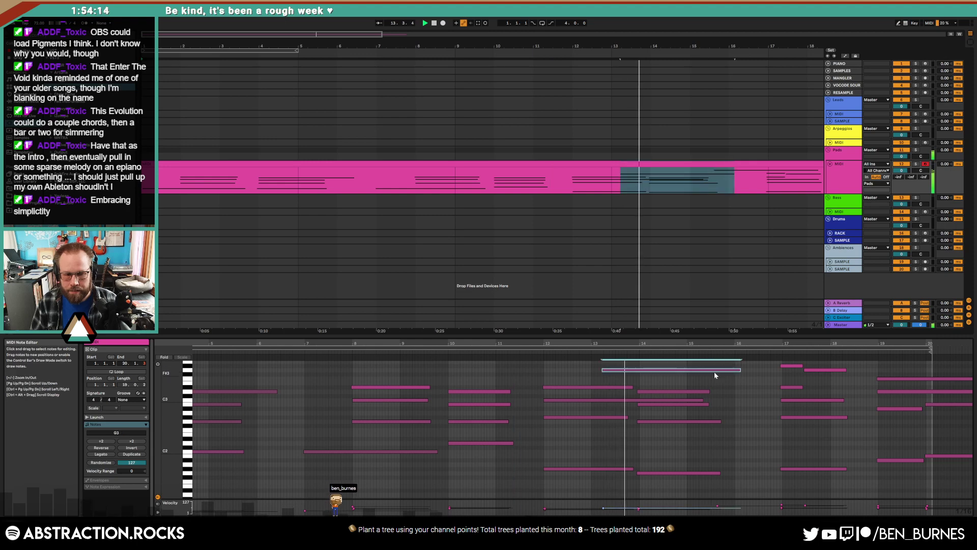
left_click(118, 480)
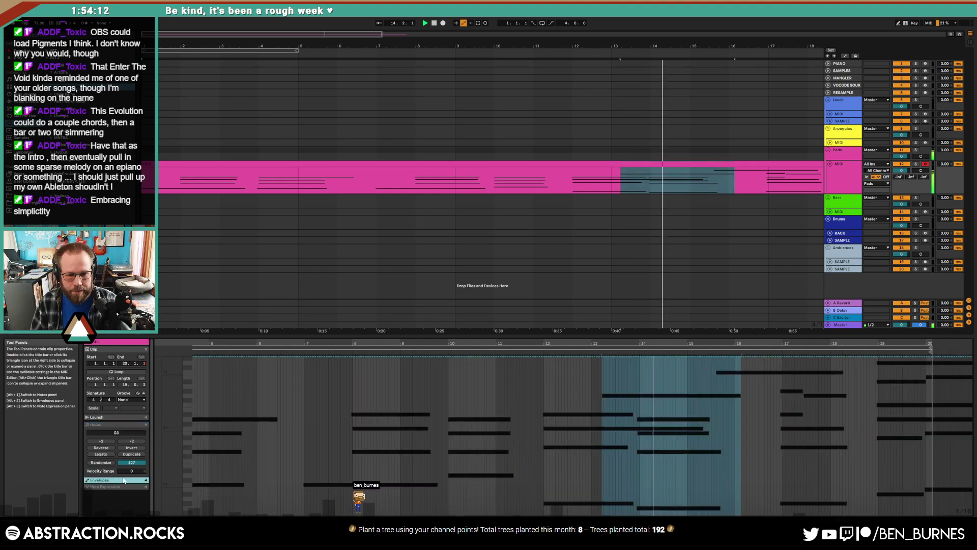
left_click(130, 425)
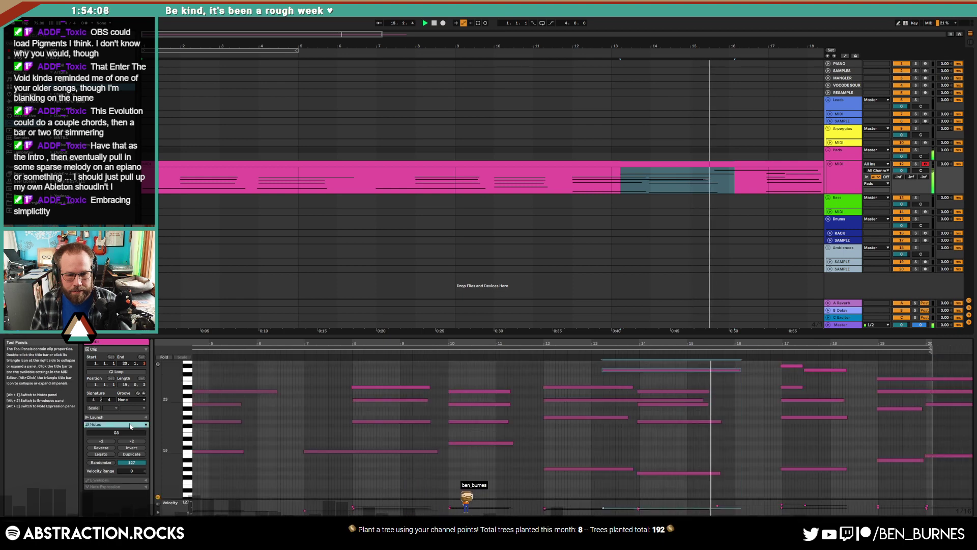
- Extend the end of the pad clip to bar 25 and lengthen its C4 note to about bar 18.6
left_click_drag(179, 391, 175, 414)
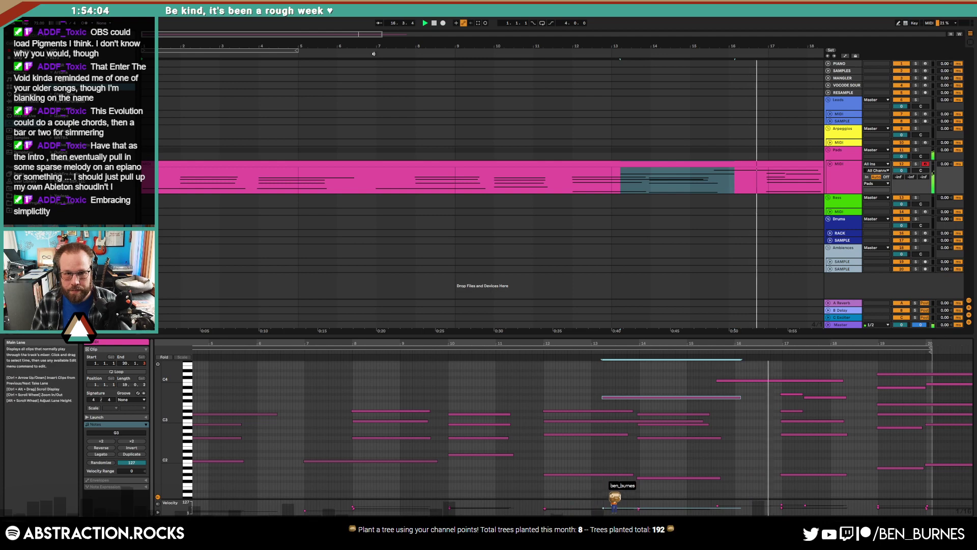
left_click_drag(733, 192, 752, 164)
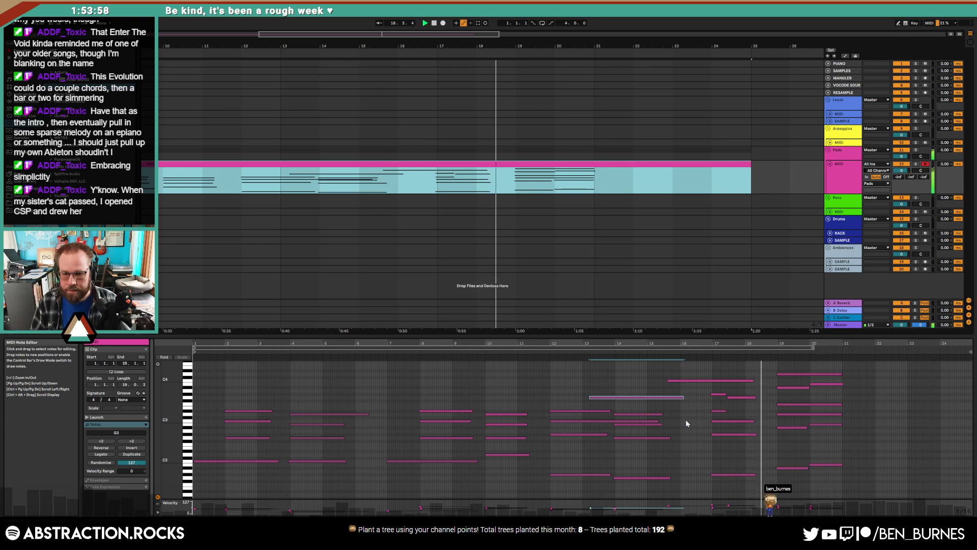
left_click_drag(753, 380, 767, 382)
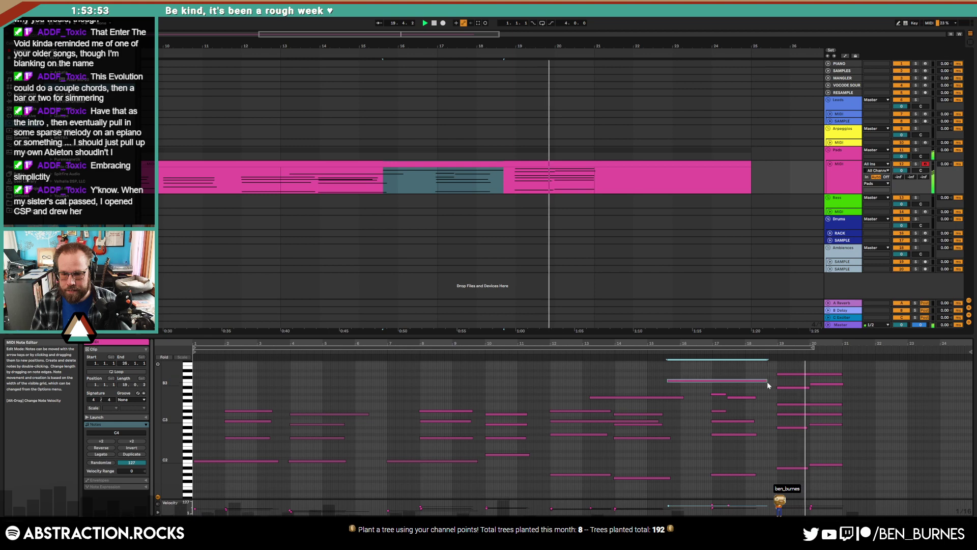
- Move the B1, B2 and B3 notes at bar 20 about one bar later, to bar 21
left_click(826, 383)
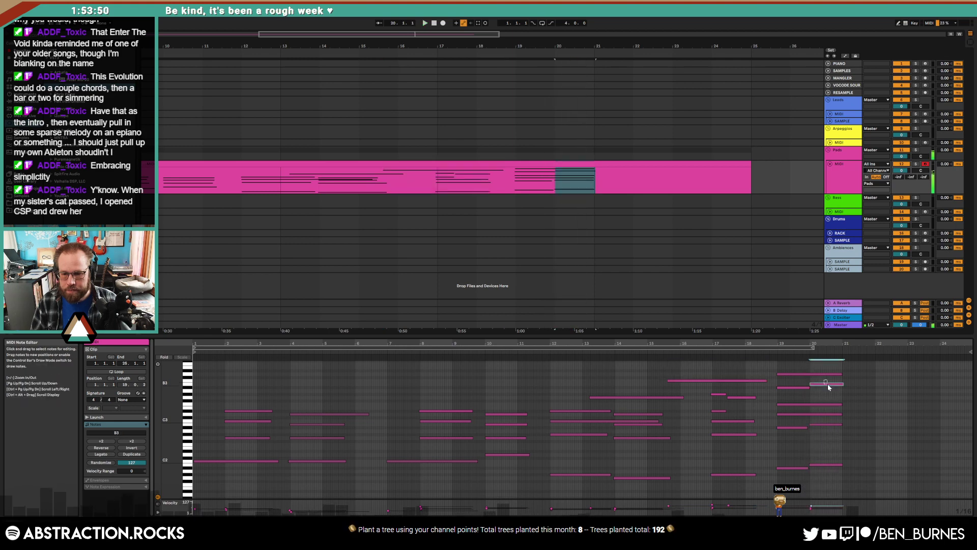
left_click_drag(825, 417, 826, 477)
key("Right")
key("Right")
key("Right")
key("Right")
key("Right")
key("Right")
key("Right")
key("Right")
key("Right")
key("Right")
key("Right")
key("Right")
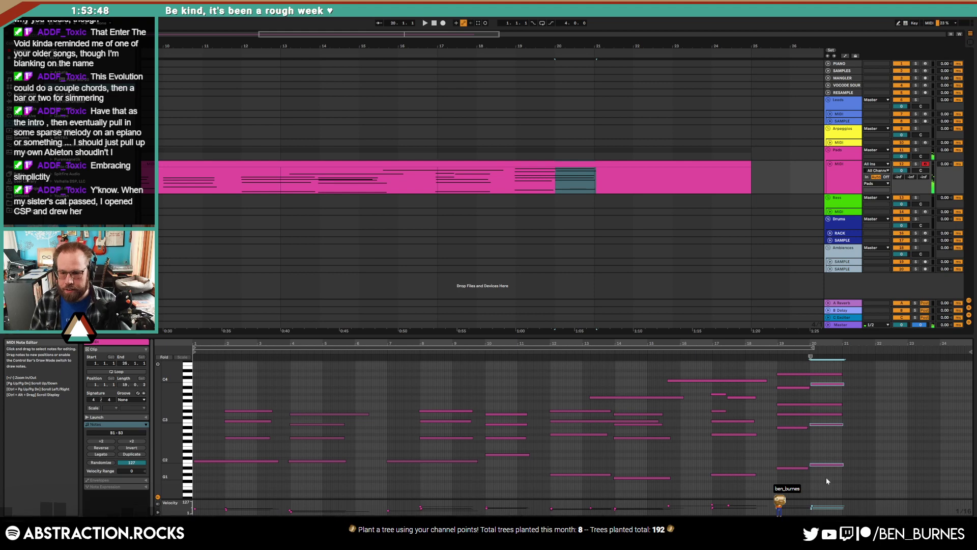
key("Right")
key("Right")
key("Right")
key("Right")
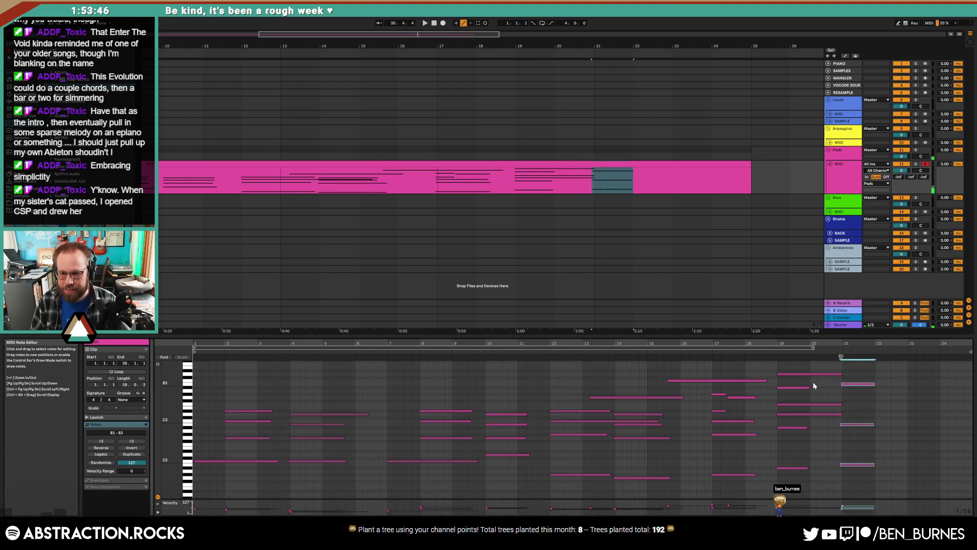
- Lengthen all notes of the bar 19 chord, from A#1 to D4, by about one bar
left_click_drag(795, 363, 805, 477)
key("shift+Right")
key("shift+Right")
key("shift+Right")
key("shift+Right")
key("shift+Right")
key("shift+Right")
key("shift+Right")
key("shift+Right")
key("shift+Right")
key("shift+Right")
key("shift+Right")
key("shift+Right")
key("shift+Right")
key("shift+Right")
key("shift+Right")
key("shift+Right")
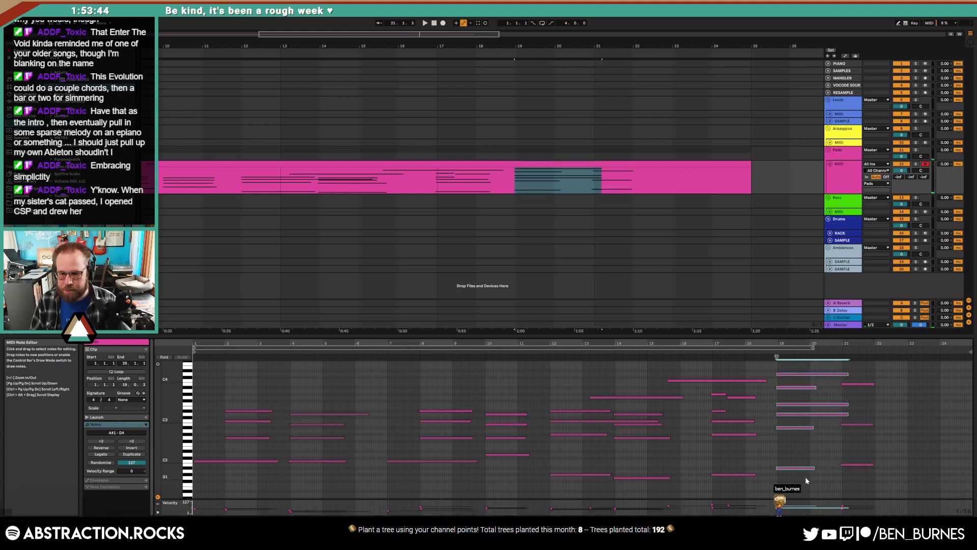
- Deselect the chord notes and place the insert marker in bar 18, ahead of the final chord
left_click(800, 396)
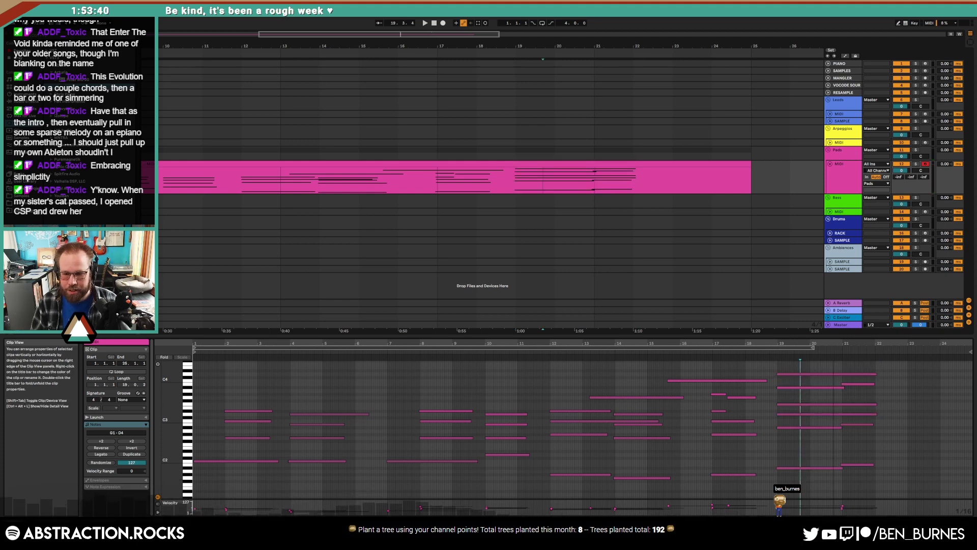
left_click(754, 360)
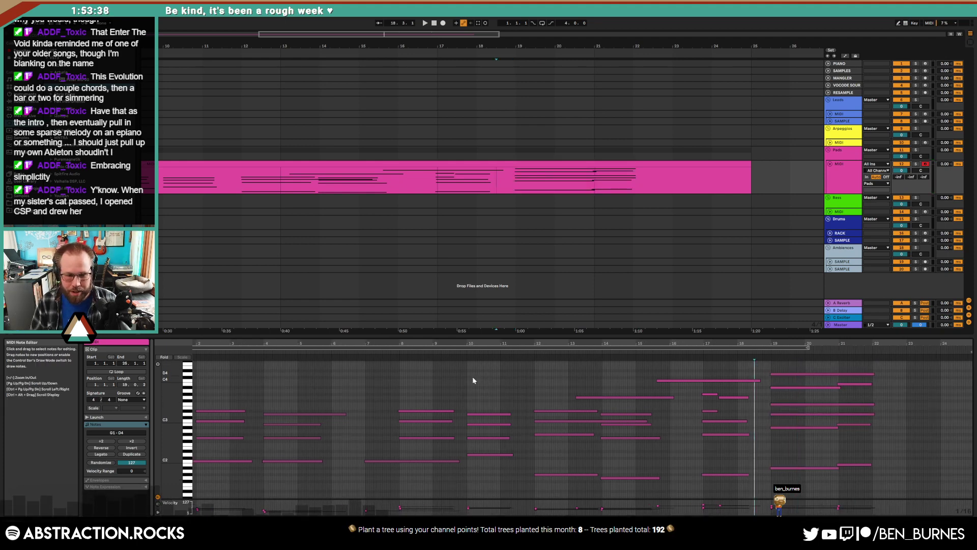
left_click_drag(188, 408, 173, 400)
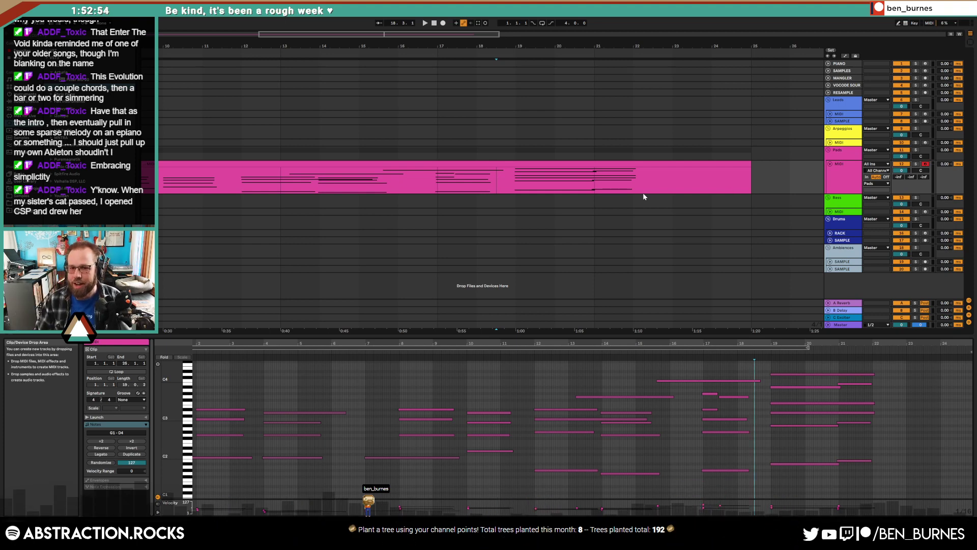
- Lengthen the final chord's B1 and B2 notes slightly and extend its D4 note to about bar 22.5
left_click(644, 171)
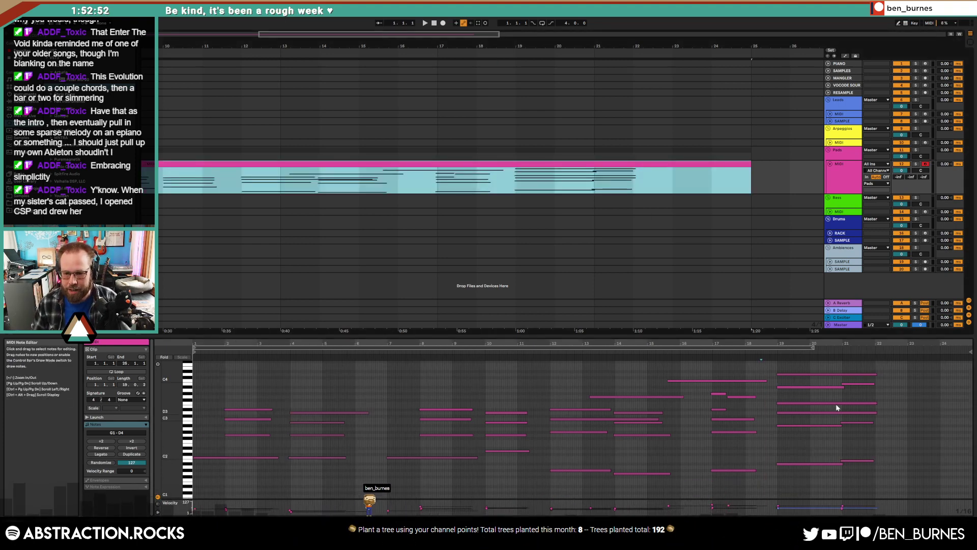
left_click(875, 385)
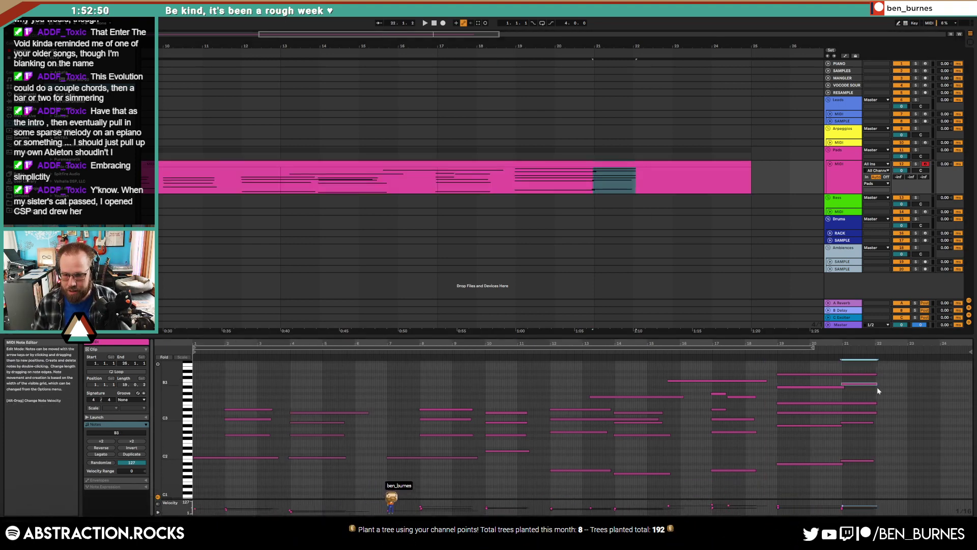
left_click_drag(873, 422, 880, 460)
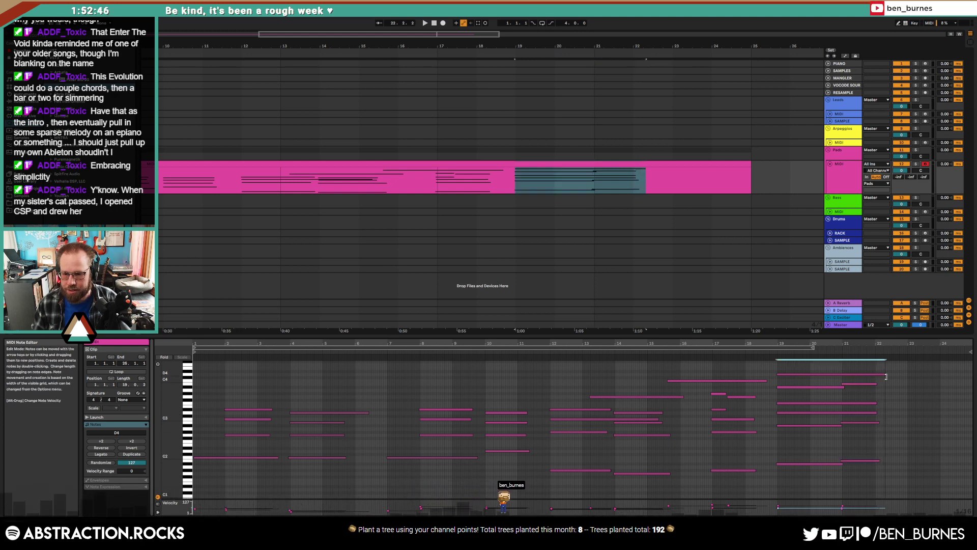
left_click_drag(876, 374, 891, 375)
left_click(891, 402)
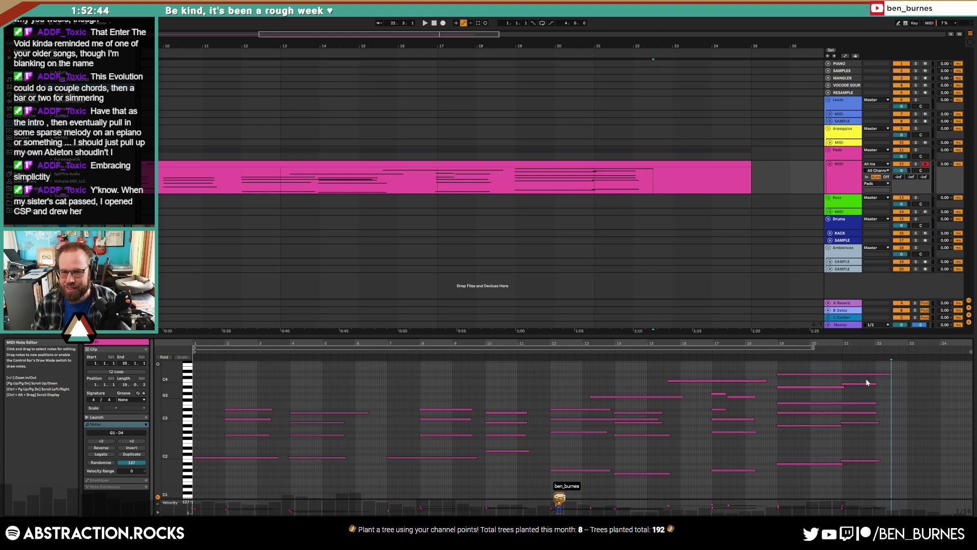
- Shorten the pad clip to end at bar 23 and extend its final D4 note to about bar 22.6
left_click(745, 164)
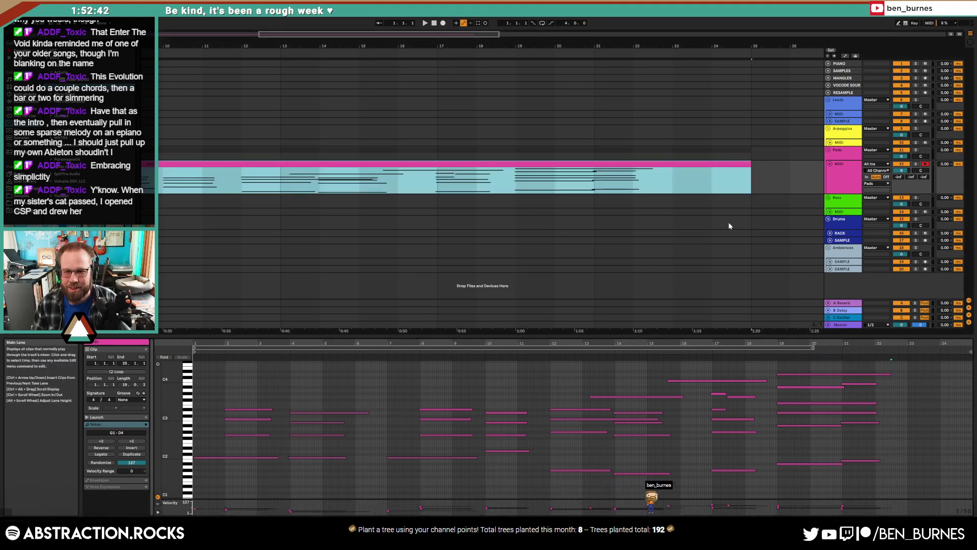
left_click_drag(753, 164, 675, 172)
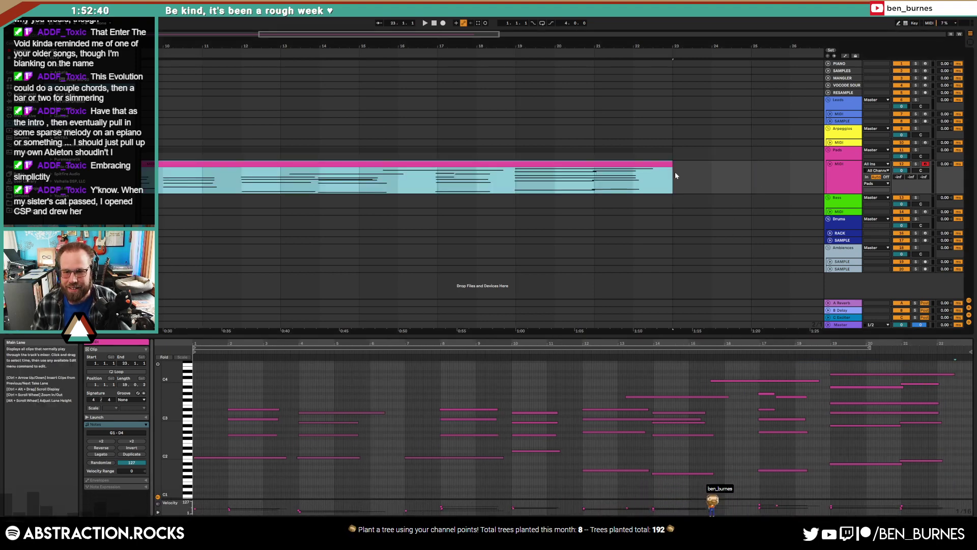
left_click(677, 173)
left_click_drag(457, 34, 456, 15)
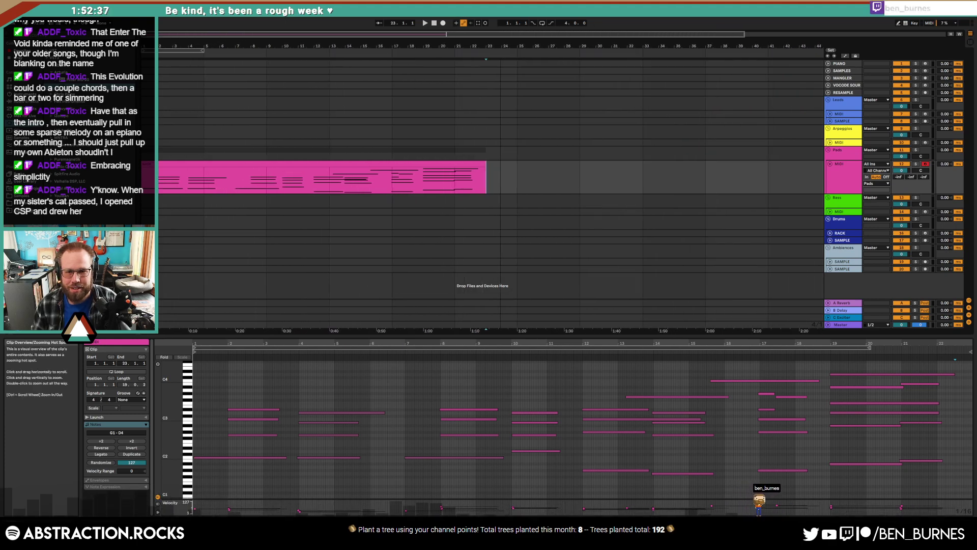
left_click(484, 175)
left_click(489, 177)
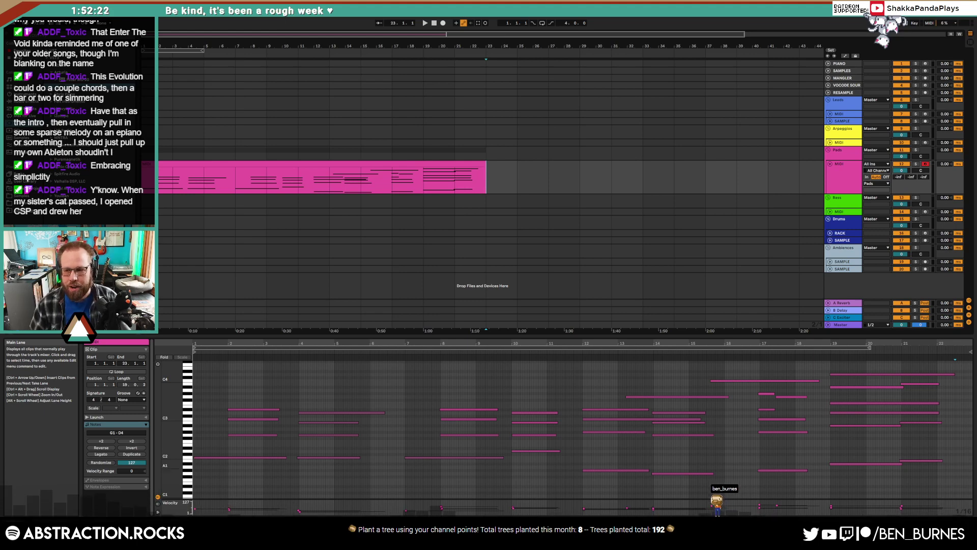
left_click_drag(955, 375, 961, 375)
left_click(955, 391)
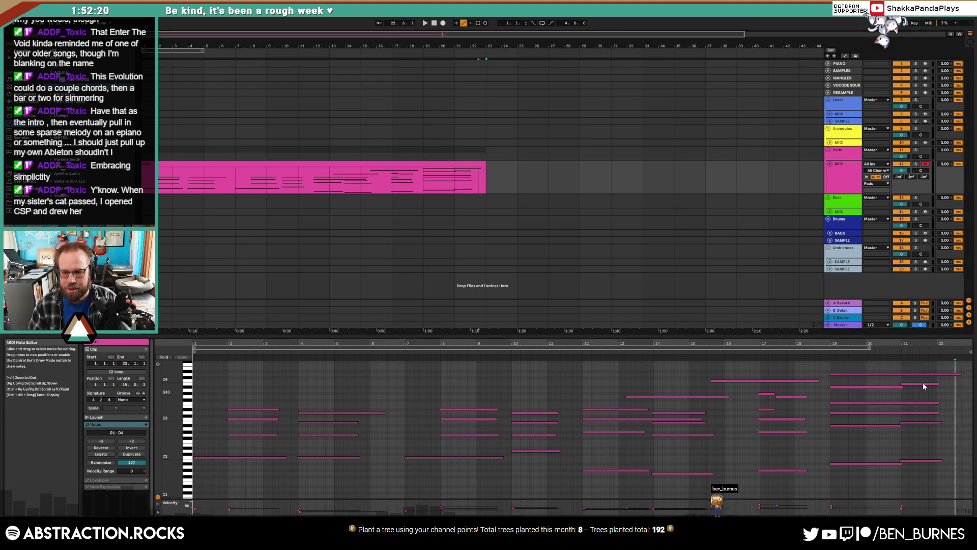
- Play the pad progression from the start of the song and select the bar 10 chord's D2 note
left_click(503, 189)
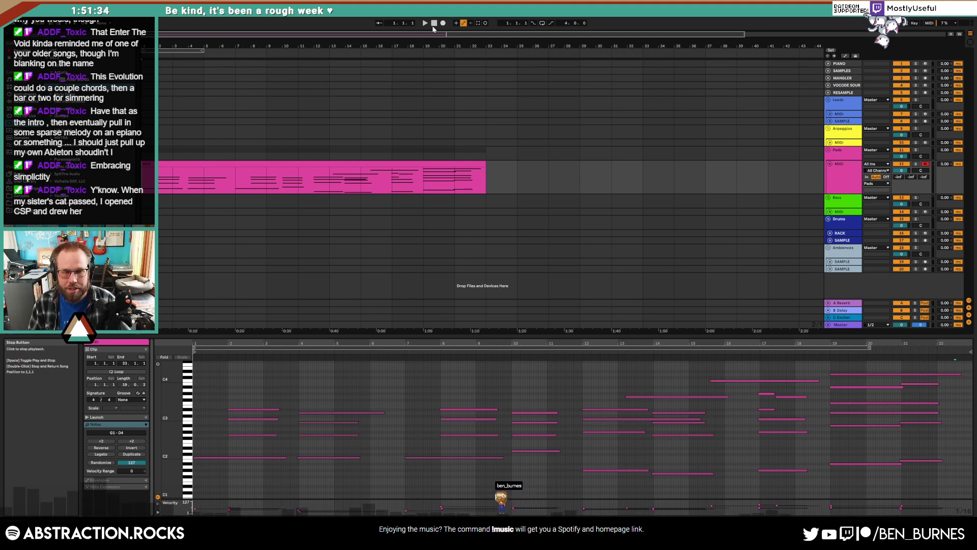
left_click(424, 27)
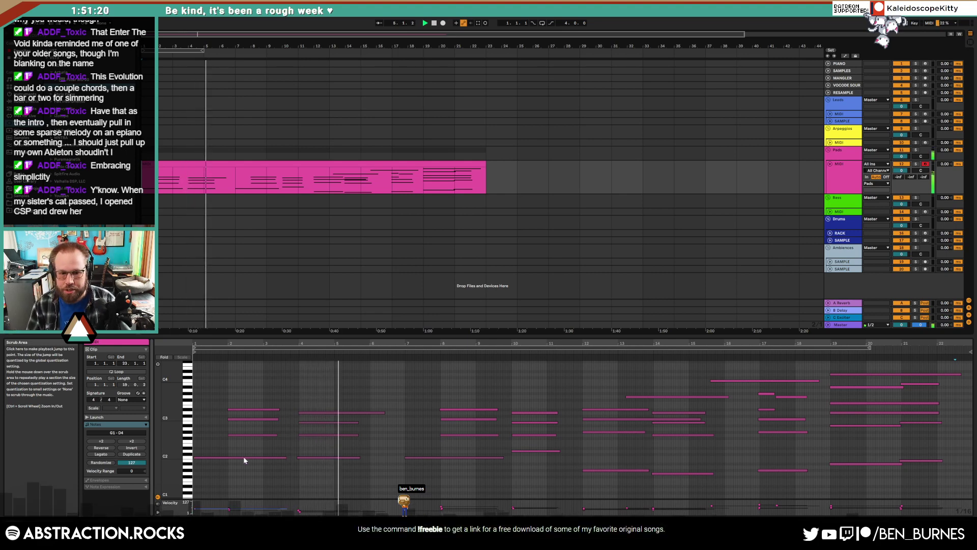
left_click(529, 451)
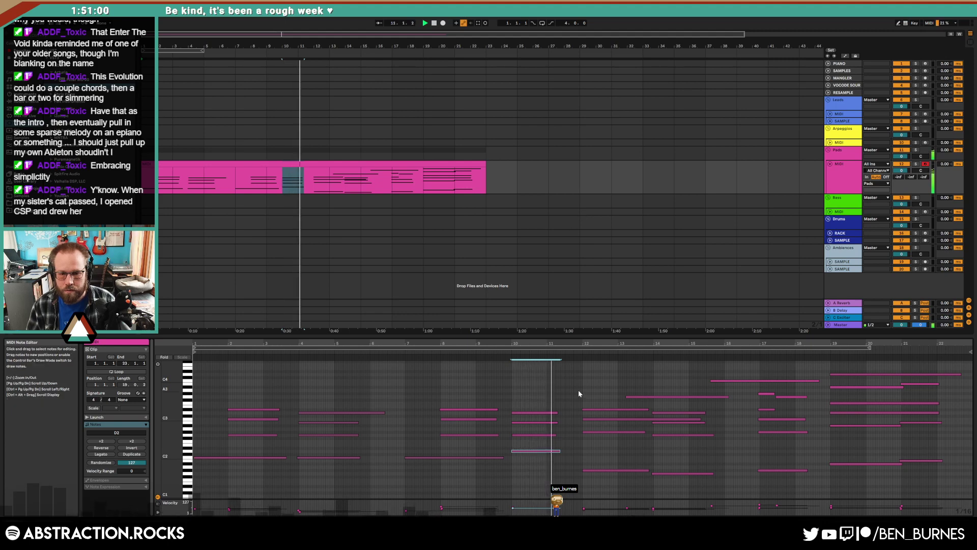
- Duplicate the time of bar 11 to insert one extra bar and delete the three short chord notes left at bar 12
left_click(555, 382)
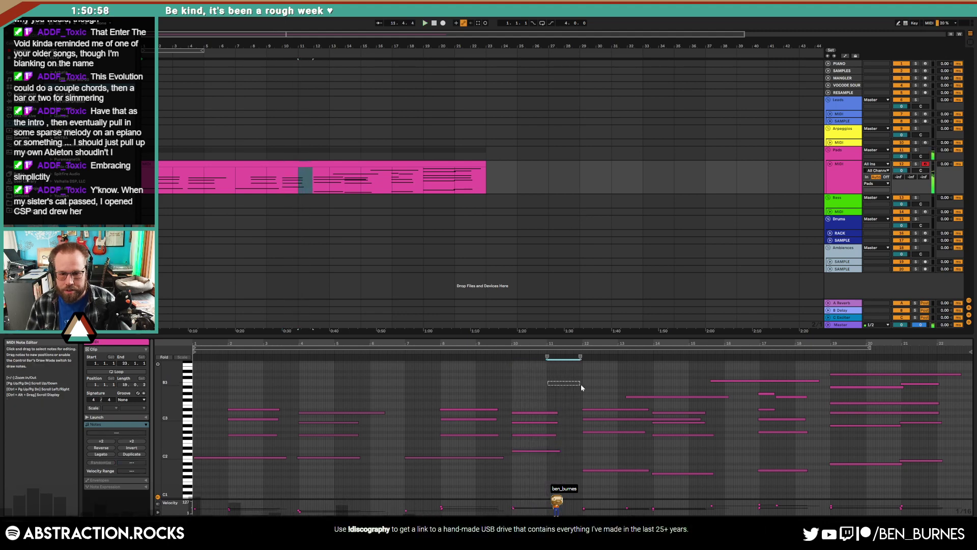
left_click_drag(581, 384, 583, 388)
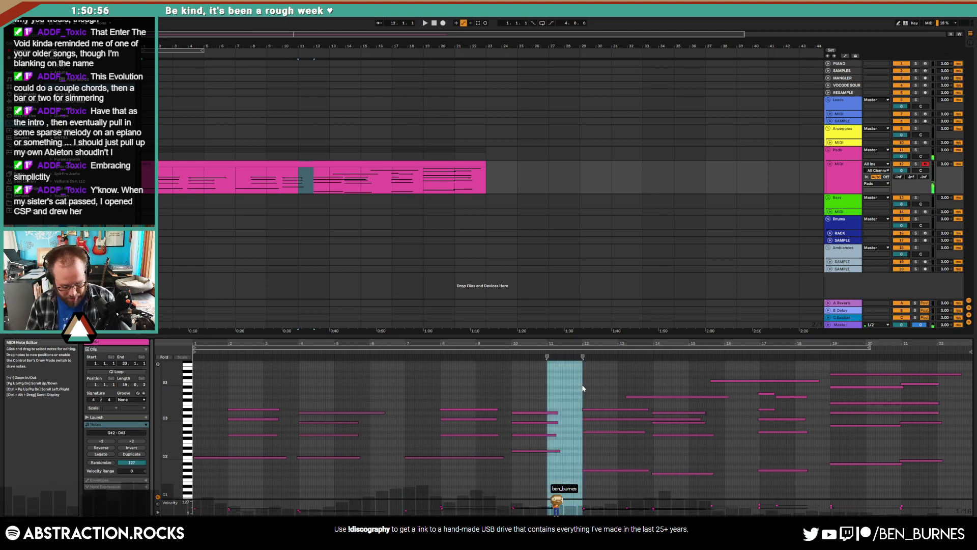
key("ctrl+shift+d")
left_click(582, 385)
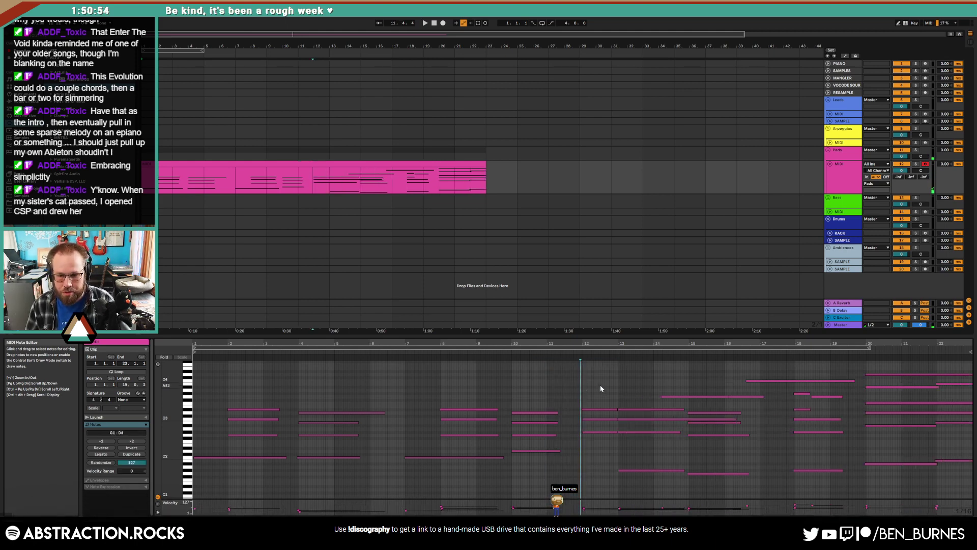
left_click_drag(600, 394, 598, 447)
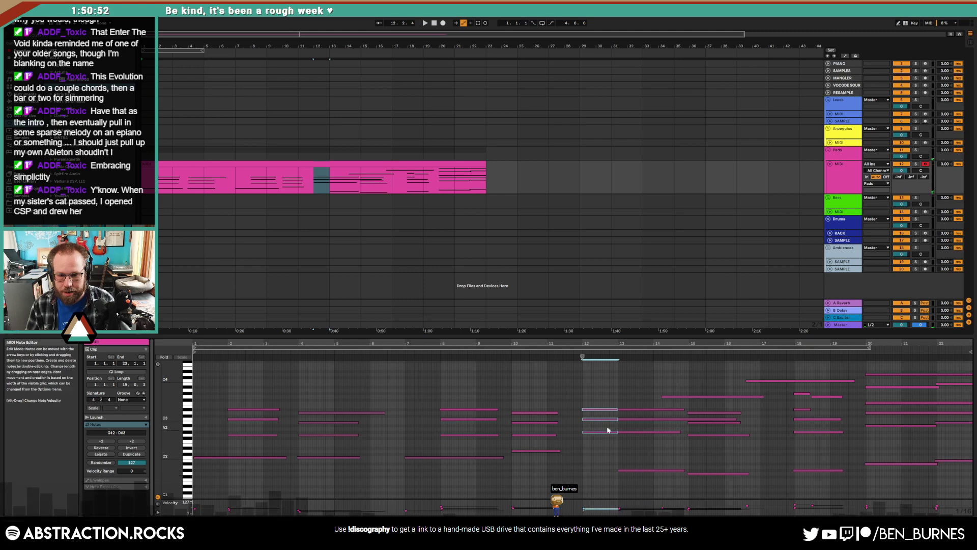
key("Delete")
- Play from bar 10 and lengthen its chord, the lower notes to about bar 11.6 and D3 to about bar 12.4
left_click(526, 353)
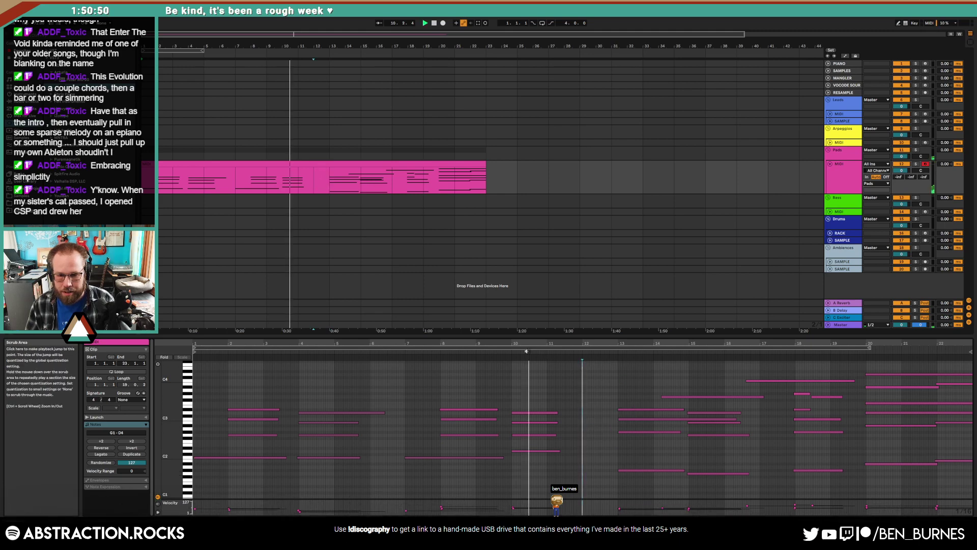
left_click_drag(552, 406, 549, 453)
left_click_drag(559, 412, 605, 422)
left_click(582, 405)
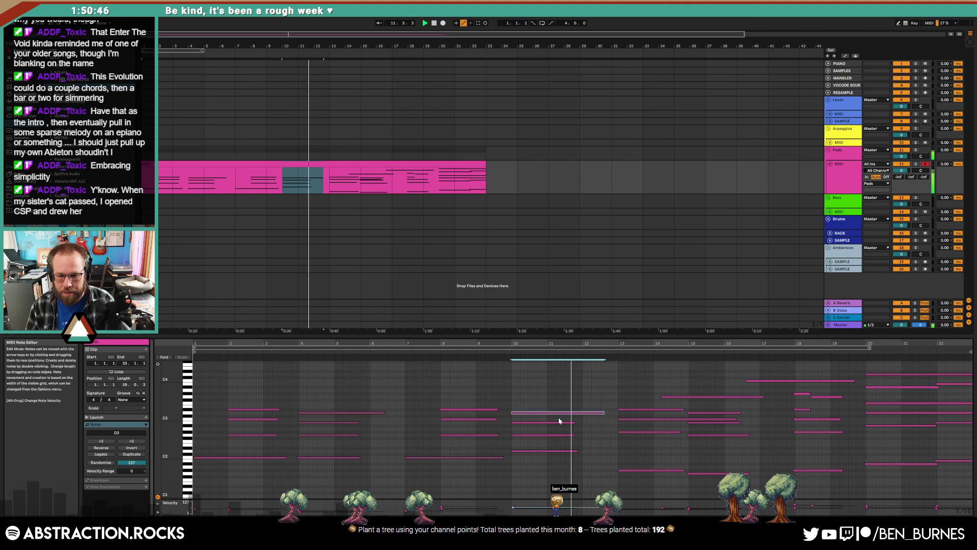
left_click(540, 418)
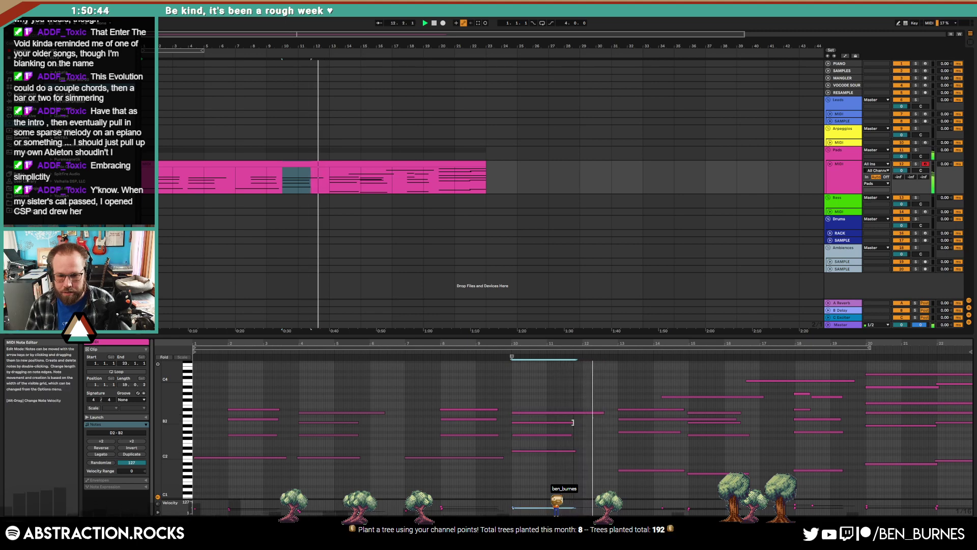
left_click(604, 413)
left_click_drag(604, 413, 597, 413)
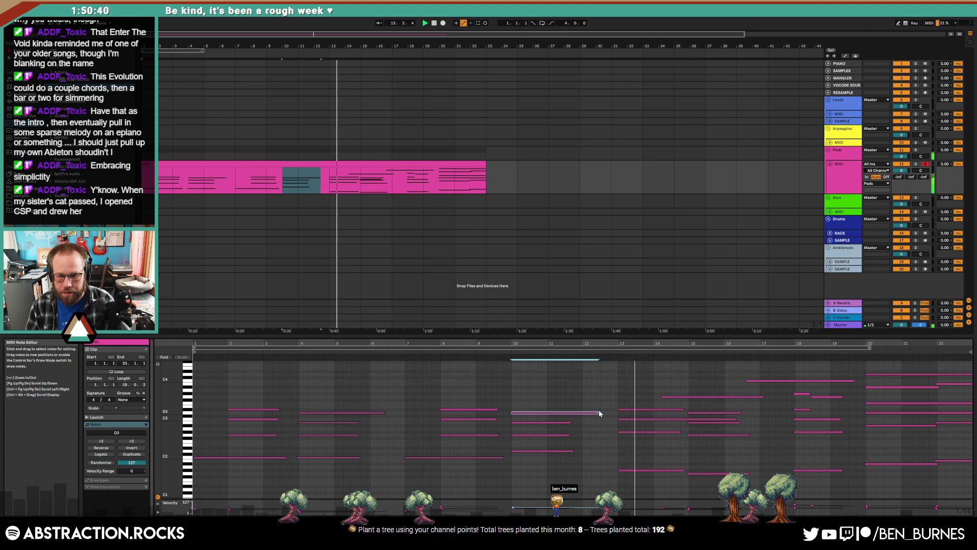
left_click(599, 408)
- Reopen the pad clip's notes and select the short G#3 note at bar 18
key("shift+Tab")
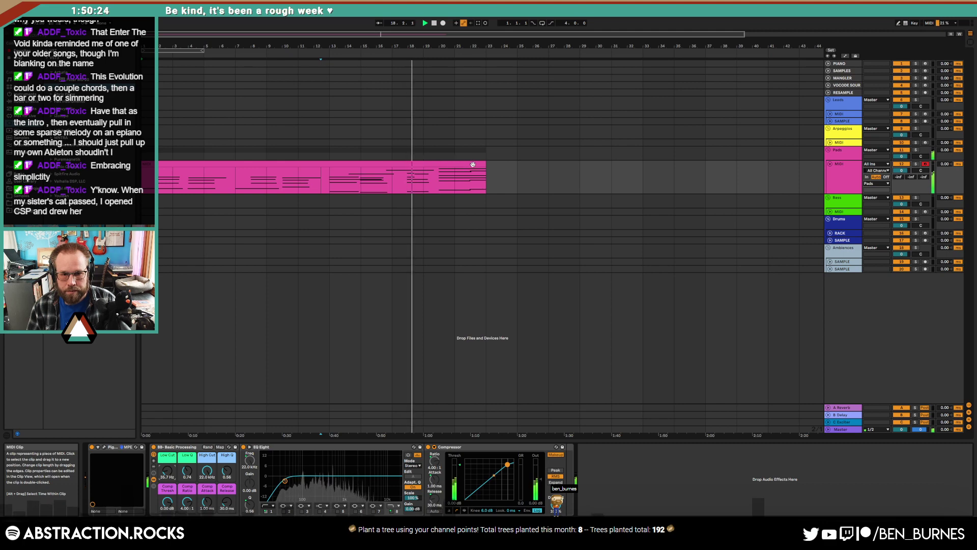
double_click(473, 165)
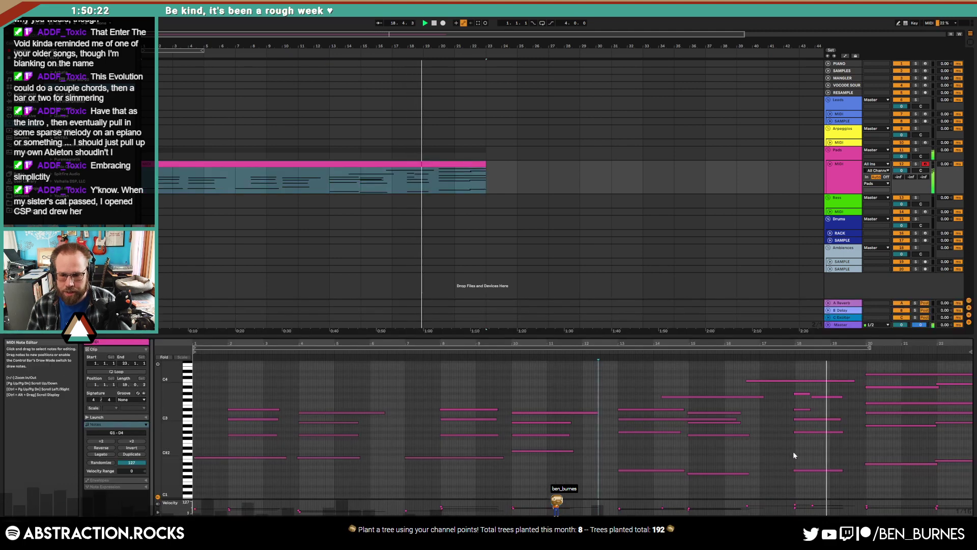
left_click(811, 393)
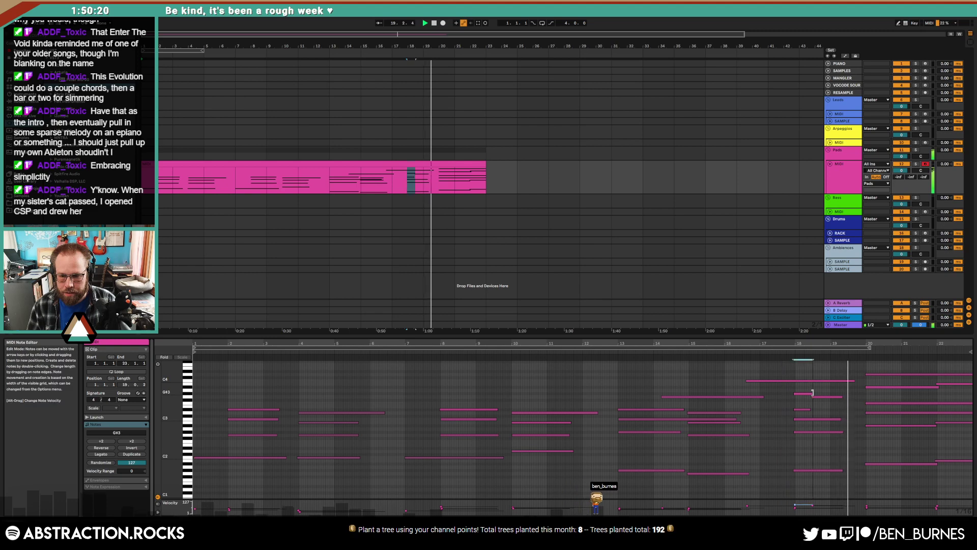
- Set the Pads track's Pigments play mode to Poly 12, close the plug-in and play the clip from bar 13
key("shift+Tab")
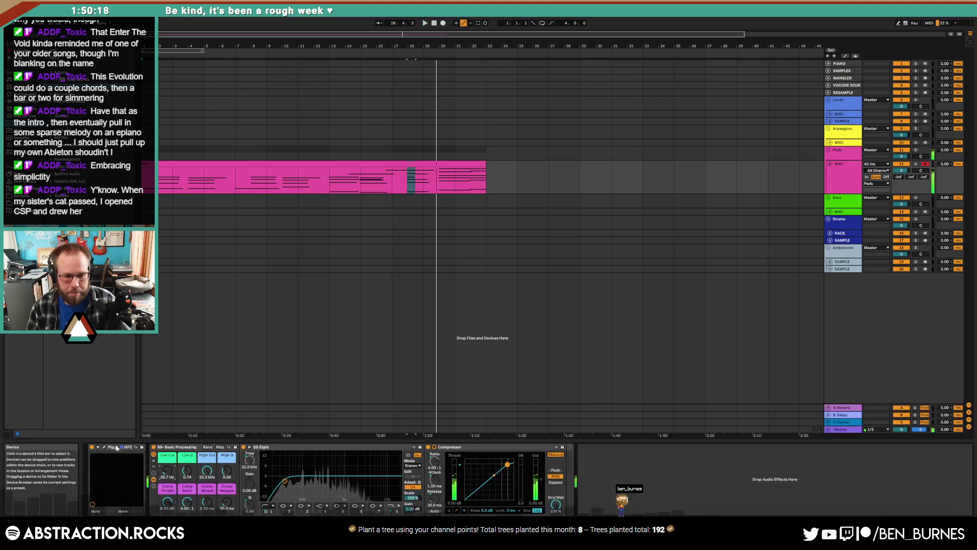
left_click(105, 447)
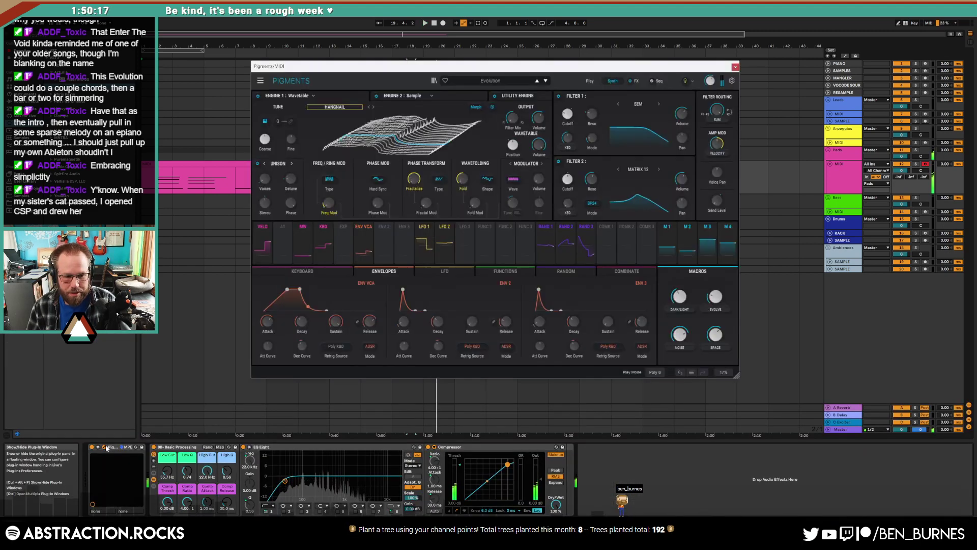
left_click(307, 272)
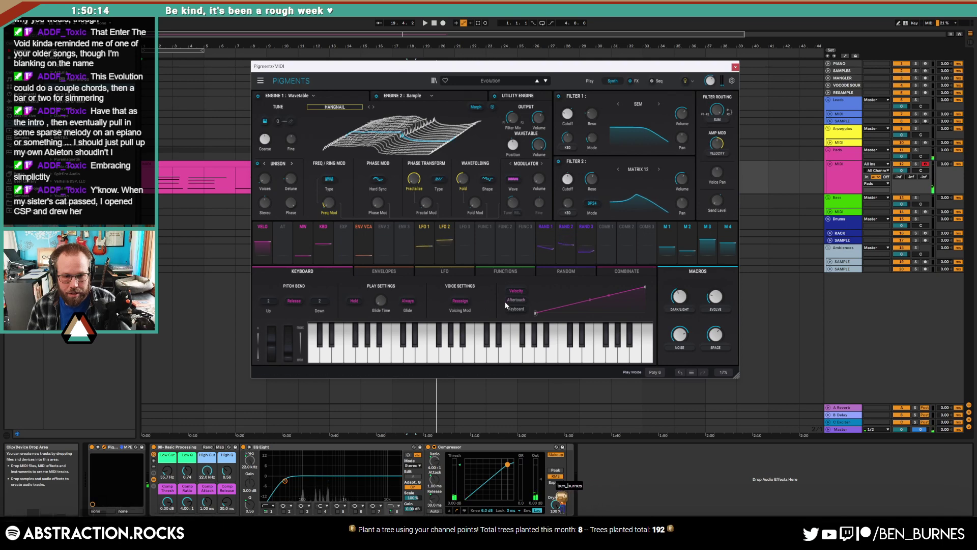
left_click(655, 373)
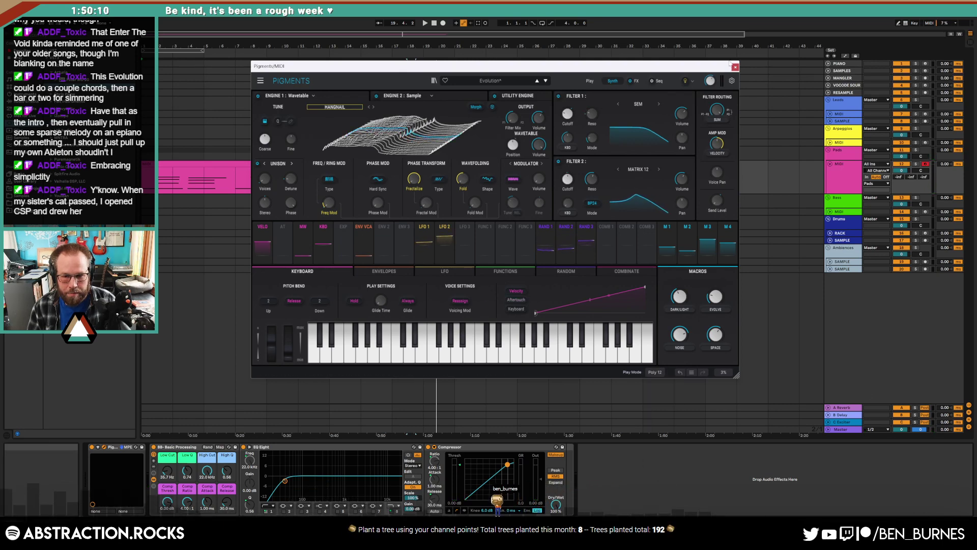
left_click(670, 450)
left_click(735, 67)
left_click(330, 181)
key("space")
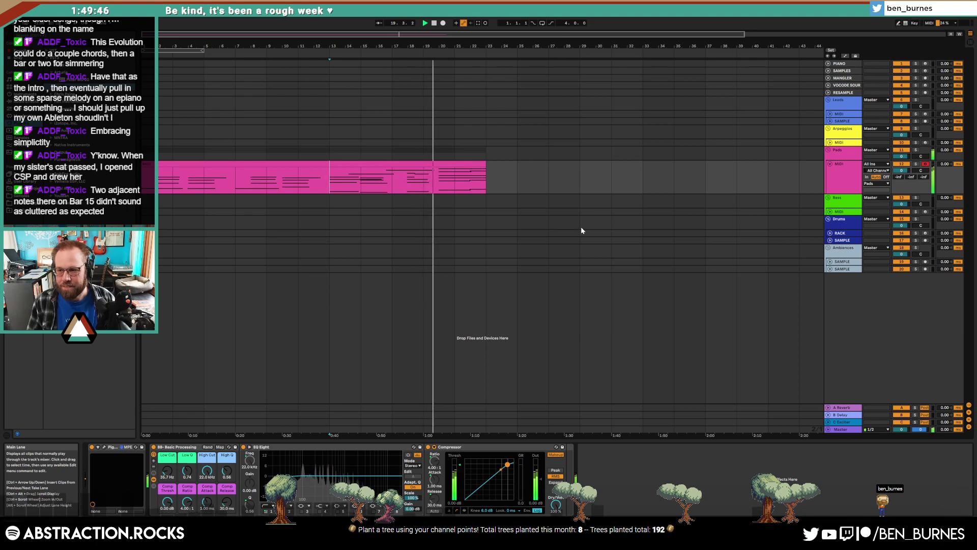
- Extend the pad clip to bar 25, with its final B3 note reaching about bar 23.8 and its D4 note ending at bar 23
double_click(422, 165)
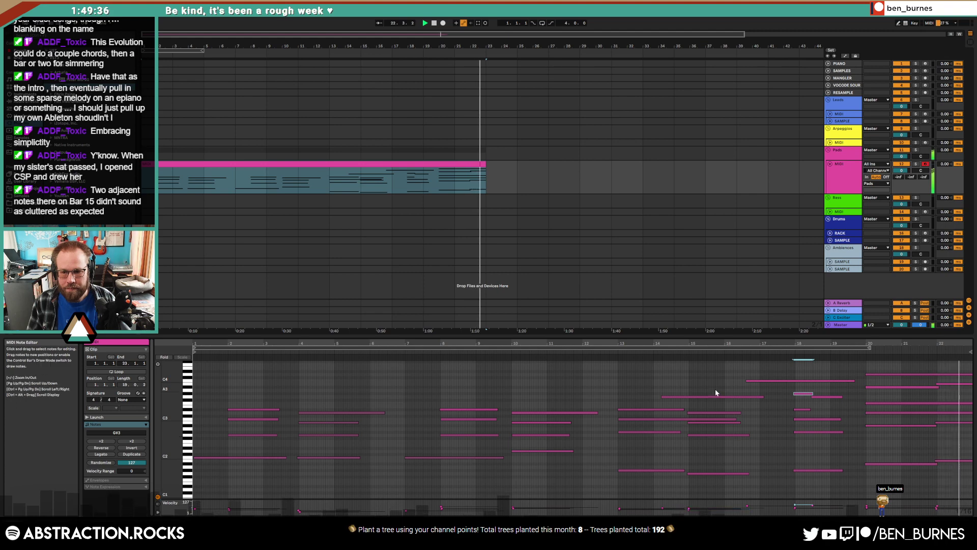
left_click_drag(486, 165, 510, 166)
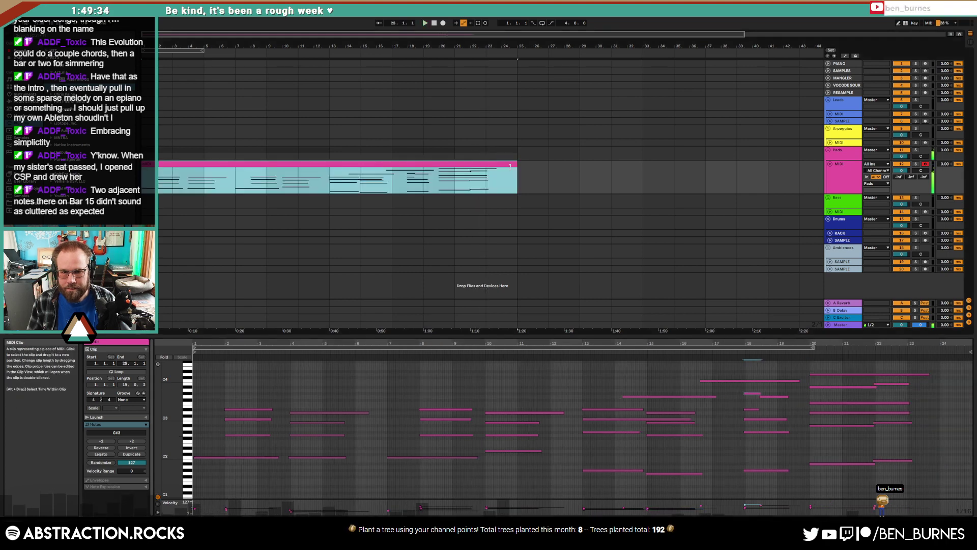
left_click(922, 382)
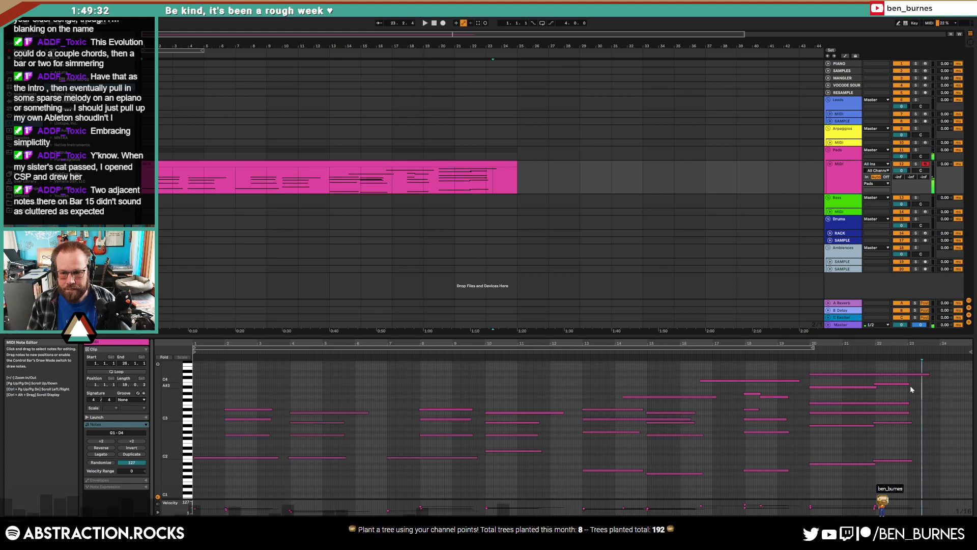
mouse_move(909, 383)
left_mouse_down()
mouse_move(935, 384)
mouse_move(909, 375)
left_mouse_up()
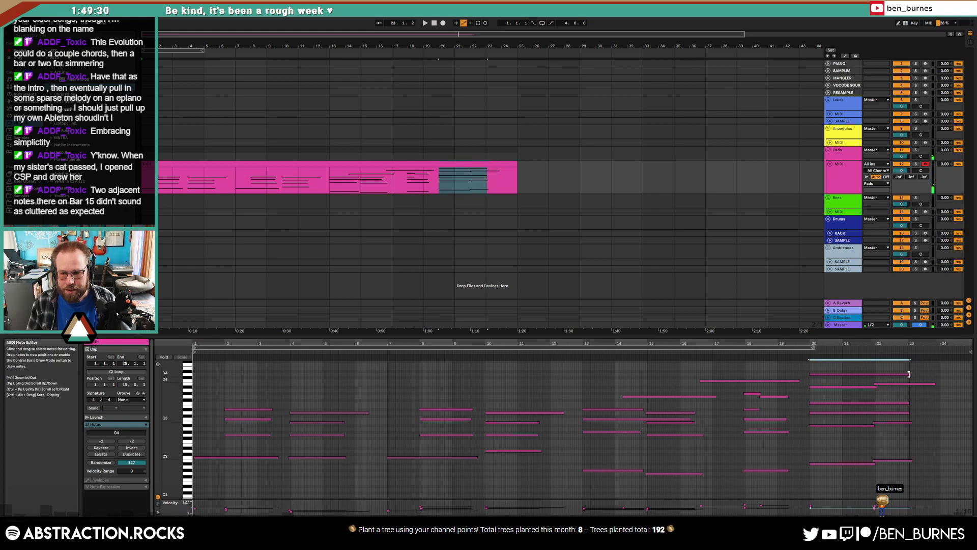
- Play the clip from just before bar 18 and lengthen that chord's D#3 note to about bar 19.3
left_click_drag(670, 386, 695, 482)
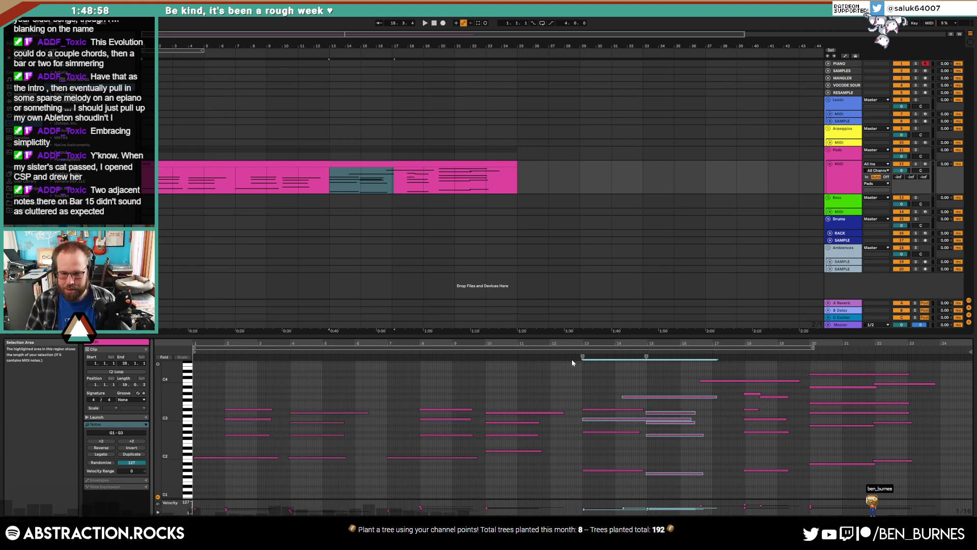
left_click(738, 352)
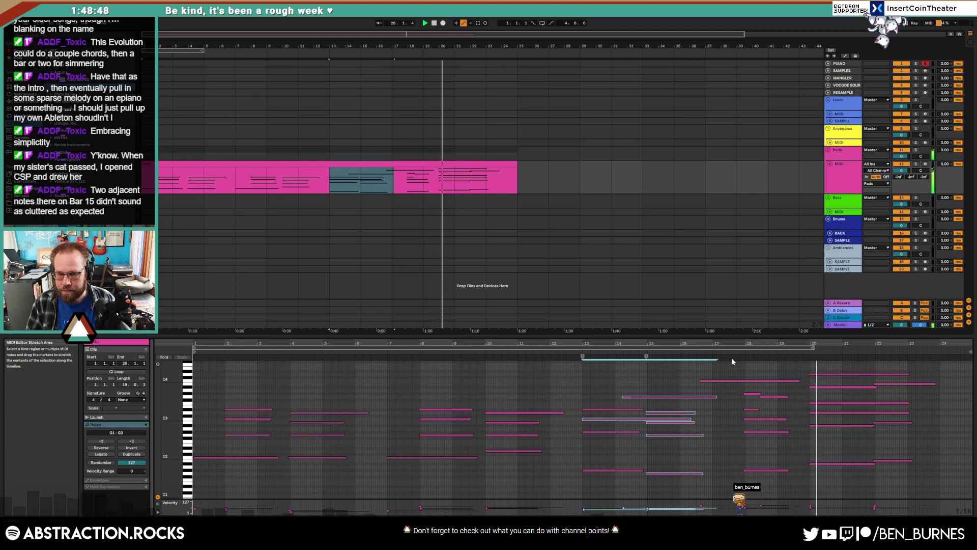
left_click(764, 409)
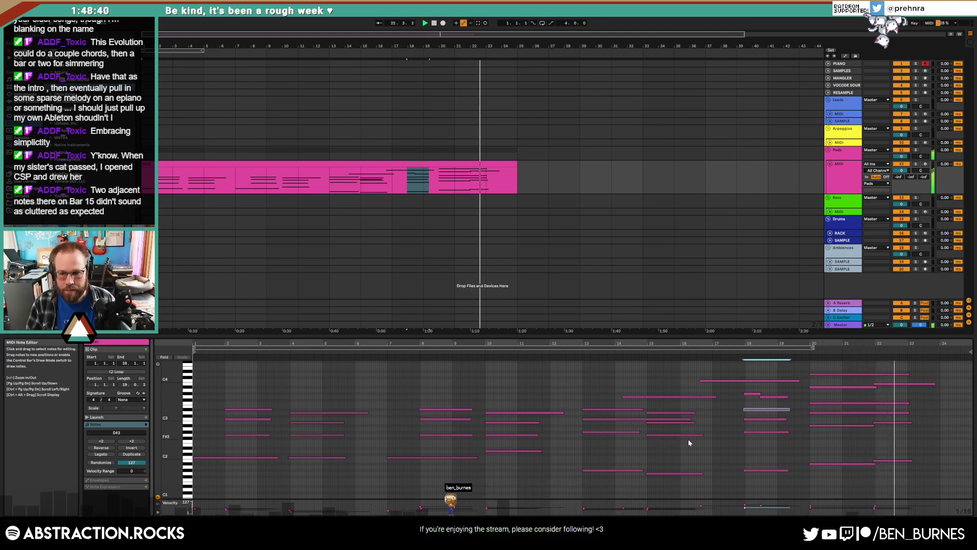
- Lengthen the final chord's B1 and B2 notes to about bar 23.9, shorten its B3 to about bar 23.5, and stop playback
left_click(909, 422)
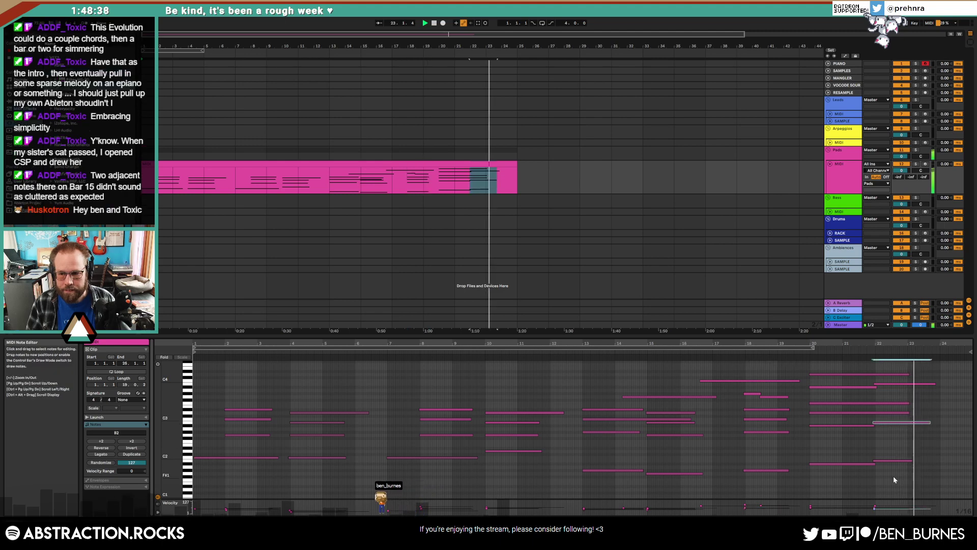
left_click_drag(911, 461, 939, 467)
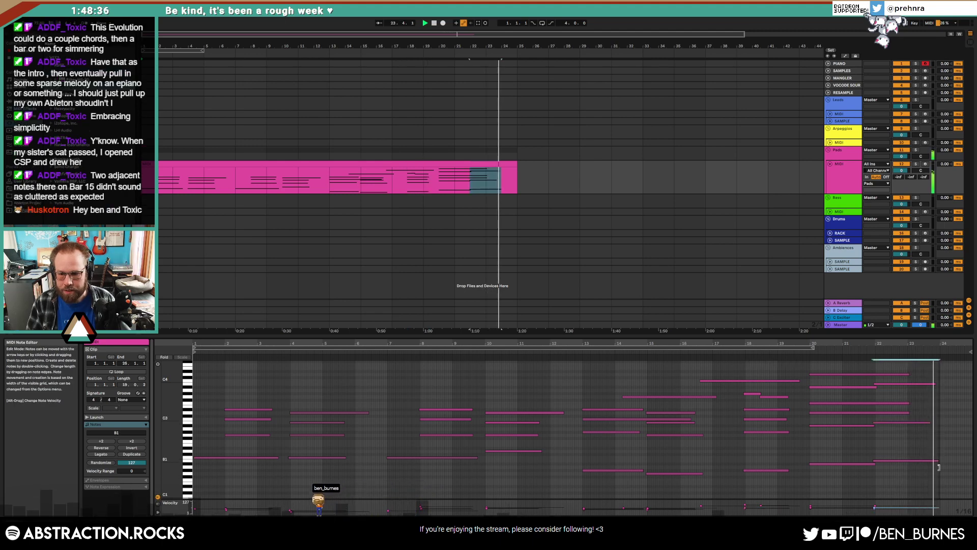
left_click_drag(931, 422, 938, 423)
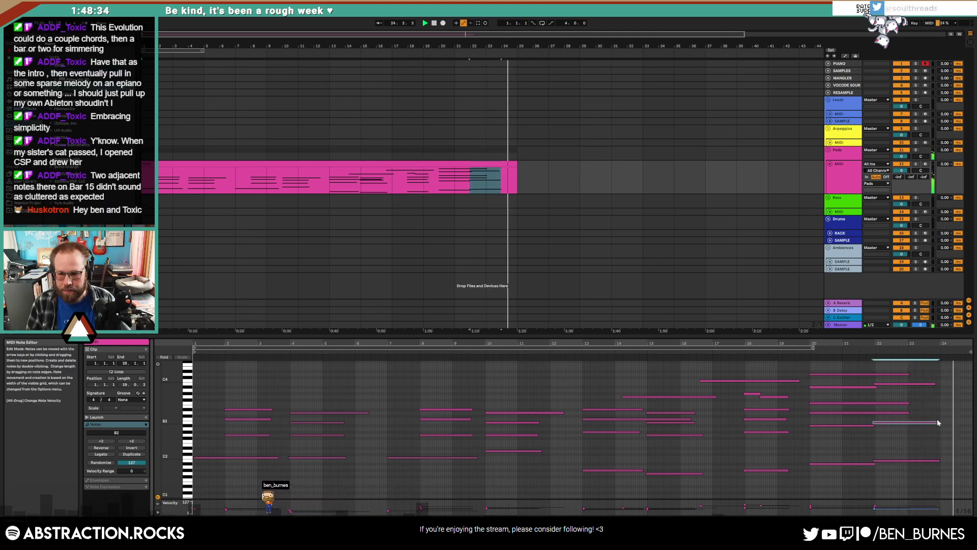
left_click_drag(936, 384, 926, 384)
key("space")
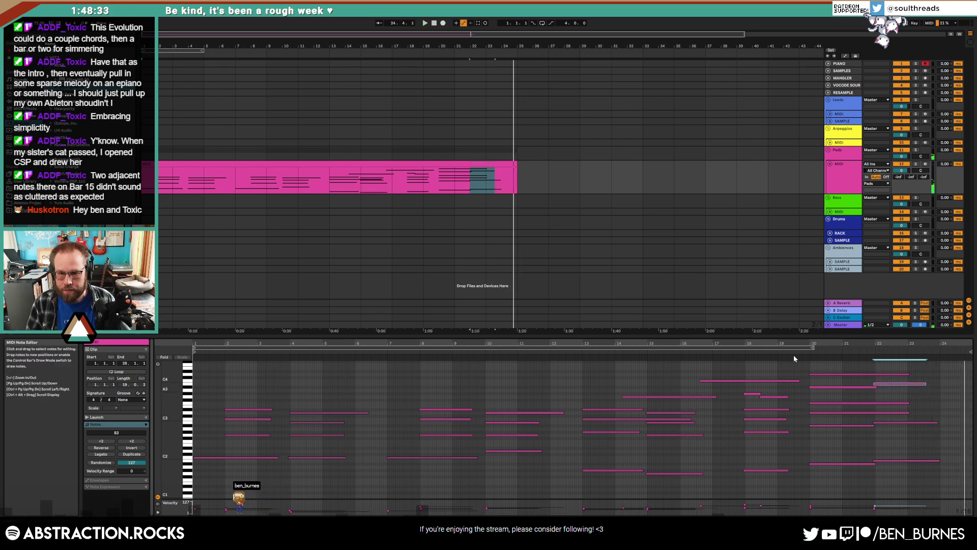
- Arm the Pads MIDI track and record a new chord take from bar 25 to about bar 32.8
left_click(518, 177)
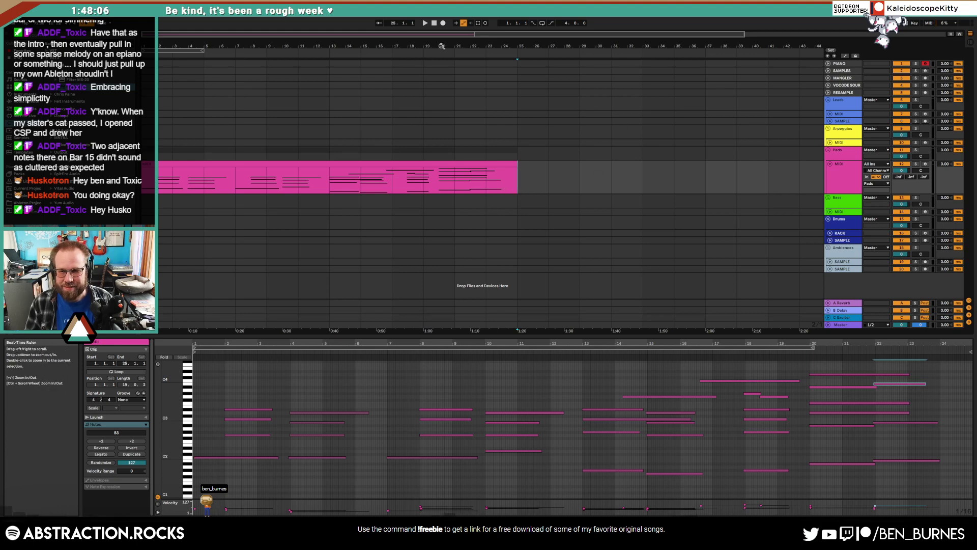
left_click(926, 164)
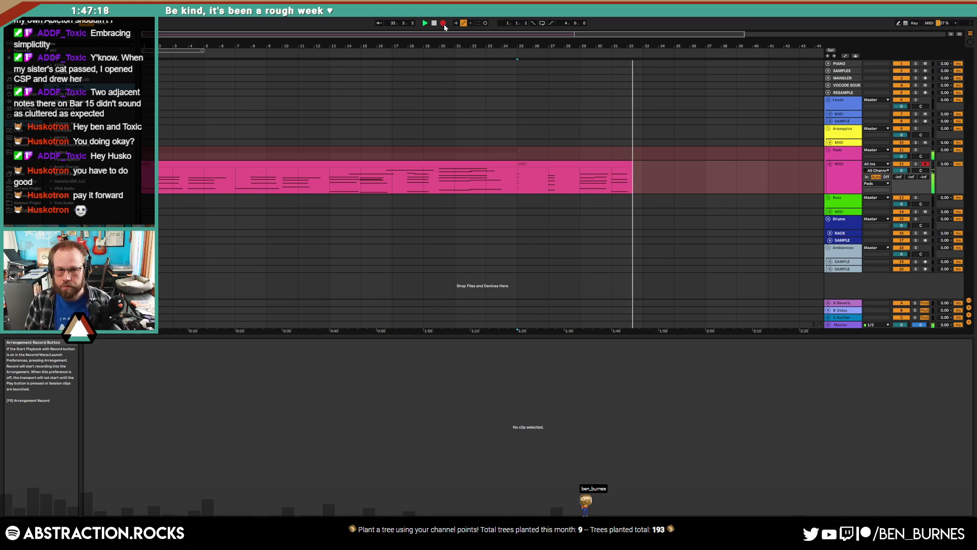
left_click(442, 26)
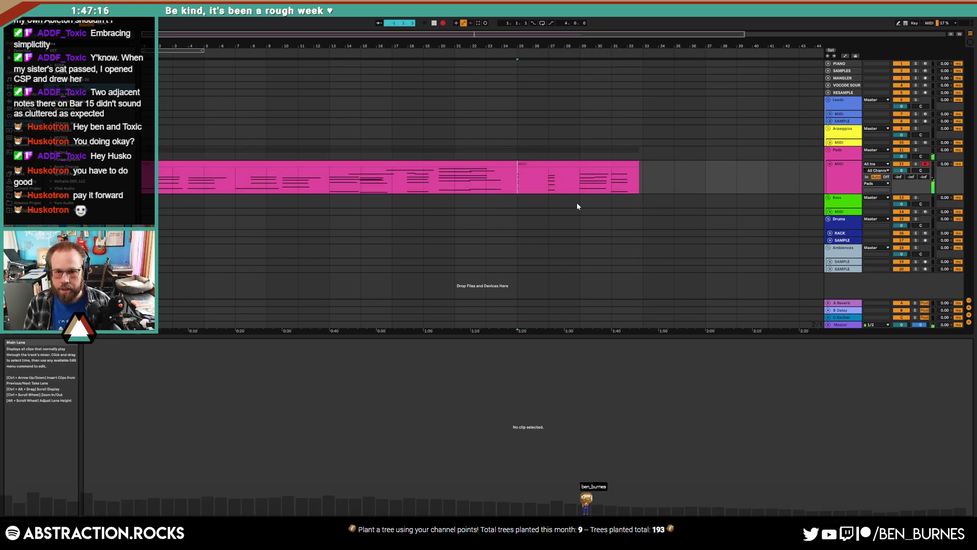
- Replace bars 31 to 33 of the new pad recording with a copy of bars 27 to 29
left_click(598, 186)
left_click_drag(598, 185, 631, 181)
key("Delete")
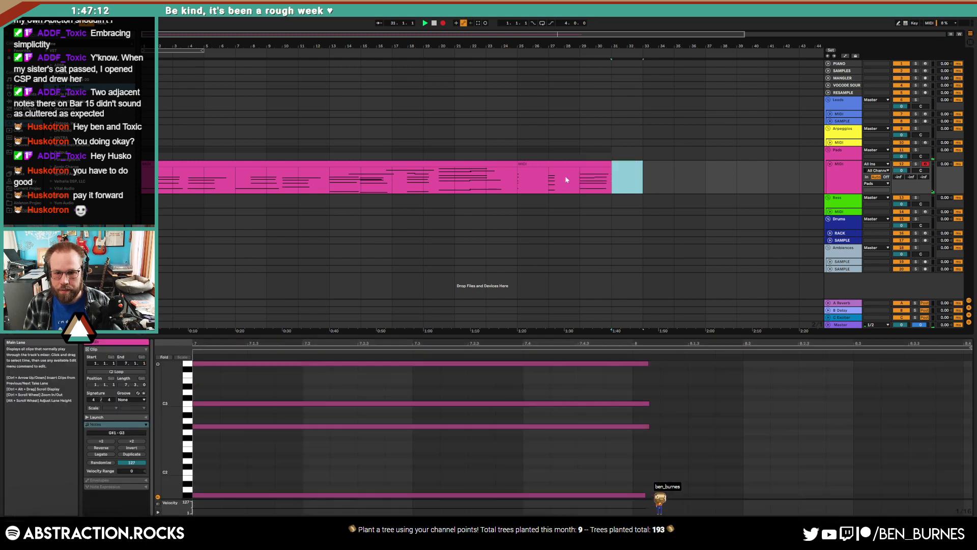
left_click_drag(557, 178, 575, 179)
left_click(614, 182)
key("ctrl+v")
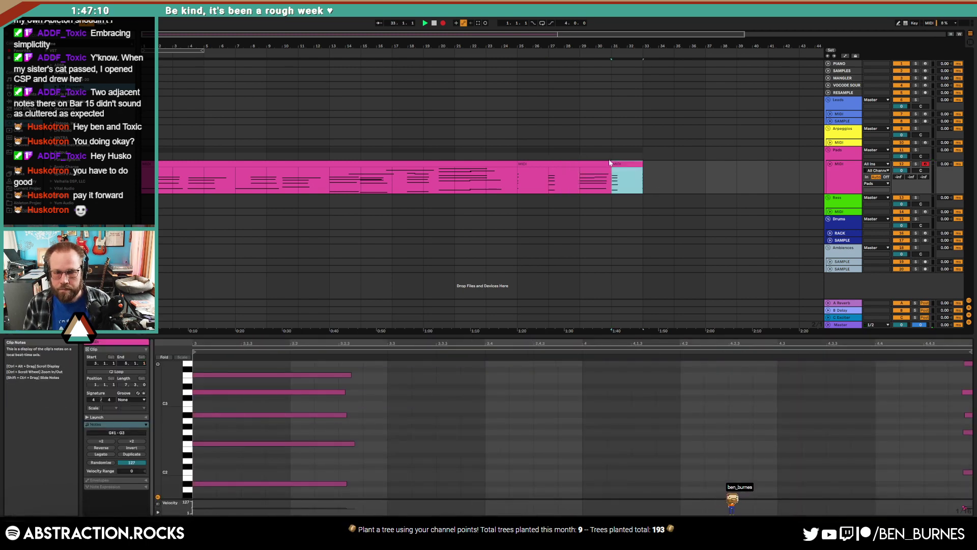
- Consolidate bars 25 to 33 into one pad clip and delete the very short notes at its bar 7
left_click(604, 165)
left_click(635, 175, "shift")
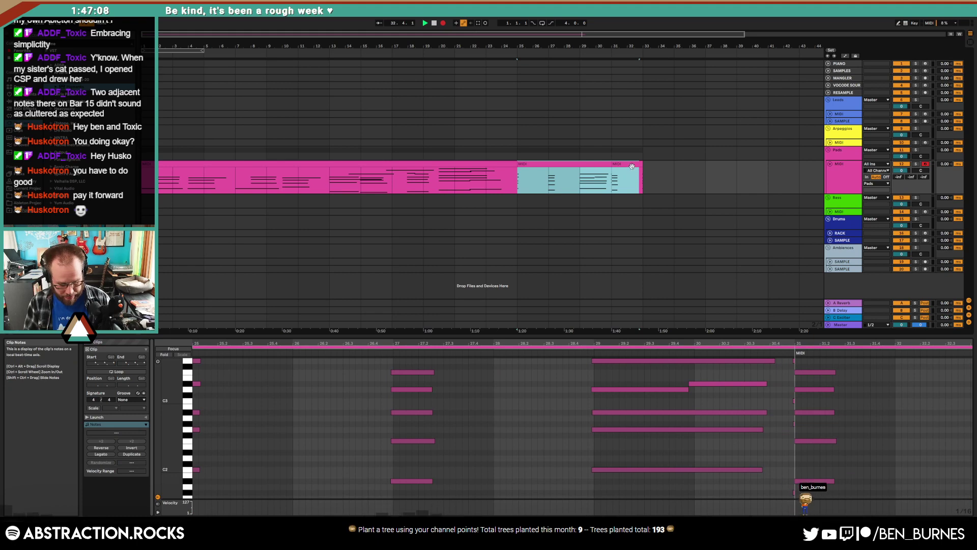
key("ctrl+j")
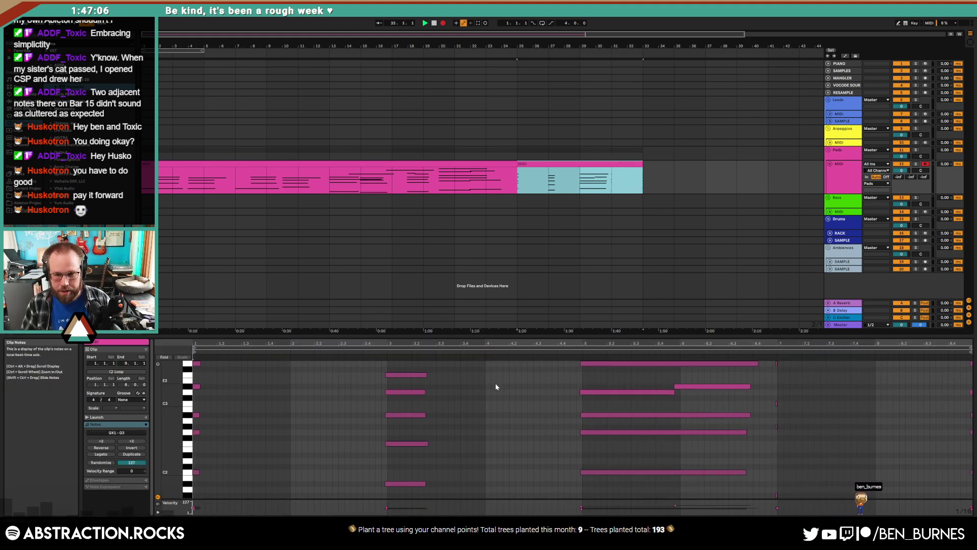
left_click_drag(772, 356, 970, 498)
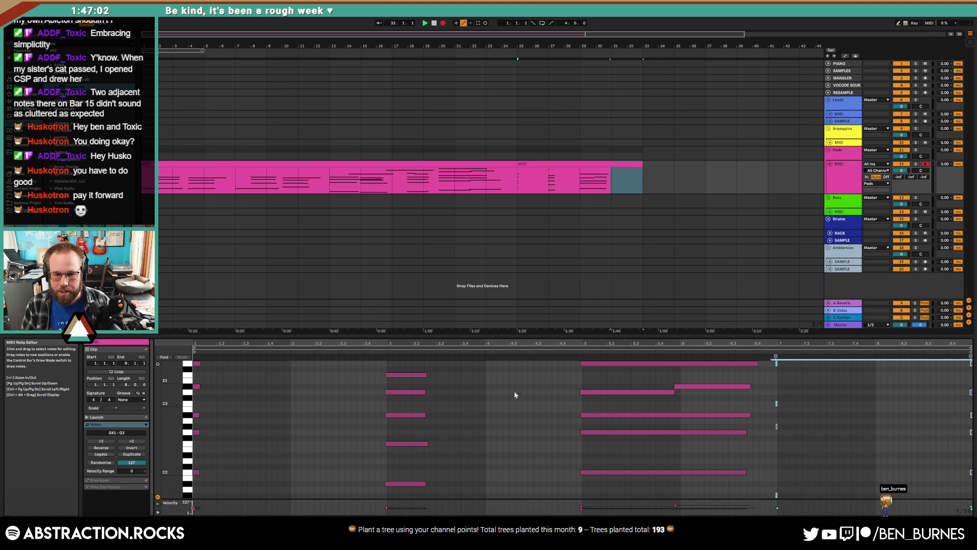
key("Delete")
- Lengthen the clip's chords at bars 1 and 3 to about 2.2 and 4.2, and slightly shorten the ends of the bar 5 chord
mouse_move(212, 479)
left_mouse_down()
mouse_move(194, 360)
mouse_move(328, 386)
mouse_move(316, 386)
left_mouse_up()
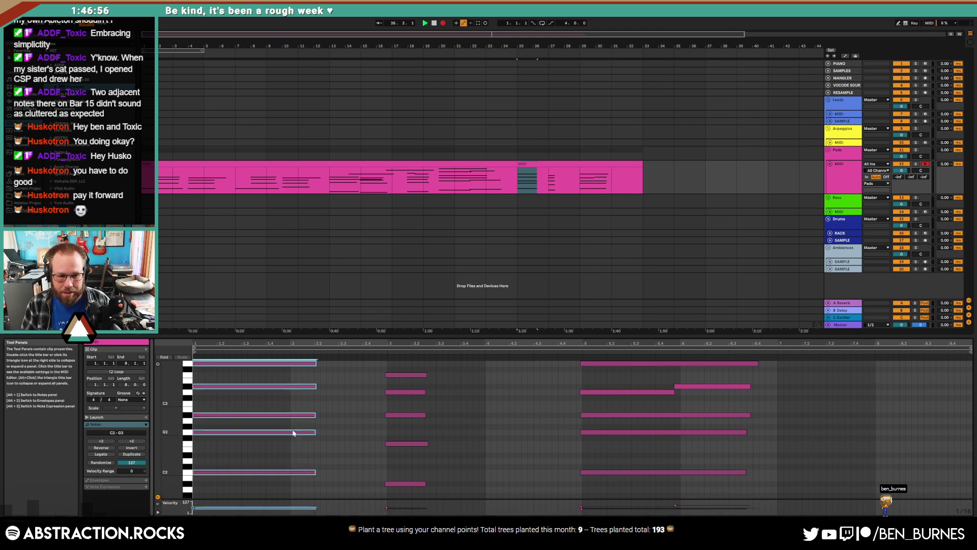
left_click(327, 415)
left_click_drag(383, 490, 508, 393)
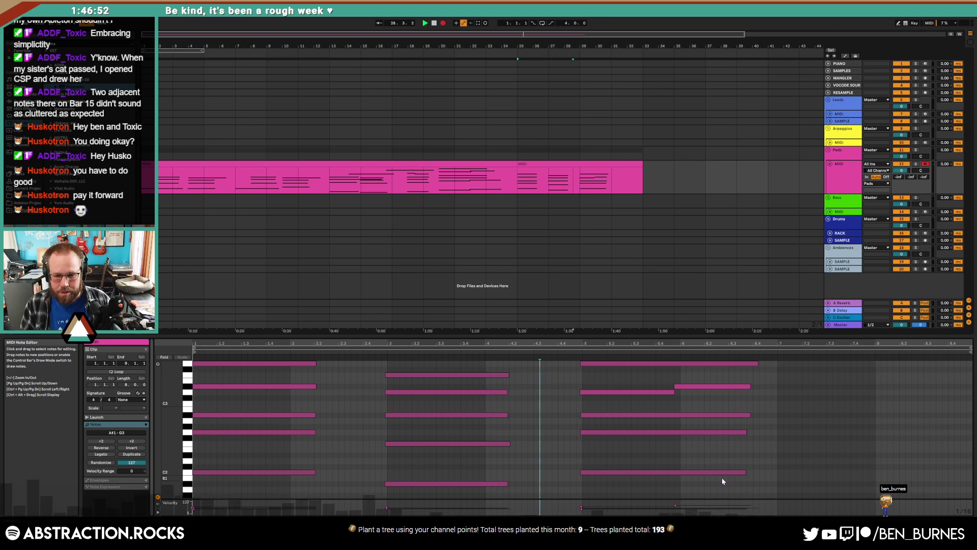
left_click_drag(723, 485, 738, 330)
left_click_drag(750, 387, 744, 386)
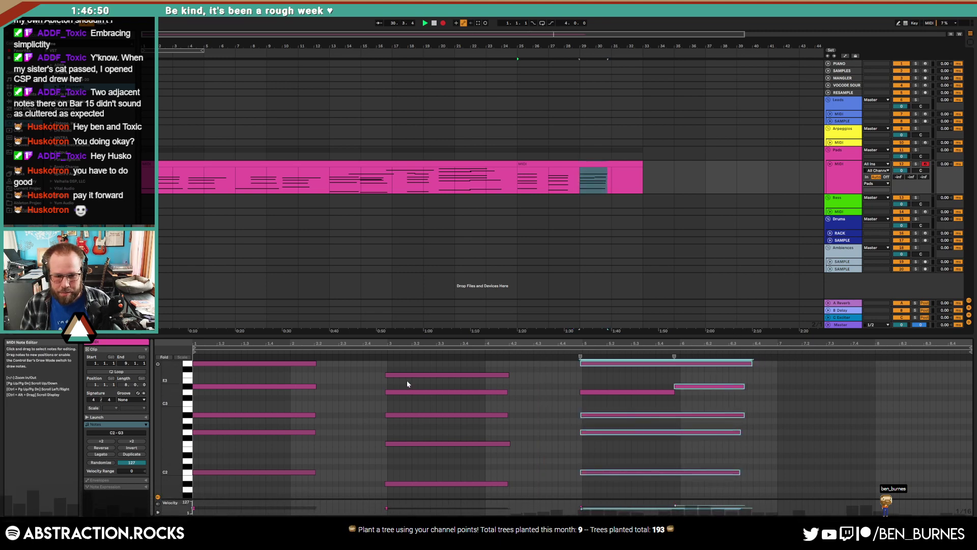
- Copy the bar 3 chord to bar 7 of the clip and shorten the copied notes to end at about bar 8
left_click_drag(409, 364, 424, 503)
left_click(783, 415)
key("ctrl+v")
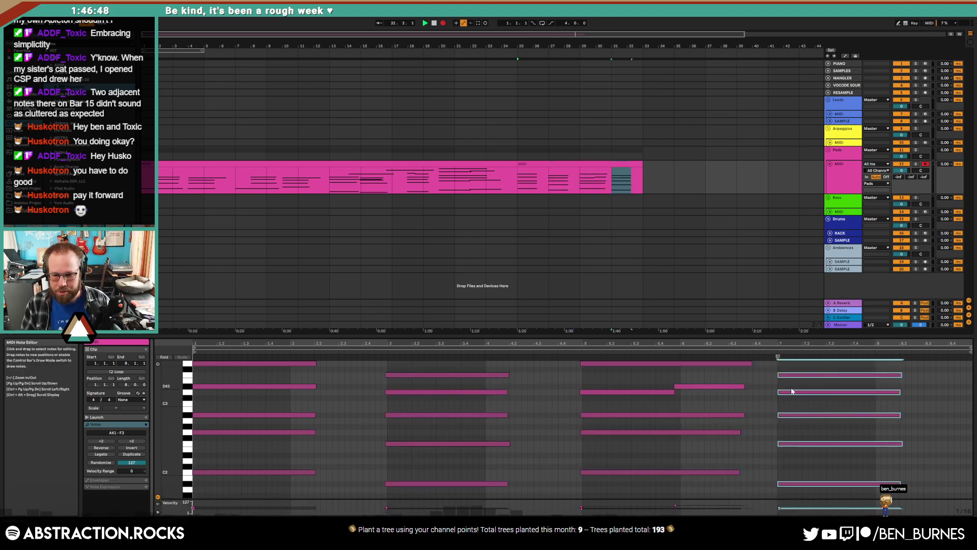
left_click_drag(902, 373, 881, 375)
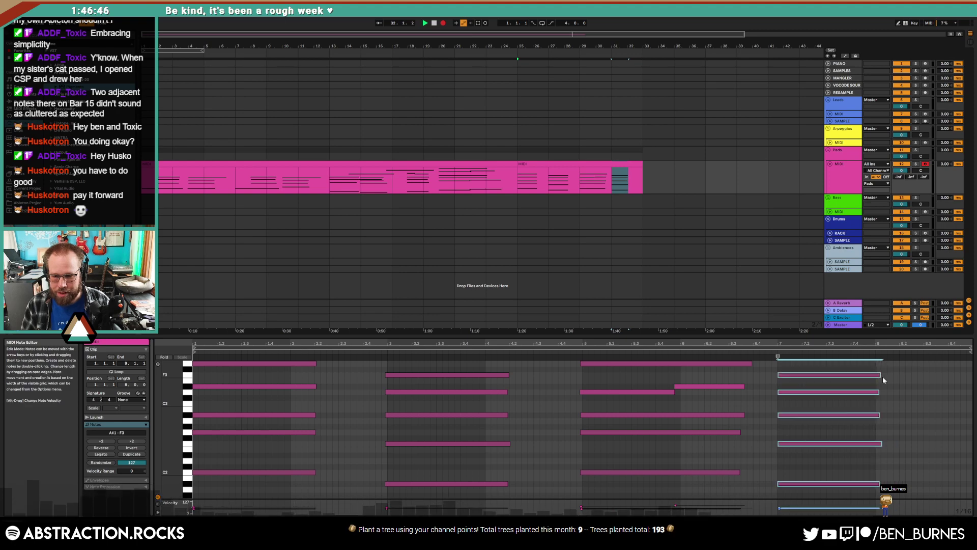
left_click(894, 380)
left_click_drag(175, 390, 171, 396)
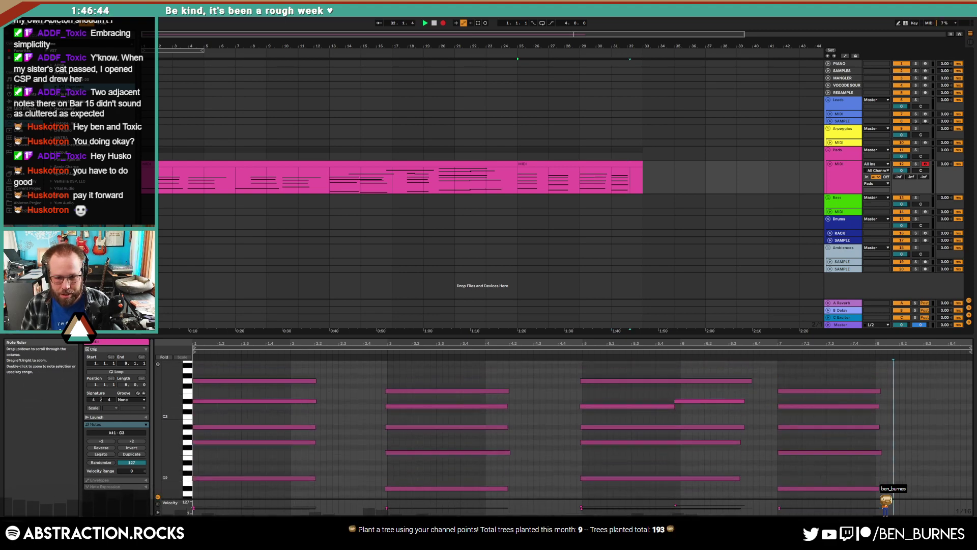
left_click(703, 401)
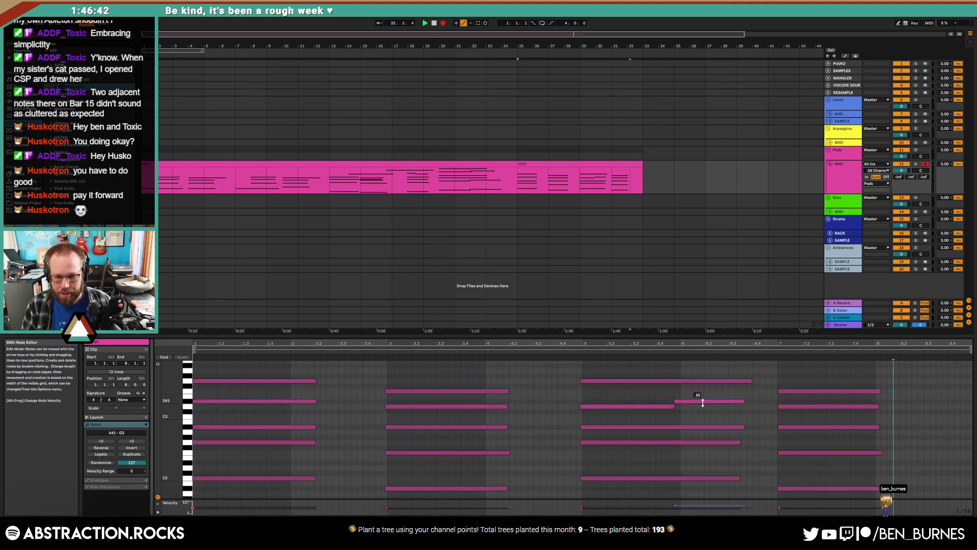
left_click(710, 395)
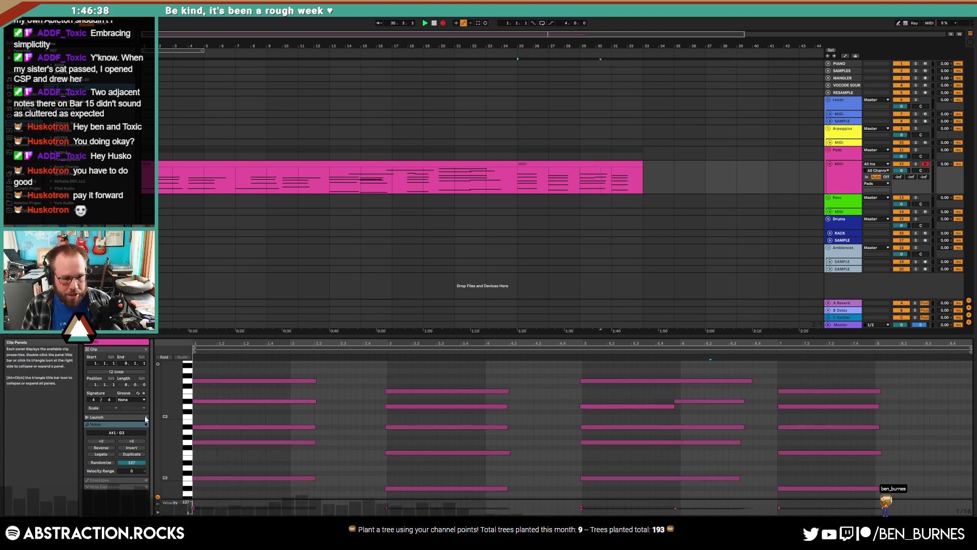
- Display the clip's MIDI Ctrl envelope for 64: Sustain Pedal
left_click(122, 480)
left_click(112, 474)
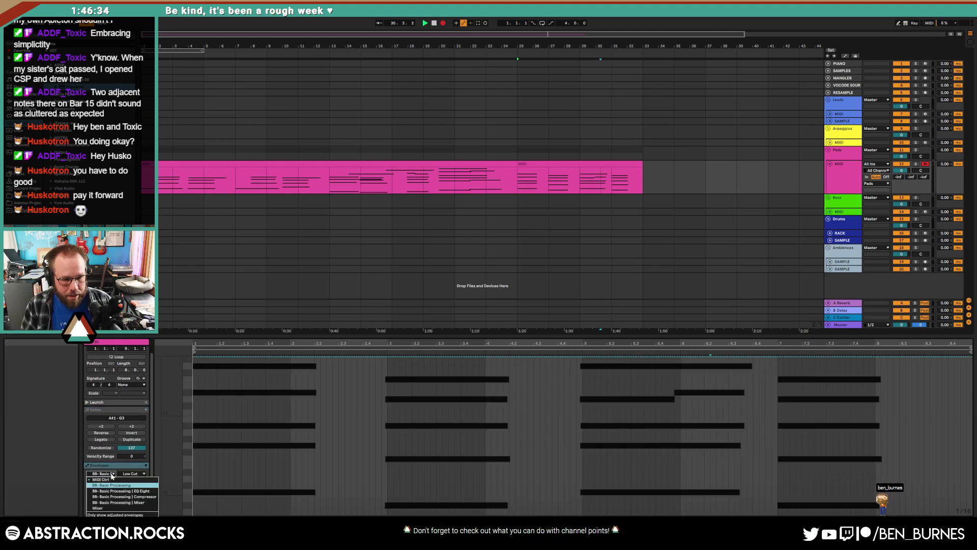
left_click(100, 479)
left_click(134, 473)
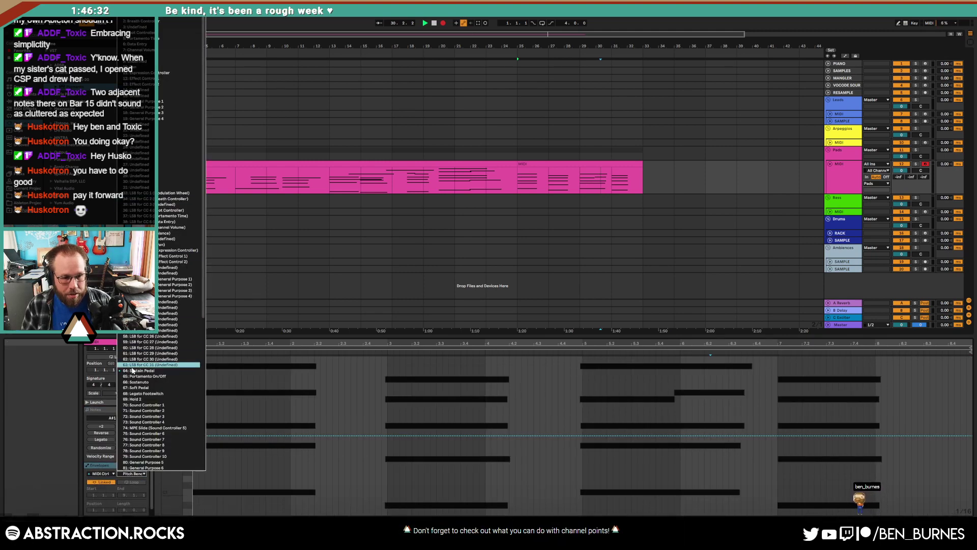
left_click(132, 371)
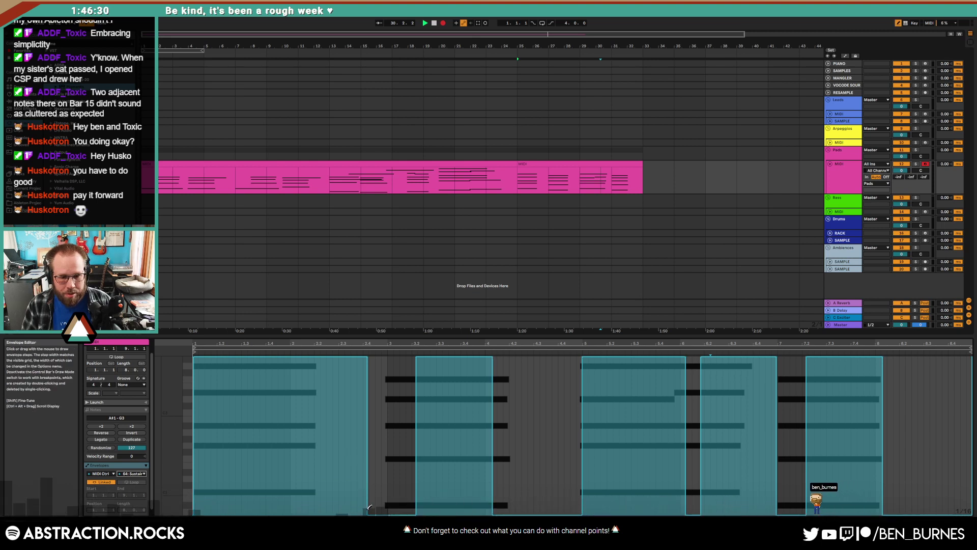
- Trim the sustain blocks to end at about 2.3 and 6.4, and erase the blocks over the bar 3 and bar 7 chords
left_click_drag(369, 506, 339, 509)
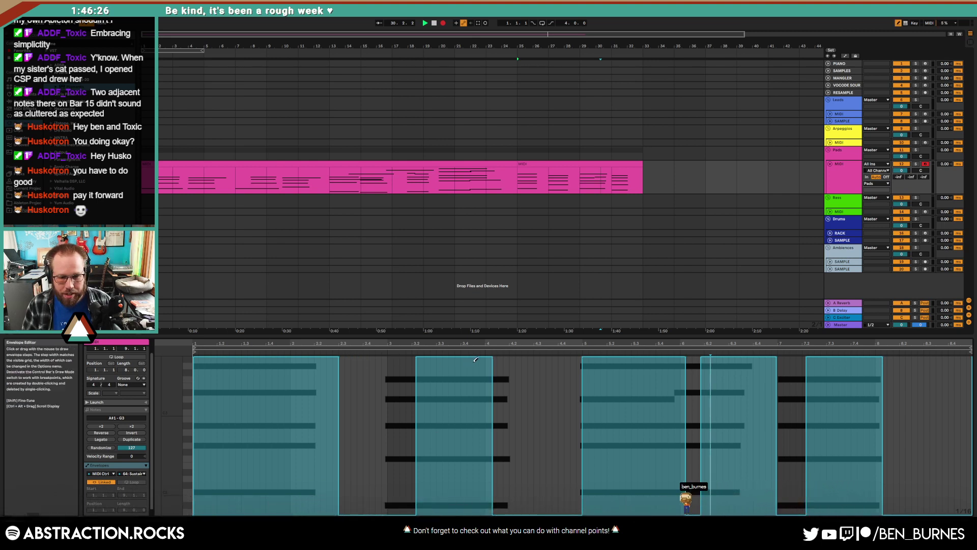
left_click_drag(413, 508, 498, 509)
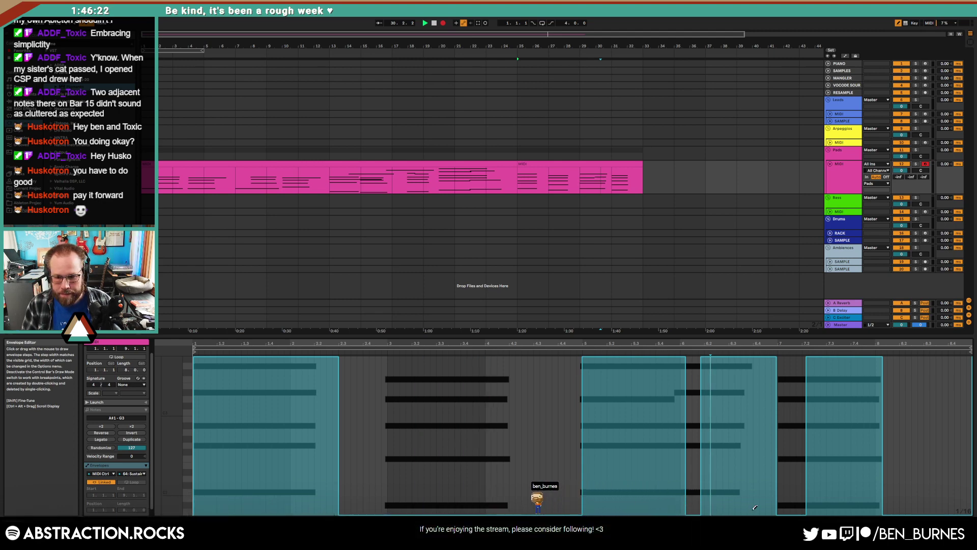
left_click_drag(761, 509, 762, 510)
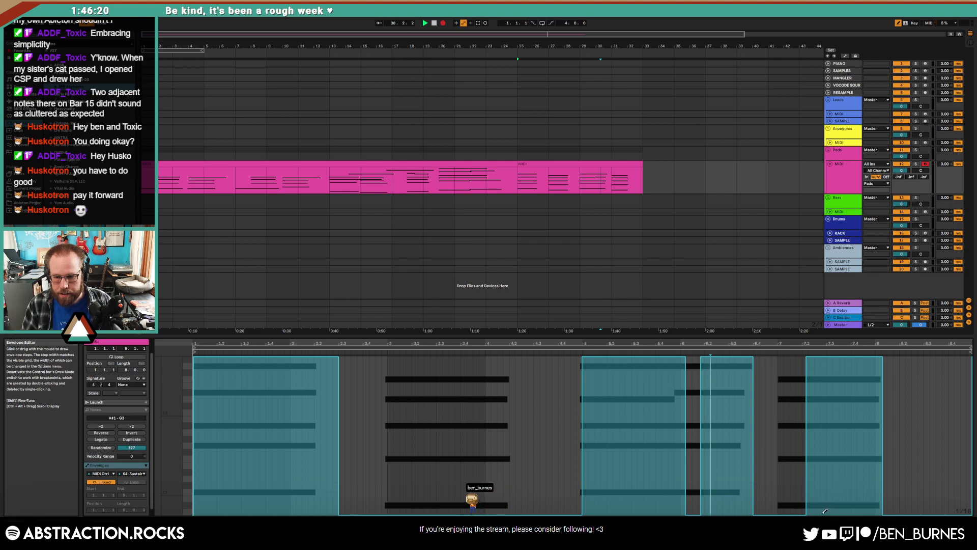
mouse_move(825, 510)
left_mouse_down()
mouse_move(806, 510)
mouse_move(885, 511)
left_mouse_up()
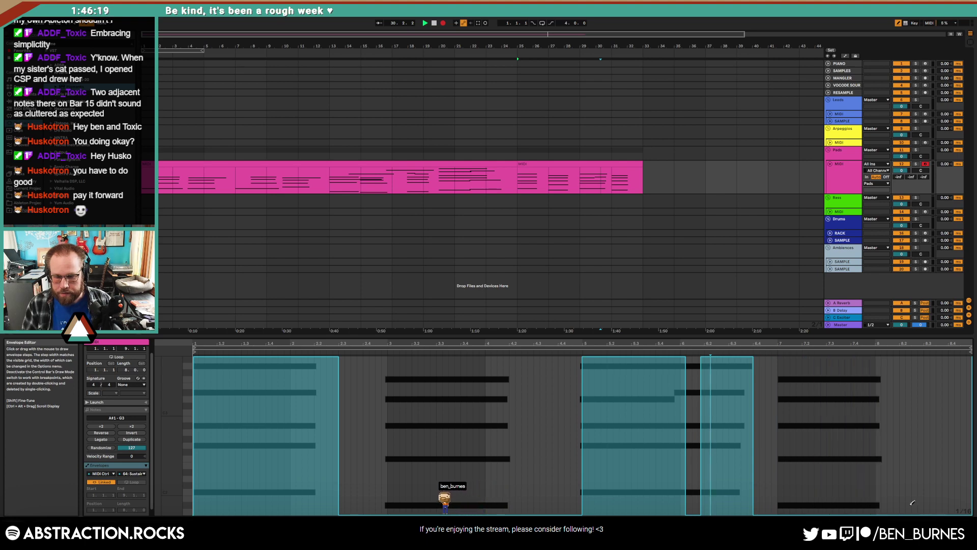
- Loop the arrangement over the new pad clip from bar 25 to 33 and play it
left_click(528, 166)
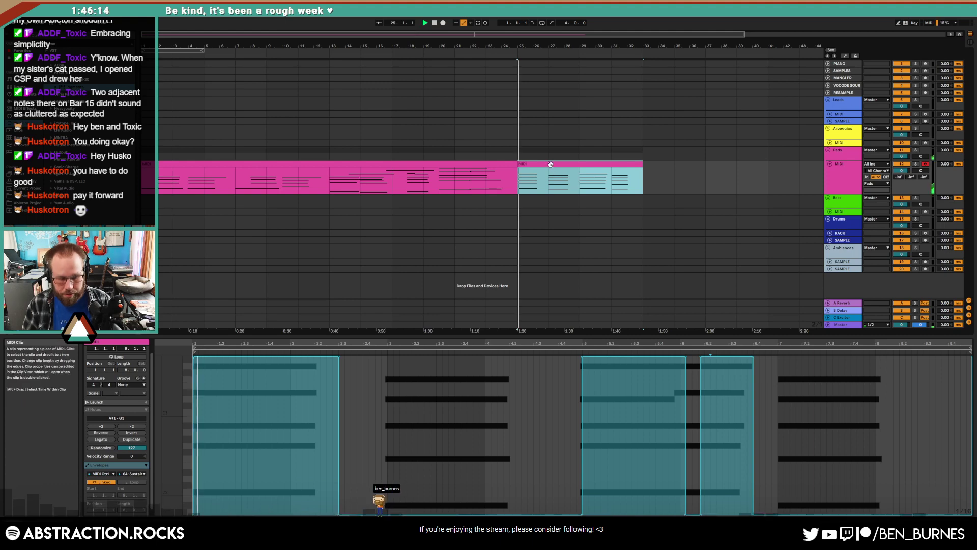
key("ctrl+l")
key("space")
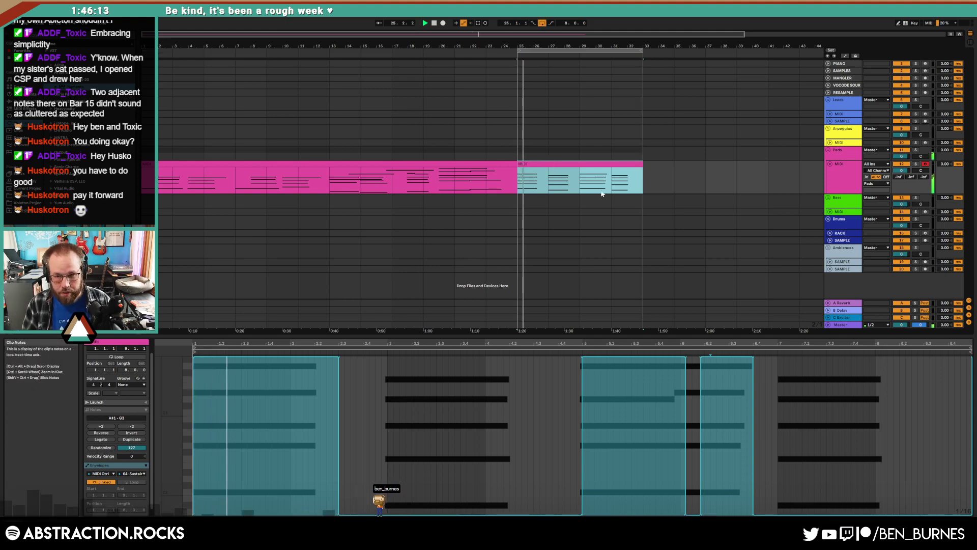
- Unfold the Drums RACK, Leads MIDI and Arpeggios MIDI tracks, and show the Arpeggios MIDI track's devices
left_click(834, 239)
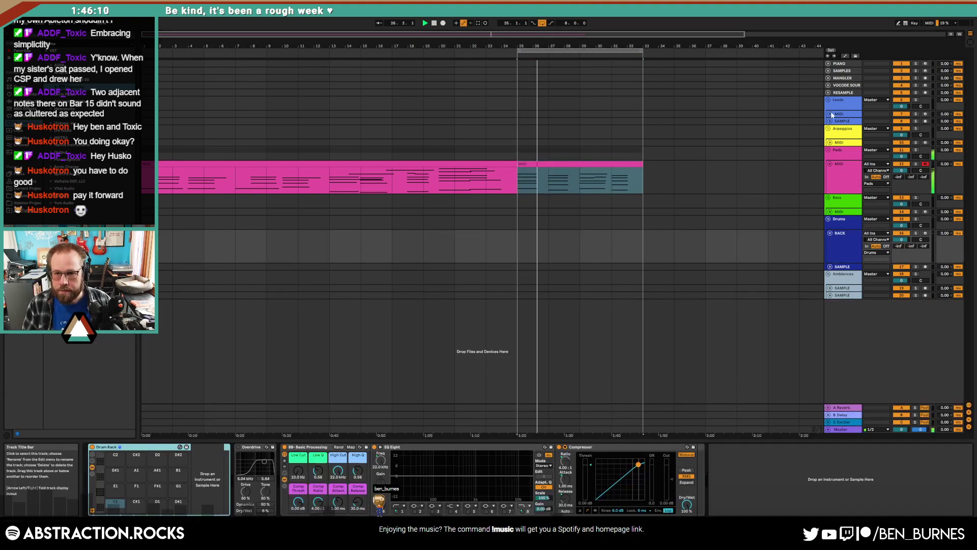
left_click(831, 114)
left_click(845, 121)
left_click(830, 169)
left_click(847, 176)
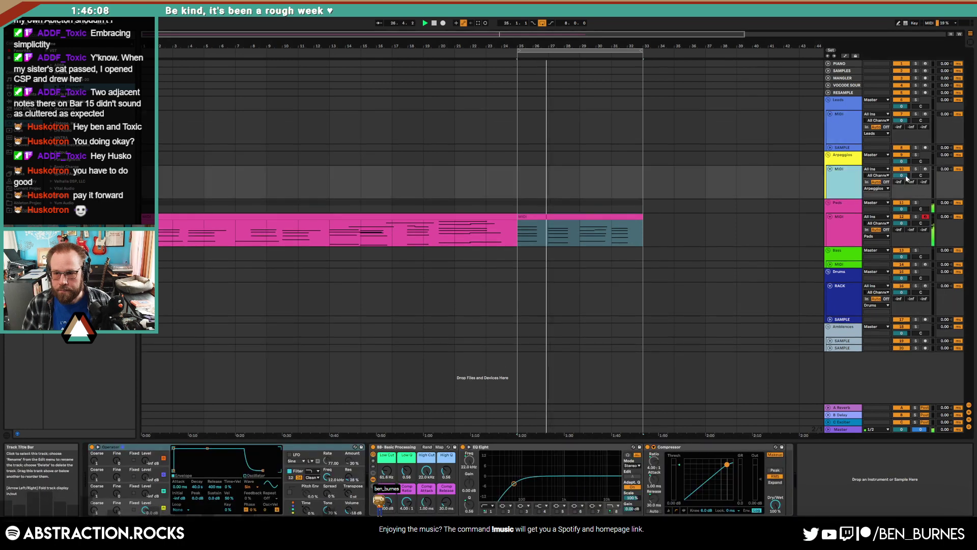
- Arm the Arpeggios MIDI track and raise its Reverb and Delay send levels
left_click(925, 169)
left_click_drag(899, 182, 913, 188)
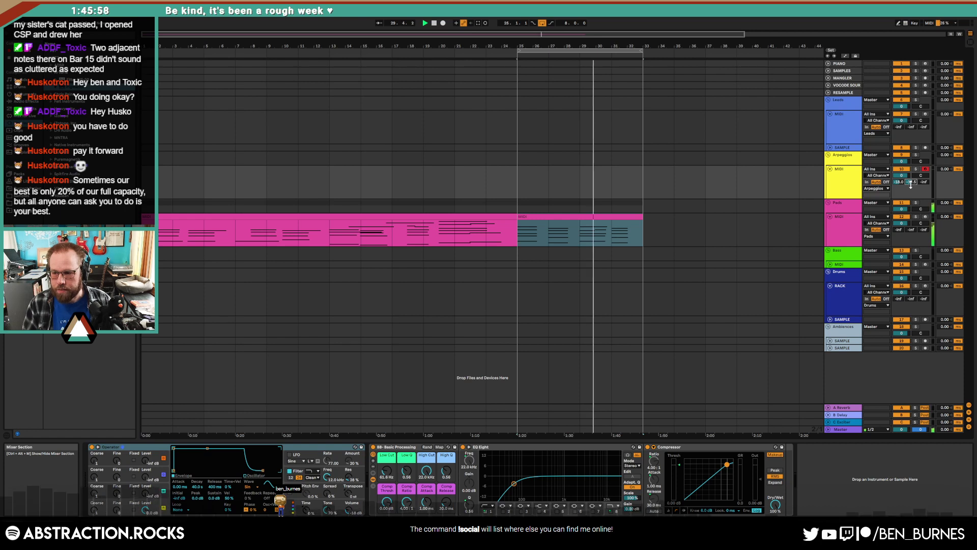
left_click_drag(899, 182, 911, 179)
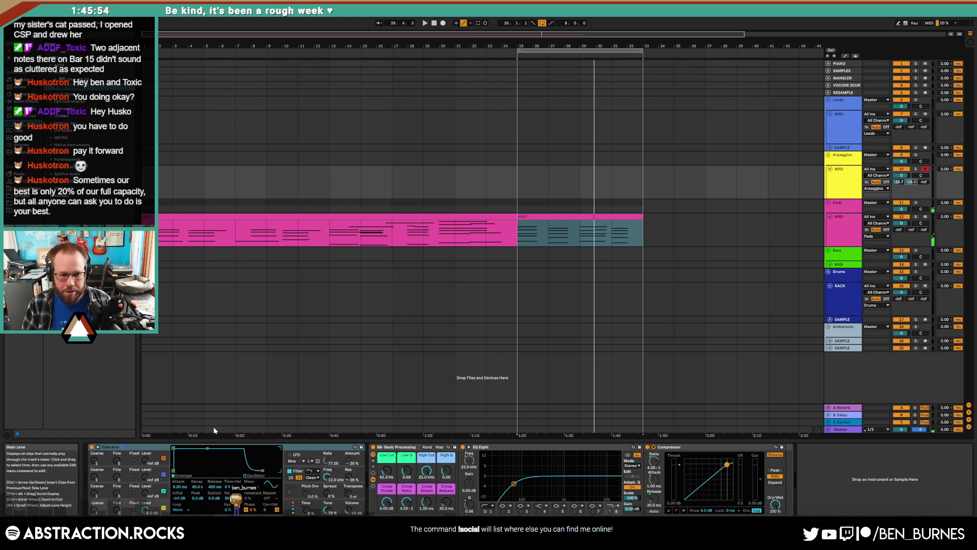
- Set the Arpeggios track's Operator oscillator to a noise waveform and increase the Spread
left_click(251, 487)
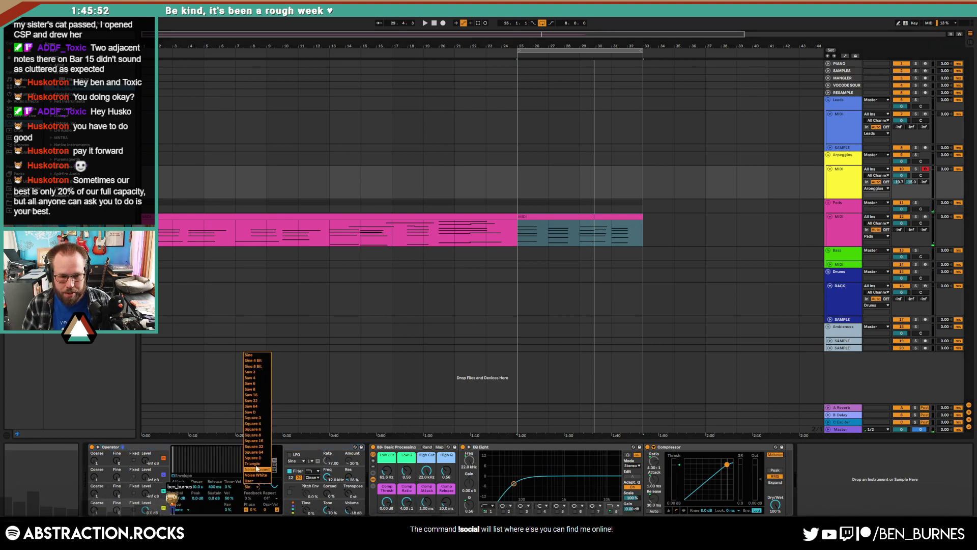
left_click(258, 468)
left_click_drag(331, 495, 331, 473)
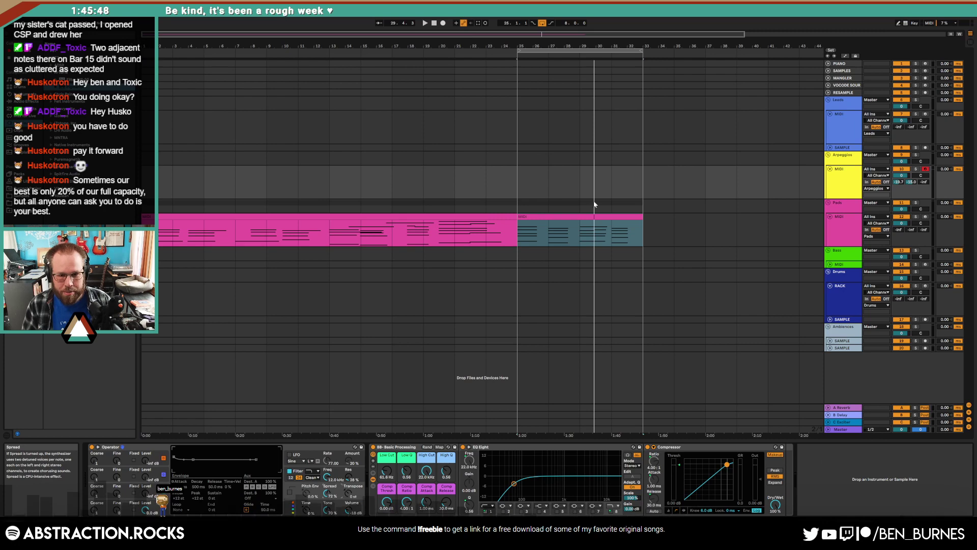
- Create an empty two-bar MIDI clip from bar 25 to 27 on the Arpeggios MIDI track
left_click(549, 195)
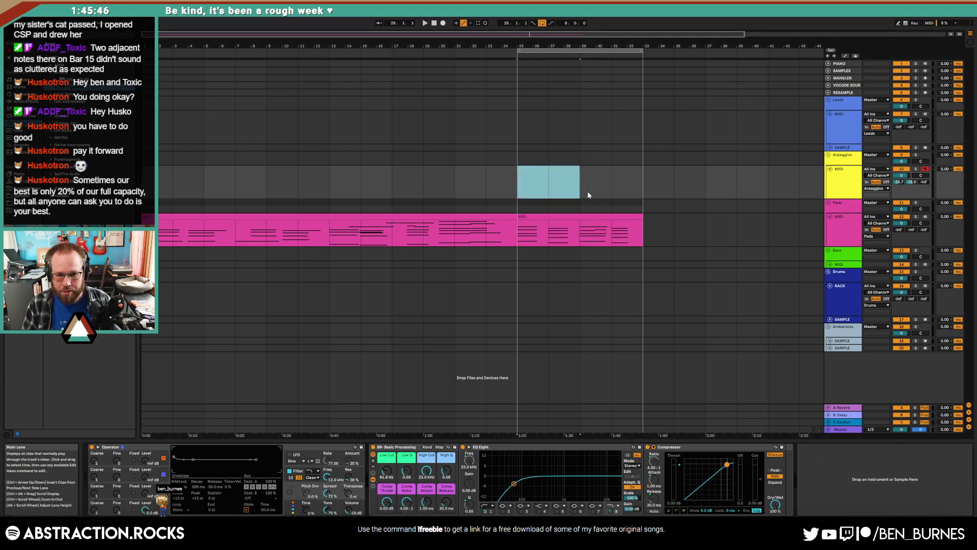
left_click_drag(627, 192, 547, 186)
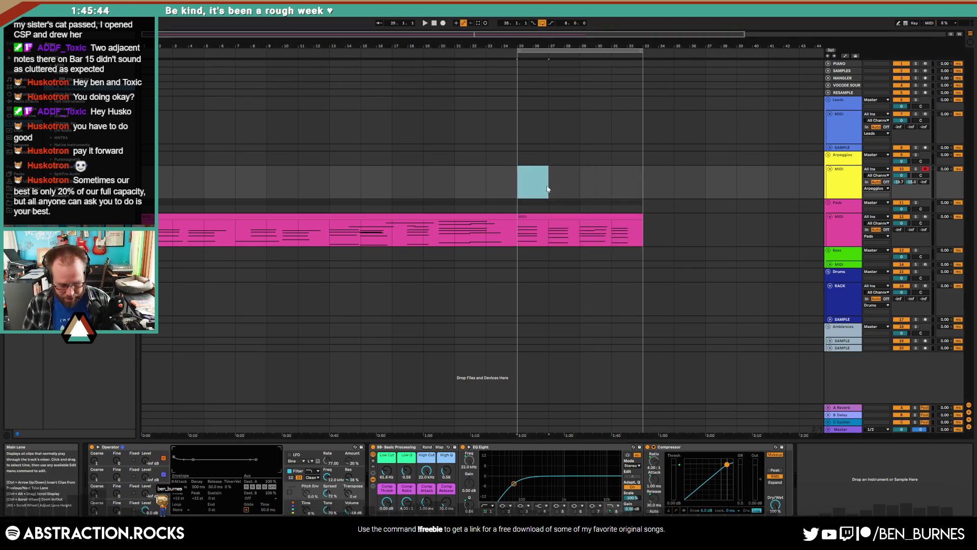
key("ctrl+shift+m")
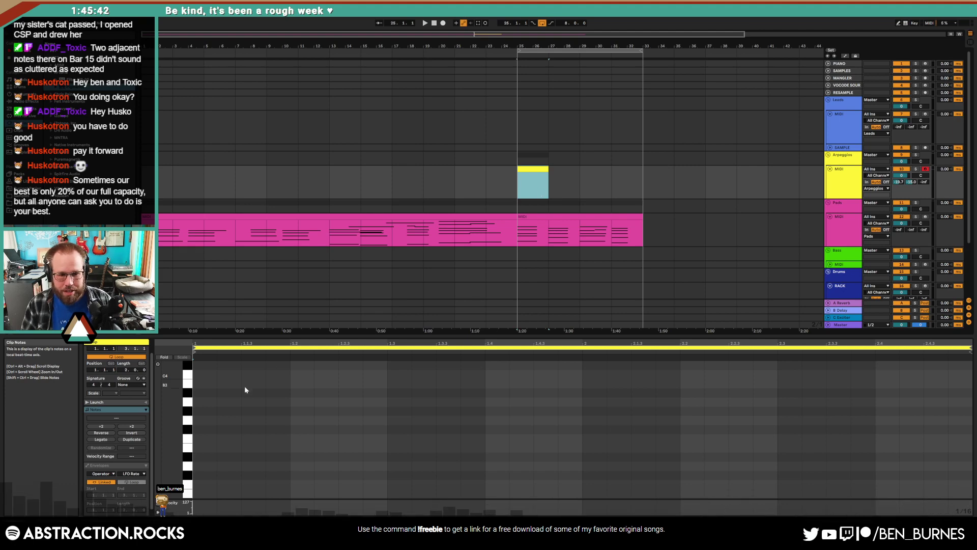
left_click_drag(172, 394, 172, 420)
- Shape the envelope of Operator's lowest oscillator into a pluck by lowering its sustain
key("shift+Tab")
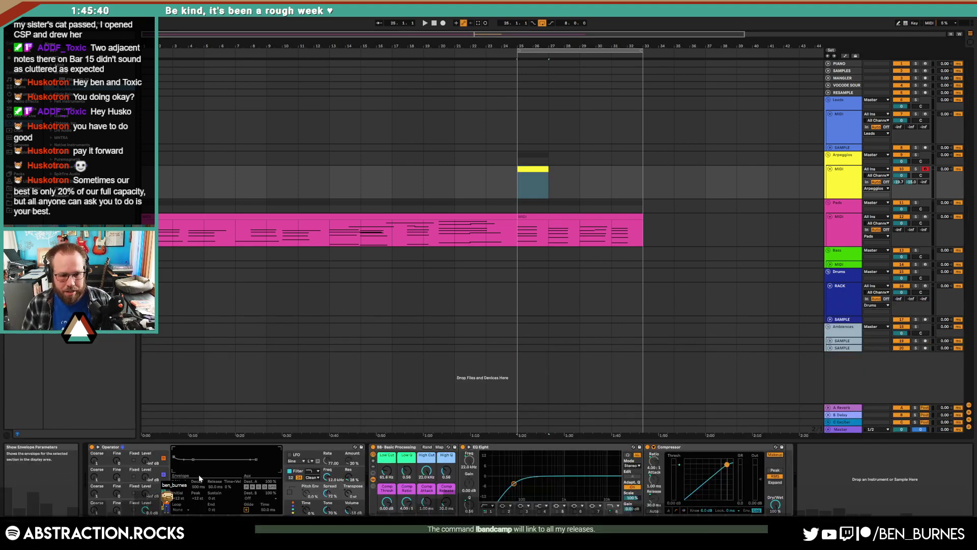
left_click(155, 505)
left_click_drag(207, 451, 207, 456)
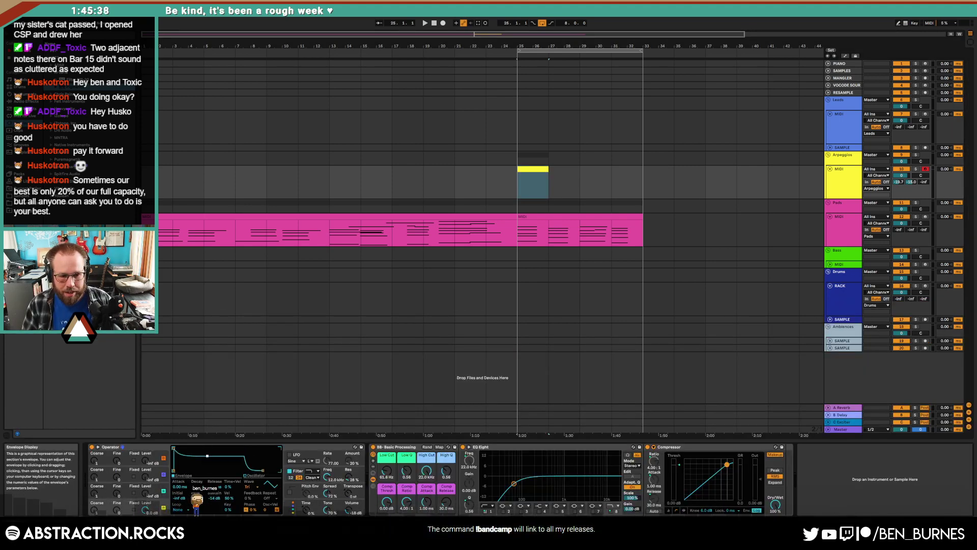
- Add sixteenth notes C3, D#3 and G3 to the new arpeggio clip, starting each one three sixteenths after the previous
double_click(538, 176)
double_click(197, 431)
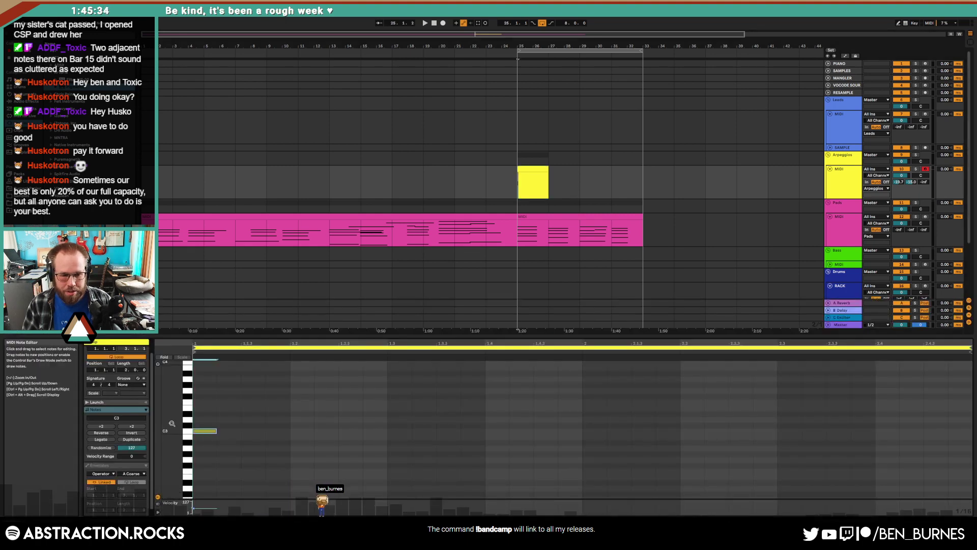
left_click_drag(171, 424, 167, 423)
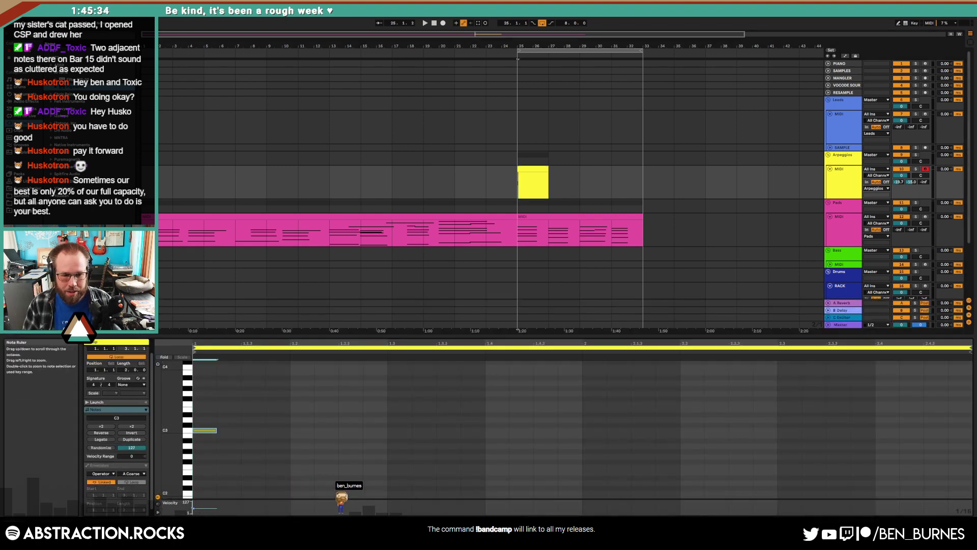
left_click(273, 415)
double_click(273, 414)
double_click(349, 393)
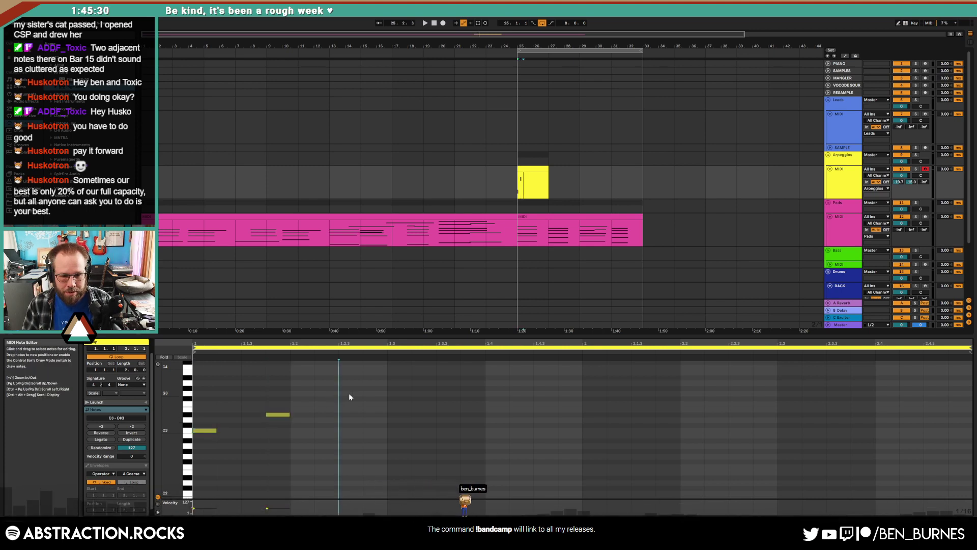
- Play the arpeggio with the pad and raise the Arpeggios MIDI track's Reverb, Delay and Exciter send levels
key("space")
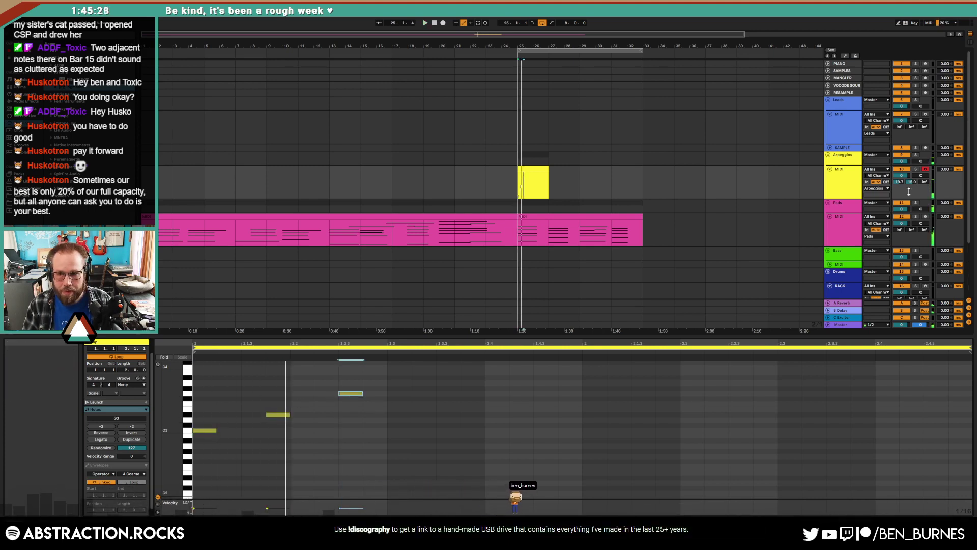
left_click_drag(915, 185, 923, 168)
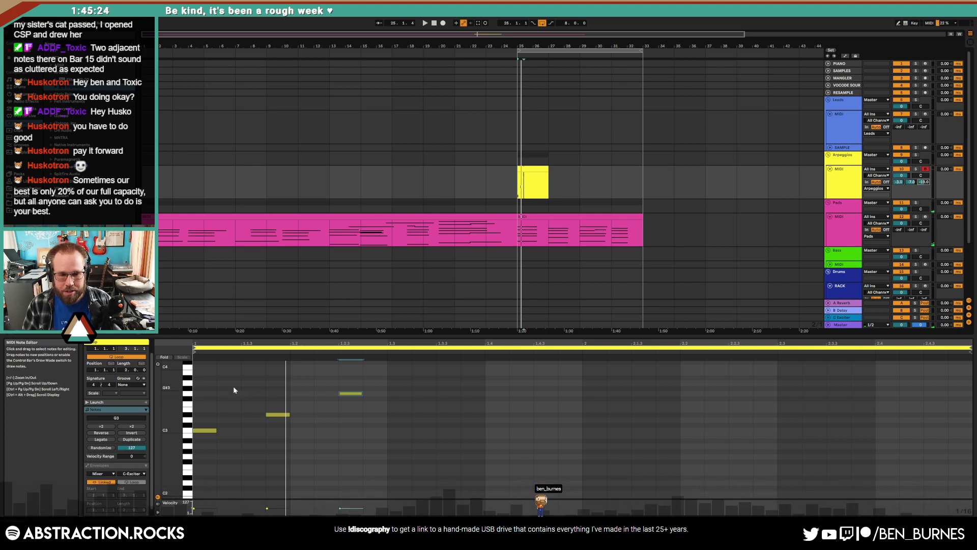
- Stretch the three arpeggio notes to twice their length and spacing, and play the result
mouse_move(208, 381)
left_mouse_down()
mouse_move(332, 451)
mouse_move(425, 448)
left_mouse_up()
left_click_drag(340, 358, 493, 359)
key("space")
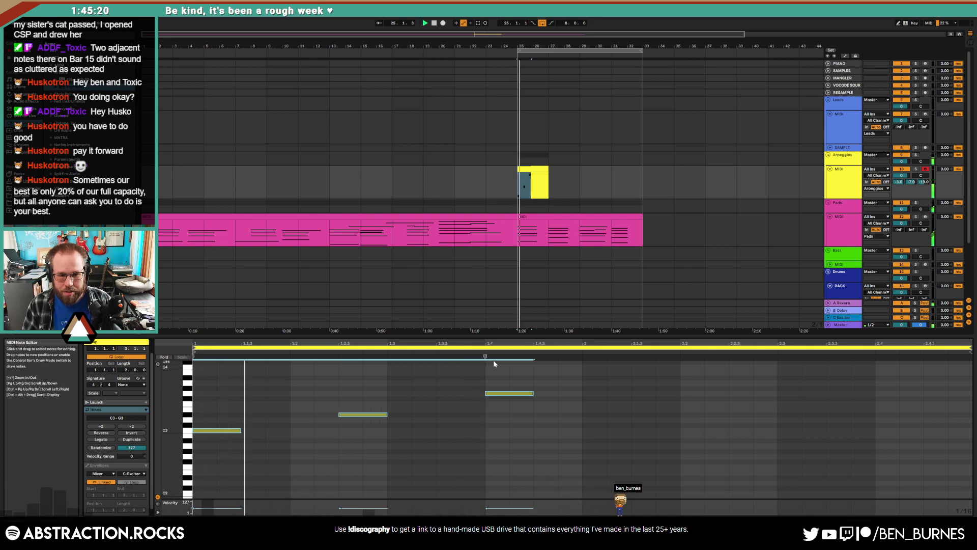
- Stop playback, shorten the three arpeggio notes to sixteenths and lower their velocity
key("space")
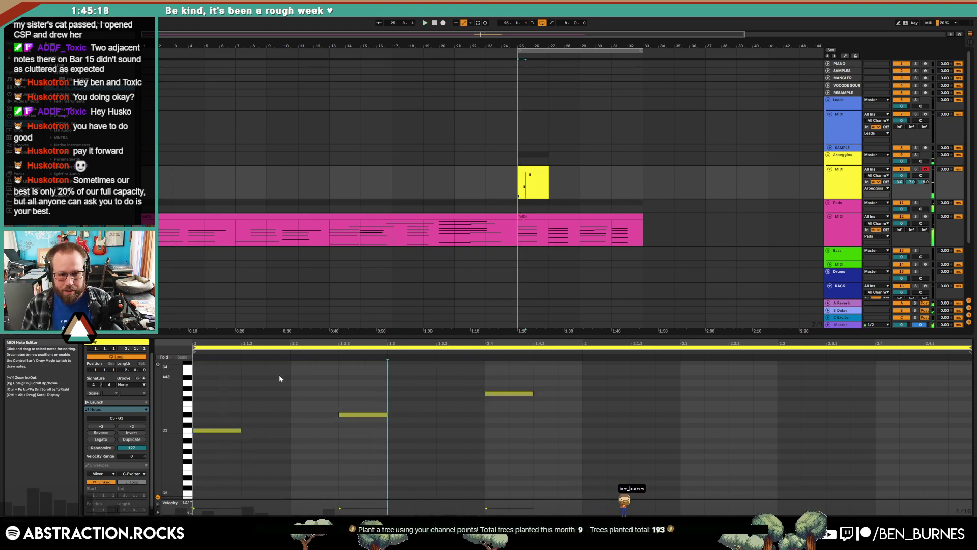
left_click_drag(214, 383, 522, 492)
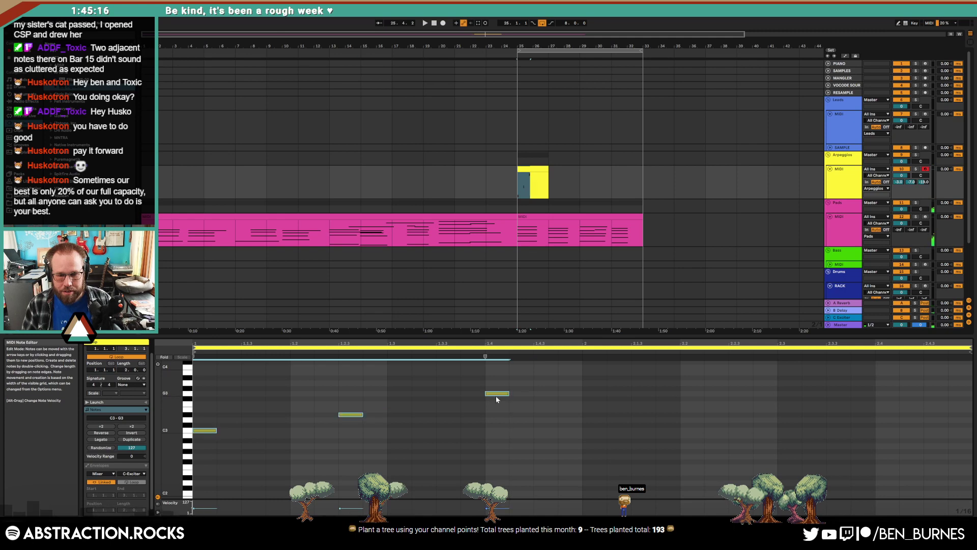
left_click_drag(497, 394, 496, 393)
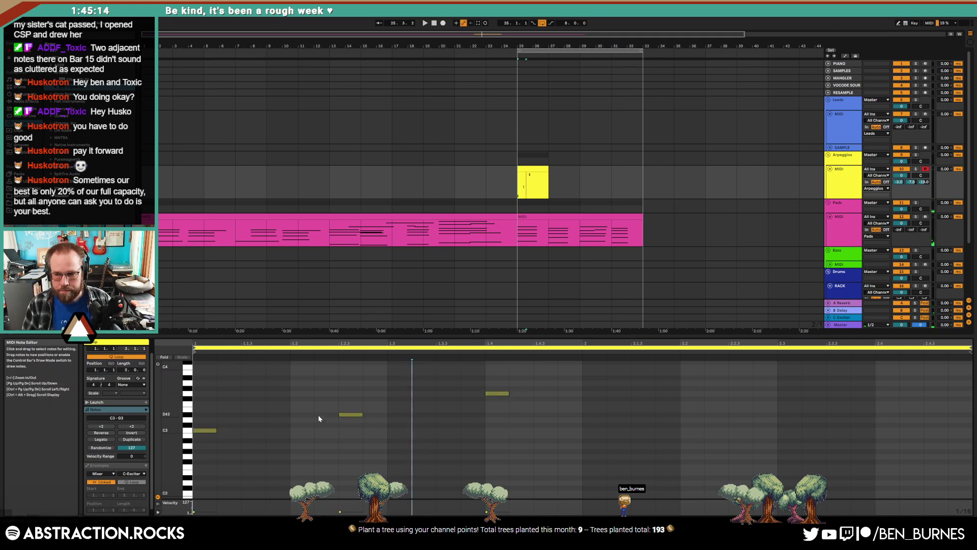
- Move the arpeggio clip's second note to F3 and its third note to A#3
key("shift+Tab")
left_click(530, 170)
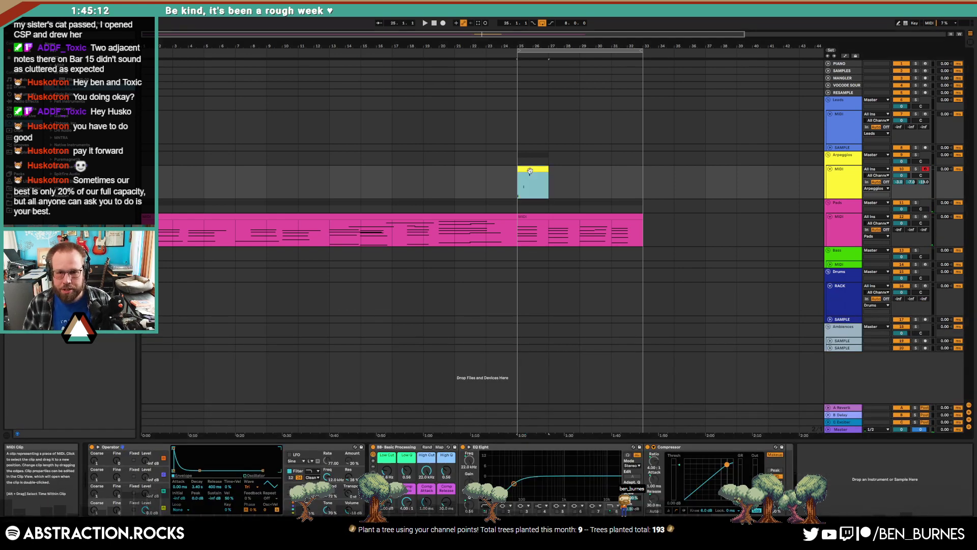
double_click(529, 171)
left_click_drag(328, 389, 368, 438)
left_click_drag(496, 393, 499, 377)
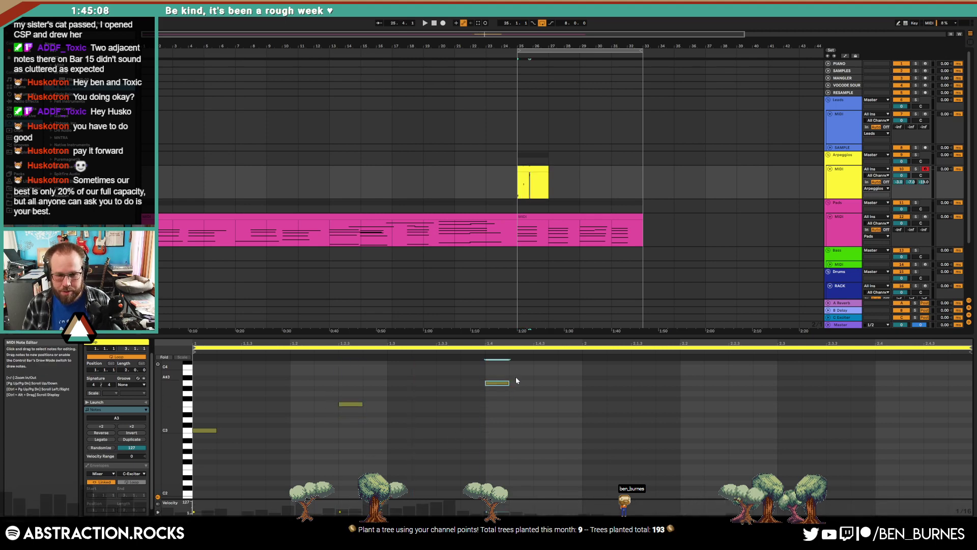
- Repeat the one-bar arpeggio pattern from bar 25 up to bar 29 and lower the Arpeggios MIDI track's volume
left_click(532, 169)
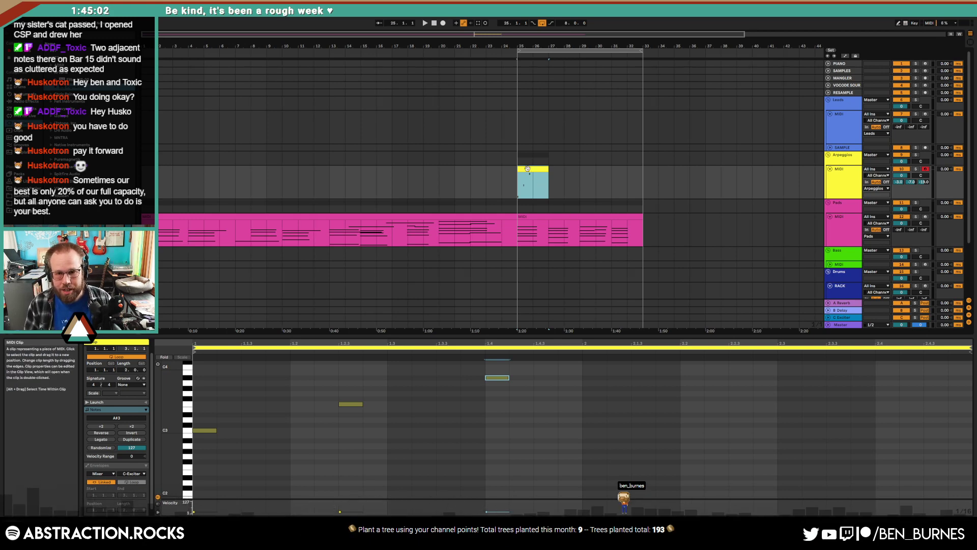
left_click_drag(537, 182, 582, 176)
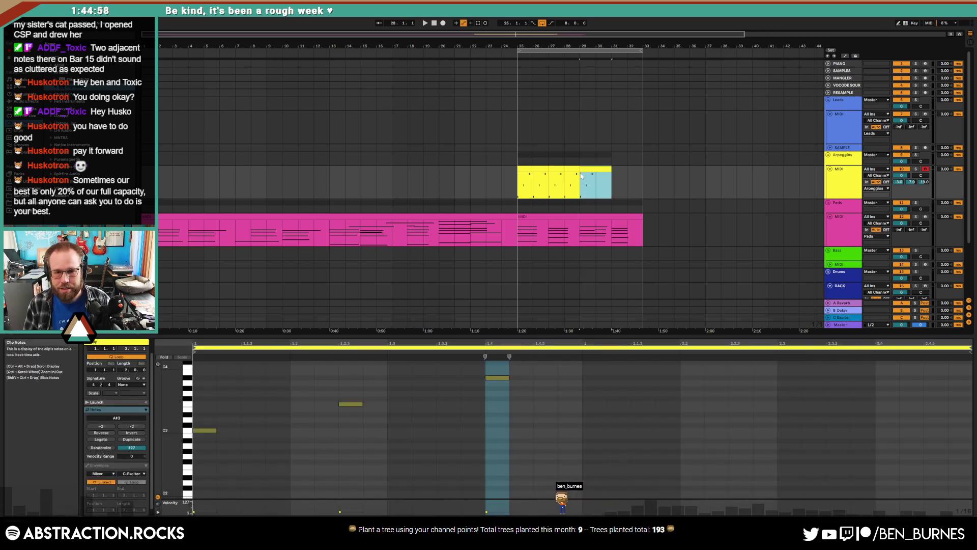
key("ctrl+z")
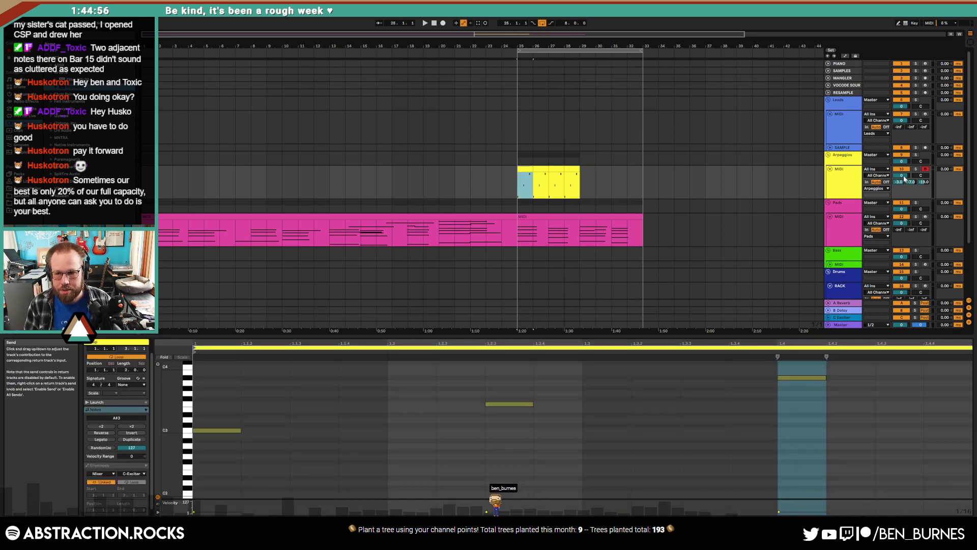
left_click_drag(903, 176, 904, 179)
- Insert ValhallaDelay directly after Operator on the Arpeggios MIDI track and move its window clear of the arpeggio clips
key("shift+Tab")
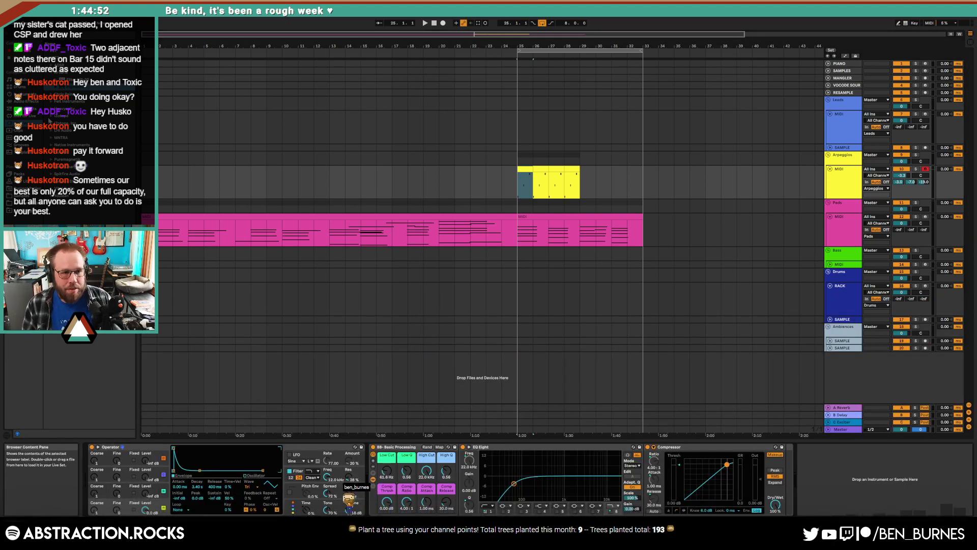
left_click(52, 183)
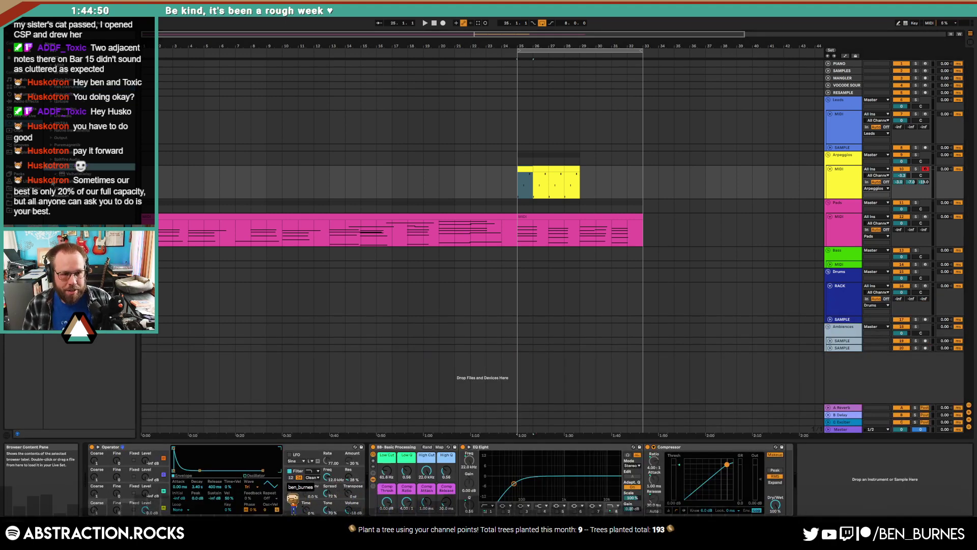
left_click_drag(72, 174, 334, 485)
left_click_drag(437, 422, 419, 438)
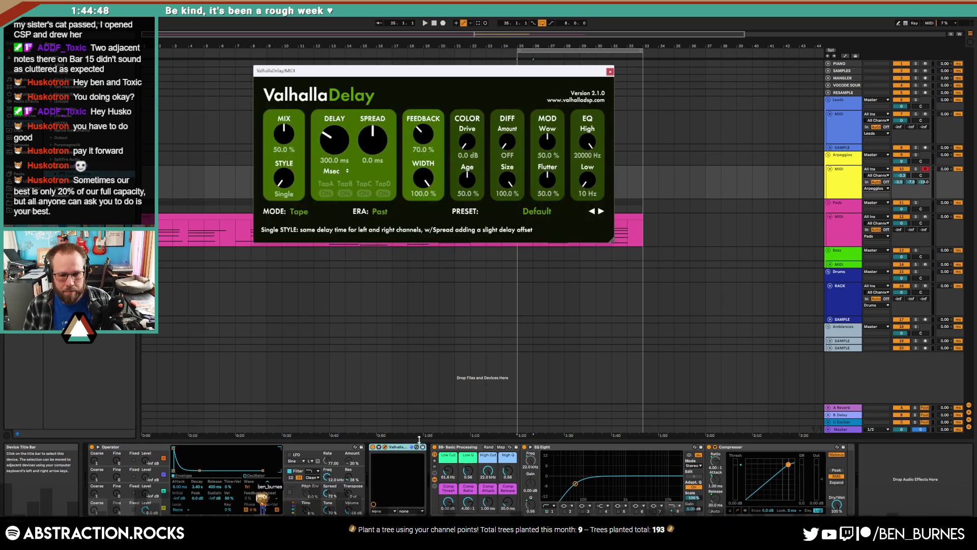
left_click_drag(366, 71, 290, 240)
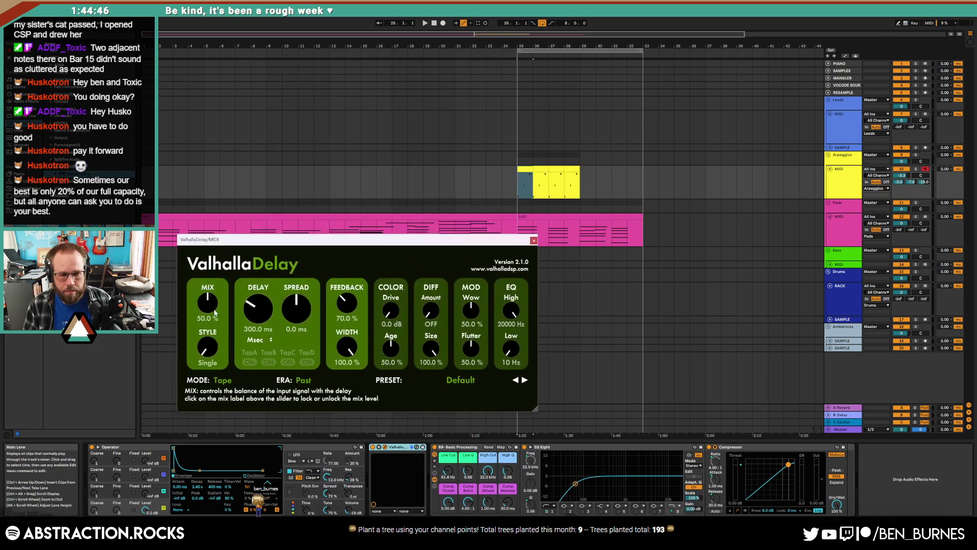
- Set ValhallaDelay to PingPong style with 288 ms left and 316 ms right delay, 74.8% feedback and 44% mix
left_click_drag(210, 348, 210, 302)
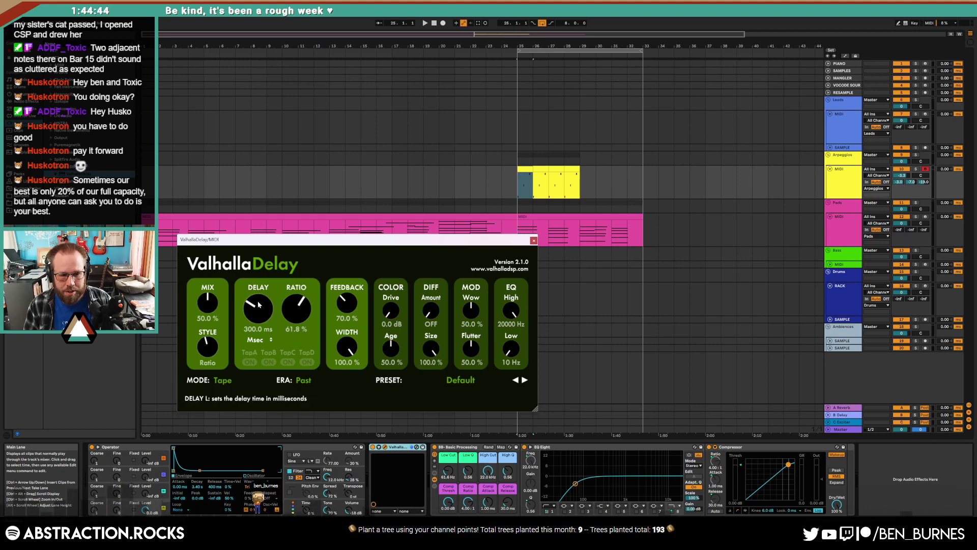
left_click_drag(204, 348, 205, 334)
left_click_drag(253, 314, 209, 310)
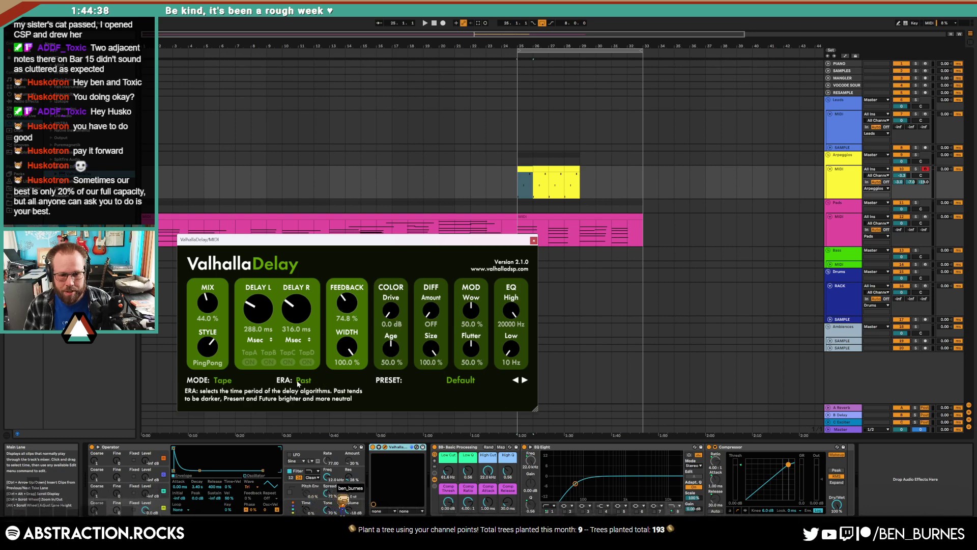
- Switch ValhallaDelay's mode to Digital and play the arpeggio with the pad
left_click(223, 381)
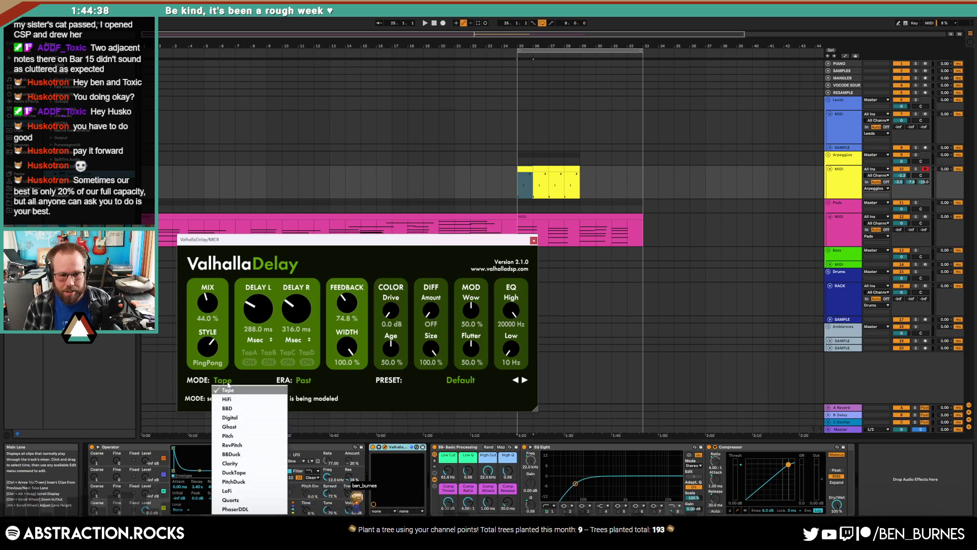
left_click(244, 417)
left_click(226, 380)
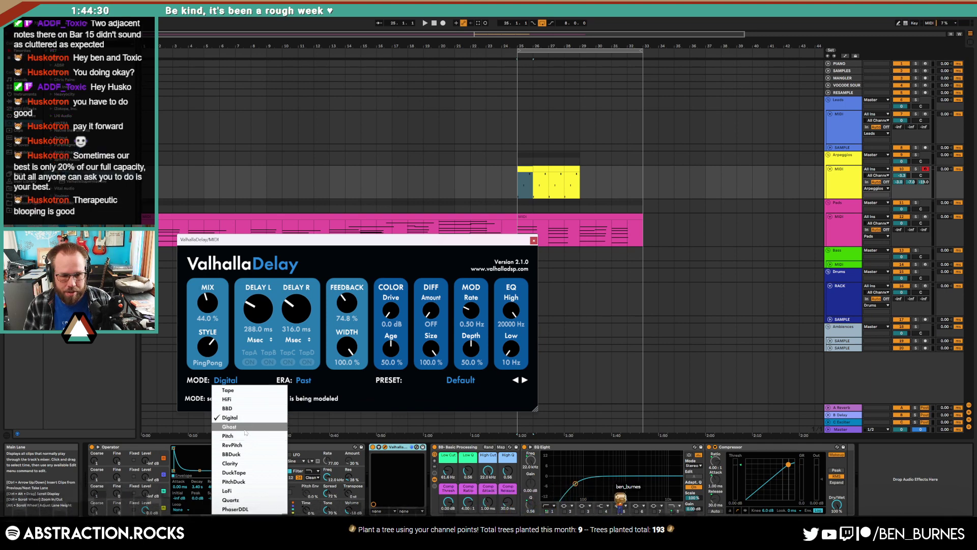
left_click(231, 417)
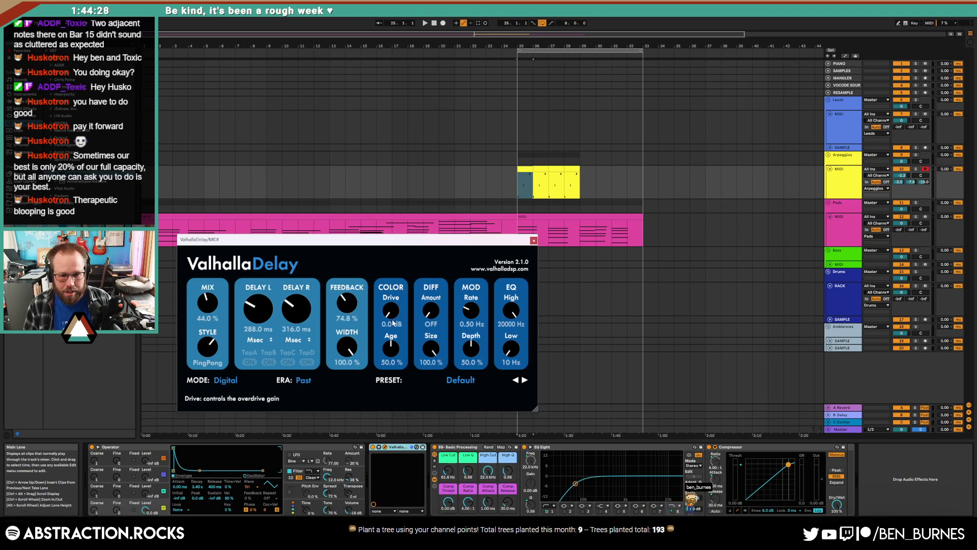
left_click_drag(430, 310, 422, 278)
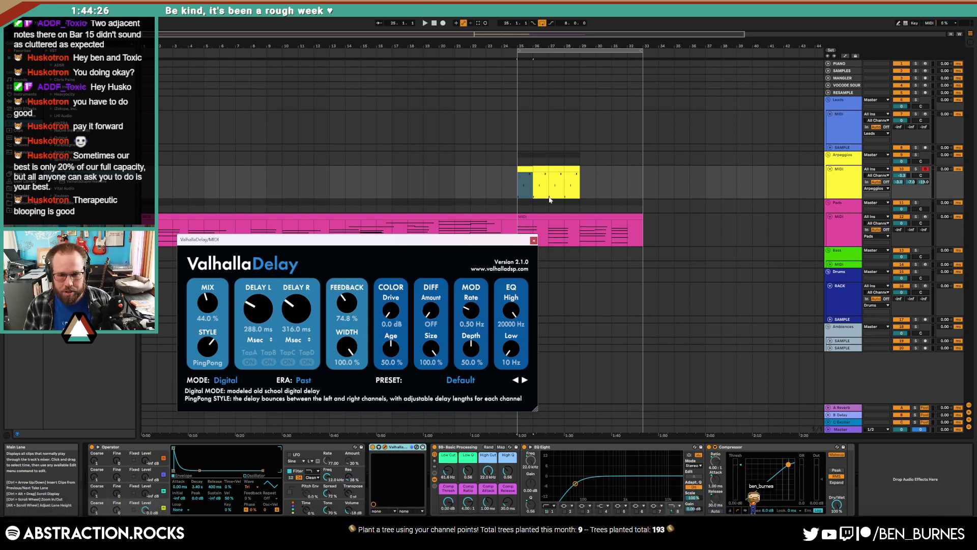
key("space")
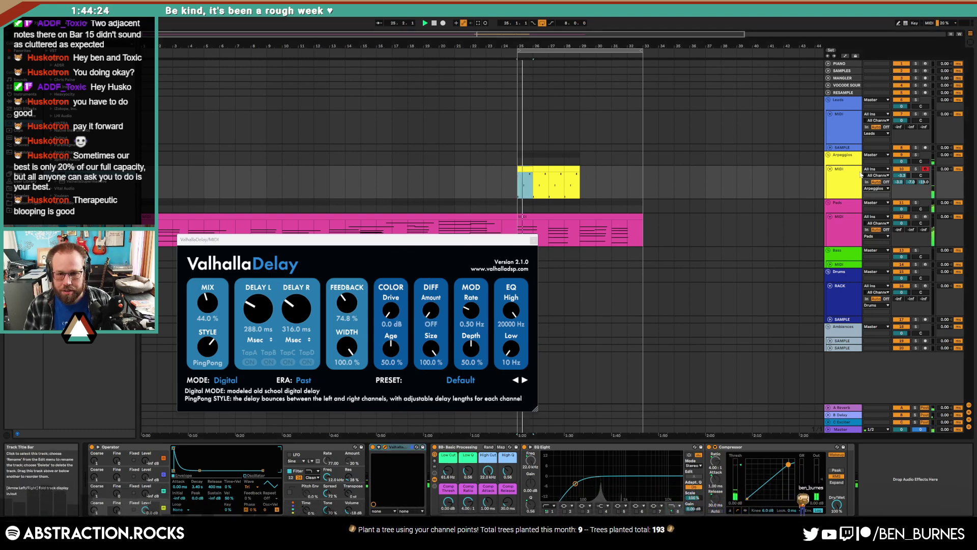
- In the arpeggio clip's second bar, raise the C3 note to C4 and the F3 note to A#3
double_click(540, 168)
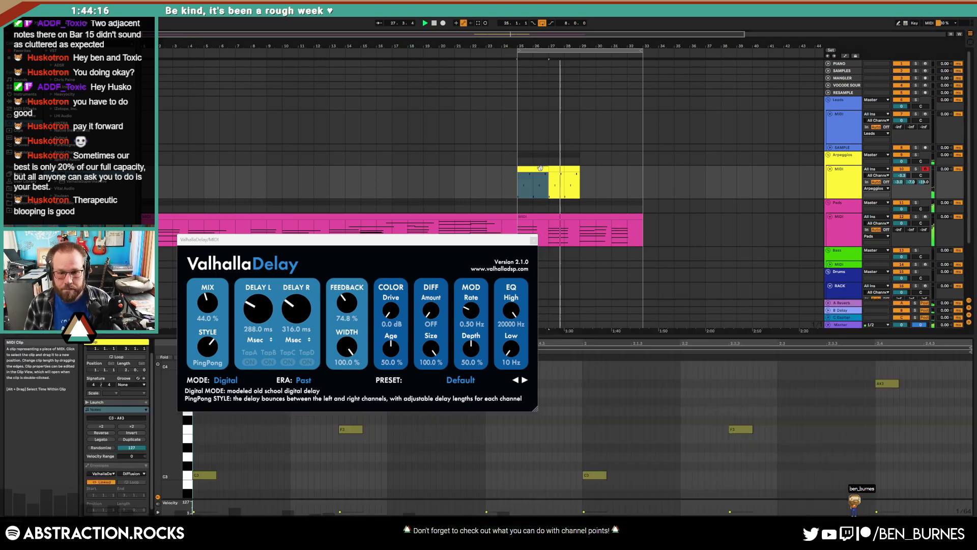
left_click(594, 475)
key("shift+Up")
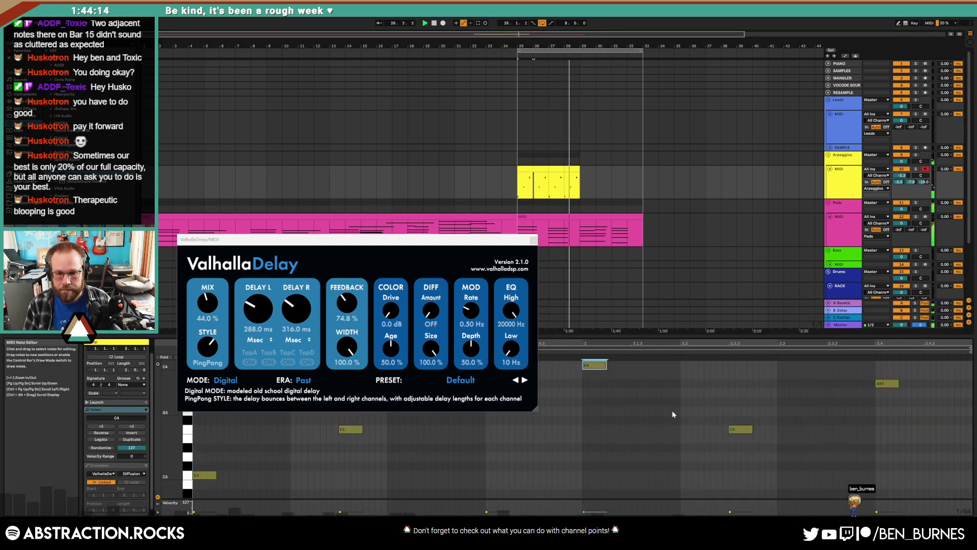
scroll(673, 412, "up", 1)
left_click(743, 453)
key("Up")
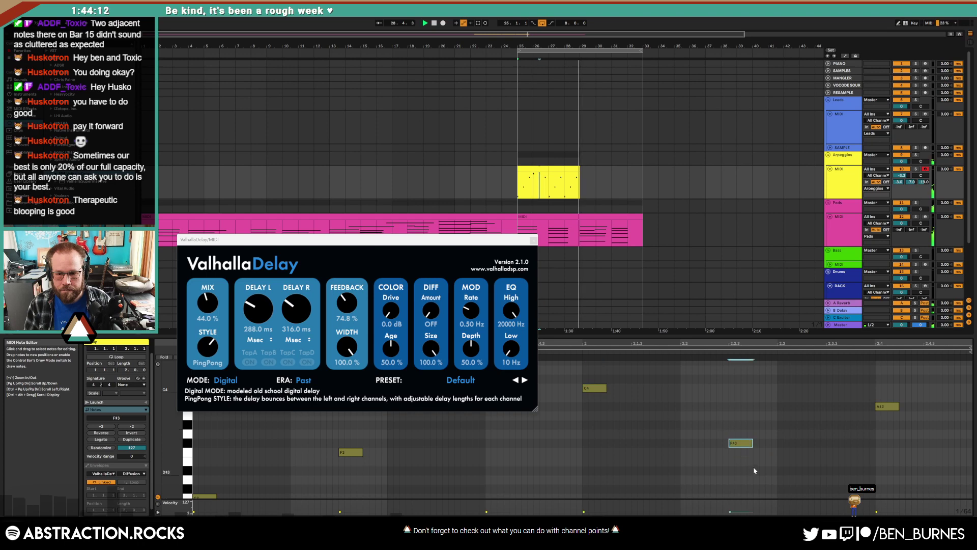
key("Up")
key("Up")
key("Up")
key("Up")
- Lower the last note of the arpeggio clip's second bar to G3
left_click(888, 406)
key("shift+Down")
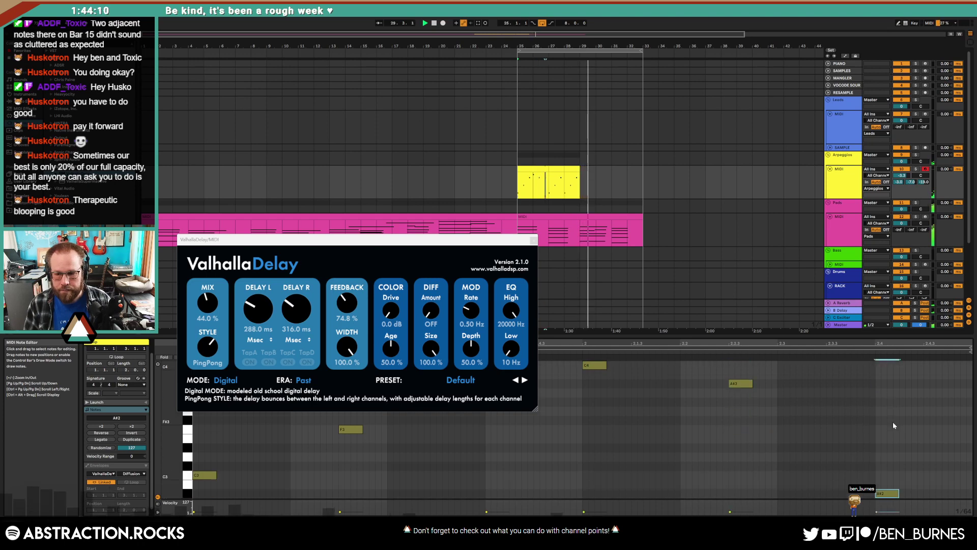
key("shift+Up")
key("Down")
key("Down")
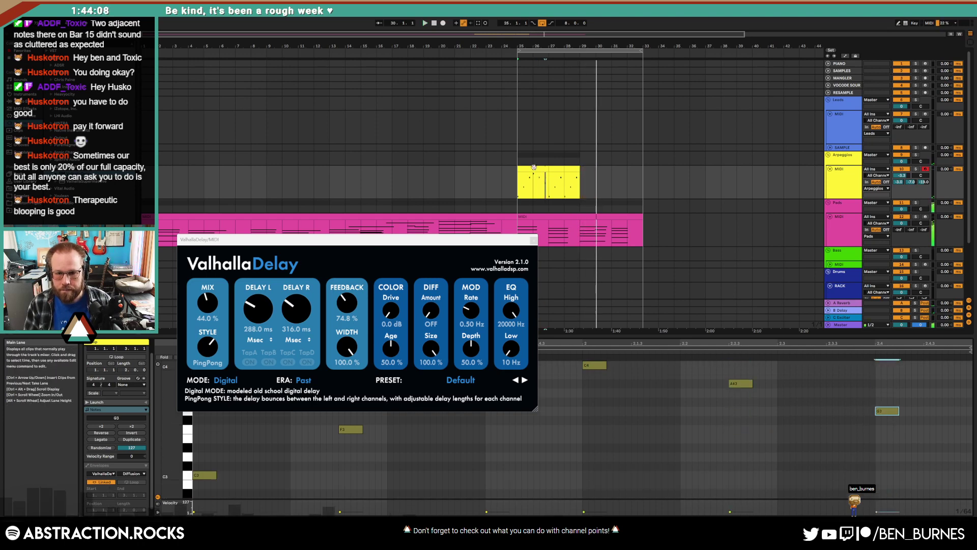
- Duplicate the two-bar arpeggio clip until it fills the track up to bar 33, and stop playback
left_click(533, 169)
key("ctrl+d")
key("ctrl+d")
key("ctrl+d")
key("space")
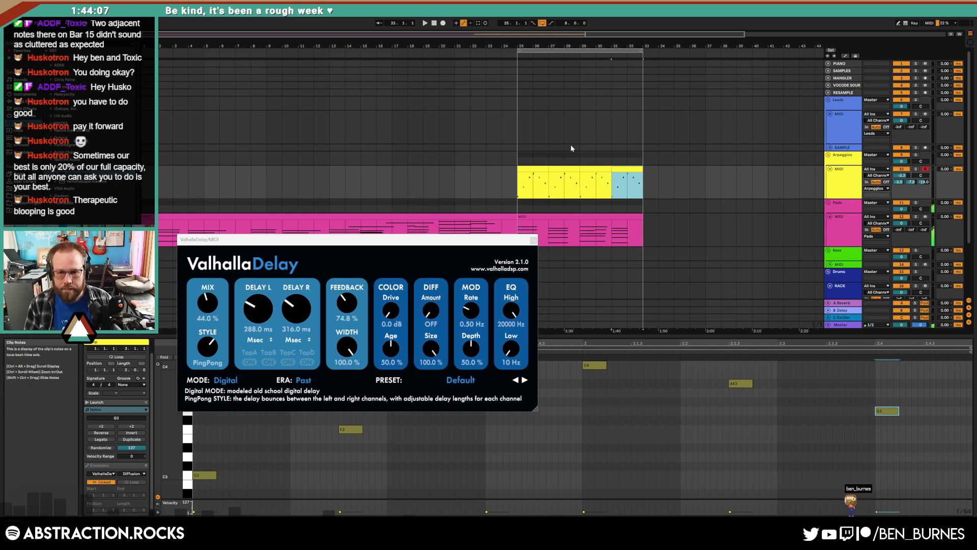
- Close the ValhallaDelay window, turn on looping for the first arpeggio clip and extend it to bar 33
left_click(532, 169)
left_click(534, 241)
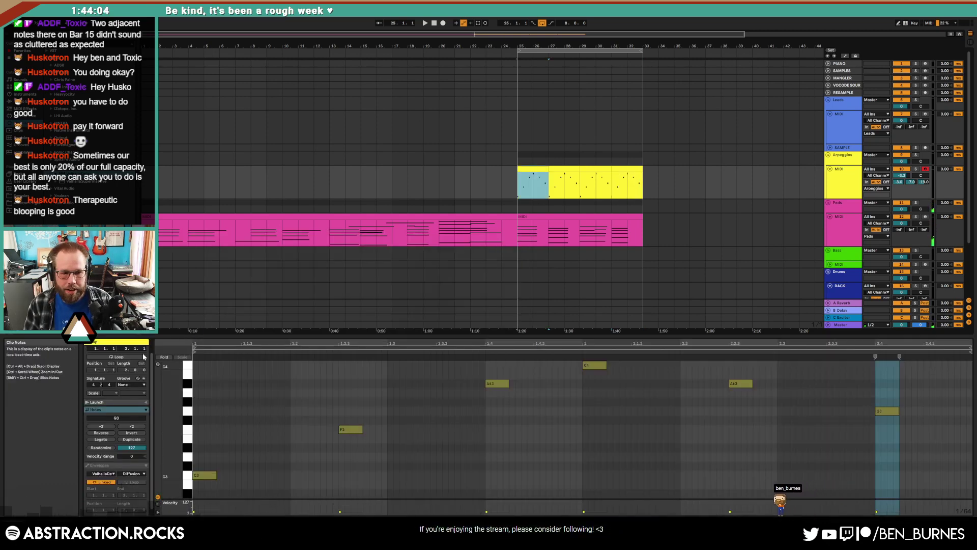
left_click(128, 357)
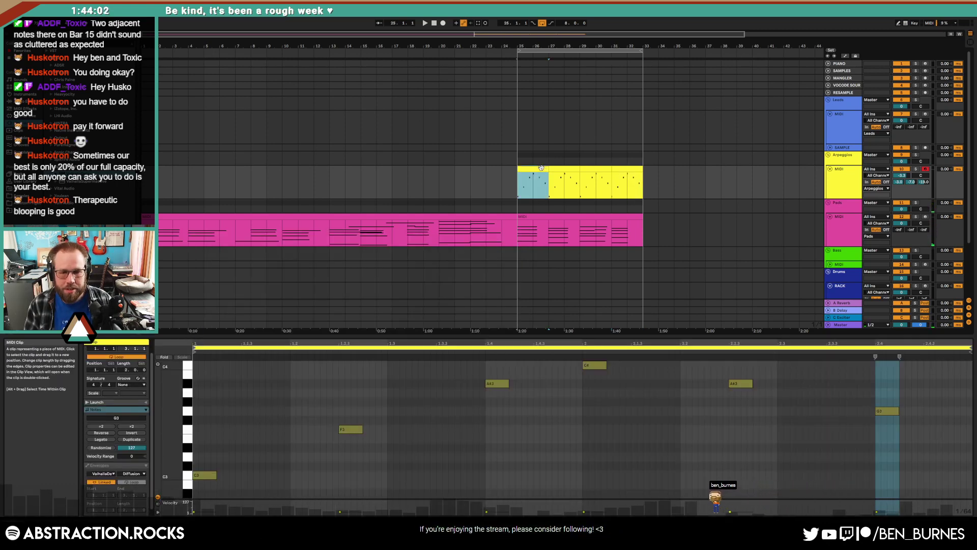
key("ctrl+a")
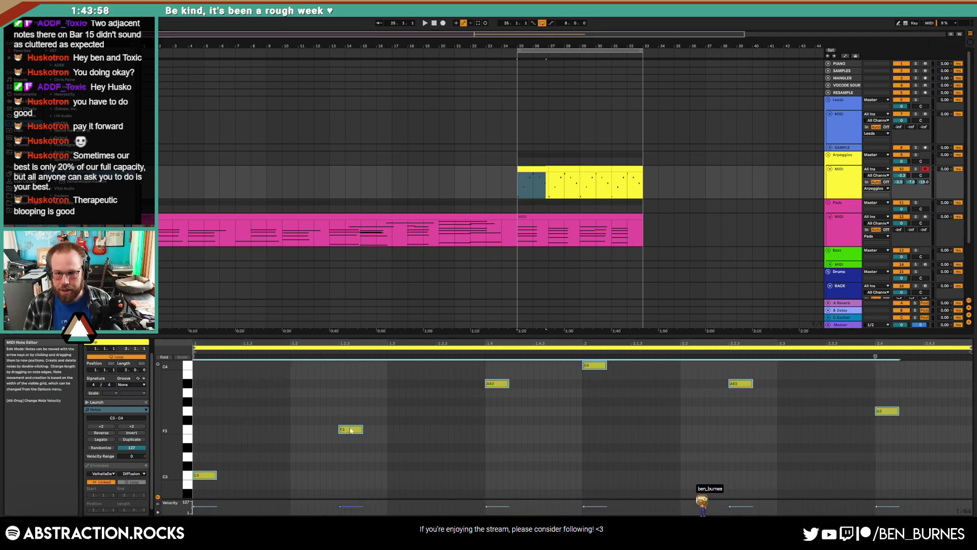
key("shift+Tab")
key("shift+Tab")
left_click(532, 169)
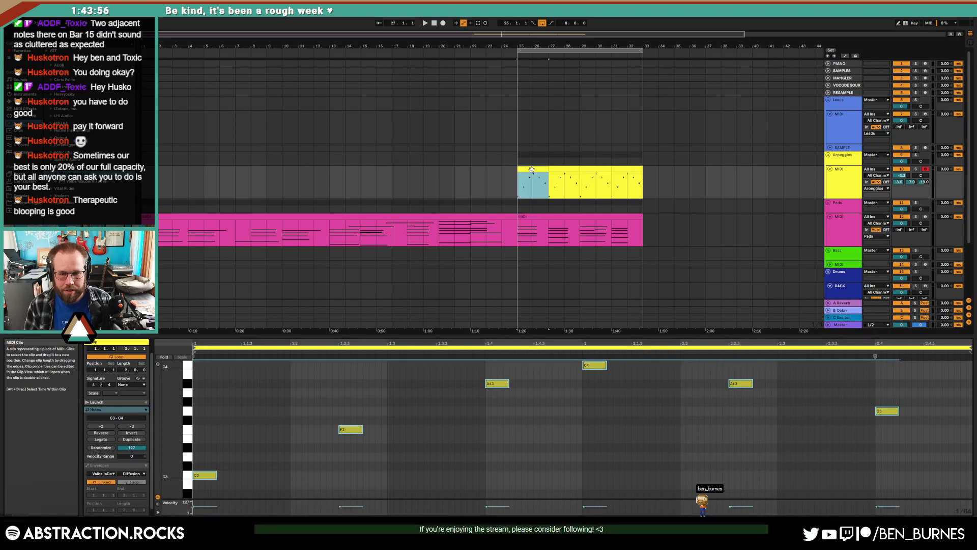
scroll(120, 396, "up", 1)
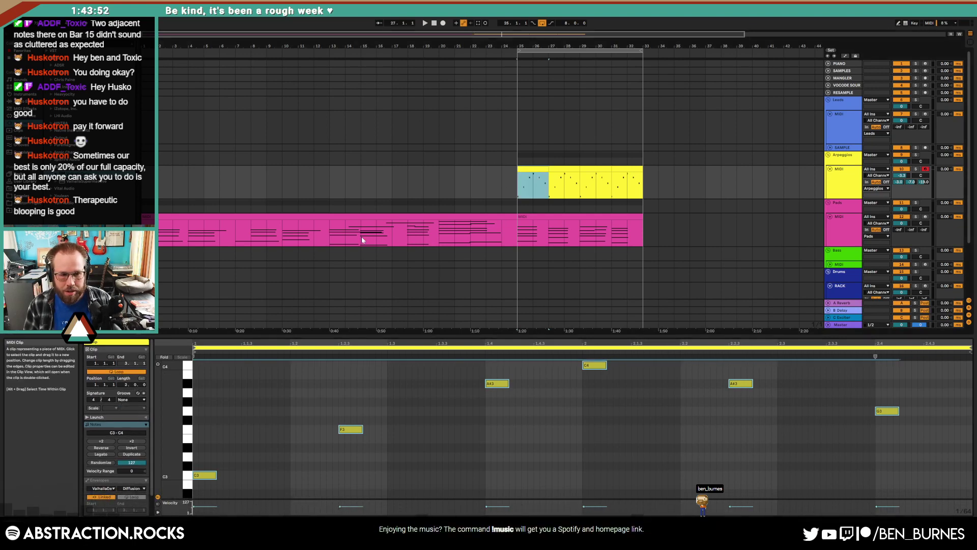
left_click_drag(530, 180, 633, 179)
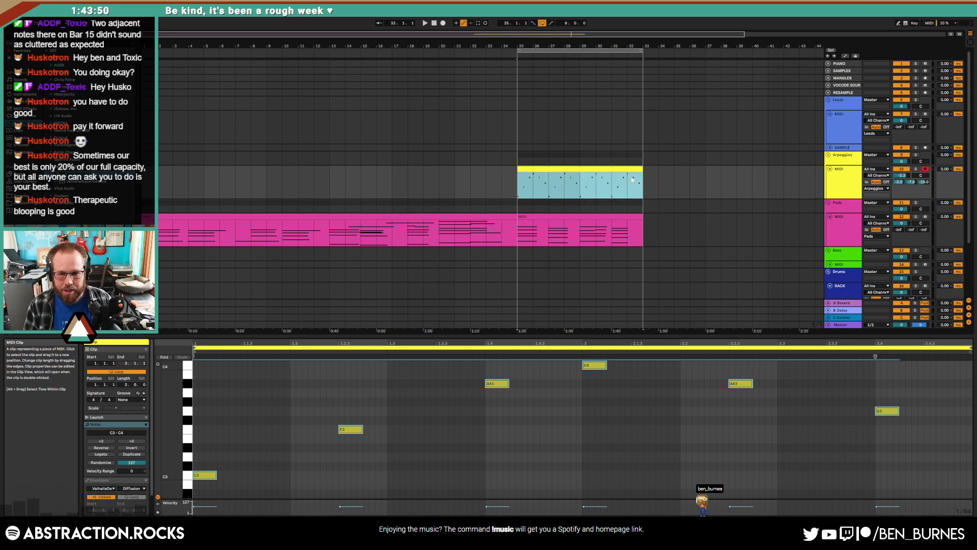
- Show the arpeggio track's devices and adjust Operator's envelope and Spread amount
key("shift+Tab")
key("shift+Tab")
left_click(586, 171)
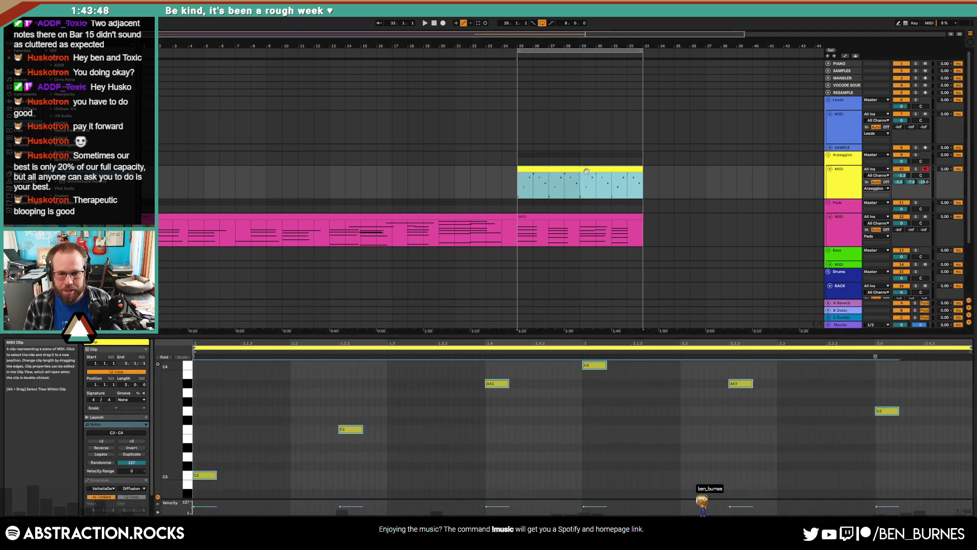
left_click_drag(174, 416, 203, 426)
key("shift+Tab")
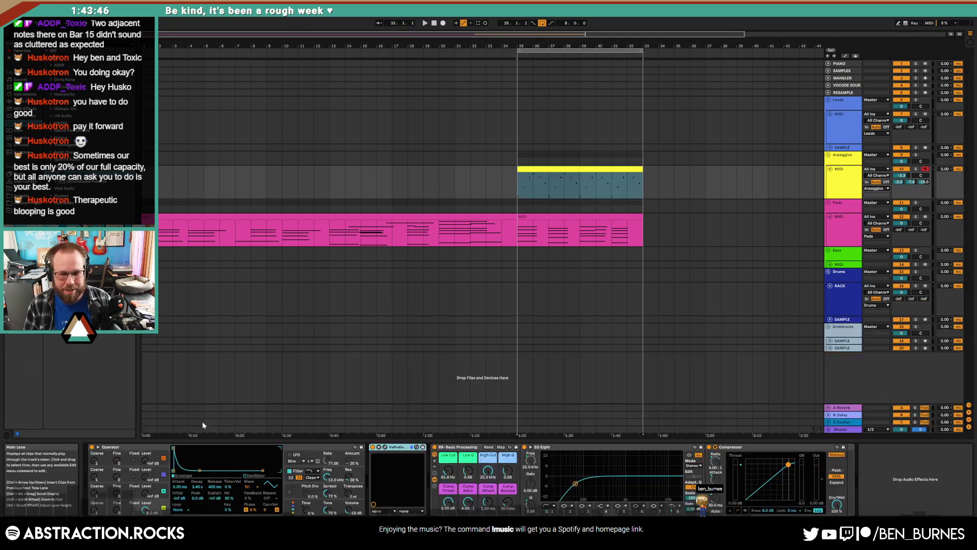
left_click_drag(199, 471, 200, 473)
left_click_drag(326, 500, 326, 498)
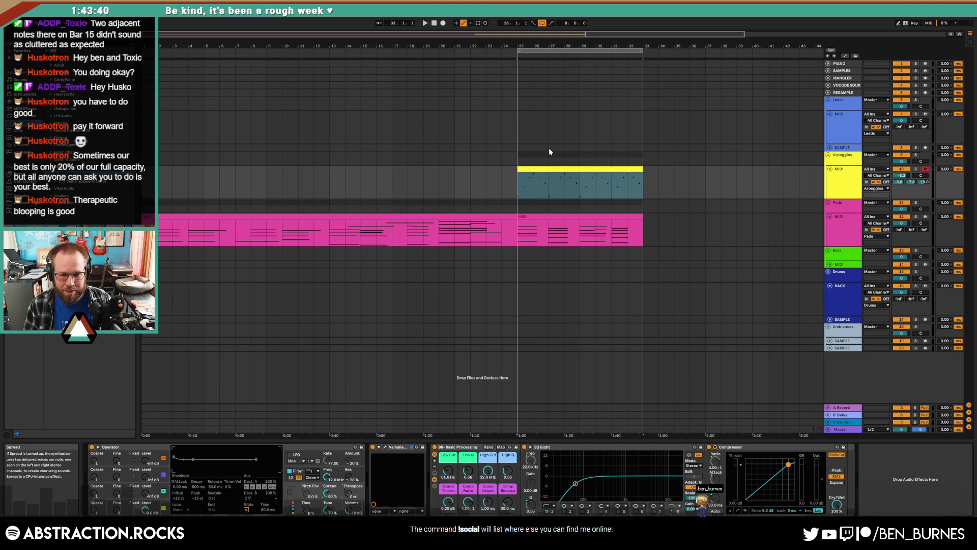
- While the arpeggio plays, set ValhallaDelay to 280 ms left and 332 ms right delay with 72.4% feedback
left_click(550, 170)
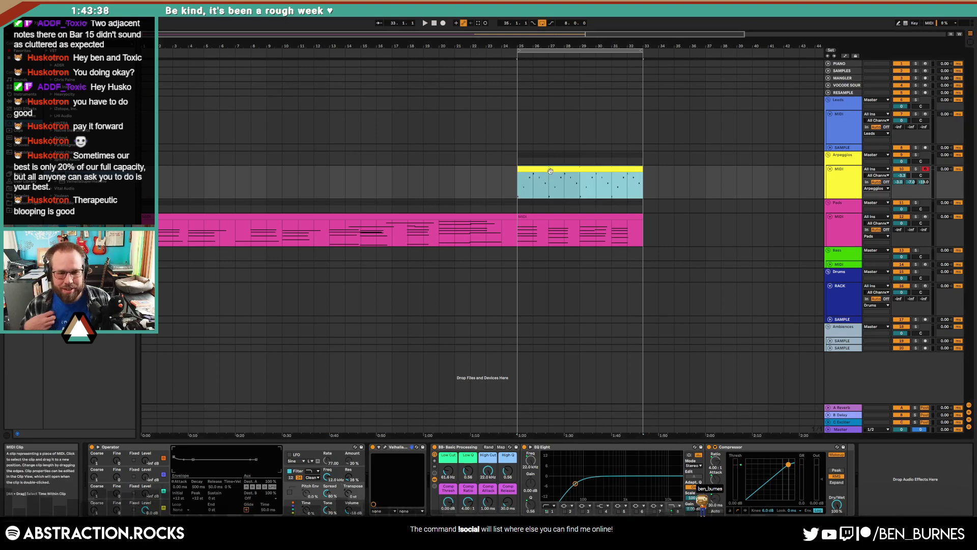
key("space")
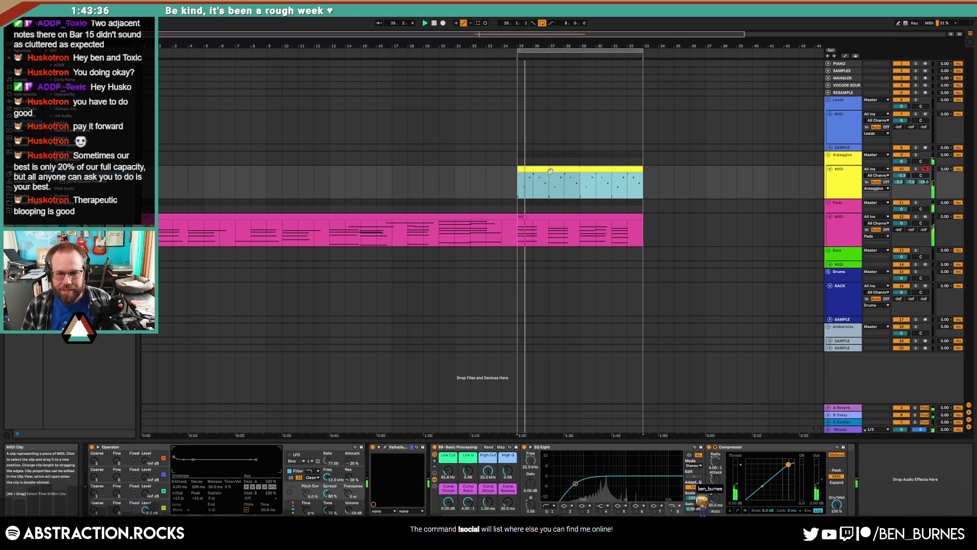
left_click(388, 450)
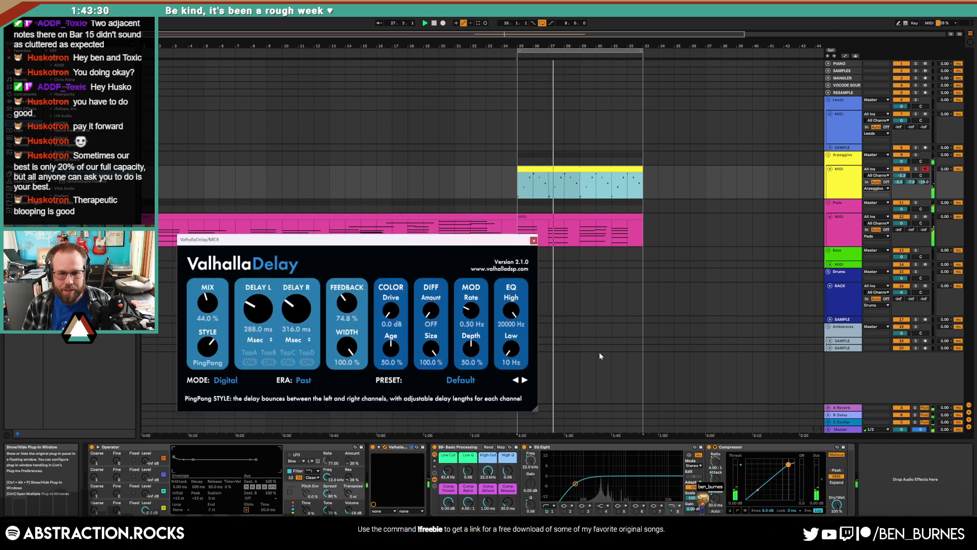
left_click_drag(282, 243, 265, 235)
left_click_drag(240, 300, 333, 299)
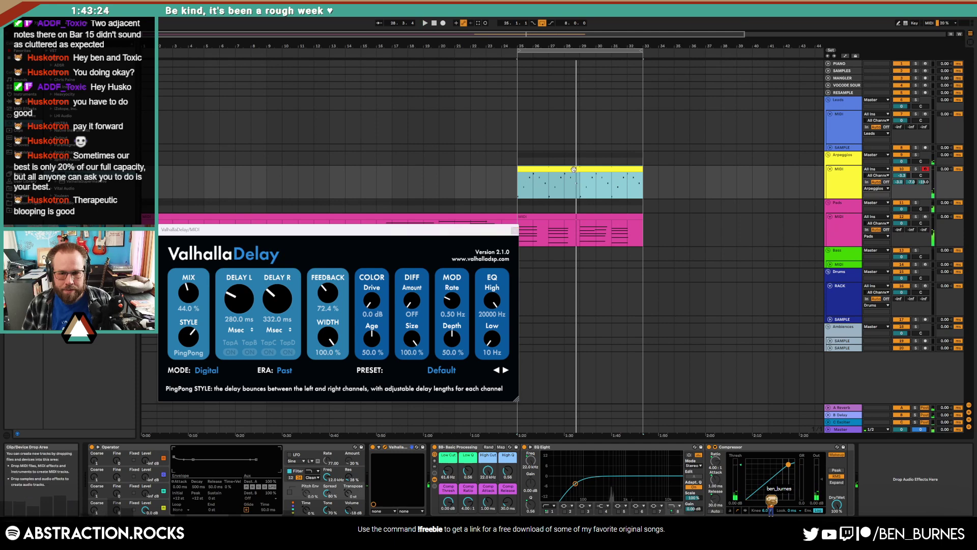
key("space")
- Consolidate arpeggio bars 25 to 29 into one four-bar clip, remove its final G3 note and close the ValhallaDelay window
left_click_drag(580, 184, 518, 183)
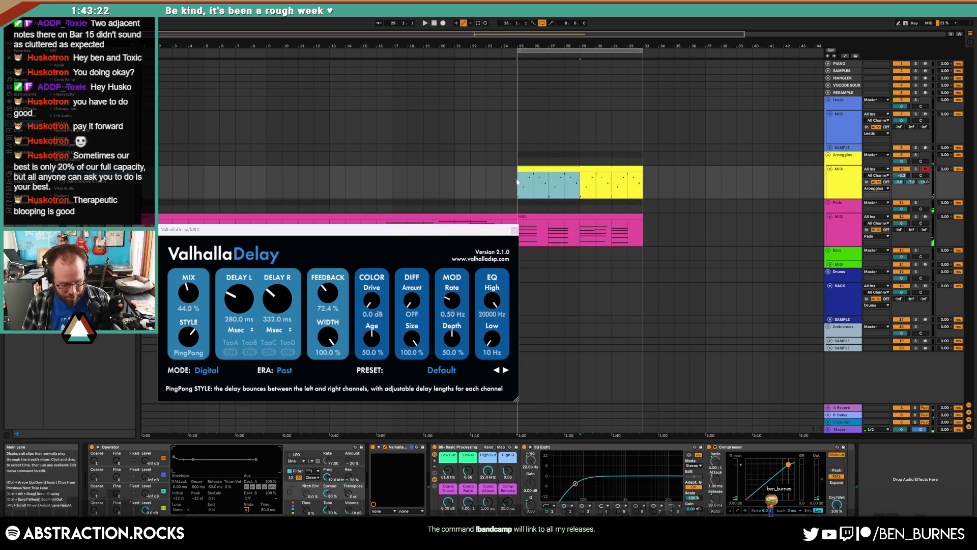
double_click(517, 183)
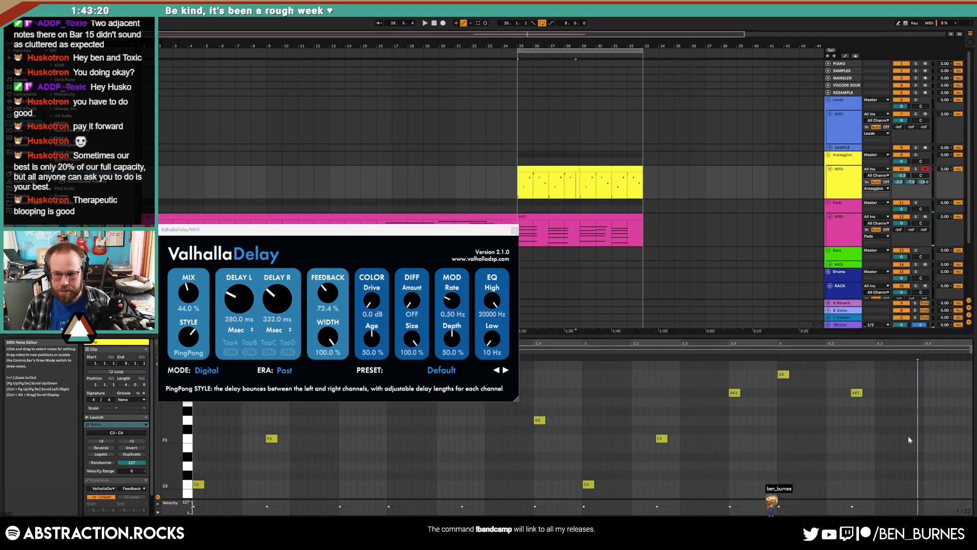
left_click(514, 230)
- Turn on looping for the four-bar arpeggio clip and extend it to bar 33
left_click(566, 169)
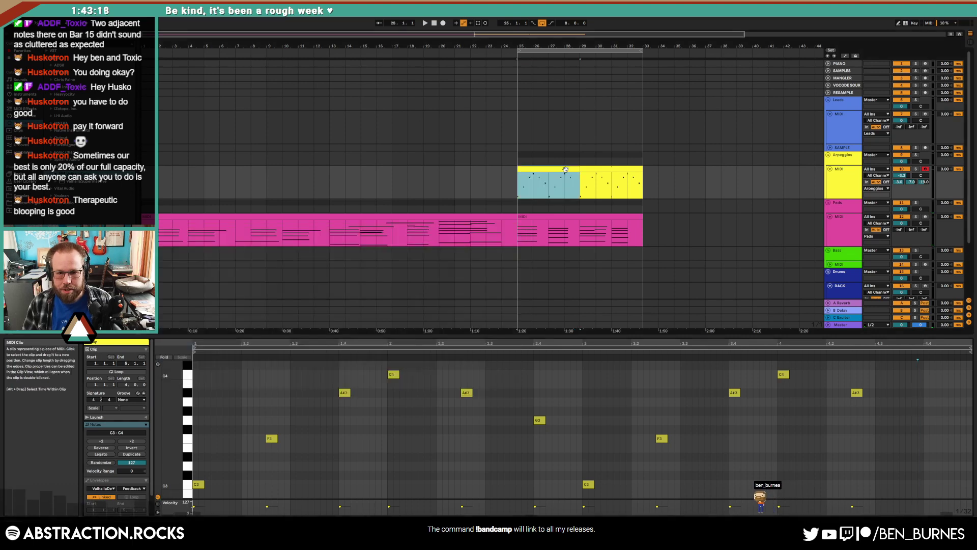
key("ctrl+l")
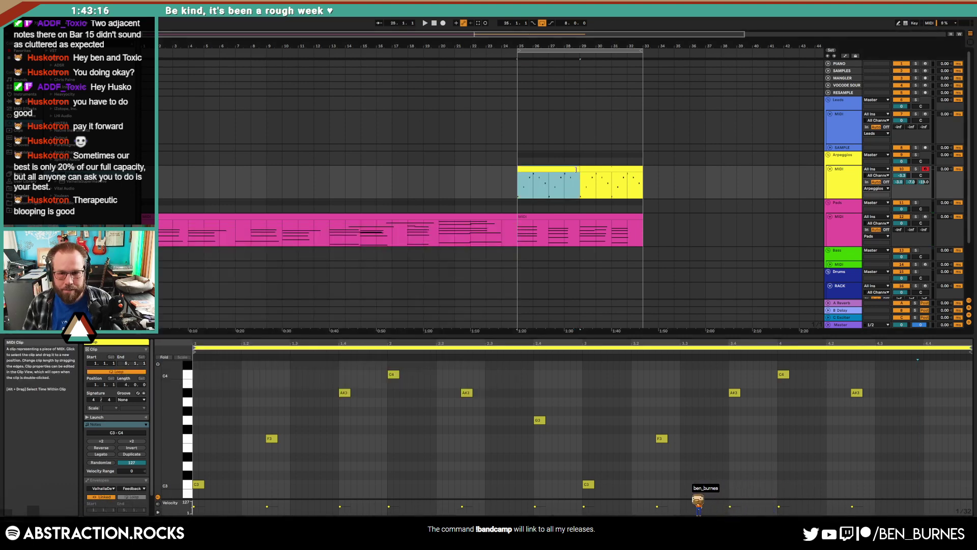
left_click_drag(576, 169, 633, 175)
left_click(645, 178)
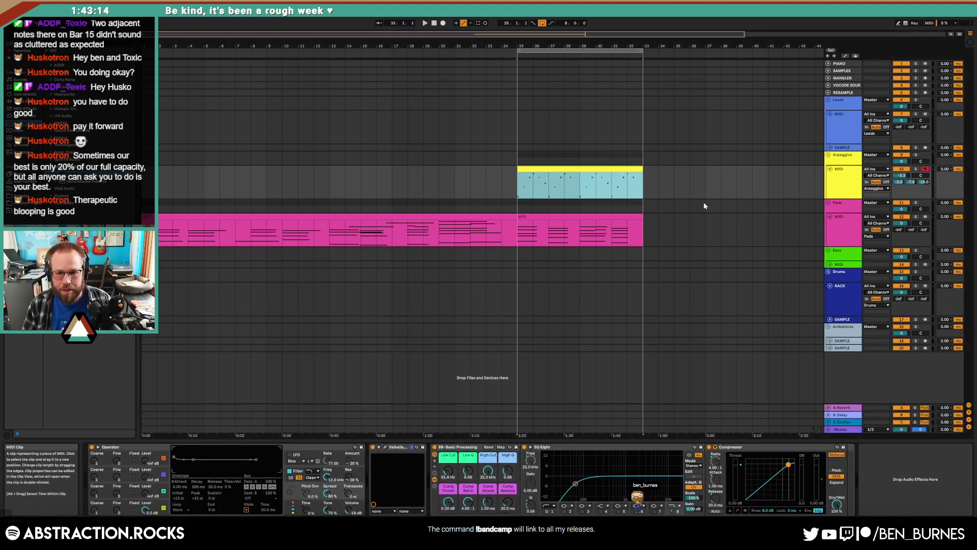
- Arm the Leads MIDI track, raise its reverb send and slightly lower the arpeggio track's reverb send
left_click(841, 119)
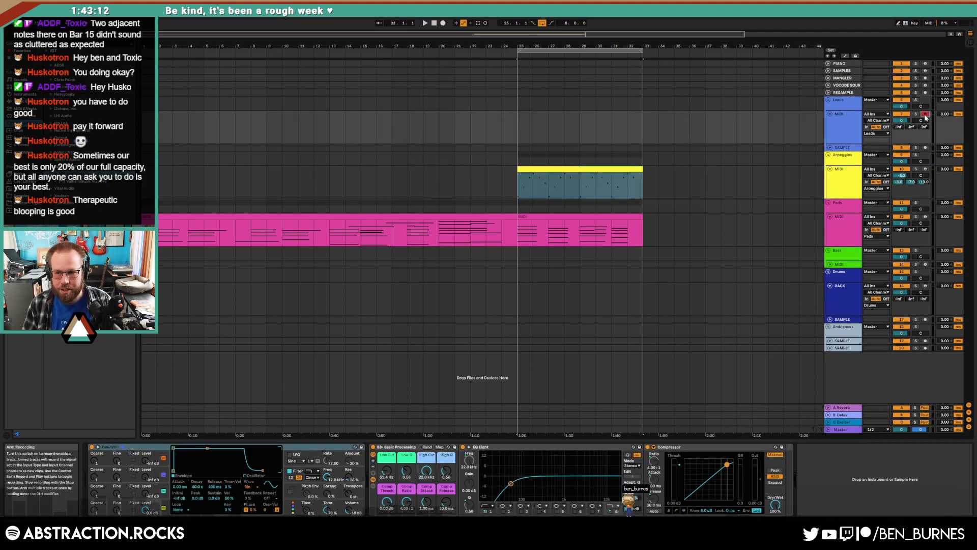
left_click_drag(899, 127, 900, 111)
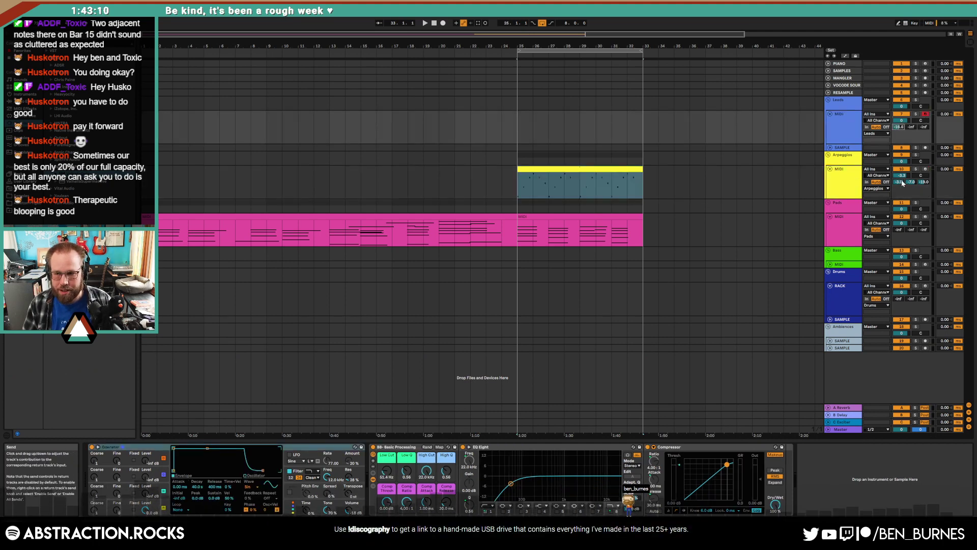
left_click_drag(900, 181, 900, 184)
left_click(841, 185)
left_click(844, 129)
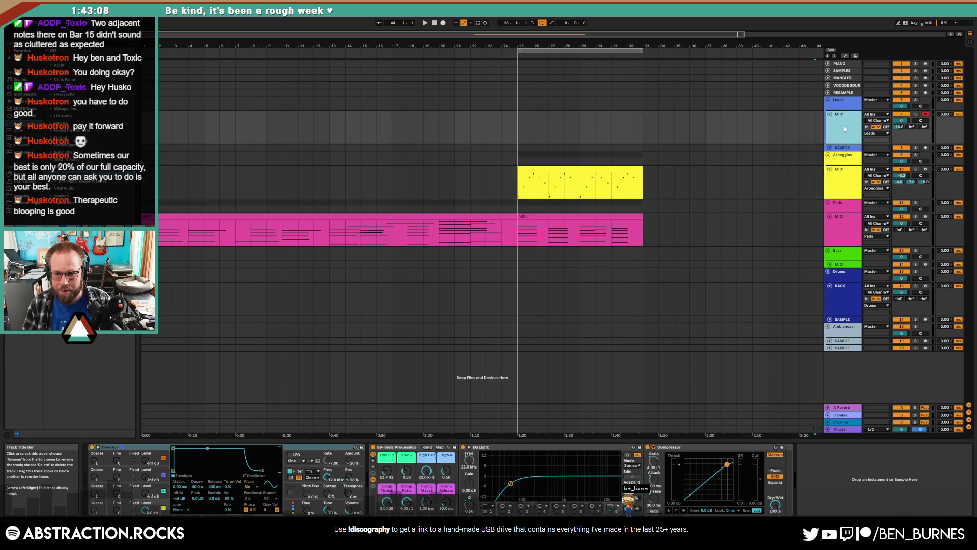
- Place the insert marker at bar 25 and load Kontakt onto the Leads MIDI track in place of Operator
left_click(518, 133)
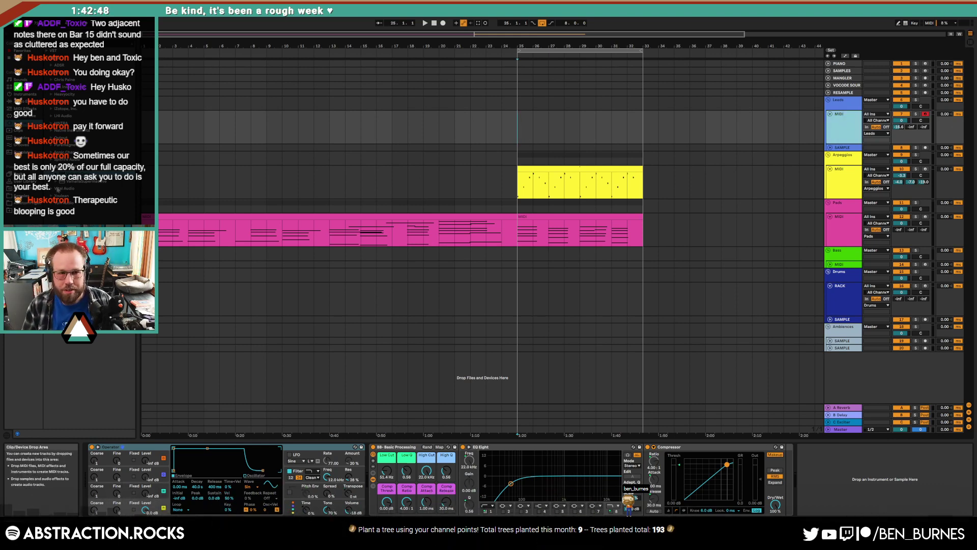
left_click(53, 131)
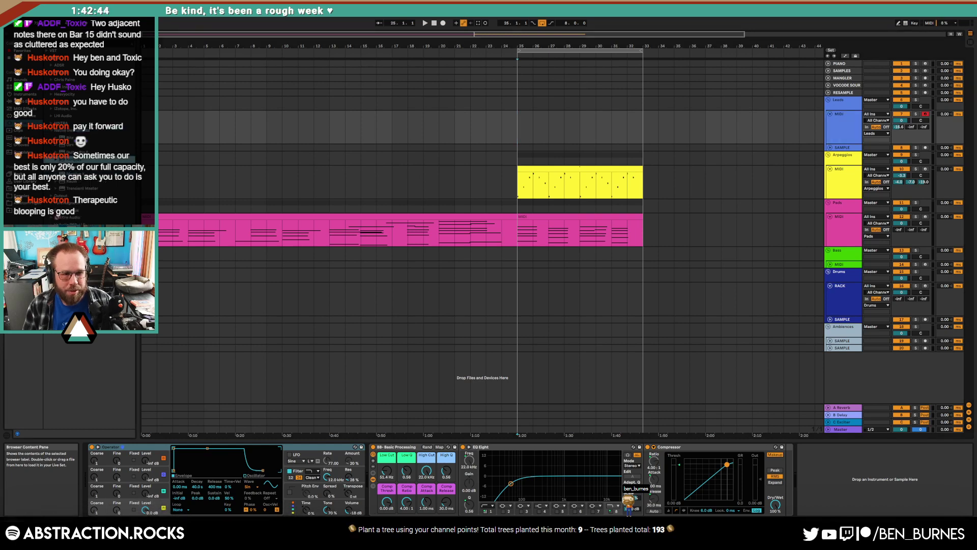
left_click_drag(57, 218, 116, 448)
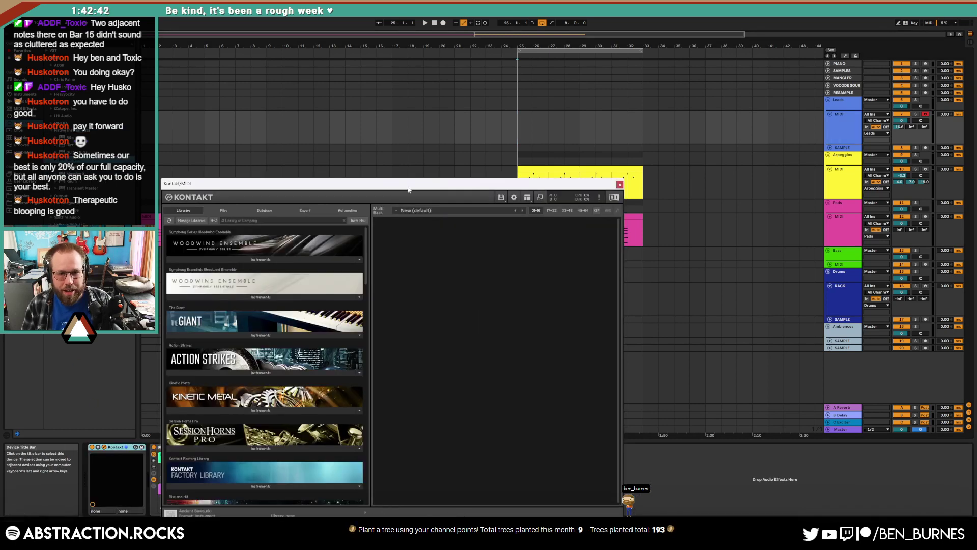
left_click_drag(408, 190, 364, 91)
- Load the Scarbee Mark I instrument from Kontakt's Vintage Keys library
left_click_drag(322, 154, 314, 206)
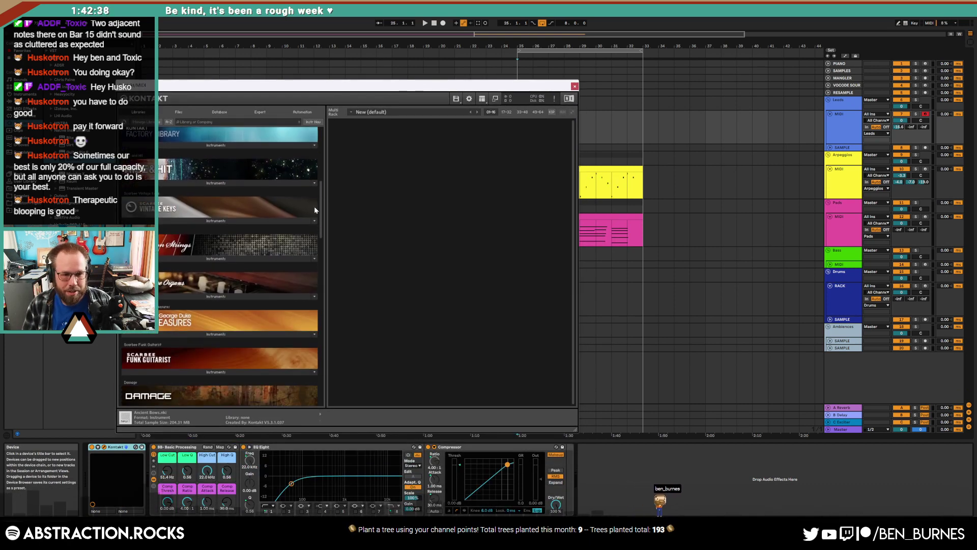
left_click(242, 219)
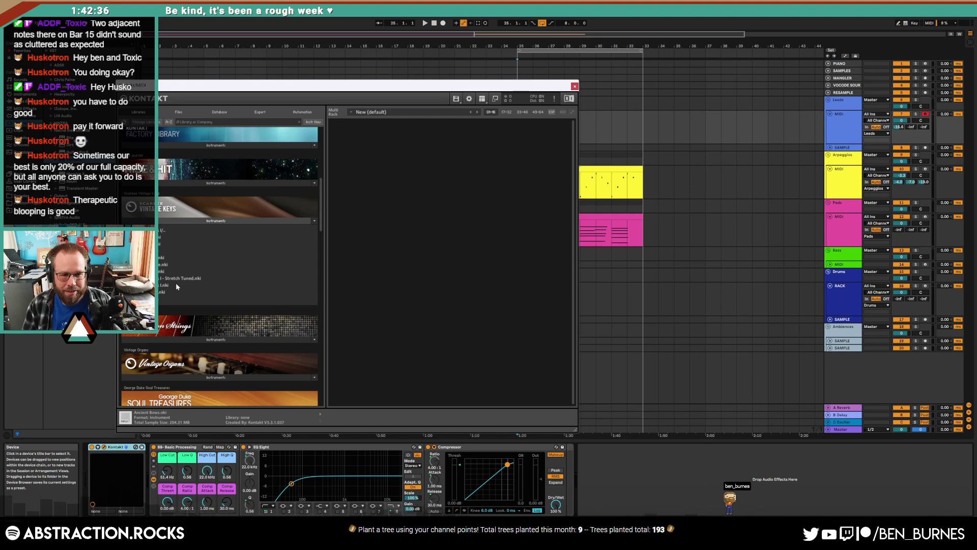
double_click(176, 285)
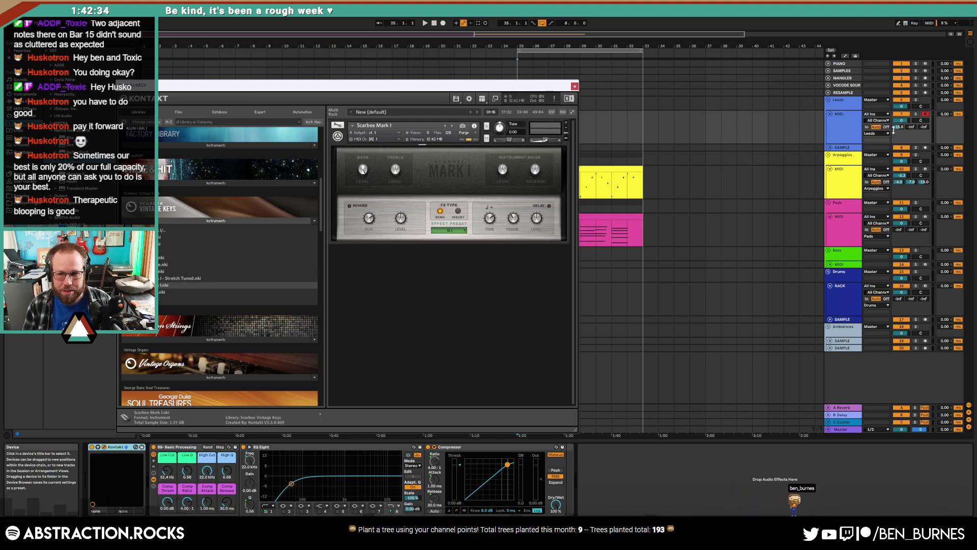
- Close the Kontakt window and raise the Leads MIDI track's reverb send further
left_click_drag(894, 130, 895, 128)
left_click(575, 86)
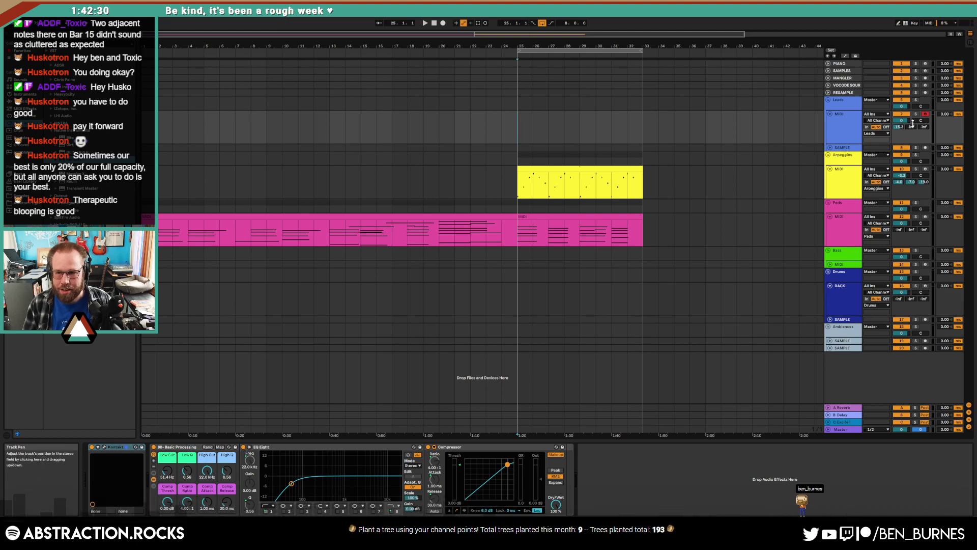
left_click_drag(896, 130, 899, 116)
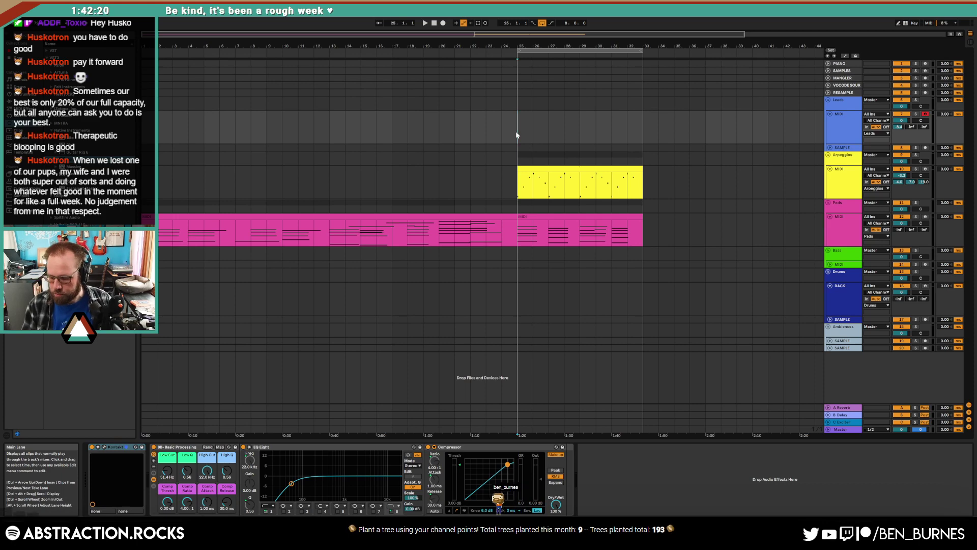
- Play the section from bar 25 while improvising on the keys, capture the played MIDI and unfold the PIANO track
key("space")
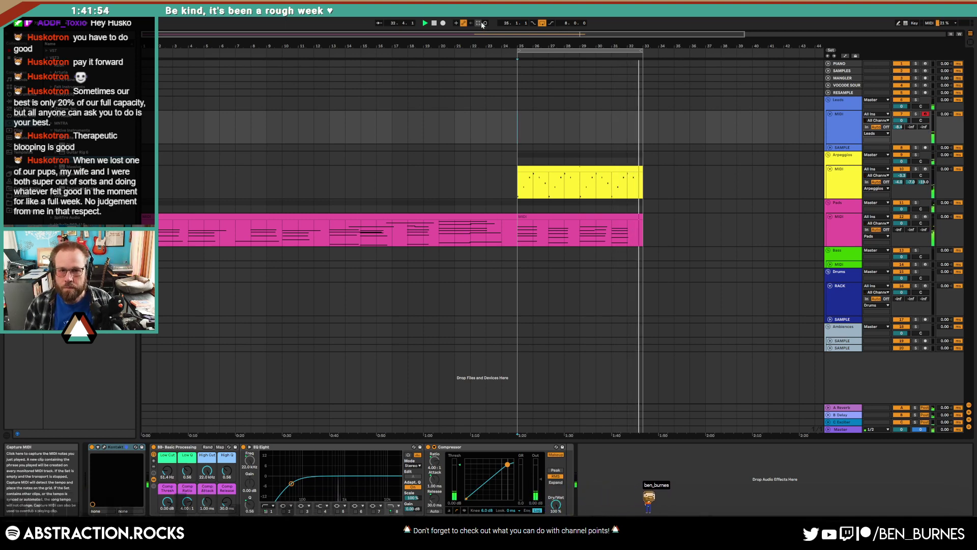
left_click(516, 64)
left_click(829, 63)
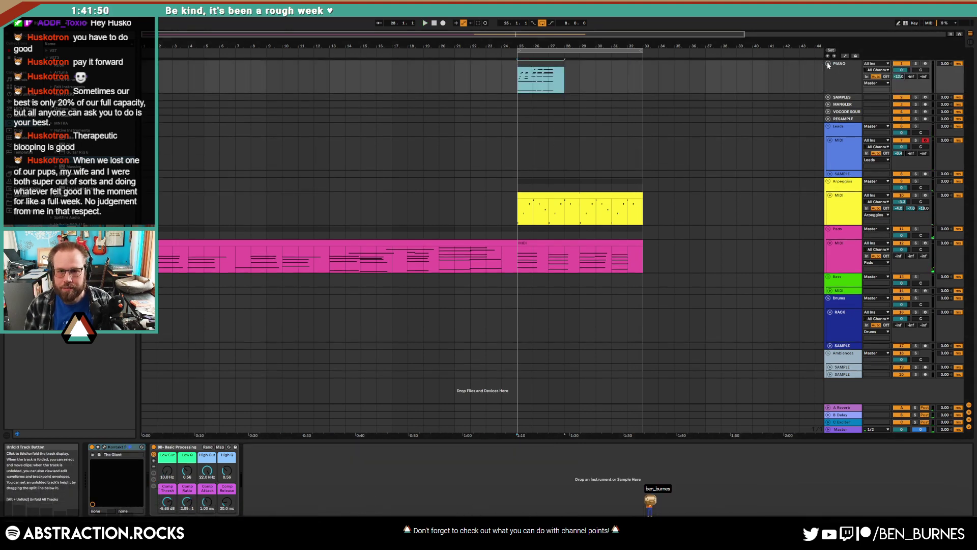
- Undo and restore the captured MIDI clip on the PIANO track, and arm that track for recording
key("ctrl+z")
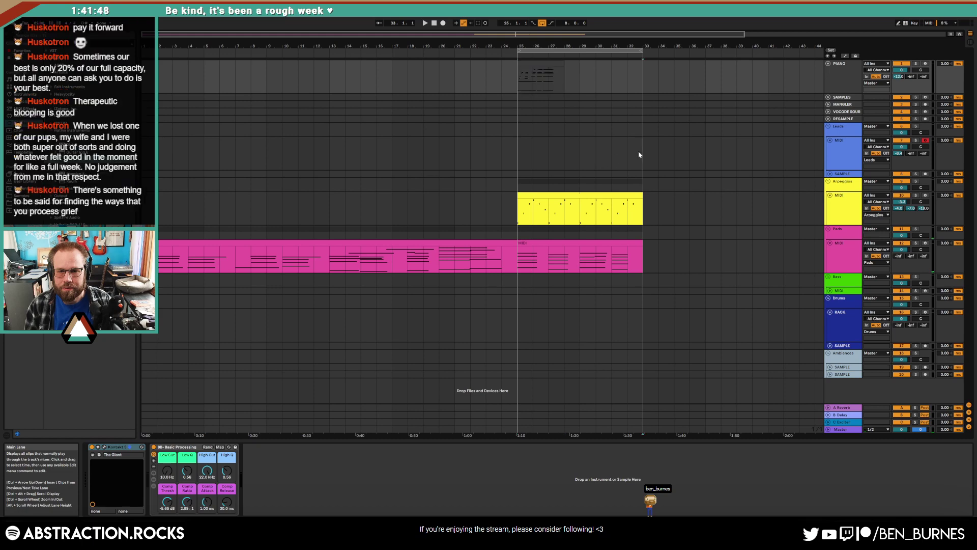
left_click(640, 155)
key("ctrl+y")
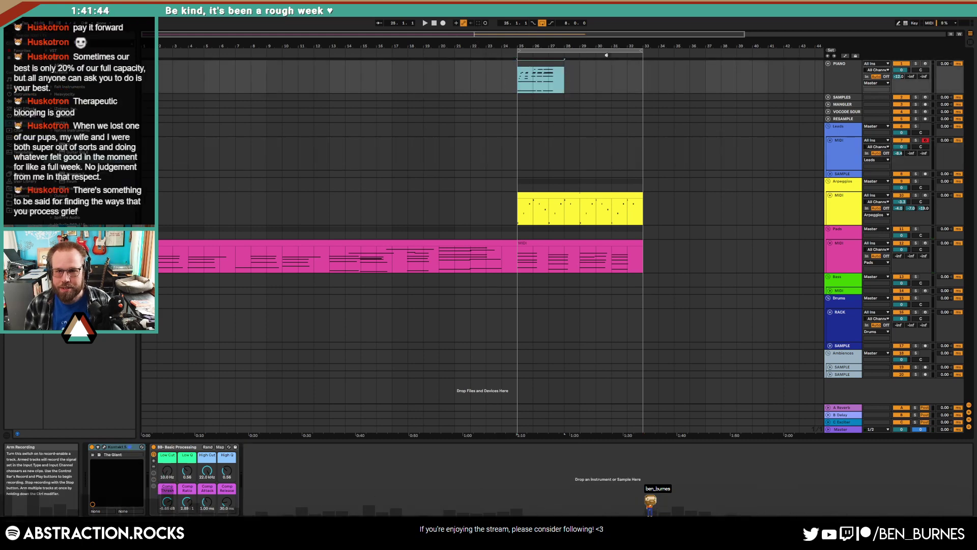
left_click(924, 64)
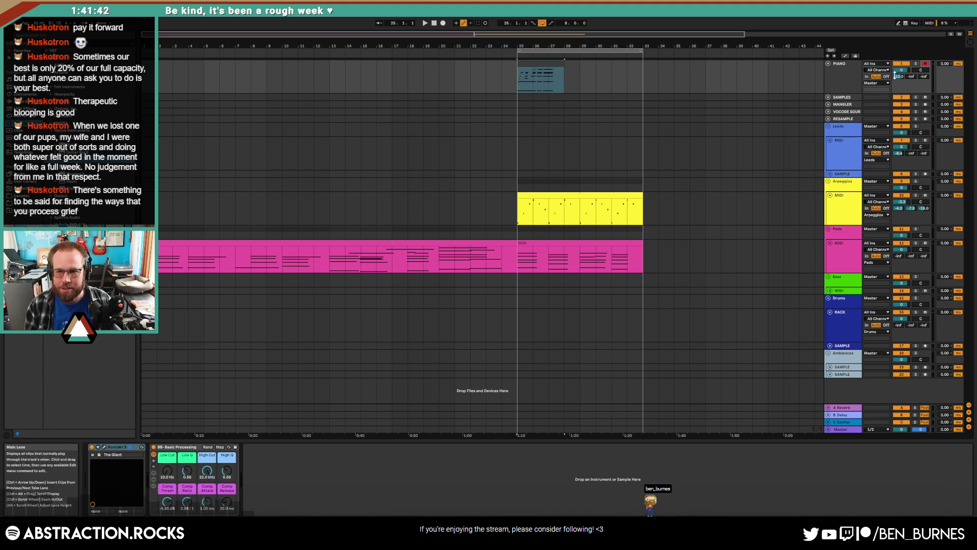
- Play back the captured clip on the PIANO track and delete it
double_click(524, 64)
key("space")
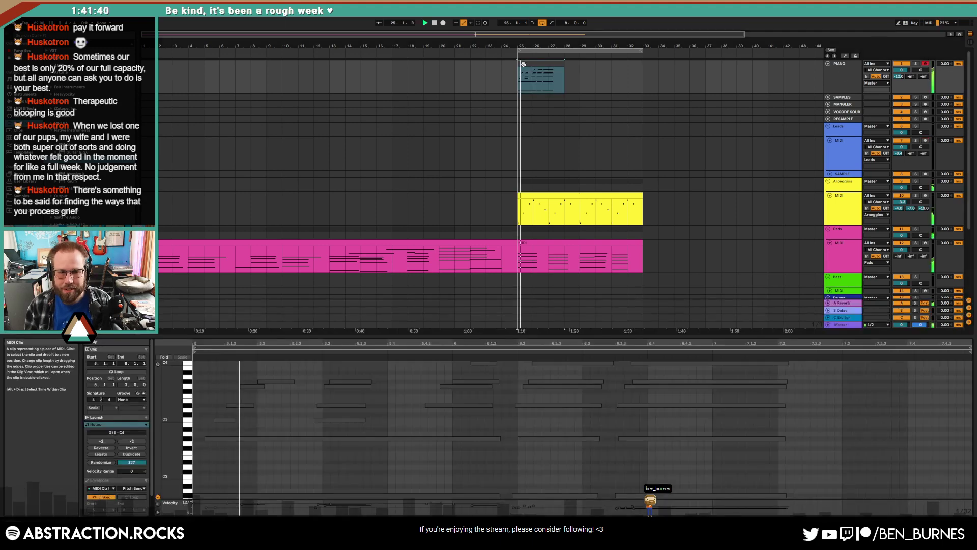
key("space")
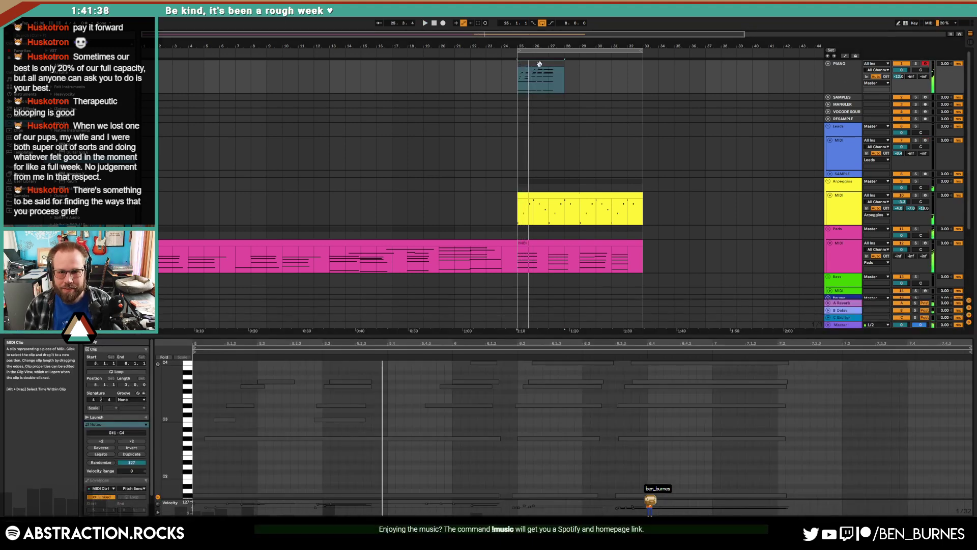
key("Delete")
- Record a melody from bar 25 to bar 33 on the armed Leads MIDI track and align the clip's start with bar 25
left_click(517, 155)
left_click(517, 156)
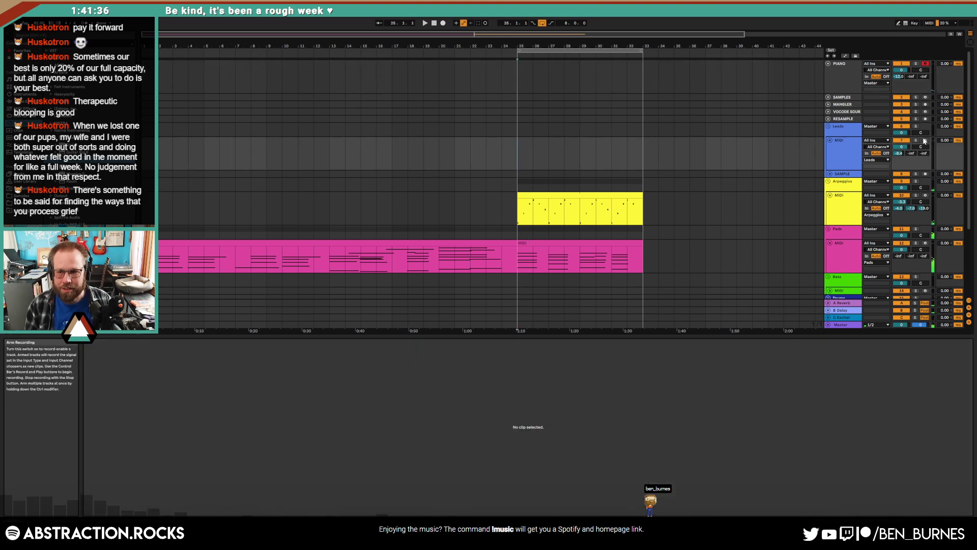
left_click(443, 24)
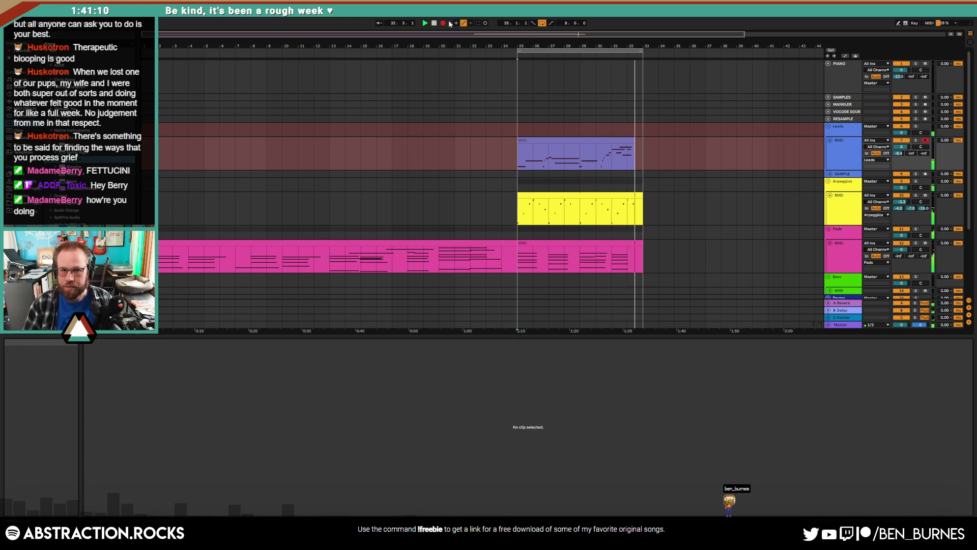
left_click(434, 24)
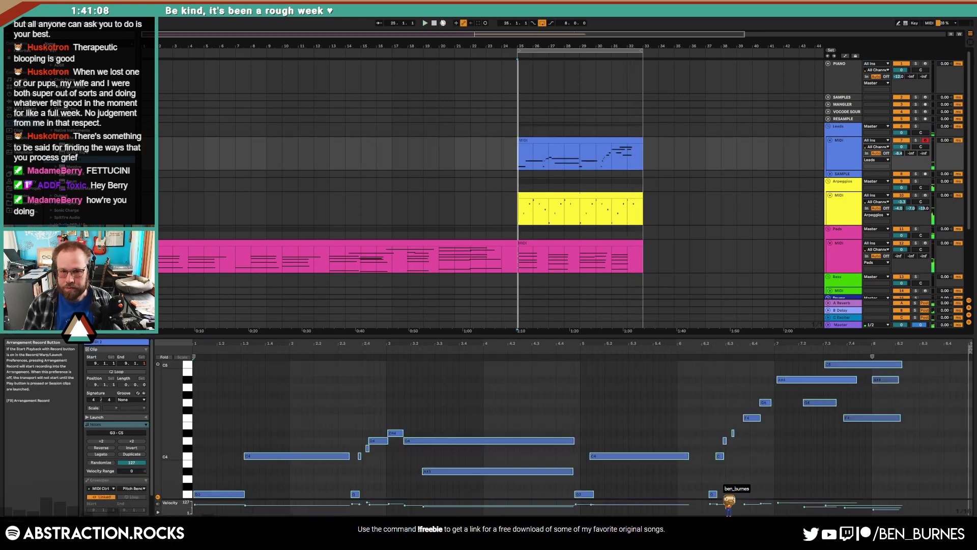
left_click(522, 140)
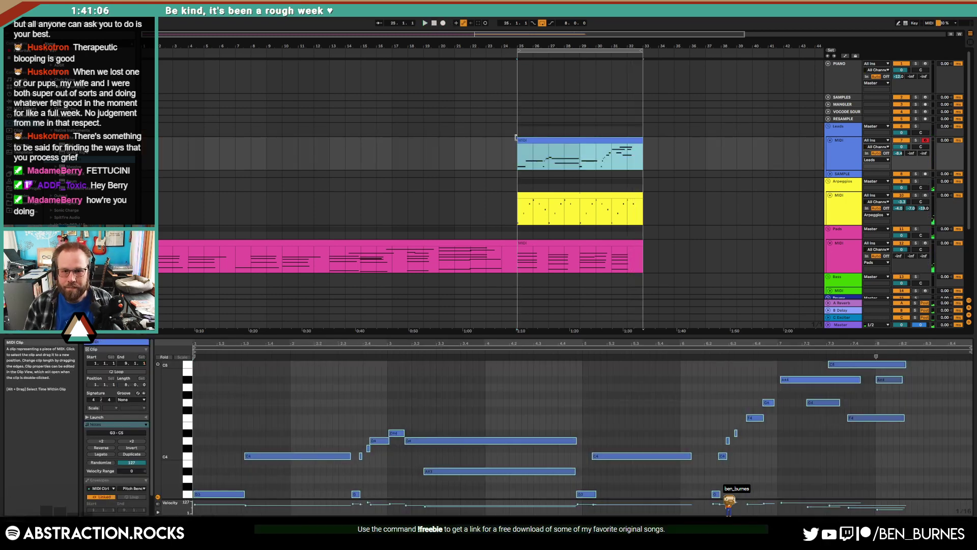
- Unfold the SAMPLE track in the Drums group and place the insertion point on it at bar 25
scroll(595, 179, "down", 3)
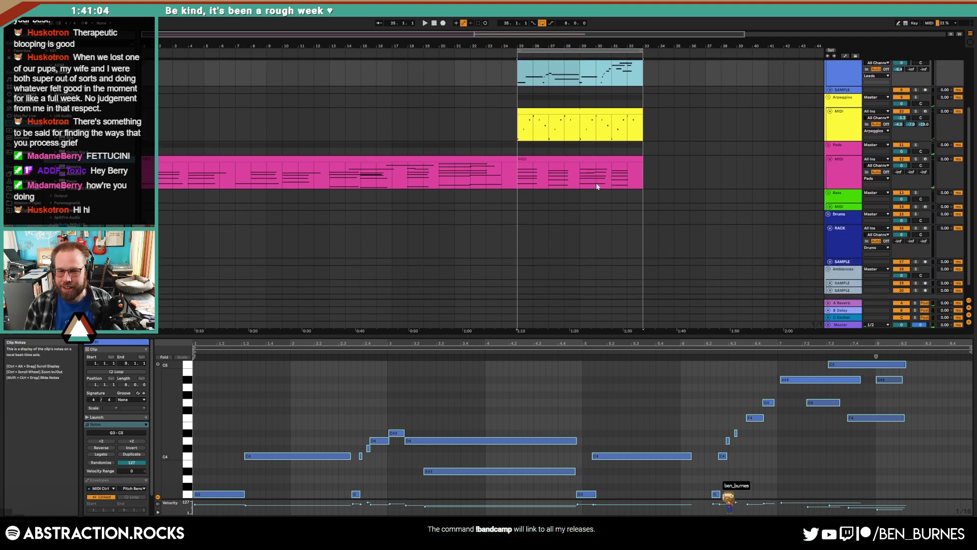
left_click(842, 263)
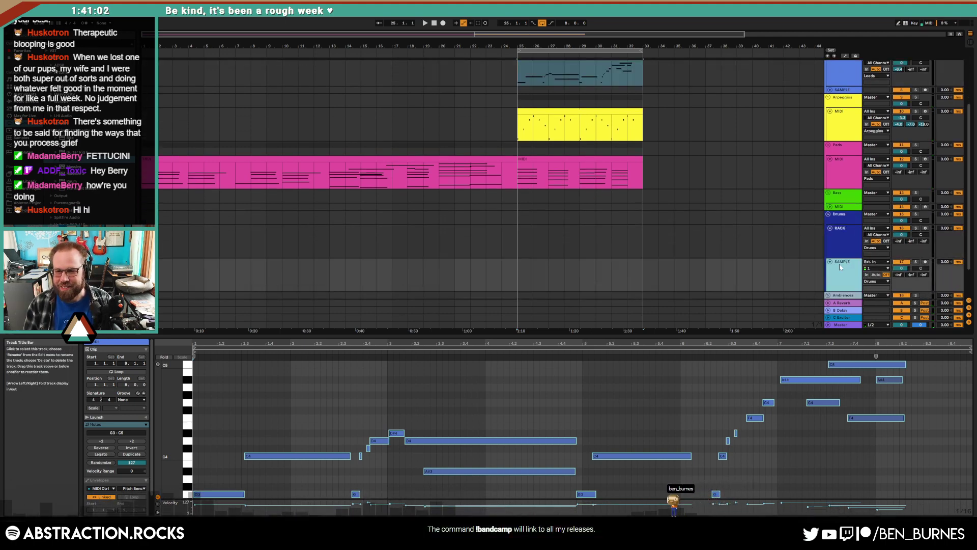
left_click(518, 264)
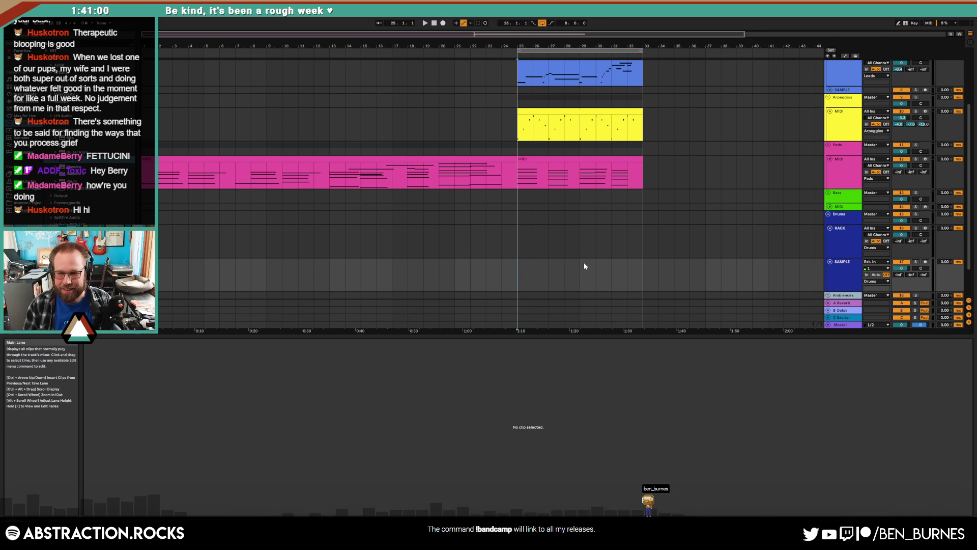
scroll(601, 268, "up", 2)
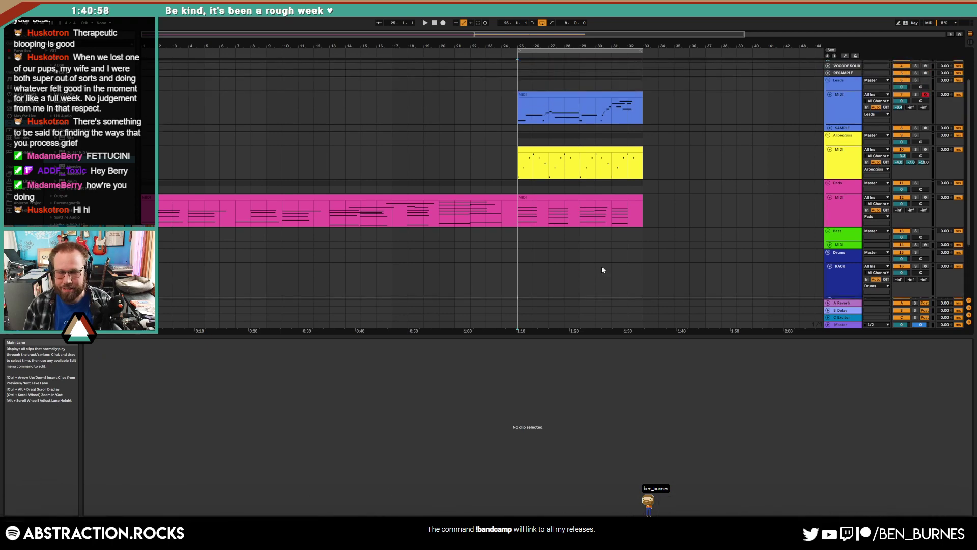
key("shift+Tab")
left_click(584, 123)
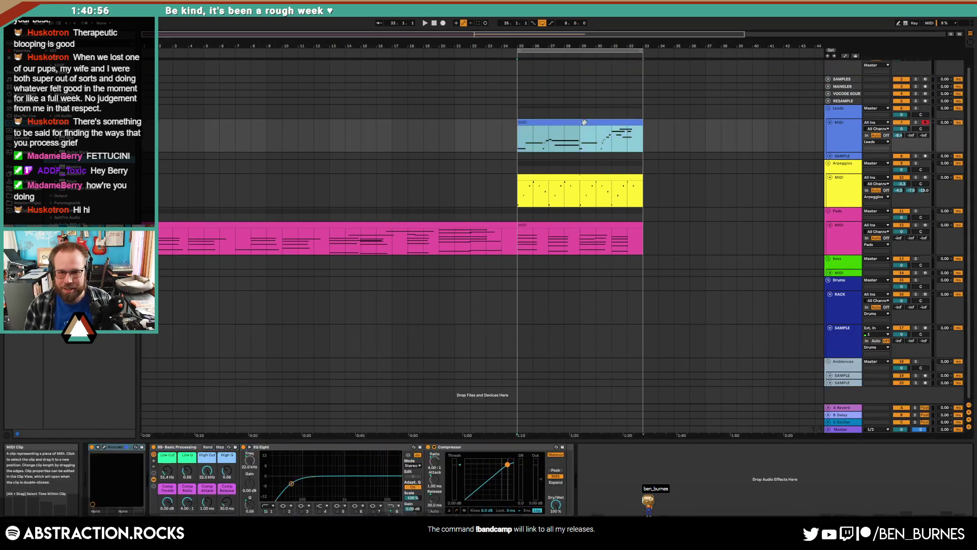
left_click(507, 335)
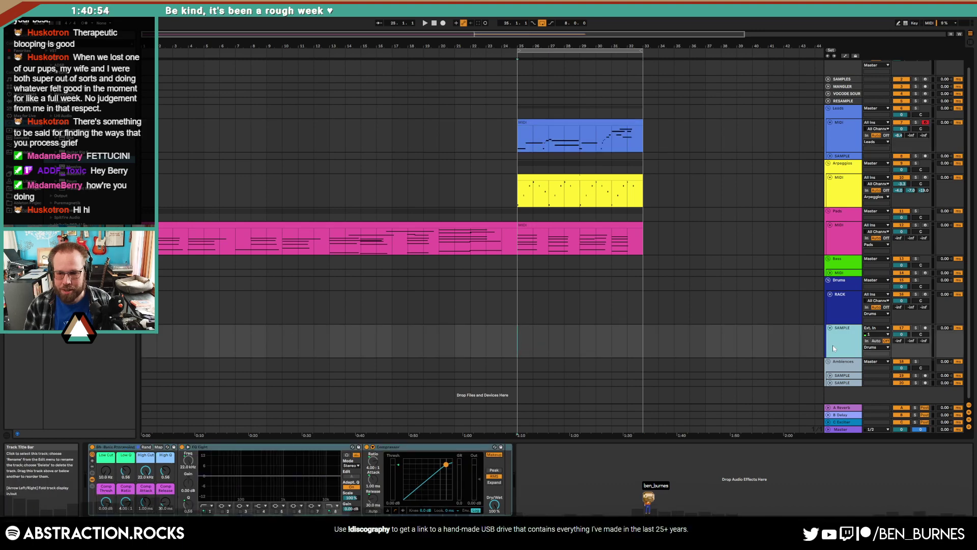
left_click(517, 336)
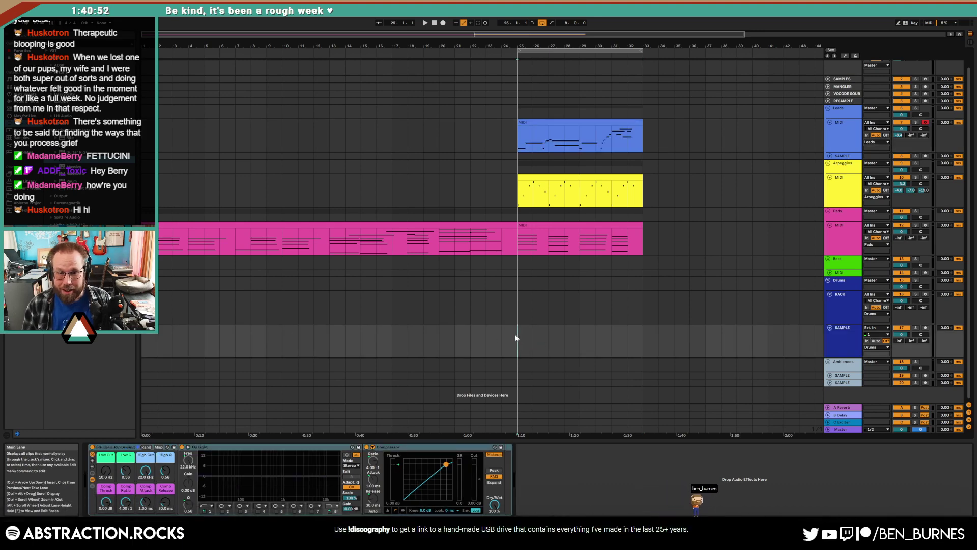
- Fold the PIANO track and open the ADSR Sample Manager from the SAMPLES track, moving its window clear of the clips
scroll(800, 98, "up", 2)
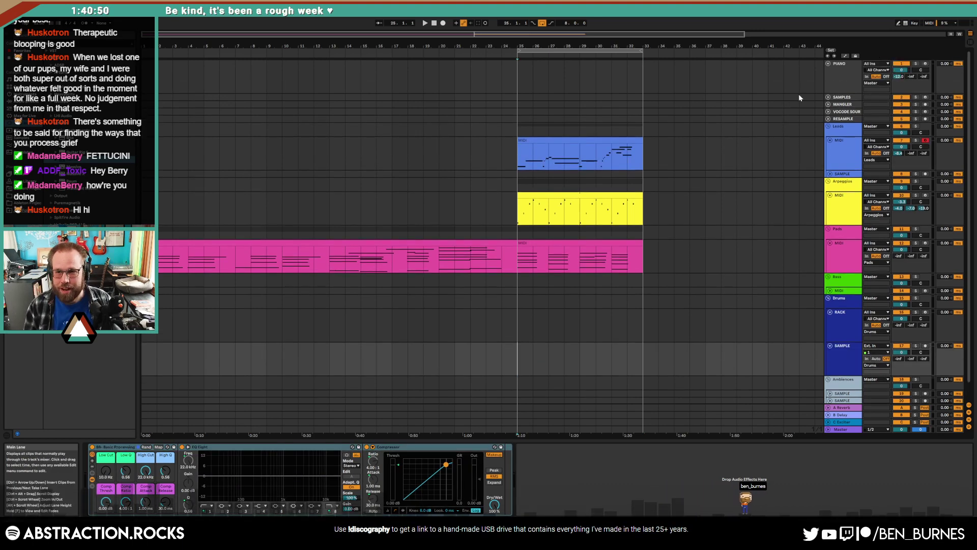
left_click(828, 63)
left_click(840, 93)
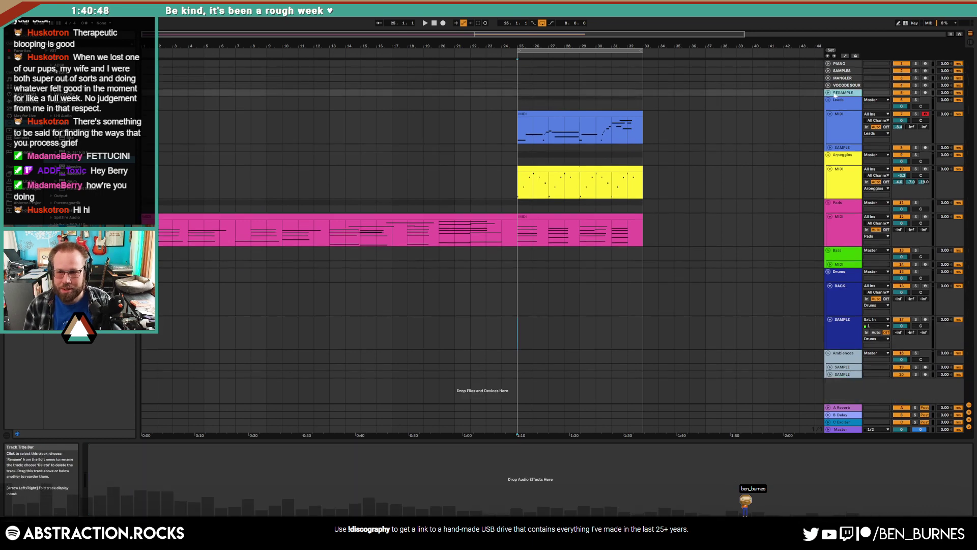
left_click(828, 93)
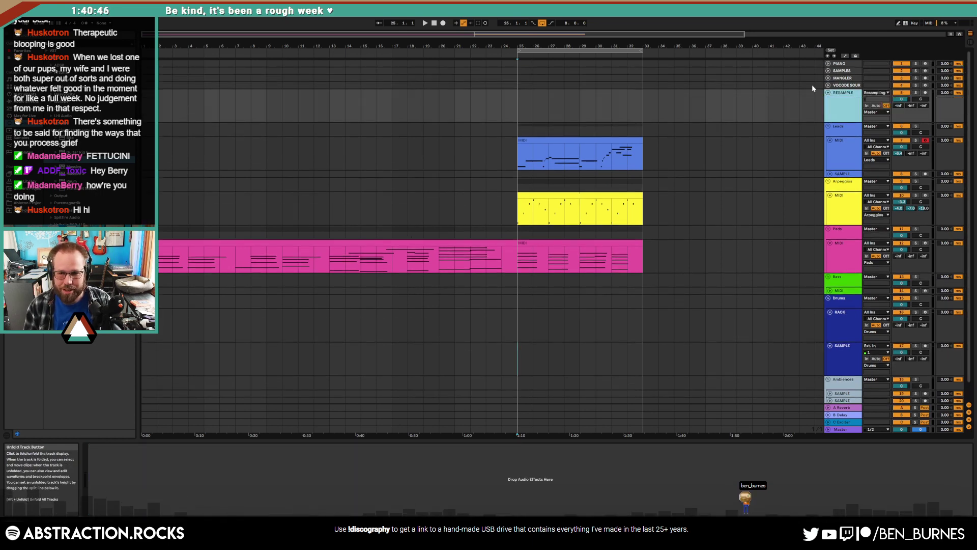
left_click(843, 71)
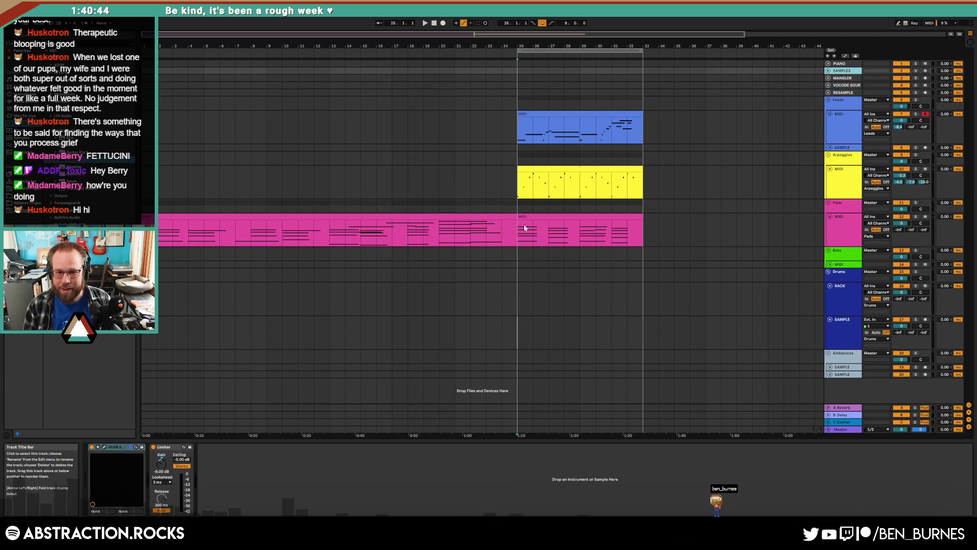
left_click(104, 447)
left_click_drag(426, 175, 245, 113)
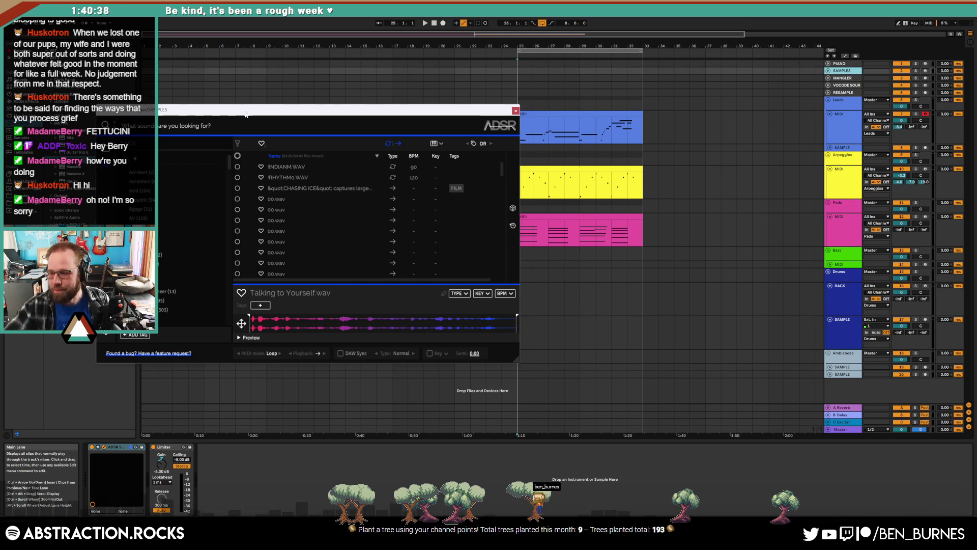
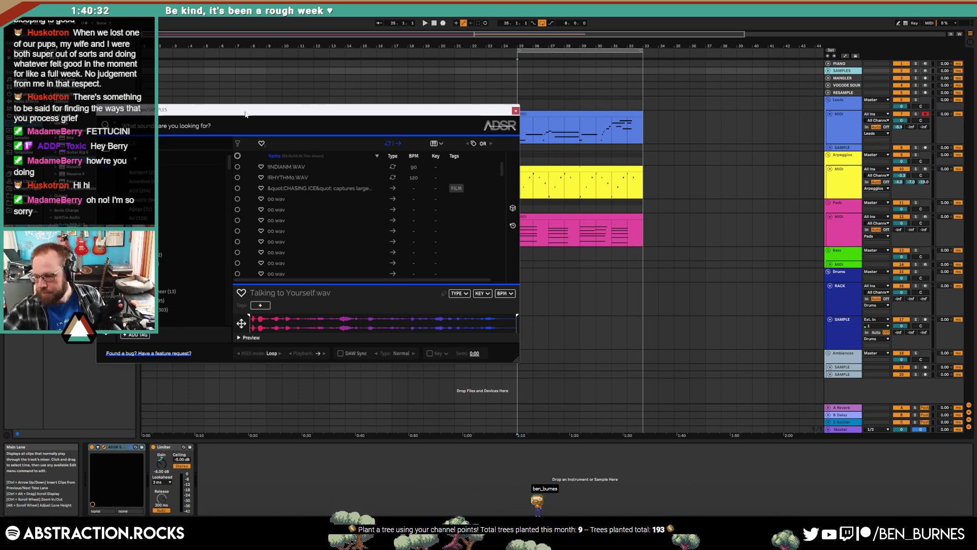
- Search the sample library for "drum loop" and audition several 808 Drum Loop samples
left_click(316, 126)
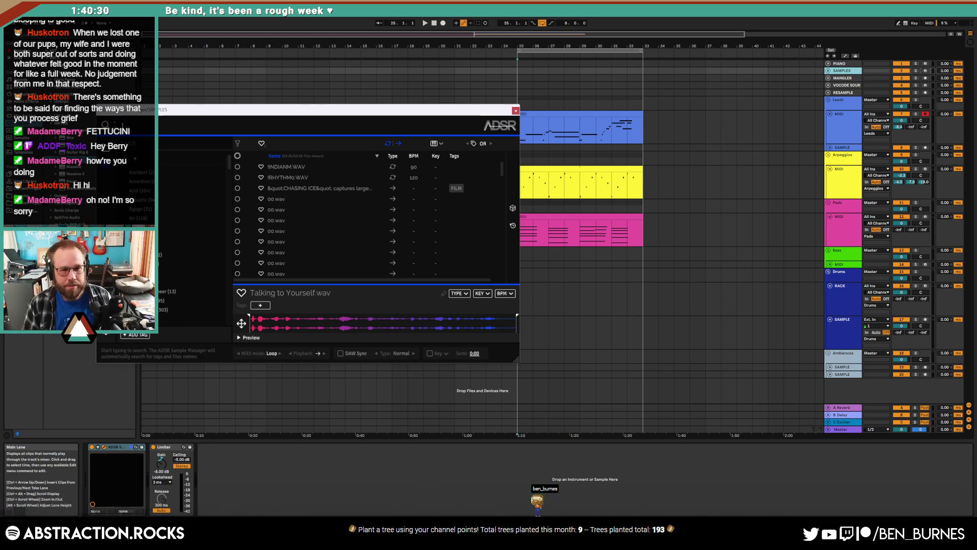
type("drum loop")
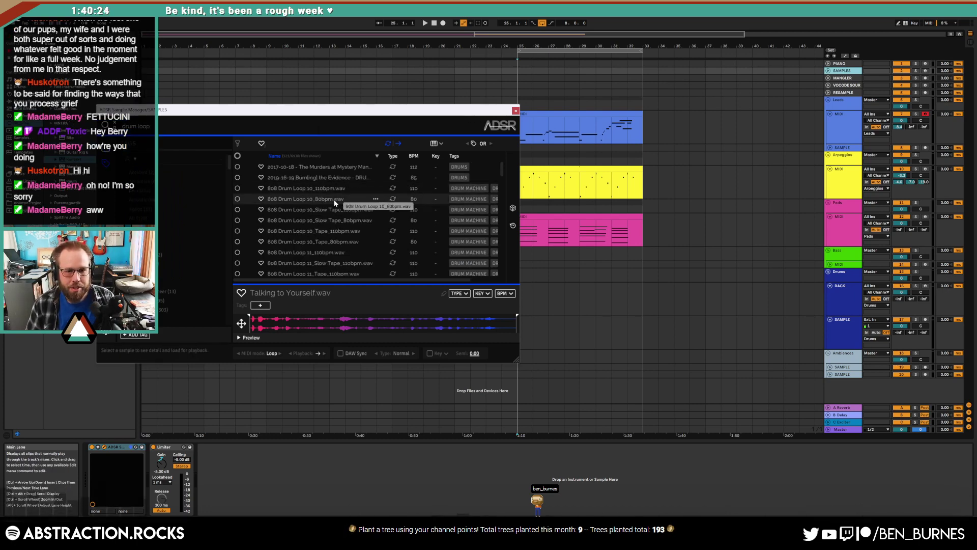
left_click(334, 200)
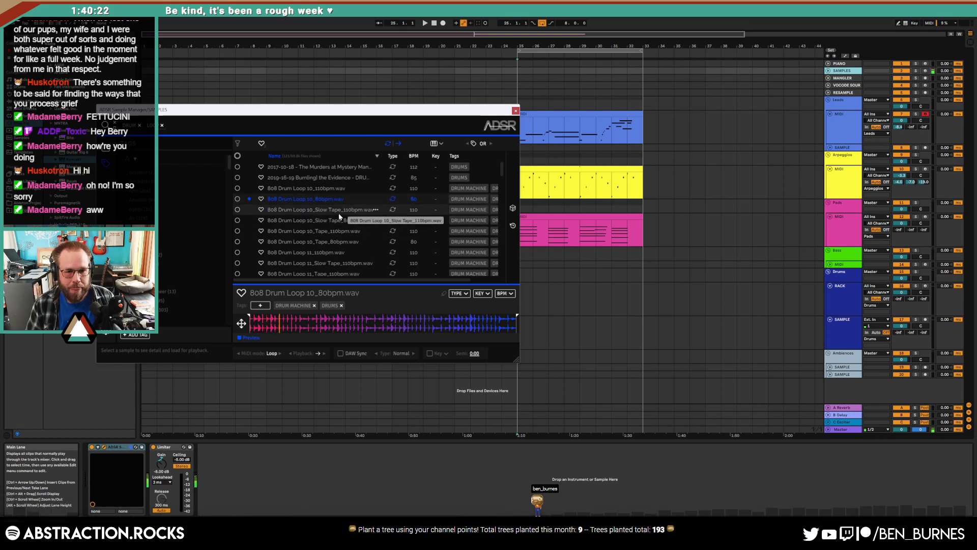
left_click(339, 213)
left_click(340, 243)
scroll(336, 244, "down", 3)
left_click(334, 234)
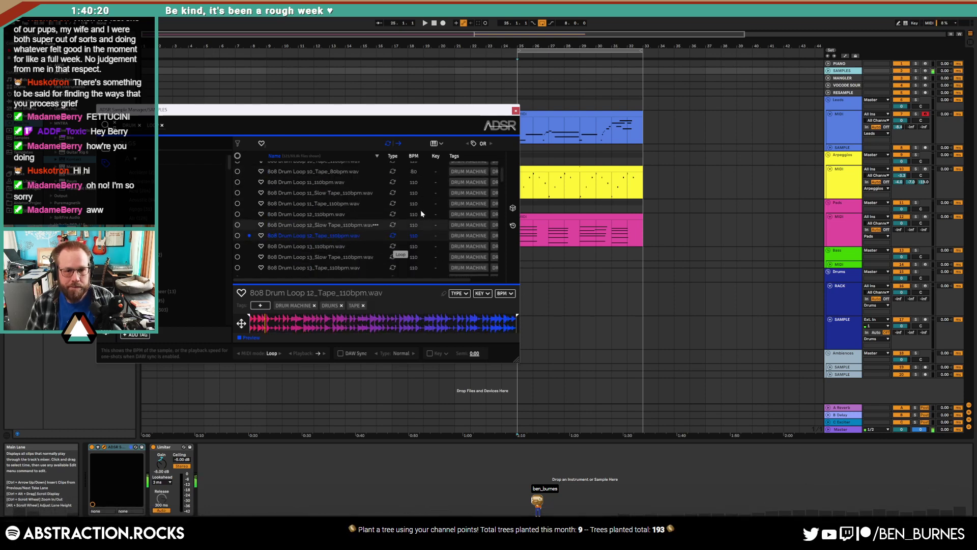
- Sort the samples by BPM and audition the slowest drum loops, from PO DrumLoop.wav through the 79 BPM ones
left_click(413, 156)
left_click(315, 176)
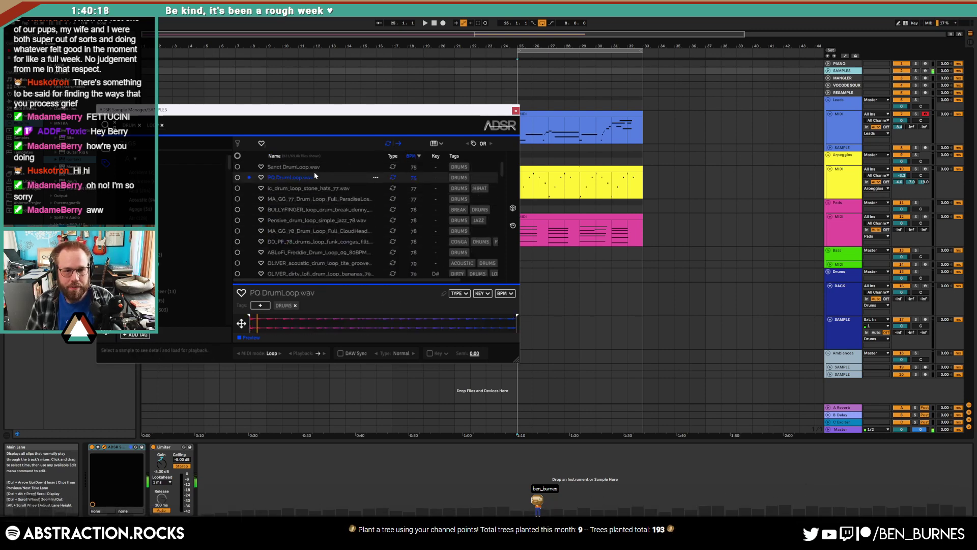
left_click(329, 189)
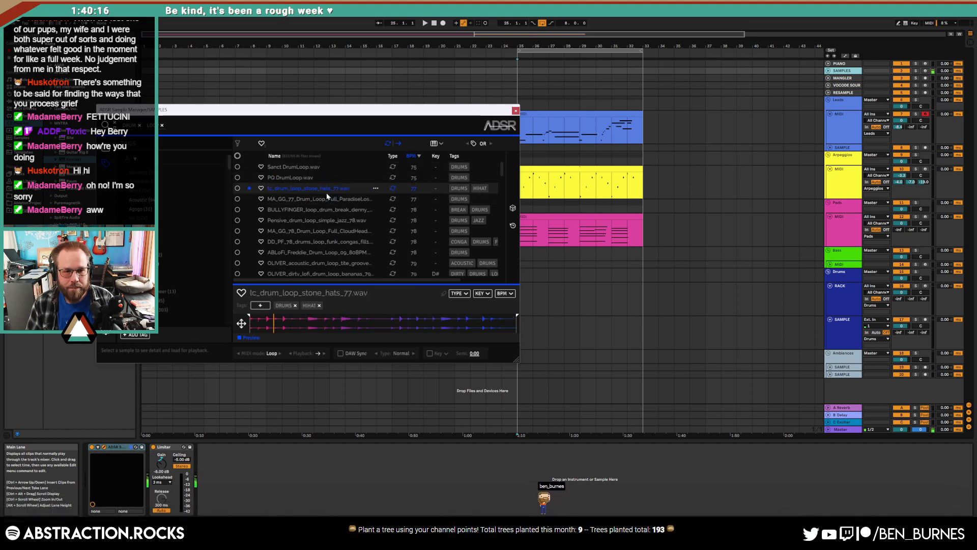
left_click(338, 221)
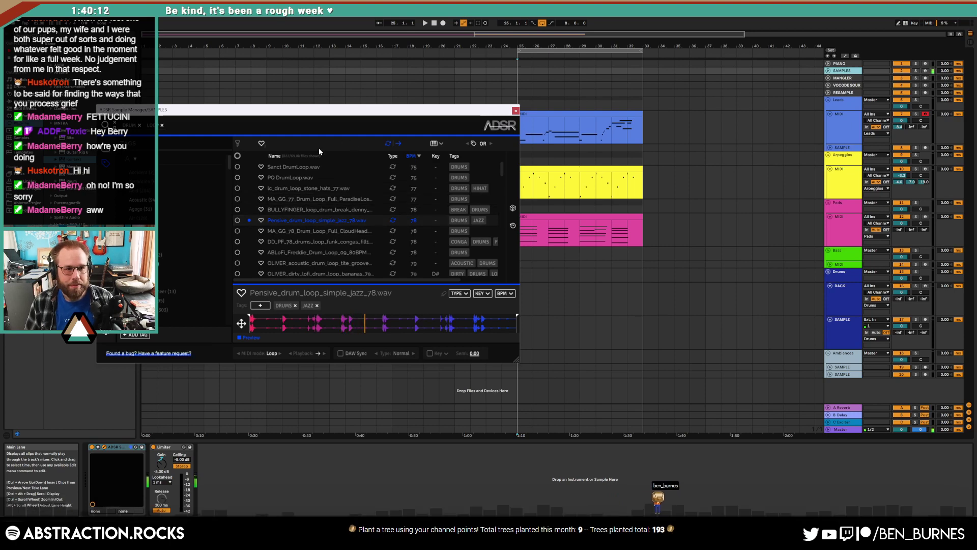
left_click(341, 239)
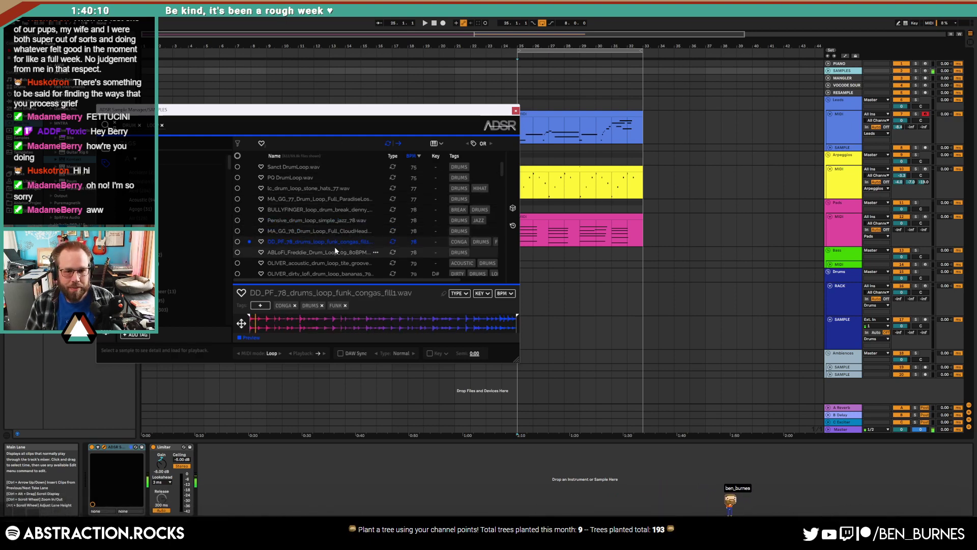
left_click(335, 250)
scroll(334, 247, "down", 1)
left_click(335, 229)
left_click(334, 237)
left_click(333, 248)
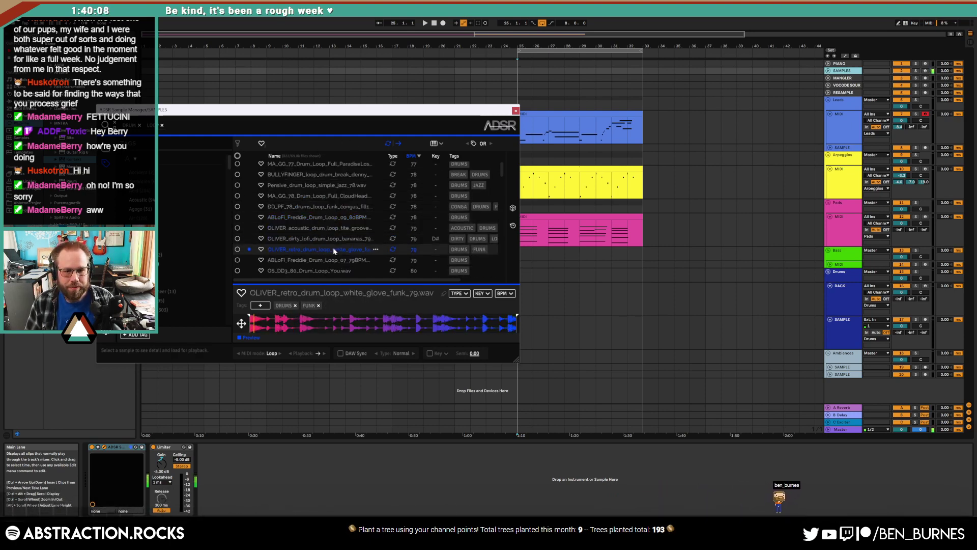
left_click(335, 258)
- Audition the 80 BPM loops from OS_DD3_80_Drum_Loop_You.wav to BBL3_80_drum_loop_deactive.wav, and stop the preview
scroll(337, 234, "down", 2)
left_click(342, 200)
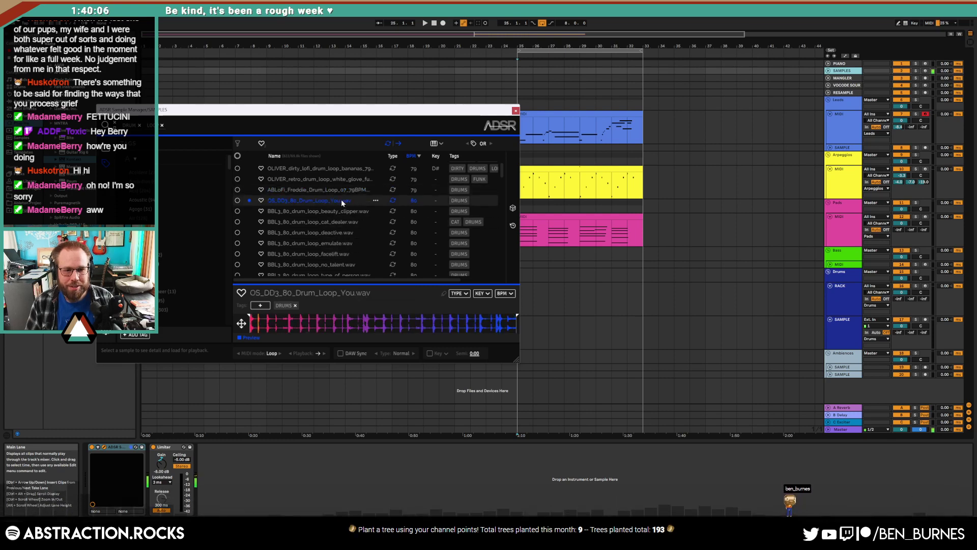
left_click(336, 213)
left_click(338, 222)
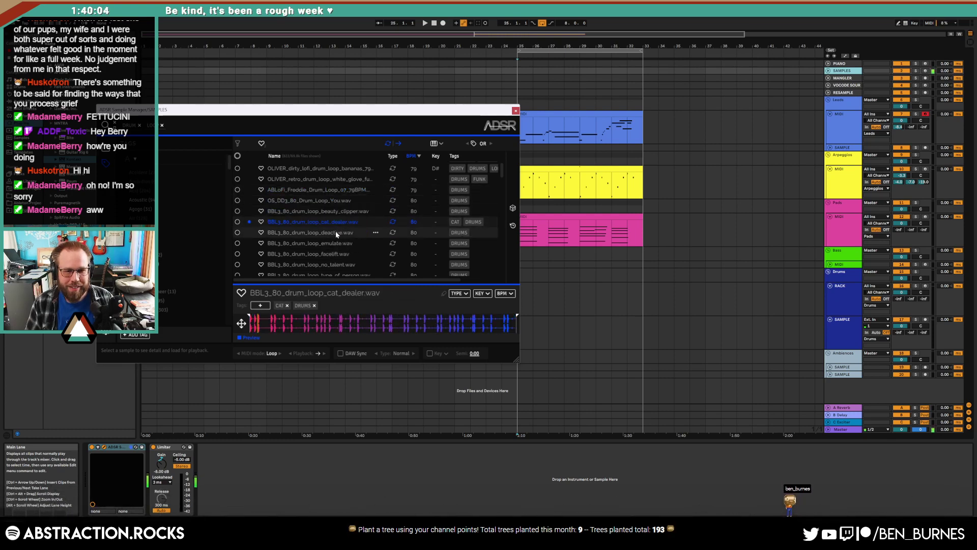
left_click(336, 233)
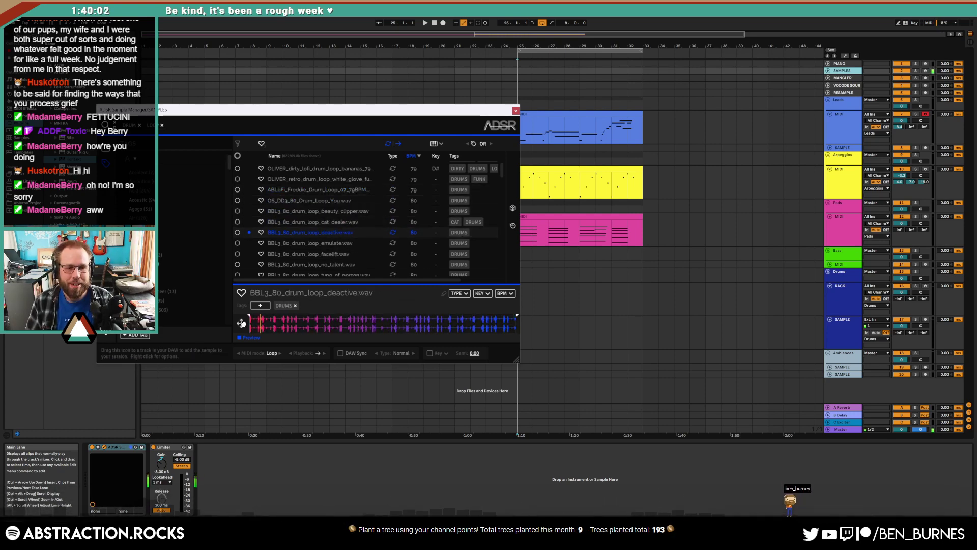
left_click(242, 338)
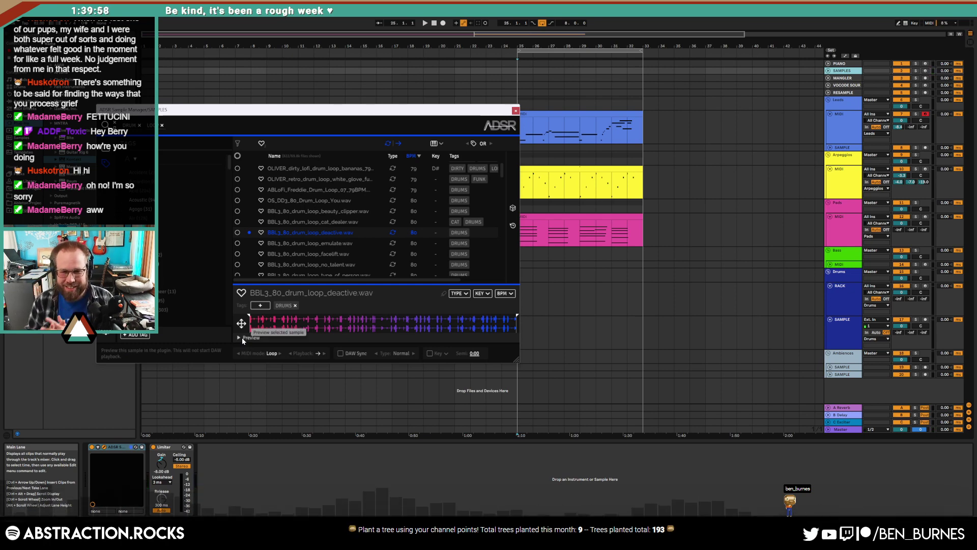
- Audition the 80 BPM loops BBL3_80_drum_loop_no_talent.wav, type_of_person and watch_your_neck
scroll(325, 220, "down", 3)
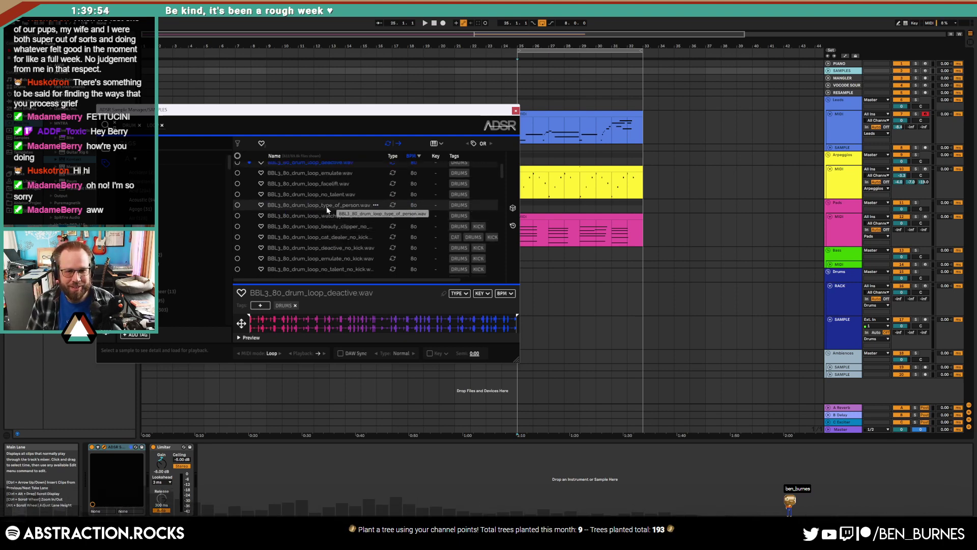
left_click(319, 198)
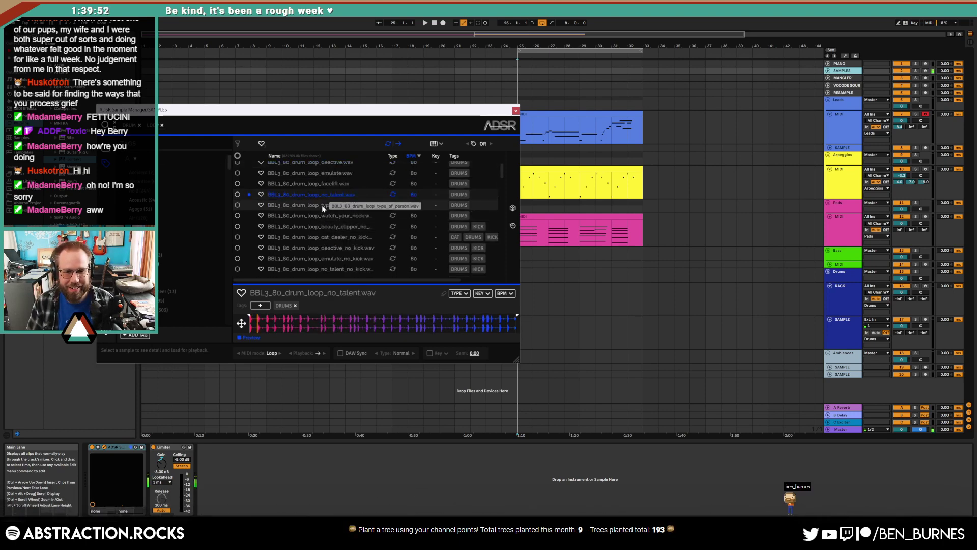
left_click(321, 205)
left_click(323, 216)
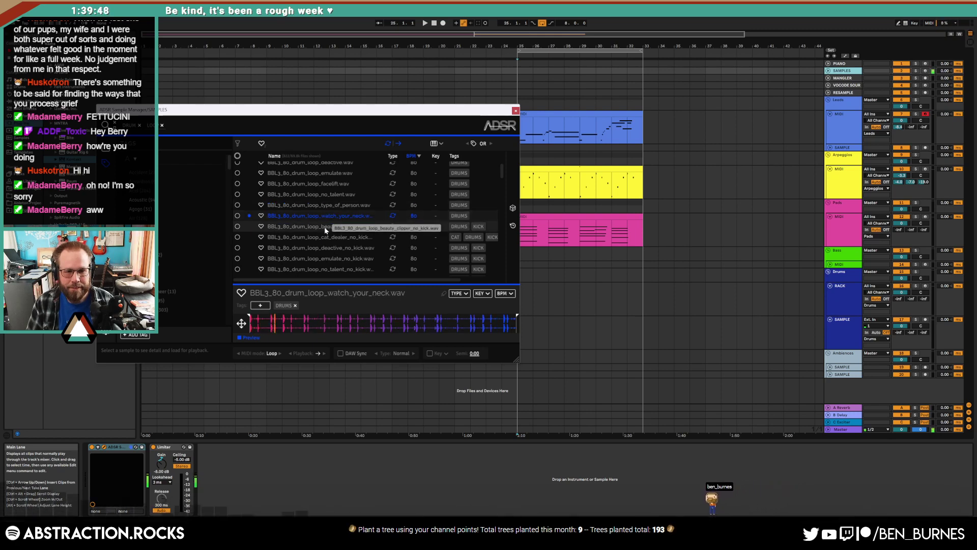
- Audition the no_kick versions of the BBL3_80 drum loops, including cat_dealer, emulate, no_talent and watch_your_neck
left_click(325, 227)
left_click(325, 237)
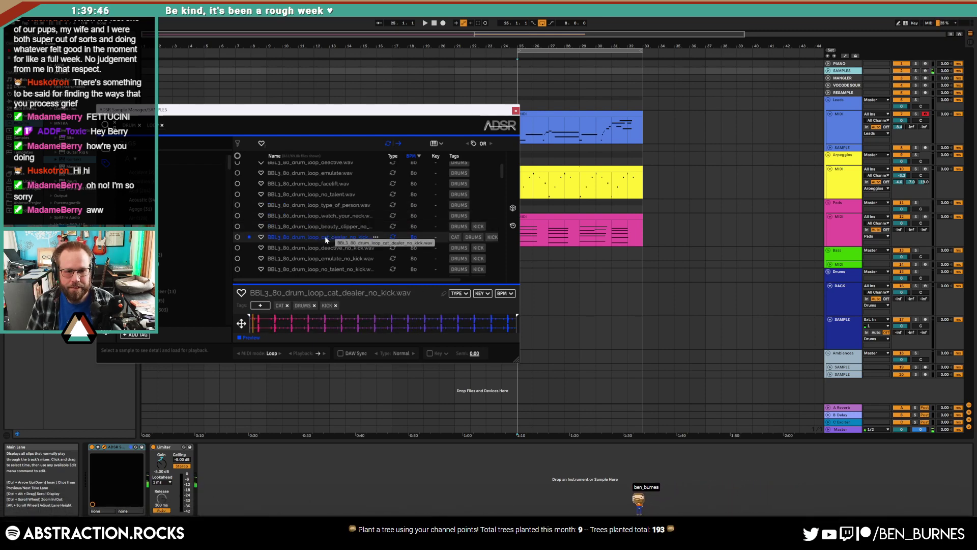
left_click(330, 249)
scroll(331, 234, "down", 3)
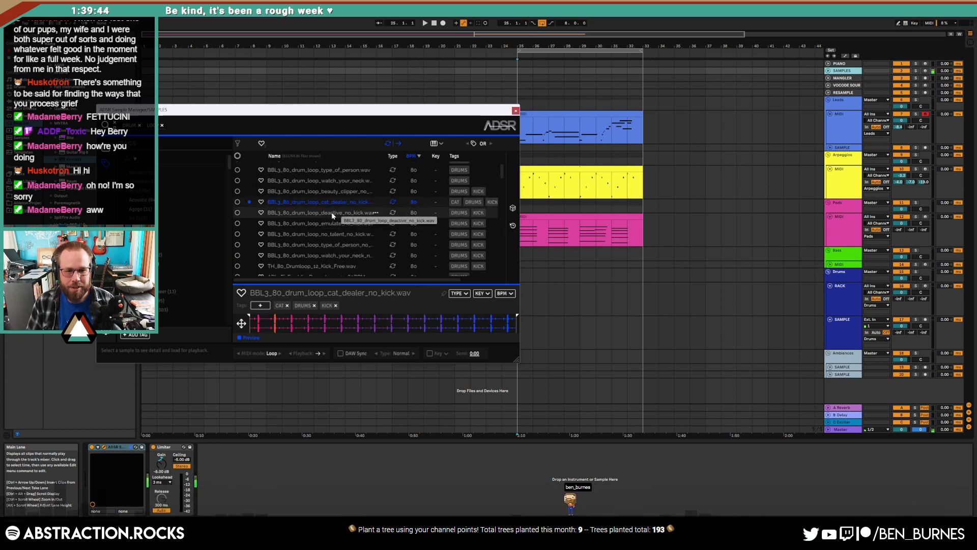
left_click(333, 224)
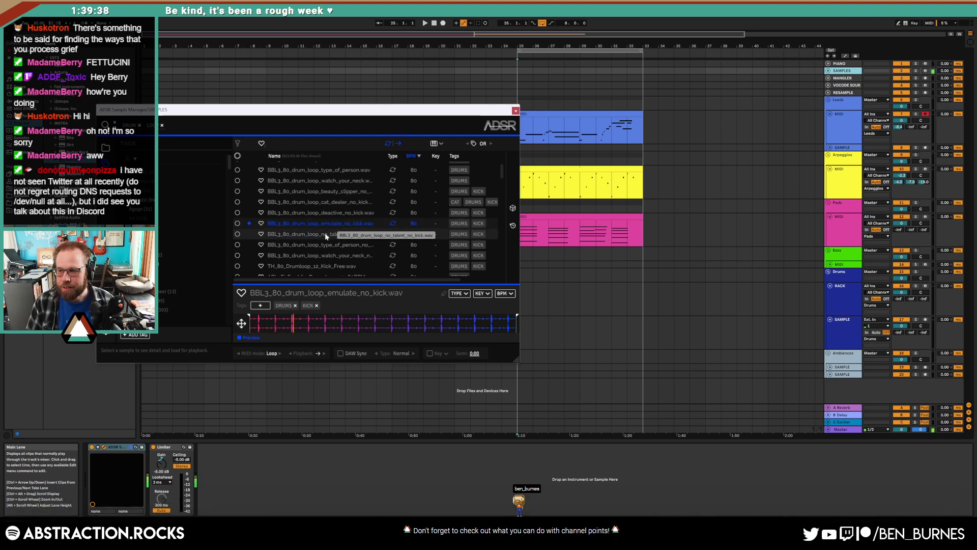
left_click(323, 234)
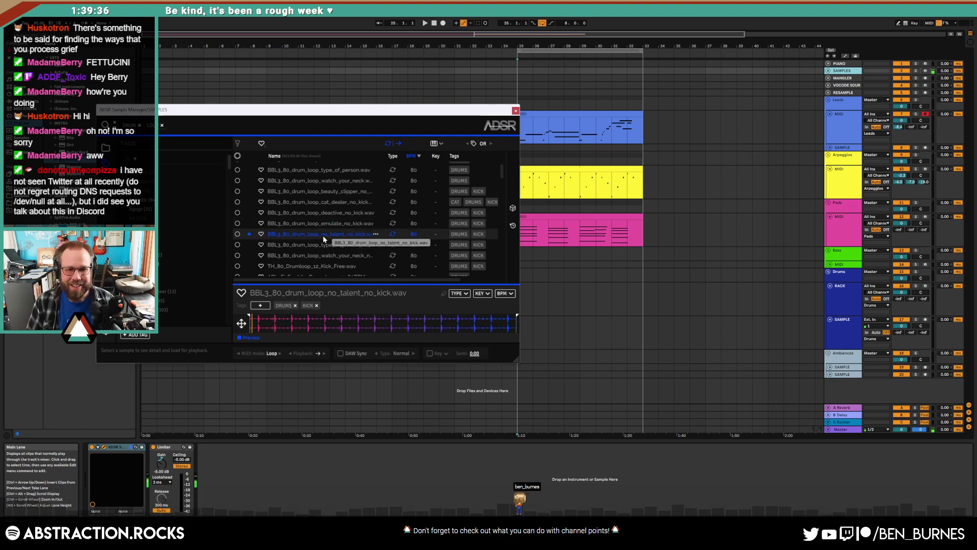
left_click(325, 243)
left_click(327, 255)
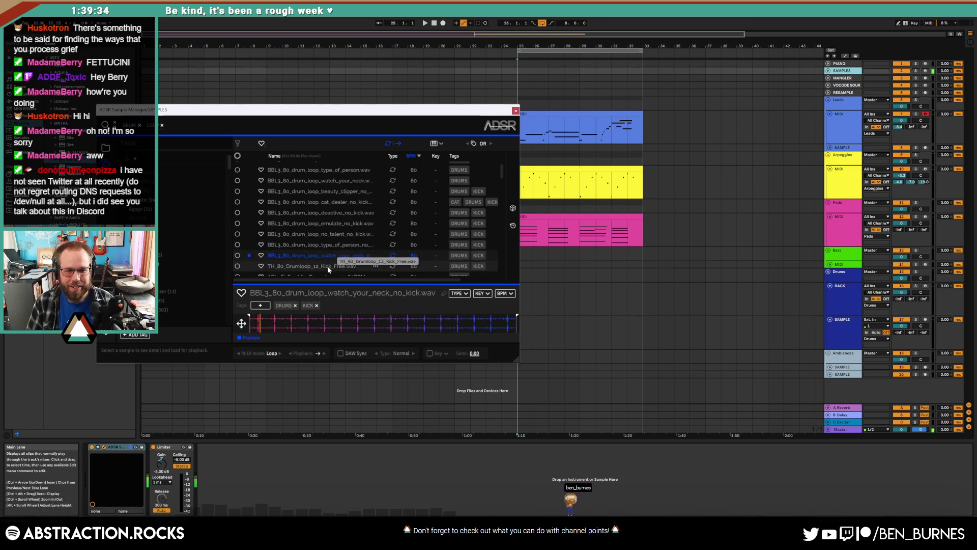
left_click(322, 245)
- Audition the 80 BPM loops from TH_80_Drumloop_12_Kick_Free.wav to xpic_drum_loop_barrier_full_80.wav
left_click(325, 264)
scroll(326, 255, "down", 1)
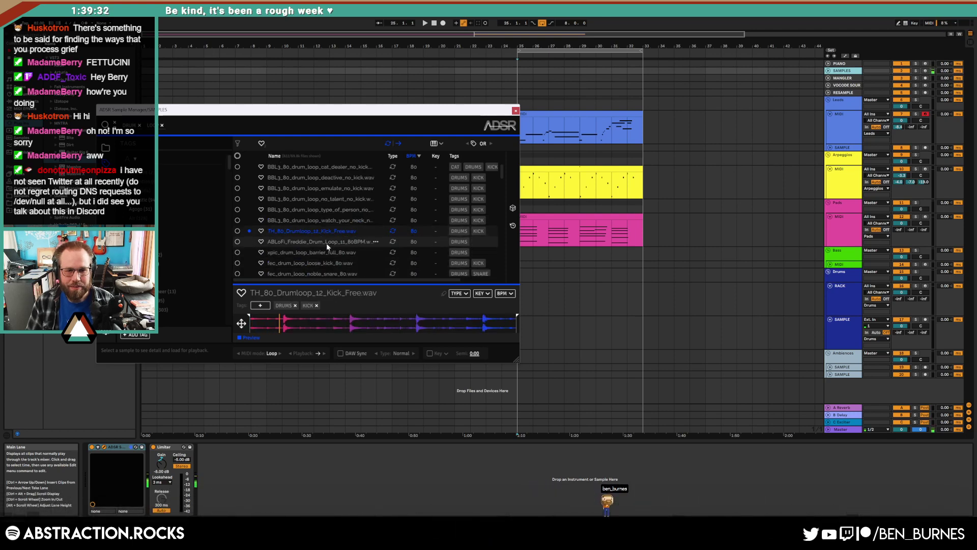
left_click(331, 243)
left_click(328, 253)
scroll(328, 254, "down", 1)
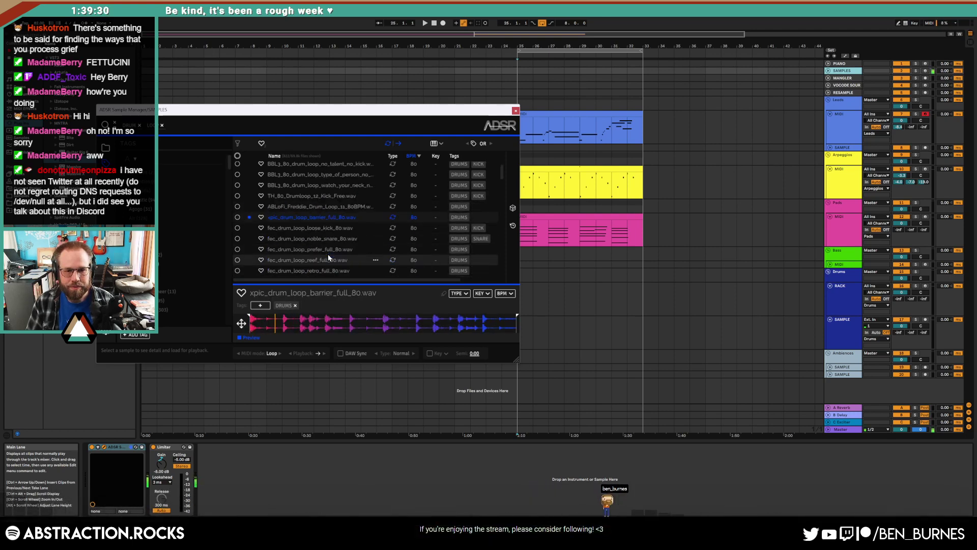
- Audition the fec 80 BPM drum loops from noble_snare to stroke_percussion, plus OS_MC_80_Drum_Loop_Dusty.wav
left_click(326, 238)
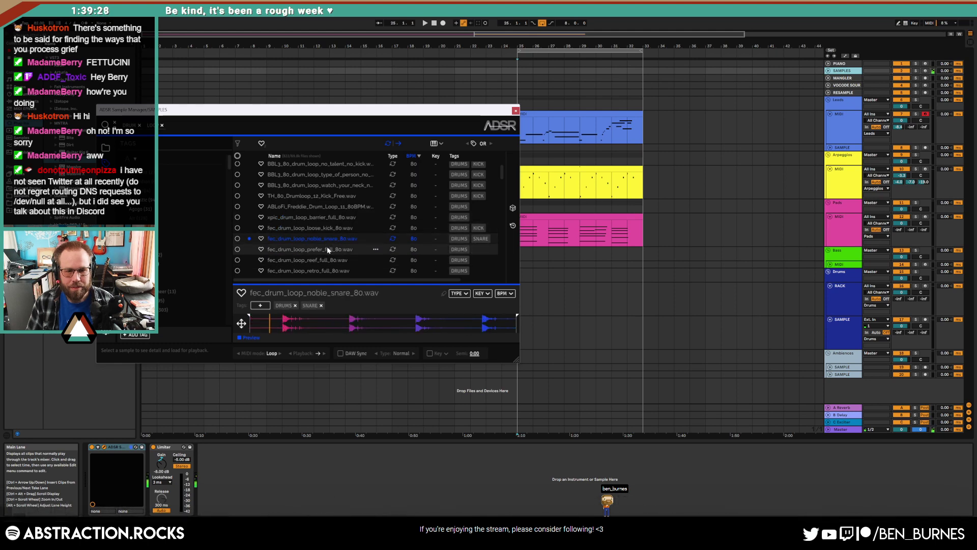
scroll(328, 256, "down", 1)
left_click(327, 225)
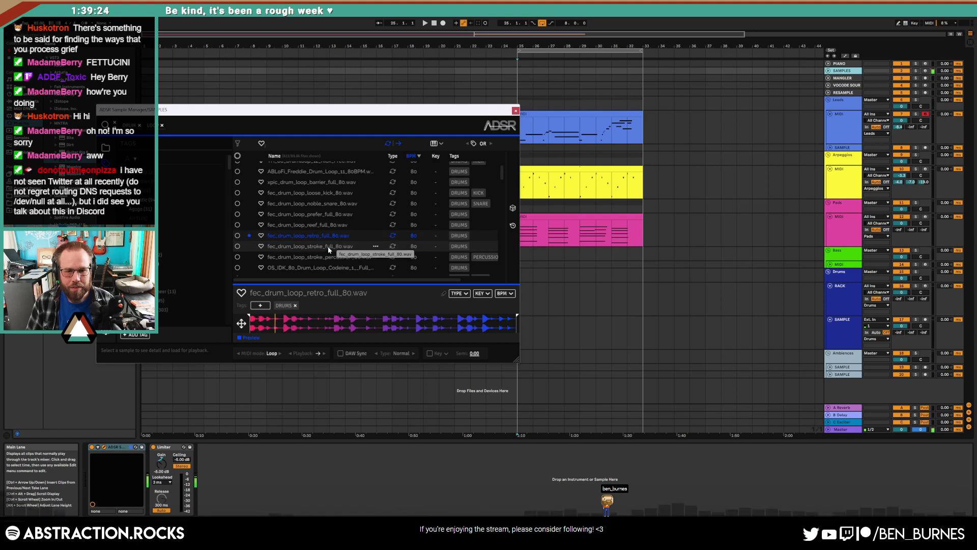
left_click(328, 245)
scroll(332, 255, "down", 1)
left_click(326, 222)
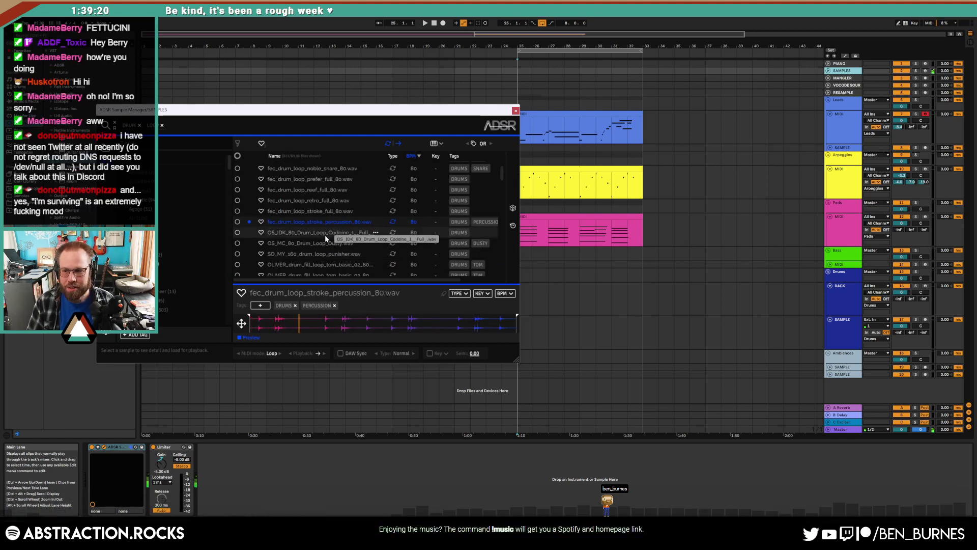
left_click(325, 243)
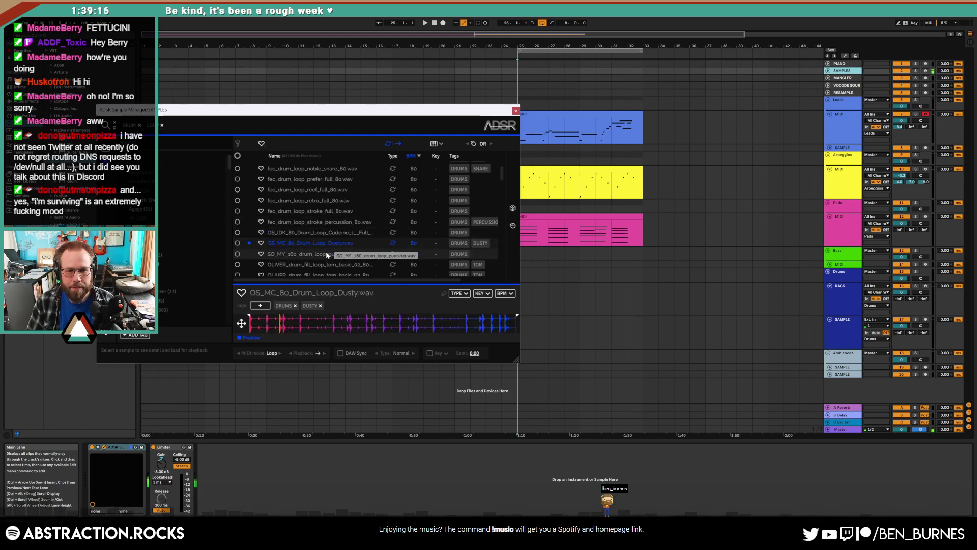
- Move the sample manager window clear of the clips and audition the OLIVER 80 BPM tom fill, clap snap and dirty lofi loops
left_click_drag(349, 110, 280, 55)
left_click(249, 200)
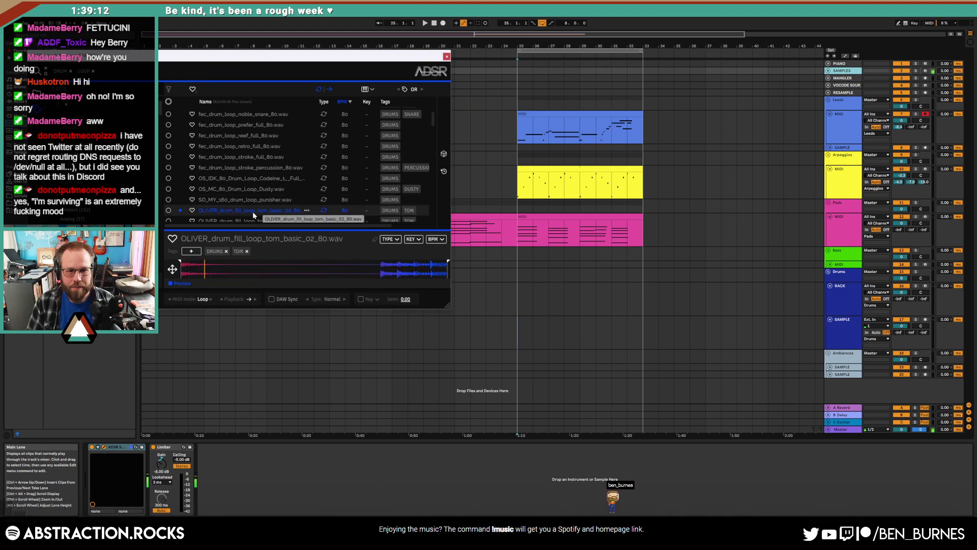
scroll(252, 212, "down", 3)
left_click(253, 150)
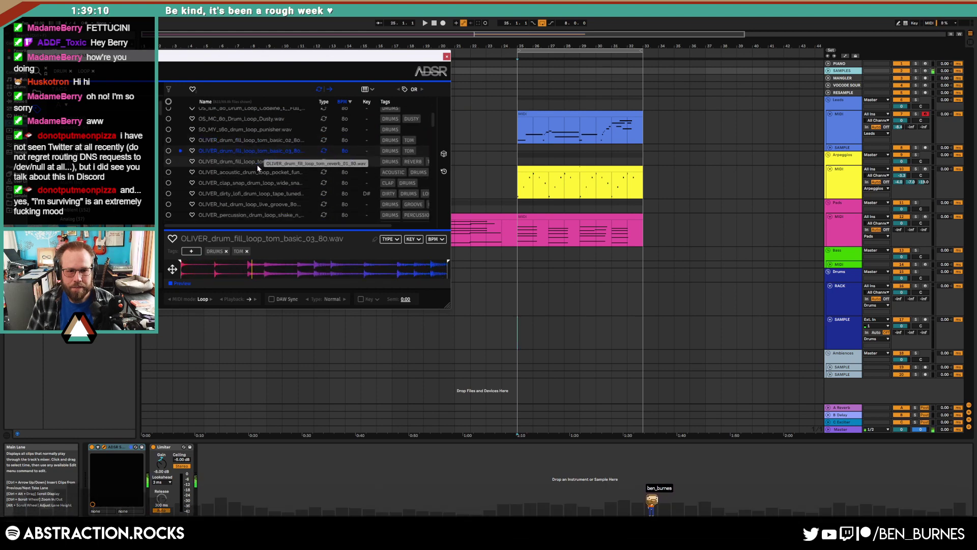
left_click(256, 171)
left_click(260, 181)
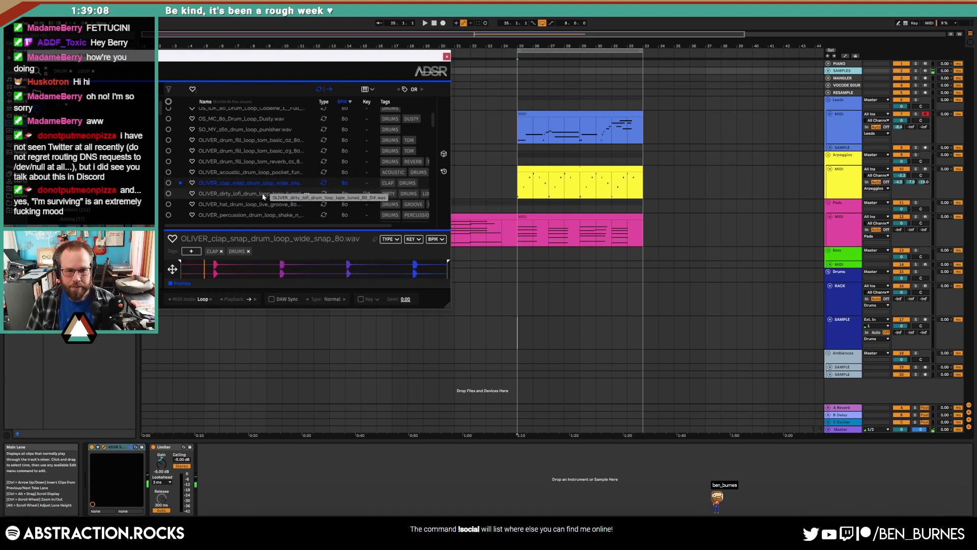
left_click(262, 193)
- Audition the OLIVER hat live groove, percussion wide scraper and retro ballad loops, plus OS_RB_80_Drum_Loop_Too_Drunk.wav
scroll(262, 193, "down", 2)
left_click(263, 169)
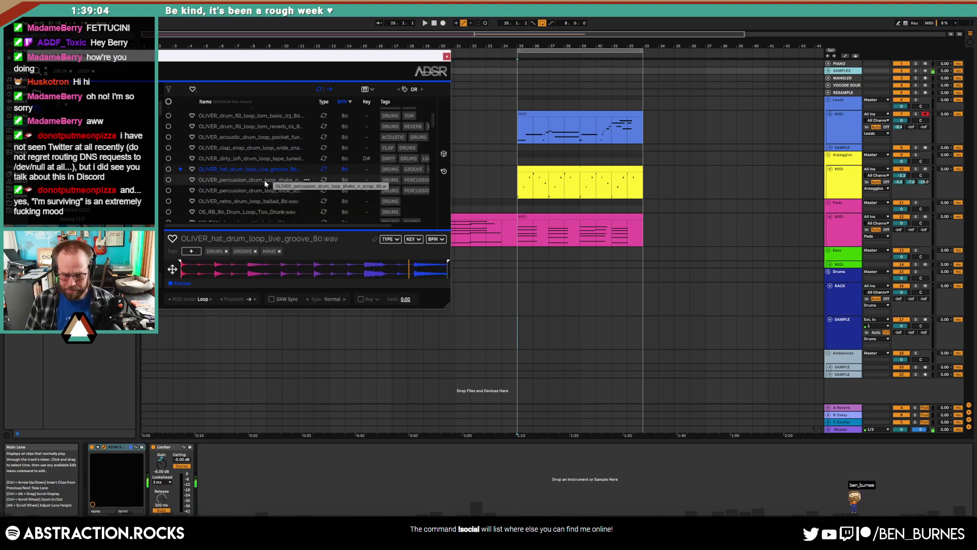
left_click(259, 190)
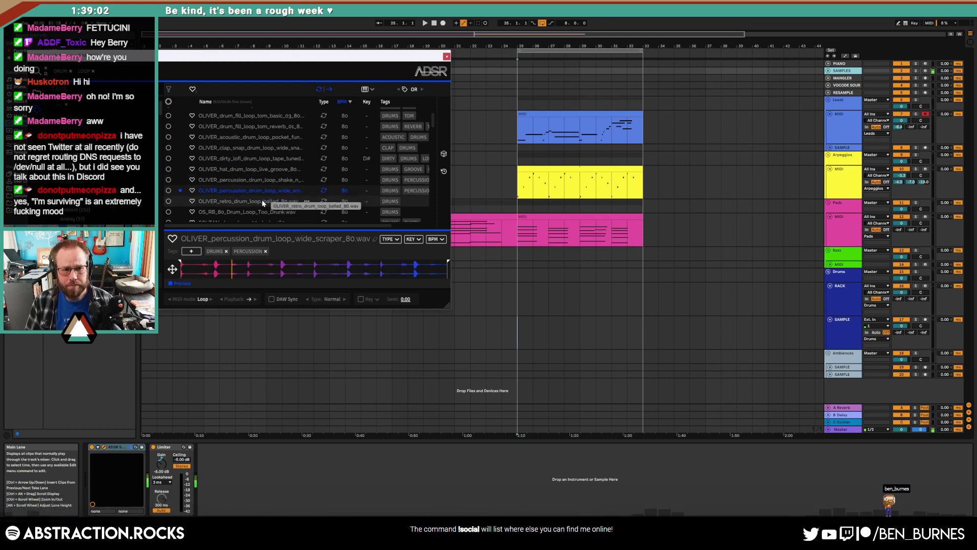
left_click(261, 200)
scroll(262, 199, "down", 2)
left_click(263, 177)
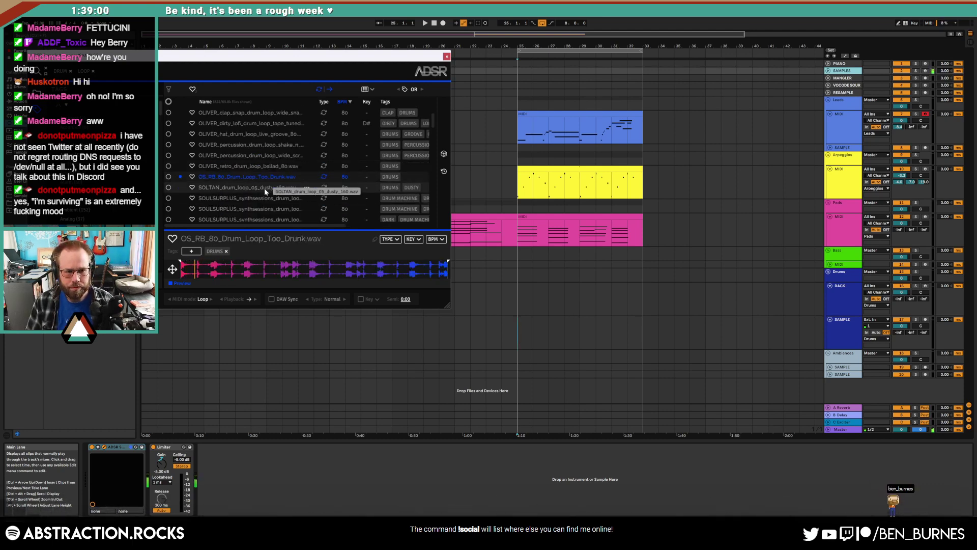
- Audition the SOULSURPLUS synthsessions Linn machine drum loops, including numbers 04, 06 and 20
left_click(266, 197)
scroll(266, 200, "down", 2)
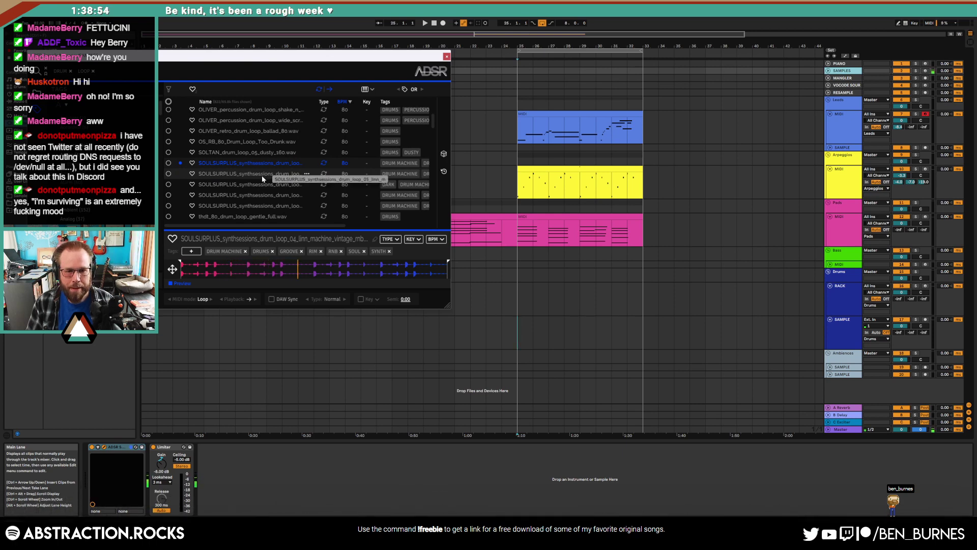
left_click(262, 175)
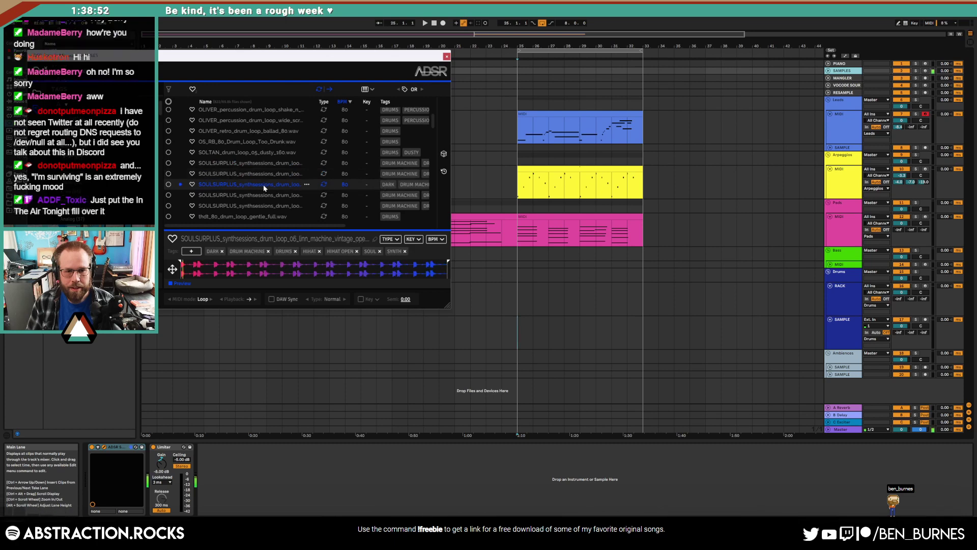
left_click(264, 184)
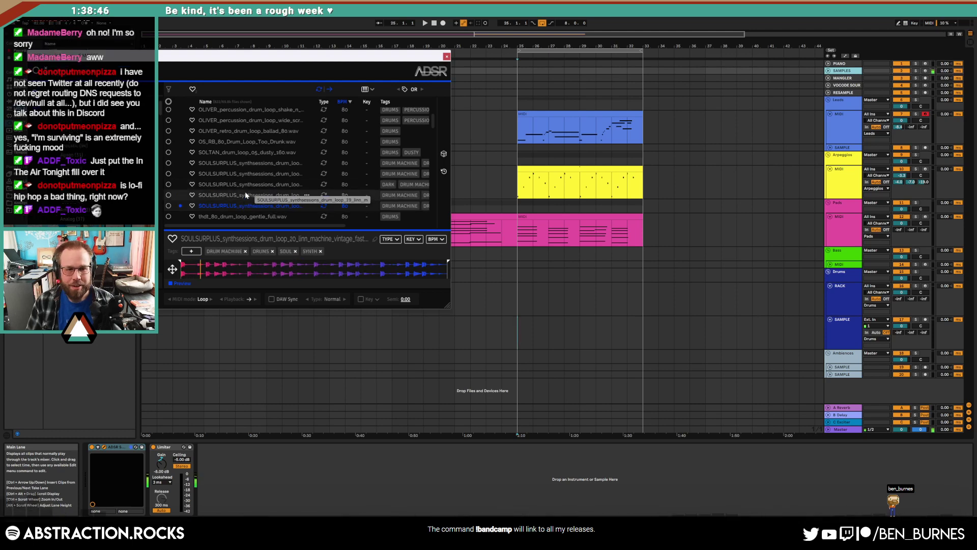
left_click(248, 206)
scroll(249, 206, "down", 3)
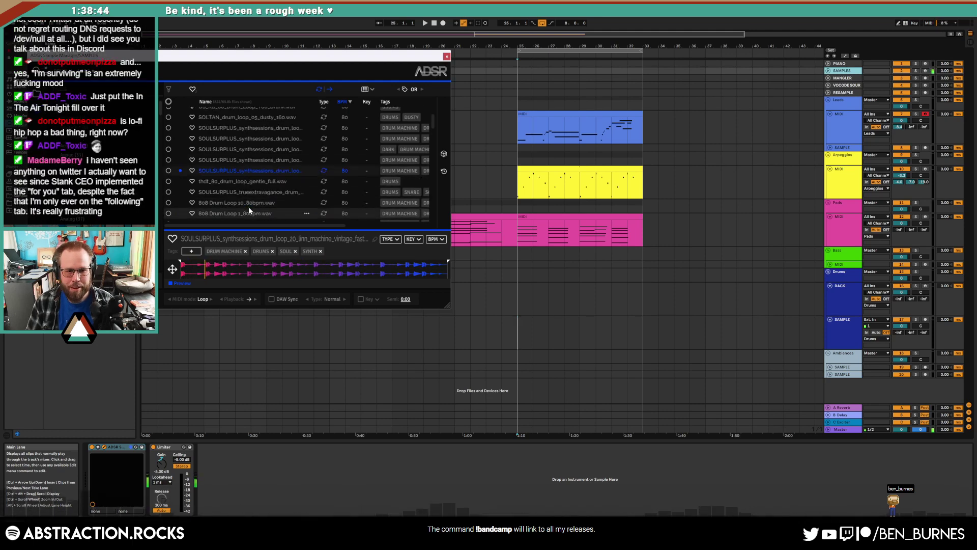
- Audition thdt_80_drum_loop_gentle_full.wav and the plain 80 BPM 808 Drum Loop samples up to number 6
left_click(255, 180)
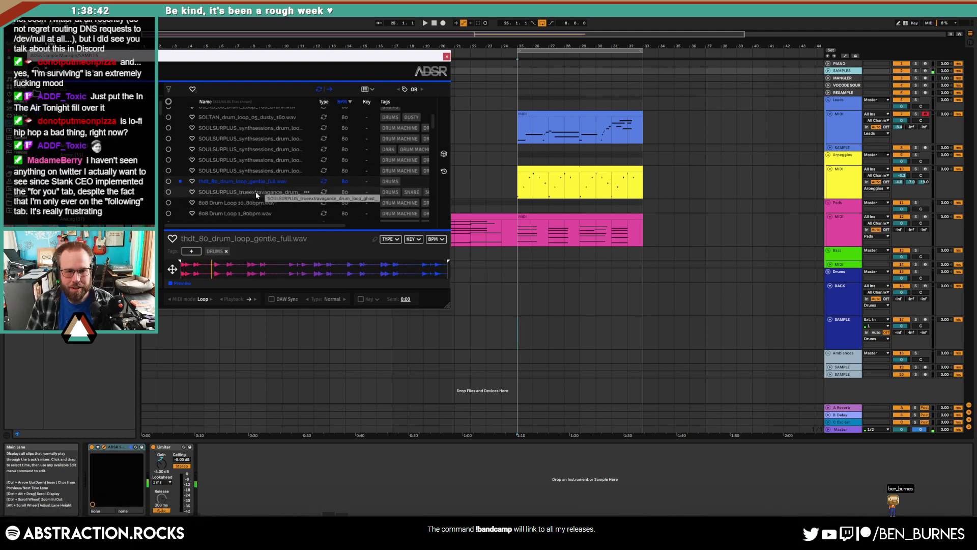
left_click(256, 202)
scroll(255, 201, "down", 3)
left_click(259, 177)
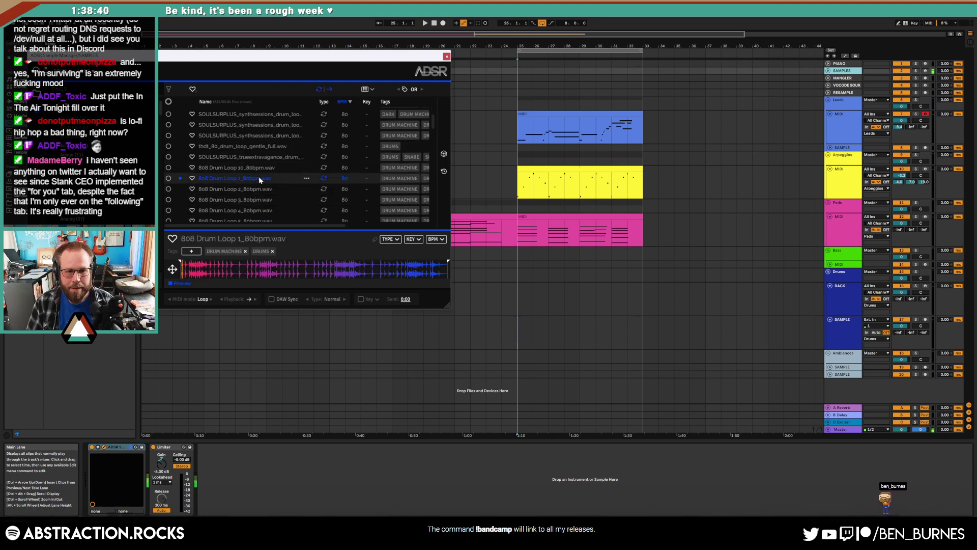
left_click(259, 190)
left_click(279, 200)
scroll(280, 202, "down", 8)
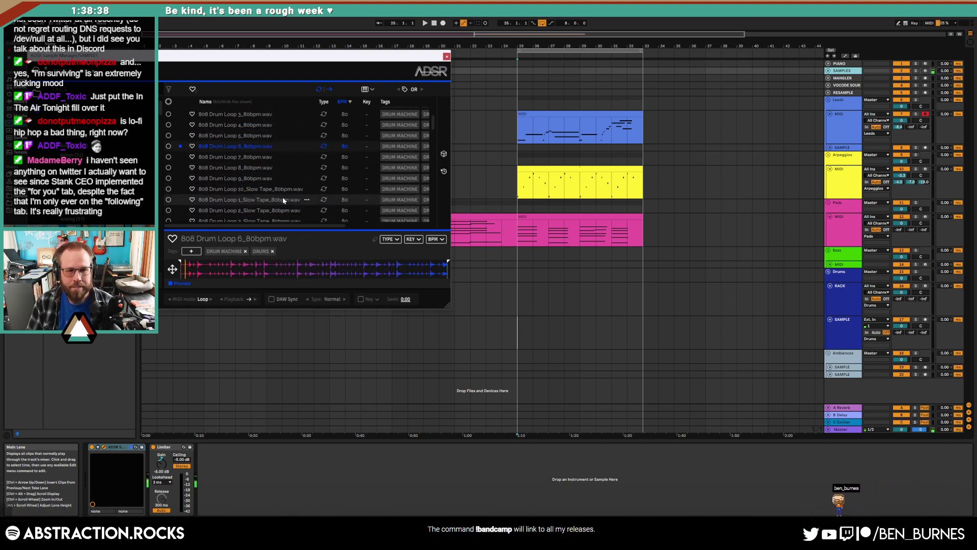
- Audition the Slow Tape and Tape versions of the 80 BPM 808 Drum Loops, including 4_Slow Tape, 1_Tape and 4_Tape
left_click(282, 200)
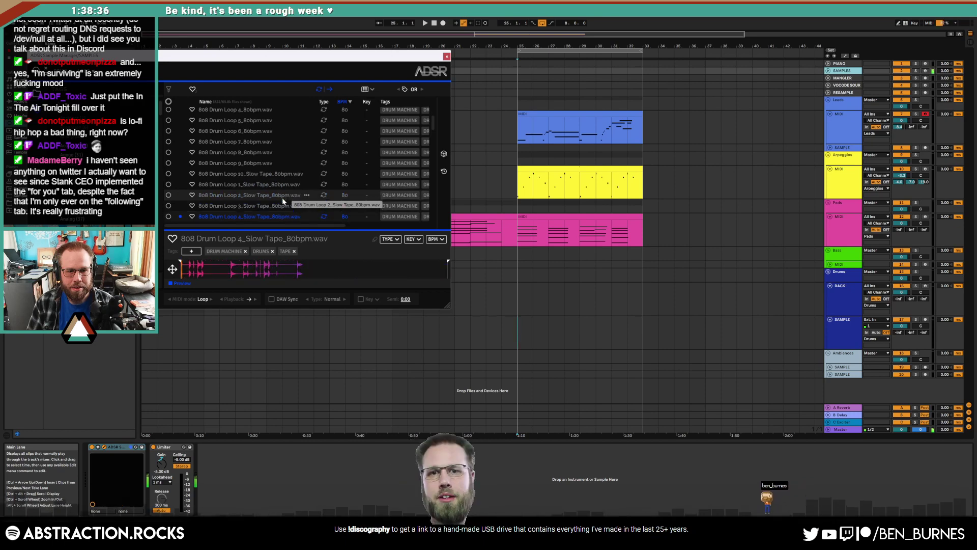
scroll(282, 197, "down", 10)
left_click(272, 155)
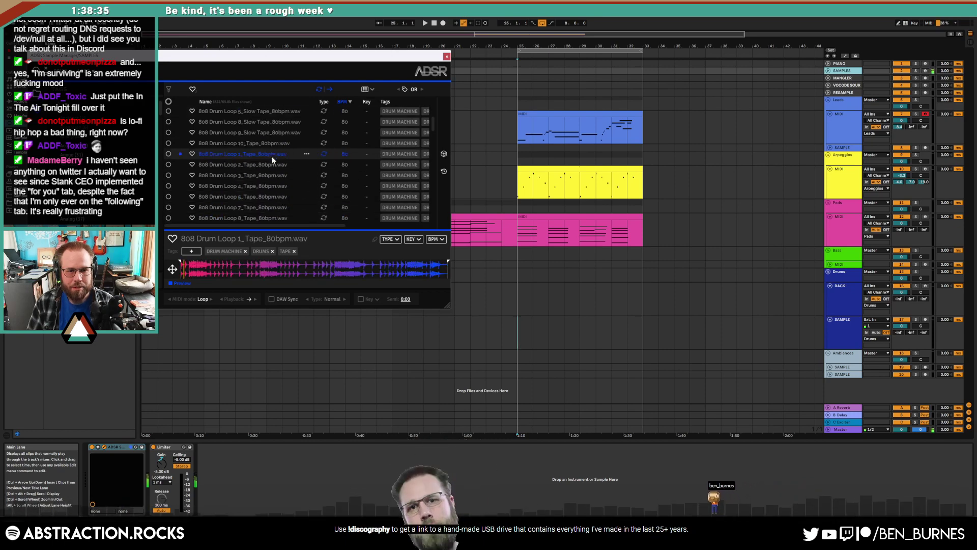
left_click(276, 186)
scroll(254, 155, "down", 1)
scroll(255, 151, "down", 1)
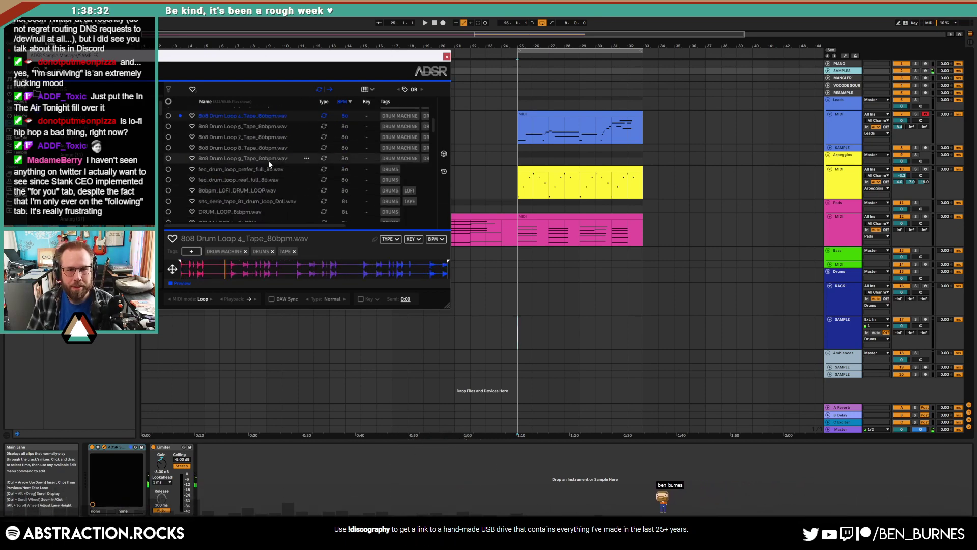
- Audition the loops from fec_drum_loop_prefer_full_80.wav through 80bpm_LOFI_DRUM_LOOP.wav to DRUM_LOOP_81bpm.wav
left_click(261, 169)
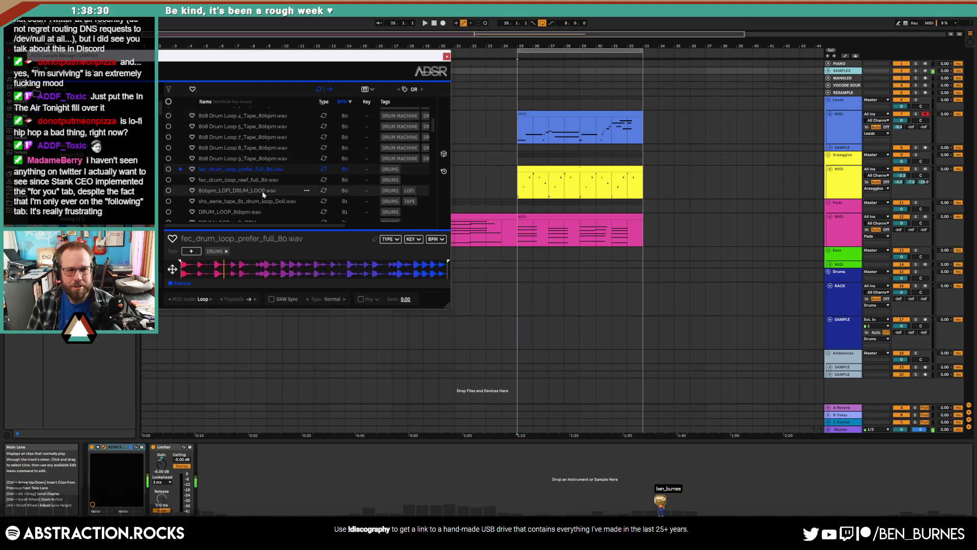
left_click(258, 181)
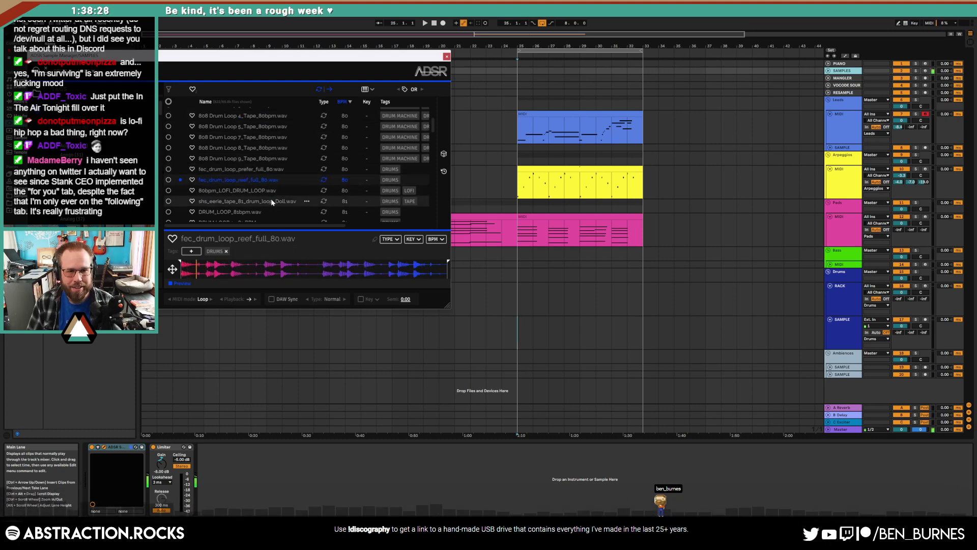
key("Down")
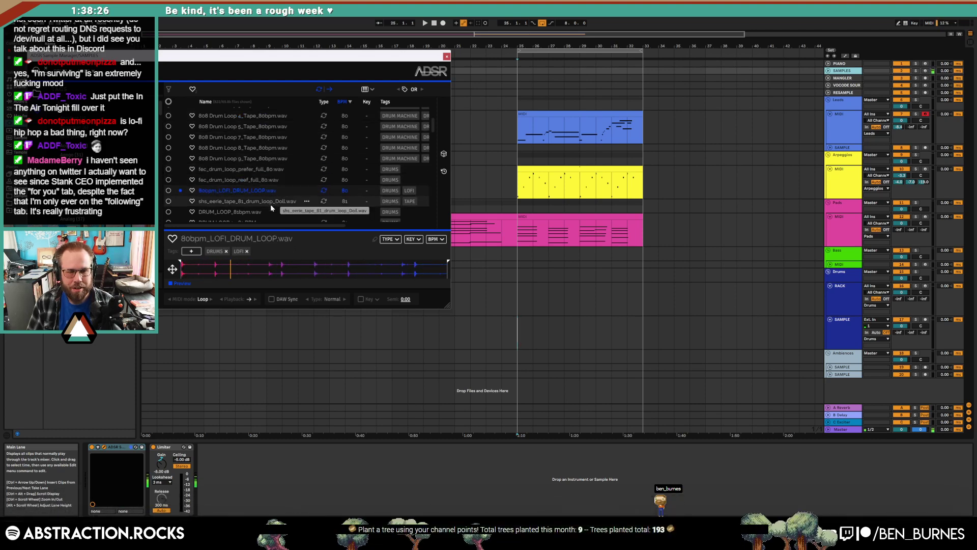
left_click(241, 208)
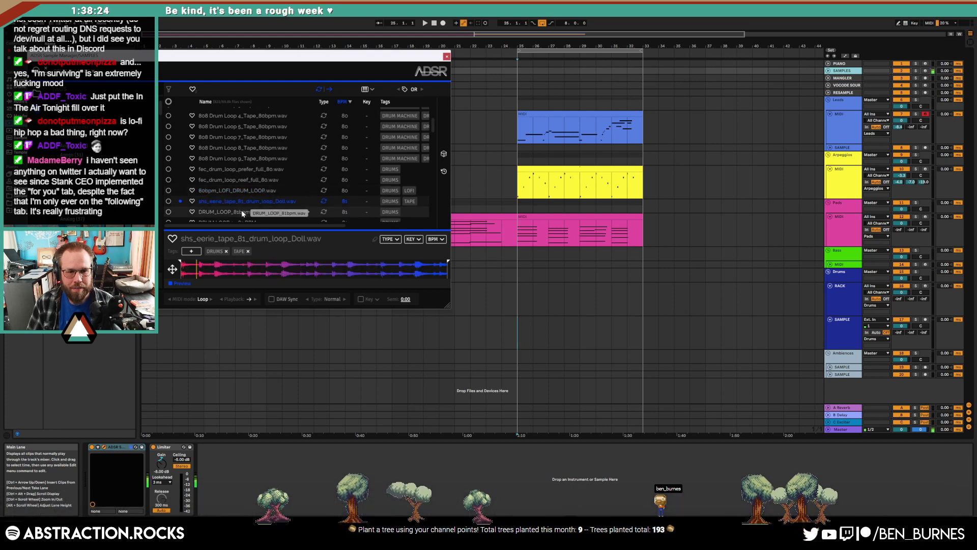
scroll(253, 210, "down", 1)
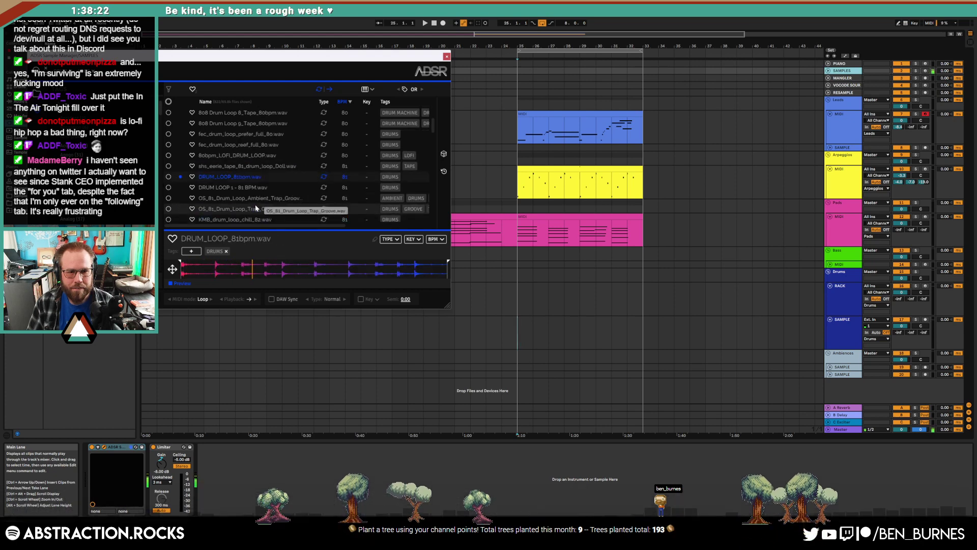
- Audition the drum loops from DRUM LOOP 1 - 81 BPM.wav through Parth_drums_loop_bullygoy_85bpm.wav
key("Down")
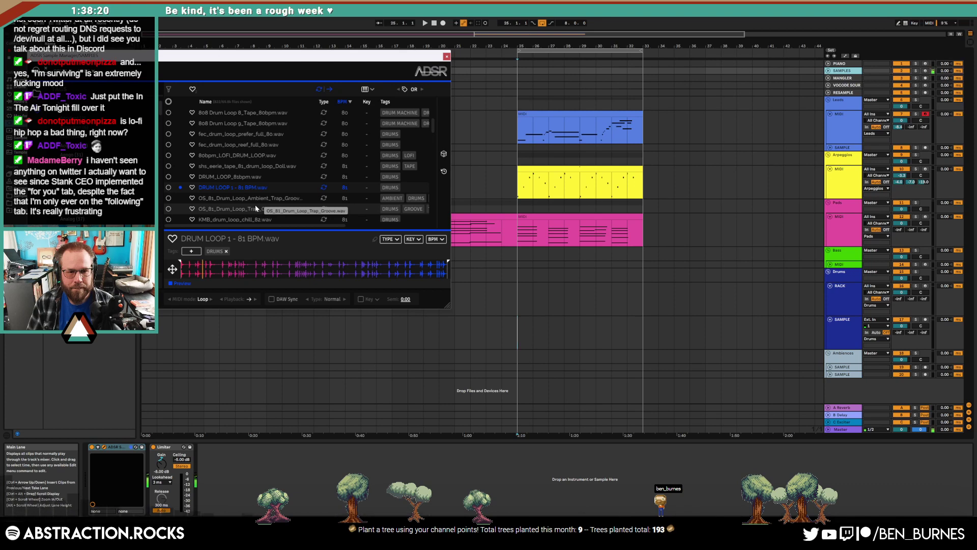
key("Down")
scroll(255, 205, "down", 1)
key("Down")
key("Down")
key("Down")
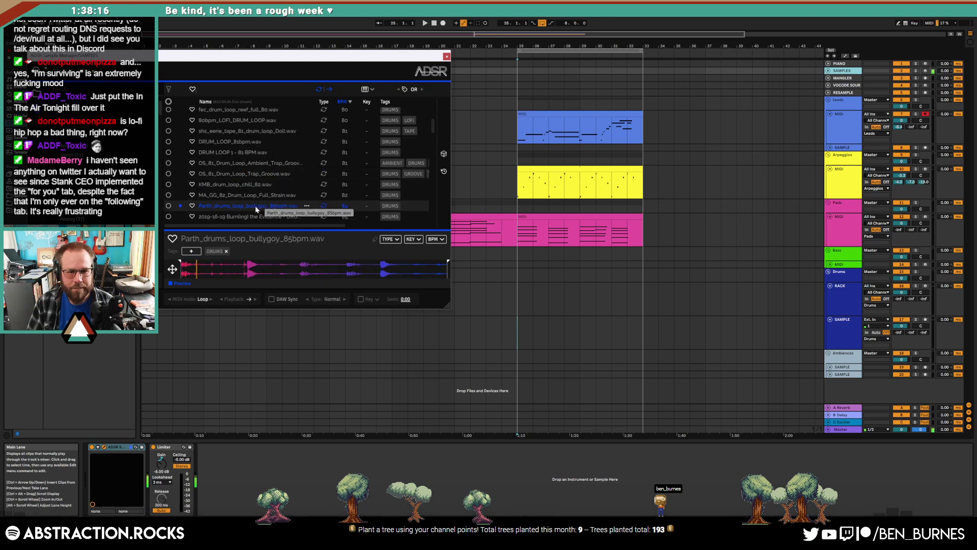
key("Down")
scroll(255, 204, "down", 1)
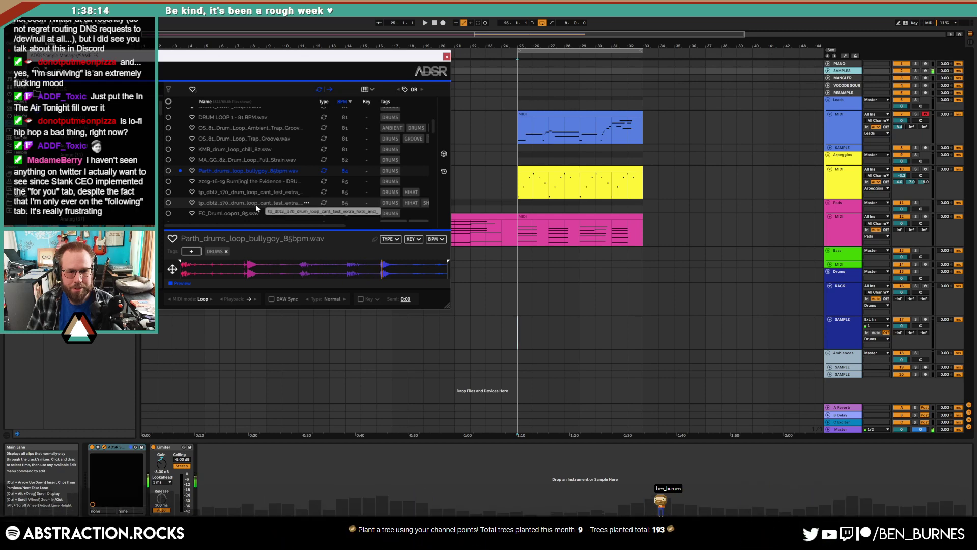
- Audition the 85 BPM loops from Burning the Evidence through FC_DrumLoop01_85.wav to tp_dbt2_170_drum_loop_energetic_drummer.wav
key("Down")
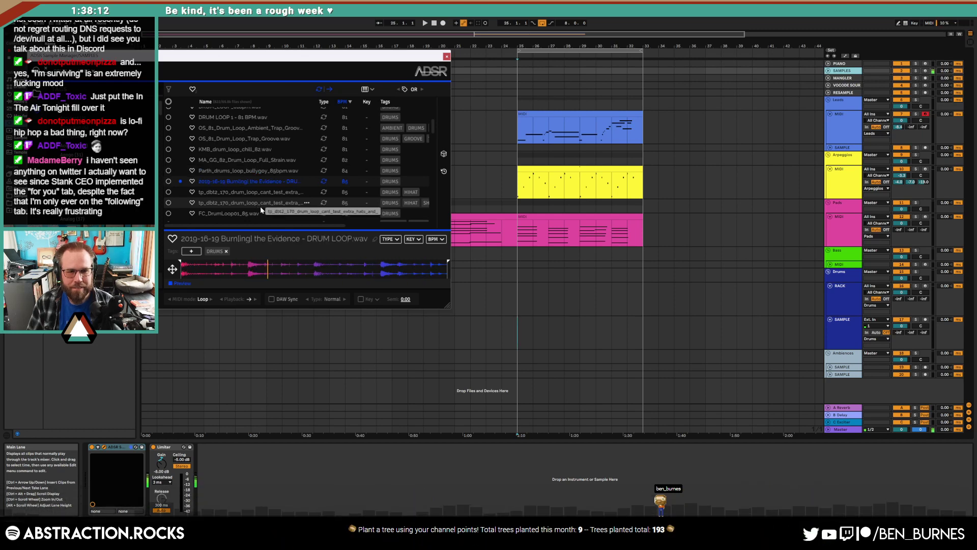
key("Down")
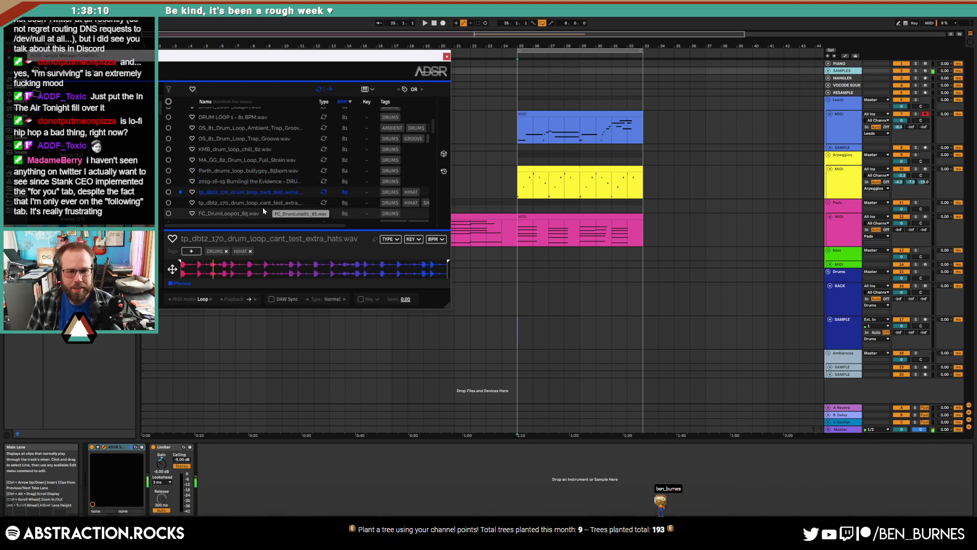
key("Down")
scroll(263, 206, "down", 2)
key("Down")
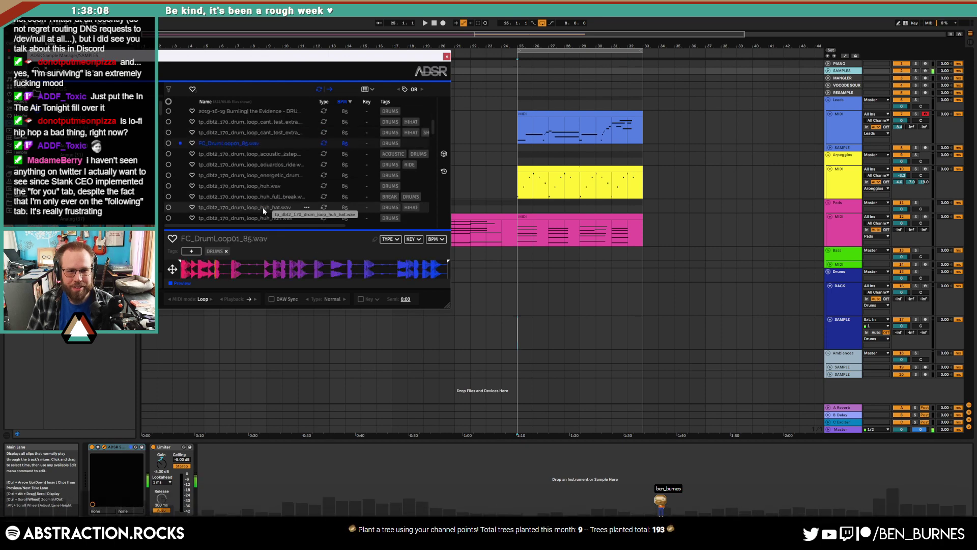
key("Down")
key("Down")
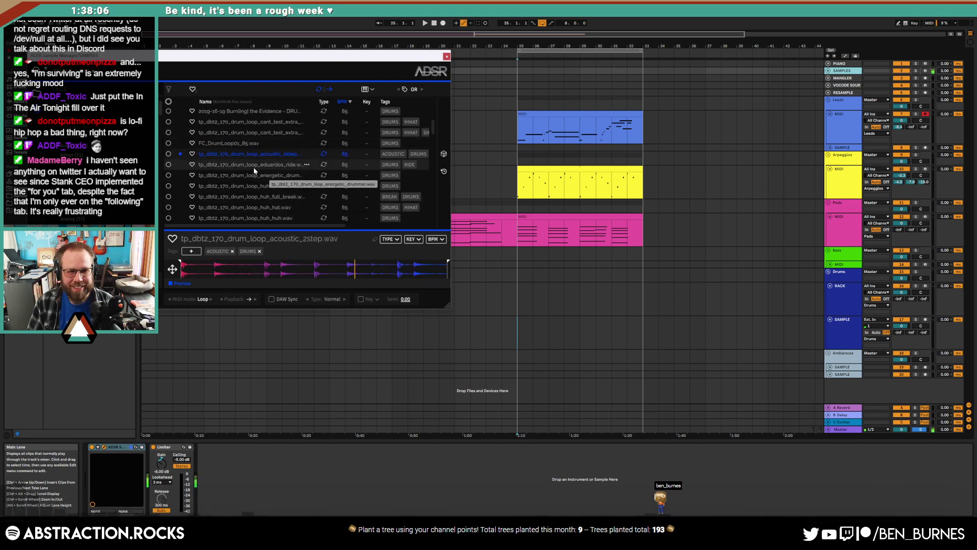
key("Down")
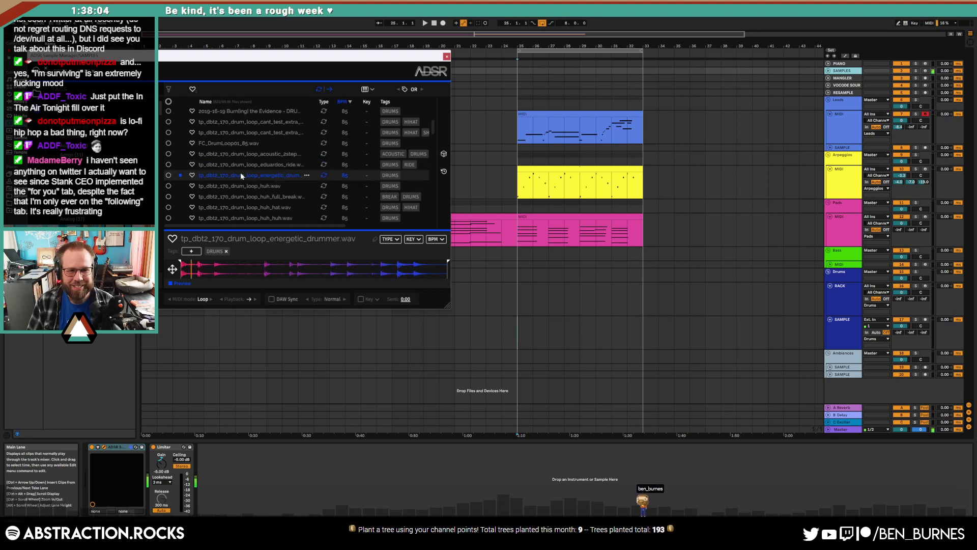
- Return to the 80 BPM samples and audition upward from SOULSURPLUS synthsessions loop 06 to OS_RB_80_Drum_Loop_Too_Drunk.wav
scroll(261, 191, "down", 8)
scroll(261, 195, "up", 2)
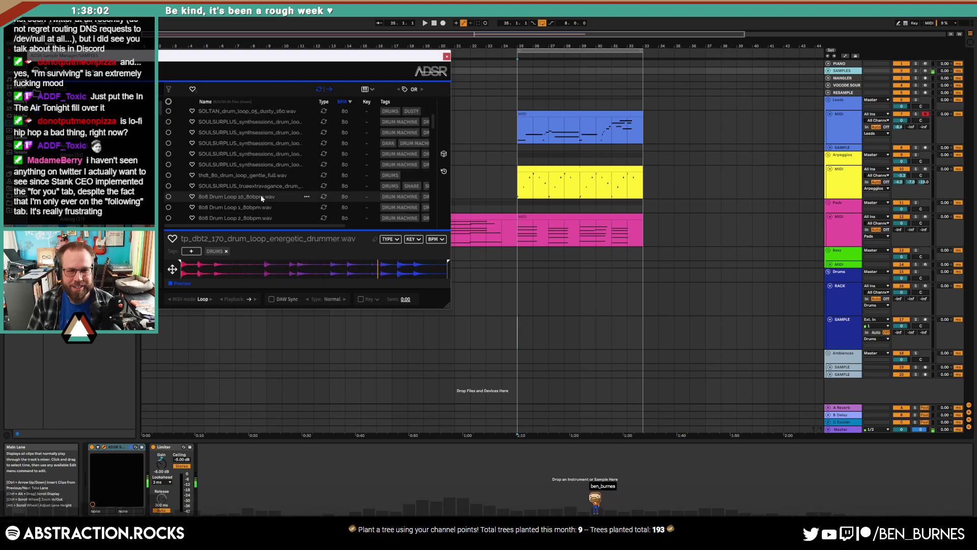
left_click(260, 146)
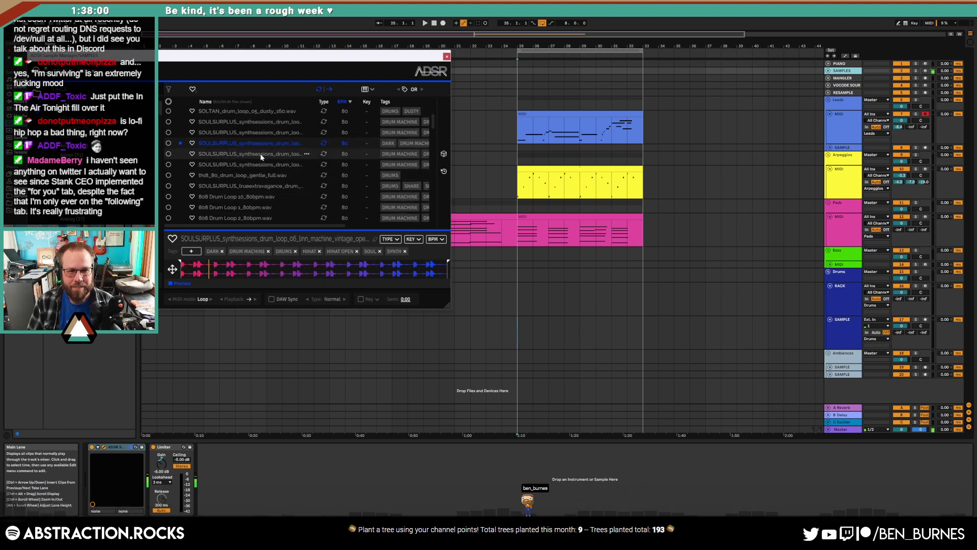
key("Up")
key("Up")
key("Up")
key("Up")
key("Up")
key("Up")
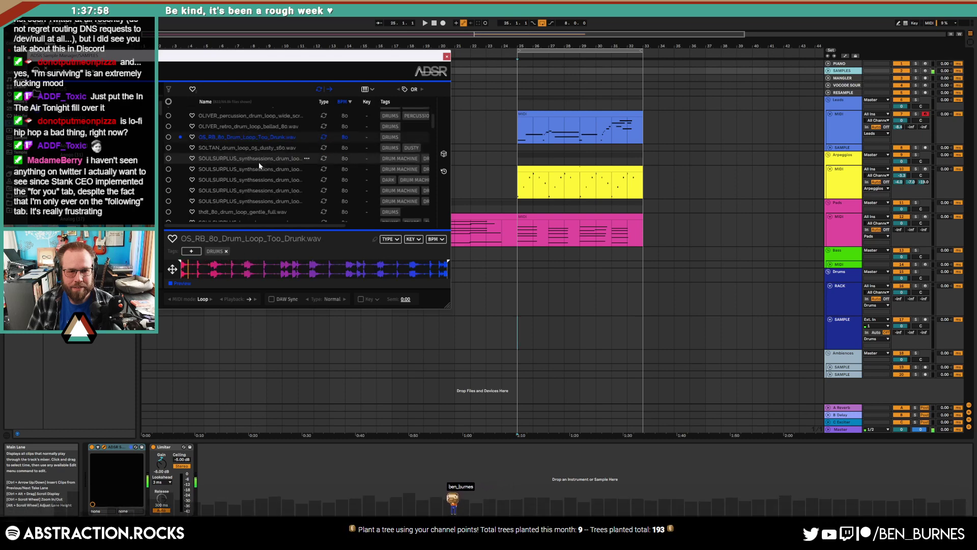
- Audition OS_MC_80_Drum_Loop_Dusty.wav and place it on the SAMPLE track of the Drums group at bar 25
scroll(259, 161, "up", 3)
left_click(252, 183)
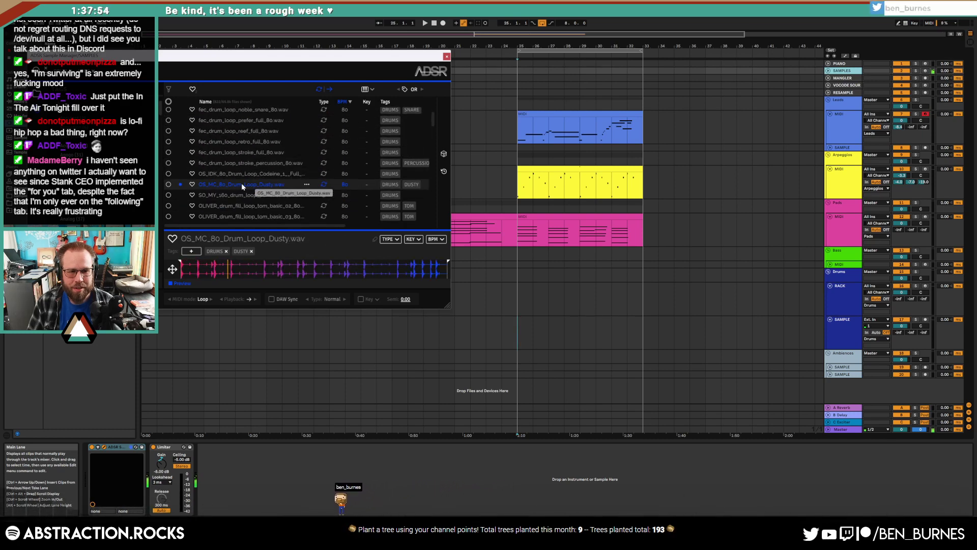
left_click_drag(267, 192, 533, 320)
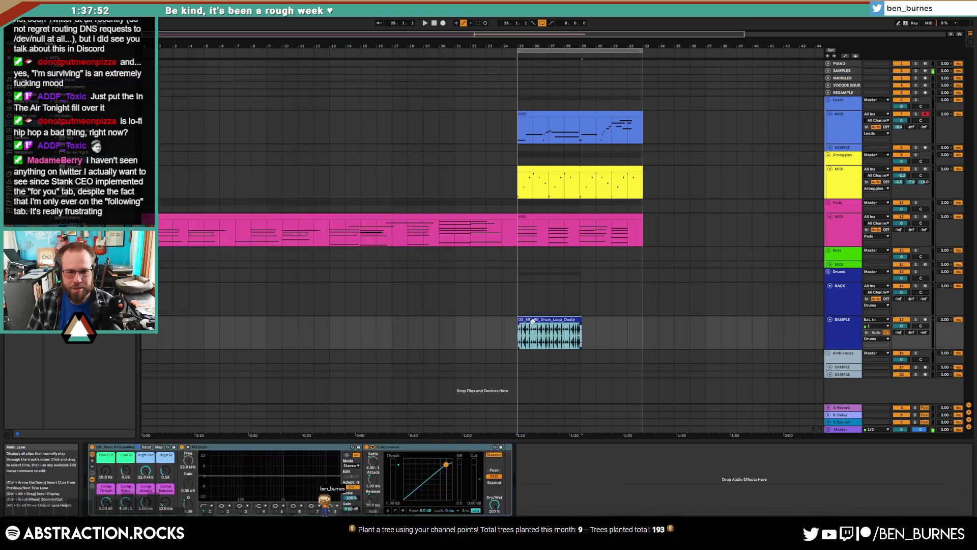
left_click(842, 71)
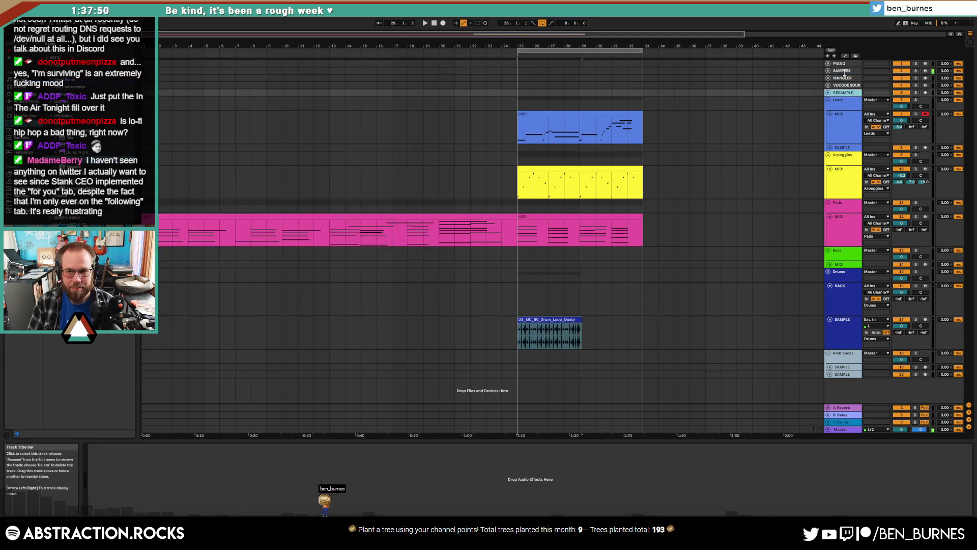
- Turn on warping for the Dusty drum clip with a segment BPM of 80, and trim its end to bar 29
double_click(560, 320)
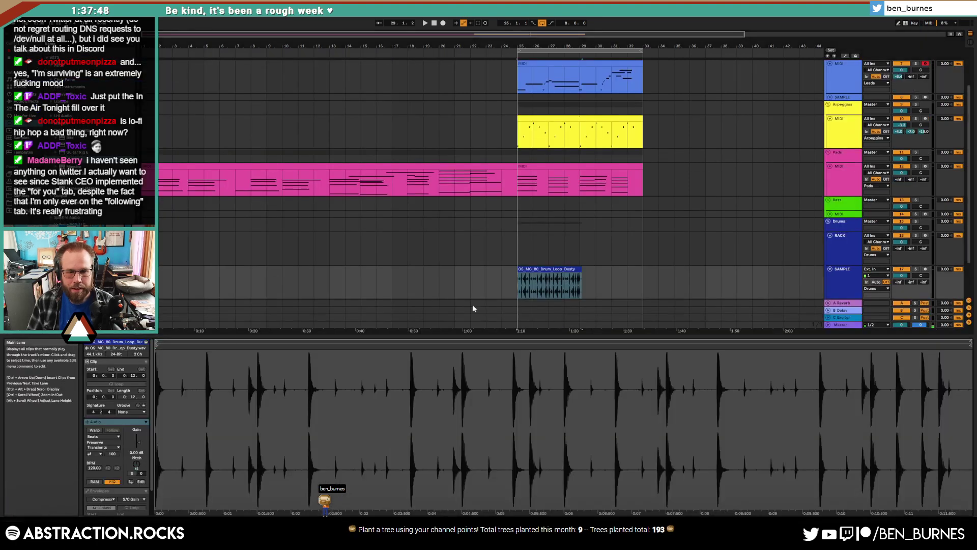
left_click(94, 431)
type("80")
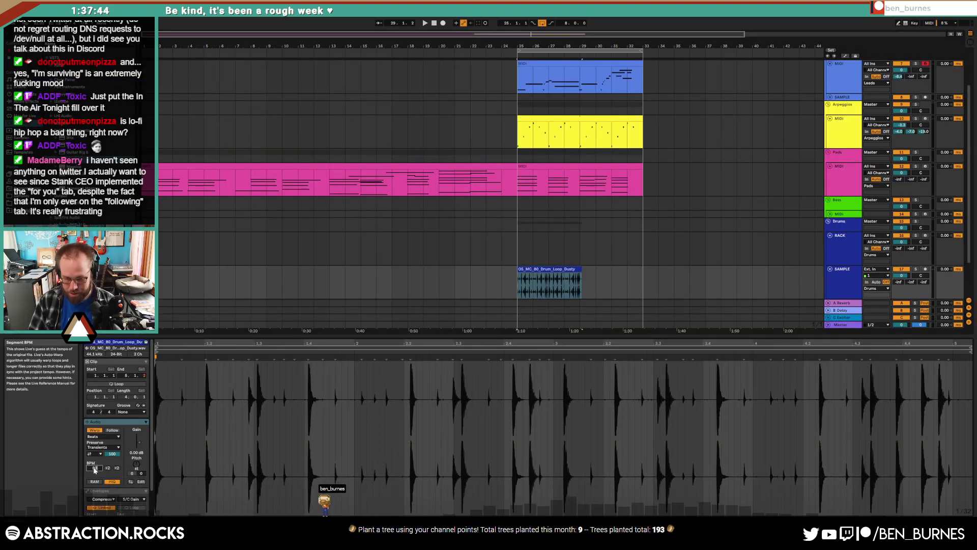
key("Return")
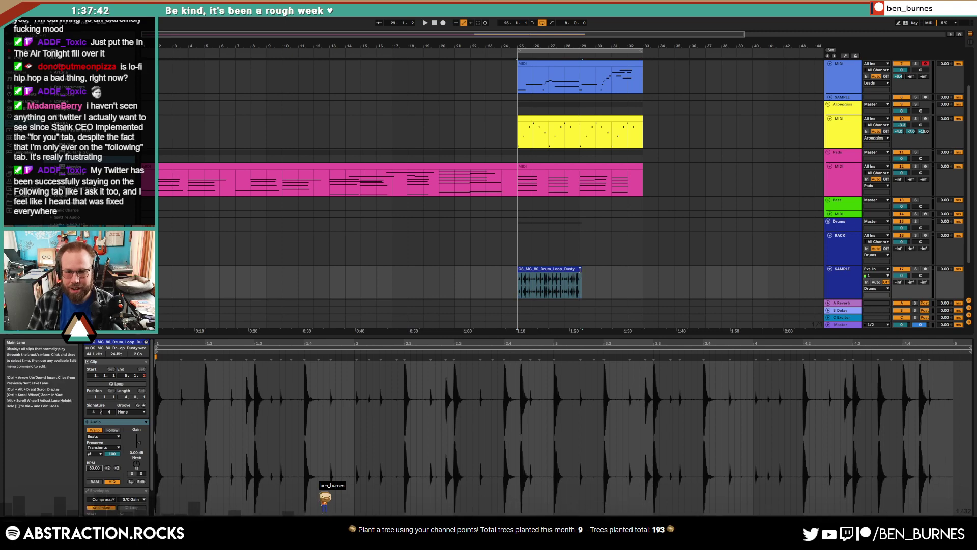
left_click_drag(582, 269, 580, 269)
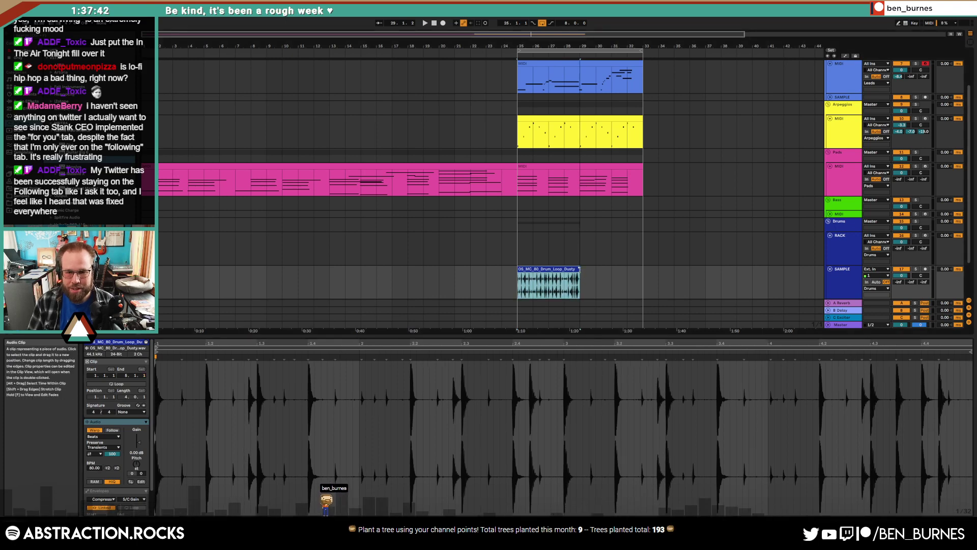
- Lower the volume of the drum SAMPLE track and play the arrangement from bar 23
left_click(838, 286)
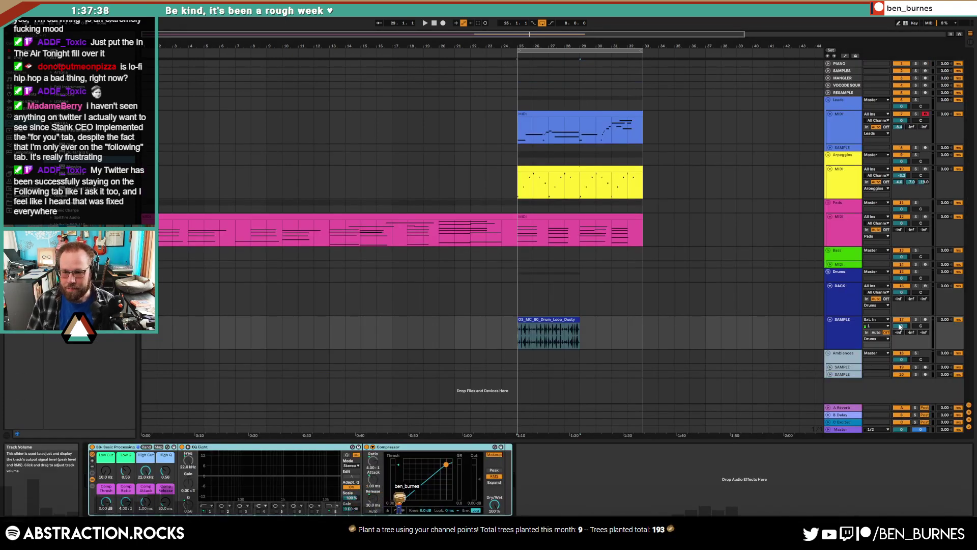
left_click_drag(901, 326, 901, 340)
left_click(486, 335)
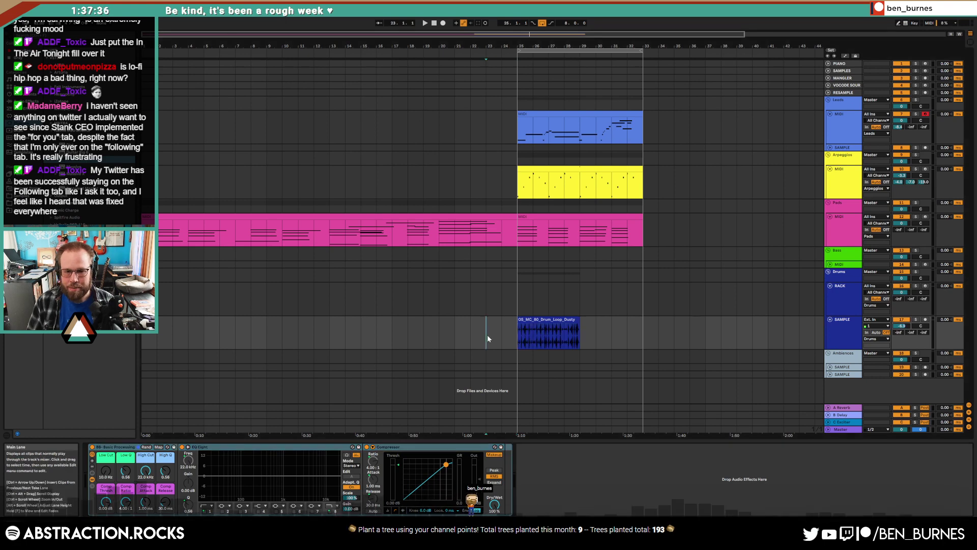
key("space")
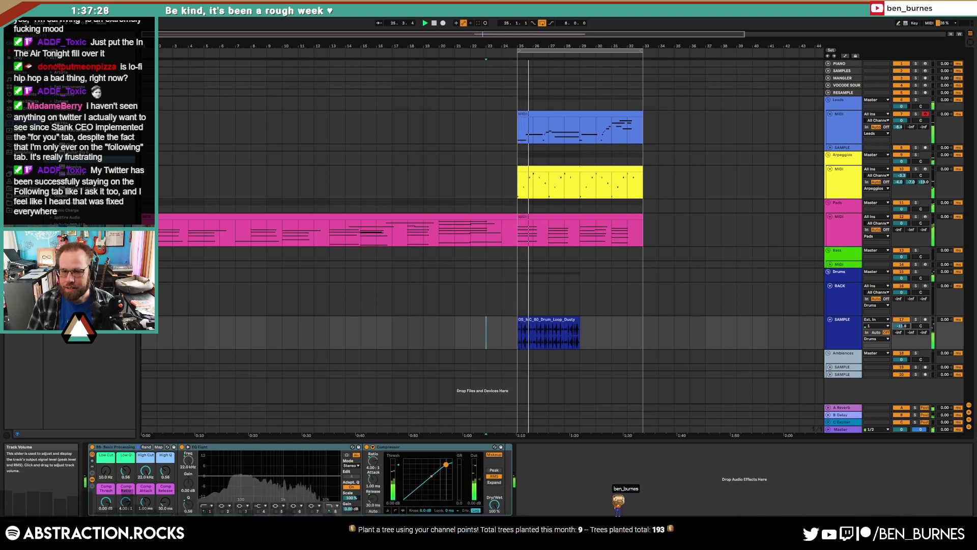
- Duplicate the Dusty drum clip to fill bars 29 to 33, and raise its processing rack's Low Cut and Low Q macros
left_click(554, 319)
key("ctrl+d")
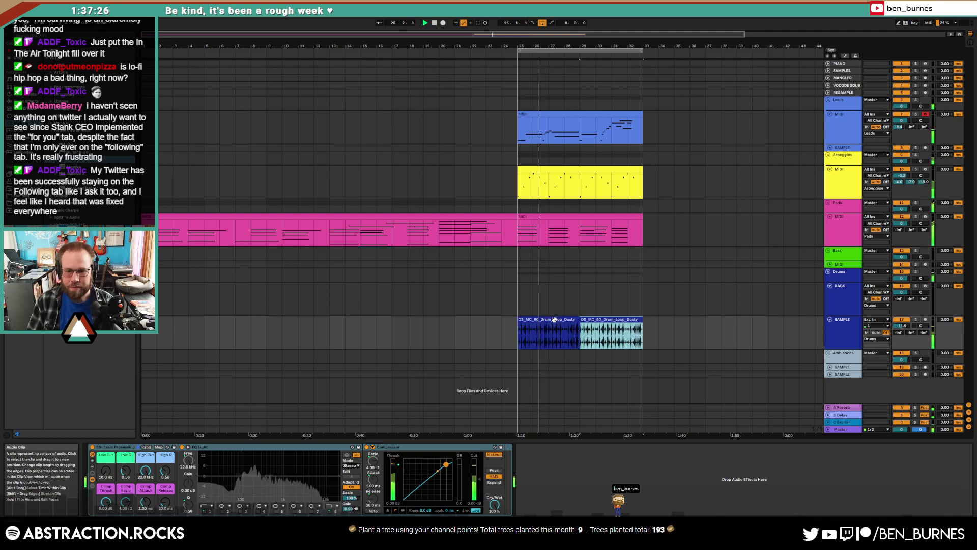
left_click(107, 473)
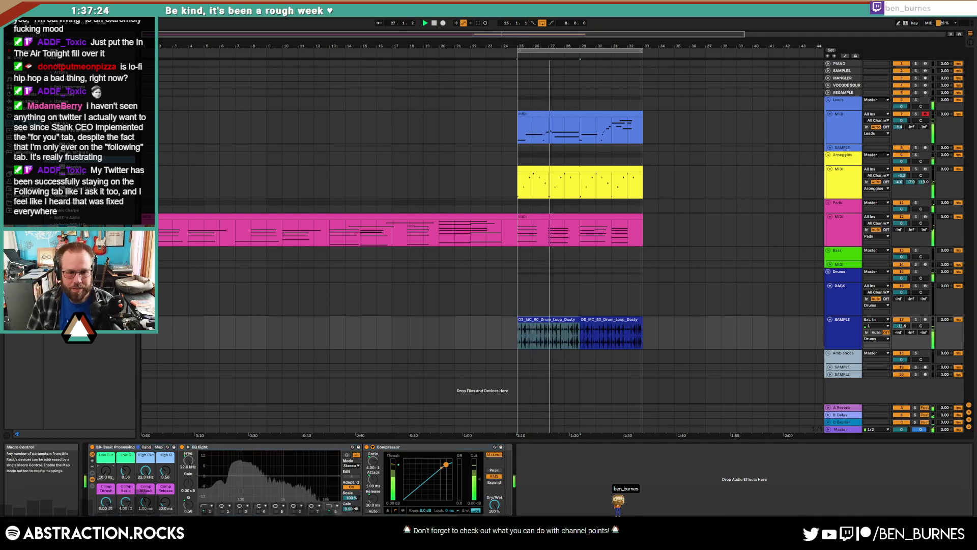
left_click_drag(126, 472, 126, 466)
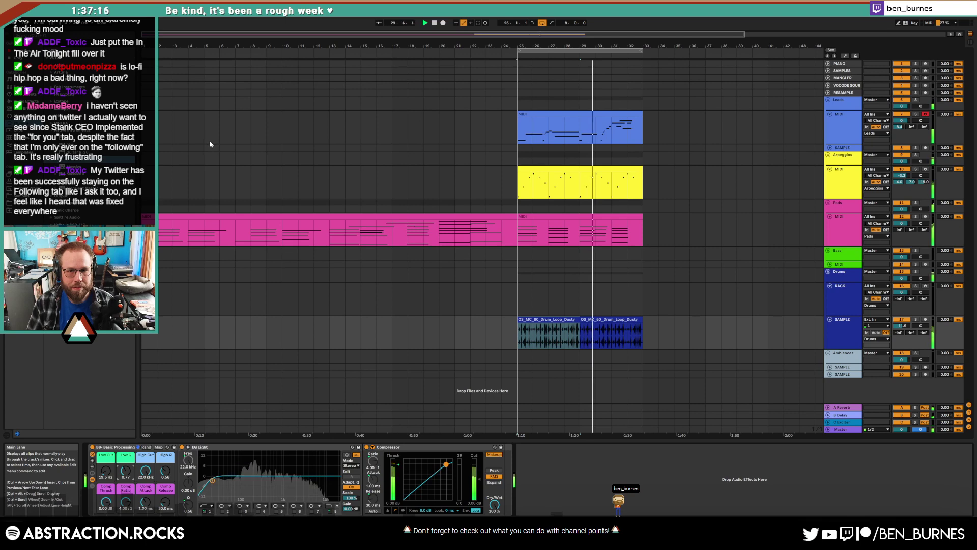
- Enable filter 3 in the pad track's EQ Eight and shape a wide dip at about 774 Hz with Q 0.48
left_click(586, 215)
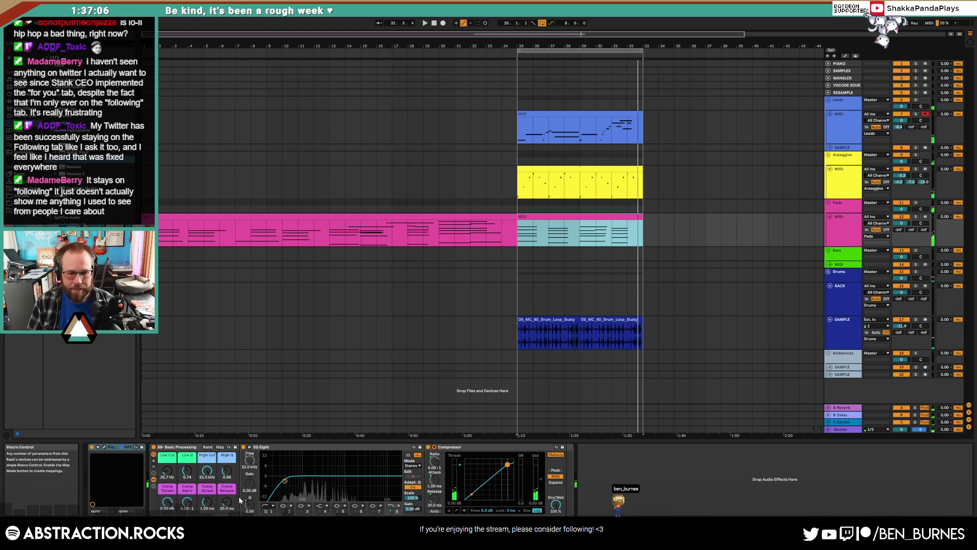
left_click(303, 512)
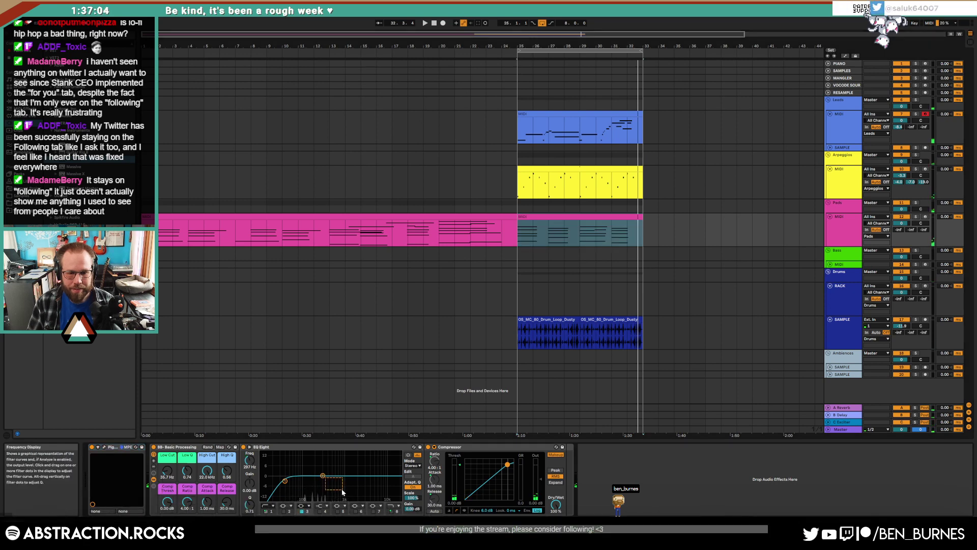
left_click_drag(322, 477, 339, 489)
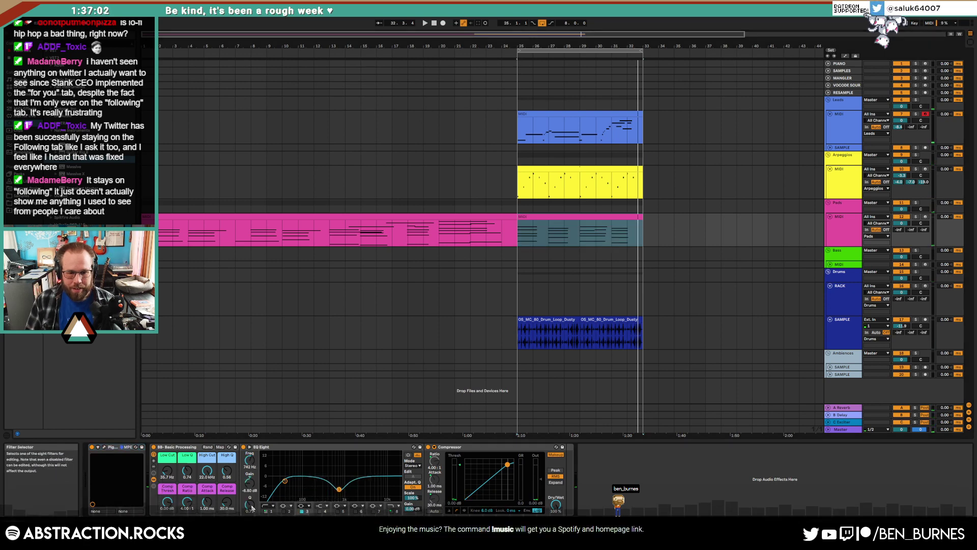
mouse_move(250, 504)
left_mouse_down()
mouse_move(249, 494)
mouse_move(250, 507)
left_mouse_up()
left_click_drag(339, 489, 341, 494)
left_click_drag(250, 504, 249, 507)
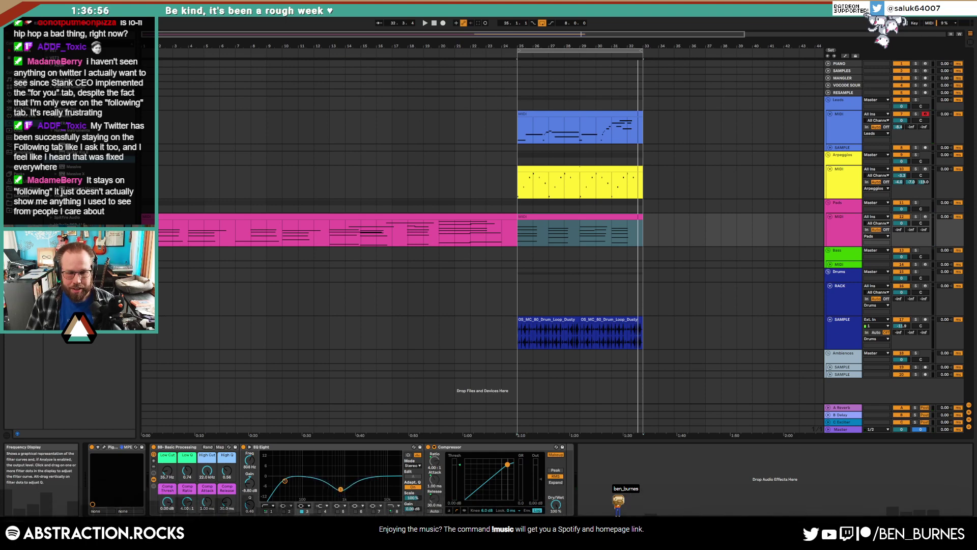
left_click_drag(341, 489, 339, 488)
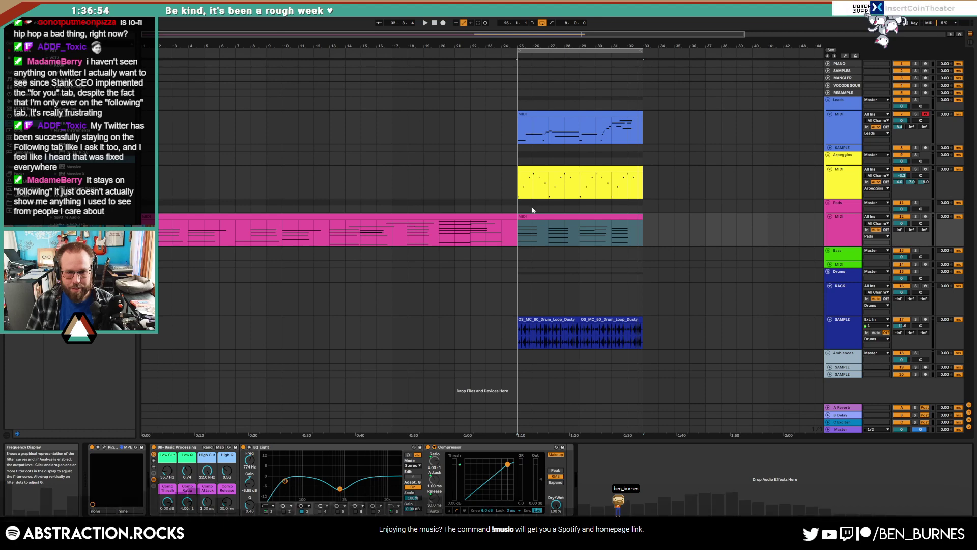
- Narrow the pad EQ's filter 3 dip to Q 0.61 and deepen it slightly at 758 Hz
left_click(588, 215)
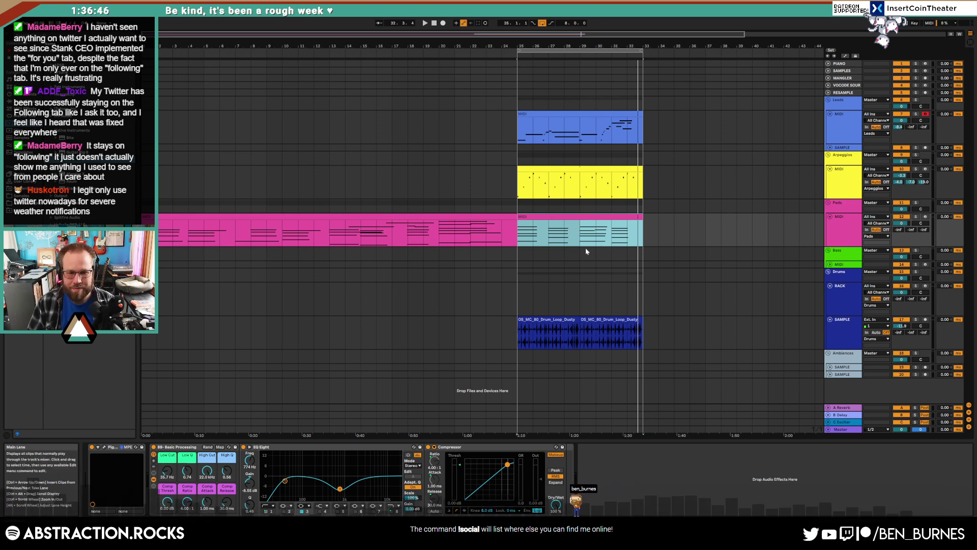
left_click_drag(251, 508, 251, 503)
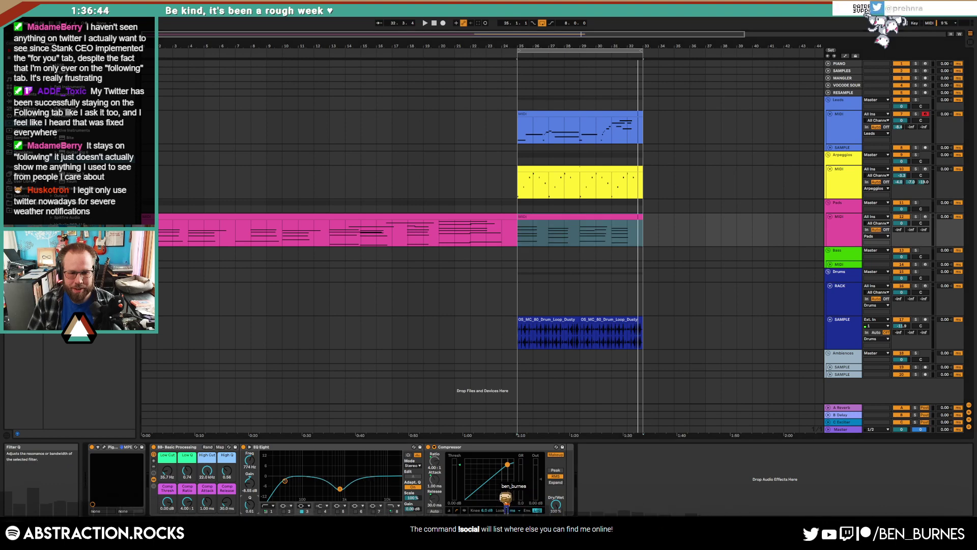
left_click_drag(340, 489, 340, 490)
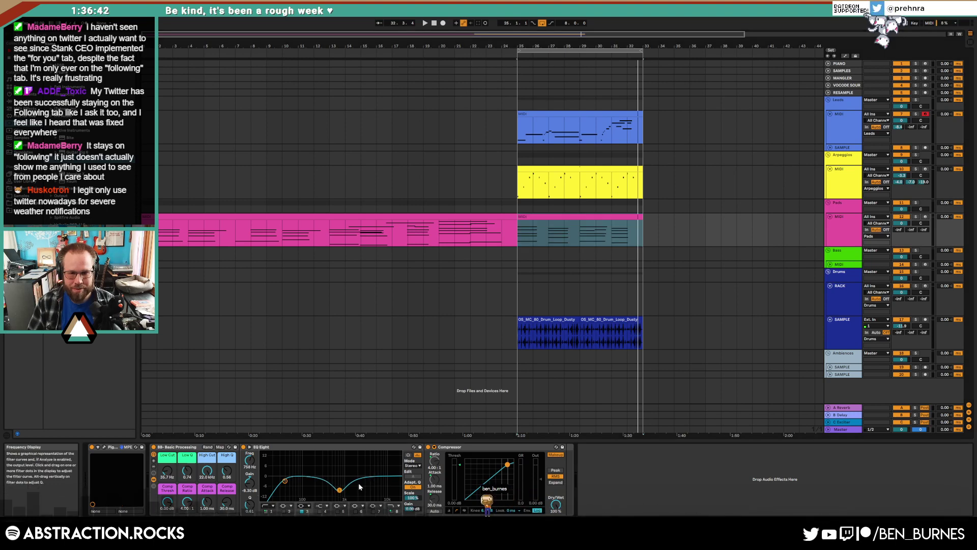
- Automate the pad EQ's filter 3 to be off before bar 25 and on from there, then play from bar 20
left_click(301, 512)
key("a")
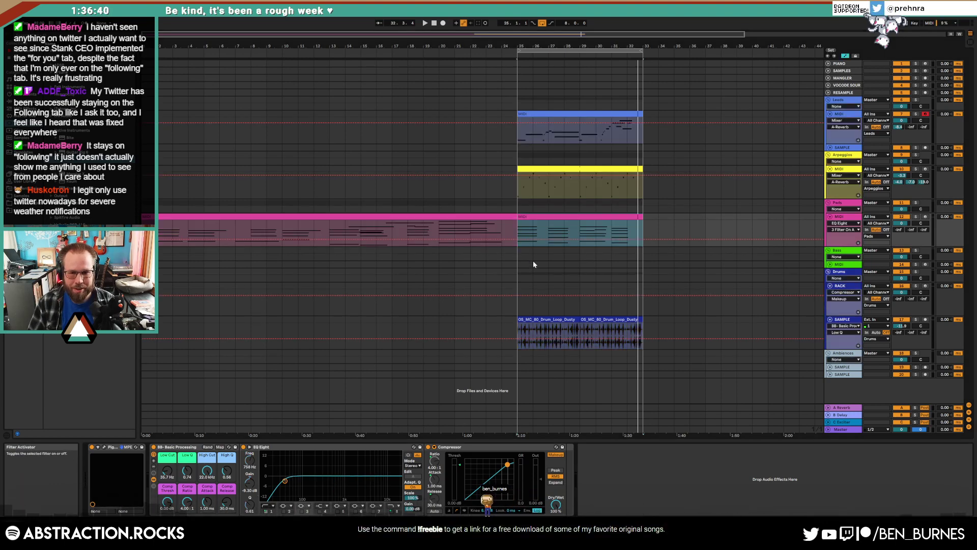
left_click_drag(518, 238, 518, 225)
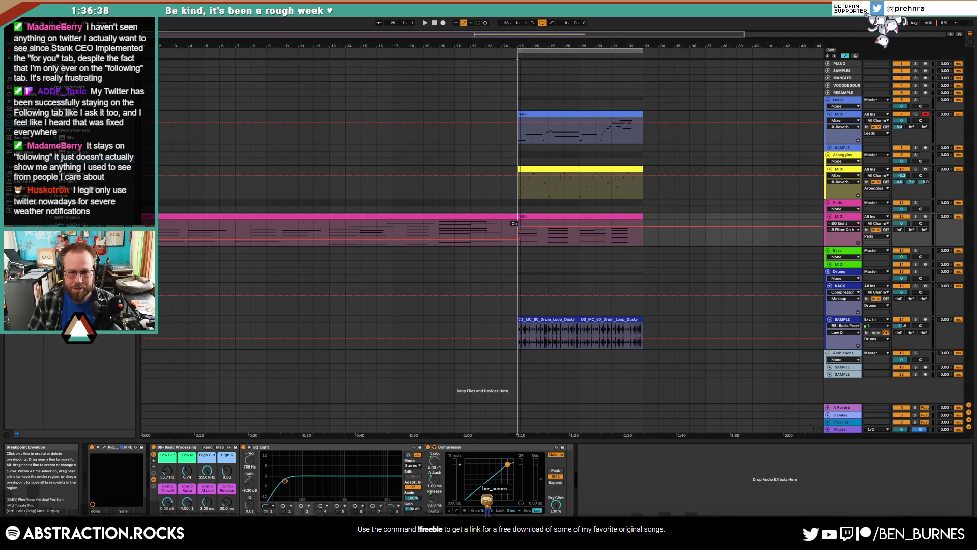
left_click(441, 227)
key("space")
key("a")
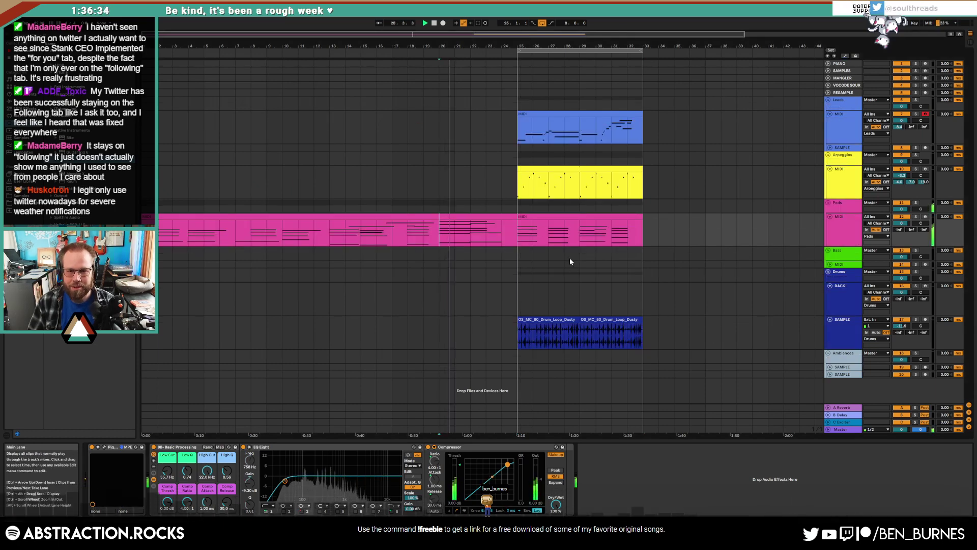
- Open the lead clip's notes, move the short G3 before bar 5 slightly earlier and start the following C4 slightly later
left_click(574, 114)
double_click(573, 114)
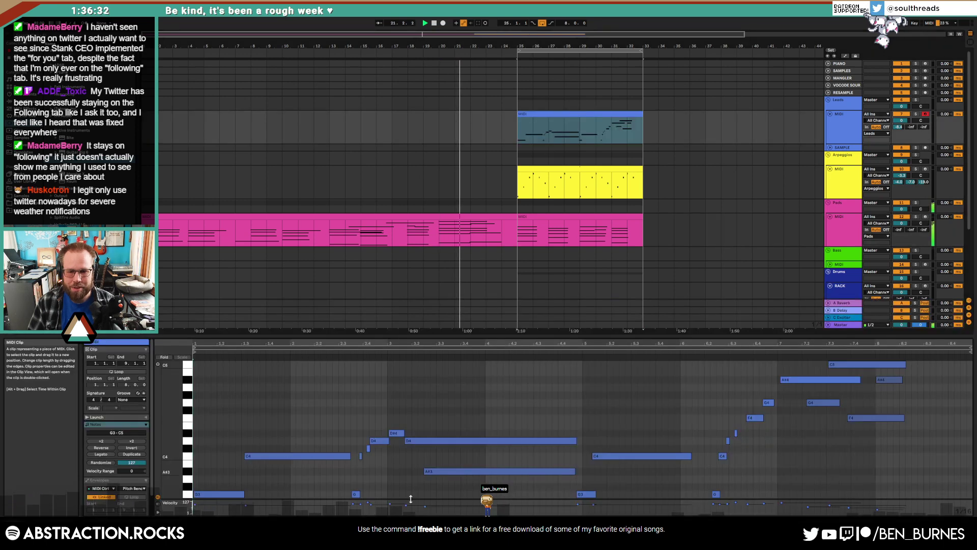
left_click_drag(580, 495, 574, 493)
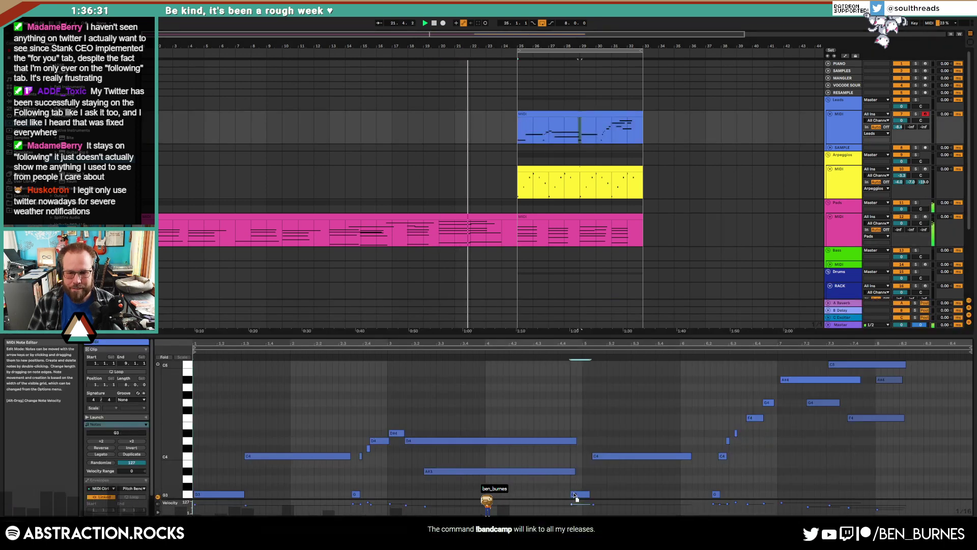
left_click(593, 456)
left_click(594, 463)
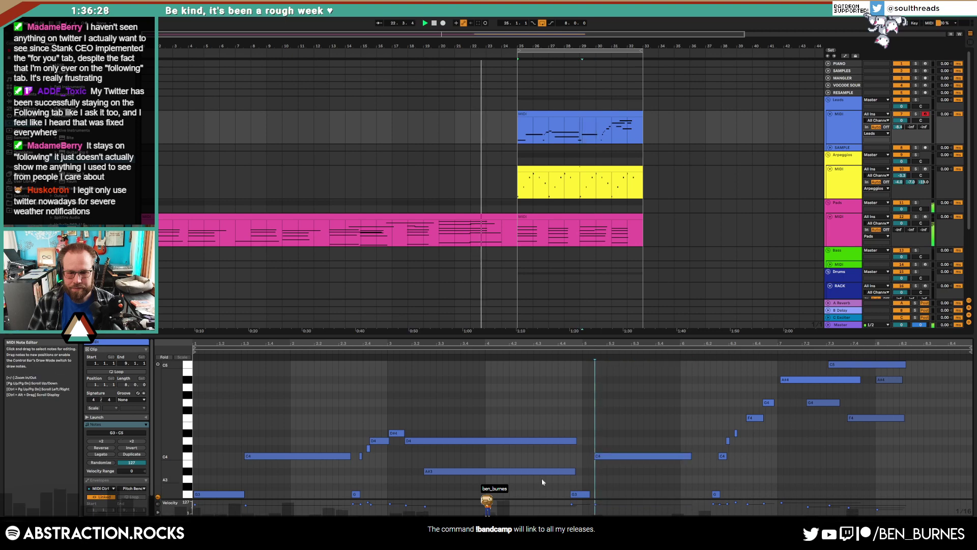
- Nudge the lead clip's opening G3 and C4 notes and the short G3 in bar 2 slightly earlier
left_click(199, 495)
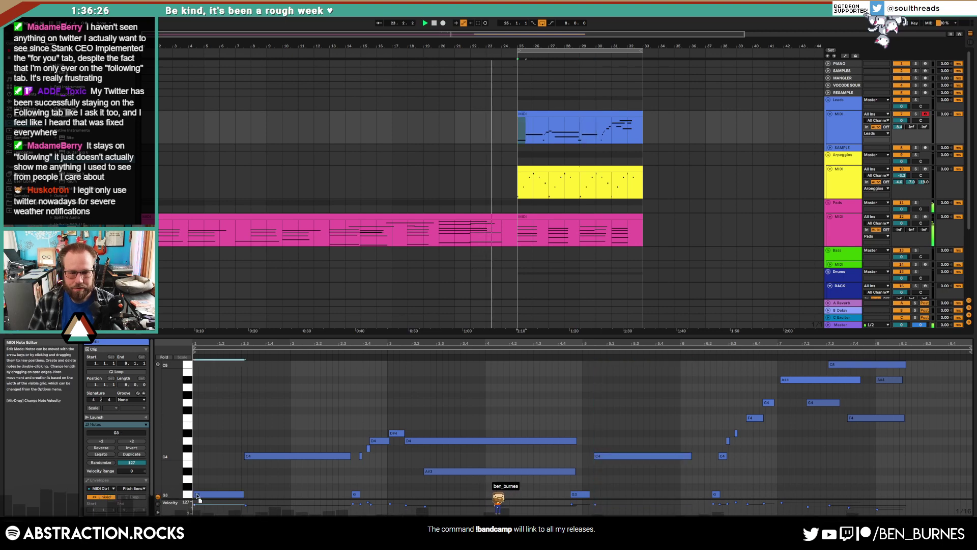
left_click_drag(255, 455, 252, 455)
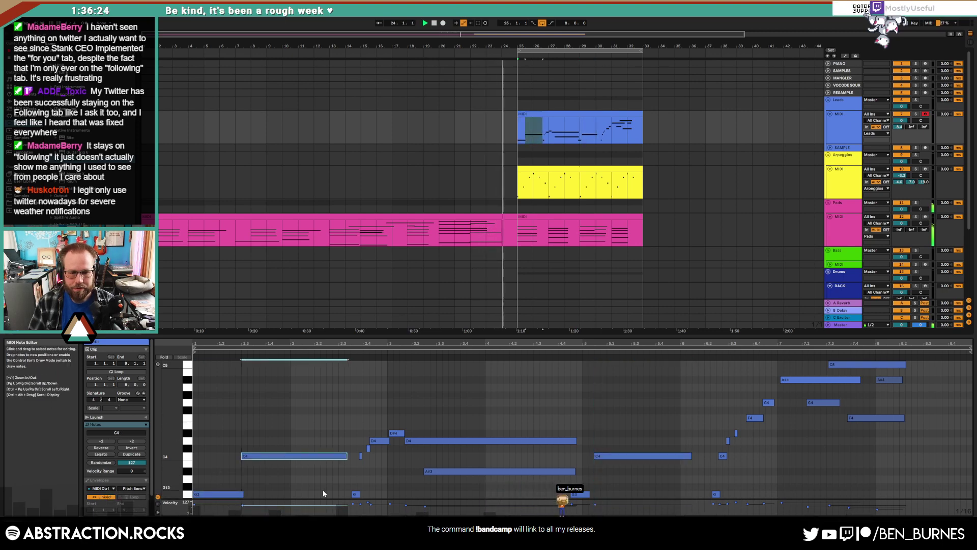
left_click(356, 494)
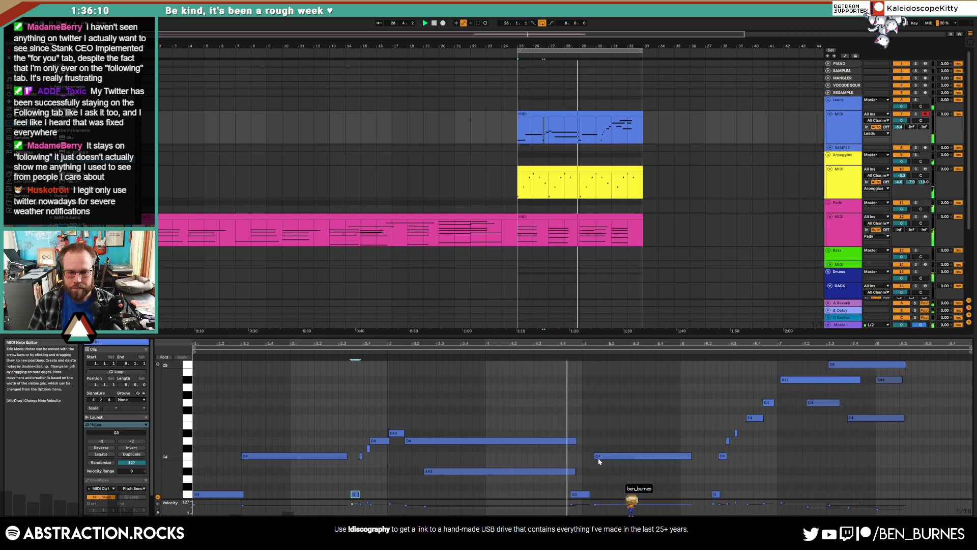
- Lengthen the G3 before bar 5 to reach the next C4, and start the long A#4 at bar 7 slightly earlier
left_click(589, 495)
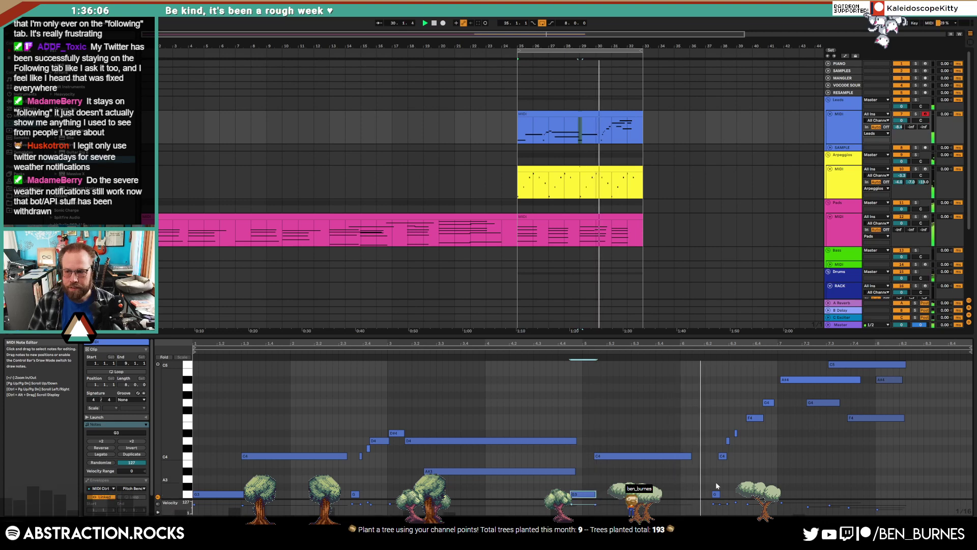
left_click(779, 489)
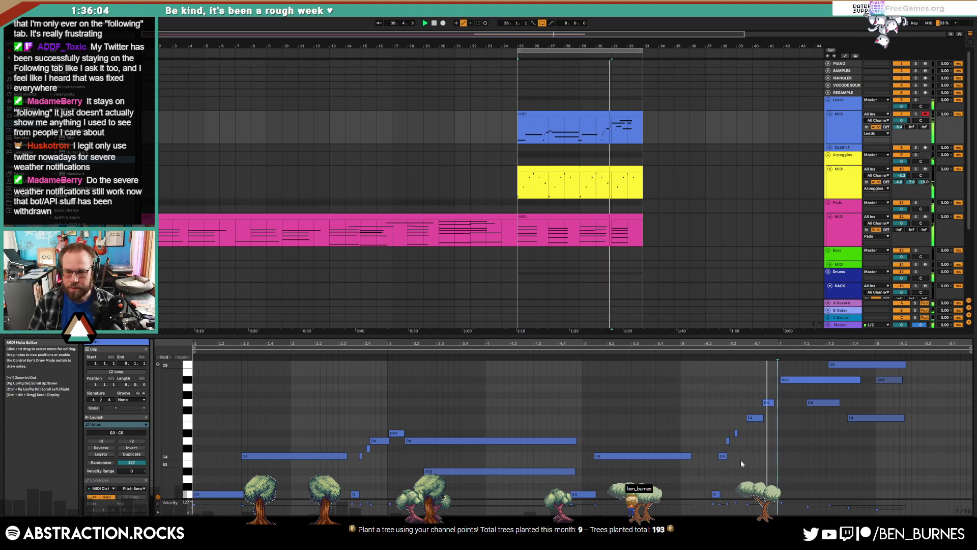
left_click_drag(782, 380, 776, 380)
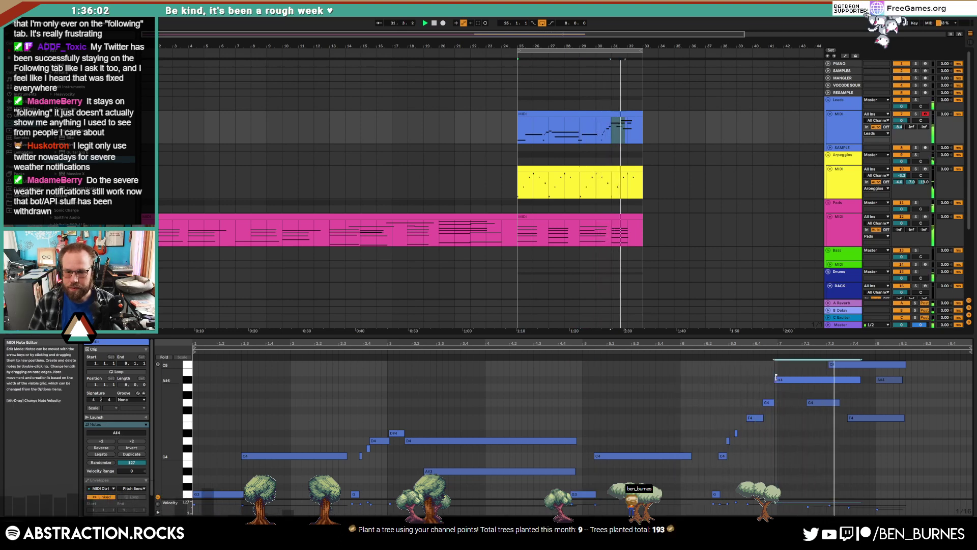
left_click(885, 380)
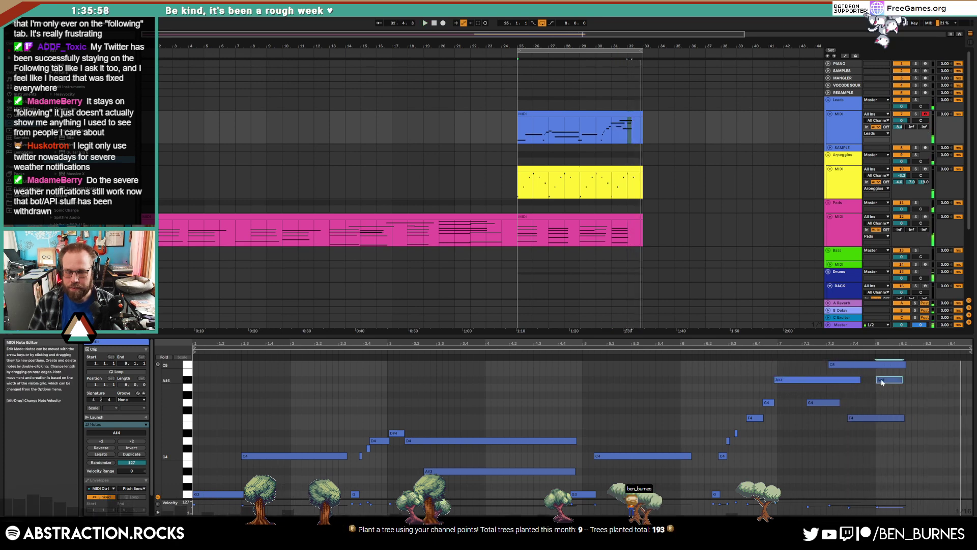
- Draw the lead clip's 64: Sustain Pedal envelope off from about 8.4 to the clip's end and return to the devices
left_click(129, 489)
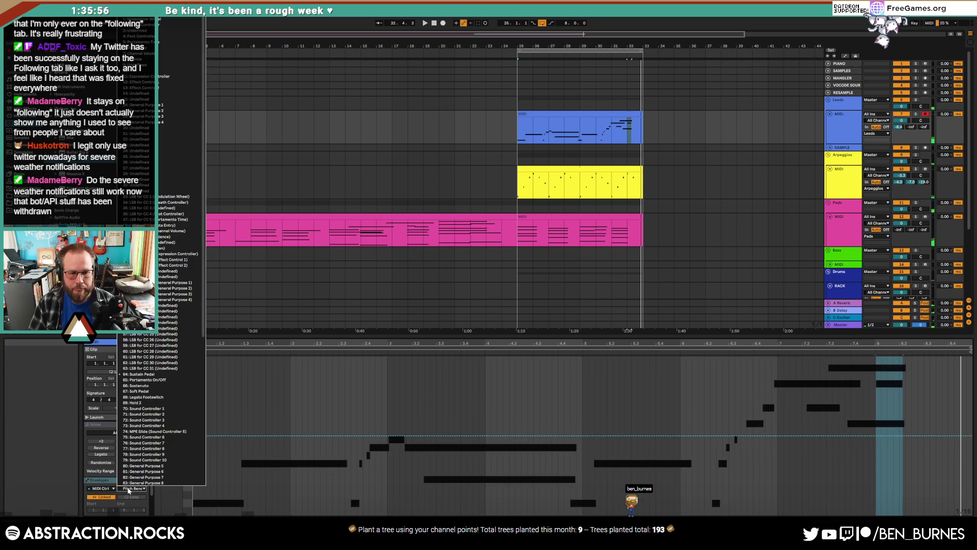
left_click(147, 375)
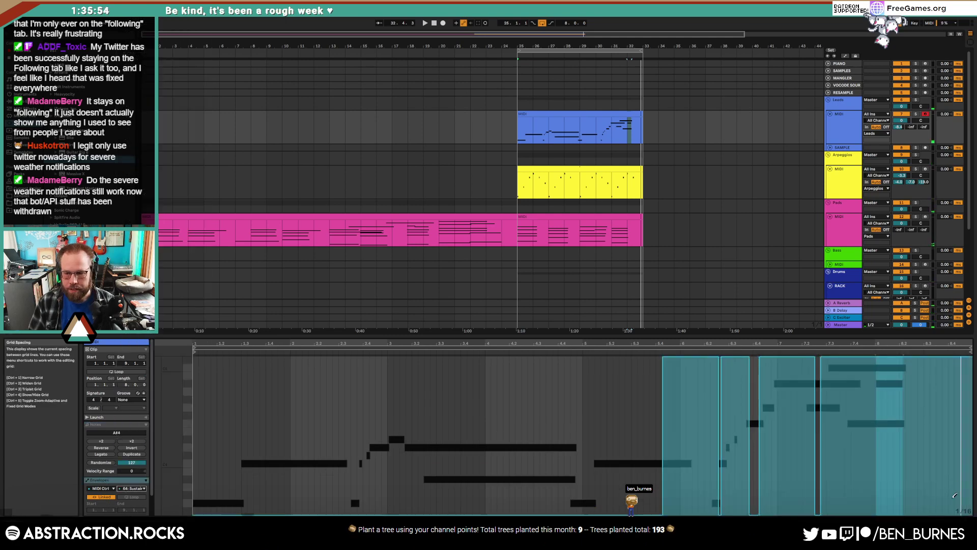
left_click_drag(951, 512, 969, 512)
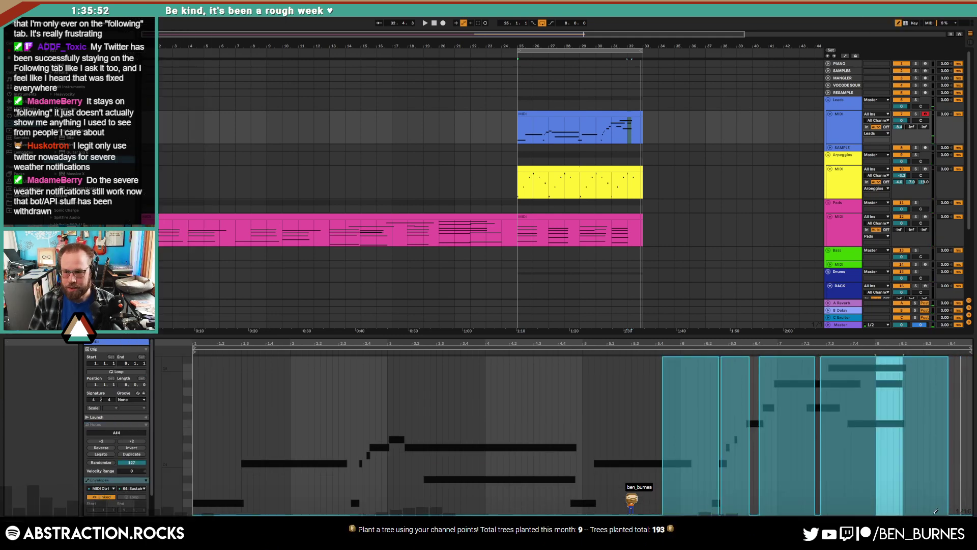
key("b")
key("shift+Tab")
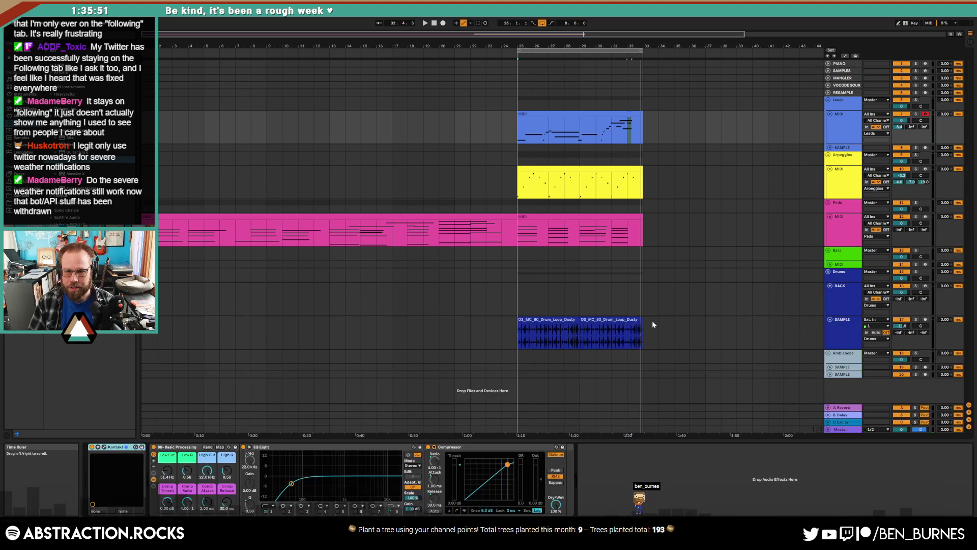
- Inspect the envelope parameters of the pad clip at bars 25 to 33, and return to its start at bar 25
left_click(641, 169)
left_click(636, 216)
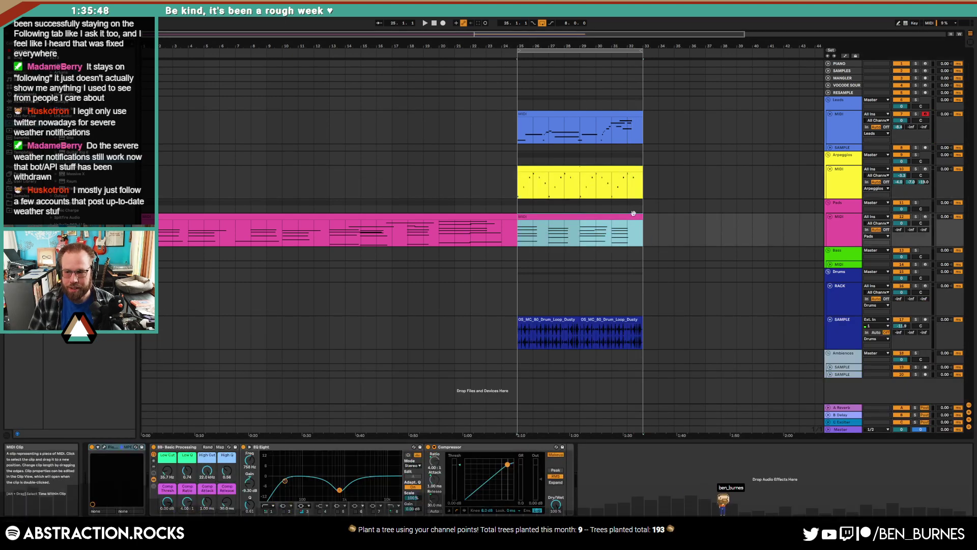
key("shift+Tab")
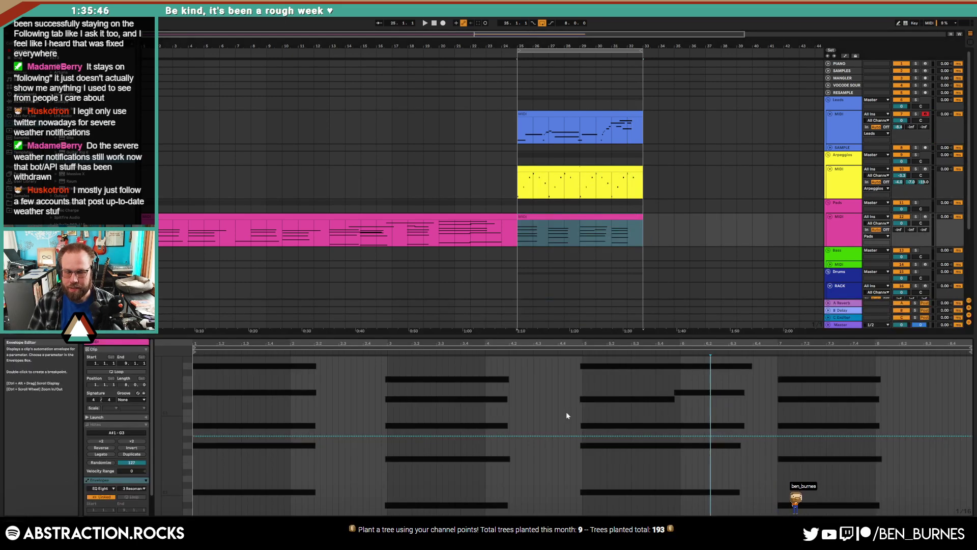
left_click(101, 488)
left_click(100, 470)
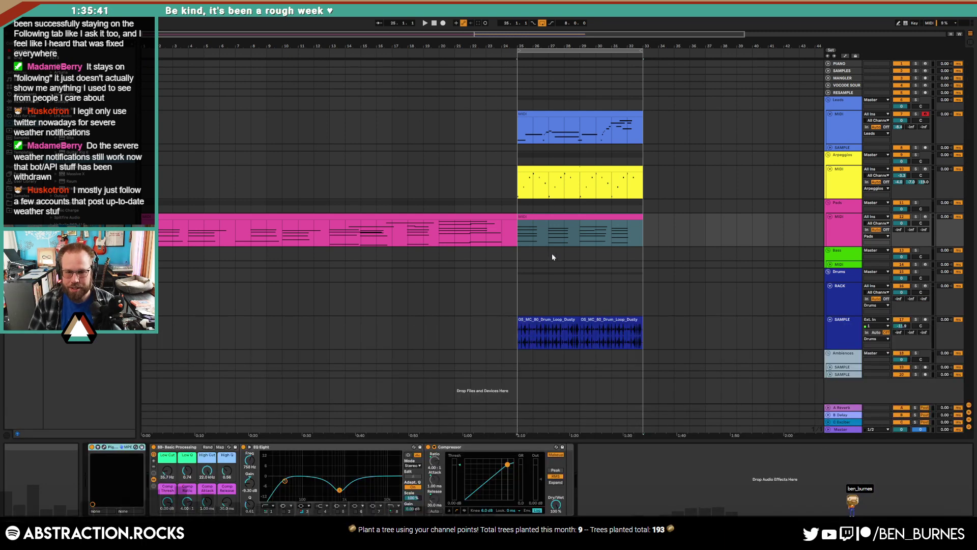
left_click(519, 236)
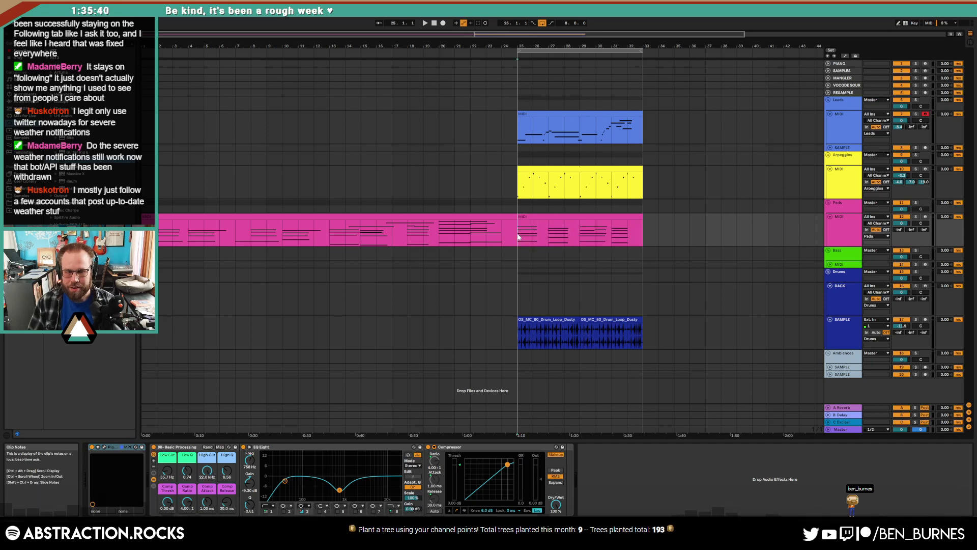
- Enable looping on the first Dusty drum clip and extend it over the second one so it fills bars 25 to 33
double_click(562, 319)
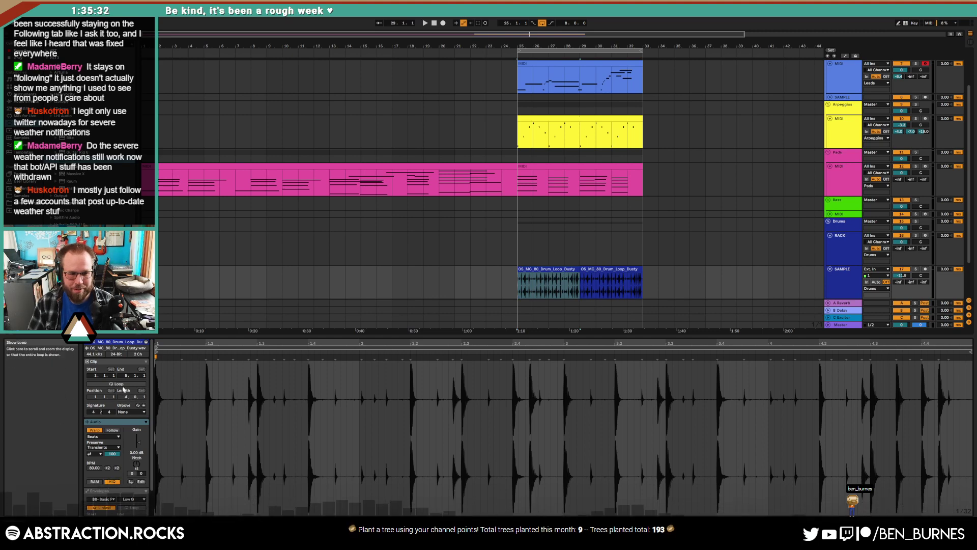
left_click(118, 384)
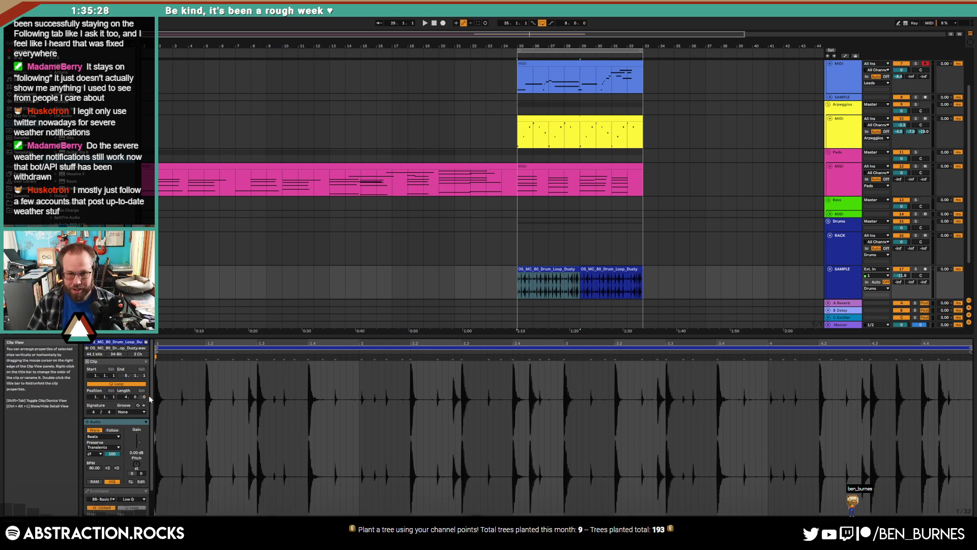
left_click_drag(578, 270, 642, 270)
double_click(592, 270)
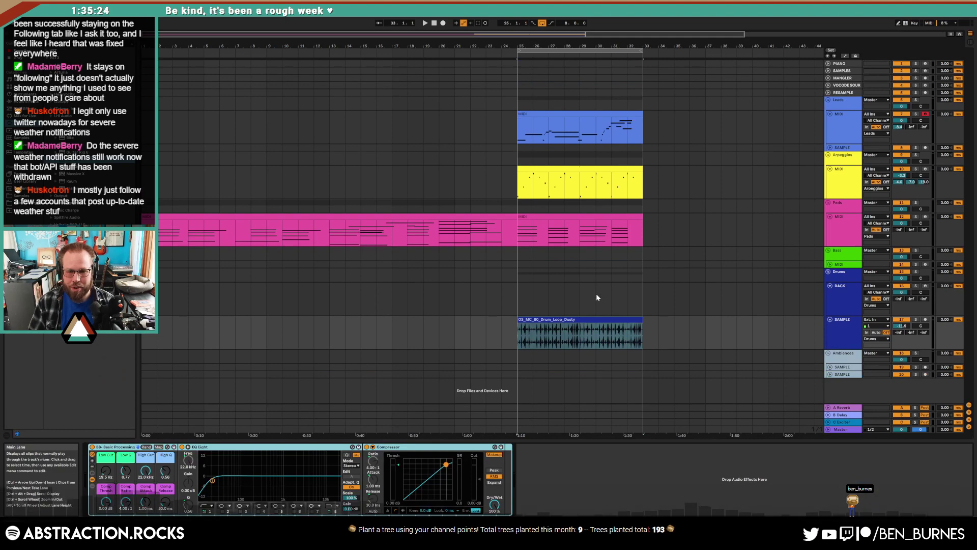
- Add Transient Master ahead of the drum sample track's processing rack, set its Sustain to -64.0 % and close its window
left_click(531, 333)
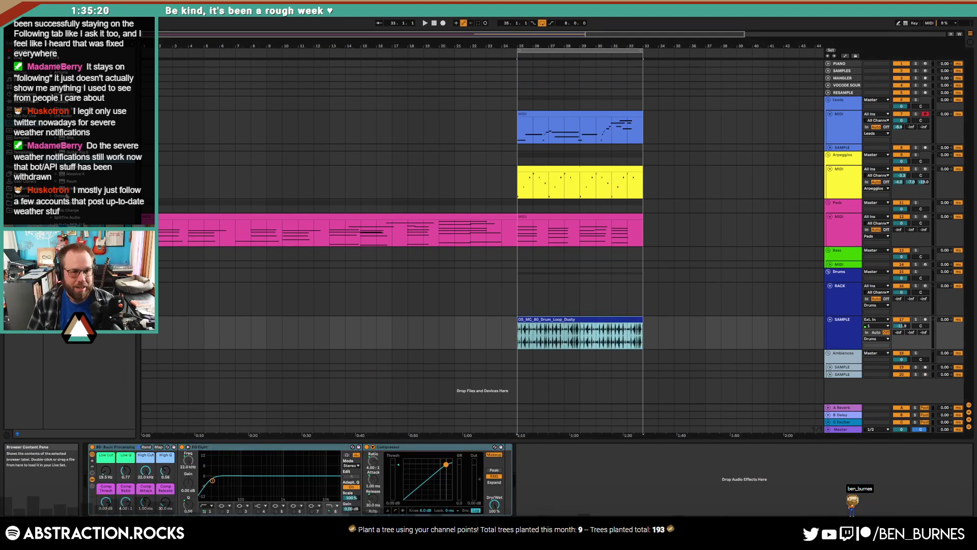
left_click_drag(67, 189, 105, 492)
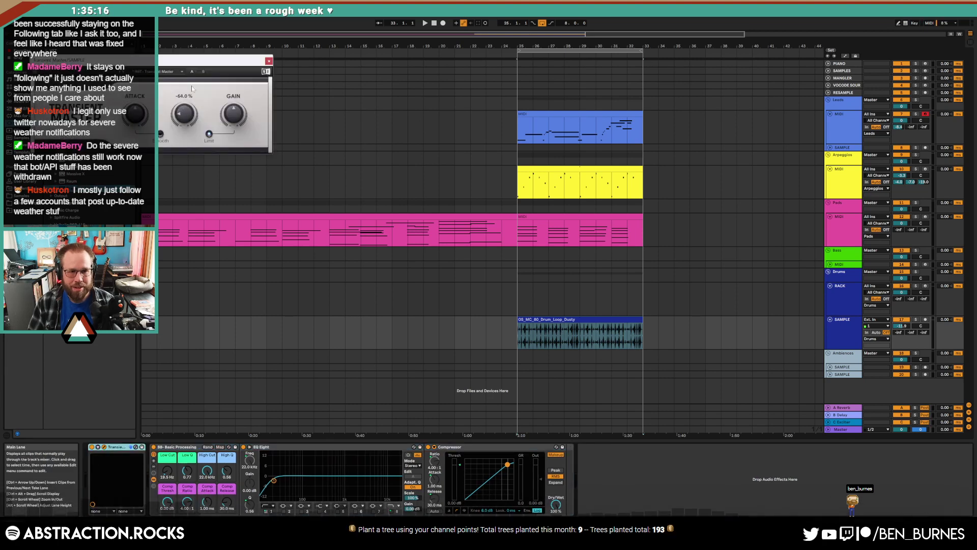
left_click_drag(247, 61, 389, 127)
left_click(410, 127)
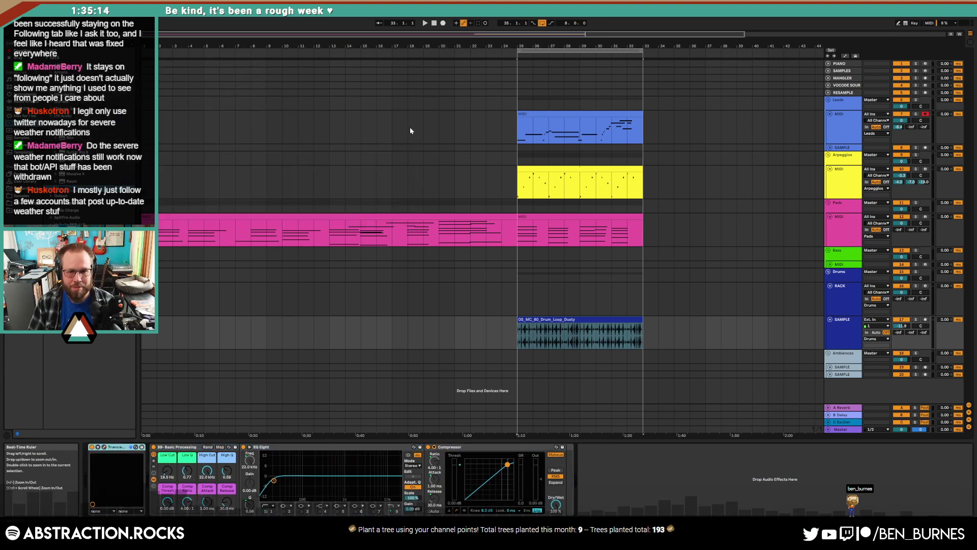
- Play from bar 25 and shape a wide dip at 1.24 kHz with filter 5 in the drum sample track's EQ Eight
left_click(519, 238)
key("space")
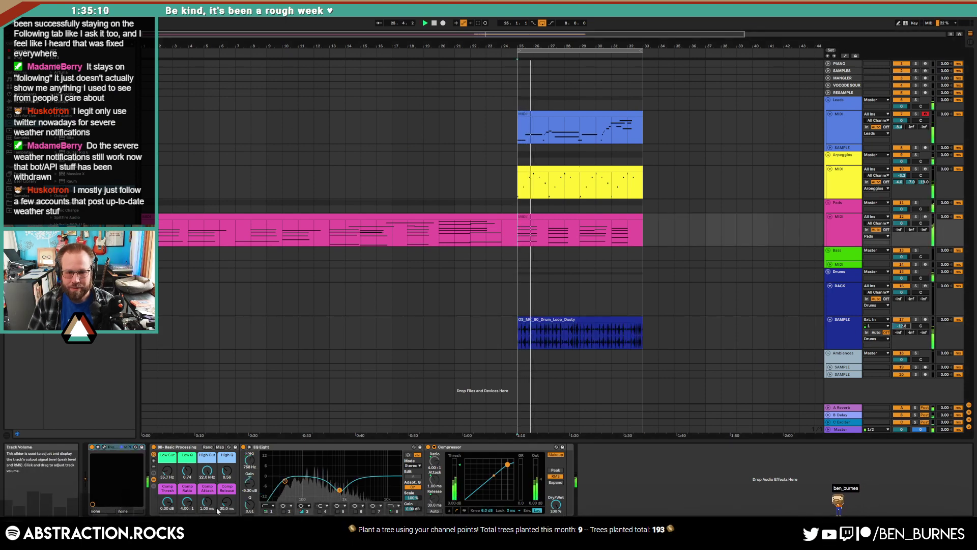
left_click(690, 332)
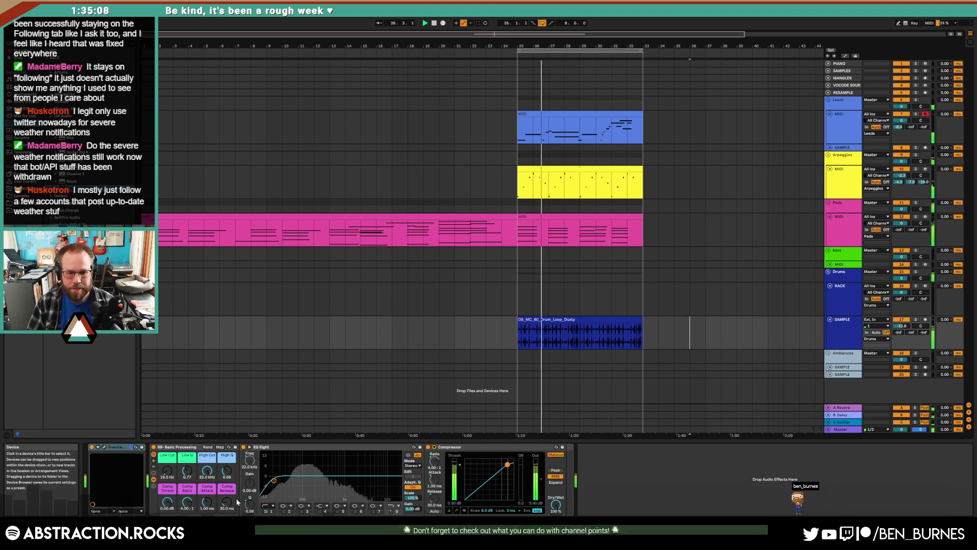
left_click(340, 512)
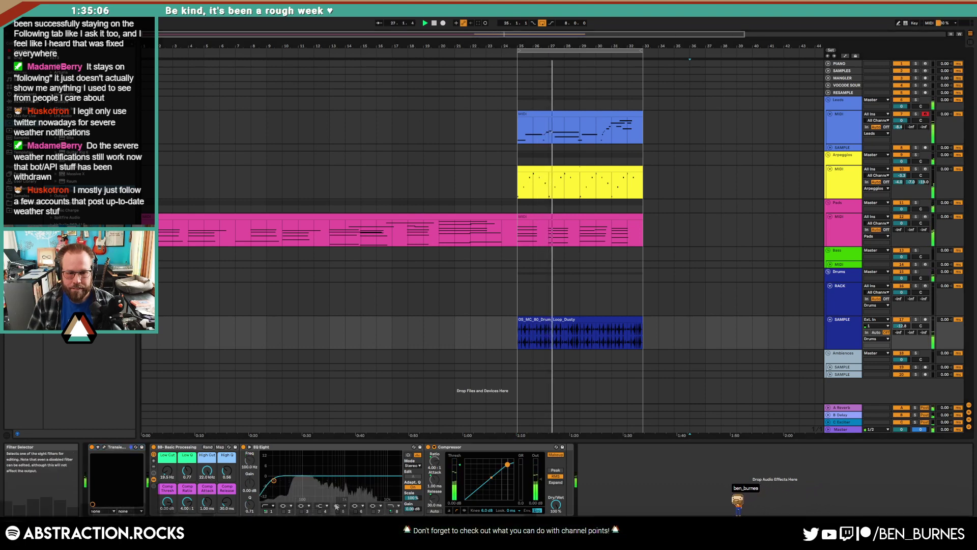
left_click_drag(304, 476, 349, 505)
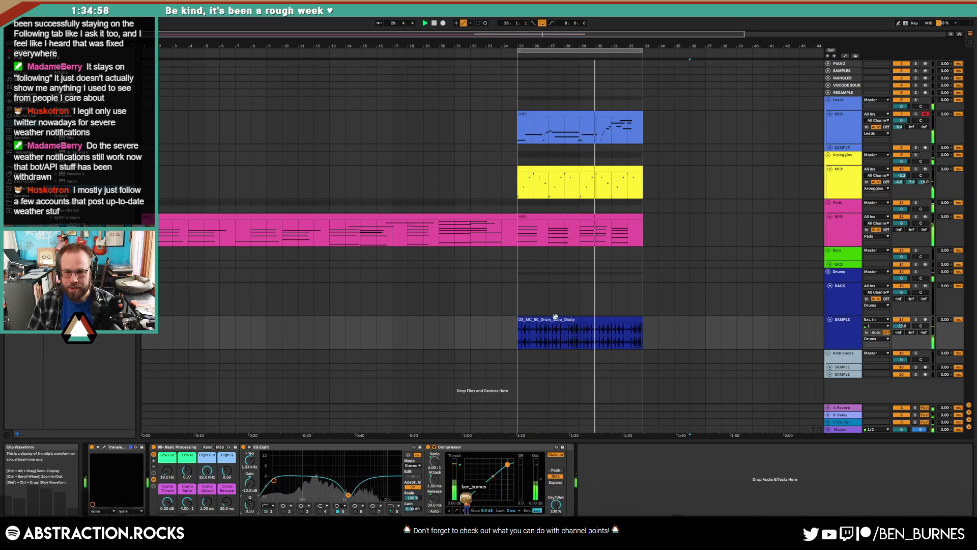
left_click(515, 301)
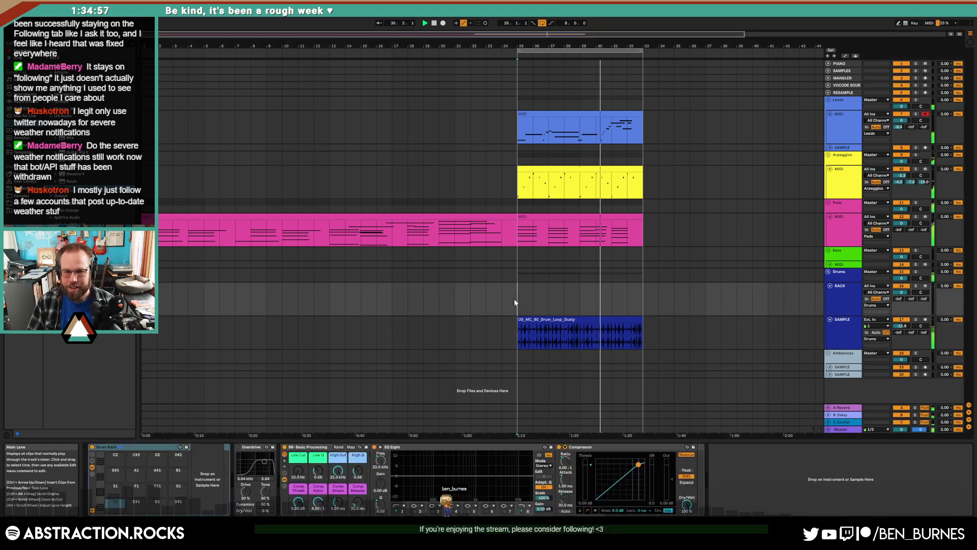
- Open the lead clip's notes and tighten the timing of the G3, C4 and D4 notes that start the rising run in bar 6
double_click(601, 124)
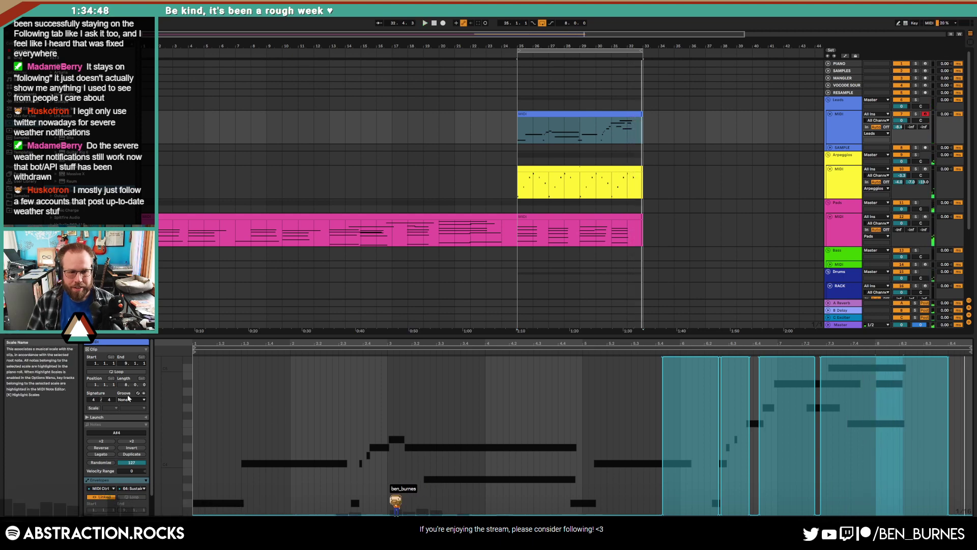
left_click(106, 423)
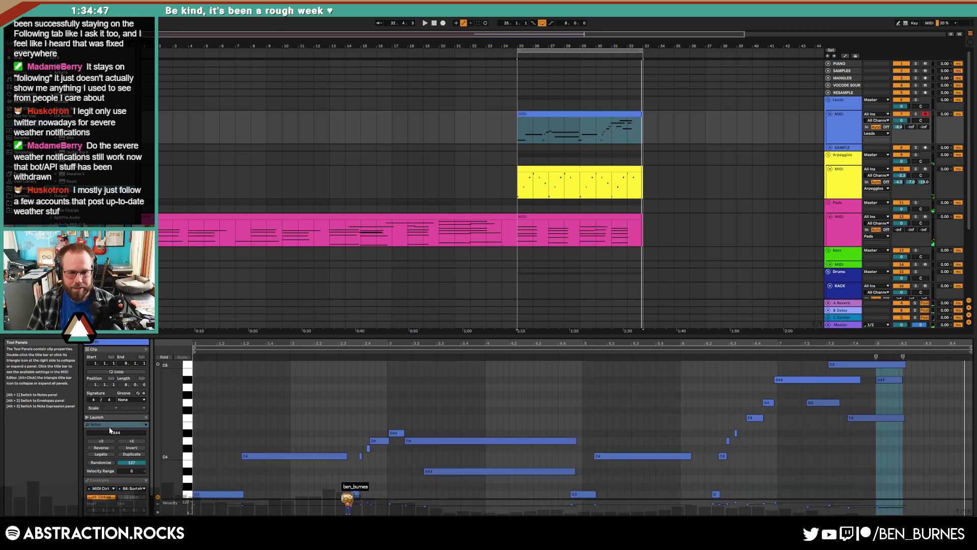
left_click(793, 458)
scroll(734, 471, "down", 1)
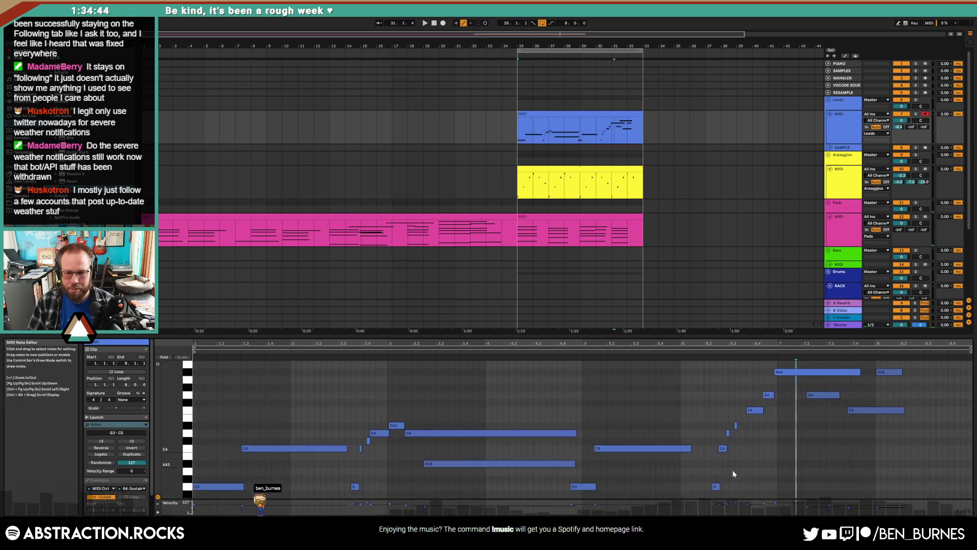
scroll(733, 474, "down", 1)
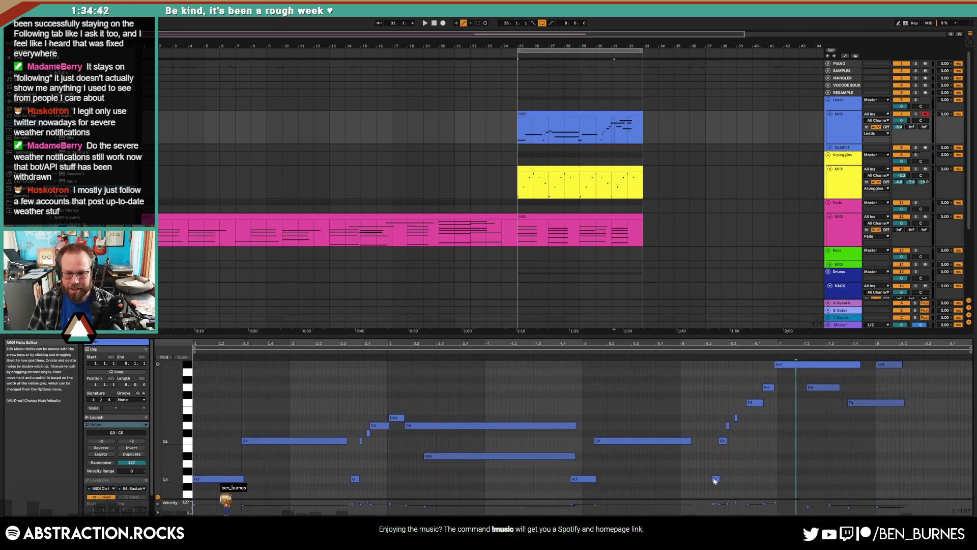
left_click(715, 479)
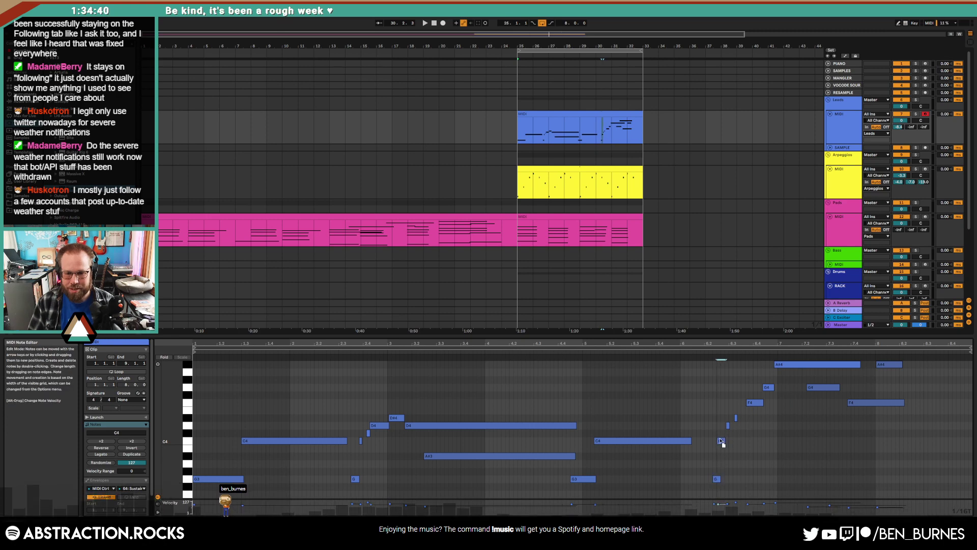
left_click(728, 425)
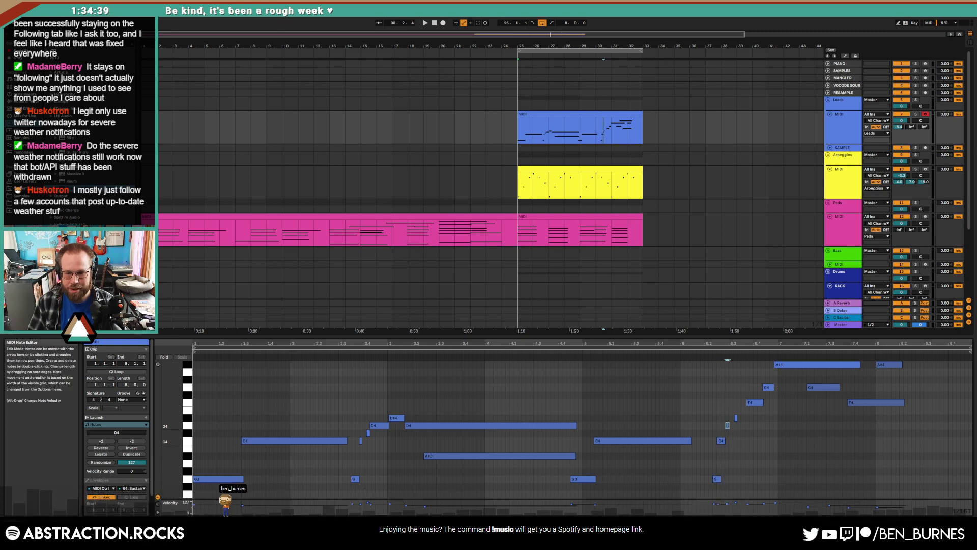
- Tighten the timing of the D#4, F4 and G4 notes in the rising run and the long A#4 at bar 7
left_click(736, 417)
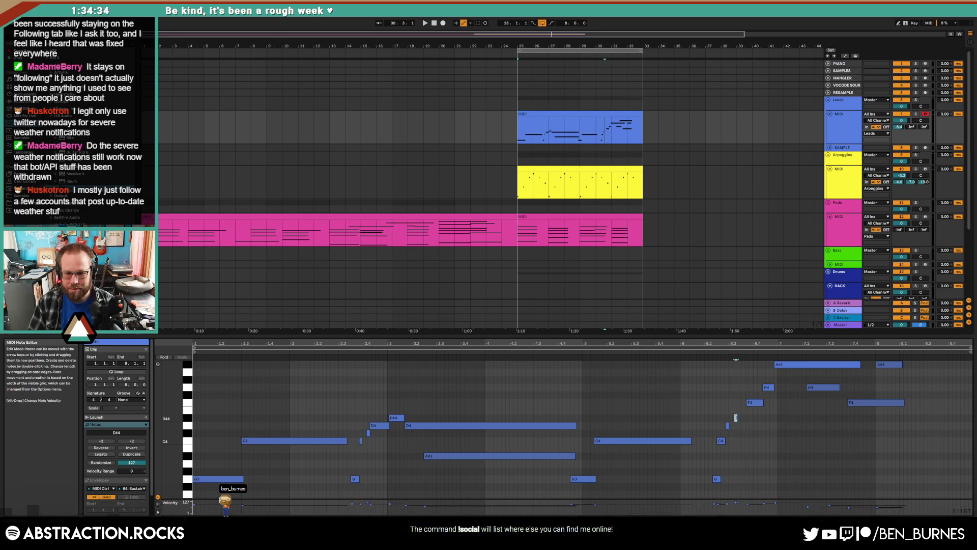
left_click_drag(736, 418, 739, 417)
scroll(743, 419, "up", 5)
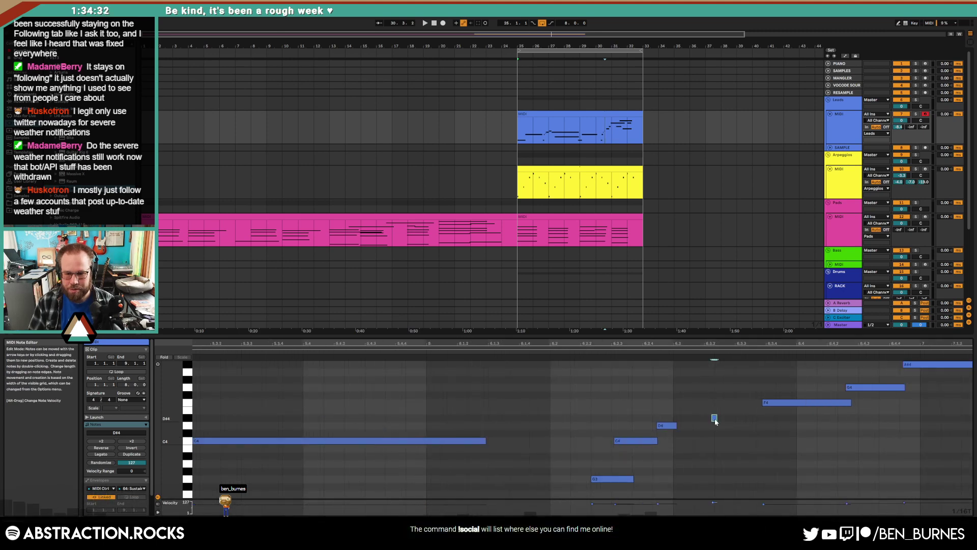
scroll(744, 421, "down", 5)
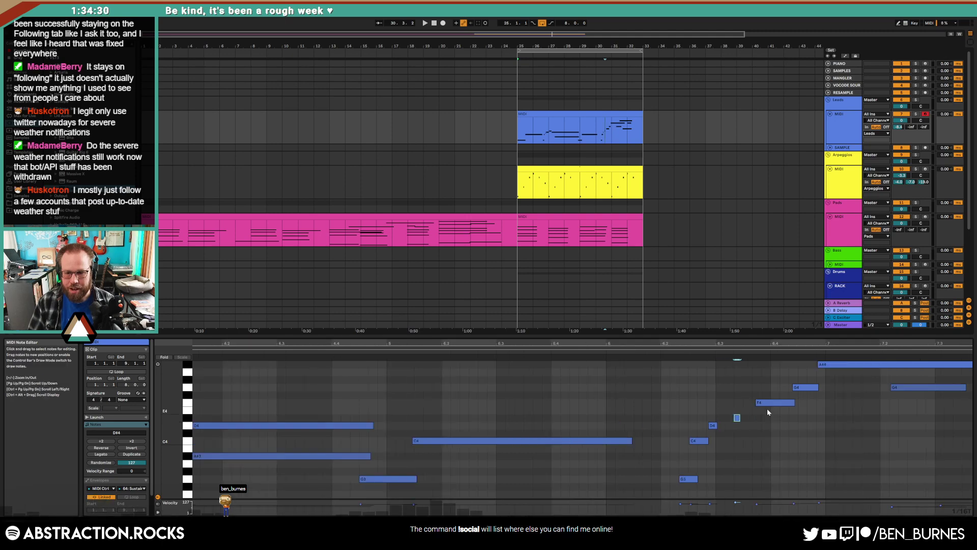
left_click(774, 404)
left_click_drag(805, 389, 803, 390)
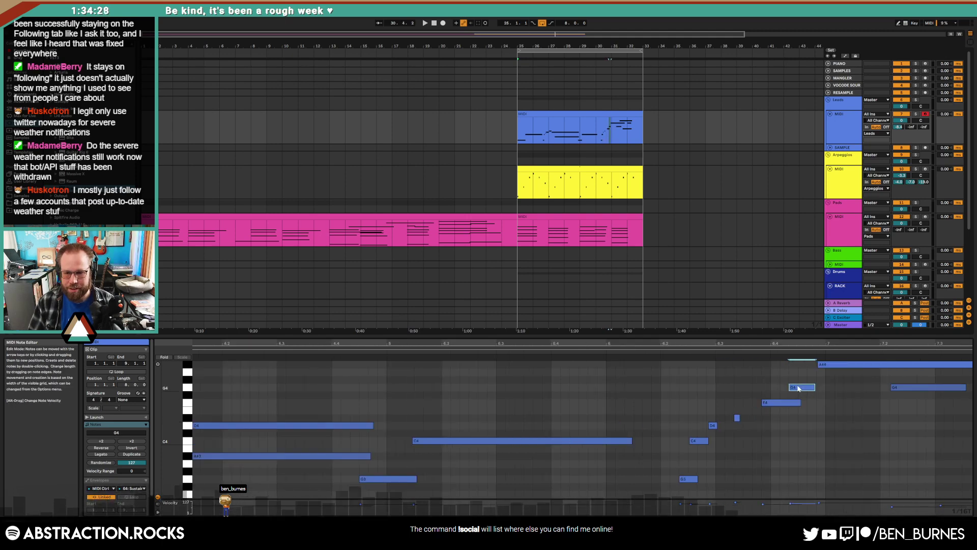
left_click(831, 365)
- Play the lead's ending and move its final G4, F4, C5 and short A#4 notes slightly earlier
left_click(636, 352)
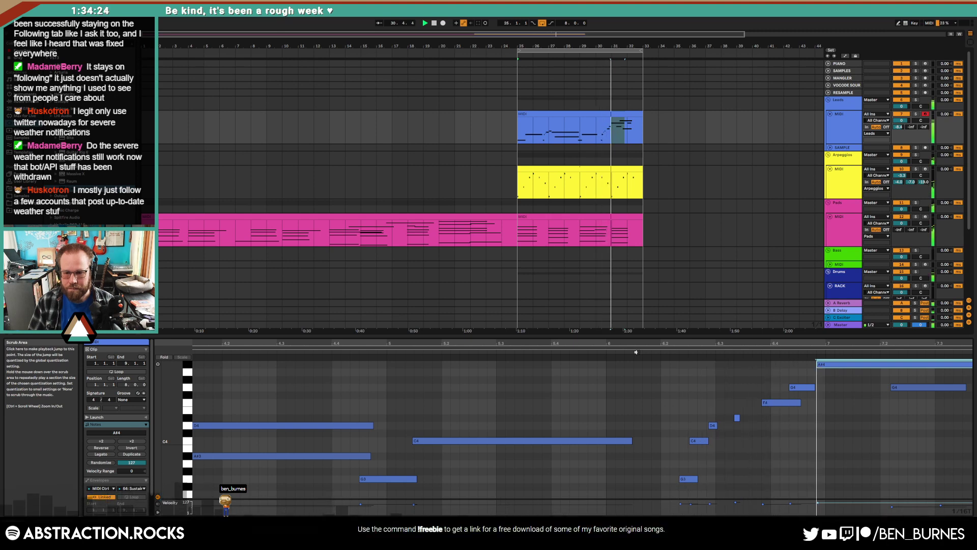
left_click_drag(809, 344, 620, 334)
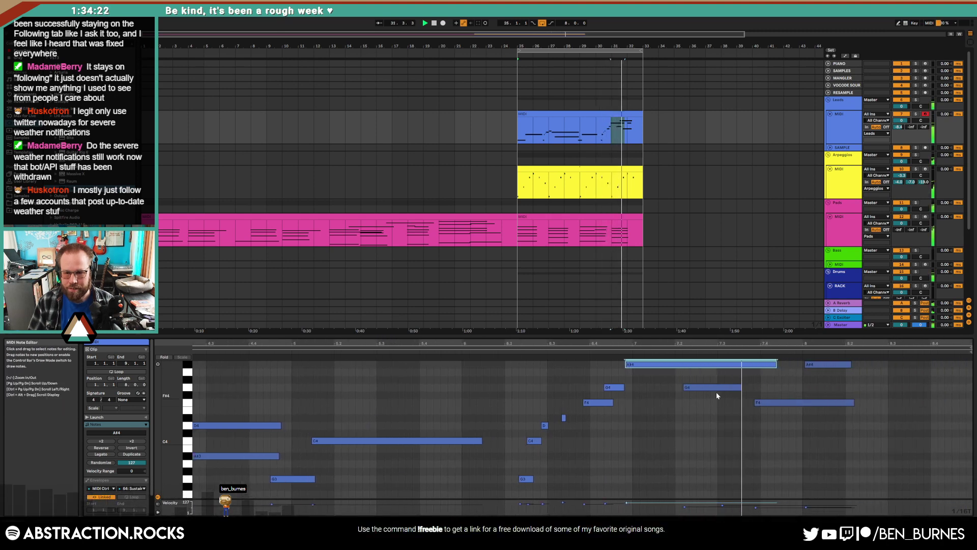
left_click(701, 389)
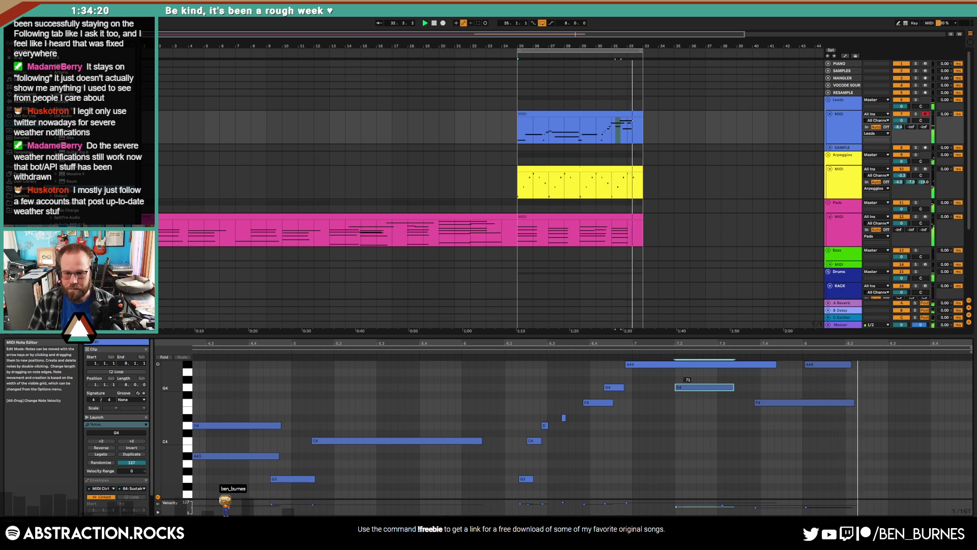
left_click(765, 403)
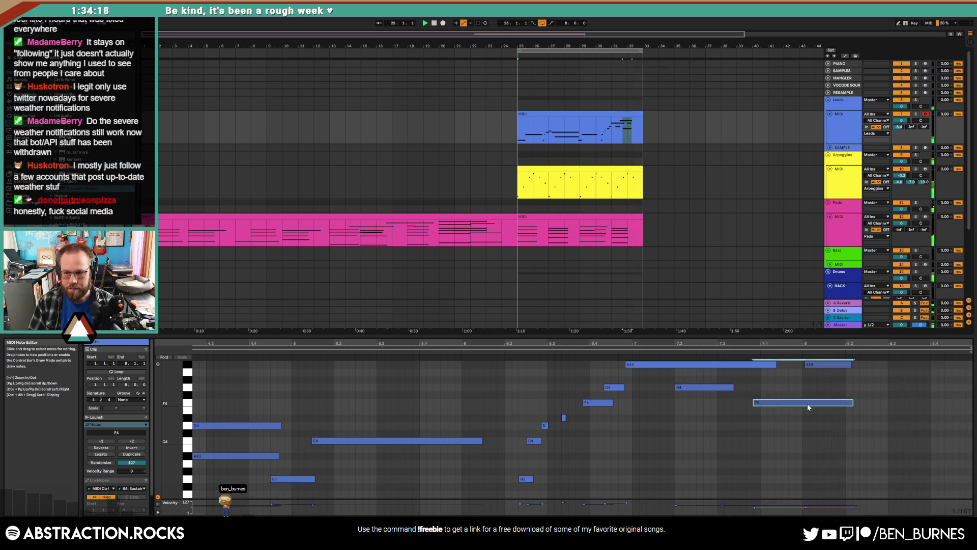
scroll(811, 409, "up", 3)
left_click_drag(744, 392, 741, 392)
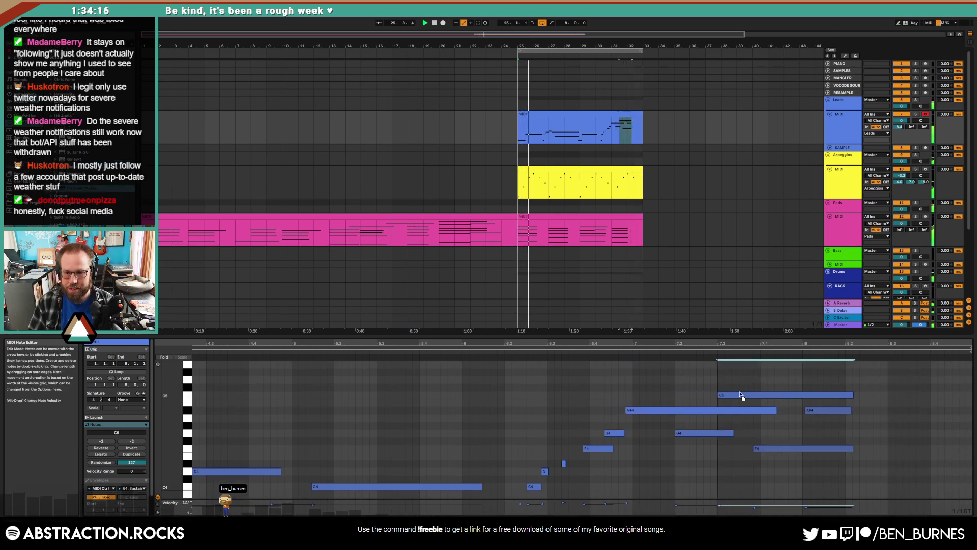
left_click(811, 410)
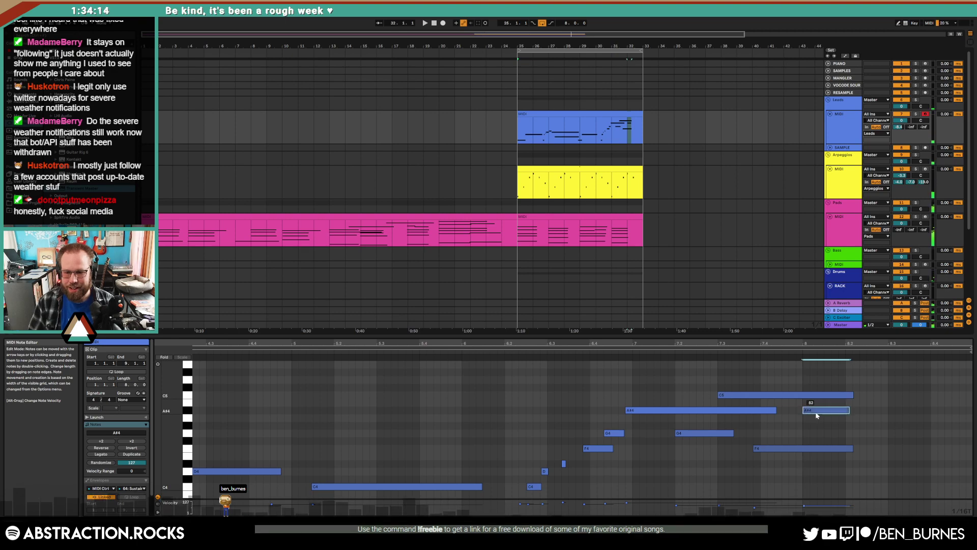
left_click(788, 441)
key("shift+Tab")
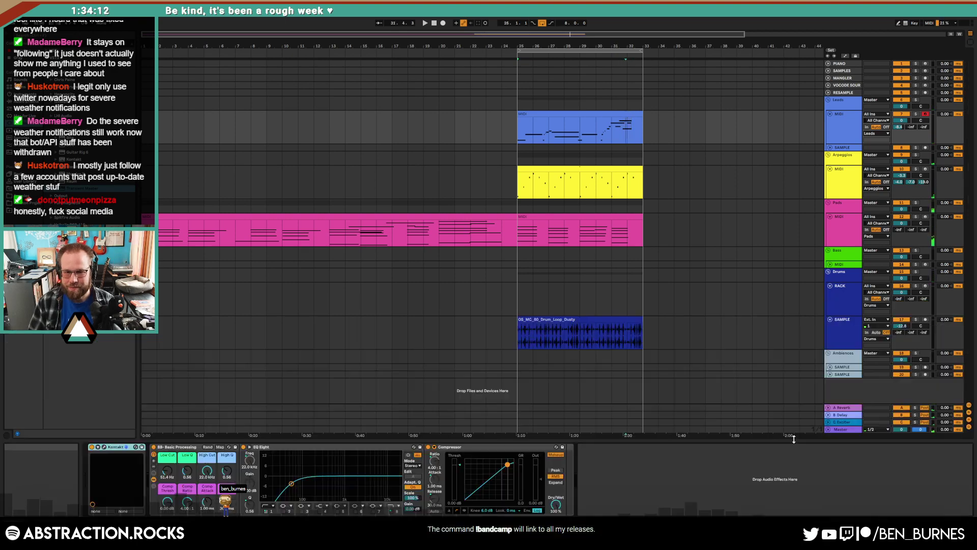
- Lengthen the very short D#4 note in the lead's rising run and check the neighbouring F4, G4 and A#4 notes
double_click(574, 125)
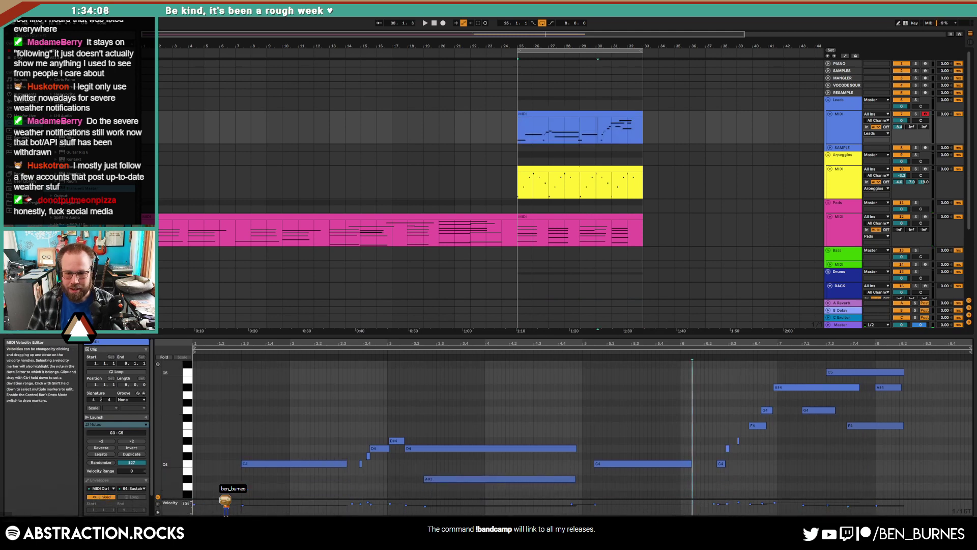
left_click(728, 505)
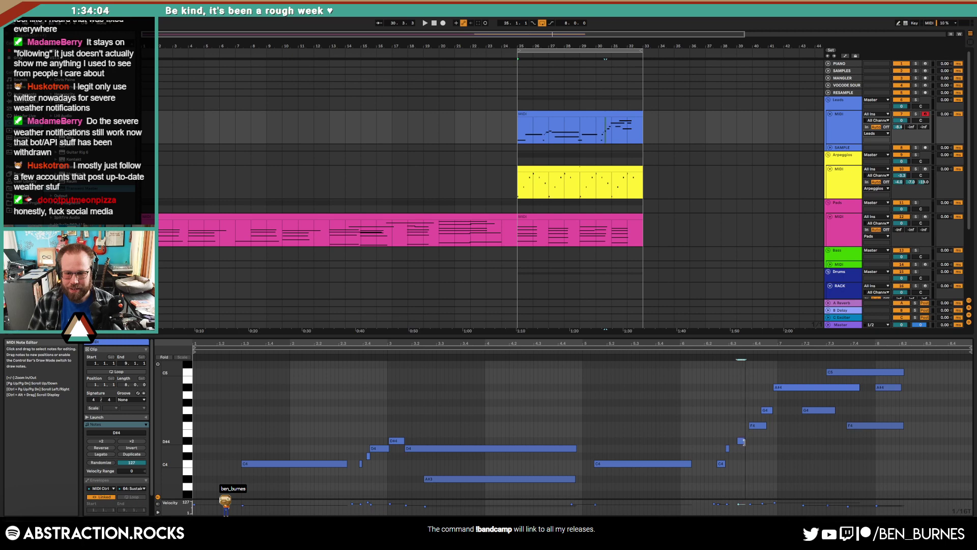
left_click(758, 425)
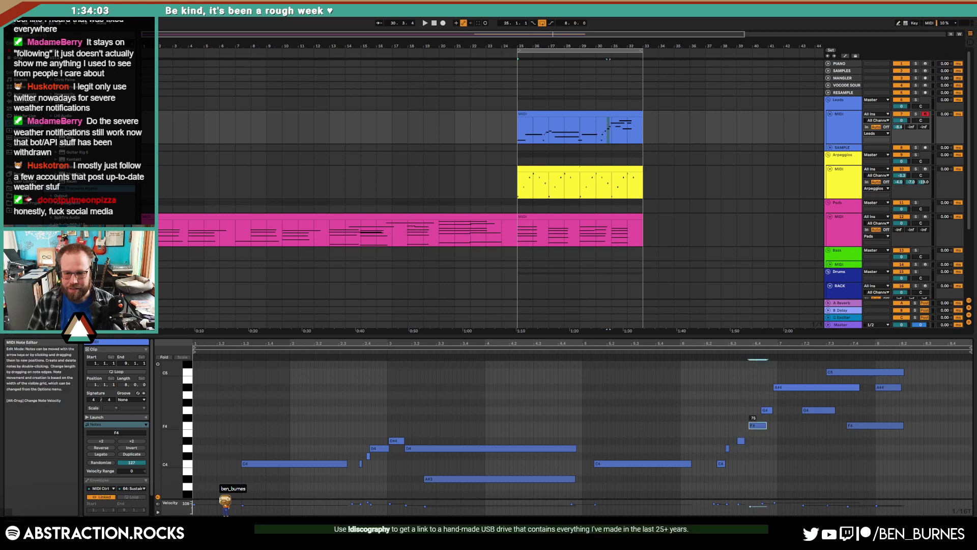
left_click(767, 410)
left_click(783, 388)
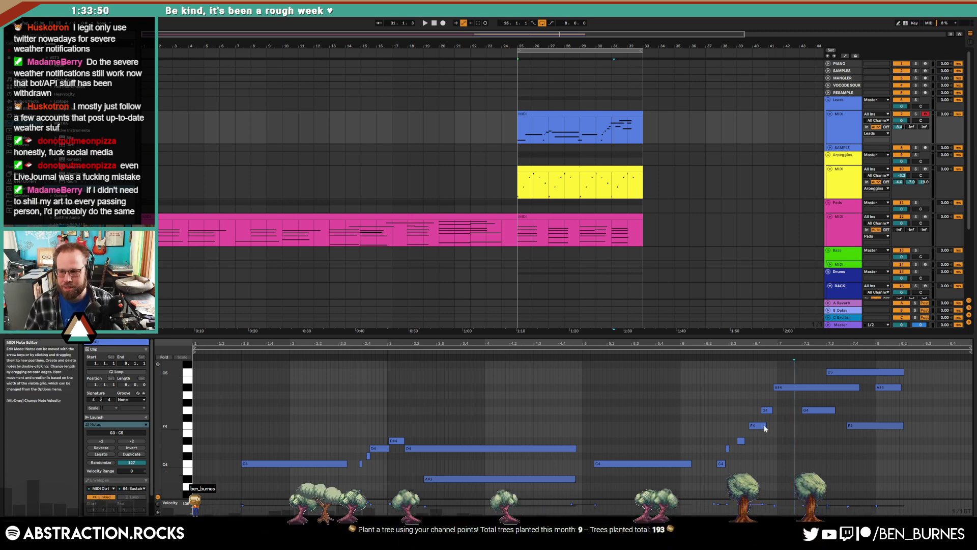
key("shift+Tab")
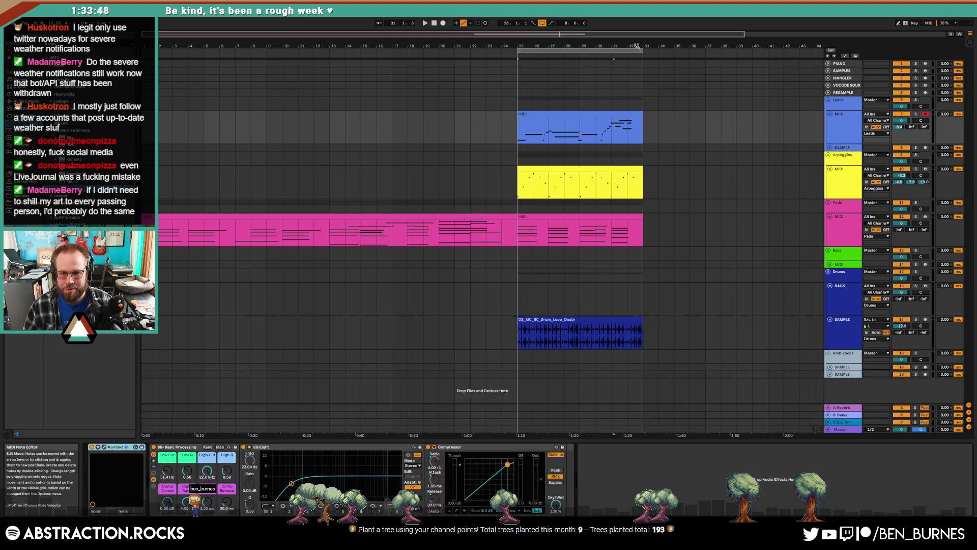
- Arm the pad track for recording and move the arrangement loop to bars 33 to 41
left_click(596, 126)
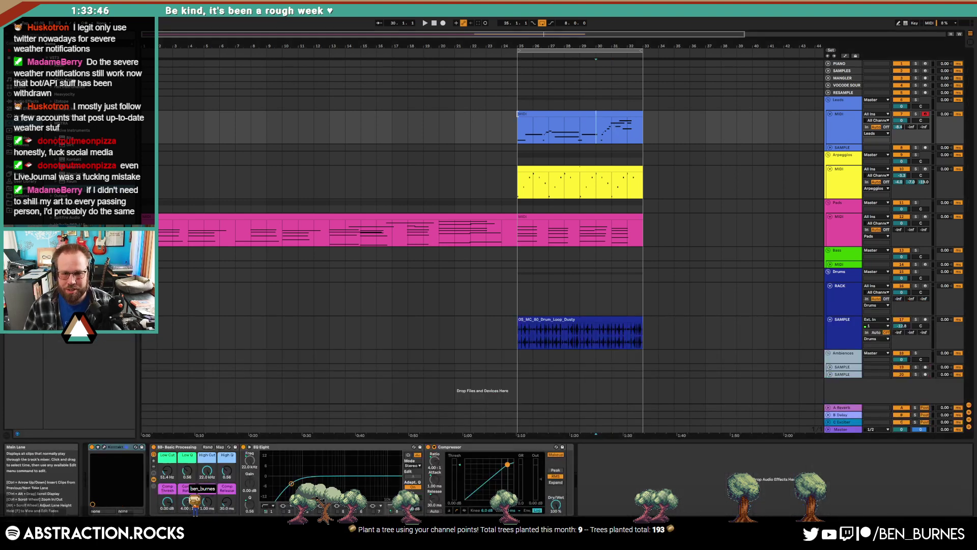
left_click(536, 111)
left_click(644, 229)
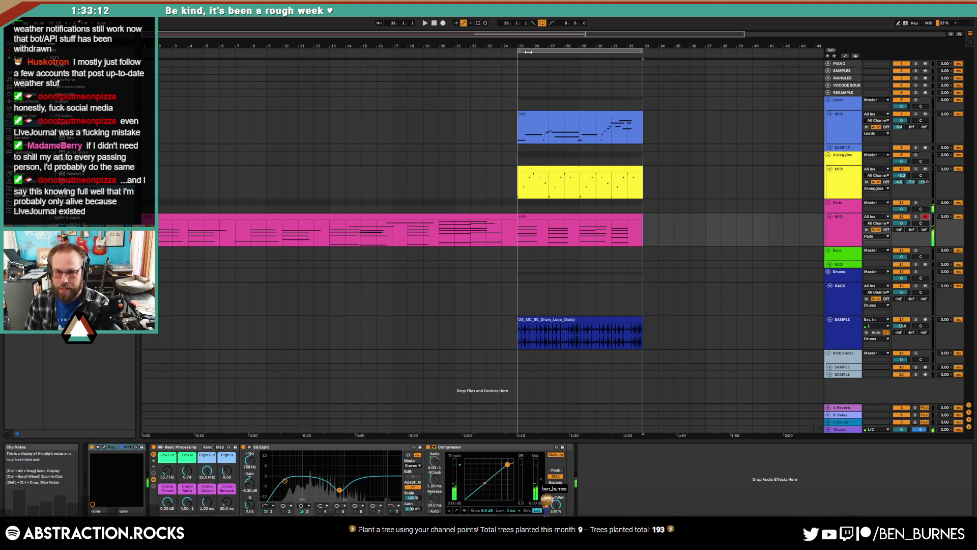
left_click_drag(530, 51, 666, 63)
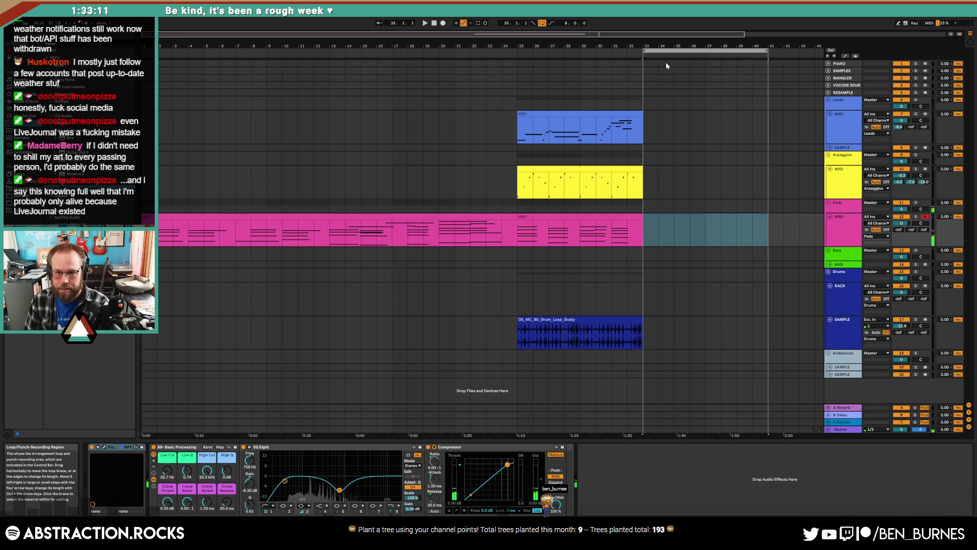
- Delete the empty one-bar pad clip at bar 33 and extend the Dusty drum loop clip to bar 41
double_click(648, 241)
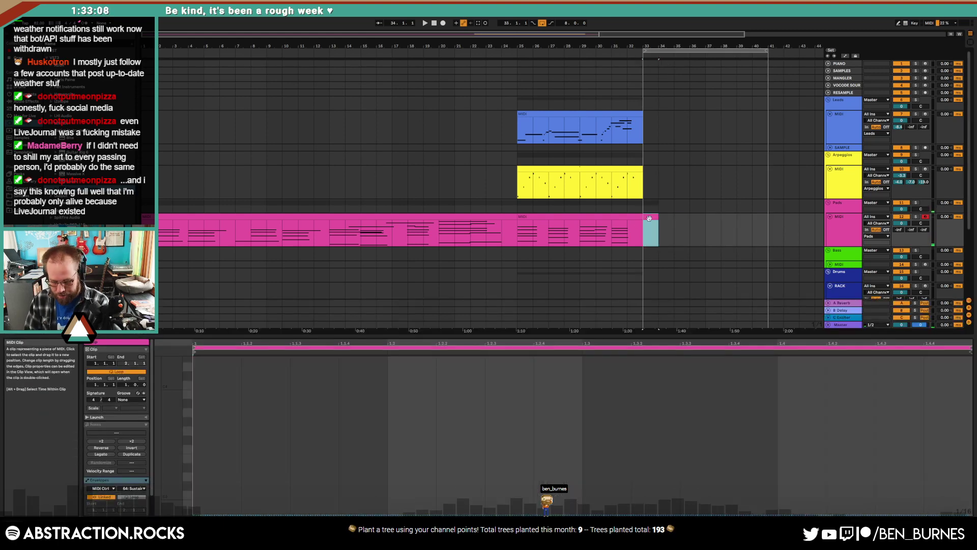
key("Delete")
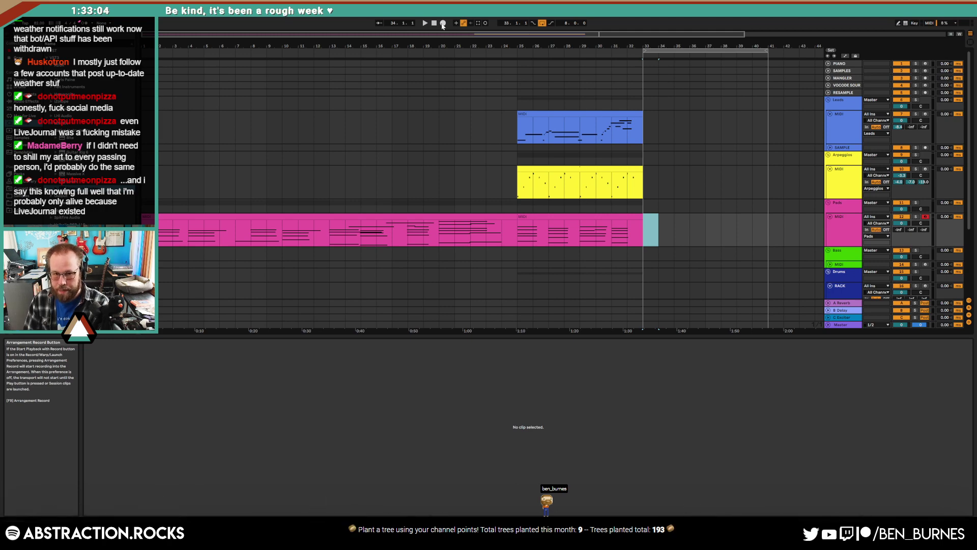
scroll(604, 229, "down", 3)
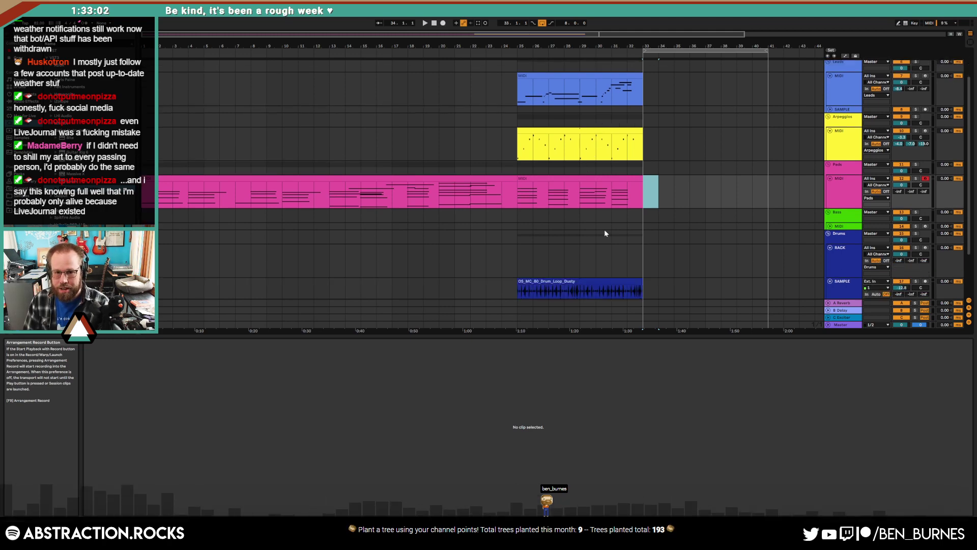
left_click_drag(641, 272, 768, 271)
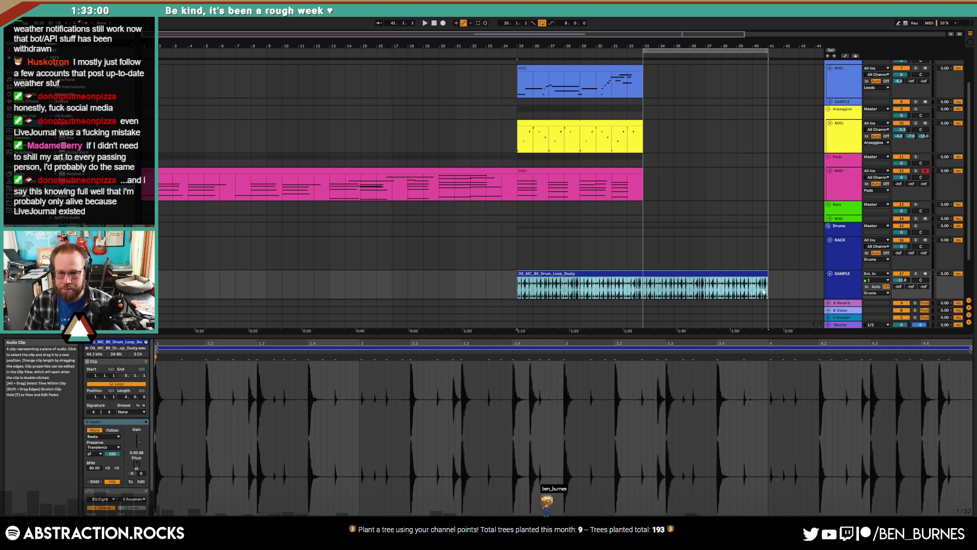
- Record a new pad chord part from bar 33 over the drum loop and extend its clip to bar 41
left_click(650, 184)
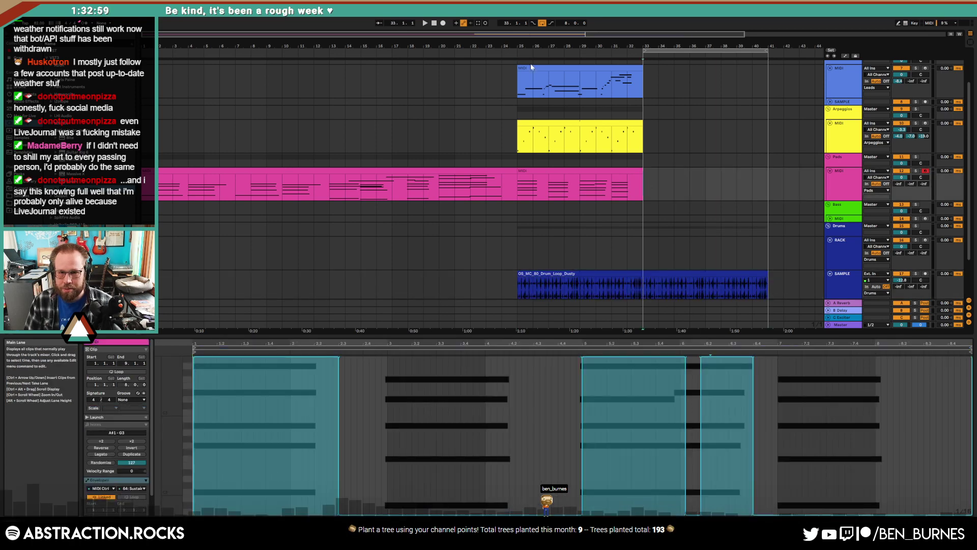
left_click(444, 24)
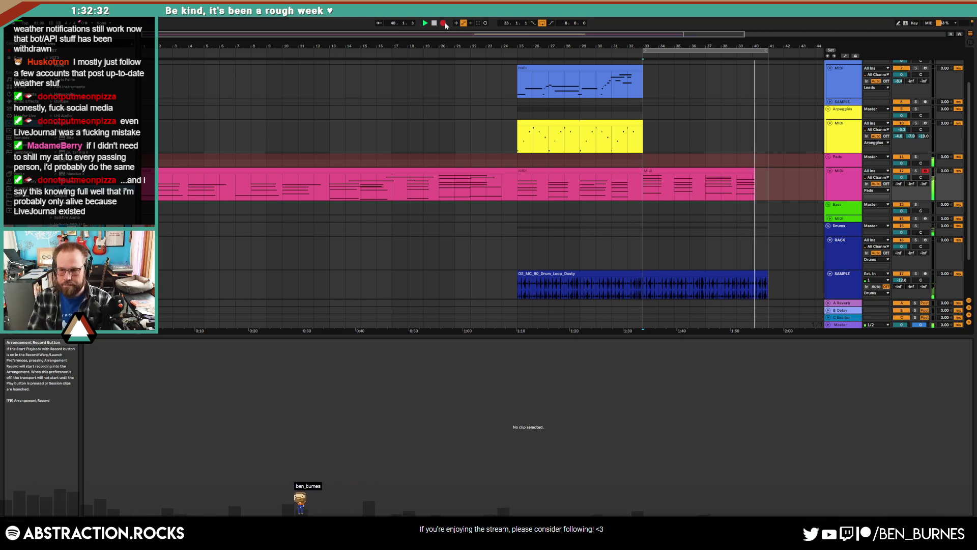
left_click(444, 26)
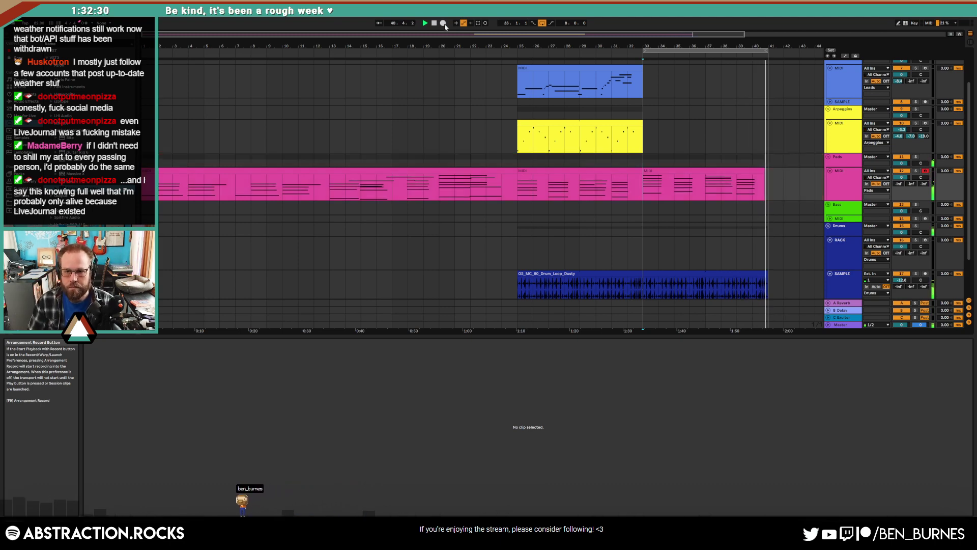
left_click_drag(764, 171, 768, 172)
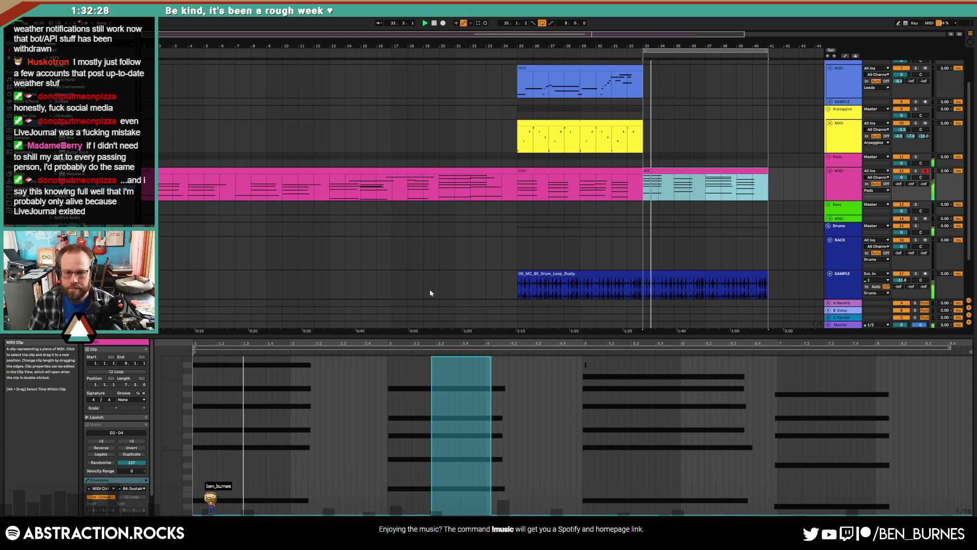
- Flatten the sustain pedal envelope to zero under the second chord of the newly recorded pad clip
key("b")
left_click(415, 509)
left_click_drag(414, 510, 493, 515)
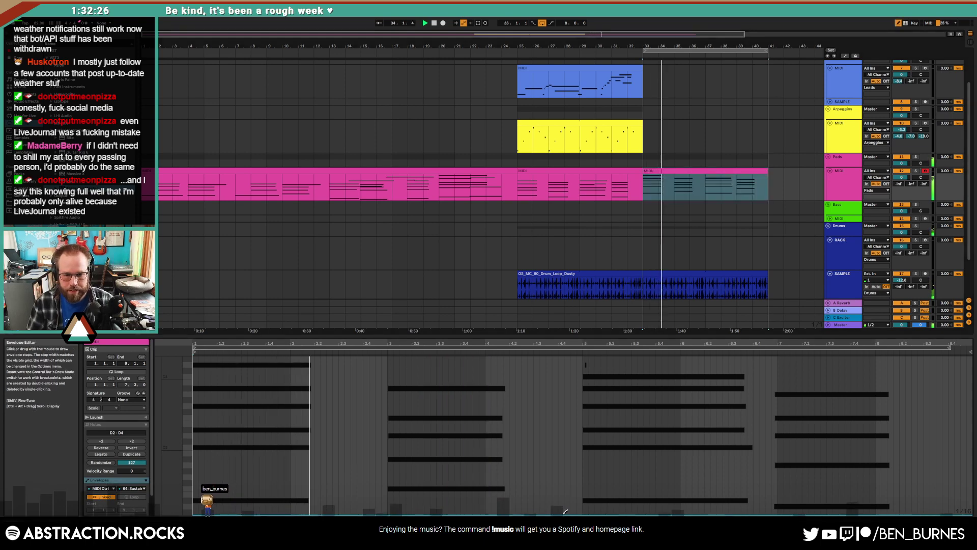
key("b")
key("shift+Tab")
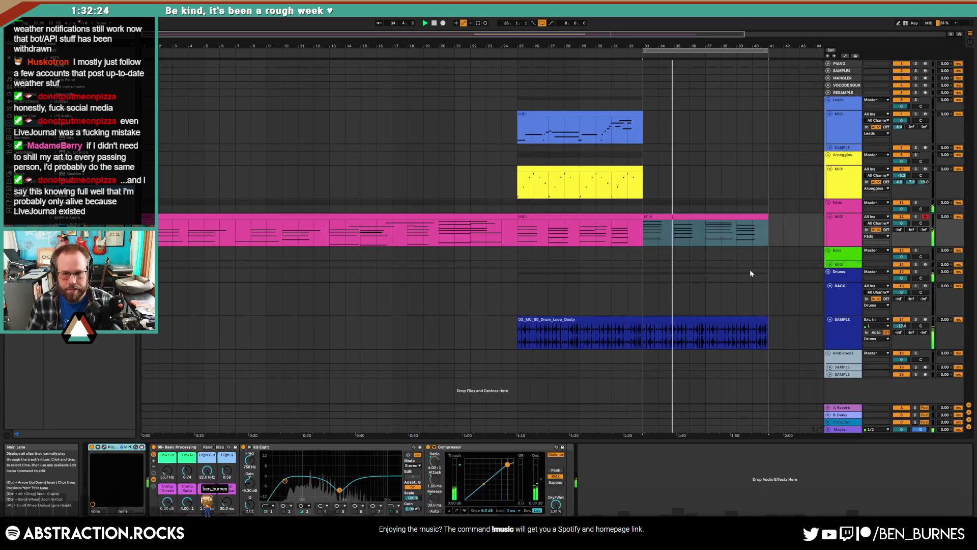
- Remove the stray short D4 note from the new pad clip and quantize the notes of its fourth chord
double_click(697, 217)
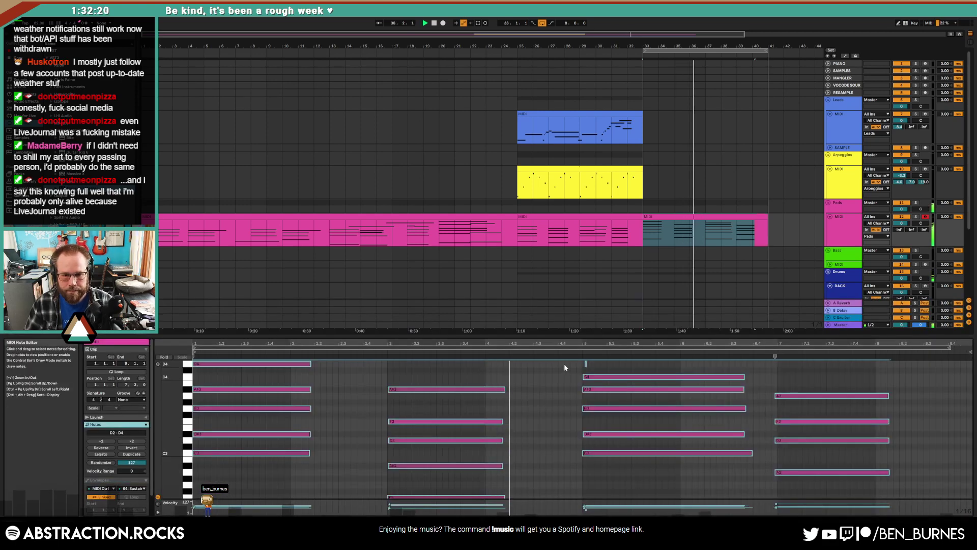
left_click(539, 403)
scroll(584, 404, "up", 2)
scroll(584, 405, "down", 2)
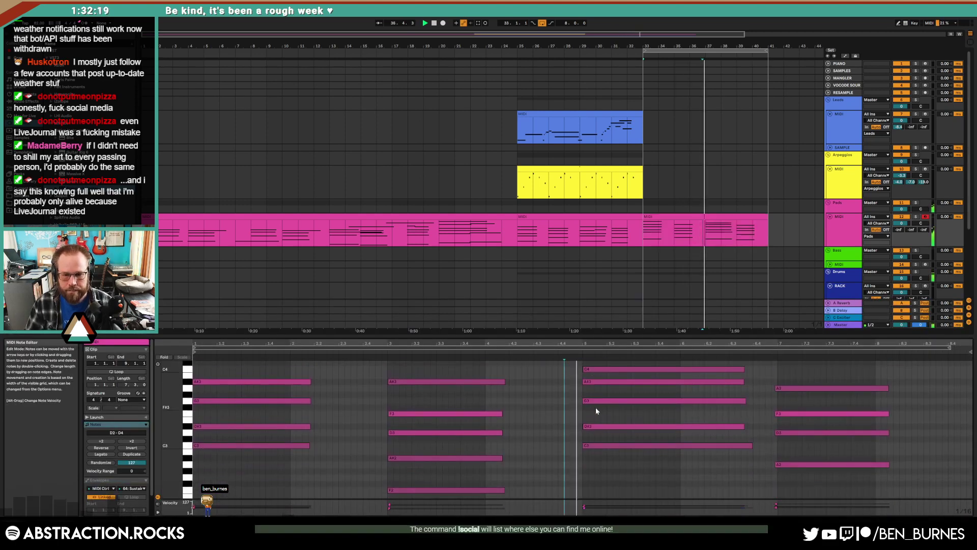
left_click_drag(803, 384, 832, 503)
key("ctrl+u")
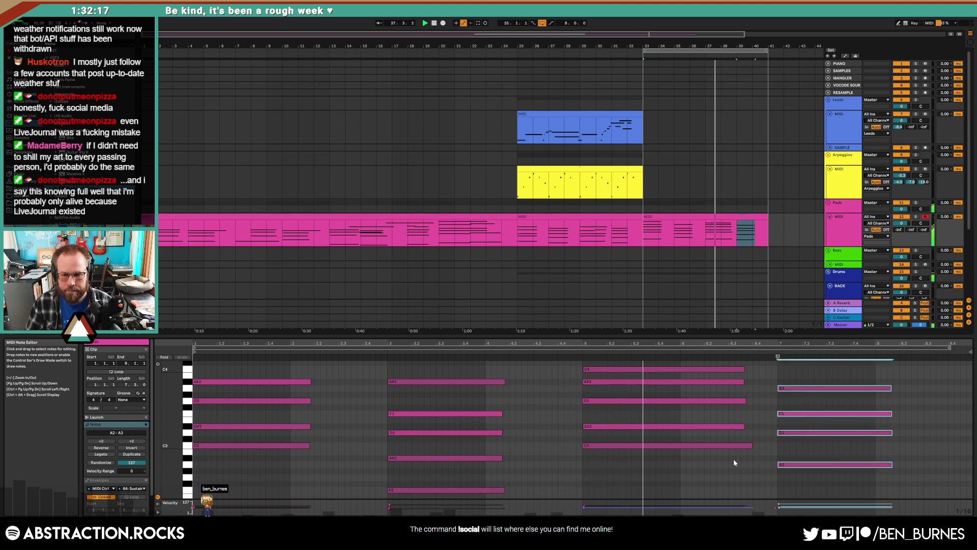
- Shorten all notes of the third pad chord and add a D4 on top of the fourth chord, matching its length
left_click_drag(735, 461, 708, 337)
key("shift+Left")
key("shift+Left")
key("shift+Left")
key("shift+Left")
key("shift+Left")
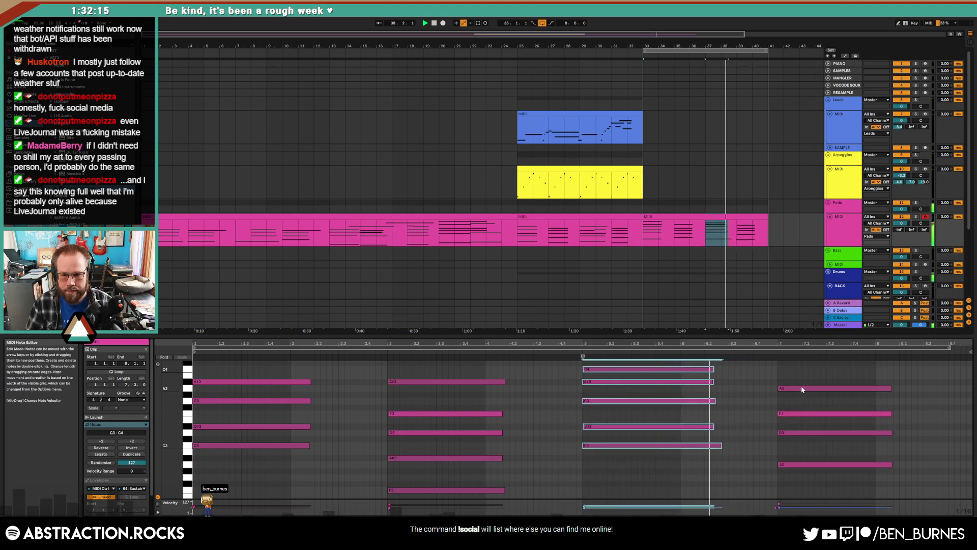
left_click_drag(802, 389, 799, 419)
scroll(802, 413, "down", 1)
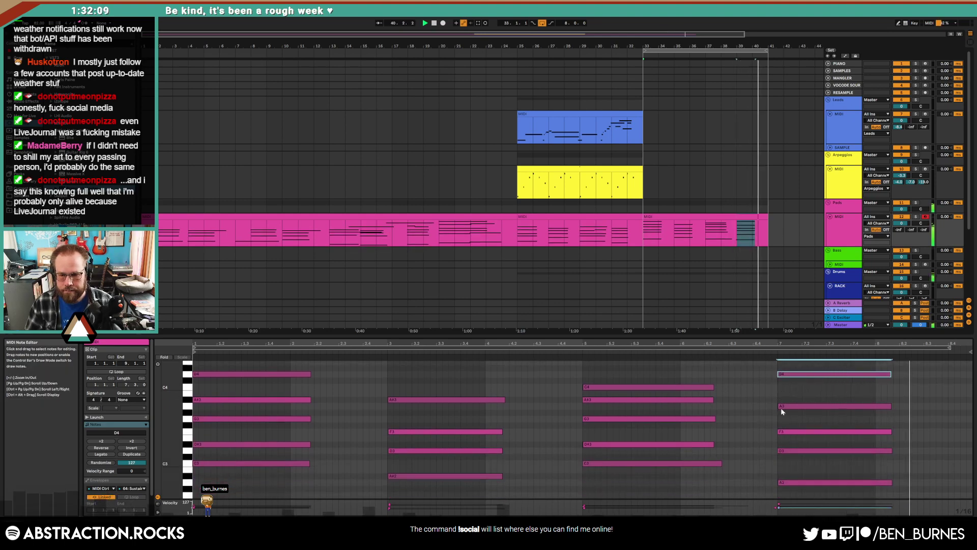
- Lengthen all notes of the last chord (A2 to D4) in the Pads clip to just past beat 8.2 and stop playback
scroll(781, 408, "down", 1)
left_click_drag(850, 483, 906, 367)
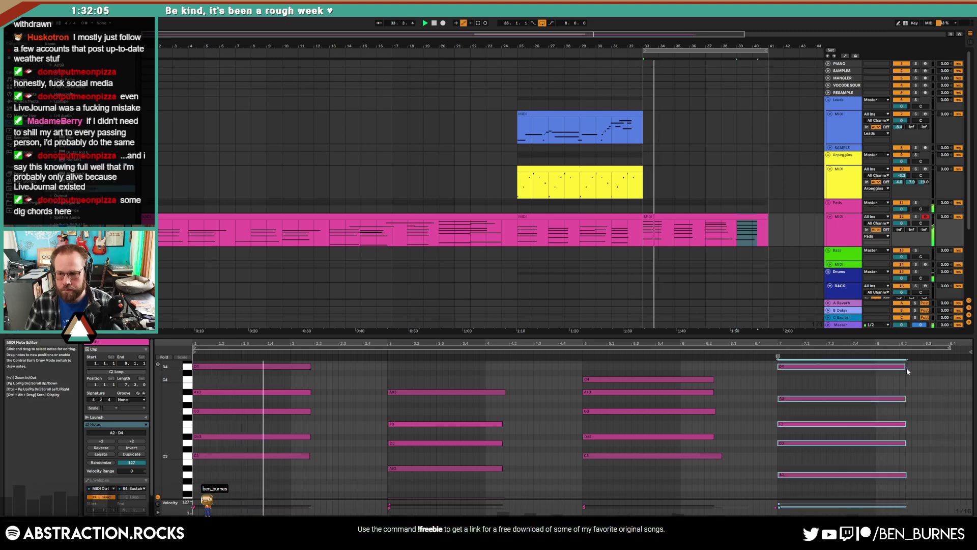
key("shift+Tab")
key("space")
- Extend the Arpeggios MIDI clip to bar 41 so it ends with the Pads clip
left_click(647, 126)
left_click(638, 171)
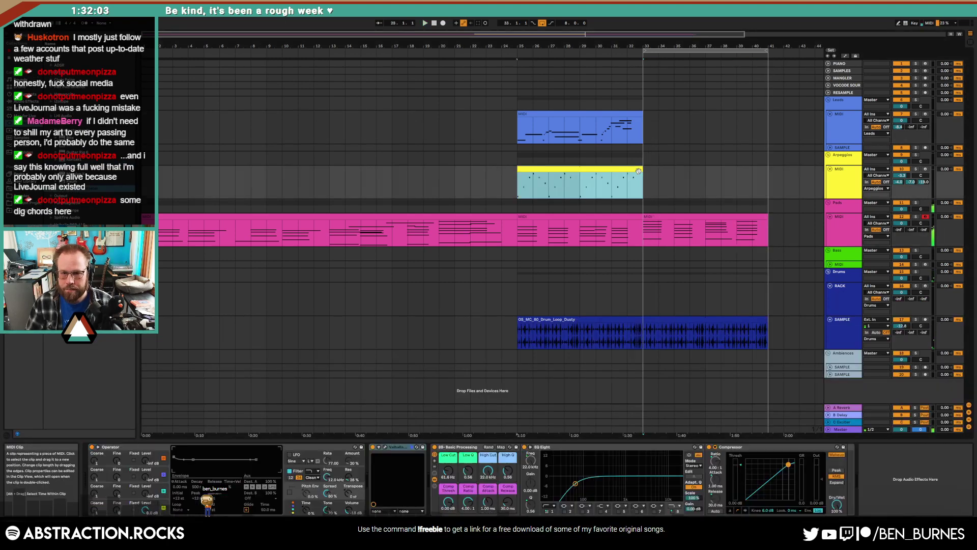
left_click_drag(642, 169, 766, 183)
- Arm the Leads MIDI track and record a new lead melody from bar 33 to bar 41
left_click(642, 127)
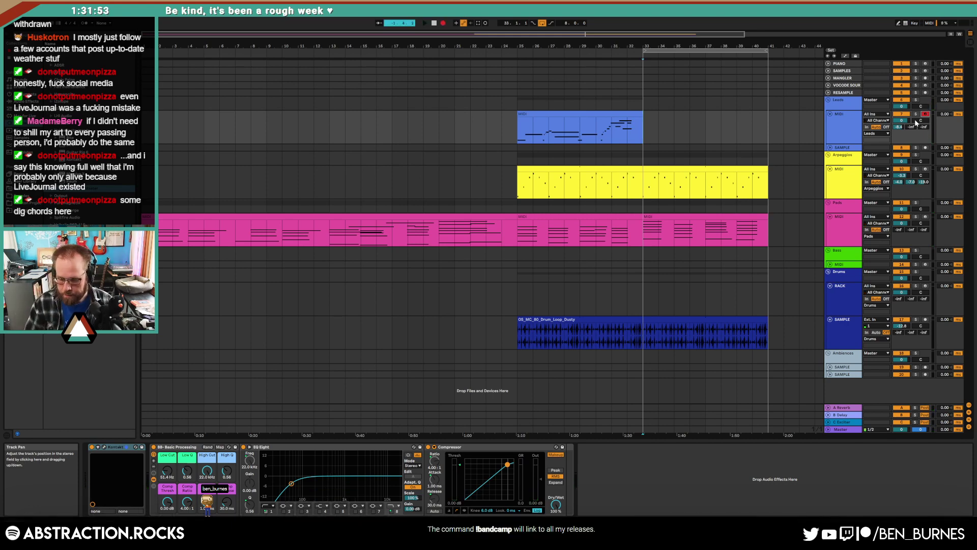
key("space")
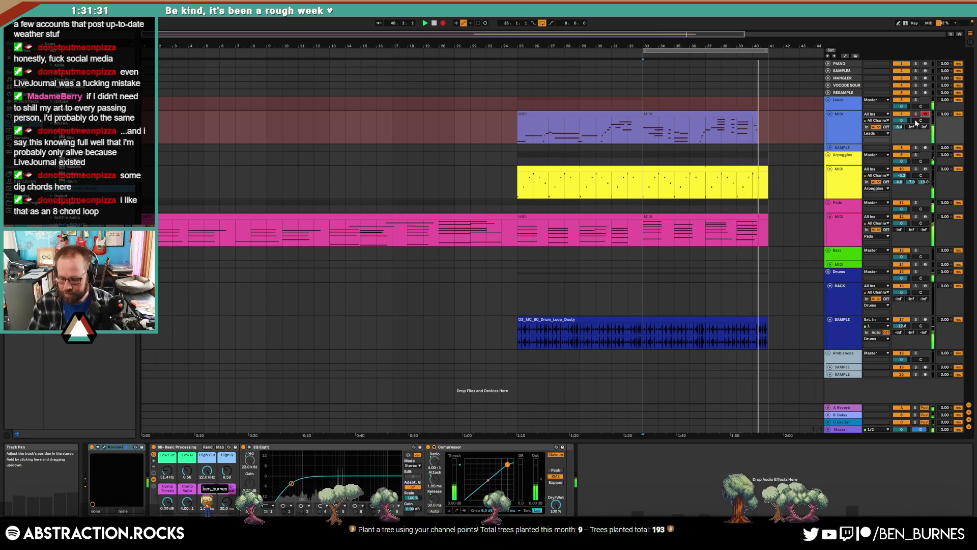
key("space")
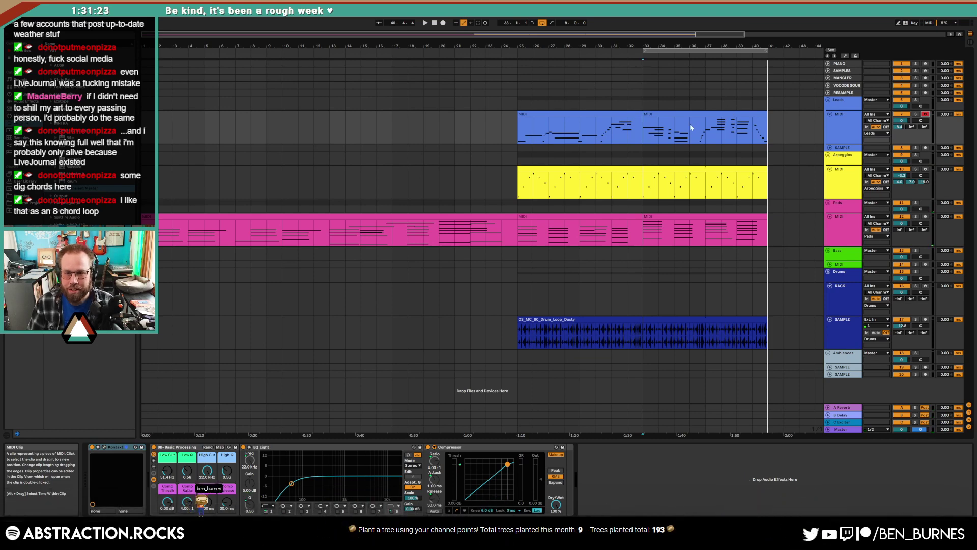
- Open the newly recorded lead clip and lower the F#4 and A#4 of the bar 7 chord to F4 and A4
double_click(673, 135)
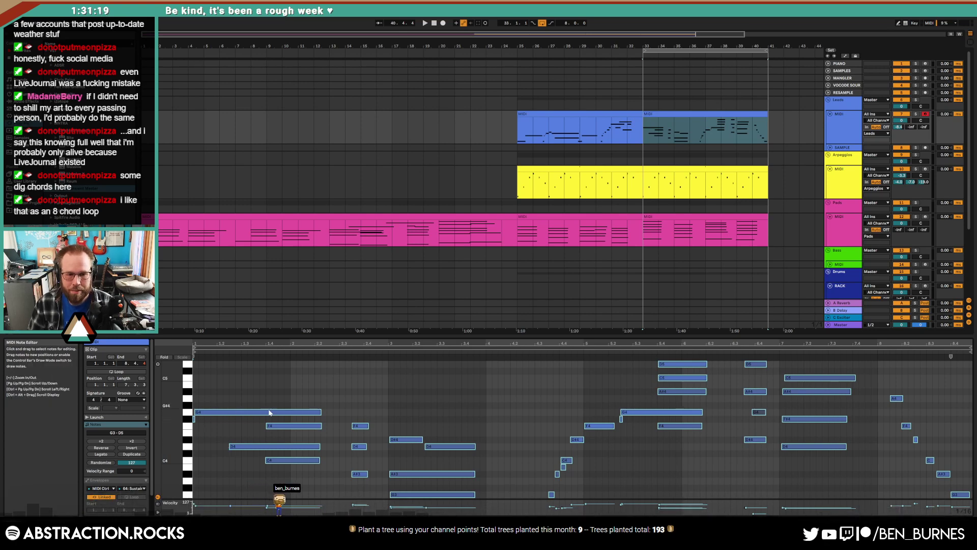
scroll(204, 423, "down", 2)
left_click_drag(169, 422, 155, 434)
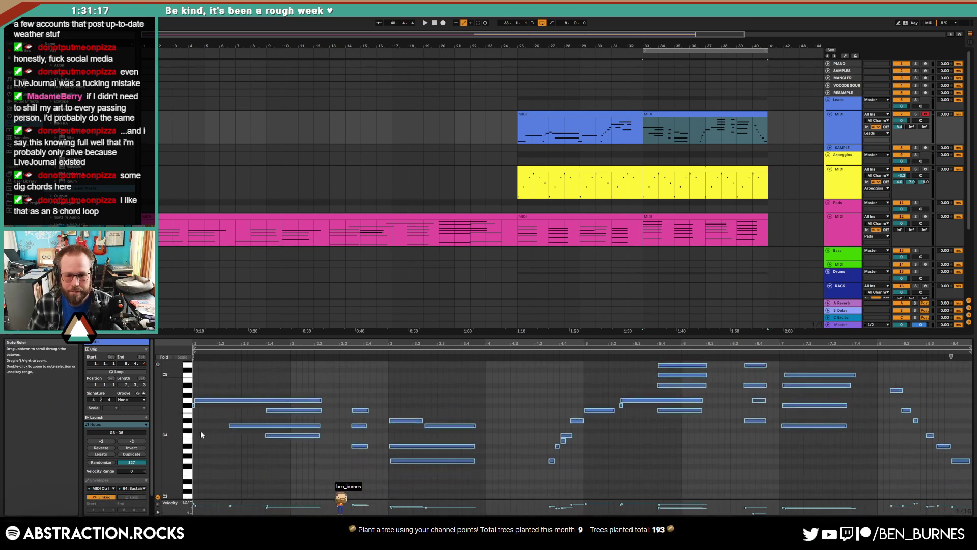
scroll(694, 448, "up", 2)
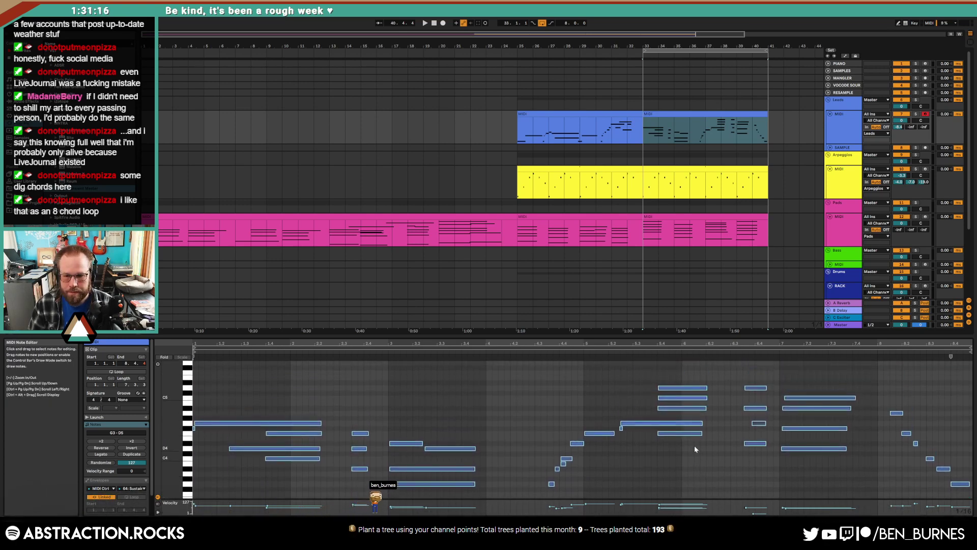
left_click(649, 393)
double_click(661, 398)
left_click_drag(783, 407, 797, 430)
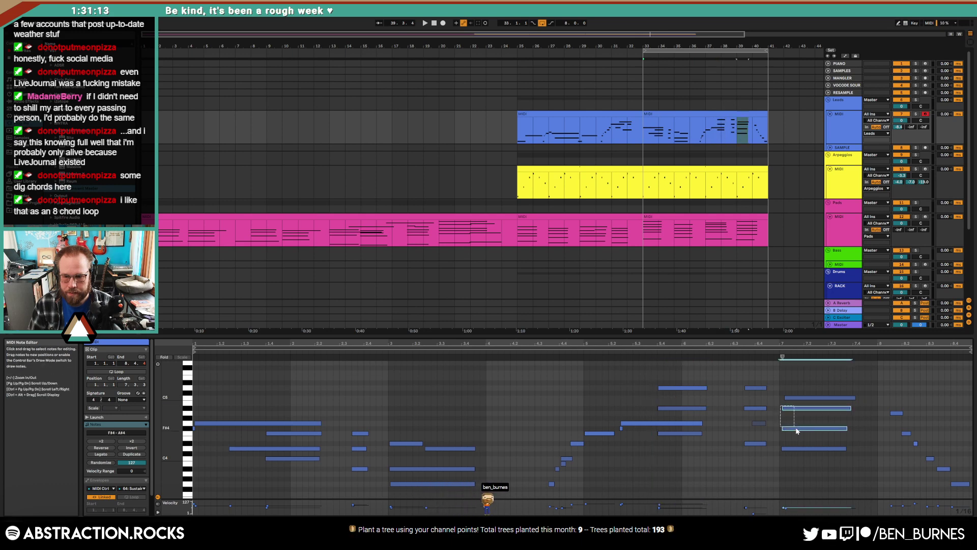
- Start playback and extend the arrangement loop back to bar 25 to cover both lead clips
key("space")
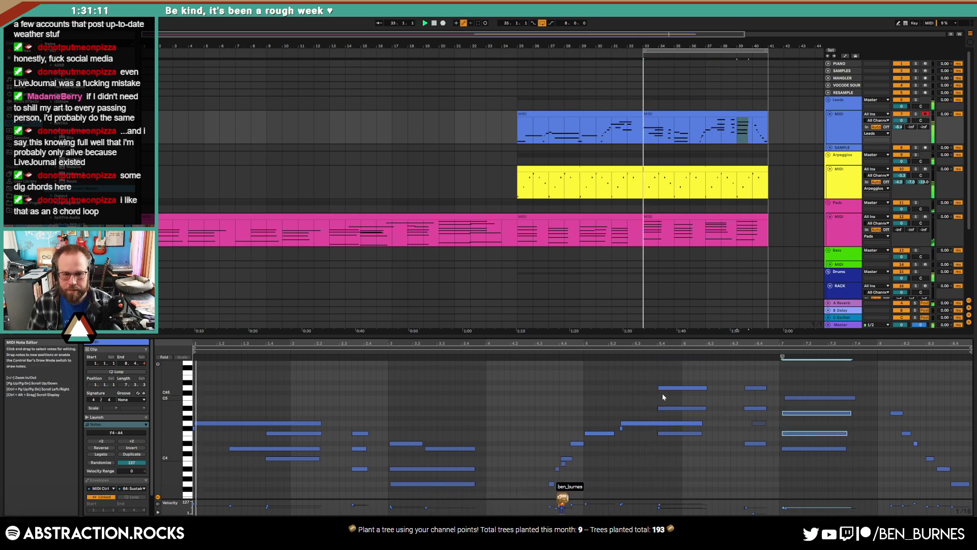
key("shift+Tab")
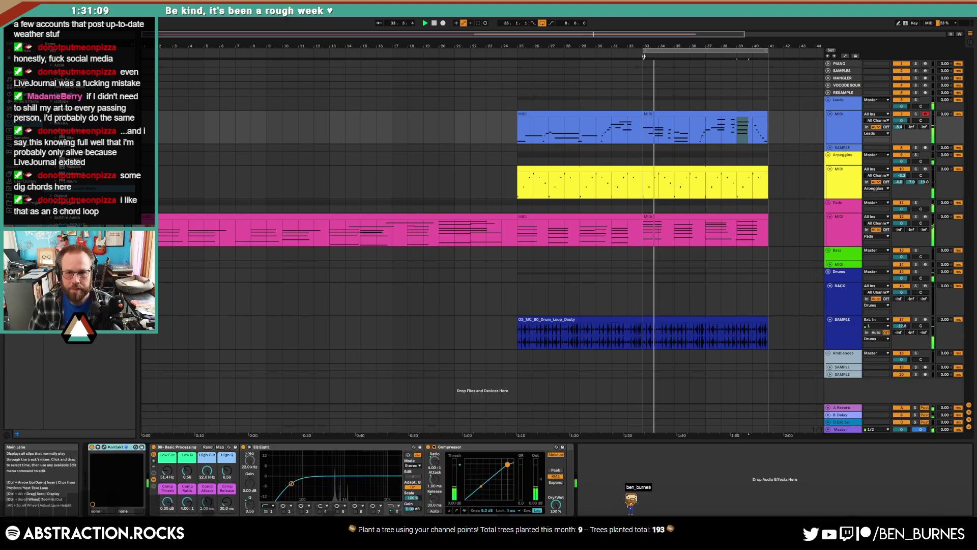
left_click_drag(647, 49, 517, 50)
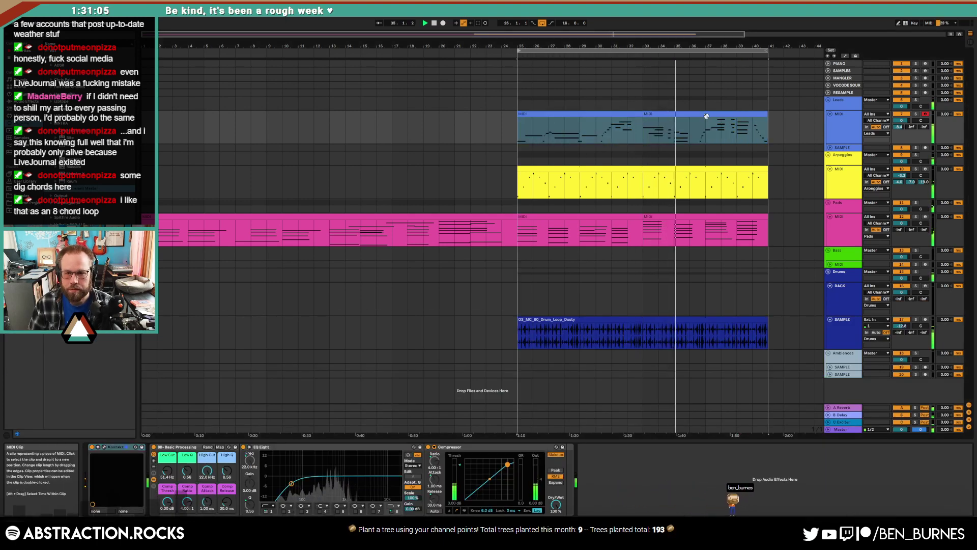
- In the second lead clip, shorten bar 3's D#4 to a grace note, shift the following D4 earlier, and align the G3 and A#3 starts
double_click(707, 116)
scroll(426, 460, "down", 3)
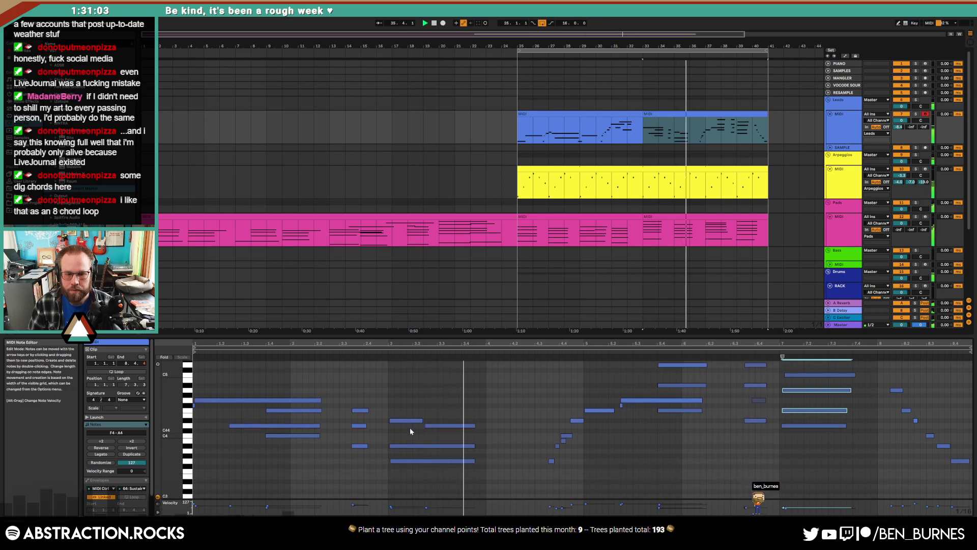
key("space")
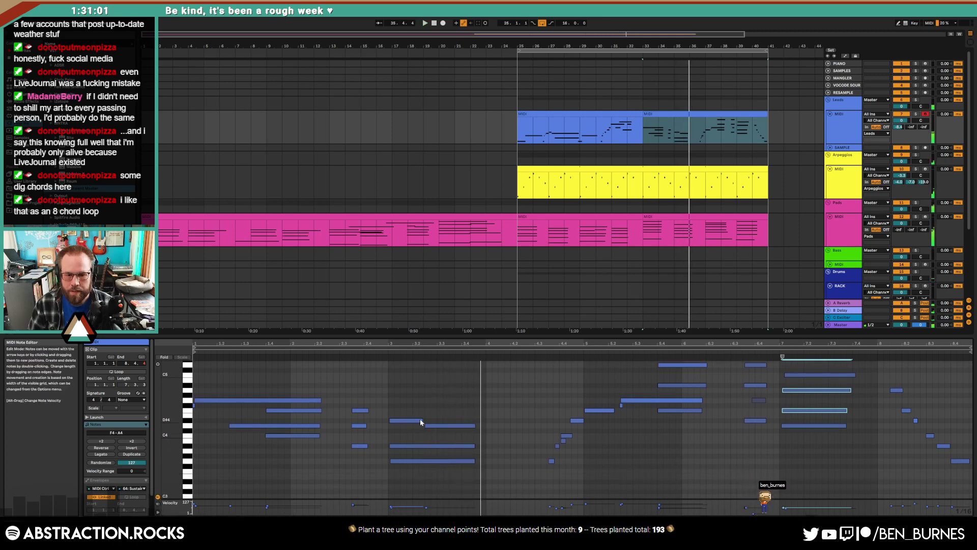
left_click(421, 421)
left_click_drag(435, 426, 415, 481)
key("space")
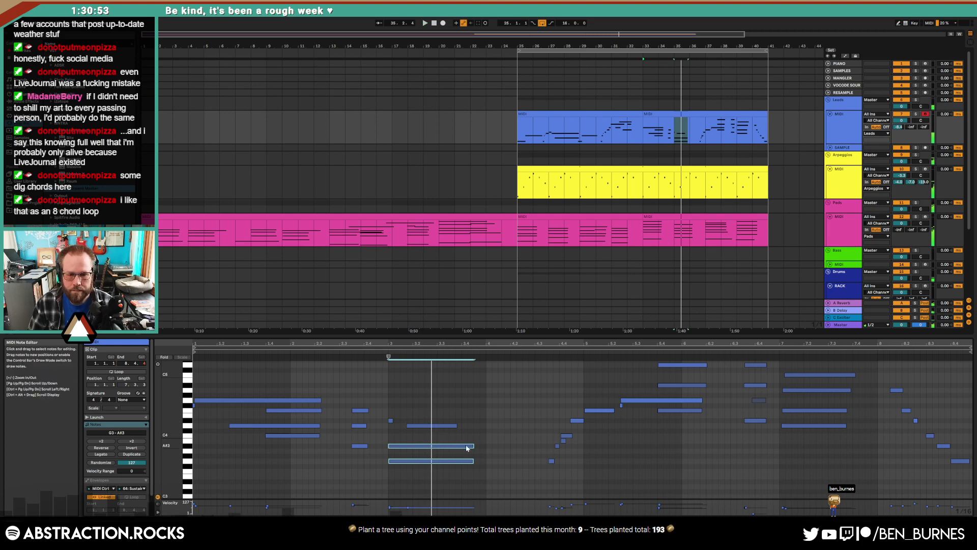
- Rework bar 3's A#3 into a short note followed by a longer one ending just past 4.1, and replay the phrase
key("space")
mouse_move(473, 446)
left_mouse_down()
mouse_move(413, 446)
mouse_move(472, 447)
left_mouse_up()
key("ctrl+z")
left_click(498, 454)
key("space")
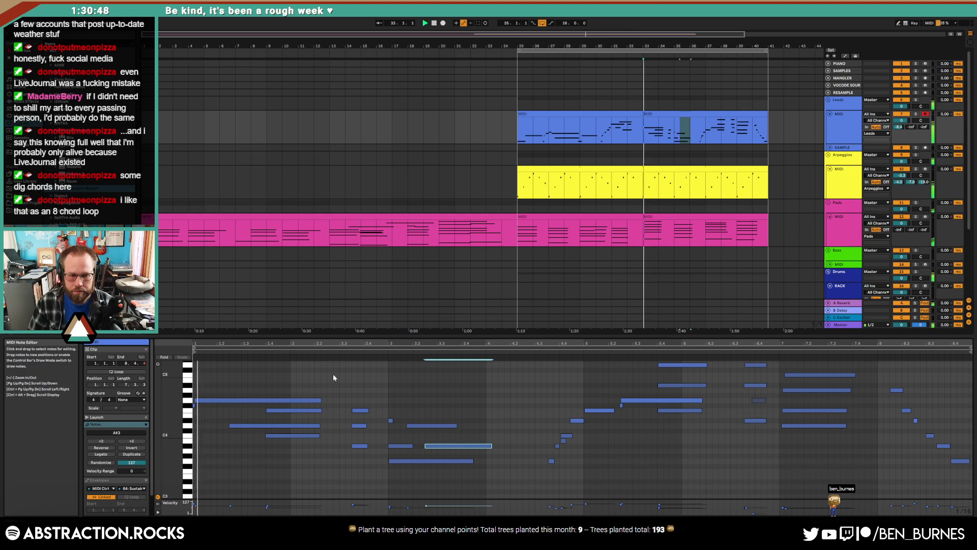
- Nudge bar 3's D4 slightly earlier and shorten the C4 and D#4 in the rising run before bar 5
left_click(412, 429)
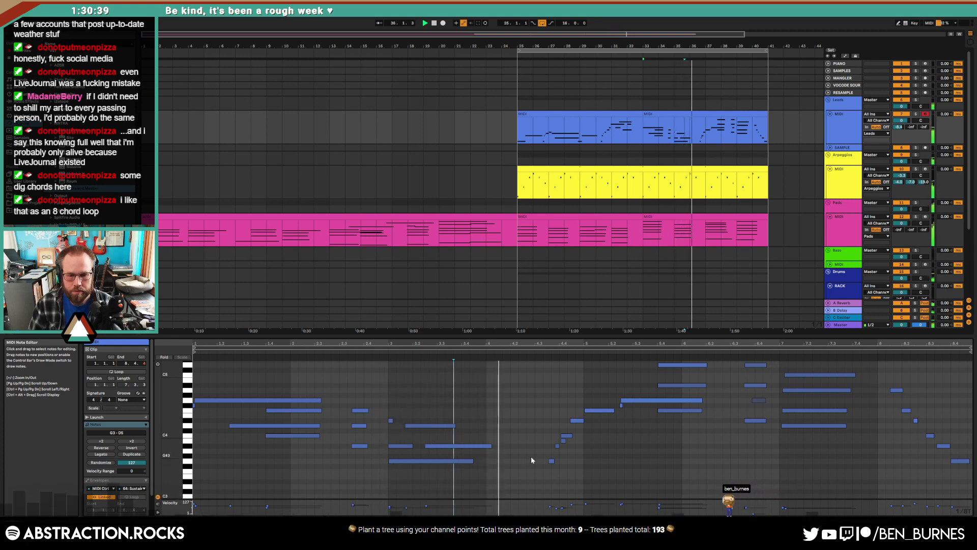
left_click(569, 436)
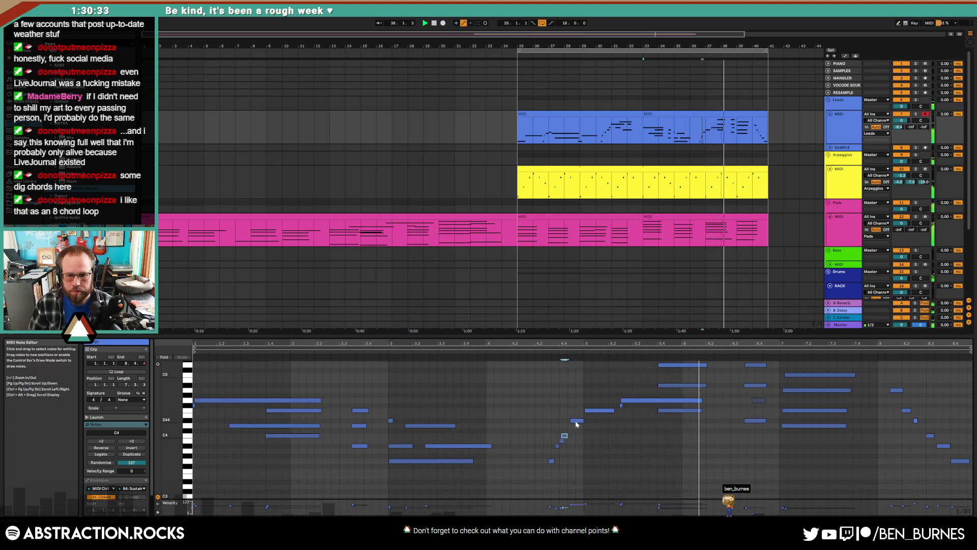
left_click(578, 422)
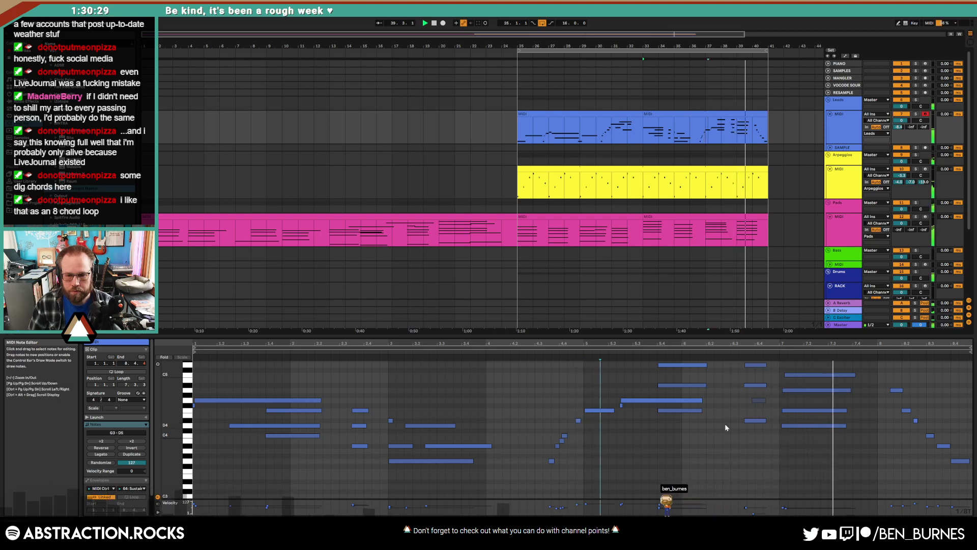
- Nudge the quiet G4 in the short chord late in bar 6 slightly later and stop playback
left_click(758, 402)
mouse_move(758, 402)
left_mouse_down()
mouse_move(772, 402)
mouse_move(758, 402)
left_mouse_up()
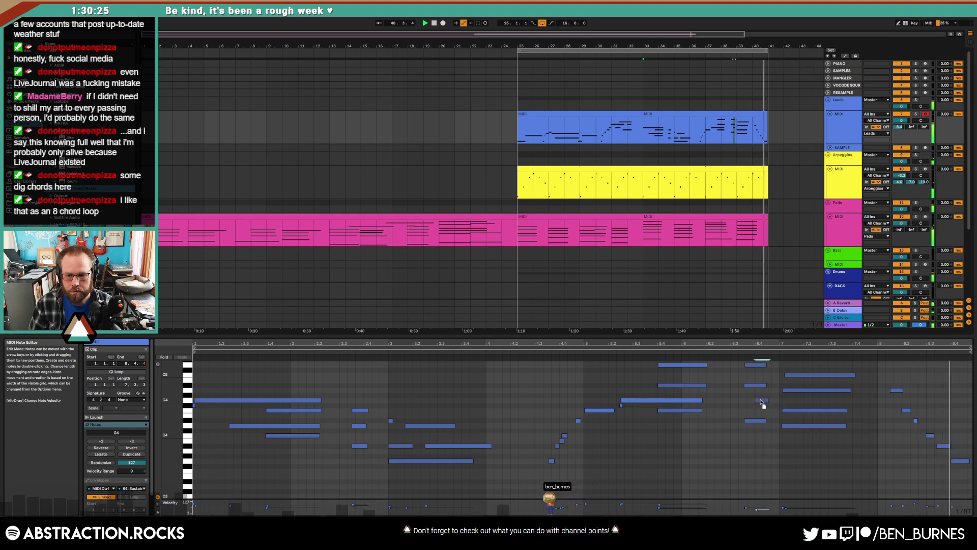
left_click(893, 445)
key("space")
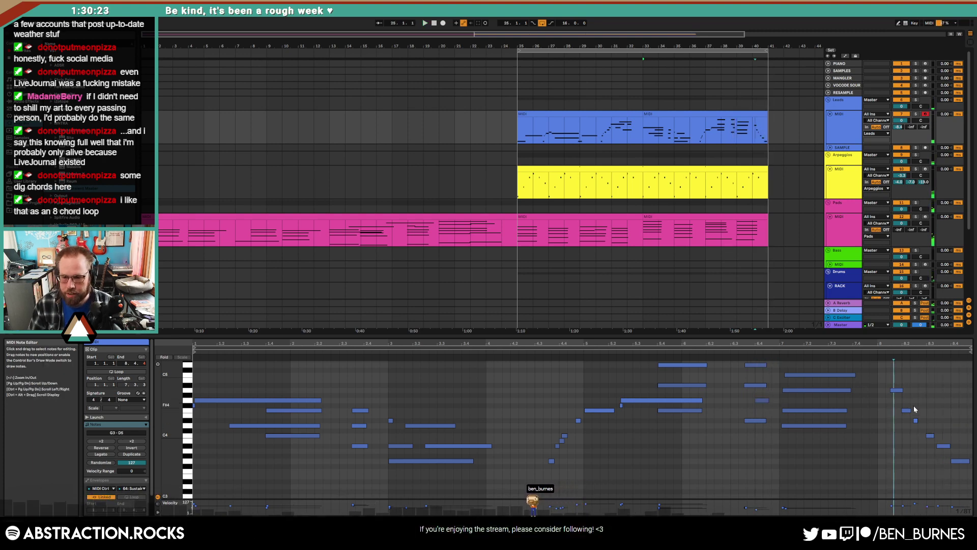
- Lower the D#4 to D4 and the A#3 to A3 in the descending run in bar 8, and play the clip
left_click_drag(916, 421, 916, 426)
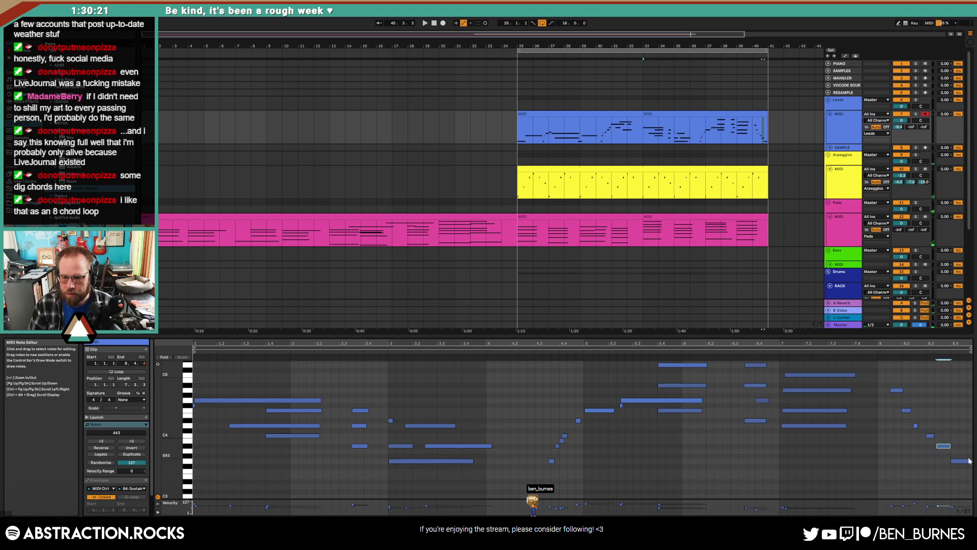
key("space")
key("ctrl+a")
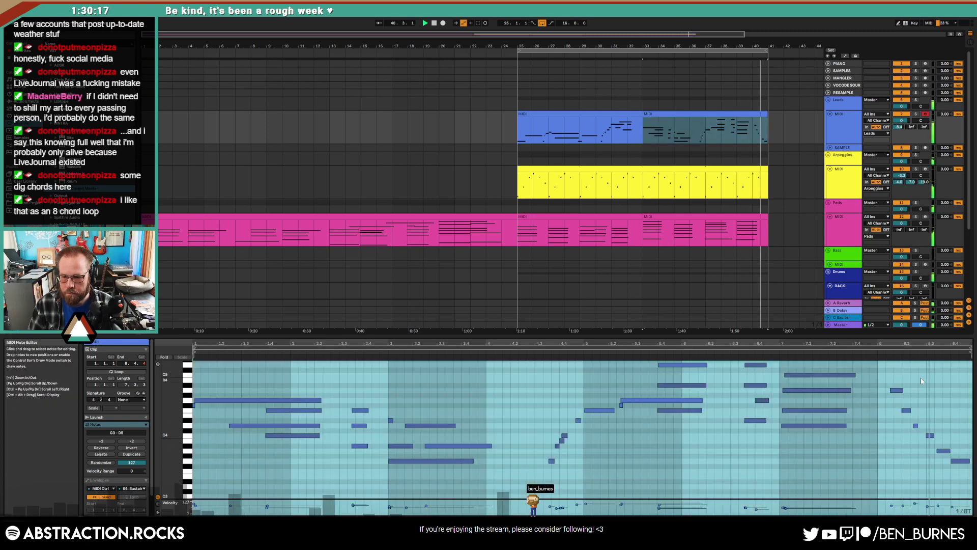
left_click(926, 383)
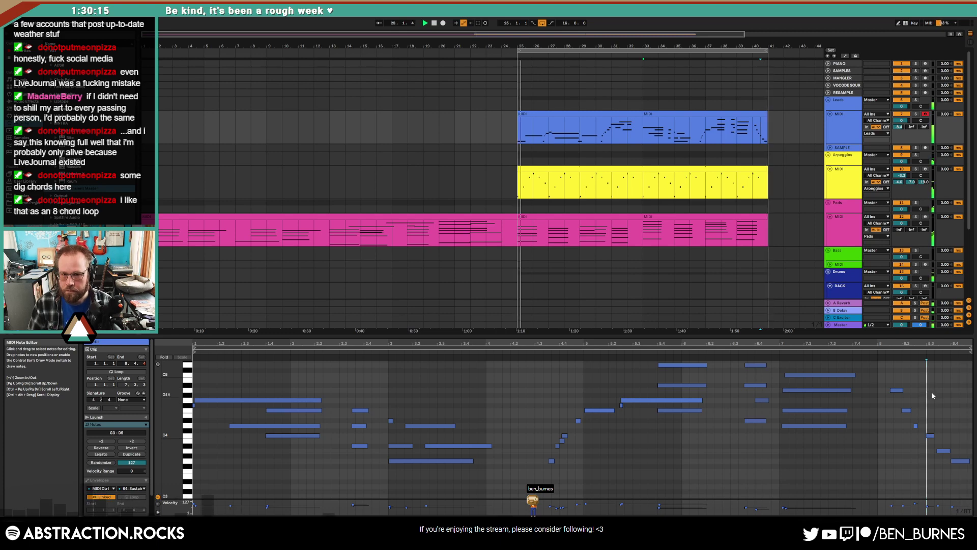
- Shorten the final G3 to a brief note and add another G3 at the clip's end, with its velocity at 41
left_click_drag(969, 461, 954, 462)
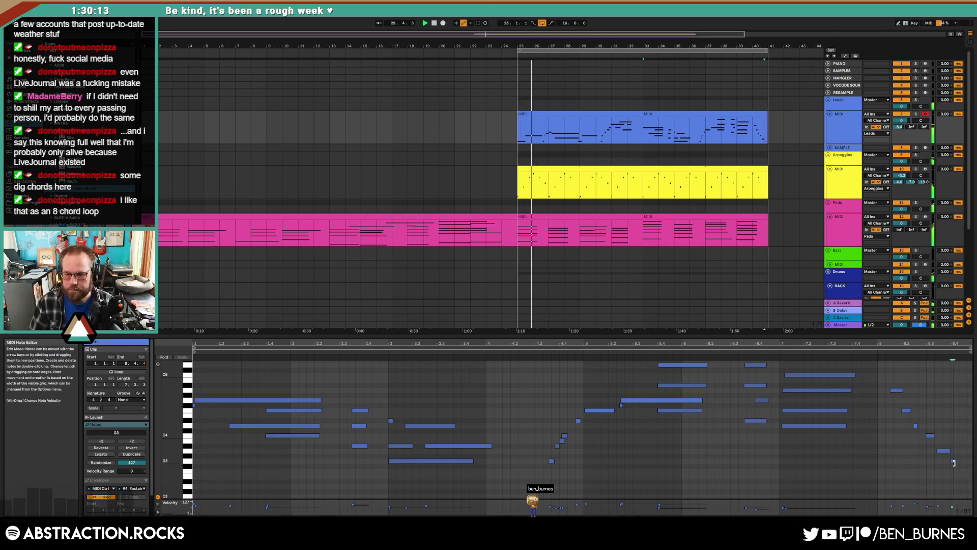
double_click(970, 461)
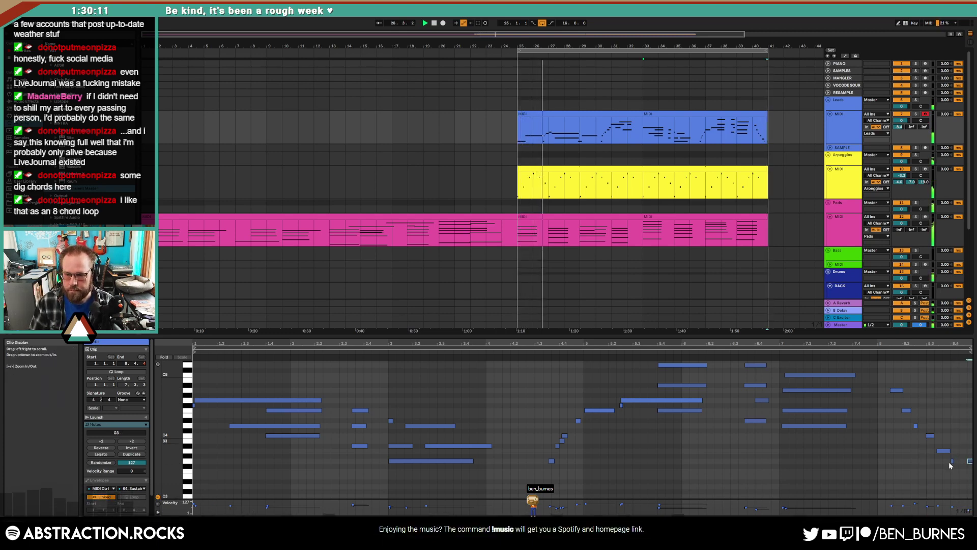
scroll(970, 459, "up", 3)
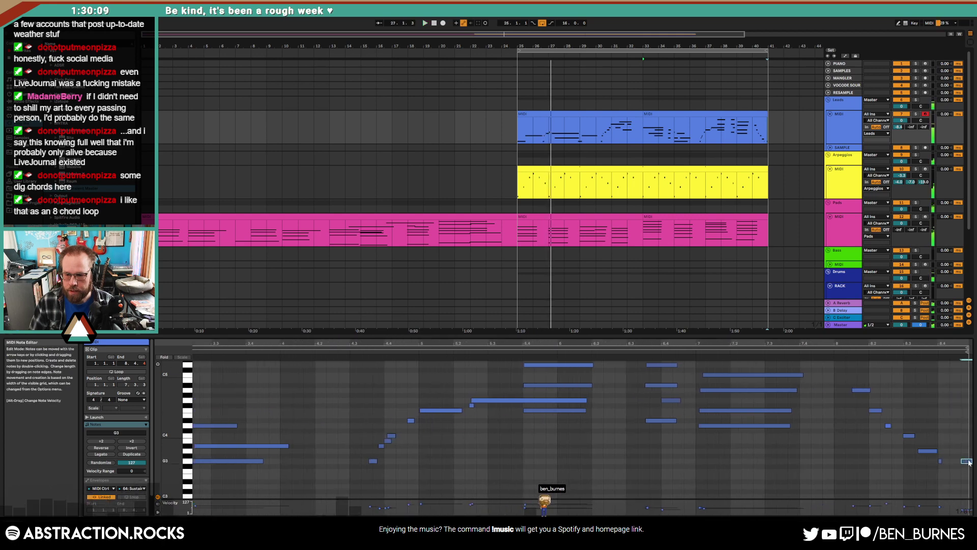
left_click_drag(972, 461, 969, 460)
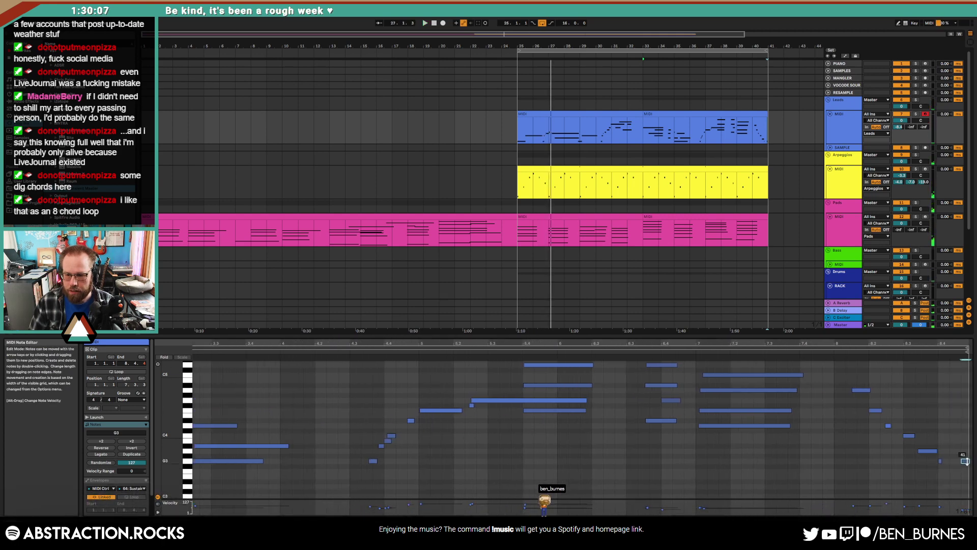
- Move the second lead clip's end marker to 9.1.1 and select the first lead clip
left_click(969, 373)
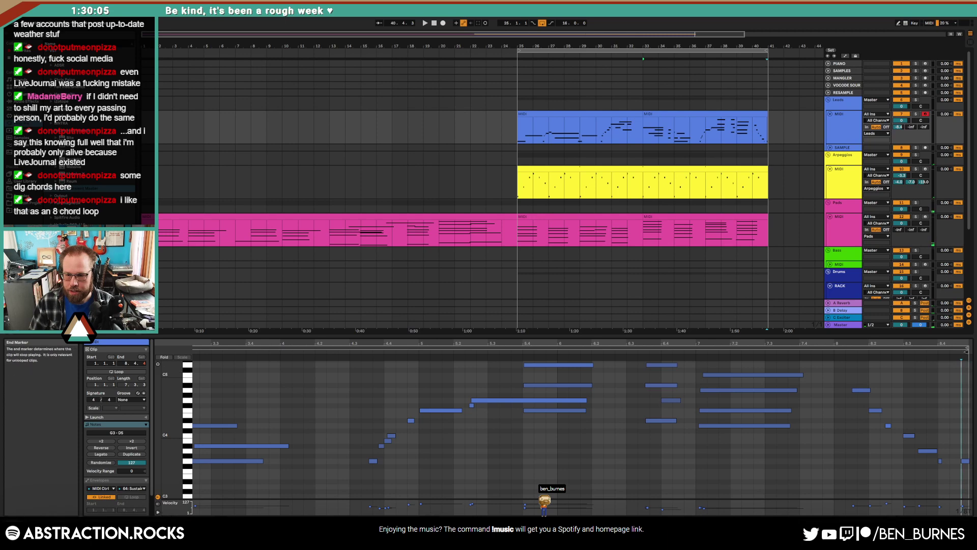
left_click_drag(966, 351, 973, 348)
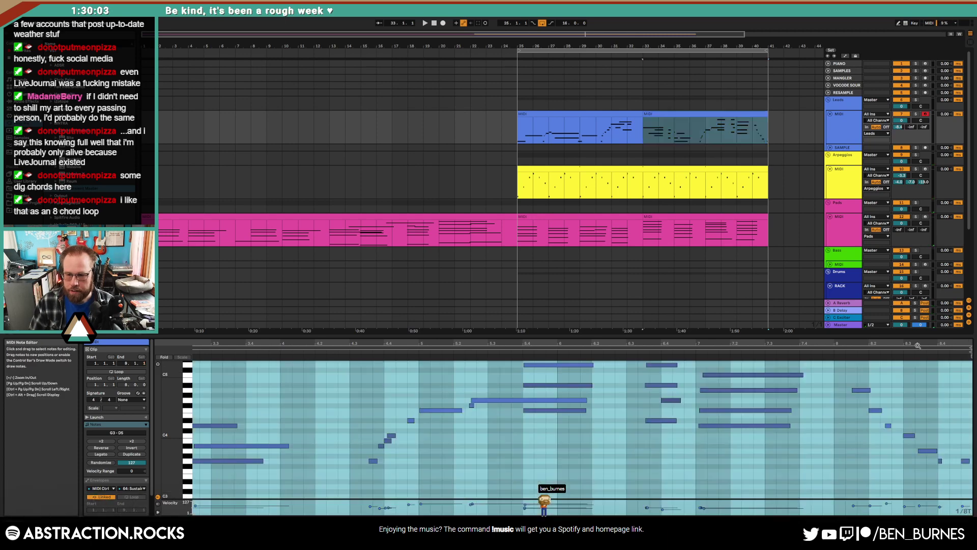
left_click(594, 118)
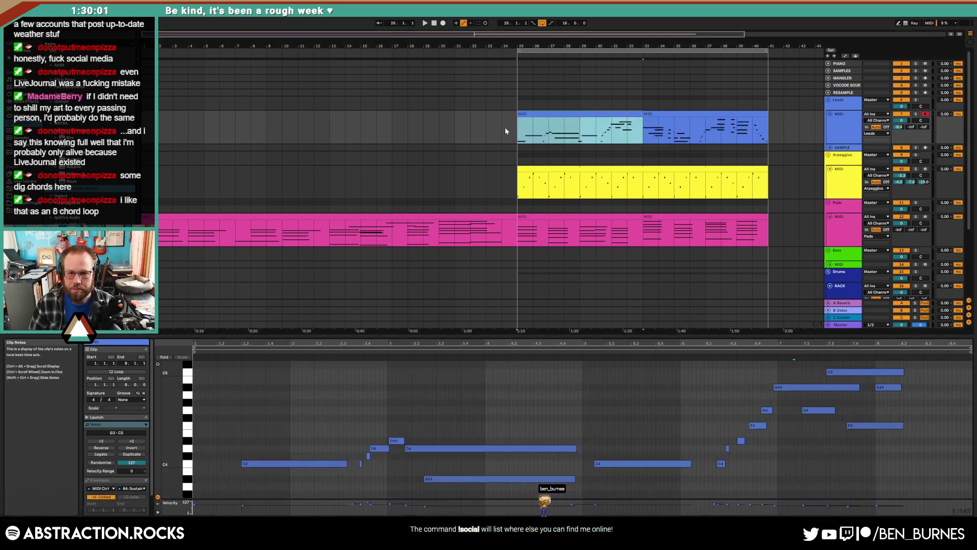
- Arm the Bass group's MIDI track and record a bass part from bar 25 to about bar 35
left_click(506, 131)
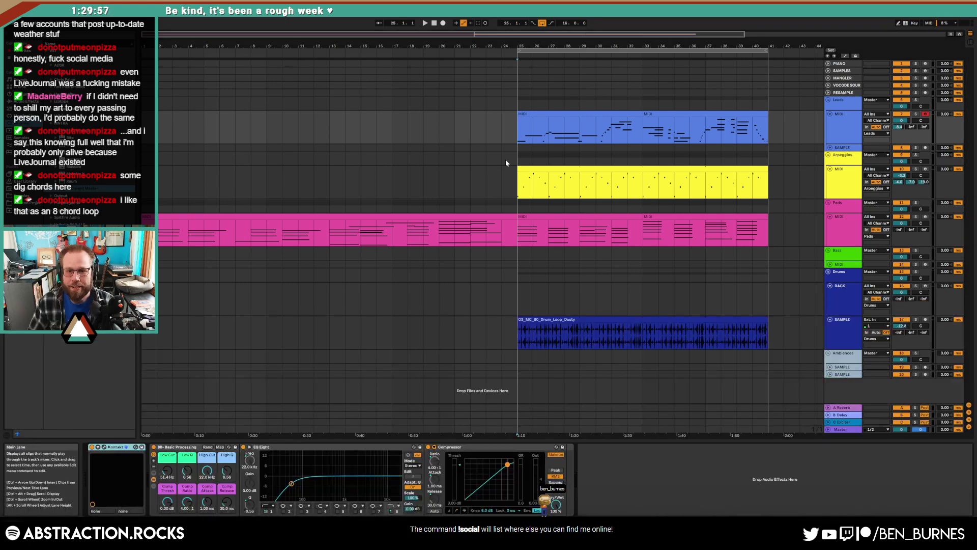
left_click(830, 265)
left_click(843, 268)
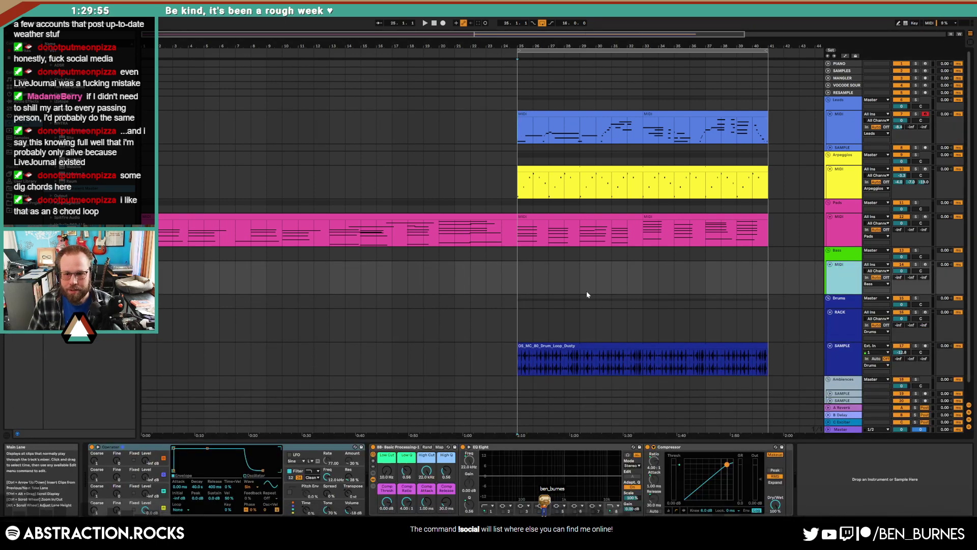
left_click(522, 279)
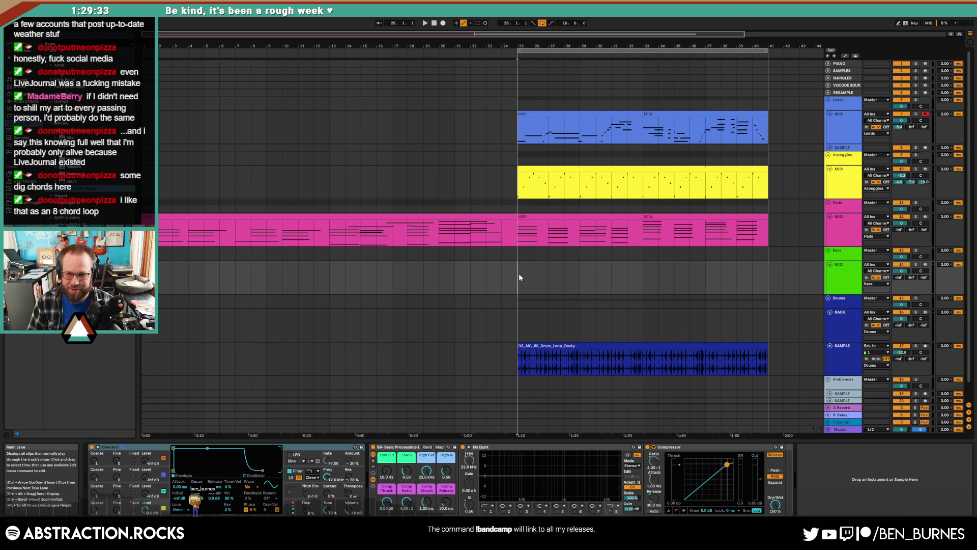
left_click(926, 264)
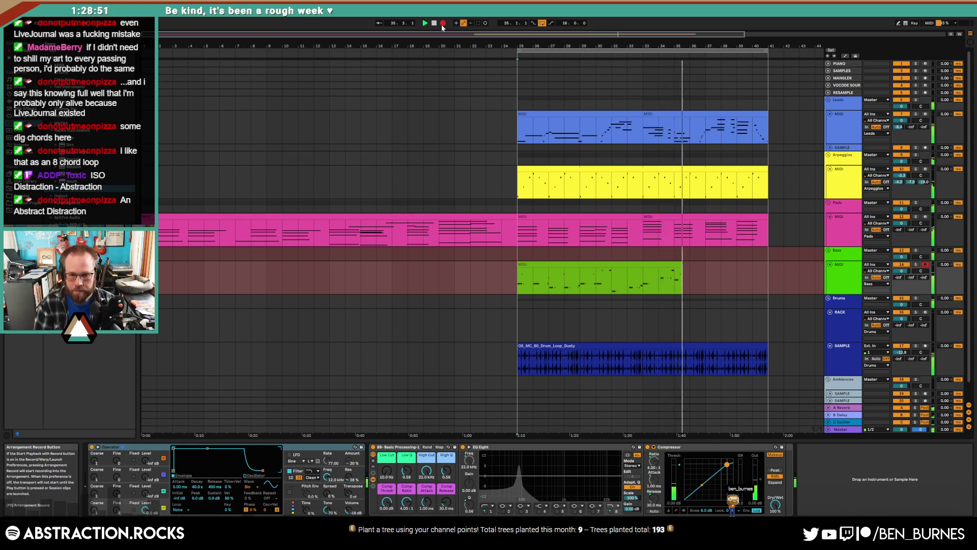
left_click(442, 25)
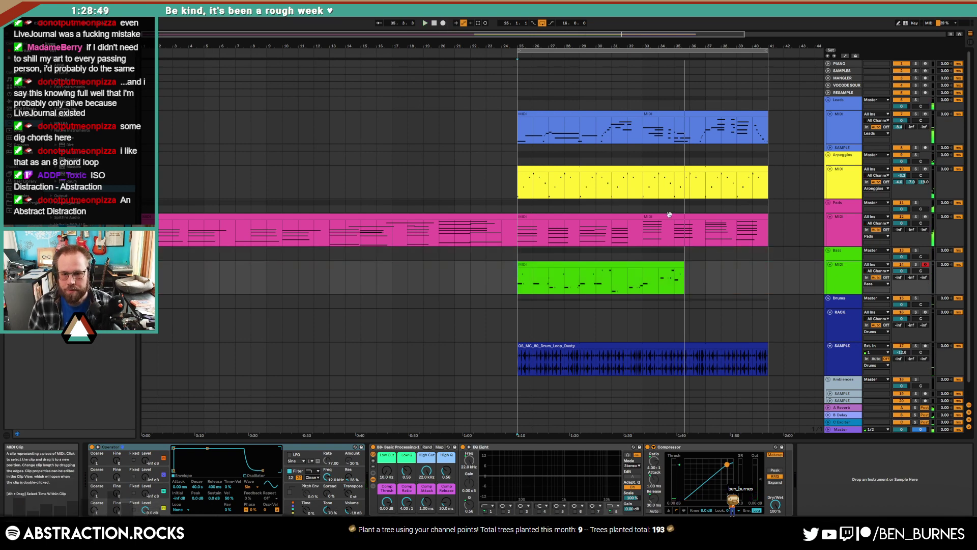
- Lower the bass MIDI track's volume slightly and play the section from bar 25
left_click(614, 218)
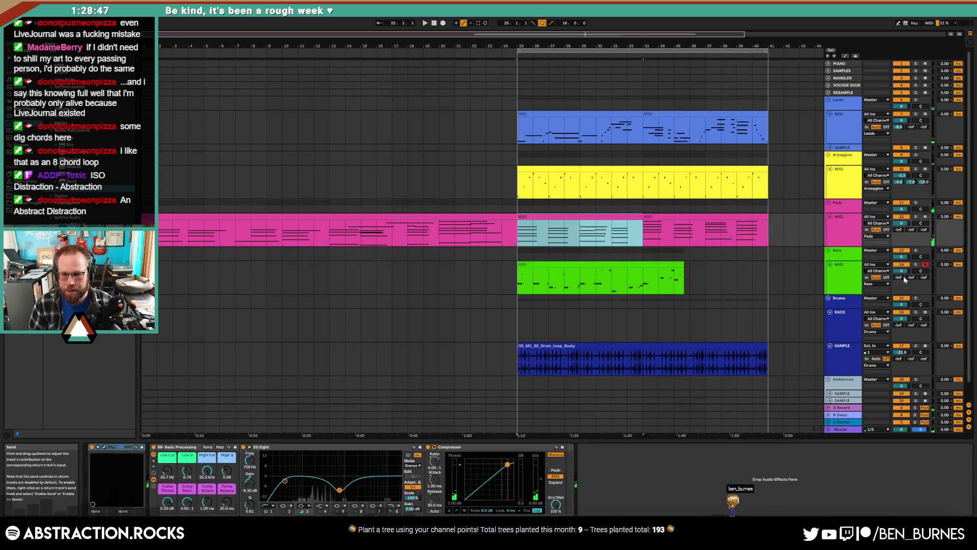
left_click_drag(902, 271, 903, 278)
left_click(844, 277)
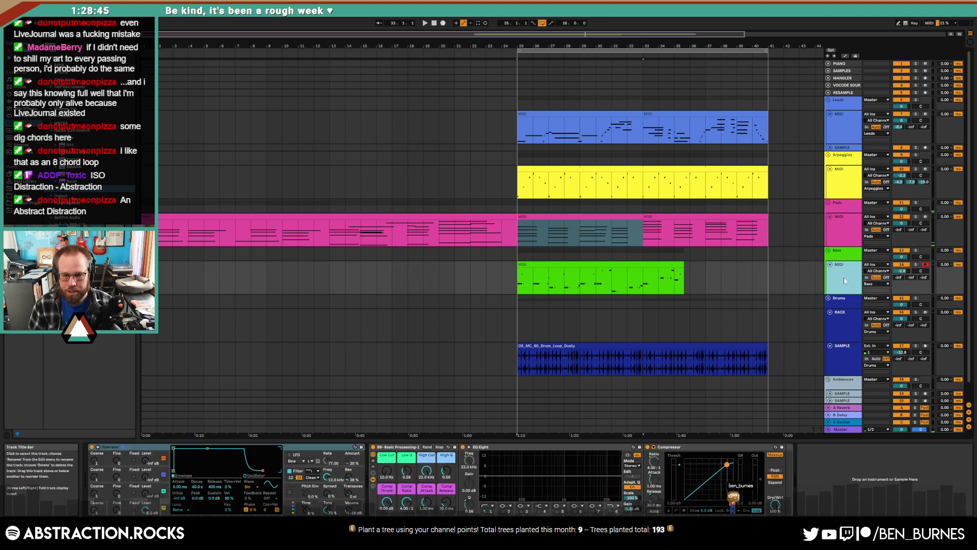
key("space")
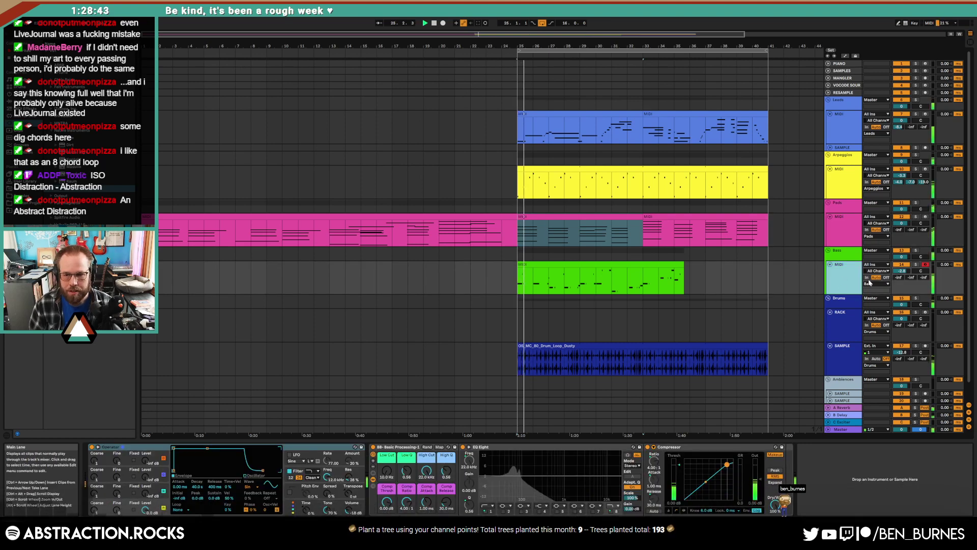
- Open the recorded bass clip and slightly shorten the opening C1 and the brief F1 and C1 notes that follow it in bar 1
left_click(569, 263)
double_click(569, 262)
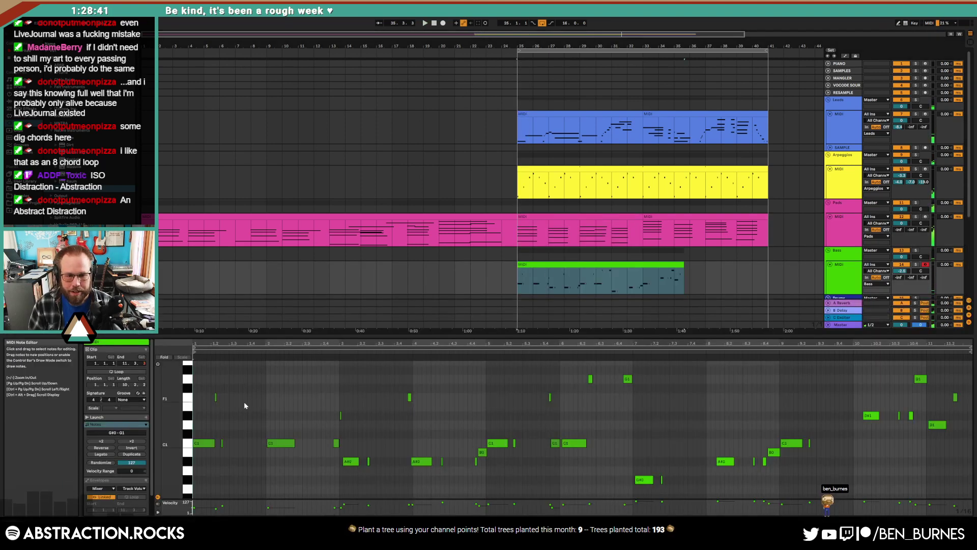
left_click(243, 403)
mouse_move(174, 392)
left_mouse_down()
mouse_move(196, 400)
mouse_move(178, 394)
left_mouse_up()
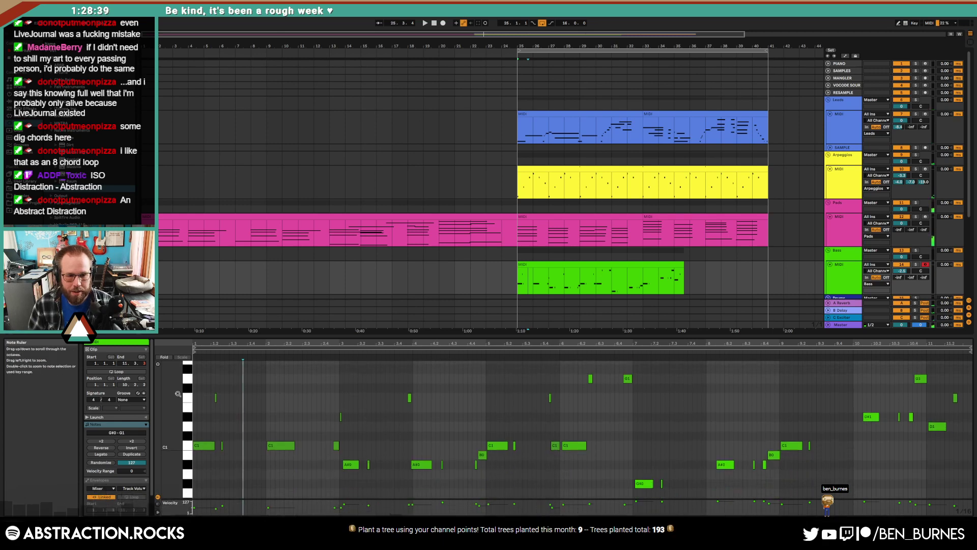
mouse_move(279, 343)
left_mouse_down()
mouse_move(294, 395)
mouse_move(242, 398)
left_mouse_up()
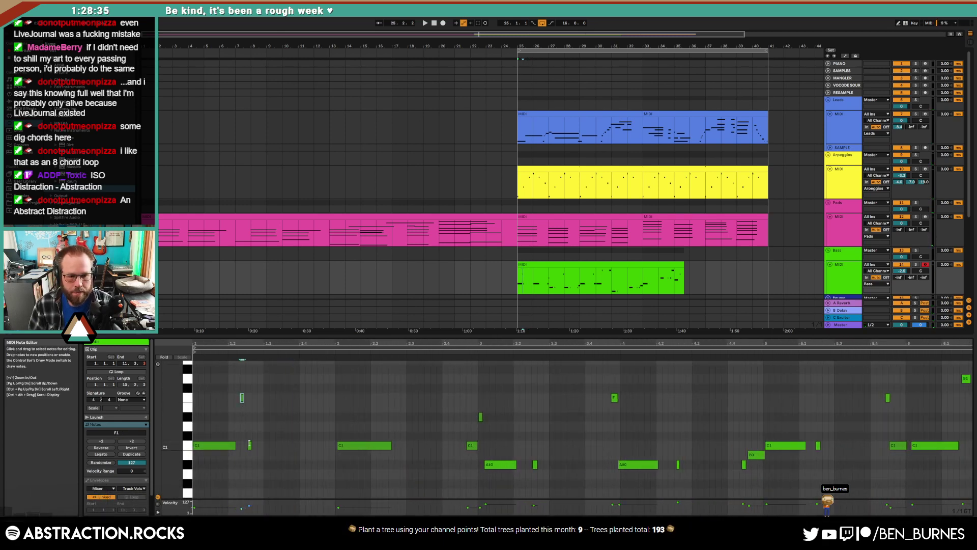
left_click(250, 445)
key("space")
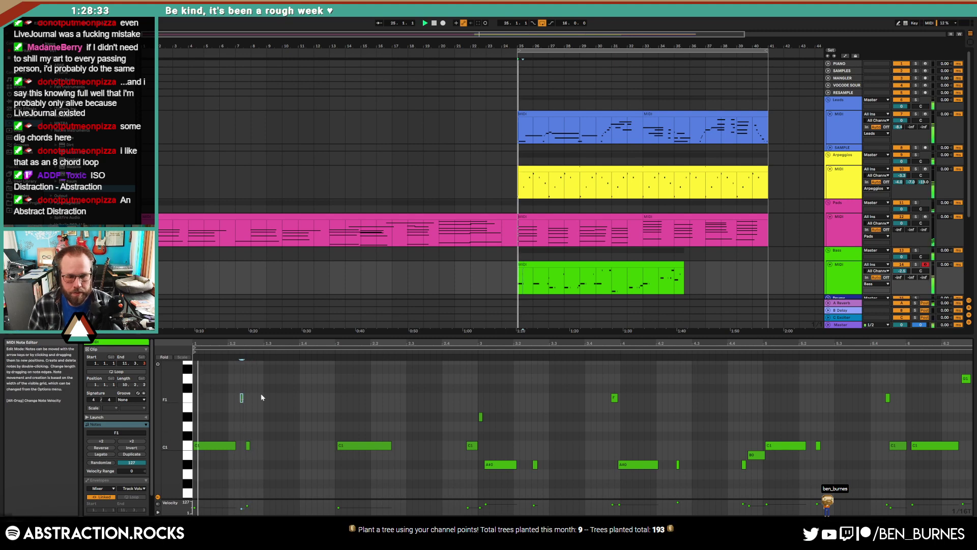
left_click(232, 447)
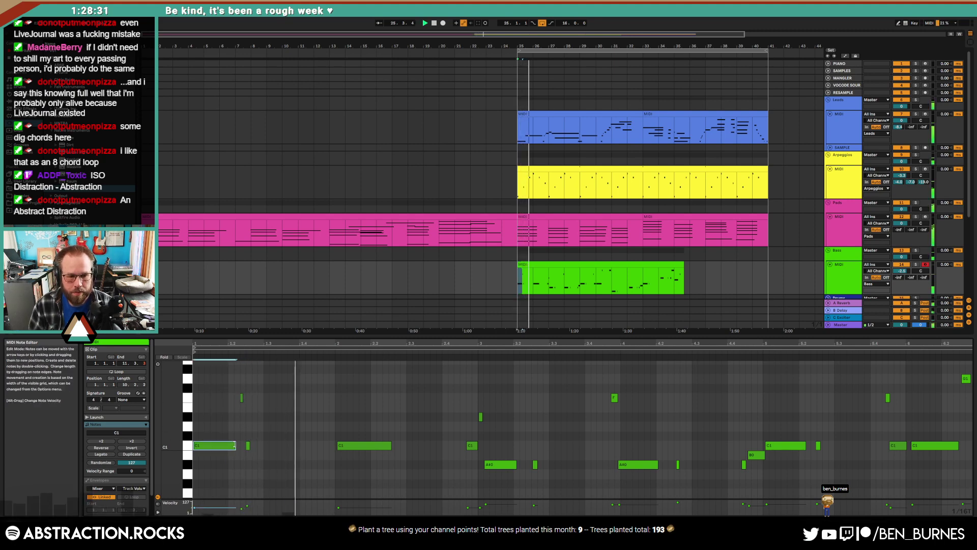
key("space")
- Add a brief C1 just before bar 2, and shift the long C1 in bar 2 slightly later with a shorter end
double_click(331, 446)
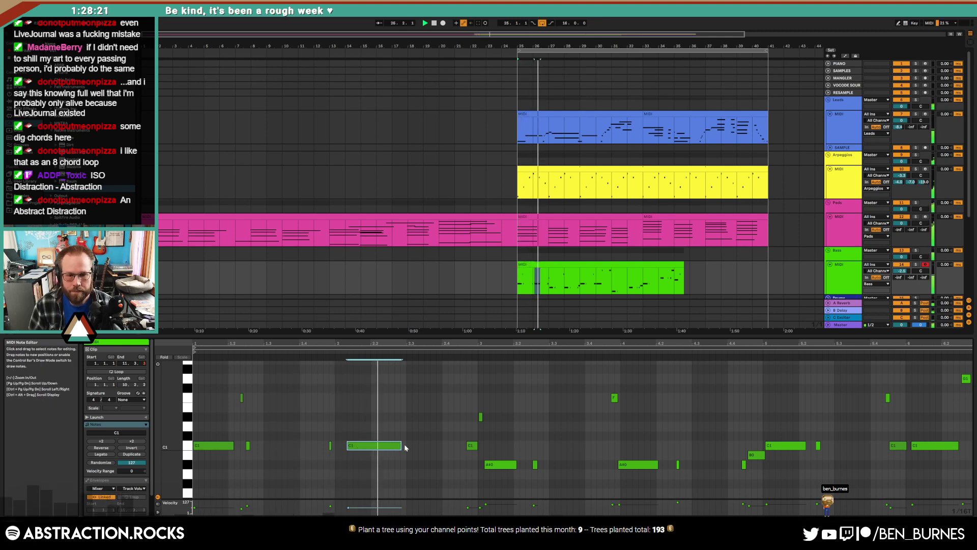
left_click_drag(401, 446, 396, 446)
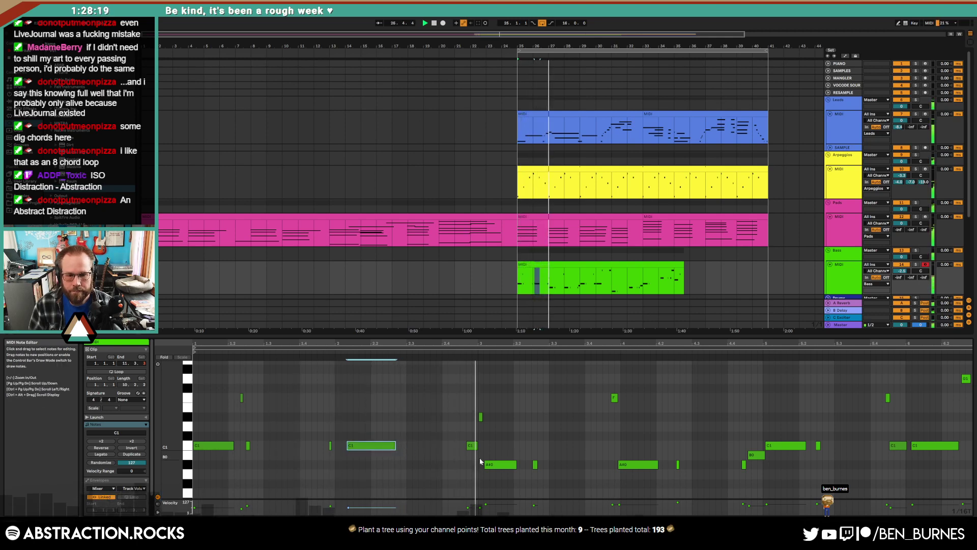
key("space")
- Nudge the C1 and D#1 before bar 3 slightly earlier, and move the following A#0 to start on bar 3
left_click_drag(468, 407, 482, 449)
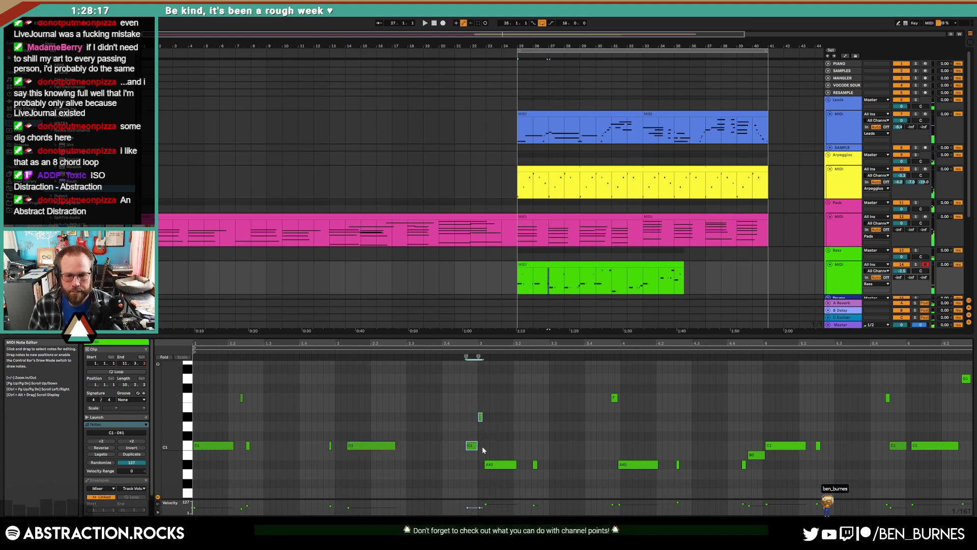
key("Left")
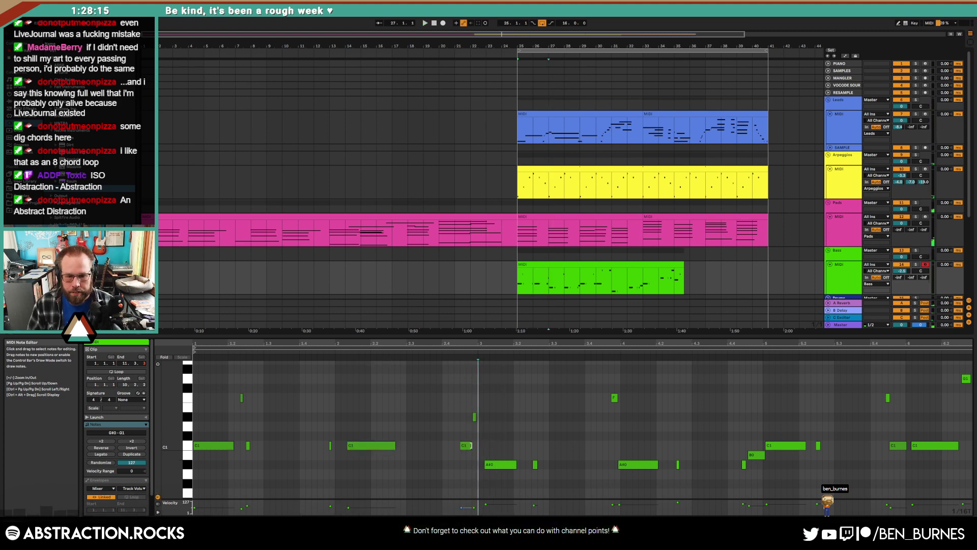
left_click(469, 445)
left_click(491, 465)
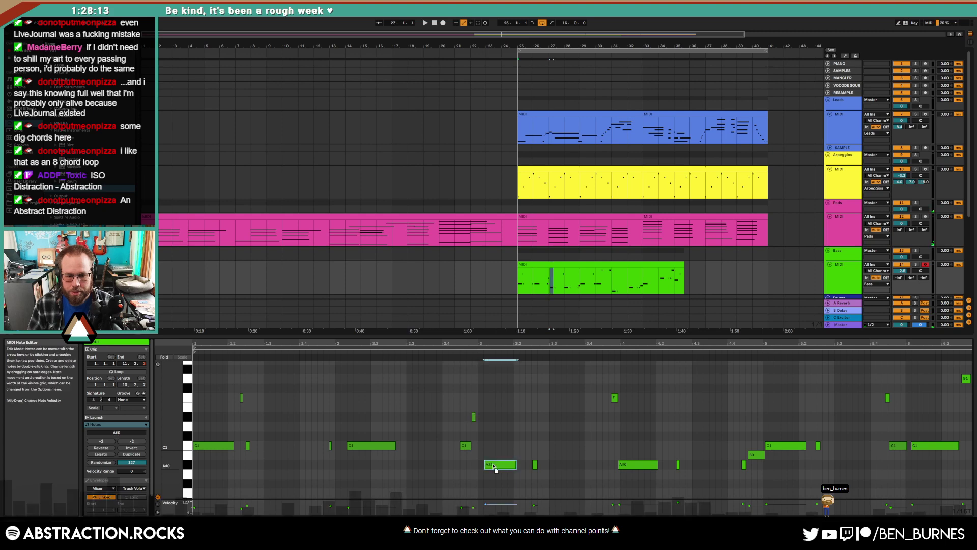
key("Left")
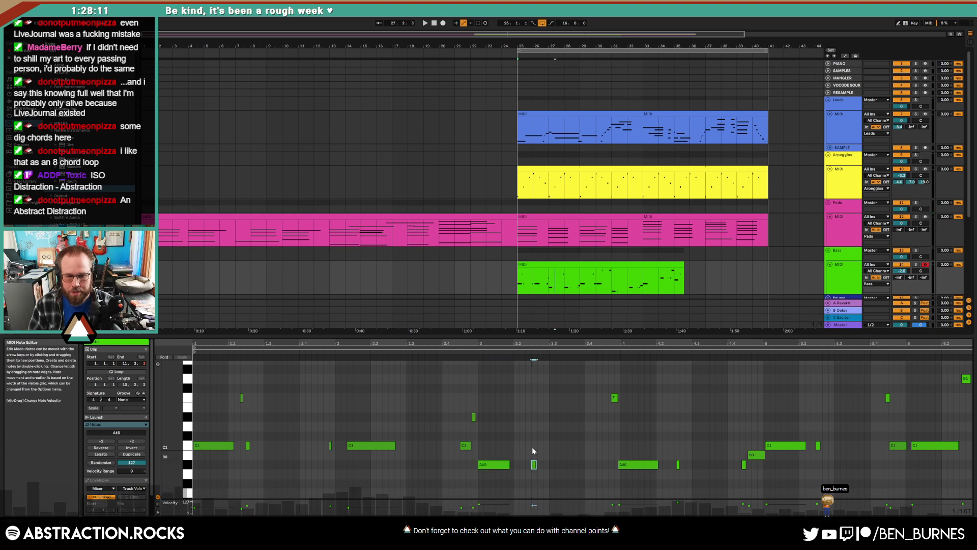
left_click(532, 455)
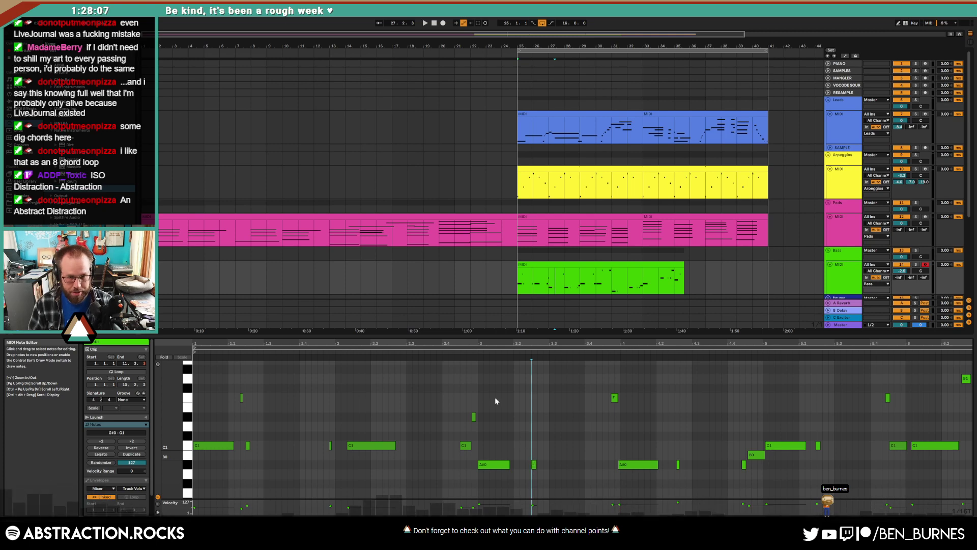
- Save the Live Set as "2023-04-26 In Search Of Distraction" in the 2 Hour Tracks 2023 folder under Ableton Projects
key("ctrl+shift+s")
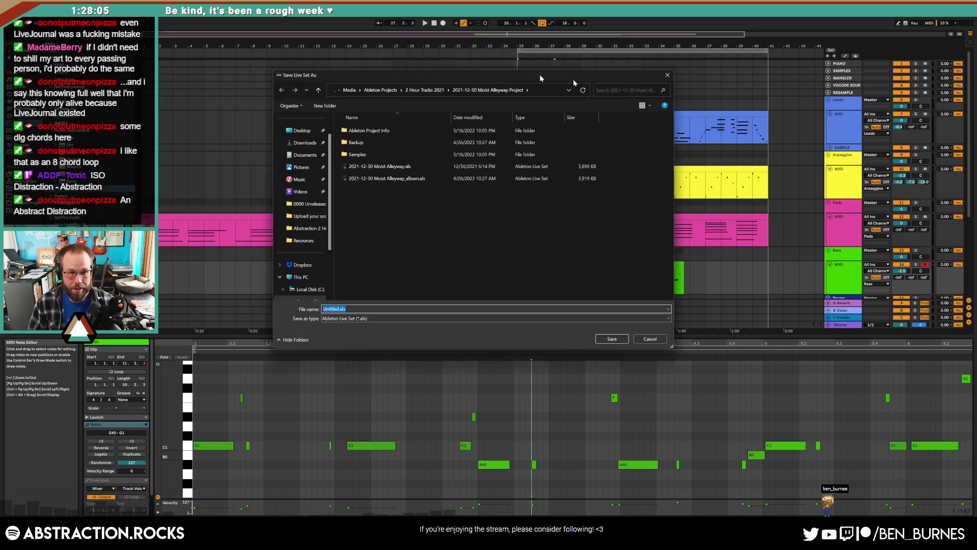
left_click(546, 102)
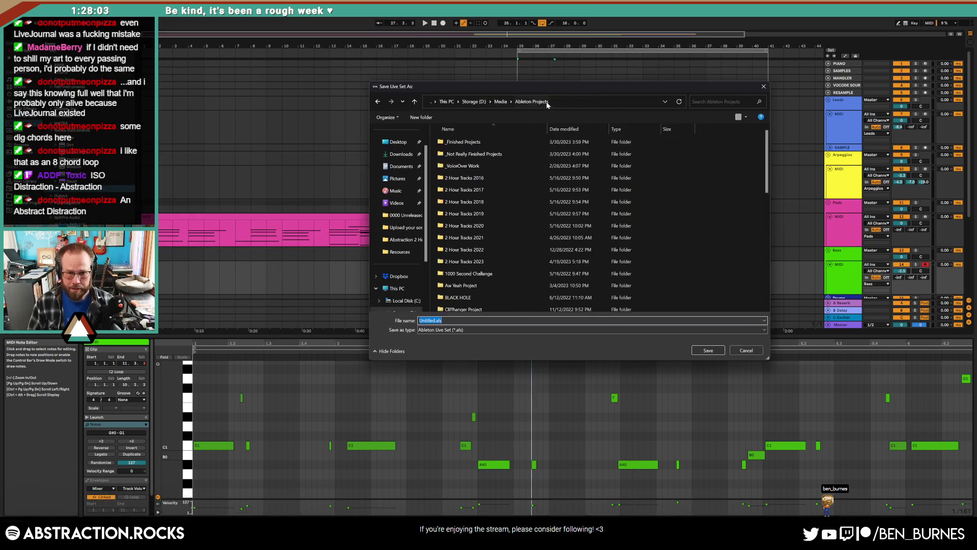
double_click(479, 260)
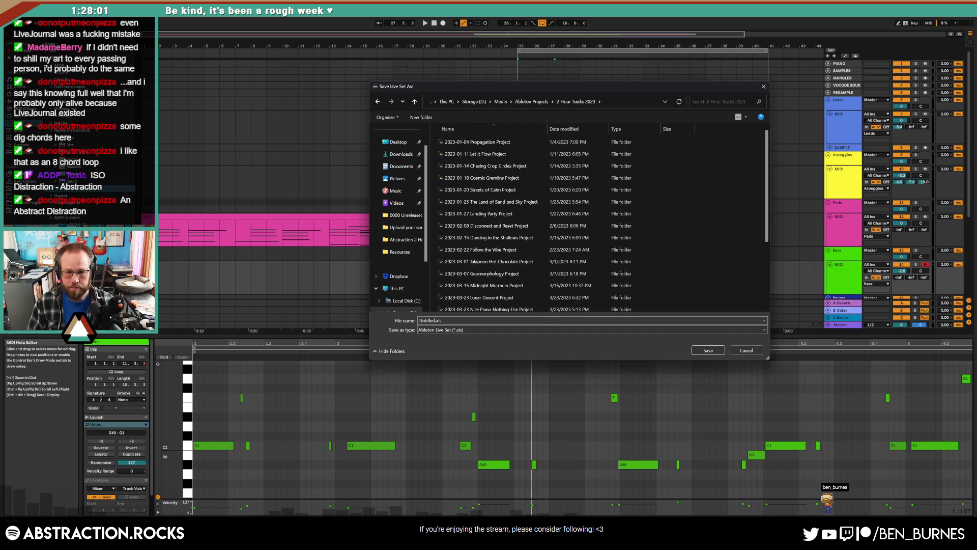
type("2023-")
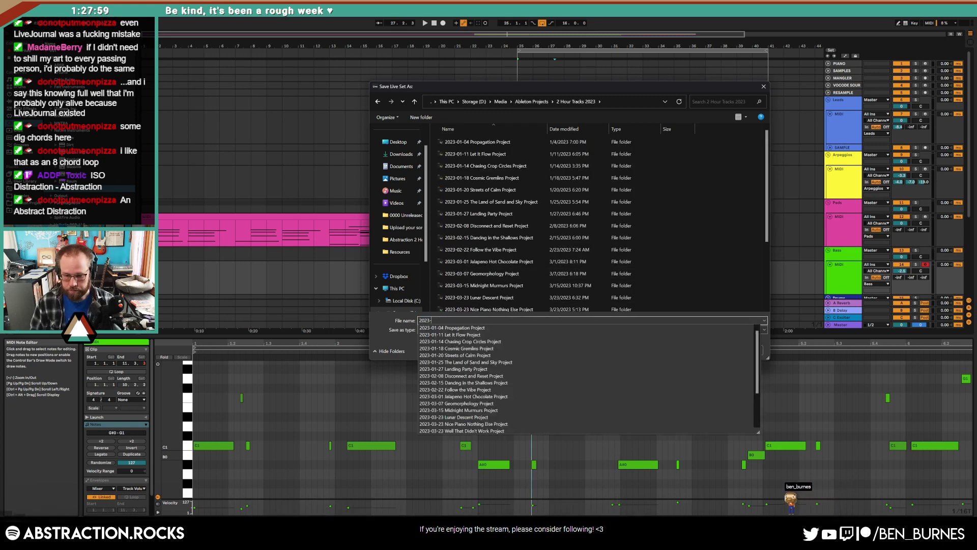
type("04-26")
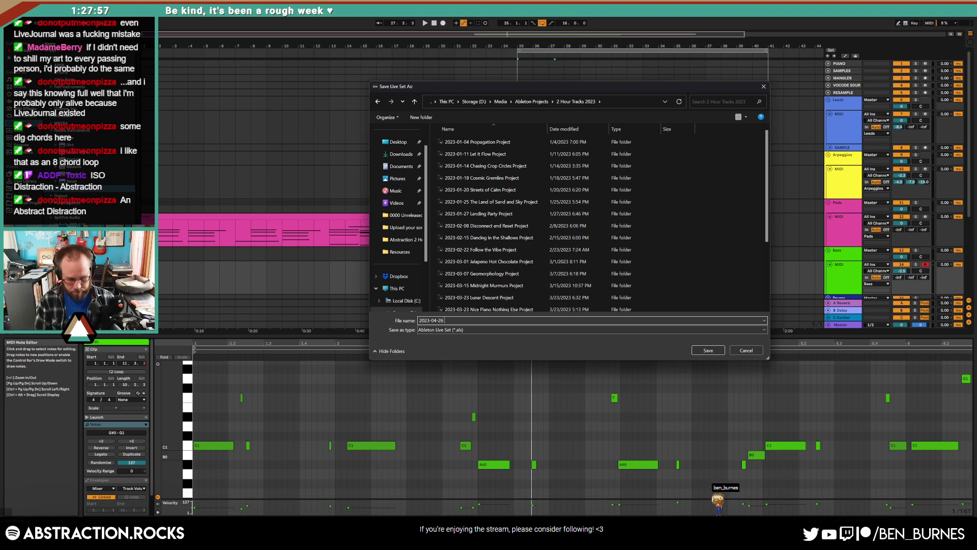
type(" In Search Of:")
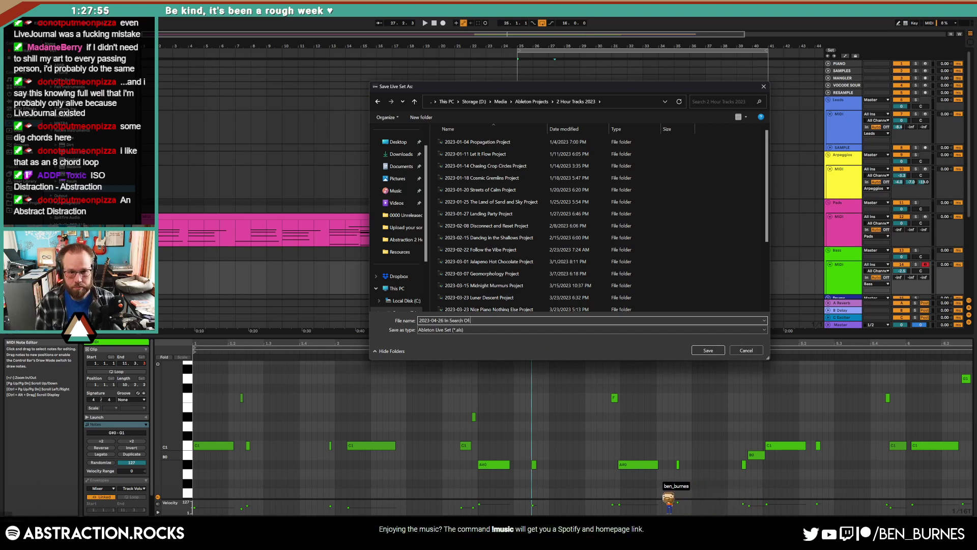
key("BackSpace")
type(" D")
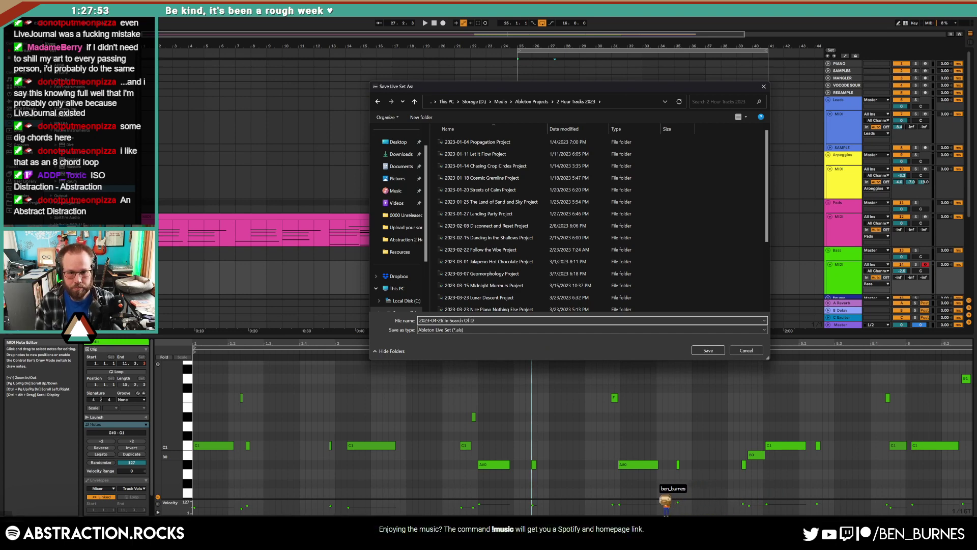
type("istraction")
key("Return")
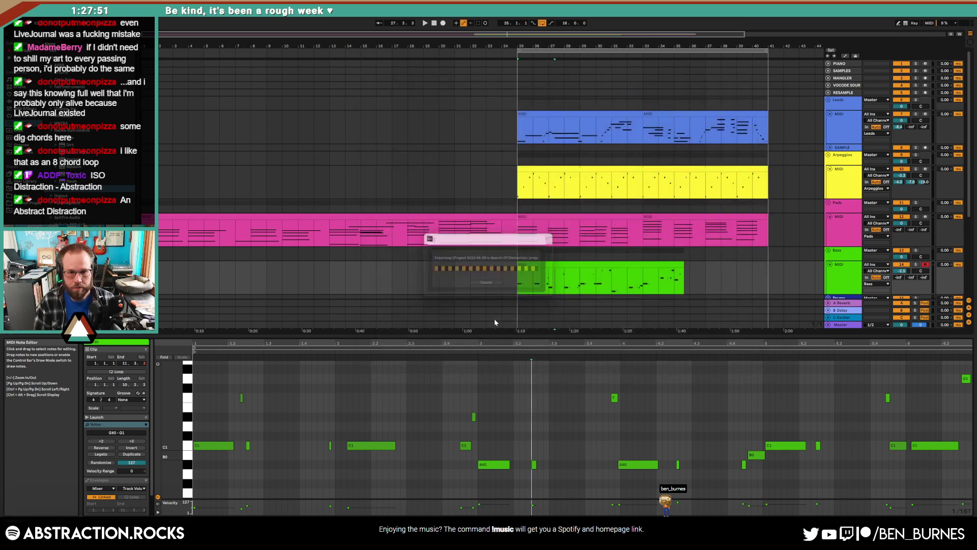
- Reselect the bass clip, show its full length in the note editor, and play it from bar 25
left_click(534, 265)
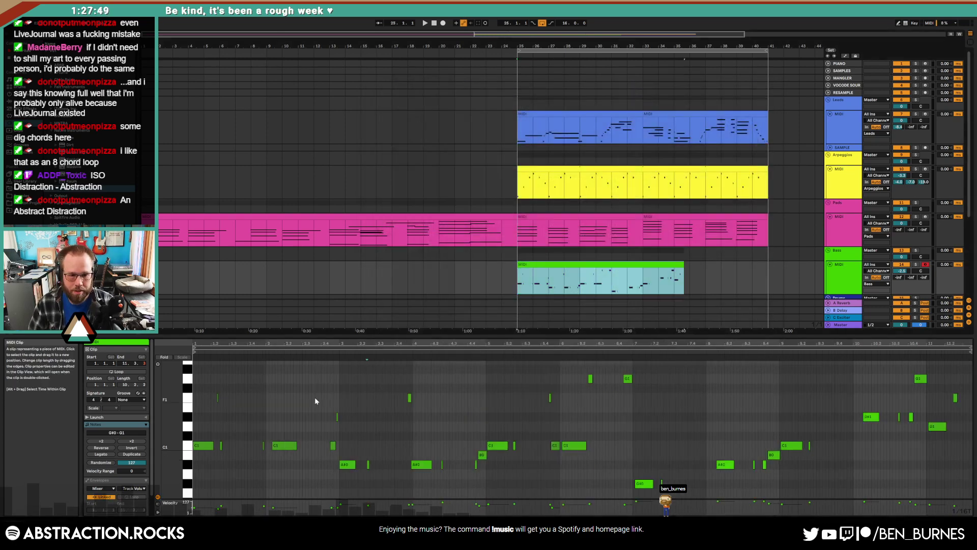
left_click_drag(166, 430, 169, 430)
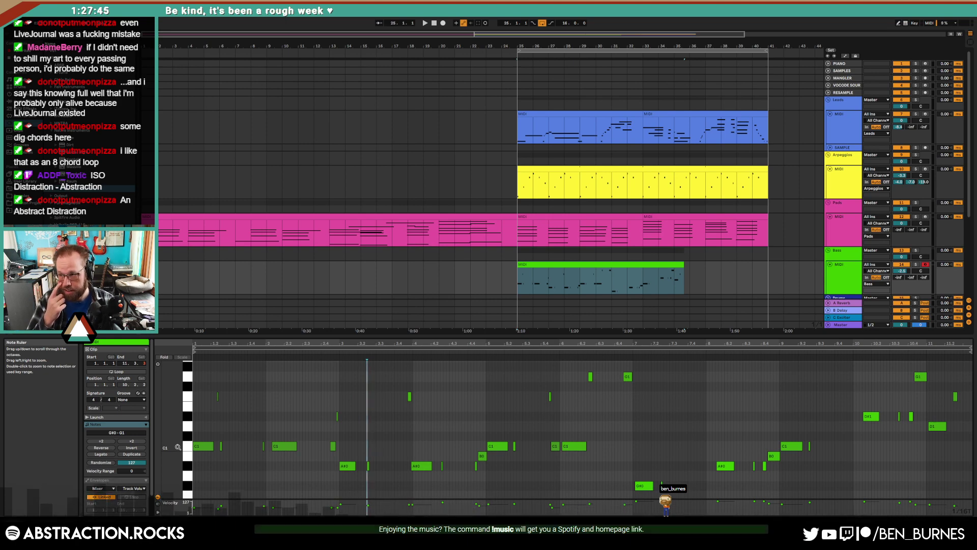
key("space")
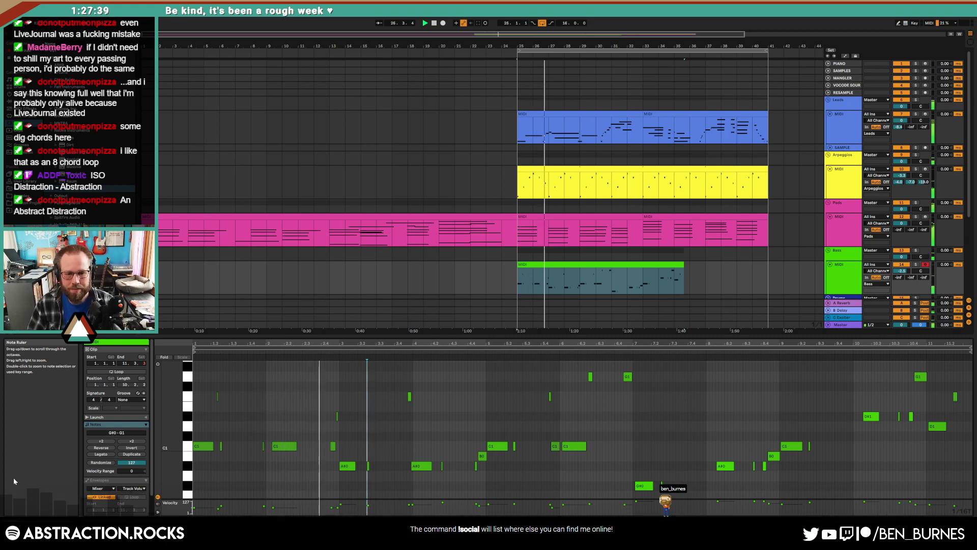
- Move the short F1 before bar 4 slightly earlier and trim the start of the A#0 at bar 4
left_click(399, 458)
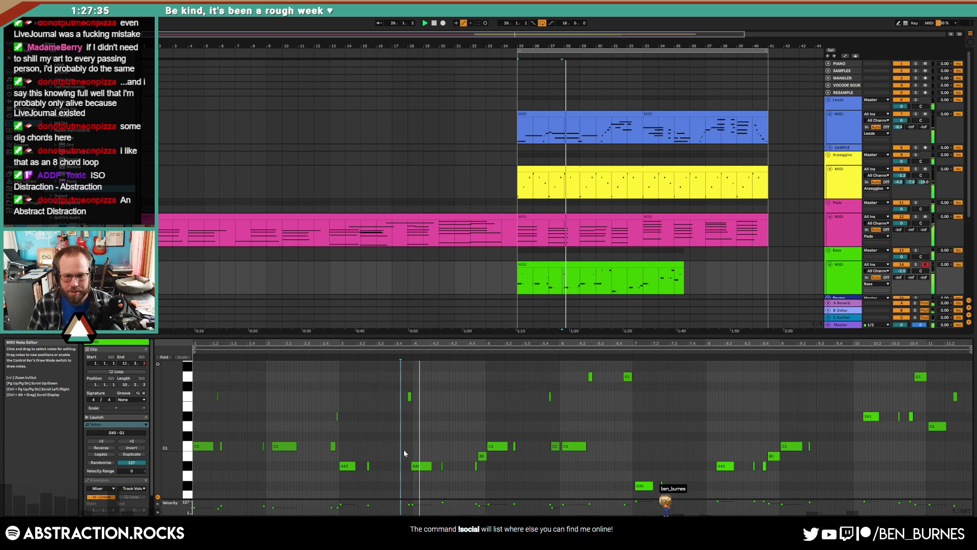
scroll(418, 449, "up", 3)
left_click(400, 397)
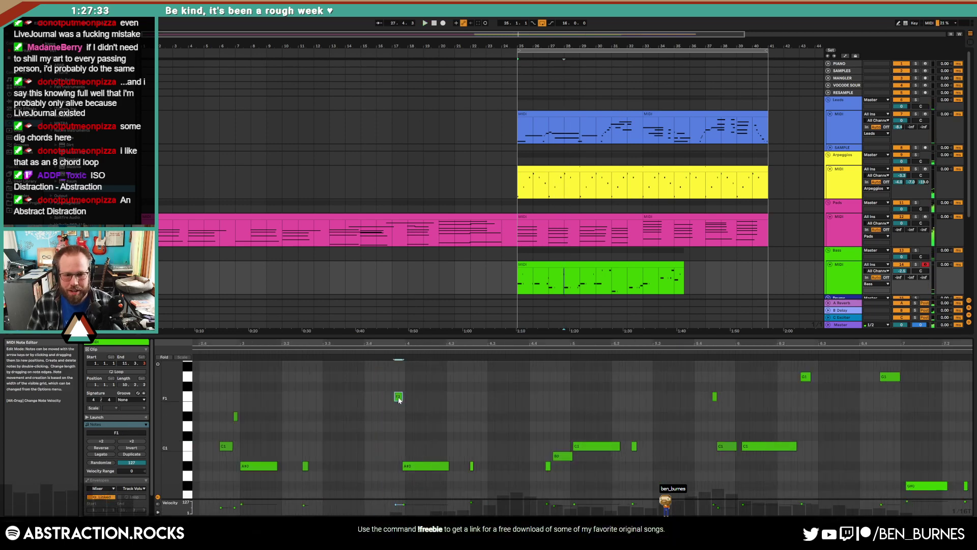
key("space")
left_click_drag(400, 403, 392, 402)
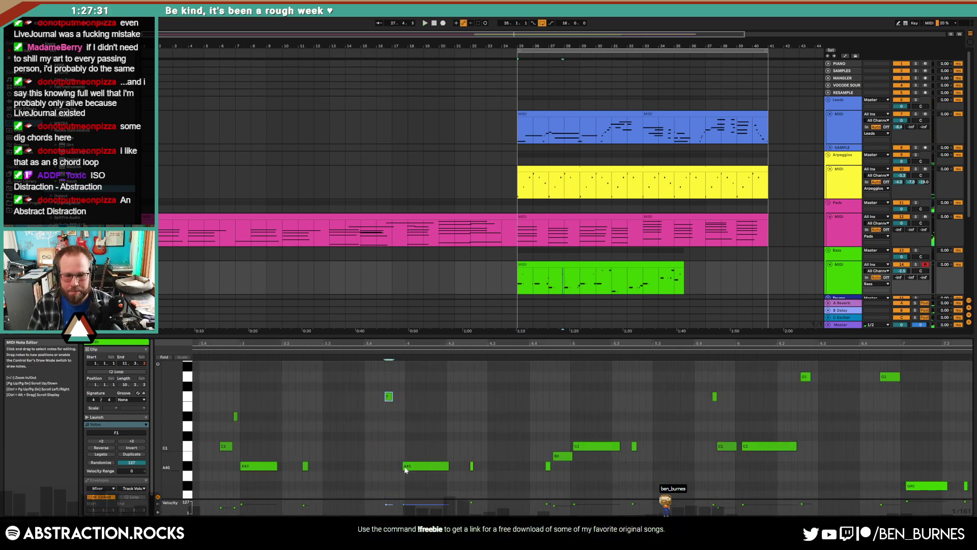
left_click_drag(403, 466, 407, 466)
left_click(388, 396)
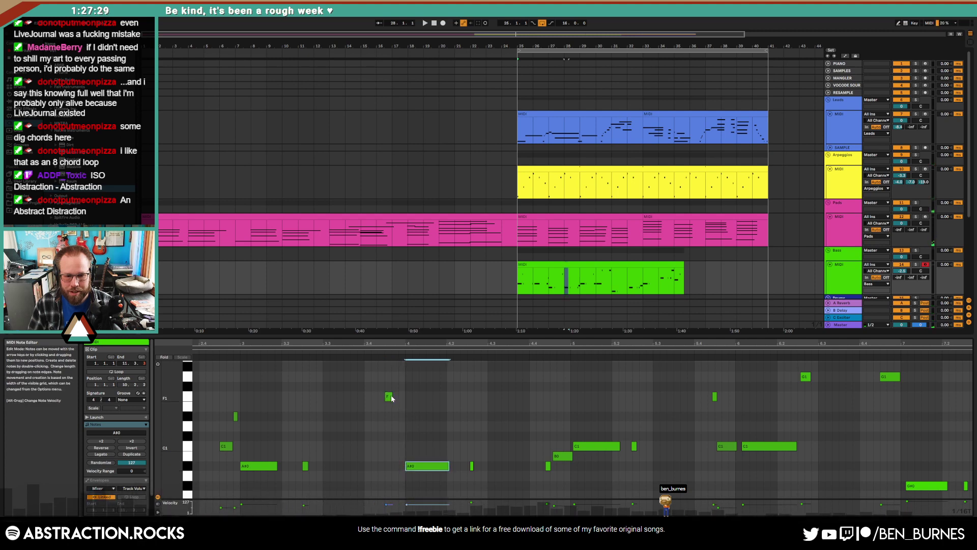
- Move the short A#0 after bar 4 and the A#0, B0 and C1 around bar 5 slightly earlier
key("space")
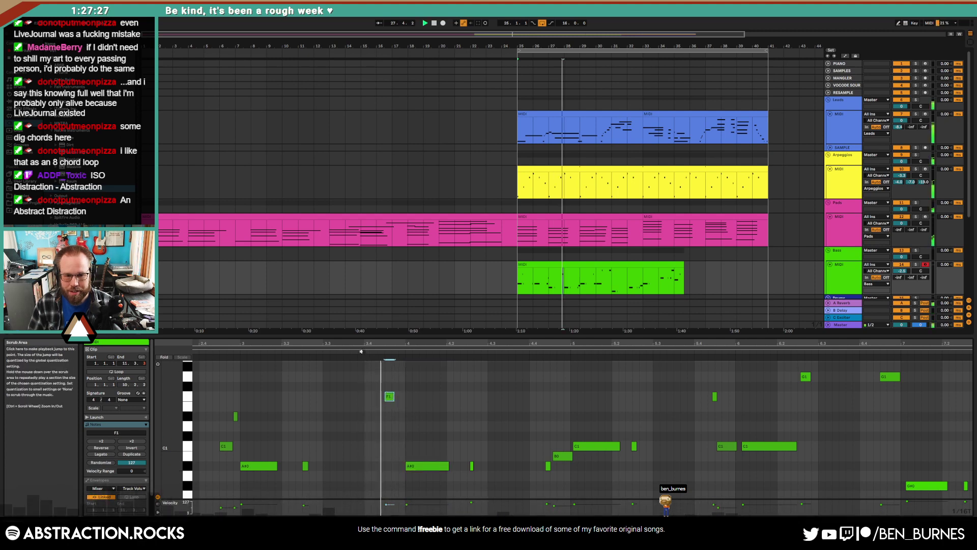
left_click(464, 450)
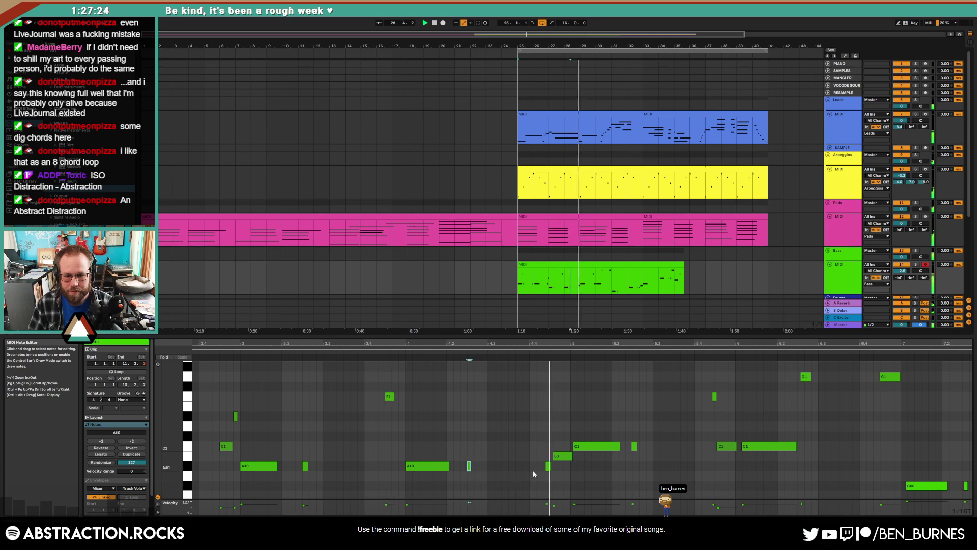
key("space")
left_click_drag(548, 466, 567, 457)
left_click(558, 457)
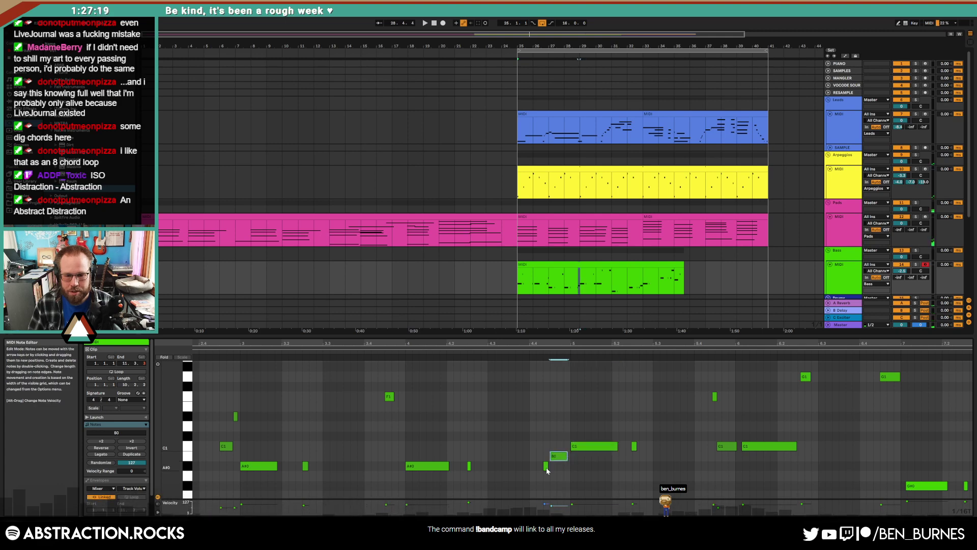
left_click(546, 466)
left_click(502, 448)
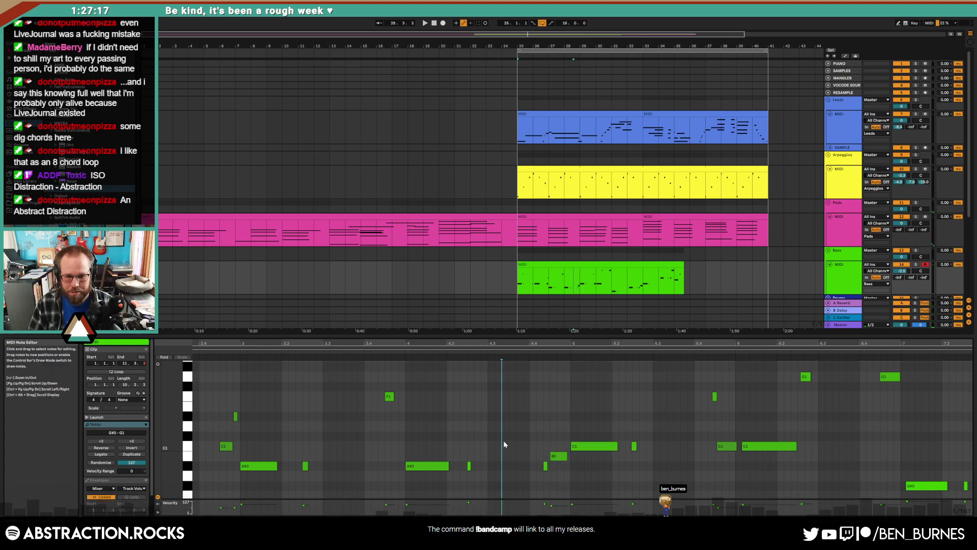
- Lengthen the short A#0 after bar 4 slightly and trim the end of the C1 at bar 5
left_click(470, 466)
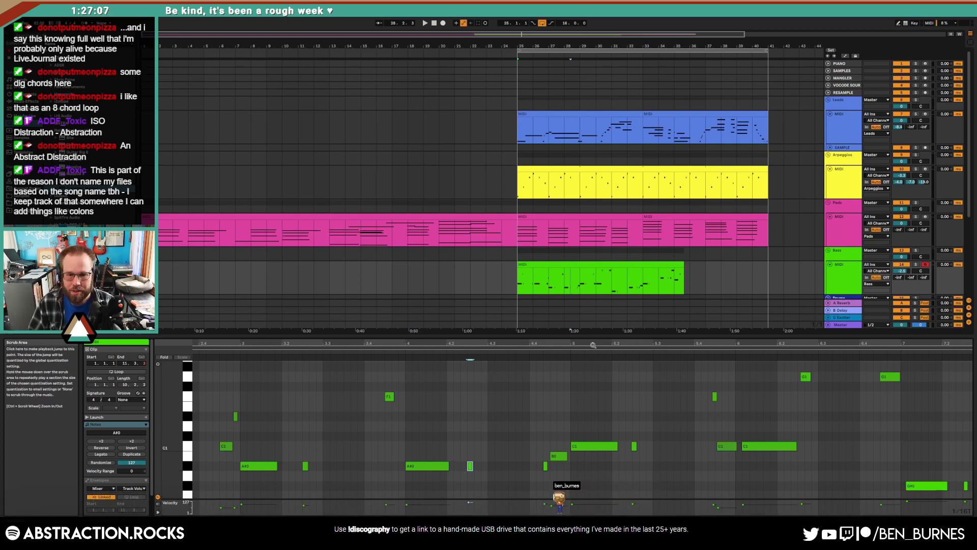
left_click_drag(593, 344, 399, 346)
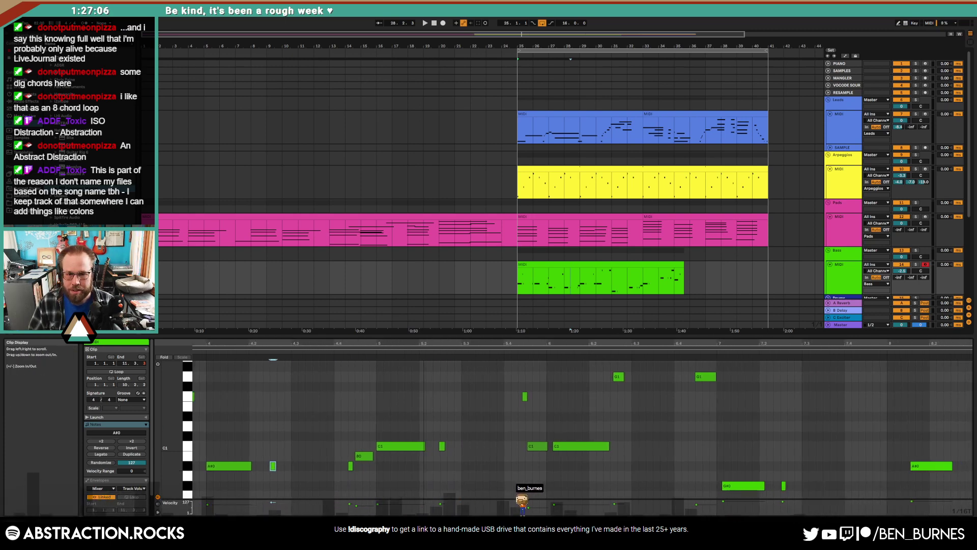
left_click(421, 447)
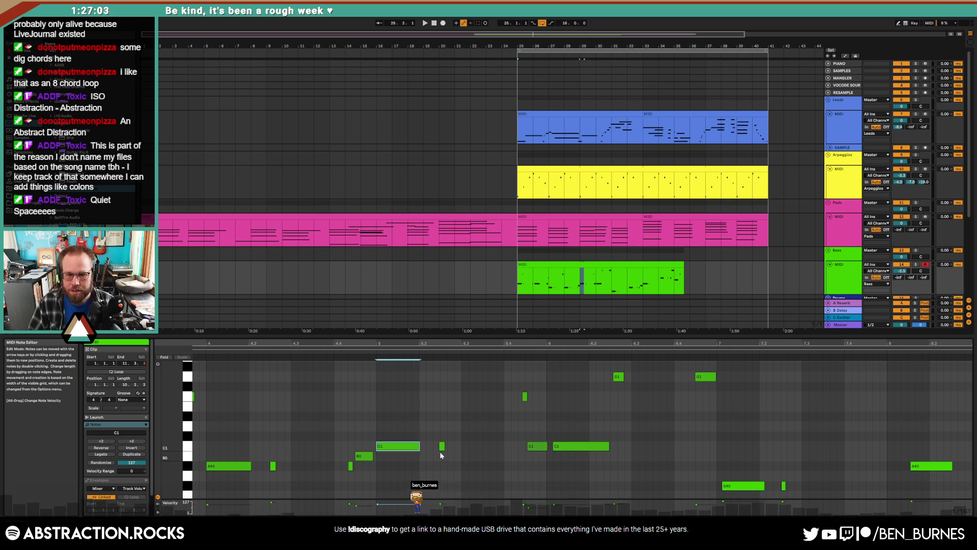
- Move the short F1 and C1 before bar 6 slightly earlier, shorten that C1, and shift the long C1 to start on bar 6
left_click_drag(525, 396, 521, 397)
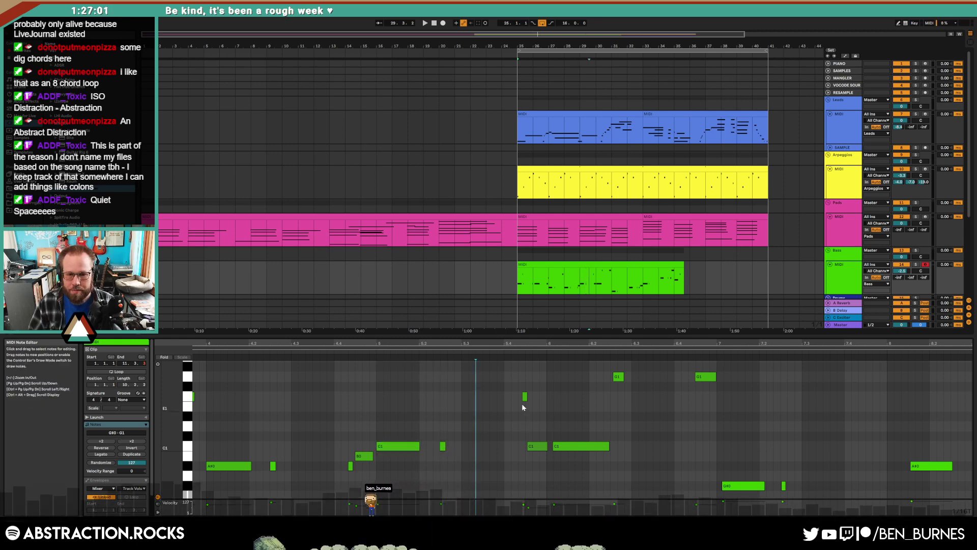
left_click(530, 447)
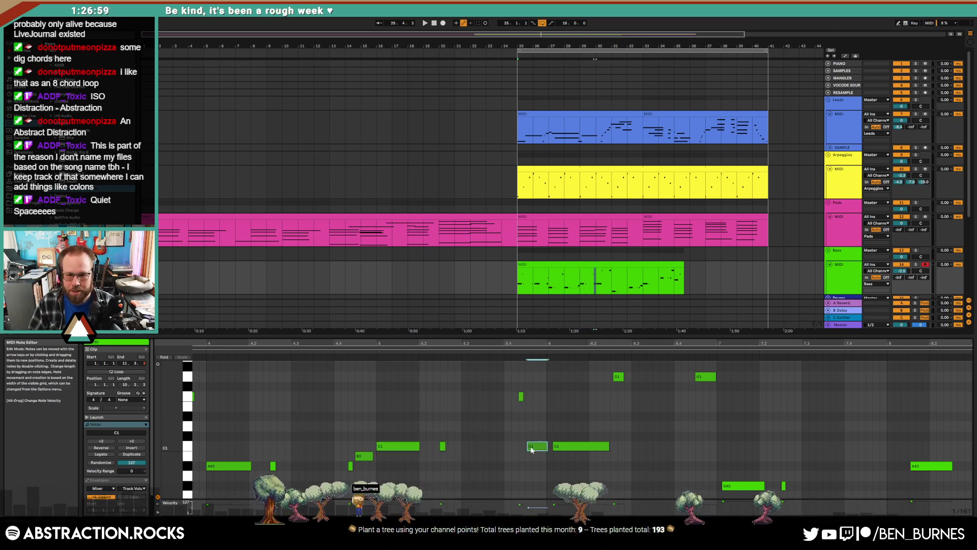
left_click_drag(544, 448, 542, 448)
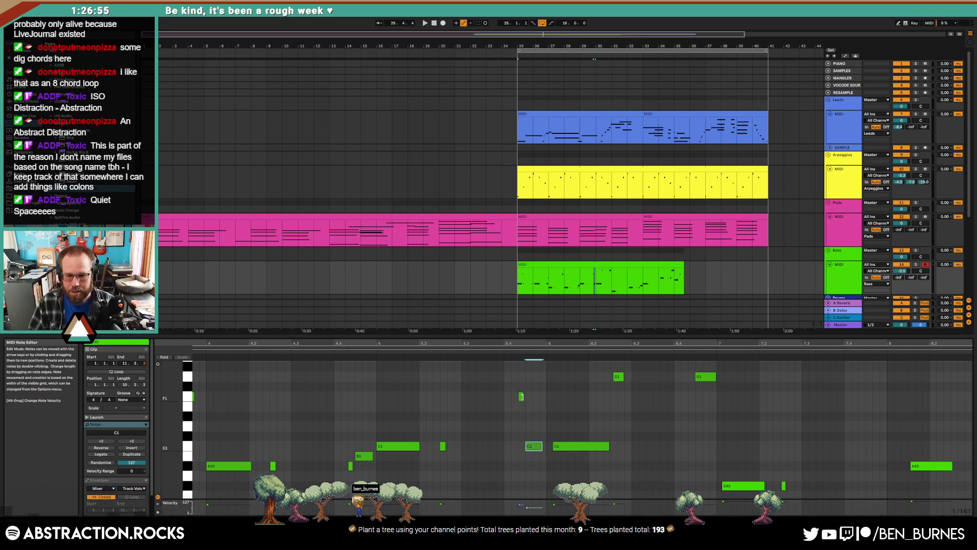
left_click(498, 351)
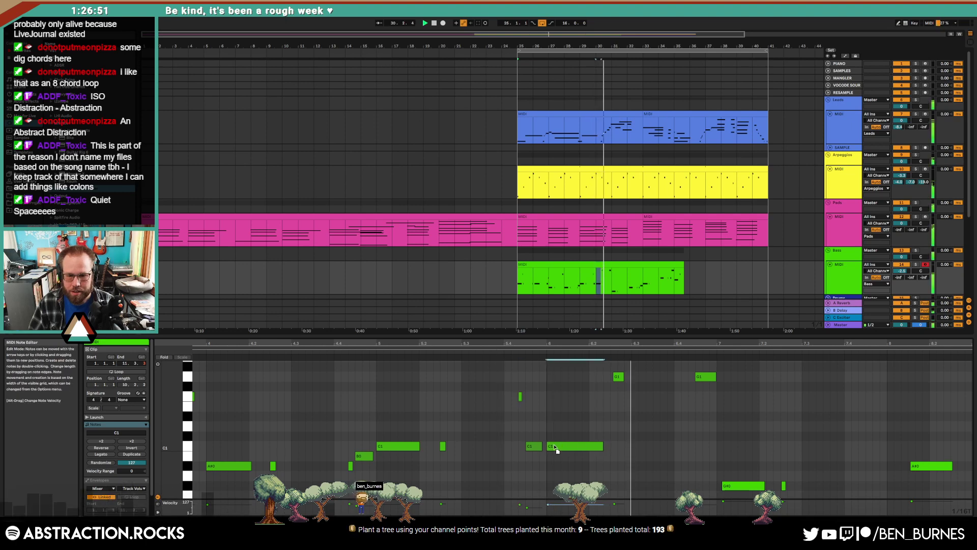
left_click_drag(562, 446, 555, 448)
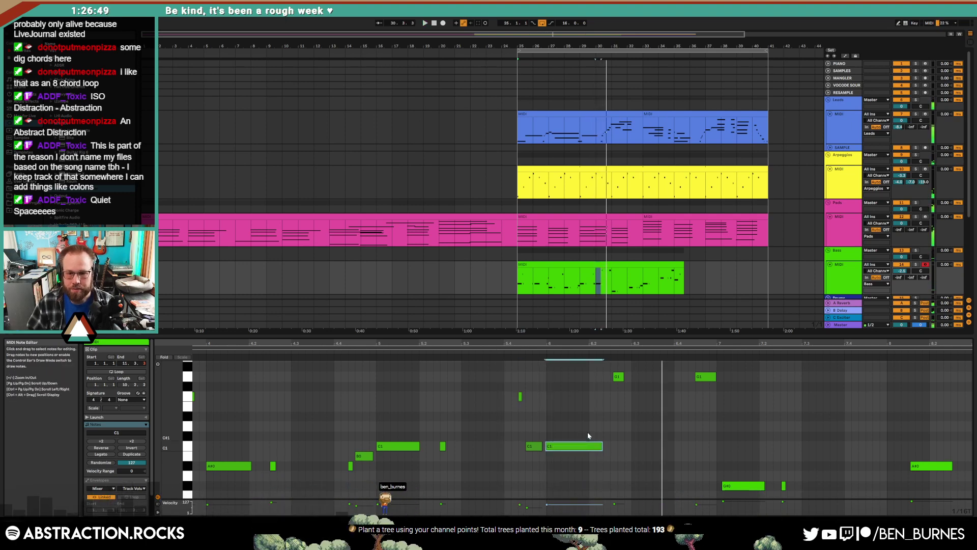
- Transpose the two G#0 notes at bar 7 up to A#0 and shift them earlier so the first starts on the bar
left_click_drag(736, 461, 789, 496)
key("Up")
key("Up")
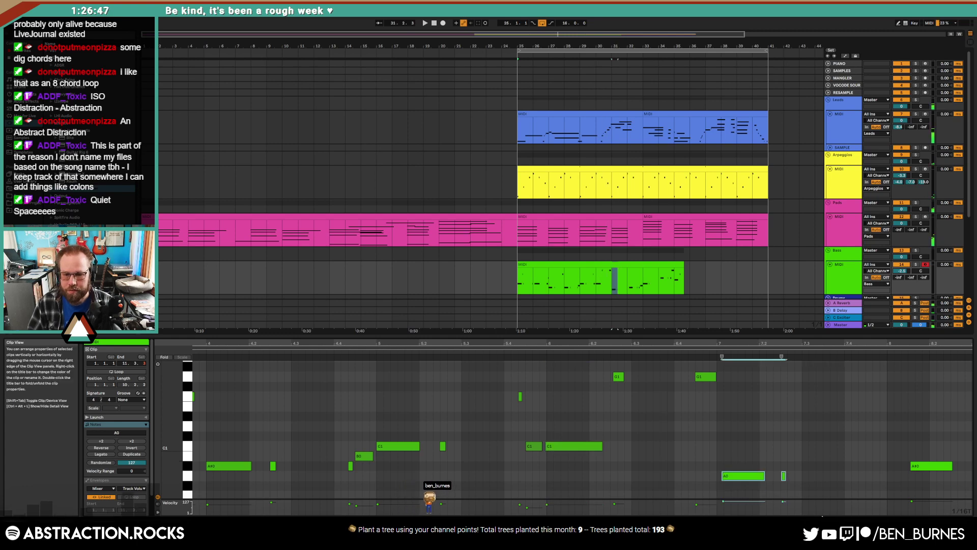
key("space")
key("Left")
- Add a short D#1 before bar 7 and cut the G1 above it down to a short note just before the bar
left_click(704, 380)
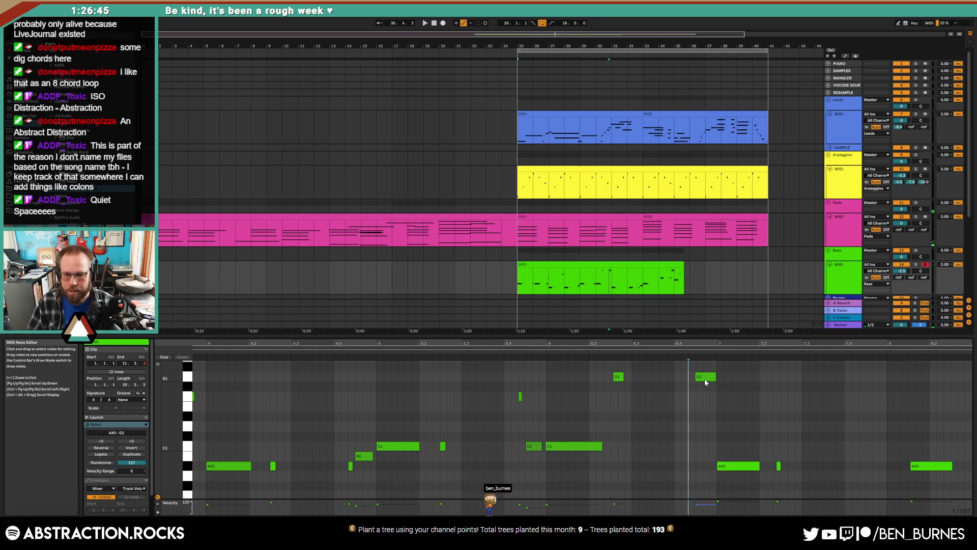
left_click(698, 414)
double_click(697, 417)
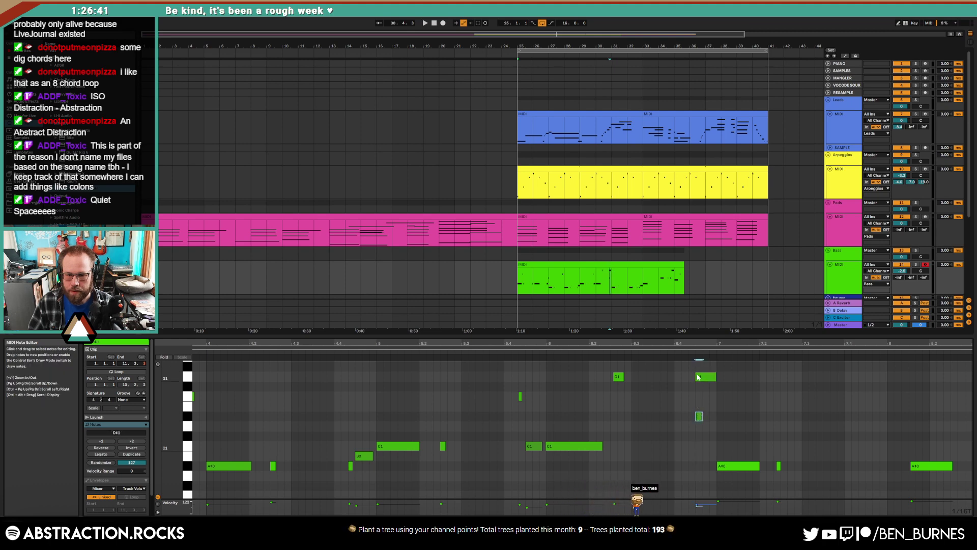
left_click(698, 377)
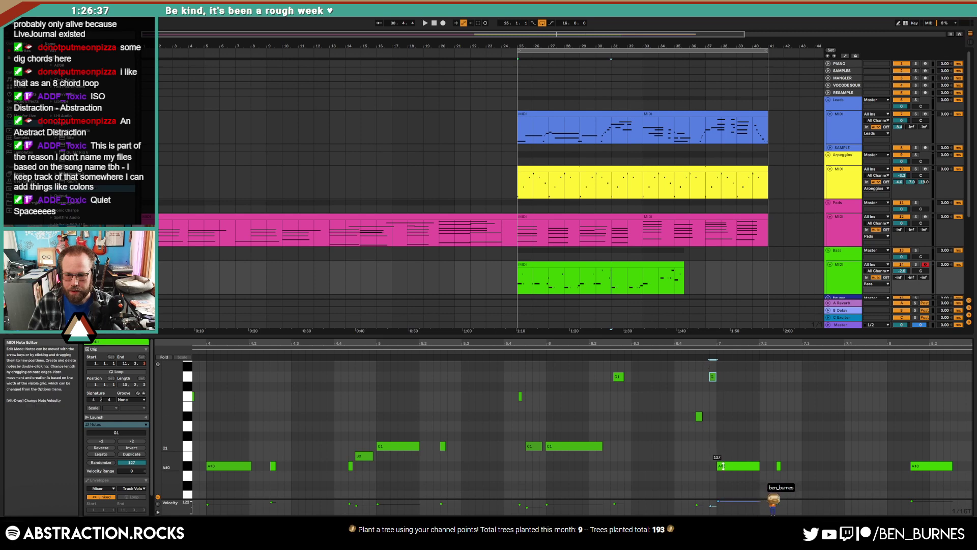
- Move the short A#0 after bar 7 slightly earlier
left_click_drag(723, 466, 723, 471)
left_click(779, 466)
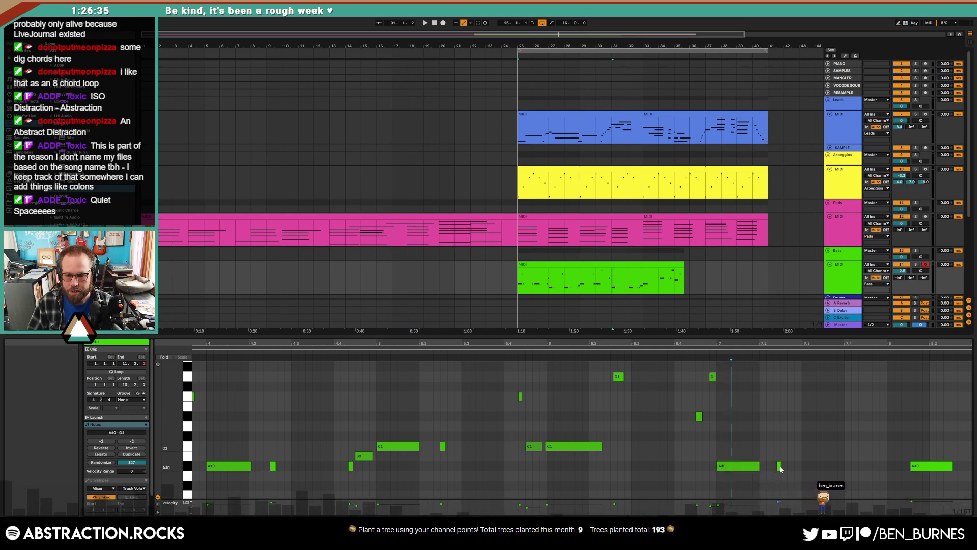
left_click_drag(778, 466, 778, 468)
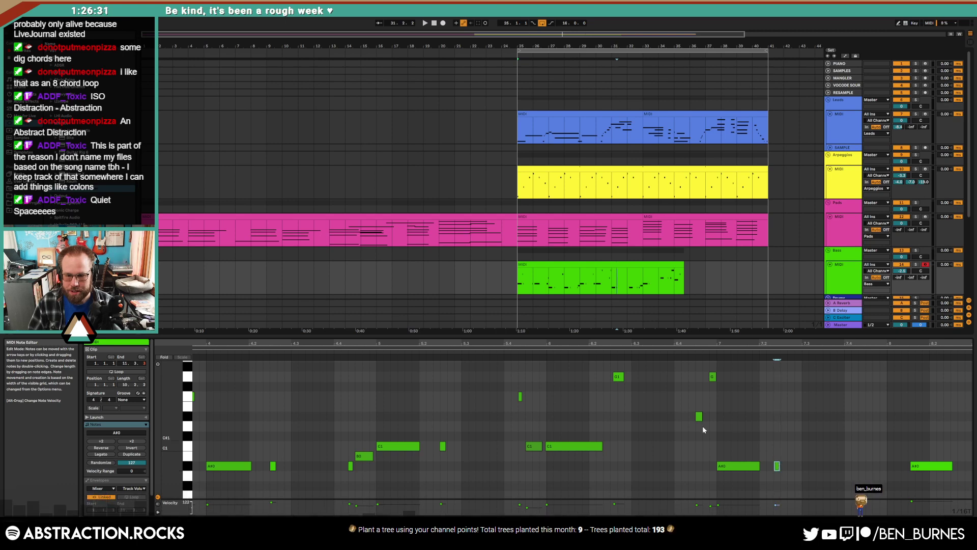
- Move the G1 in bar 6 slightly earlier and trim the end of the long C1 before it
left_click(619, 376)
left_click_drag(619, 376, 616, 376)
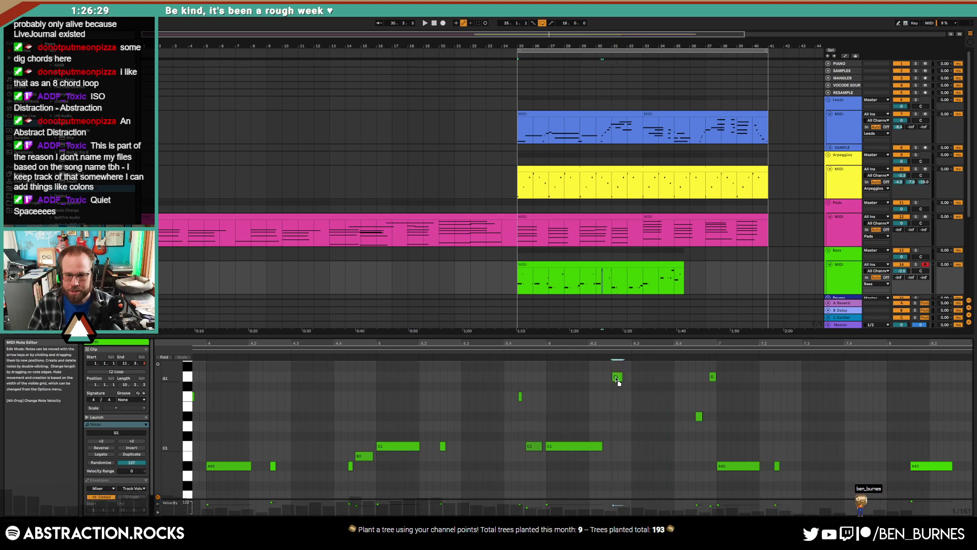
left_click(578, 446)
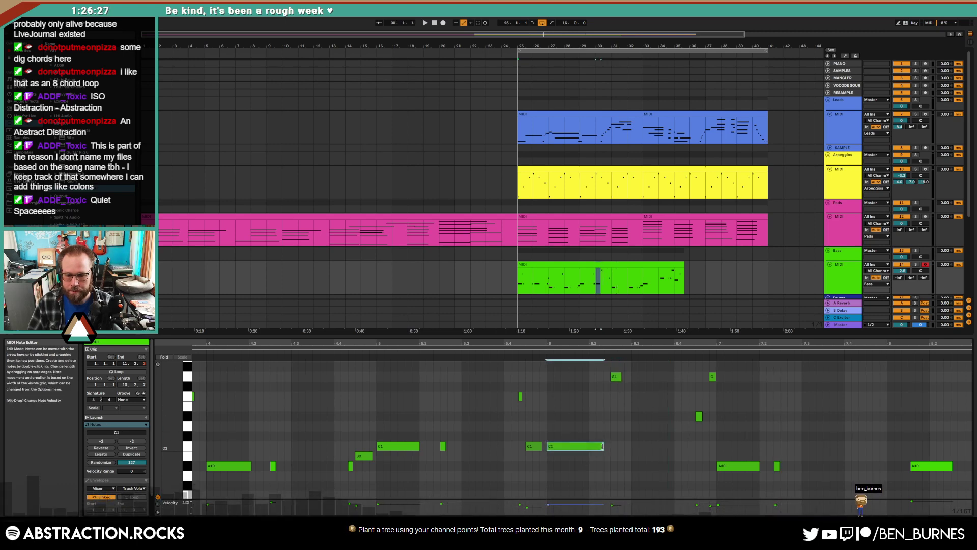
left_click_drag(603, 446, 601, 447)
left_click(609, 445)
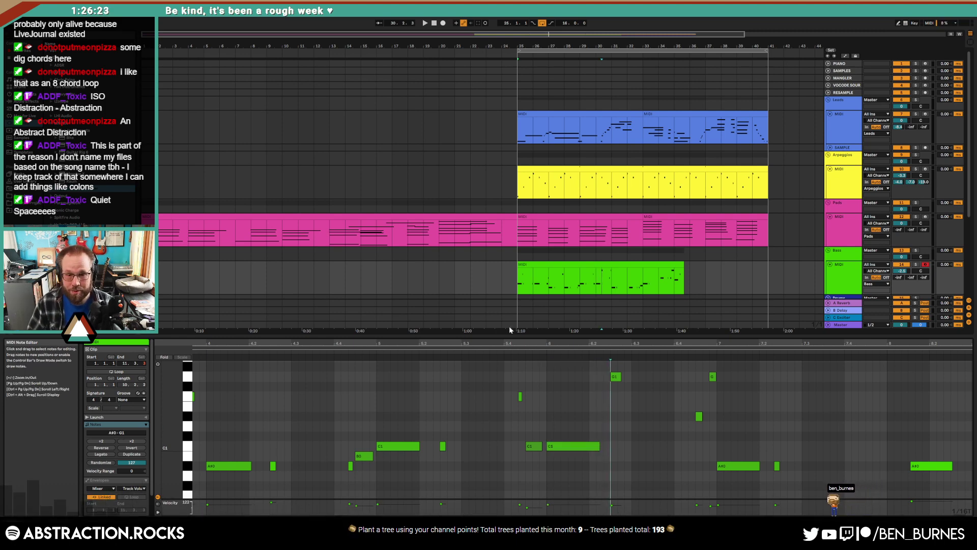
- Play the bass part from shortly before bar 6 to check the edited notes
left_click(498, 352)
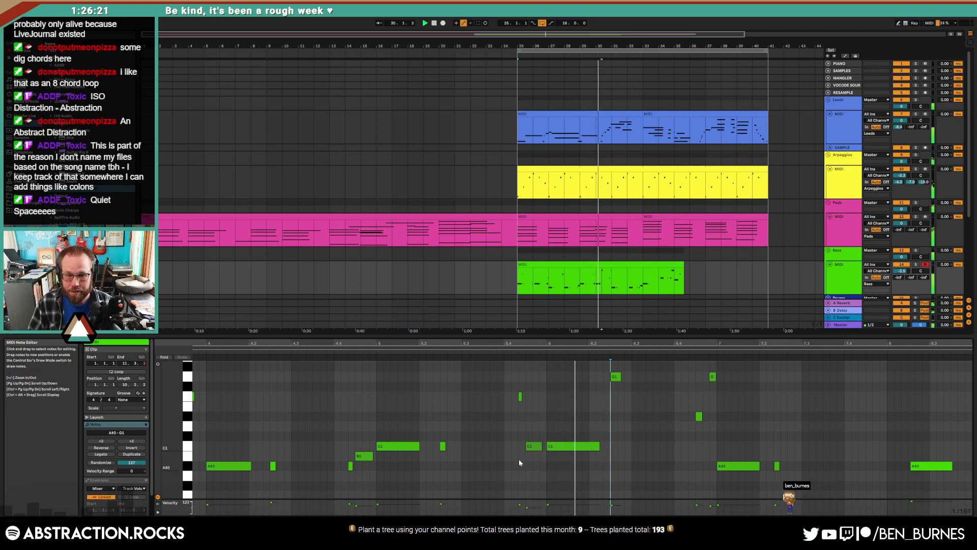
left_click(529, 446)
left_click(626, 462)
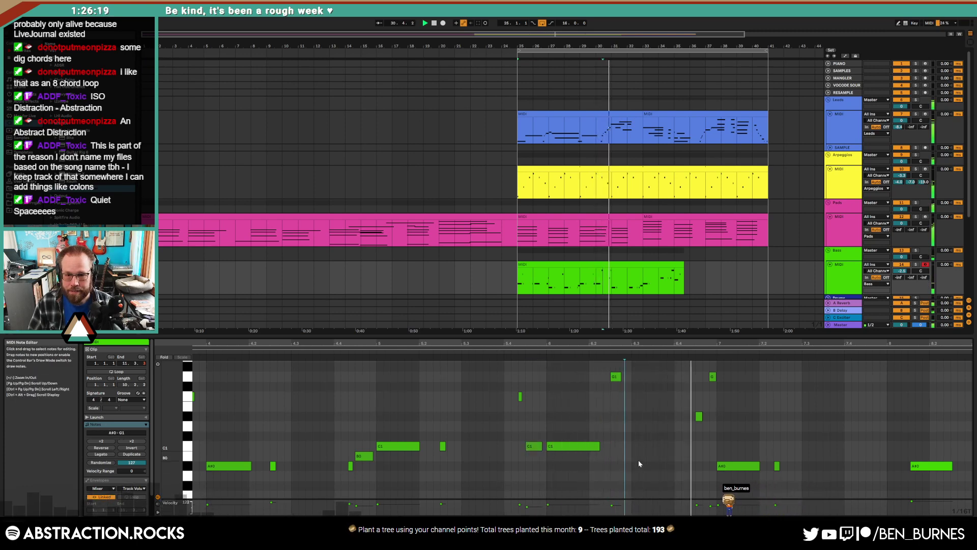
- Move the short A#0 after bar 8 and the A#0 and B0 leading into bar 9 earlier
left_click_drag(900, 417, 504, 427)
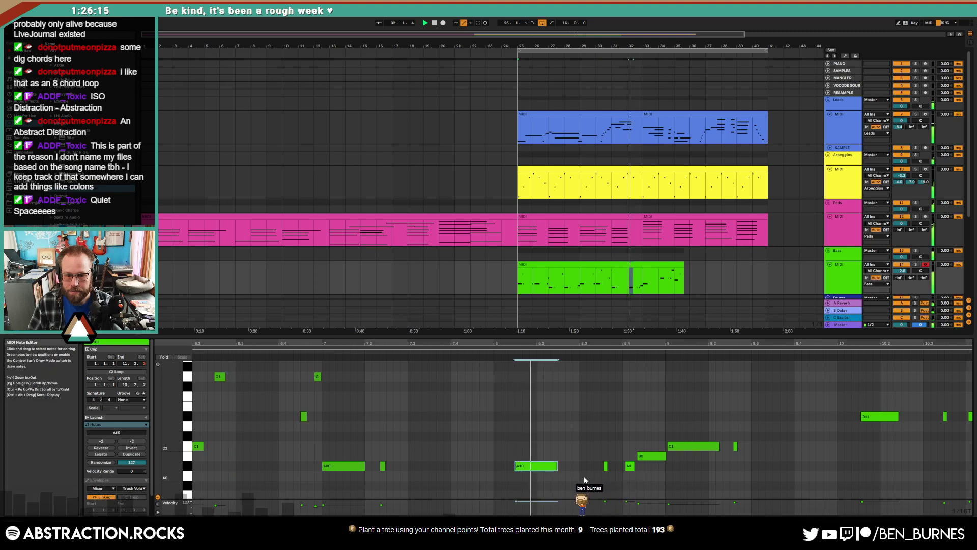
left_click(605, 466)
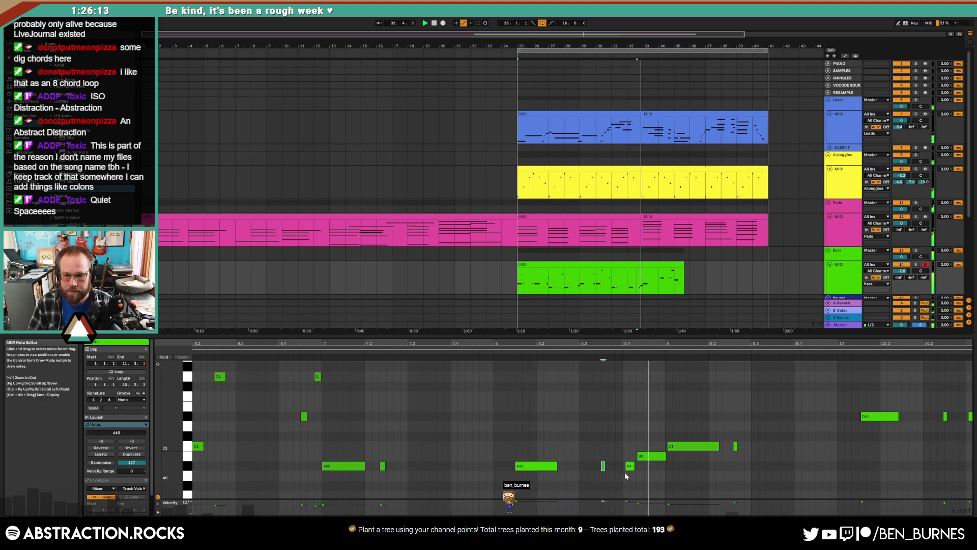
left_click(630, 466)
mouse_move(631, 467)
left_mouse_down()
mouse_move(621, 468)
mouse_move(635, 460)
left_mouse_up()
left_click(673, 465)
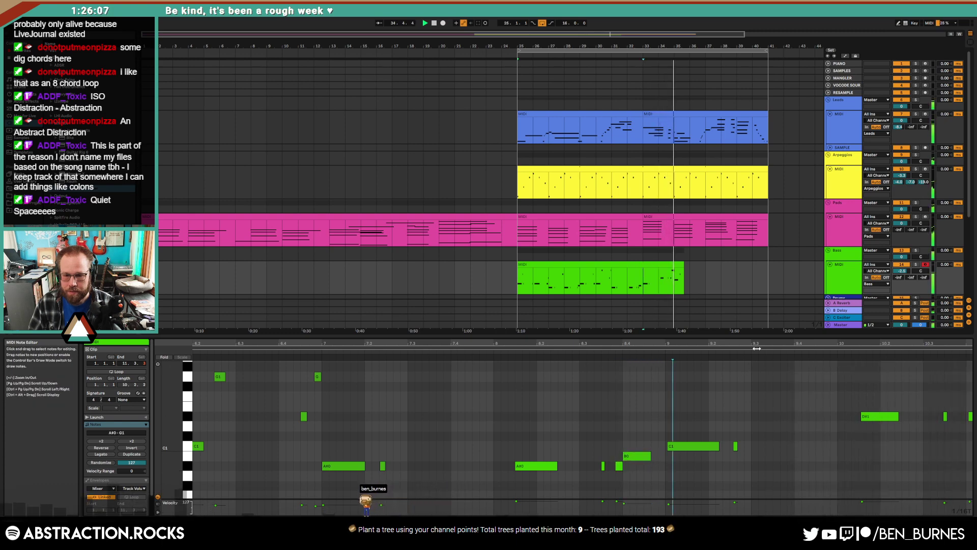
- Stop playback and delete the stray notes after the G1 at bar 11
left_click_drag(757, 347, 607, 349)
key("space")
left_click_drag(950, 385, 898, 446)
key("Delete")
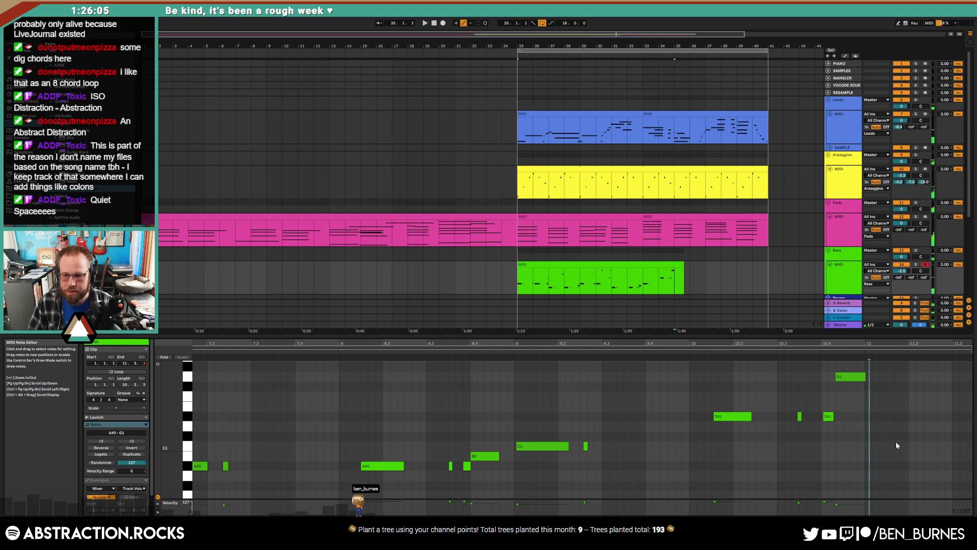
- Shift the long D#1 in bar 10 slightly earlier and tighten the two short D#1 notes that follow it
left_click_drag(728, 417, 725, 416)
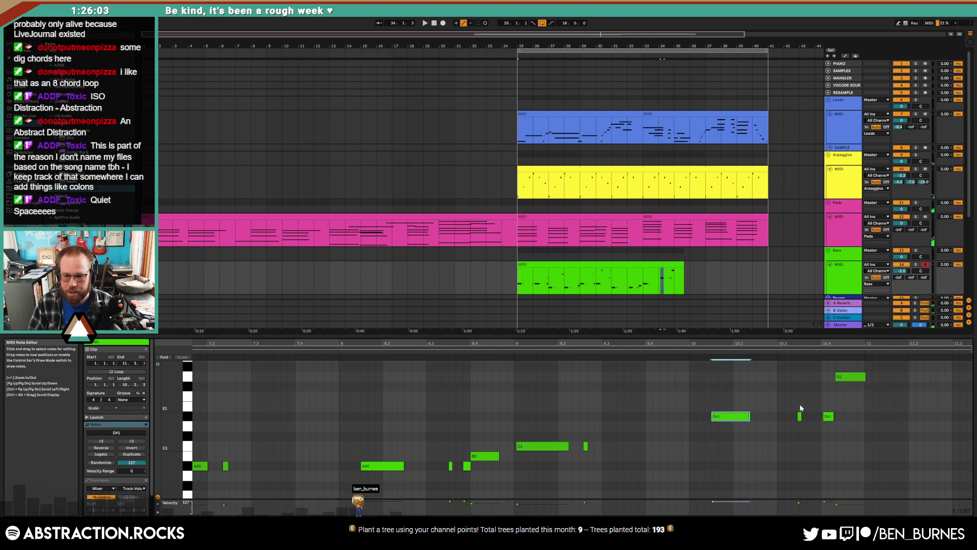
left_click_drag(800, 416, 829, 417)
left_click(831, 417)
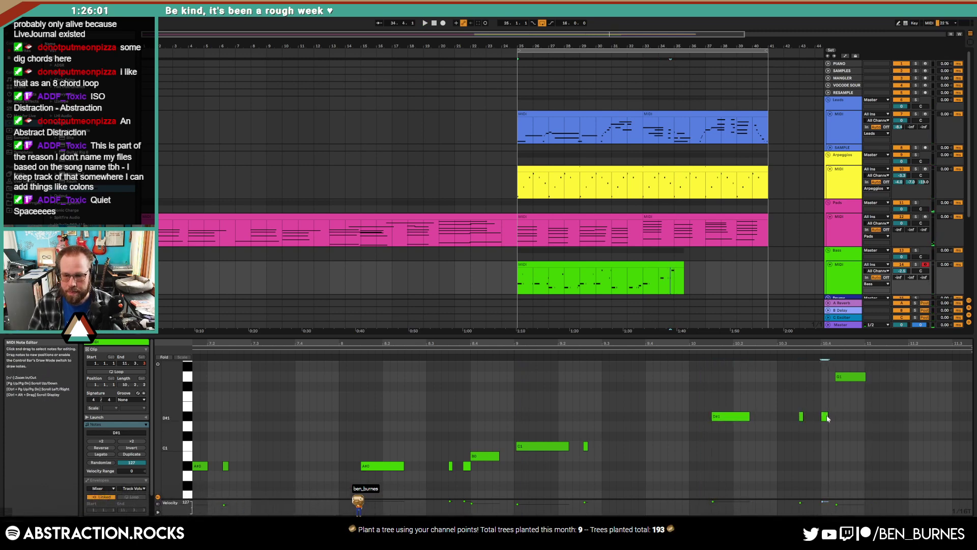
- Turn the long G1 around bar 11 into two short G1 notes, and add a longer F1 on bar 11 followed by a short F1
left_click_drag(865, 377, 840, 379)
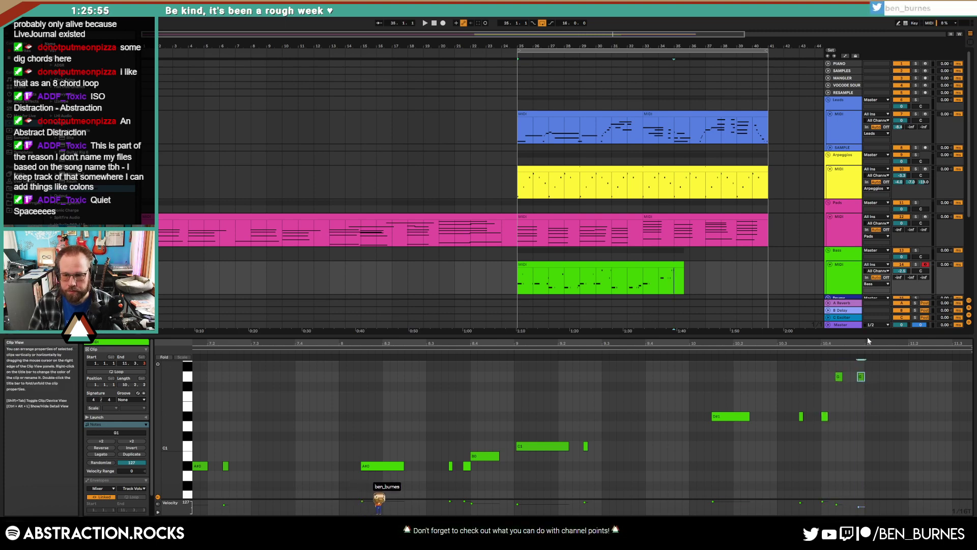
left_click_drag(868, 341, 861, 343)
double_click(861, 397)
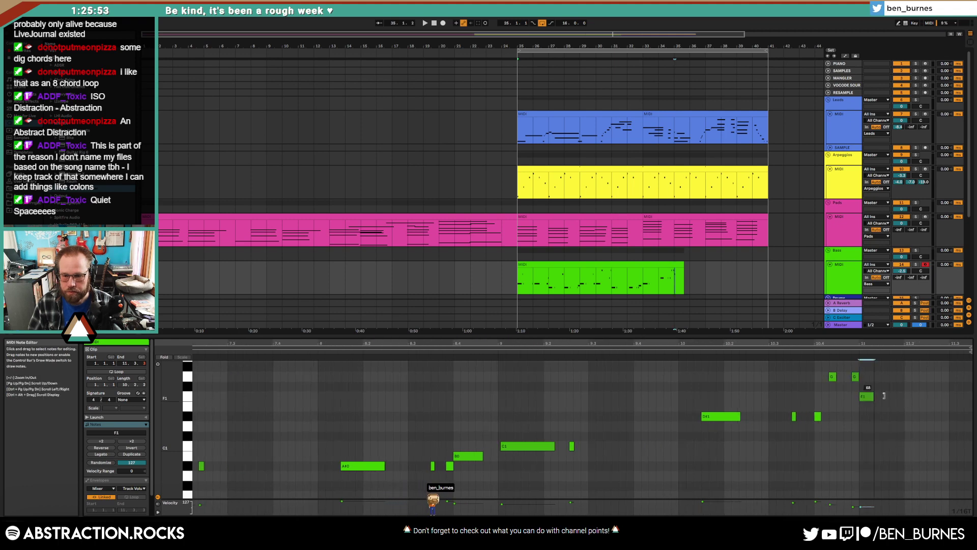
left_click_drag(868, 397, 889, 397)
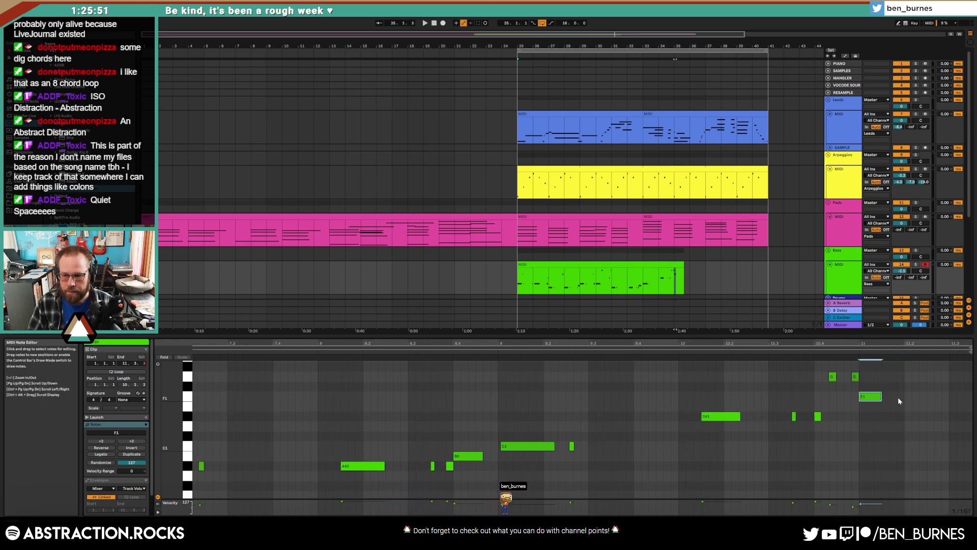
double_click(899, 396)
- Play from bar 8 and quantize the long and short C1 notes at bar 9
left_click(324, 357)
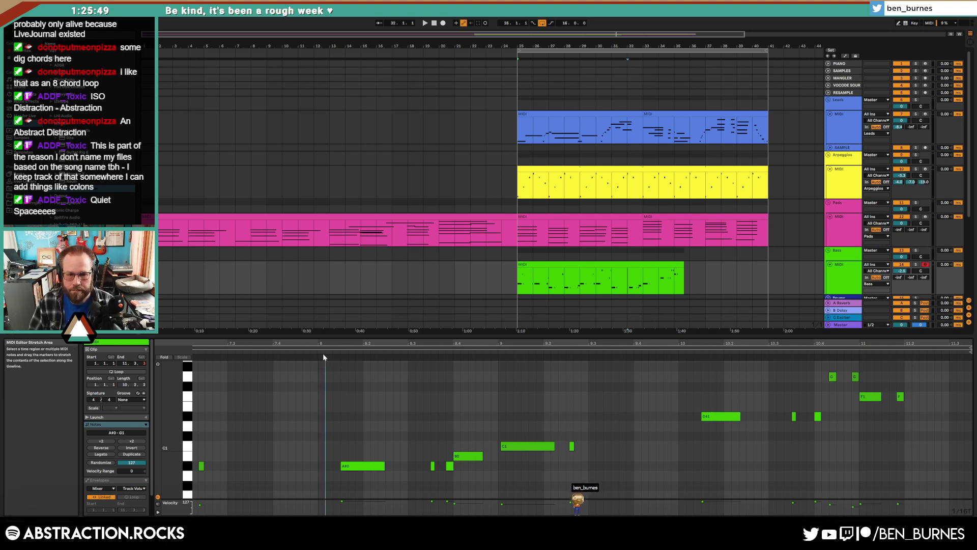
key("space")
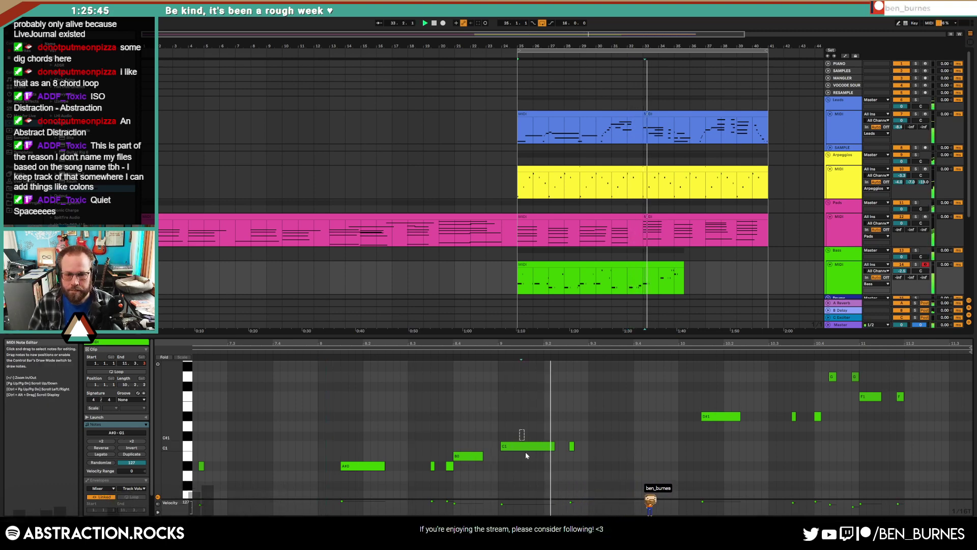
mouse_move(520, 430)
left_mouse_down()
mouse_move(526, 453)
mouse_move(574, 456)
left_mouse_up()
key("ctrl+u")
key("ctrl+u")
left_click(664, 462)
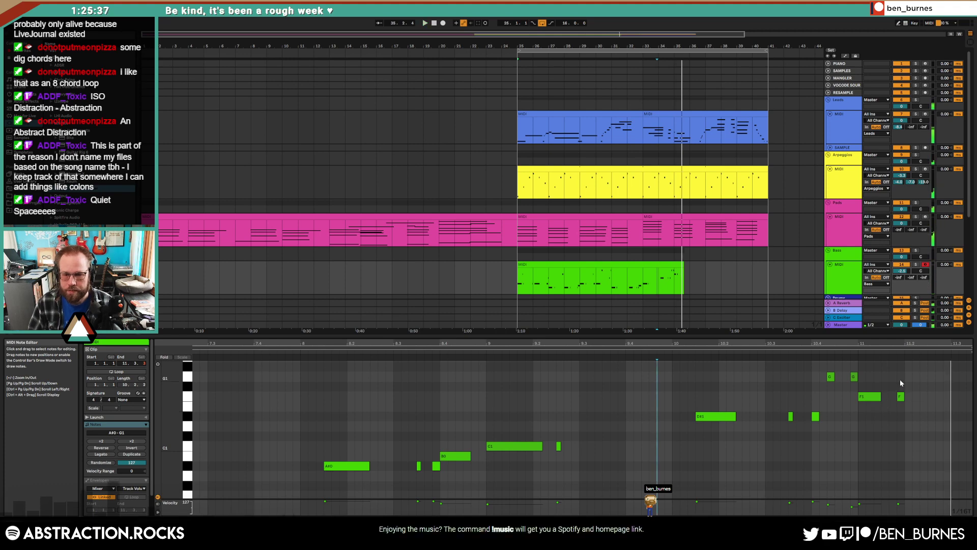
- Stop playback, delete the G1 and F1 notes around bar 11 of the bass clip, and check the second pad clip's chords
key("space")
left_click_drag(906, 375, 818, 402)
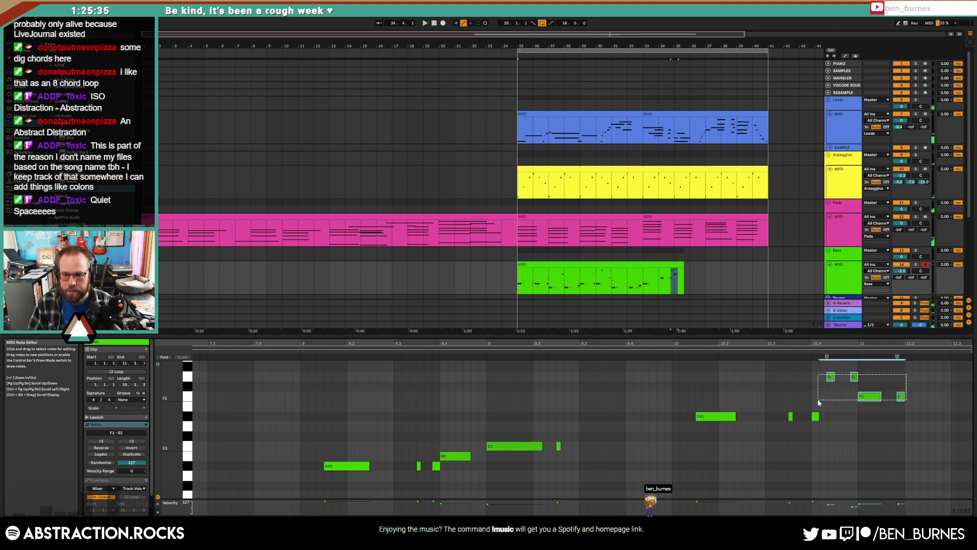
left_click(679, 217)
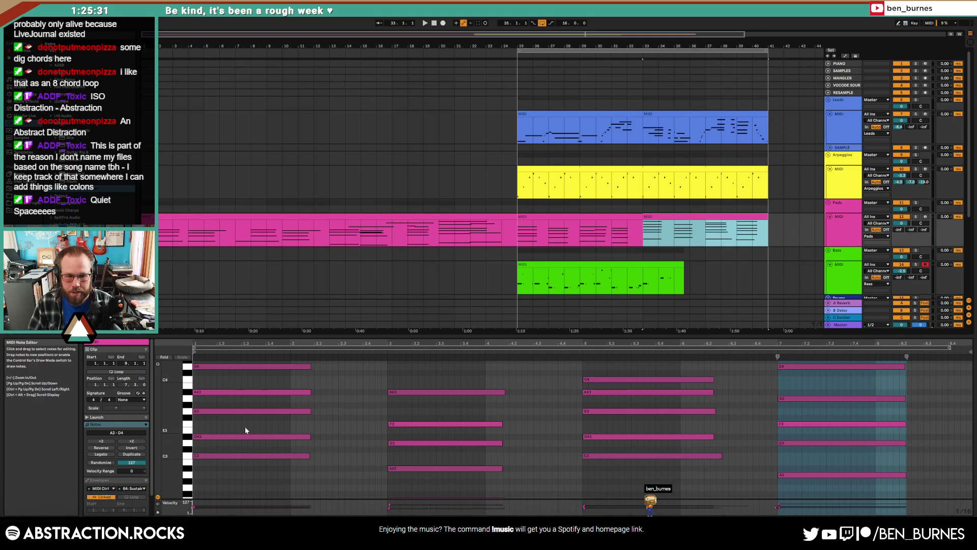
left_click_drag(177, 424, 174, 365)
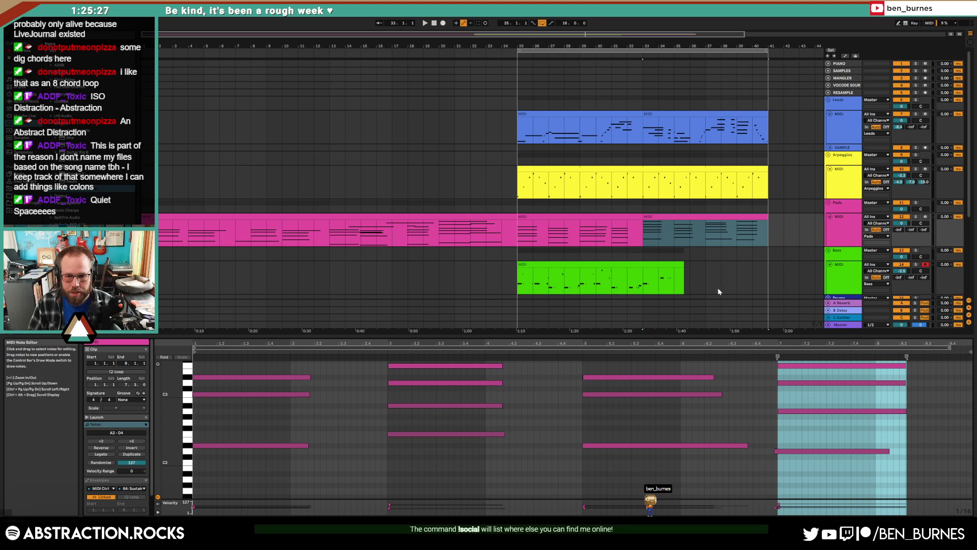
left_click(674, 263)
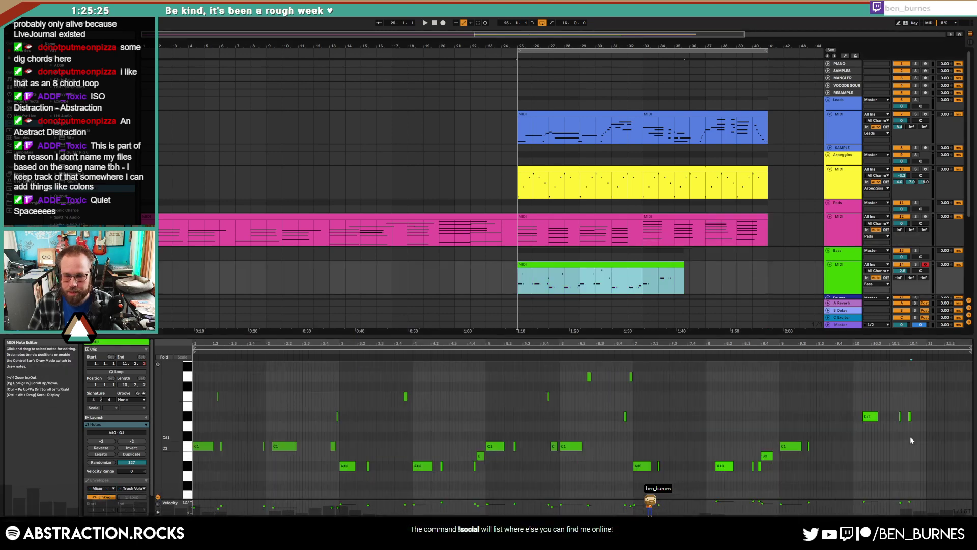
- Draw an F1 note at bar 11 of the bass clip and transpose it down to A#0 while listening
left_click_drag(927, 396, 937, 394)
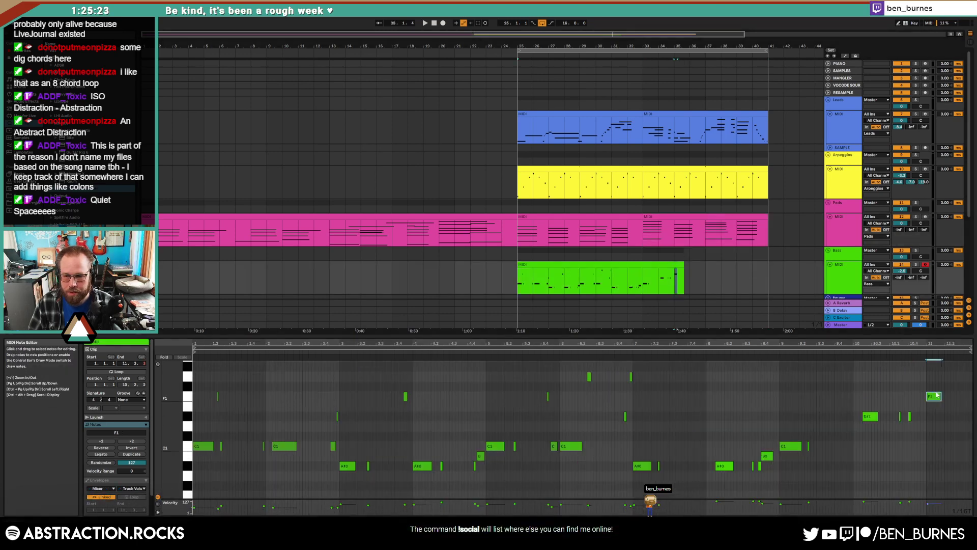
left_click(853, 349)
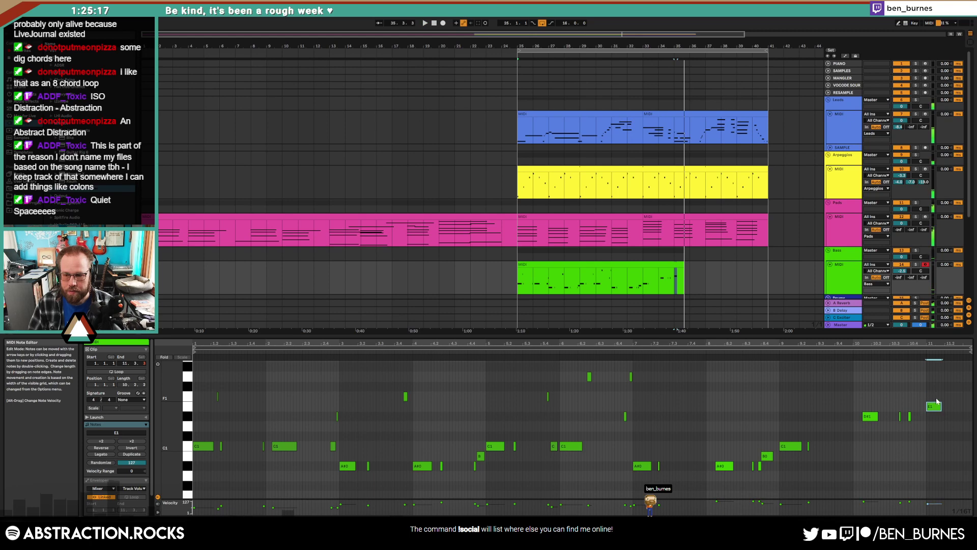
key("Down")
key("Down")
key("Down")
key("Down")
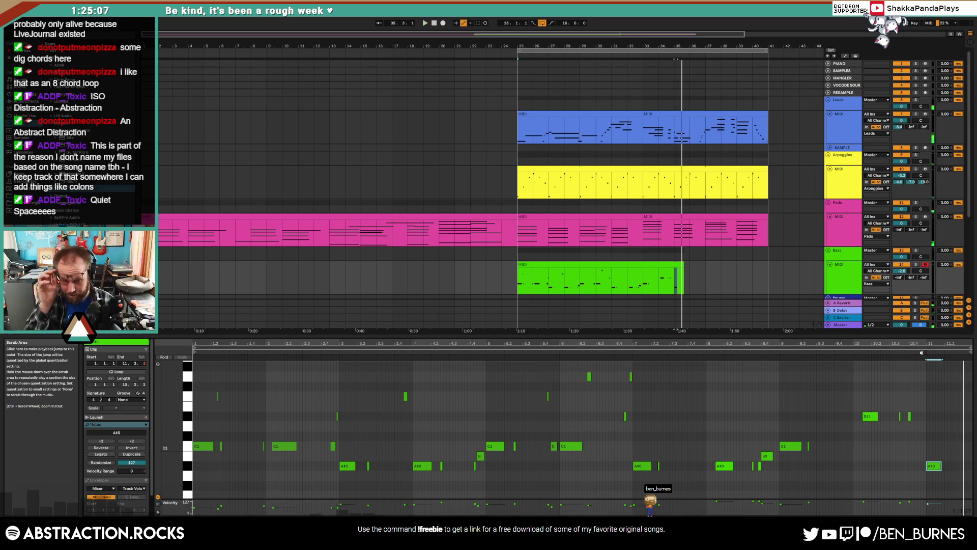
- Delete the bass part from bar 33 onward and duplicate its first eight bars to fill bars 33 to 41
left_click_drag(646, 275, 677, 288)
key("Delete")
left_click(636, 264)
key("ctrl+d")
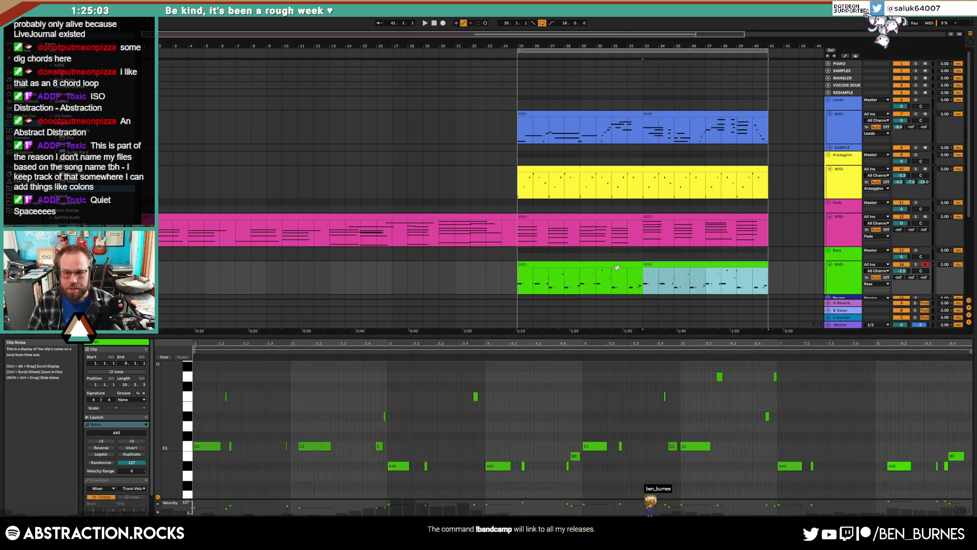
- Play the section and move the long C1 in bar 2 of the first bass clip slightly later
key("space")
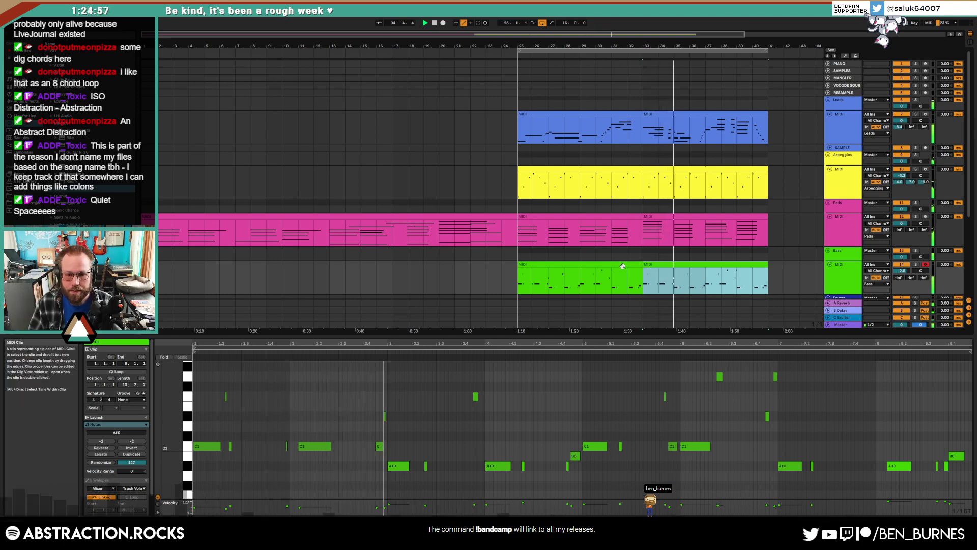
left_click(315, 446)
key("Right")
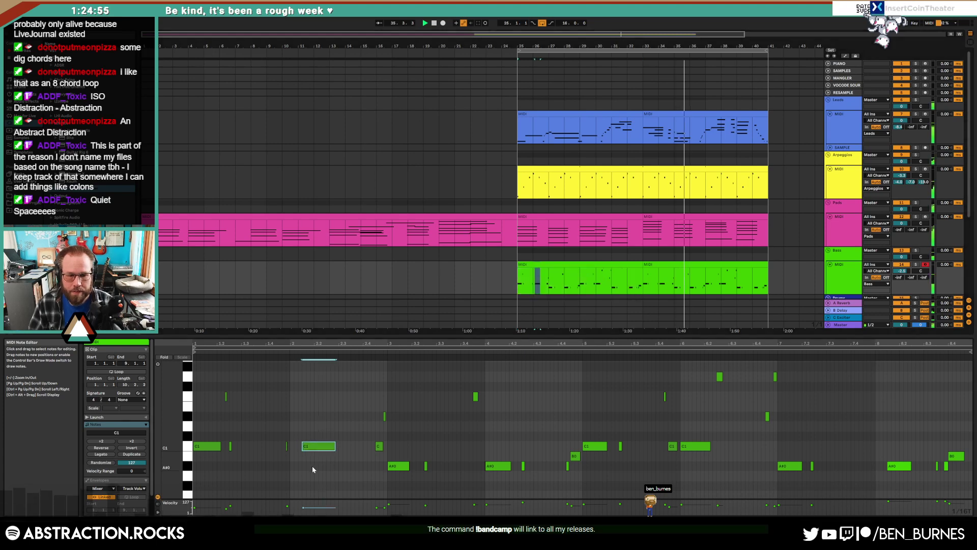
key("ctrl+2")
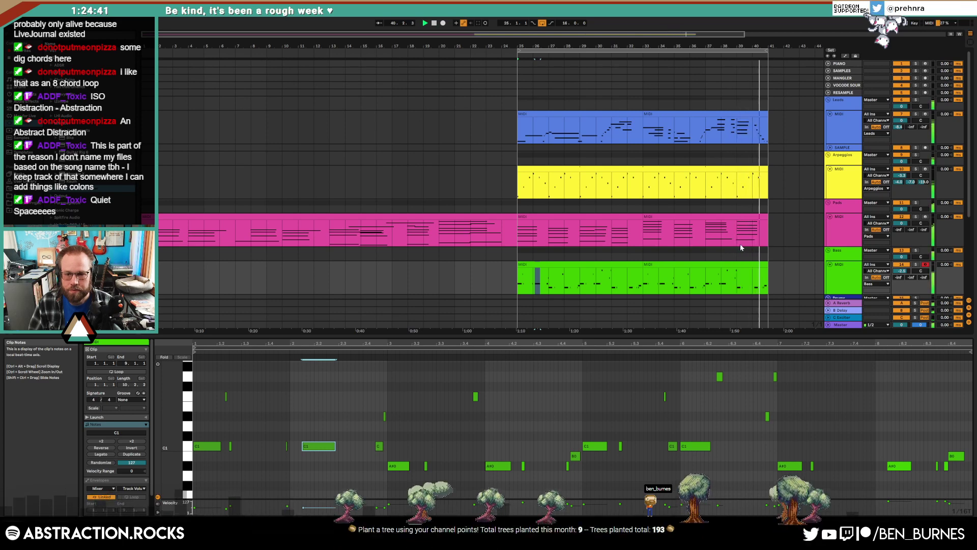
- Insert an empty audio track directly below the RACK track in the Drums group
scroll(739, 243, "down", 3)
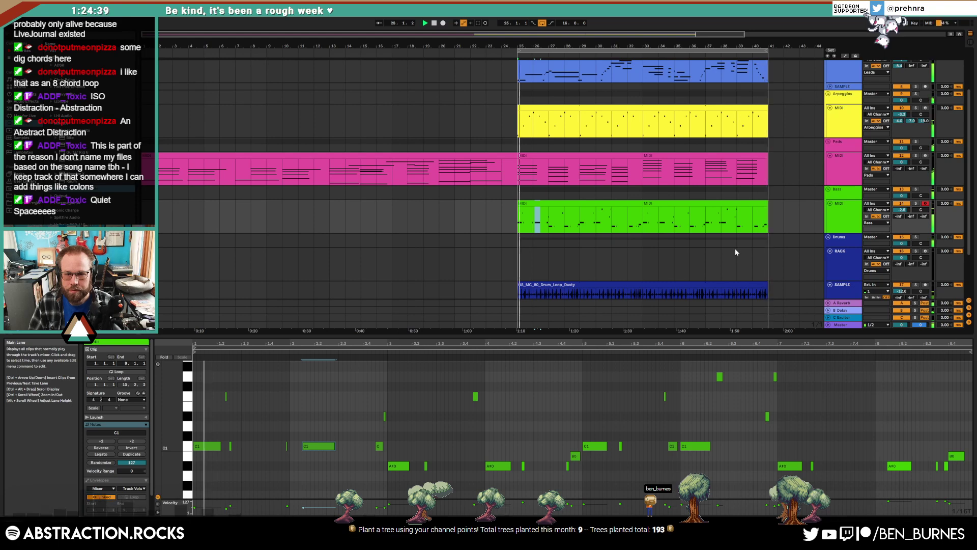
left_click(848, 255)
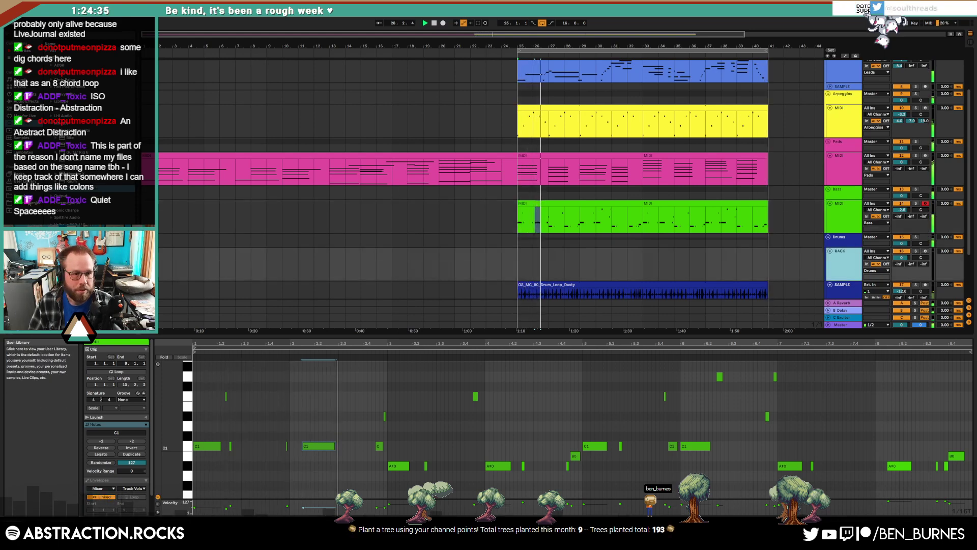
left_click(53, 36)
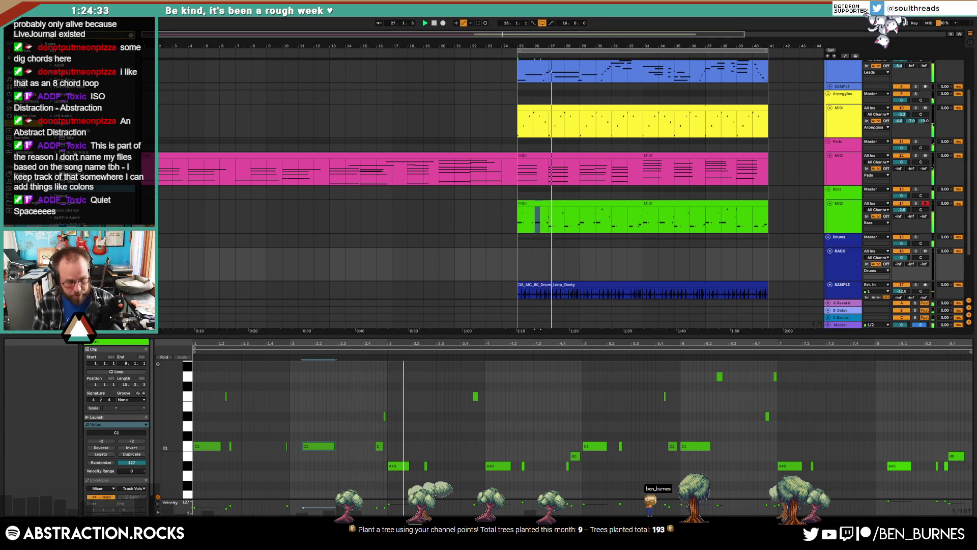
scroll(802, 267, "down", 1)
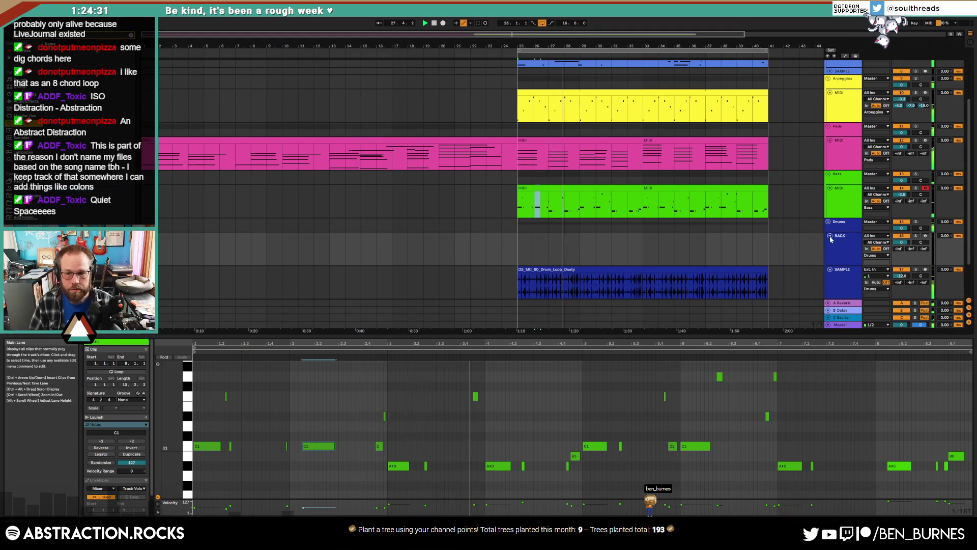
left_click(833, 249)
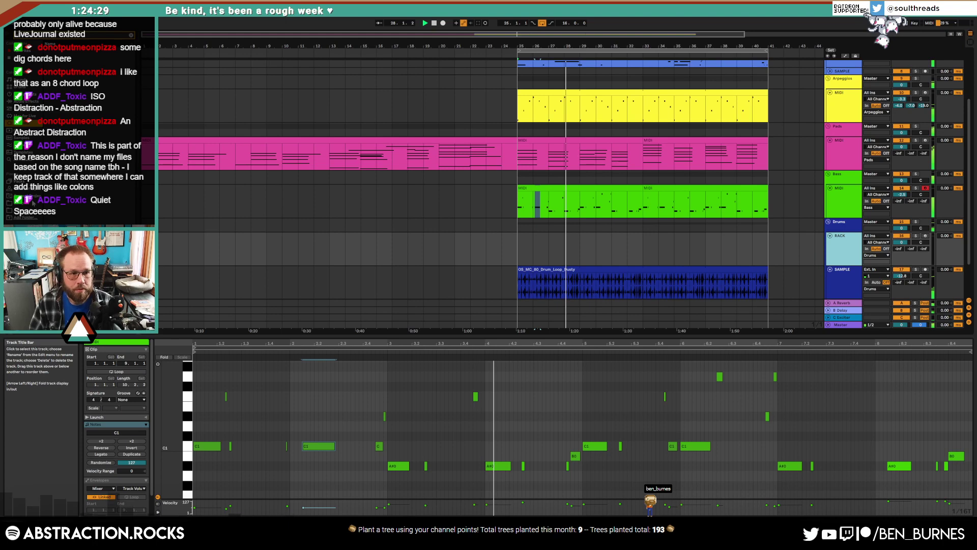
key("ctrl+t")
- Browse the sample library's percussion folders and audition the clave one-shots while the section plays
left_click(44, 204)
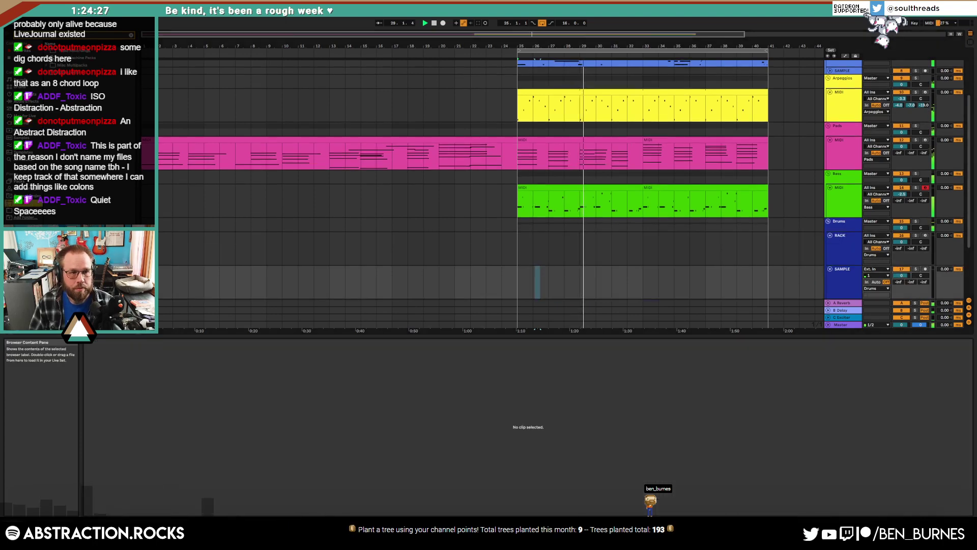
key("Down")
key("Right")
key("Down")
key("Right")
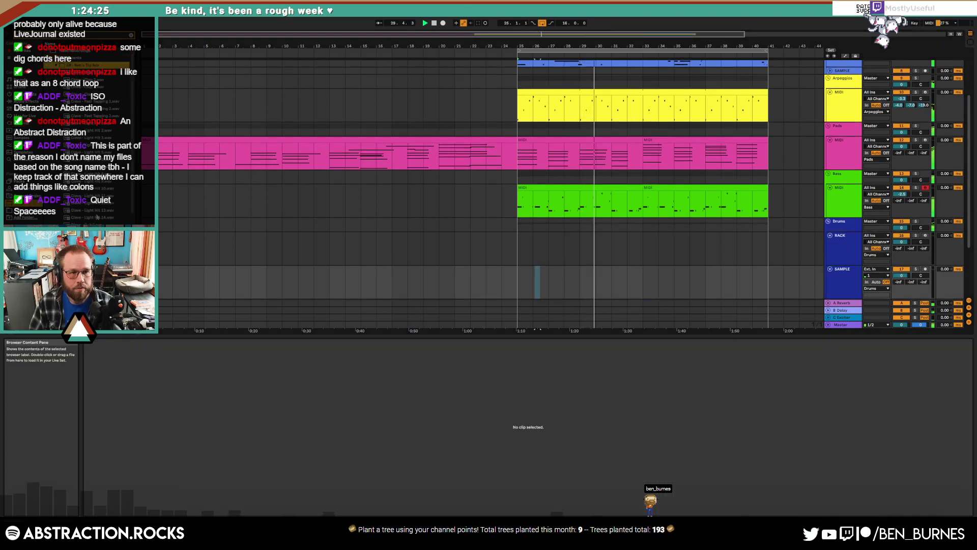
left_click(96, 152)
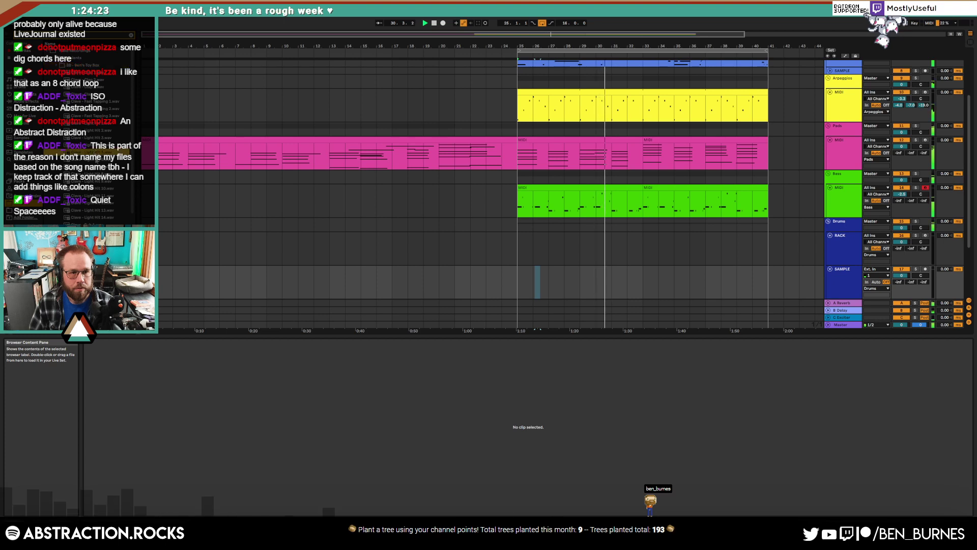
left_click(96, 159)
left_click(97, 81)
left_click(97, 88)
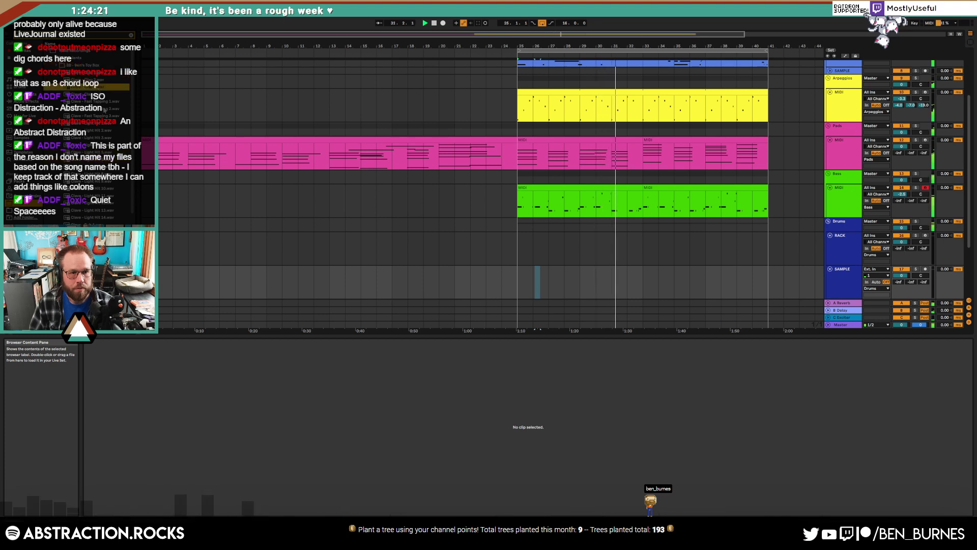
left_click(97, 131)
left_click(96, 181)
left_click(97, 218)
scroll(97, 218, "down", 3)
left_click(97, 186)
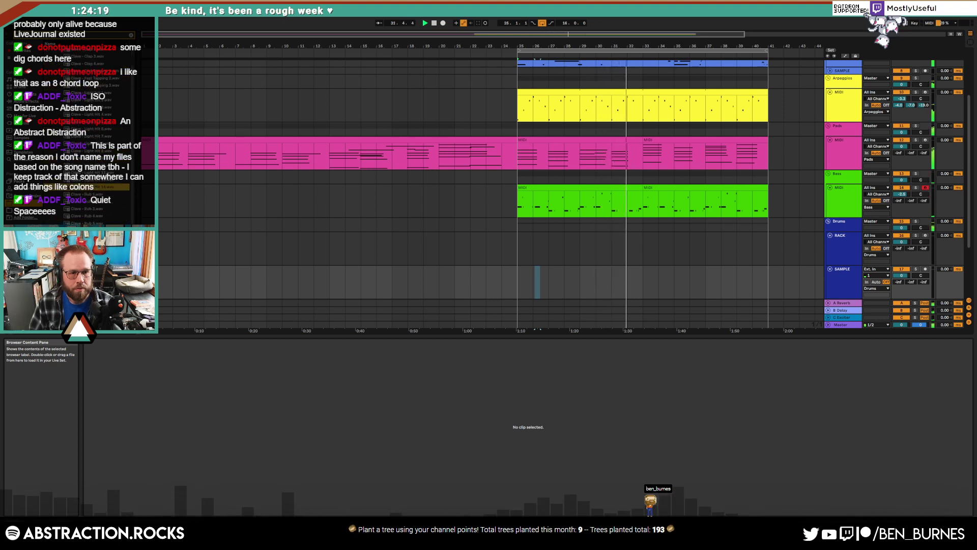
- Place the Clave - Strike 6 sample on the empty SAMPLE track at bar 26 and repeat it every two bars through the section
left_click(840, 273)
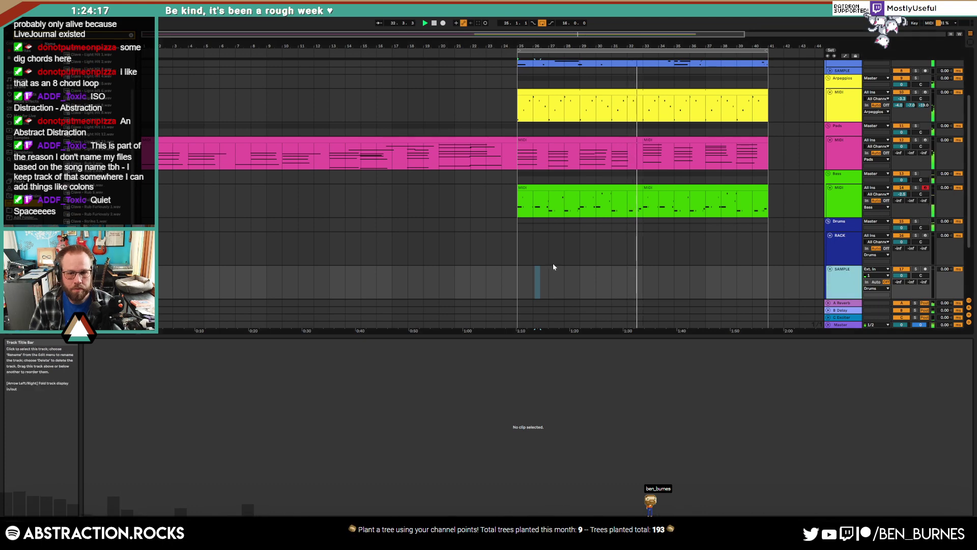
left_click(97, 192)
left_click_drag(96, 192, 519, 278)
key("ctrl+d")
key("ctrl+d")
key("ctrl+d")
key("ctrl+d")
key("ctrl+d")
key("ctrl+d")
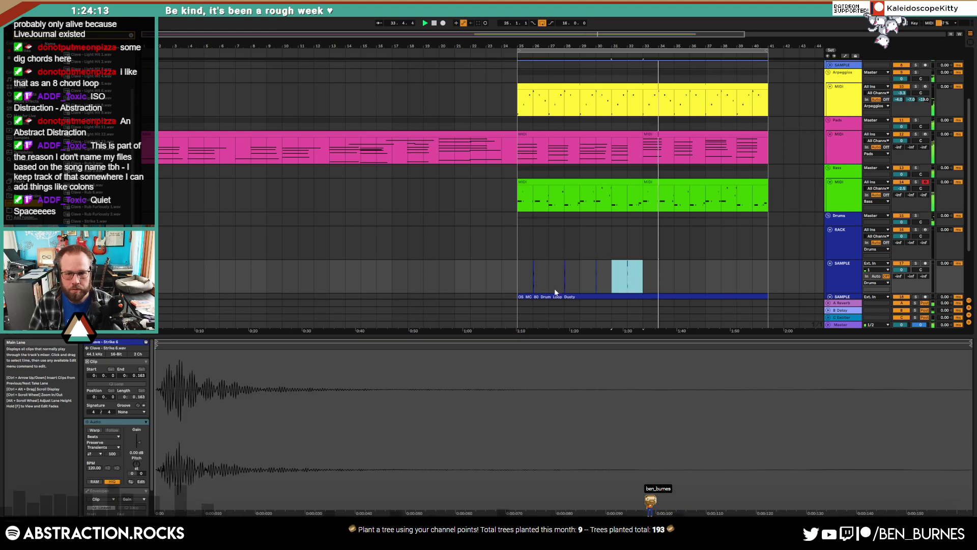
key("ctrl+d")
key("ctrl+d")
- Raise the clave track's A-Reverb send, lower its volume, and remove the extra clave copy past bar 41
left_click_drag(899, 276, 899, 276)
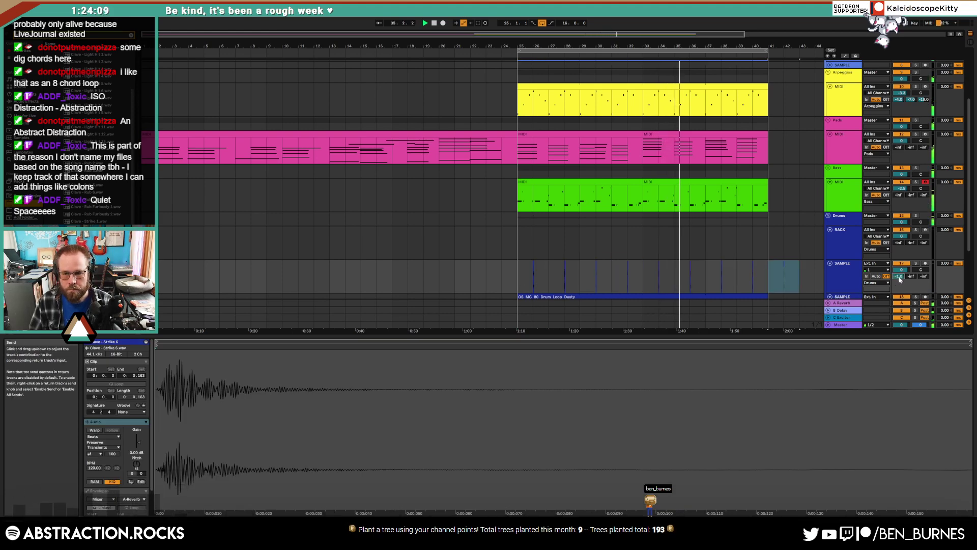
left_click_drag(902, 269, 902, 270)
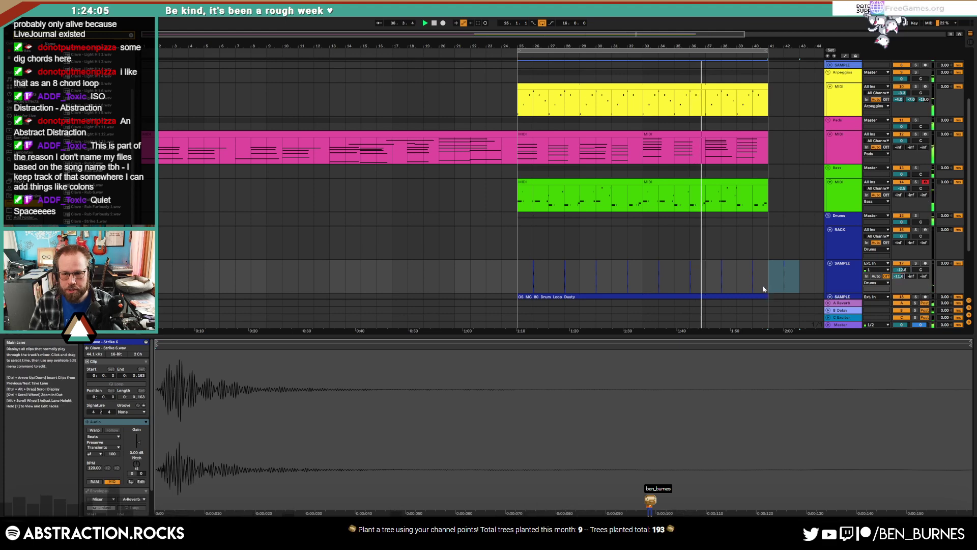
left_click(787, 287)
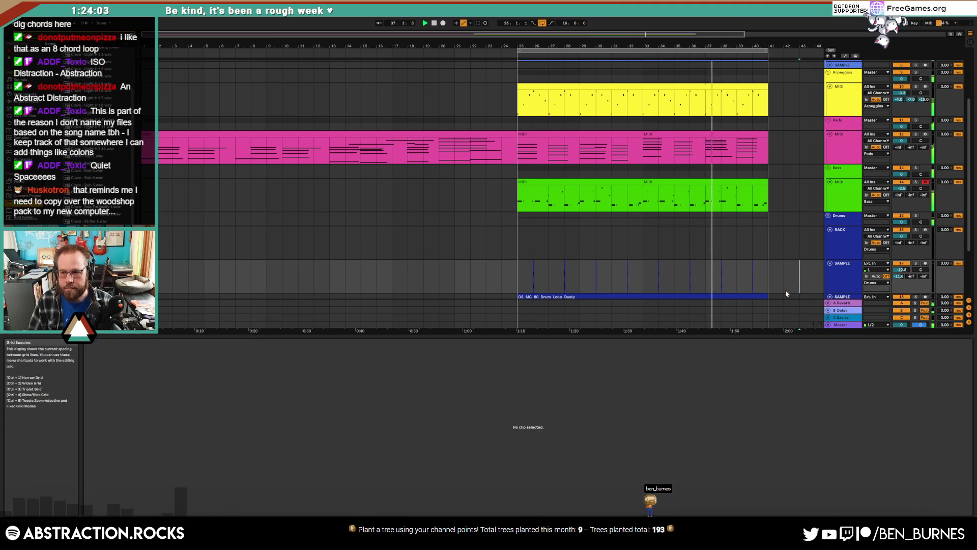
- Filter the clave track in its Basic Processing rack with a 514 Hz low cut and a 4.84 kHz high cut
key("shift+Tab")
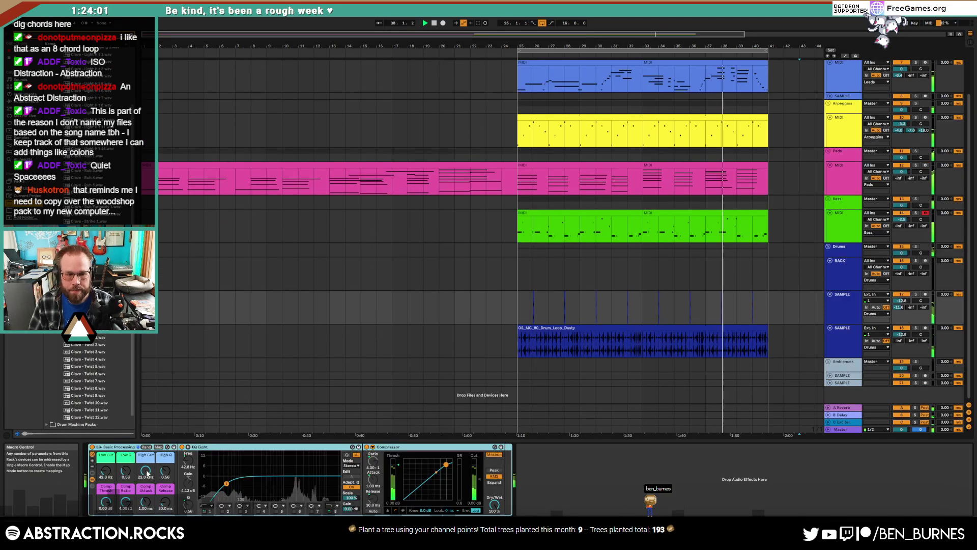
mouse_move(146, 471)
left_mouse_down()
mouse_move(145, 493)
mouse_move(104, 453)
mouse_move(144, 468)
left_mouse_up()
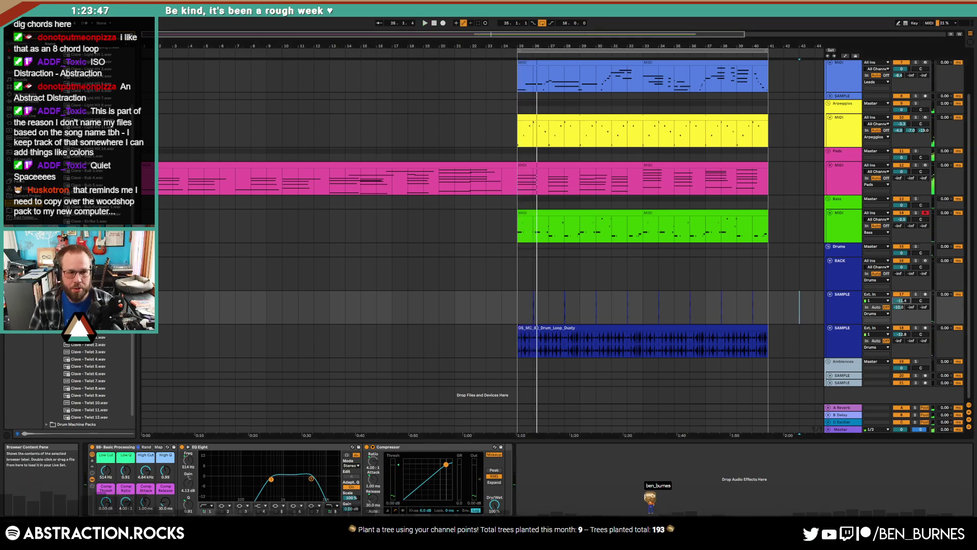
scroll(97, 382, "up", 4)
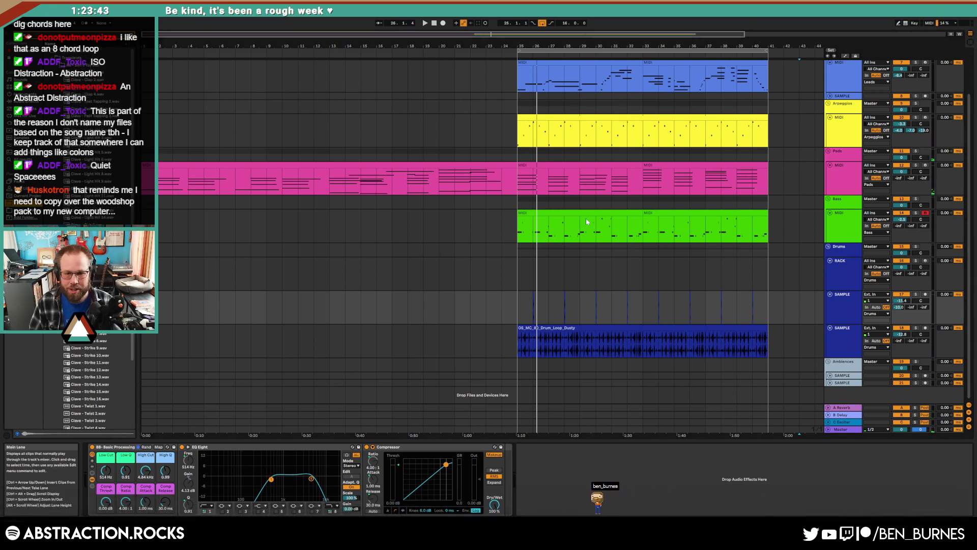
- Play from bar 25 and lower the Leads MIDI track's volume to about -4.5 dB
left_click(518, 309)
key("space")
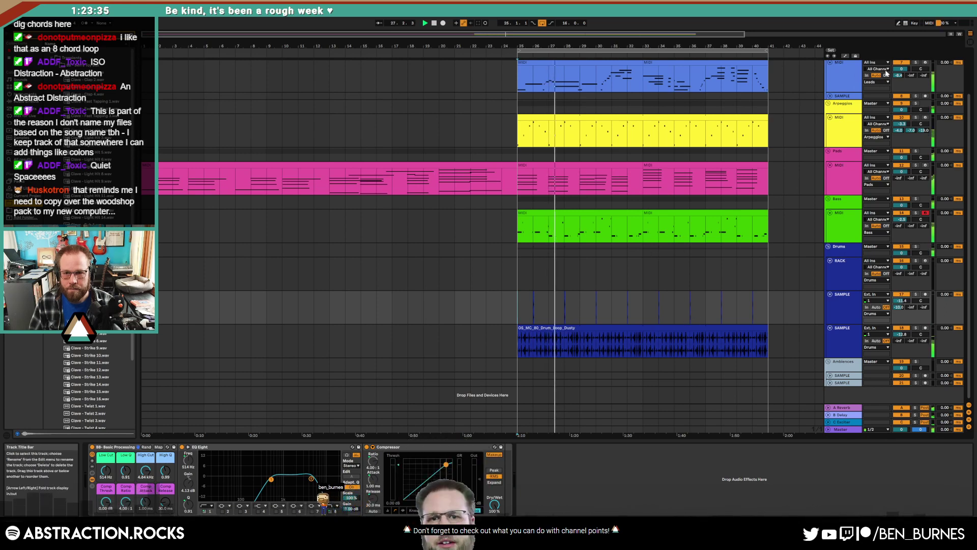
left_click_drag(901, 69, 902, 78)
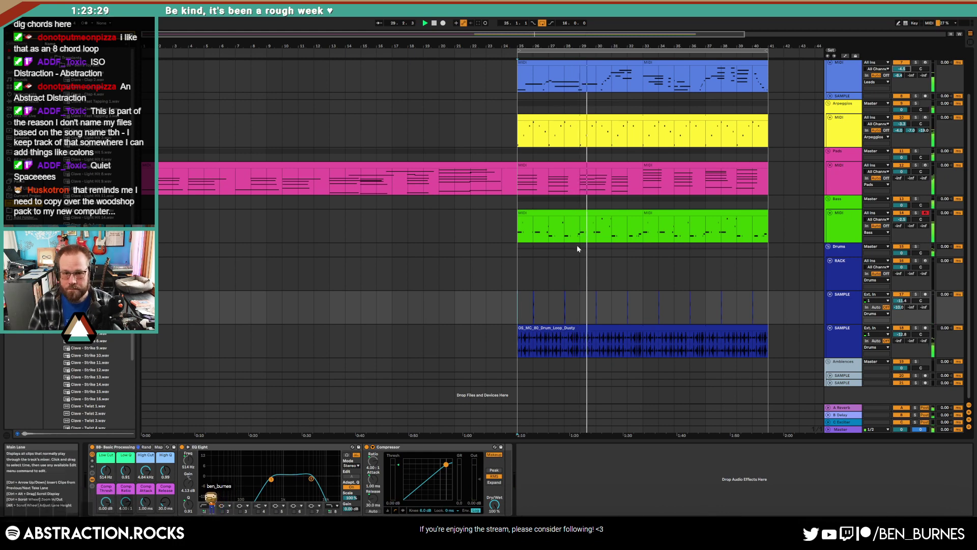
- In the first bass clip, deactivate the short C1 just before bar 6 and copy the short A#0 in bar 7 to late in that bar
double_click(600, 212)
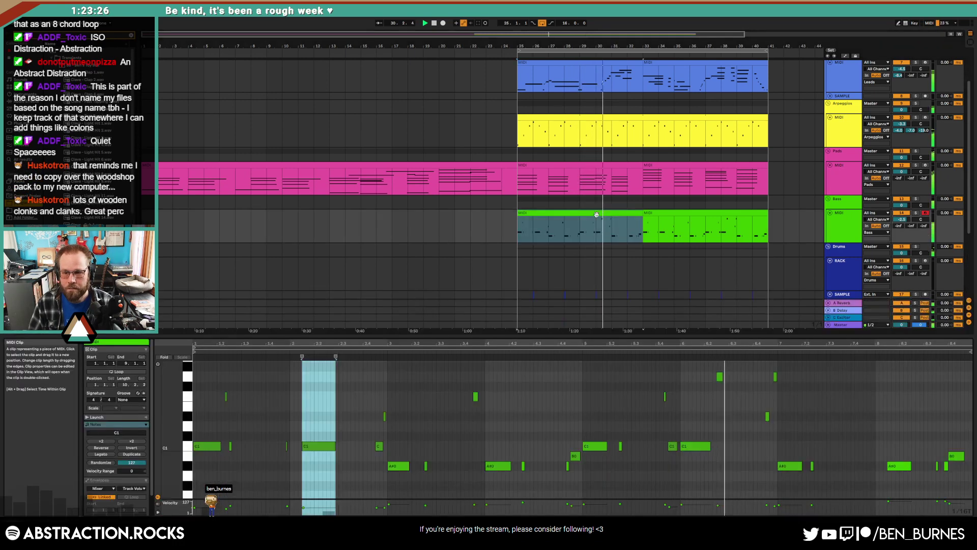
left_click(672, 446)
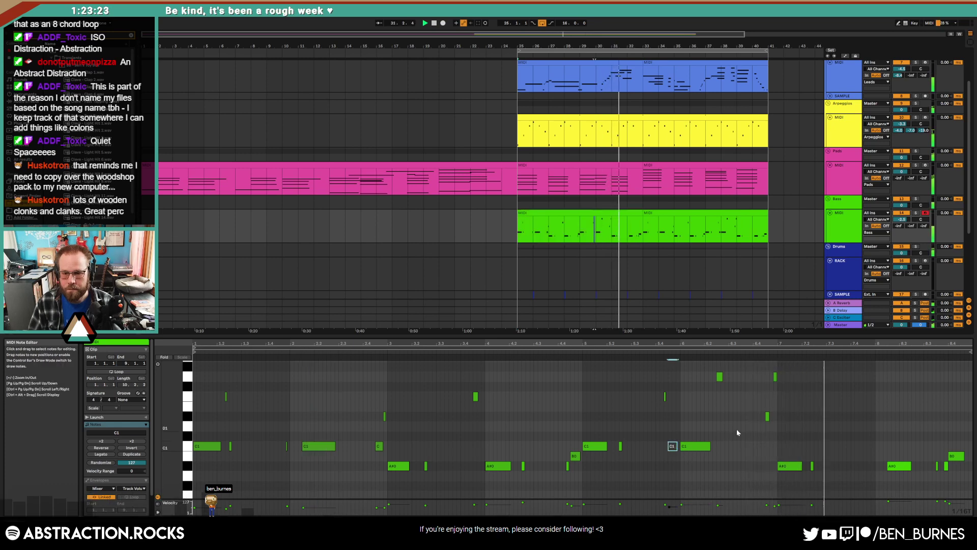
left_click(813, 466)
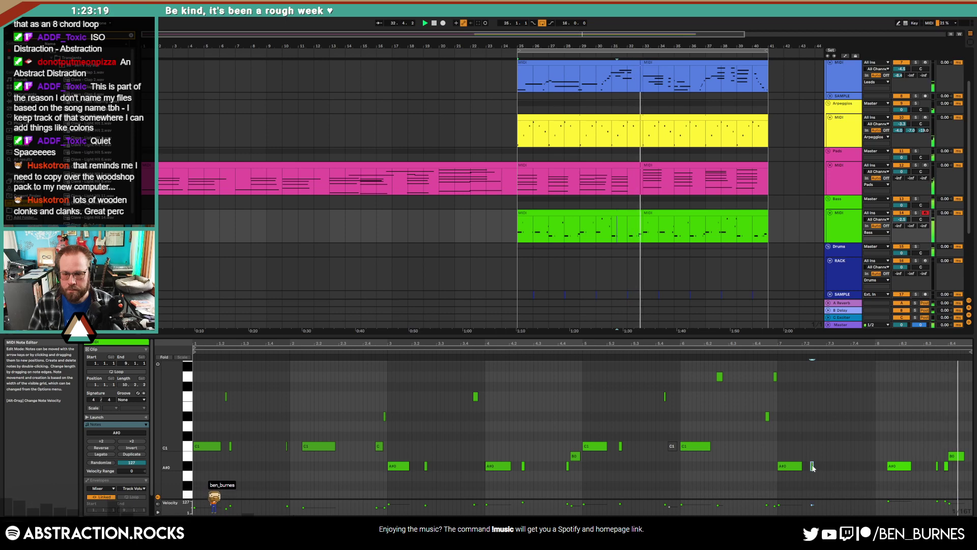
left_click_drag(813, 466, 859, 469)
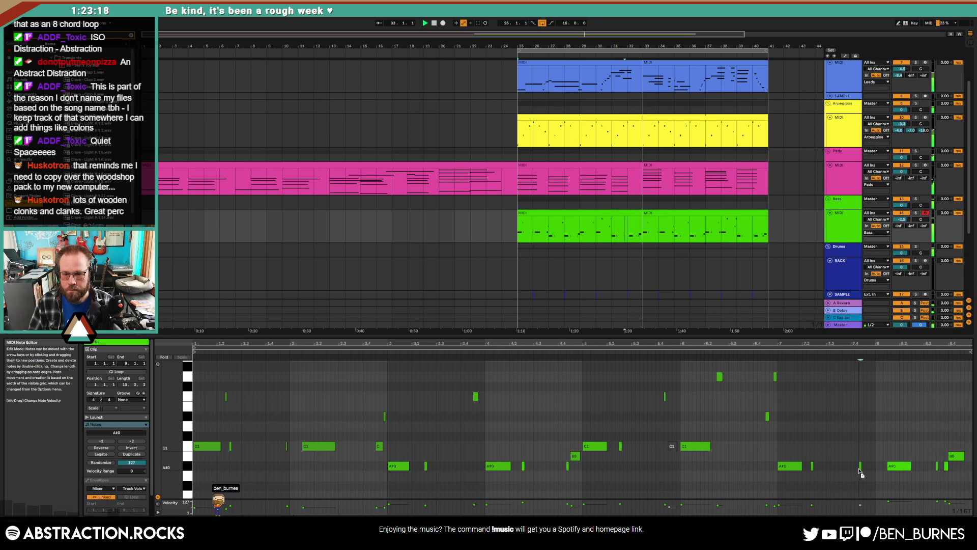
- Loop the first bass clip over its 8-bar length and extend it across the second bass clip to bar 41
left_click(624, 211)
key("ctrl+d")
left_click(624, 211)
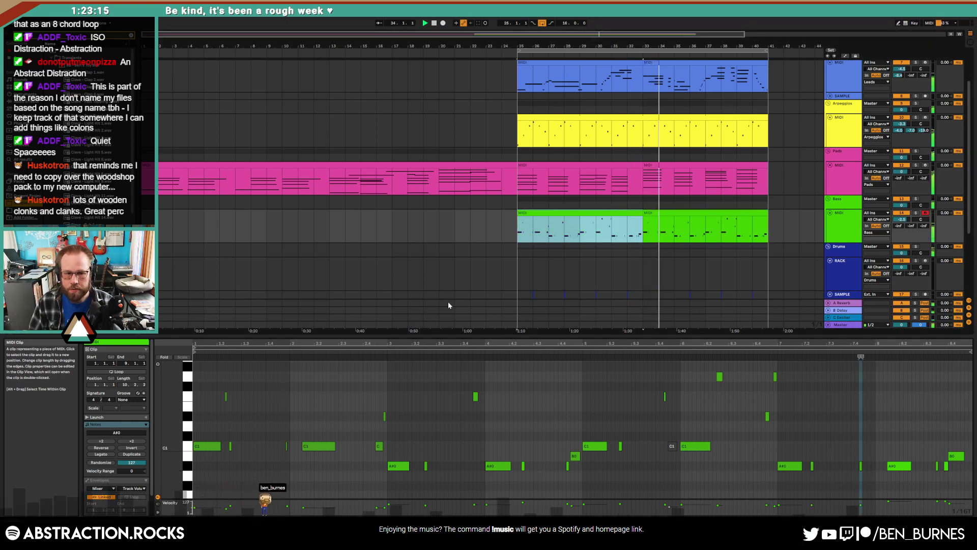
left_click(133, 370)
left_click_drag(886, 344, 881, 323)
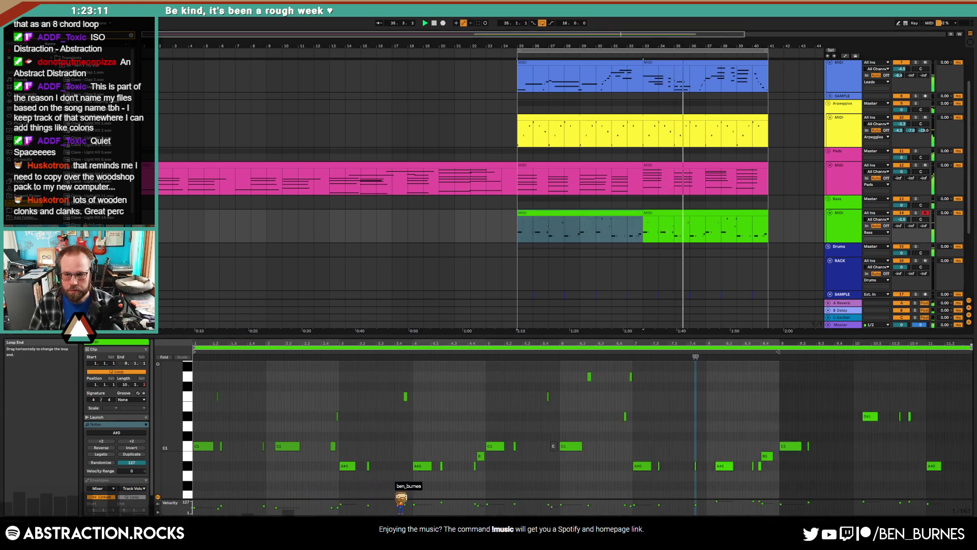
left_click_drag(928, 345, 783, 340)
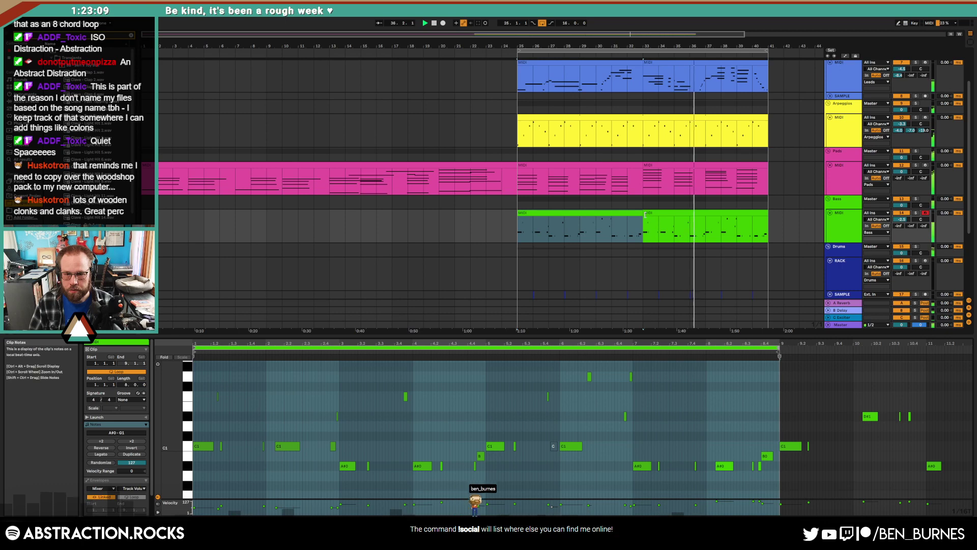
left_click_drag(642, 213, 744, 224)
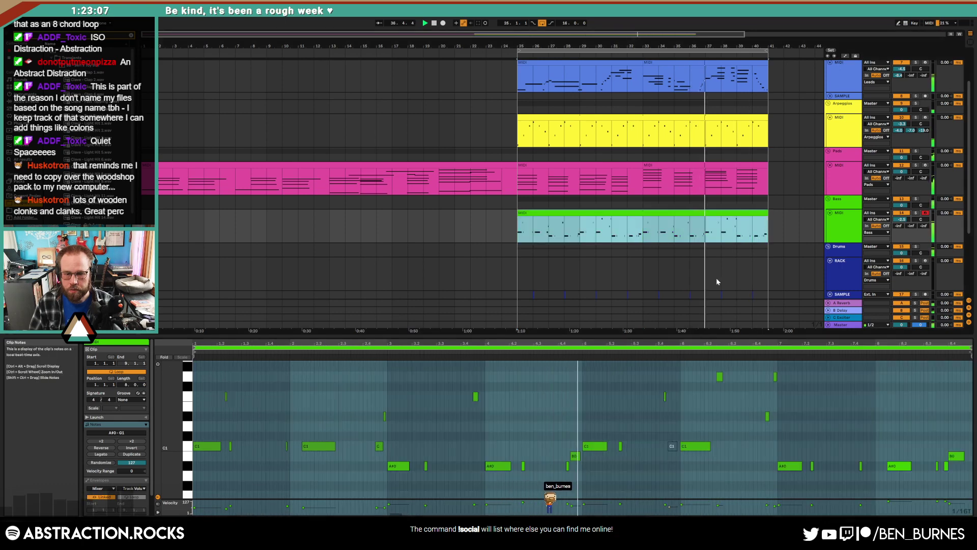
- Show the bass track's device chain instead of the clip notes and stop playback
left_click(591, 428)
left_click(582, 416)
key("shift+Tab")
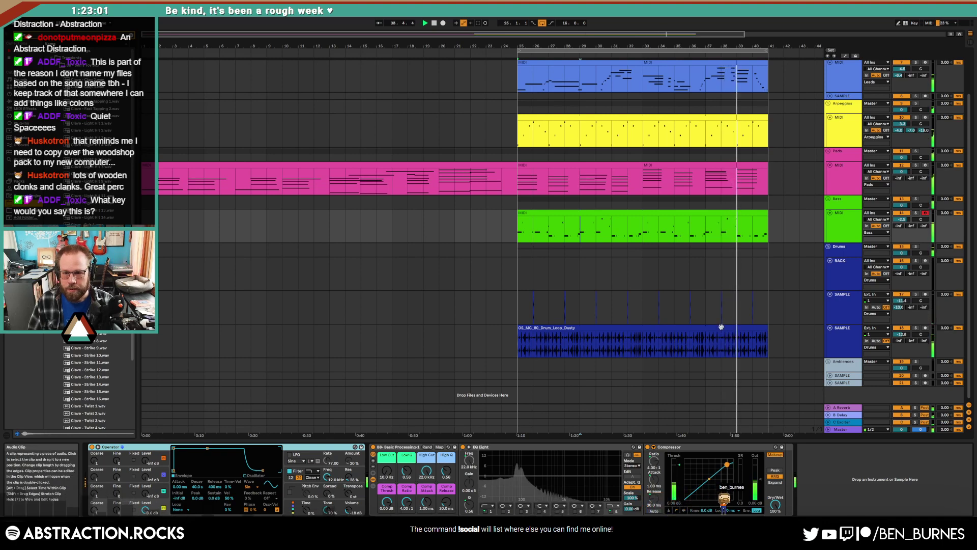
key("space")
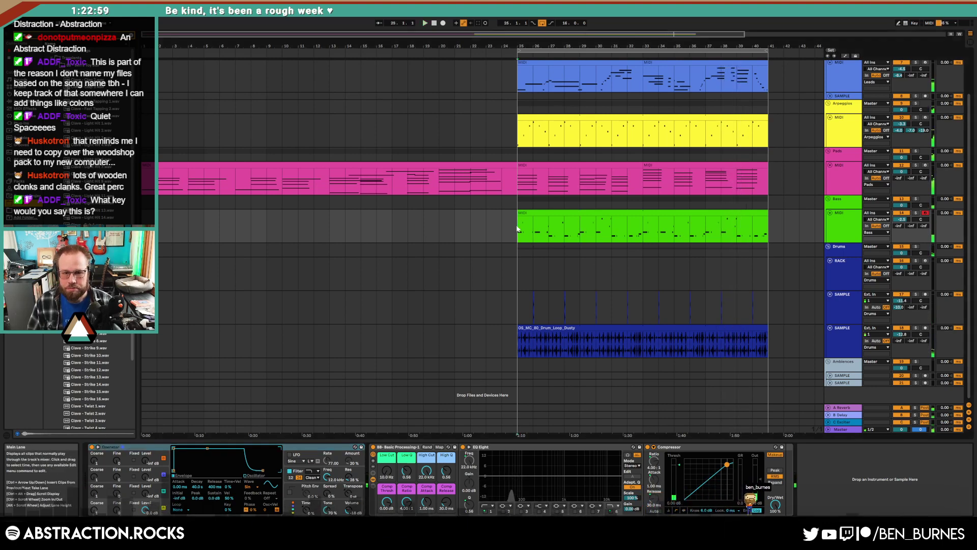
scroll(522, 210, "up", 2)
scroll(533, 234, "down", 2)
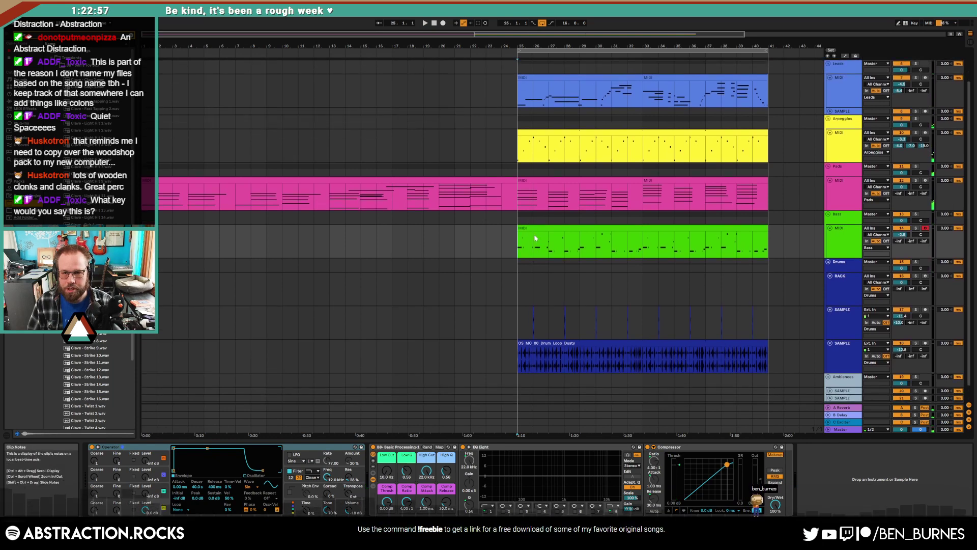
scroll(594, 264, "up", 1)
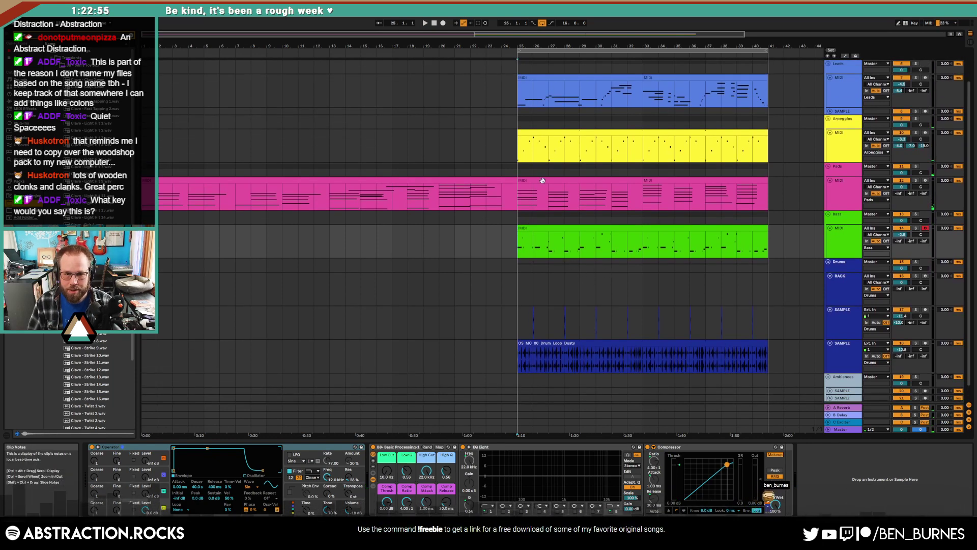
- Select the Pads clip at bar 25 and record-arm its MIDI track to try the chords by hand
left_click(602, 189)
left_click(926, 180)
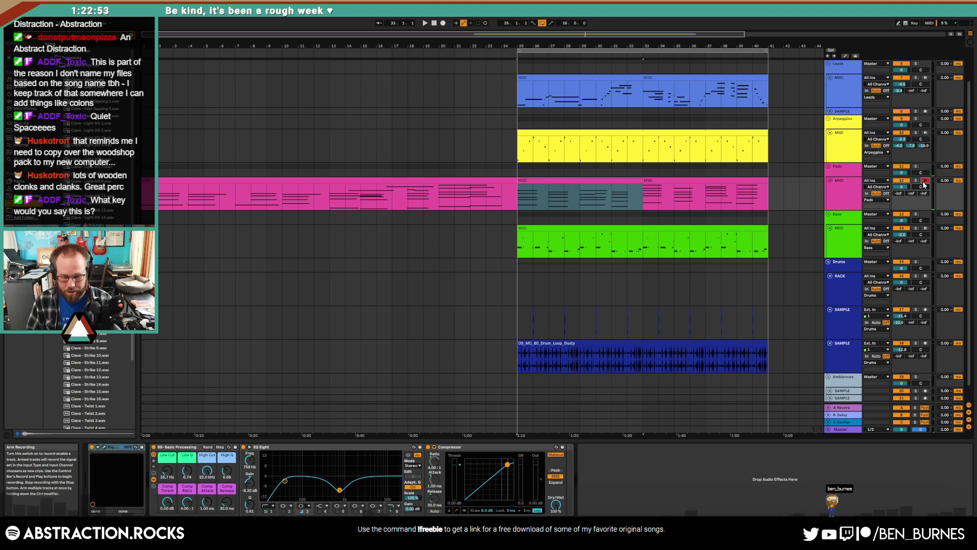
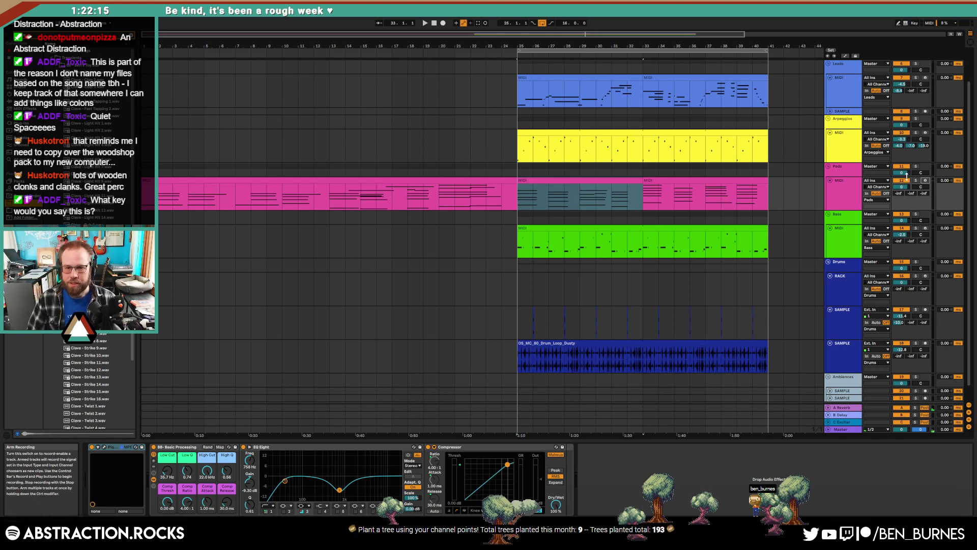
left_click(528, 181)
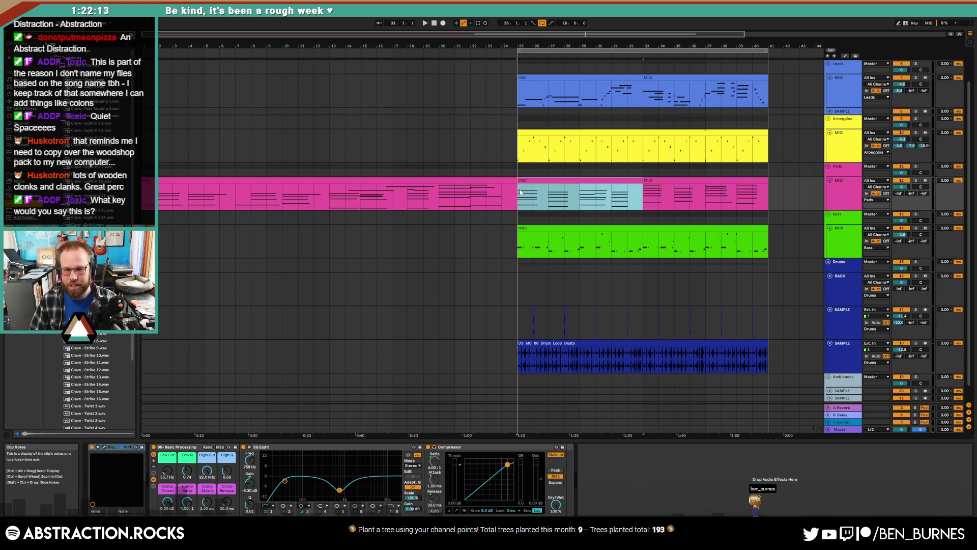
left_click(518, 193)
- Play the song through the pads intro and on through the full section from bar 25 to 41
left_click(434, 23)
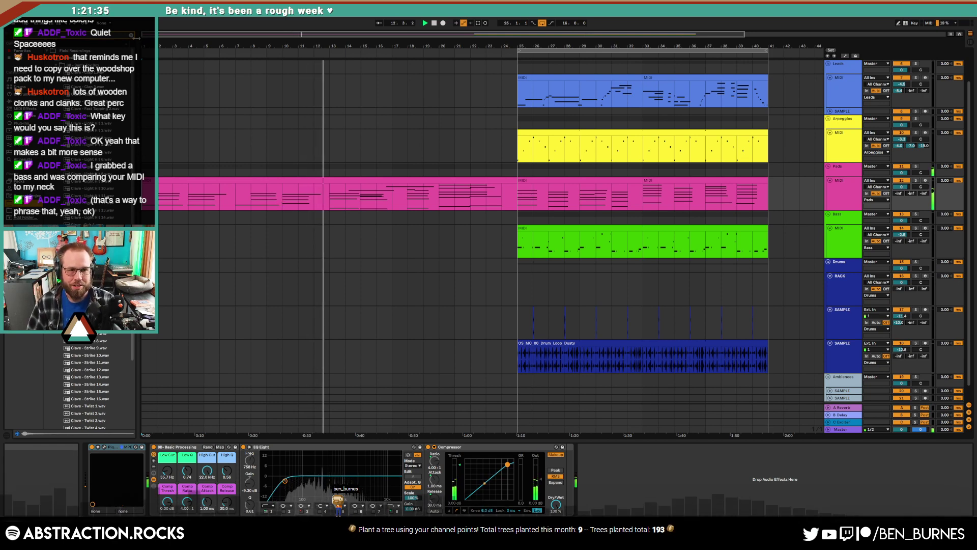
left_click(131, 35)
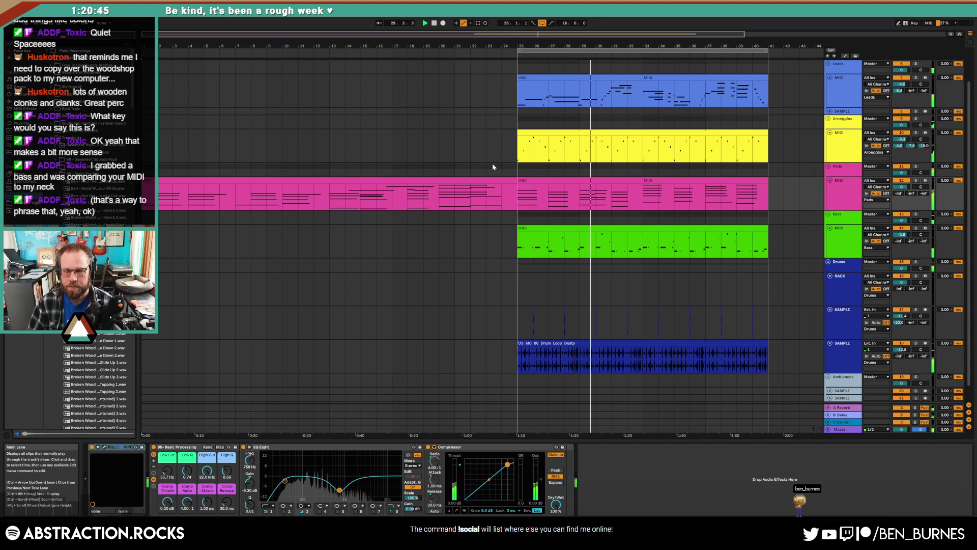
left_click_drag(643, 34, 714, 35)
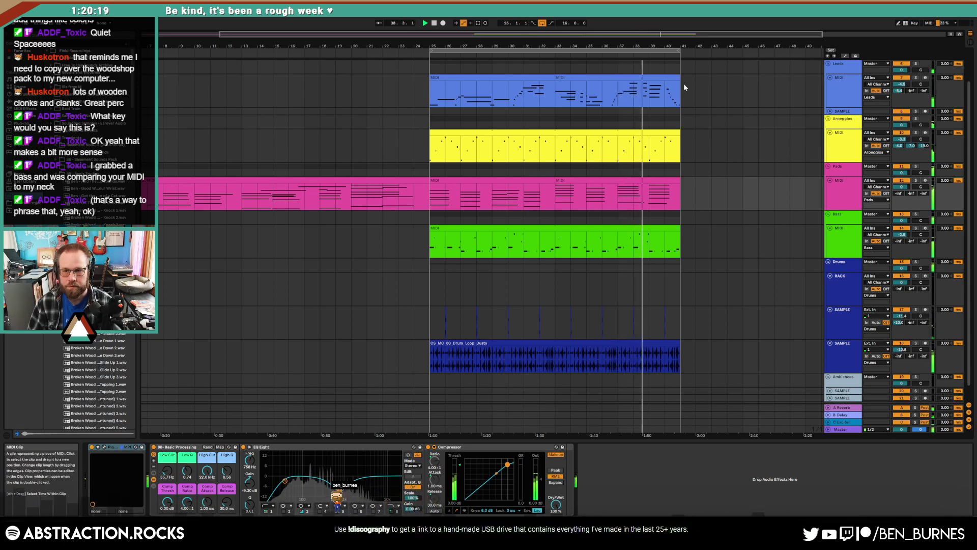
scroll(729, 163, "up", 2)
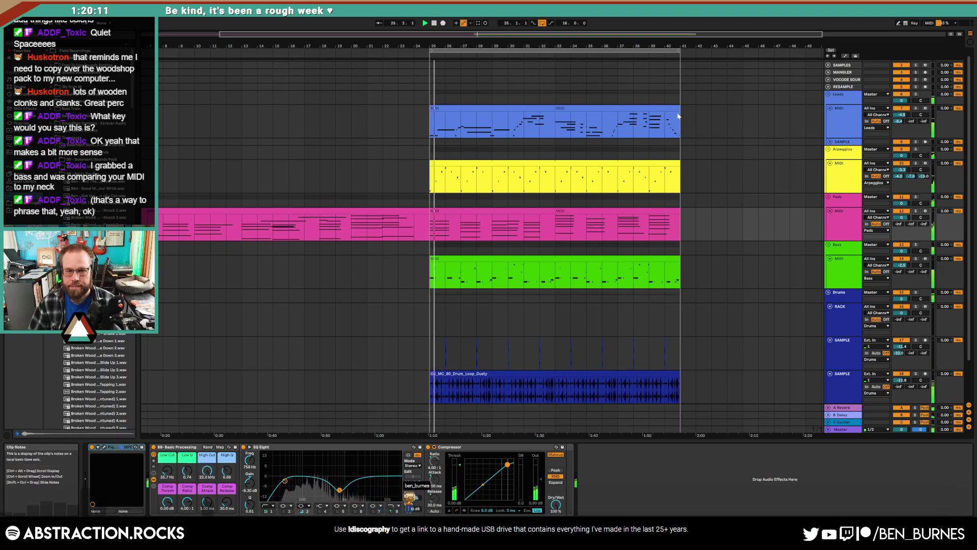
- Duplicate the time range from bar 25 to 41 across all tracks and set the loop to the copied section, bars 41 to 57
left_click(547, 108)
left_click(572, 108, "shift")
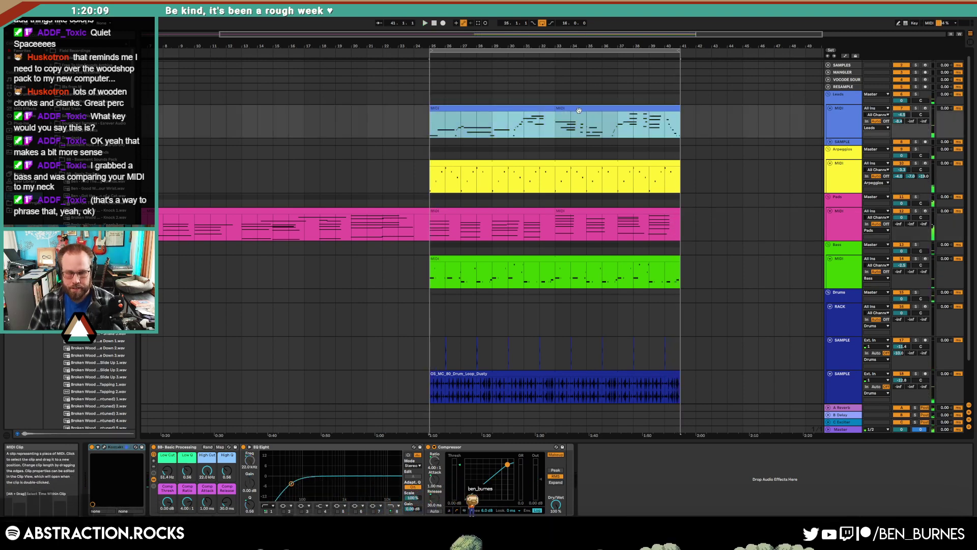
key("ctrl+shift+d")
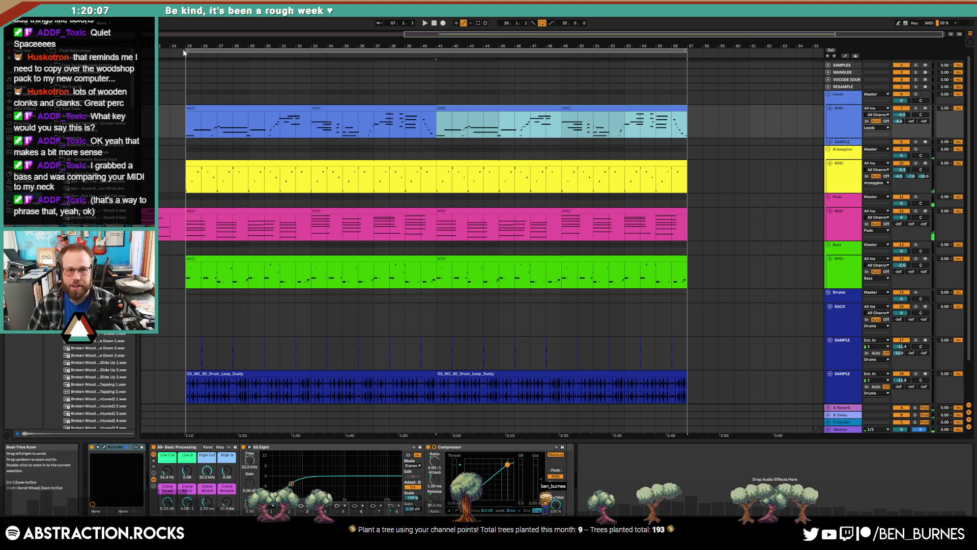
mouse_move(183, 50)
left_mouse_down()
mouse_move(392, 49)
mouse_move(439, 66)
left_mouse_up()
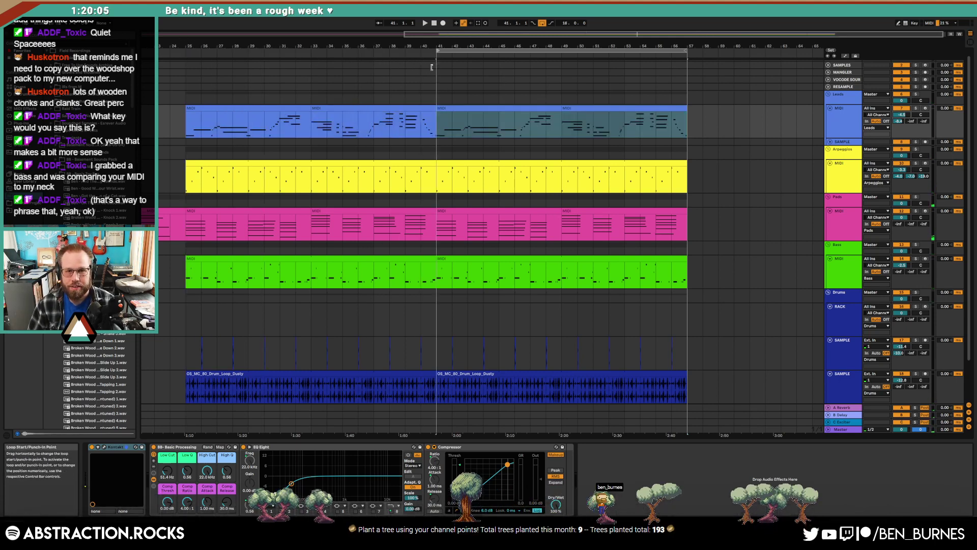
- Delete the copied Leads clips between bars 41 and 57
left_click(488, 107)
left_click(582, 118, "shift")
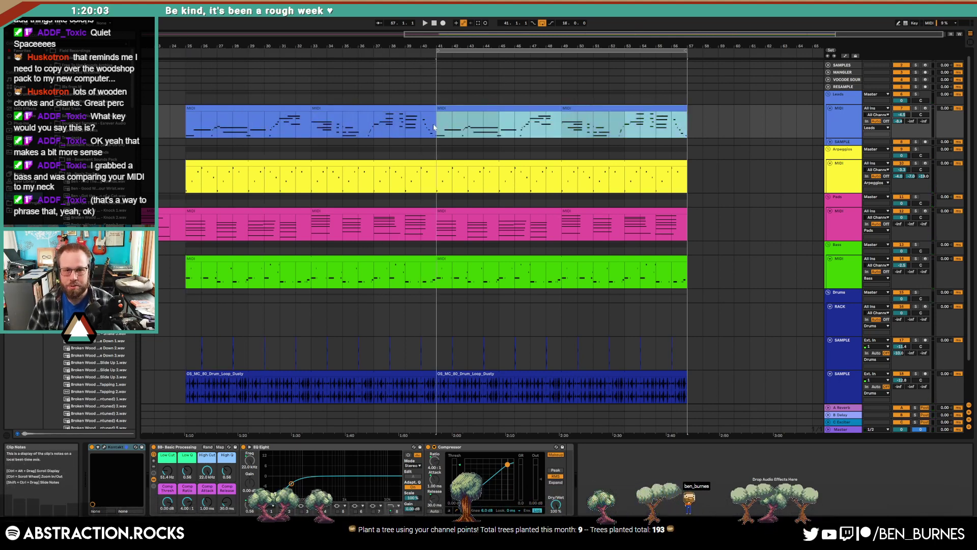
key("Delete")
- Arm the Leads MIDI track, record a new lead part from bar 41 to 57, and select the recorded clip
left_click(924, 109)
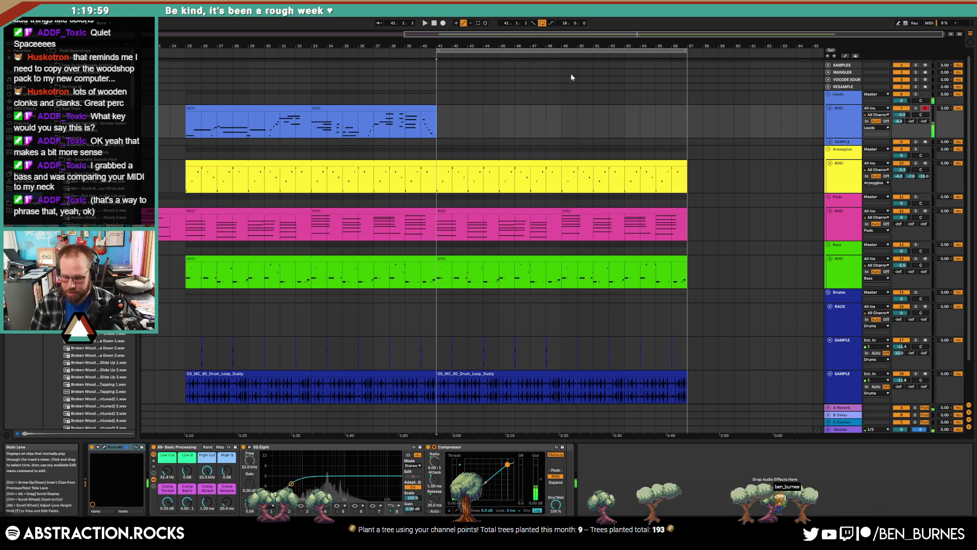
left_click(443, 23)
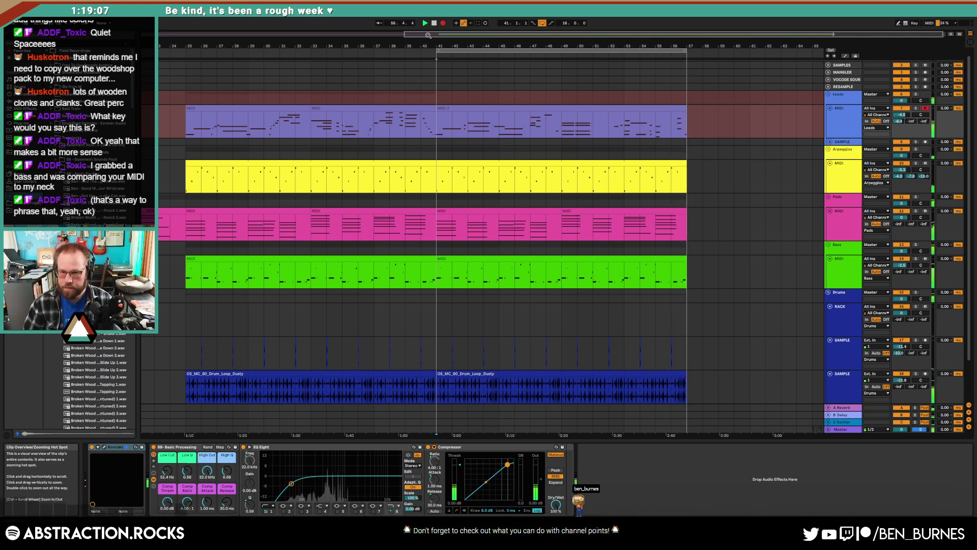
key("space")
left_click(481, 108)
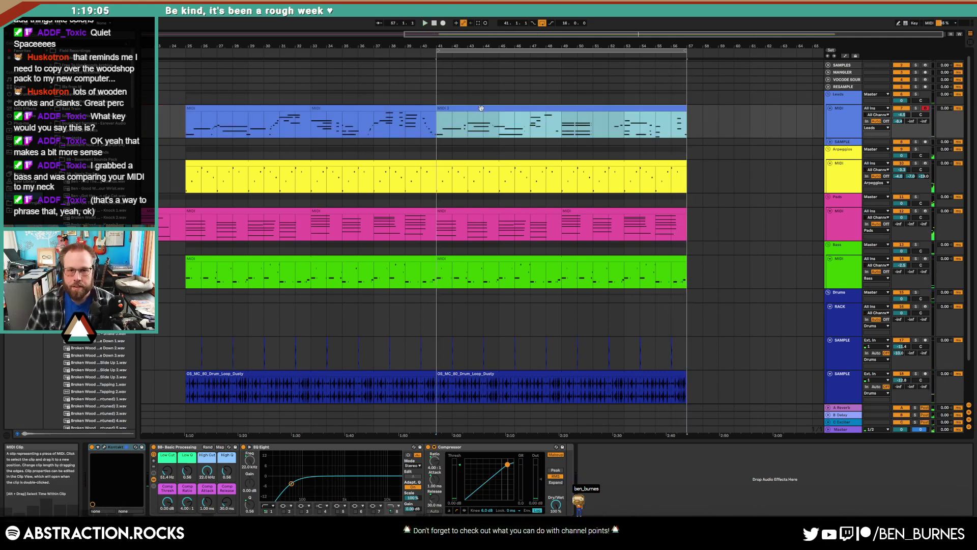
- Insert an audio track below the Leads MIDI track and record a live melodica take on it from bar 40 to 57
left_click(842, 116)
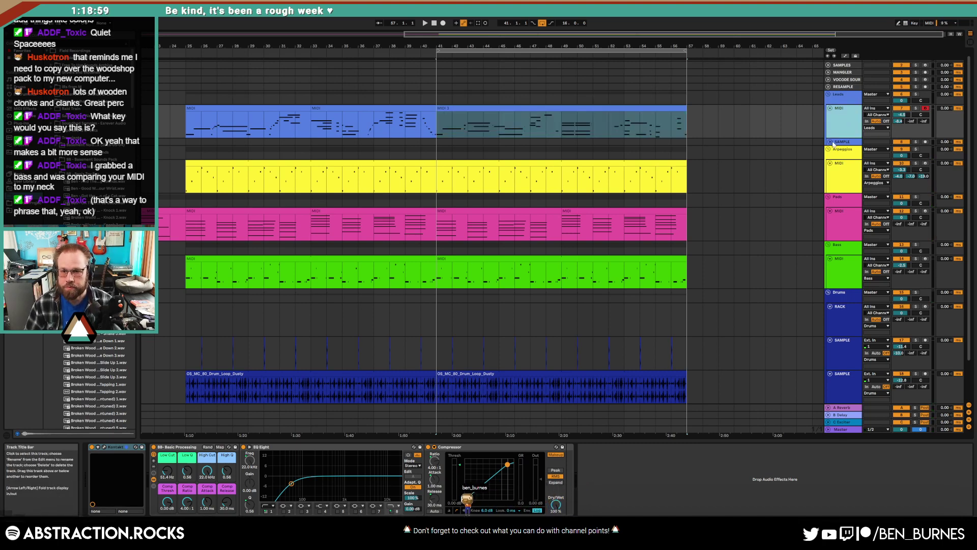
key("ctrl+t")
left_click(420, 145)
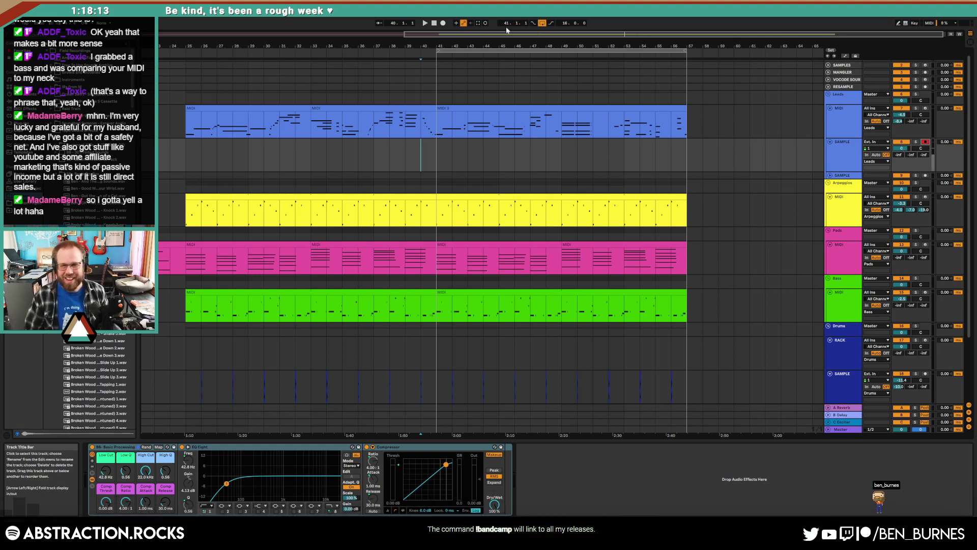
left_click(443, 23)
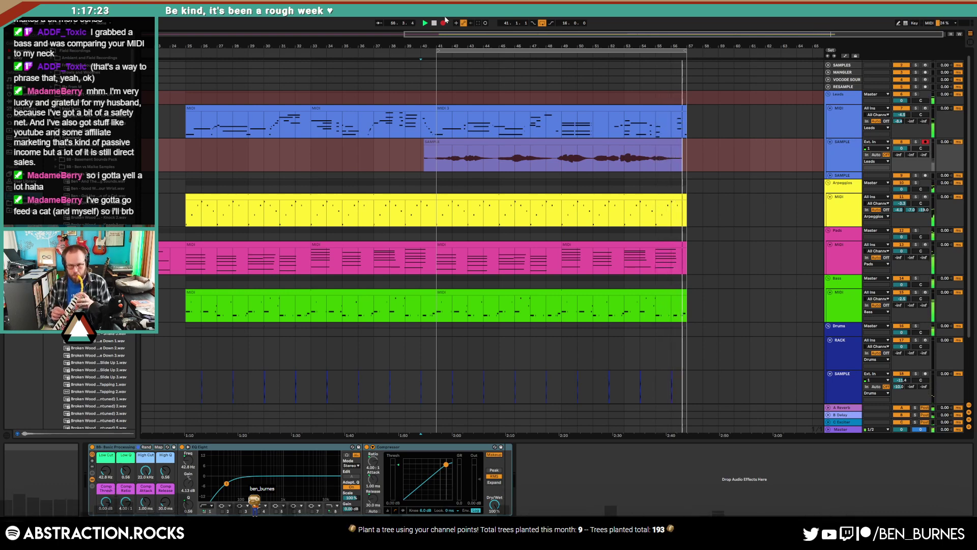
key("space")
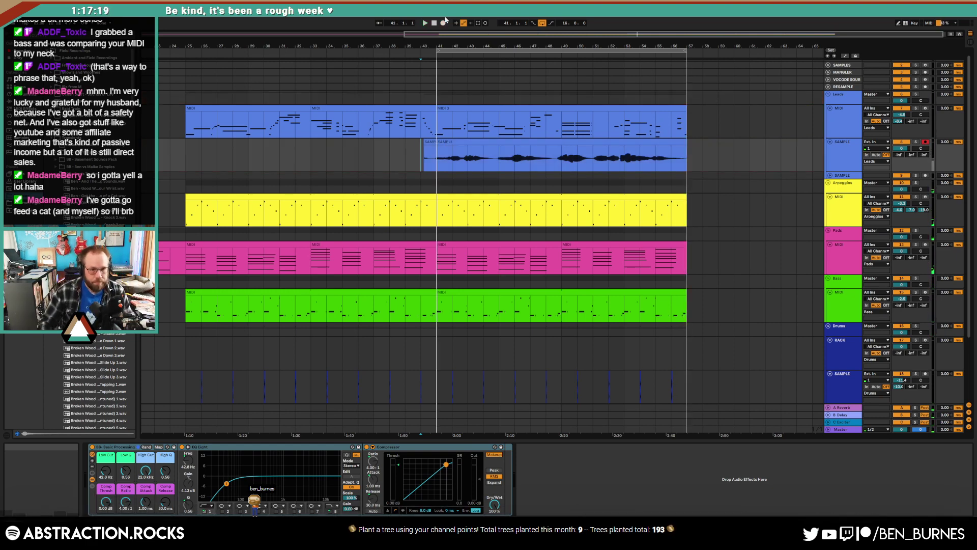
- Trim the start of the recorded melodica clip to halfway through bar 40 and fade it in up to bar 41
scroll(429, 151, "up", 3)
left_click(421, 144)
left_click(452, 143, "shift")
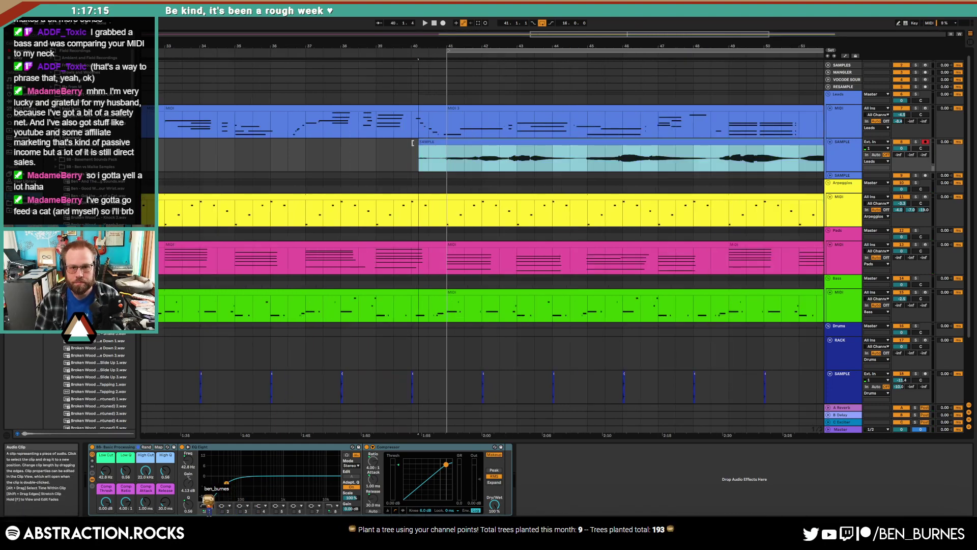
left_click_drag(432, 149, 457, 152)
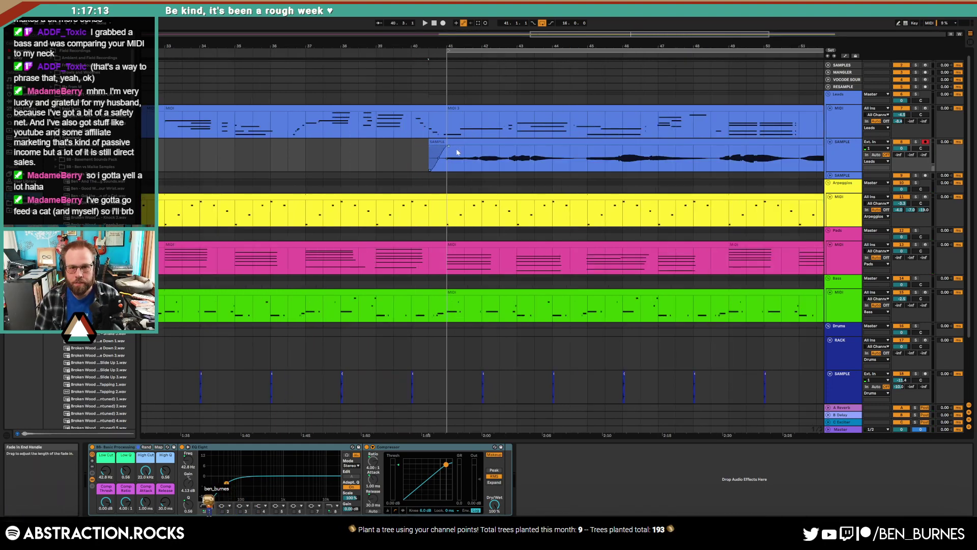
scroll(452, 176, "down", 3)
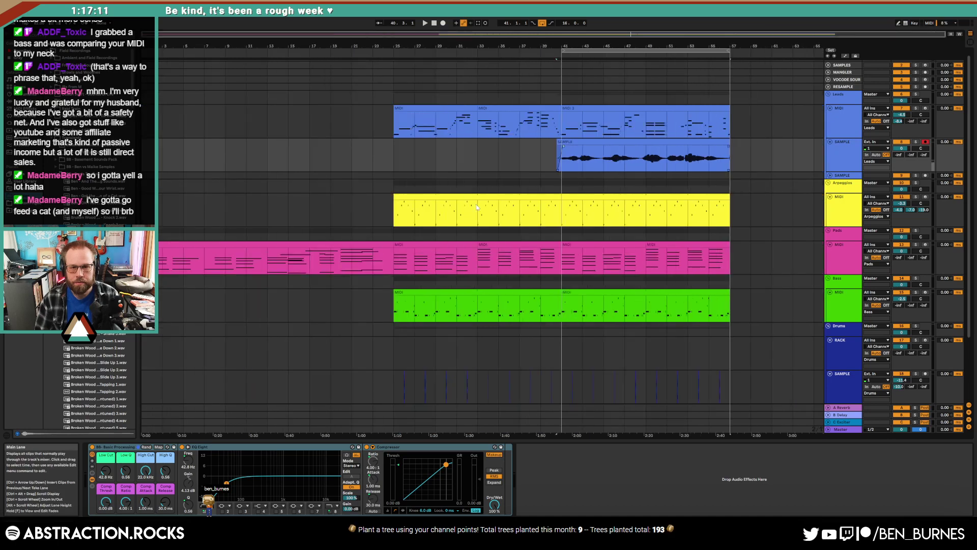
- Insert a new audio track below the clave SAMPLE track in the Drums group
scroll(557, 273, "down", 1)
left_click(840, 347)
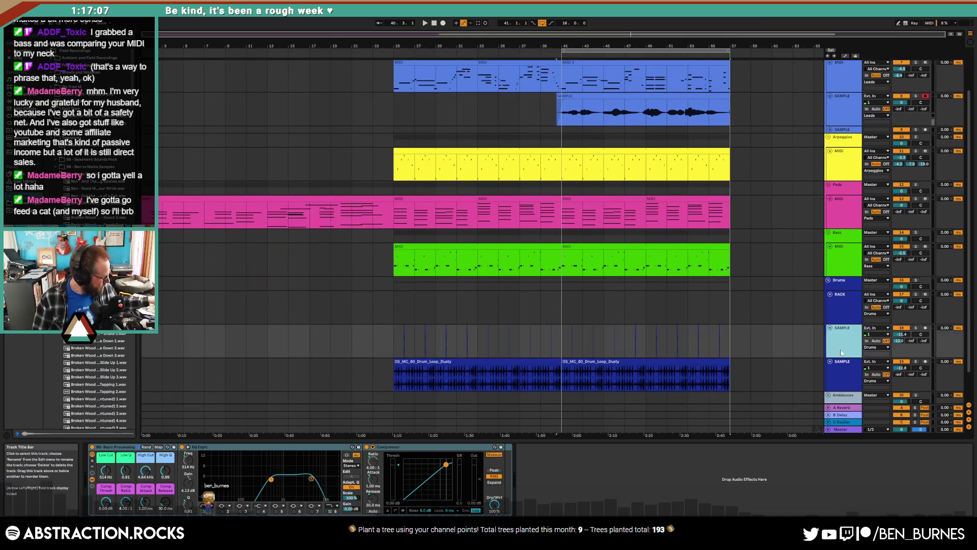
key("ctrl+t")
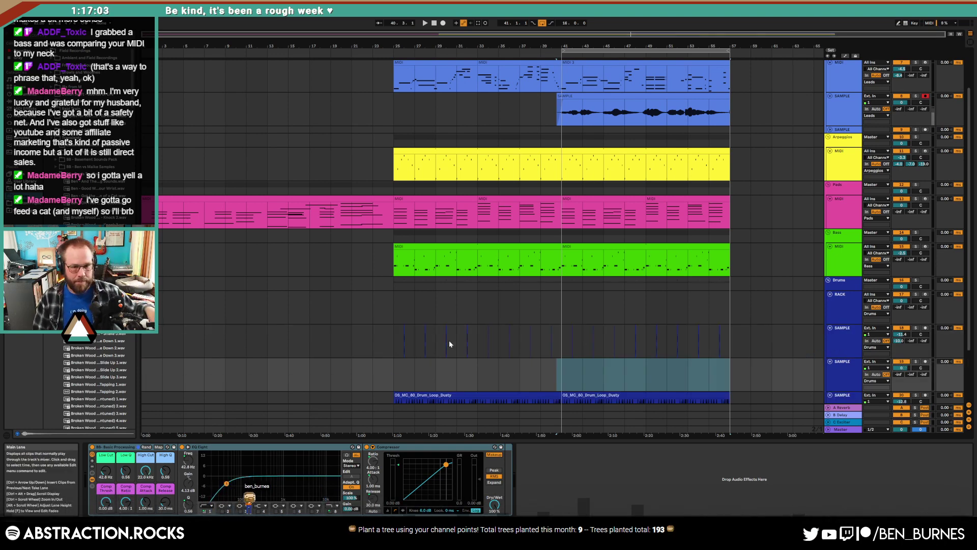
- Arm the new Drums audio track and record a live percussion hit on it from about bar 24 to 27
left_click(377, 372)
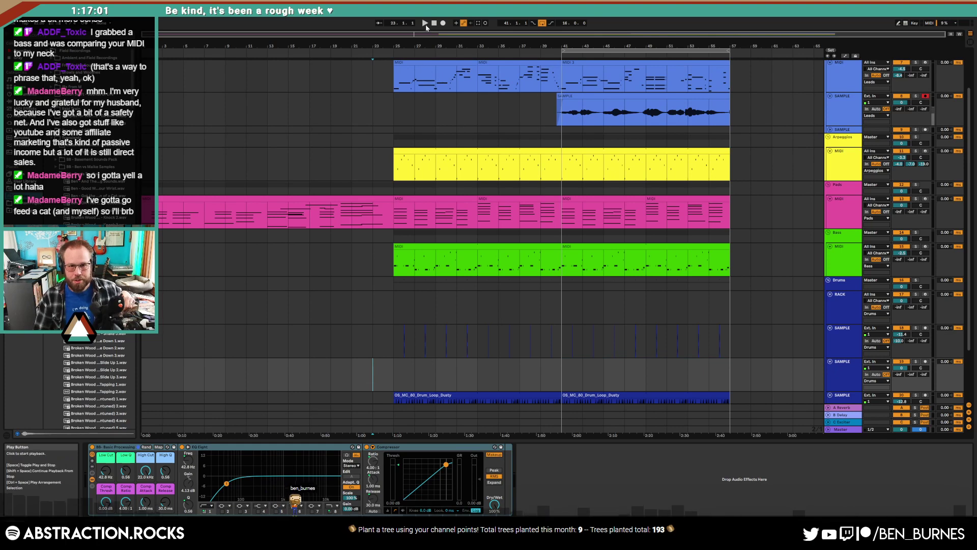
key("space")
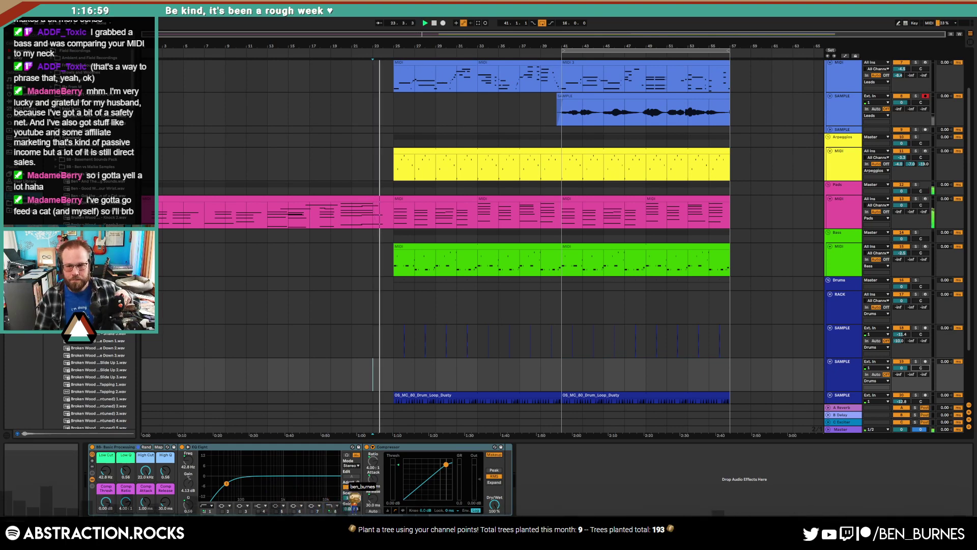
left_click(926, 362)
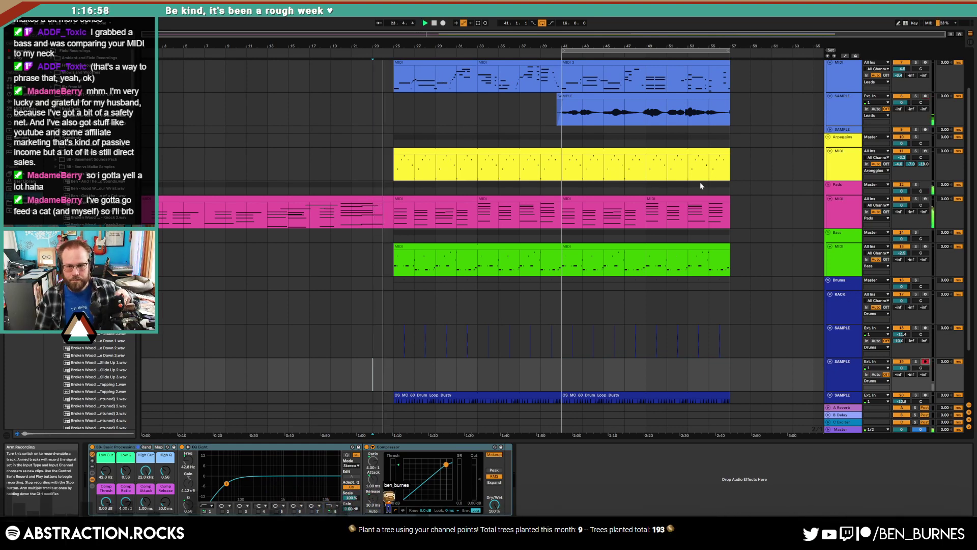
left_click(443, 23)
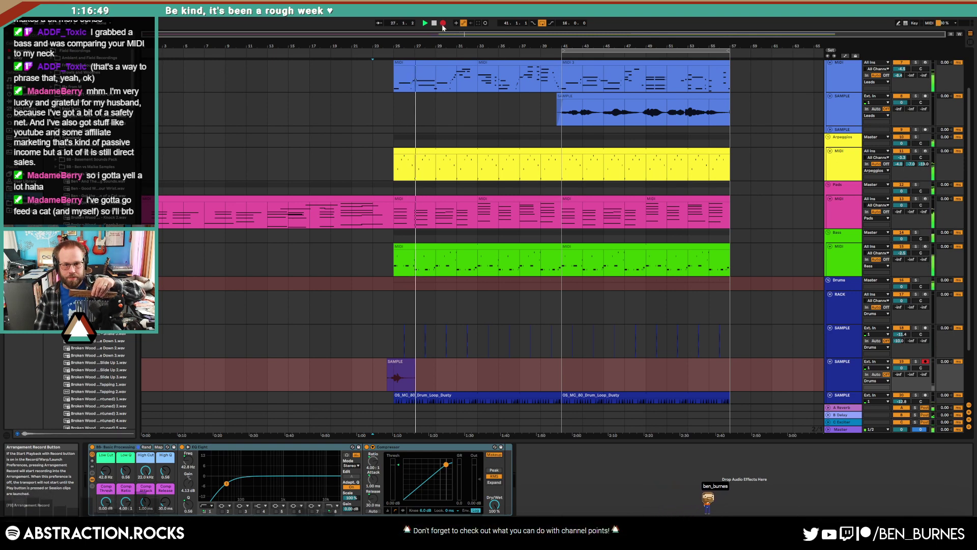
left_click(443, 24)
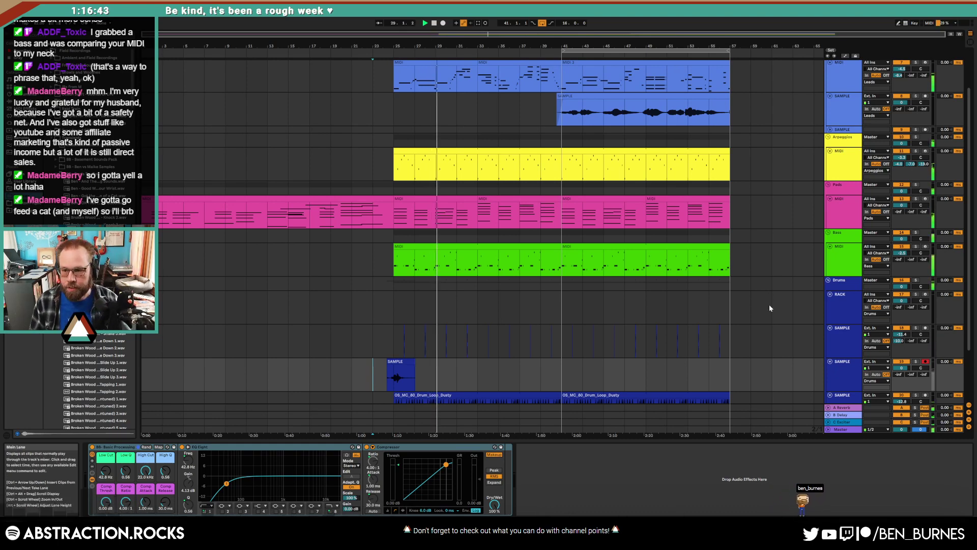
- Fade out the recorded percussion clip up to bar 27 and raise its track's reverb and delay sends
mouse_move(907, 391)
left_mouse_down()
mouse_move(906, 371)
mouse_move(913, 391)
left_mouse_up()
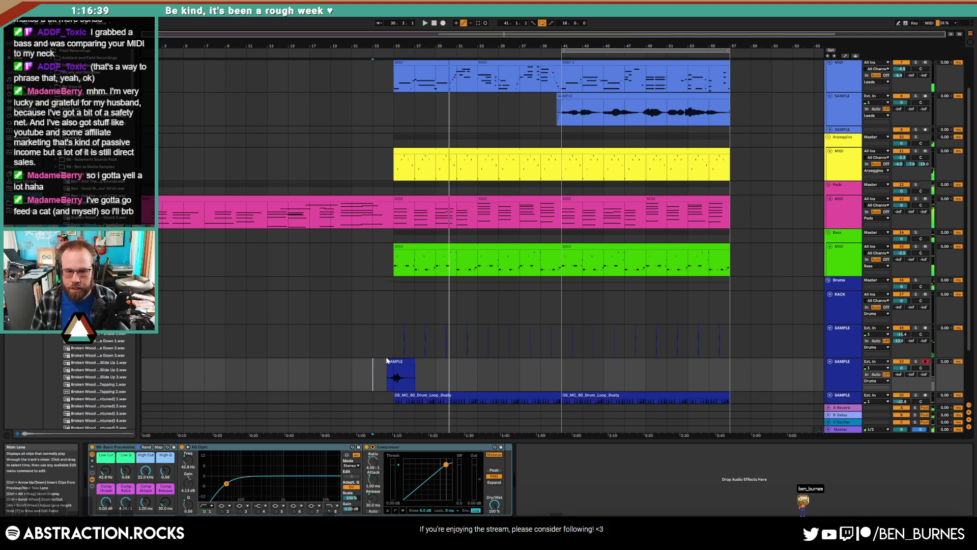
scroll(389, 362, "up", 3)
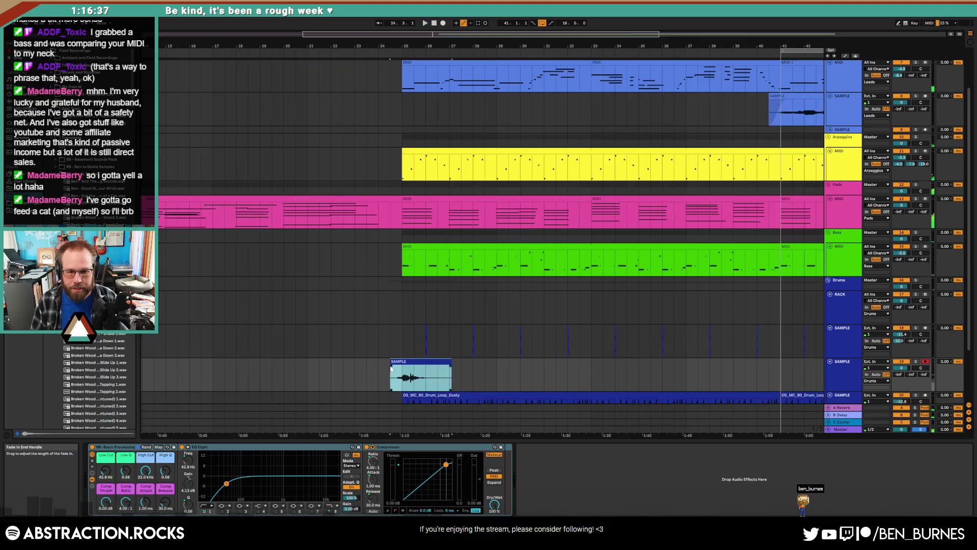
left_click(395, 367)
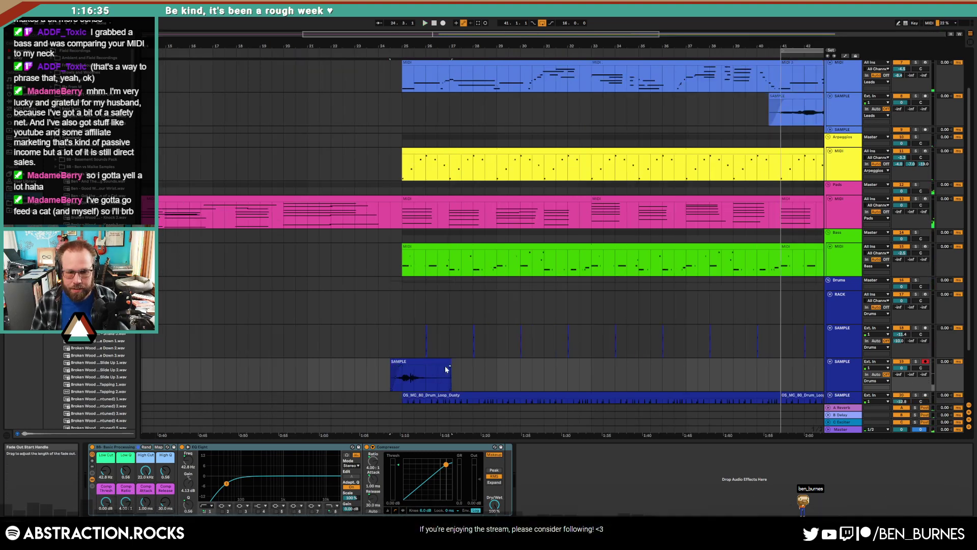
scroll(451, 374, "down", 2)
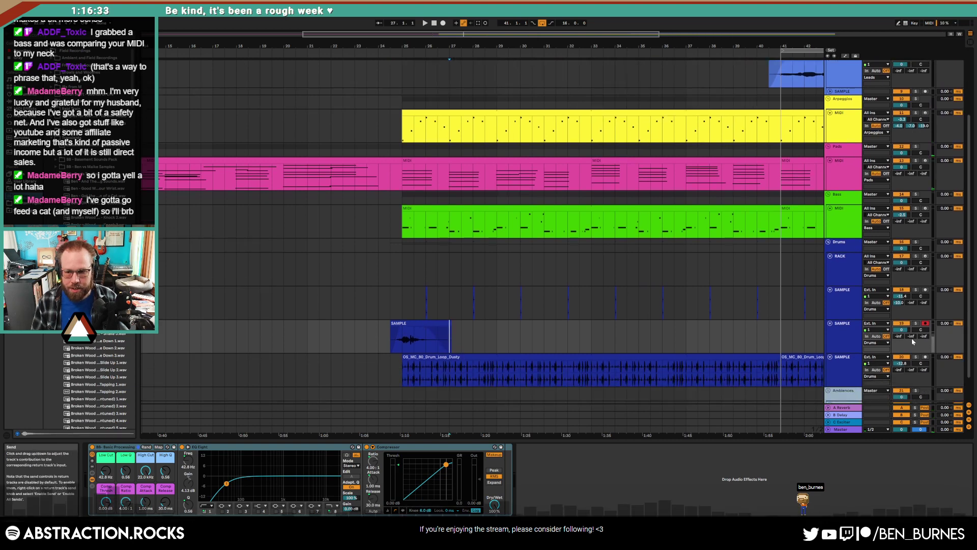
mouse_move(913, 339)
left_mouse_down()
mouse_move(913, 326)
mouse_move(899, 326)
left_mouse_up()
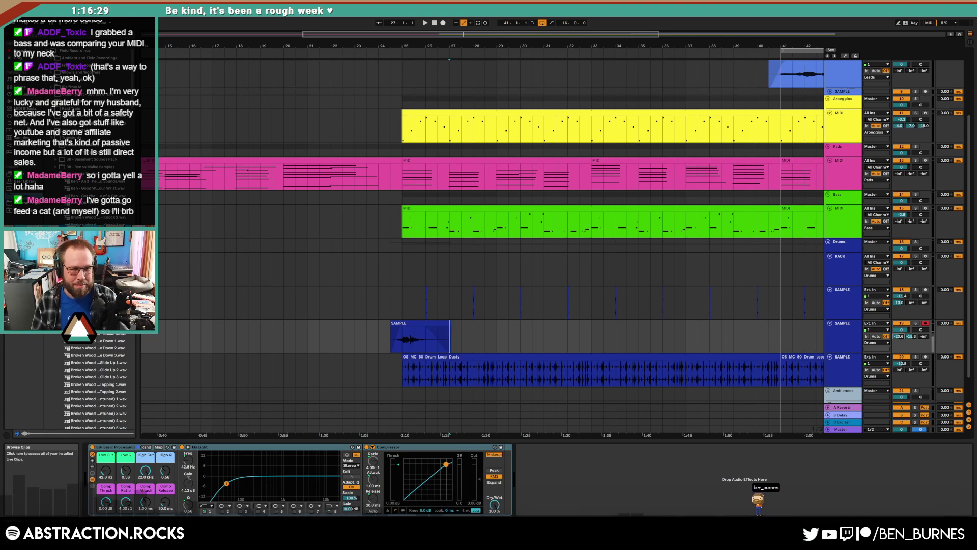
- Load ValhallaDelay at the start of the percussion track's device chain and set its mode to Ghost
left_click(20, 123)
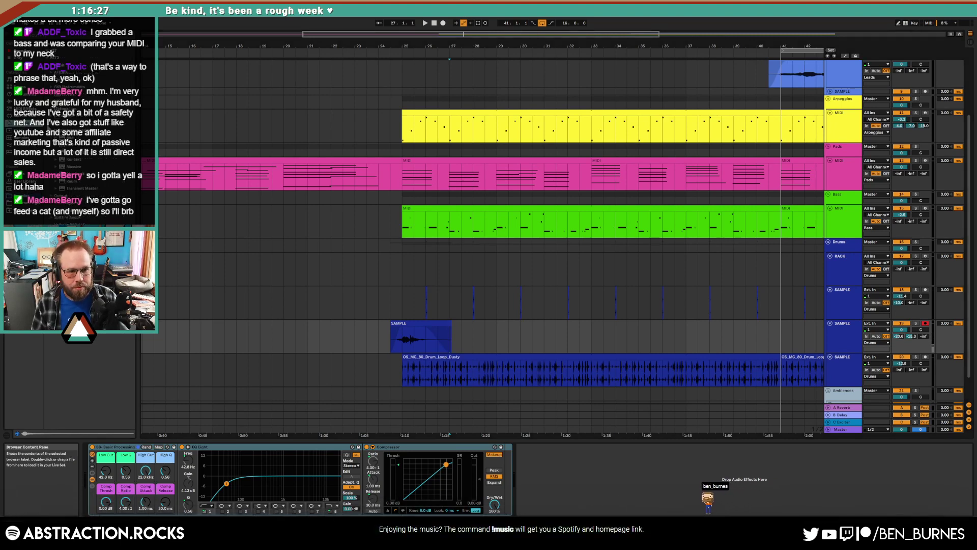
left_click(51, 131)
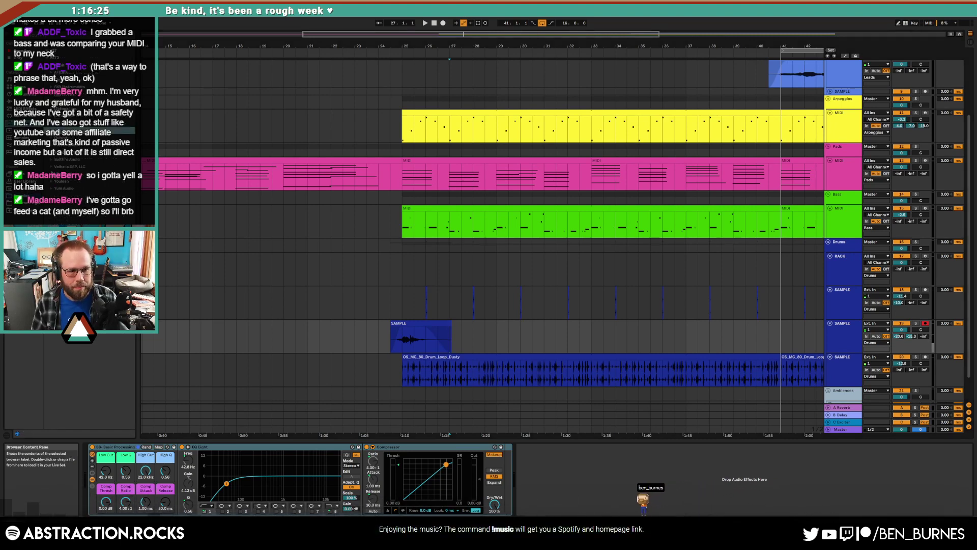
left_click(52, 167)
left_click_drag(82, 174, 94, 480)
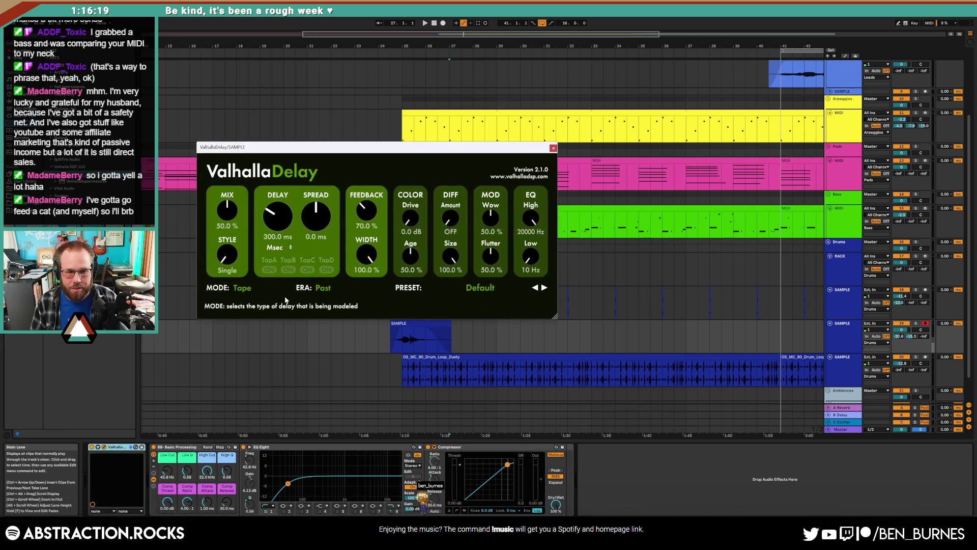
left_click(242, 288)
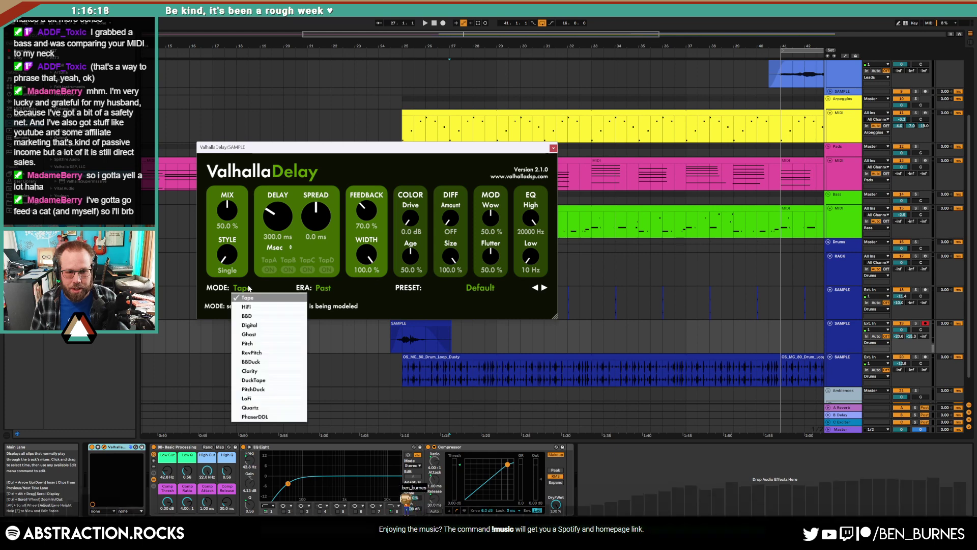
left_click(265, 333)
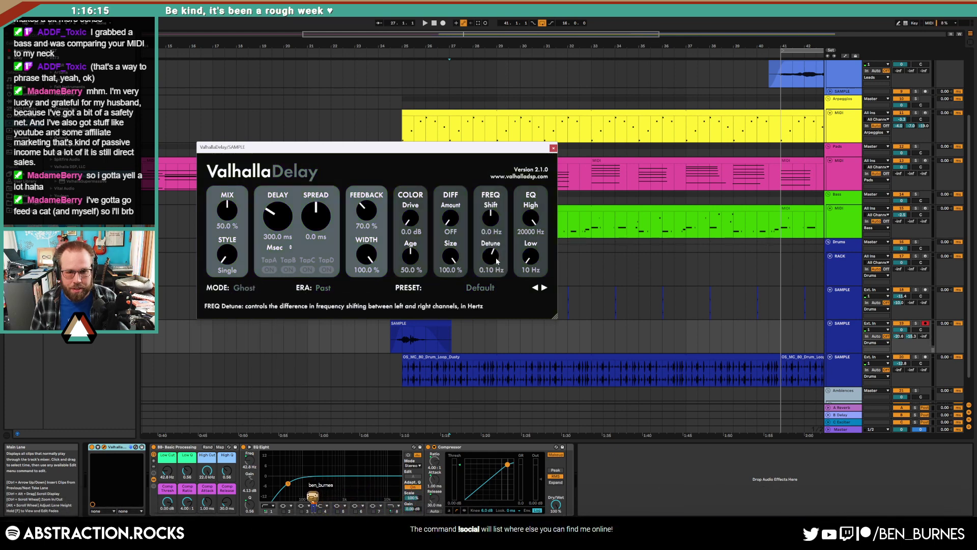
- Set the delay to 0.5 Hz shift, 0.24 Hz detune, 40% mix, 75.6% feedback, PingPong style and about 328 ms left delay, and close its window
left_click_drag(493, 258, 490, 213)
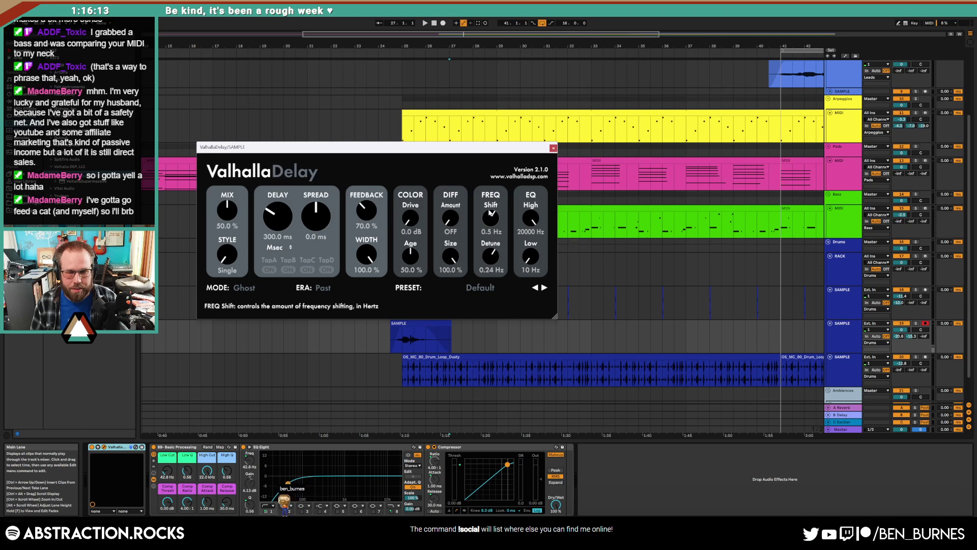
left_click_drag(229, 208, 228, 214)
left_click_drag(366, 210, 366, 206)
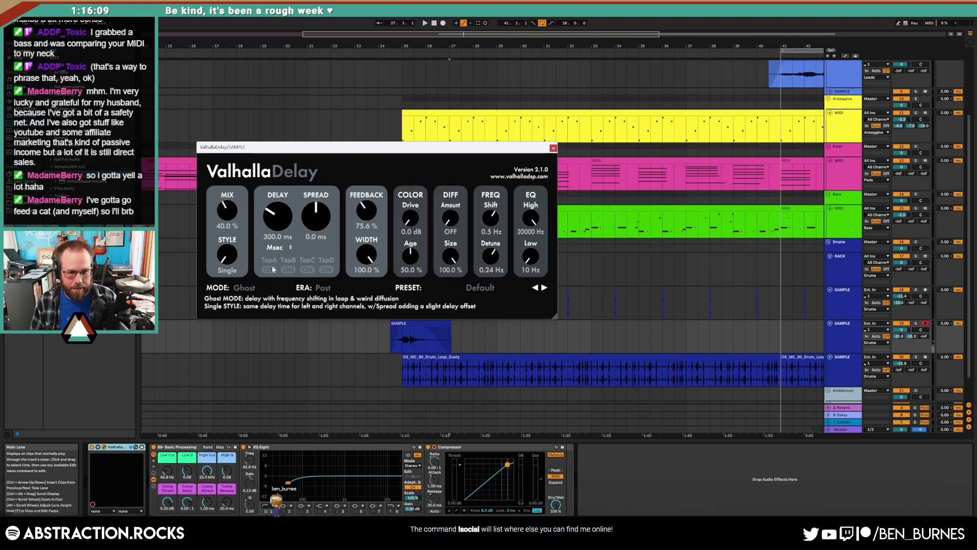
left_click_drag(237, 262, 236, 254)
left_click_drag(279, 217, 290, 203)
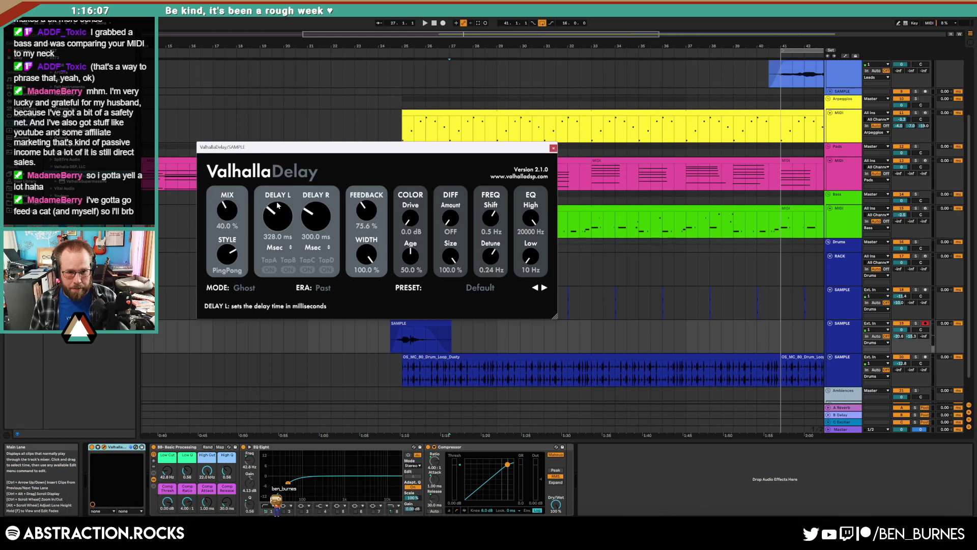
left_click(553, 148)
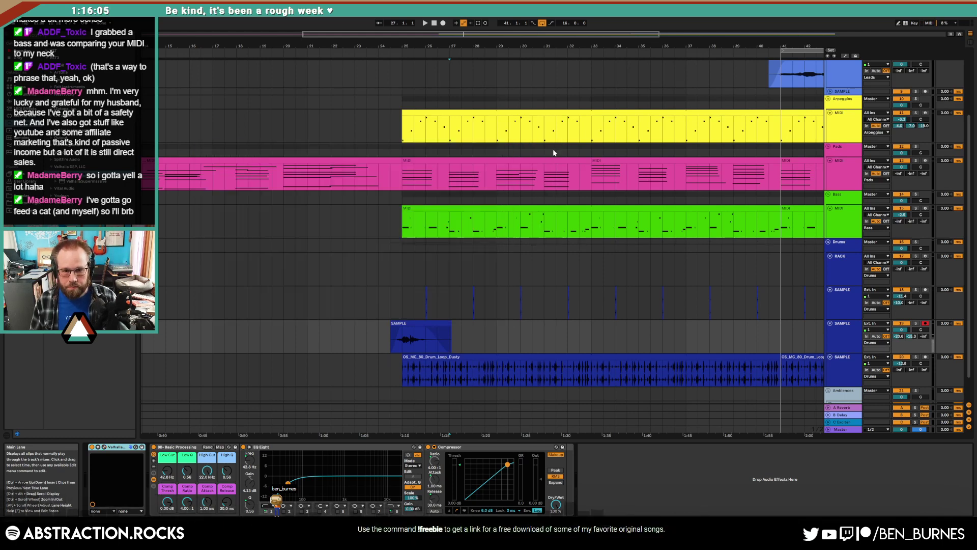
- Play back the percussion hit in context from before bar 25 and rebalance its track volume and reverb and delay sends
left_click(391, 341)
key("space")
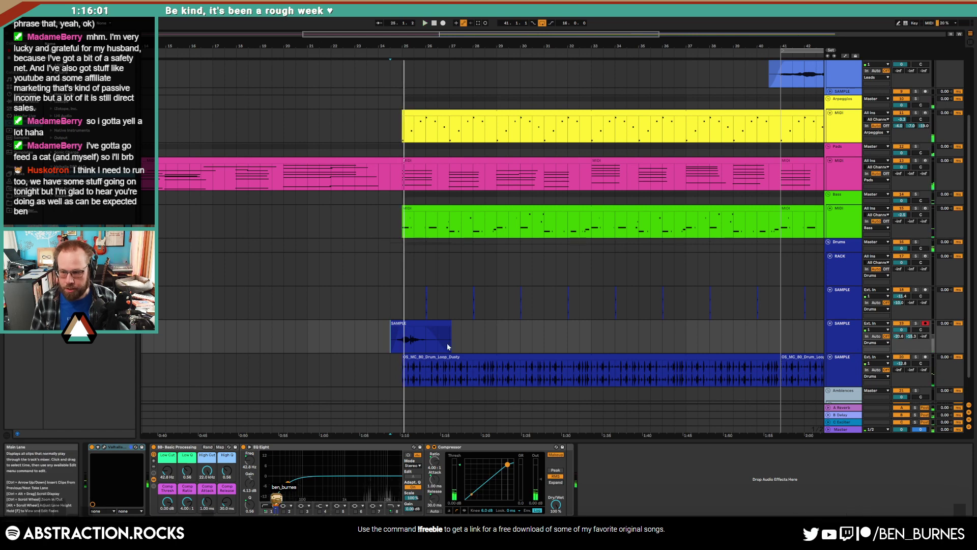
left_click(355, 338)
key("space")
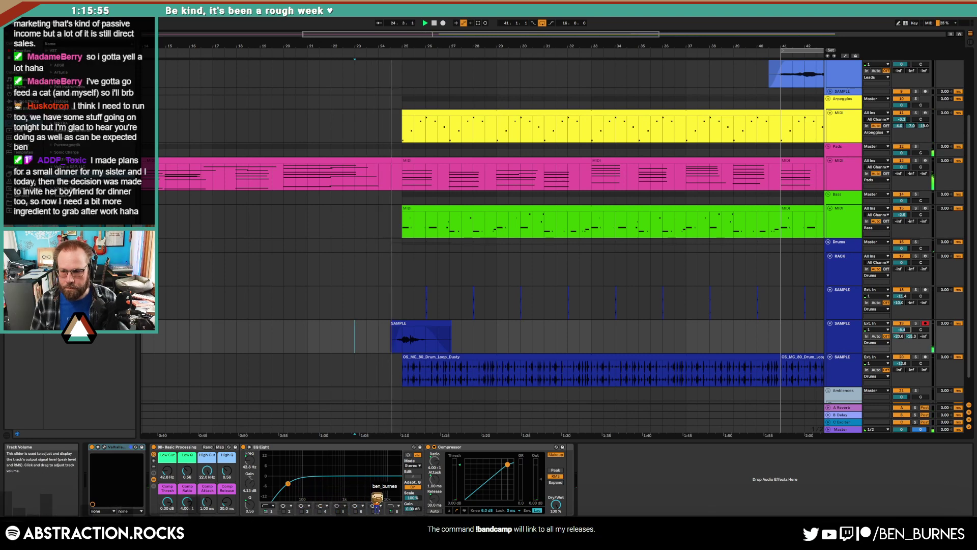
mouse_move(901, 330)
left_mouse_down()
mouse_move(902, 345)
mouse_move(899, 316)
mouse_move(911, 332)
left_mouse_up()
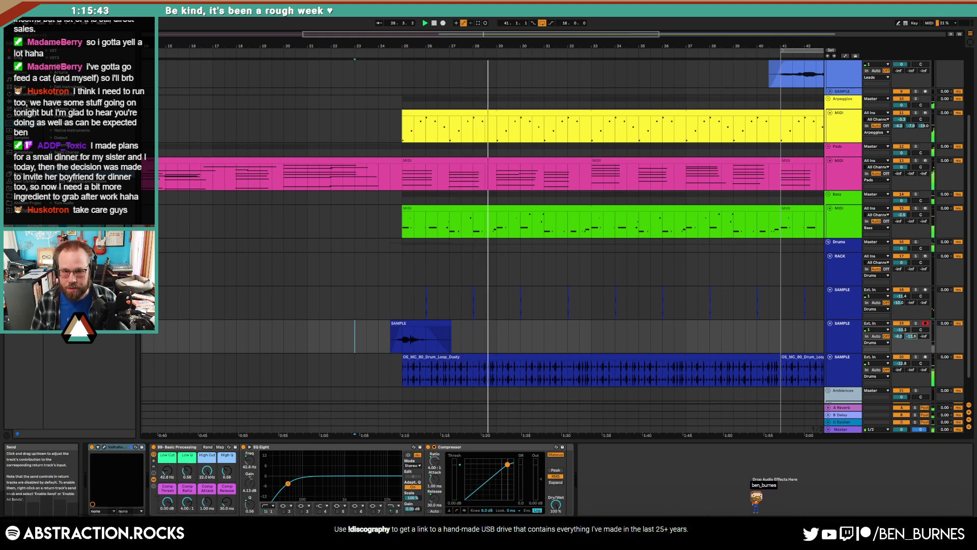
- On the melodica track, set the processing rack's Low Cut to 144 Hz, Low Q to 0.37 and High Q to 0.51
scroll(562, 257, "right", 5)
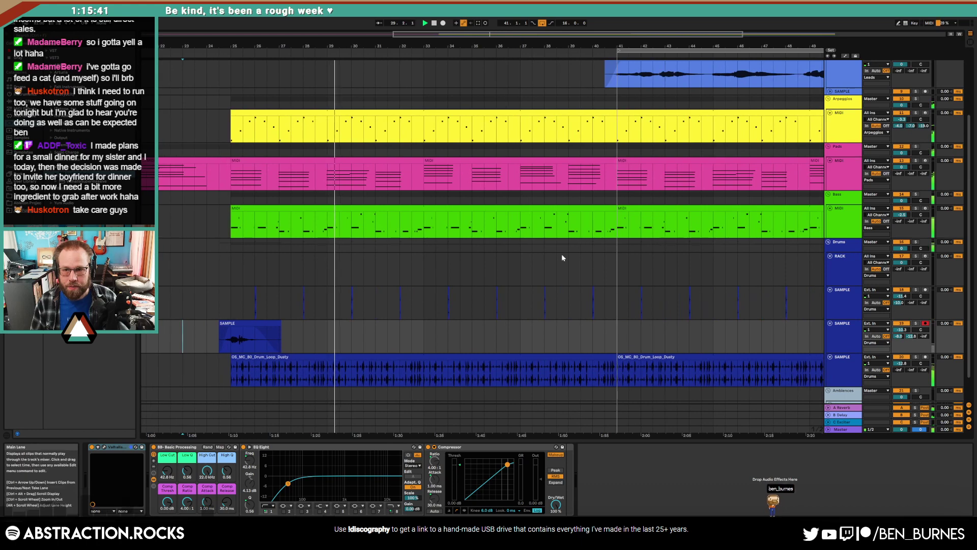
scroll(576, 254, "up", 3)
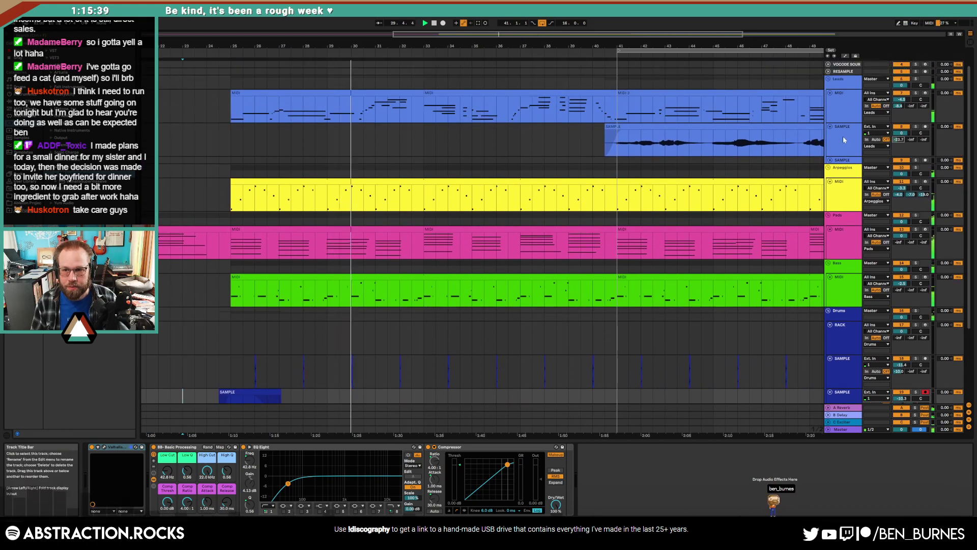
left_click(843, 139)
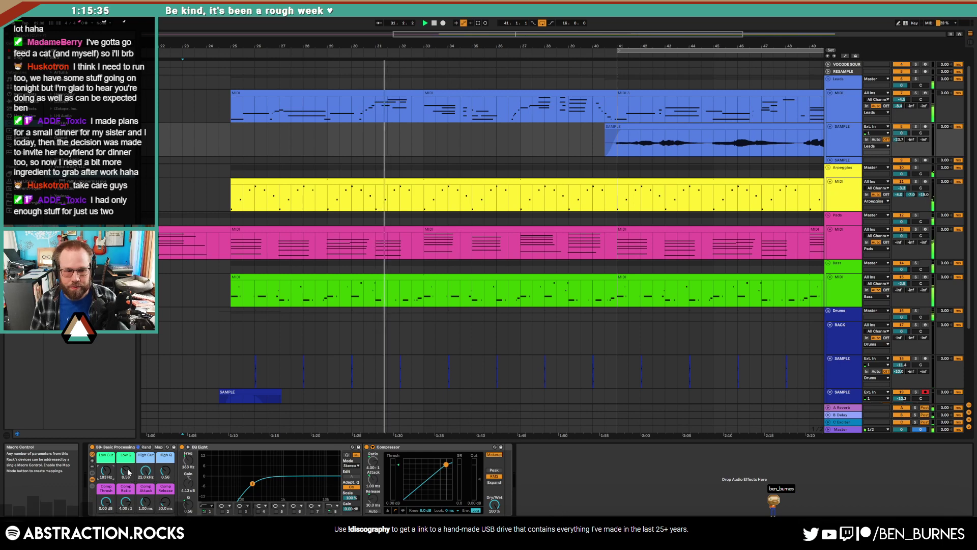
left_click_drag(127, 473, 105, 479)
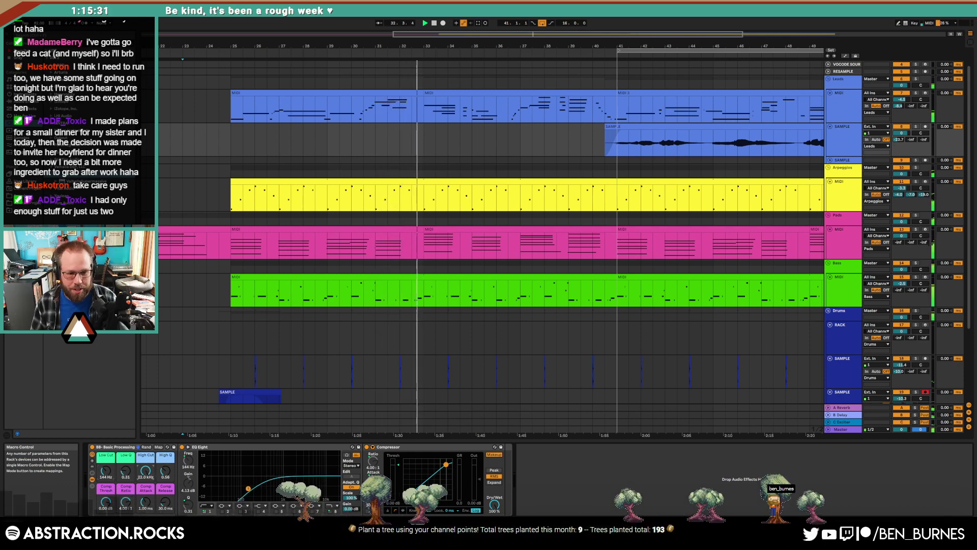
left_click_drag(163, 474, 162, 476)
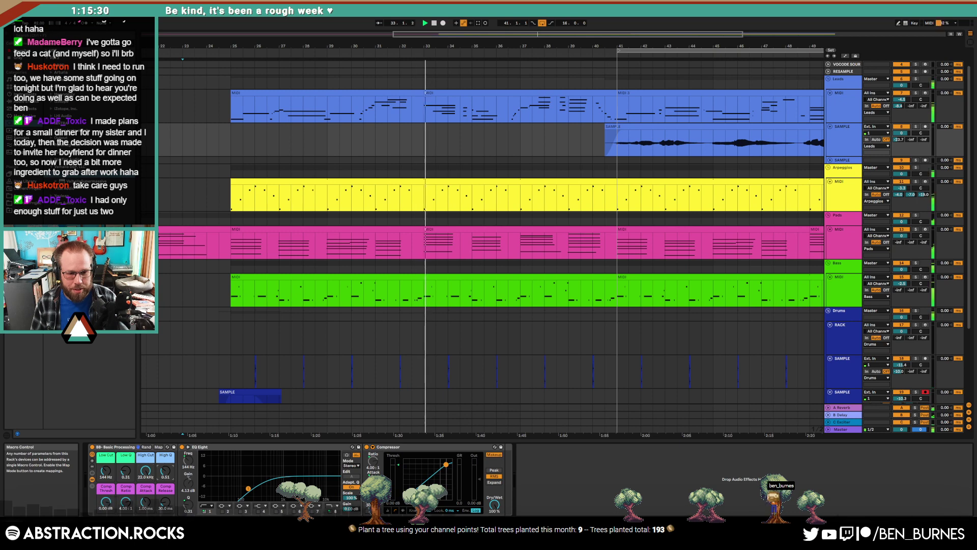
left_click(106, 473)
left_click_drag(123, 473, 123, 470)
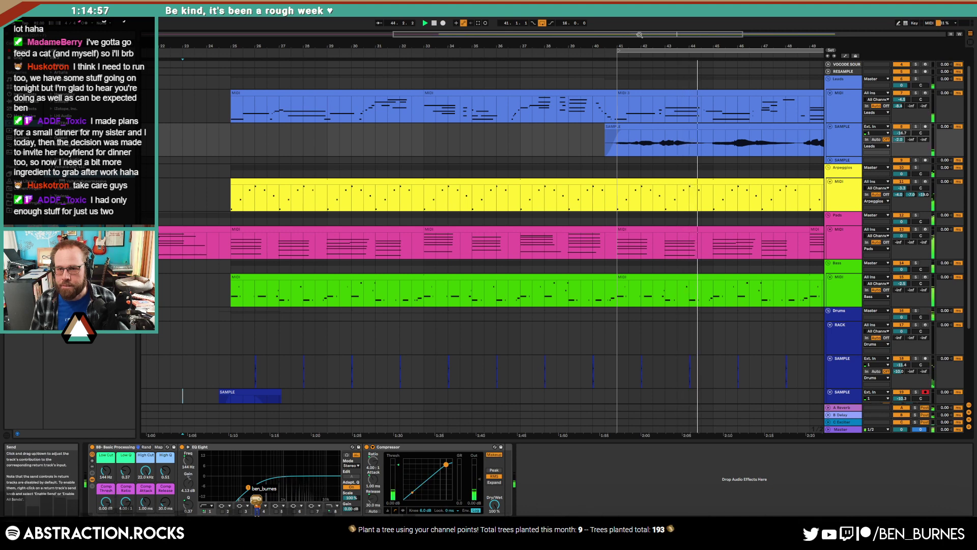
- Copy the four-bar range containing the percussion hit and paste it at bar 56 on the same track
left_click_drag(544, 34, 649, 19)
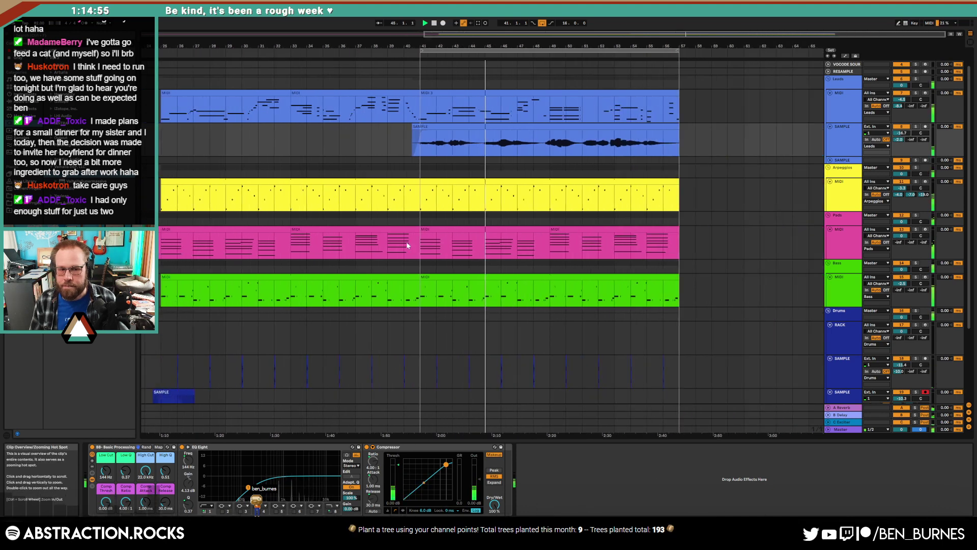
scroll(211, 345, "down", 1)
left_click_drag(199, 384, 209, 385)
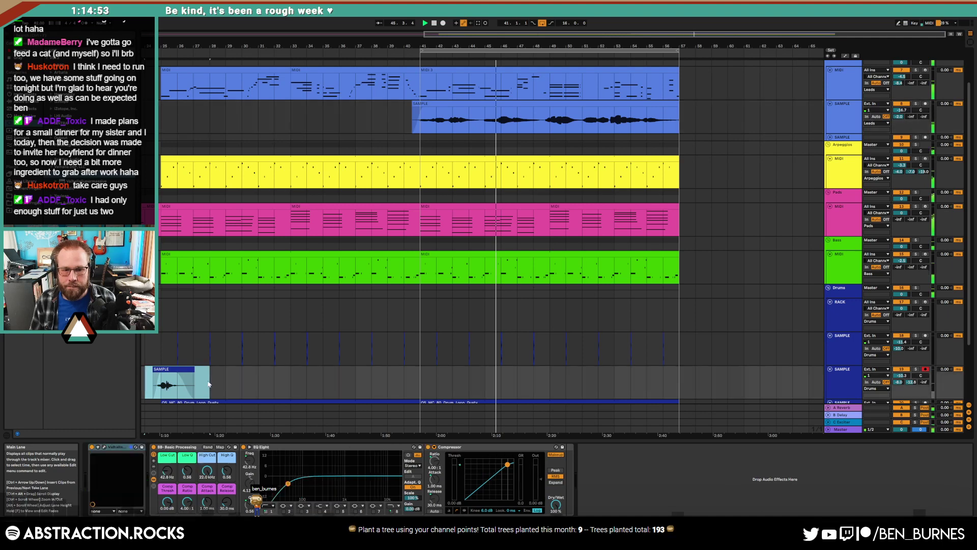
left_click(670, 385)
key("ctrl+v")
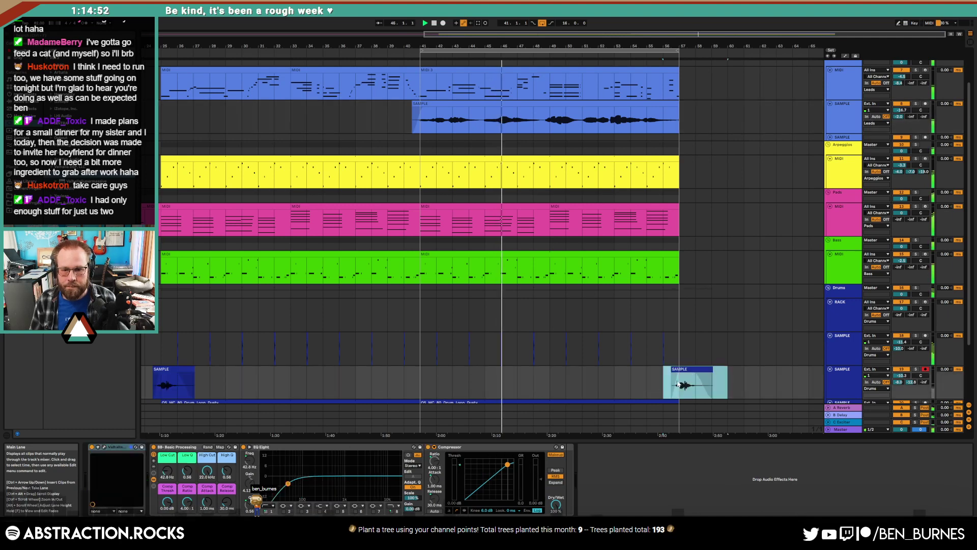
- Copy the Pads MIDI clip from bars 25 to 33 and paste it at bar 57
left_click(371, 207)
left_click(260, 203)
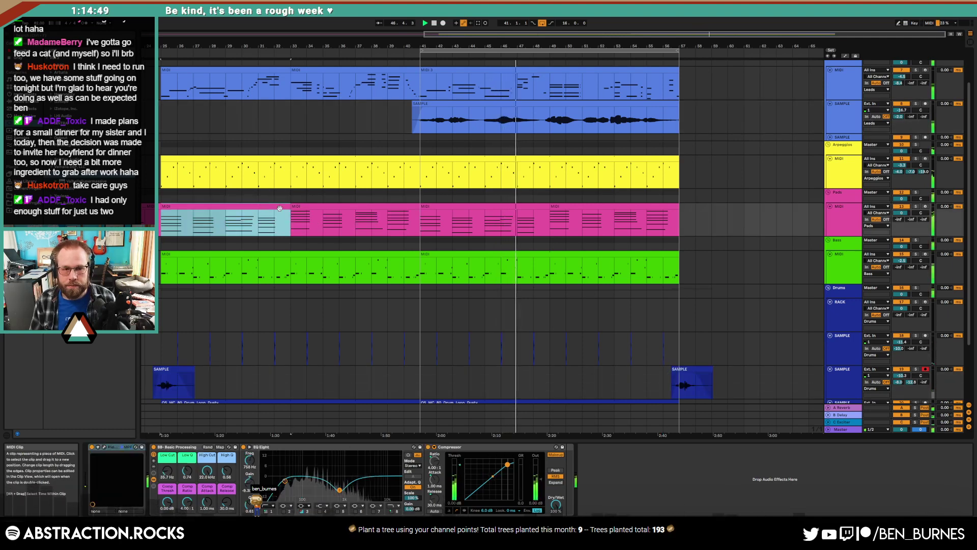
left_click(684, 218)
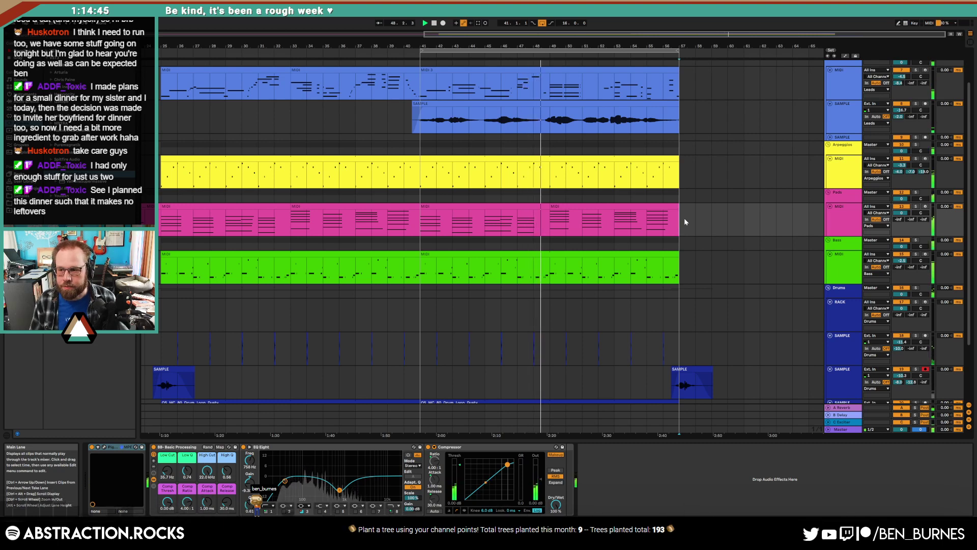
key("ctrl+v")
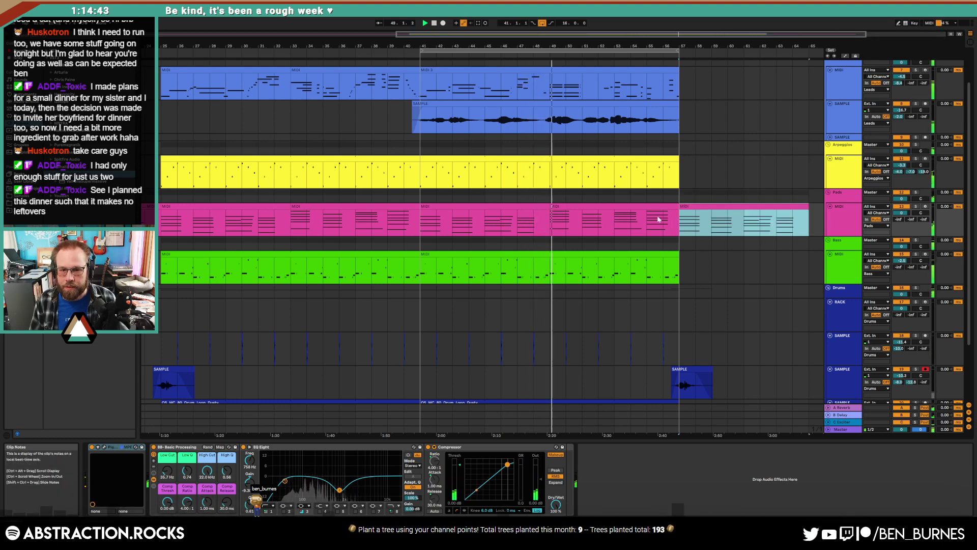
- Duplicate the Bass MIDI clip at bar 57 and trim the copy to end at bar 65
left_click(462, 254)
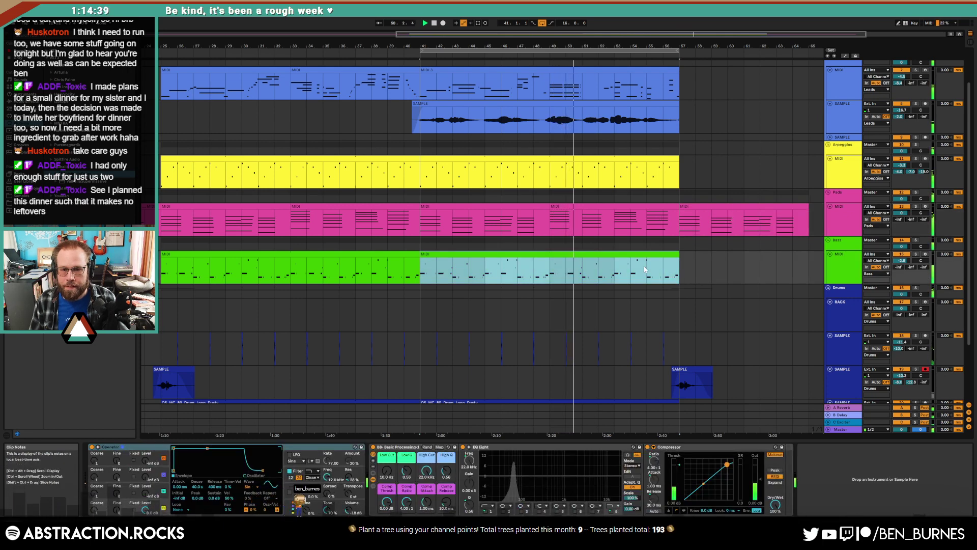
key("ctrl+d")
left_click_drag(693, 254, 566, 254)
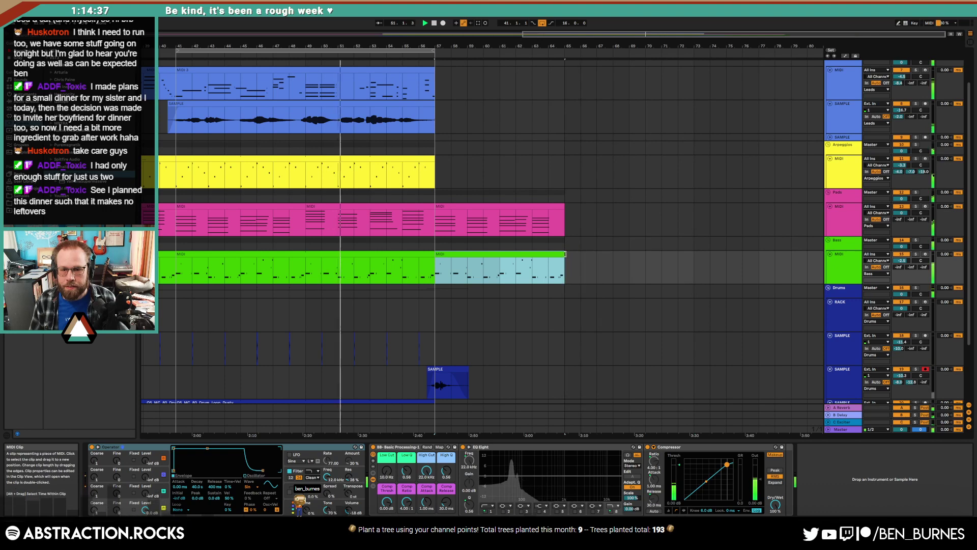
- Duplicate the percussion hits from bars 49 to 57 at bar 57, and extend the dusty drum loop to bar 65
scroll(560, 288, "down", 3)
left_click_drag(429, 272, 306, 279)
key("ctrl+d")
left_click_drag(434, 328, 551, 332)
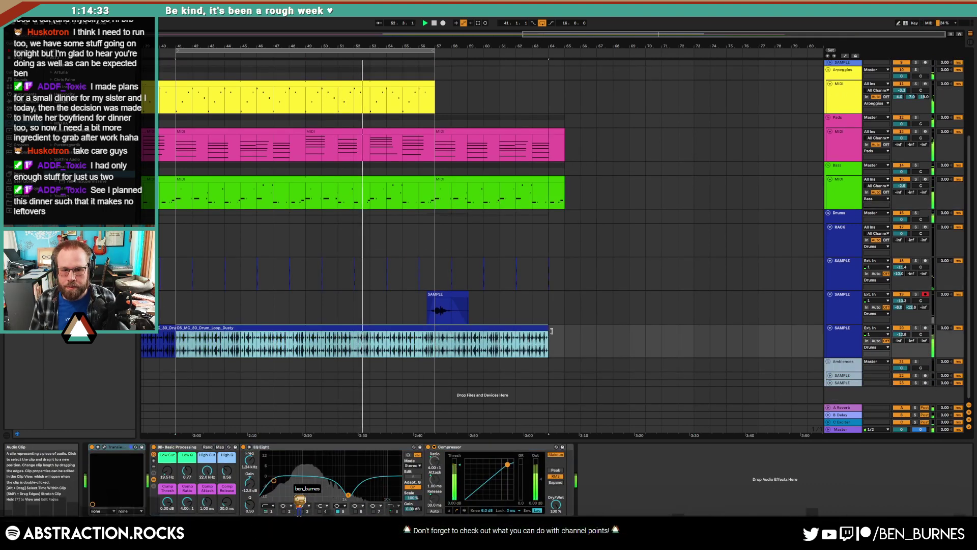
- Loop bars 57 to 65 and record a new lead part over that range on the Leads MIDI track
left_click(484, 134)
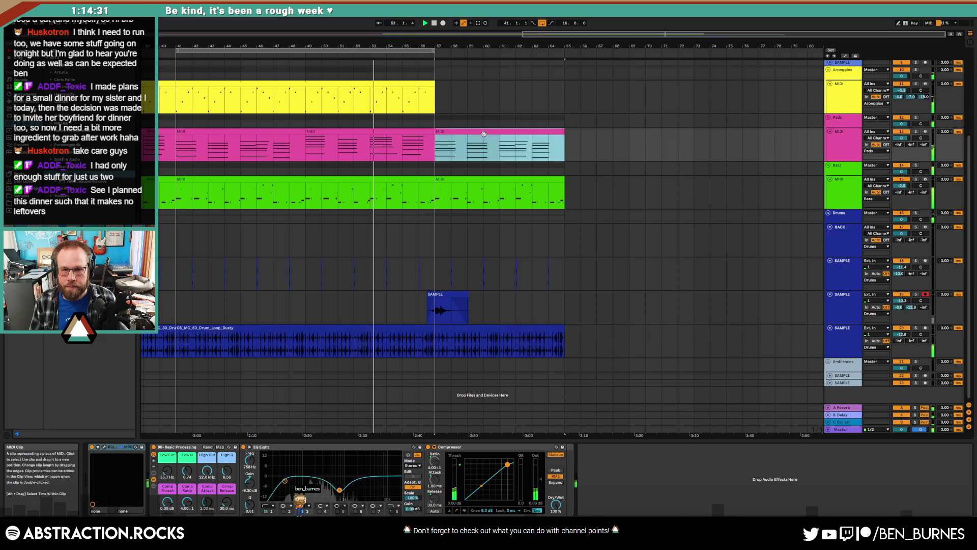
key("ctrl+l")
scroll(519, 195, "up", 4)
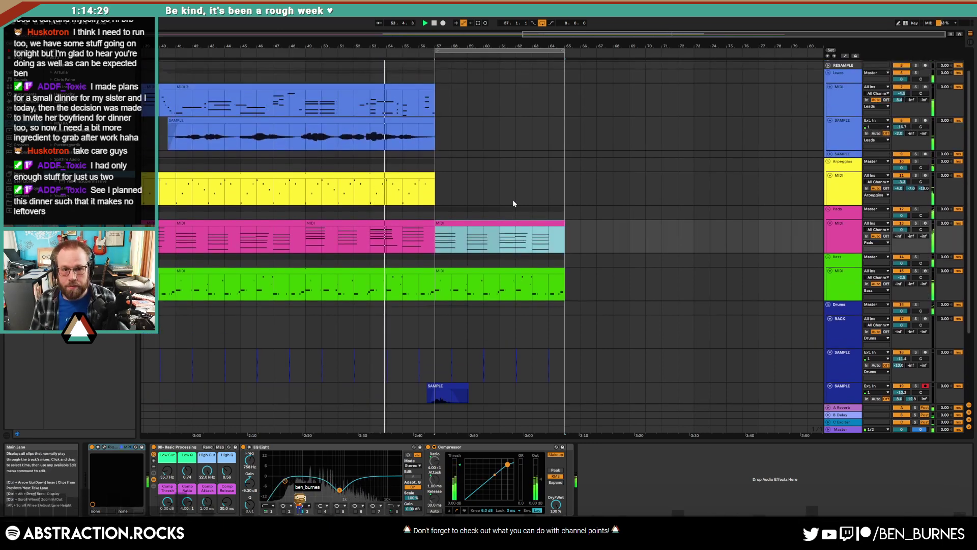
left_click(438, 99)
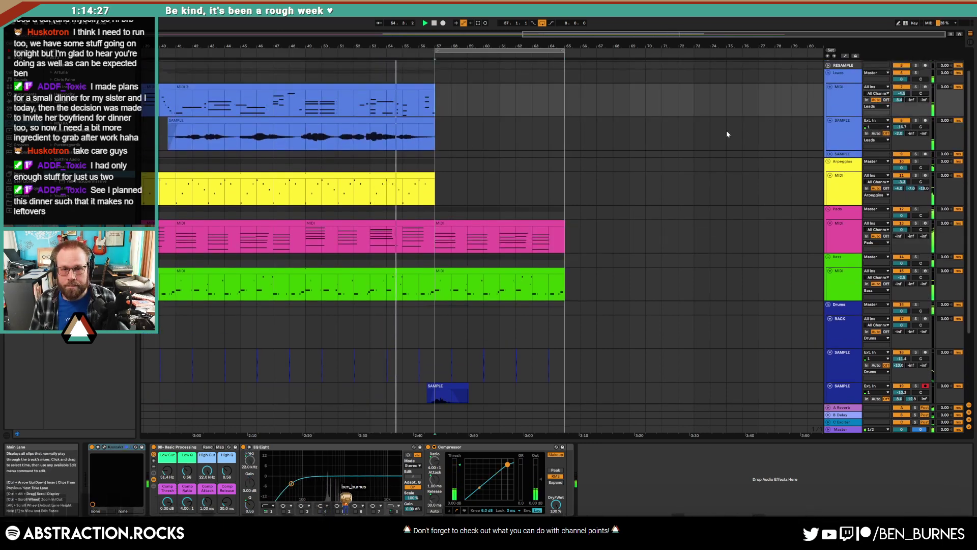
left_click(443, 23)
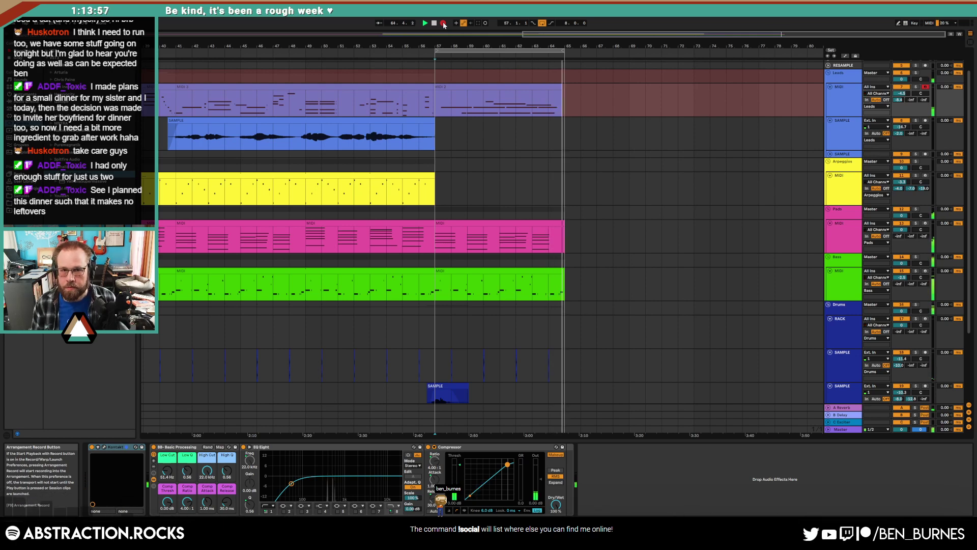
left_click(443, 25)
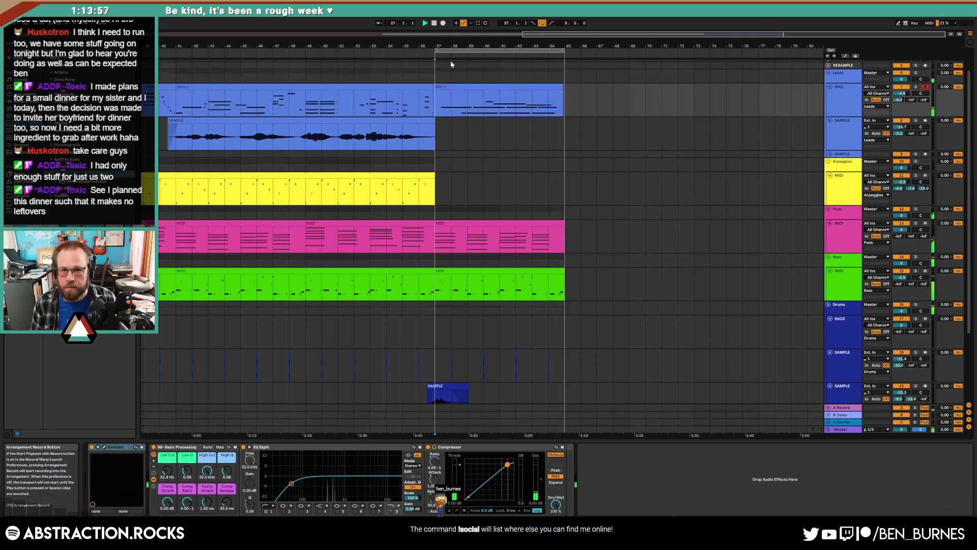
- Consolidate the new lead recording with the preceding lead clip and lengthen the short G3 note near clip bar 17 past bar 18
left_click(430, 87)
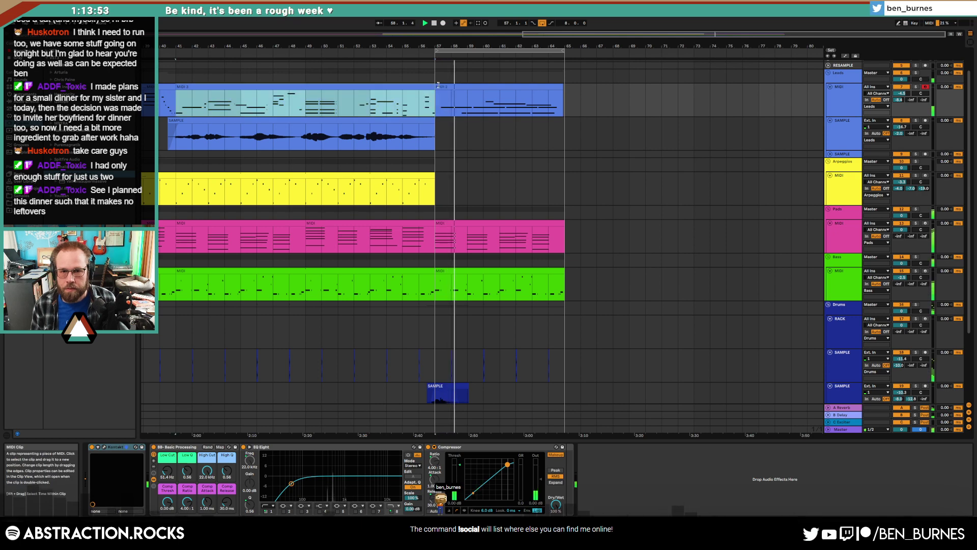
left_click(440, 87, "shift")
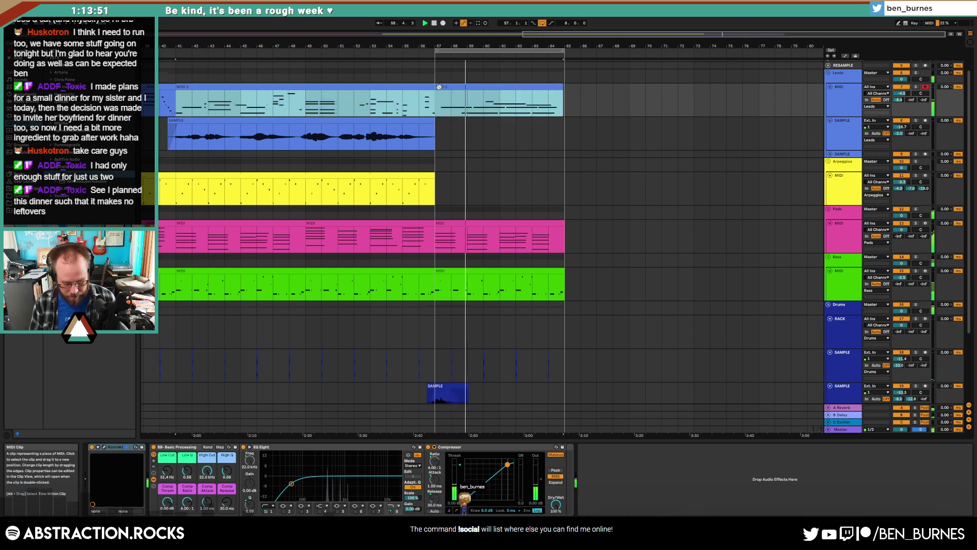
key("ctrl+j")
left_click(741, 471)
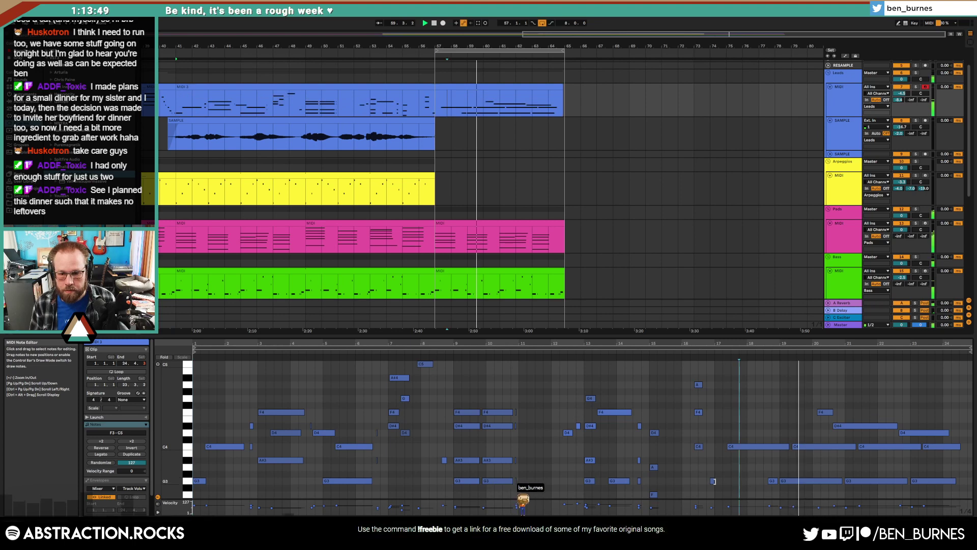
left_click_drag(714, 481, 745, 487)
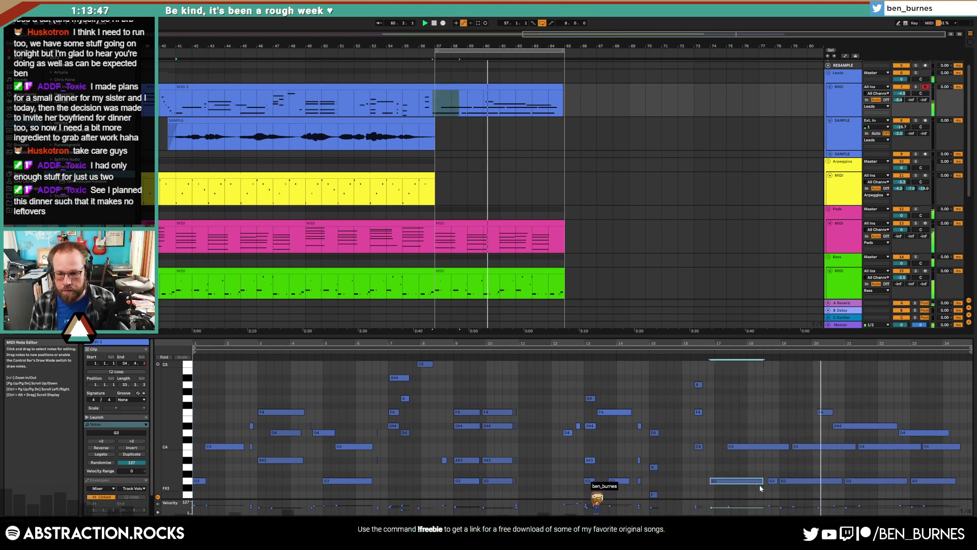
key("shift+Tab")
- In the Pads clip at bar 57, deactivate A#2 in the first and third chords and D3 in the second and fourth chords
scroll(553, 230, "down", 2)
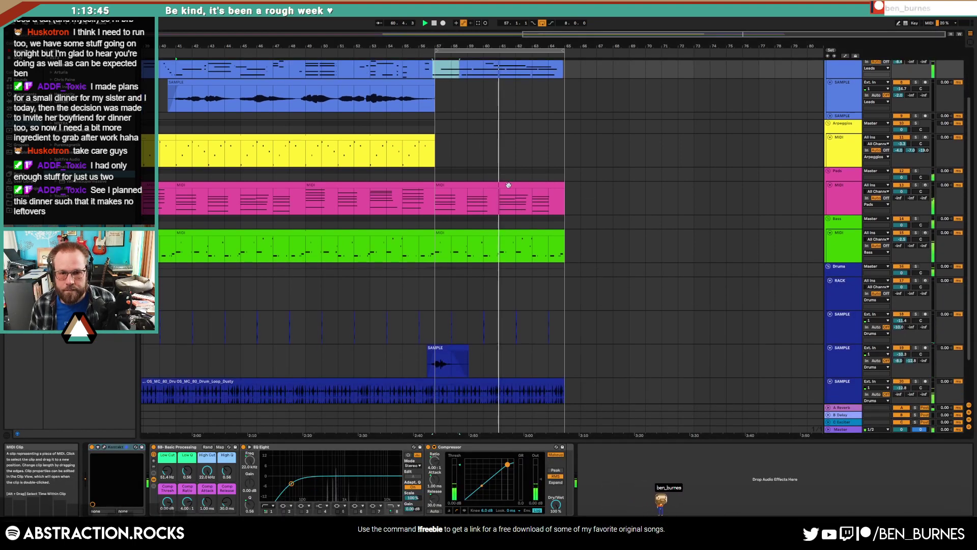
double_click(507, 185)
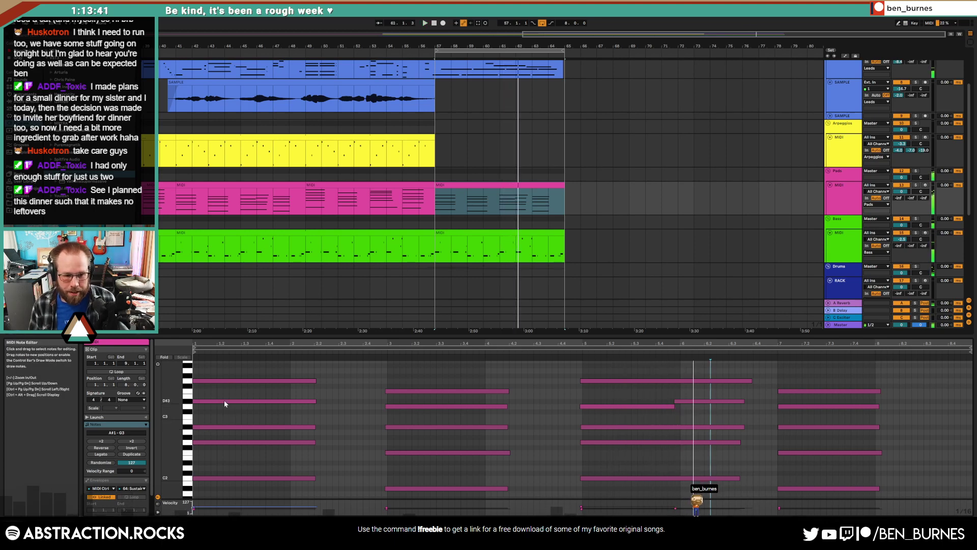
left_click(240, 427)
key("space")
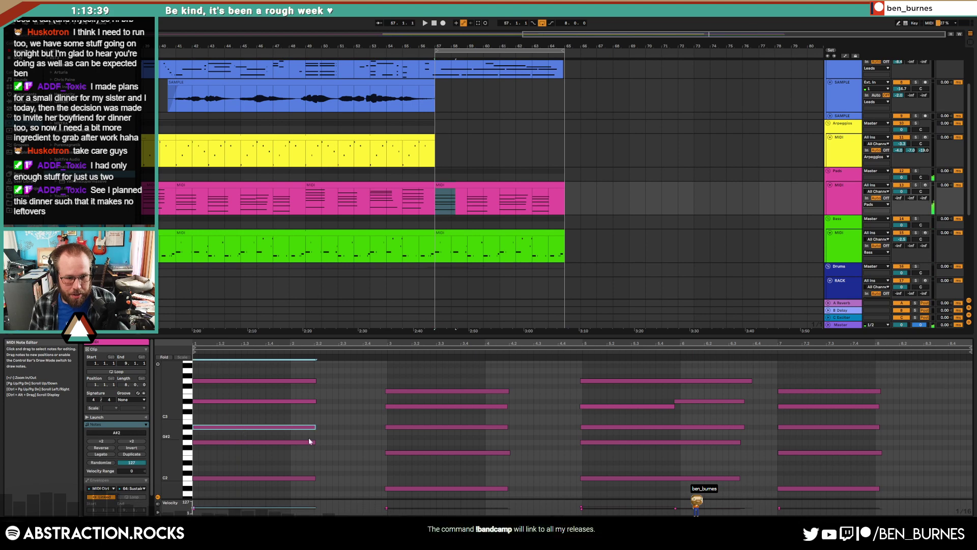
left_click(405, 407)
key("0")
left_click(665, 428)
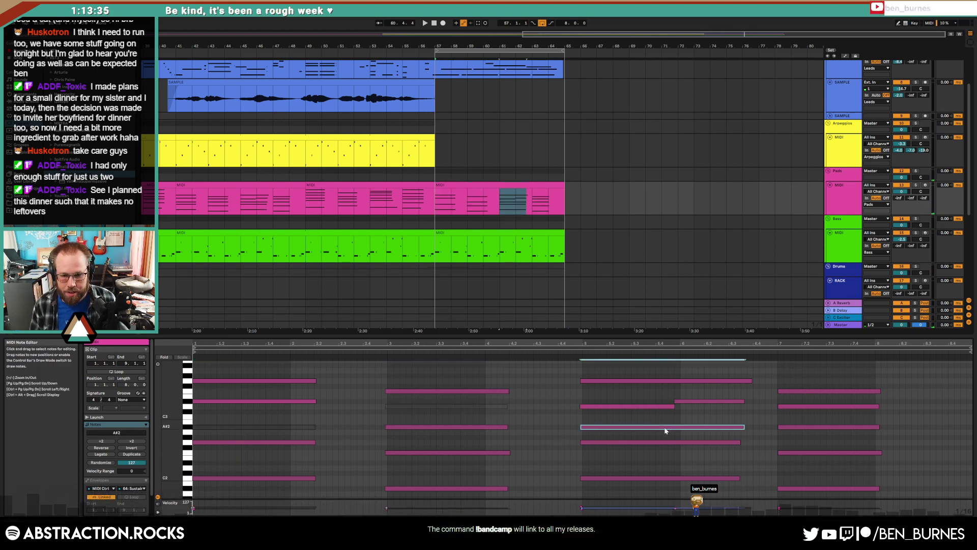
key("0")
left_click(826, 399)
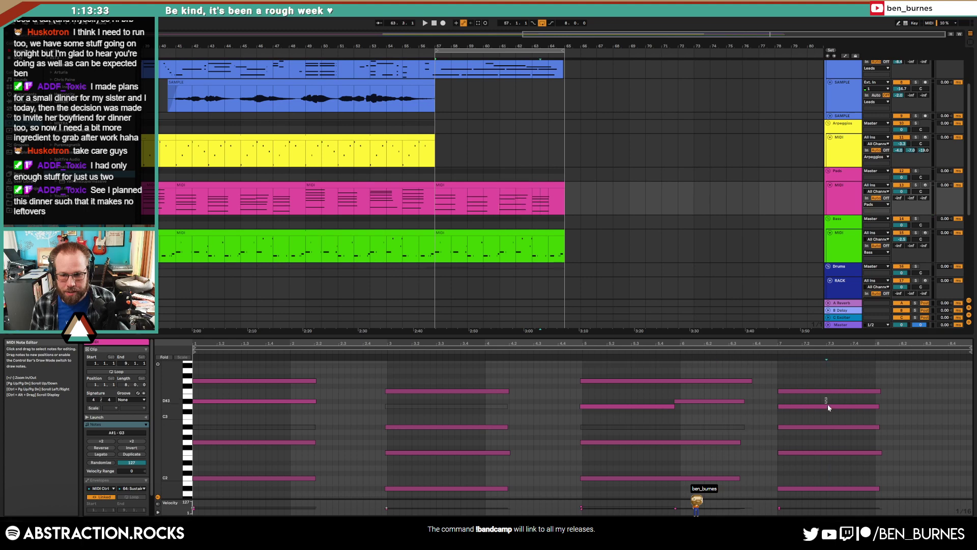
left_click(828, 406)
key("0")
key("space")
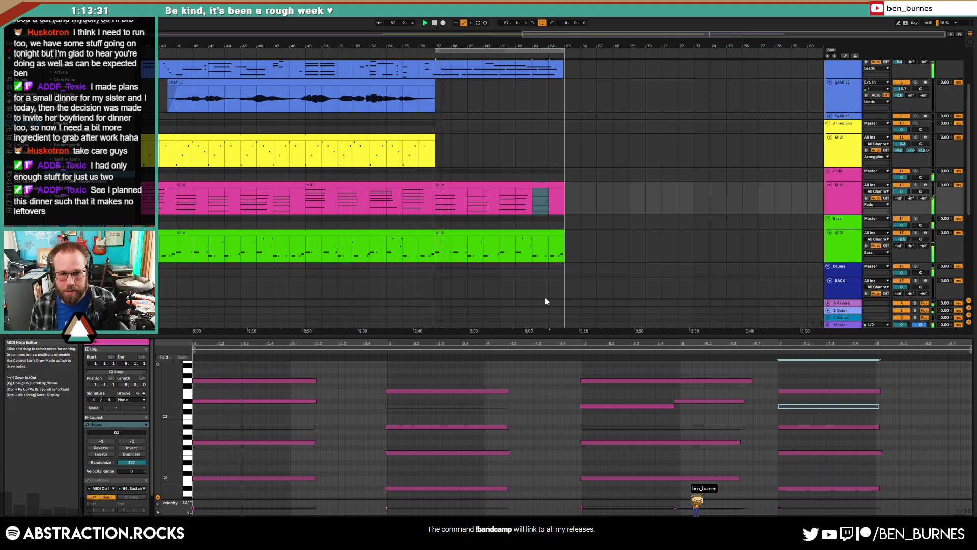
key("shift+Tab")
- Reveal the source file of the dusty drum loop clip in the sample browser
scroll(520, 352, "down", 1)
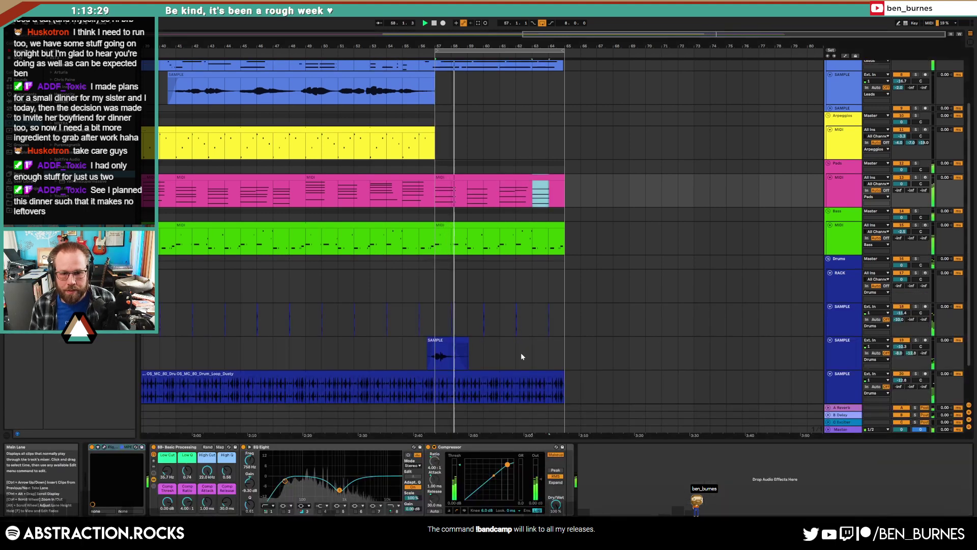
scroll(520, 359, "down", 2)
left_click(444, 366)
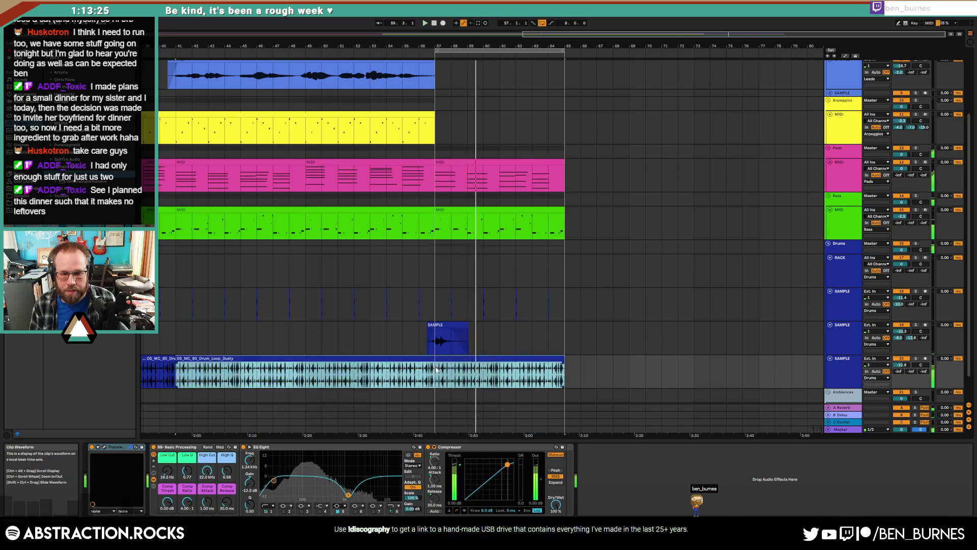
left_click_drag(437, 369, 561, 365)
left_click(546, 360)
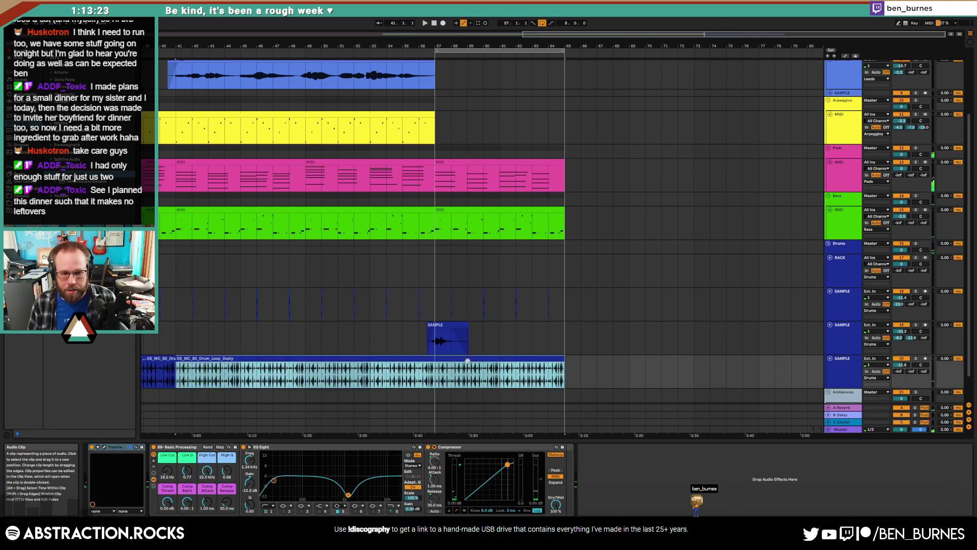
right_click(531, 367)
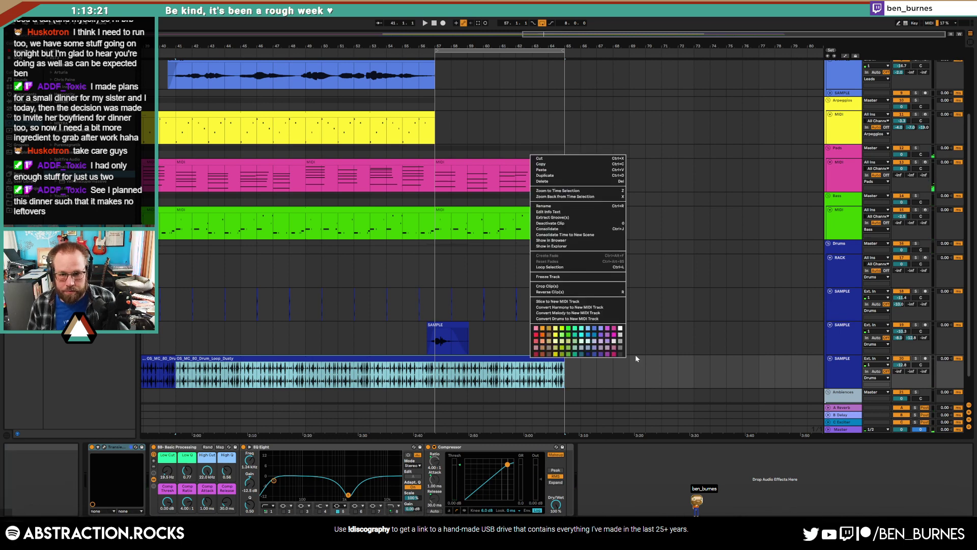
left_click(579, 241)
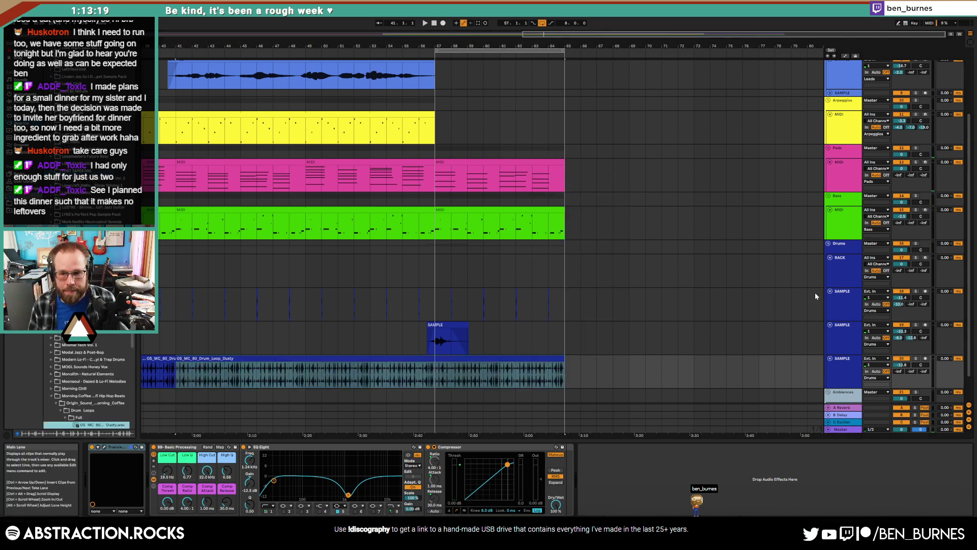
- Add a MIDI track below the drum RACK track, load the dusty drum loop sample into it and switch its sampler to Slice mode
left_click(842, 284)
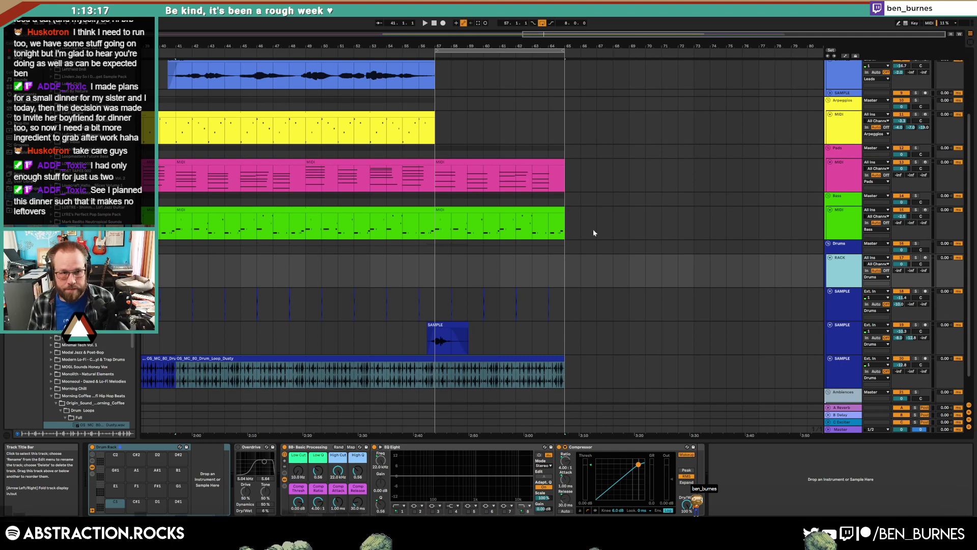
key("ctrl+shift+t")
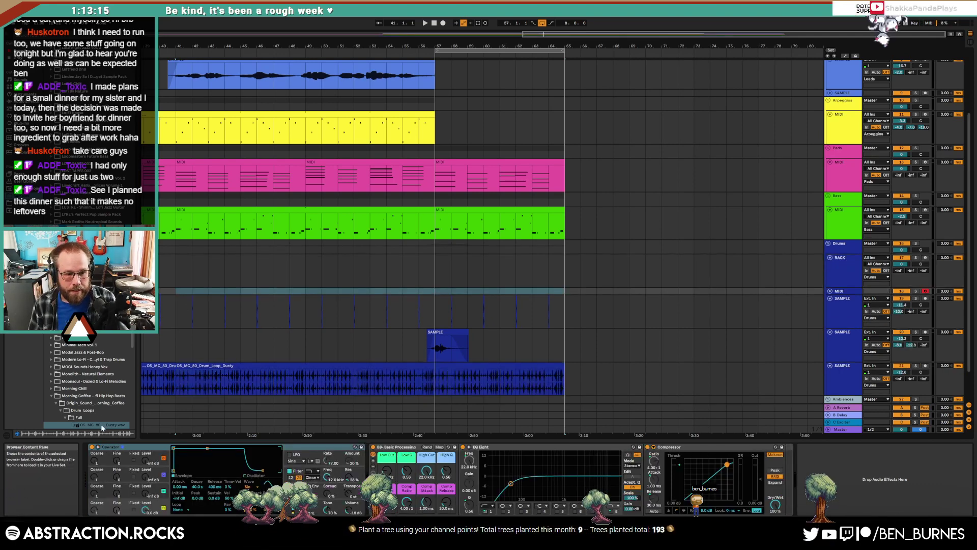
left_click_drag(101, 424, 148, 456)
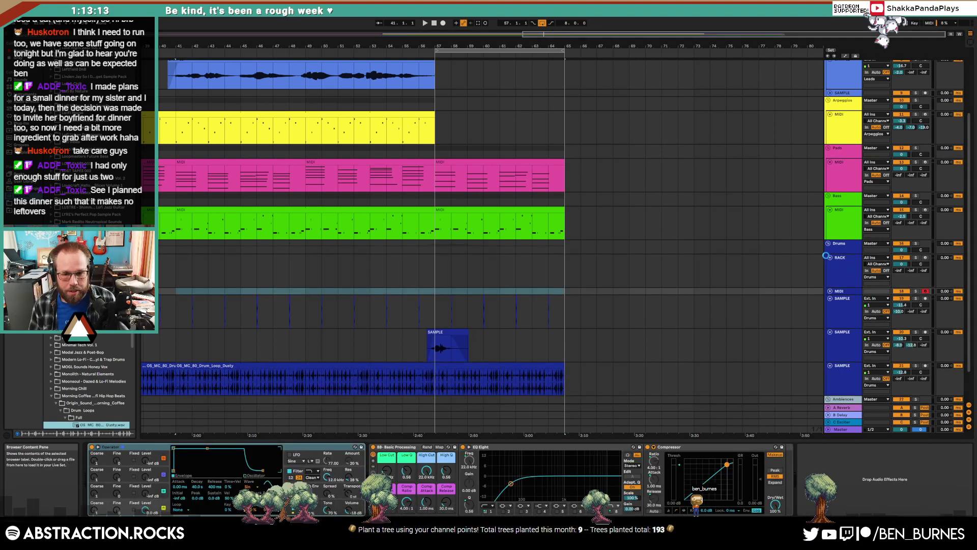
left_click(830, 292)
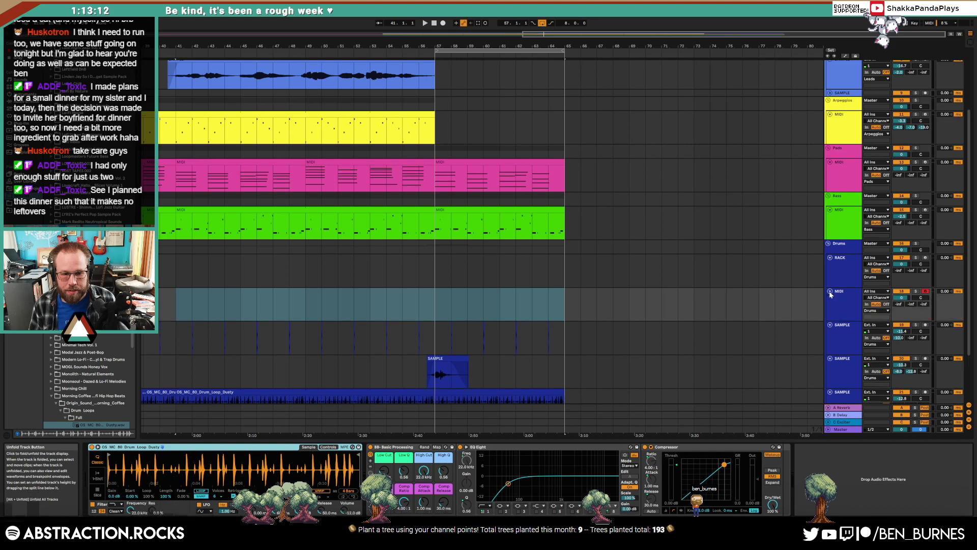
left_click(97, 494)
- Replace the new MIDI track's default effects with a copy of the drum loop track's effects chain
scroll(627, 380, "down", 2)
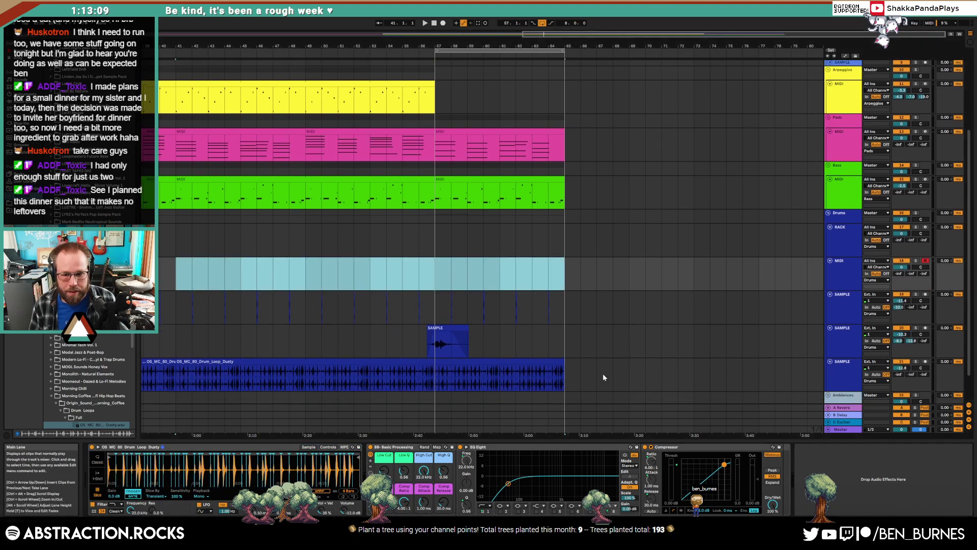
left_click(597, 374)
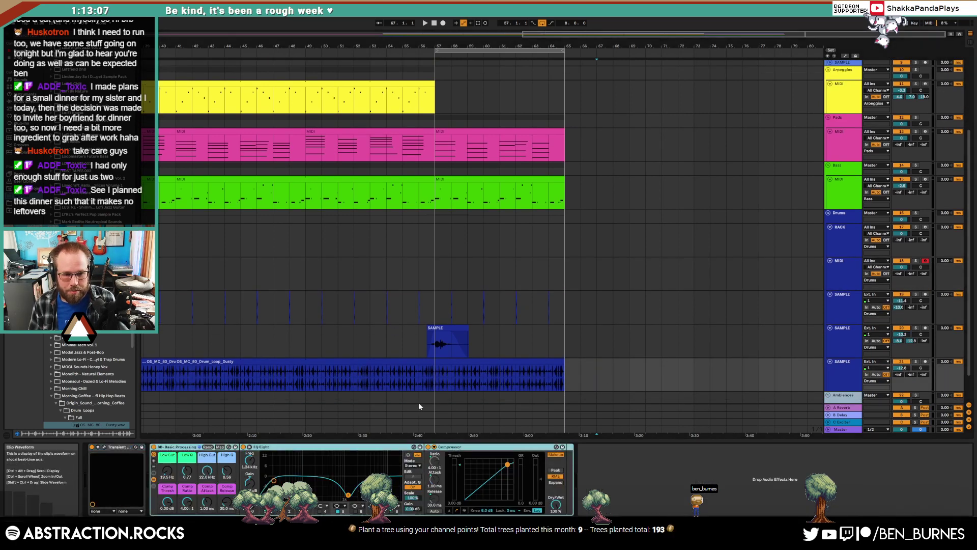
left_click(847, 276)
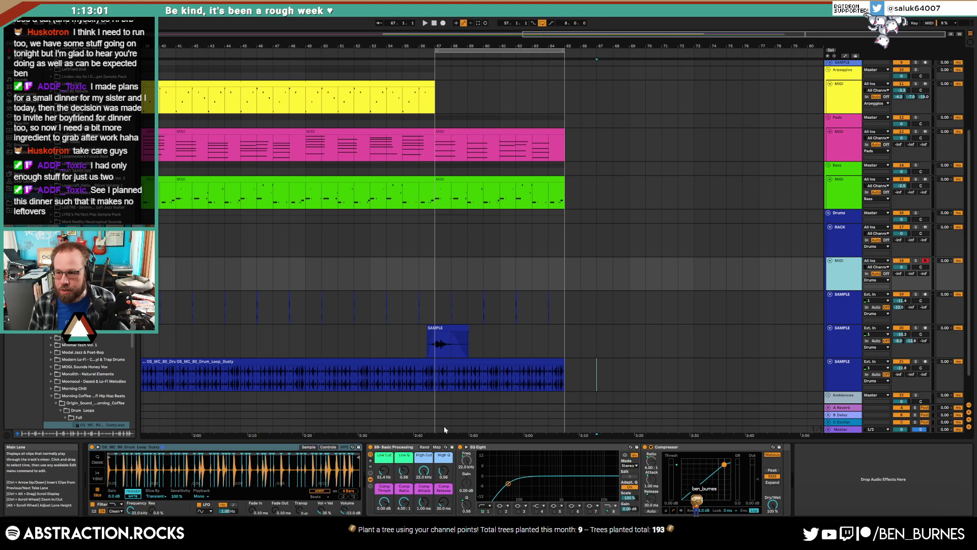
left_click(392, 448)
key("Delete")
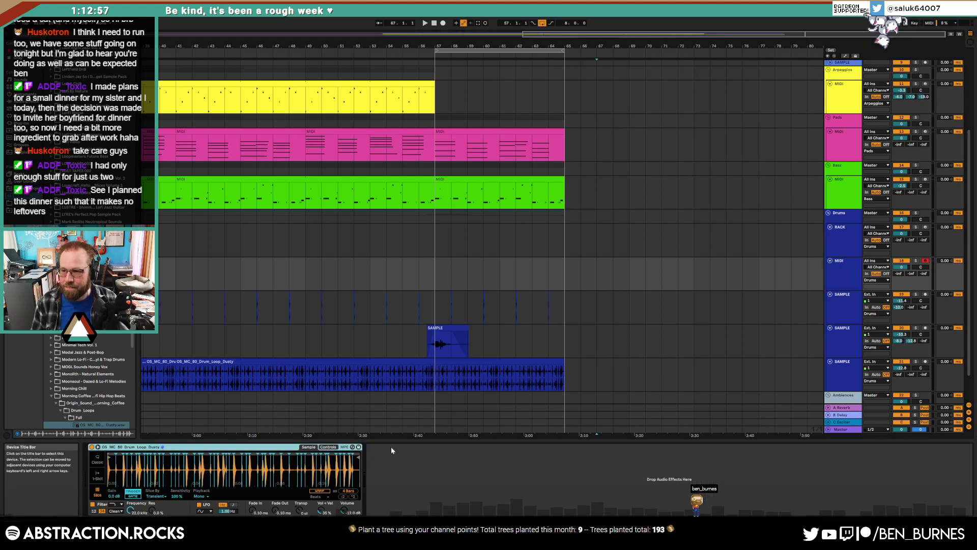
left_click(405, 479)
key("ctrl+v")
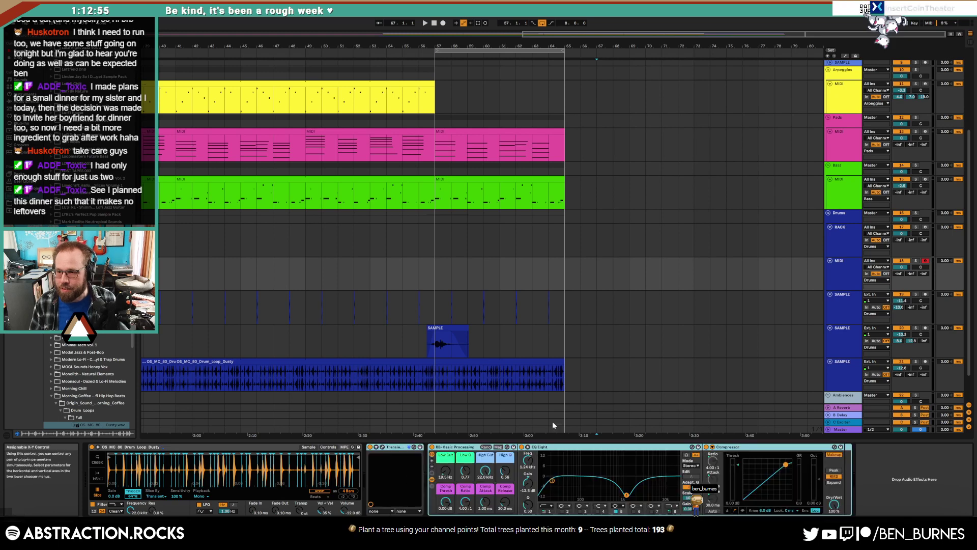
- Play back the percussion hit from bar 56 and lower its processing rack's High Cut to 6.65 kHz
left_click(421, 340)
key("space")
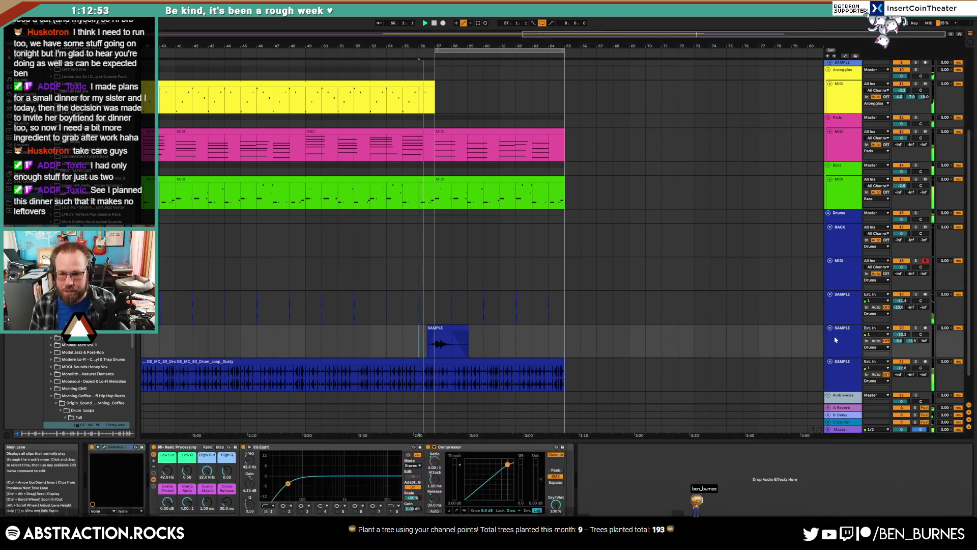
mouse_move(206, 470)
left_mouse_down()
mouse_move(207, 496)
mouse_move(207, 484)
left_mouse_up()
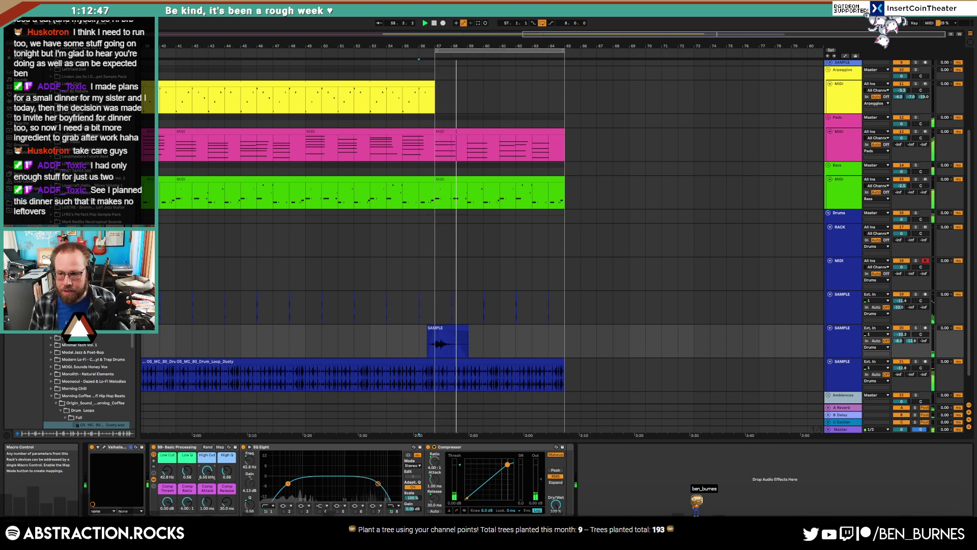
key("space")
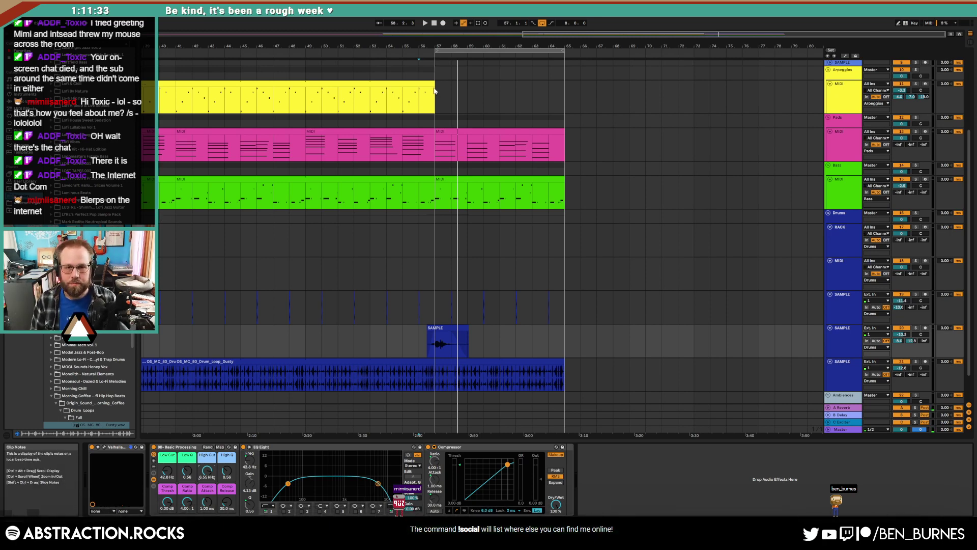
- Continue the yellow arpeggio part with a copied clip across bars 57 to 65 and open that clip's notes
scroll(423, 221, "up", 1)
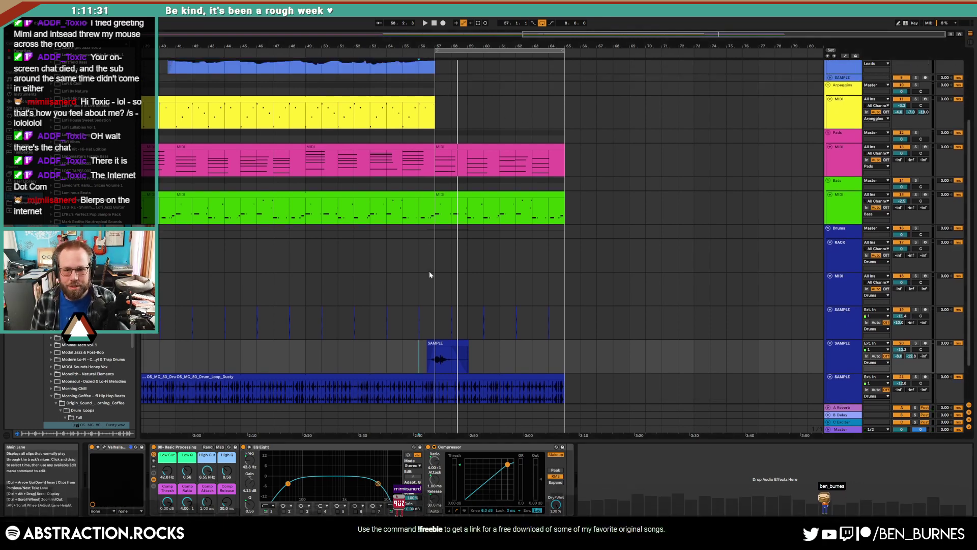
mouse_move(371, 117)
left_mouse_down()
mouse_move(579, 106)
mouse_move(570, 107)
left_mouse_up()
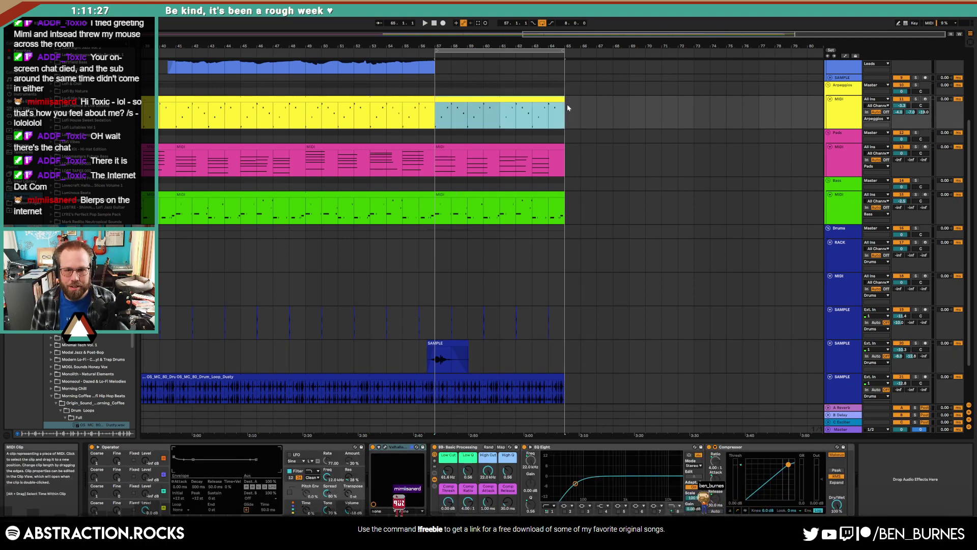
double_click(547, 107)
- Lower the first three notes of the new arpeggio clip to C3 and delete all notes after them
left_click_drag(249, 371, 357, 489)
key("Down")
key("Down")
key("Down")
key("Down")
key("Down")
left_click(345, 439)
key("Down")
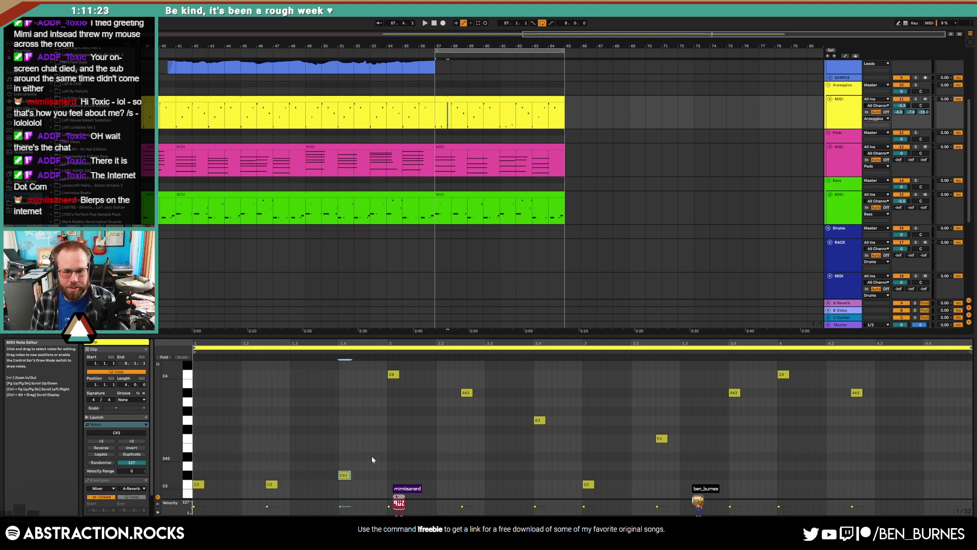
left_click_drag(382, 364, 884, 499)
key("Delete")
- Repeat the three C3 notes across the four-bar loop and delete the surplus notes at 3 and 4.4
left_click_drag(387, 423, 192, 498)
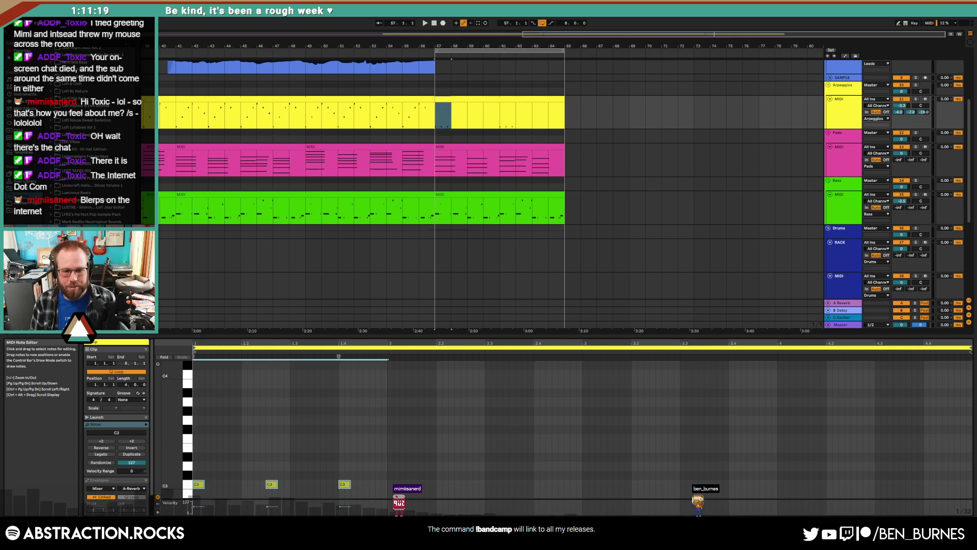
key("ctrl+d")
key("ctrl+d")
key("ctrl+d")
key("Delete")
left_click(930, 484)
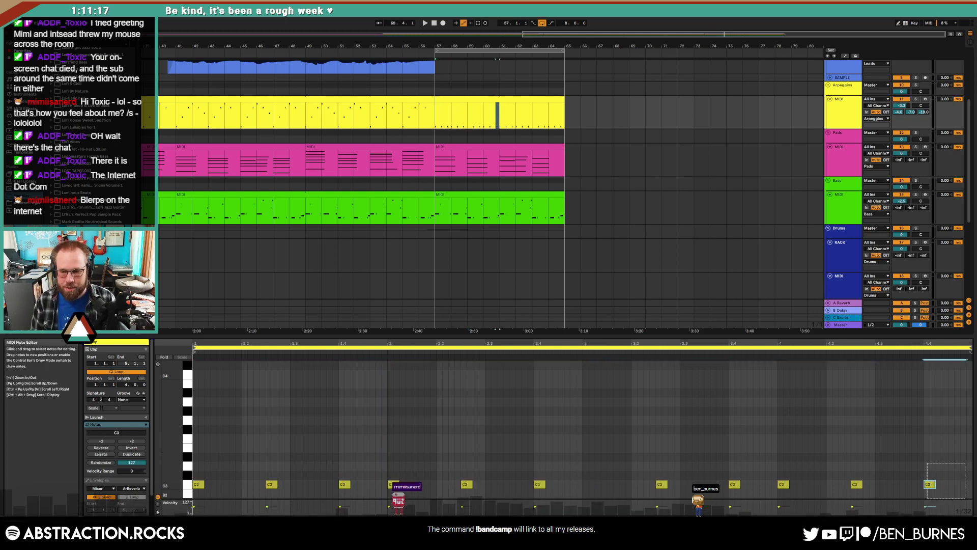
key("Delete")
- Play the arpeggio clip from bar 57, raise all its notes one octave to C4 and shorten them
left_click(487, 100)
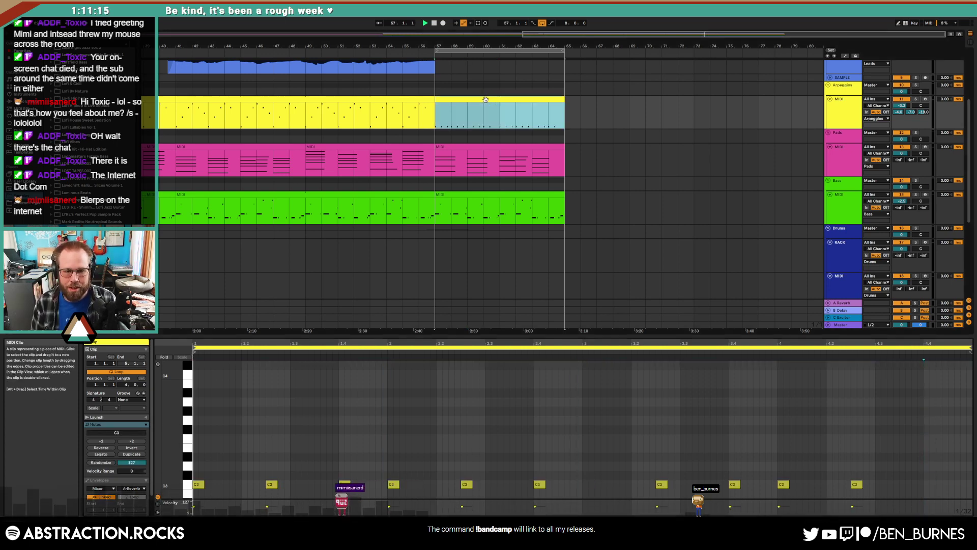
key("space")
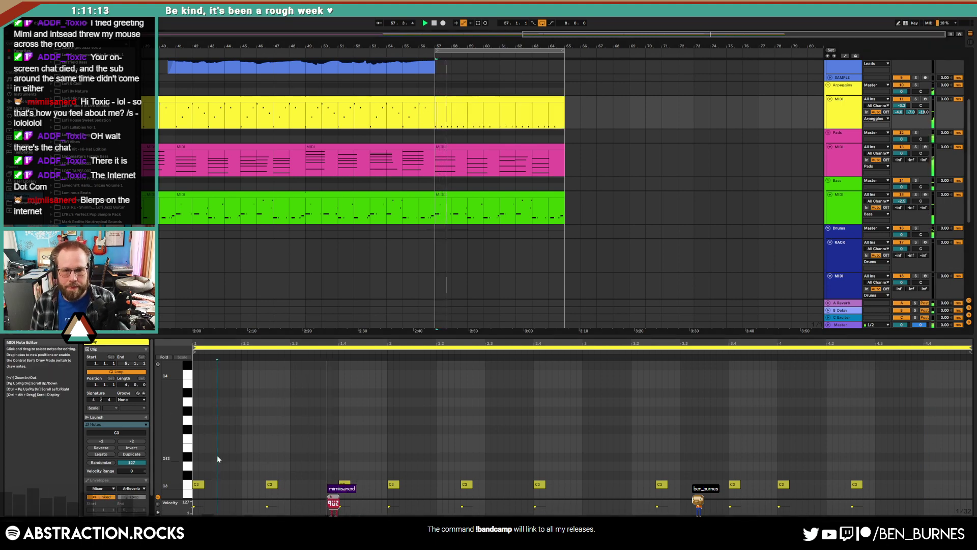
key("shift+Up")
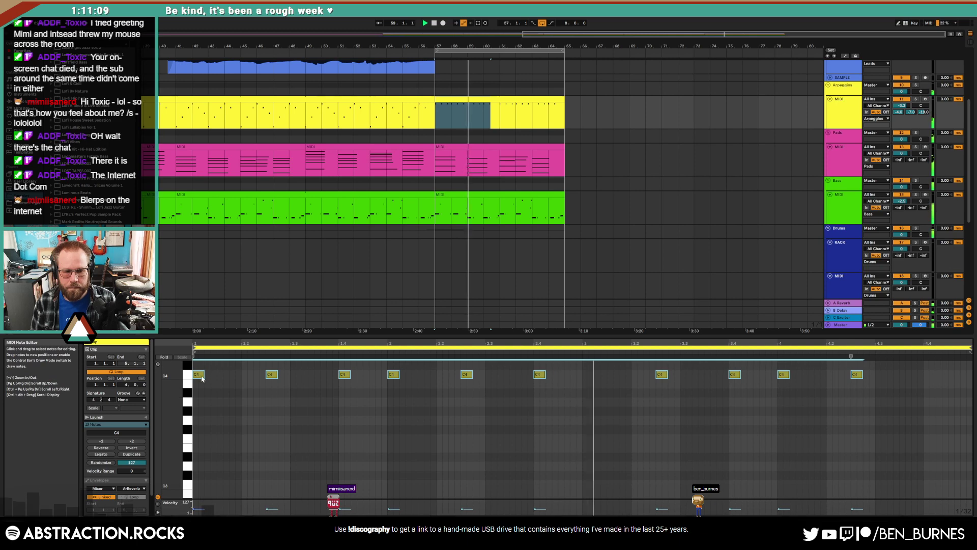
left_click_drag(204, 375, 198, 374)
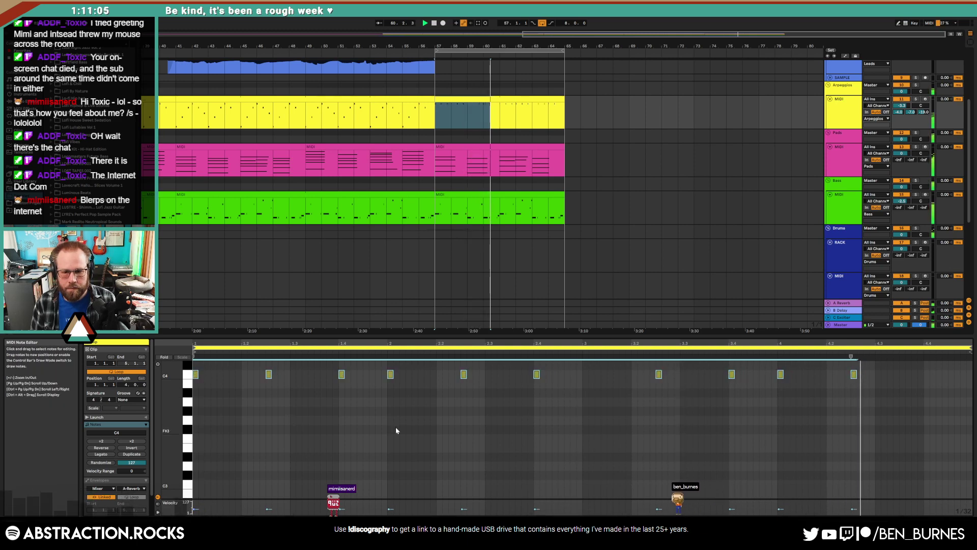
left_click_drag(491, 401, 554, 367)
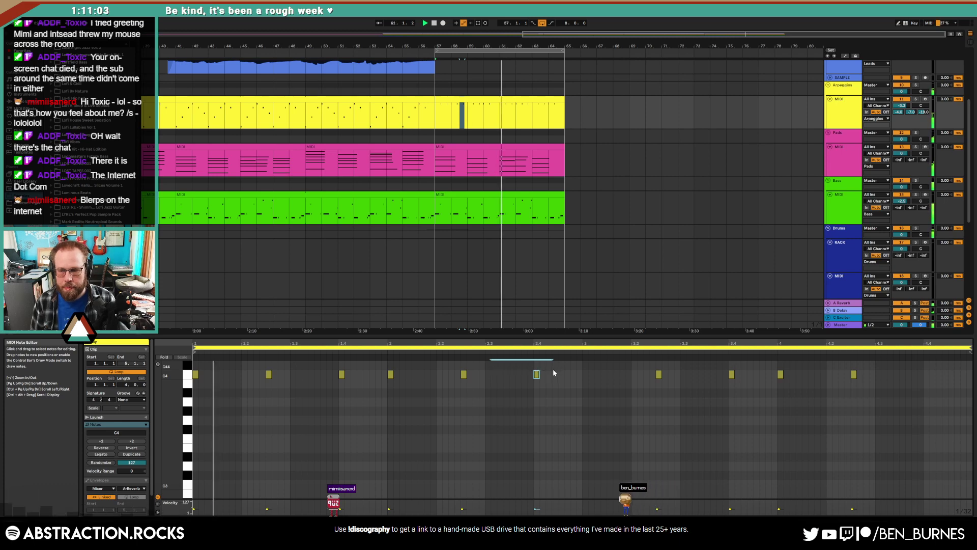
key("ctrl+a")
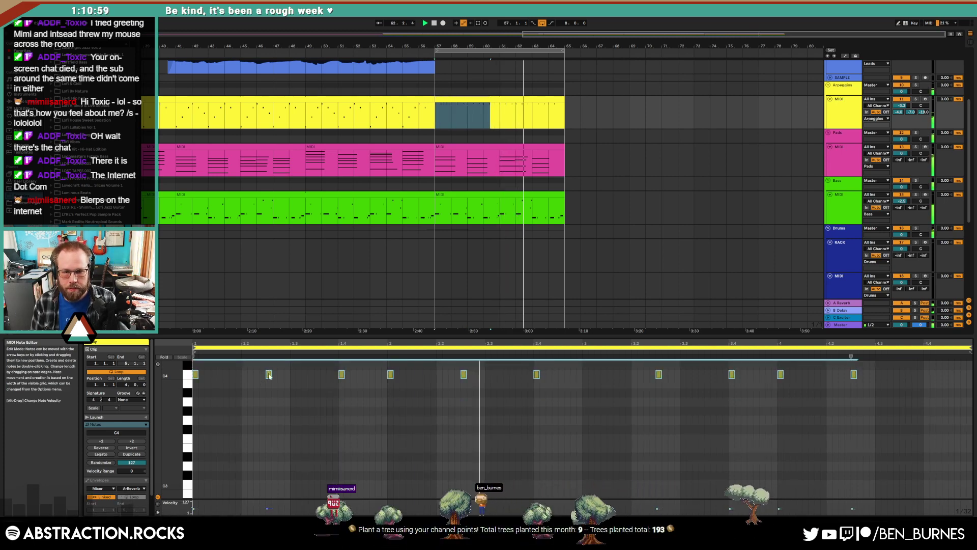
key("shift+Tab")
- Listen to the section against the other tracks, stop playback and arm the sliced drum loop MIDI track
scroll(581, 182, "up", 3)
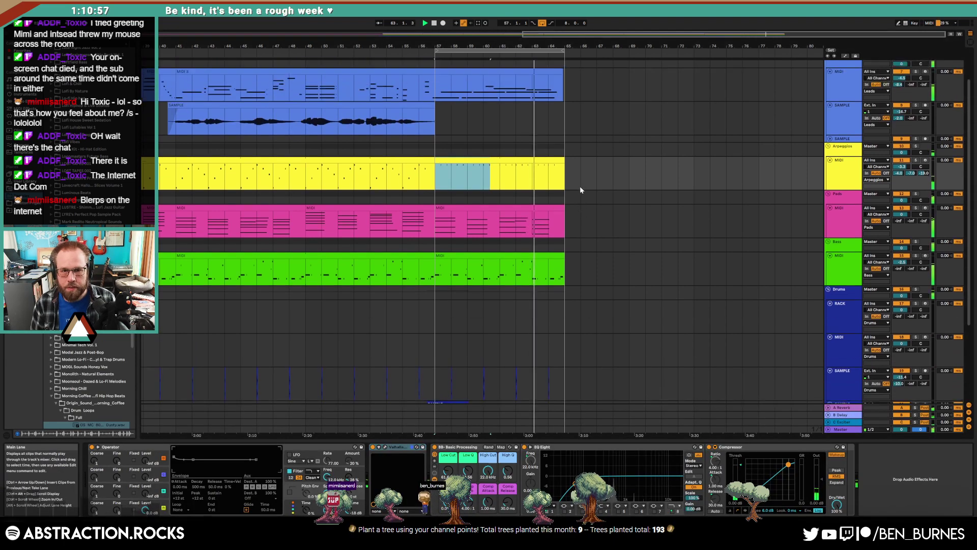
scroll(560, 183, "up", 2)
left_click(425, 143)
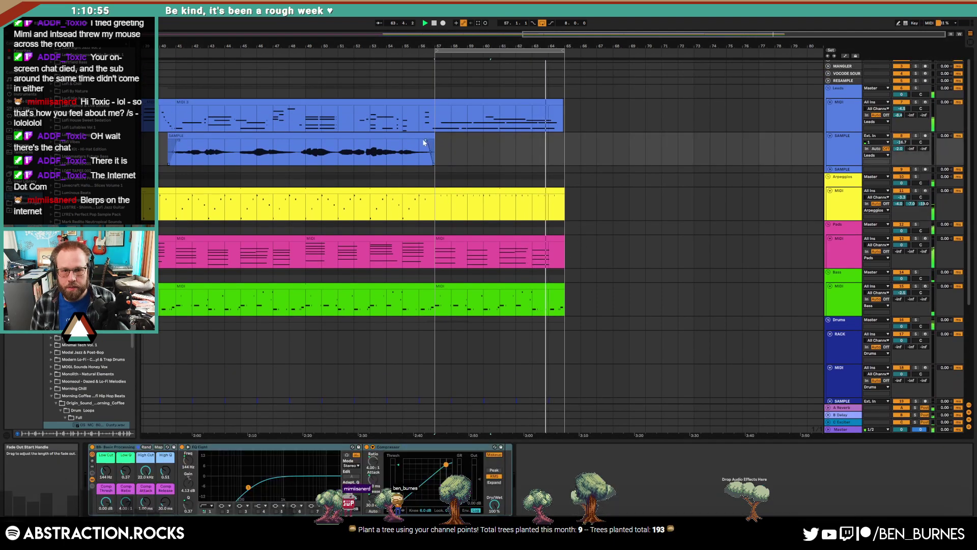
scroll(499, 163, "down", 5)
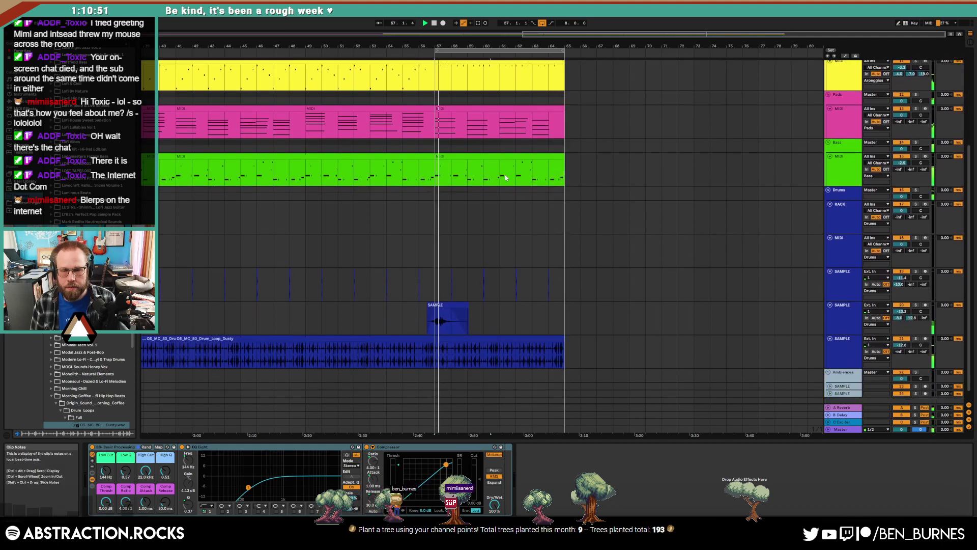
scroll(505, 178, "down", 1)
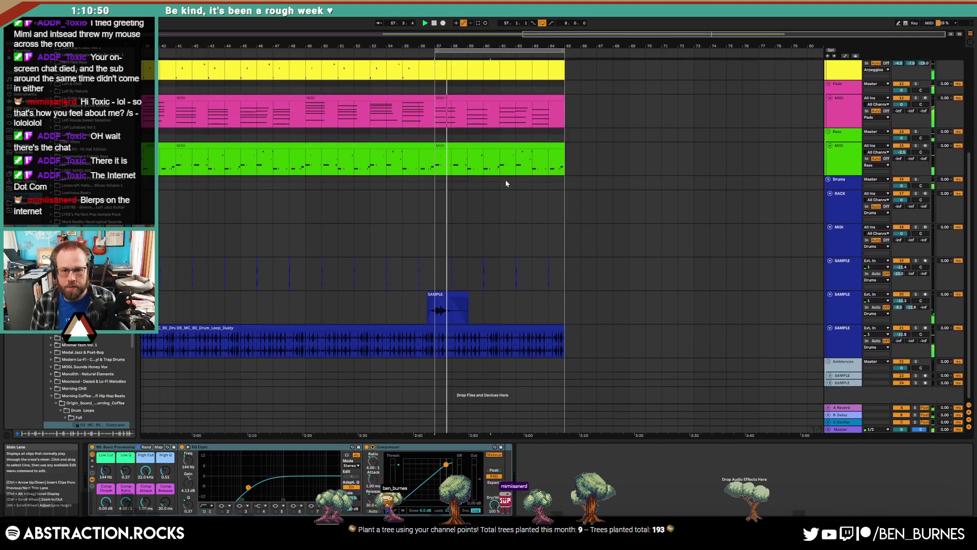
left_click(776, 251)
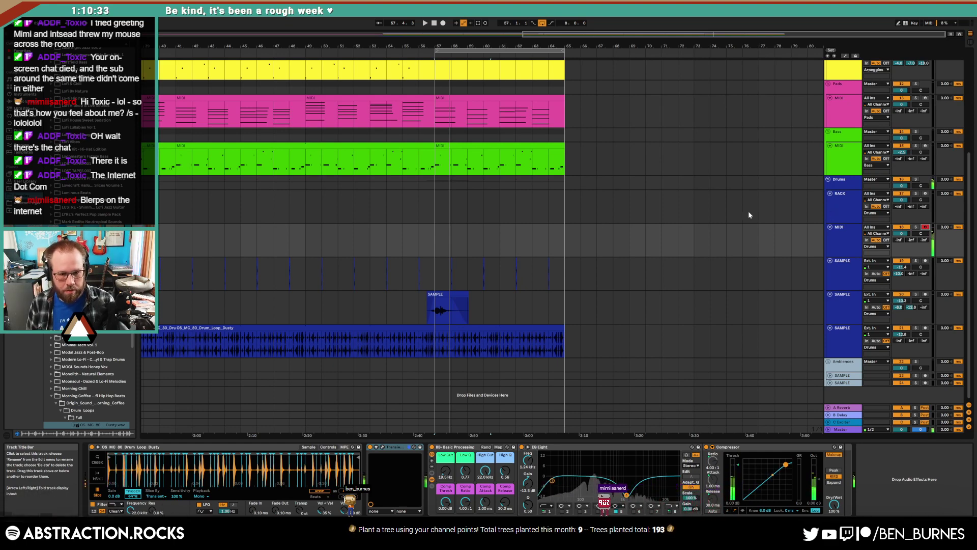
key("space")
- Insert a MIDI clip over bars 57 to 59 on the sliced drum loop track and enter C1 and C#1 as its first notes
left_click_drag(436, 241, 467, 247)
key("ctrl+shift+m")
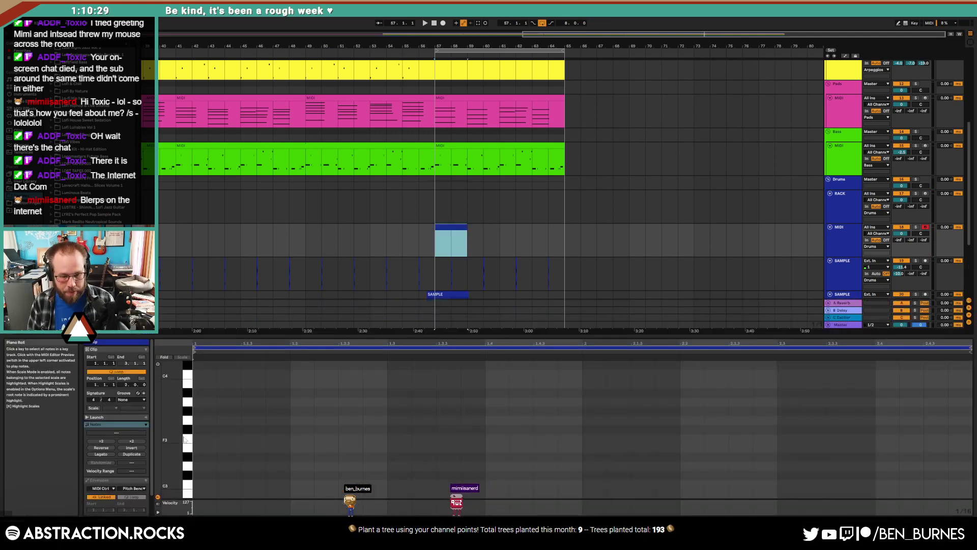
left_click_drag(168, 449, 147, 318)
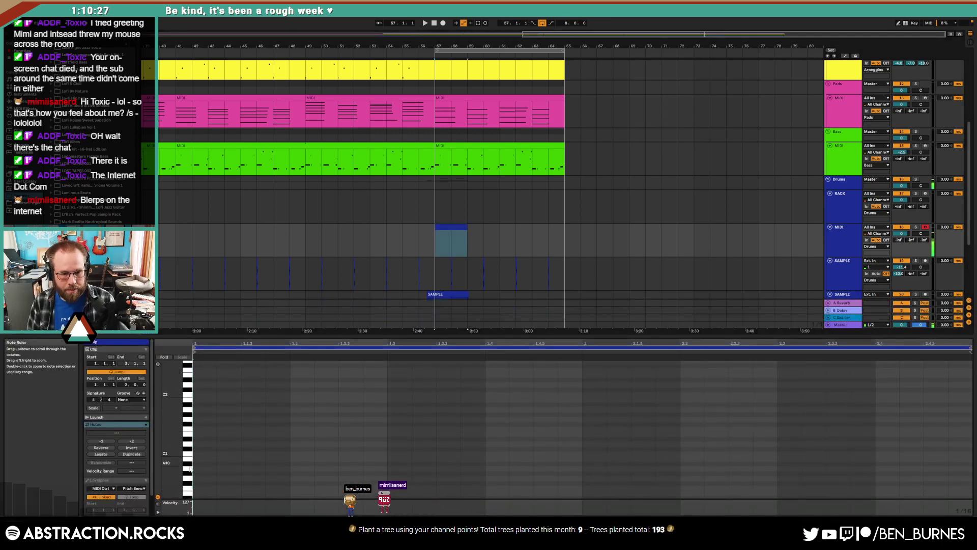
double_click(200, 454)
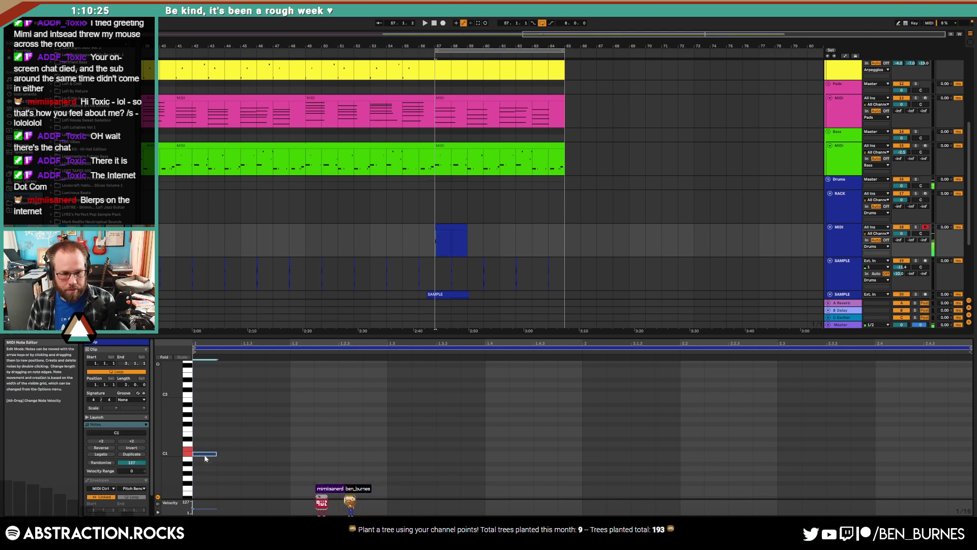
double_click(245, 447)
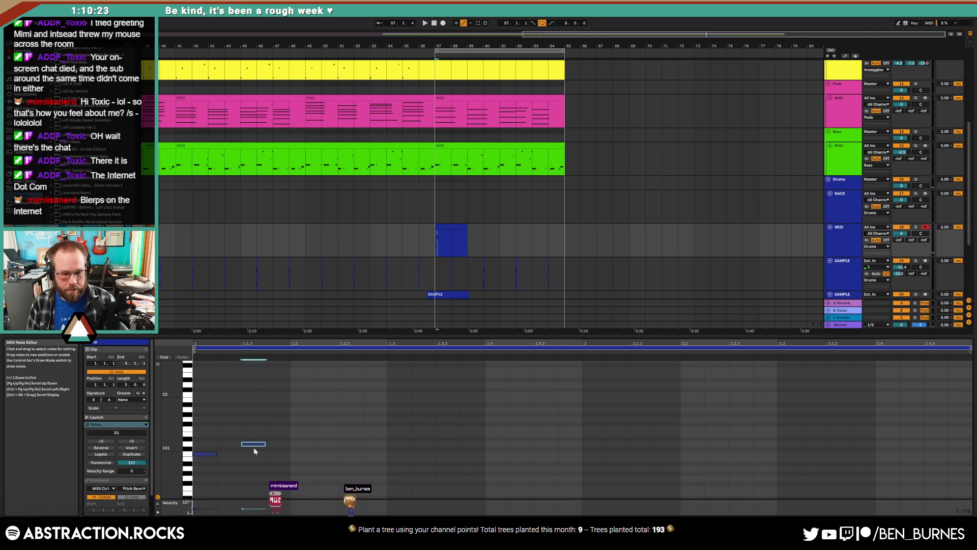
left_click(222, 459)
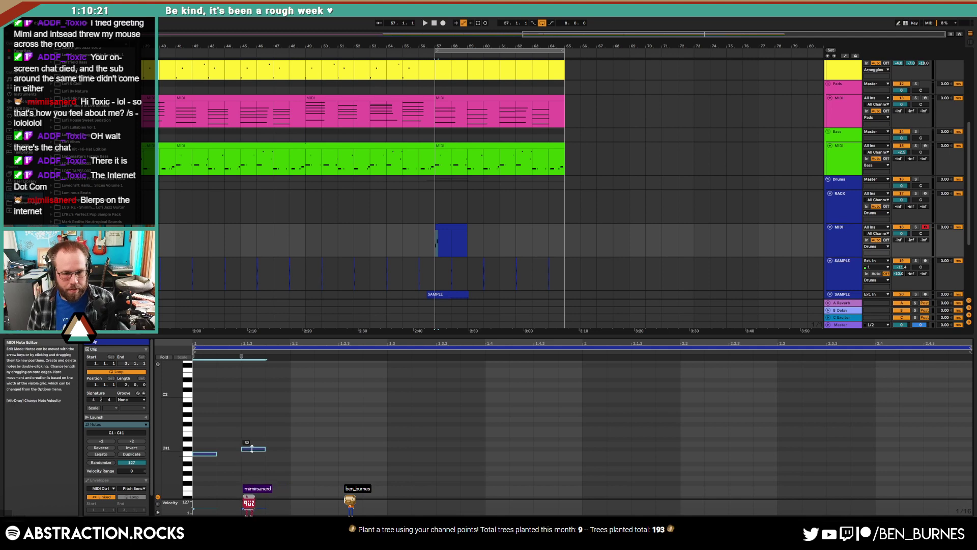
- Continue the slice pattern with D1 at 1.2 and two shorter C#1 to D1 pairs after it, and play it back
double_click(296, 443)
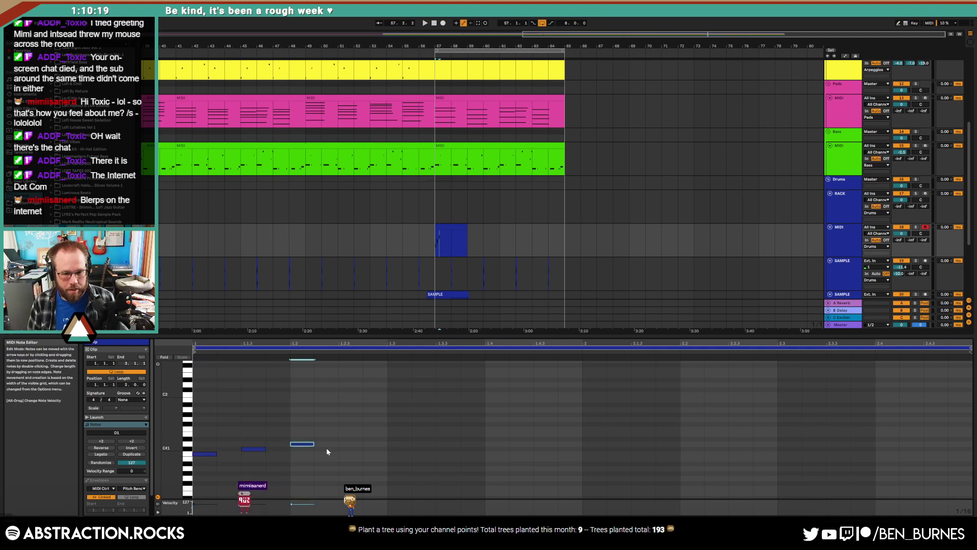
double_click(325, 448)
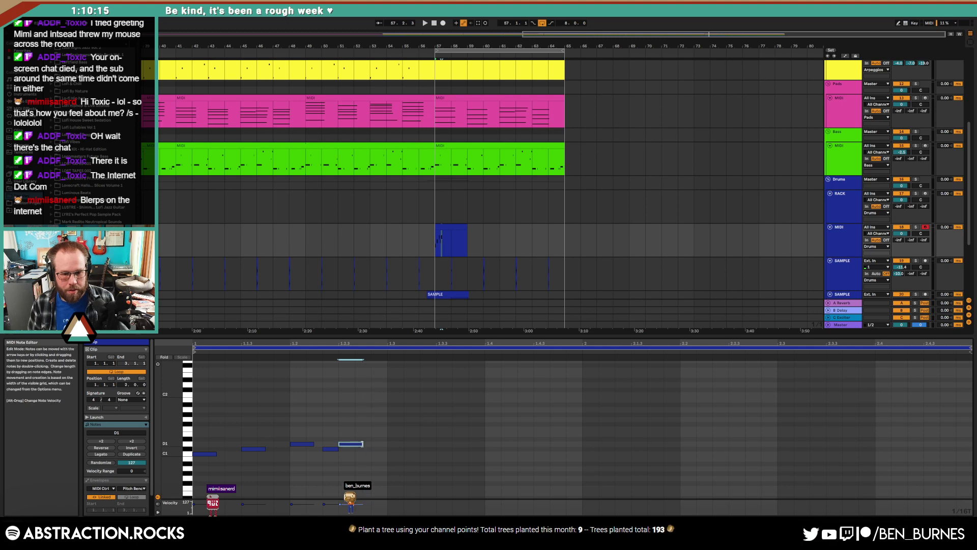
double_click(374, 448)
double_click(400, 444)
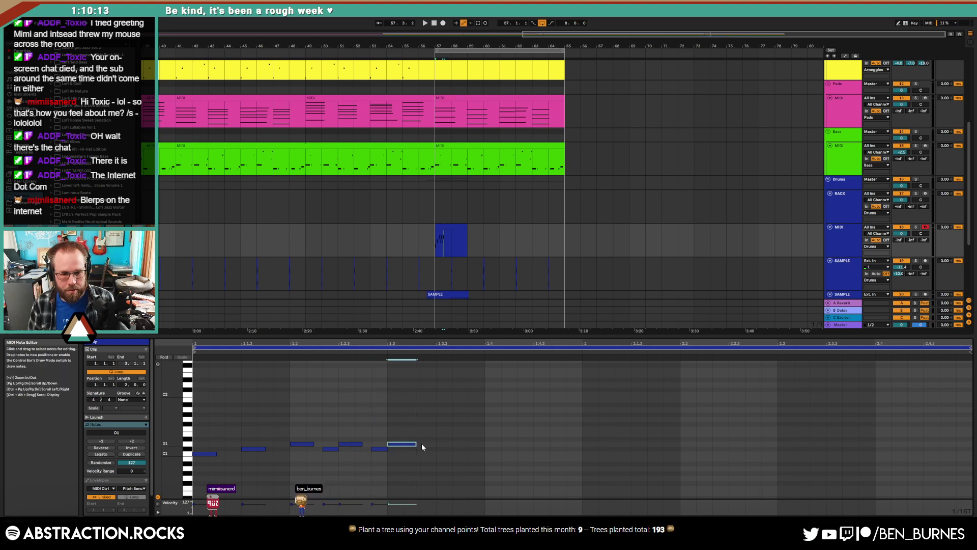
left_click_drag(417, 444, 413, 448)
key("space")
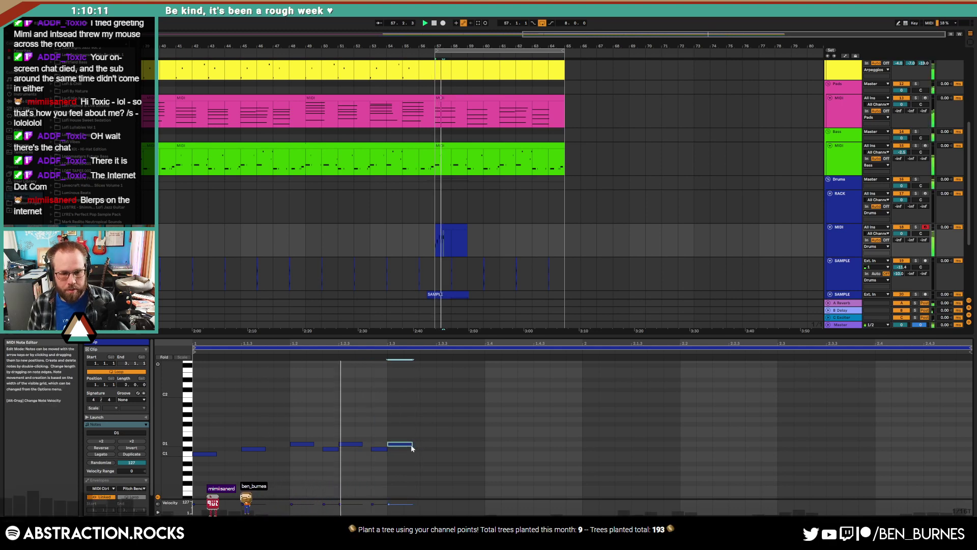
key("space")
- Try shifting the two C#1 to D1 pairs in time, and delete all four notes
left_click_drag(329, 428, 413, 460)
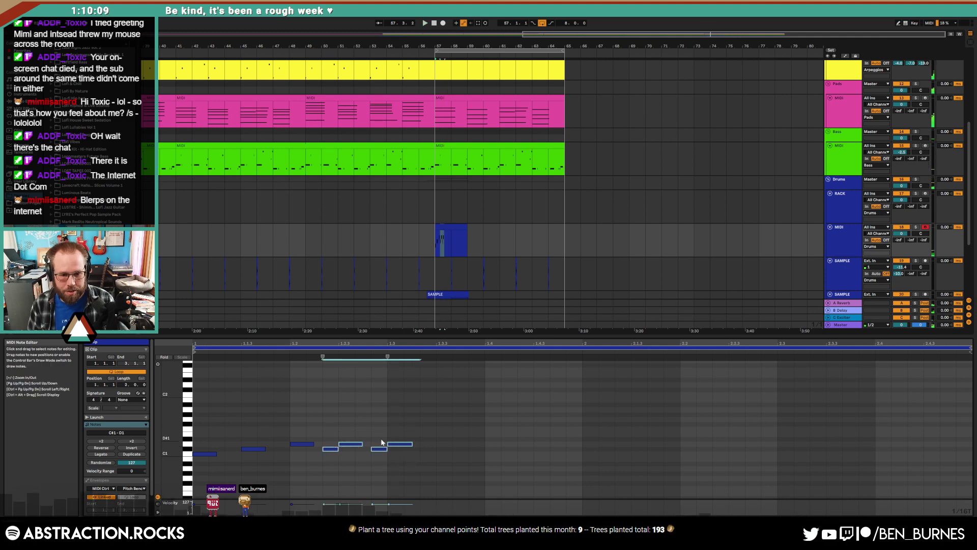
key("Right")
key("Right")
key("Right")
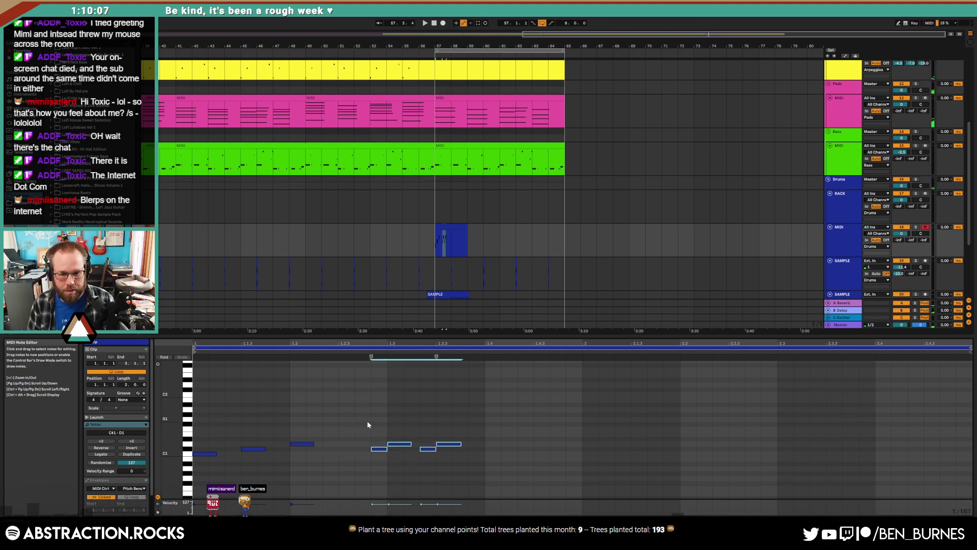
key("Left")
key("Left")
key("Delete")
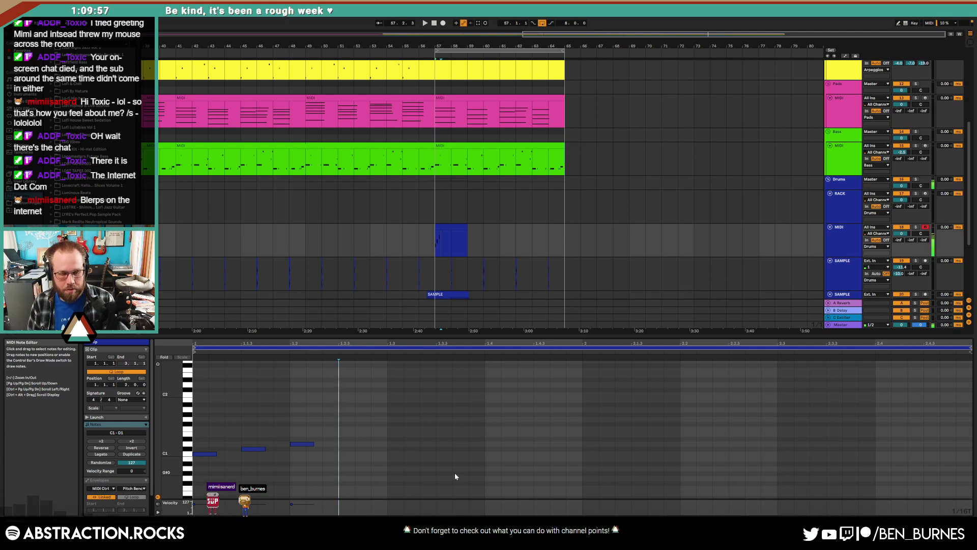
- Delete the remaining three notes and remove the hand-drawn clip from the sliced drum loop track
left_click(347, 420)
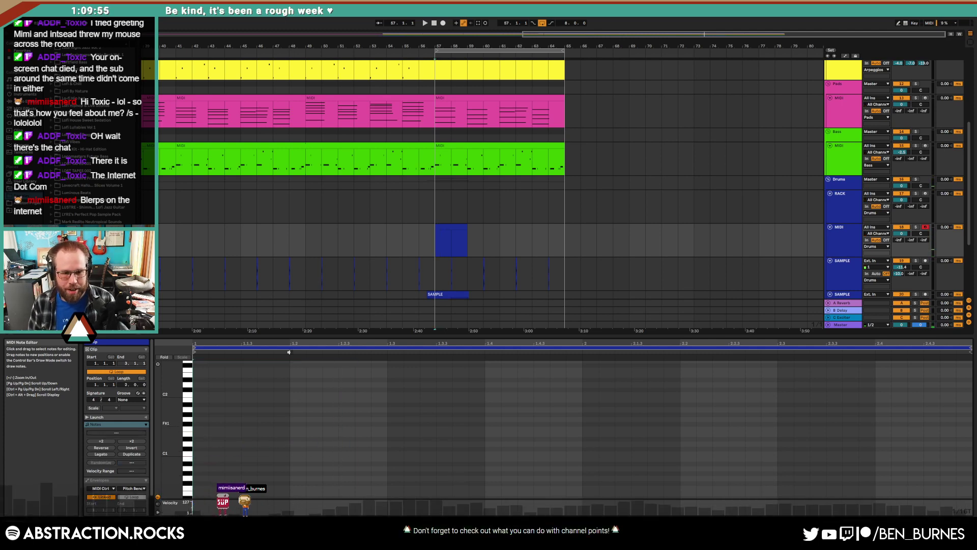
left_click(440, 239)
left_click(440, 239)
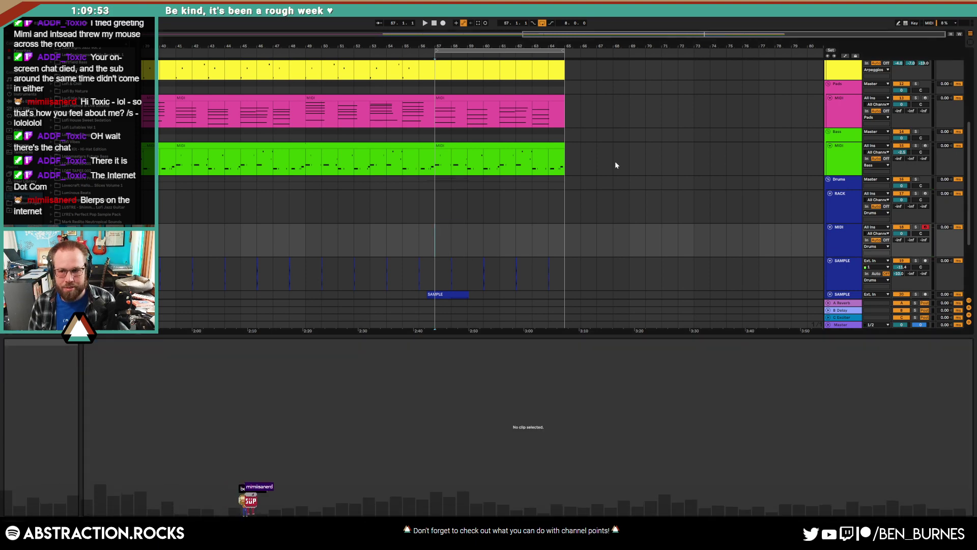
- Record a first live take of the drum slices from bar 57 on the sliced loop track
left_click(444, 23)
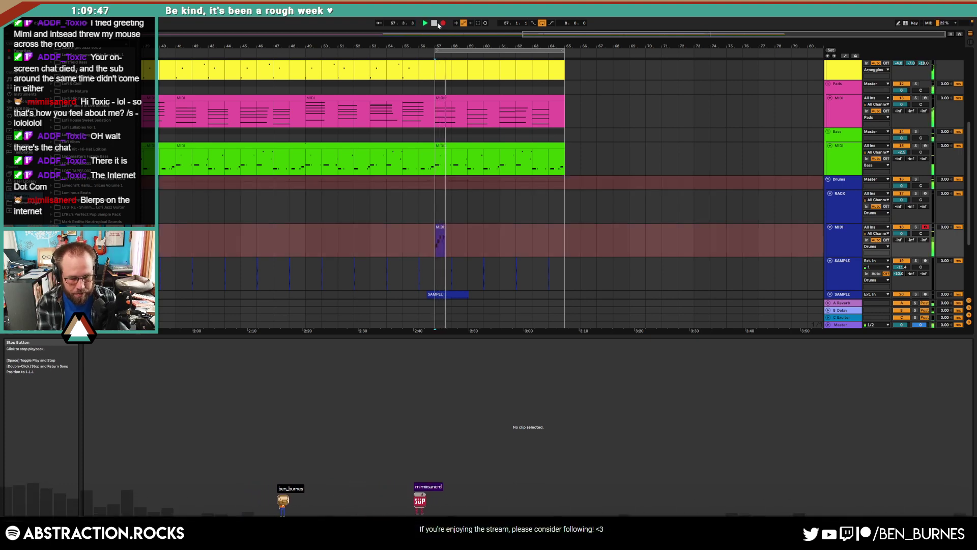
left_click(438, 22)
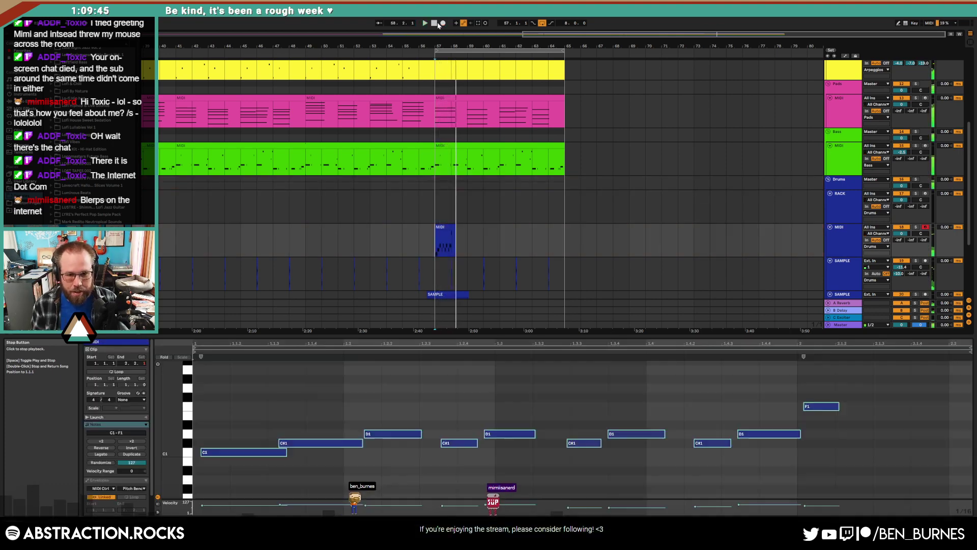
- Trim the audio drum loop to end at bar 57 and delete the recorded take of the drum slices
scroll(561, 266, "down", 3)
left_click_drag(563, 259, 437, 258)
left_click_drag(483, 174, 427, 172)
key("Delete")
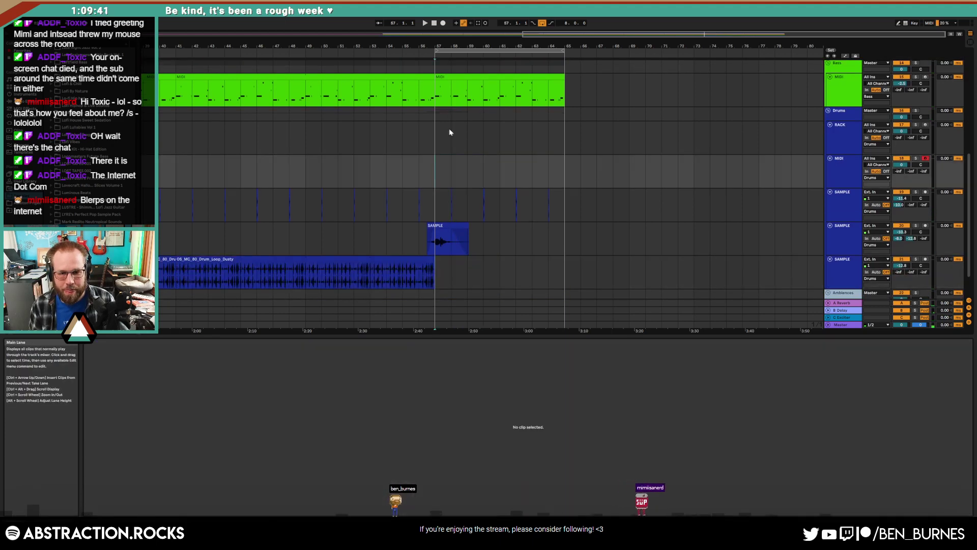
- Record a new live slice pattern of nearly two bars from bar 57 on the sliced drum loop track
left_click(442, 24)
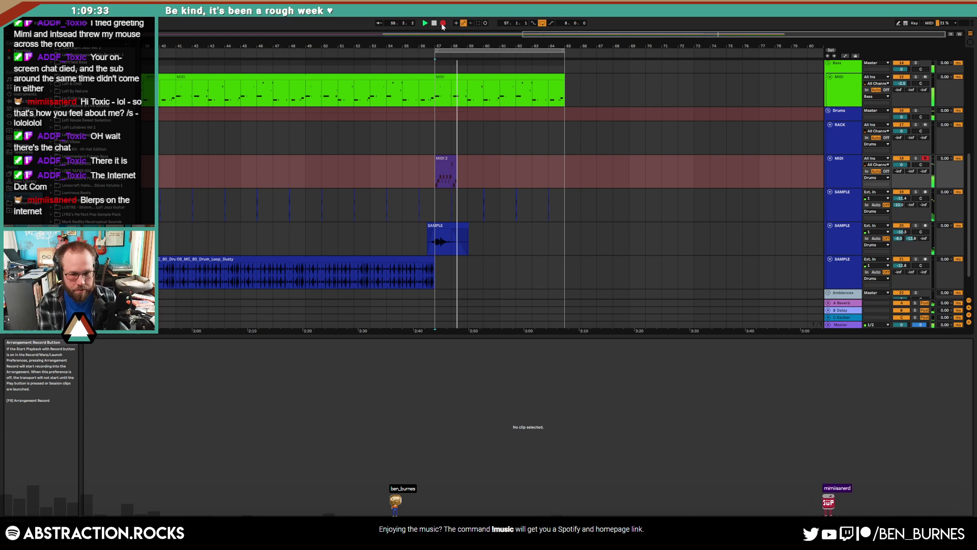
key("space")
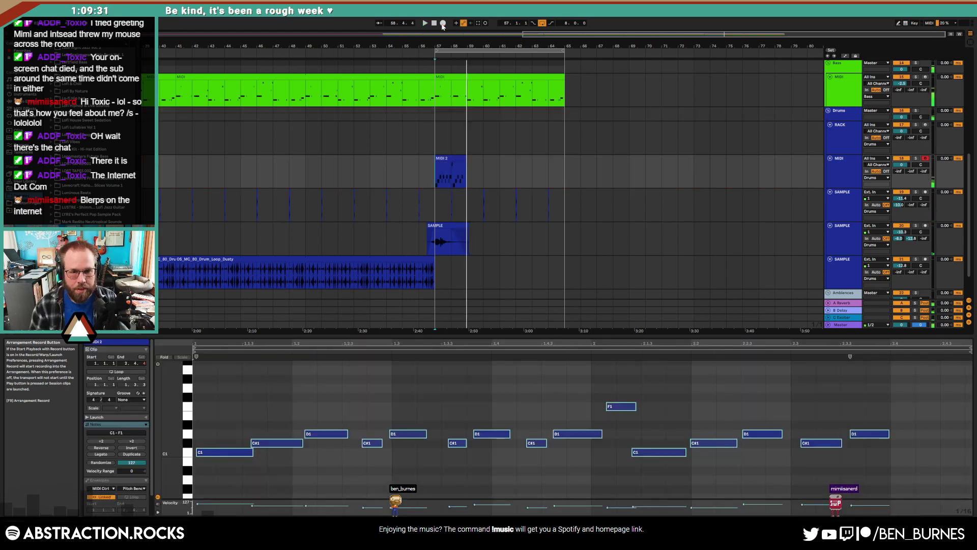
- Quantize the first C1, C#1 and D1 notes of the recorded slice clip to the grid
left_click(341, 394)
left_click_drag(226, 436, 225, 467)
key("ctrl+u")
left_click_drag(266, 423, 272, 458)
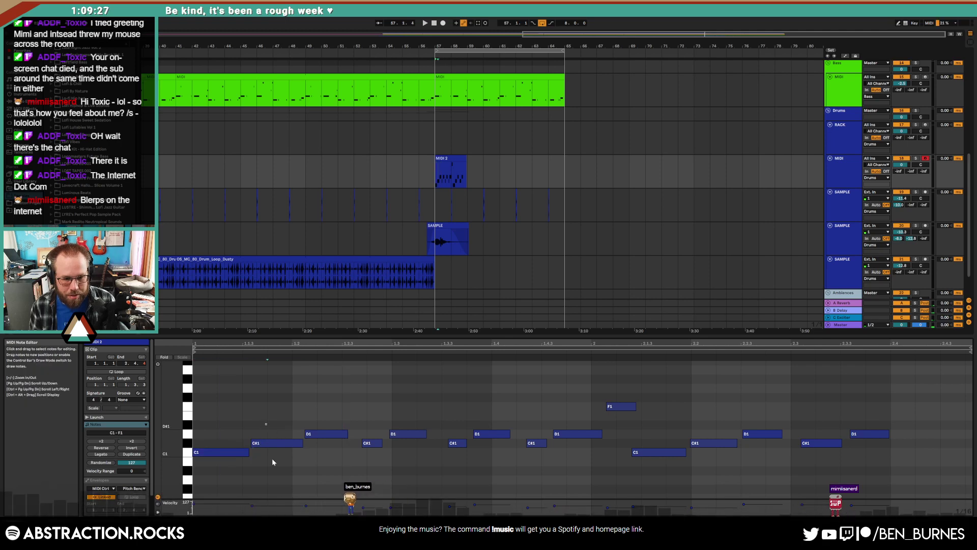
key("ctrl+u")
left_click_drag(323, 426, 340, 445)
key("ctrl+u")
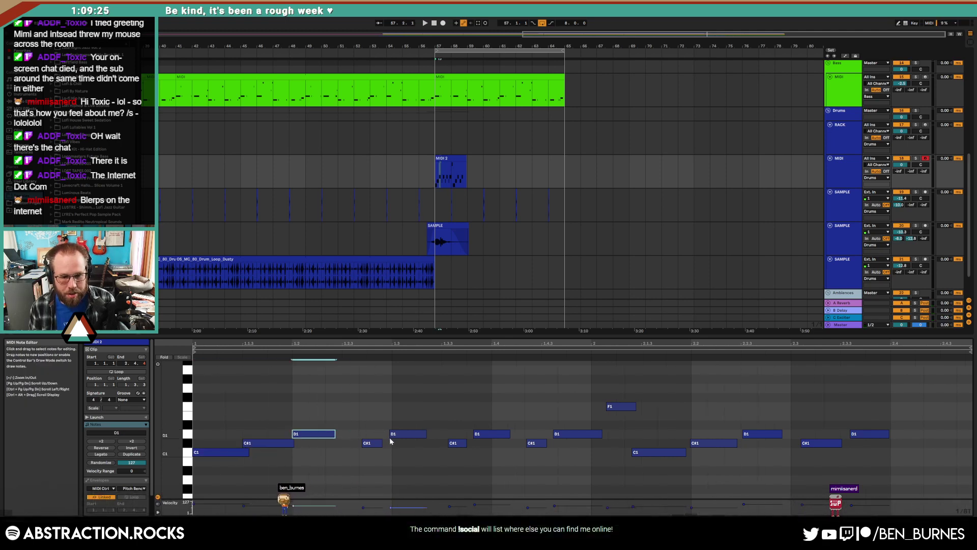
- Switch the grid to sixteenth-note triplets and quantize the remaining C#1–D1 pairs of the first bar
key("ctrl+1")
key("ctrl+1")
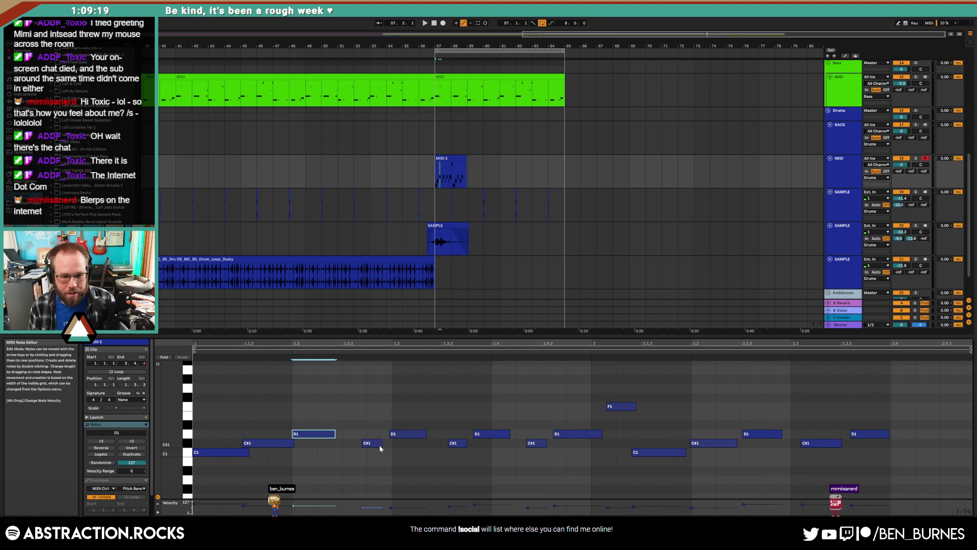
key("ctrl+2")
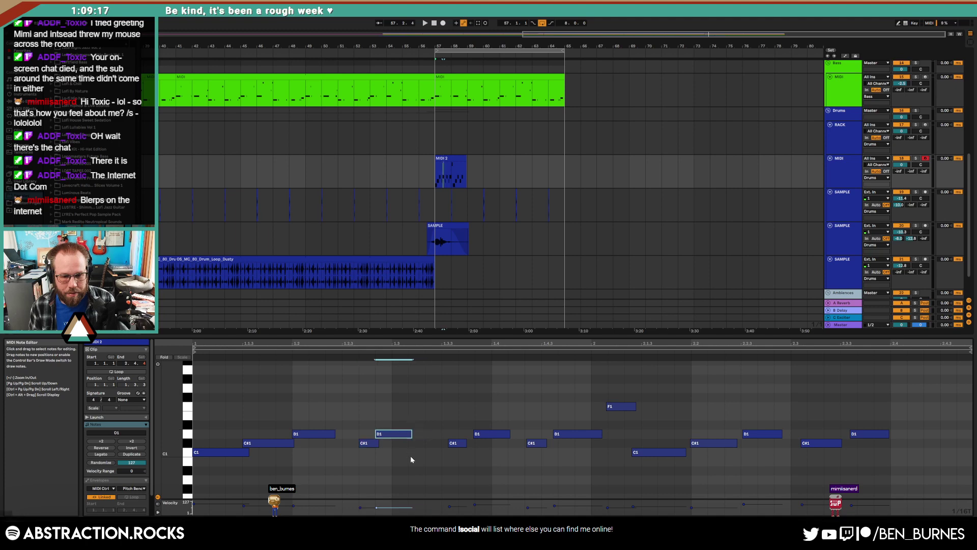
left_click_drag(448, 420, 478, 459)
key("ctrl+z")
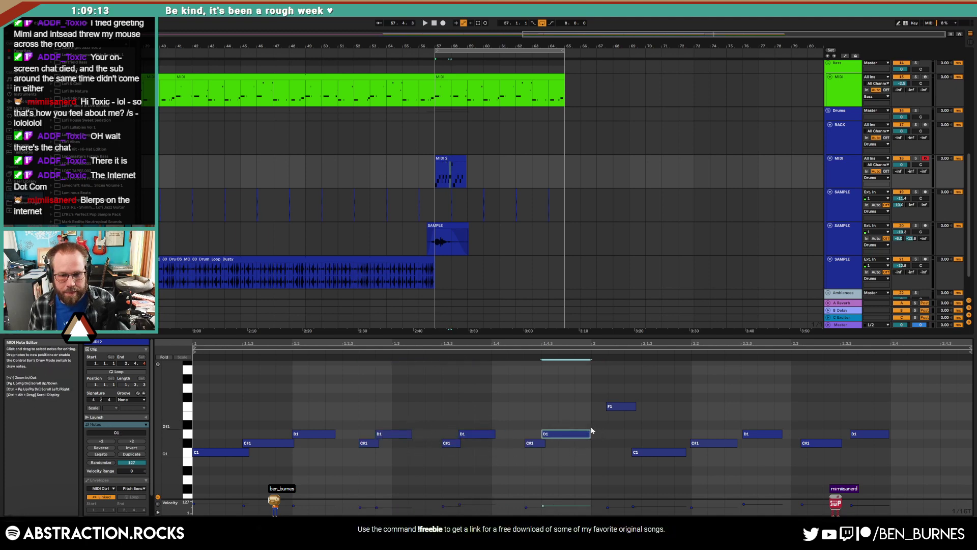
- Nudge the last two C#1–D1 pairs of the first bar earlier, placing the final D1 on beat 1.4
left_click_drag(442, 413, 481, 458)
key("Left")
key("Left")
key("Left")
left_click_drag(519, 414, 559, 469)
key("Left")
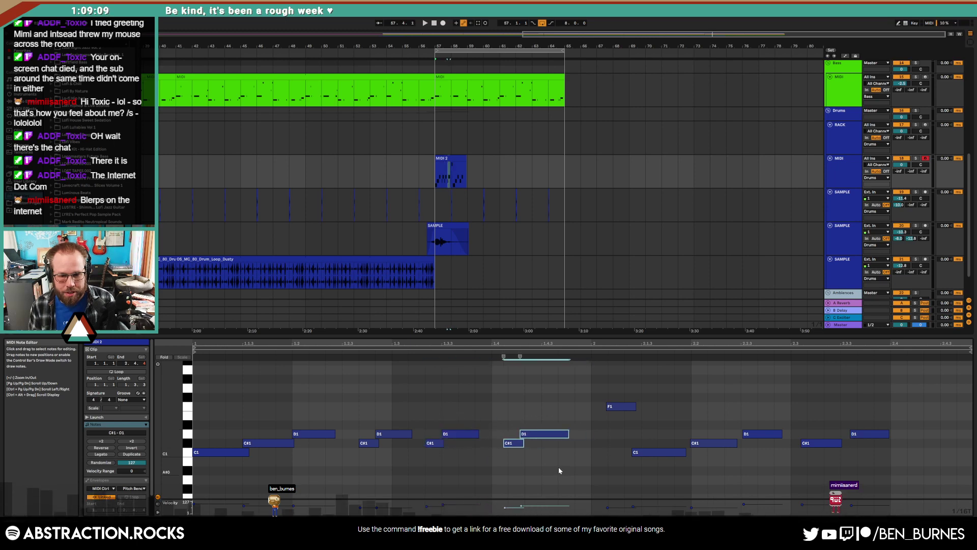
key("Left")
key("Left")
- Move the C1 note to the start of bar 2 with a shortened F1 directly before it, and delete all notes after the C1
left_click_drag(624, 407, 596, 409)
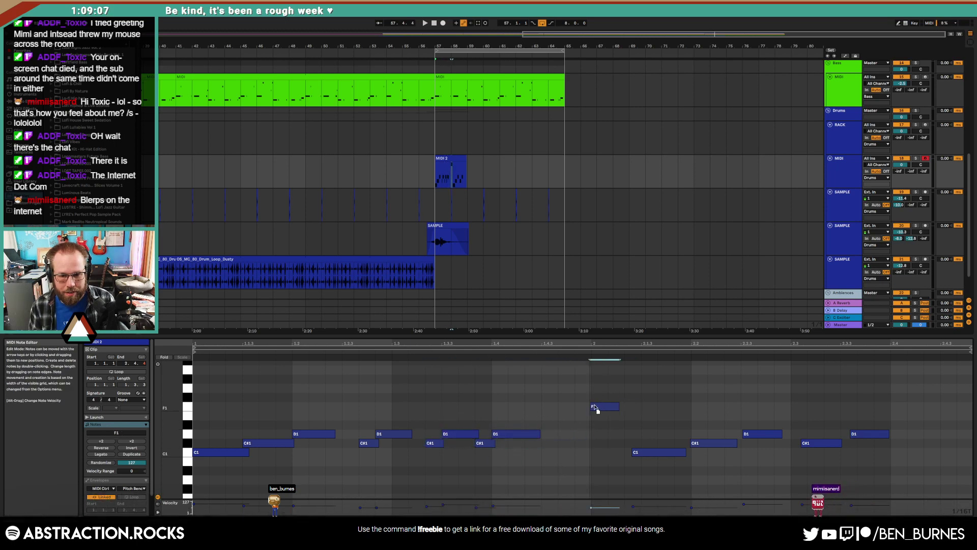
left_click_drag(638, 453, 619, 453)
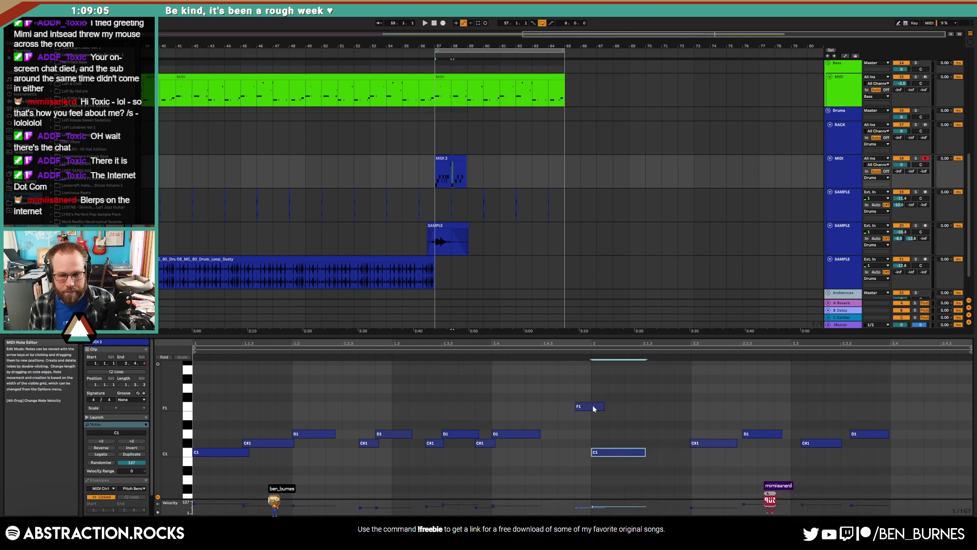
left_click_drag(603, 407, 591, 408)
left_click_drag(685, 422, 909, 476)
key("Delete")
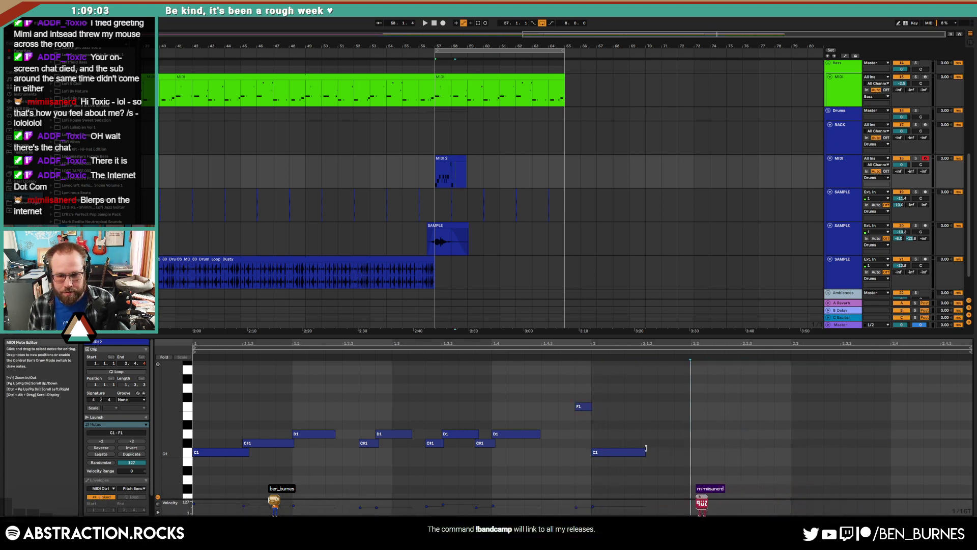
- Add a C#1 note after the C1 in bar 2 and a D1 note on beat 2.2, and play the pattern
double_click(657, 443)
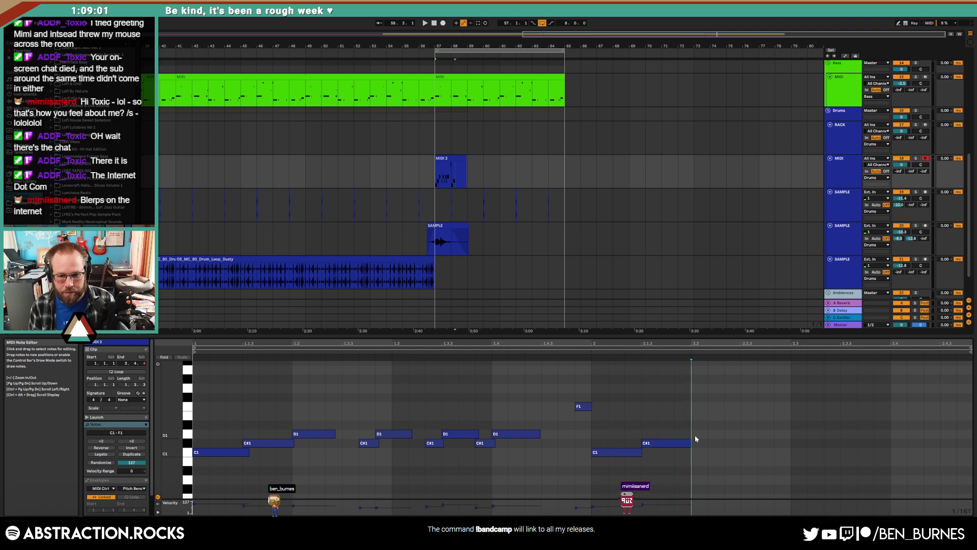
double_click(695, 435)
key("space")
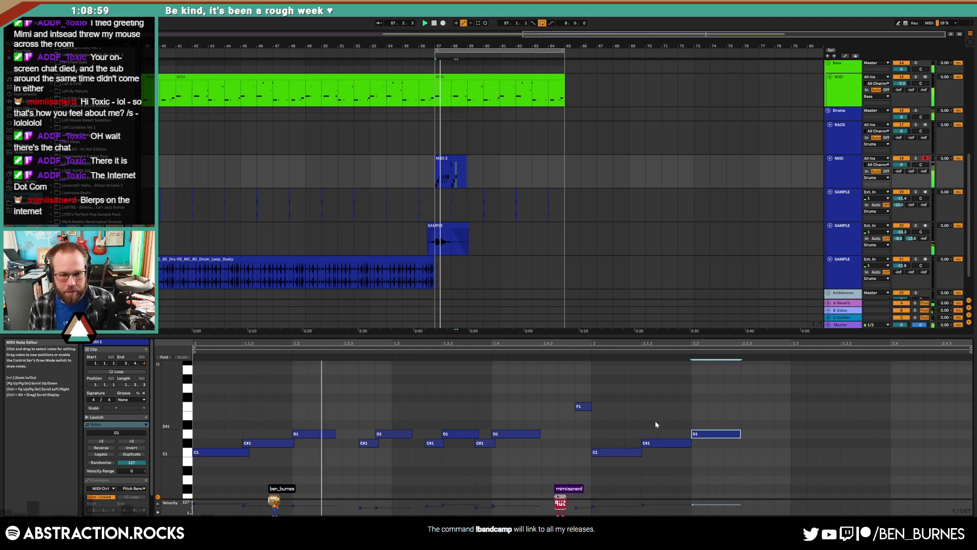
- Move the C#1 note before beat 1.3 one triplet step earlier, auditioning the timing of the neighbouring C#1–D1 pairs
mouse_move(365, 445)
left_mouse_down()
mouse_move(350, 447)
mouse_move(385, 436)
mouse_move(336, 446)
mouse_move(360, 435)
left_mouse_up()
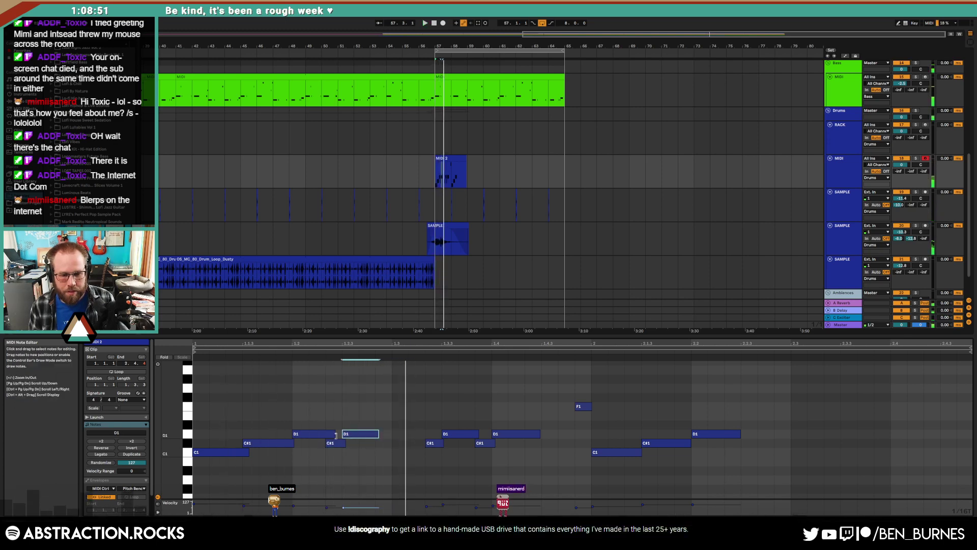
left_click_drag(361, 440, 379, 441)
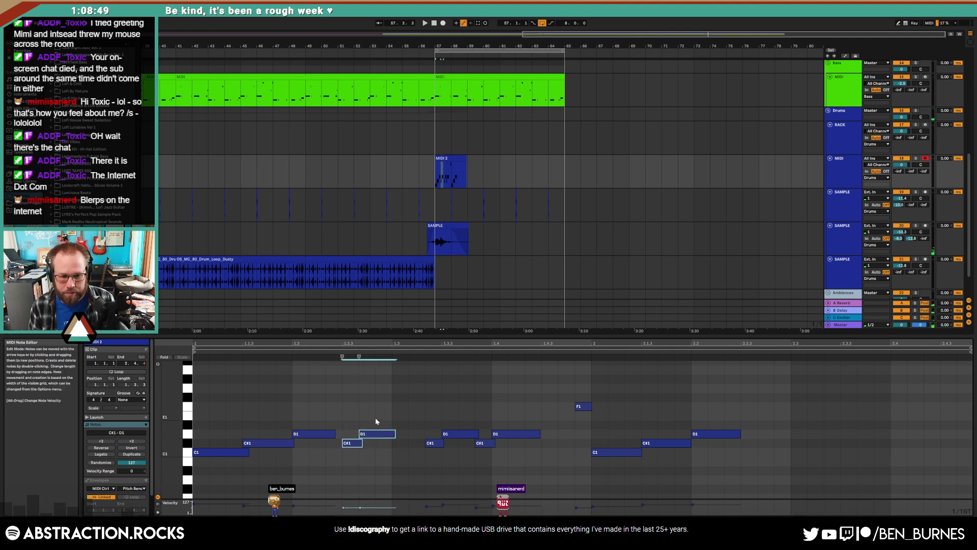
left_click(376, 422)
left_click_drag(453, 455, 454, 456)
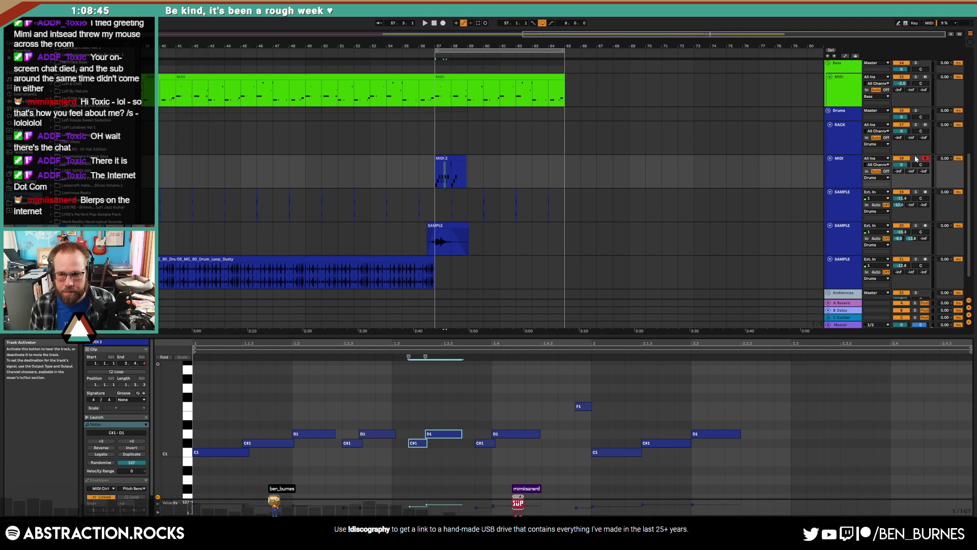
key("space")
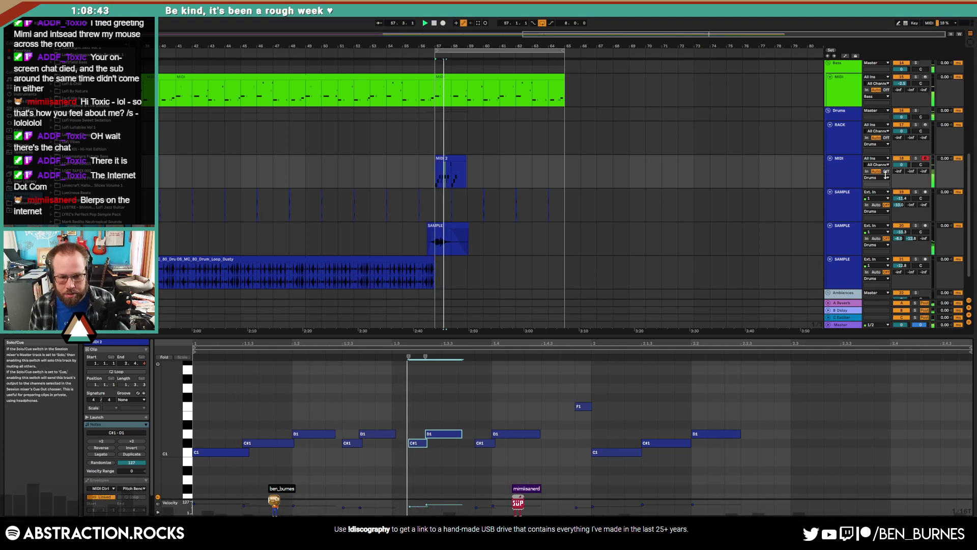
key("space")
left_click_drag(374, 435, 395, 436)
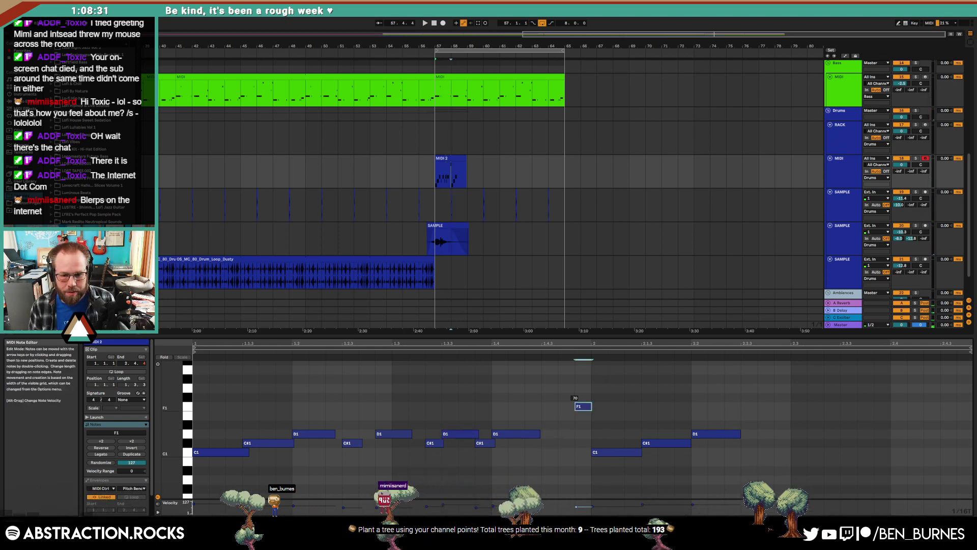
- Add a D#1 note directly before the F1 at the end of bar 1 and audition the sliced drum track in solo
key("space")
double_click(547, 425)
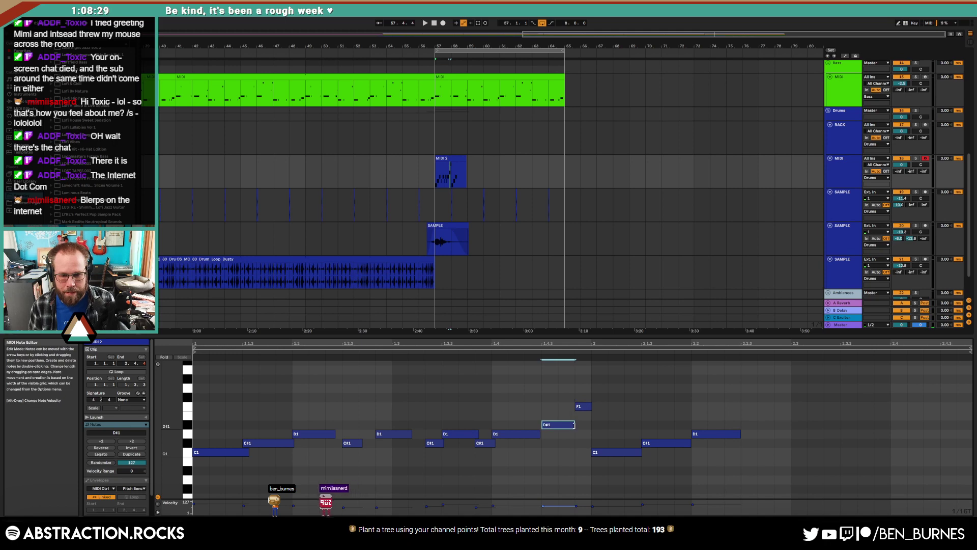
left_click(910, 160)
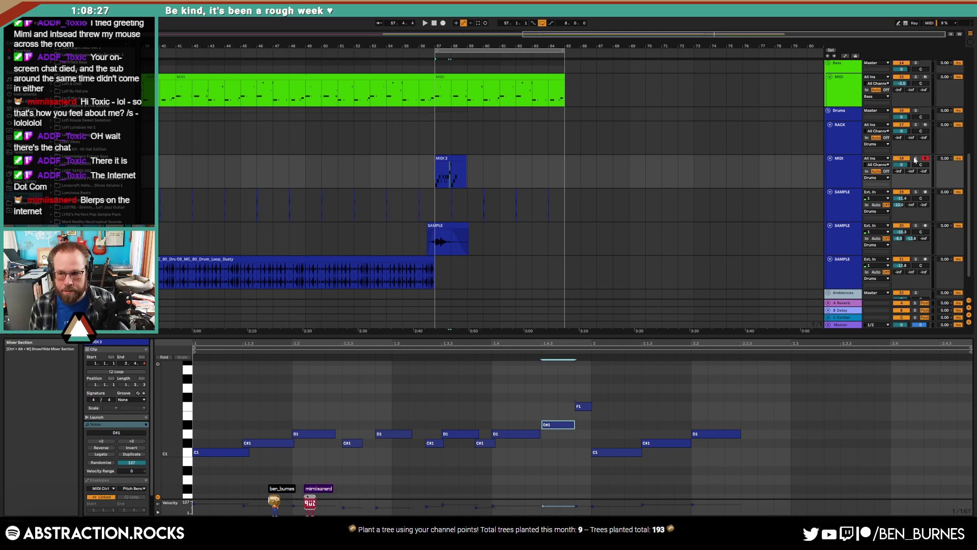
key("space")
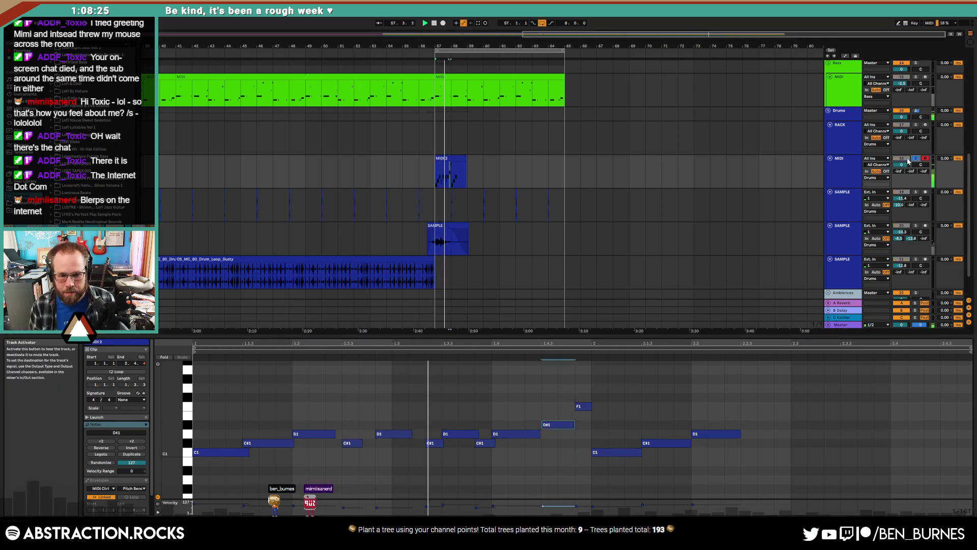
key("space")
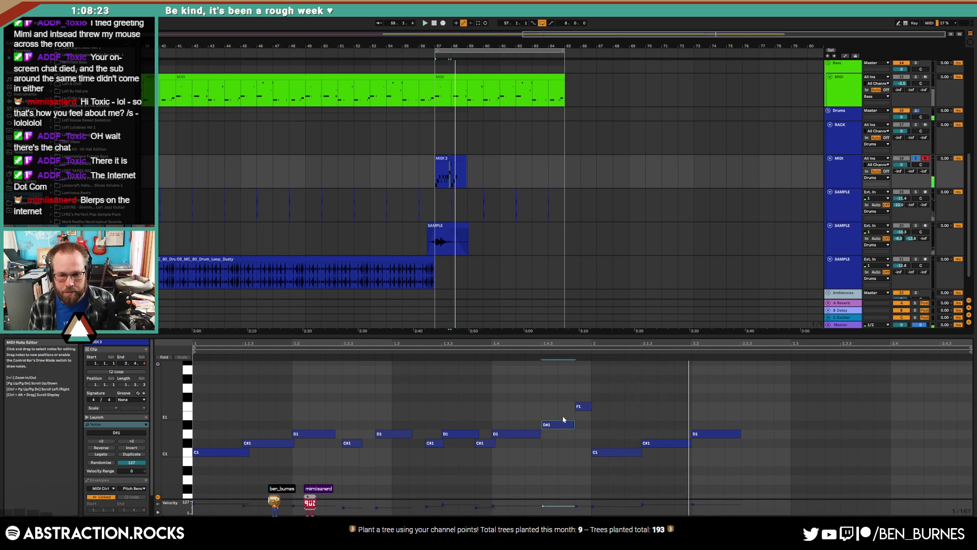
- Raise the D#1 note to E1, shift the D1 before it later and shorten it, and replay the pattern
left_click_drag(562, 425, 564, 419)
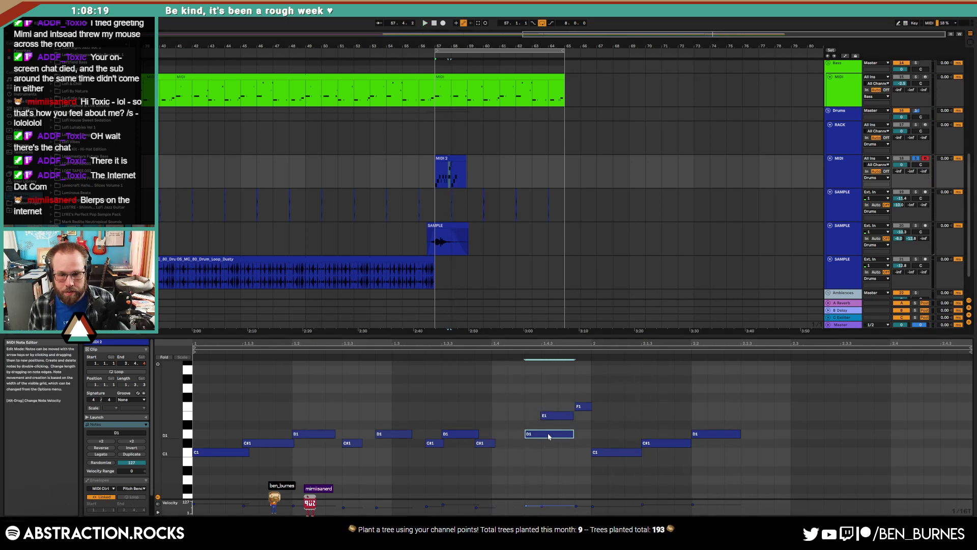
key("space")
mouse_move(572, 435)
left_mouse_down()
mouse_move(544, 437)
mouse_move(558, 437)
left_mouse_up()
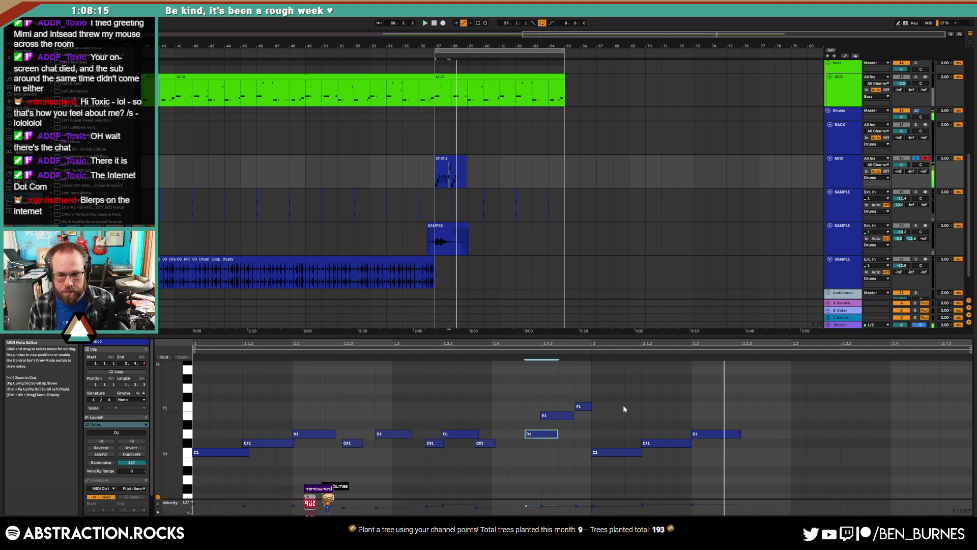
key("space")
- Fill the rest of bar 2 from the D1 onward with D#1, E1, two F1, G1 and F#1 notes
left_click(745, 426)
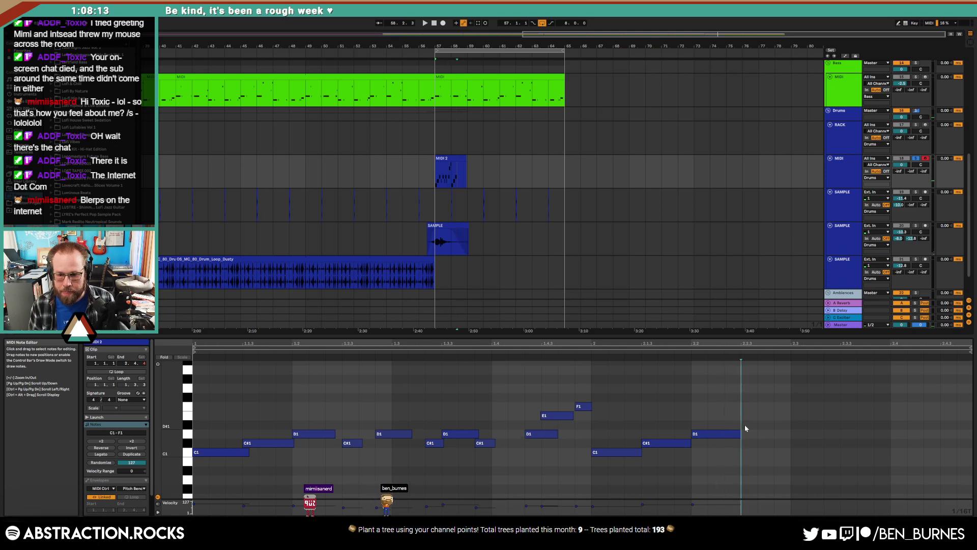
left_click_drag(745, 425, 779, 419)
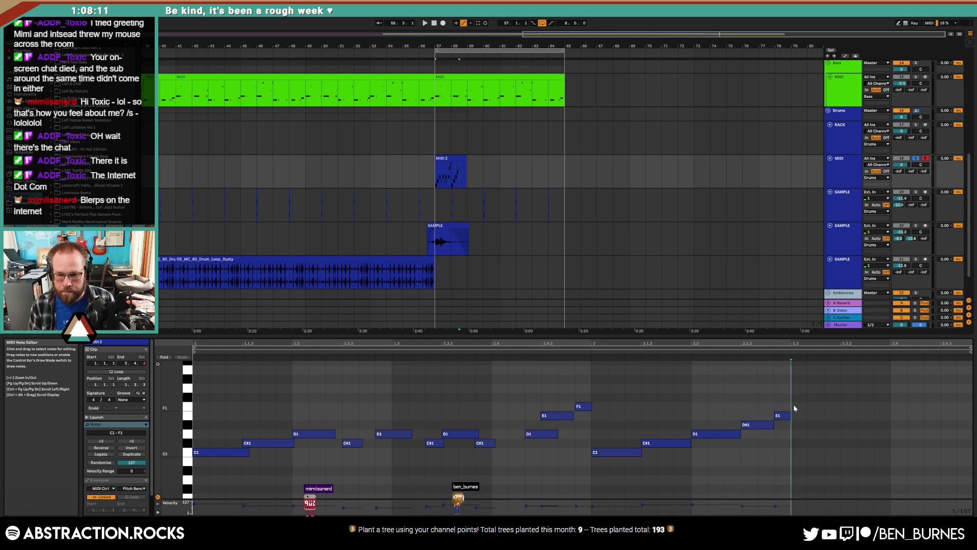
left_click(847, 406)
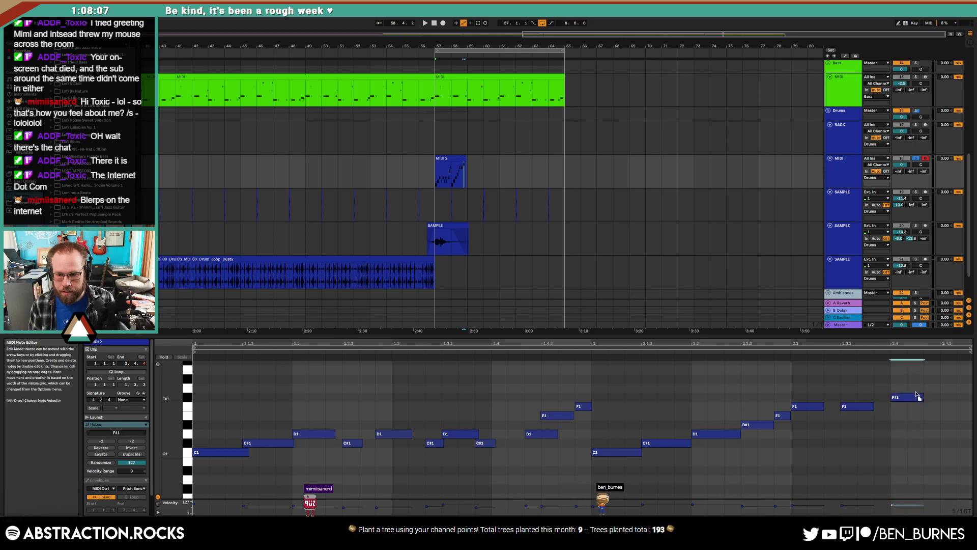
left_click(925, 397)
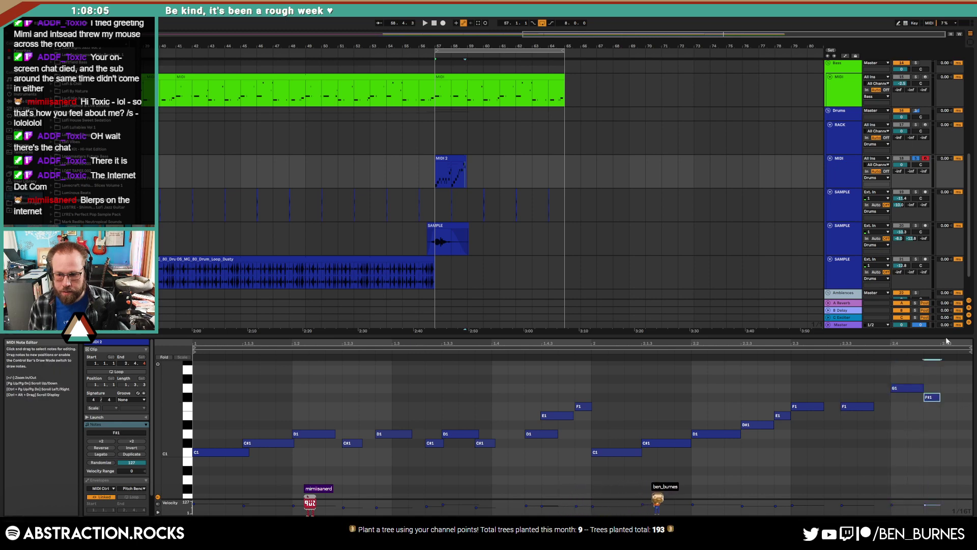
- Extend the slice clip to bar 59, add an F#1 note at its very end, and play it with the track unsoloed
left_click_drag(466, 159, 467, 159)
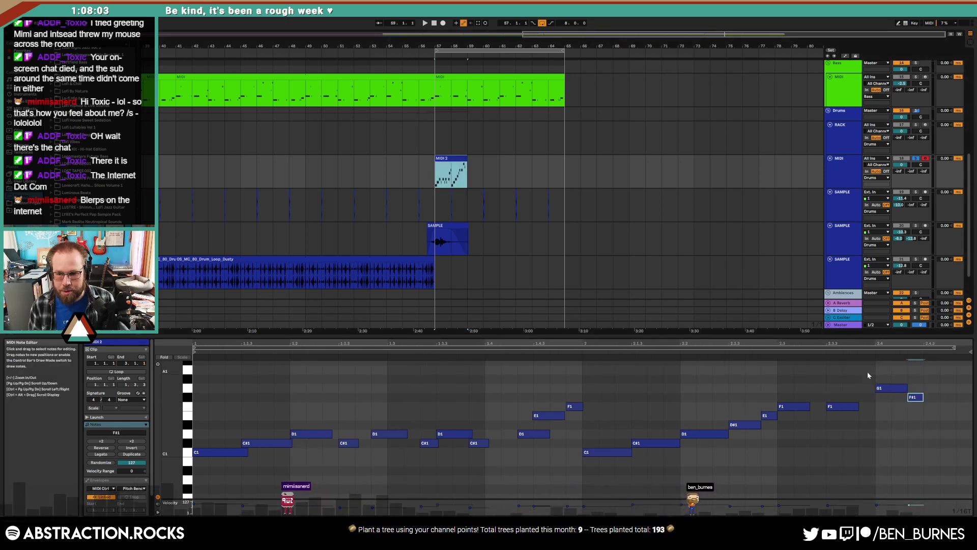
double_click(963, 398)
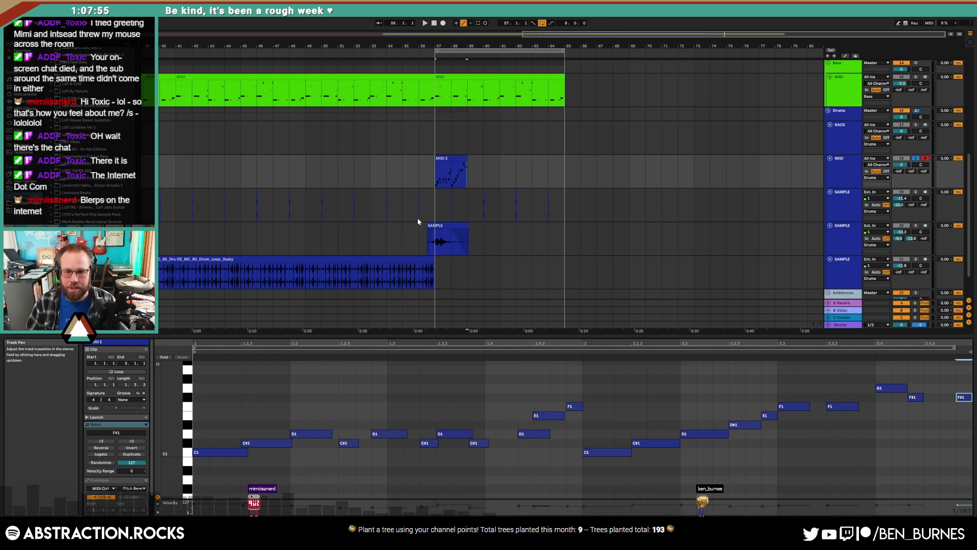
left_click(458, 156)
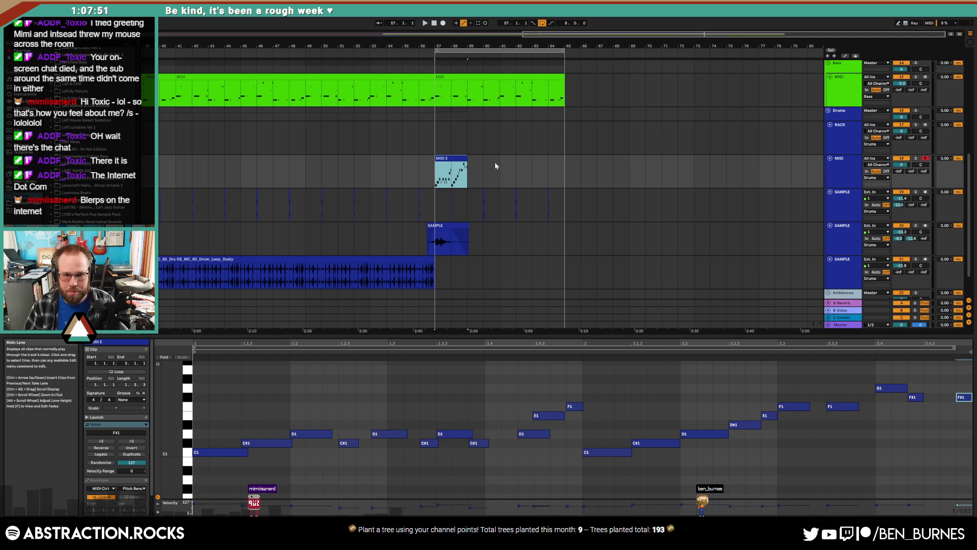
key("space")
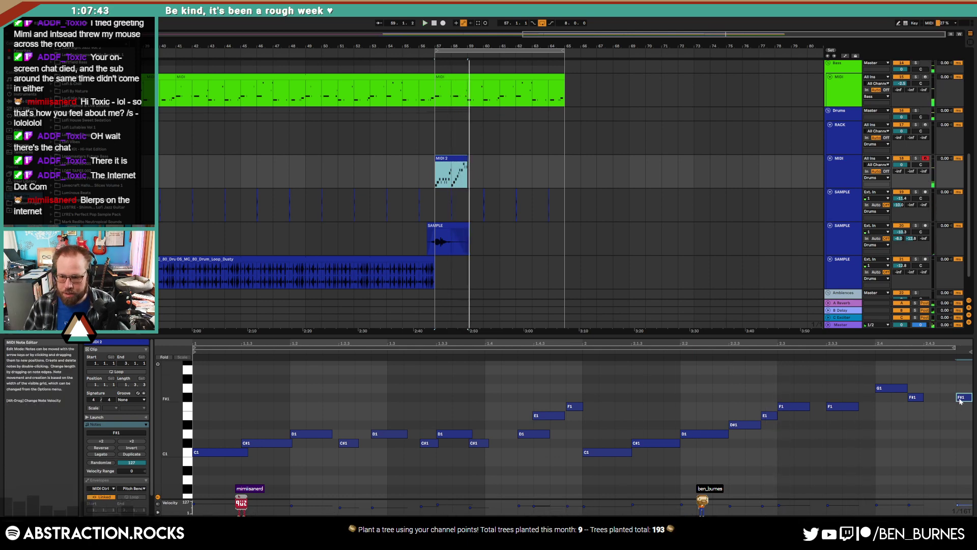
- Raise the clip's last note and the note on beat 2.4 to A#1, and put G#1 and F#1 notes right after beat 2.4
left_click_drag(963, 398, 962, 373)
left_click(158, 364)
left_click(914, 410)
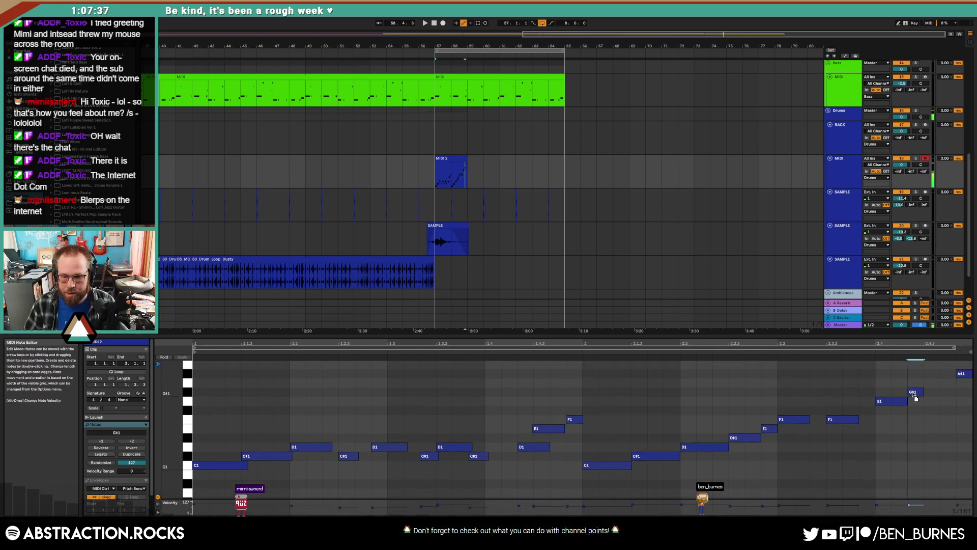
left_click_drag(886, 405, 931, 400)
left_click(931, 386)
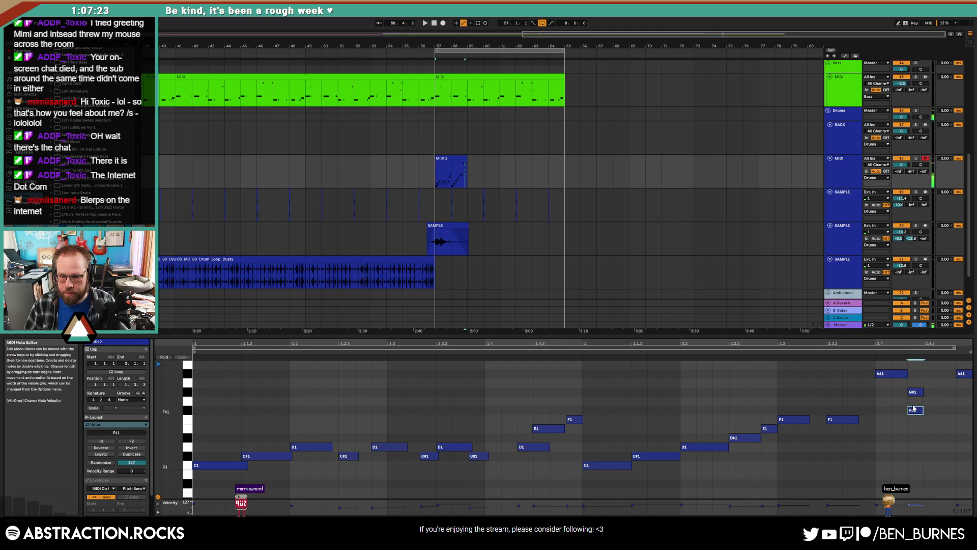
- Move the G#1 note one step later, add an F1 note beneath it, and play back the slice clip
left_click_drag(928, 396, 932, 396)
left_click(944, 417)
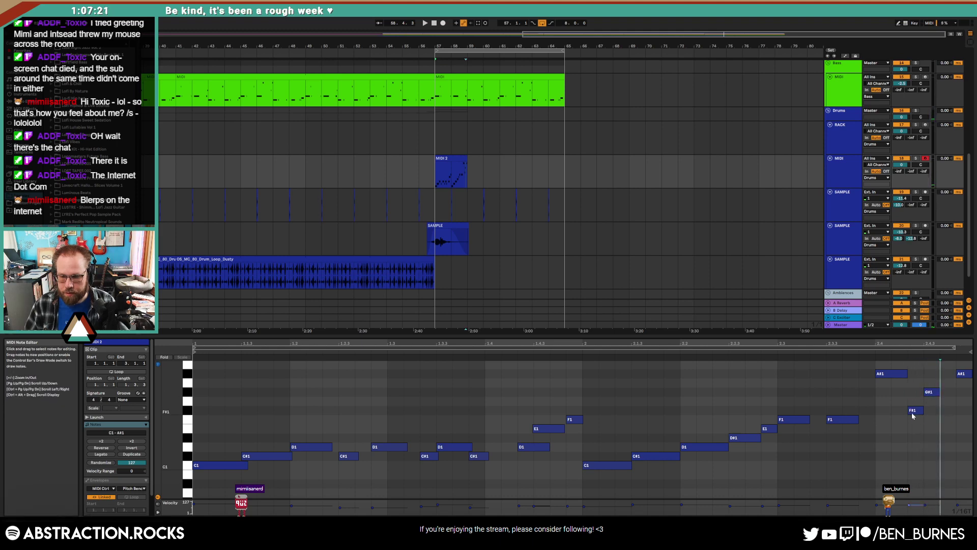
double_click(931, 419)
key("space")
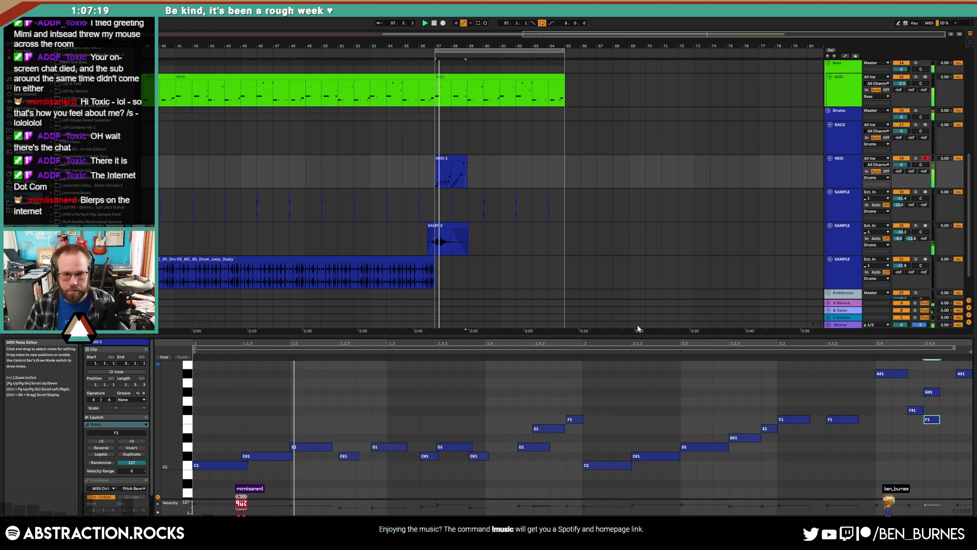
left_click(460, 158)
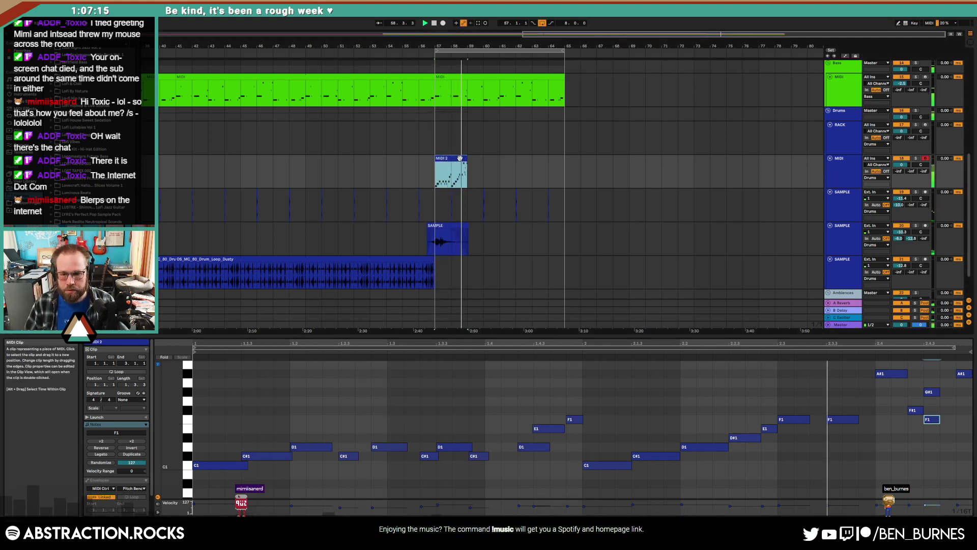
- Duplicate the slice clip directly after itself from bar 59 to bar 61, and stop playback
key("ctrl+d")
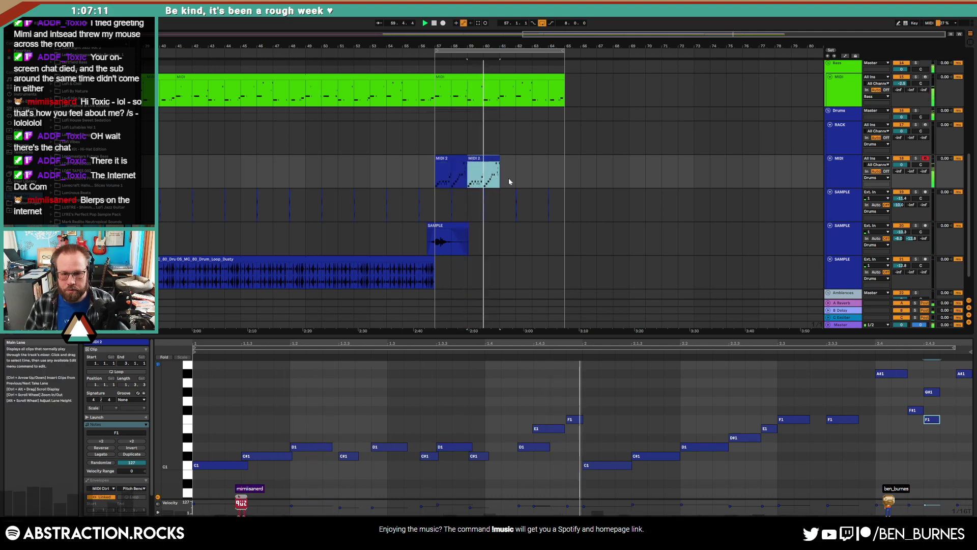
scroll(488, 198, "down", 2)
key("space")
- Extend the dusty drum loop clip to bar 65, play it soloed from bar 57, and unsolo its track
left_click(400, 223)
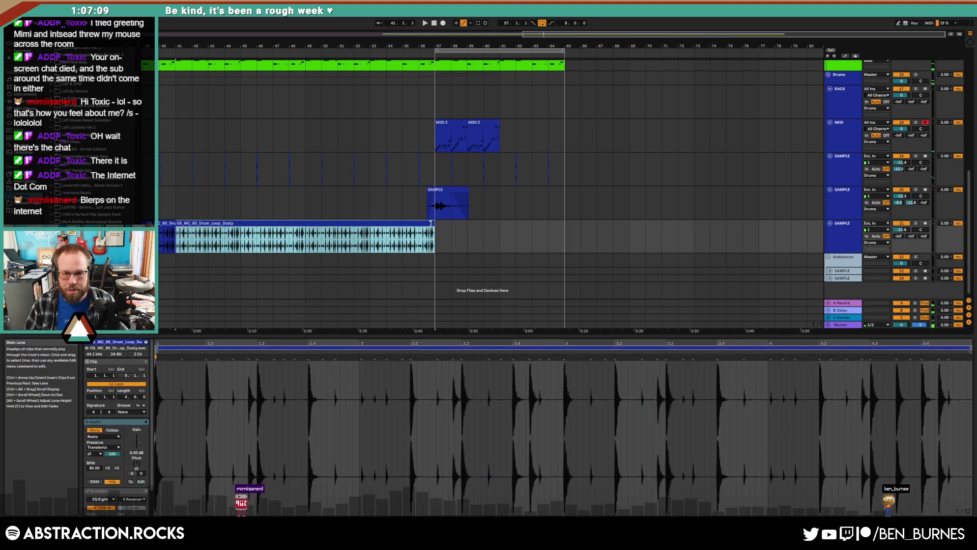
left_click_drag(435, 236, 565, 235)
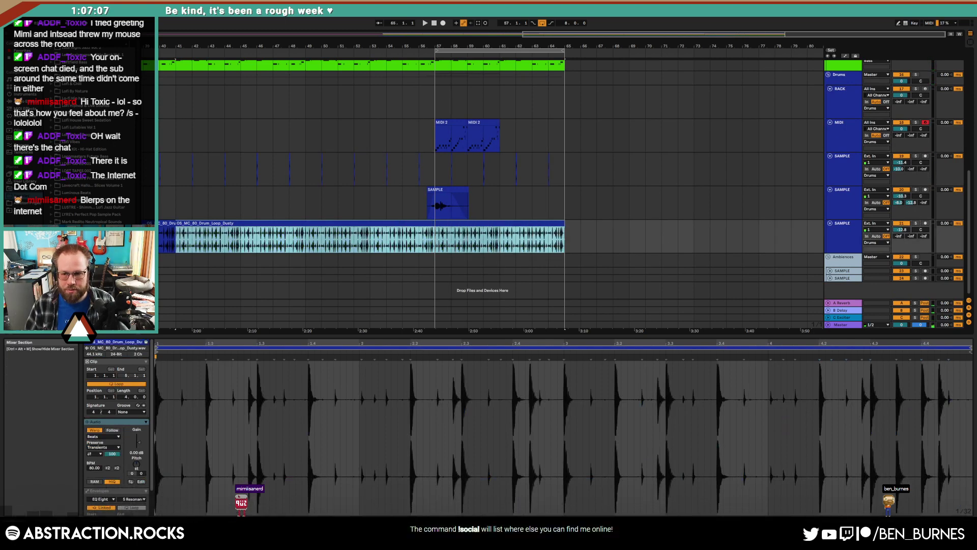
left_click(916, 223)
left_click(436, 237)
key("space")
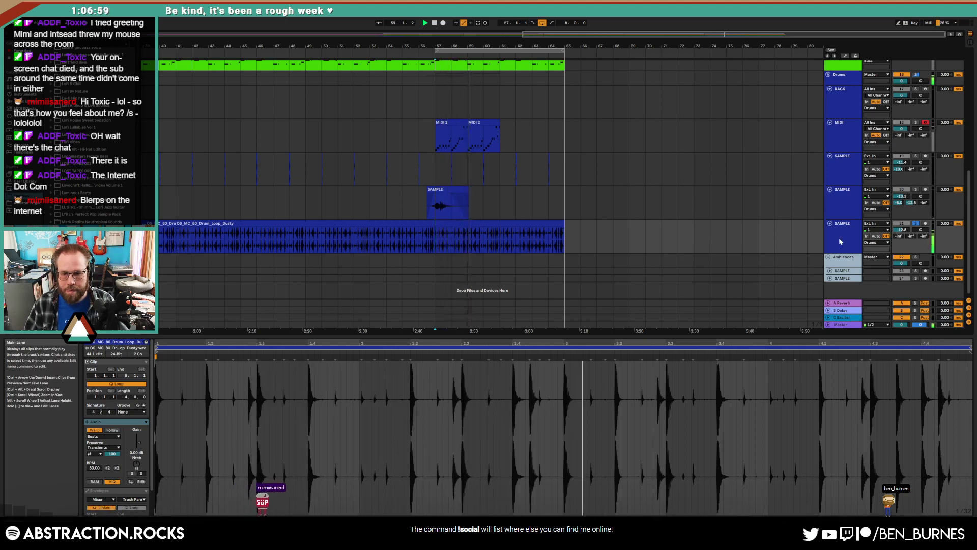
key("space")
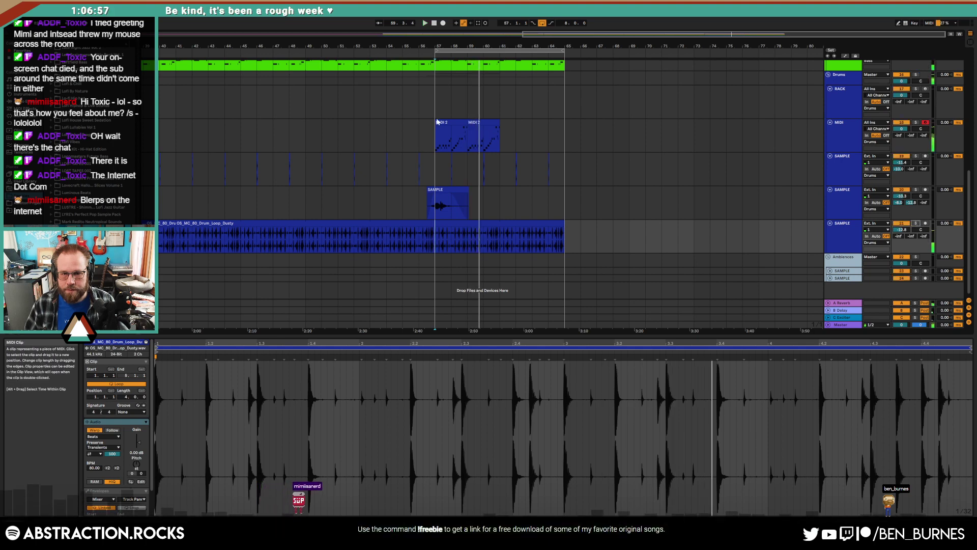
- Trim the drum loop clip back to end at bar 57, and play the slice clips from bar 56
left_click(572, 151)
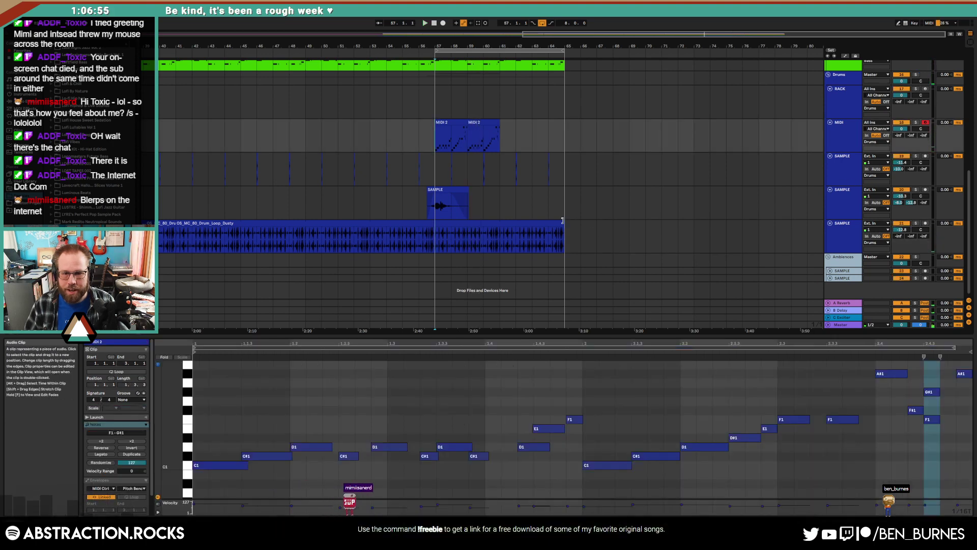
left_click_drag(565, 222, 435, 224)
left_click(415, 137)
key("space")
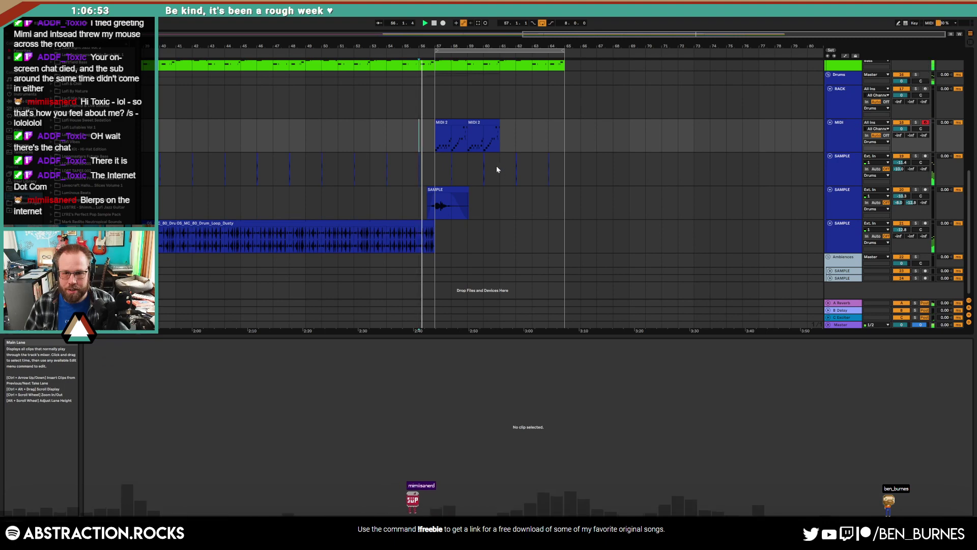
scroll(443, 187, "up", 3)
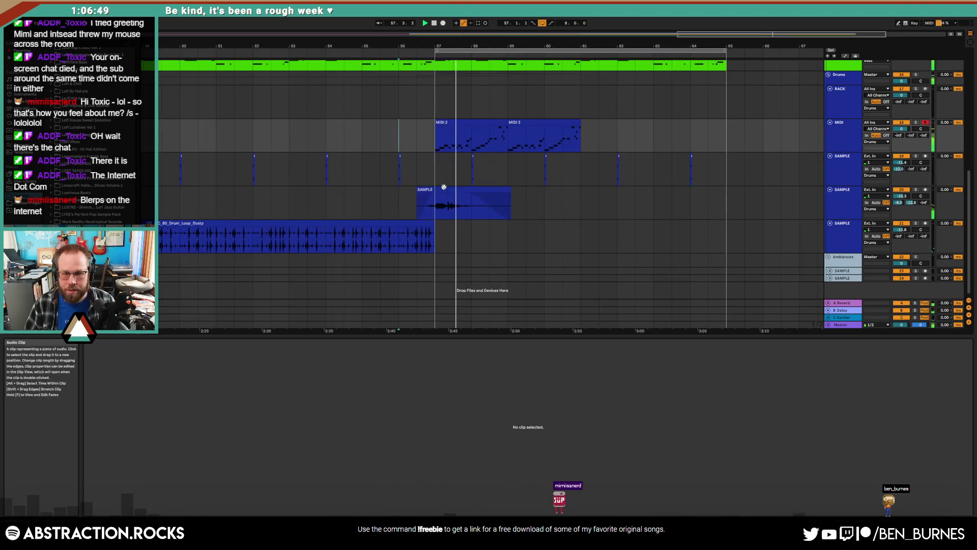
left_click_drag(768, 44, 703, 48)
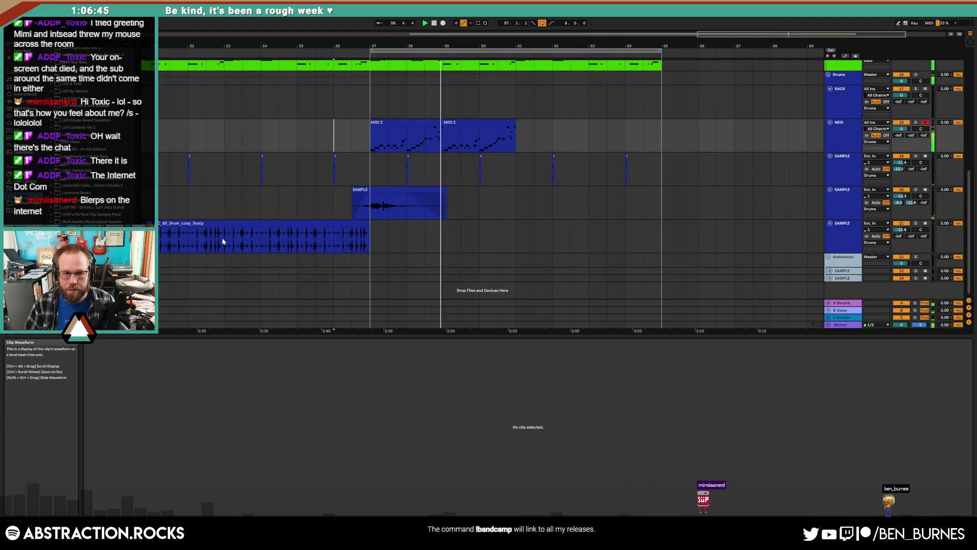
- Copy bar 53 of the drum loop to bar 59, extend the copy to bar 61, and delete the slice clip above it
left_click_drag(223, 239, 261, 239)
key("ctrl+c")
left_click(451, 230)
key("ctrl+v")
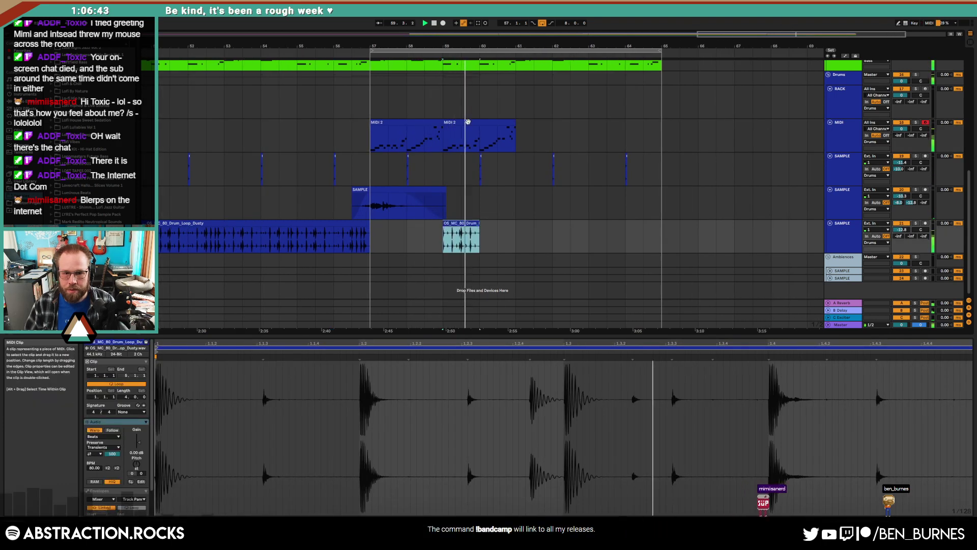
left_click_drag(445, 125, 480, 125)
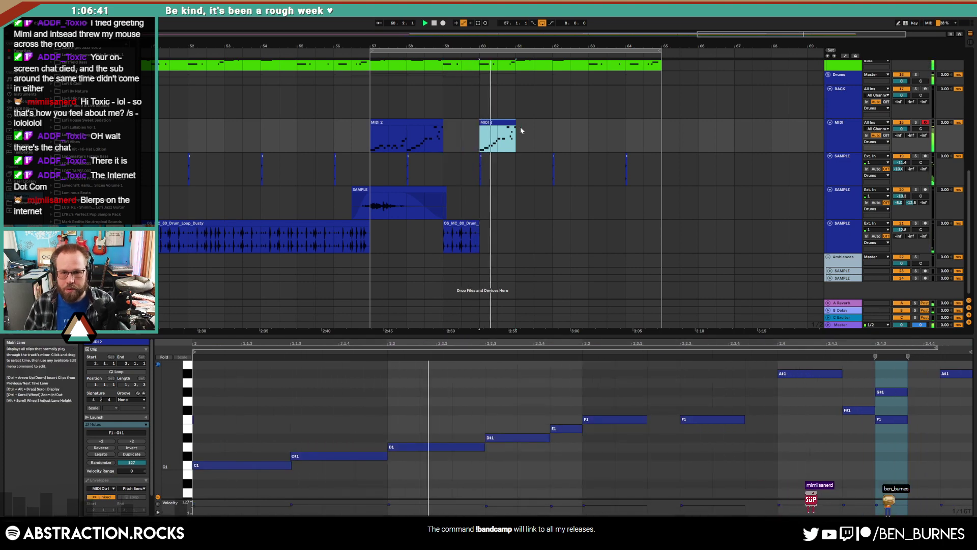
left_click_drag(480, 233, 516, 226)
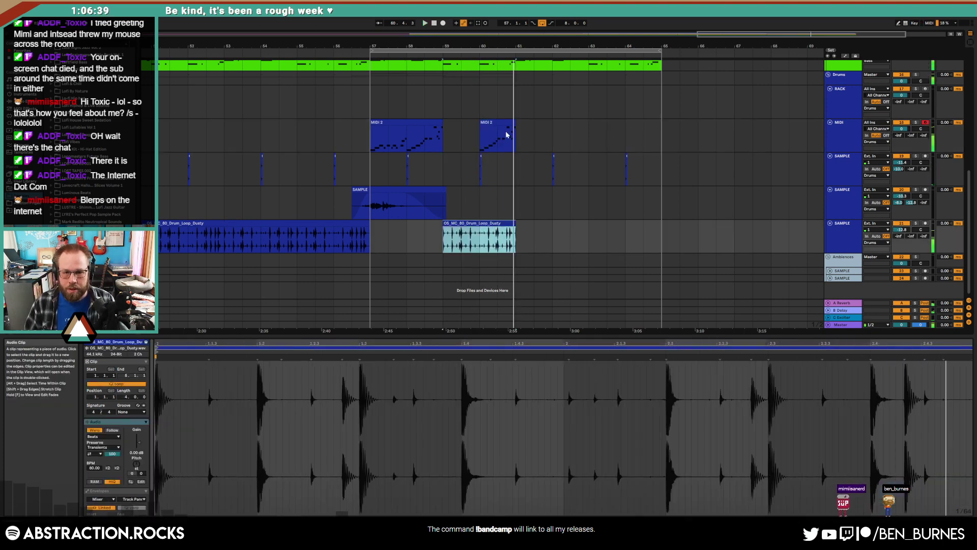
left_click(506, 133)
key("Delete")
- Duplicate the slice clip to bar 61 and the two-bar drum loop clip to bar 63, and play from bar 57
left_click_drag(506, 133, 369, 137)
key("ctrl+d")
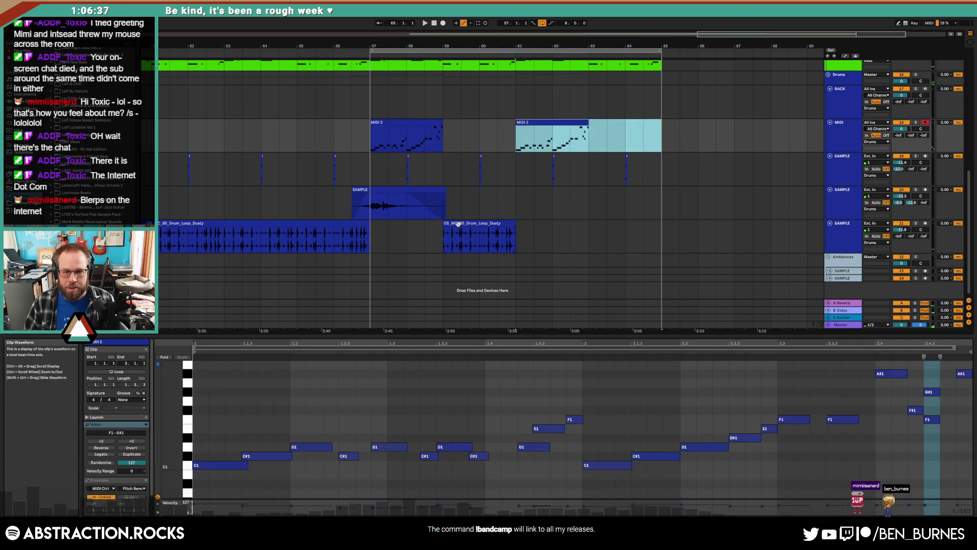
left_click_drag(471, 224, 629, 230)
left_click(375, 135)
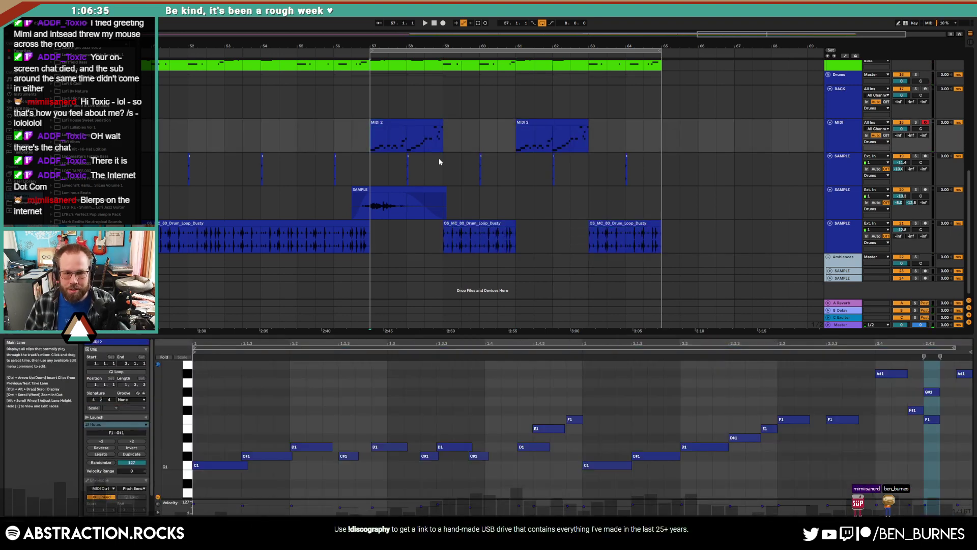
key("space")
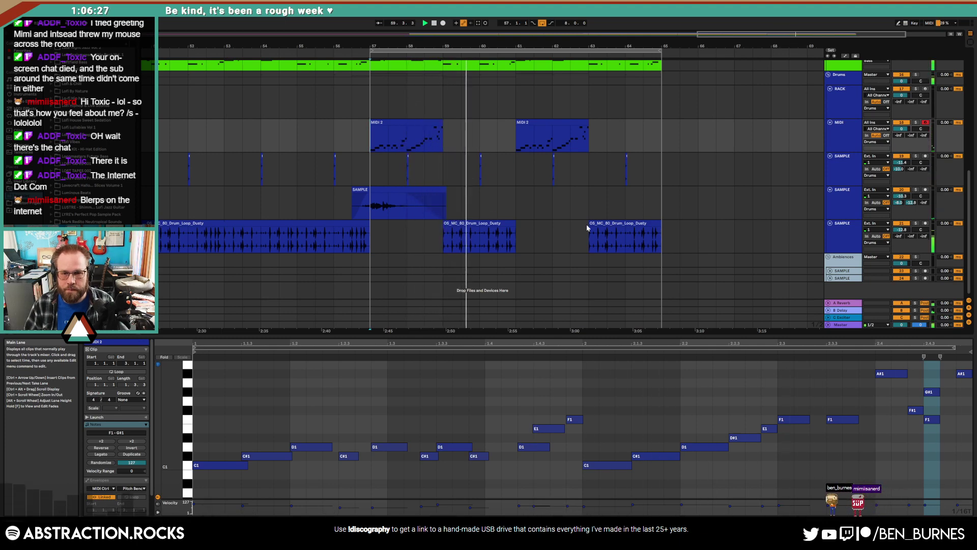
- Make the drum loop clip in bars 63 to 65 play the second half of the loop, starting from 3.1.1
left_click_drag(661, 236, 740, 234)
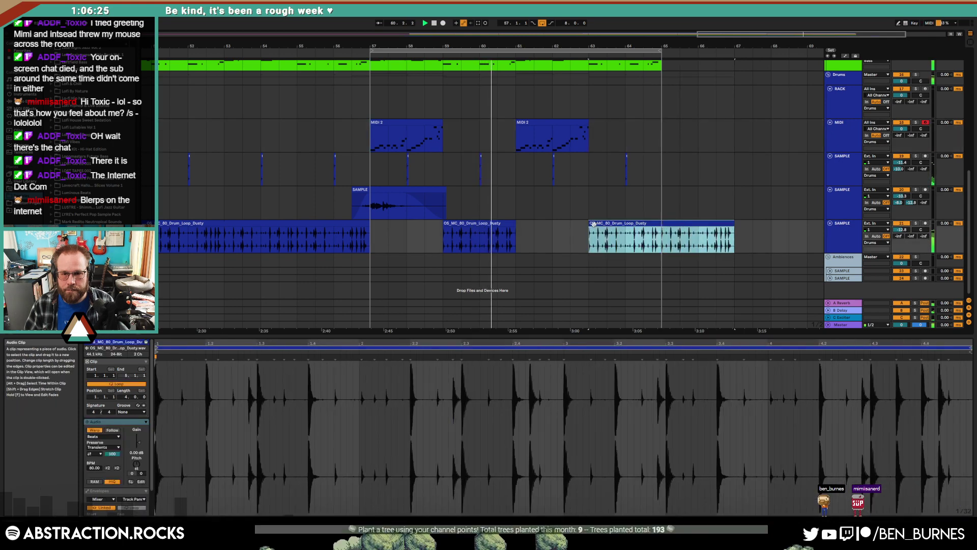
mouse_move(590, 227)
left_mouse_down()
mouse_move(662, 226)
mouse_move(595, 224)
left_mouse_up()
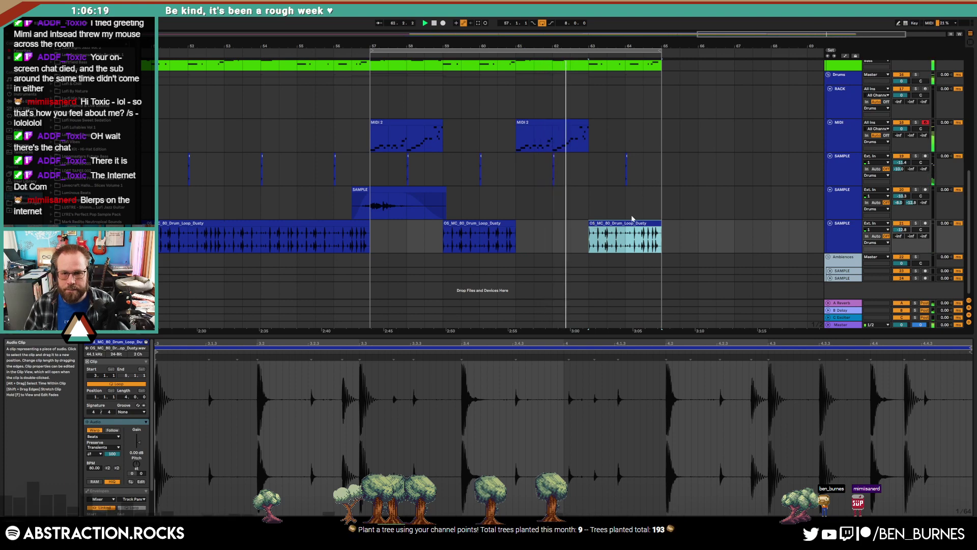
scroll(631, 217, "up", 2)
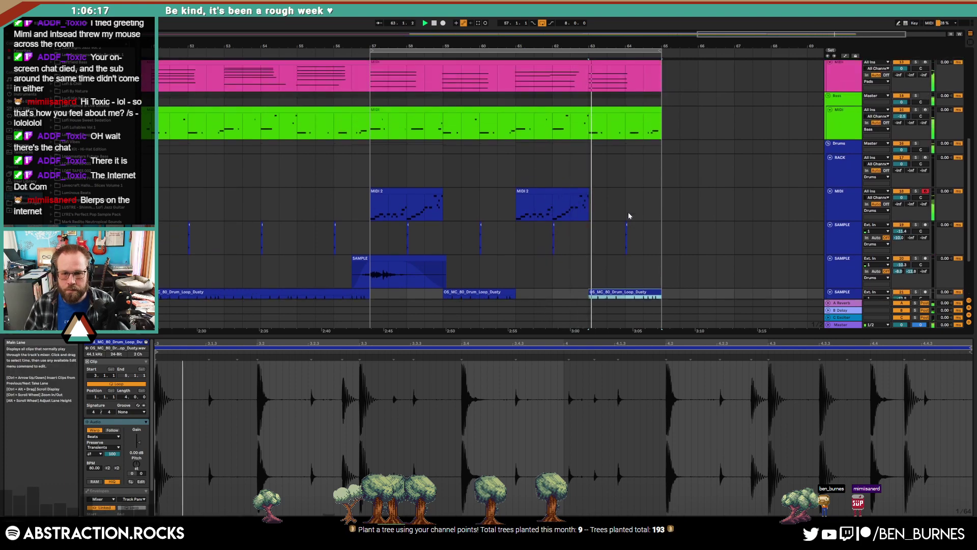
- Move the drum loop's track directly below the slice MIDI track, and show the RACK track's devices
key("shift+Tab")
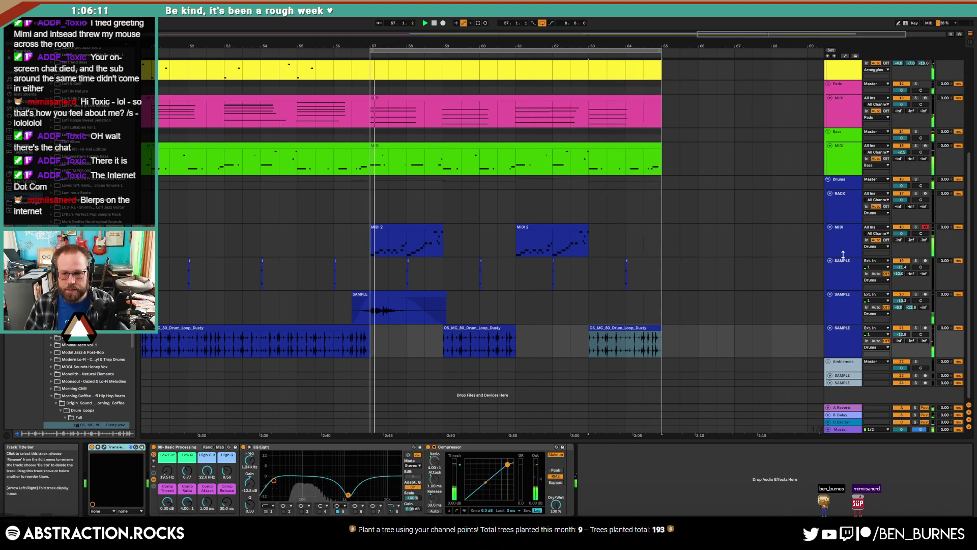
left_click_drag(856, 332, 847, 261)
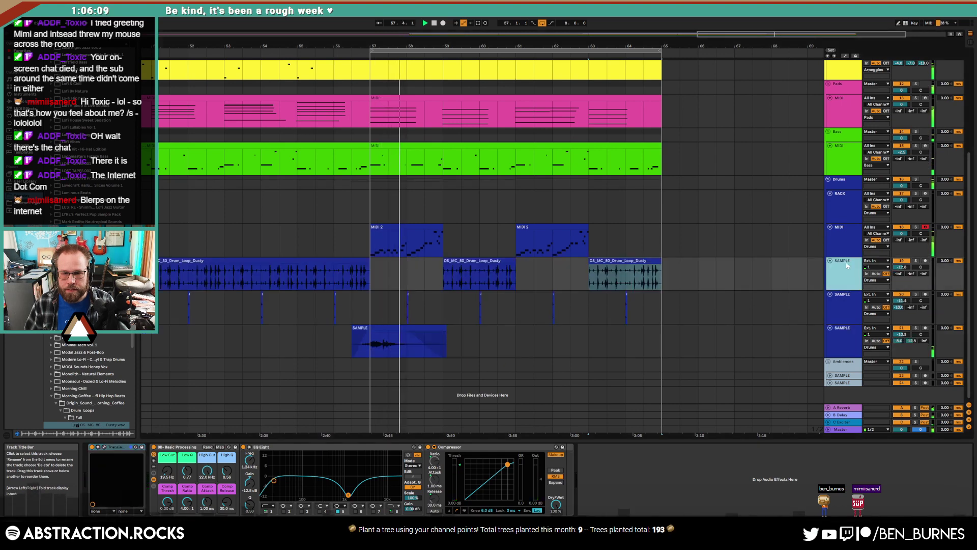
left_click(831, 206)
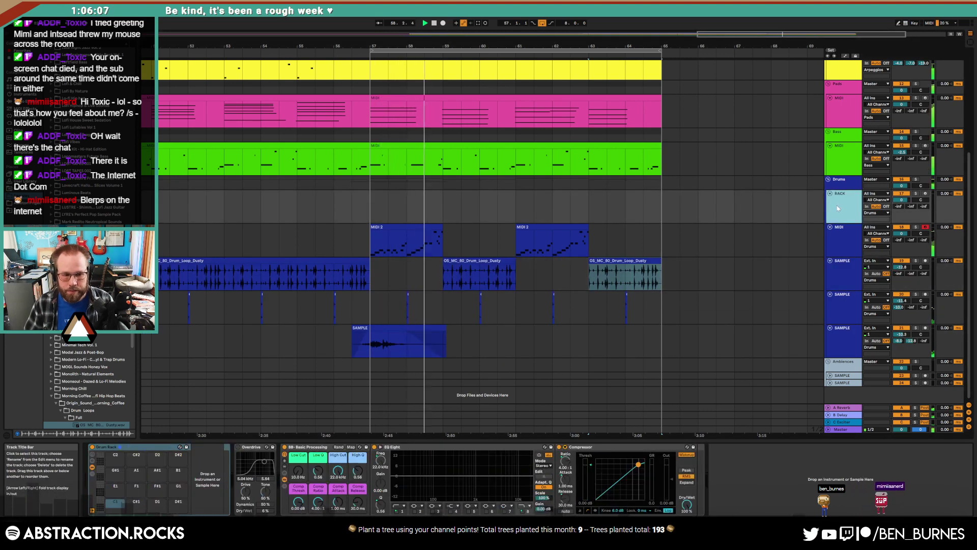
- Deactivate the arpeggio clip in bars 57 to 65, and listen to the section without it
scroll(564, 200, "up", 3)
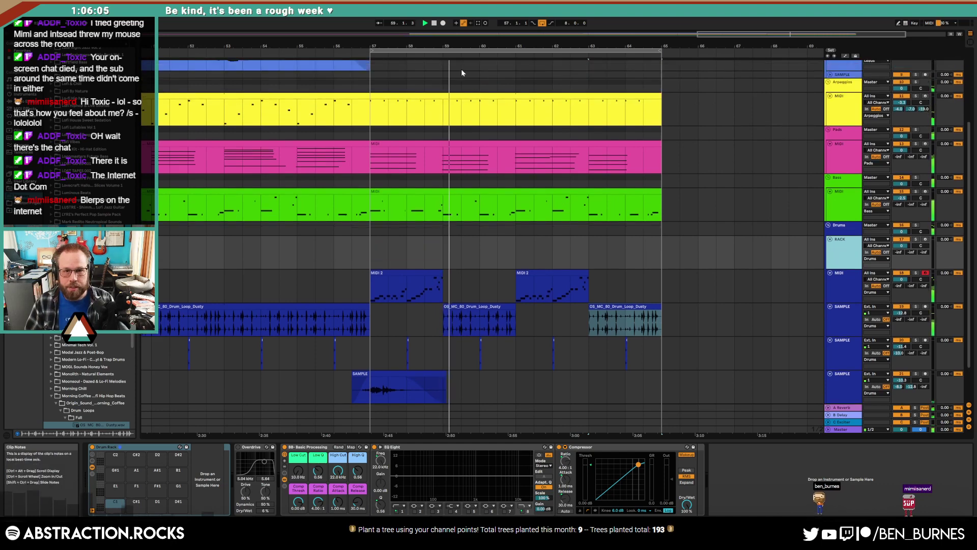
left_click(482, 118)
key("0")
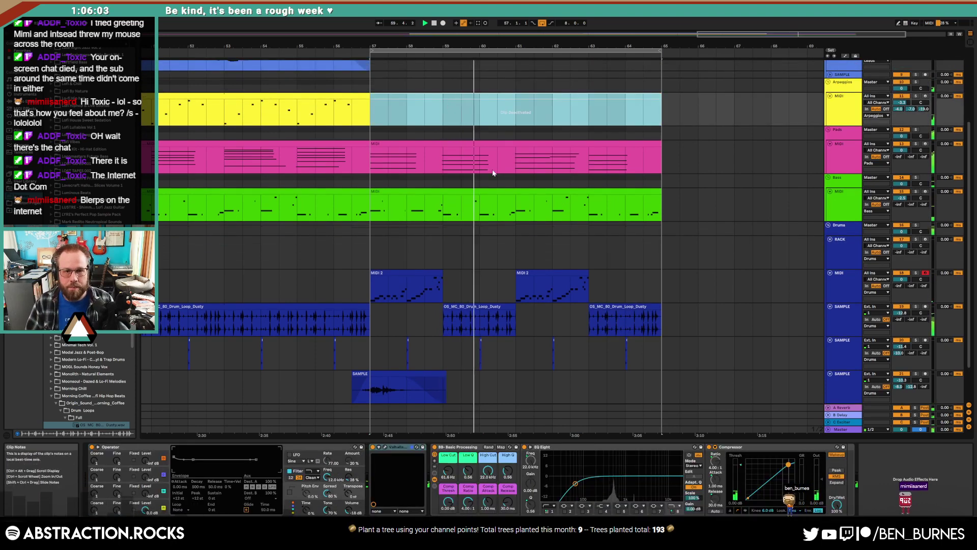
scroll(483, 132, "up", 2)
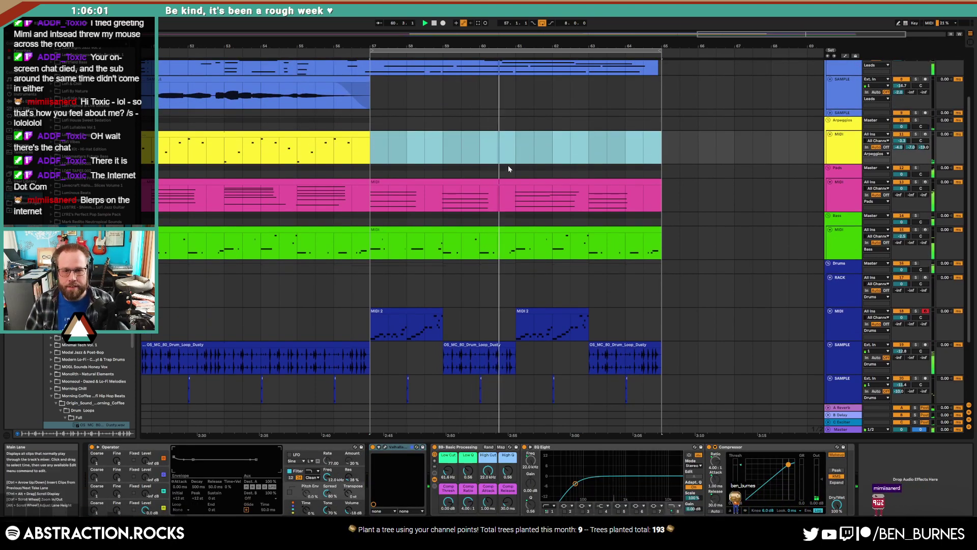
key("minus")
key("minus")
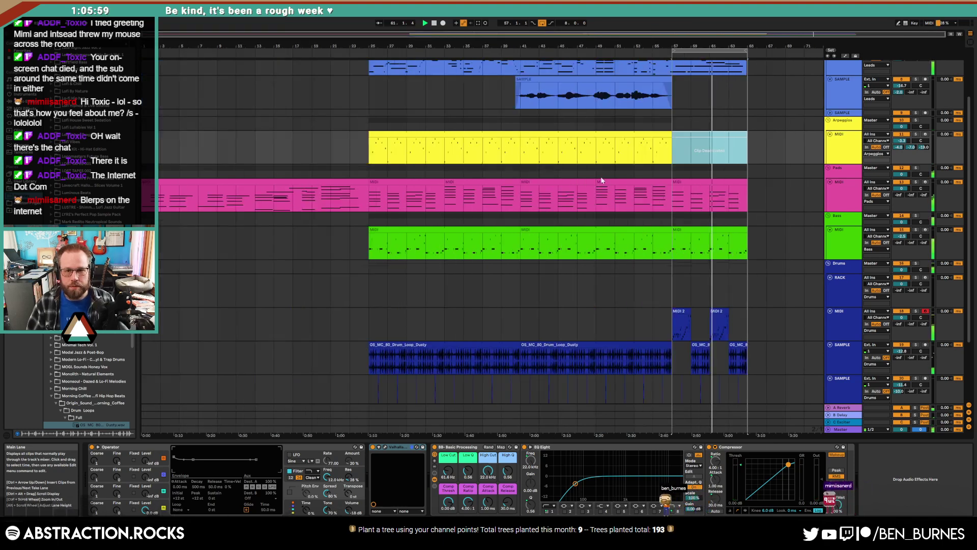
scroll(662, 182, "up", 3)
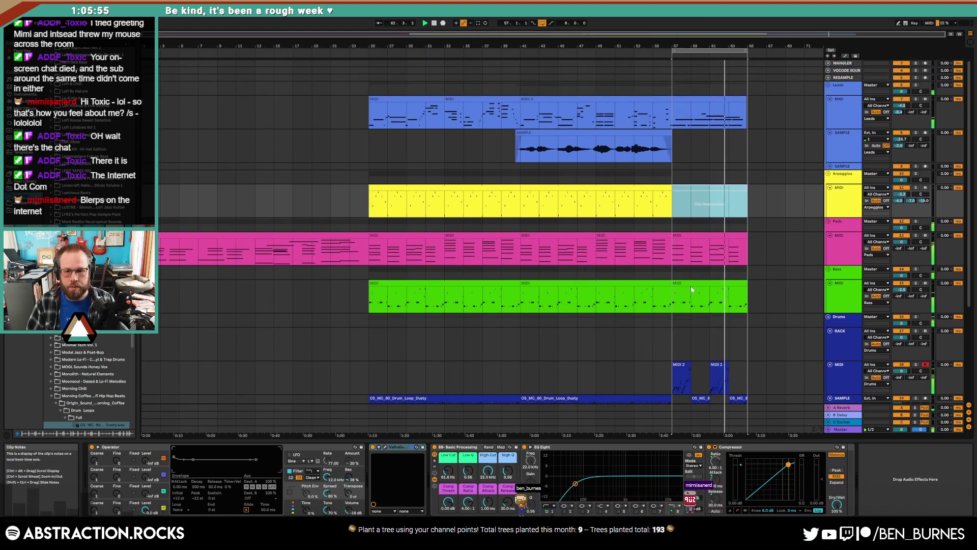
- Shorten the last B0 note of the bass clip in bars 57 to 65 and start it later
left_click(708, 283)
key("plus")
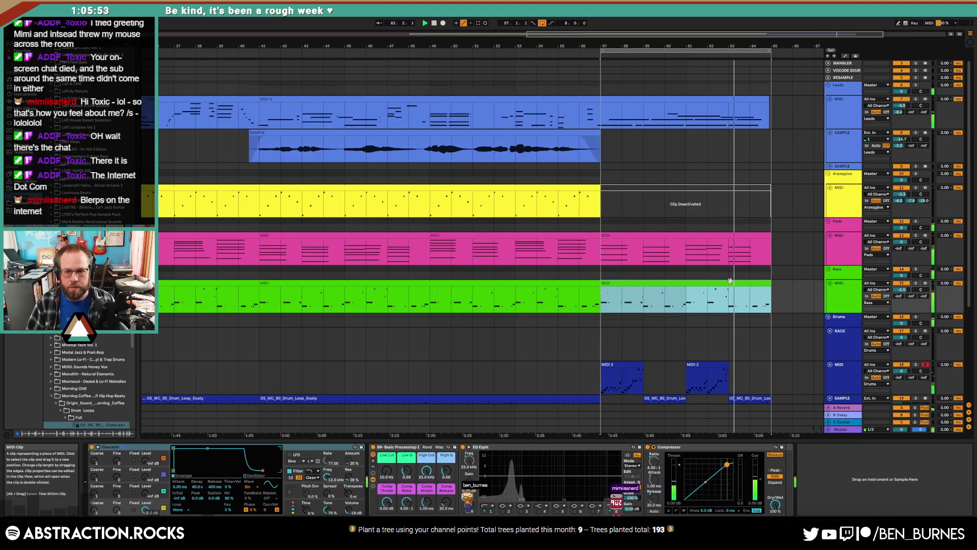
double_click(698, 283)
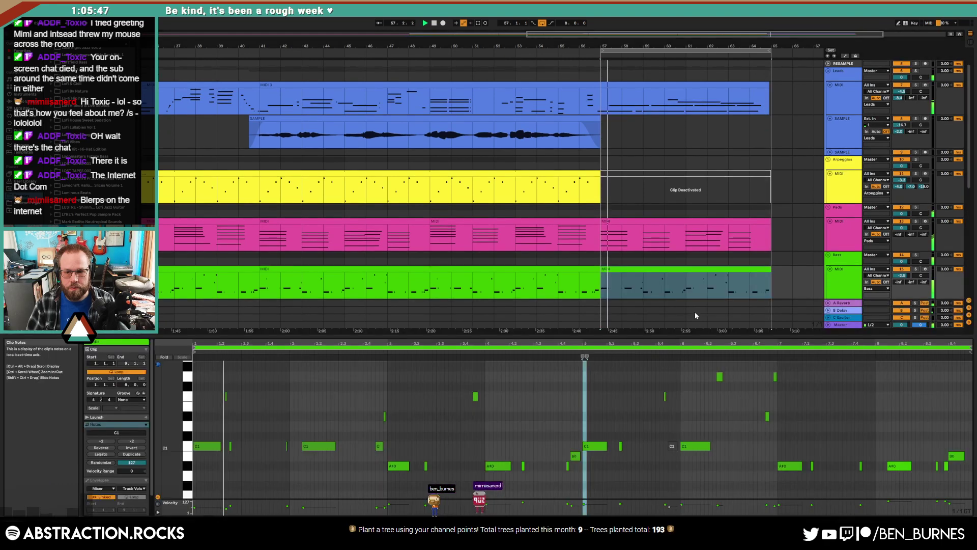
left_click_drag(957, 343, 786, 344)
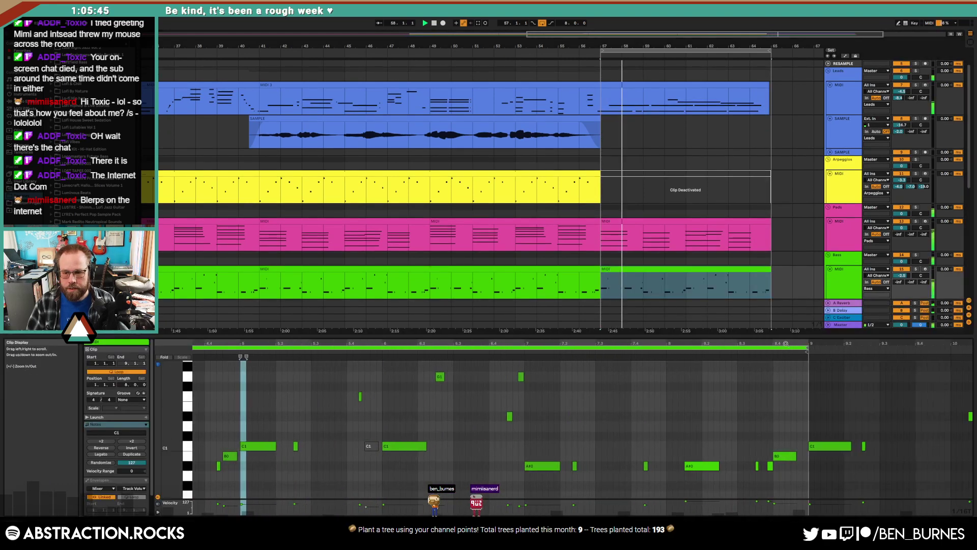
left_click(784, 456)
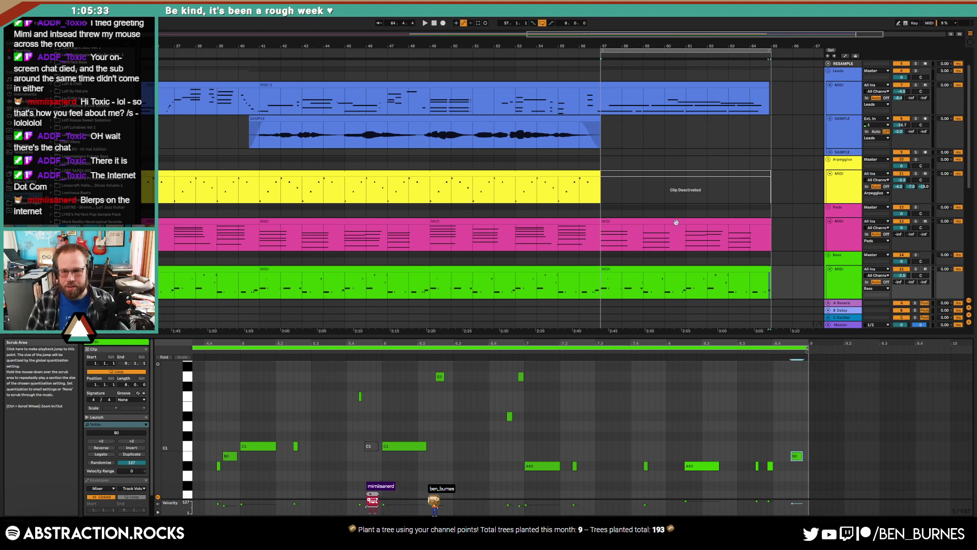
- Play the arrangement from bar 56 to check the bass and alternating drum clips through bar 65
key("shift+Tab")
left_click(580, 287)
key("space")
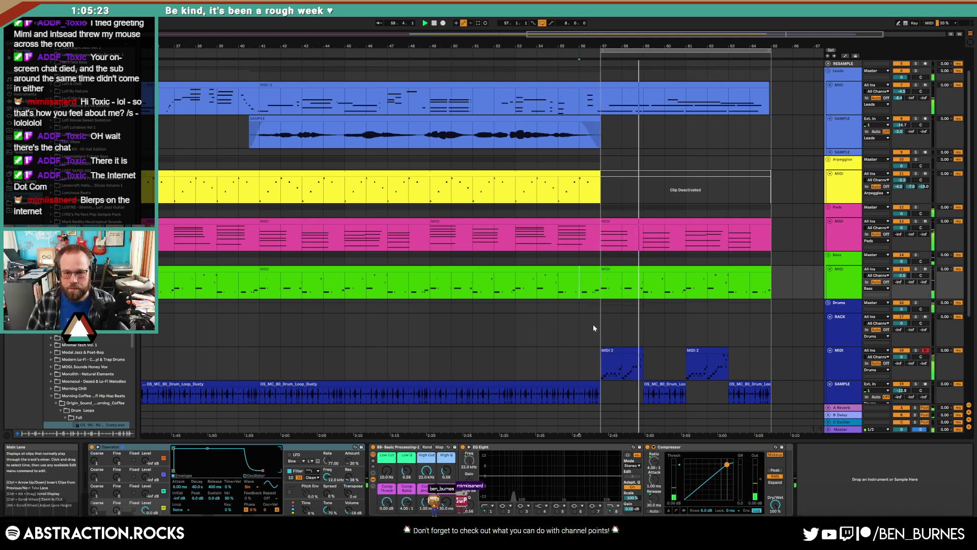
scroll(700, 331, "down", 2)
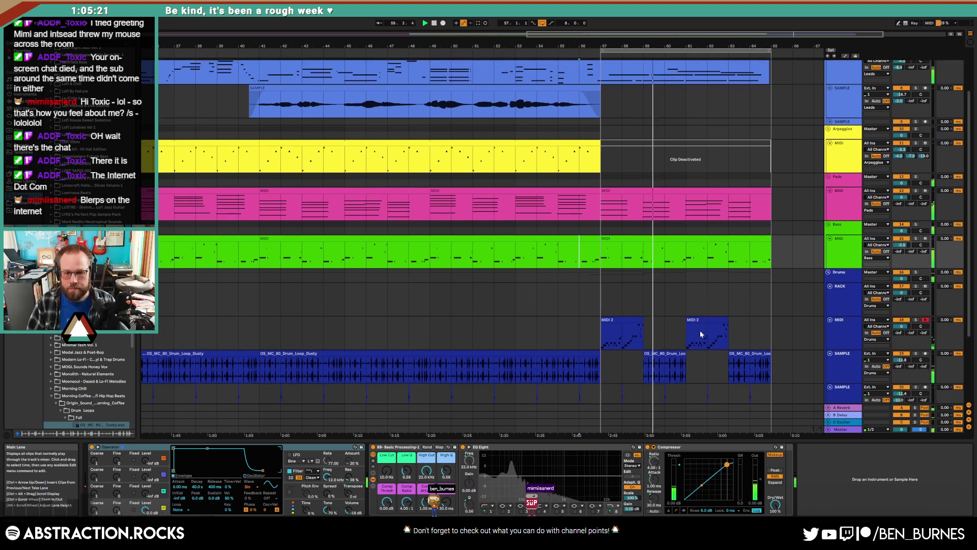
scroll(700, 334, "down", 1)
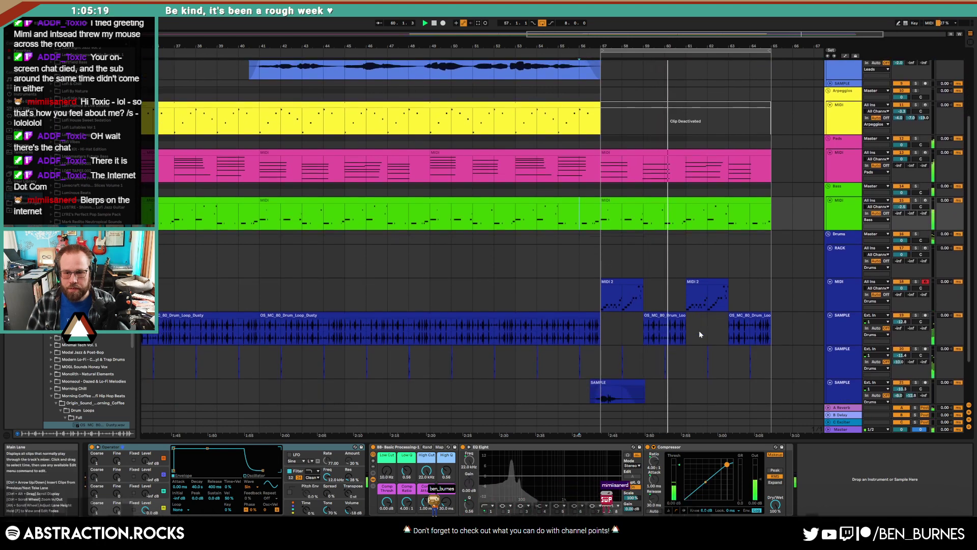
scroll(699, 334, "down", 1)
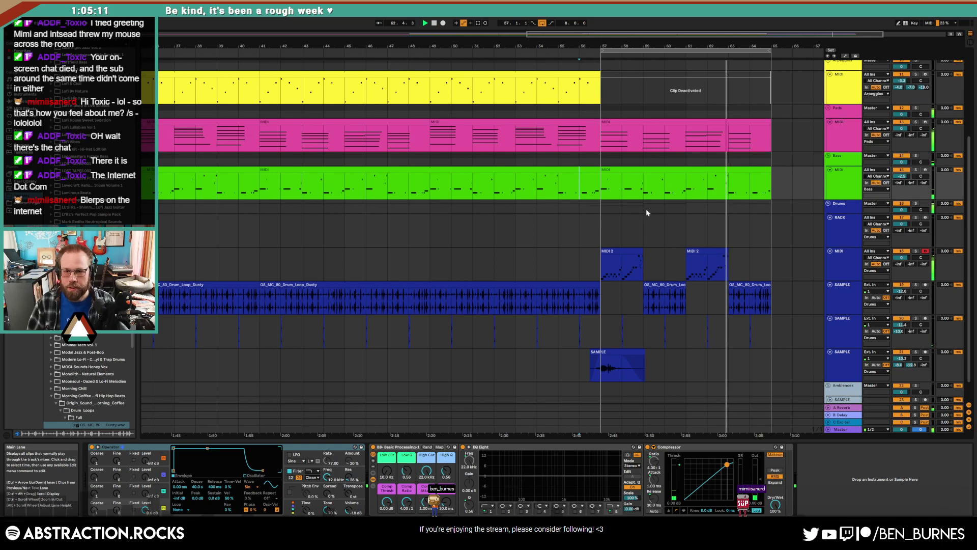
- Shorten the ends of the third pad chord's notes in the pad clip spanning bars 57 to 65
double_click(735, 121)
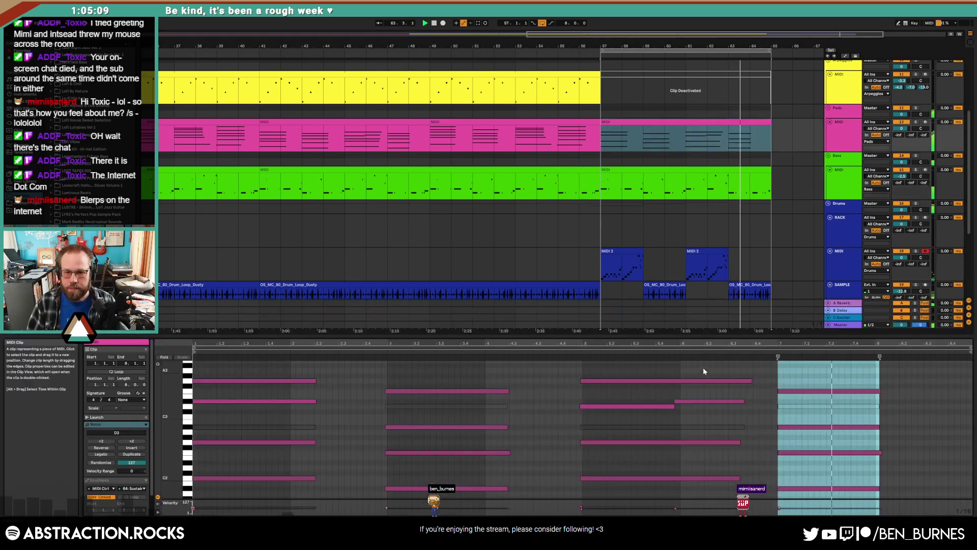
left_click_drag(704, 371, 739, 474)
left_click_drag(752, 380, 735, 381)
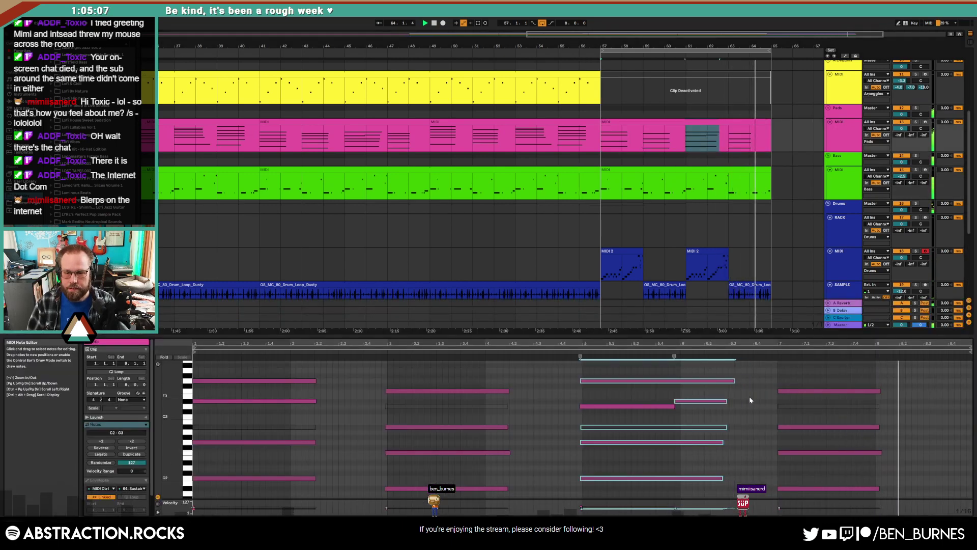
left_click(719, 402)
left_click_drag(723, 442, 729, 442)
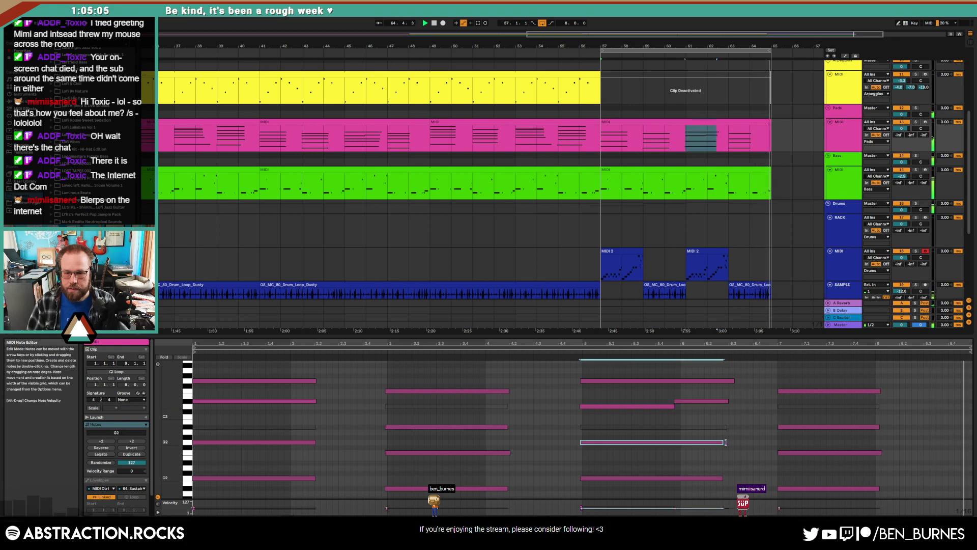
left_click(723, 479)
left_click(743, 462)
key("shift+Tab")
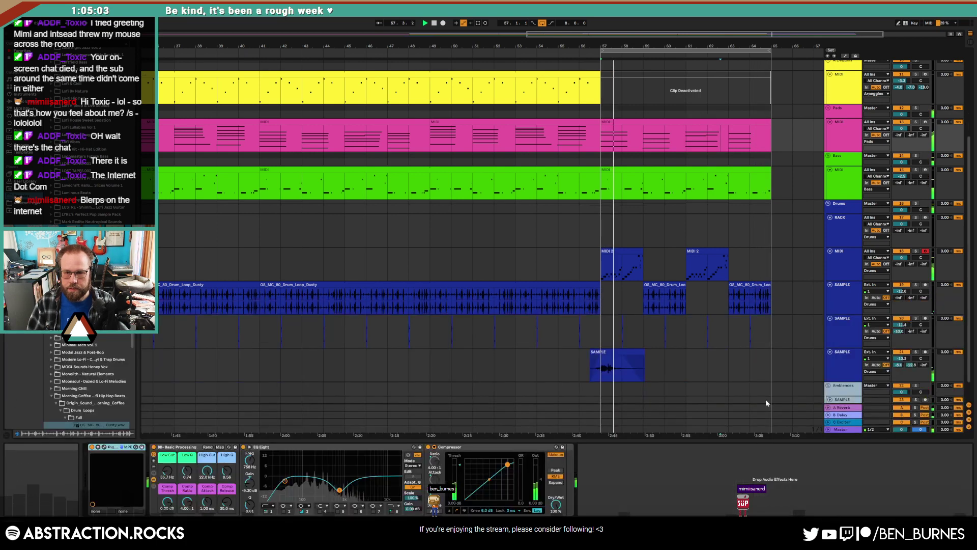
- Try the Triangle waveform for oscillator A of the bass track's Operator, and restore Sine
left_click(688, 194)
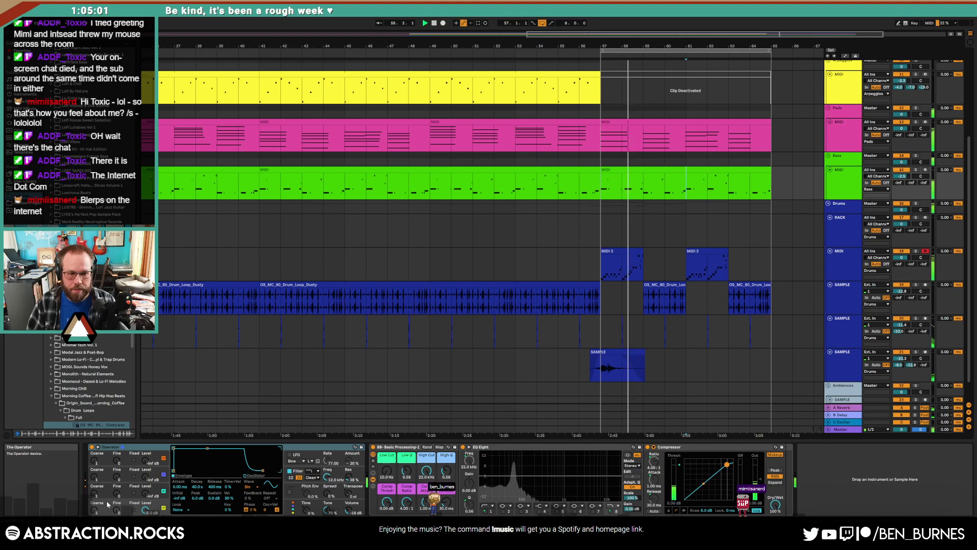
left_click(250, 487)
left_click(256, 463)
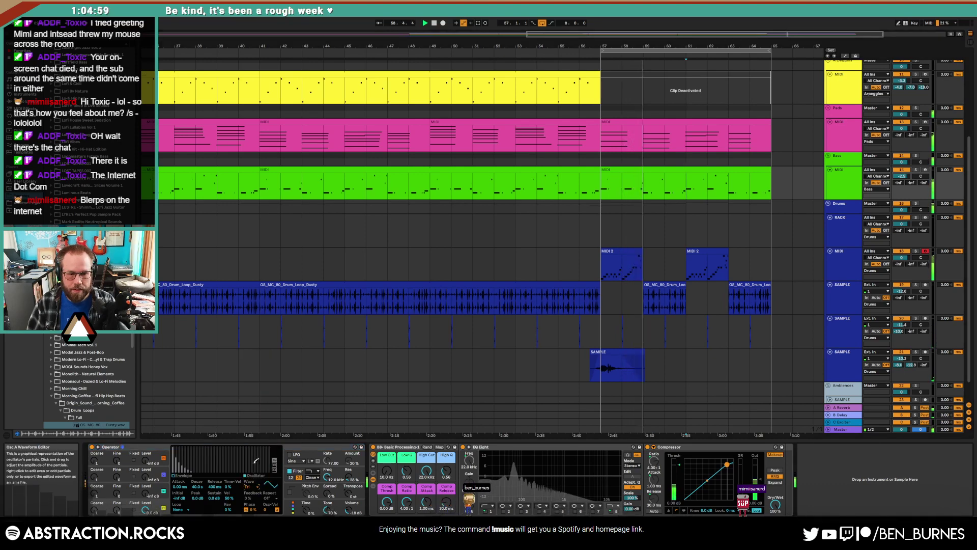
left_click(327, 493)
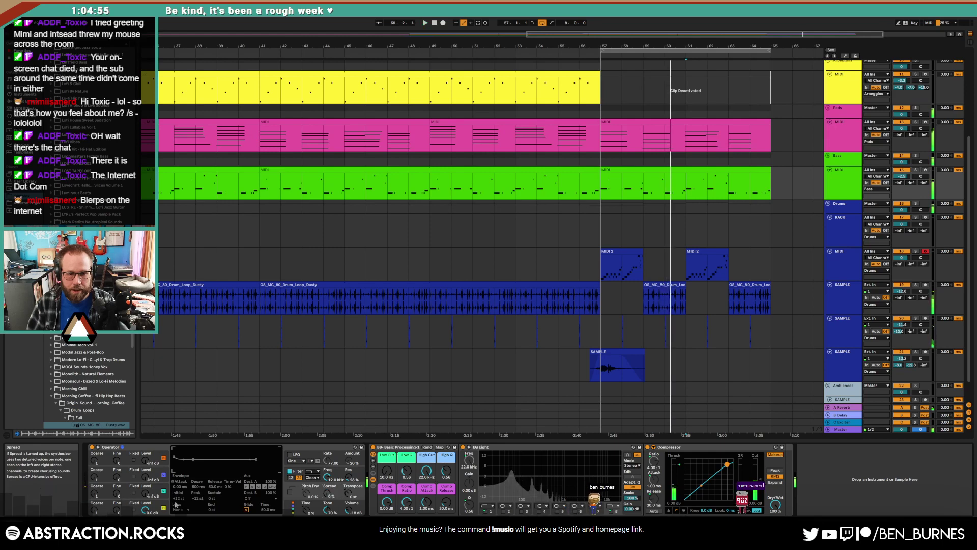
left_click(117, 503)
left_click(248, 487)
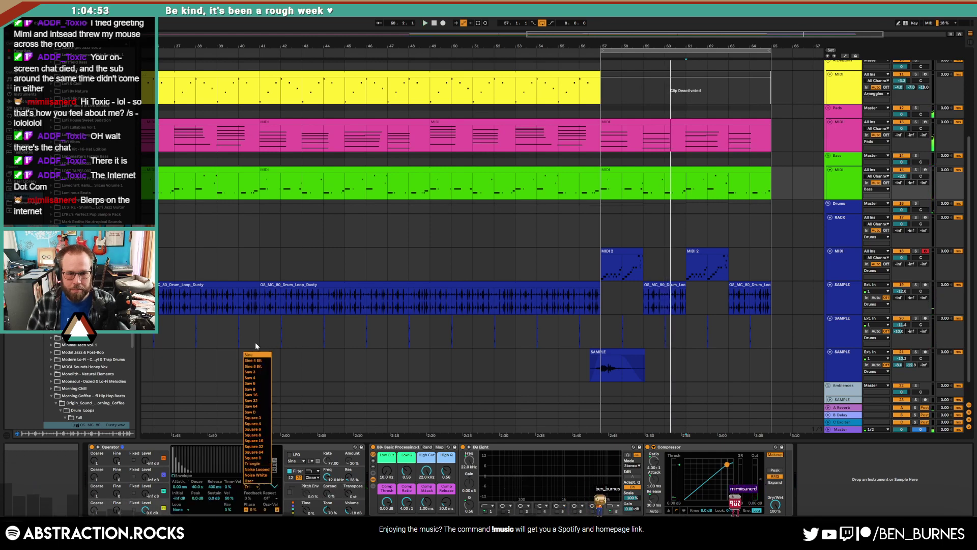
left_click(258, 356)
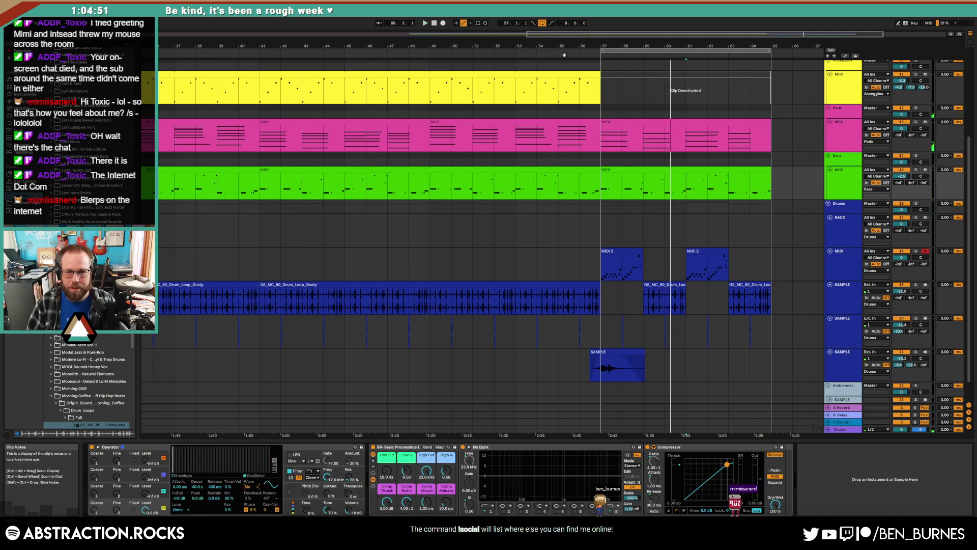
- Play the arrangement from about bar 56 to check the bass, pads and drums together
left_click(576, 54)
scroll(710, 151, "up", 6)
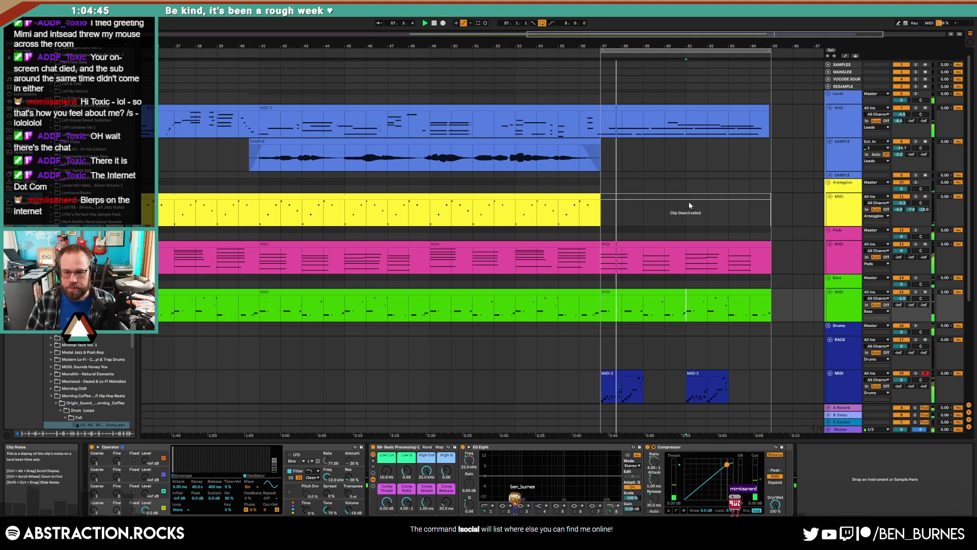
scroll(682, 200, "down", 4)
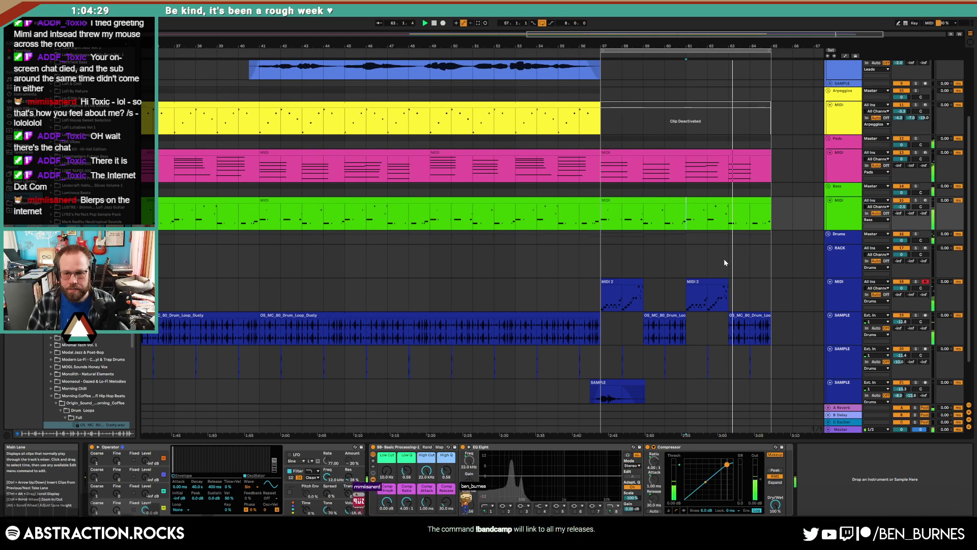
- Transpose the last A#1 note of the drum slice clip at bar 57 to D1
double_click(629, 282)
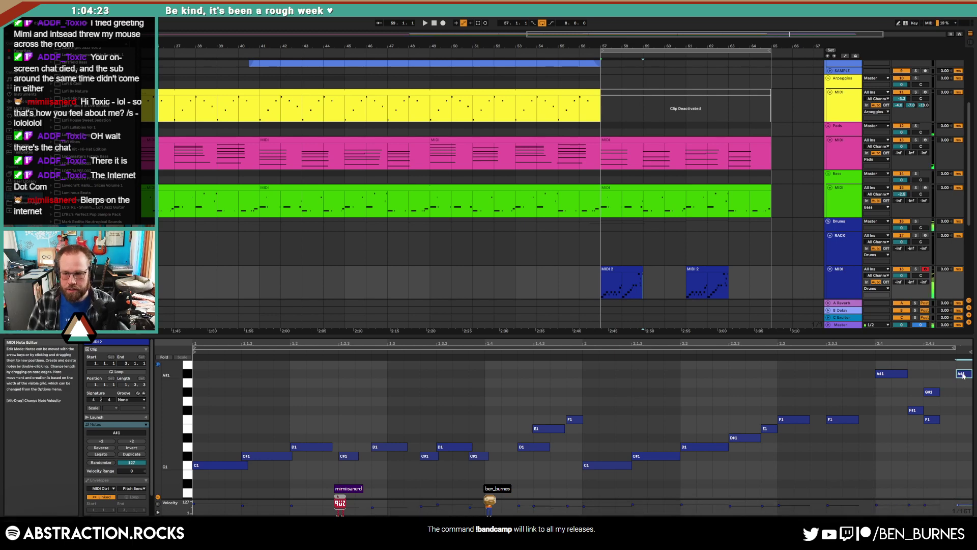
key("Up")
key("Up")
key("Up")
key("Up")
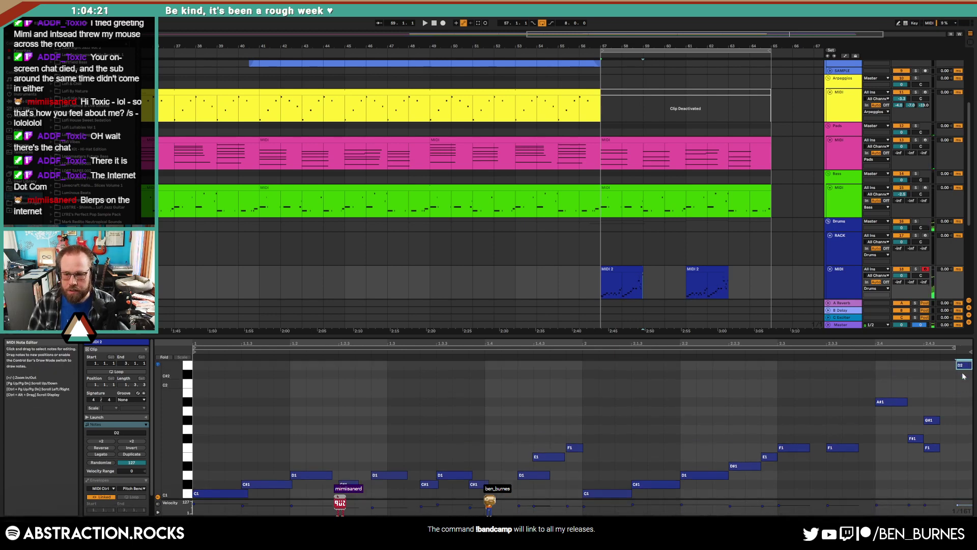
key("Up")
key("Up")
key("Up")
key("shift+Down")
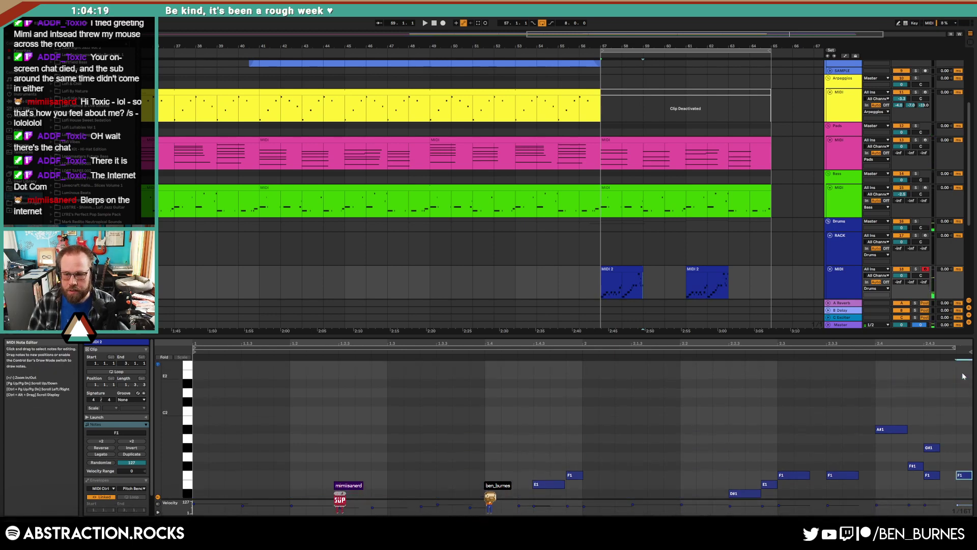
key("Down")
key("Down")
key("Down")
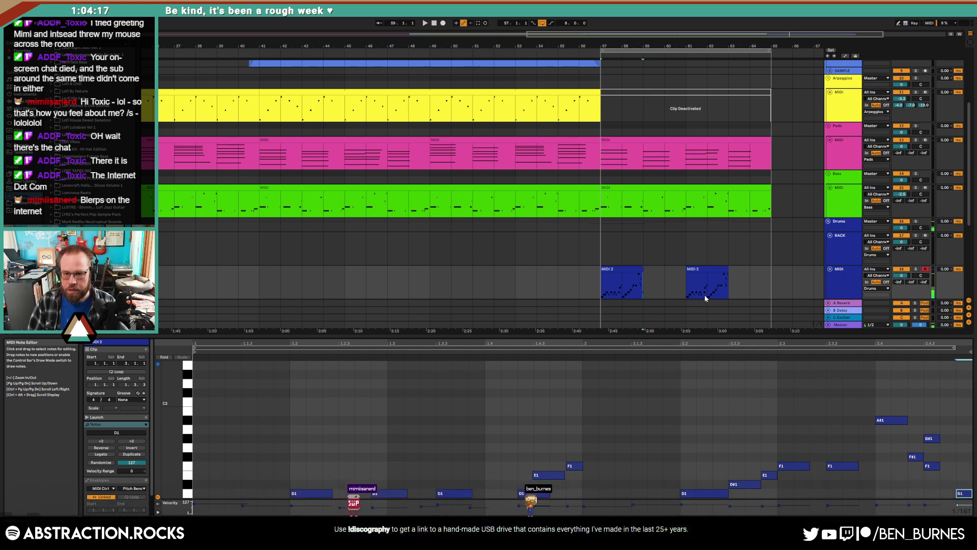
- Transpose the last note of the second drum slice clip, at bar 61, to D1
key("Down")
key("Down")
key("Down")
key("Down")
key("Up")
key("Up")
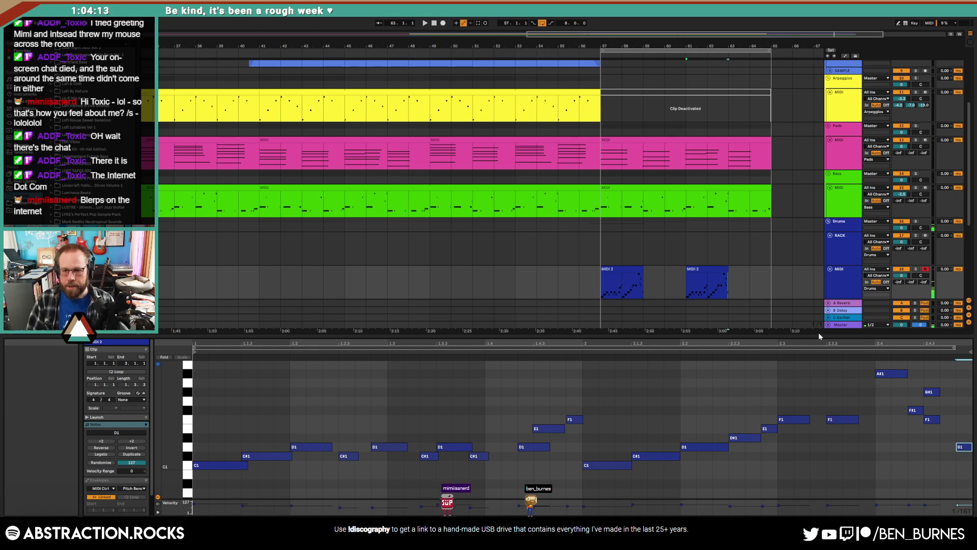
key("shift+Tab")
- Disarm the drum slice MIDI track, and play the arrangement from bar 56 to hear the whole new section
left_click(622, 269)
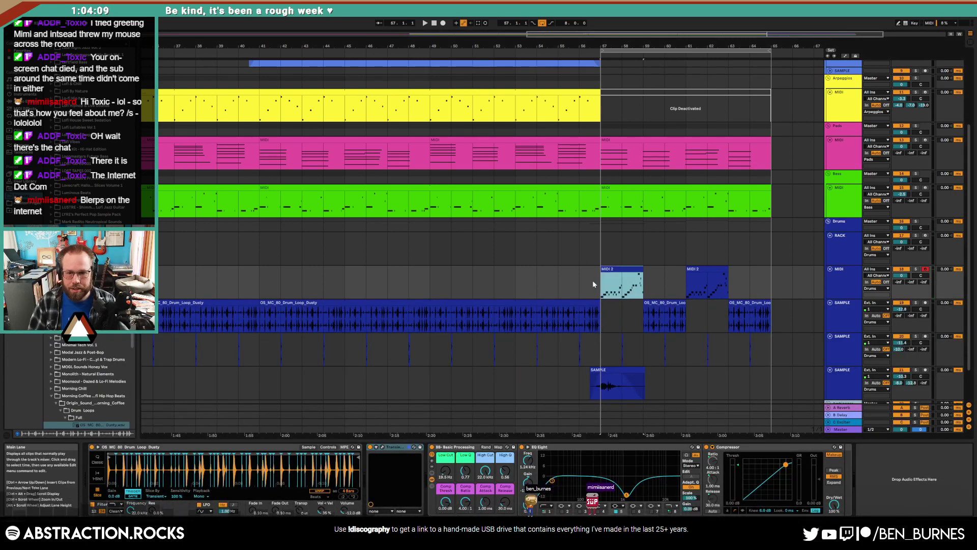
left_click(579, 278)
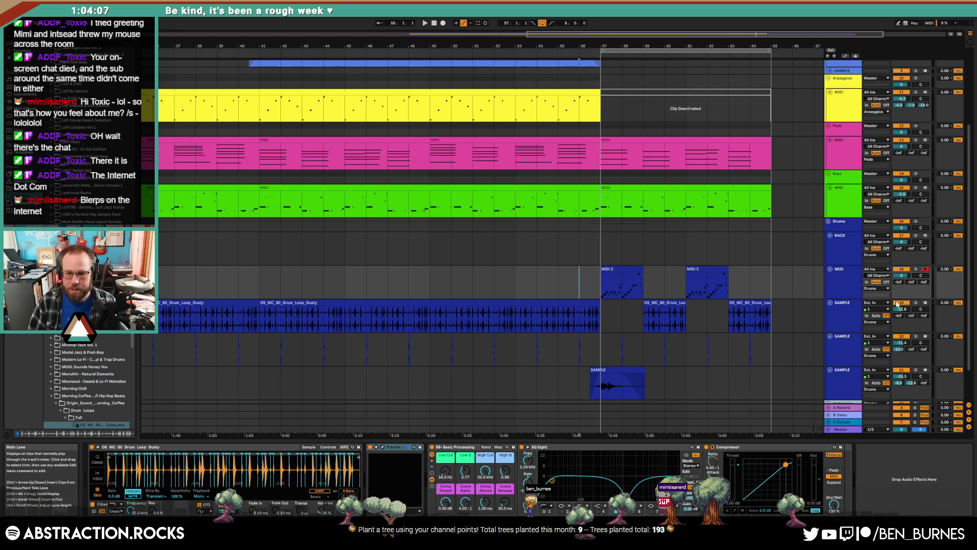
left_click(926, 270)
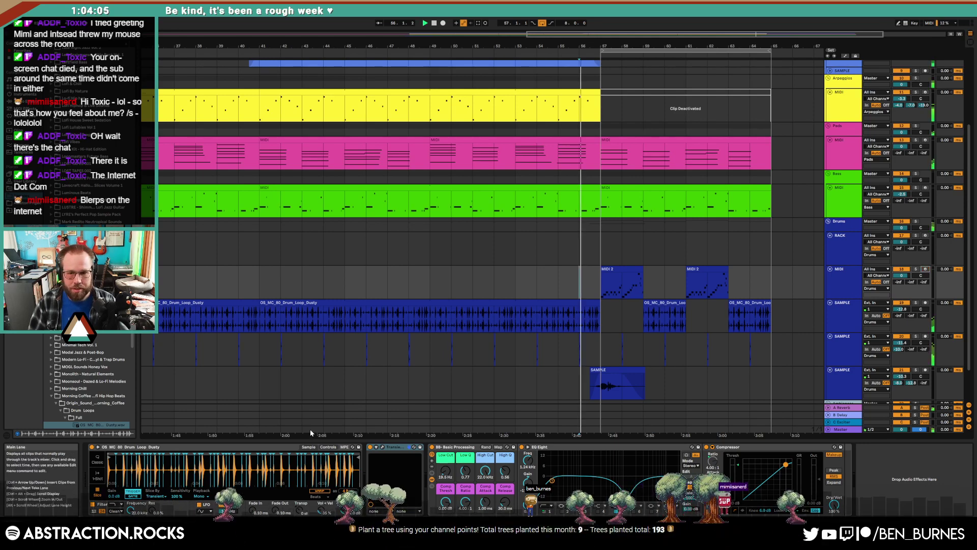
key("space")
left_click_drag(589, 33, 525, 33)
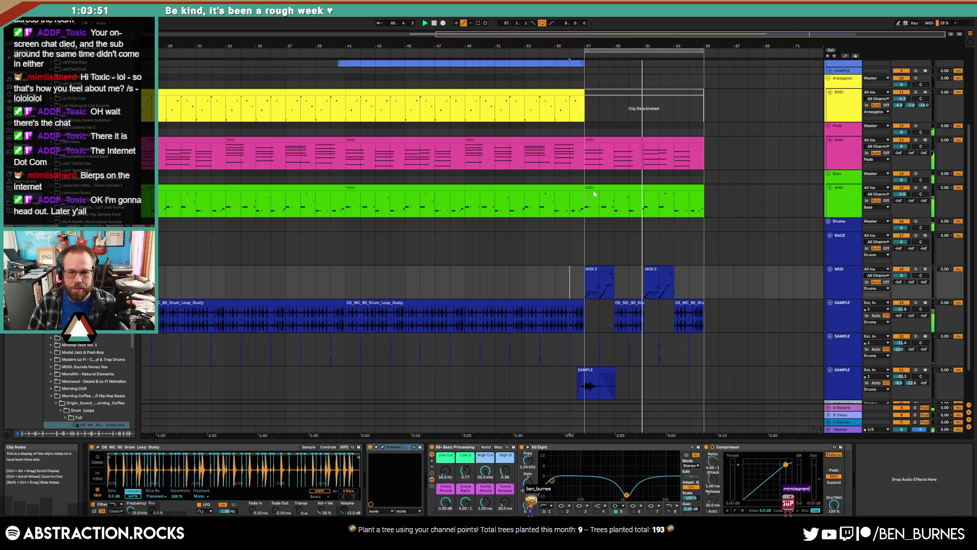
scroll(597, 196, "up", 3)
scroll(596, 196, "up", 1)
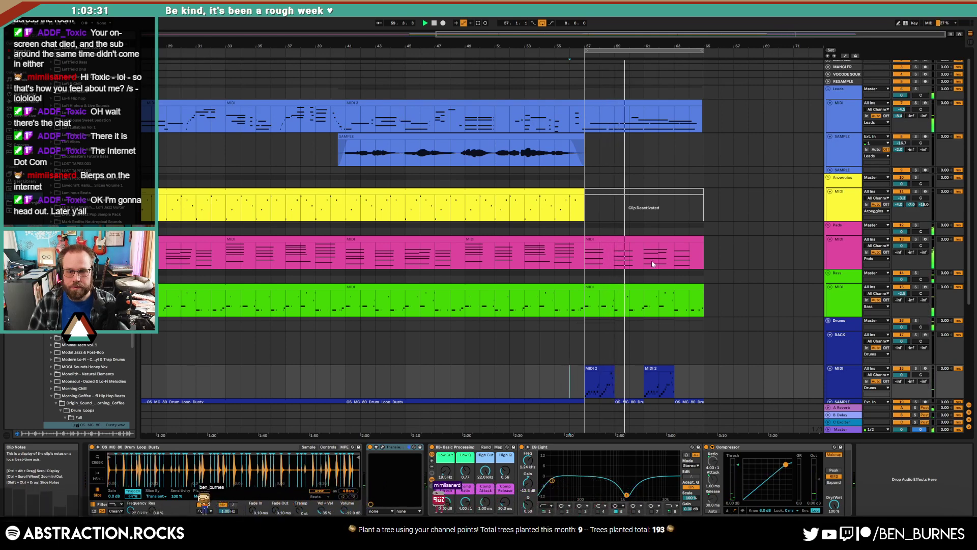
scroll(653, 263, "down", 1)
scroll(652, 264, "down", 2)
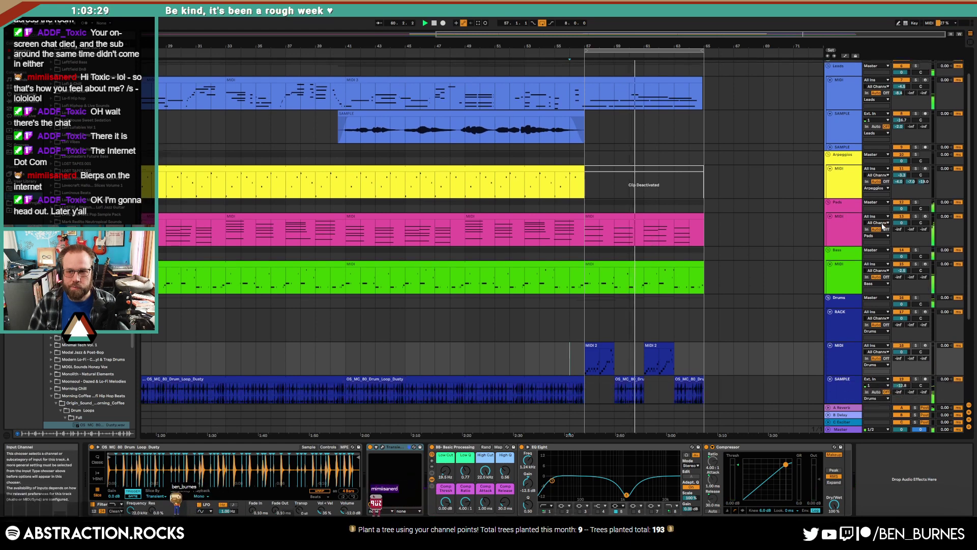
- Add sustained C4 notes above the first two chords of the pad clip in bars 57 to 65
left_click(667, 214)
double_click(667, 214)
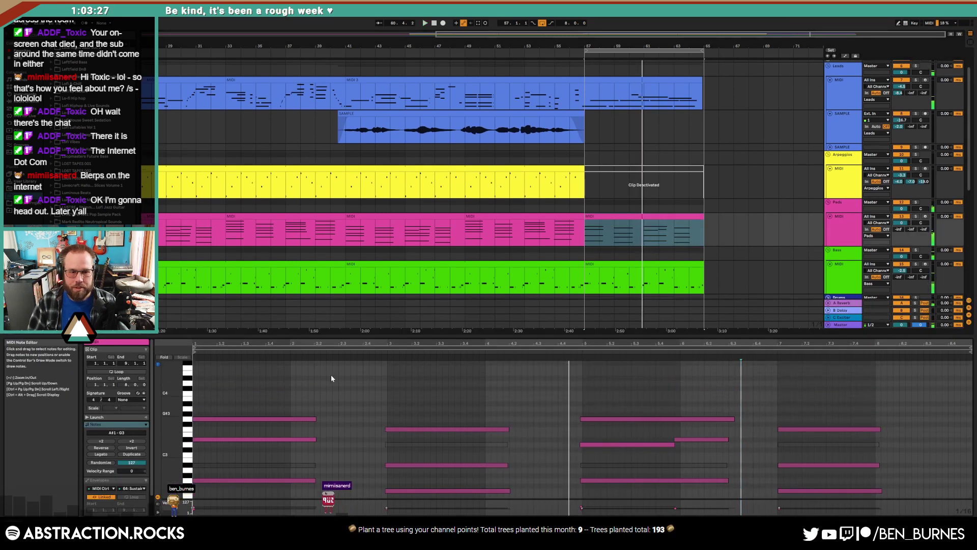
double_click(197, 392)
left_click_drag(197, 392, 327, 399)
key("space")
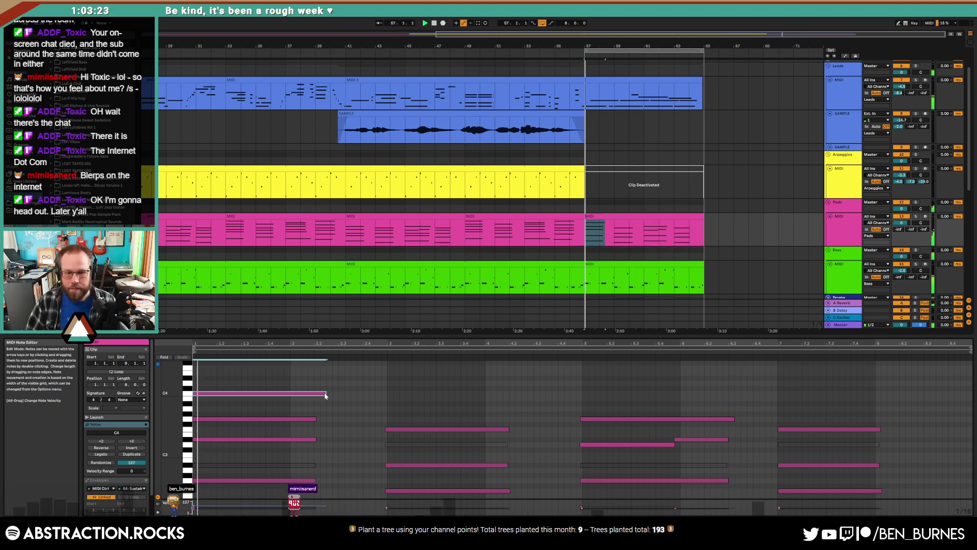
double_click(389, 393)
left_click_drag(390, 393, 509, 395)
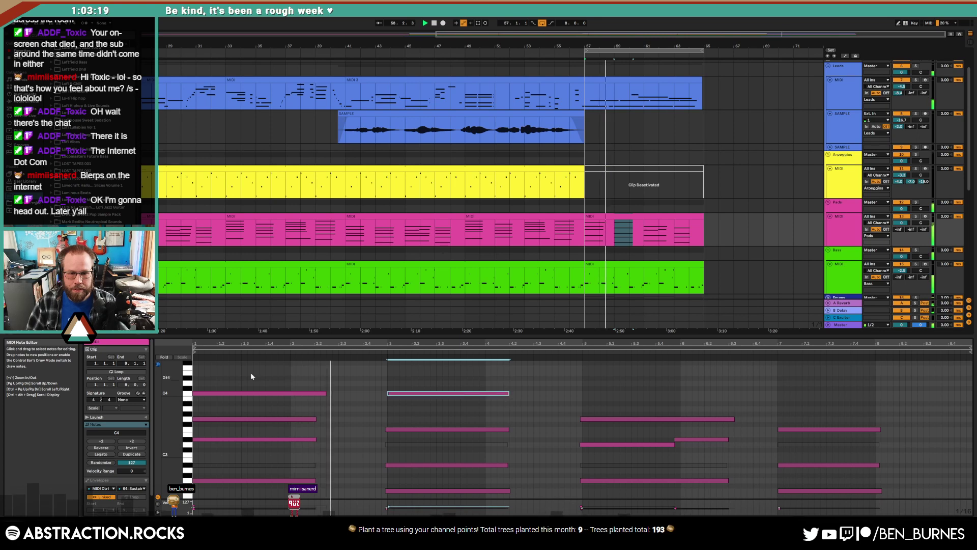
- Turn off note preview, and add sustained C4 notes above the last two chords of the same pad clip
left_click(158, 365)
double_click(585, 393)
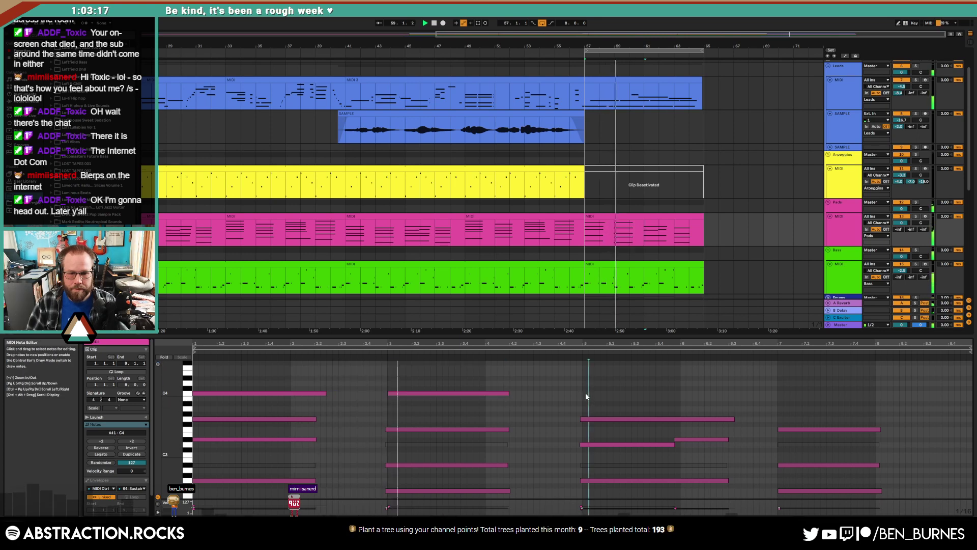
left_click_drag(585, 393, 881, 395)
double_click(779, 393)
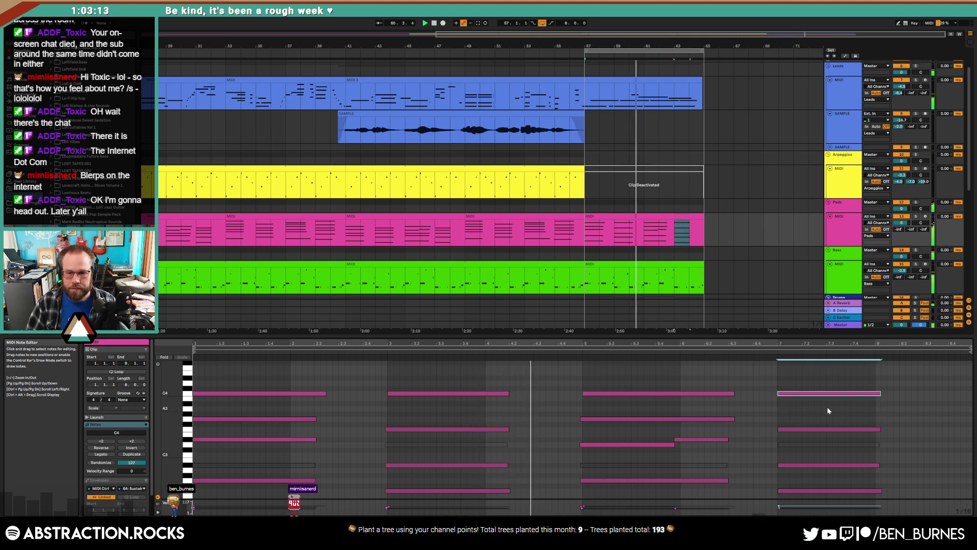
left_click(698, 385)
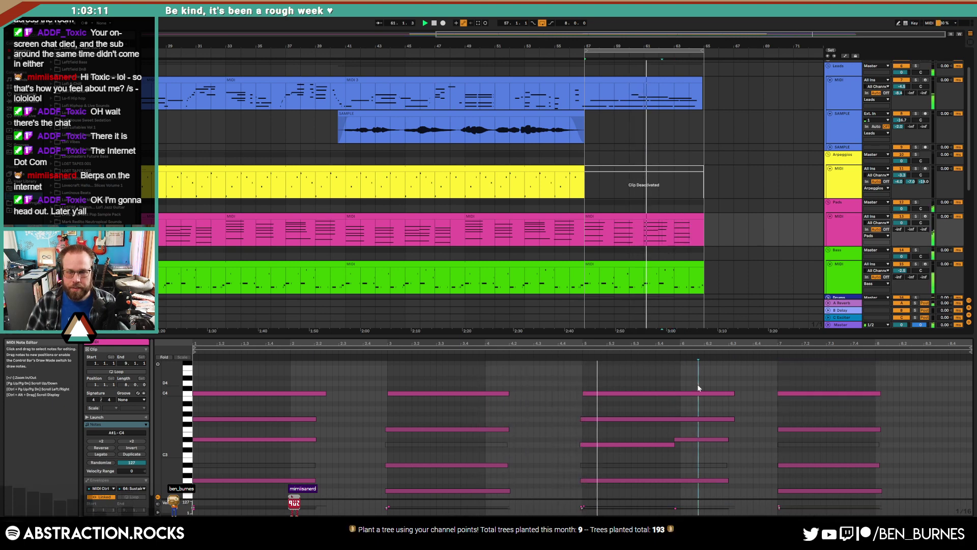
key("shift+Tab")
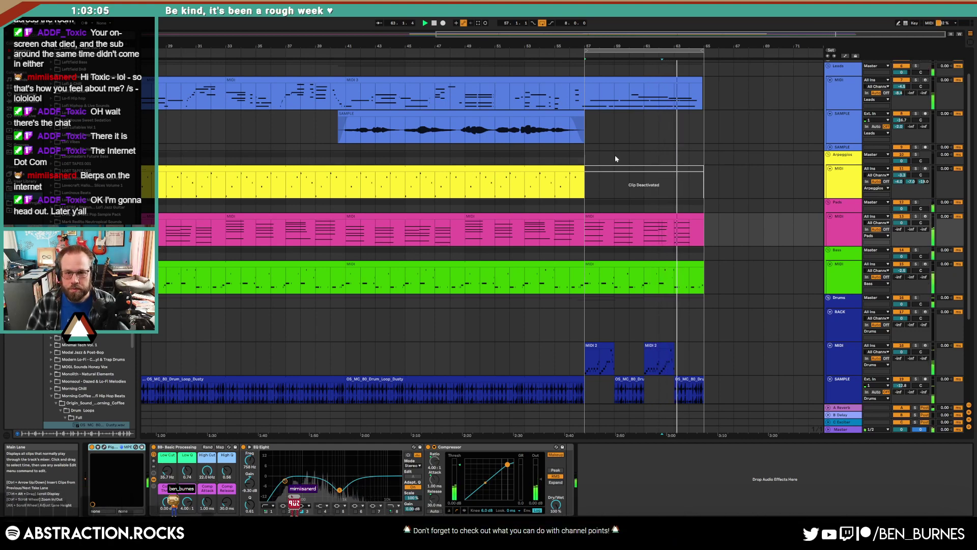
- Delete the deactivated arpeggio clip in bars 57 to 65, and record a new take there on the armed arpeggio track
left_click(640, 167)
left_click(926, 169)
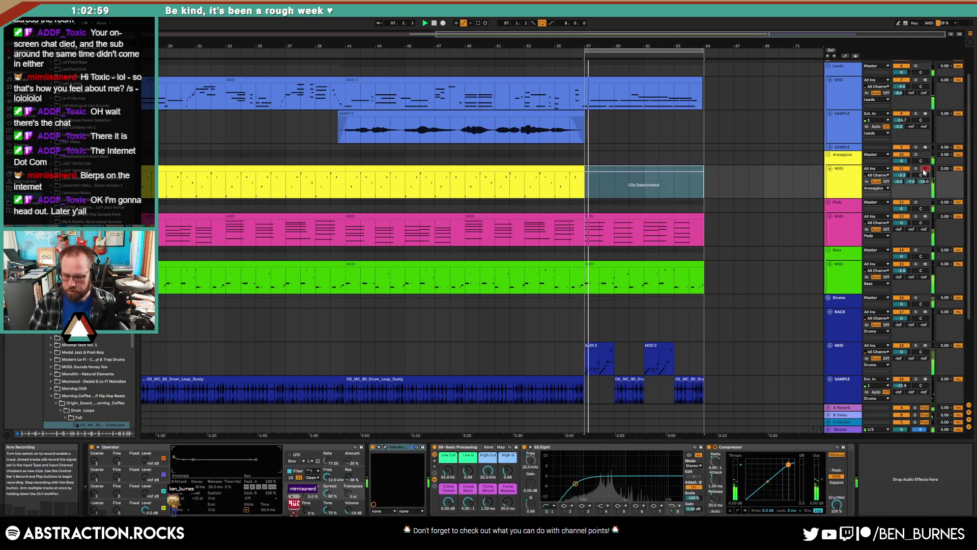
left_click(674, 166)
key("Delete")
key("space")
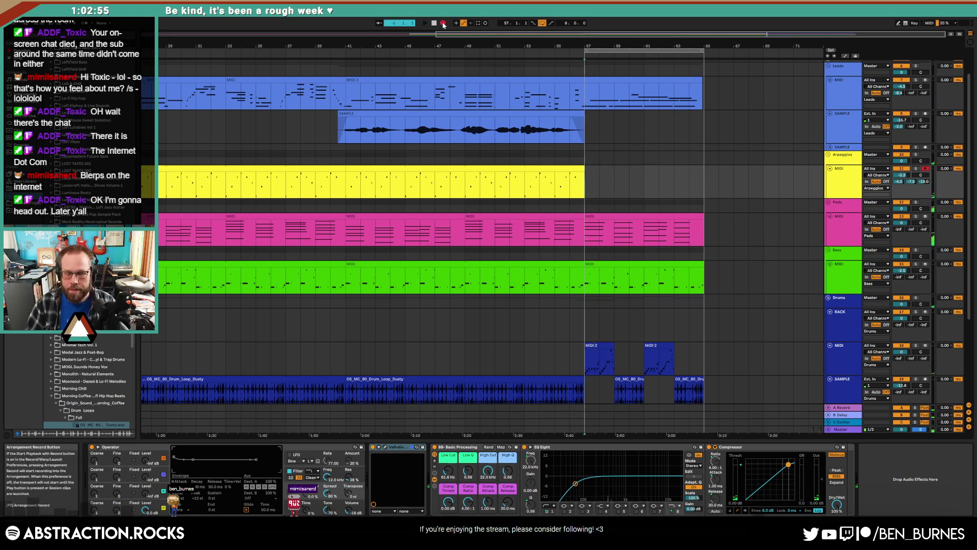
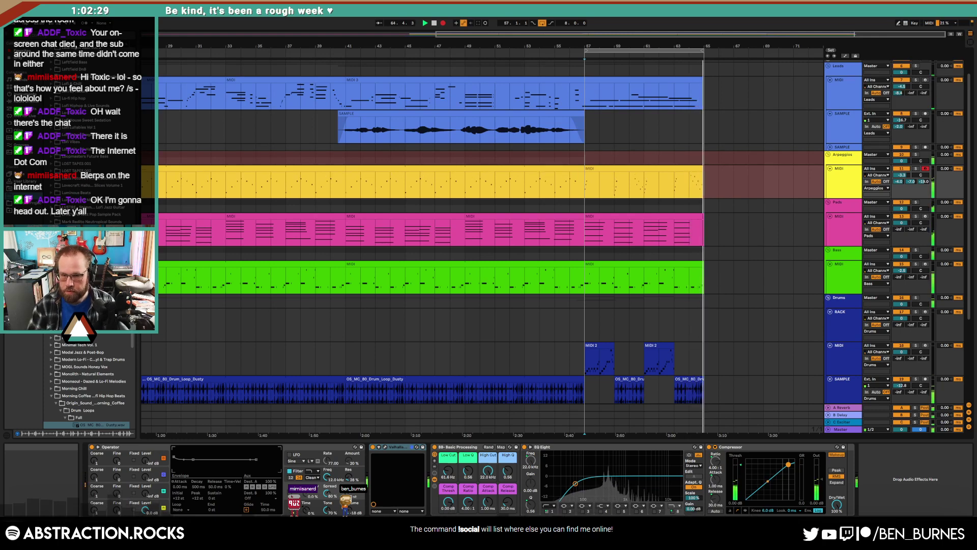
key("space")
- Open the newly recorded arpeggio clip, toggle its triplet grid, and pull the late notes of the bar 3 run slightly earlier
double_click(607, 181)
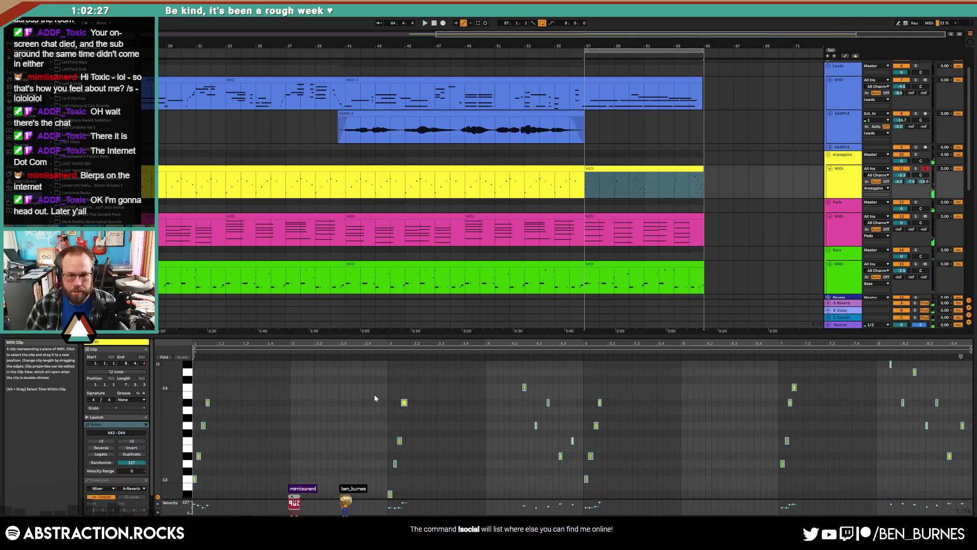
key("ctrl+3")
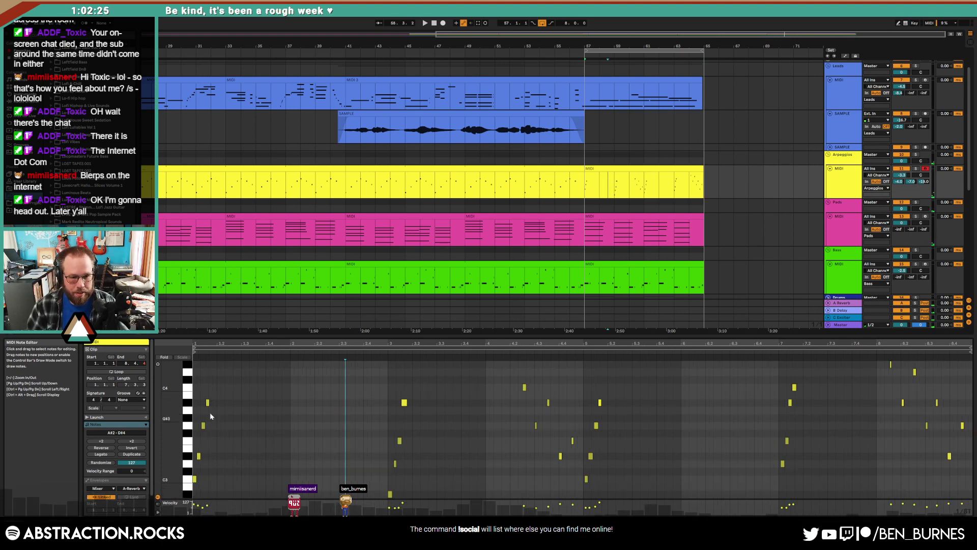
mouse_move(171, 407)
left_mouse_down()
mouse_move(186, 407)
mouse_move(175, 406)
left_mouse_up()
left_click_drag(233, 344, 252, 363)
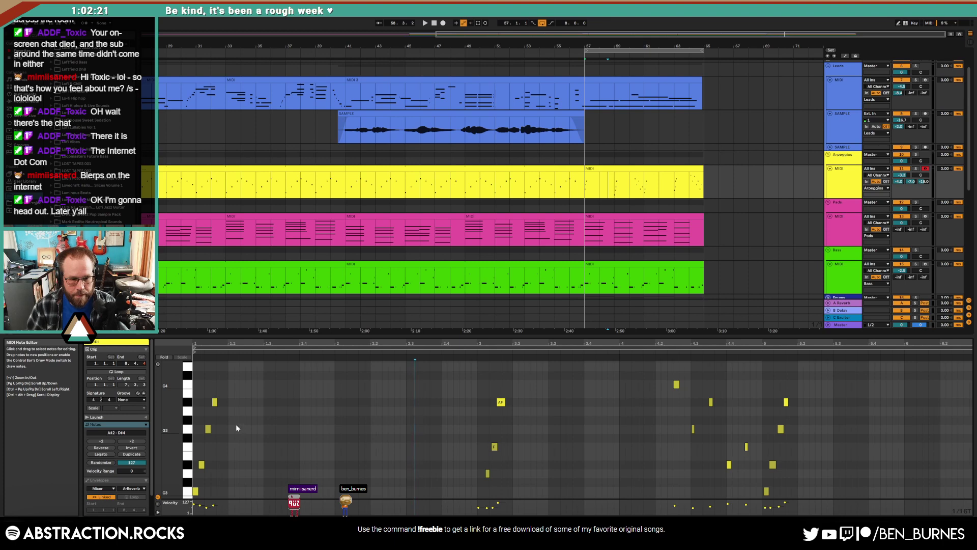
scroll(439, 410, "down", 3)
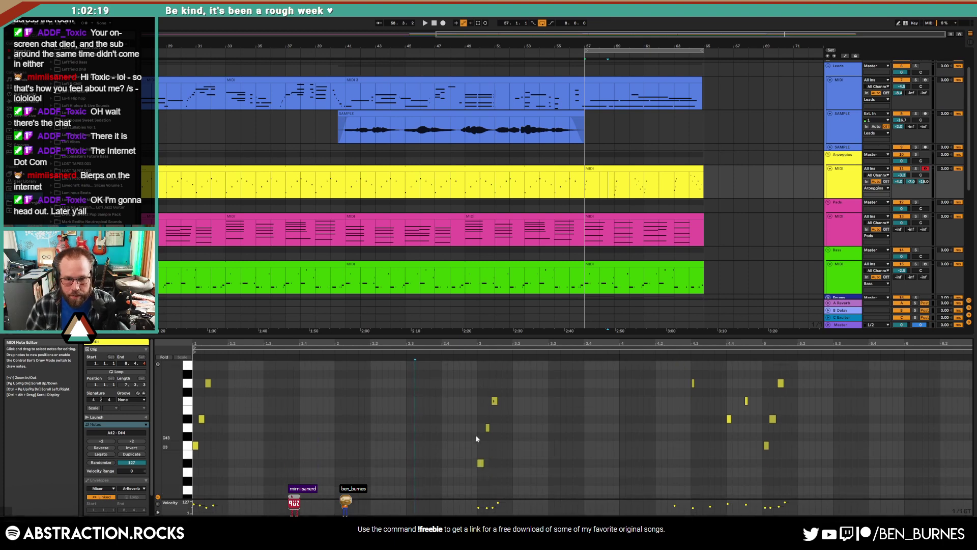
scroll(498, 416, "up", 2)
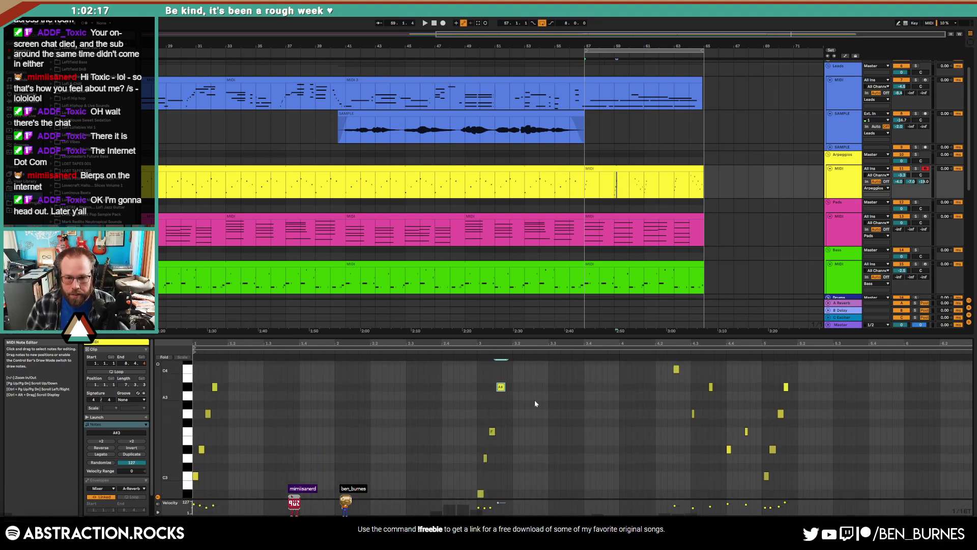
scroll(669, 383, "up", 1)
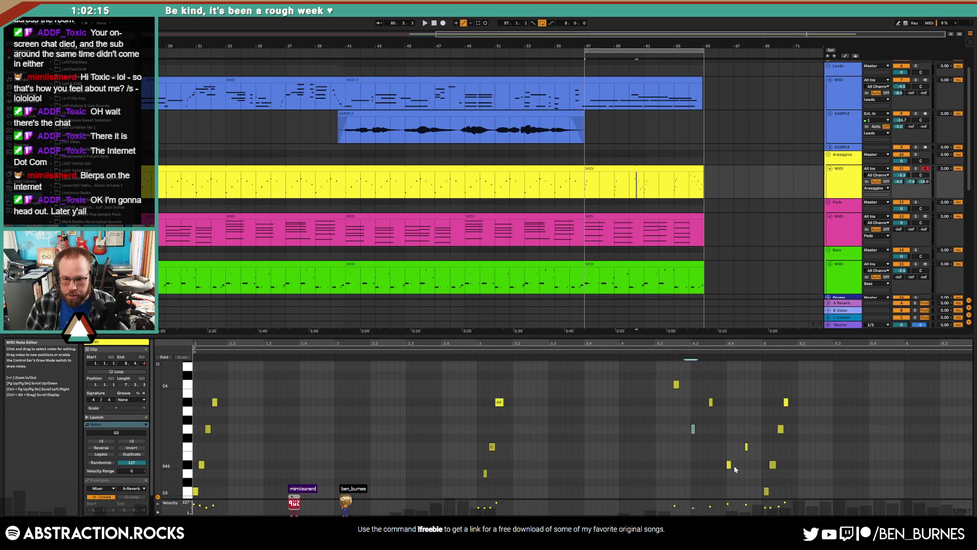
- Nudge the three lowest notes of the arpeggio run around bar 5 of the clip slightly earlier to tighten their timing
scroll(766, 401, "down", 2)
left_click(772, 434)
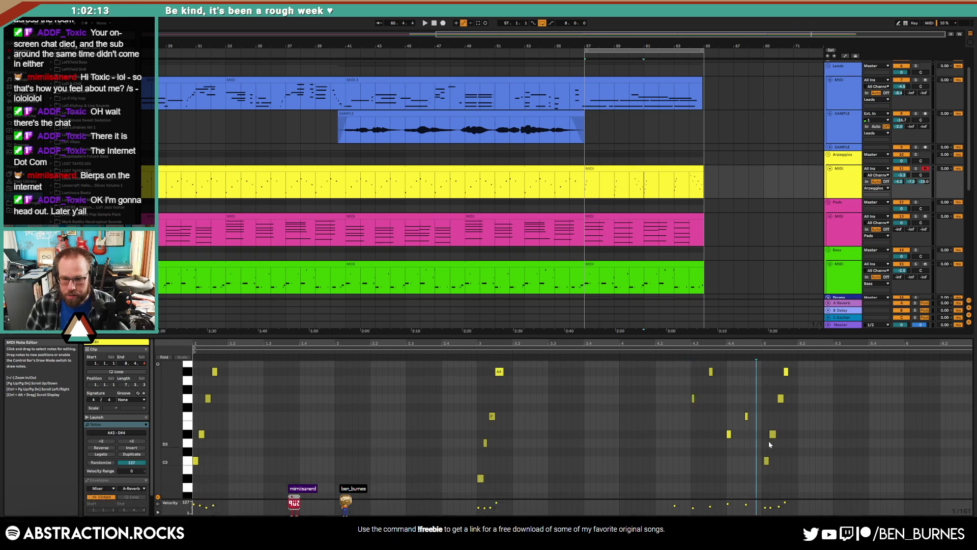
left_click_drag(781, 398, 777, 398)
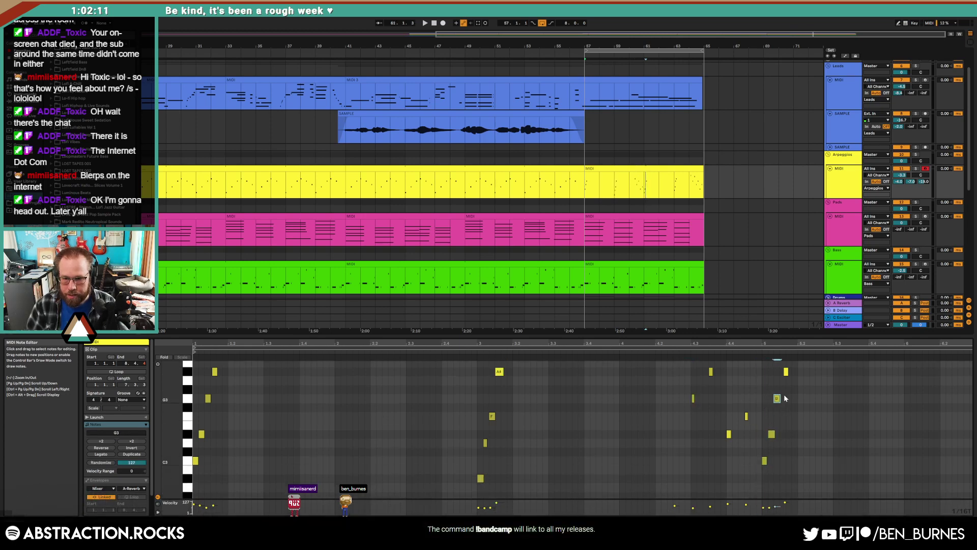
- Tighten the timing of the rising arpeggio run at bar 7 of the clip, starting with its D3 note
left_click_drag(795, 343, 698, 352)
scroll(626, 449, "up", 1)
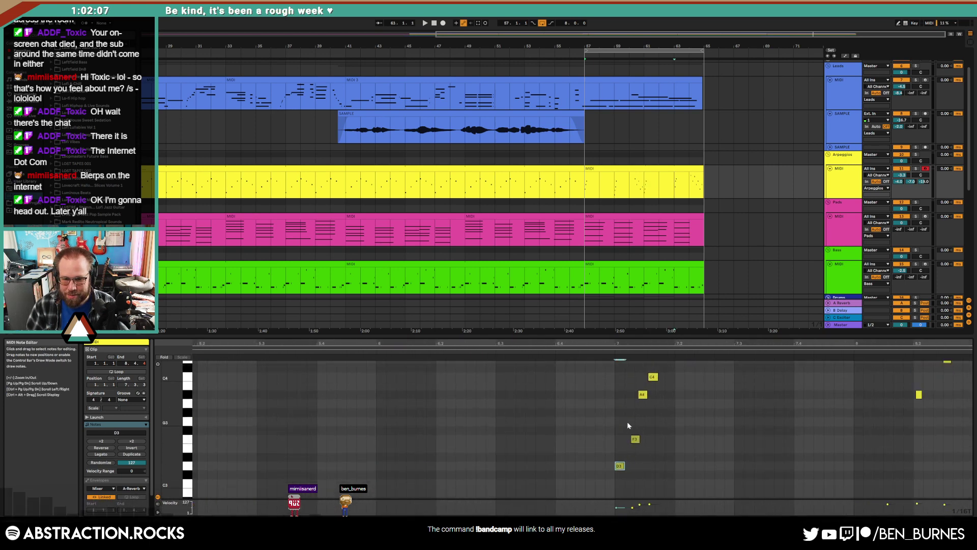
- Move the F3, A#3 and C4 arpeggio notes at the start of clip bar 7 slightly earlier to tighten the run
left_click_drag(636, 439, 629, 439)
left_click(653, 377)
scroll(869, 368, "up", 1)
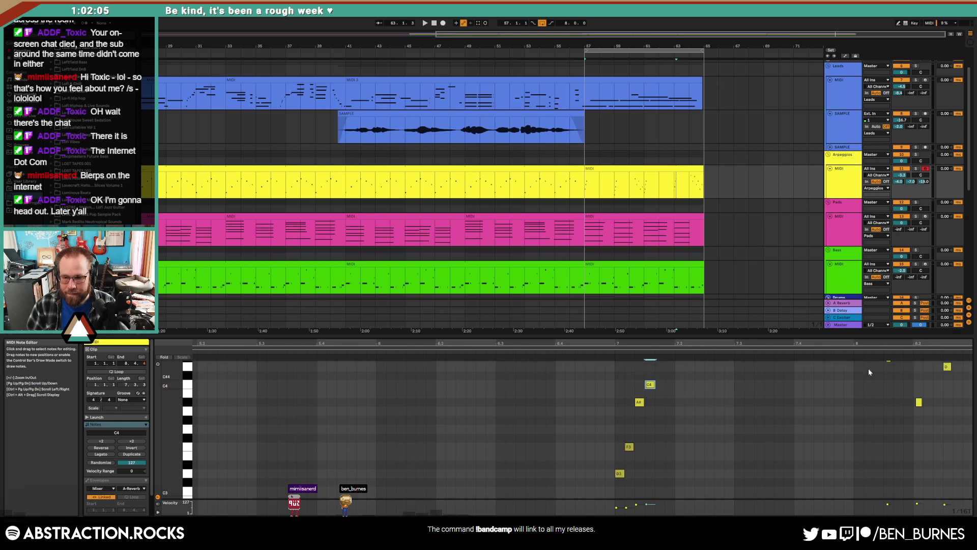
- Nudge the closing arpeggio notes in clip bar 8, including the last A#3 and G3, slightly later
left_click_drag(892, 344, 676, 345)
scroll(818, 401, "up", 4)
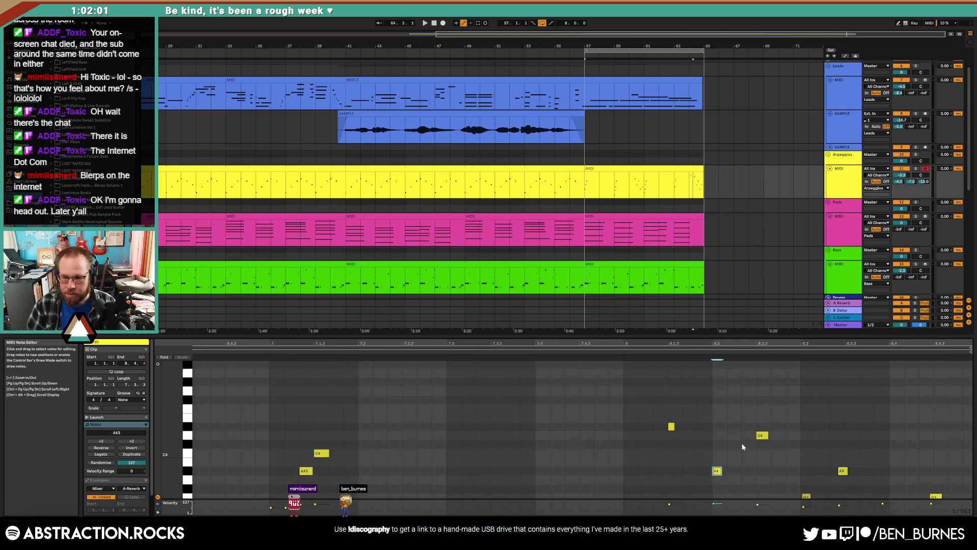
scroll(797, 423, "down", 4)
left_click_drag(838, 414, 905, 474)
key("Right")
scroll(872, 451, "down", 4)
key("Right")
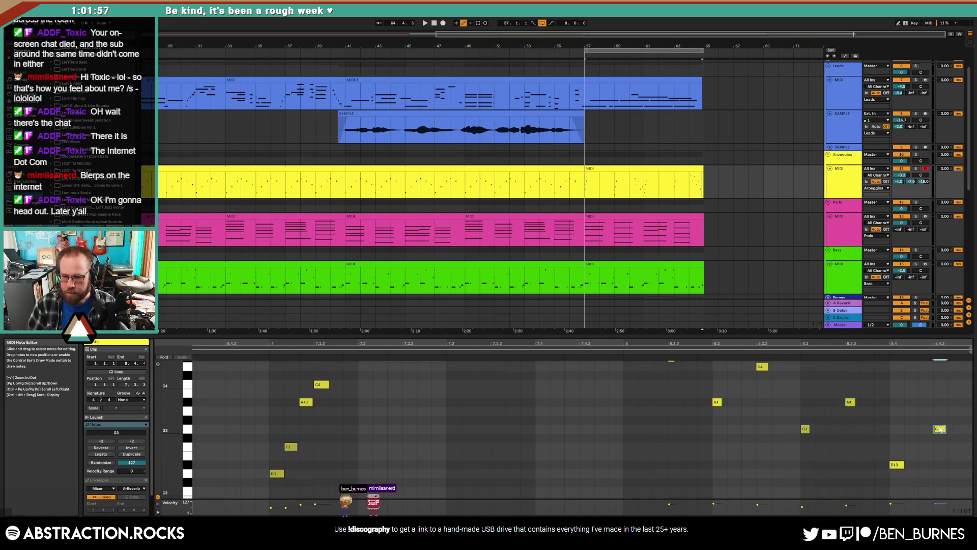
left_click_drag(927, 345, 924, 326)
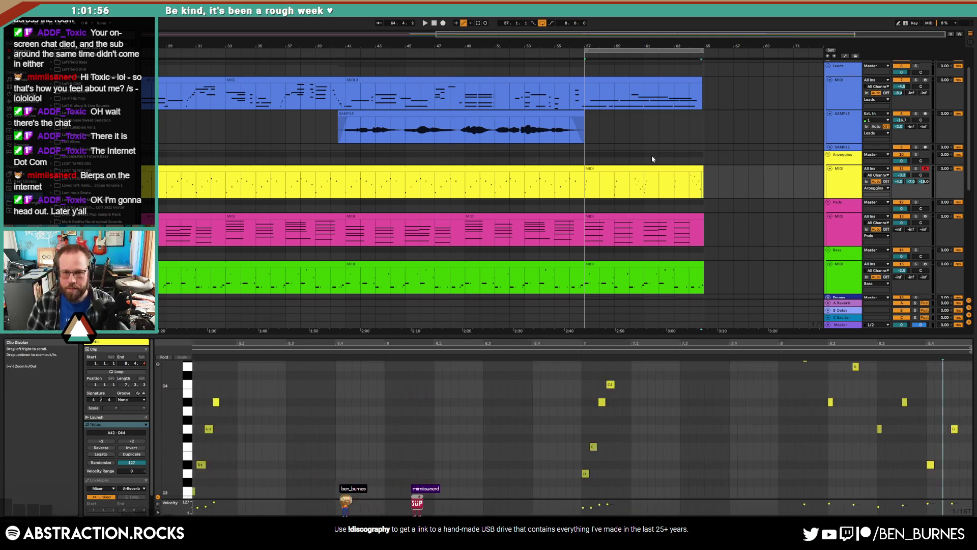
- Play the arrangement from just before bar 57 to audition the edited arpeggio, with the track's devices shown
left_click(569, 187)
key("space")
key("shift+Tab")
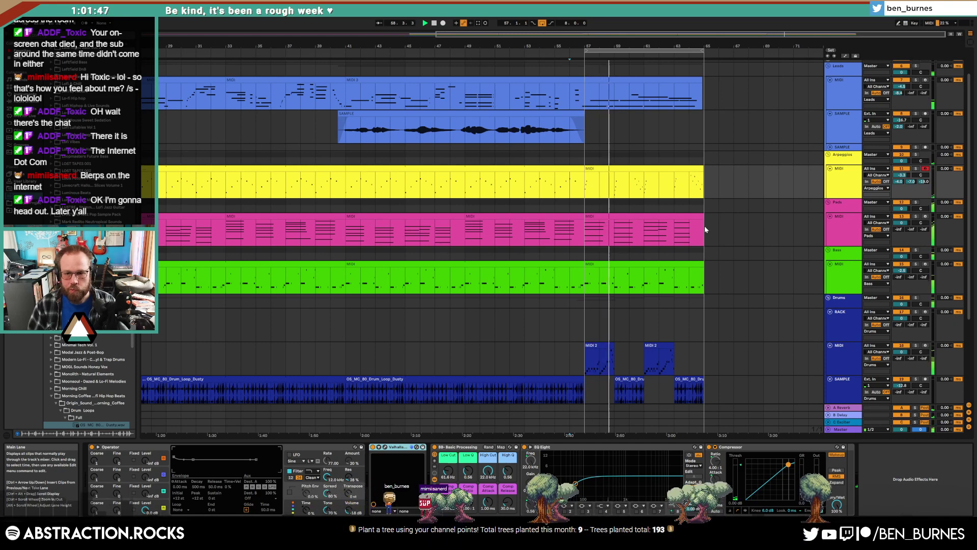
- Open the last pads clip, stop playback and arm the Pads MIDI track for live input
double_click(633, 222)
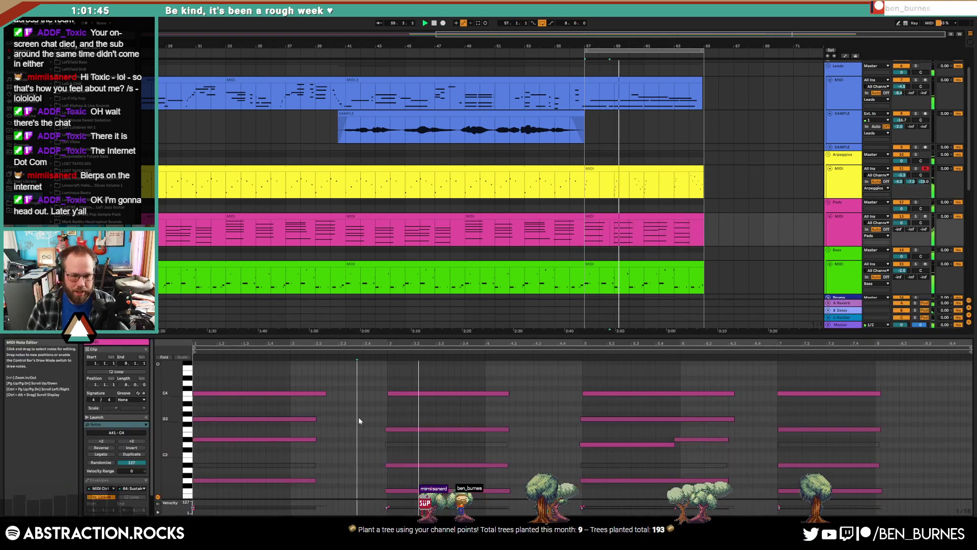
left_click(338, 377)
key("space")
left_click(926, 216)
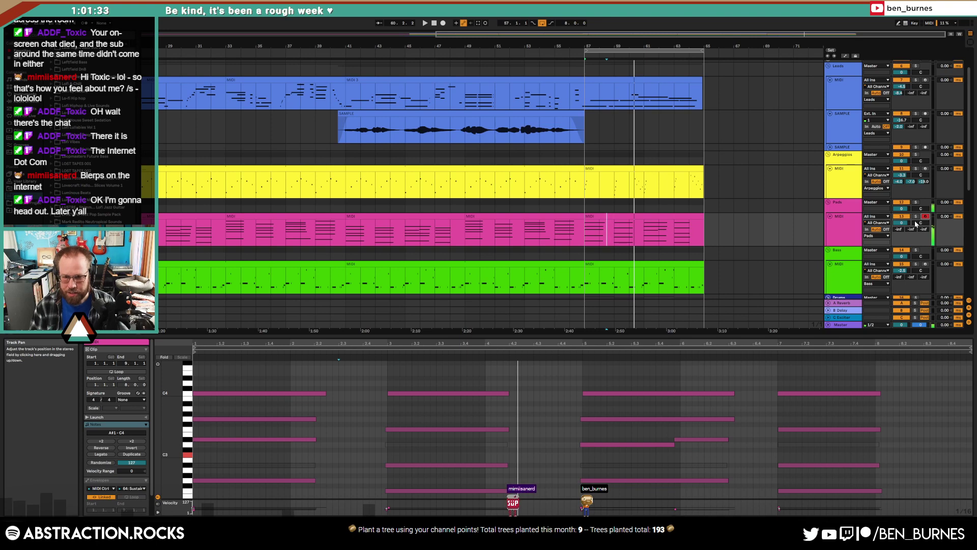
- Open the pads' Pigments synth, examine its envelopes and the Env VCA modulation routing, and close the plug-in window
key("shift+Tab")
left_click(626, 224)
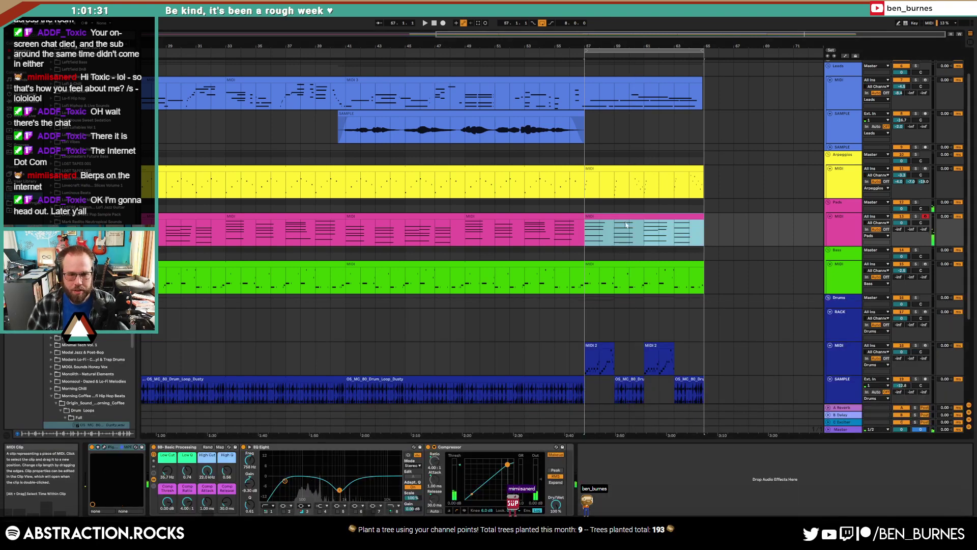
left_click(103, 447)
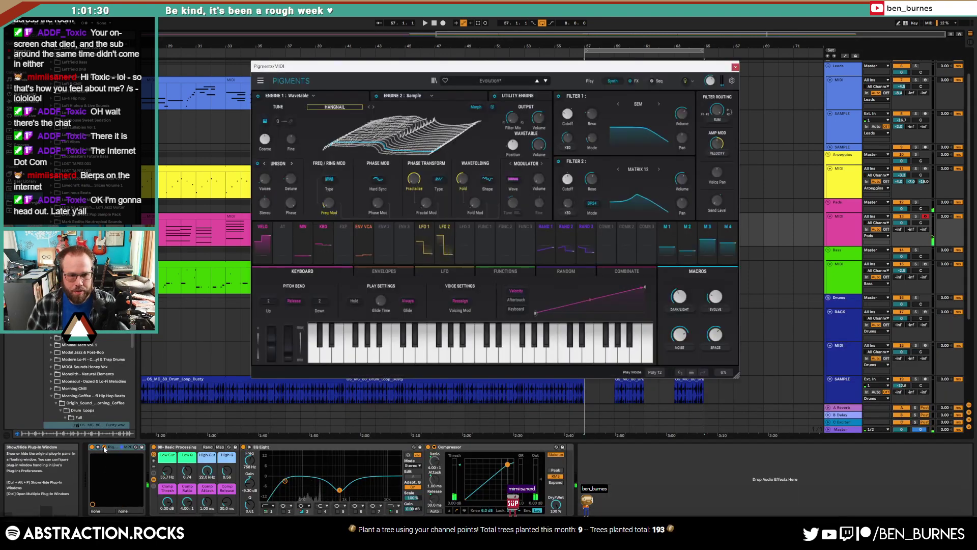
left_click(373, 273)
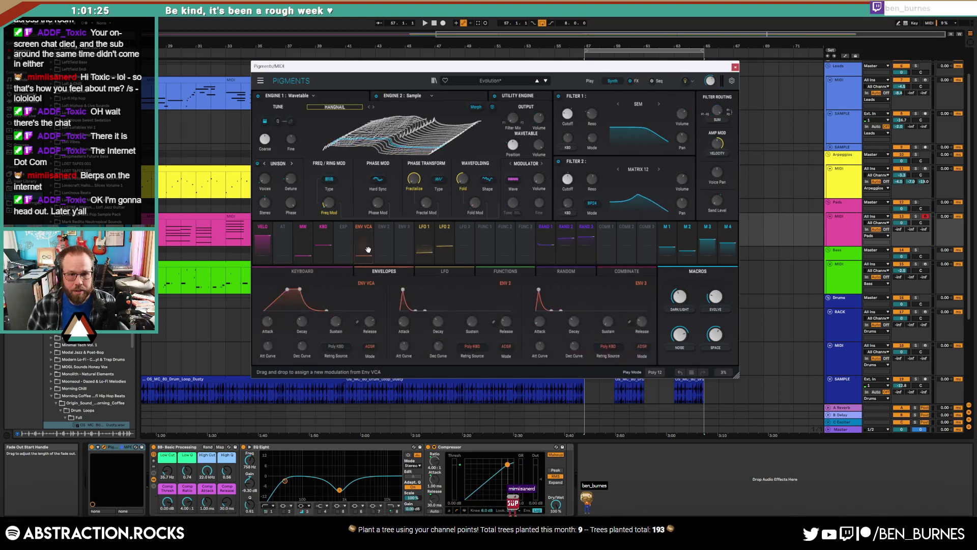
left_click(368, 226)
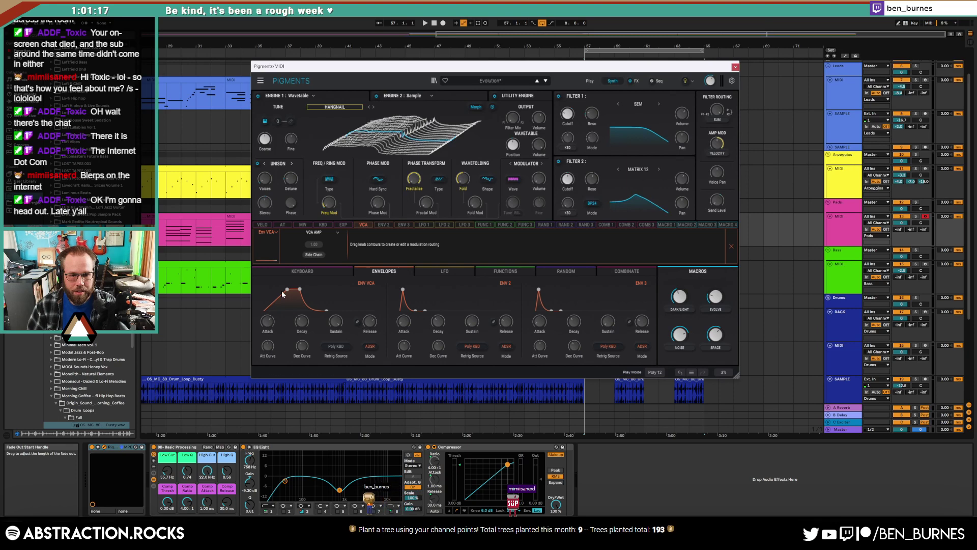
left_click(735, 66)
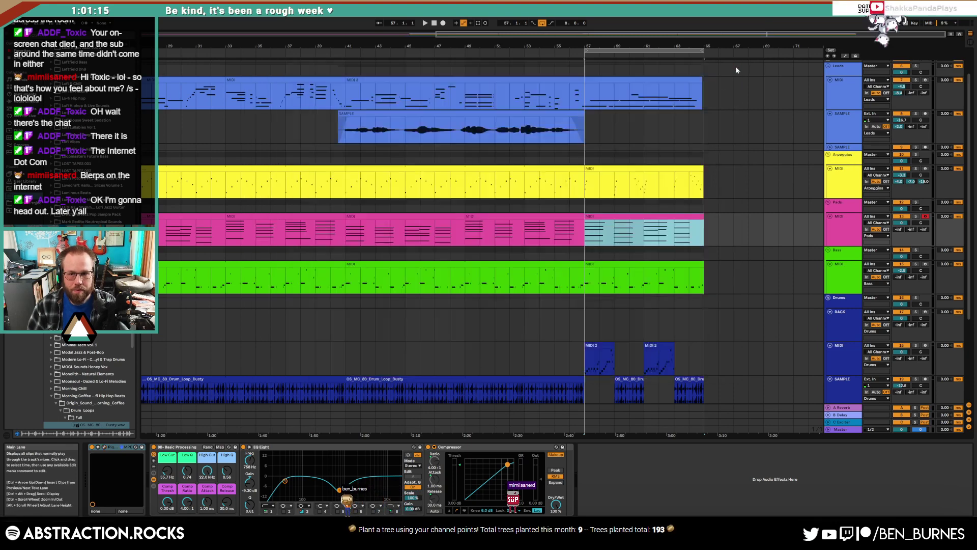
- Automate the Pads track's High Cut, adding breakpoints just before bar 57 and lowering the cutoff from bar 57 onward
key("space")
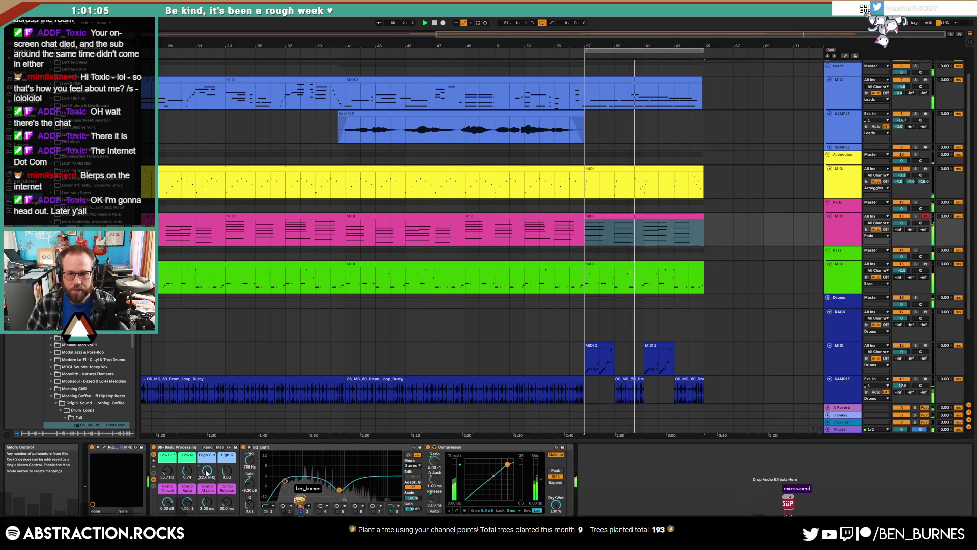
key("a")
left_click(570, 220)
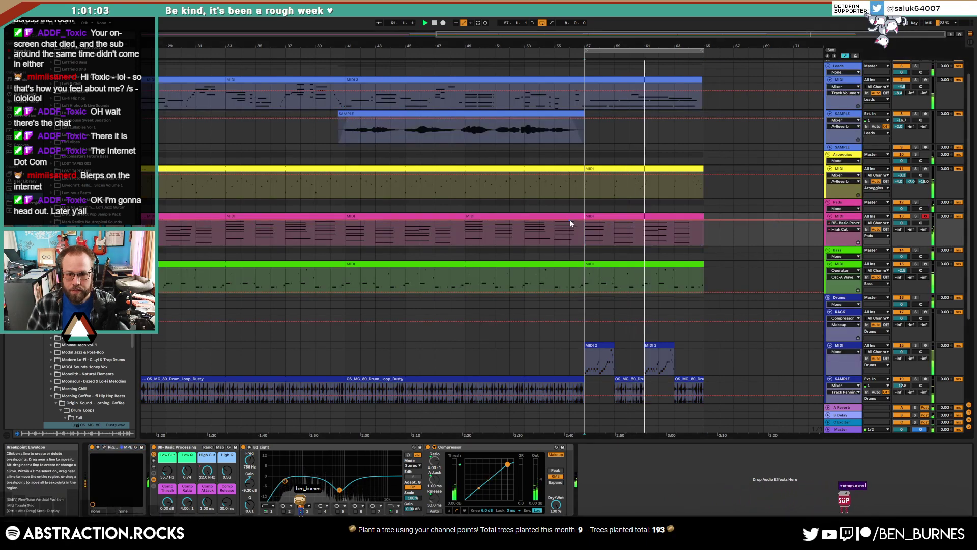
left_click_drag(584, 221, 584, 228)
left_click(585, 229)
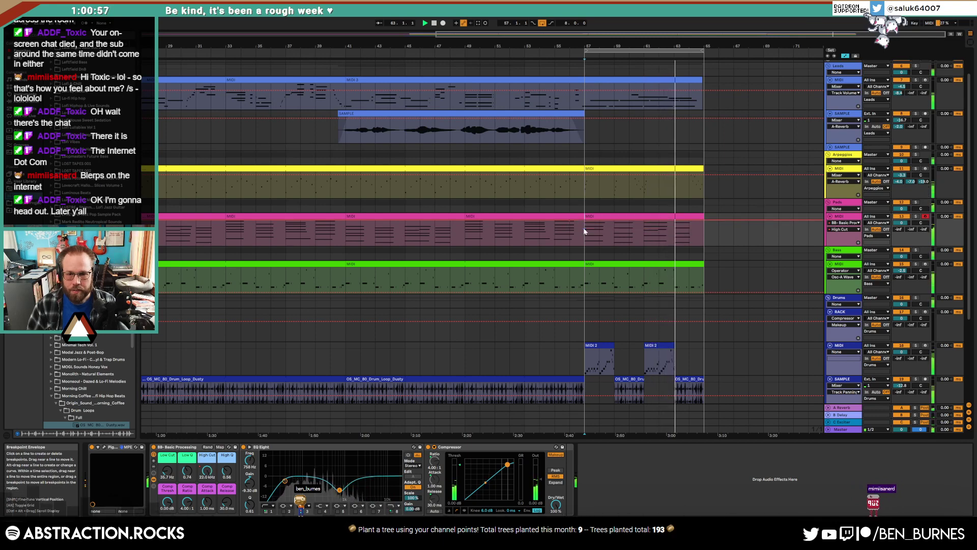
left_click_drag(585, 221, 585, 227)
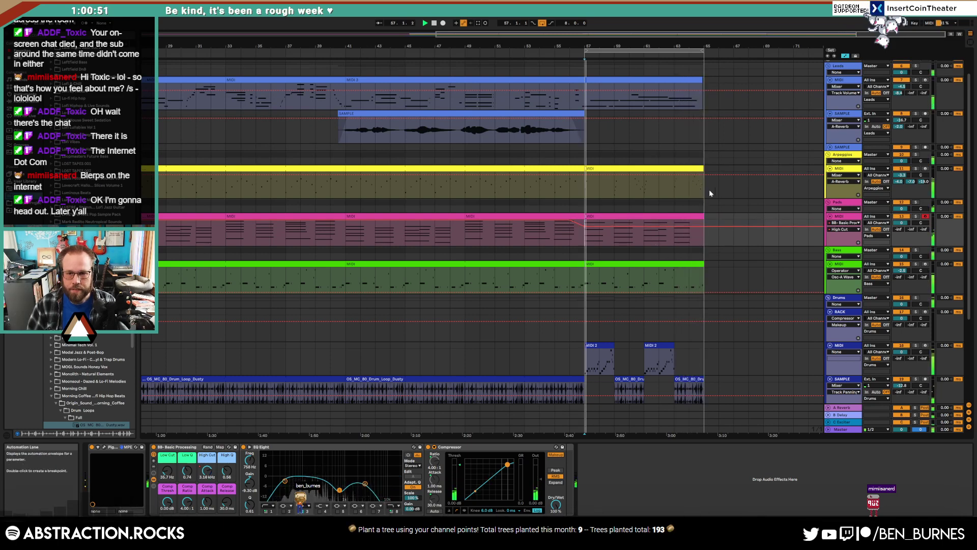
- Review the notes of the last arpeggio clip, and play the arrangement from bar 25
left_click(703, 169)
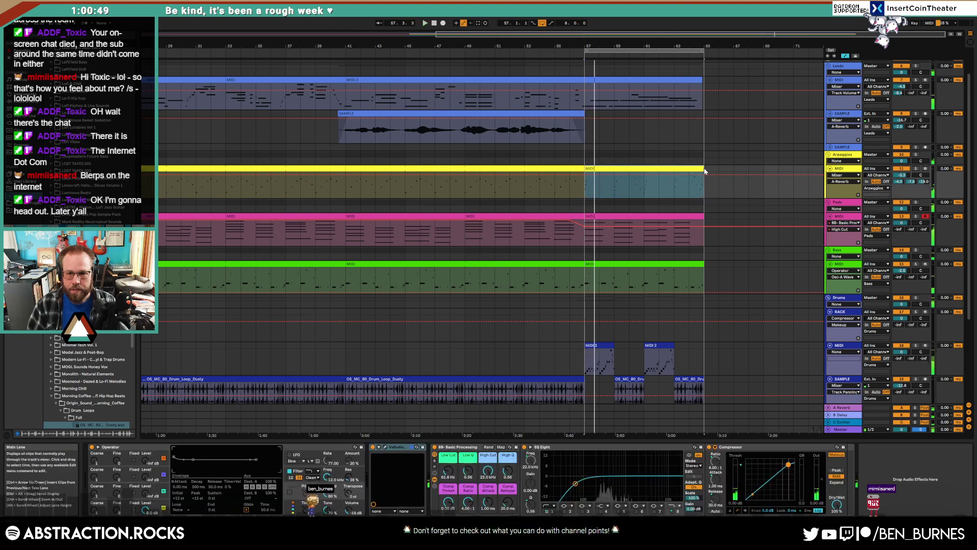
key("space")
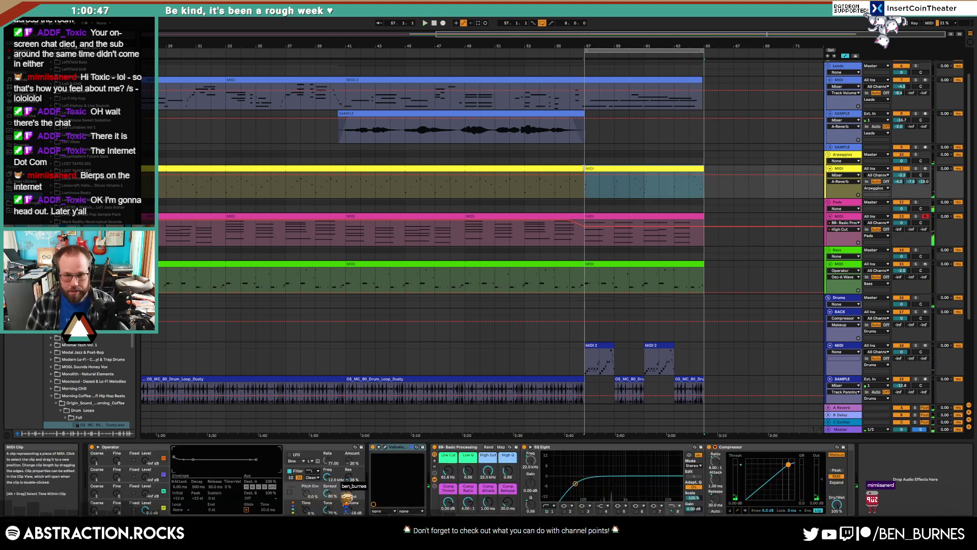
double_click(656, 196)
scroll(667, 205, "up", 1)
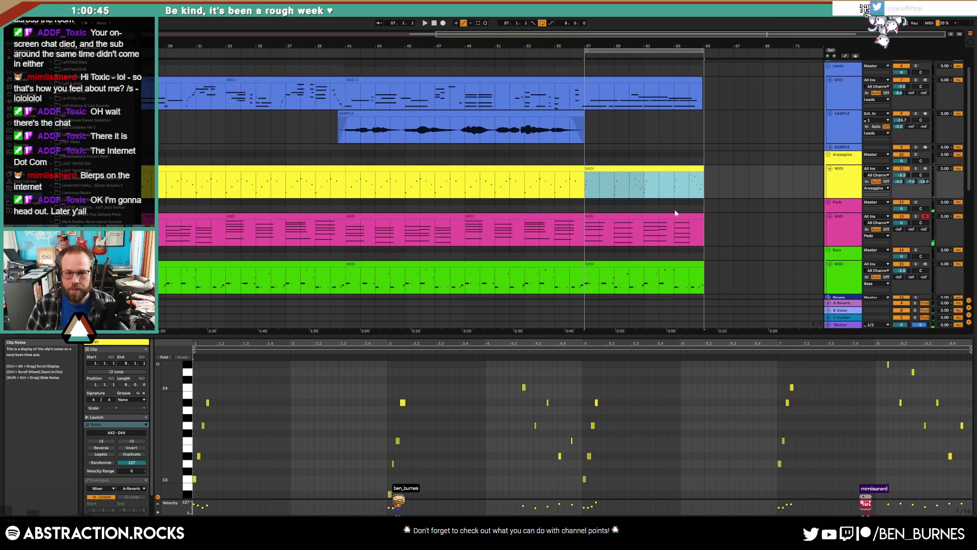
scroll(674, 209, "down", 2)
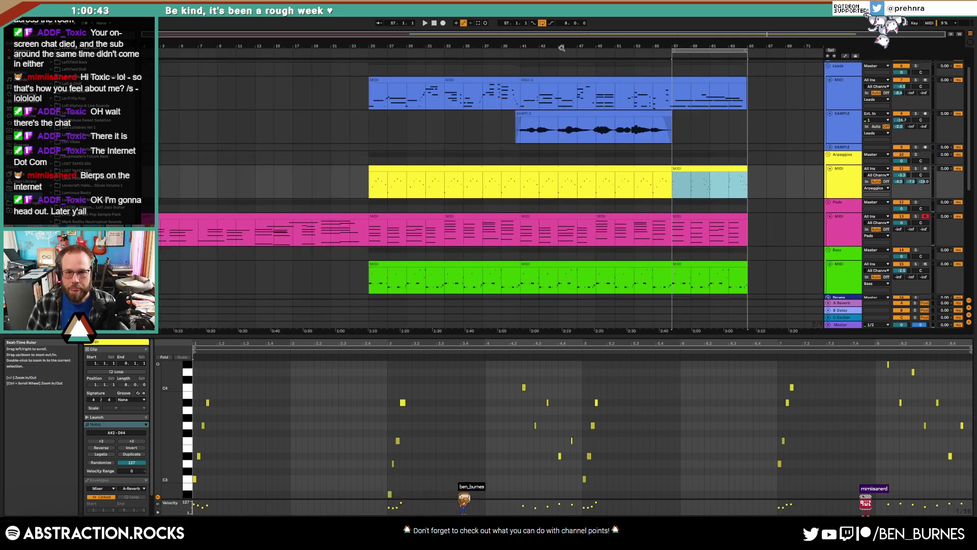
left_click(366, 53)
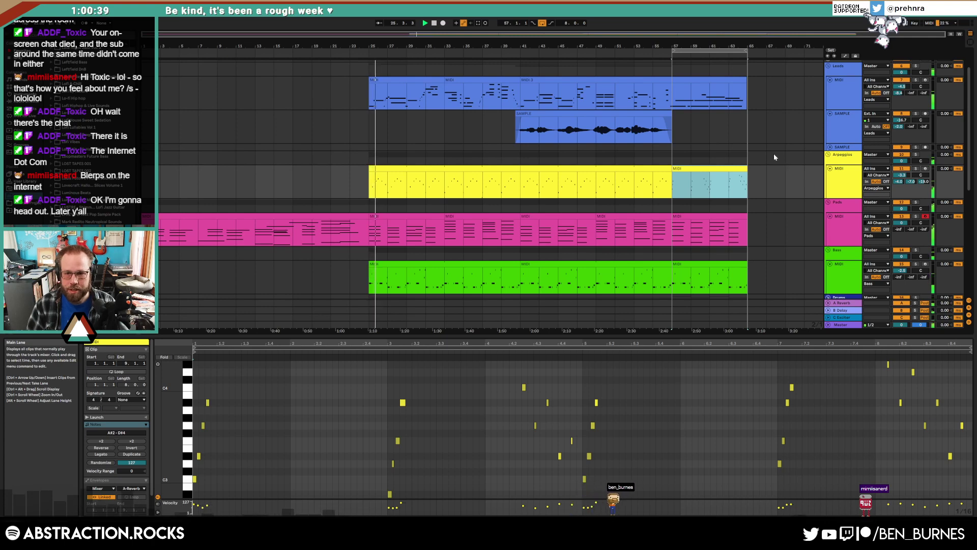
- Duplicate bars 57 to 65 of the lead MIDI clip so the part continues to bar 73
left_click(742, 78)
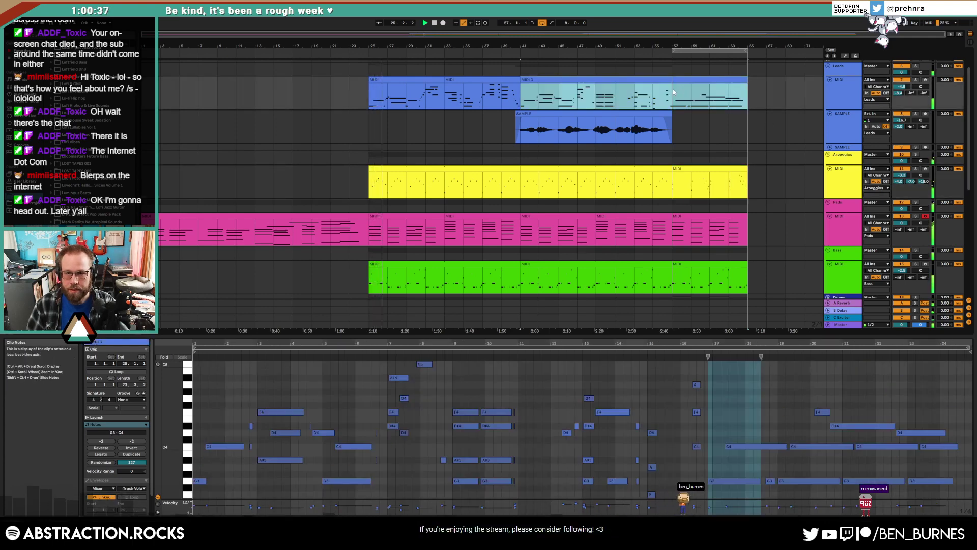
left_click_drag(675, 96, 744, 100)
key("ctrl+d")
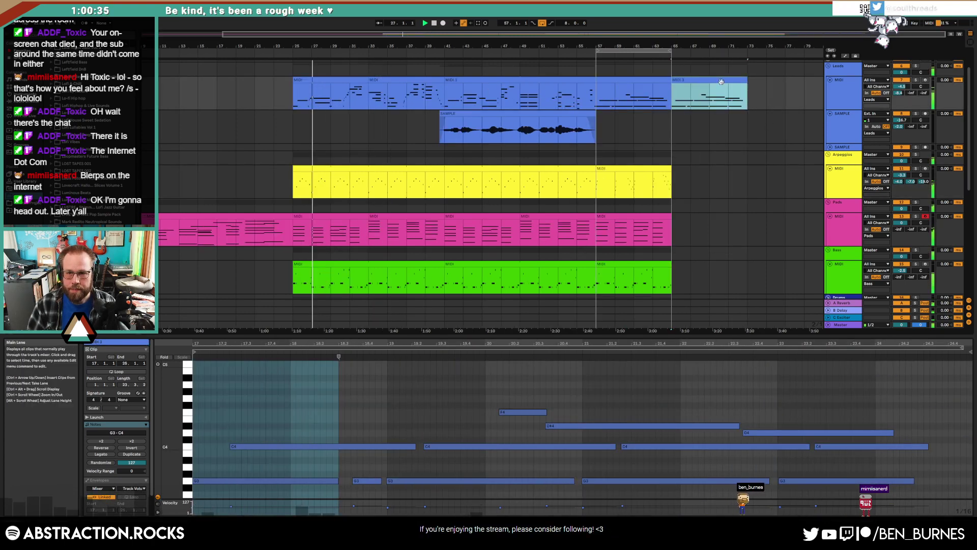
- Join the two lead clips into one and copy the G3 note at clip bar 17 to clip bar 25
left_click(656, 80, "shift")
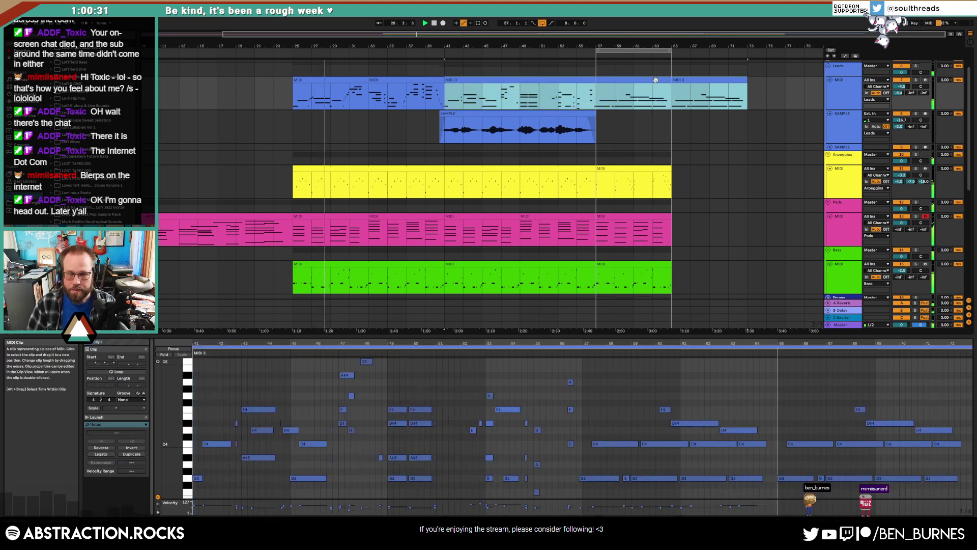
left_click(597, 479)
left_click_drag(597, 481, 790, 482)
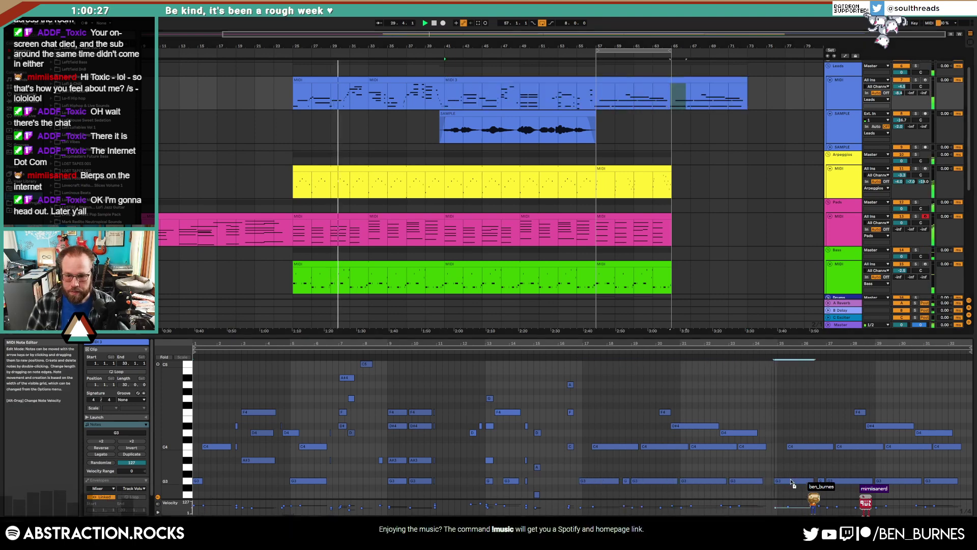
left_click(789, 465)
- Duplicate the last arpeggio clip and the last pads clip to fill bars 65 to 73
key("shift+Tab")
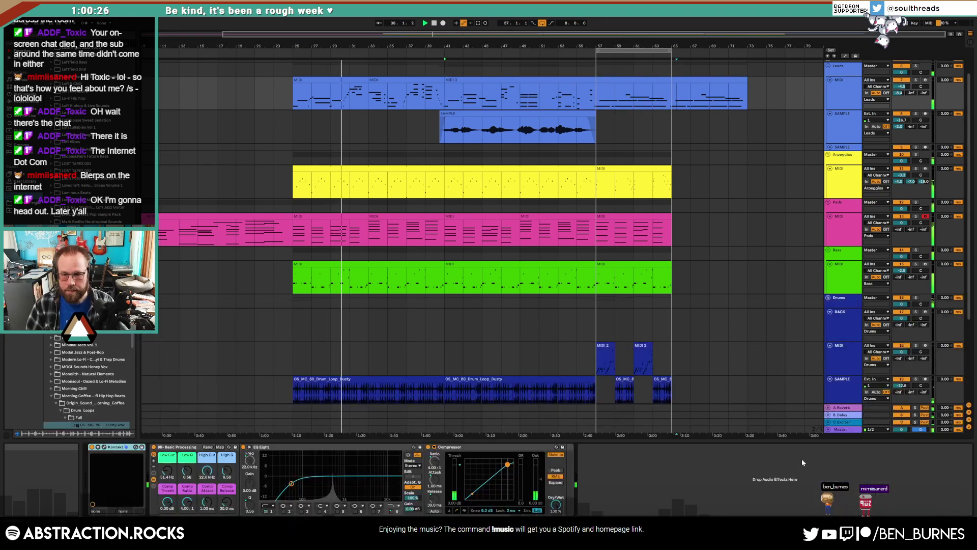
left_click(657, 175)
mouse_move(671, 179)
left_mouse_down()
mouse_move(748, 181)
mouse_move(672, 186)
left_mouse_up()
key("ctrl+d")
left_click(658, 217)
key("ctrl+d")
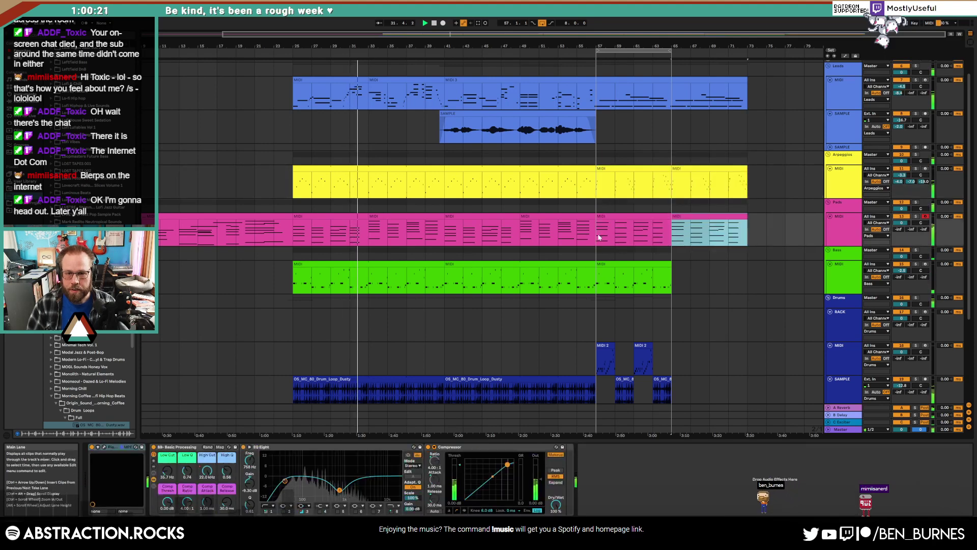
- Open the pads clip starting at bar 65 and raise the second chord's top note two semitones to C4
left_click(561, 217)
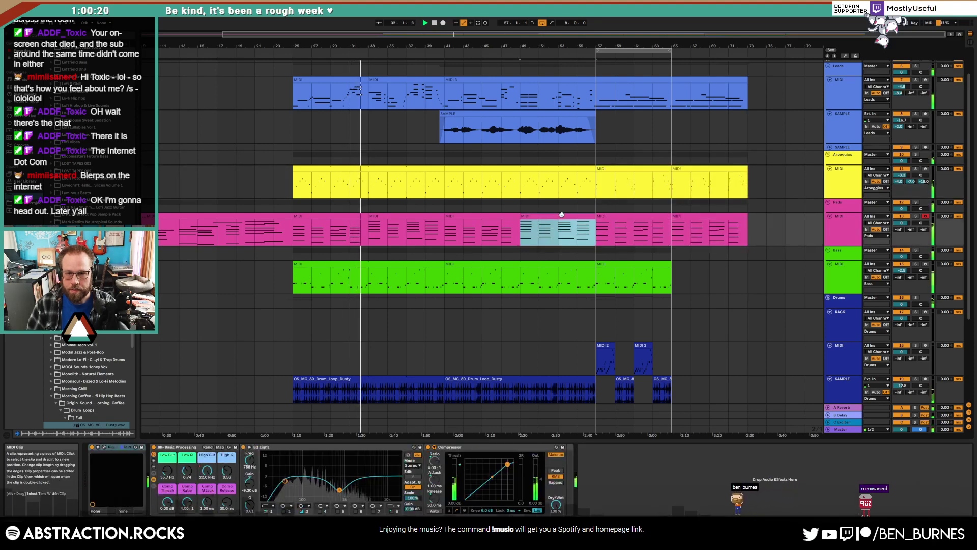
double_click(716, 216)
scroll(430, 447, "up", 1)
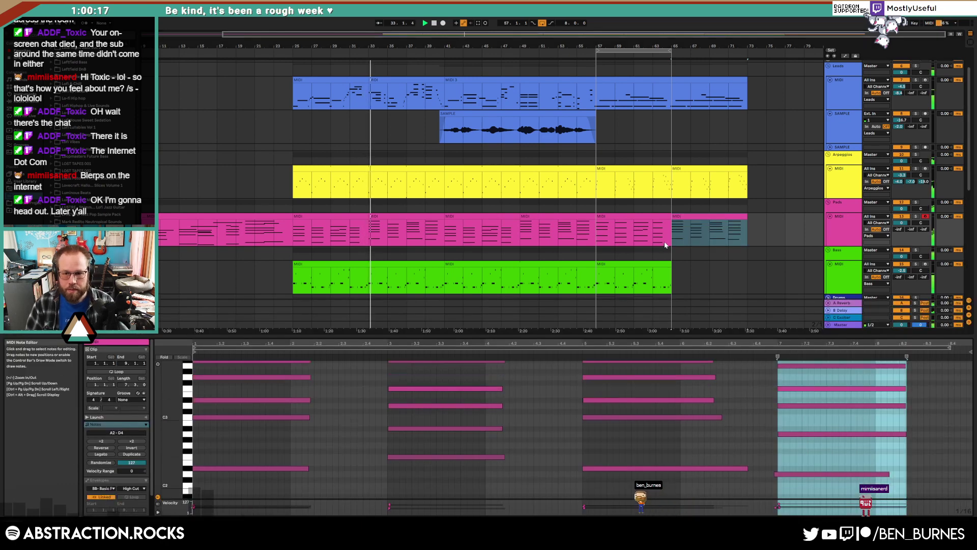
scroll(334, 401, "up", 3)
left_click(400, 403)
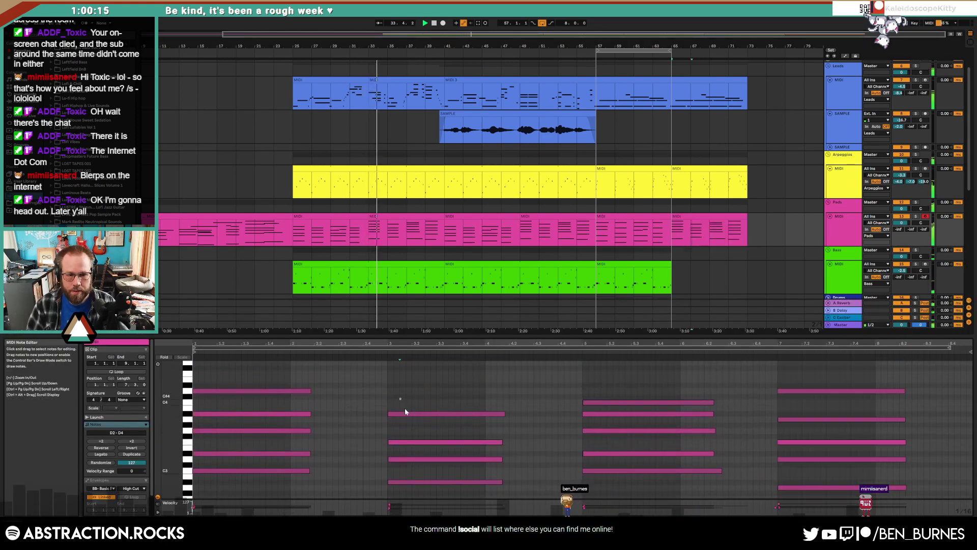
left_click(406, 413)
key("Up")
key("Up")
- Lower the top notes of the fourth and first chords in this pads clip to C4
left_click(808, 391)
key("Down")
key("Down")
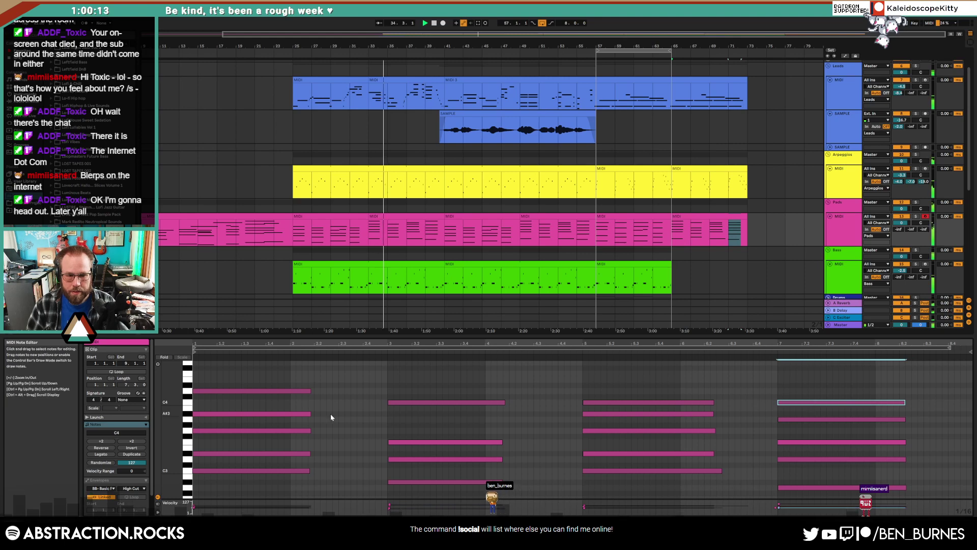
left_click(286, 391)
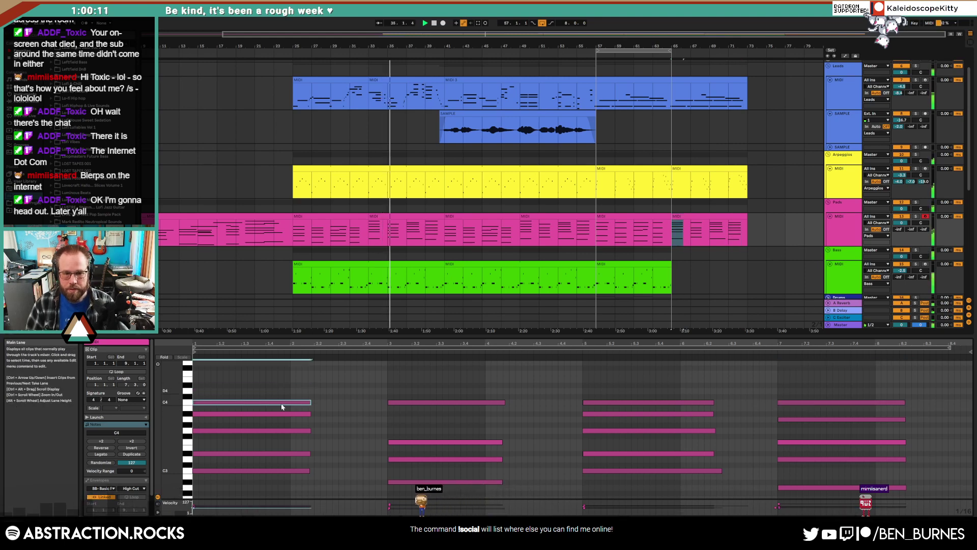
key("shift+Tab")
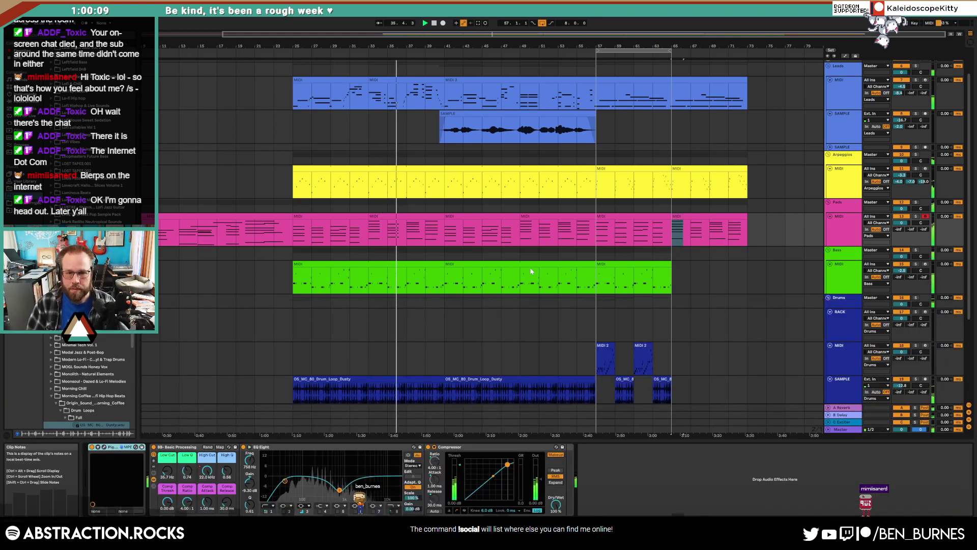
- Extend the last looped bass clip from bar 65 to bar 73
left_click(567, 264)
double_click(618, 264)
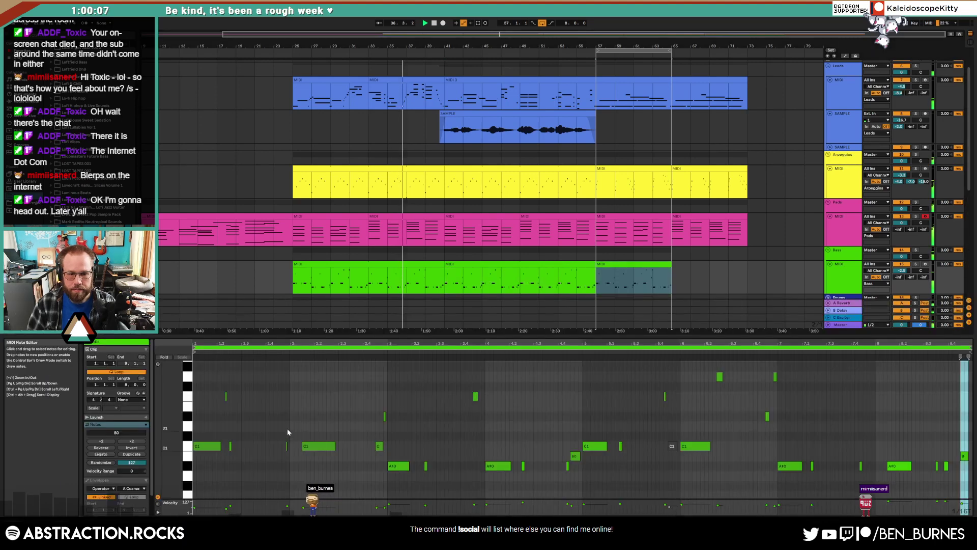
left_click(672, 265)
left_click_drag(672, 266, 747, 274)
key("shift+Tab")
scroll(695, 322, "down", 3)
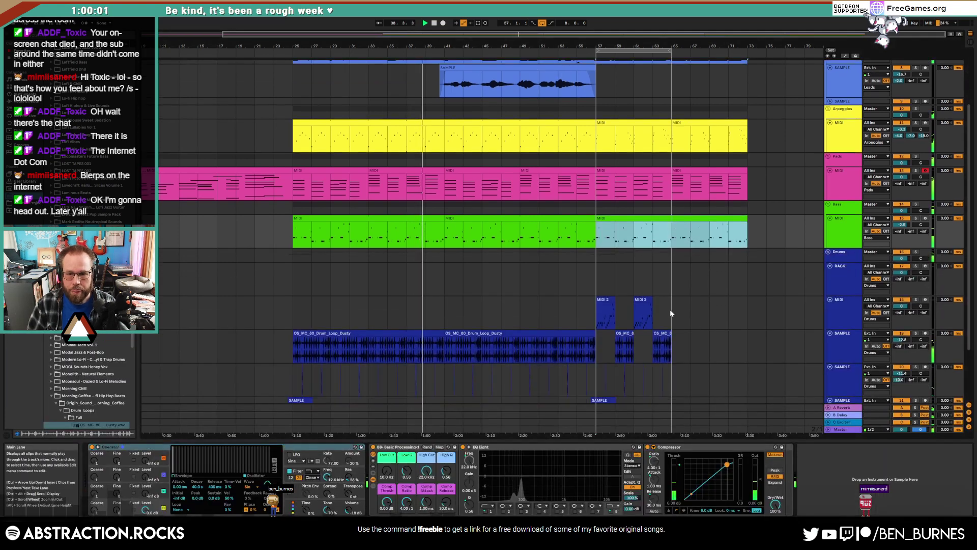
- Duplicate the drum MIDI, drum loop and percussion sample clips from bars 57–65 into bars 65–73, and move the loop region there
left_click_drag(670, 309, 595, 360)
key("ctrl+d")
scroll(684, 339, "down", 3)
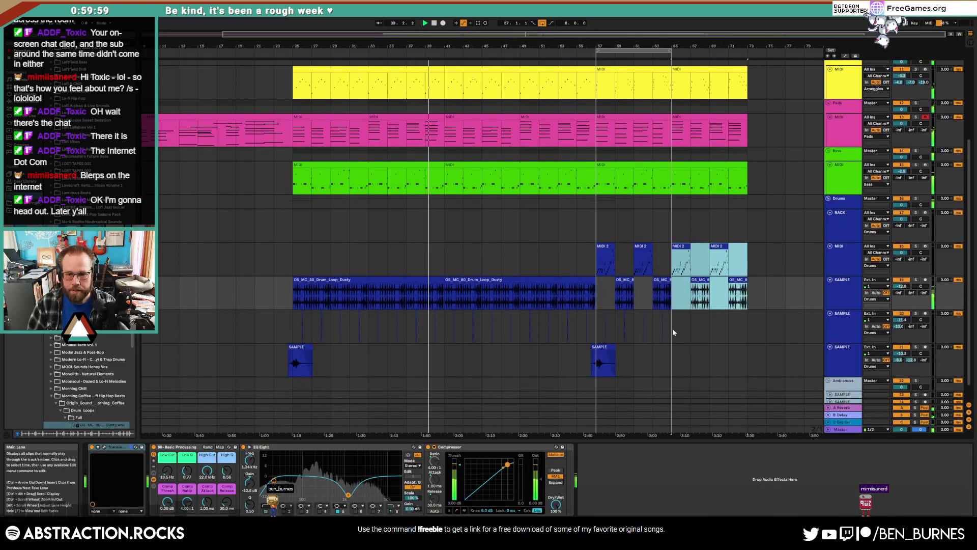
left_click_drag(673, 328, 590, 332)
key("ctrl+d")
scroll(626, 152, "up", 2)
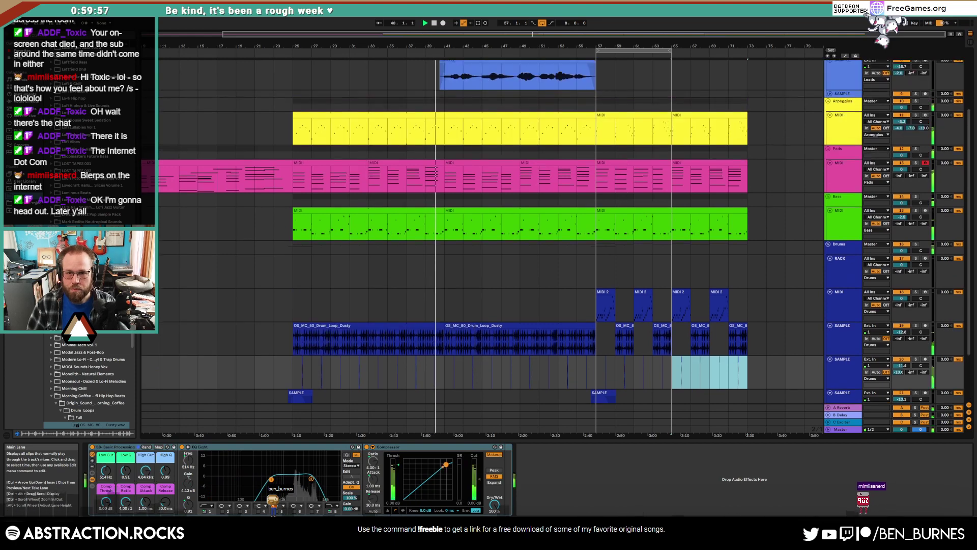
left_click_drag(642, 50, 718, 50)
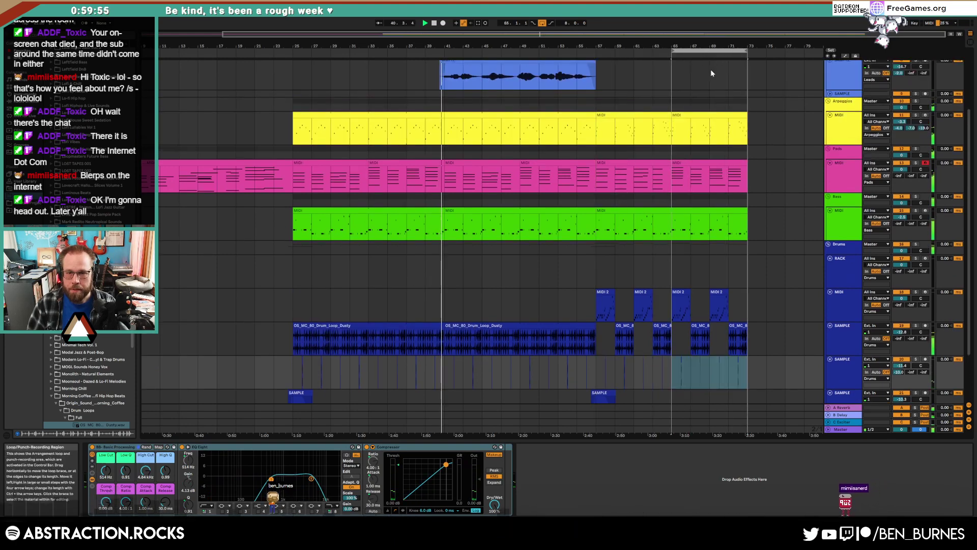
- Insert a Glue Compressor before the other effects on the SAMPLE track in the Leads group and raise that track's volume
scroll(682, 118, "up", 3)
left_click(838, 161)
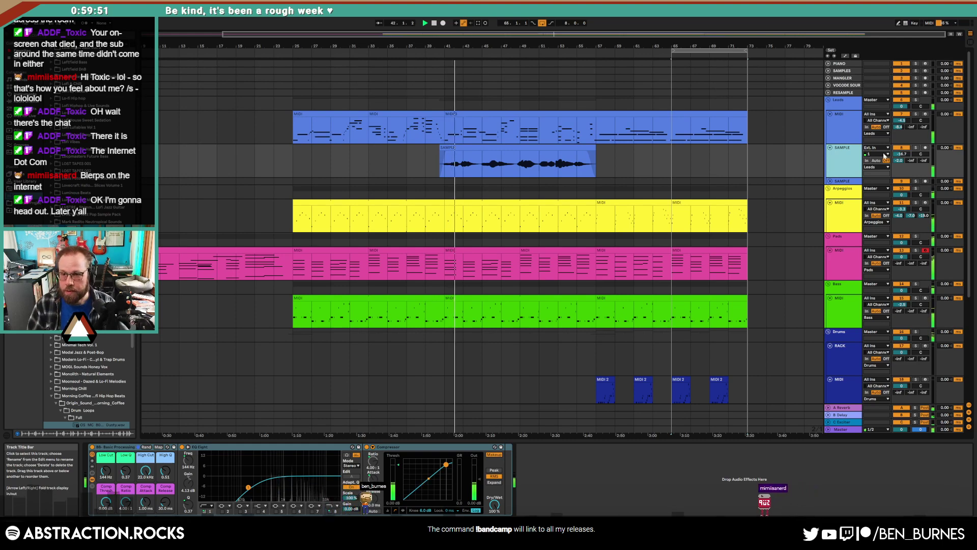
left_click_drag(902, 154, 902, 148)
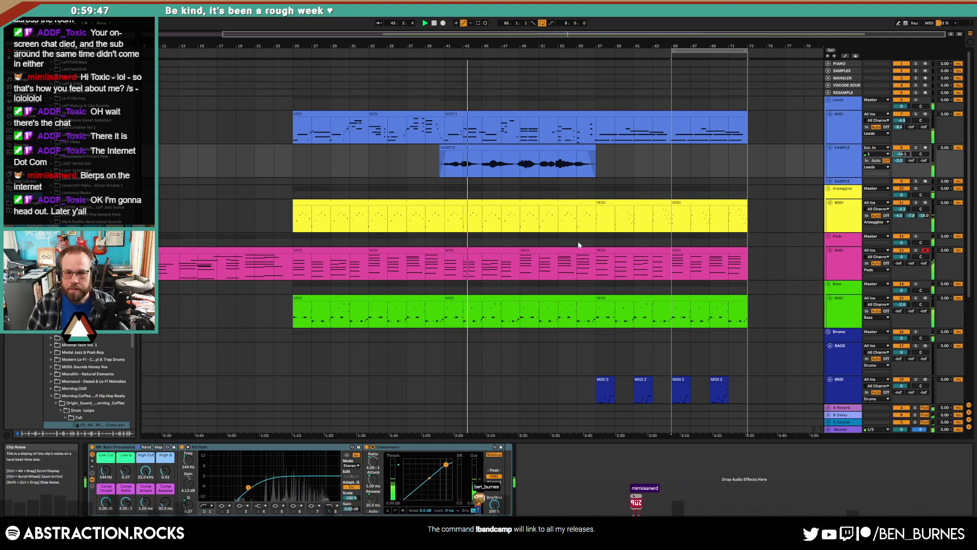
left_click(580, 168)
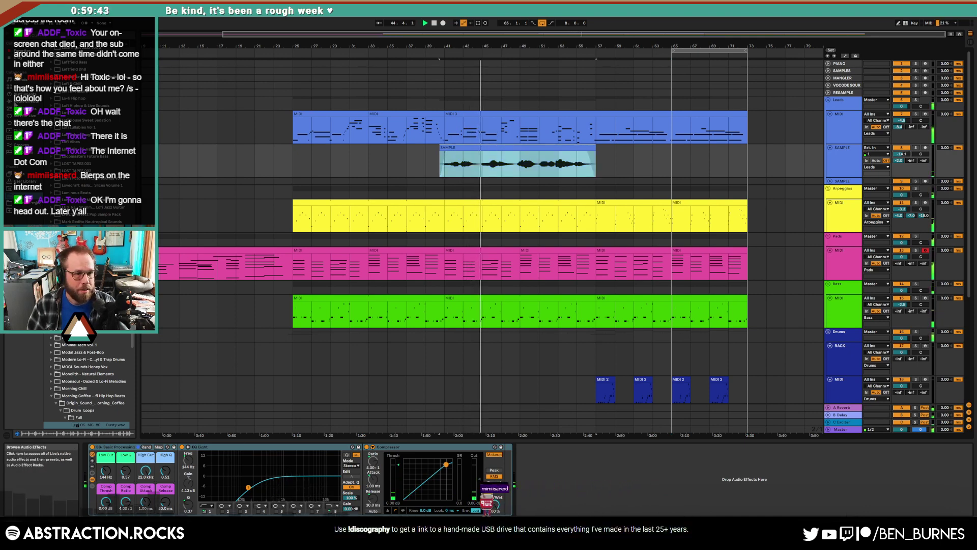
left_click(24, 102)
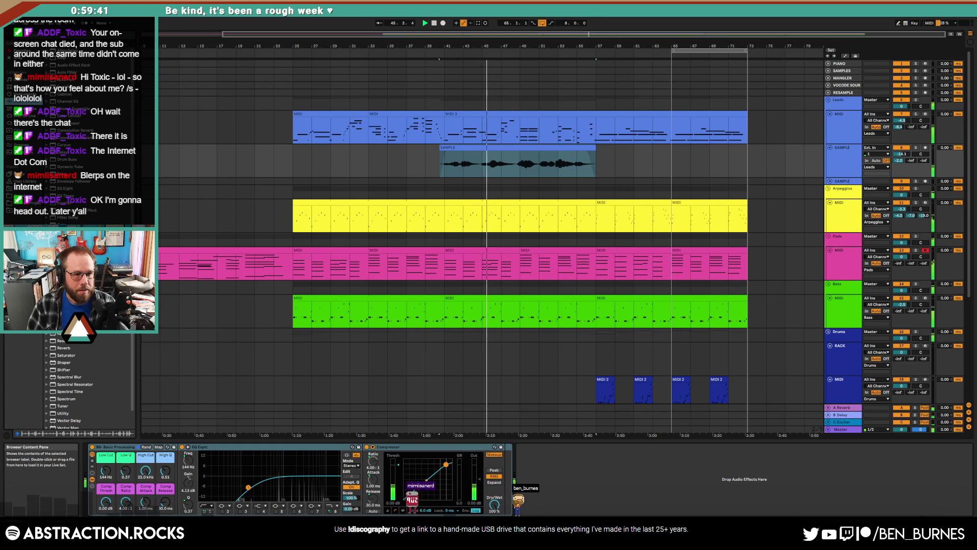
left_click_drag(74, 232, 133, 543)
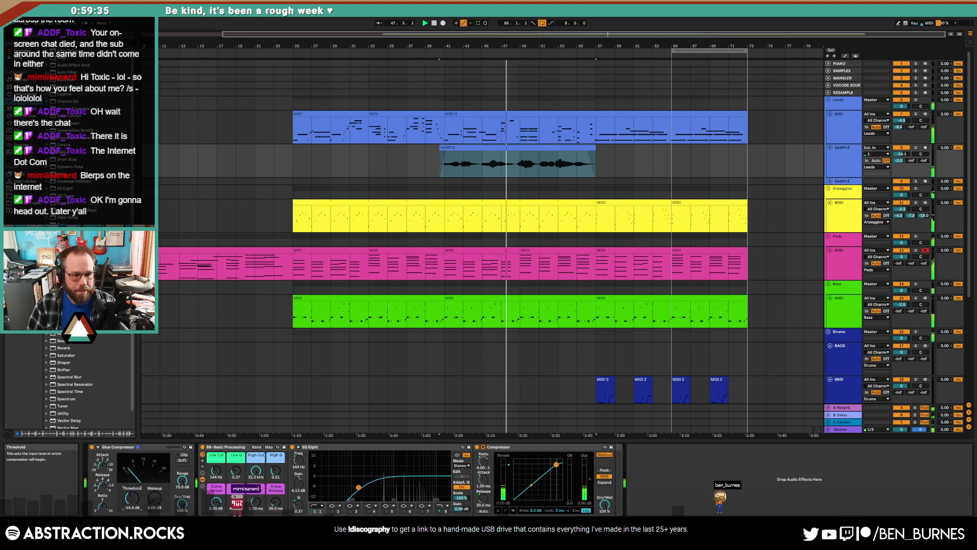
left_click_drag(902, 153, 902, 145)
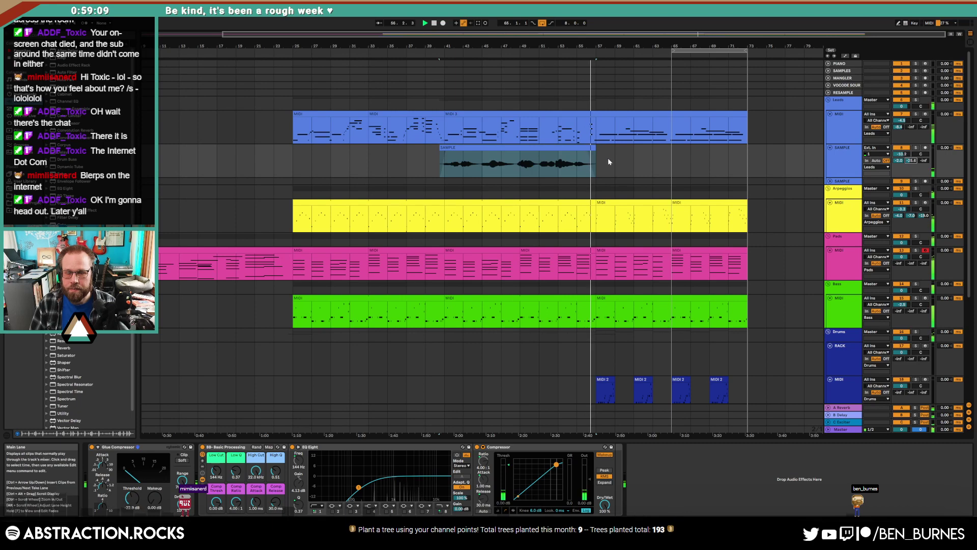
- Edit the pads' High Cut automation so it ramps down ahead of bar 57 and holds level through bar 73
left_click(589, 249)
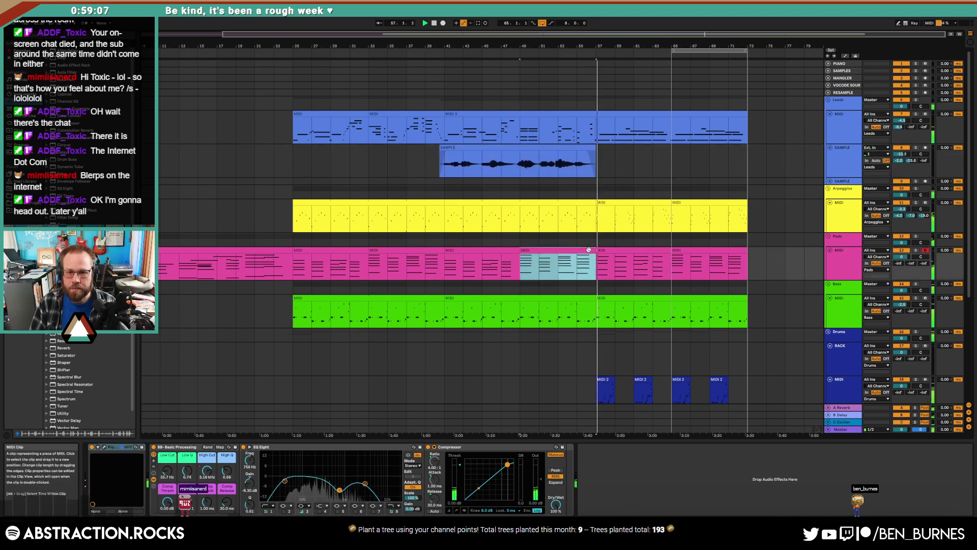
key("a")
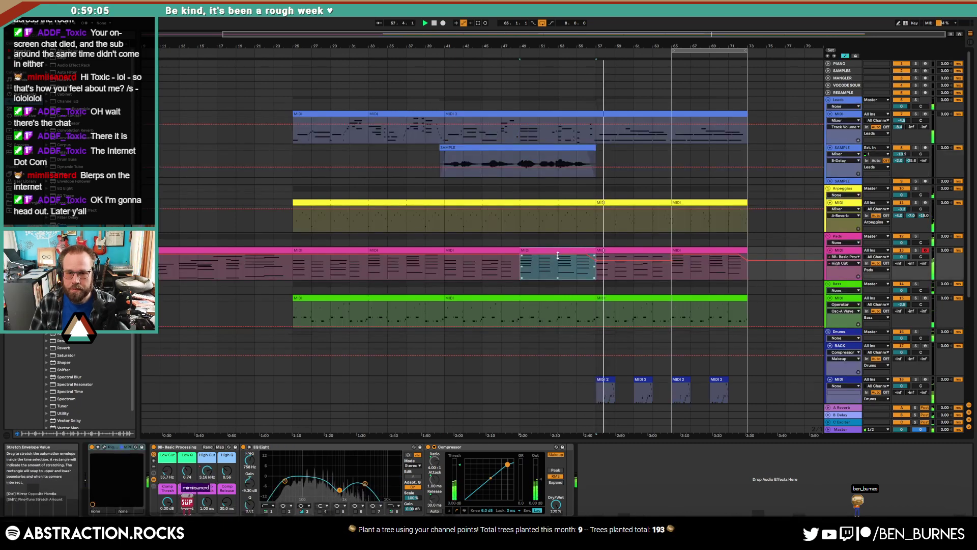
left_click(558, 256)
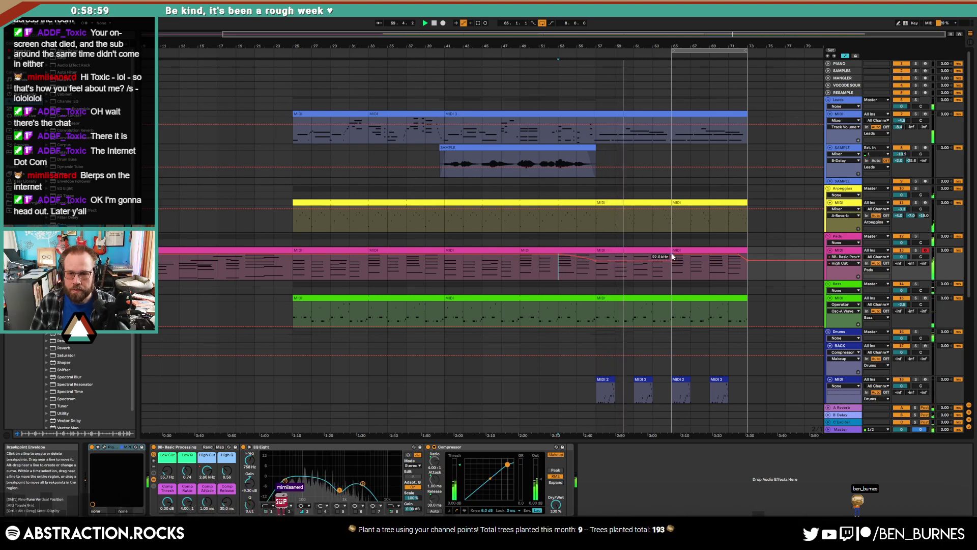
left_click(728, 261)
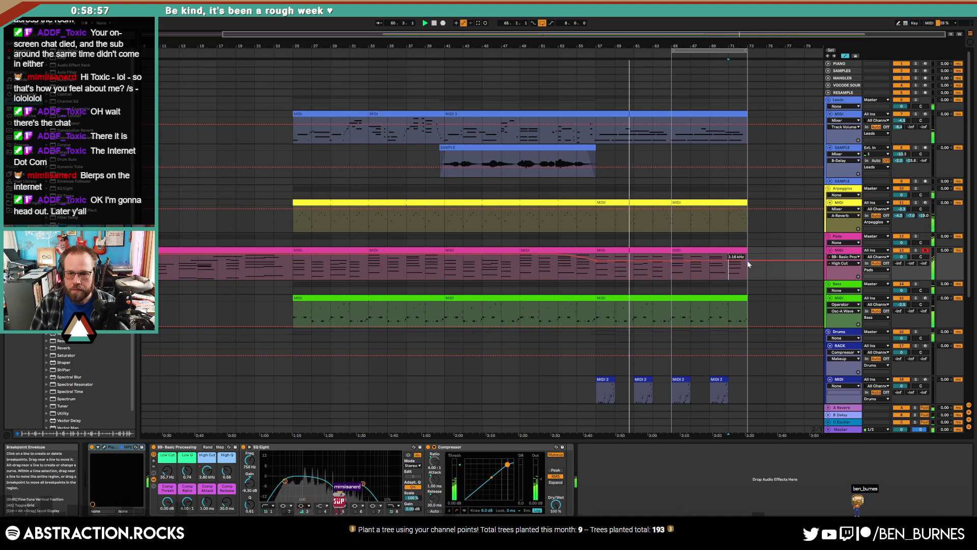
left_click(680, 273)
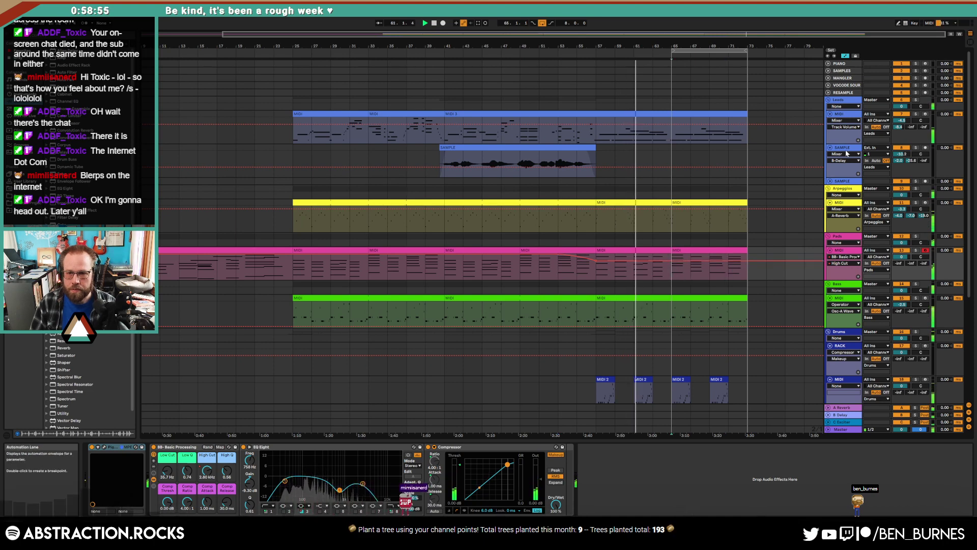
- Insert a new MIDI track below the Leads group's SAMPLE track and copy the pads clip from bars 57–65 onto it
left_click(847, 152)
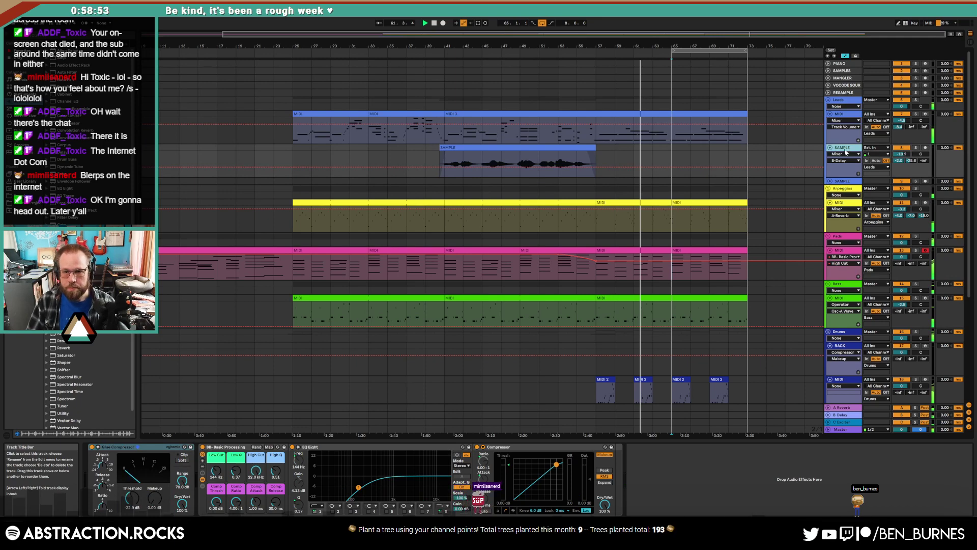
key("ctrl+shift+t")
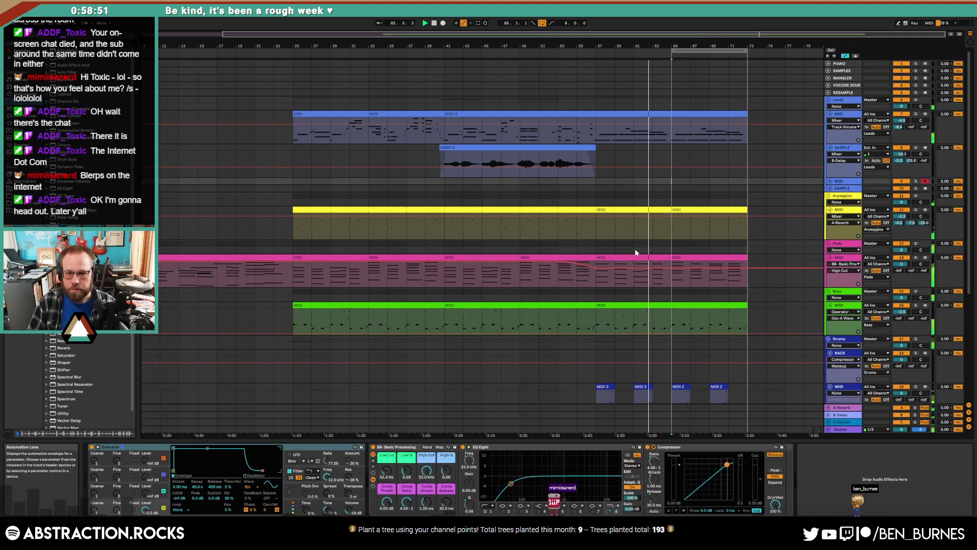
left_click_drag(637, 257, 640, 183)
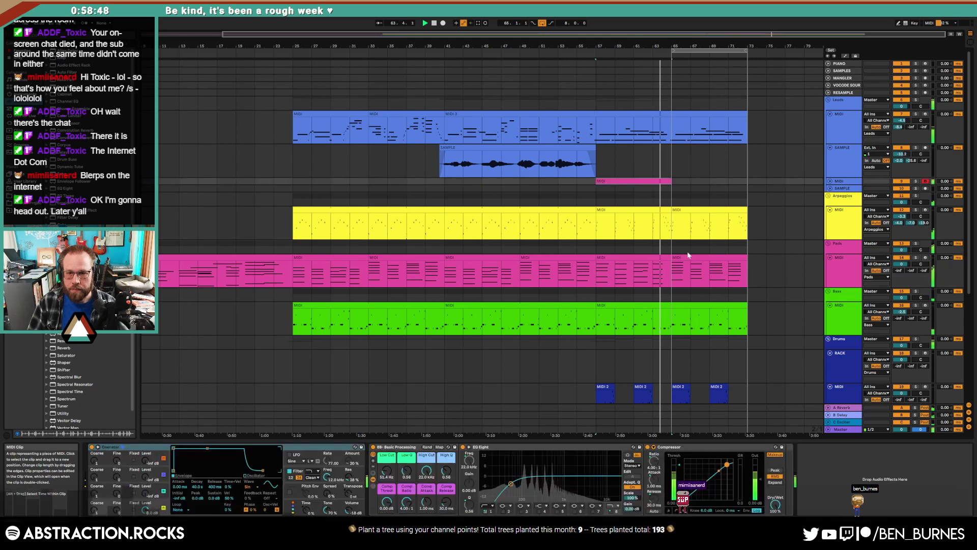
left_click(830, 181)
- Load Kontakt on the new MIDI track with The Gentleman piano instrument
left_click(24, 123)
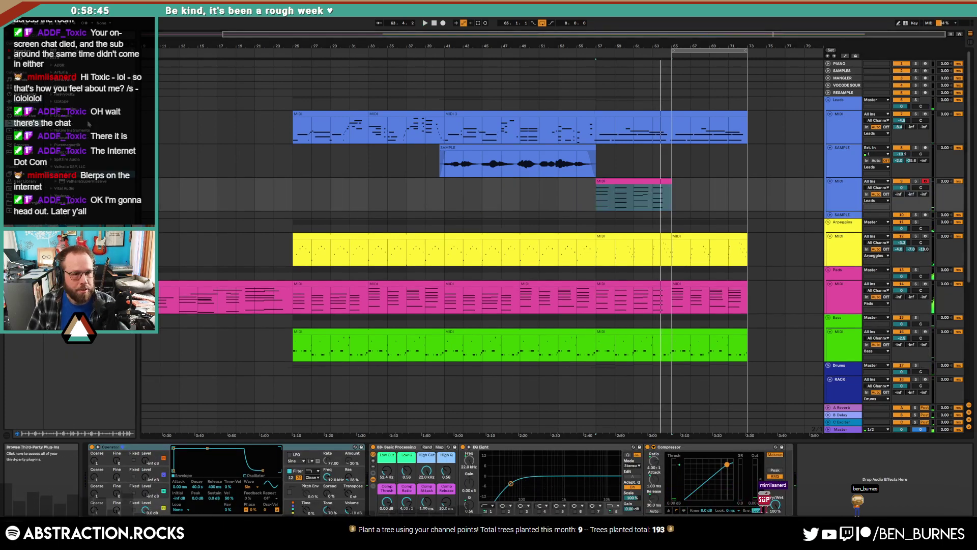
left_click(52, 130)
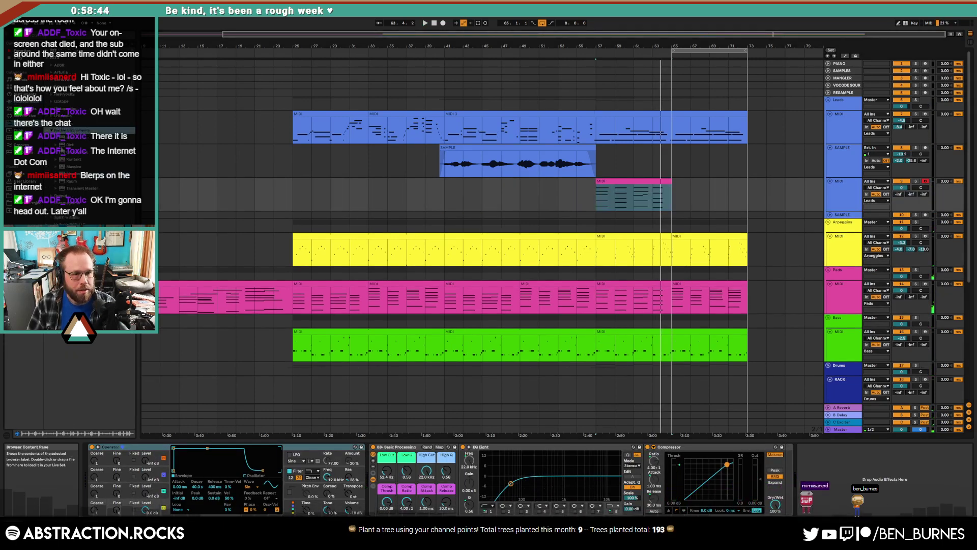
double_click(73, 159)
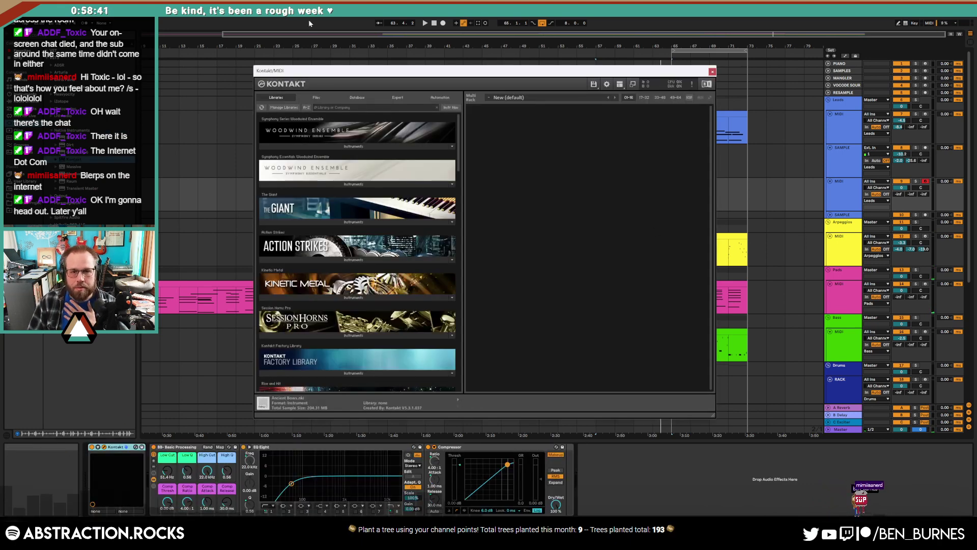
left_click_drag(458, 133, 474, 239)
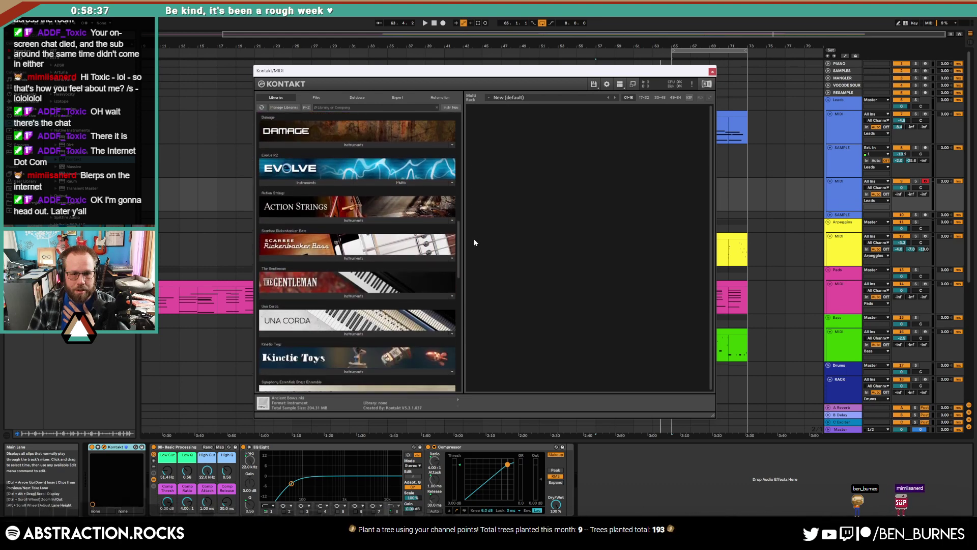
left_click(354, 297)
double_click(407, 305)
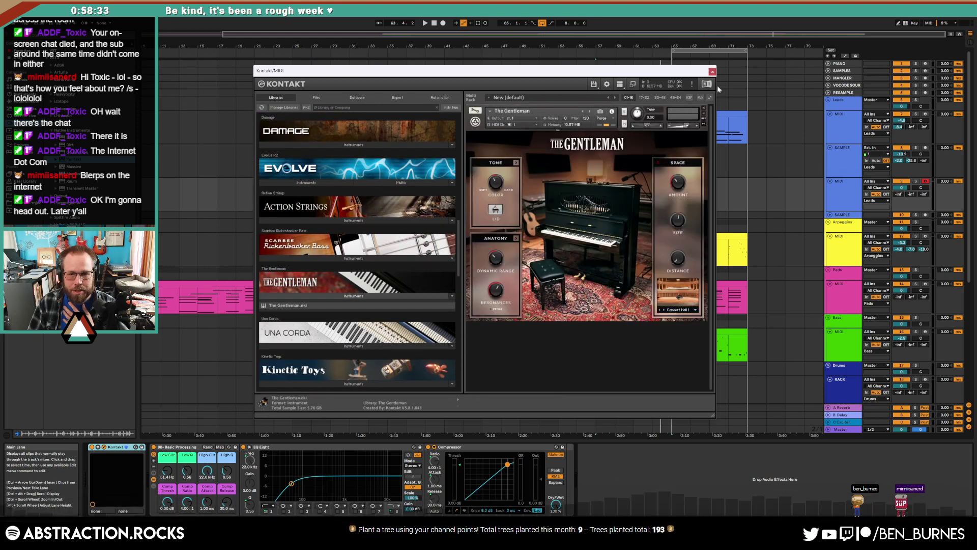
- Move the Kontakt window off the arrangement and assign the piano track's color to its clip
left_click_drag(677, 71, 527, 50)
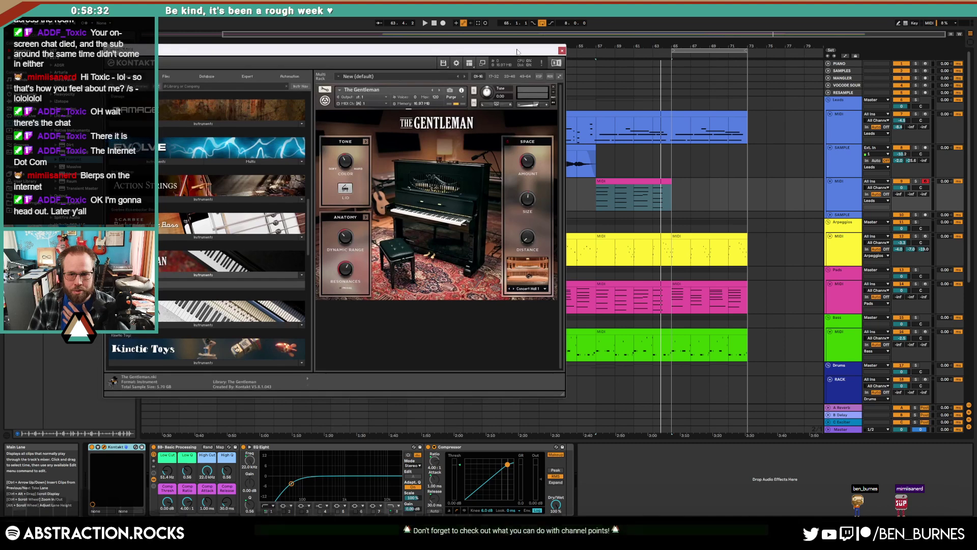
right_click(843, 193)
left_click(876, 349)
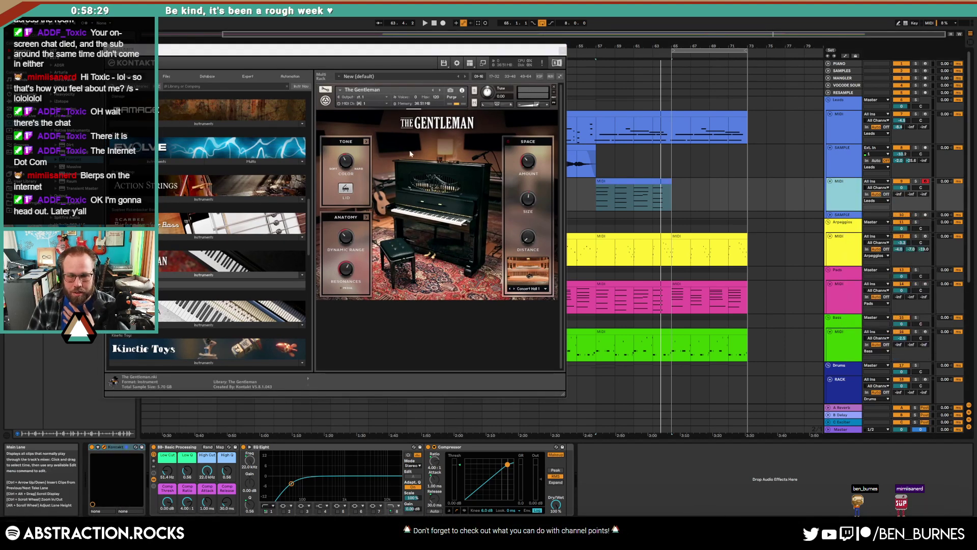
- Audition the piano clip from bar 57 and close the Kontakt window
left_click(595, 200)
double_click(621, 182)
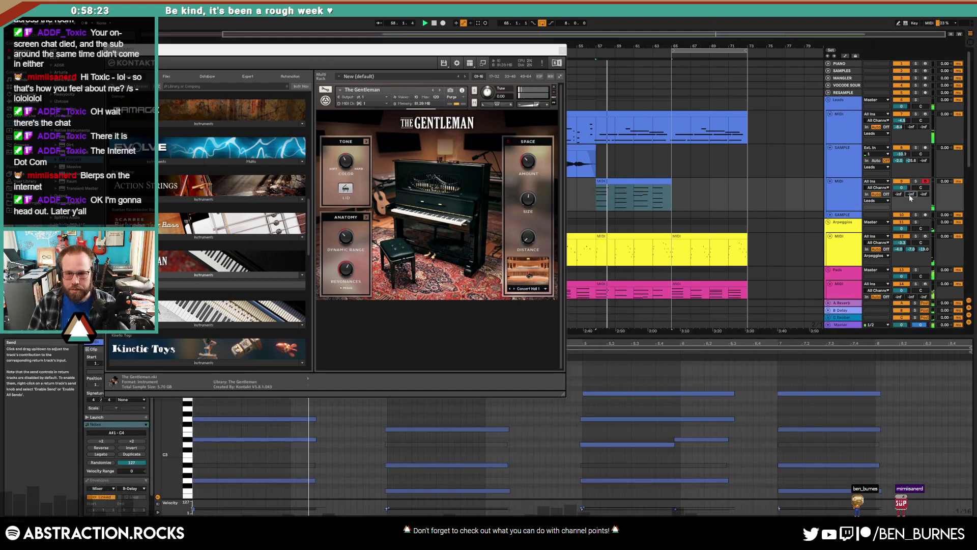
key("shift+Tab")
left_click(563, 50)
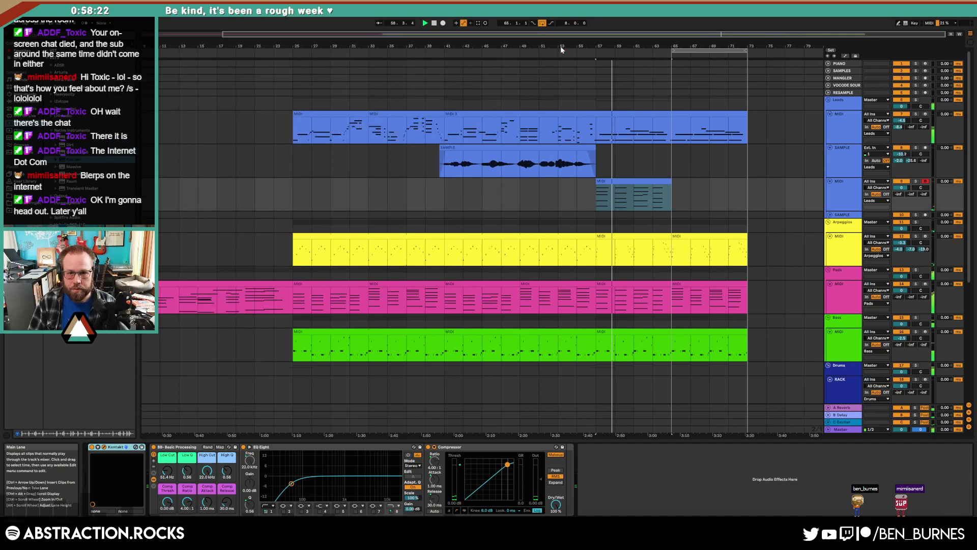
- Copy the pads clip from bars 65–73 onto the piano track and assign the track color to its clips
left_click(693, 284)
left_click_drag(689, 284, 689, 179)
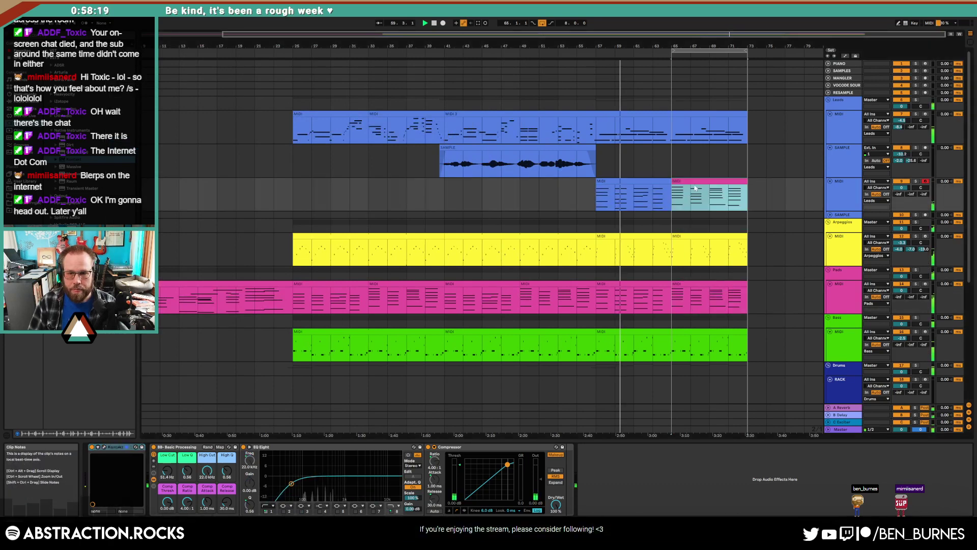
right_click(839, 187)
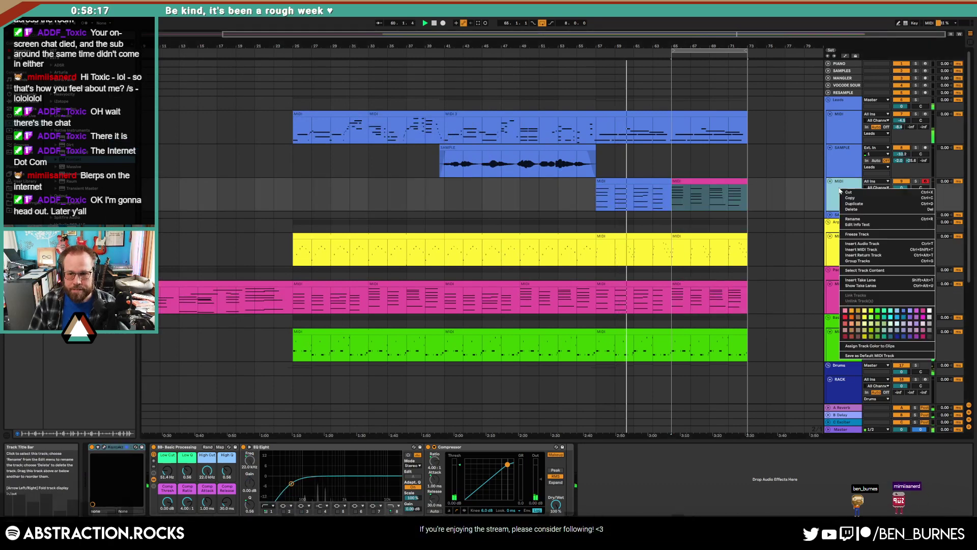
left_click(885, 347)
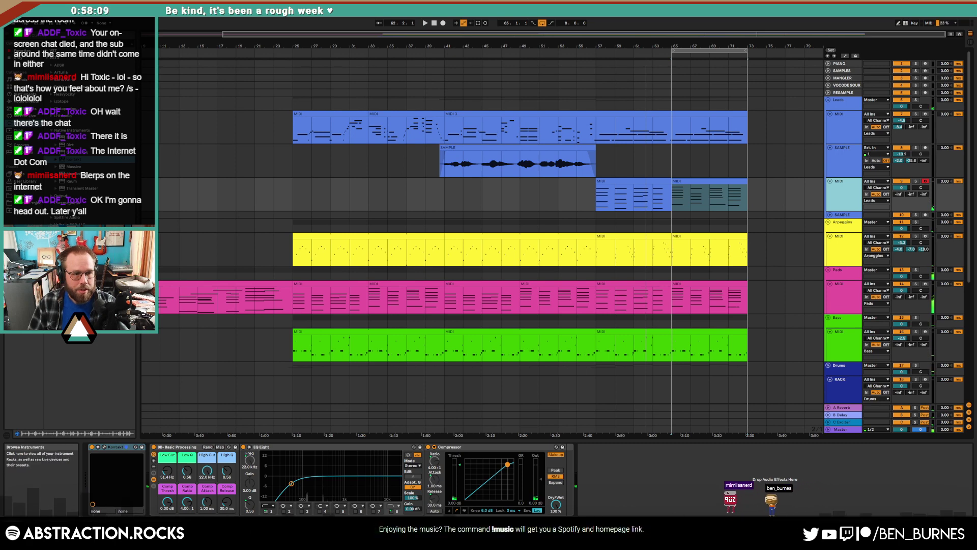
- Insert an Arpeggiator before Kontakt on the piano track, with the Up style and a 1/24 rate, and play it back
left_click(24, 108)
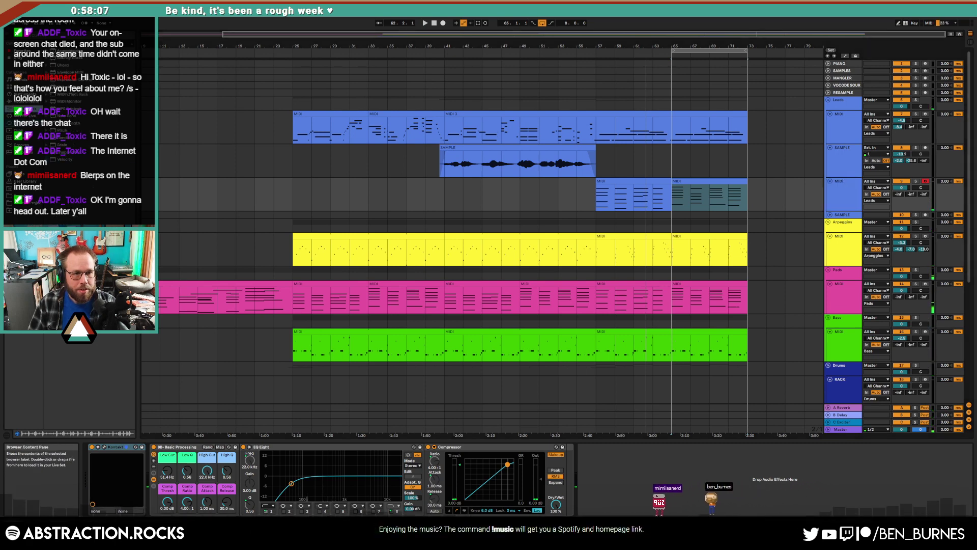
left_click_drag(69, 51, 113, 460)
left_click(111, 459)
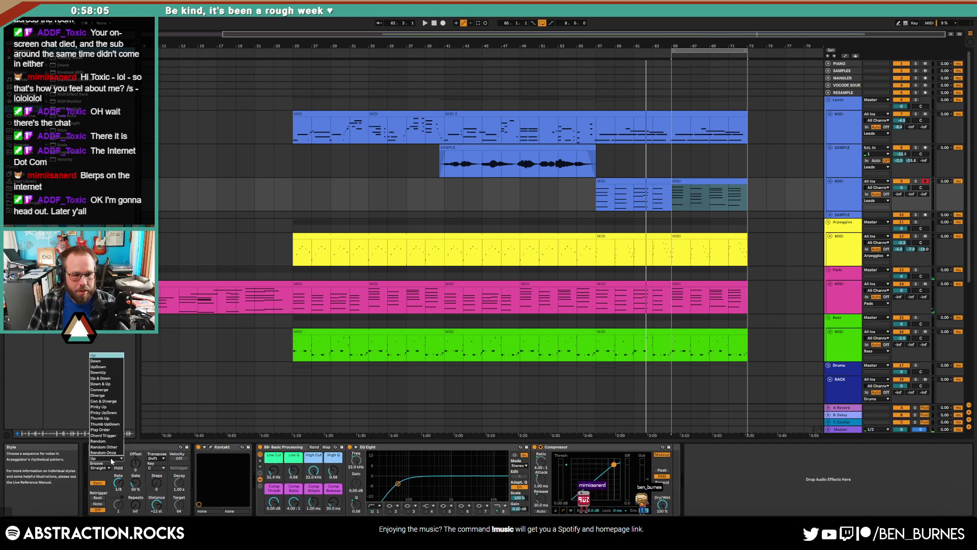
left_click(106, 457)
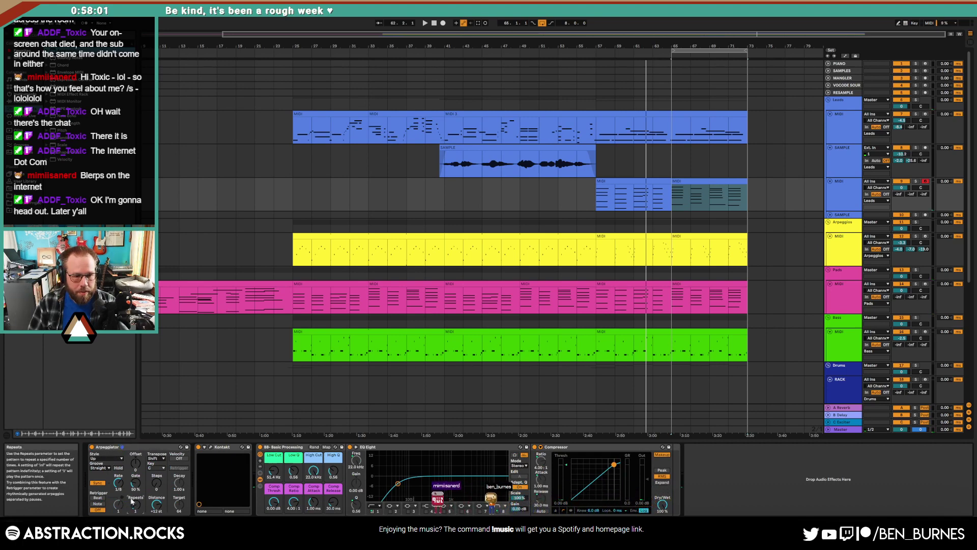
left_click_drag(119, 483, 118, 478)
key("space")
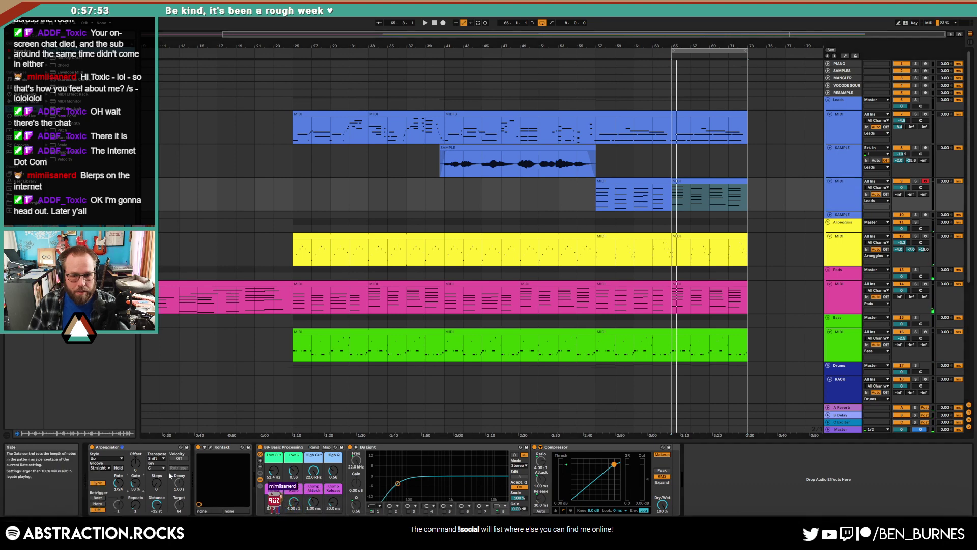
- Consolidate the two piano clips spanning bars 57 to 73 into one clip and open its notes
left_click(628, 182)
left_click(682, 180, "shift")
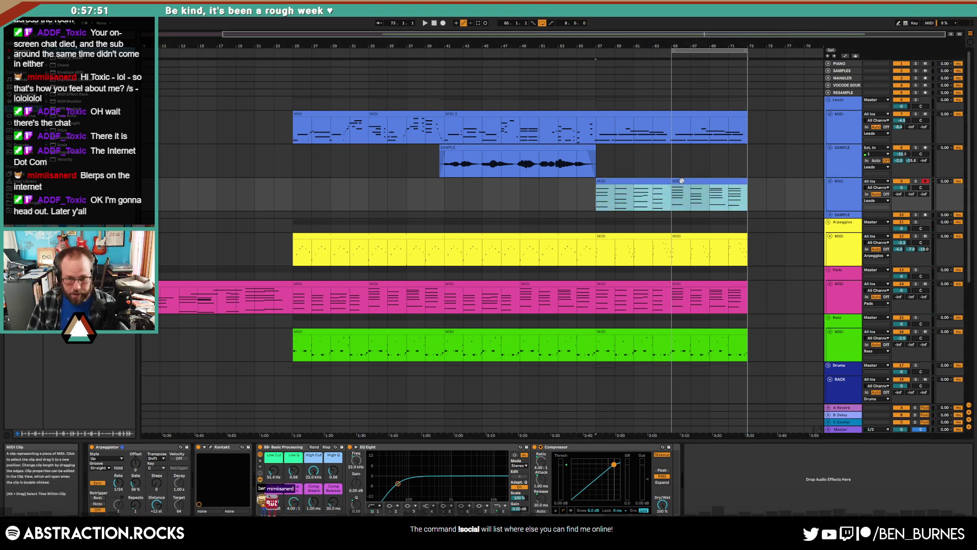
double_click(650, 181)
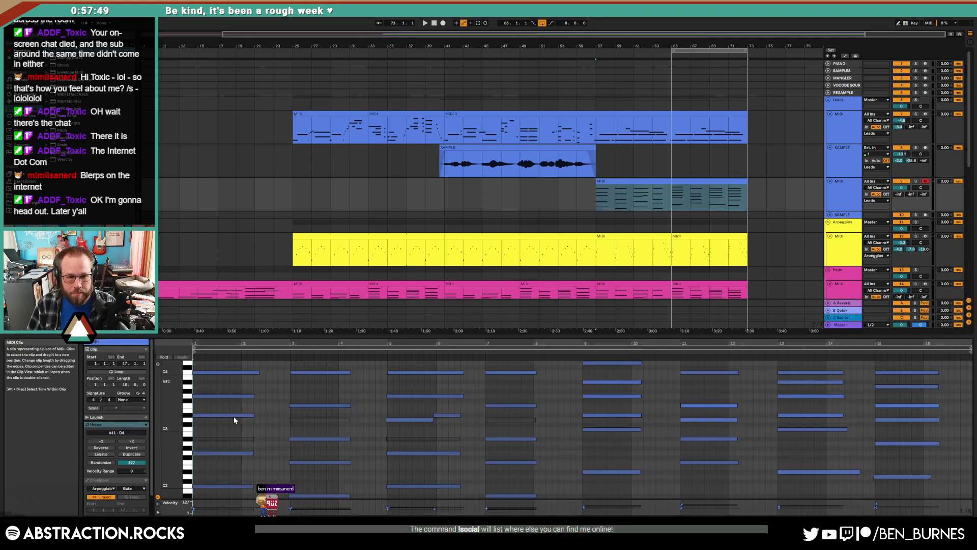
- In the piano clip's MIDI controller 64 Sustain envelope, extend the first pedal hold to just before bar 3 and duplicate bars 1–2
left_click(108, 490)
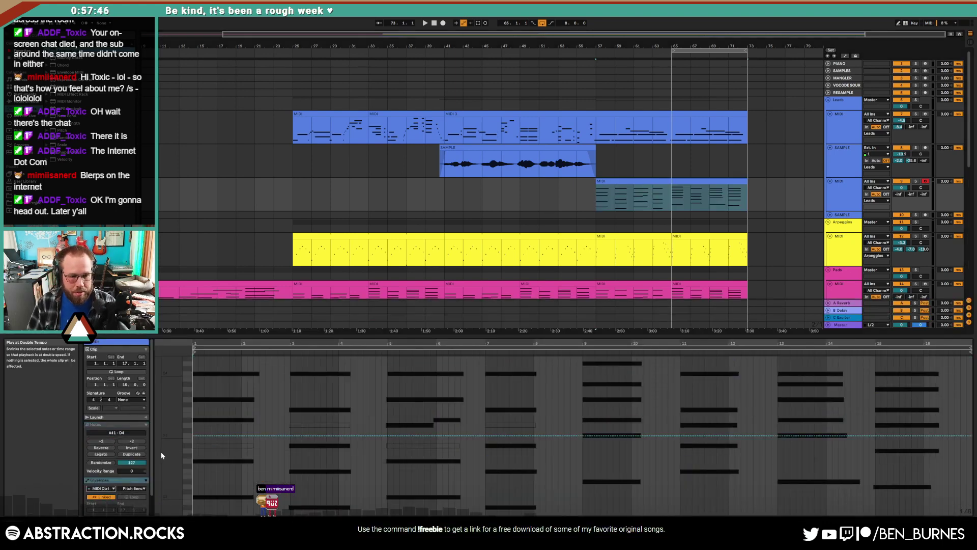
left_click(139, 489)
left_click(158, 376)
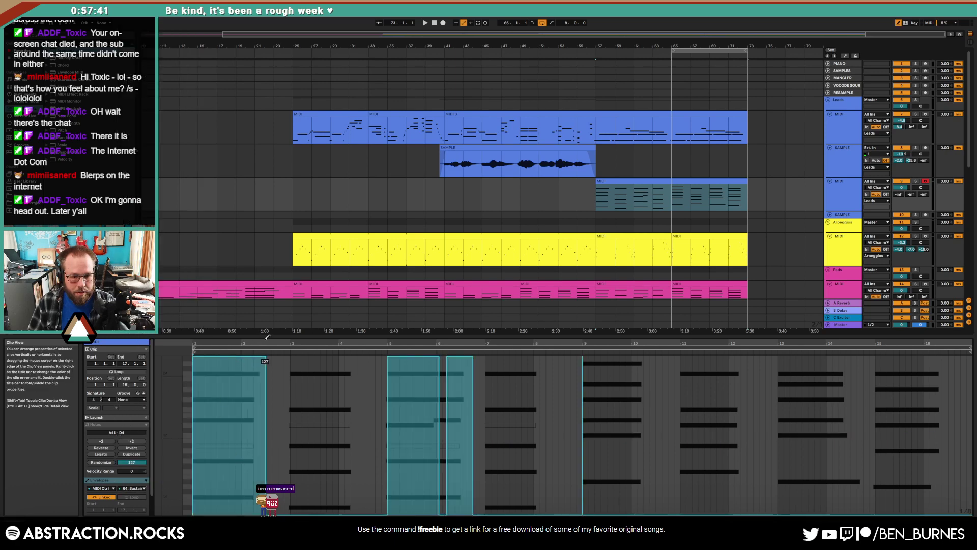
left_click_drag(268, 336, 283, 334)
left_click_drag(288, 366, 192, 365)
key("ctrl+d")
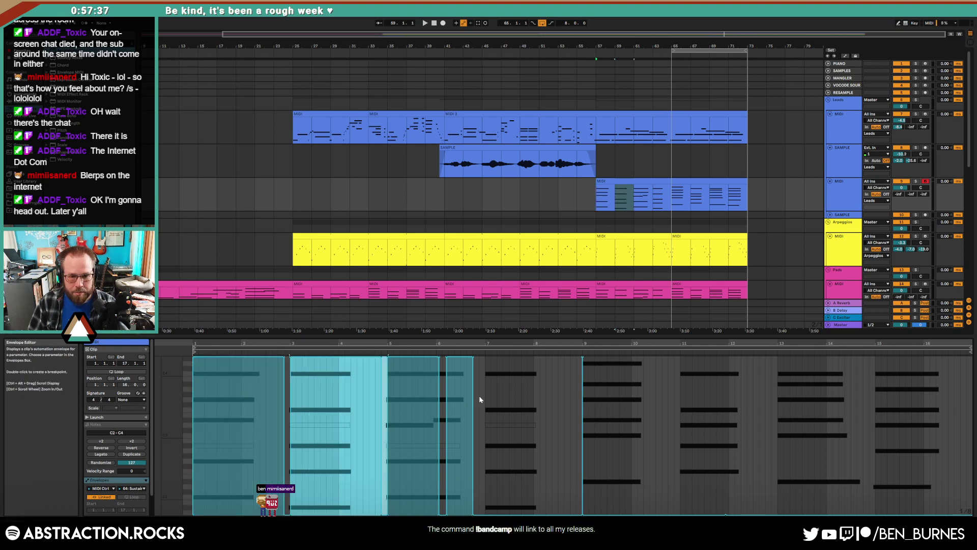
- Duplicate the first four bars of the sustain envelope three times to fill the rest of the 16-bar piano clip
left_click_drag(389, 380, 185, 377)
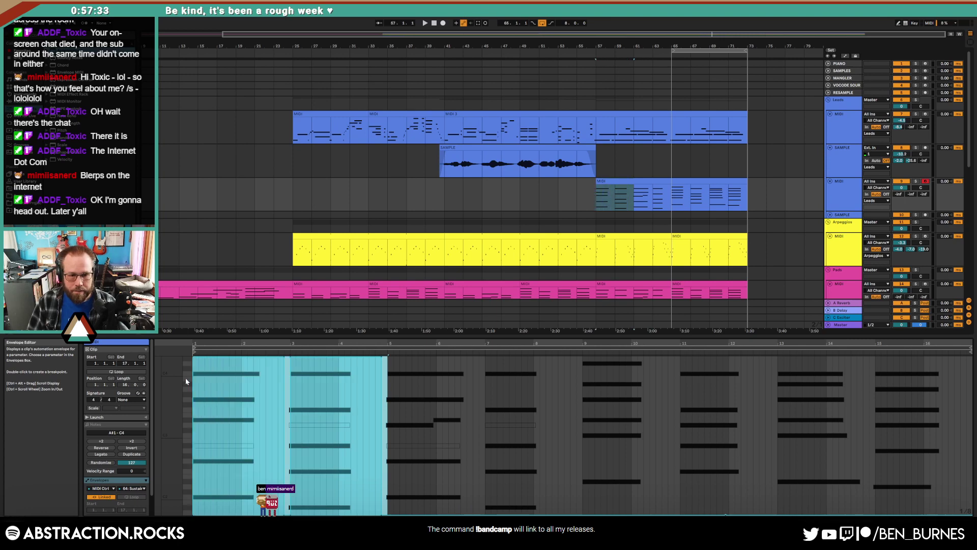
key("ctrl+d")
key("ctrl+d")
key("ctrl+d")
- Play the arrangement from bar 57 and solo the piano track to hear the sustained arpeggio alone
key("shift+Tab")
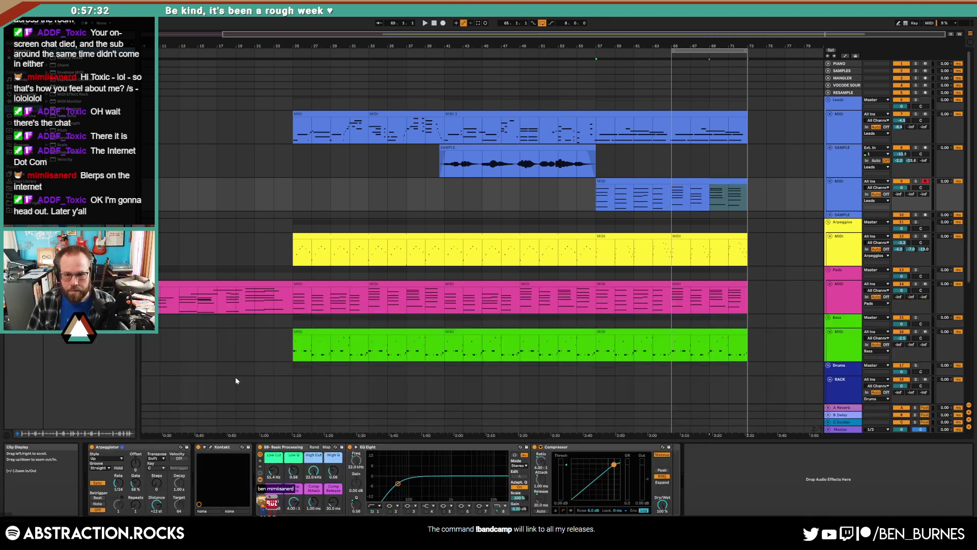
left_click(599, 189)
key("space")
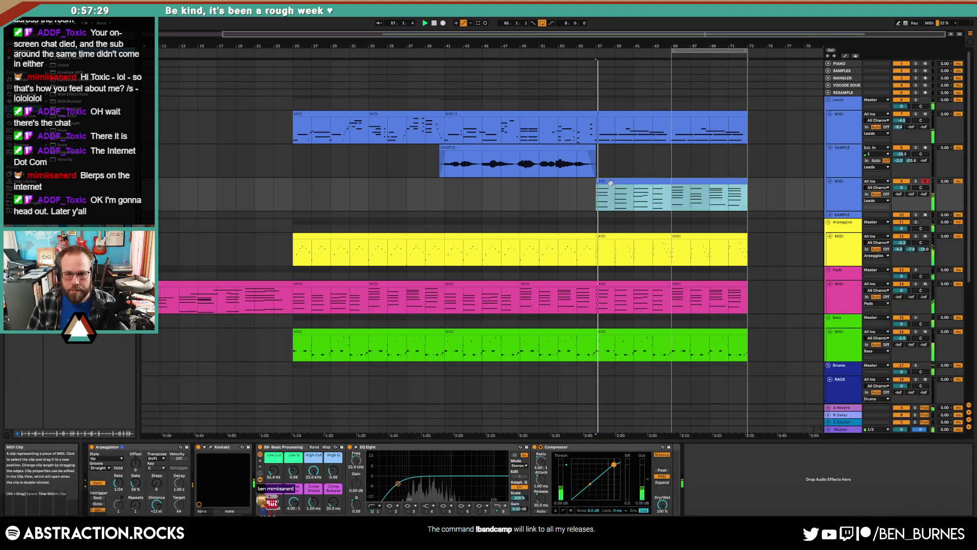
left_click_drag(903, 189, 906, 189)
left_click(915, 181)
key("space")
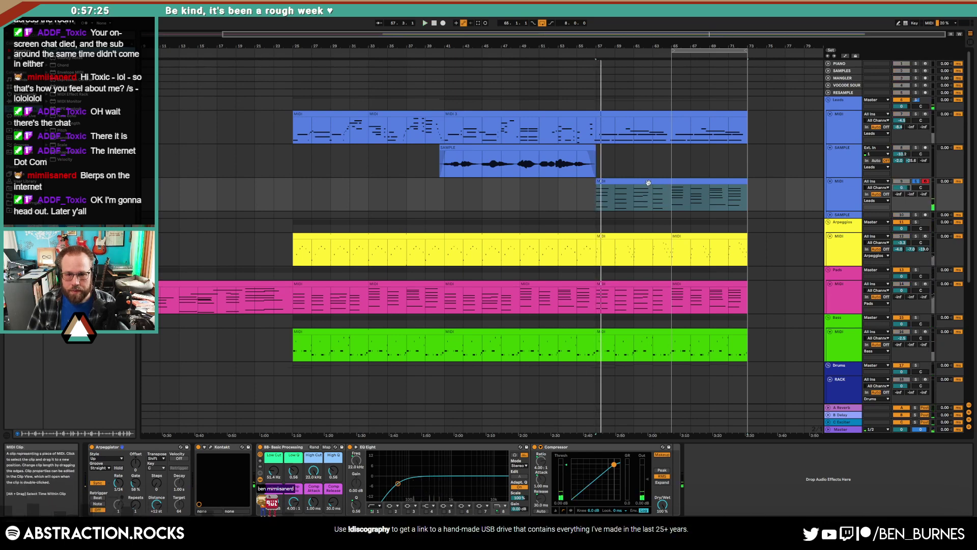
- Select all notes in the piano clip and set their velocity range to -8
double_click(648, 182)
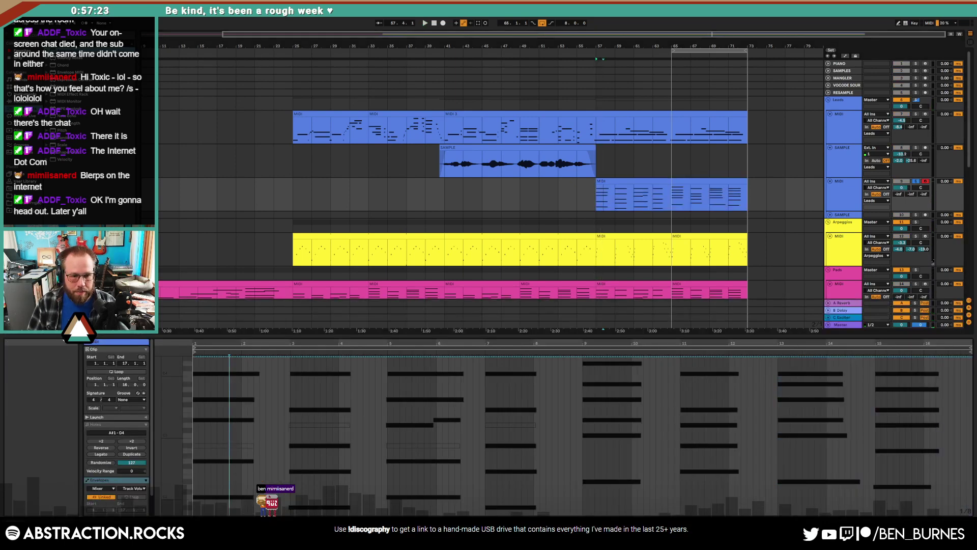
key("shift+Tab")
key("shift+Tab")
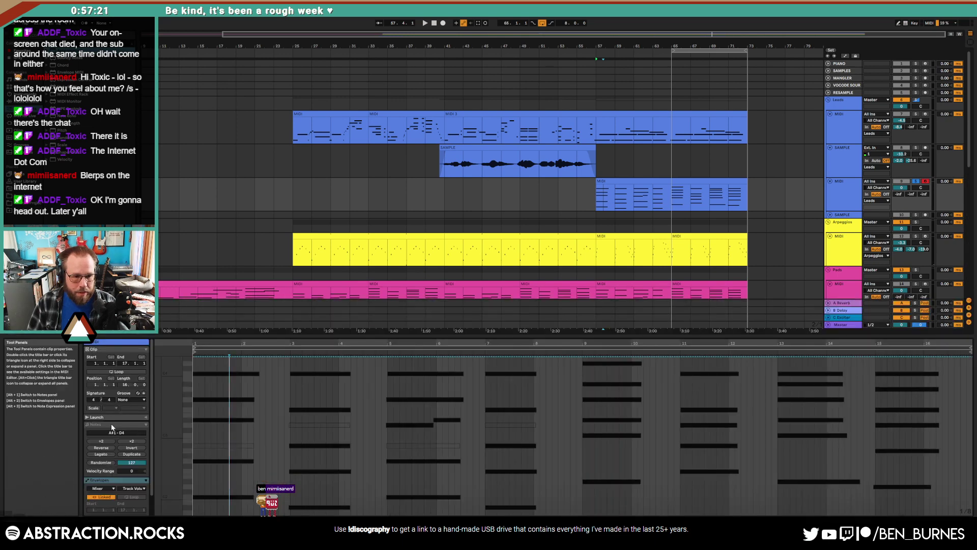
left_click(267, 444)
key("ctrl+a")
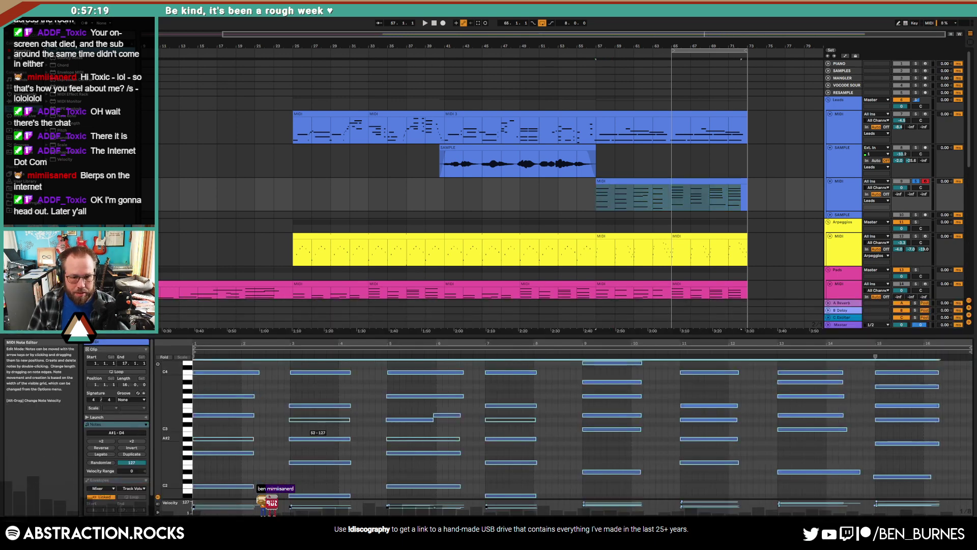
left_click_drag(328, 439, 328, 442)
key("ctrl+z")
left_click_drag(131, 471, 132, 480)
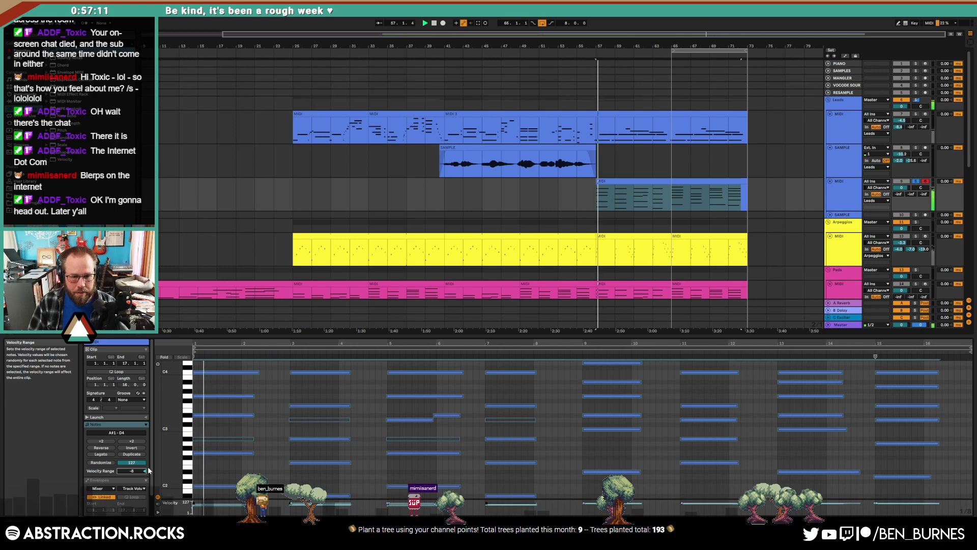
- Set the piano's Basic Processing rack to a 403 Hz low cut and -7.23 dB compressor threshold, and audition from bar 55
key("shift+Tab")
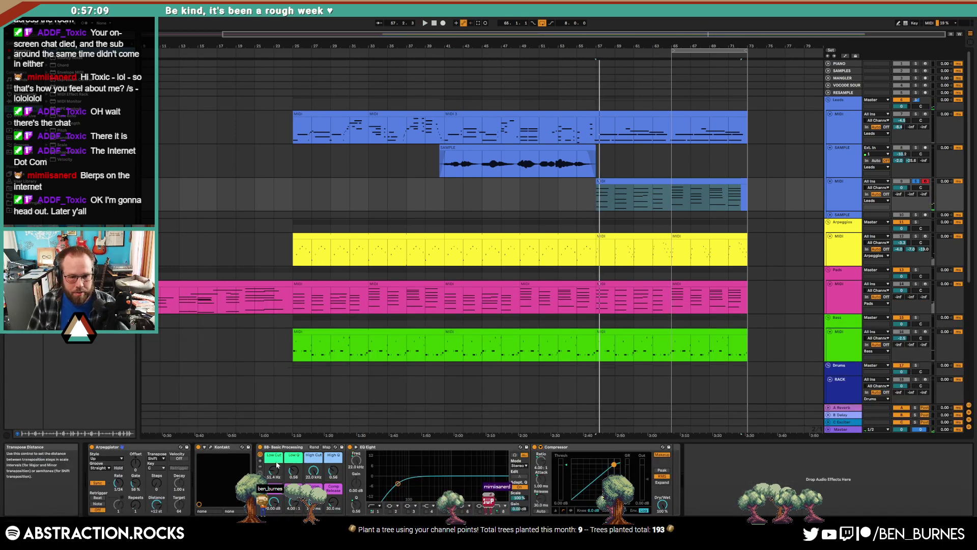
mouse_move(275, 471)
left_mouse_down()
mouse_move(275, 450)
mouse_move(294, 475)
mouse_move(274, 473)
left_mouse_up()
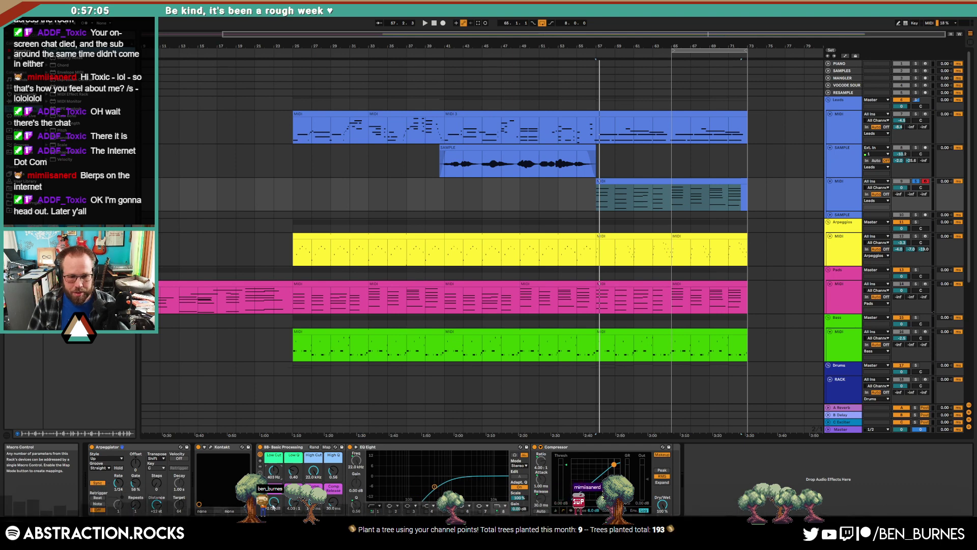
left_click_drag(274, 506, 274, 514)
key("space")
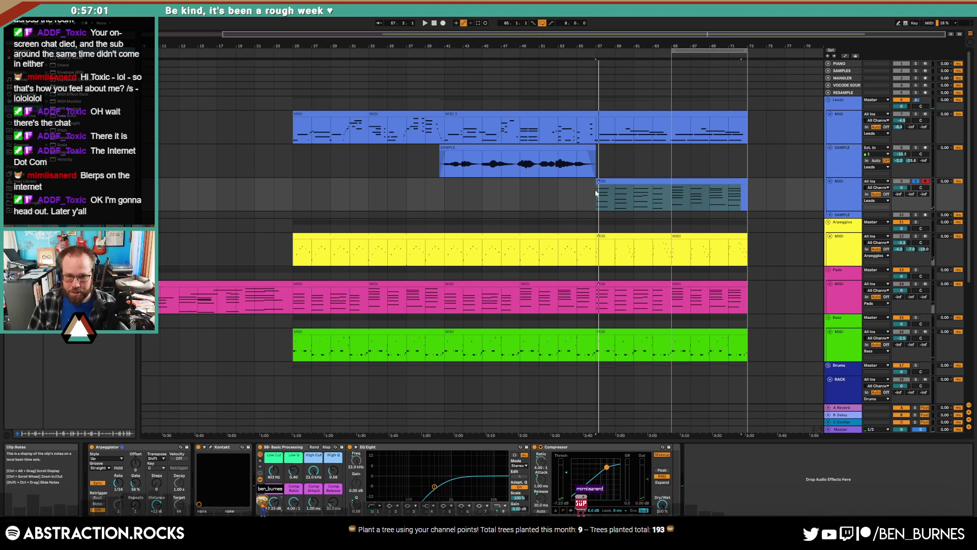
left_click(577, 194)
key("space")
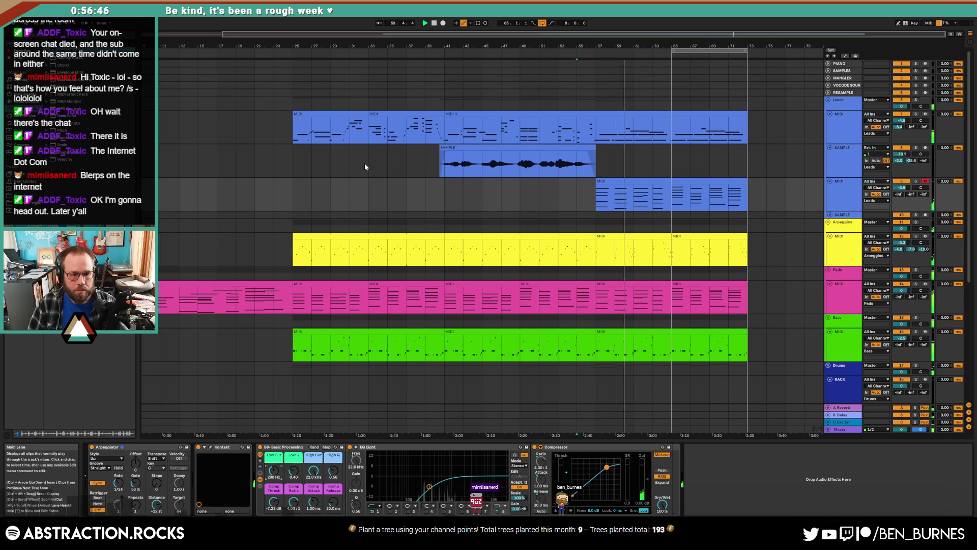
- Find the Delay among the audio effects and insert it directly after Kontakt on the piano track
left_click(23, 124)
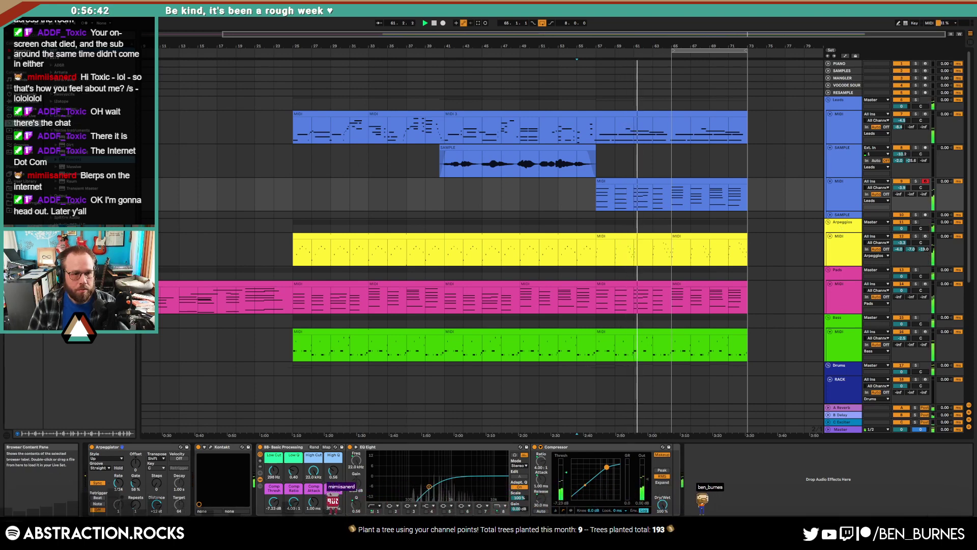
left_click(51, 224)
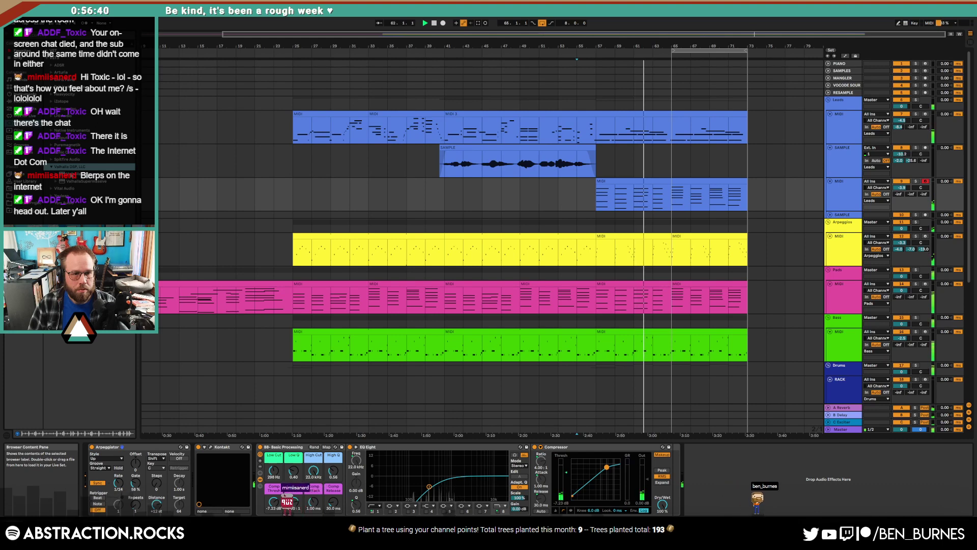
left_click(33, 102)
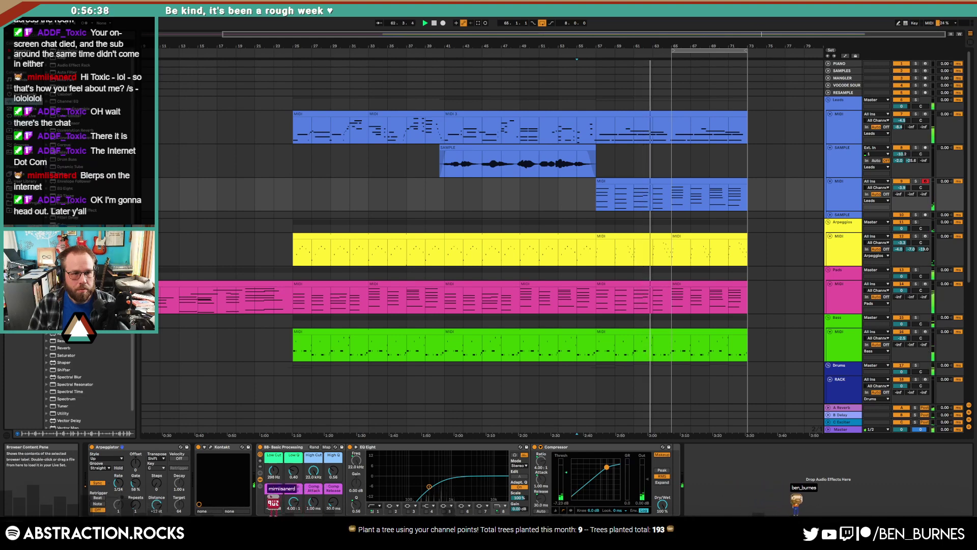
left_click_drag(62, 153, 234, 481)
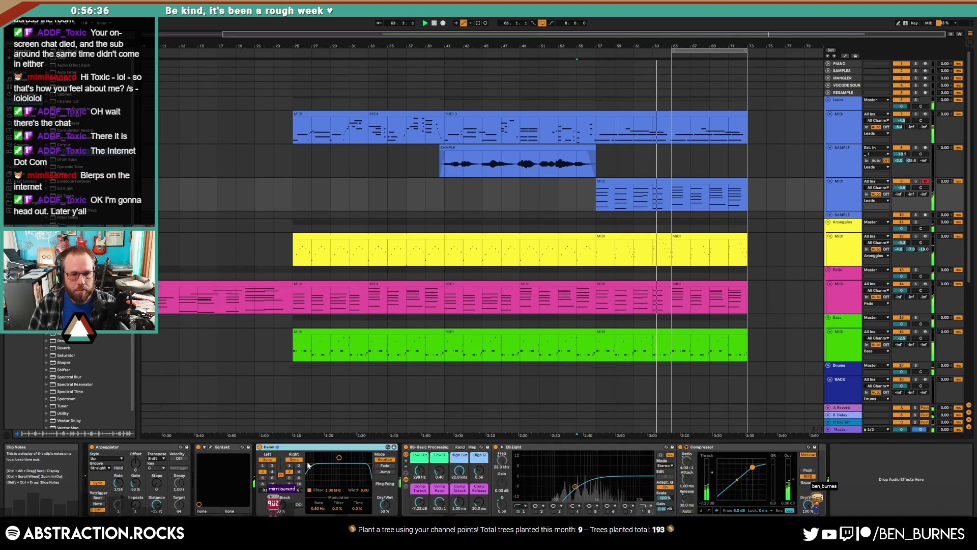
- Enable Ping Pong on the Delay, narrow its bandpass filter around 1.8 kHz, and lower the rack's Low Q to 0.30
left_click_drag(339, 457, 350, 473)
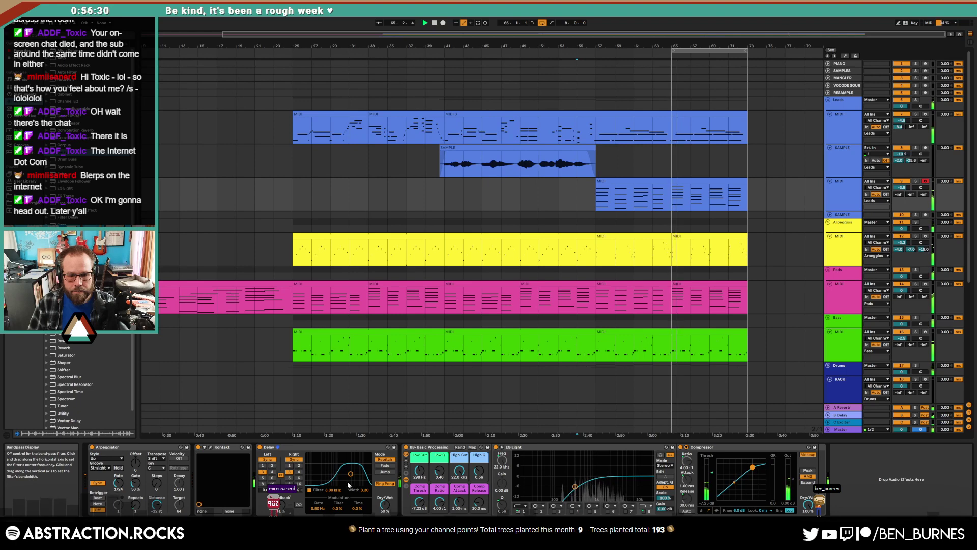
left_click_drag(350, 474, 350, 475)
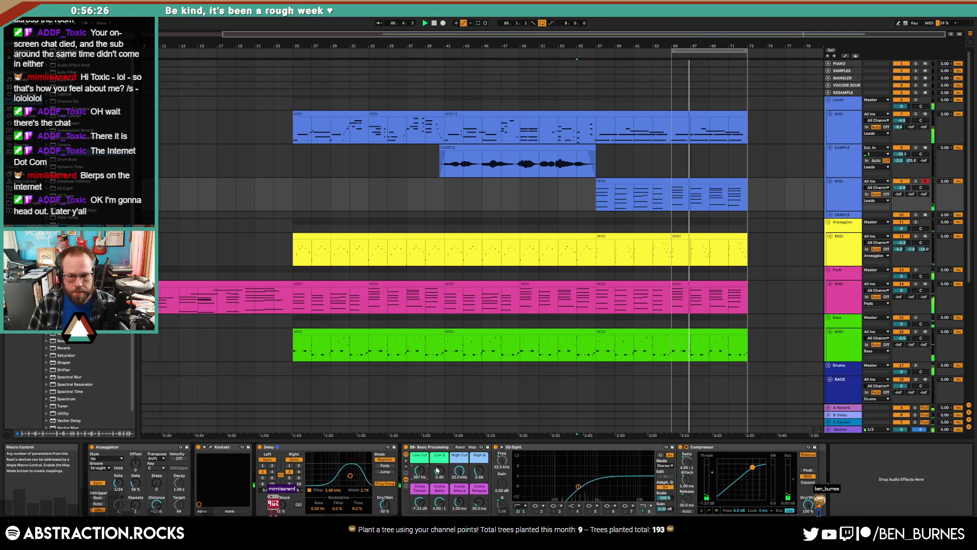
left_click_drag(437, 470, 436, 474)
left_click_drag(350, 475, 353, 473)
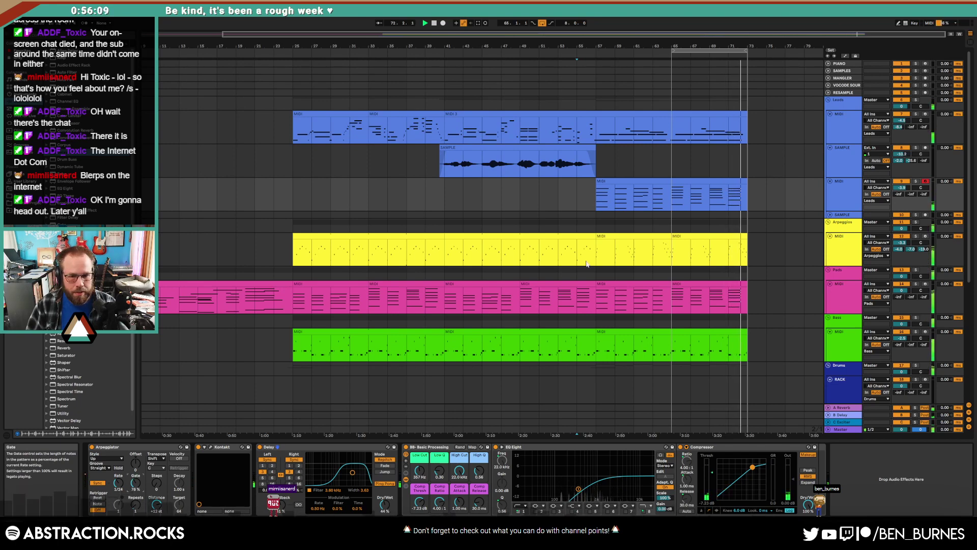
- Adjust the velocities of all the piano clip's notes and set the rack's compressor threshold to -18.0 dB while auditioning from bar 57
double_click(716, 181)
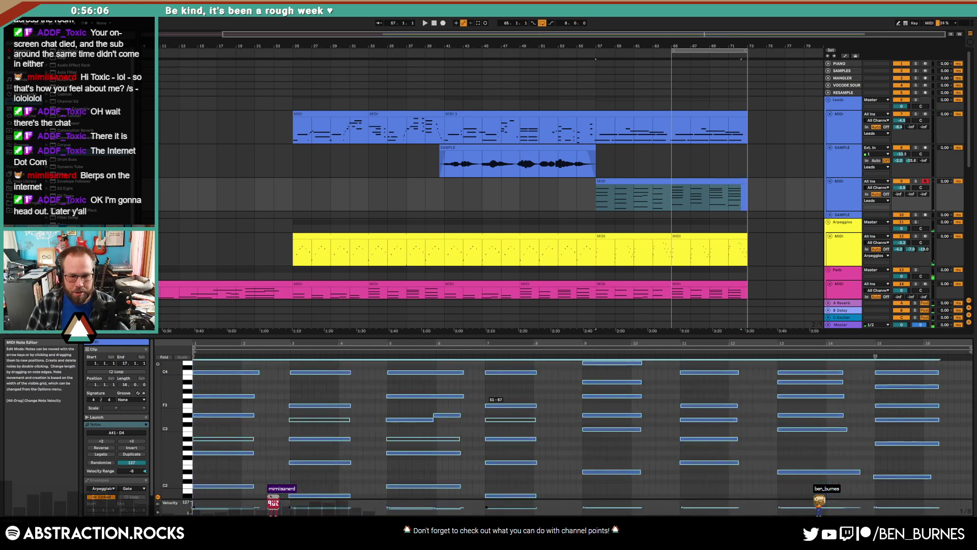
key("shift+Tab")
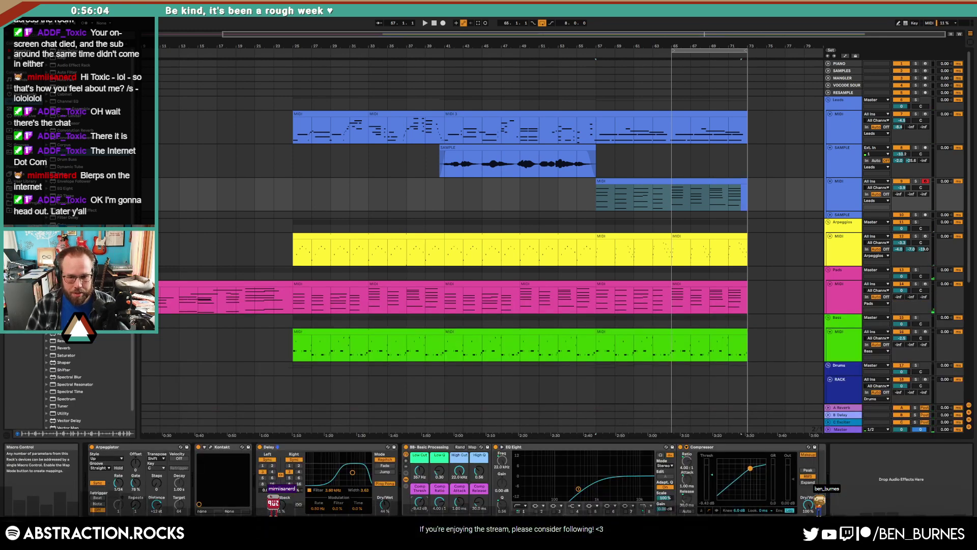
left_click(597, 203)
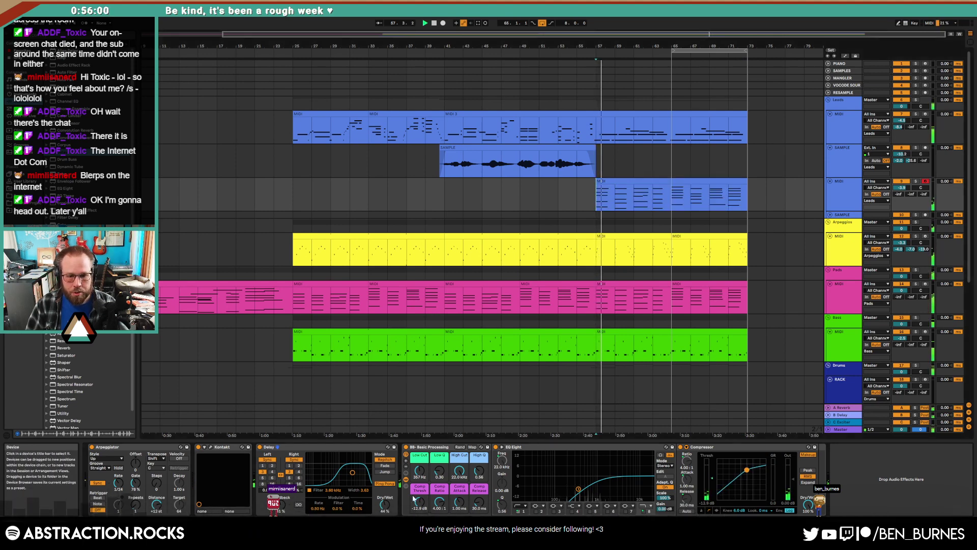
double_click(644, 204)
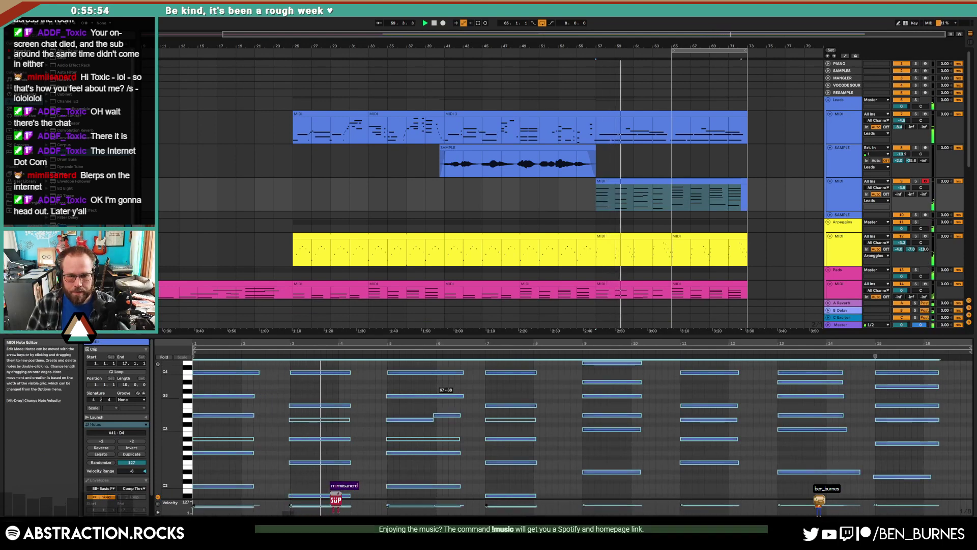
key("shift+Tab")
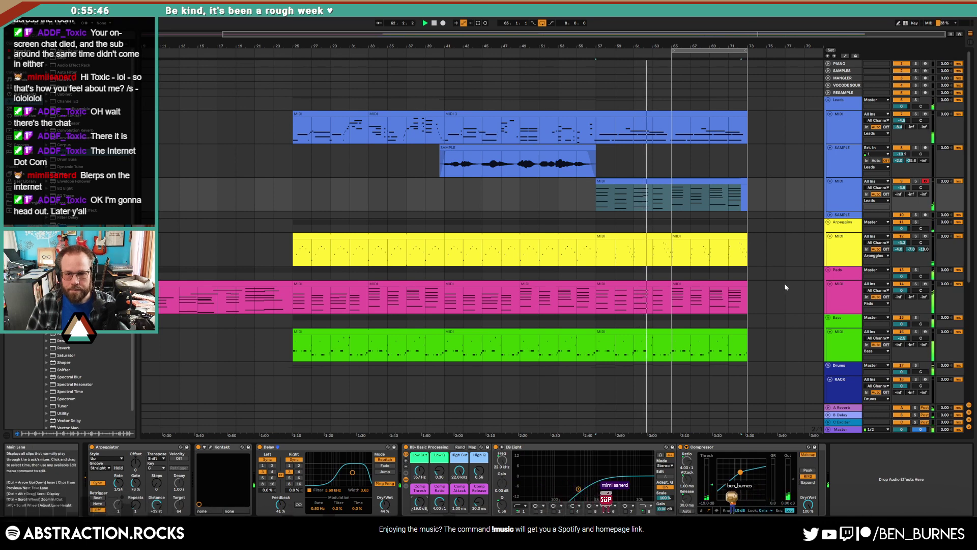
- Listen to the full arrangement through bars 65–73, reviewing the piano, bass, pads and drum parts
scroll(755, 274, "down", 2)
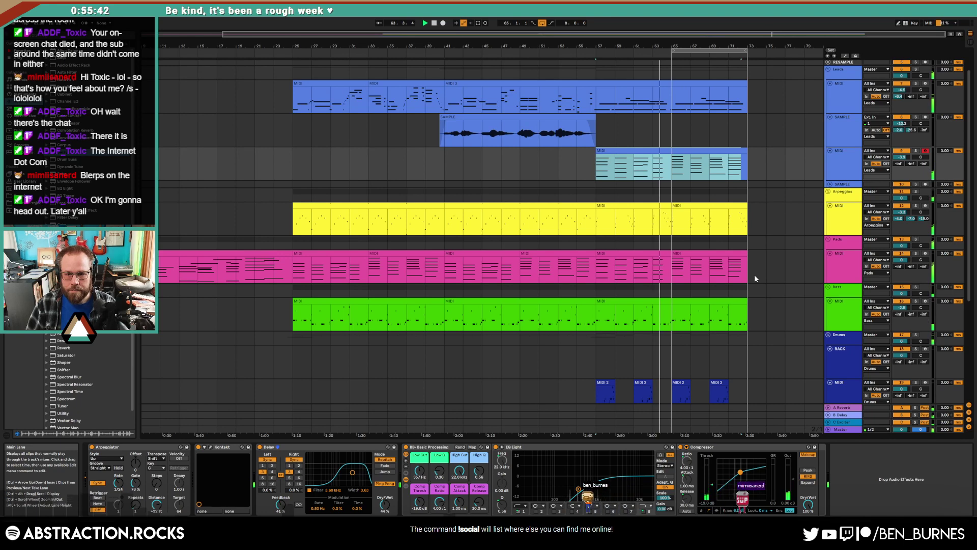
left_click(690, 162)
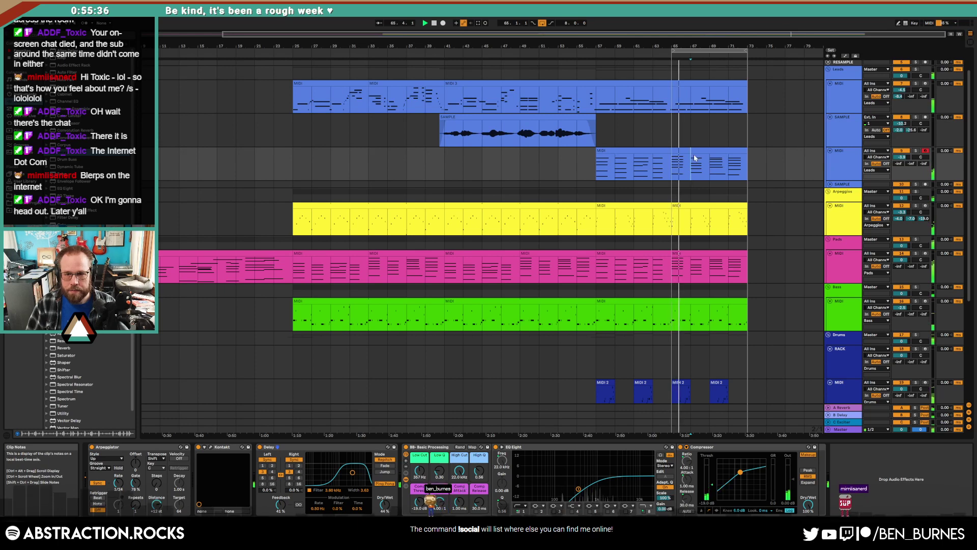
scroll(704, 224, "down", 4)
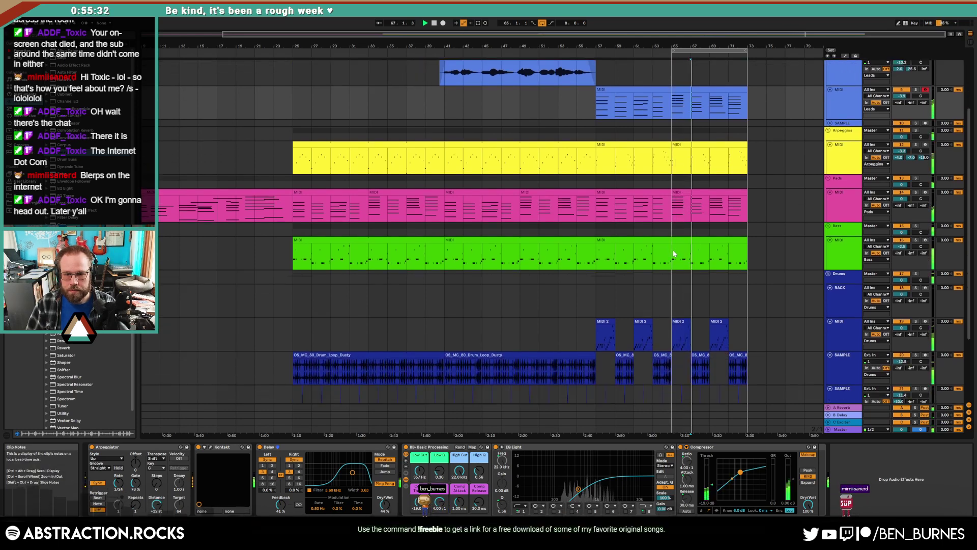
left_click_drag(672, 253, 748, 255)
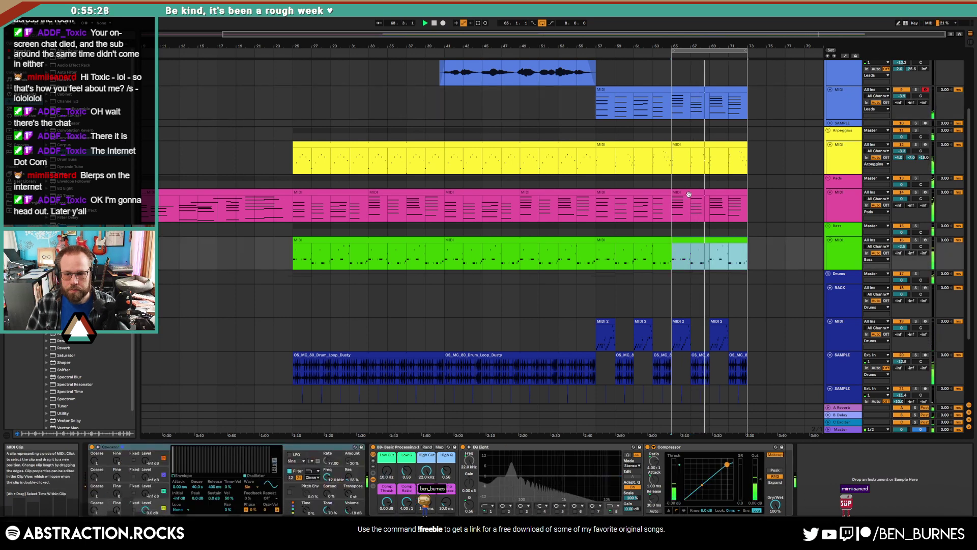
scroll(689, 204, "up", 3)
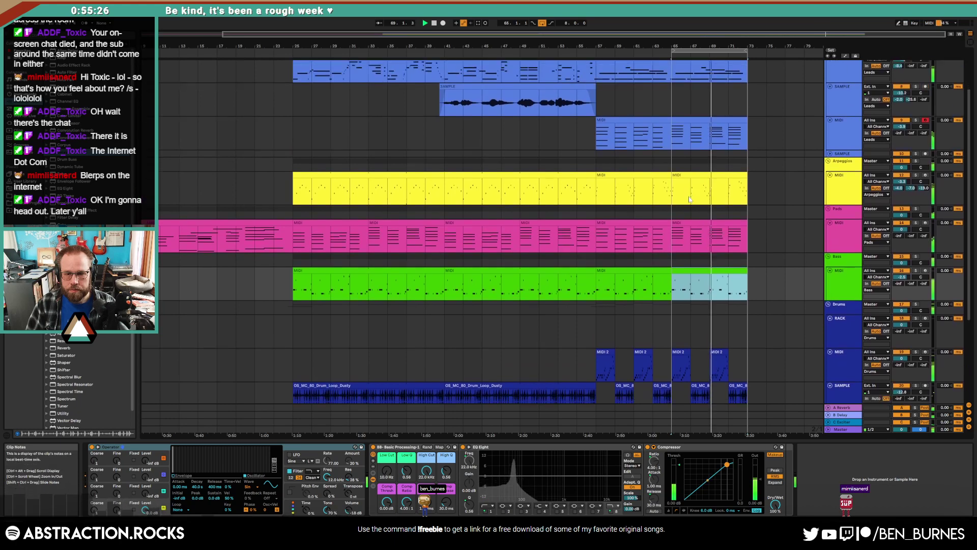
scroll(689, 219, "down", 6)
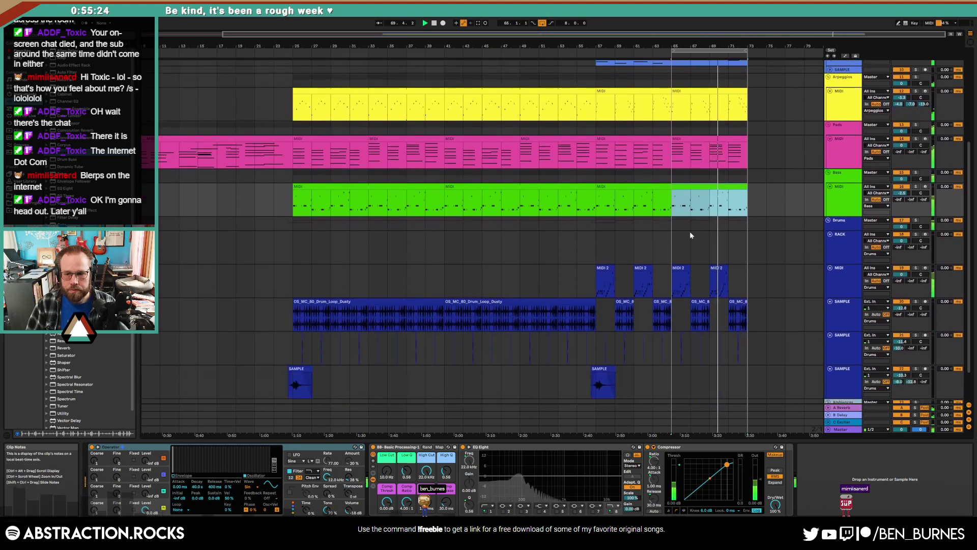
- Stop playback and insert a new audio track below the drum loop track in the Drums group
left_click(842, 280)
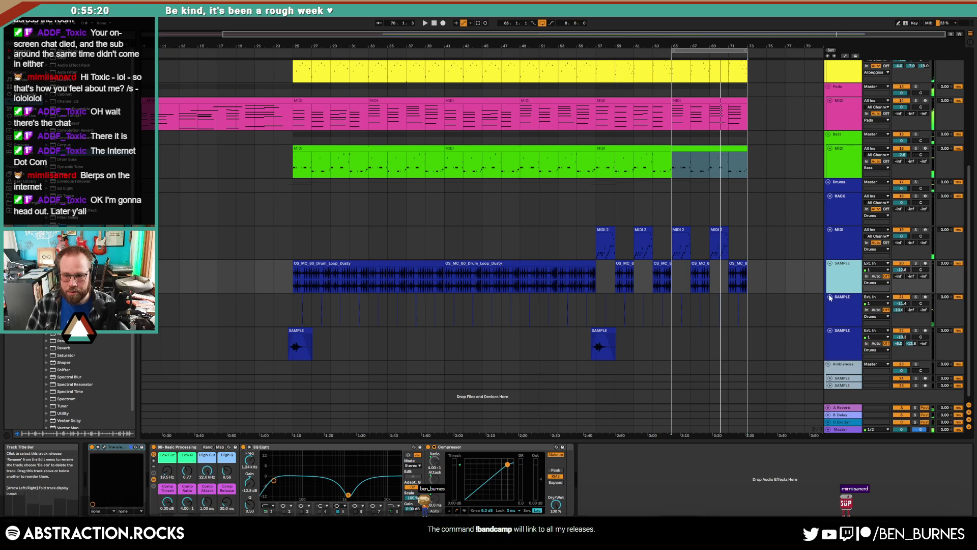
left_click(829, 298)
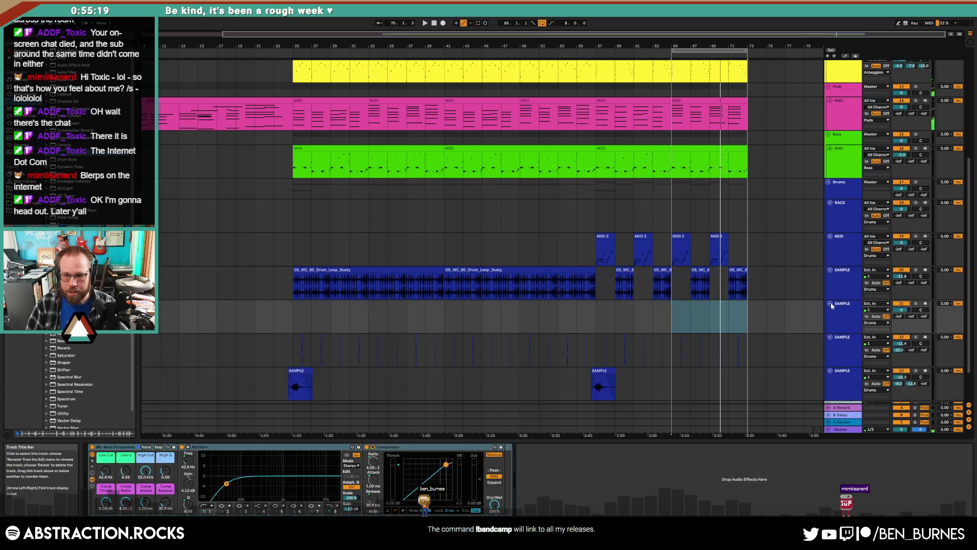
- Record a live audio take onto the new Drums audio track from about bar 55 to bar 63
left_click(577, 315)
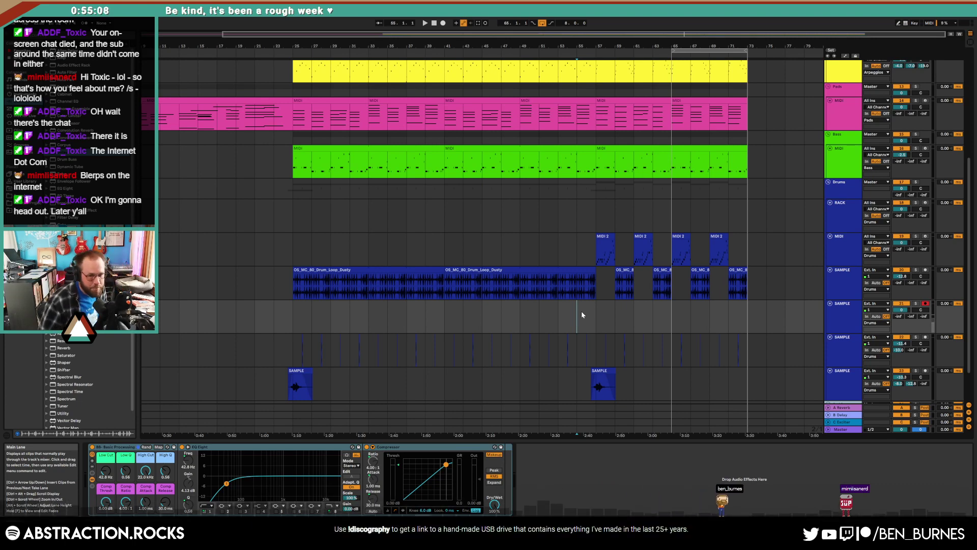
key("space")
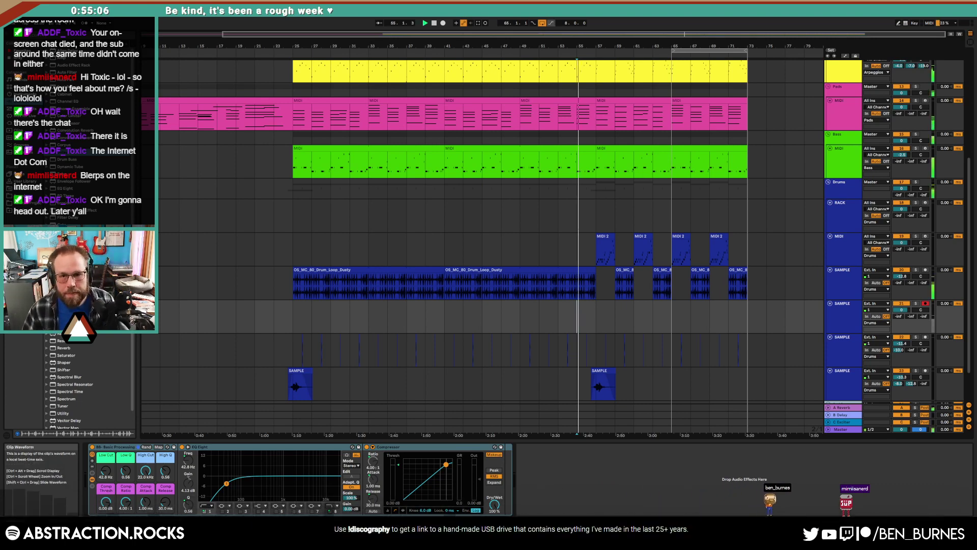
left_click(442, 24)
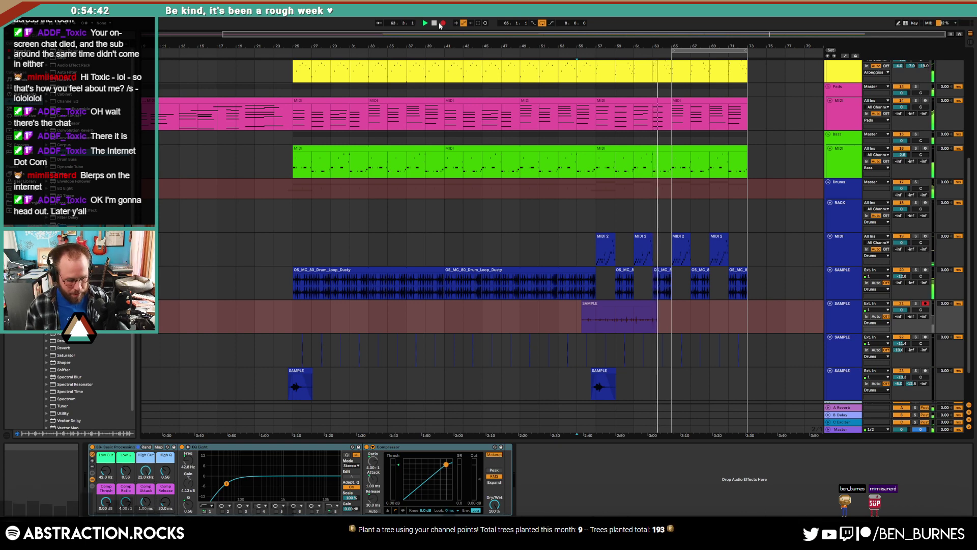
left_click(439, 24)
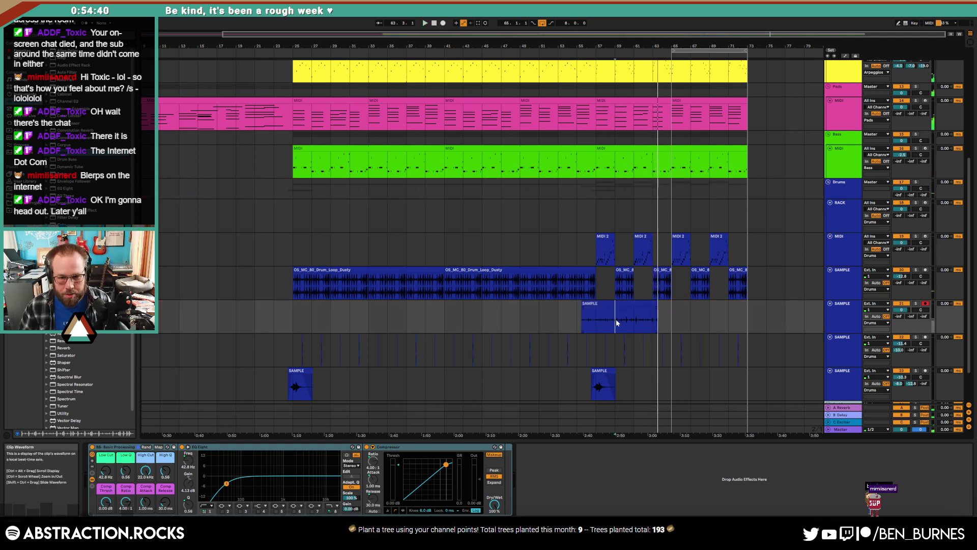
- Place a four-bar section of the recorded take at bars 57–61 and delete the leftover recording around it
mouse_move(616, 323)
left_mouse_down()
mouse_move(658, 322)
mouse_move(615, 318)
mouse_move(609, 305)
left_mouse_up()
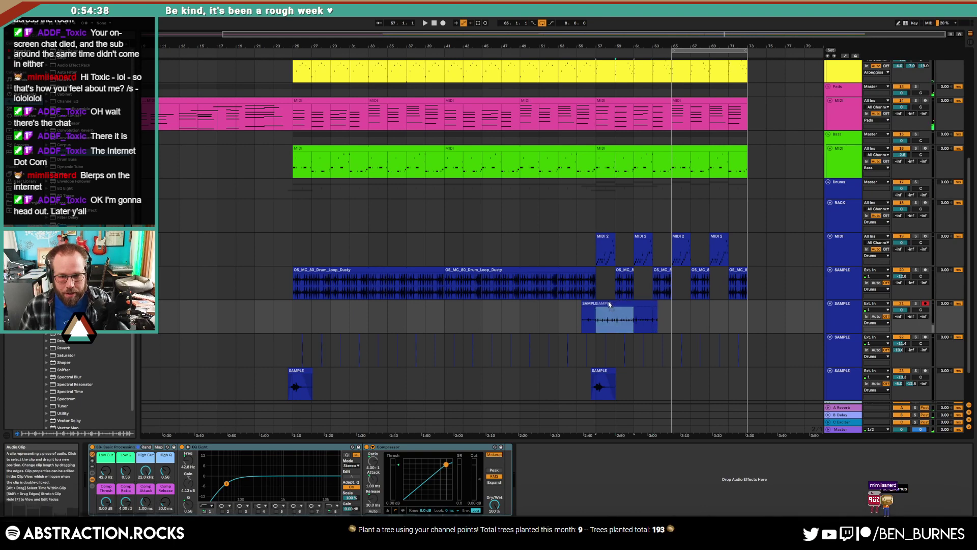
left_click(586, 304)
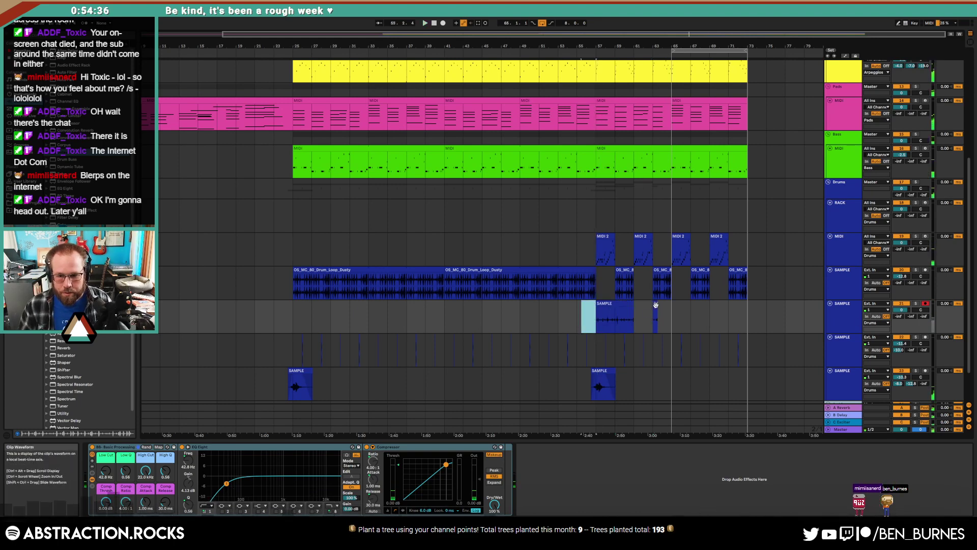
key("Delete")
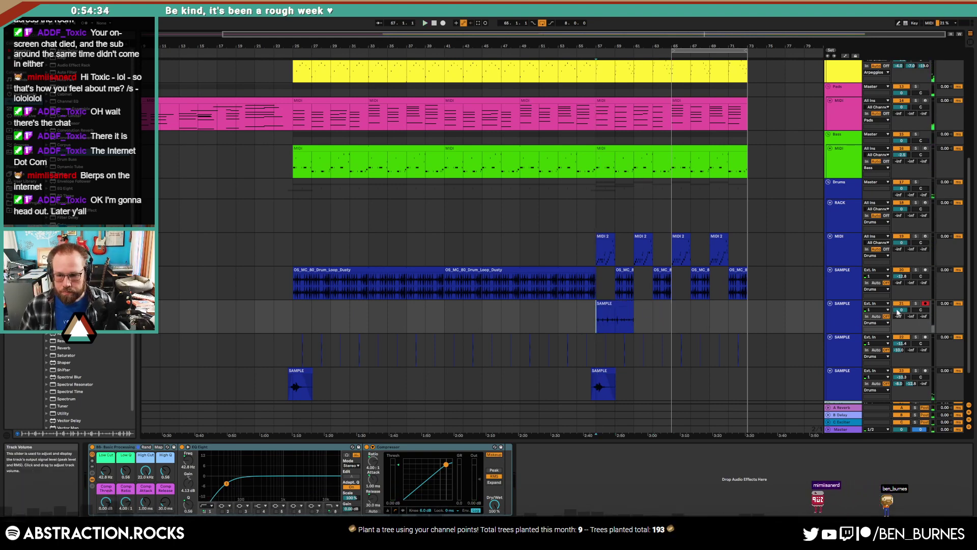
- Audition the trimmed take from bar 57 and quantize the whole audio clip to the grid
key("space")
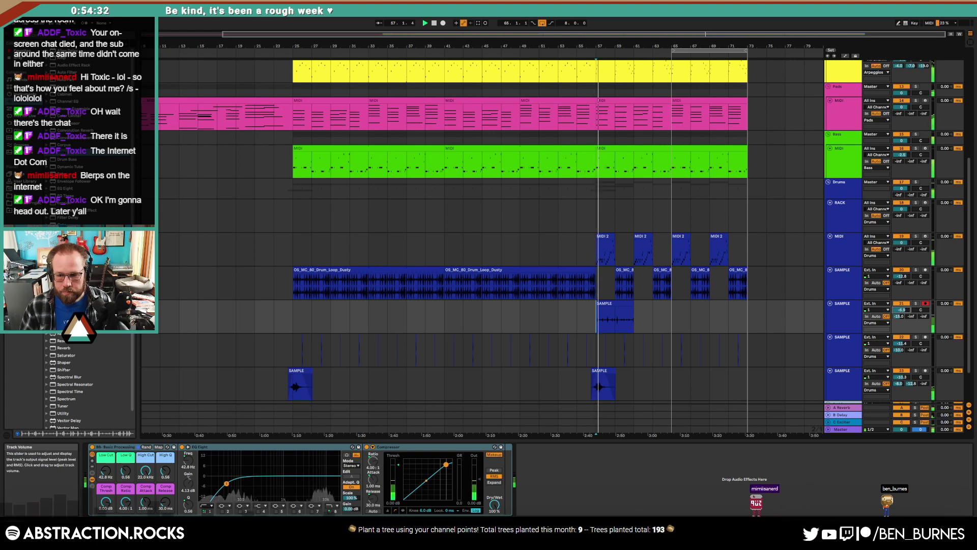
double_click(618, 310)
left_click(597, 271)
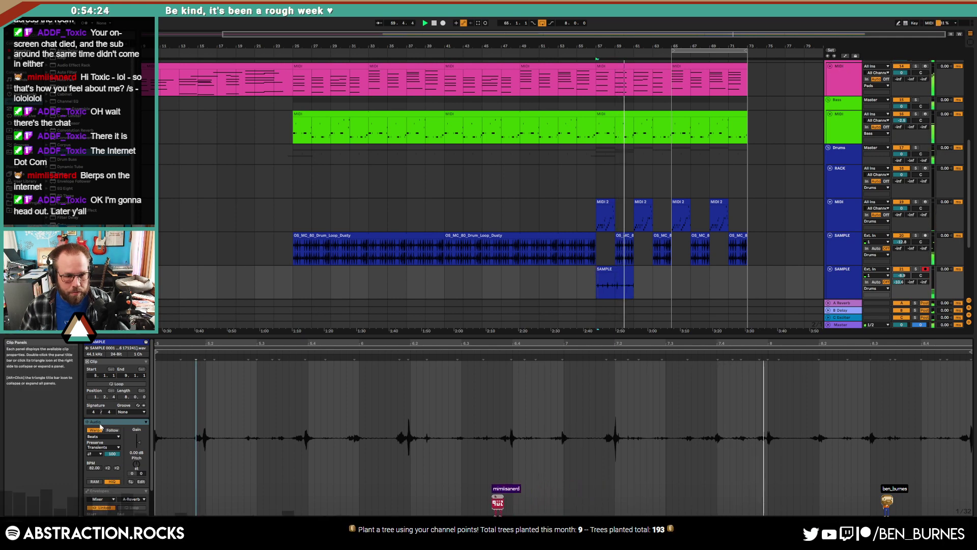
key("ctrl+a")
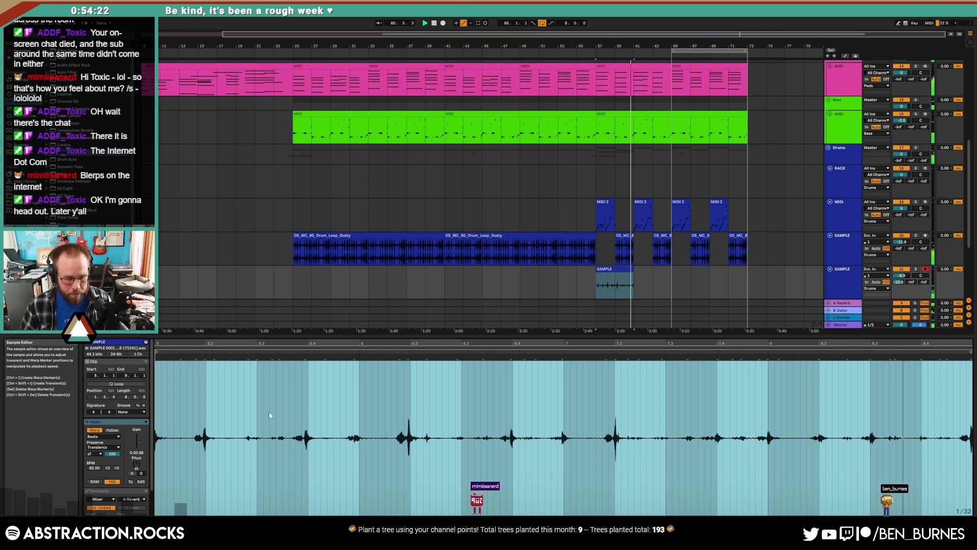
key("ctrl+u")
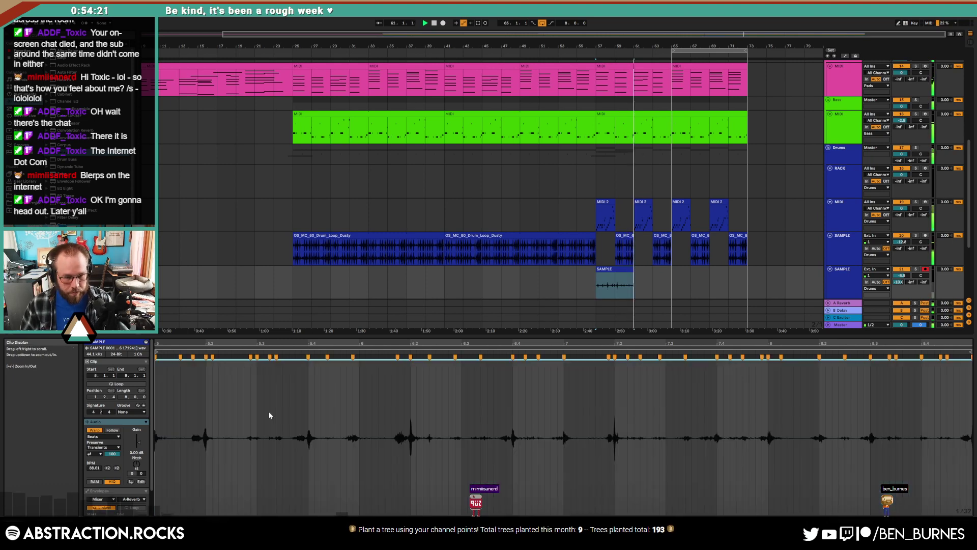
- Duplicate the quantized take so it also fills bars 61–65
left_click(618, 270)
key("ctrl+d")
left_click(596, 271)
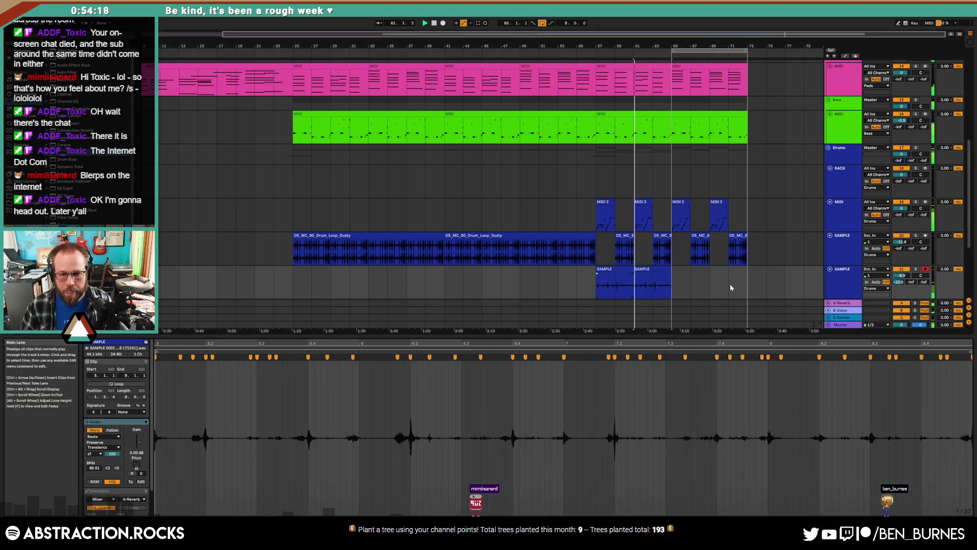
- Raise the recorded track's reverb send and set its rack's Low Cut to 1.06 kHz
left_click(598, 287)
left_click_drag(900, 281, 900, 279)
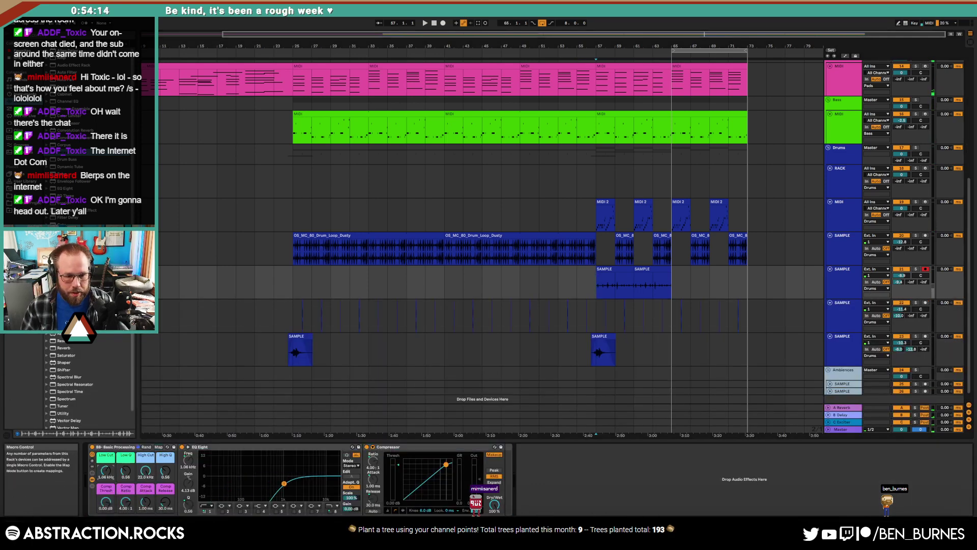
- While playing from bar 57, raise the recorded track's volume and add Auto Pan before its rack with Amount at 50%
left_click(611, 270)
key("space")
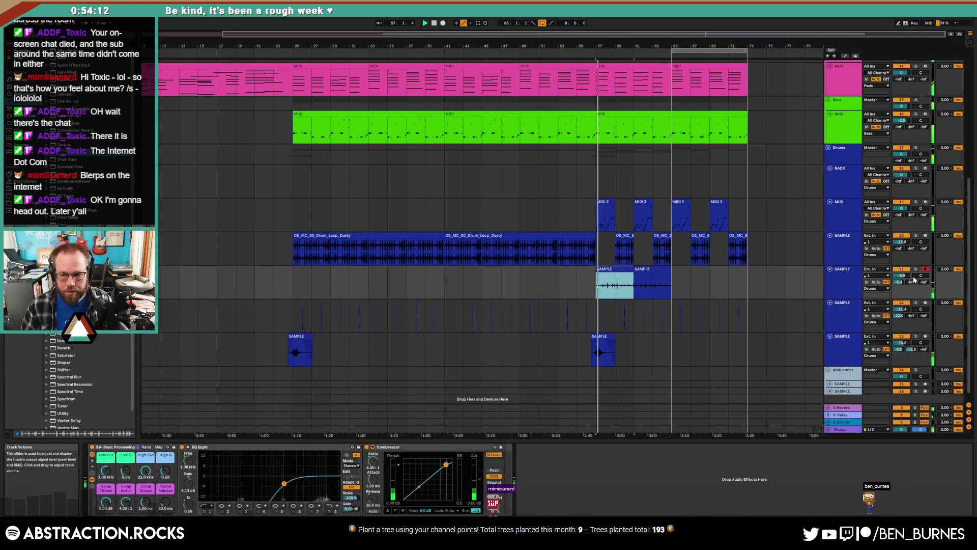
left_click_drag(902, 276, 902, 261)
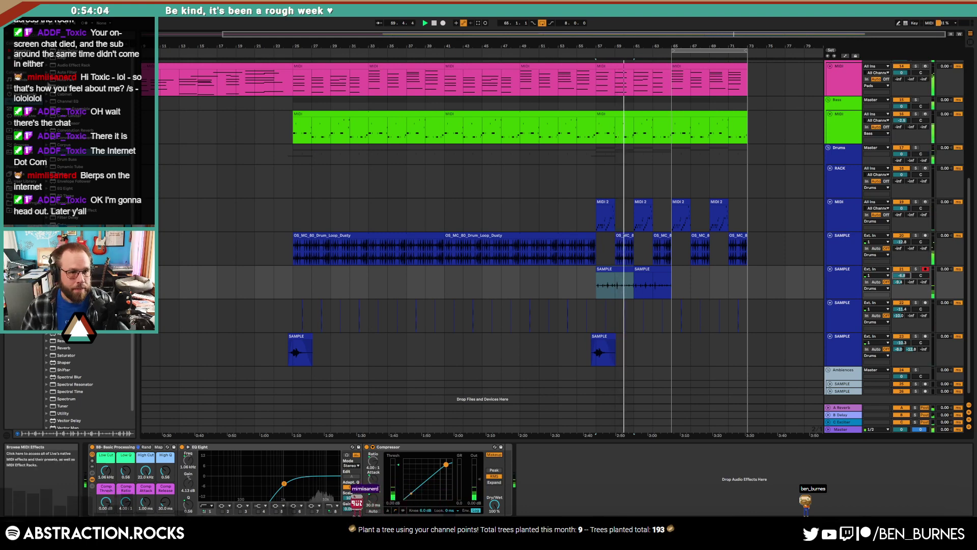
mouse_move(87, 479)
left_mouse_down()
mouse_move(117, 500)
mouse_move(101, 487)
left_mouse_up()
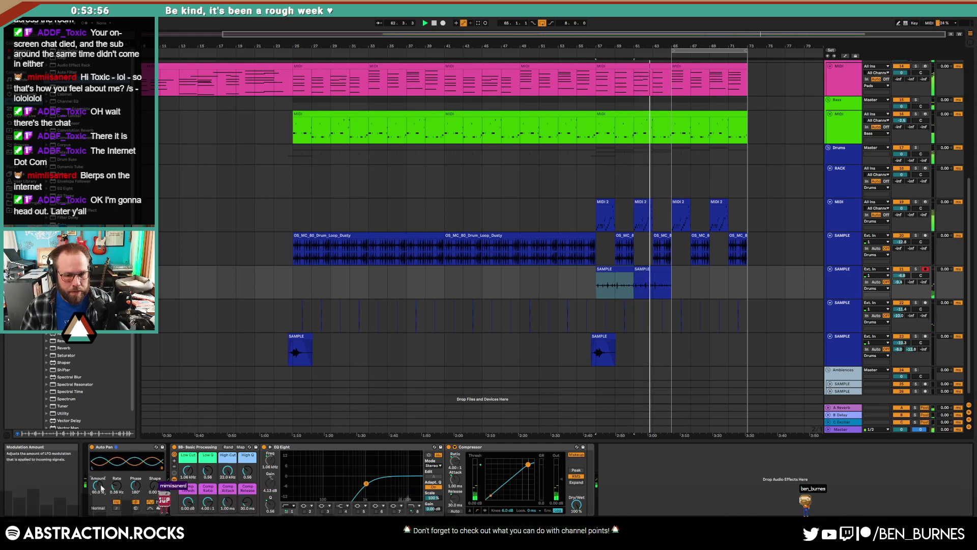
- Loop the recorded clip's four-bar section and extend the first clip through bar 73
left_click(652, 267)
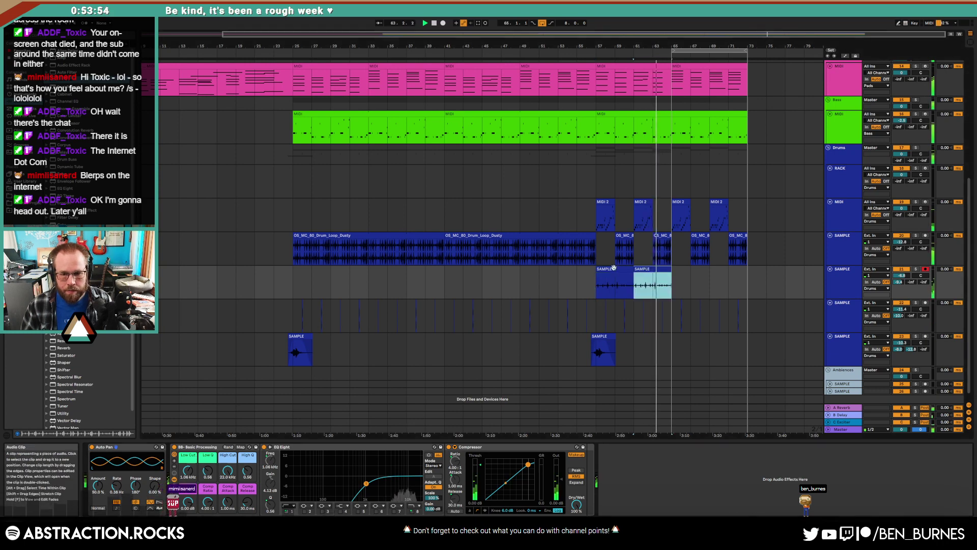
double_click(614, 267)
scroll(293, 378, "down", 2)
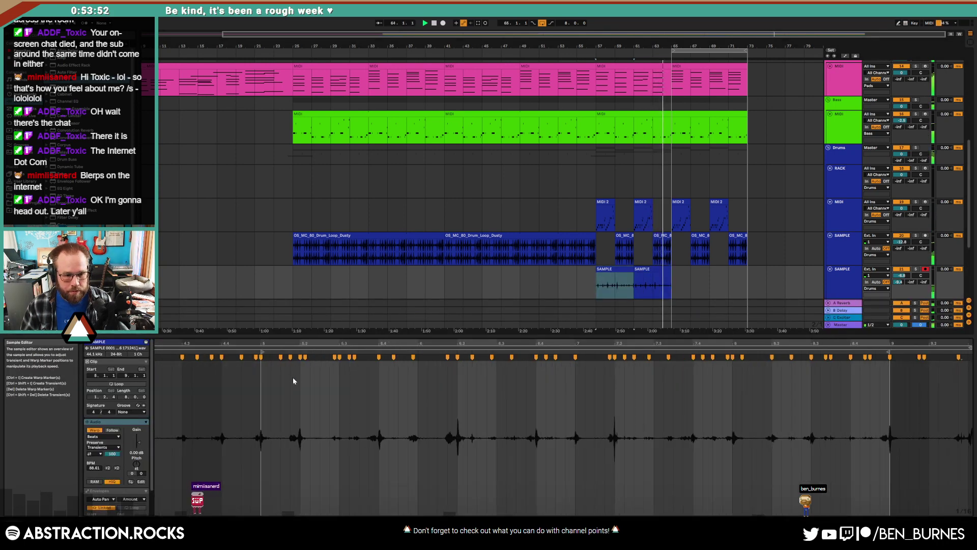
left_click_drag(262, 379, 883, 409)
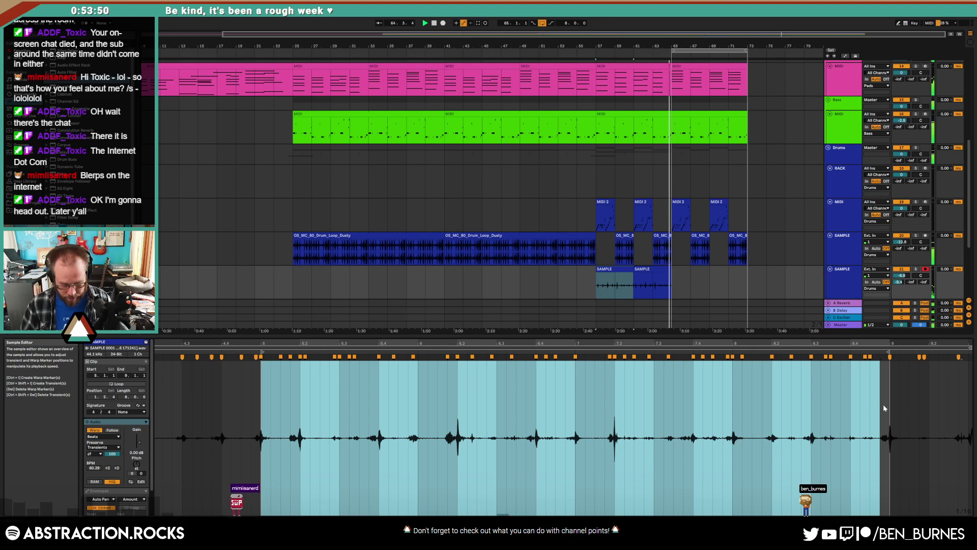
key("ctrl+l")
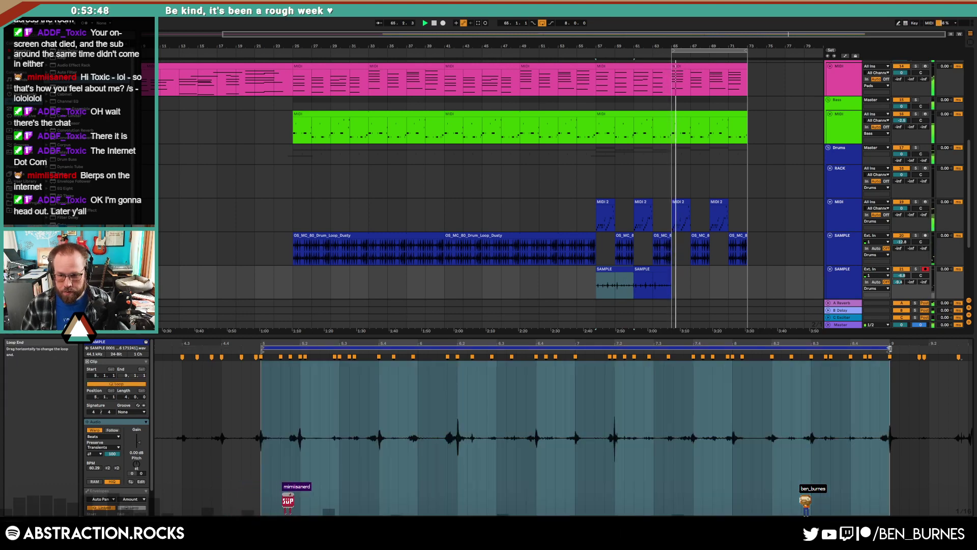
left_click_drag(634, 281, 745, 277)
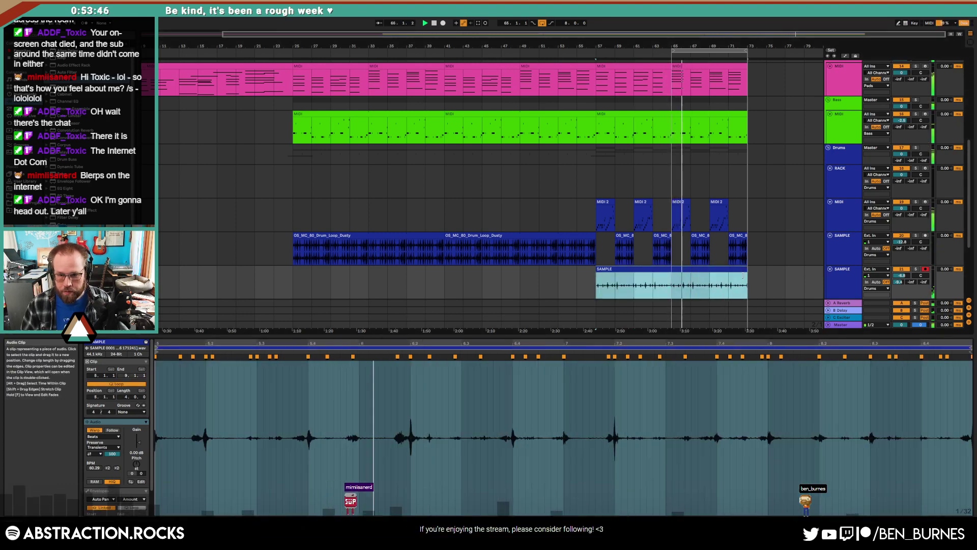
key("shift+Tab")
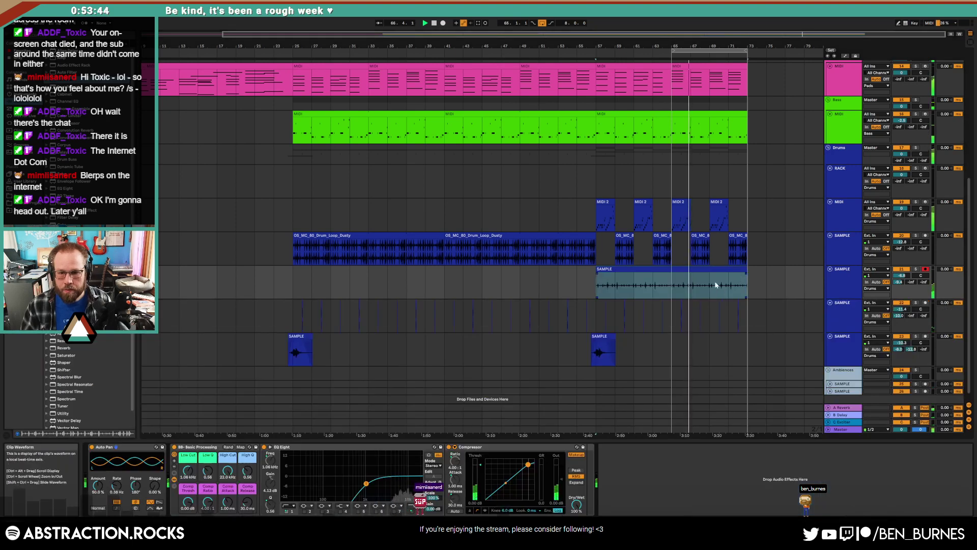
- Listen to the full arrangement up to bar 73 and stop playback at the arpeggiated piano track
scroll(714, 281, "up", 10)
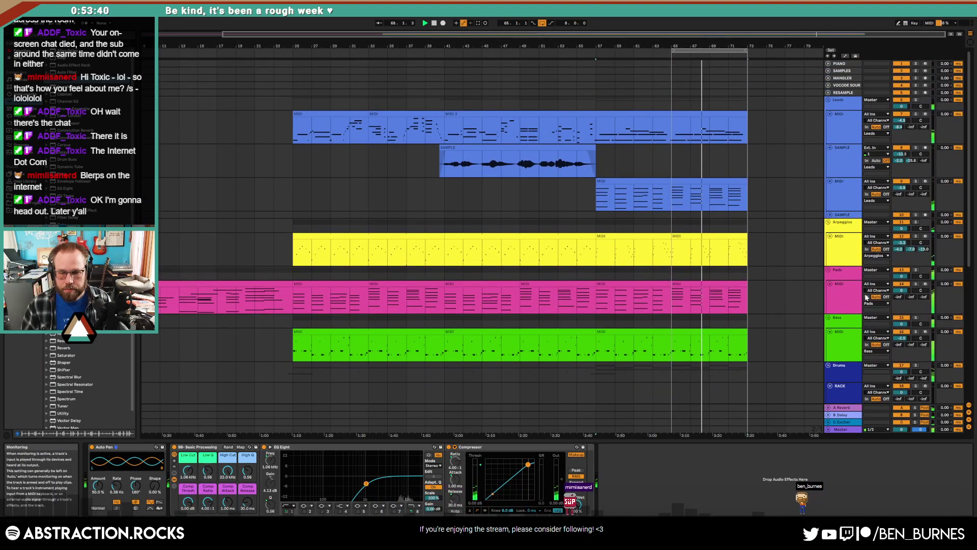
left_click(848, 199)
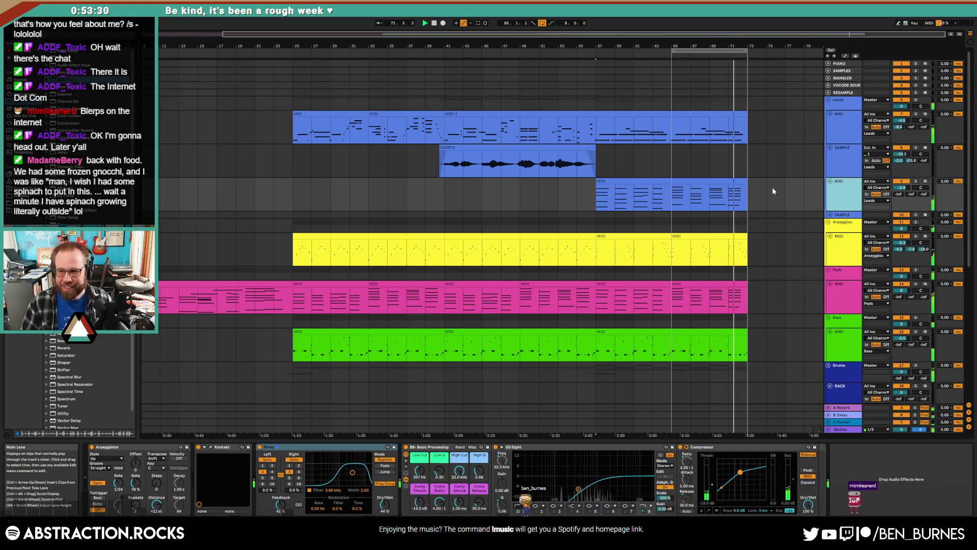
key("space")
left_click(676, 200)
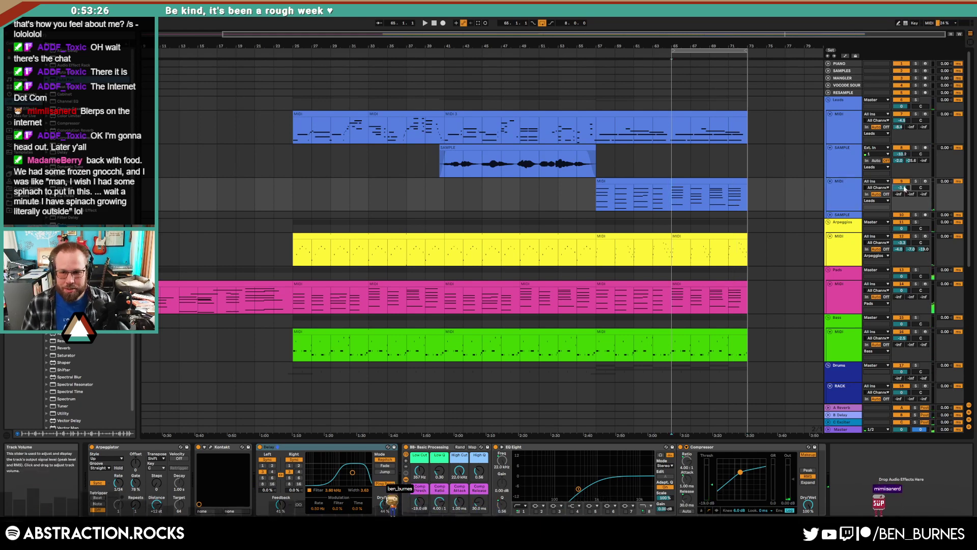
left_click(598, 194)
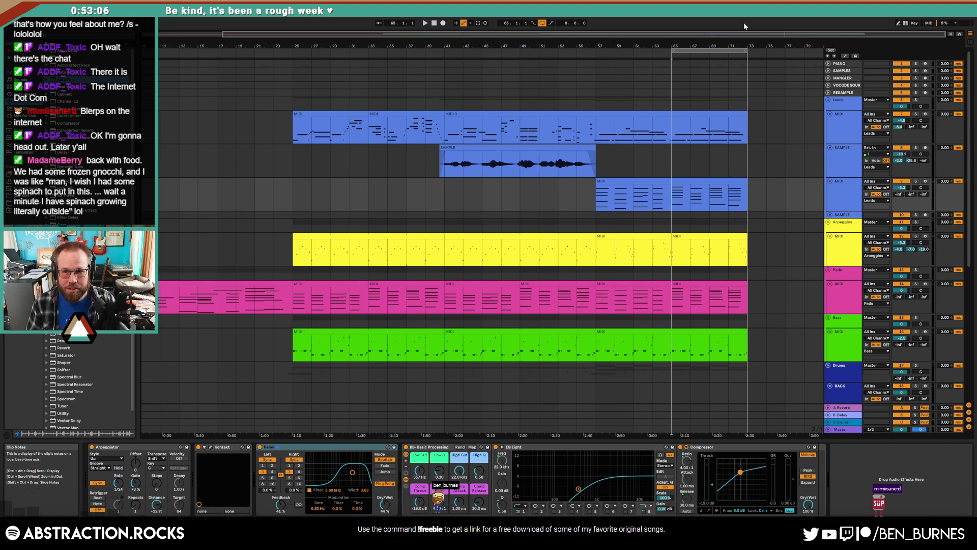
- Duplicate the arpeggiated piano clip from bars 57–73 to bars 73–89 while the arrangement plays
mouse_move(747, 34)
left_mouse_down()
mouse_move(747, 56)
mouse_move(692, 56)
left_mouse_up()
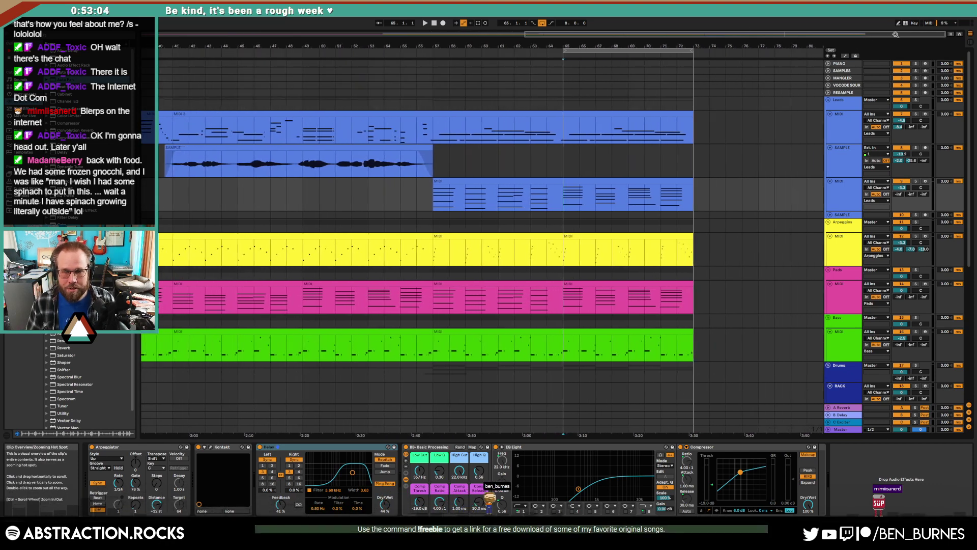
left_click(433, 124)
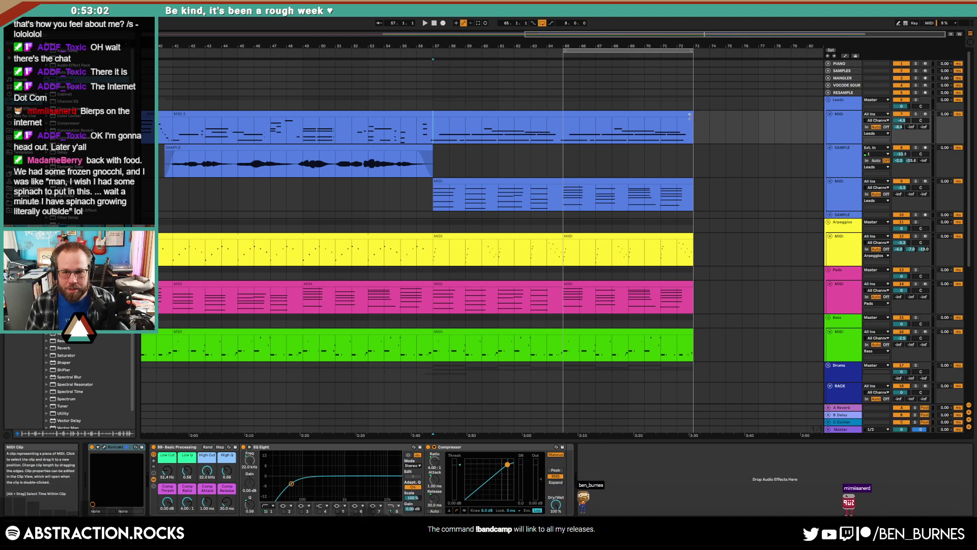
left_click(480, 189)
key("space")
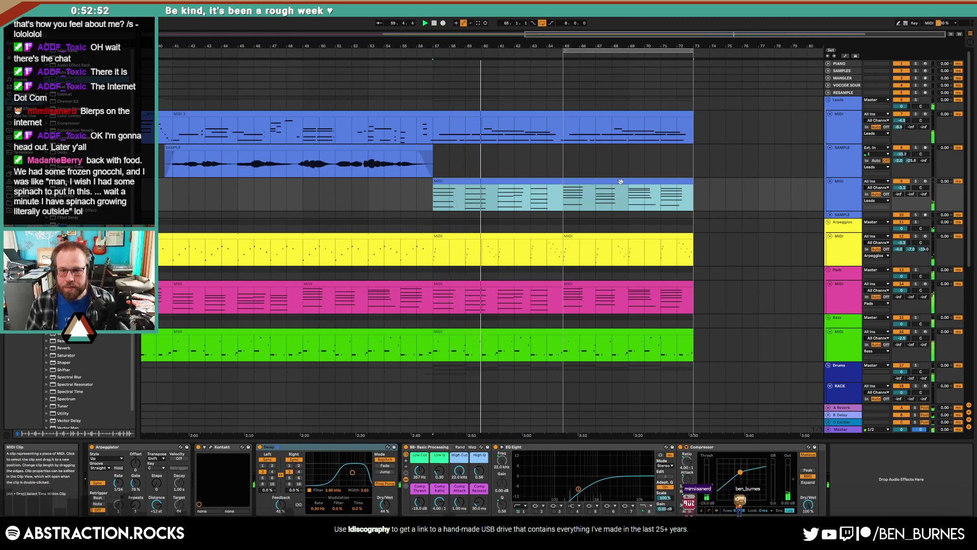
key("ctrl+d")
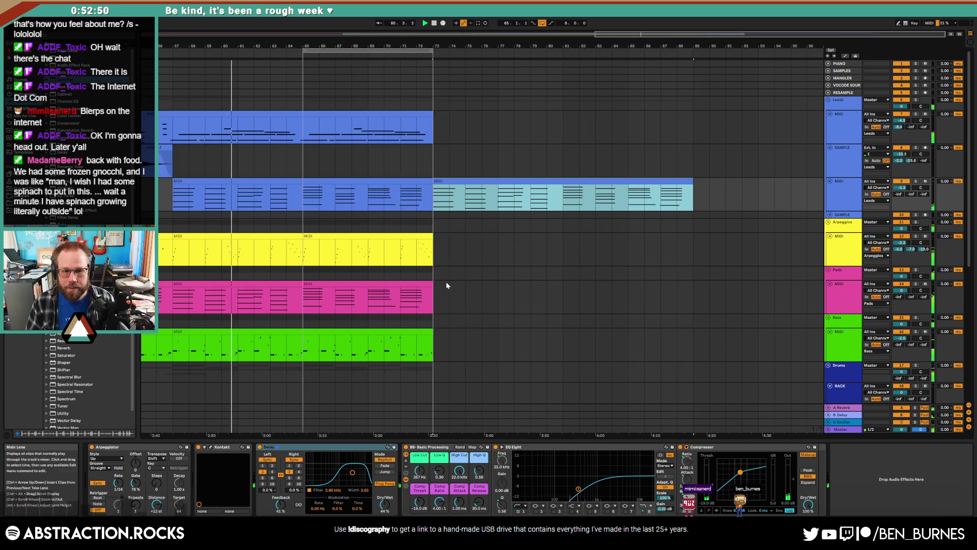
- Separate bars 65–73 of the bass clip into its own clip and delete its short D#1 note just before the third bar
scroll(443, 282, "down", 5)
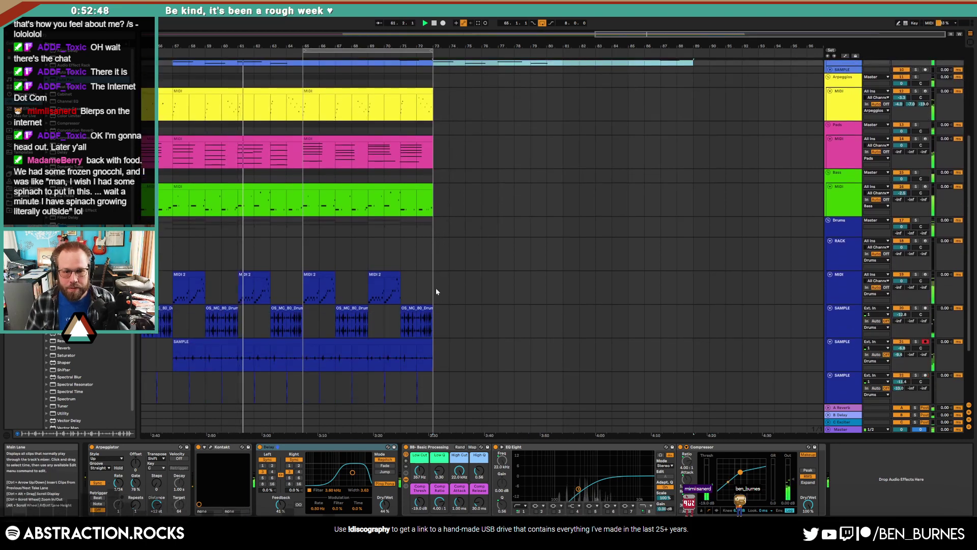
left_click(436, 290)
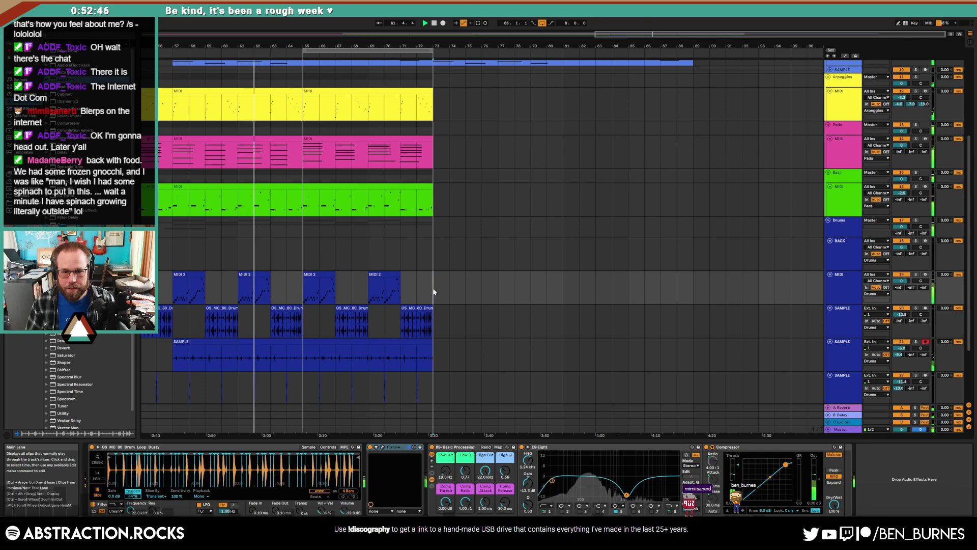
scroll(433, 290, "up", 1)
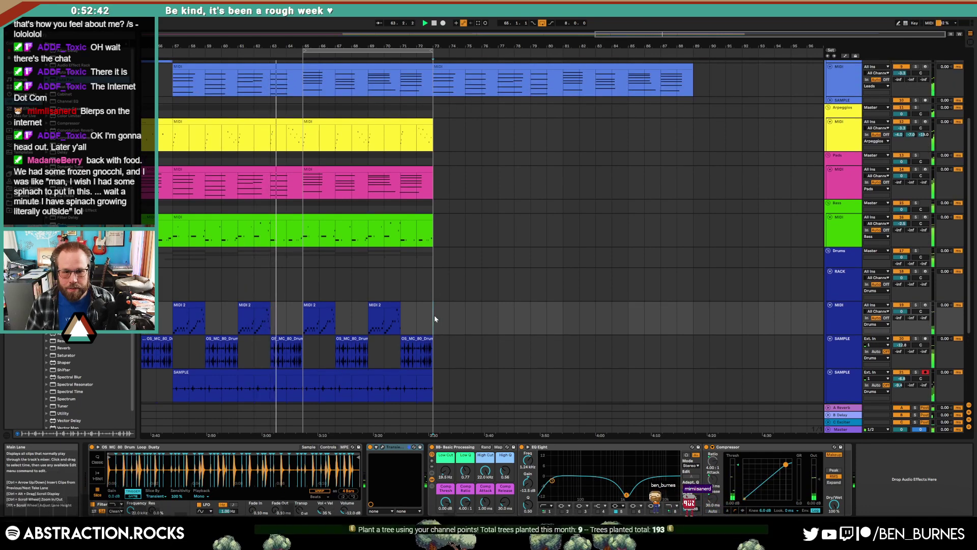
left_click(315, 227)
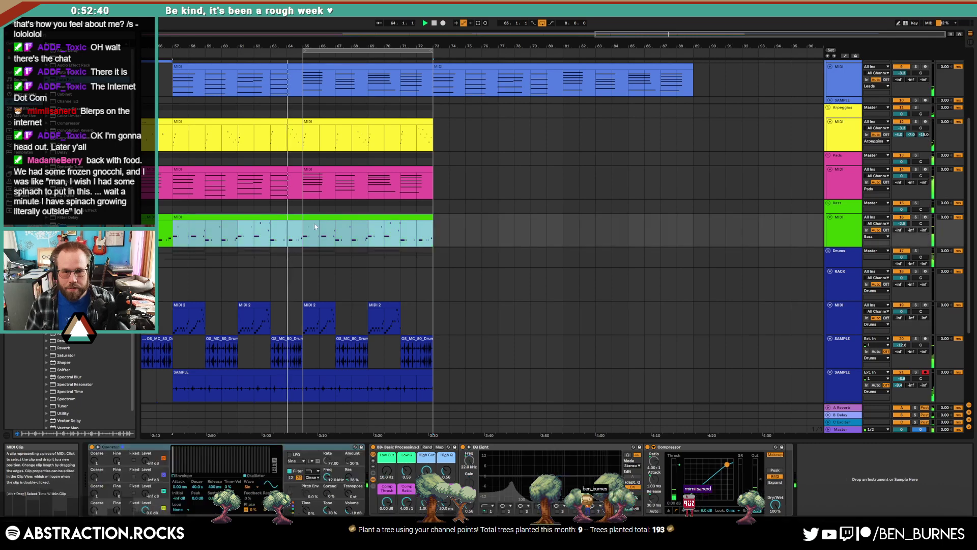
left_click_drag(314, 227, 438, 234)
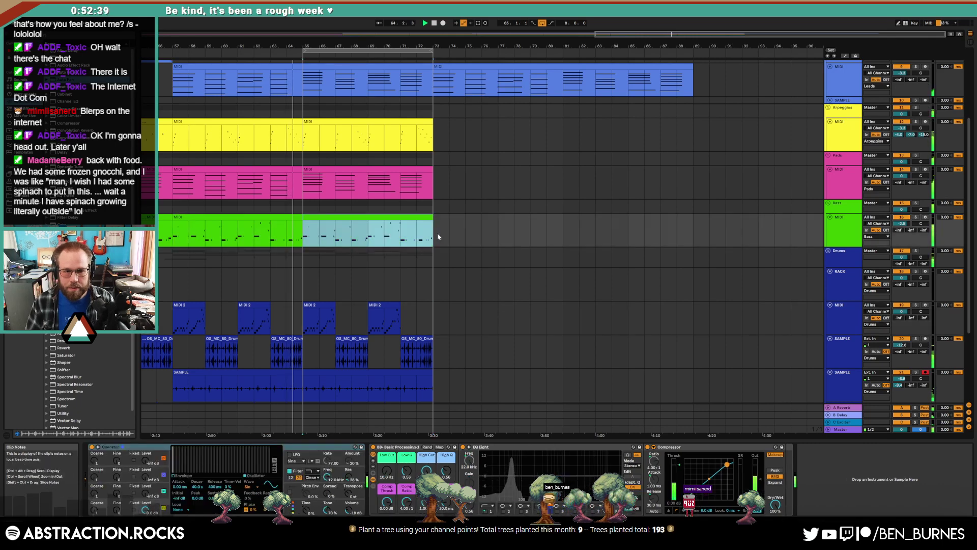
double_click(358, 218)
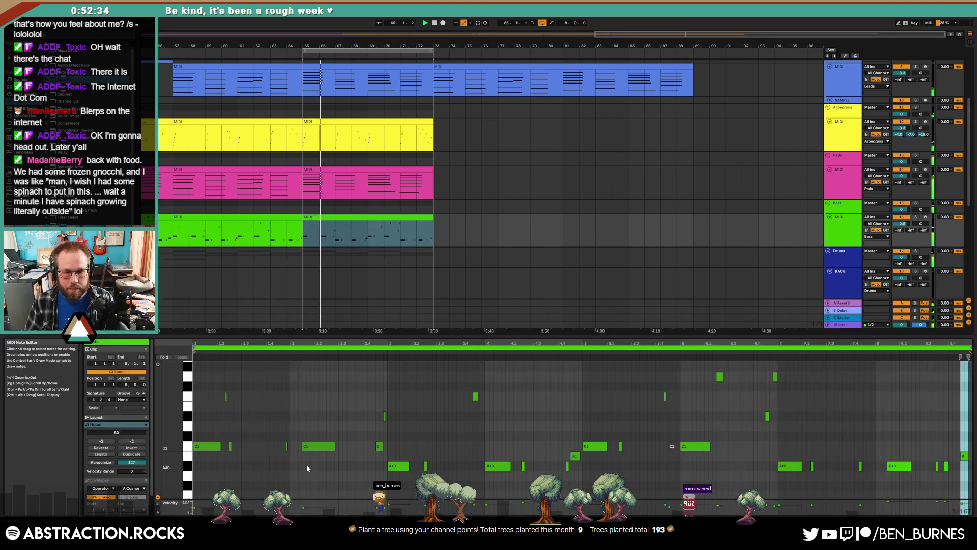
left_click(384, 416)
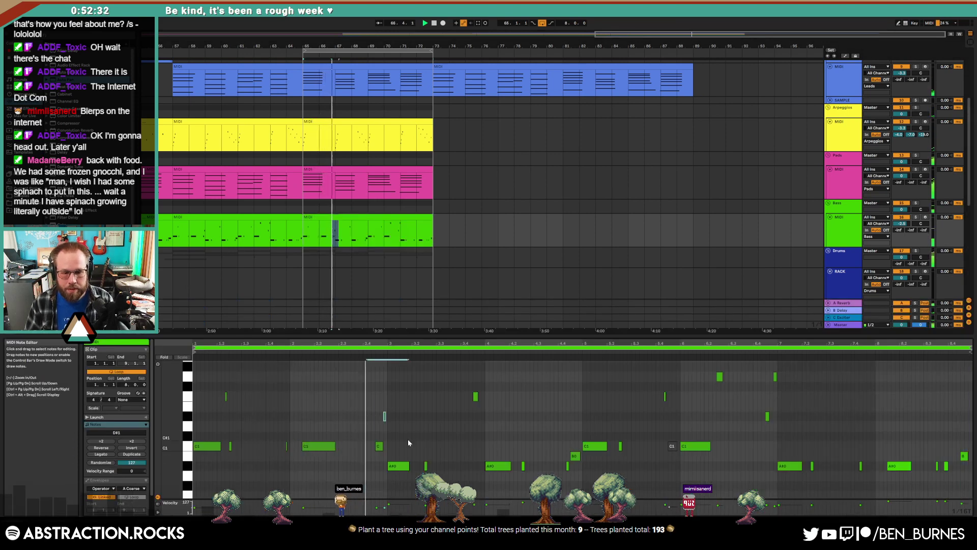
key("Delete")
- Try transposing the bass clip's third-bar A#0 notes up to D#1 and its fourth-bar A#0 notes up to C#1
left_click_drag(396, 445, 443, 488)
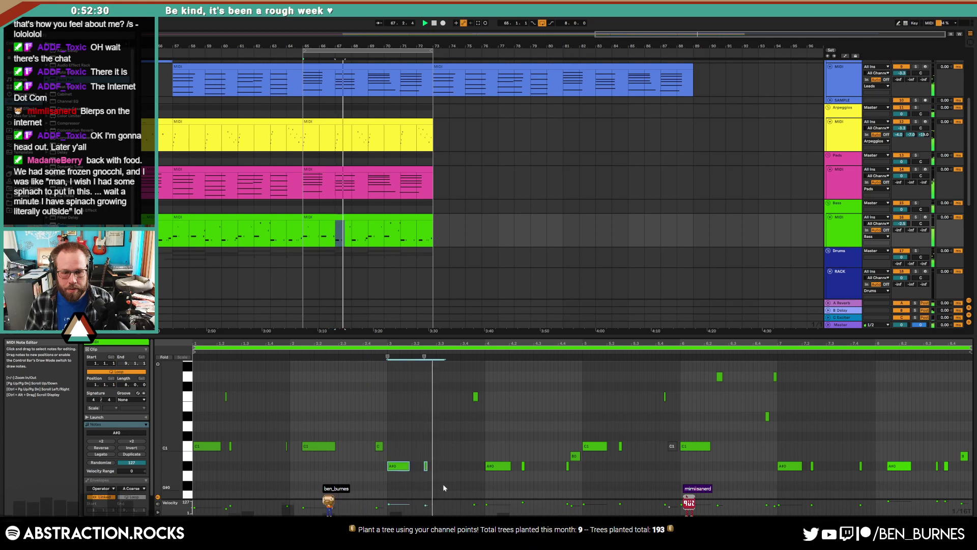
key("Up")
key("Up")
key("Up")
key("Up")
key("Up")
left_click_drag(489, 444, 530, 494)
key("Up")
key("Up")
key("Up")
key("Up")
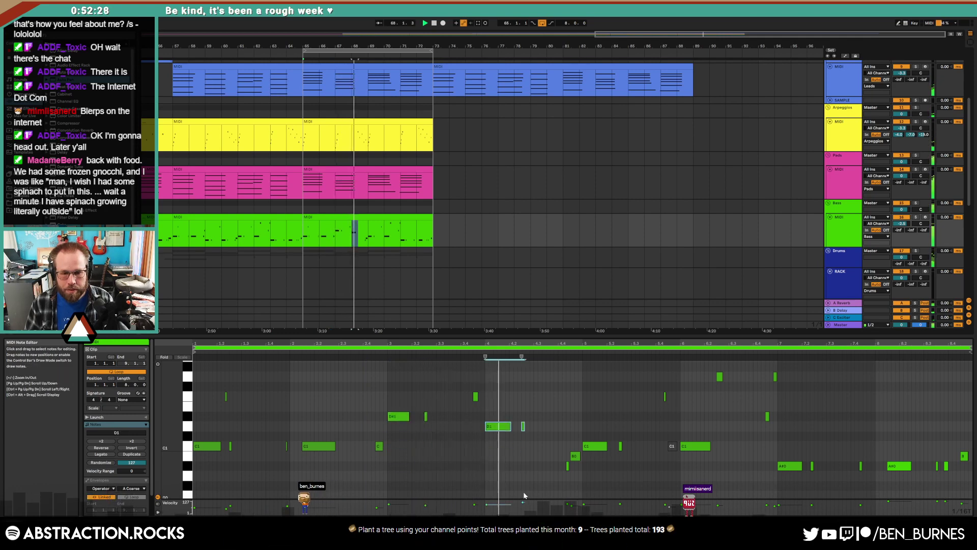
key("Down")
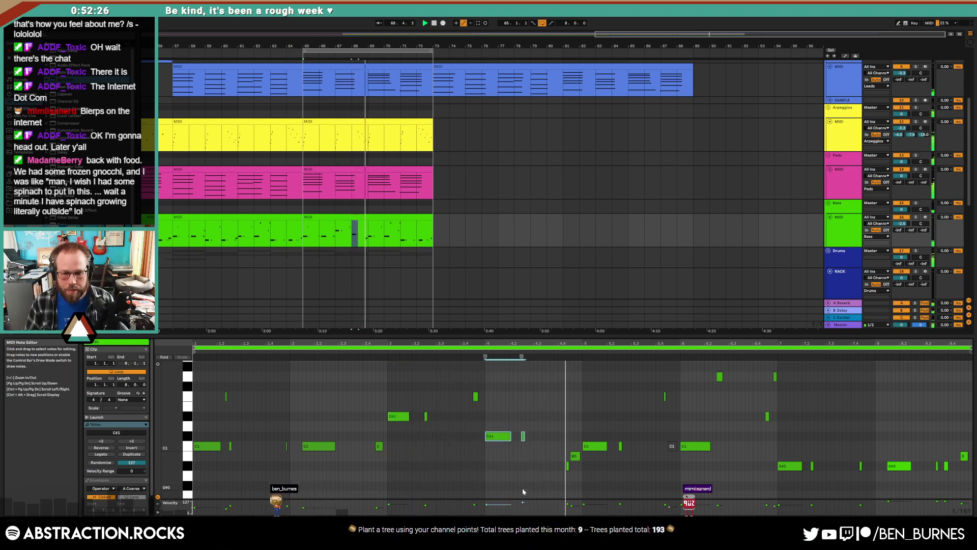
- Undo the pitch changes to the third- and fourth-bar bass notes
key("ctrl+z")
key("ctrl+z")
key("ctrl+z")
key("ctrl+z")
key("ctrl+z")
key("ctrl+z")
key("ctrl+z")
key("ctrl+z")
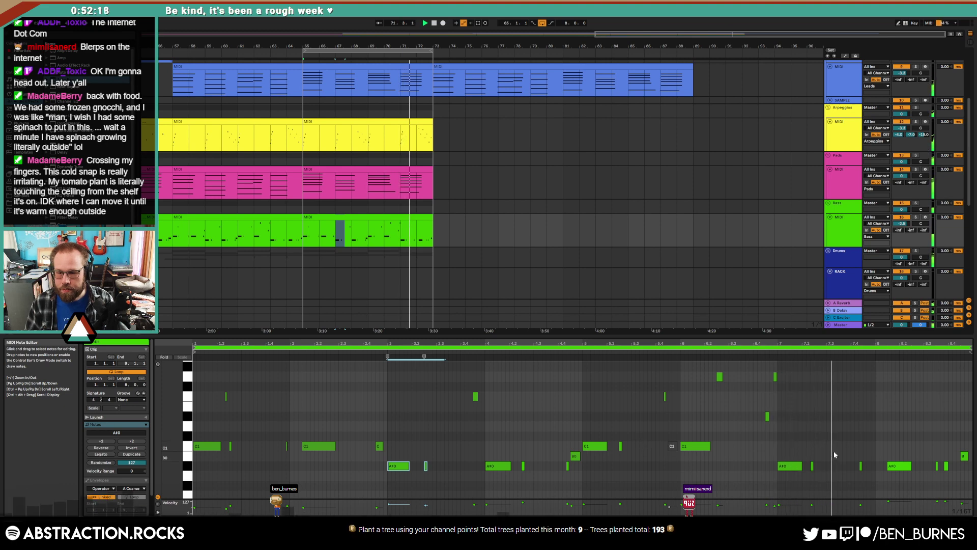
- Return to the arrangement and move the loop region to bars 73–81
left_click(494, 273)
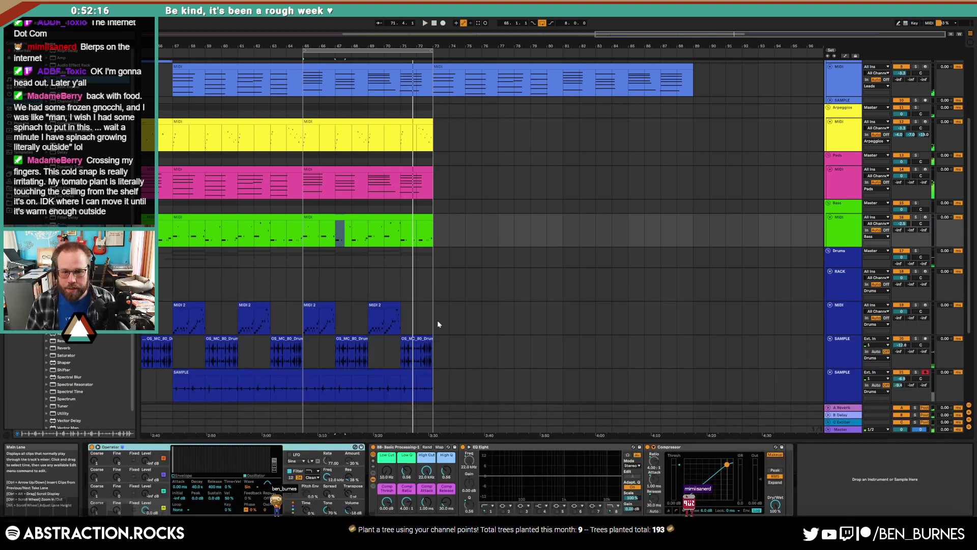
scroll(450, 345, "down", 1)
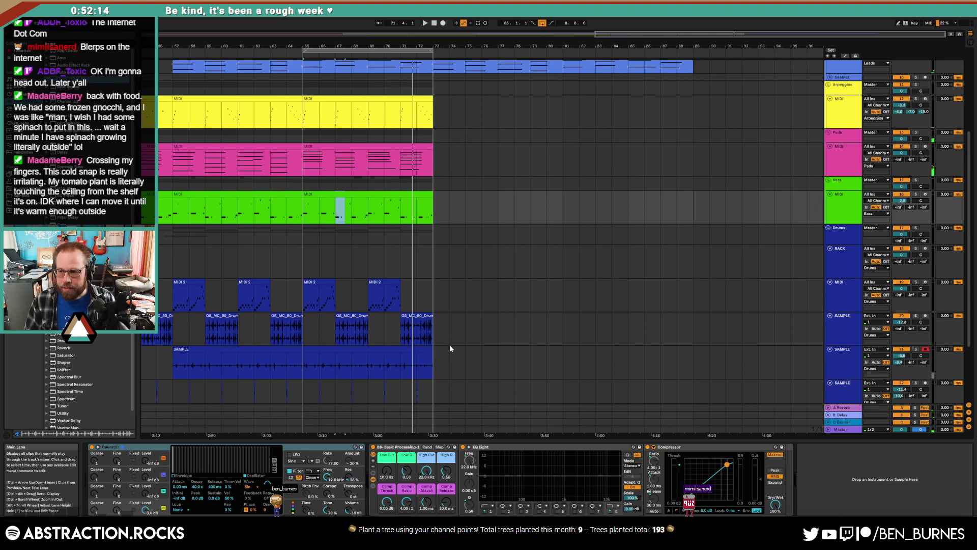
scroll(342, 350, "down", 4)
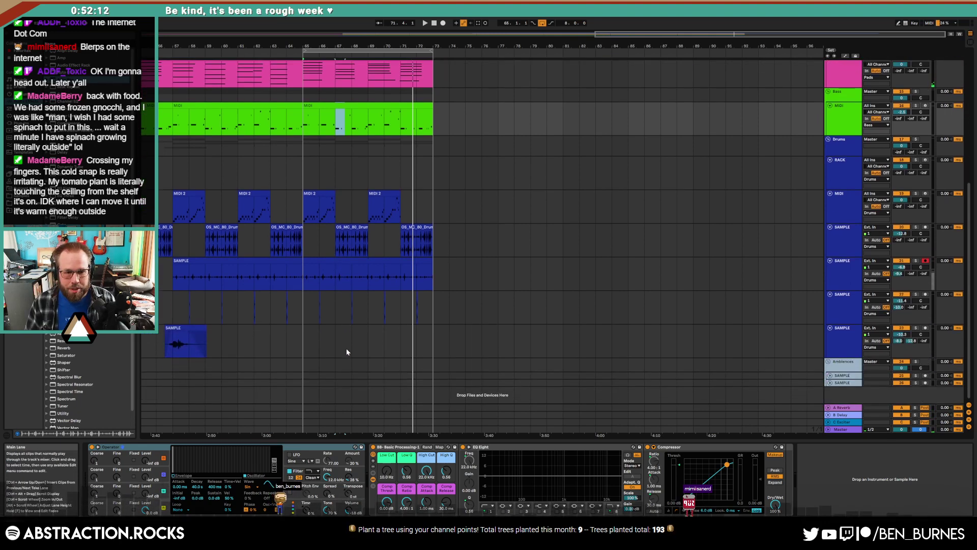
scroll(341, 286, "up", 1)
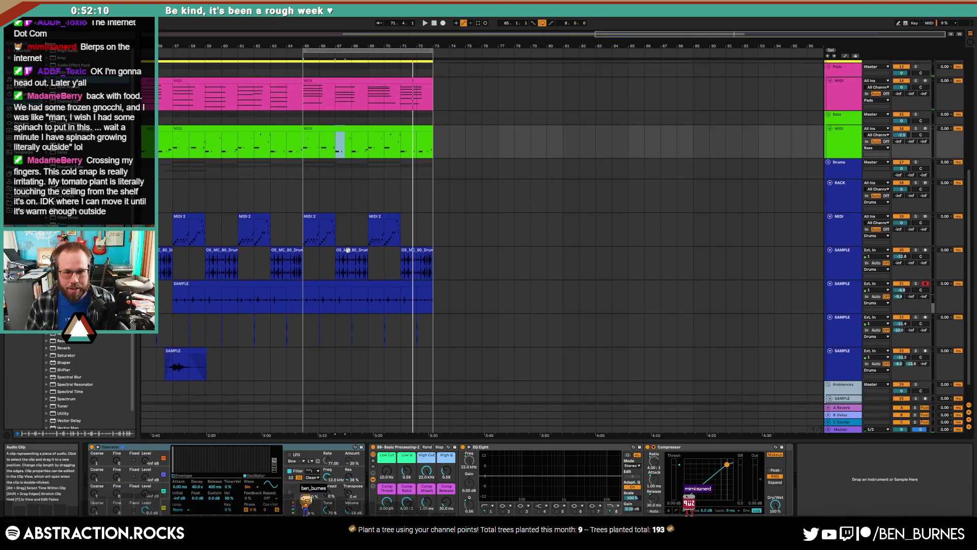
left_click(449, 262)
scroll(511, 338, "up", 3)
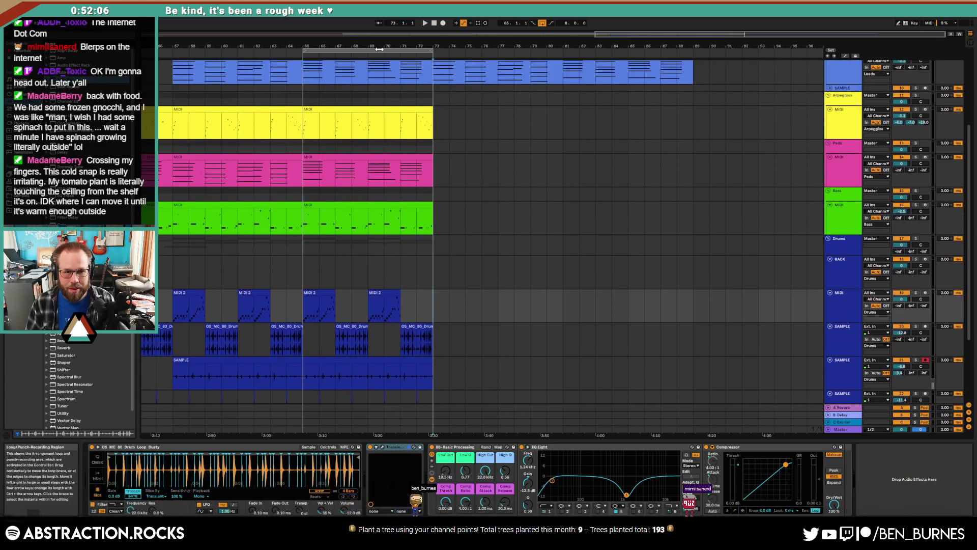
left_click_drag(389, 53, 518, 54)
- Insert an empty MIDI clip over bars 73–75 on the drum MIDI track and arm that track for recording
left_click(434, 301)
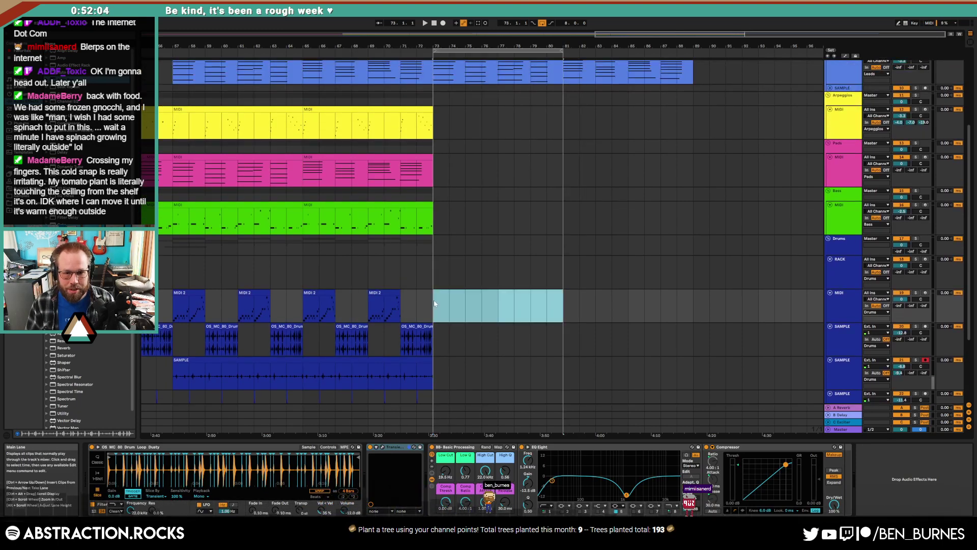
left_click(434, 306)
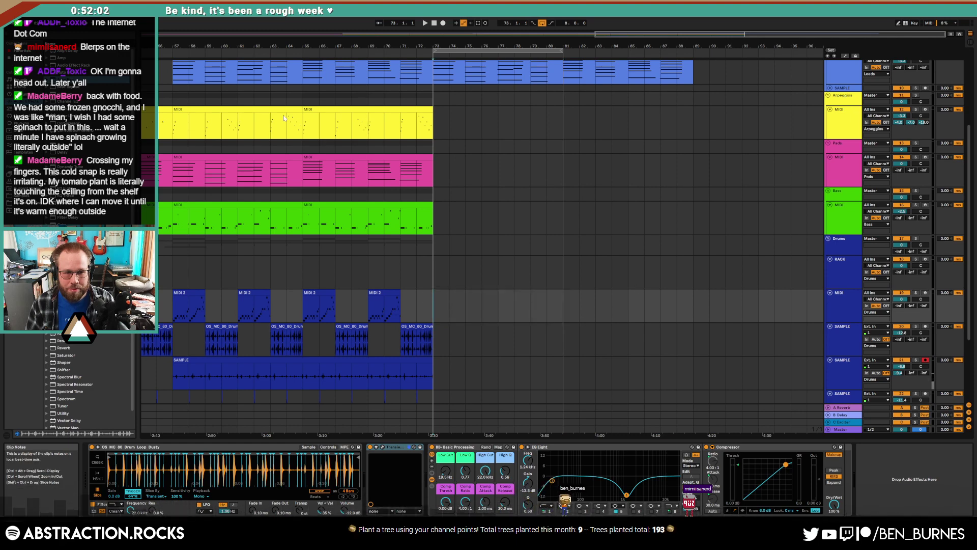
left_click(462, 309, "shift")
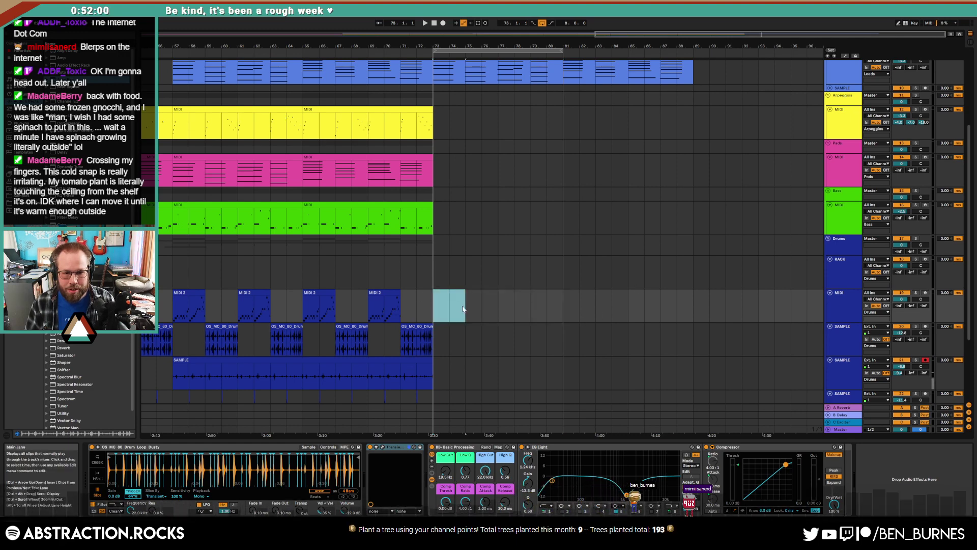
key("ctrl+shift+m")
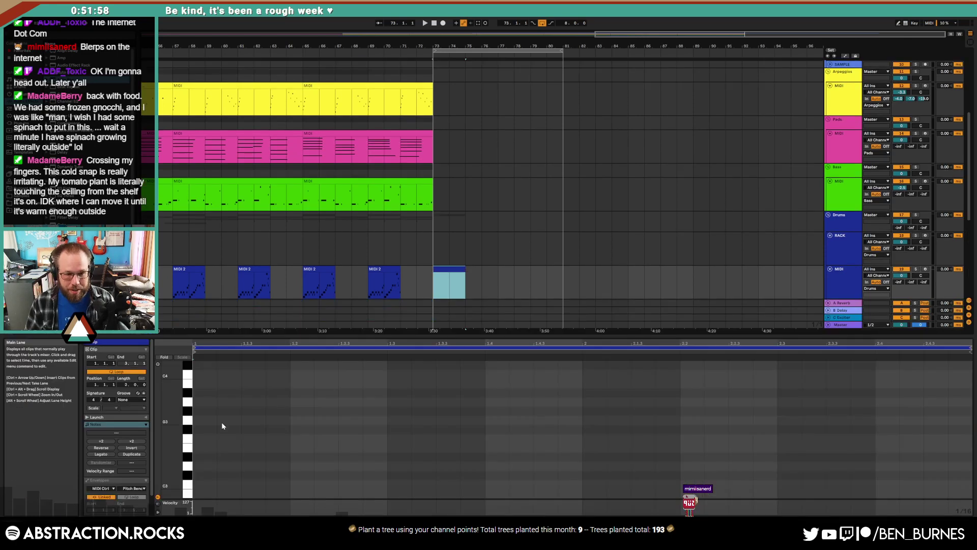
left_click(925, 269)
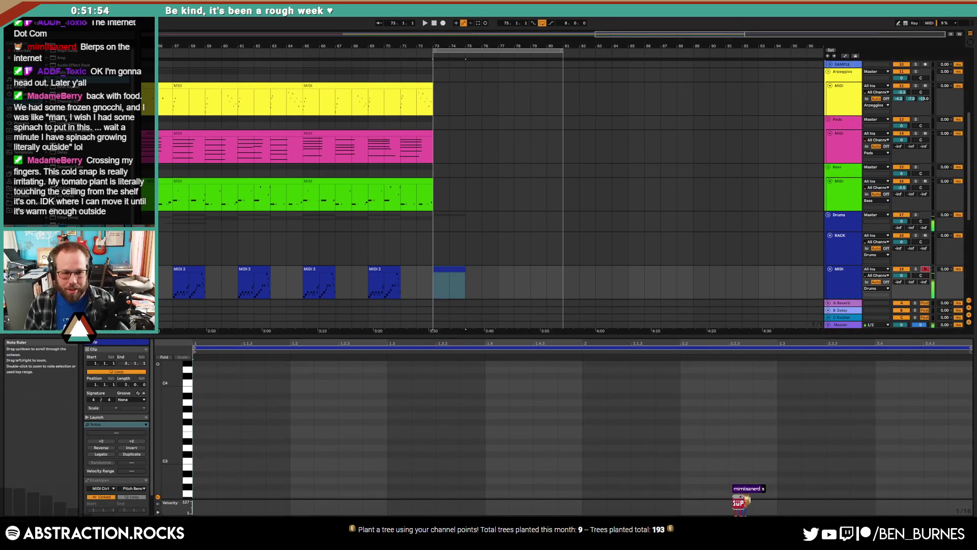
- Draw C1 notes on the first bar's four beats, plus one just before beat four, and play the pattern
scroll(187, 353, "down", 5)
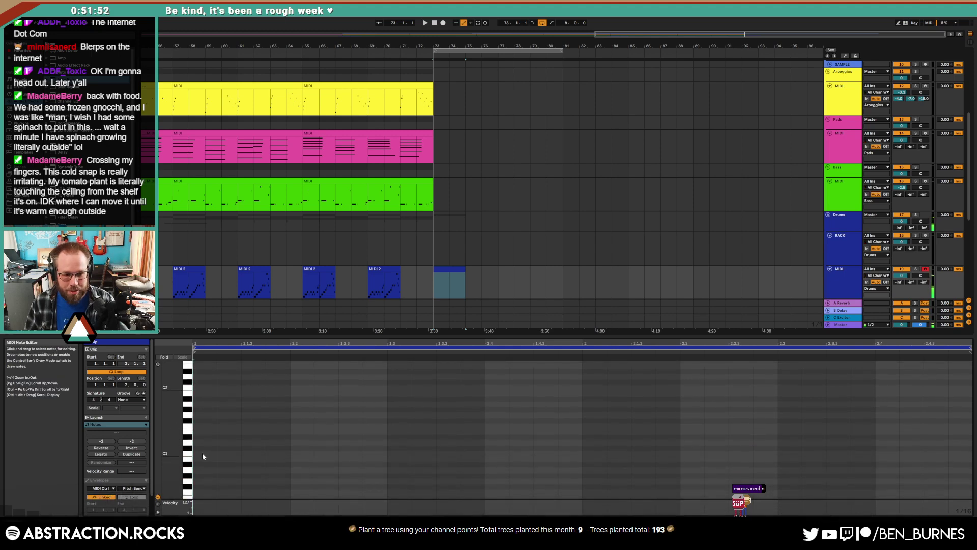
double_click(203, 453)
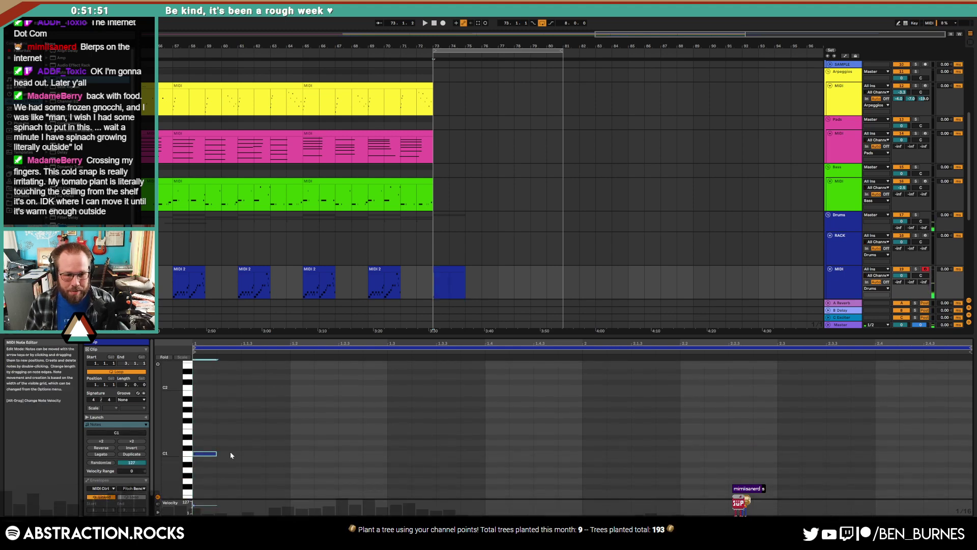
double_click(295, 453)
double_click(394, 453)
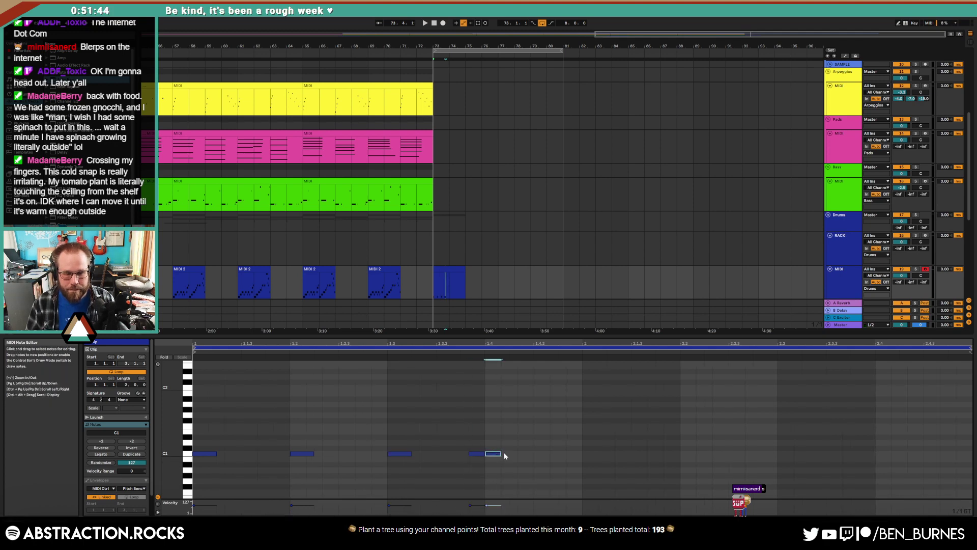
key("space")
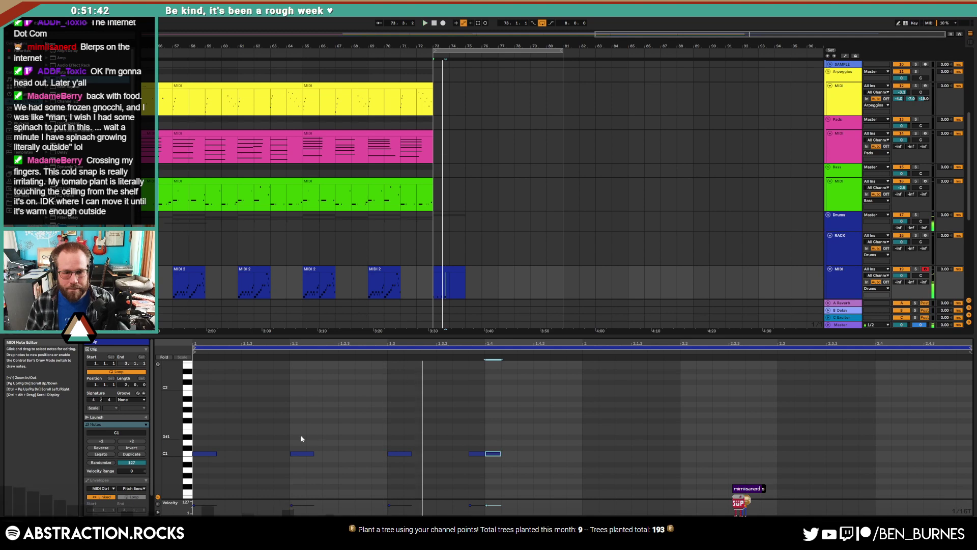
- Delete every note after the first C1 in the new drum clip
left_click_drag(289, 430, 529, 475)
key("Delete")
key("space")
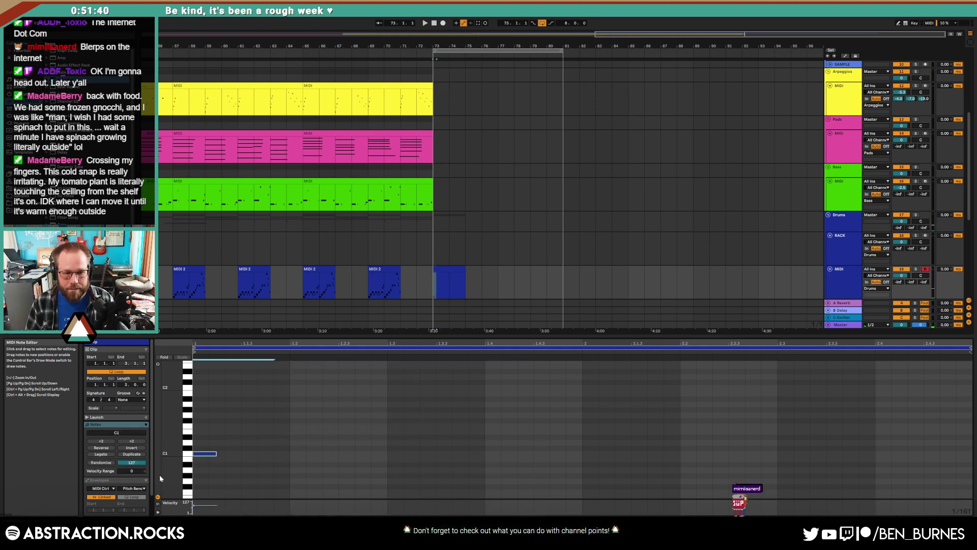
- Add a D#1 note after the first C1, move it to C#1 at 1.1.3, and shorten the C1 note
double_click(230, 437)
key("space")
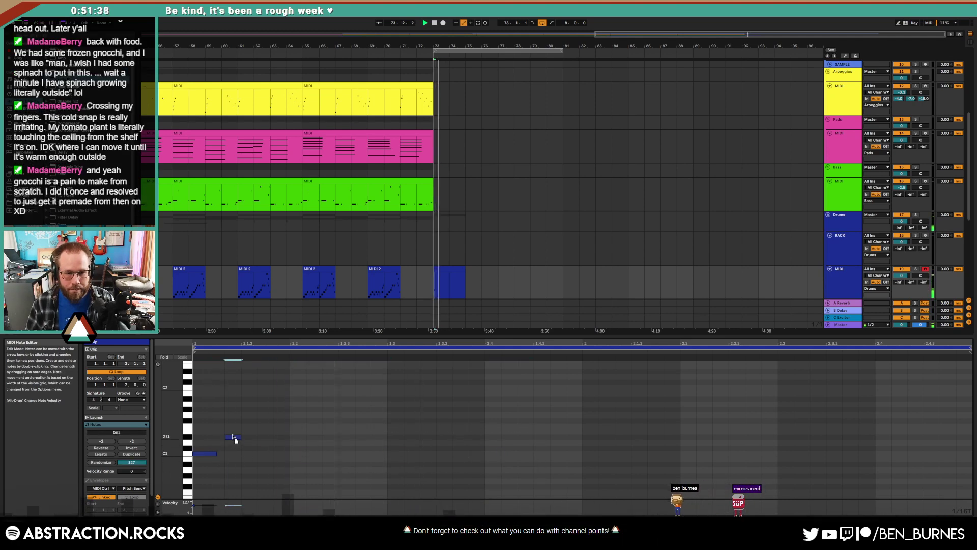
left_click_drag(235, 439, 234, 450)
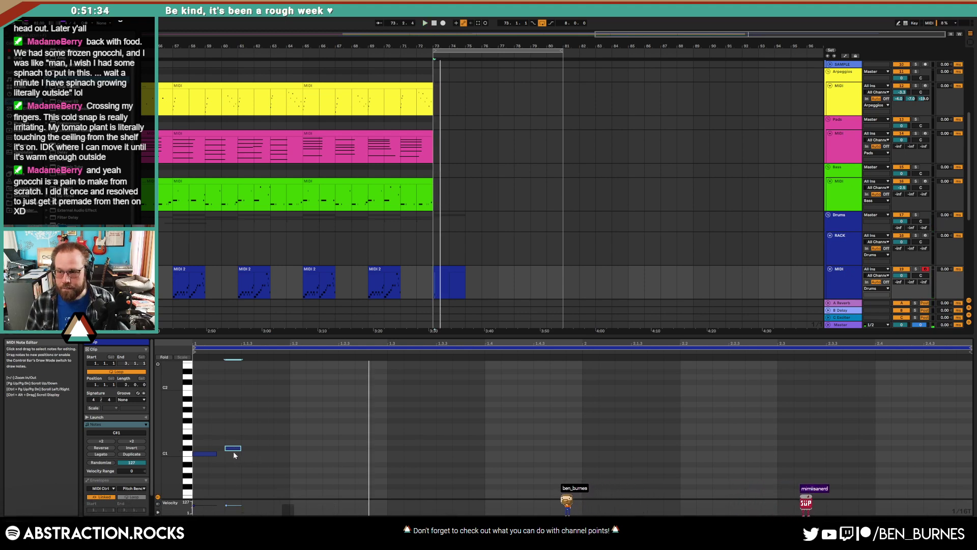
left_click_drag(232, 449, 207, 455)
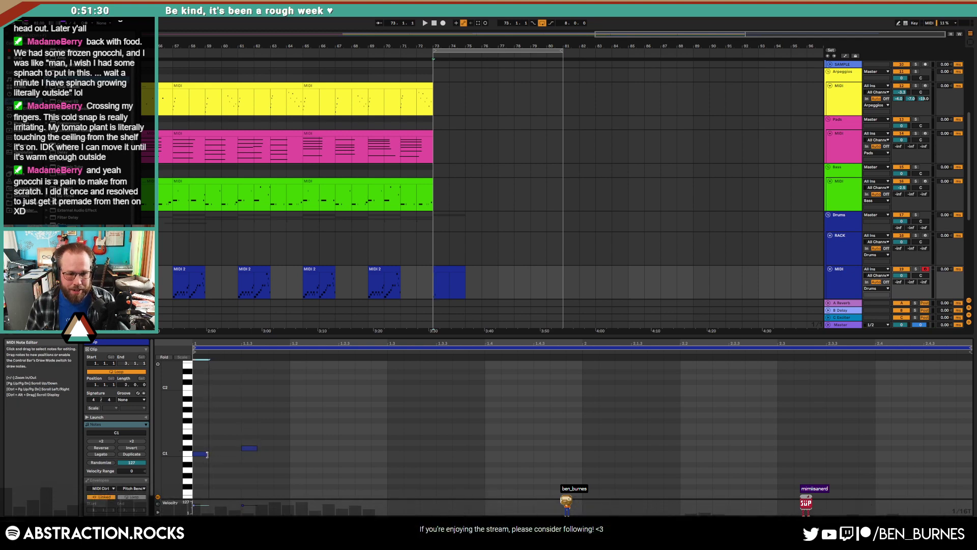
left_click(230, 461)
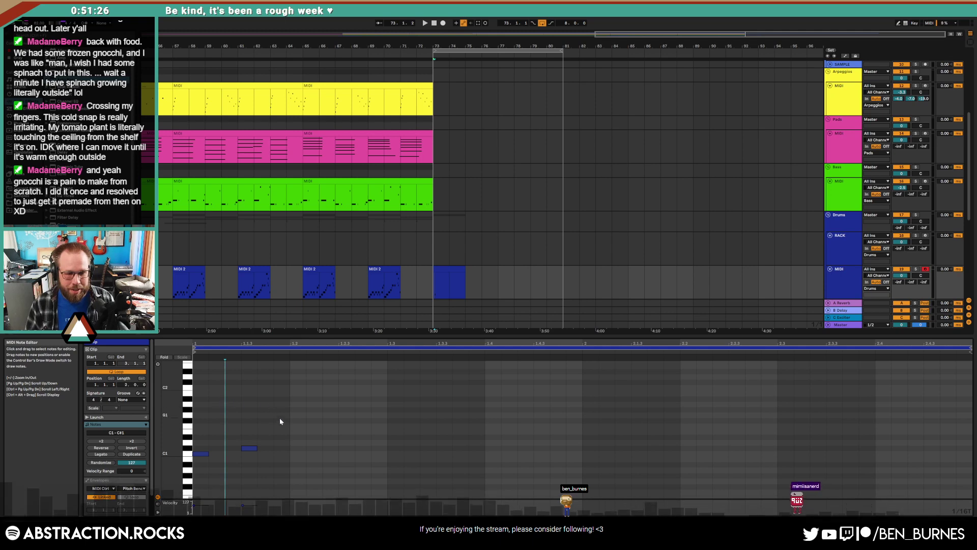
- Add C#1 notes at 1.2 and 1.2.3 and a D#1 note just before 1.3, auditioning the pattern
double_click(294, 447)
left_click(340, 450)
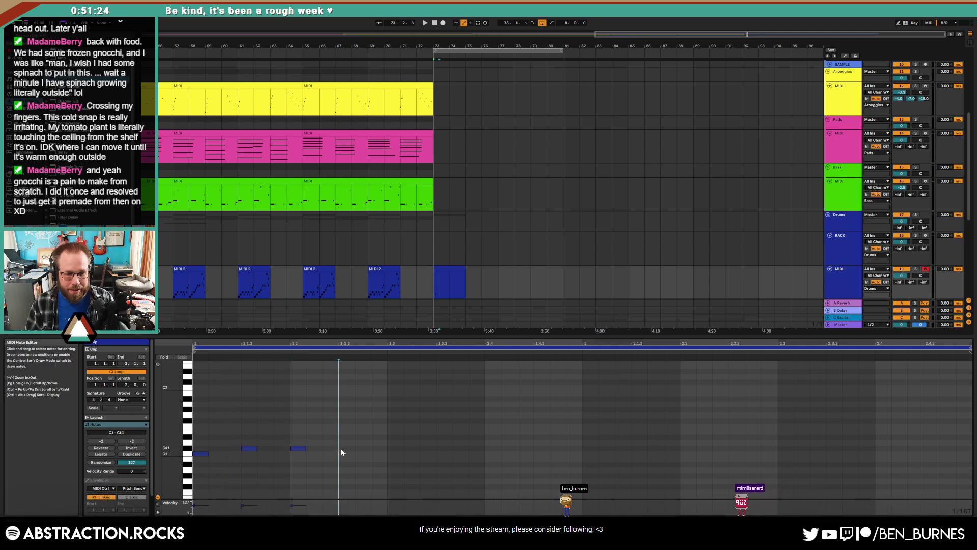
double_click(341, 448)
key("space")
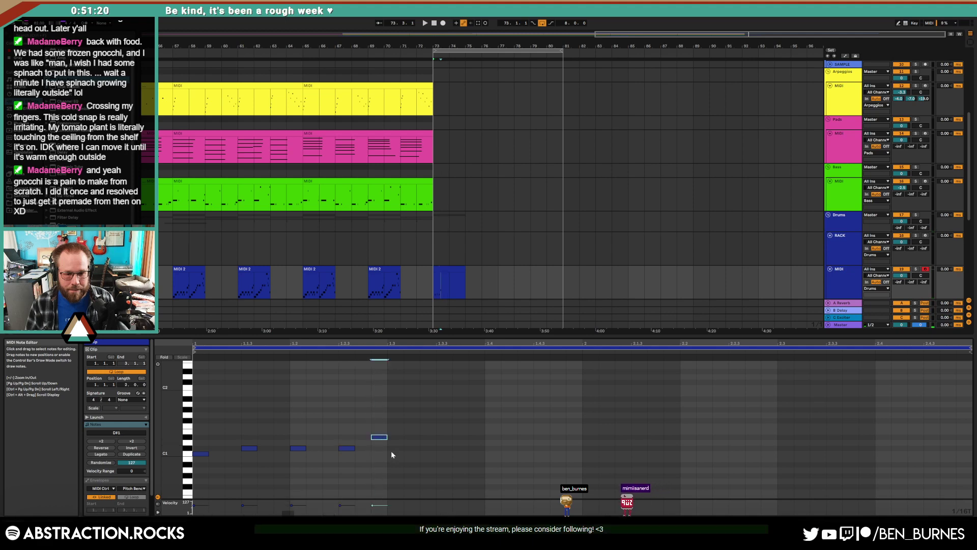
- Add a C1 note at 1.3 and raise the D#1 note before it to E1 during playback
double_click(391, 452)
key("space")
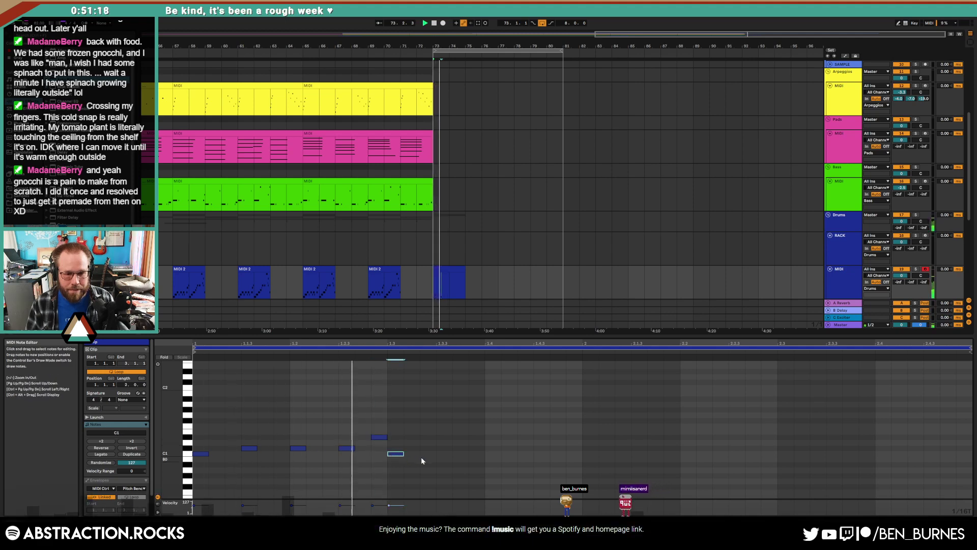
left_click_drag(374, 437, 374, 433)
- Stop playback and delete all the notes from the drum clip at bar 73
key("space")
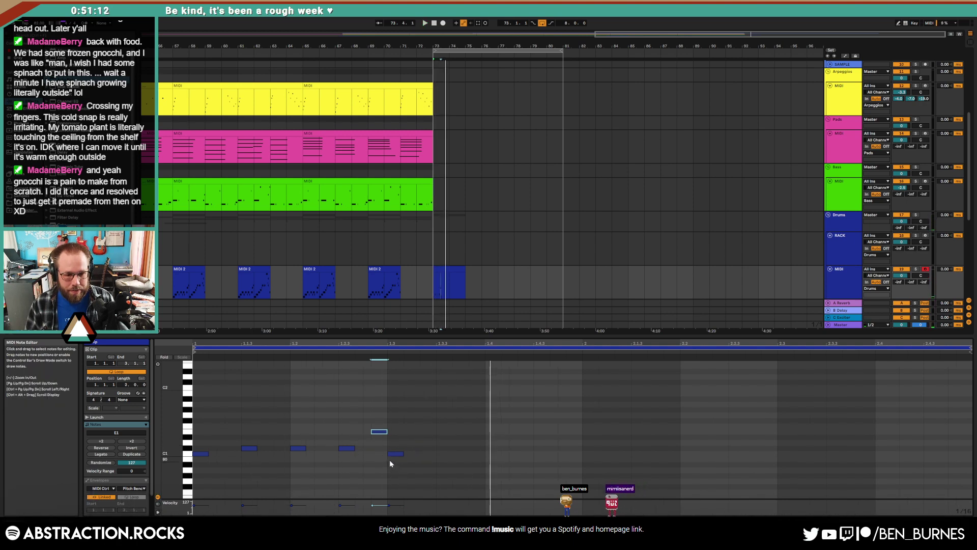
left_click_drag(406, 419, 153, 467)
key("Delete")
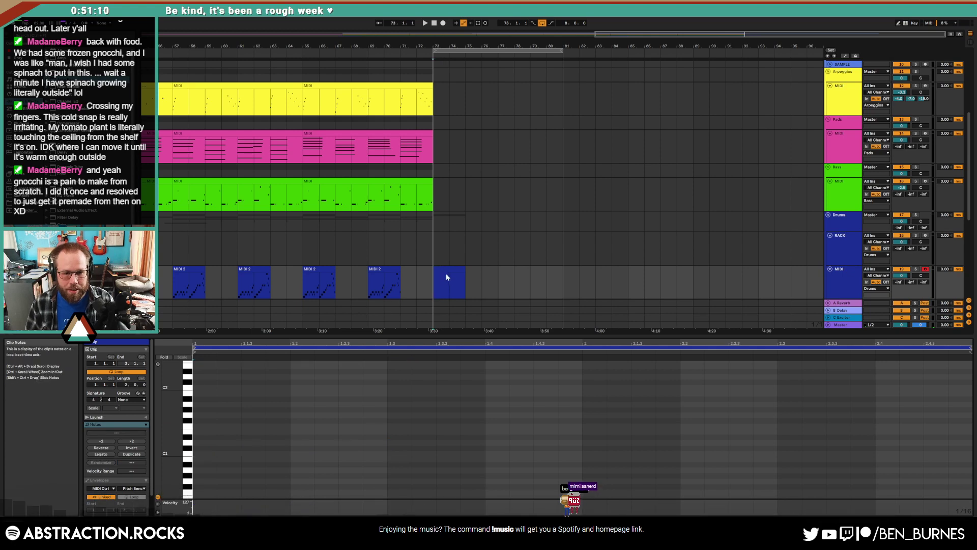
- Delete the empty drum MIDI clip at bar 73
left_click(446, 276)
key("Delete")
- Copy the dusty drum loop clip from bar 67 to bar 73 and extend it to bar 81
scroll(434, 270, "down", 3)
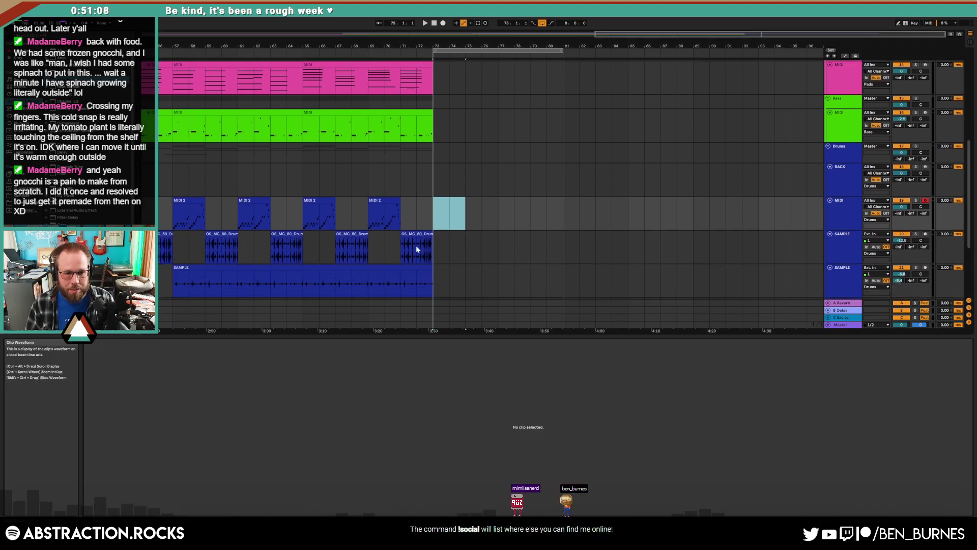
left_click(349, 240)
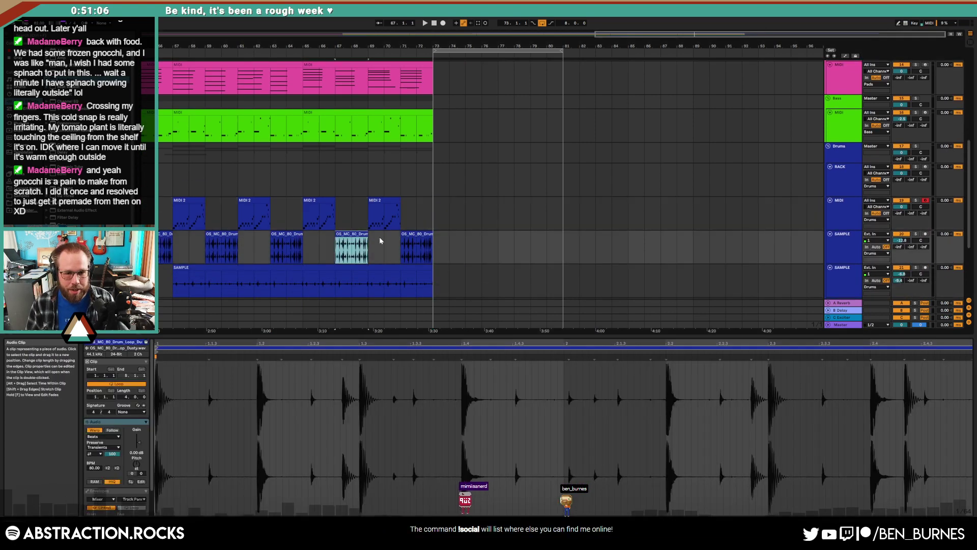
left_click(433, 246)
key("ctrl+v")
left_click_drag(465, 239, 562, 240)
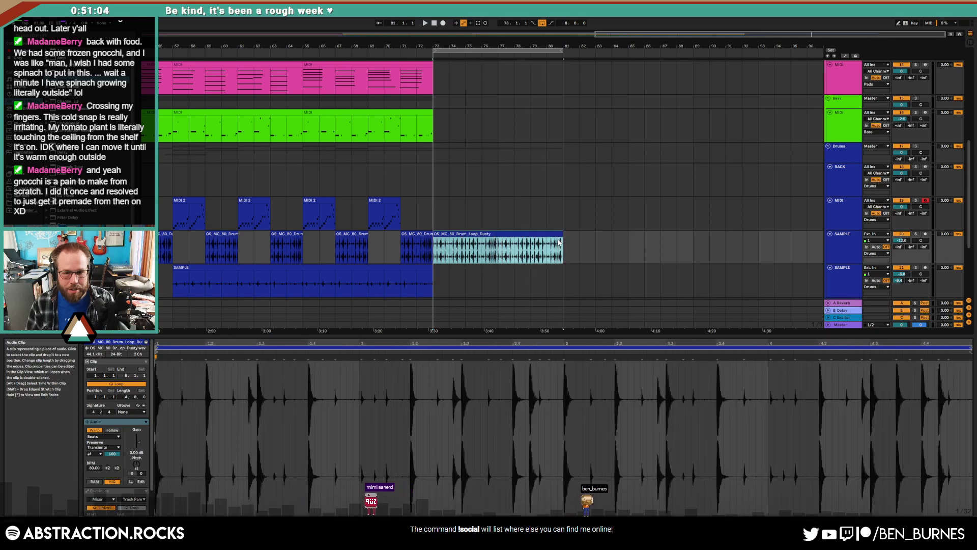
- Open the extended drum loop's waveform and display its clip Gain envelope
double_click(552, 234)
left_click_drag(200, 418, 199, 443)
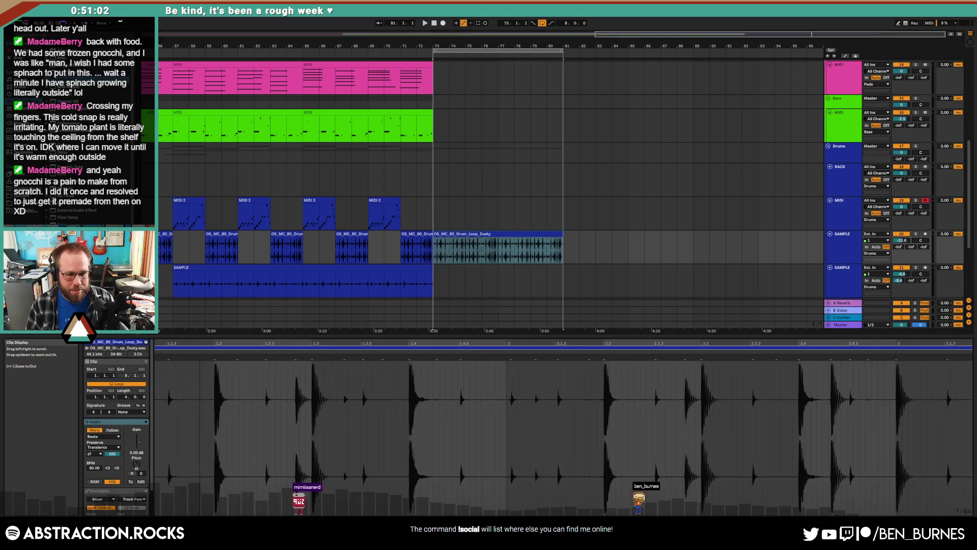
left_click_drag(199, 344, 240, 360)
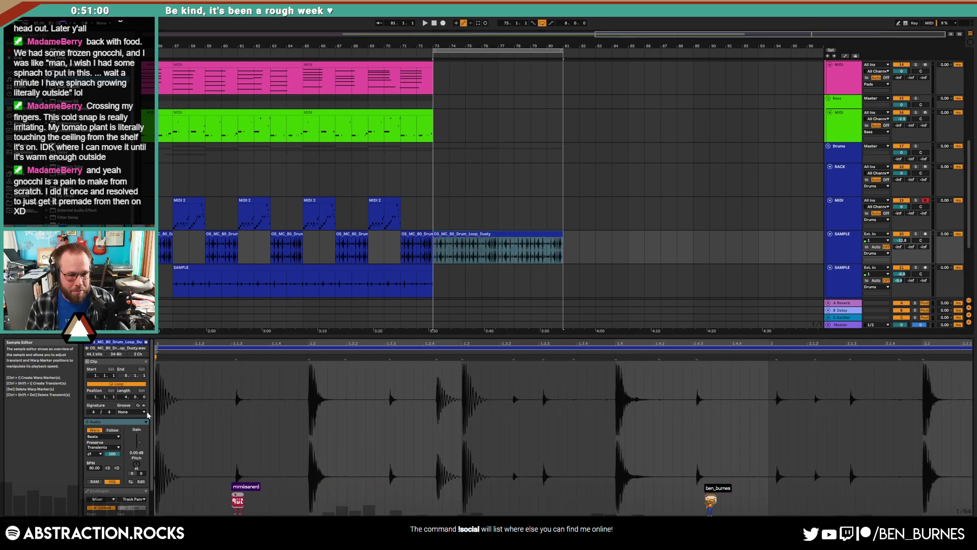
left_click(99, 499)
left_click(115, 457)
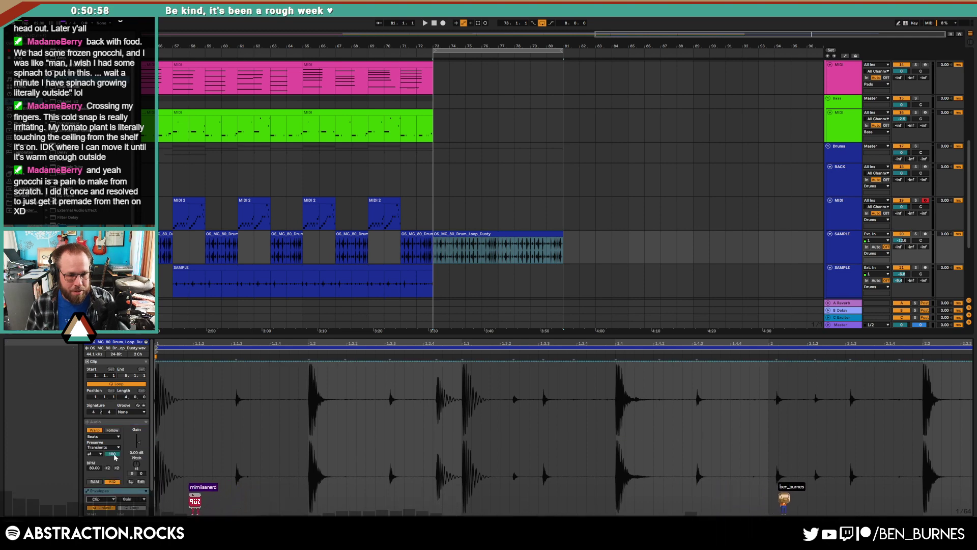
- Pull the gain envelope down to the floor over the hits at 1.2, 1.4, 2.2 and 2.4
left_click_drag(307, 376, 321, 512)
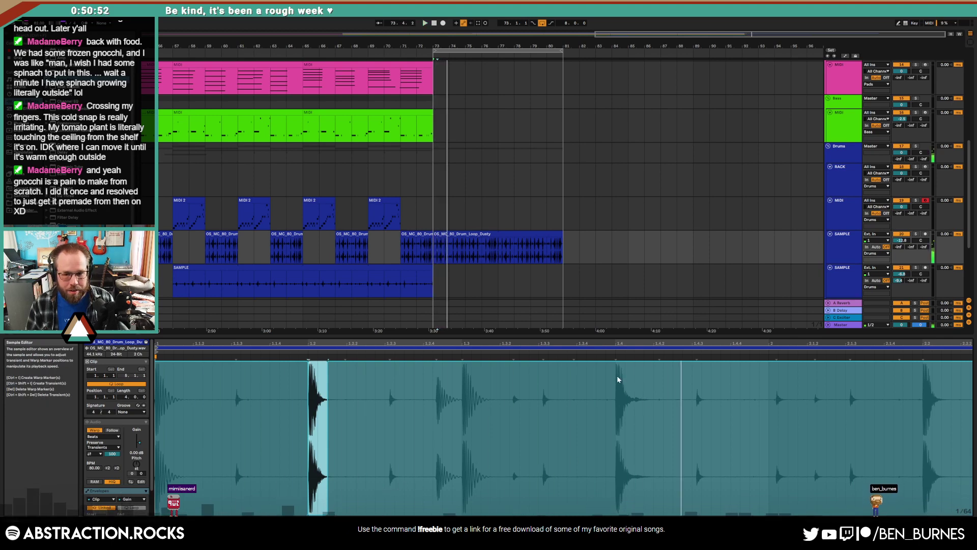
left_click_drag(617, 375, 622, 513)
key("space")
left_click_drag(644, 343, 317, 339)
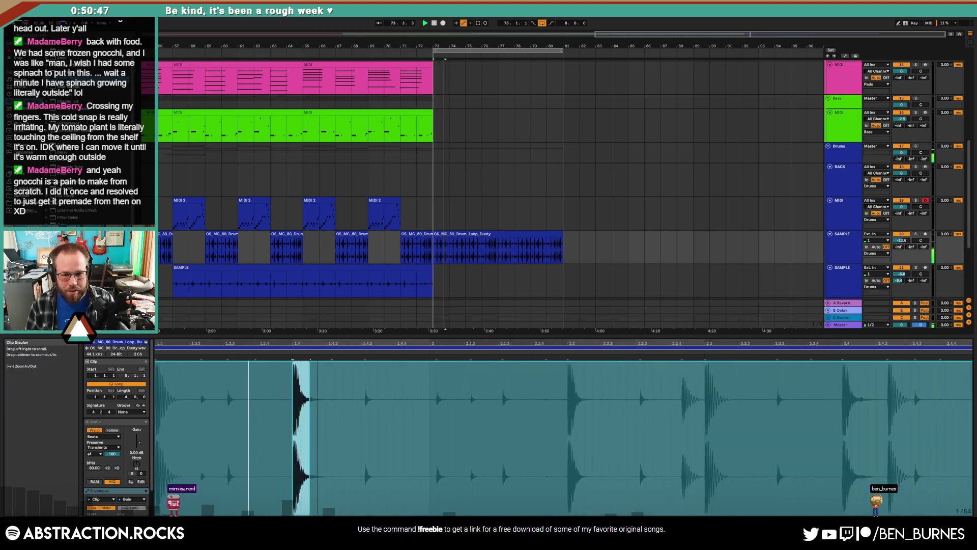
left_click(573, 382)
key("space")
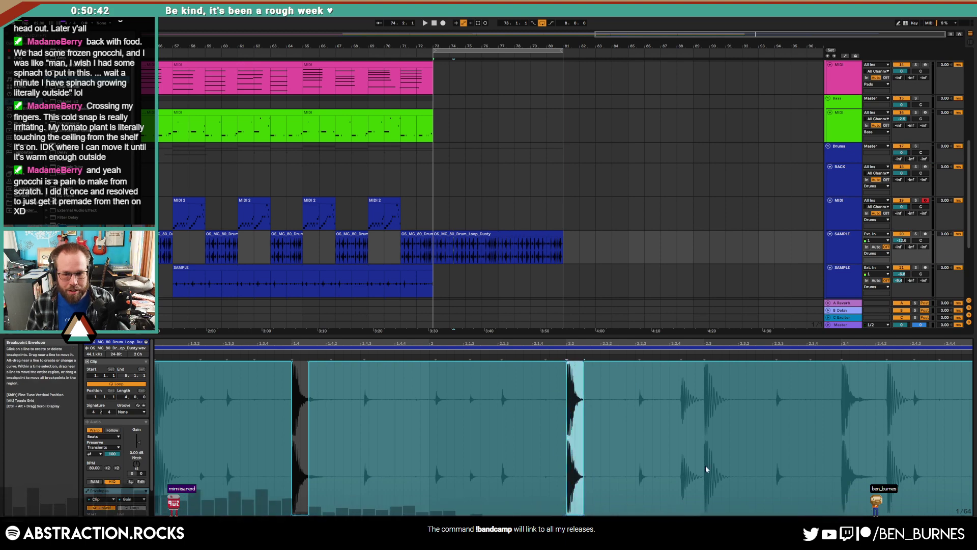
key("space")
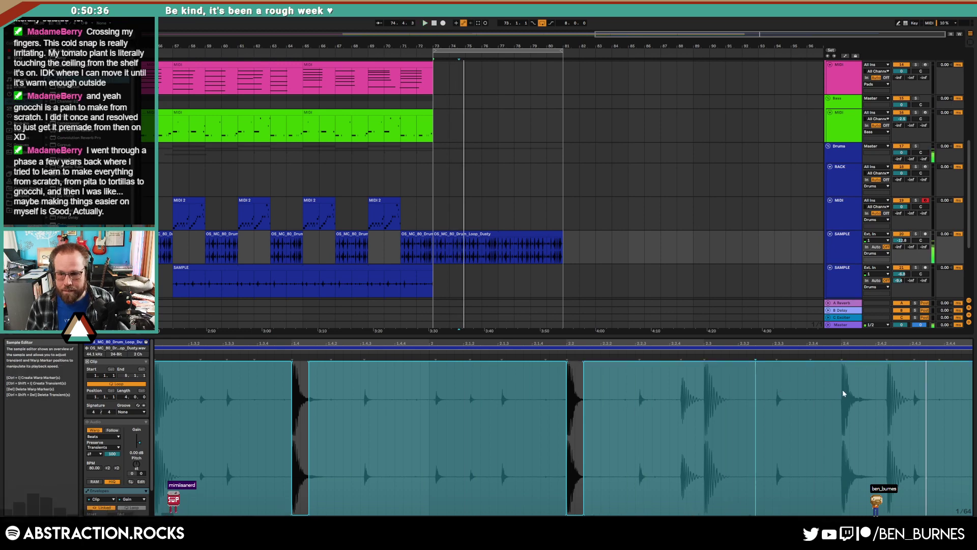
left_click_drag(842, 383, 860, 390)
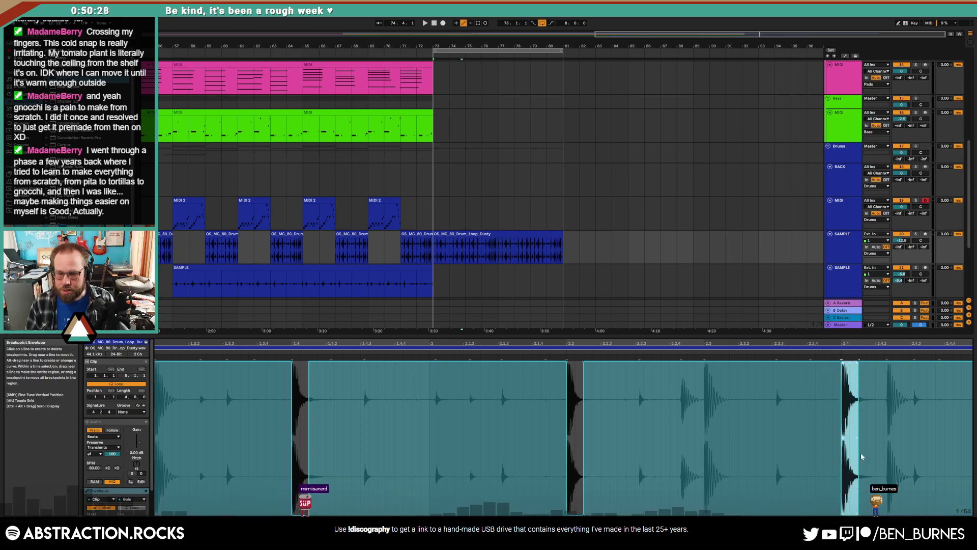
left_click_drag(892, 344, 361, 342)
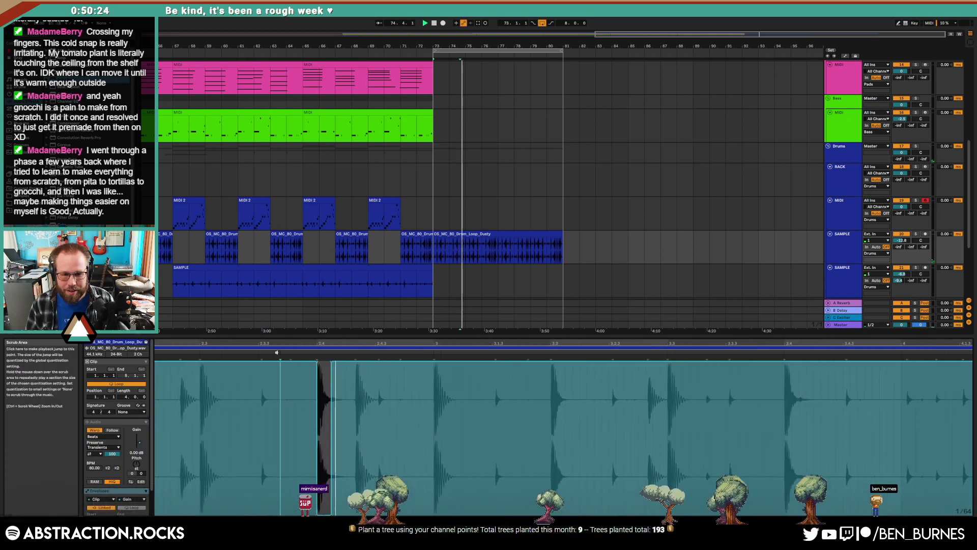
- Pull the gain envelope down to the floor over the hits at 3.2, 3.4, 4.2 and 4.4
key("space")
left_click_drag(551, 383, 559, 513)
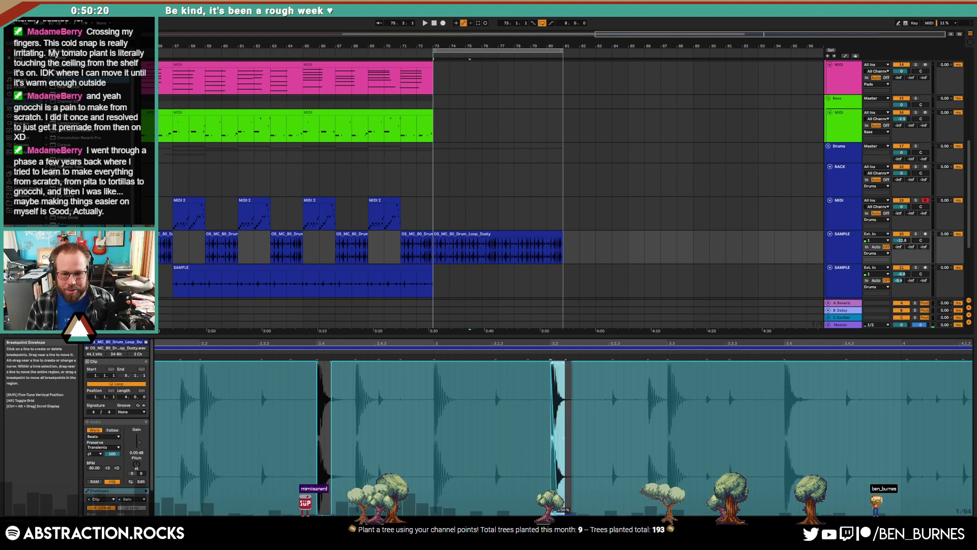
left_click_drag(786, 373, 796, 478)
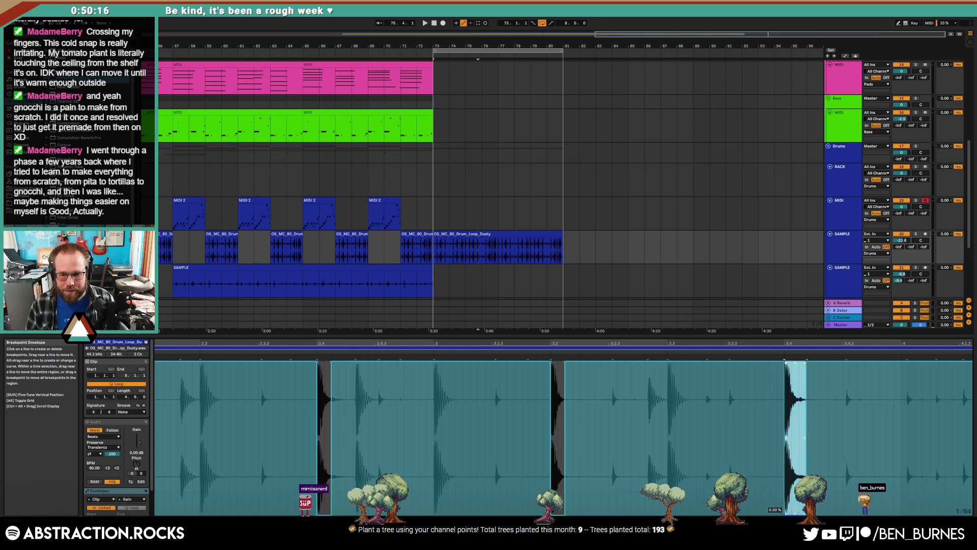
left_click_drag(806, 345, 510, 336)
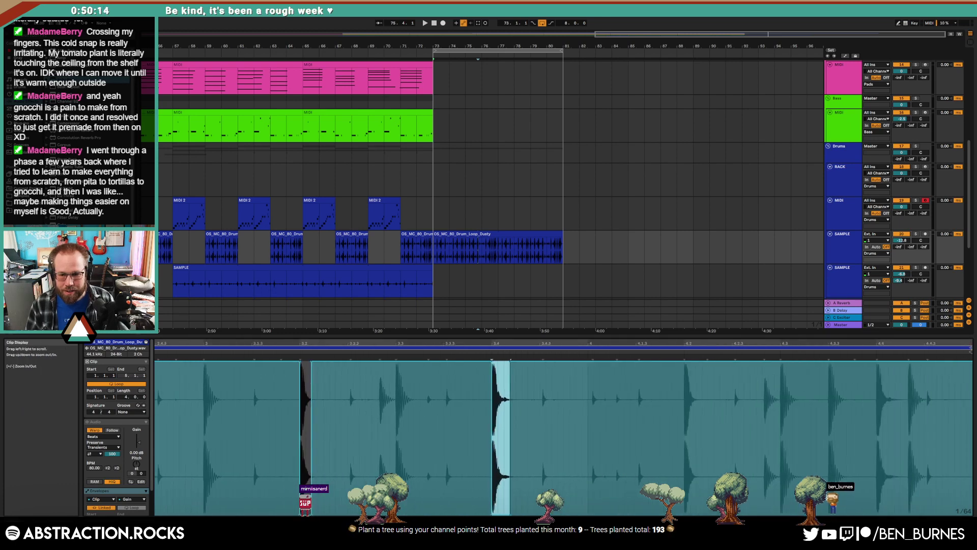
left_click(662, 352)
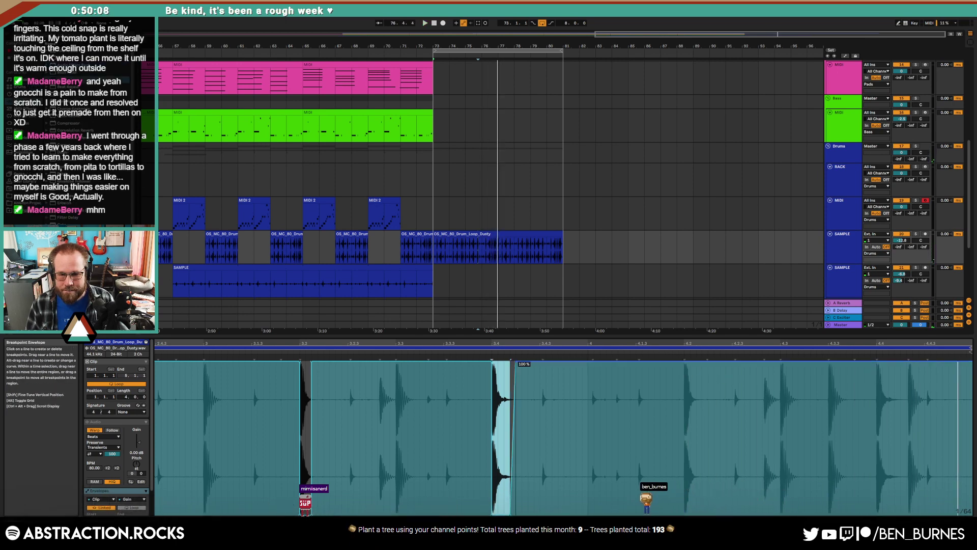
left_click_drag(685, 369, 696, 368)
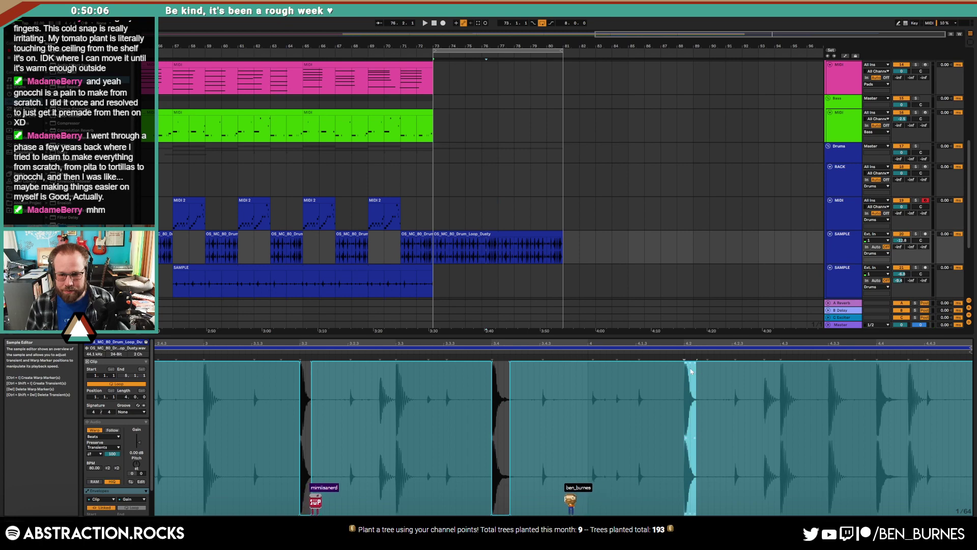
left_click_drag(696, 405, 691, 509)
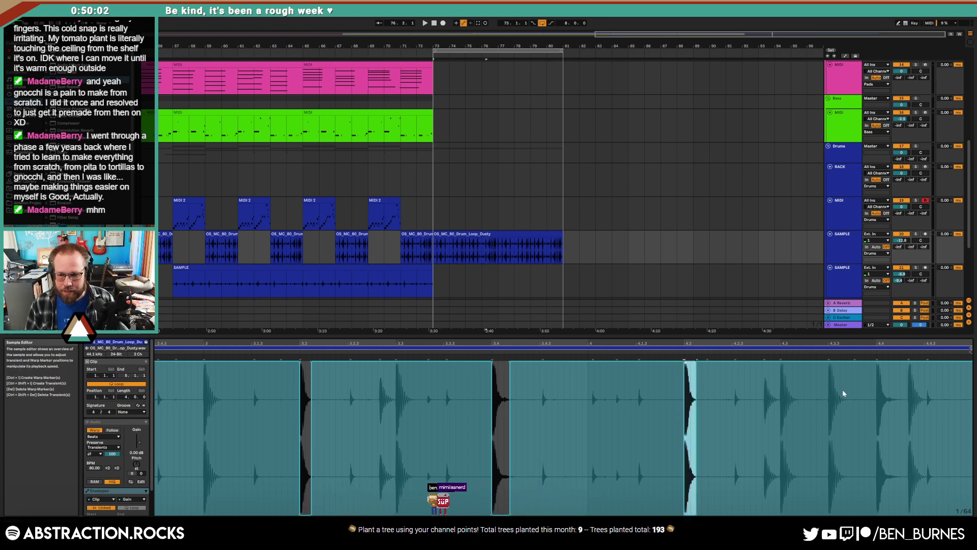
left_click(877, 374)
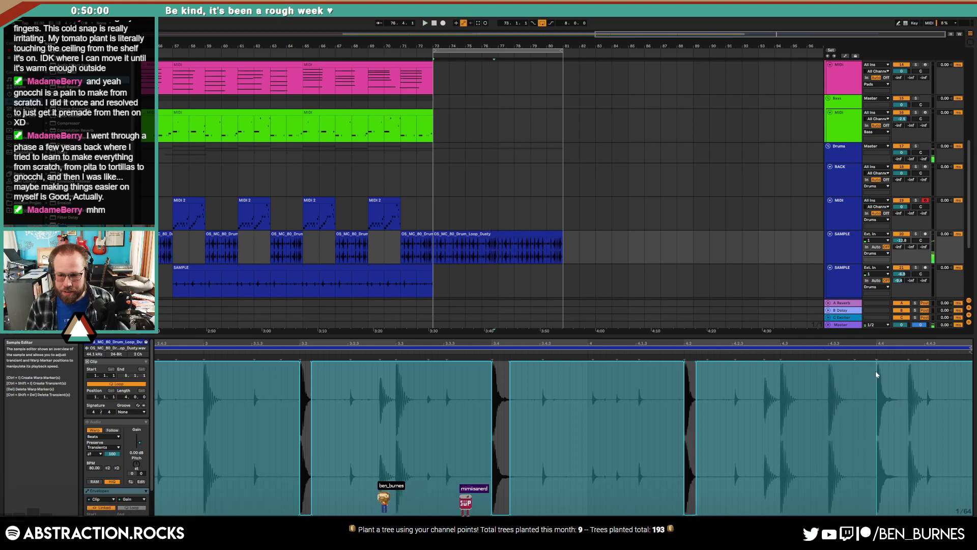
left_click_drag(882, 372, 883, 513)
left_click(919, 448)
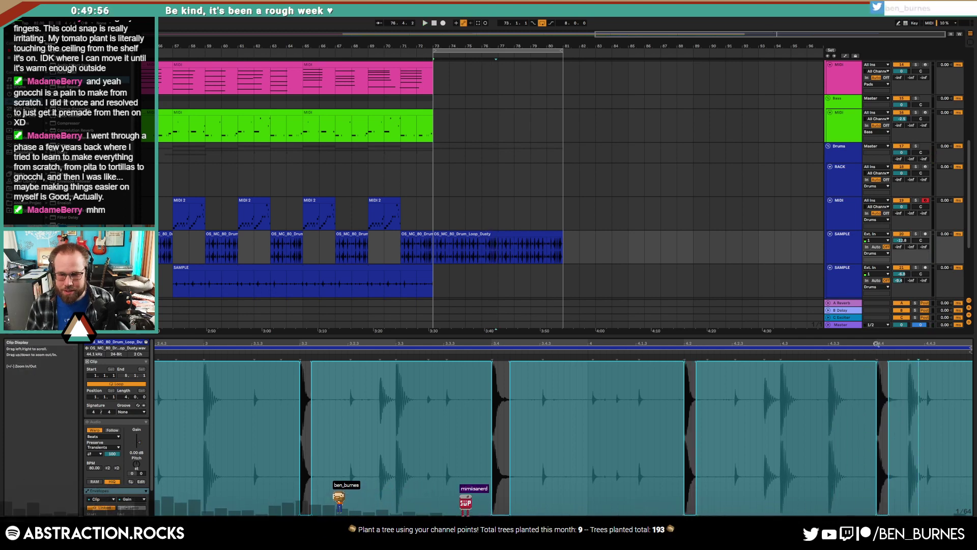
- Return to the arrangement and play from bar 73 to audition the edited drum loop with the lead part
left_click_drag(864, 343, 863, 286)
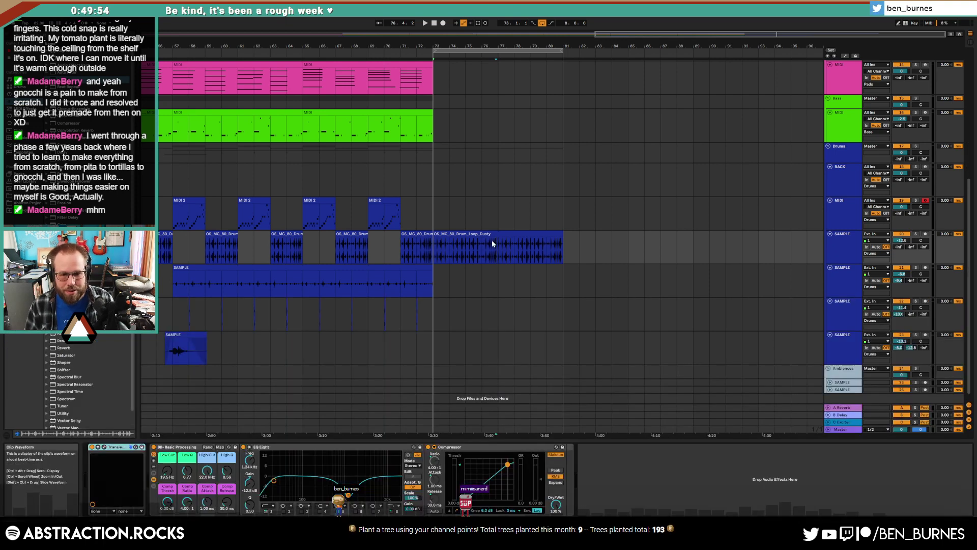
left_click(498, 258)
scroll(497, 258, "up", 4)
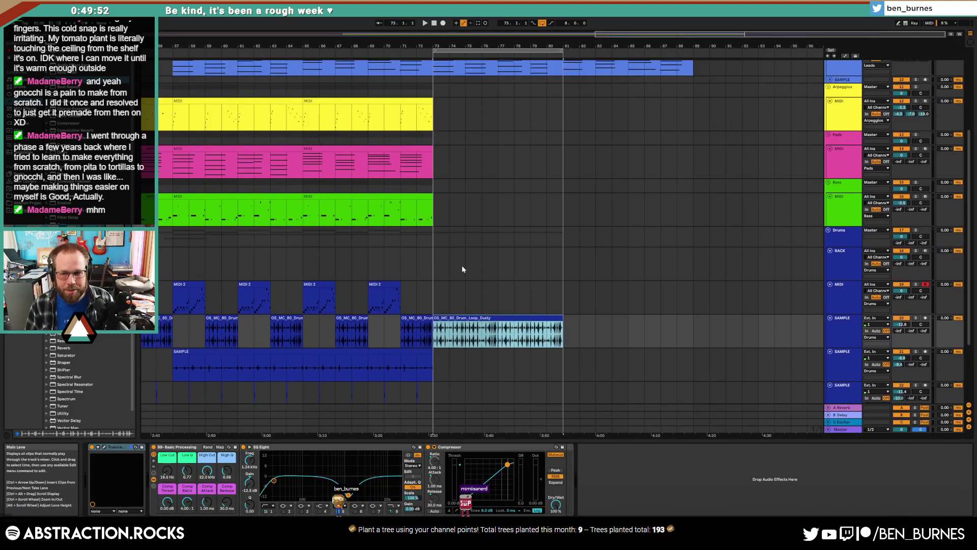
left_click(431, 285)
key("space")
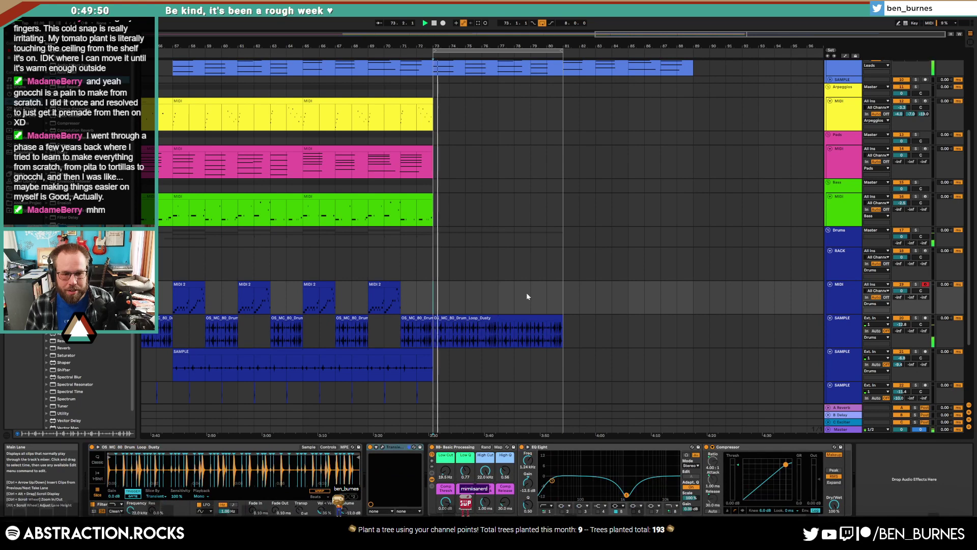
scroll(517, 298, "up", 5)
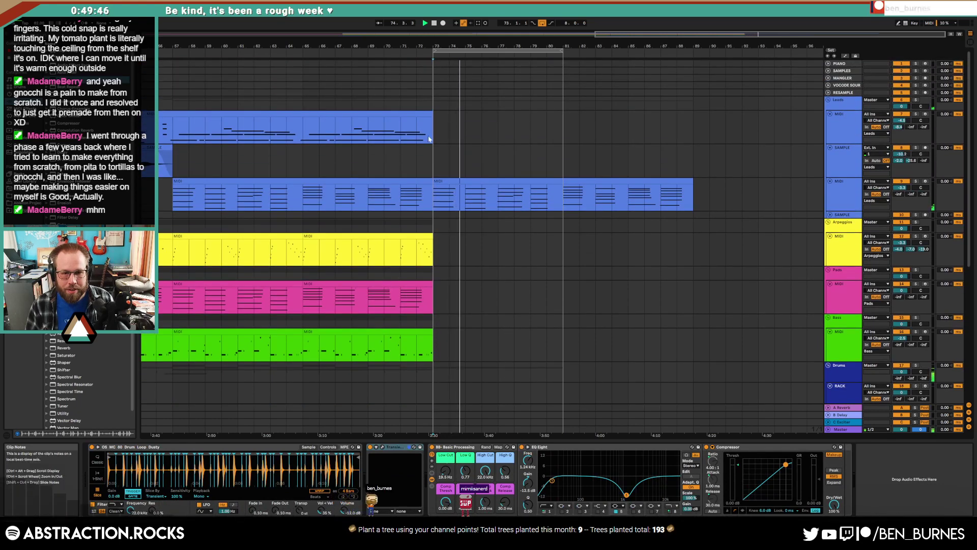
scroll(483, 267, "down", 1)
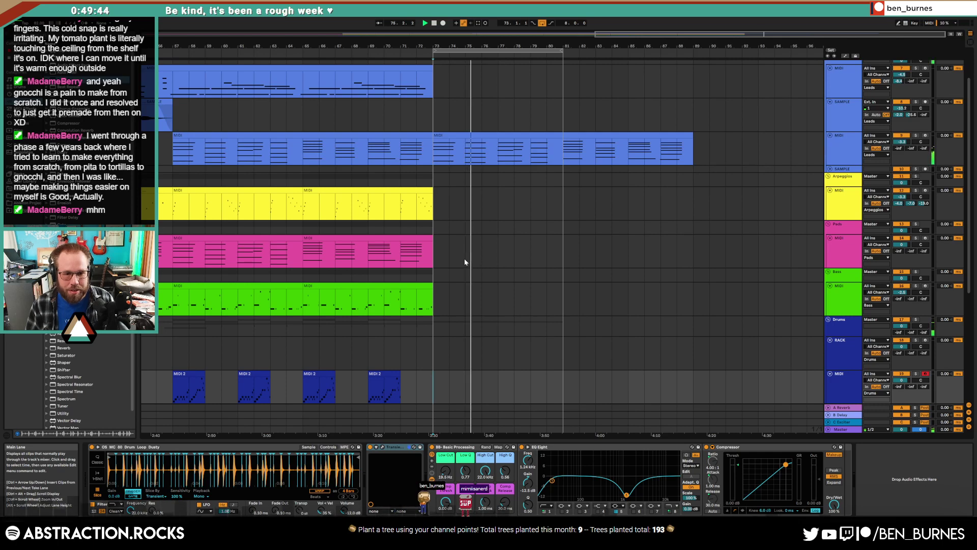
scroll(464, 263, "down", 1)
- Delete the lead MIDI clip and the drum loop clip that start at bar 73
left_click(436, 121)
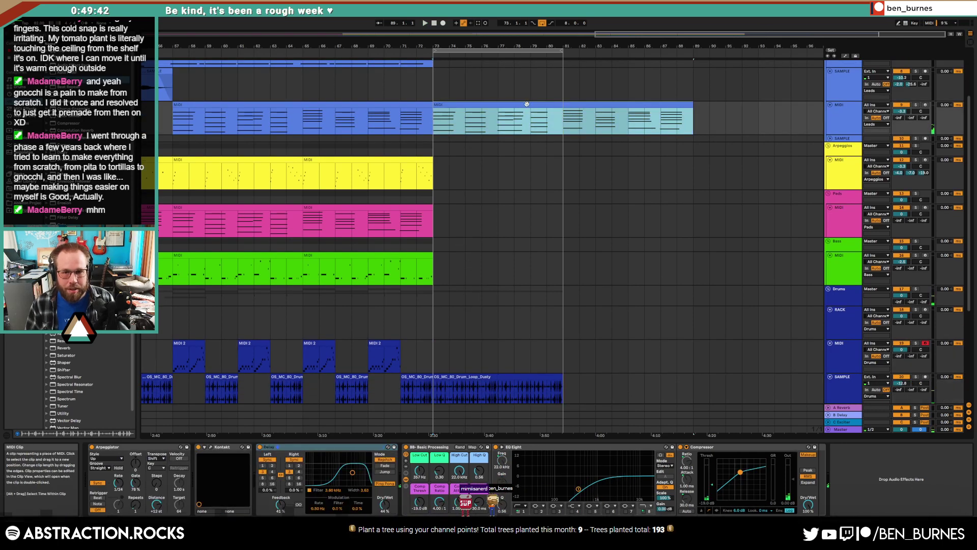
key("Delete")
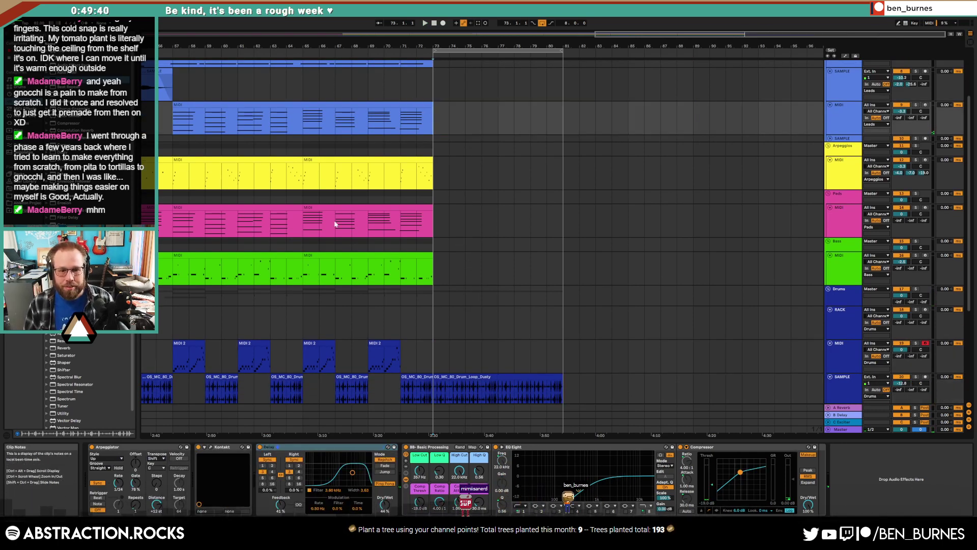
left_click(472, 377)
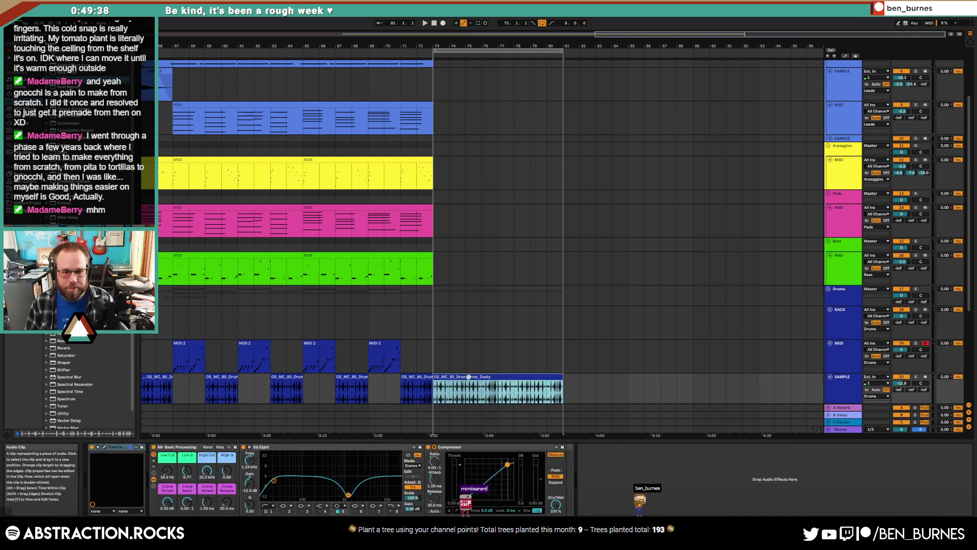
key("Delete")
key("Delete")
- Automate the lead track's Arpeggiator Device On parameter to switch off at bar 73
left_click(435, 117)
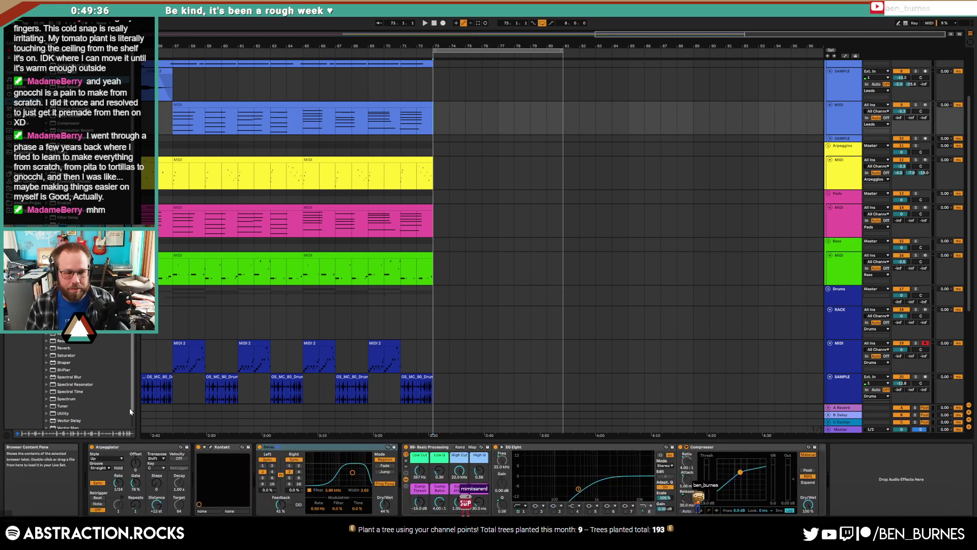
key("a")
right_click(94, 450)
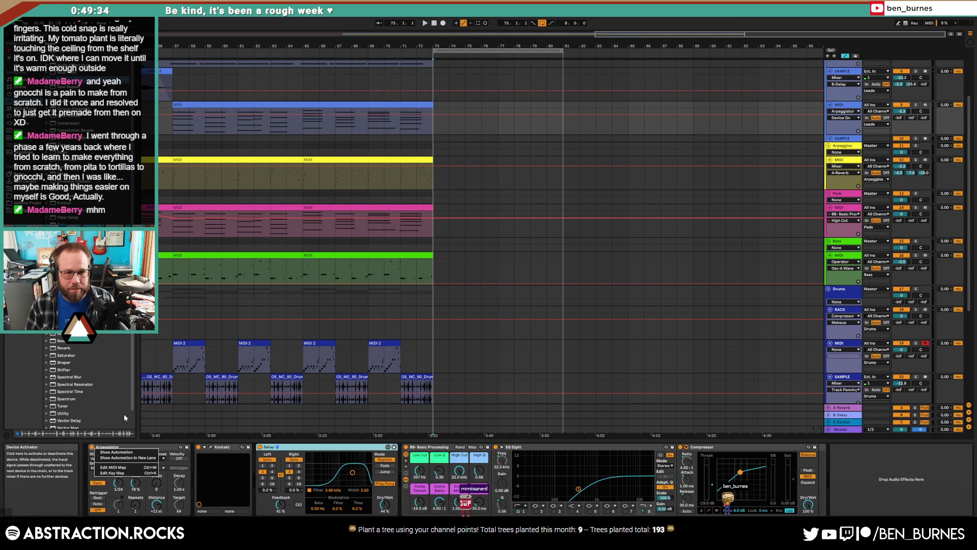
left_click(418, 120)
mouse_move(438, 114)
left_mouse_down()
mouse_move(416, 127)
mouse_move(436, 127)
left_mouse_up()
key("ctrl+z")
left_click(449, 121)
key("a")
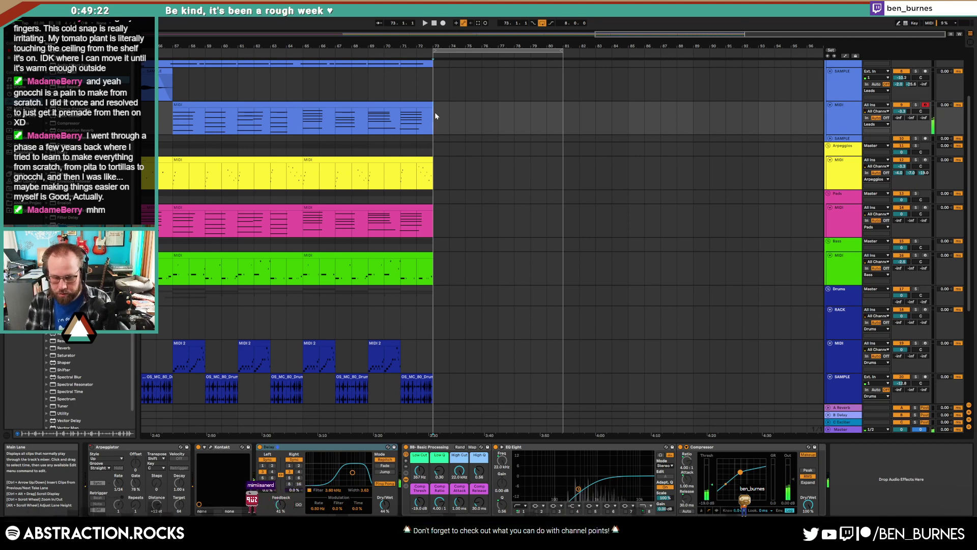
- Play the arrangement from bar 67 to hear the lead-in to the empty section at bar 73
scroll(451, 111, "up", 2)
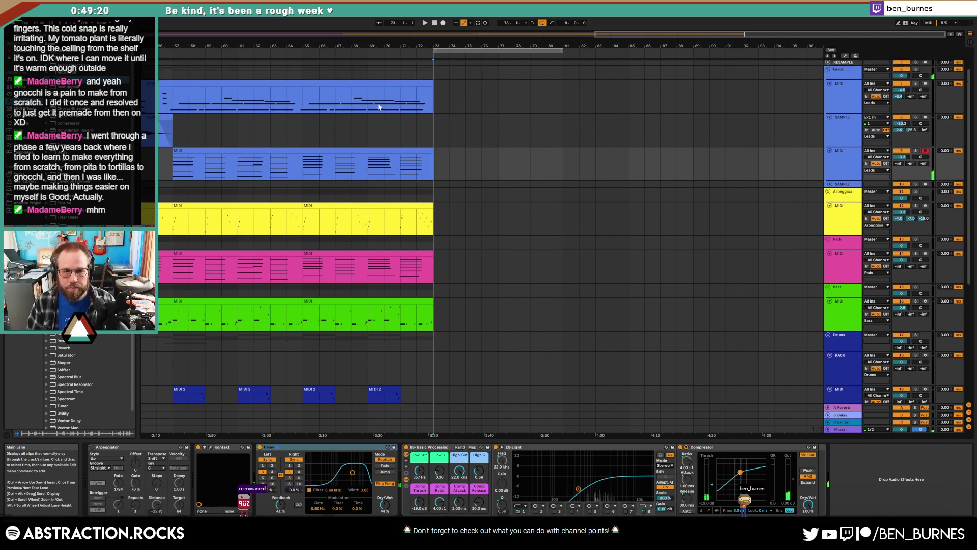
left_click(342, 101)
key("space")
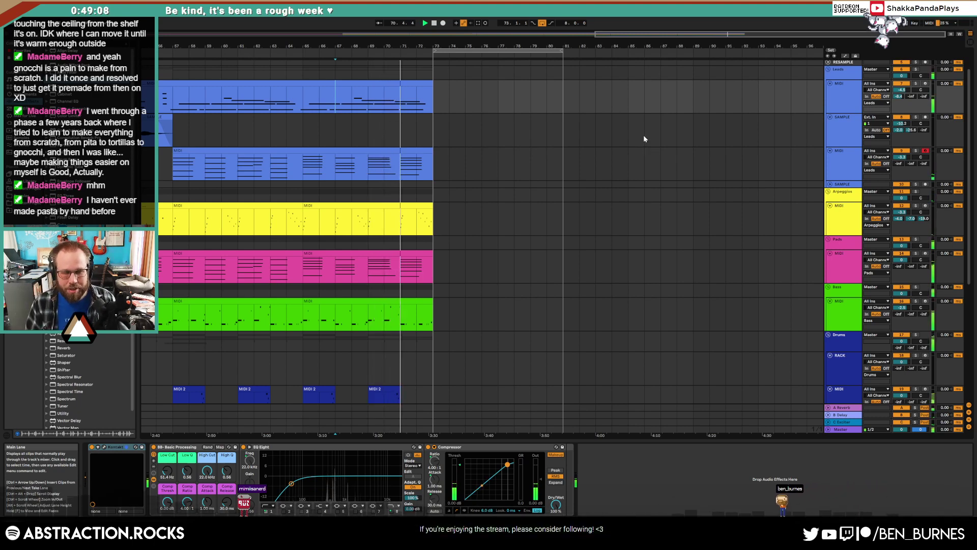
- Arm the uppermost MIDI track in the Leads group for recording and turn off the arrangement loop
left_click(926, 84)
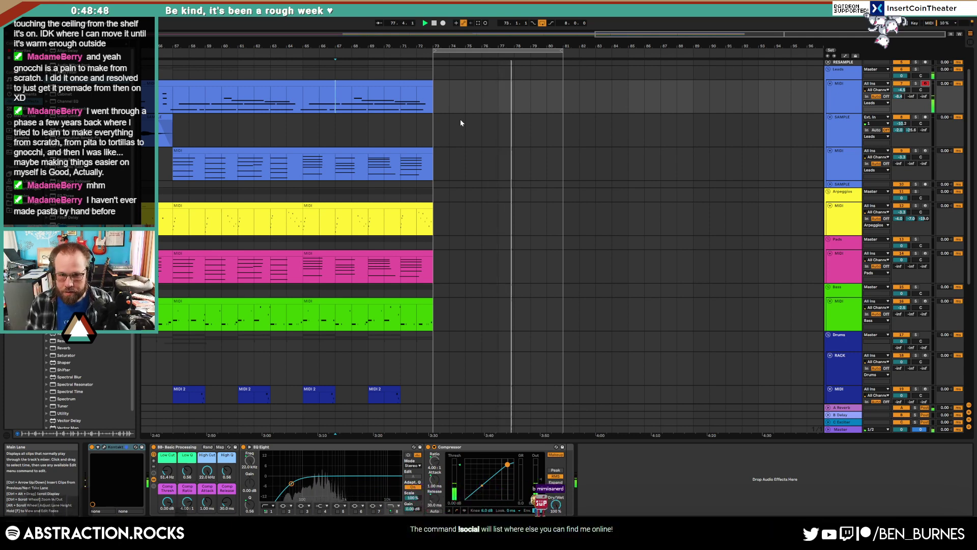
left_click(542, 24)
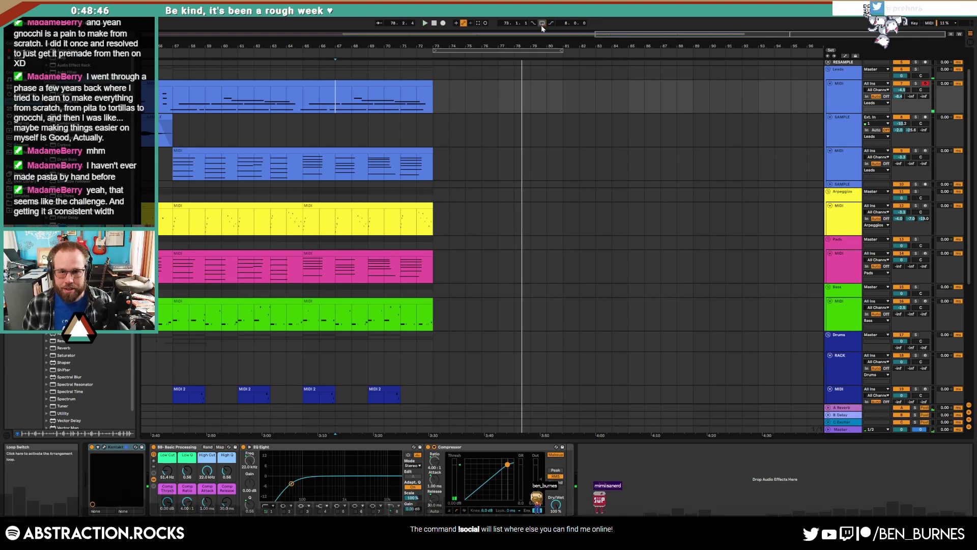
- Play the arrangement from bar 70 through the empty section after bar 73 to rehearse the lead
left_click(385, 107)
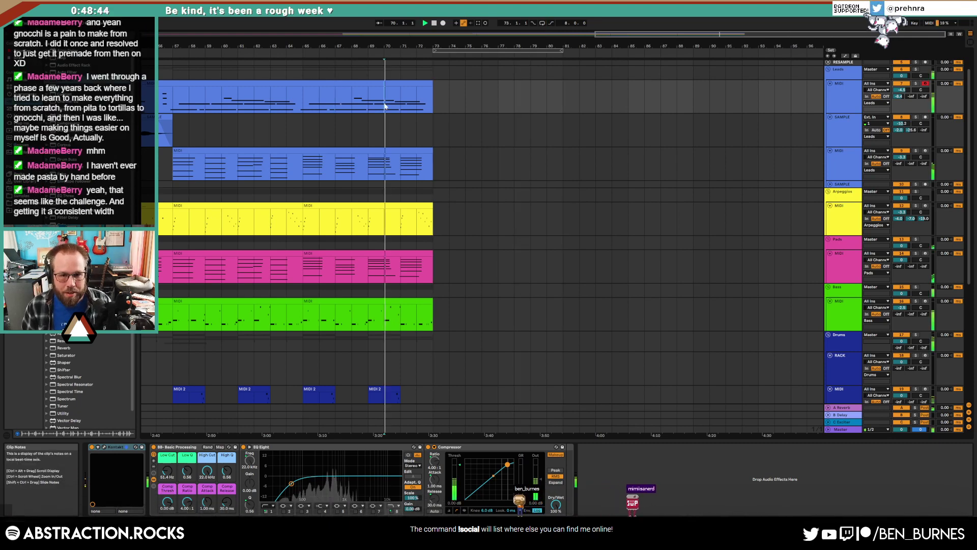
key("space")
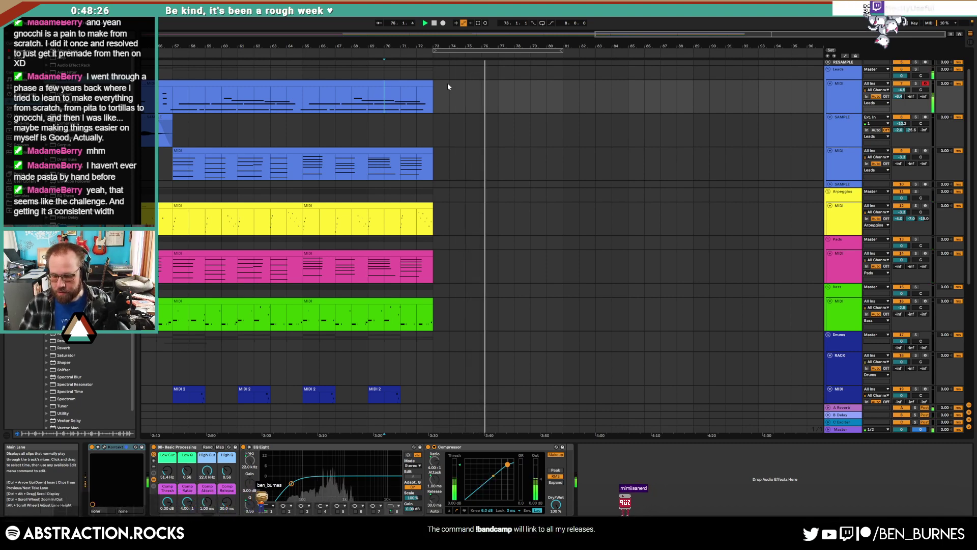
key("space")
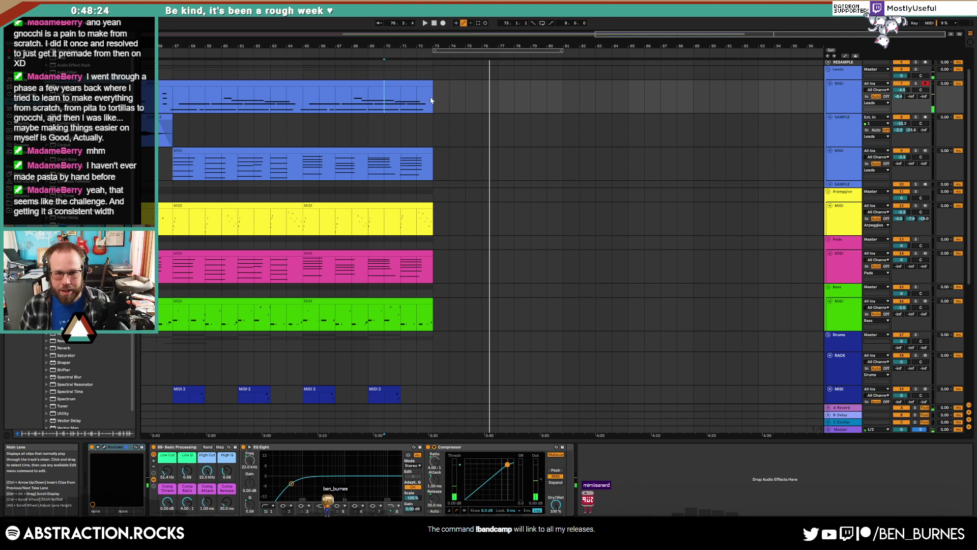
- Record a lead part on the armed Leads MIDI track from bar 73 and trim the clip's end to bar 81
left_click(433, 104)
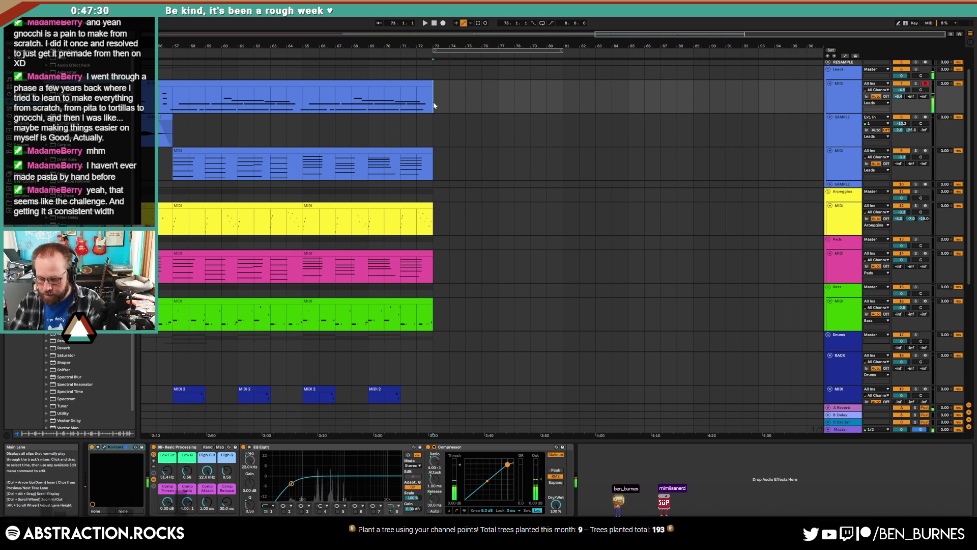
left_click(442, 23)
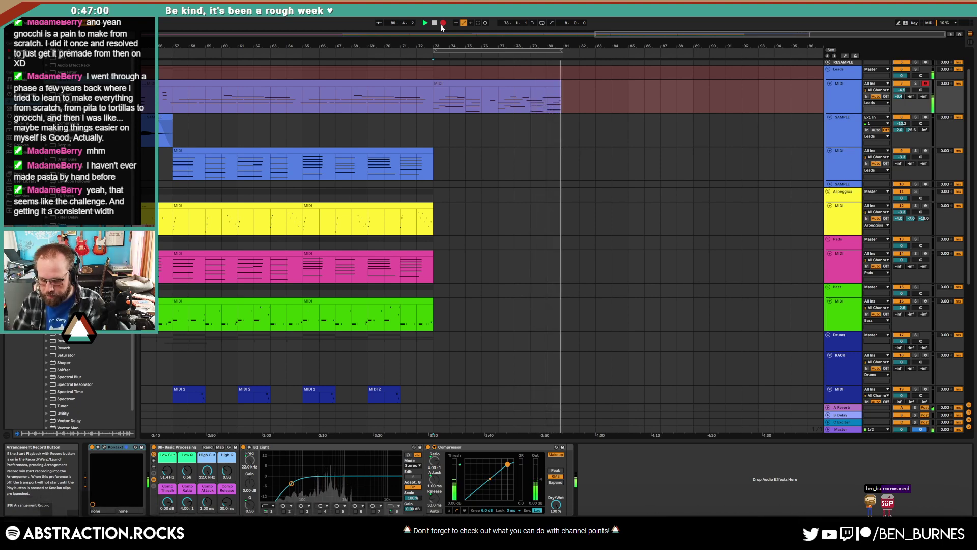
key("space")
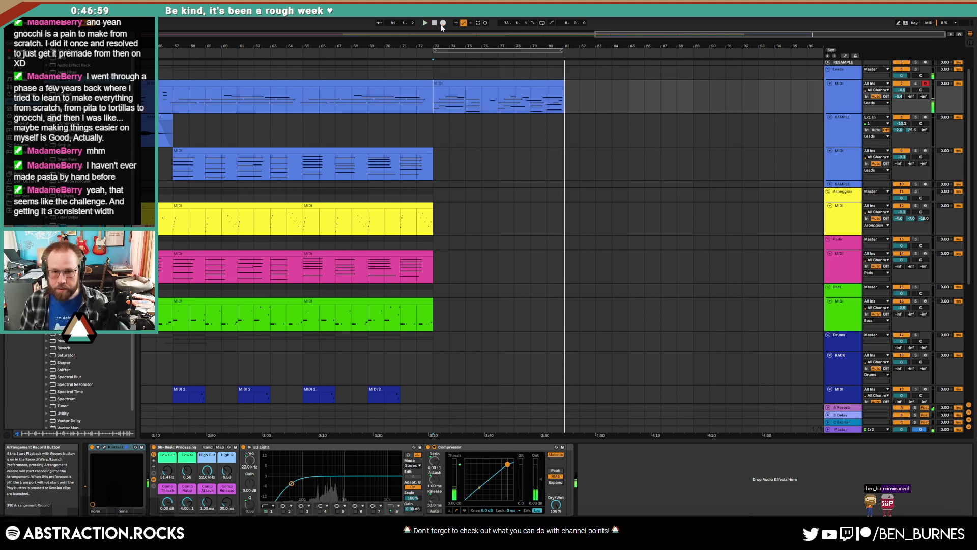
left_click(563, 84)
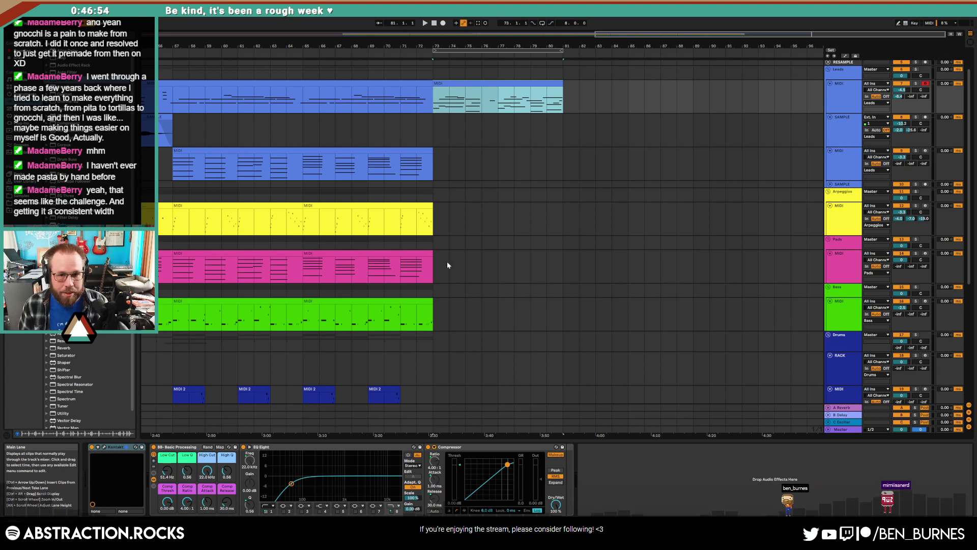
- Arm the Pads MIDI track and record a pad chord part from bar 73 to about bar 81
left_click(403, 100)
key("space")
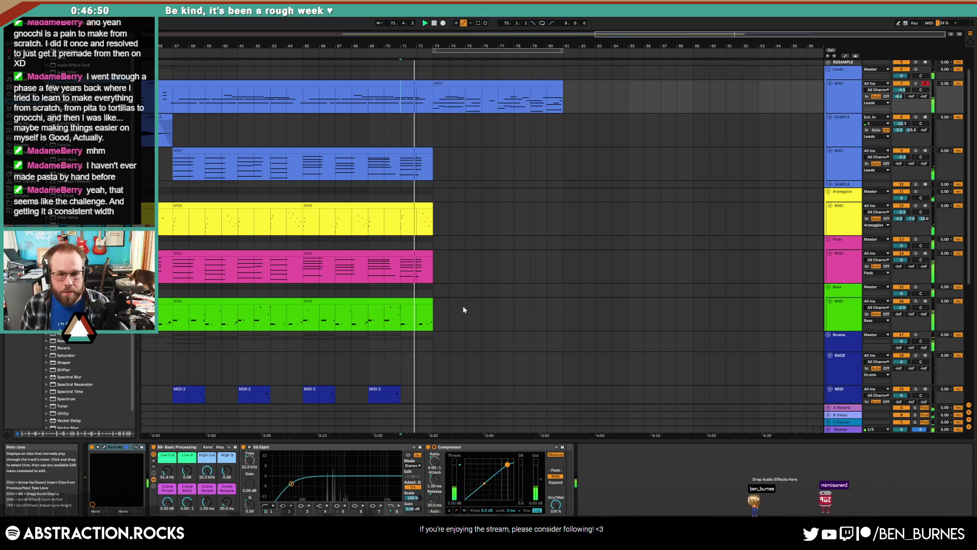
left_click(436, 264)
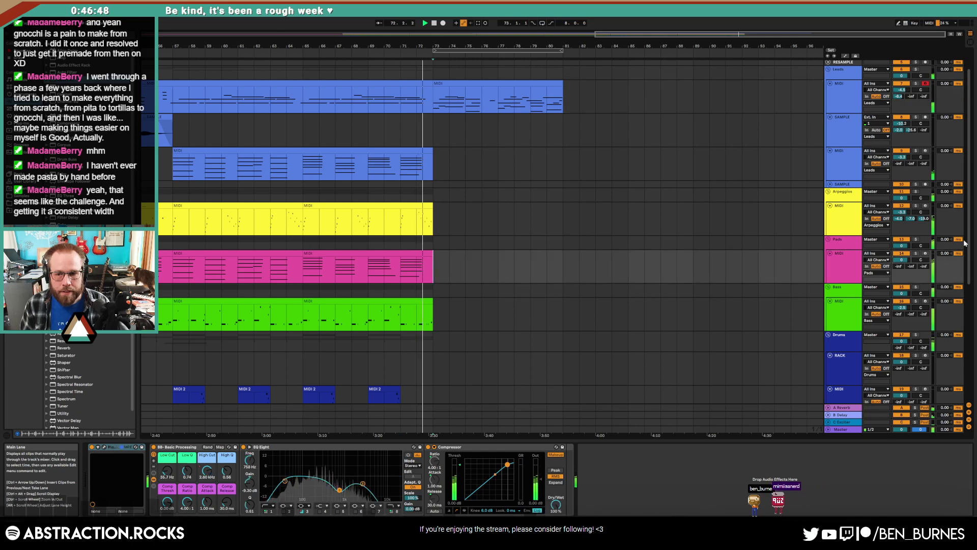
left_click(924, 254)
key("F9")
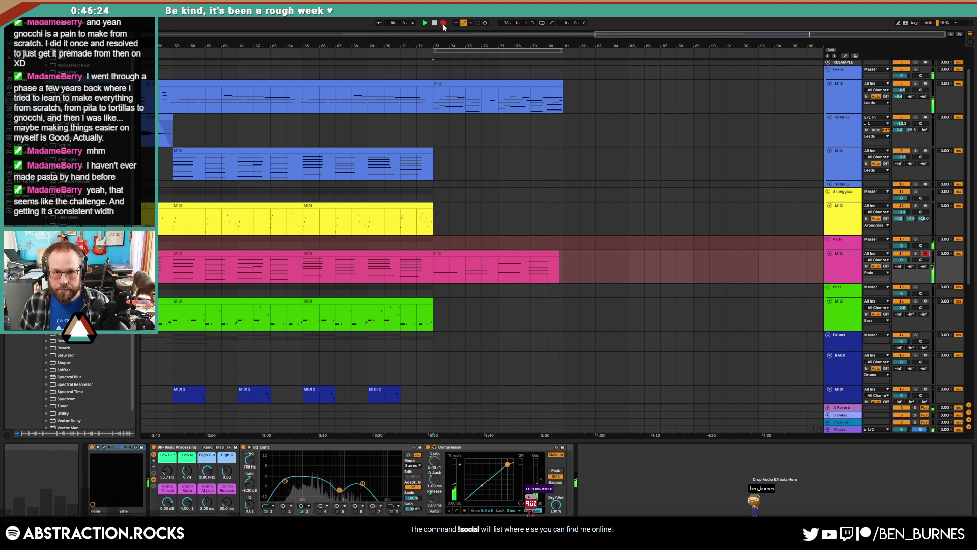
key("space")
- Trim the newly recorded pad clip to start at bar 73 and end at bar 81
left_click(559, 252)
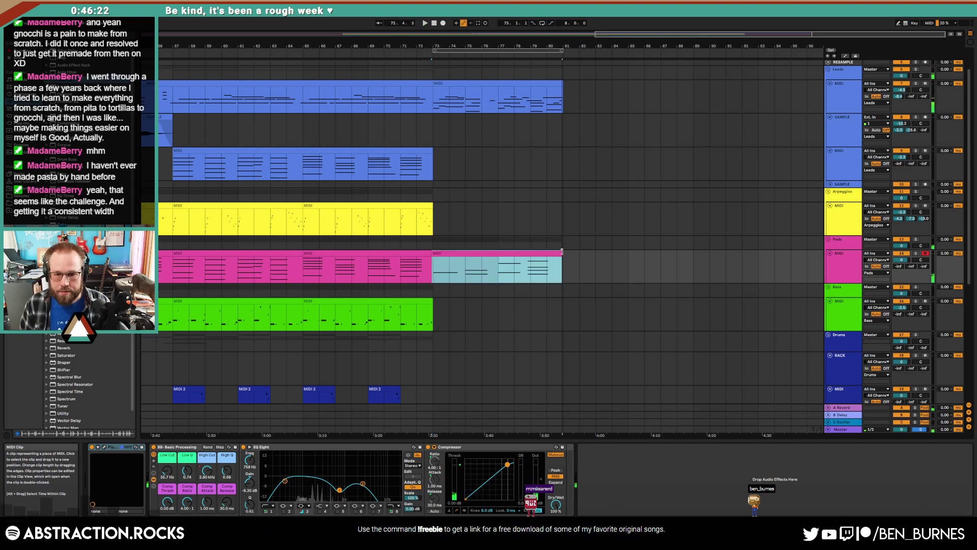
left_click(432, 254)
left_click(454, 251)
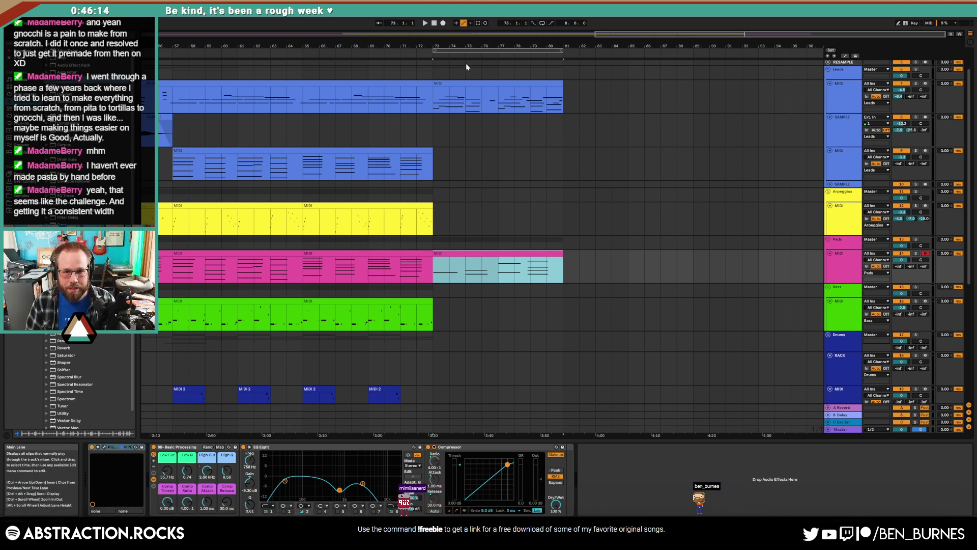
- Try a copy of the sample clip near bar 57 across the bar 73 transition on the lowest Drums SAMPLE track, and delete the copy
key("space")
scroll(520, 280, "down", 2)
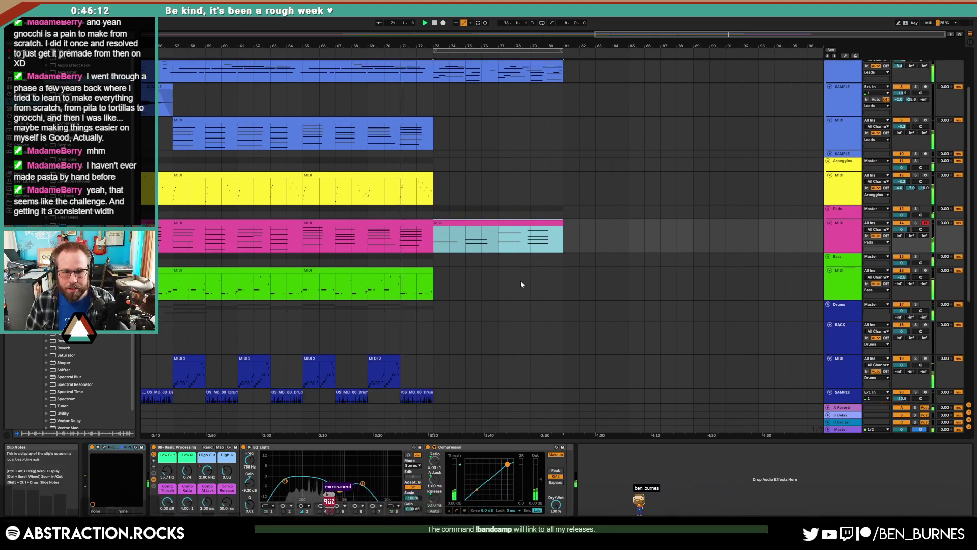
scroll(521, 290, "down", 10)
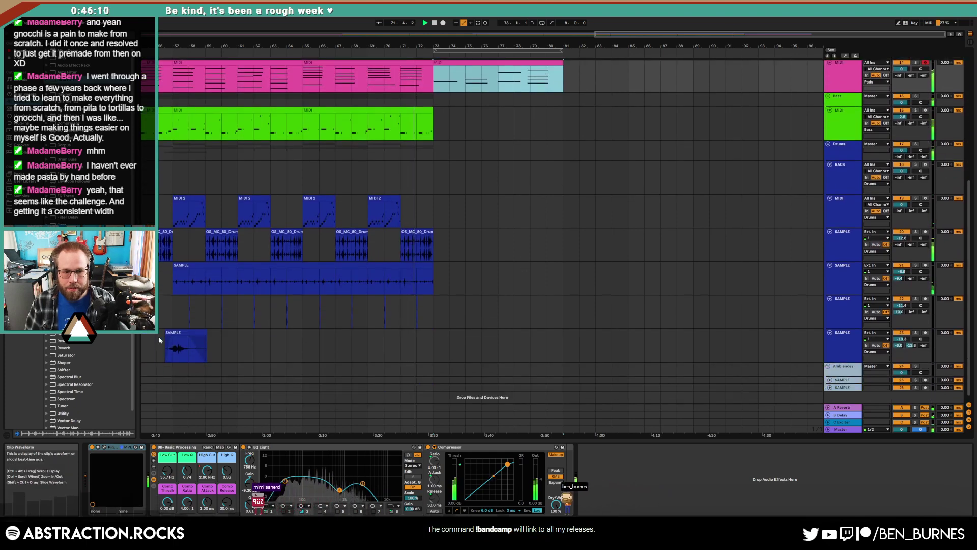
left_click_drag(159, 338, 220, 341)
key("ctrl+c")
left_click(415, 340)
key("ctrl+v")
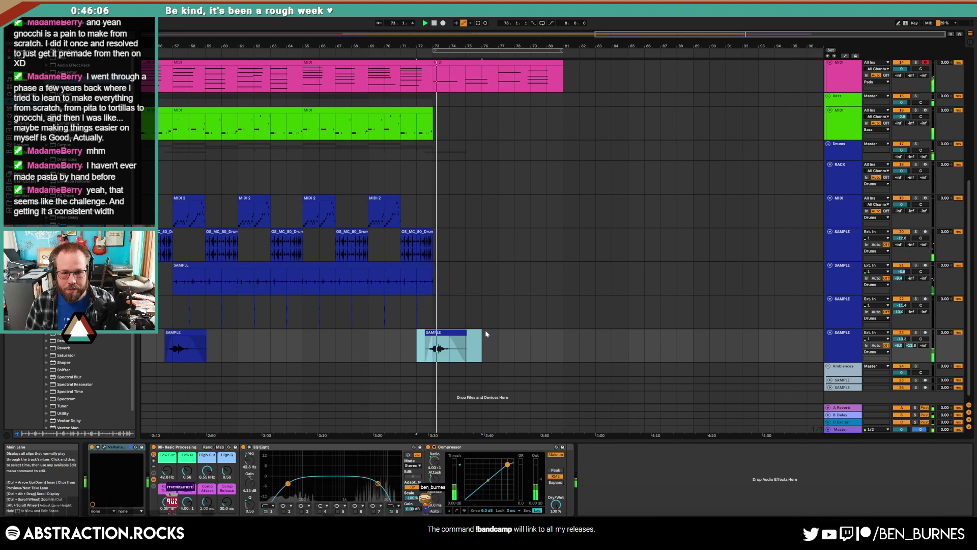
left_click(460, 332)
key("Delete")
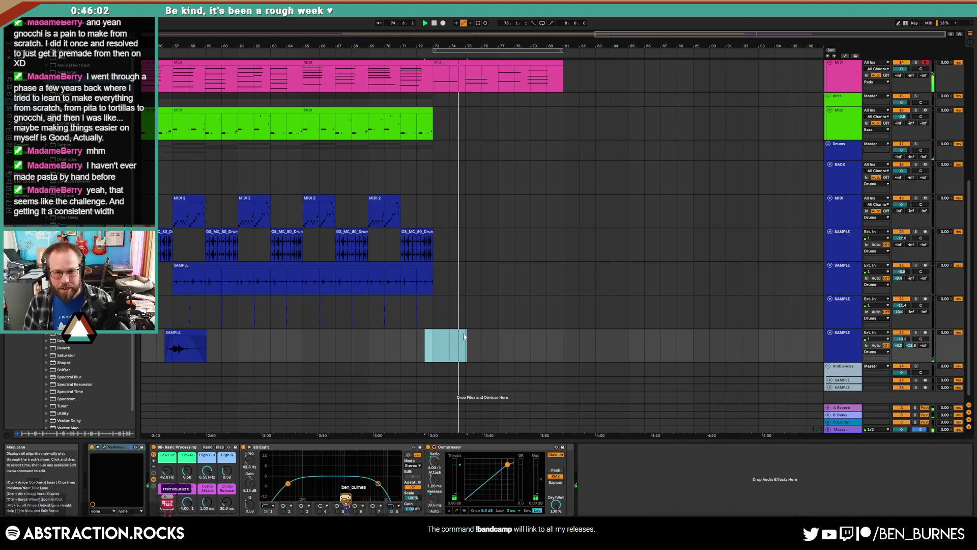
- Open the new pad clip's notes and compare them with the notes of the lead clip at bar 73
scroll(518, 297, "up", 2)
scroll(520, 312, "up", 4)
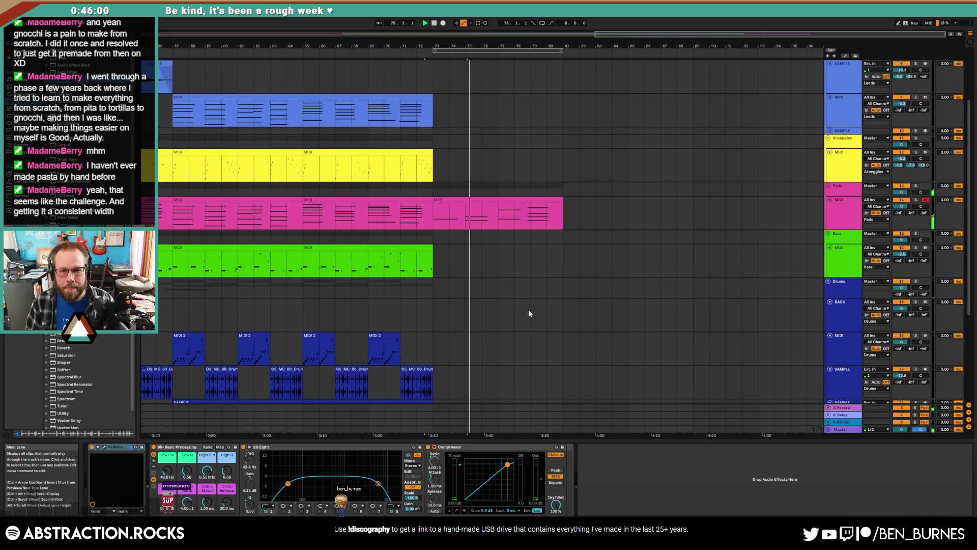
key("space")
double_click(529, 248)
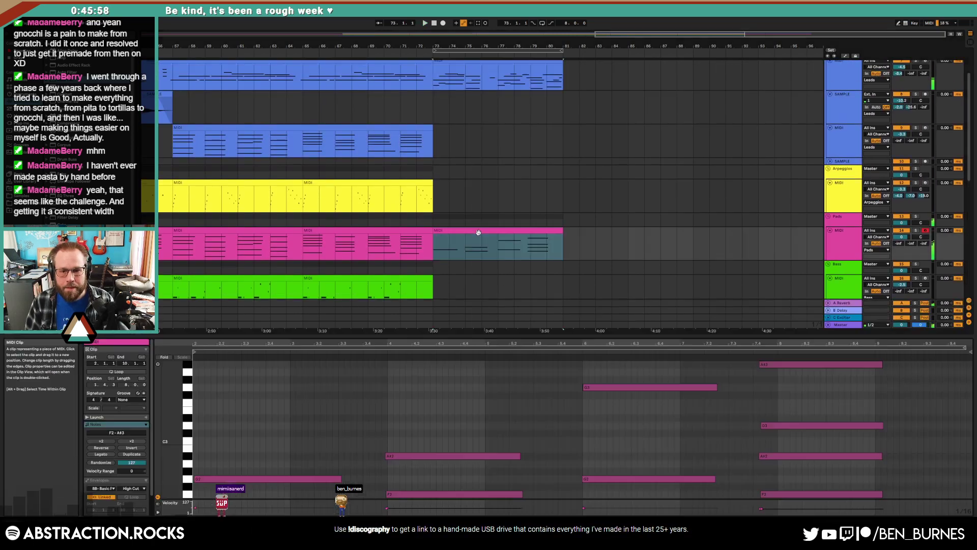
left_click(496, 62)
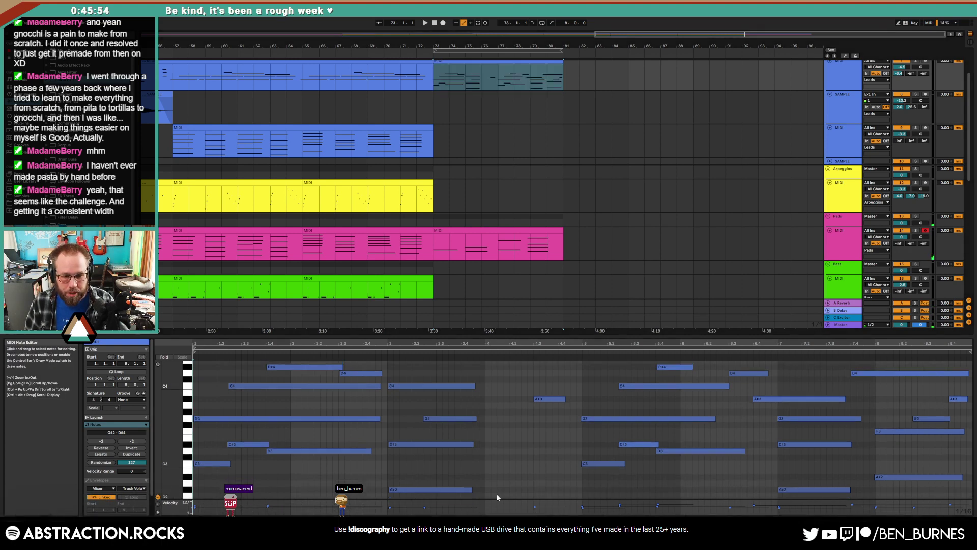
scroll(494, 483, "down", 2)
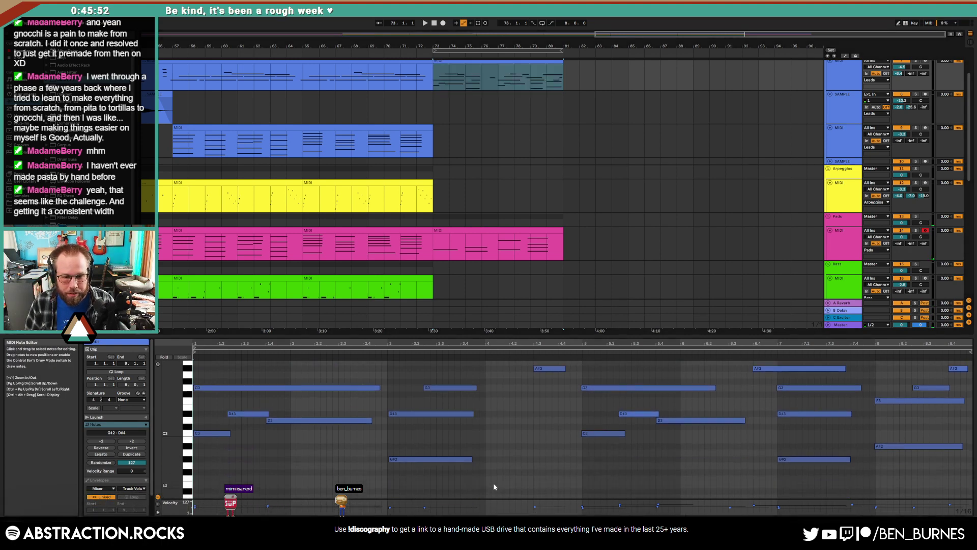
left_click(514, 245)
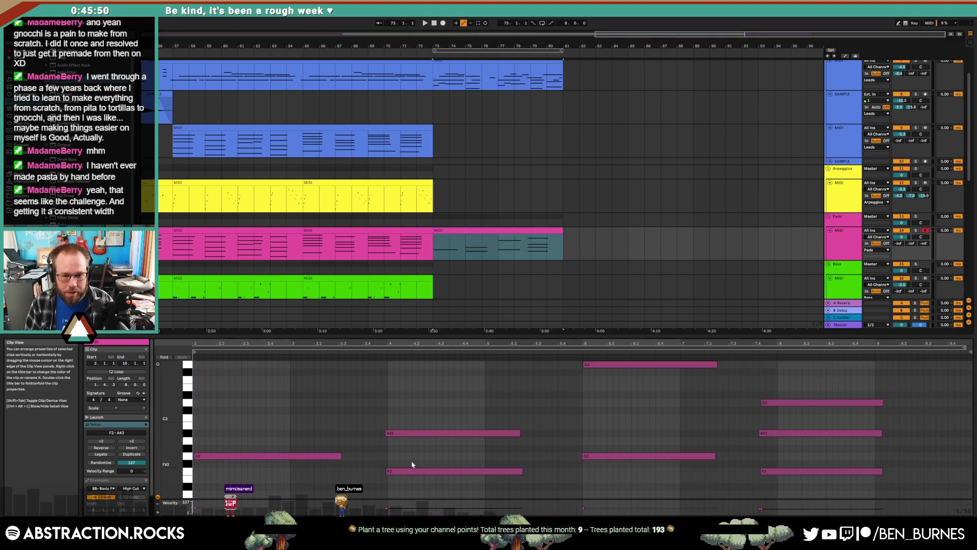
- Raise the upper and lower notes of the new pad clip's second chord to C3 and G#2
left_click(421, 433)
key("Up")
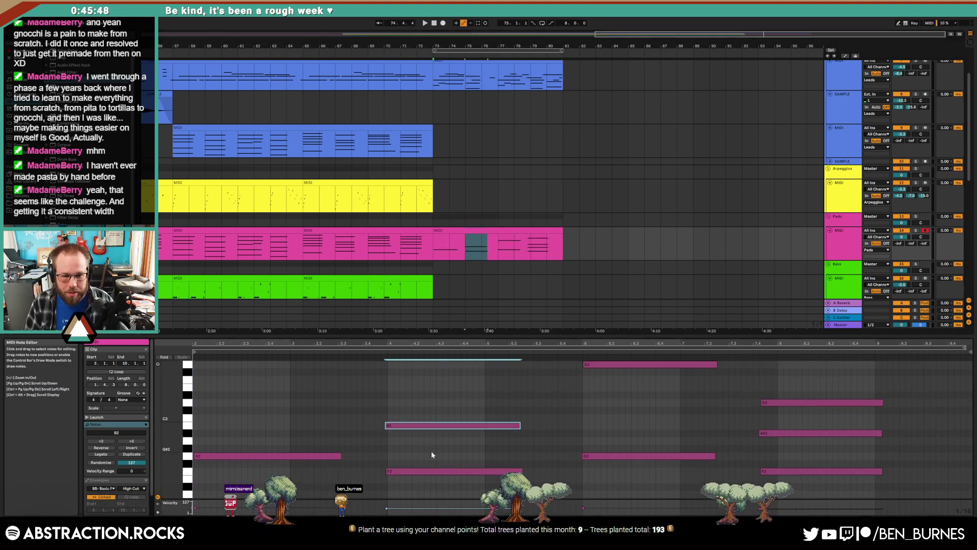
key("Up")
left_click(436, 471)
key("Up")
key("Up")
key("Up")
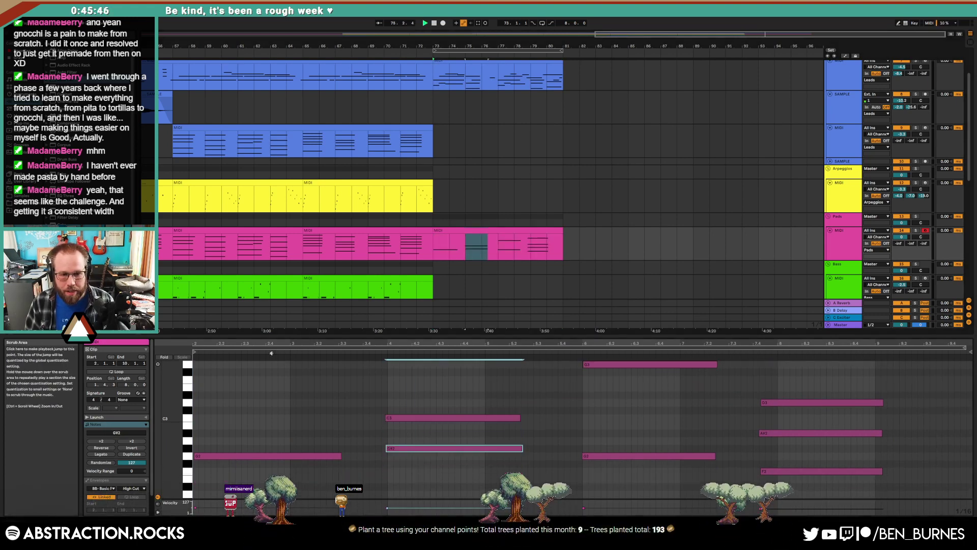
- Play the pad clip and change the lower three notes of its last chord to G#2, C3 and D#3
left_click(272, 353)
left_click(788, 433)
key("Down")
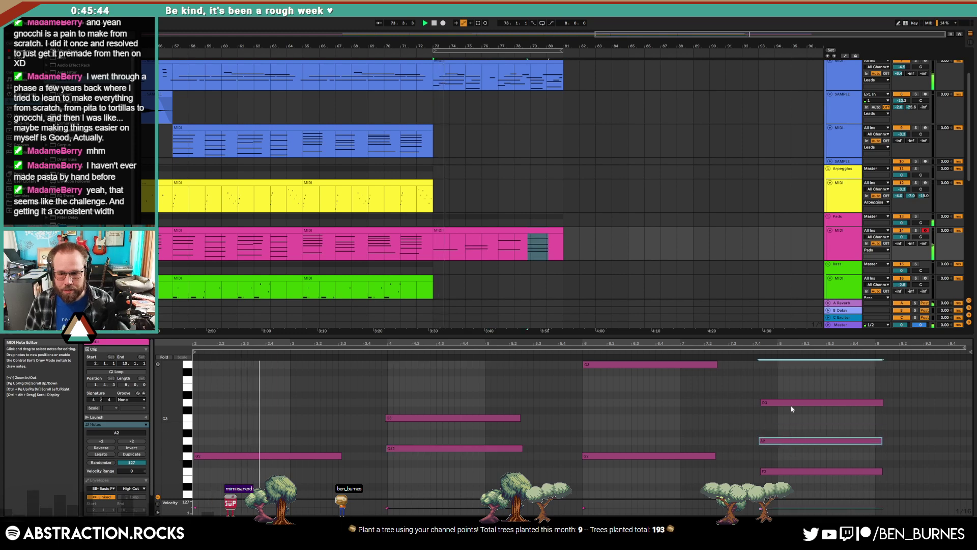
key("Down")
left_click(792, 406)
key("Down")
key("Down")
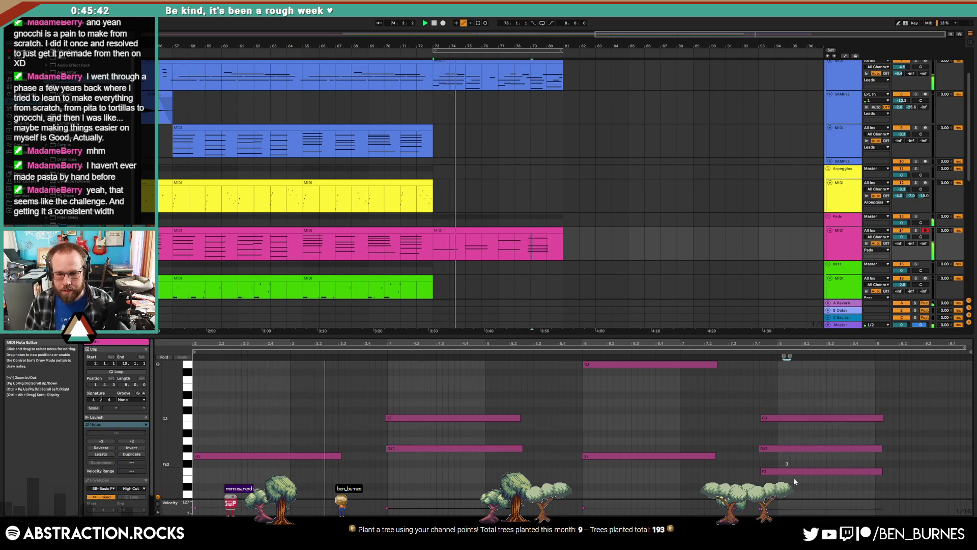
left_click(794, 473)
key("Down")
key("Down")
key("shift+Up")
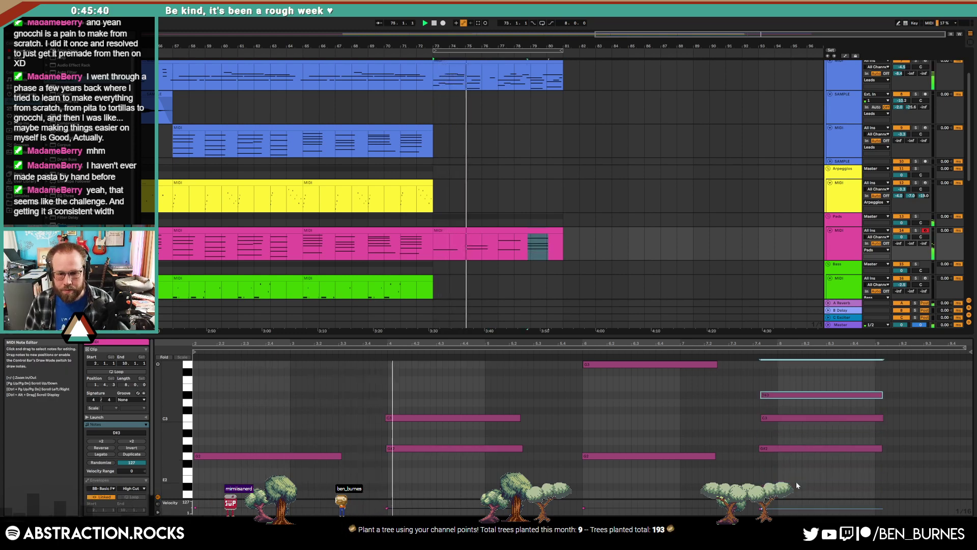
- Lower the upper note of the pad clip's third chord to D3
scroll(712, 421, "up", 2)
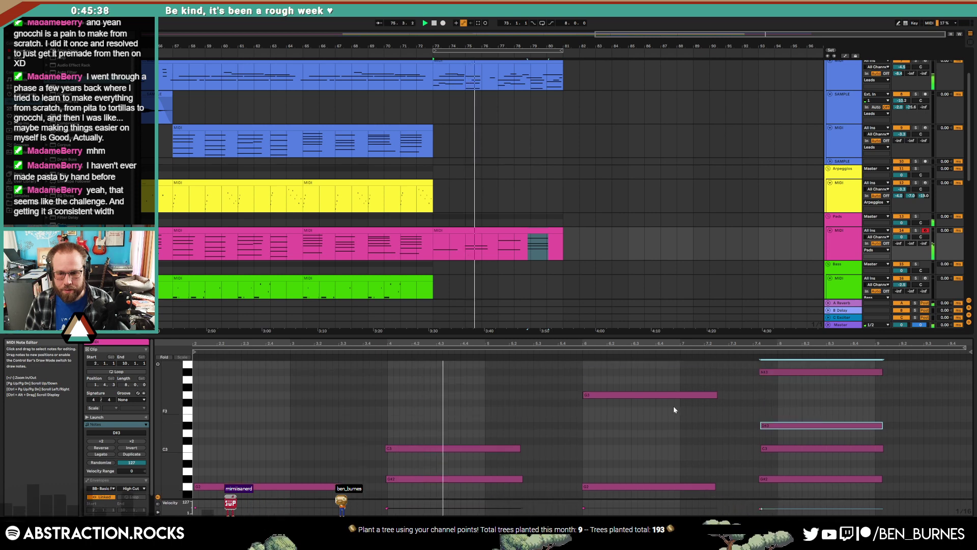
left_click(711, 395)
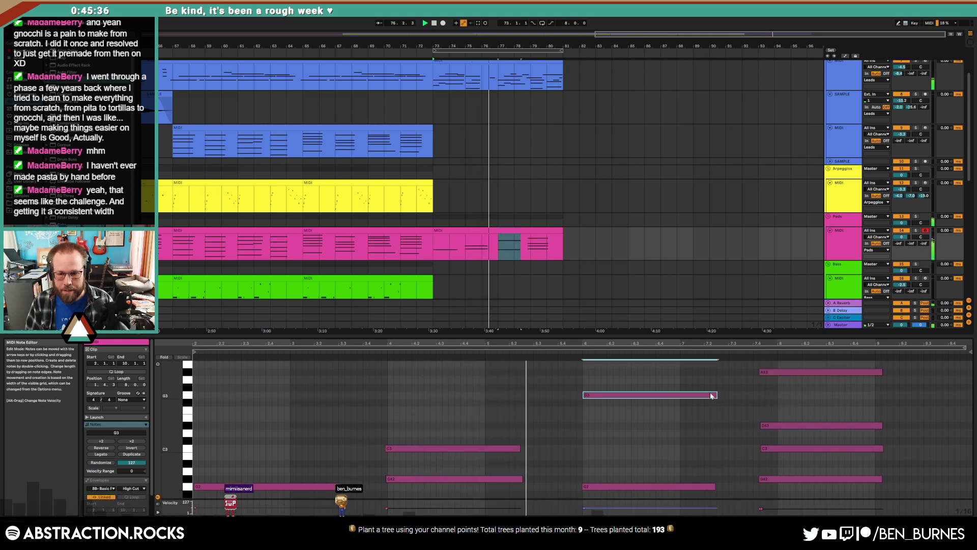
key("Down")
key("Down")
key("Down")
key("Down")
key("Down")
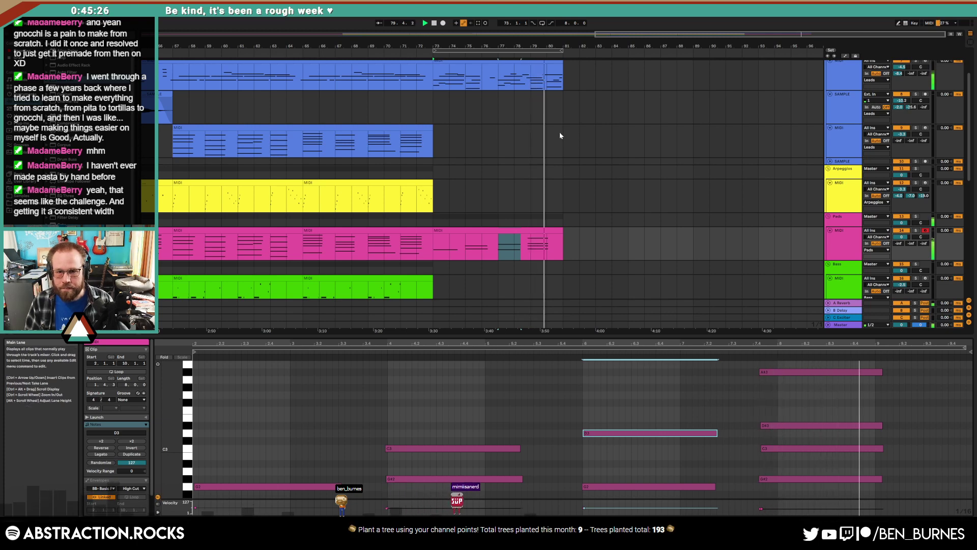
- Duplicate the lead clip at bar 73 so the copy starts at bar 81
left_click(519, 62)
key("ctrl+d")
- Record more pad chords on the Pads MIDI track from bar 81 and trim the new clip's end to bar 85
left_click(560, 239)
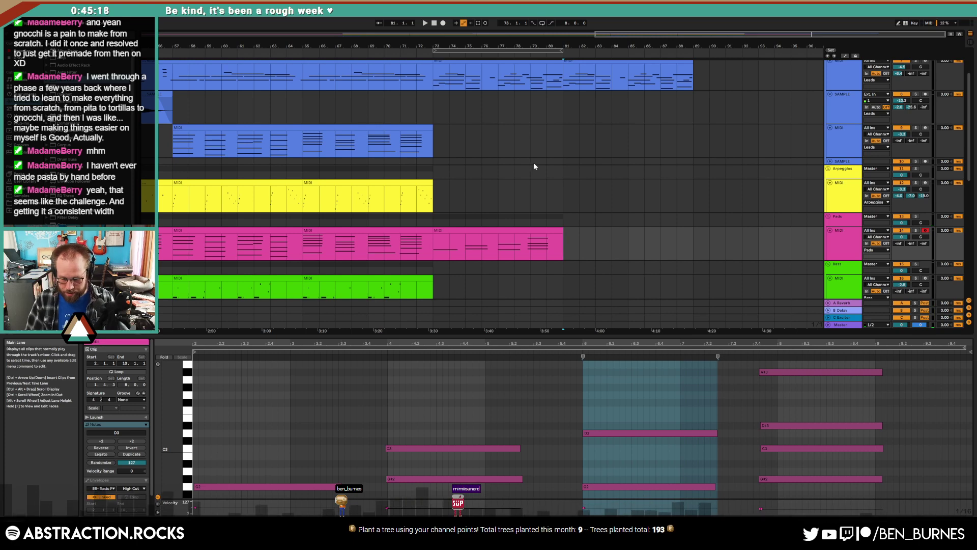
key("F9")
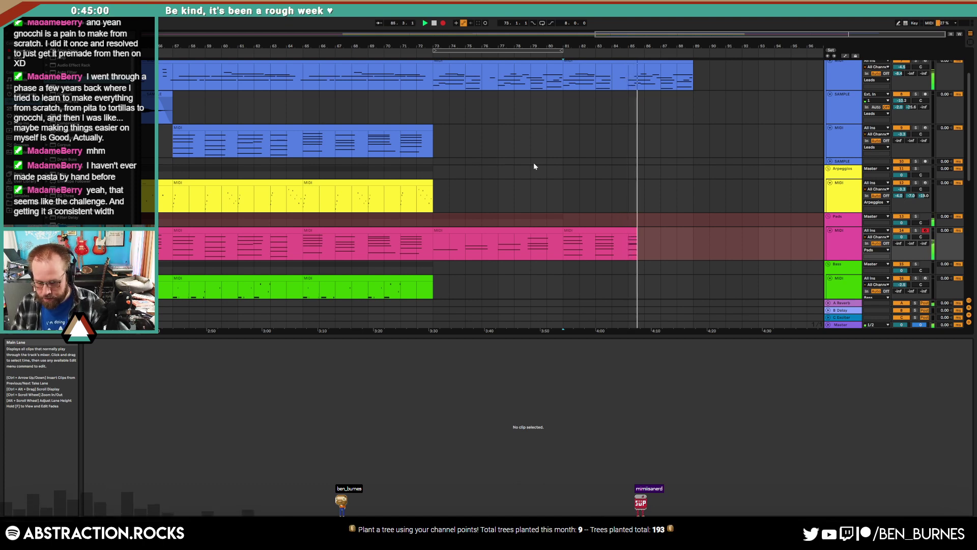
key("F9")
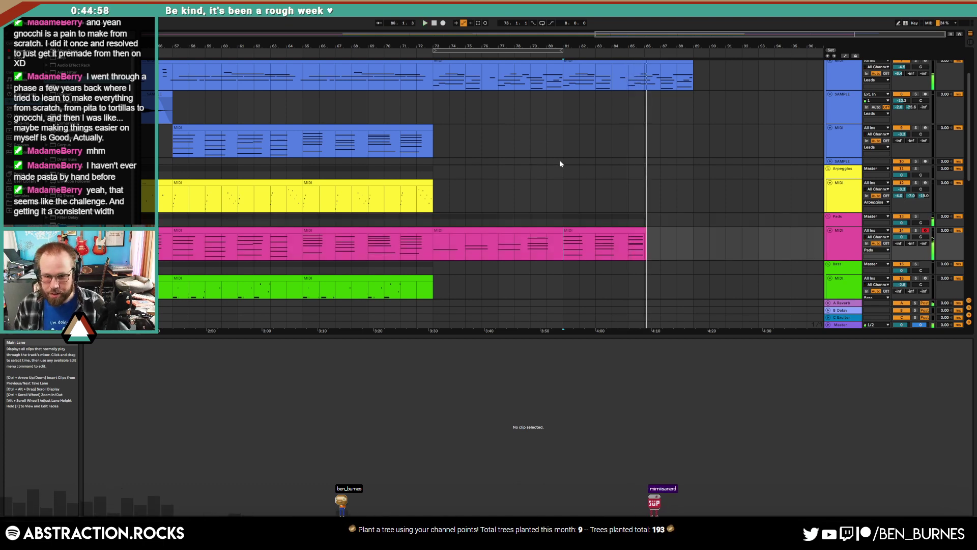
left_click(622, 232)
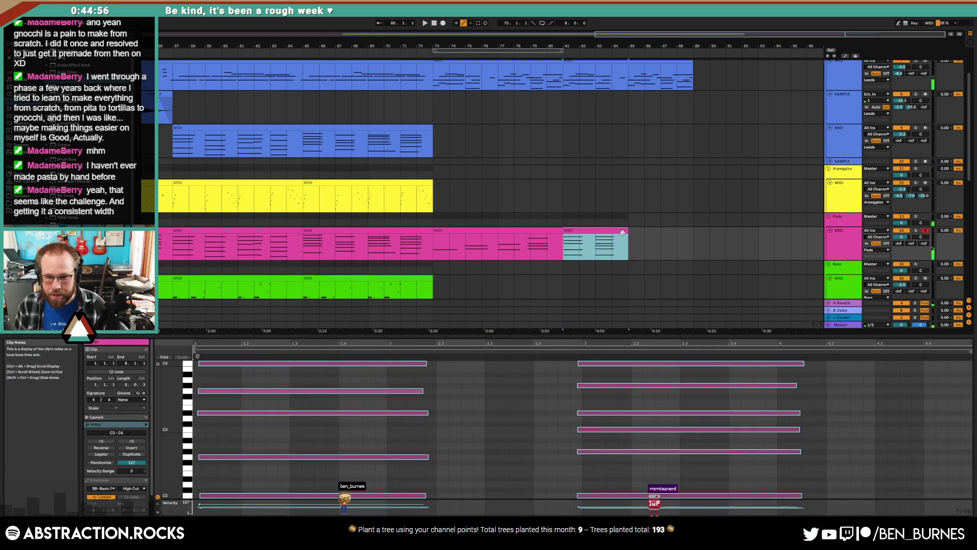
left_click_drag(610, 231, 664, 231)
key("super")
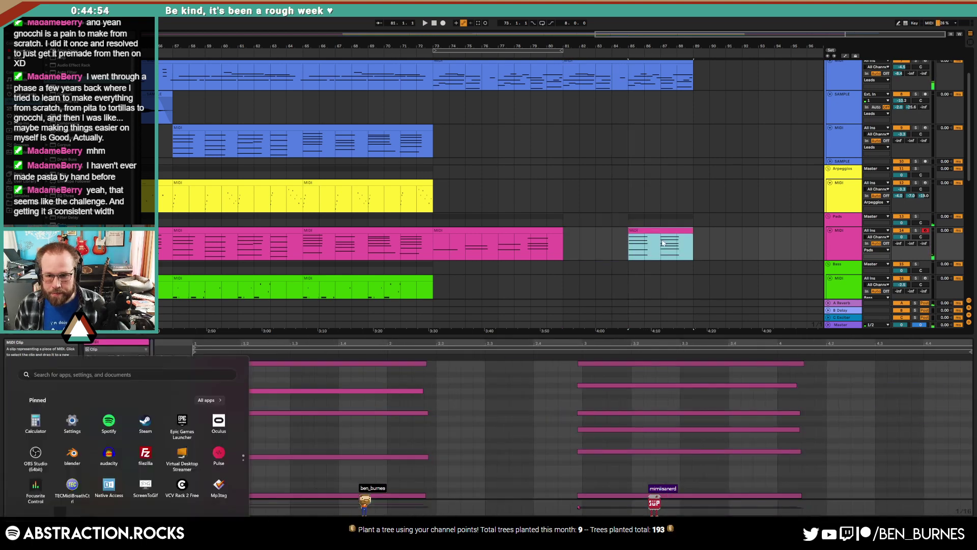
left_click(615, 240)
key("ctrl+z")
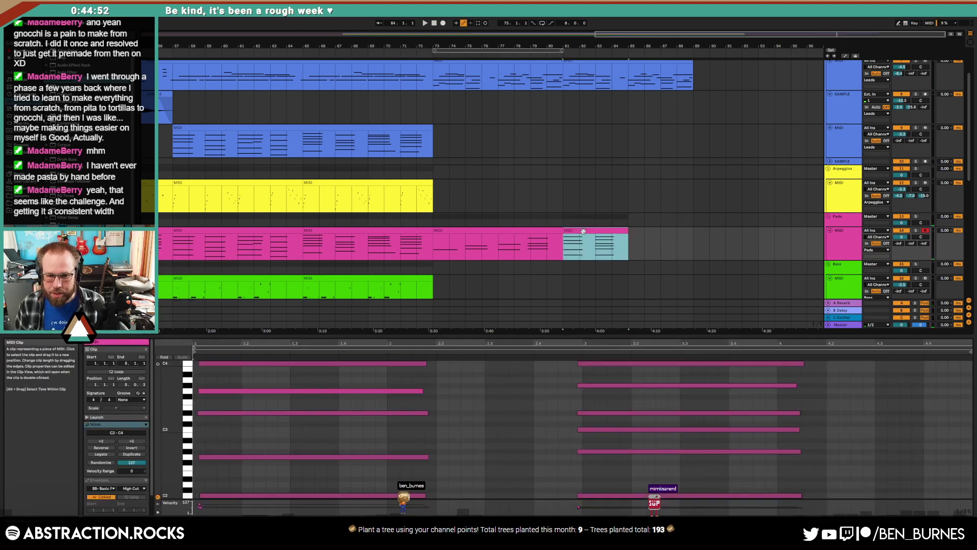
- Duplicate the pad clip at bar 81 so the copy starts at bar 85, consolidate both into one clip, and play it
key("ctrl+d")
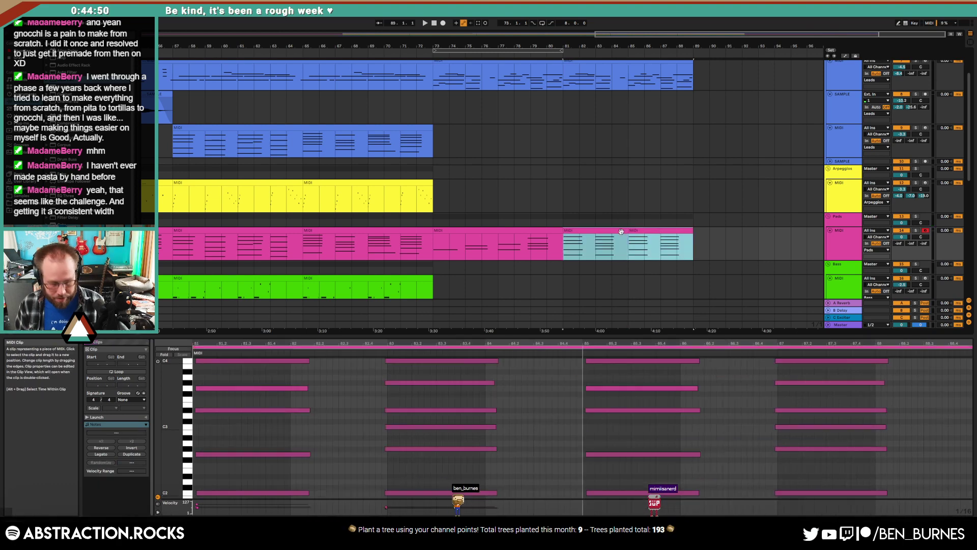
key("ctrl+j")
key("space")
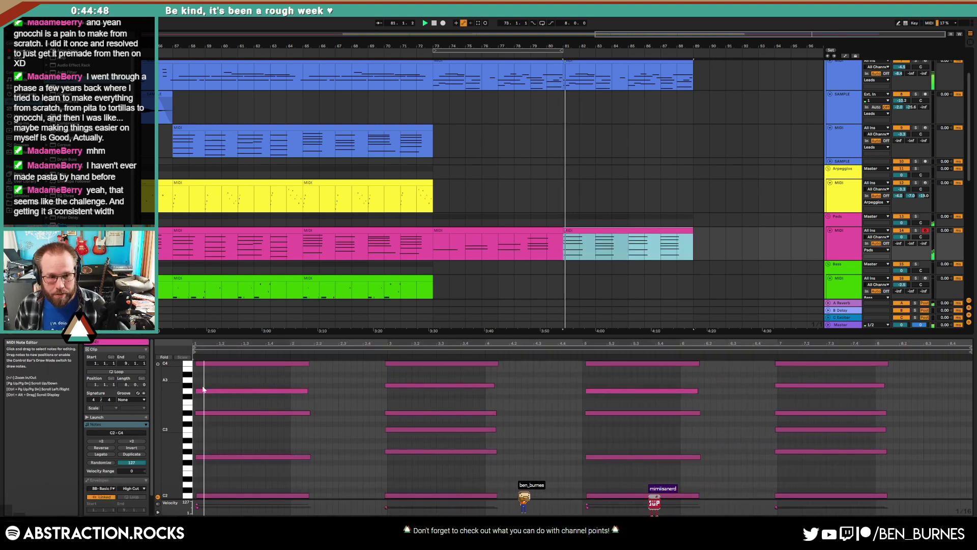
- Snap the consolidated pad clip's four chords to the grid, moving the first and third earlier and the second and fourth later
left_click_drag(178, 416, 173, 416)
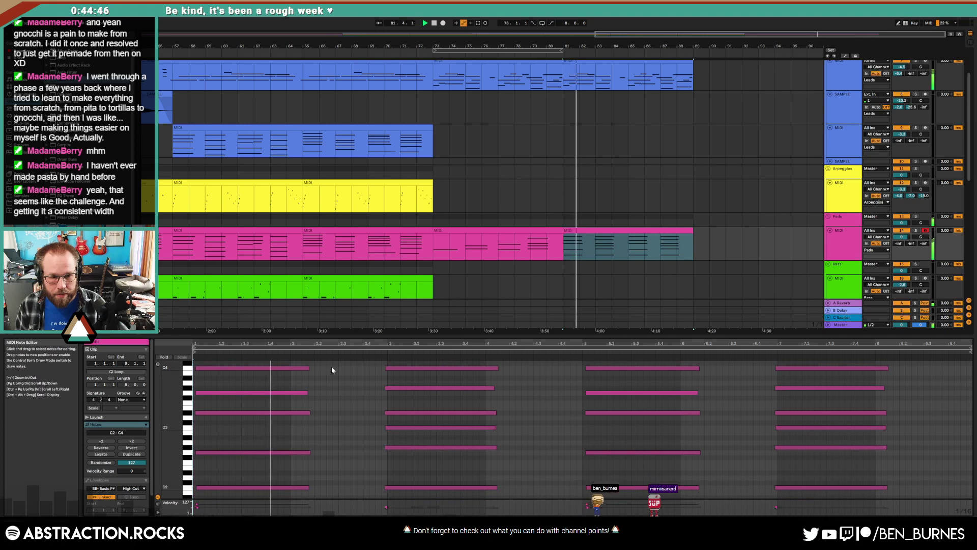
left_click_drag(332, 366, 194, 490)
key("Left")
left_click_drag(370, 367, 501, 497)
key("Right")
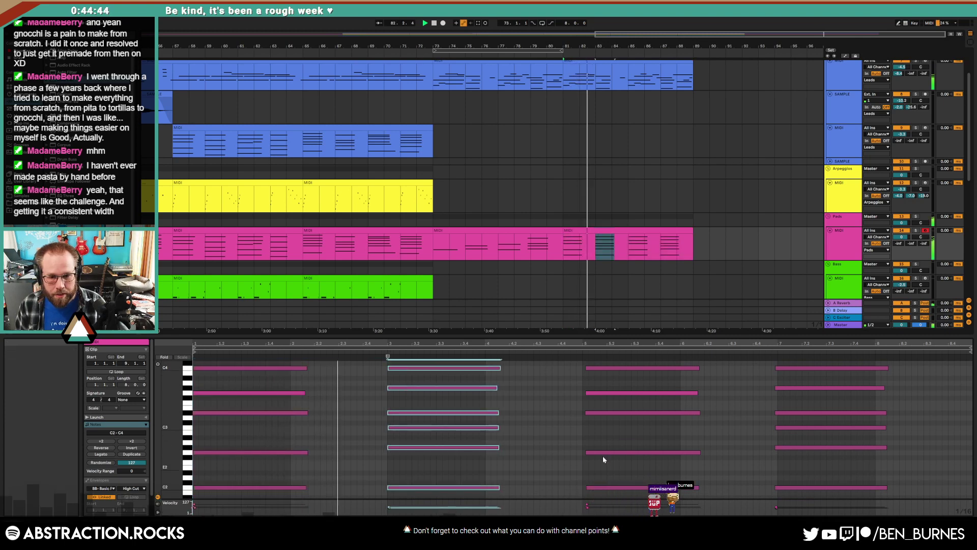
left_click_drag(573, 367, 708, 493)
key("Left")
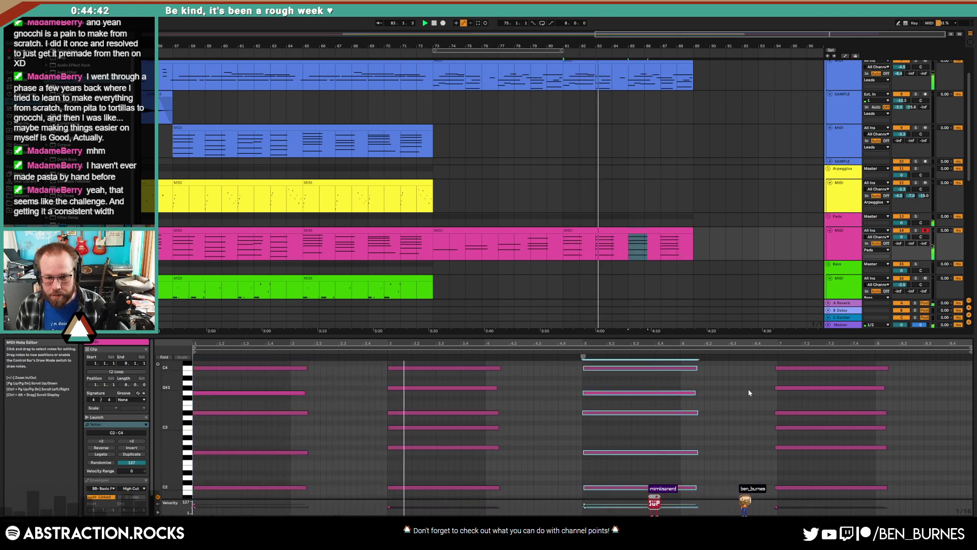
left_click_drag(753, 365, 891, 495)
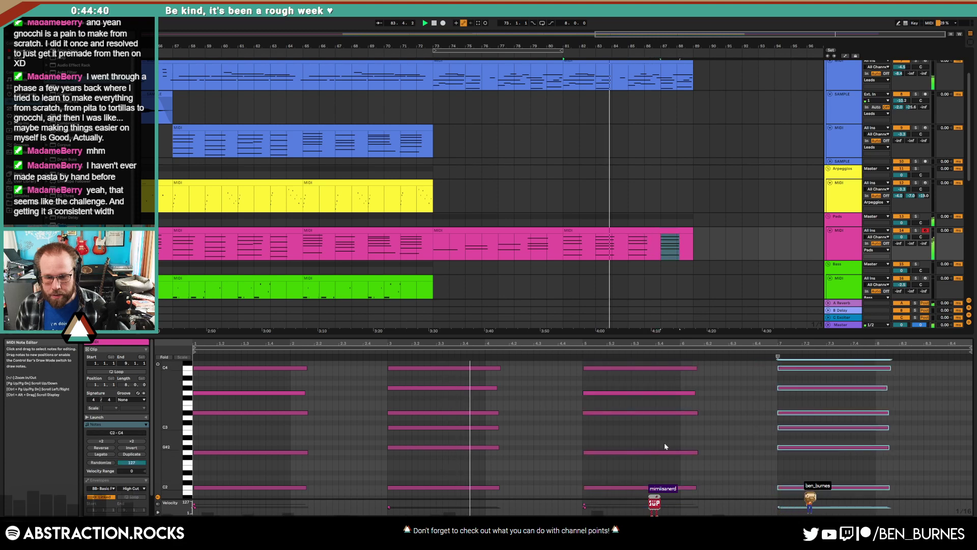
key("Right")
- Add a D3 note to the pad clip's third chord, as long as the chord's other notes
left_click(585, 418)
left_click_drag(585, 418, 699, 432)
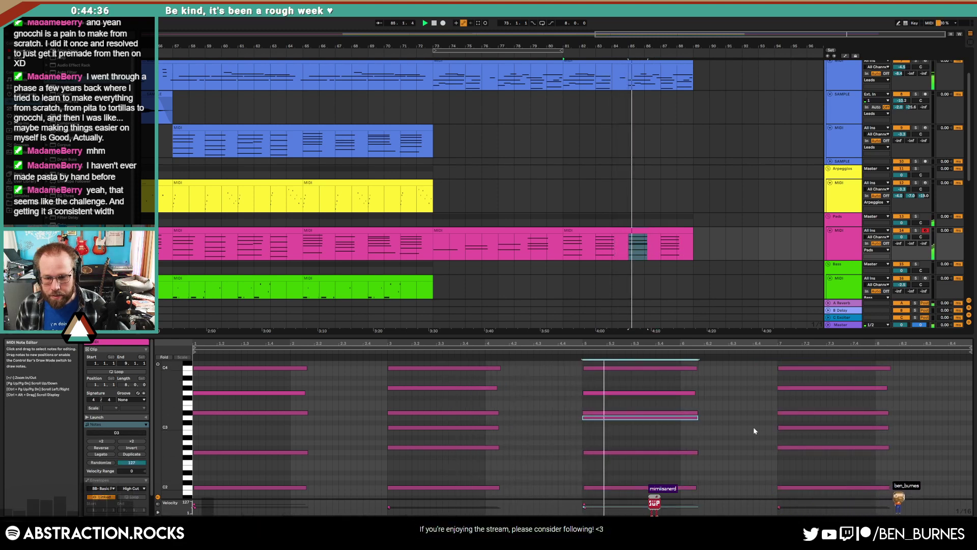
- Try raising the D#3 note of the last pad chord to F3 and compare it with the lead clip's notes
left_click(803, 413)
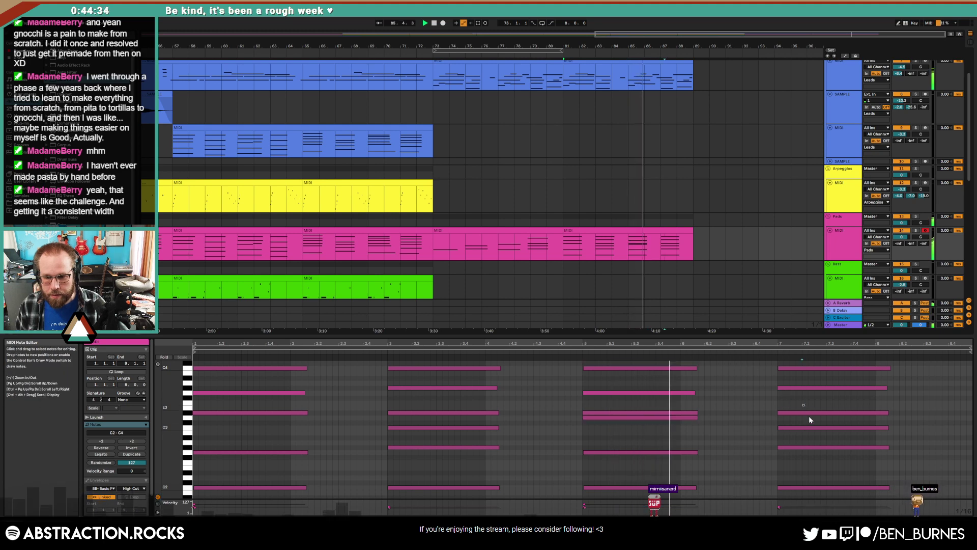
key("Up")
key("Up")
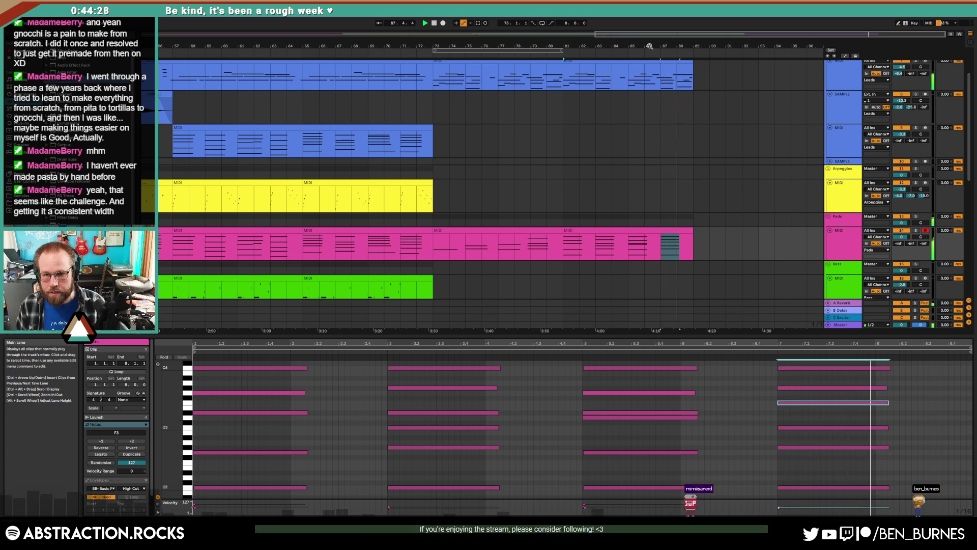
left_click(656, 82)
scroll(662, 114, "up", 2)
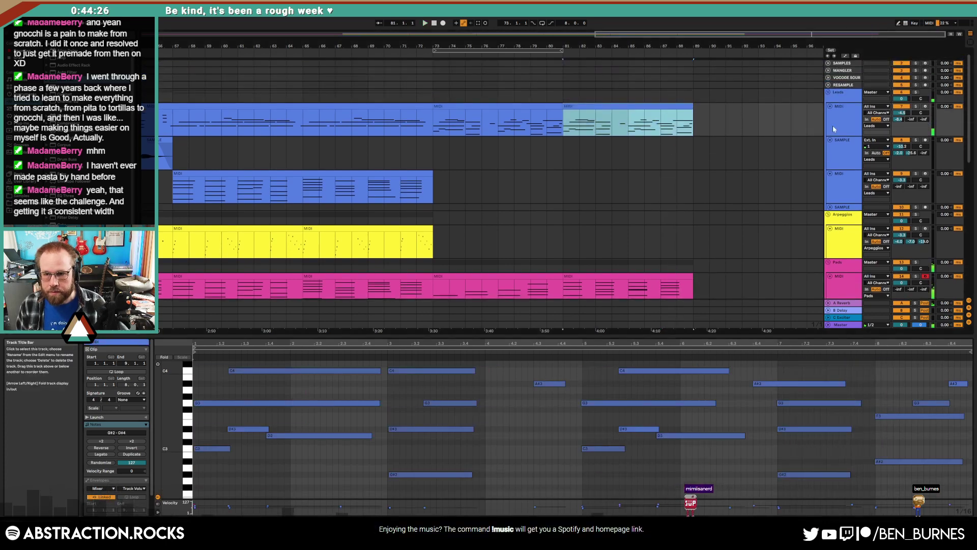
left_click(628, 286)
left_click(795, 411)
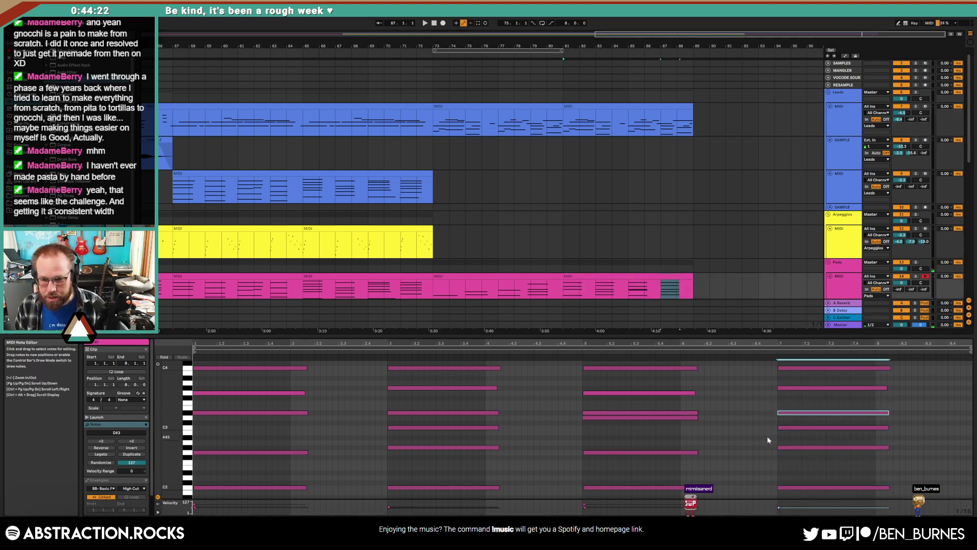
- Draw a downward High Cut automation ramp on the Pads MIDI track from about bar 79 to bar 81 and play it
left_click_drag(172, 387, 163, 387)
scroll(645, 278, "down", 2)
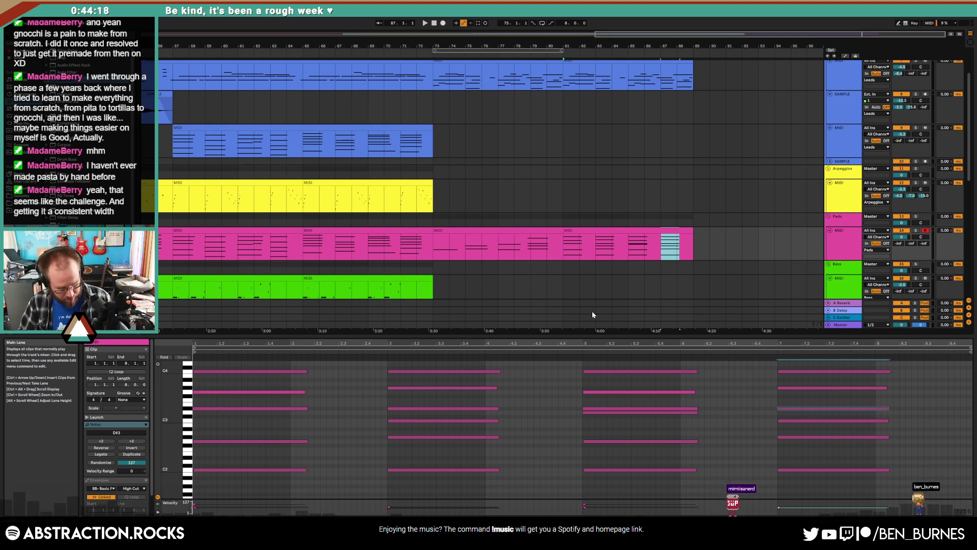
key("shift+Tab")
key("a")
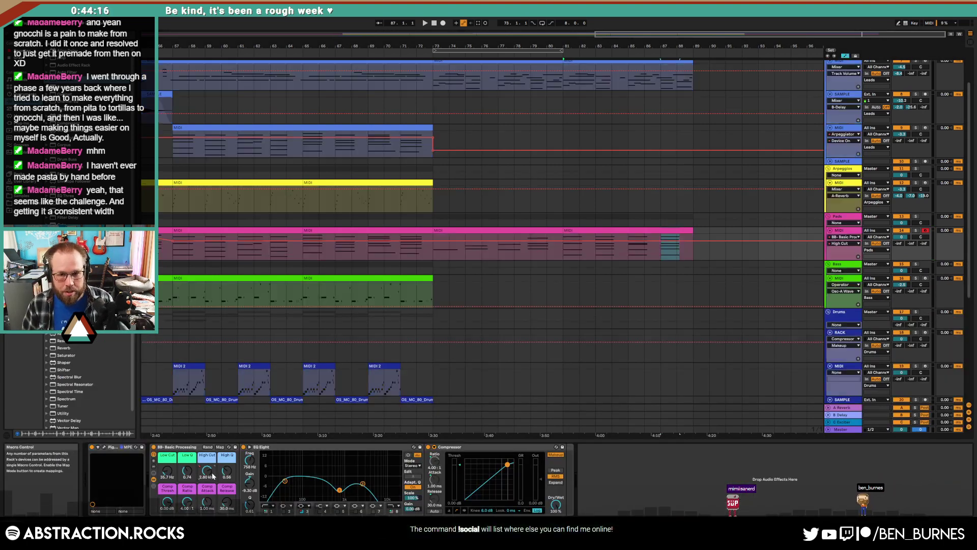
left_click(530, 240)
left_click_drag(564, 240, 561, 251)
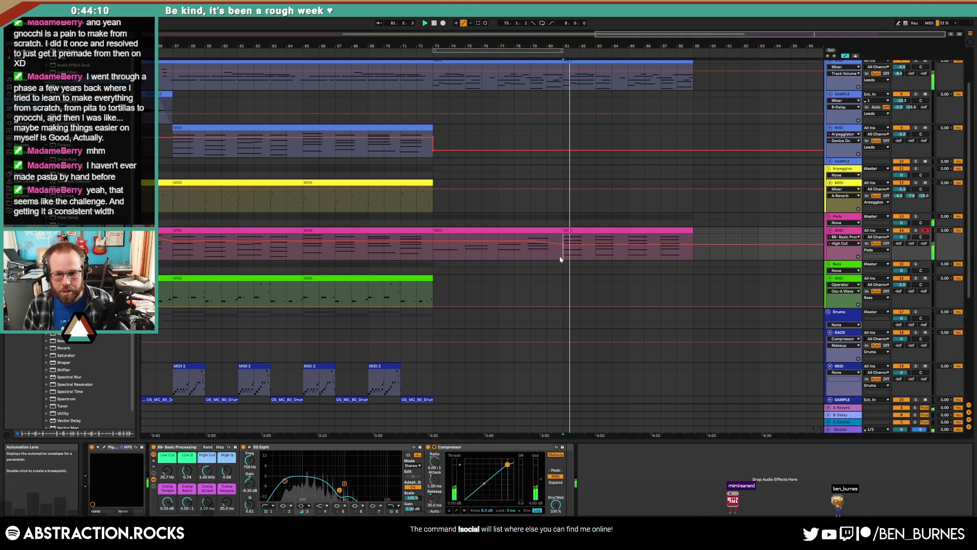
key("a")
key("a")
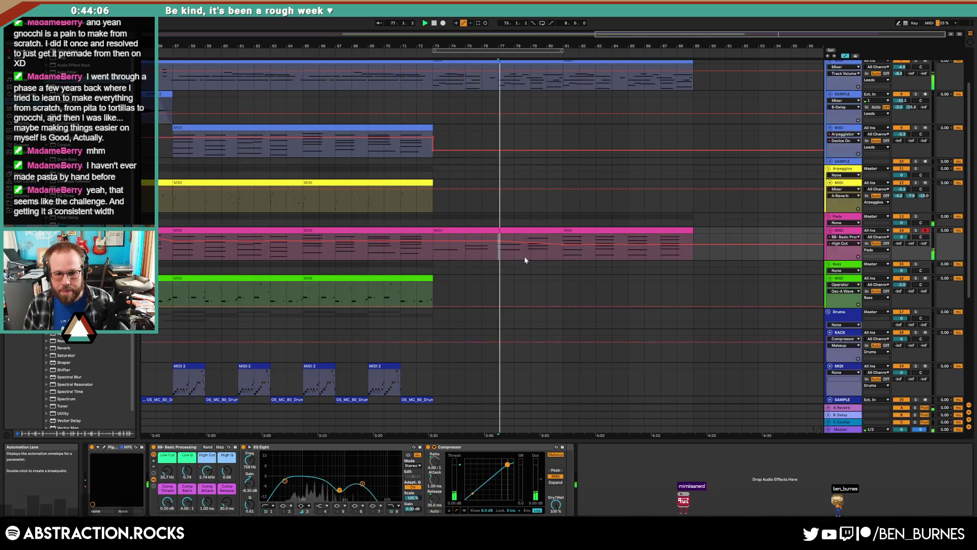
key("a")
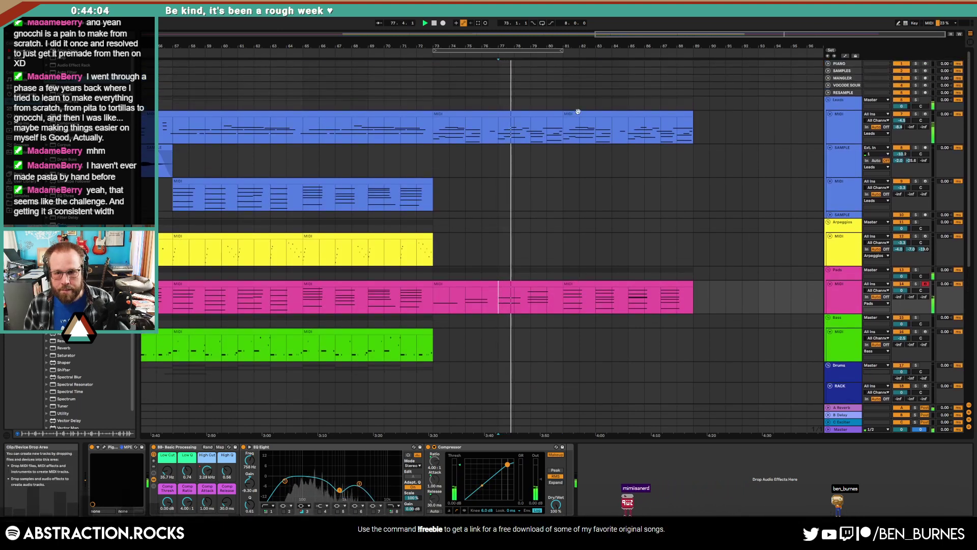
- Duplicate the Leads MIDI track that has the Arpeggiator and delete all clips from the copy
left_click(842, 194)
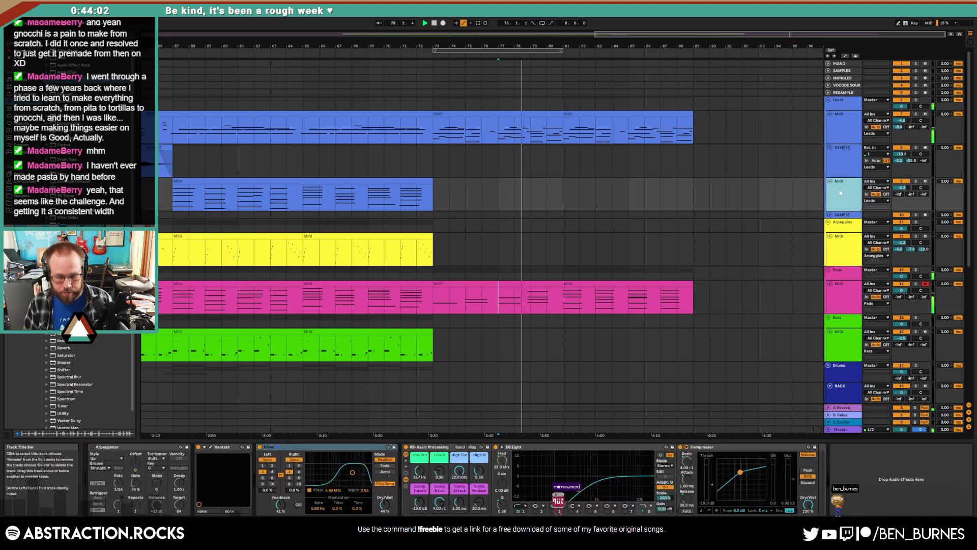
key("ctrl+d")
left_click_drag(166, 224, 492, 243)
key("Delete")
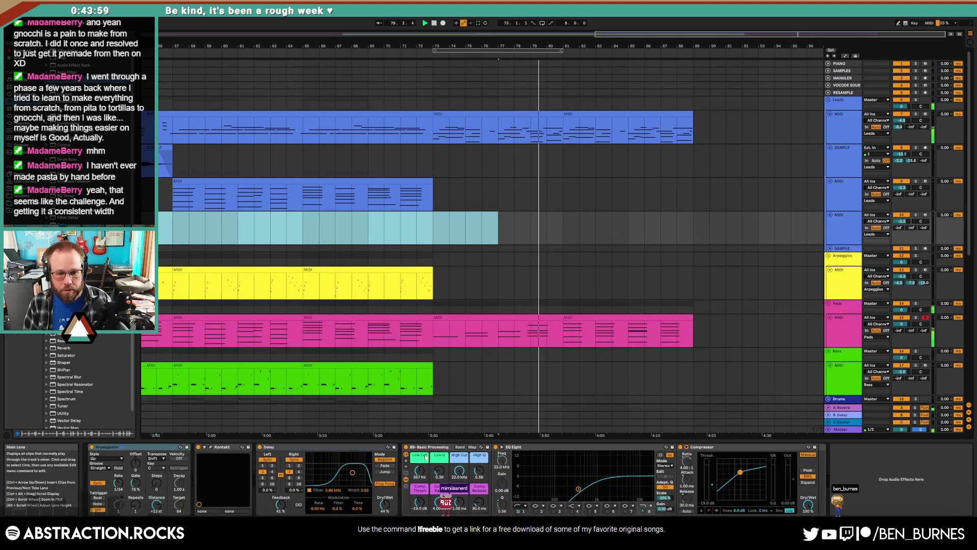
- Delete the Arpeggiator device from the duplicated lead track, keeping Kontakt and the effects
left_click(289, 447)
left_click(133, 451)
key("Delete")
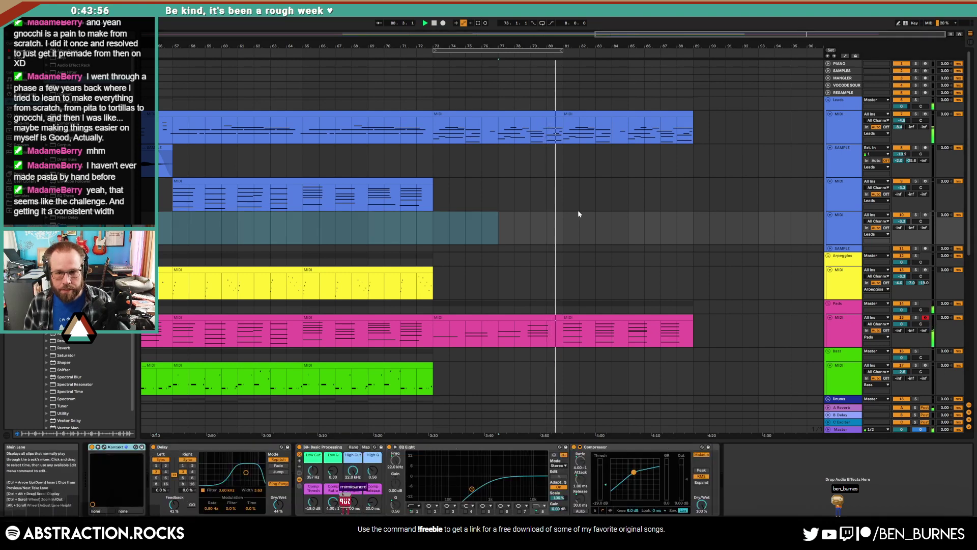
- Arm the duplicated lead track for recording and restart playback from bar 80
left_click(443, 23)
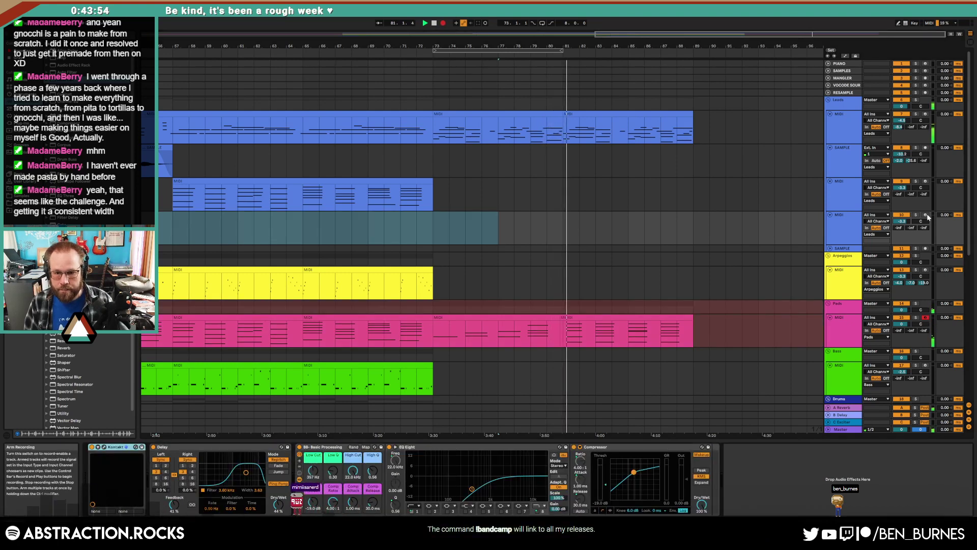
key("space")
left_click(548, 230)
key("space")
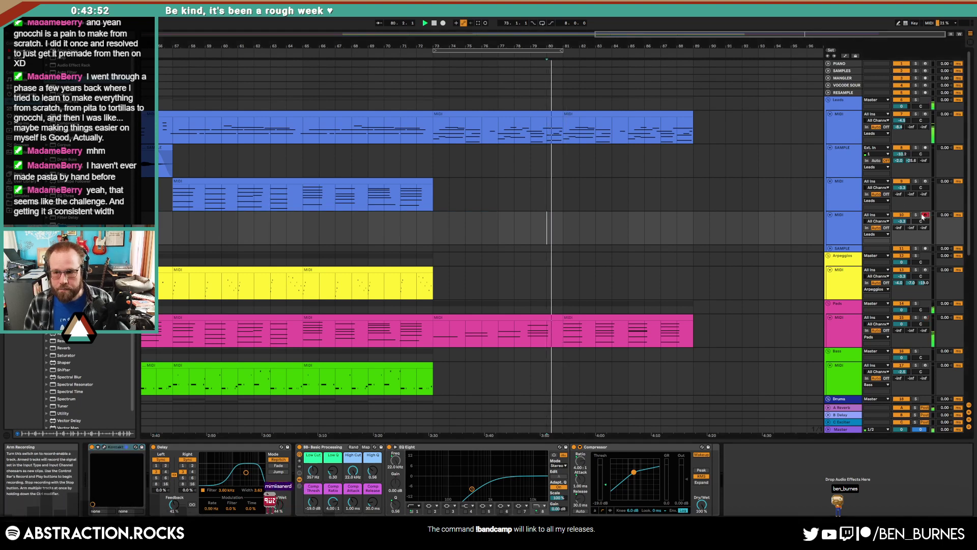
- Record a trial melody on the duplicated lead track around bar 81, stop, and delete the take
left_click(443, 24)
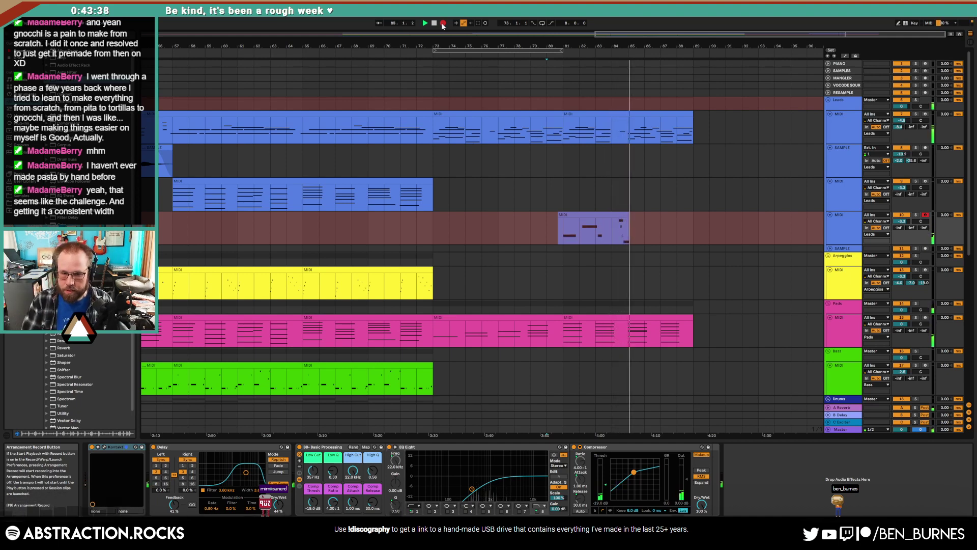
key("space")
left_click_drag(557, 224, 684, 222)
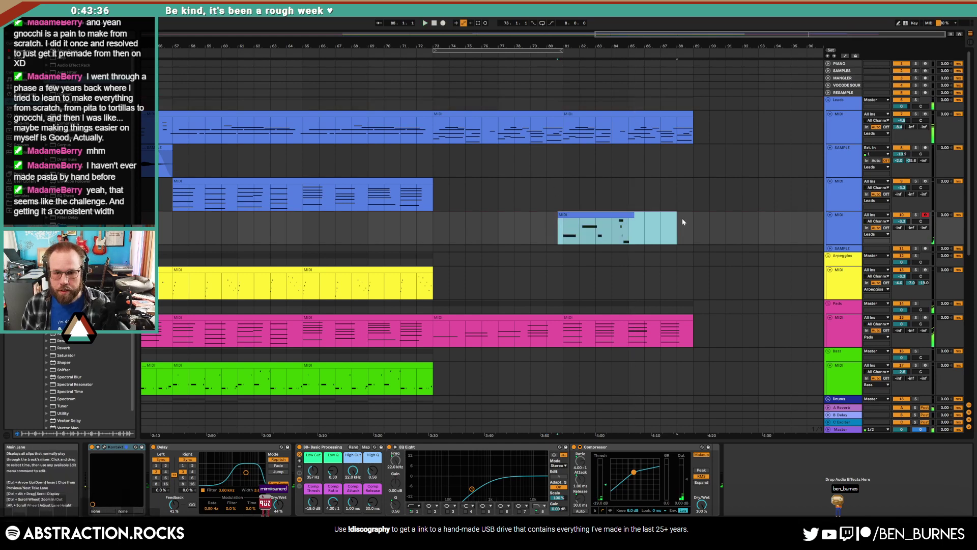
- Set the duplicated lead track's Low Cut to 40.3 Hz and lower its Delay filter frequency and feedback
left_click_drag(313, 470, 333, 462)
left_click_drag(246, 473, 243, 475)
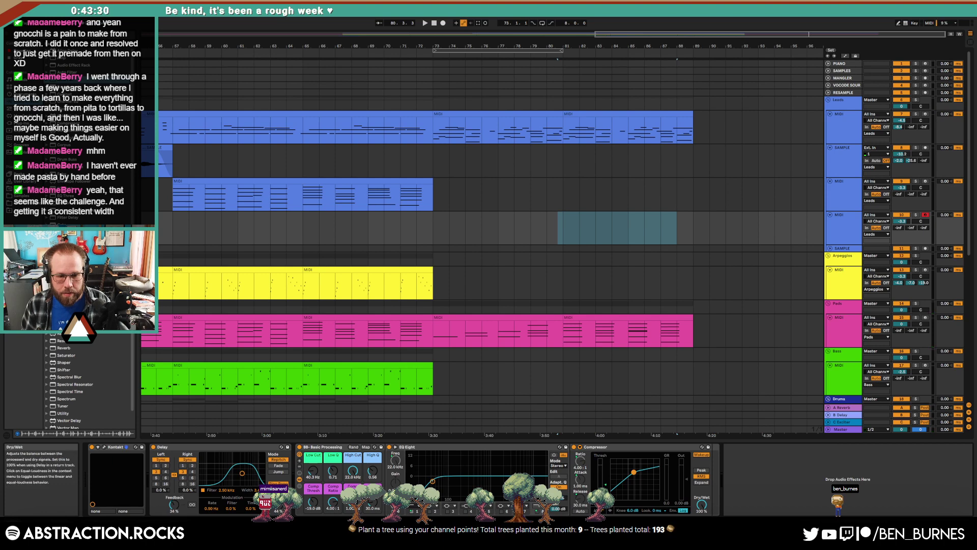
- Record a new melody on the duplicated lead track over the bar 81 section and extend the clip's end to bar 89
key("F9")
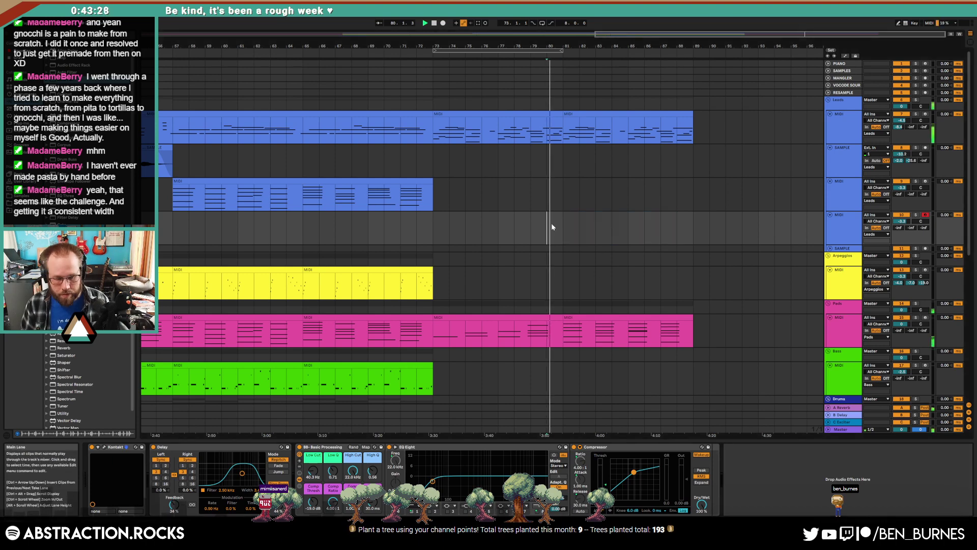
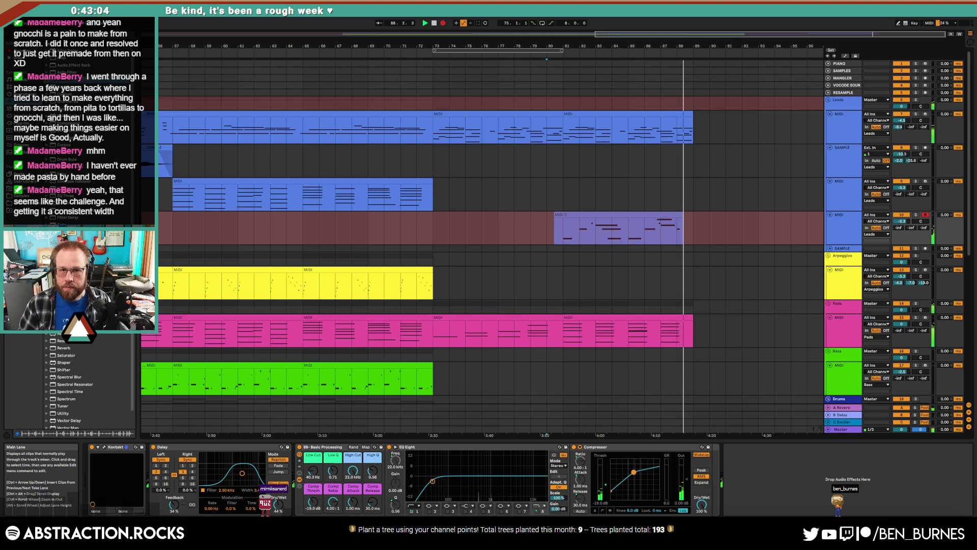
key("F9")
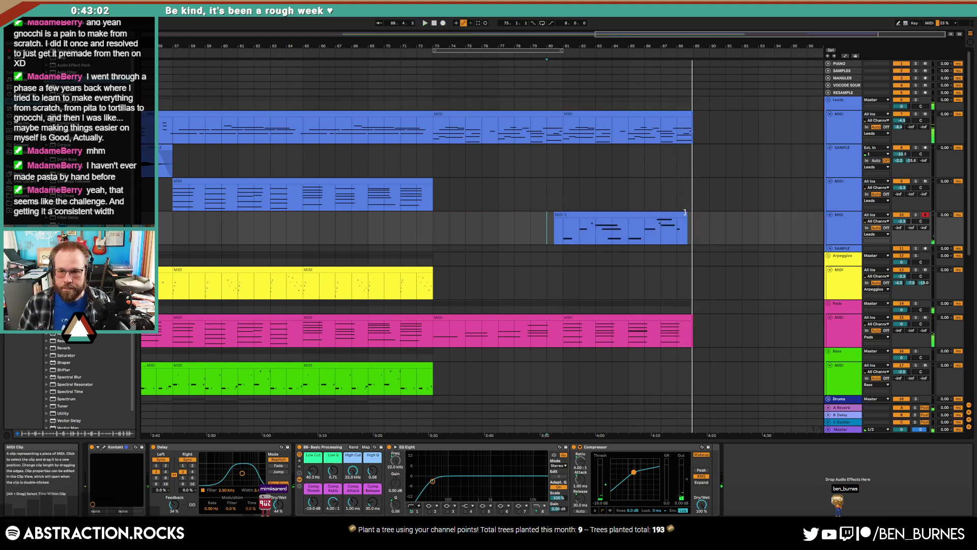
left_click_drag(685, 213, 692, 215)
- Lower the dry/wet mix and raise the feedback of the duplicated lead track's Delay
left_click(160, 453)
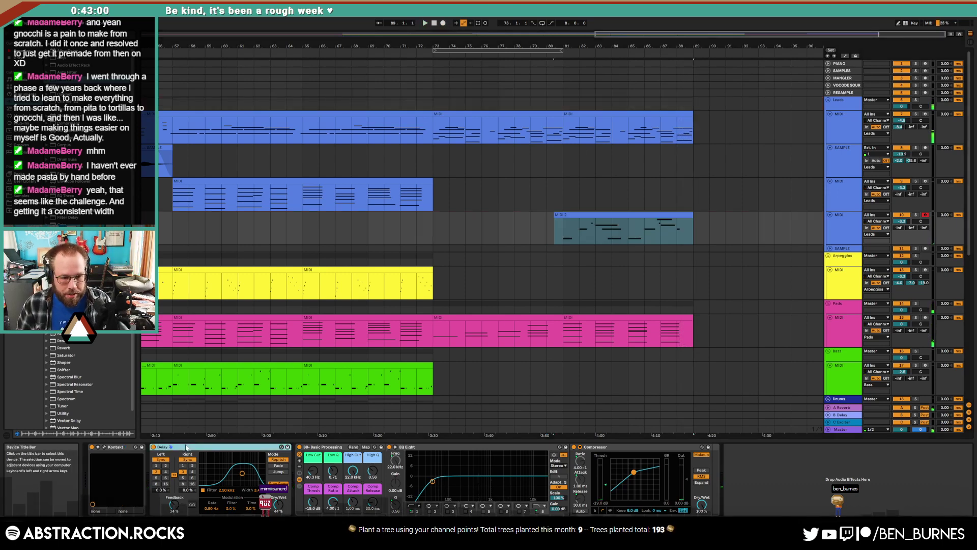
left_click_drag(278, 505, 278, 519)
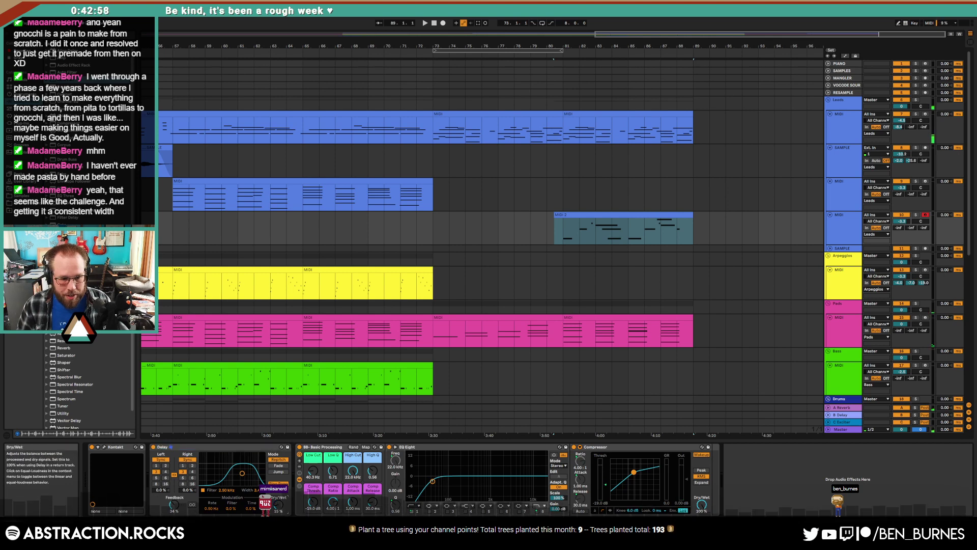
left_click_drag(173, 505, 174, 496)
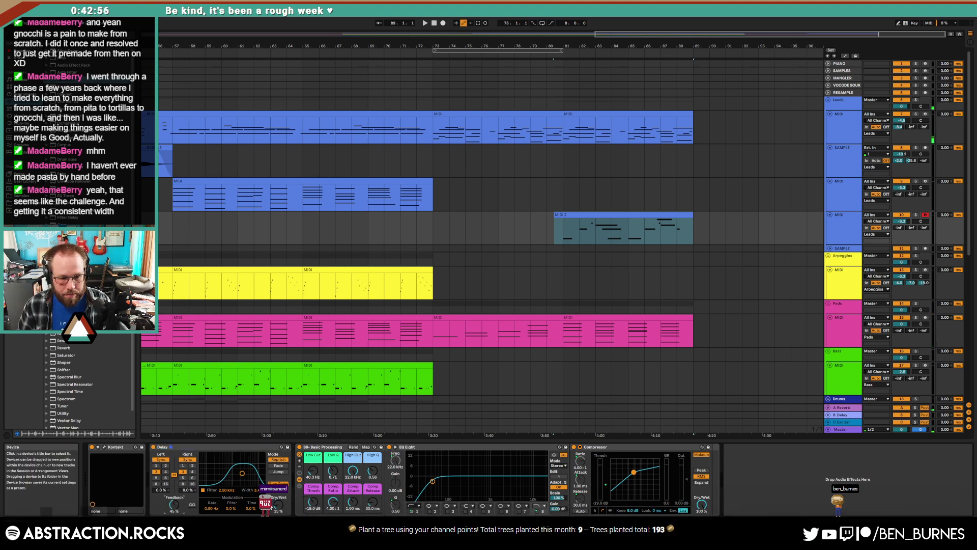
- Play the new lead clip from its start and slightly raise the Delay's dry/wet mix
left_click(553, 231)
key("space")
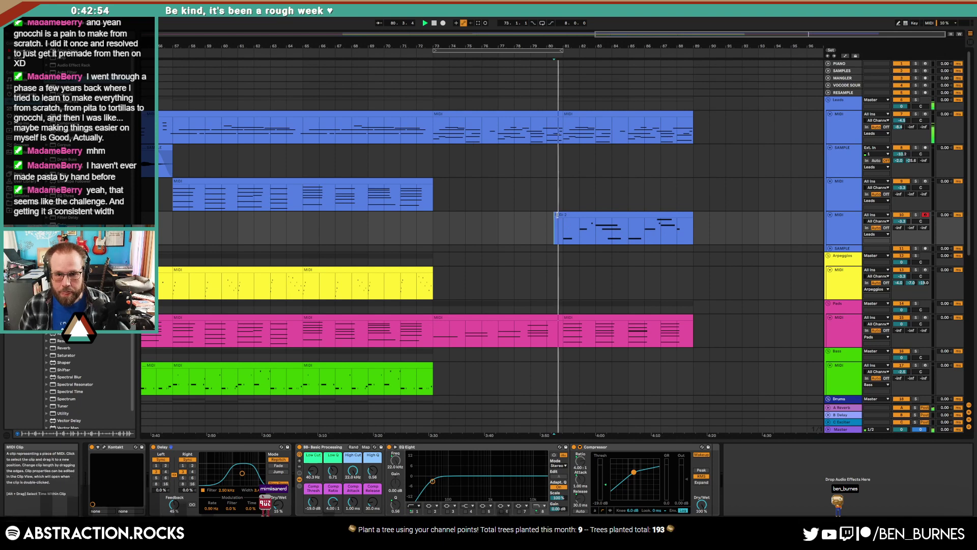
scroll(559, 215, "up", 5)
left_click_drag(538, 215, 568, 214)
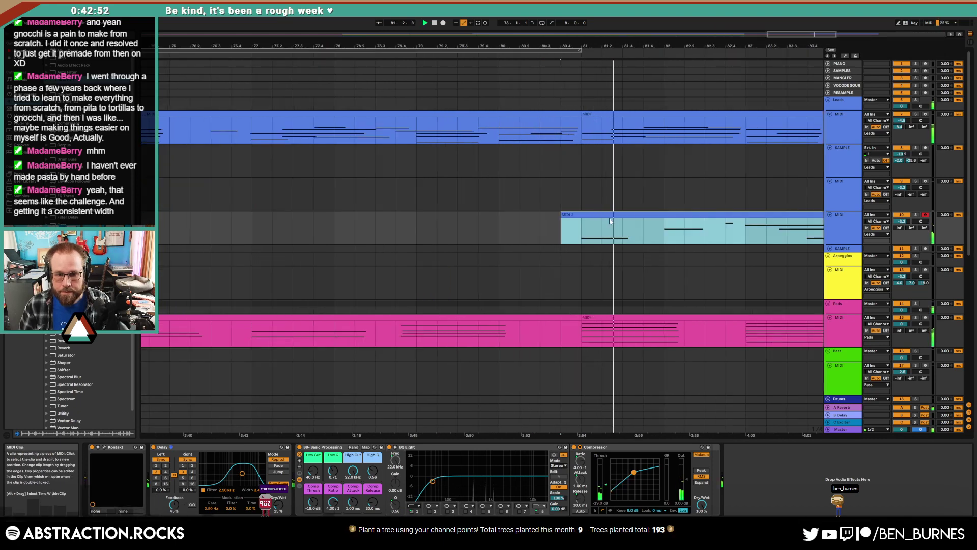
left_click_drag(278, 504, 278, 494)
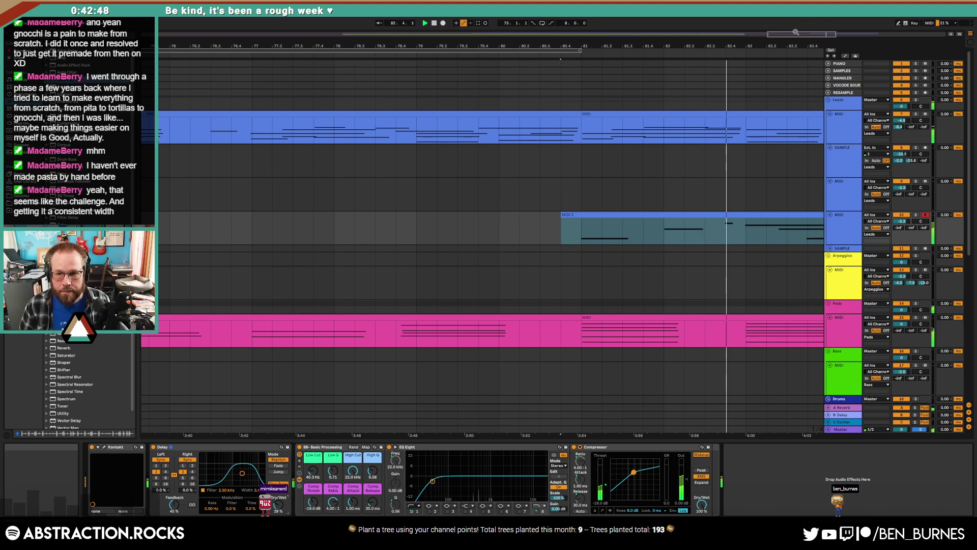
- Open the notes of the newly recorded lead clip for editing
left_click_drag(796, 32, 826, 18)
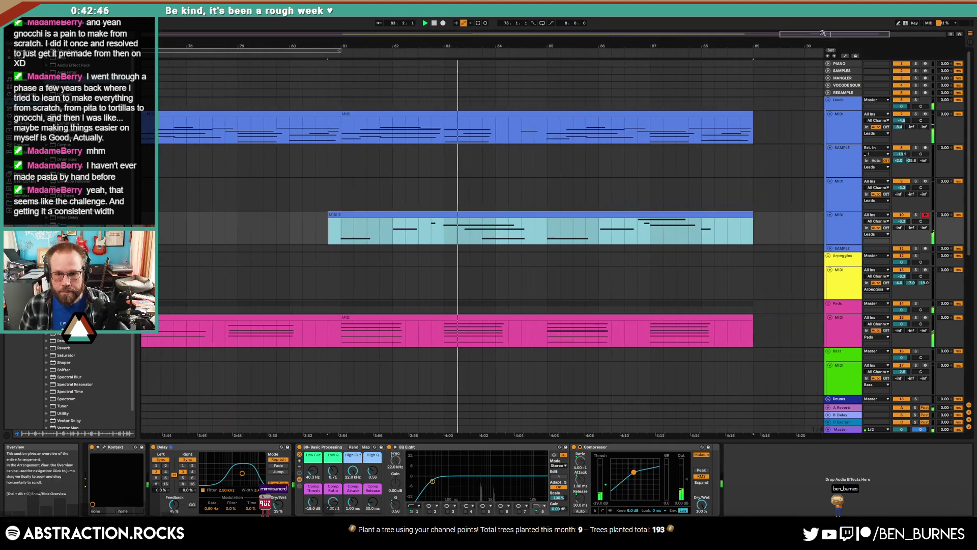
double_click(630, 210)
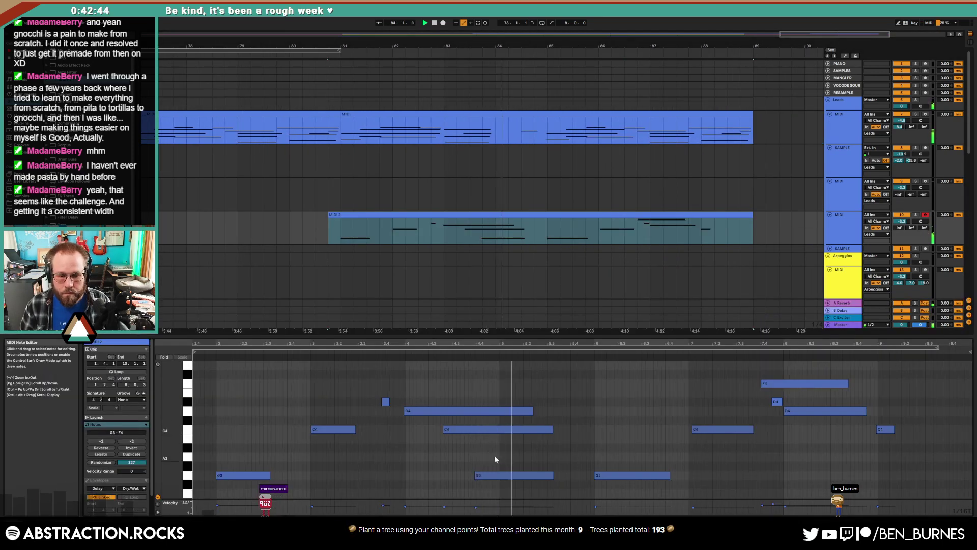
- Nudge the late G3, C4, F4 and D#4 notes of the new lead clip slightly in time and lengthen its last C4 note
left_click(466, 430)
left_click_drag(496, 473, 497, 474)
left_click(621, 458)
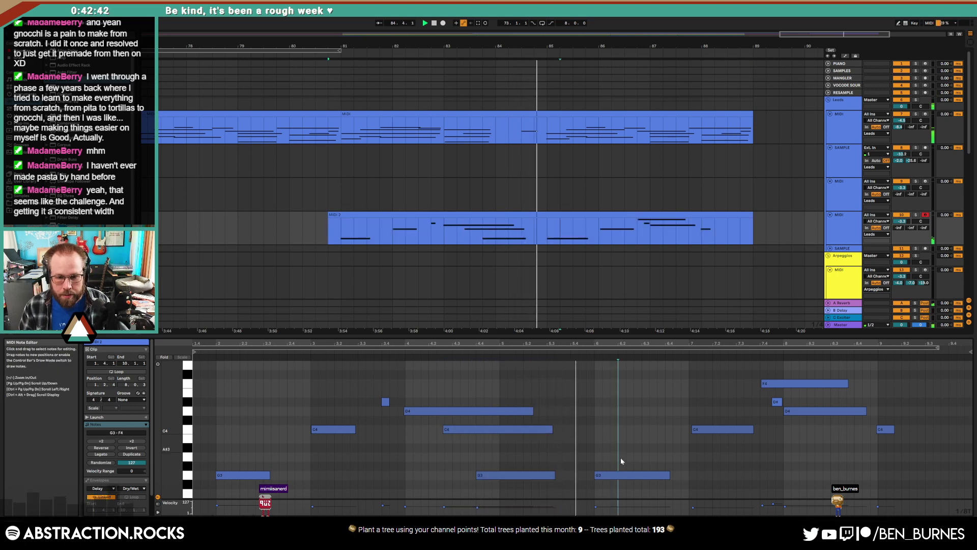
left_click(624, 474)
left_click_drag(776, 401, 779, 401)
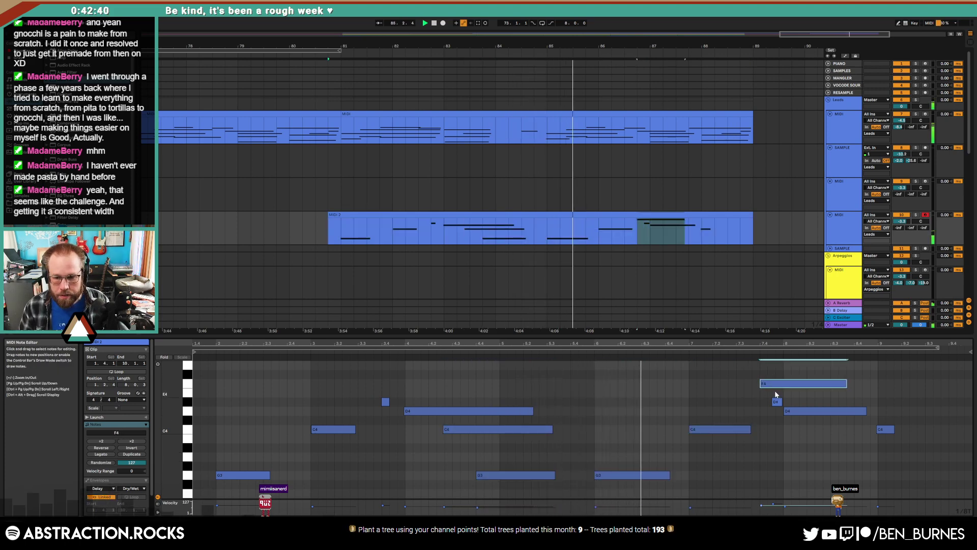
left_click(775, 448)
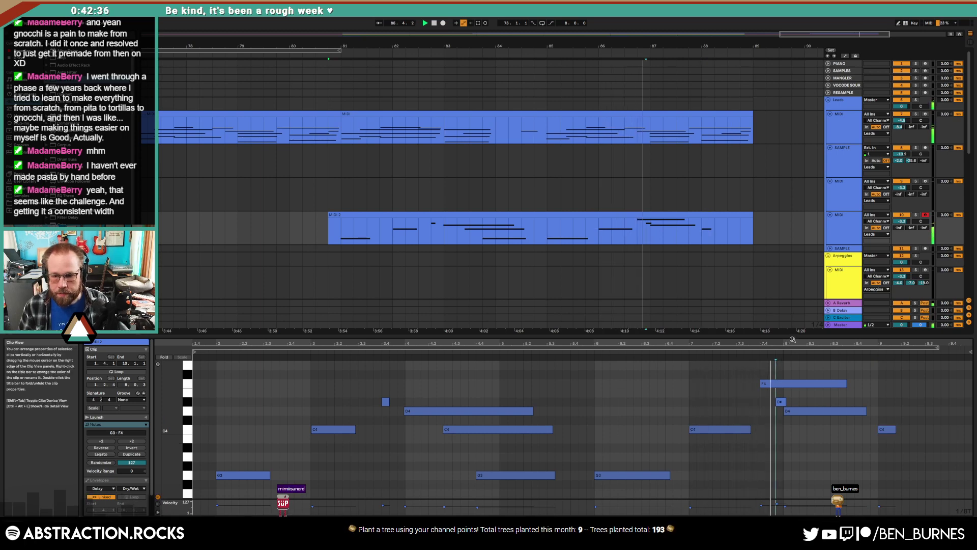
left_click(780, 401)
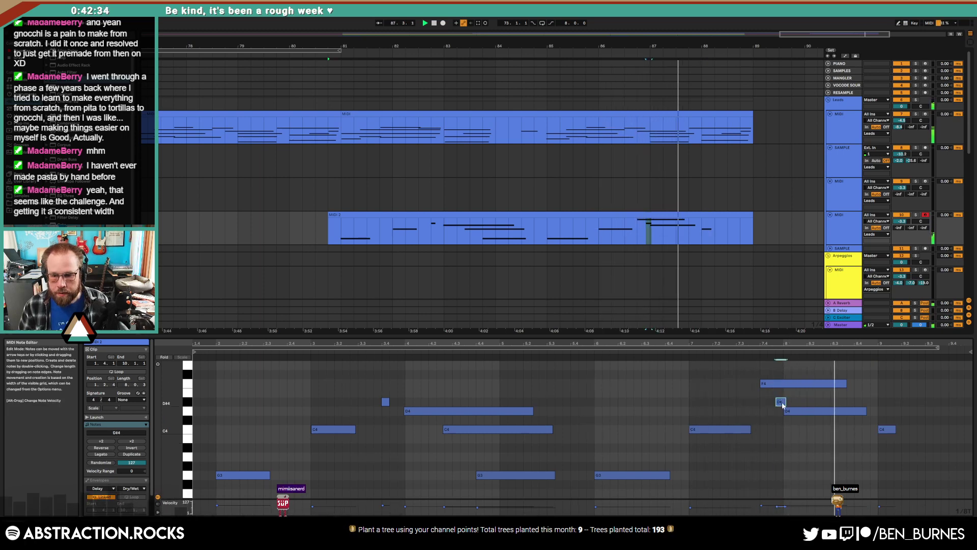
left_click_drag(782, 404, 777, 404)
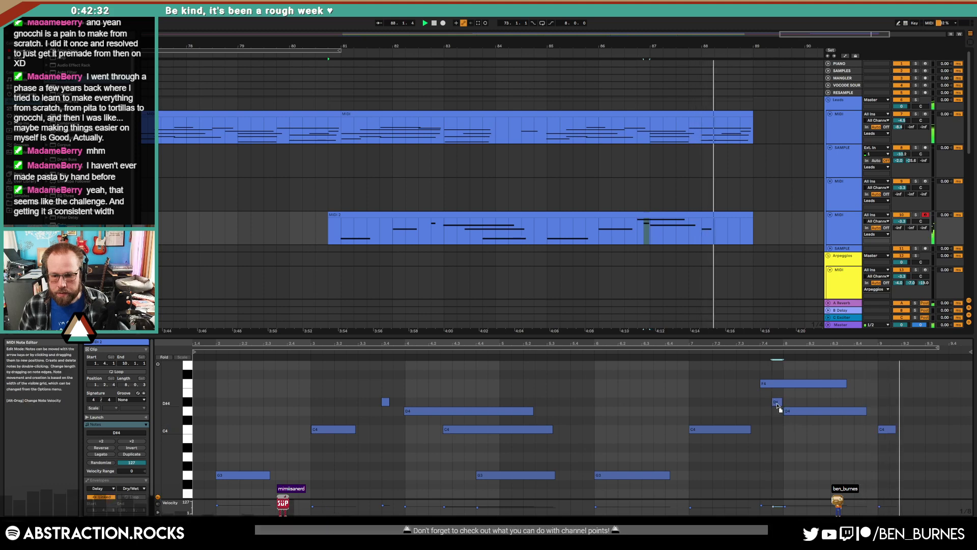
left_click_drag(896, 431, 932, 429)
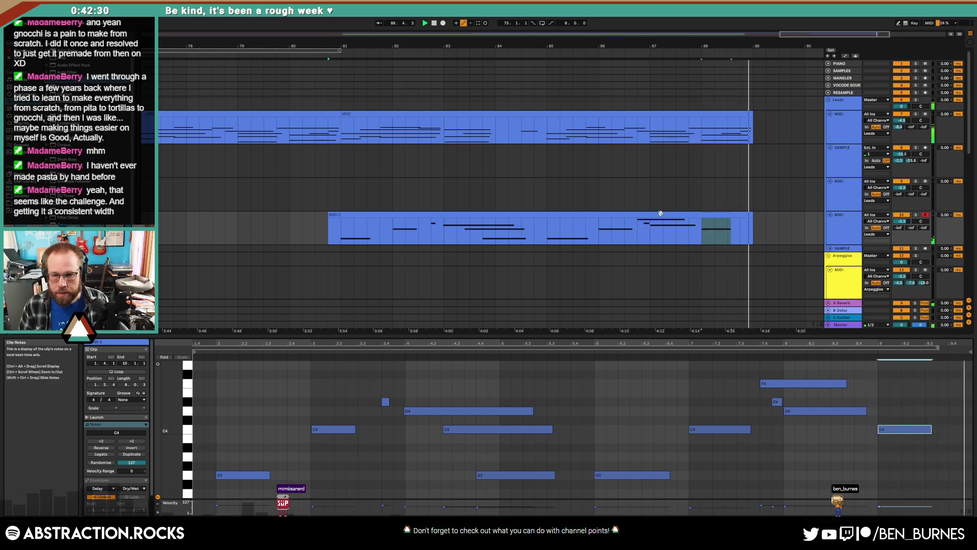
- Trim the start of the new lead clip to bar 81 and duplicate the clip to bar 89
left_click_drag(331, 216, 337, 217)
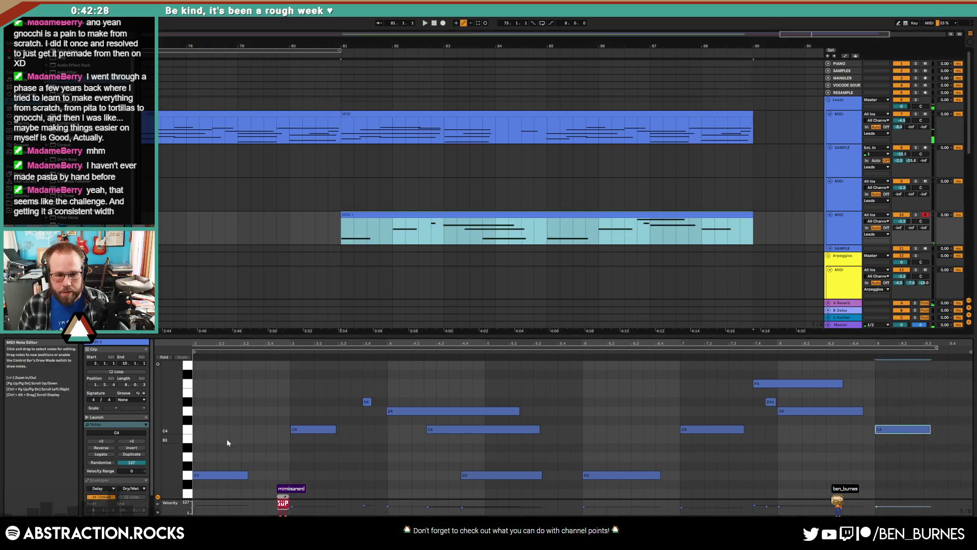
left_click_drag(227, 440, 249, 491)
key("shift+Tab")
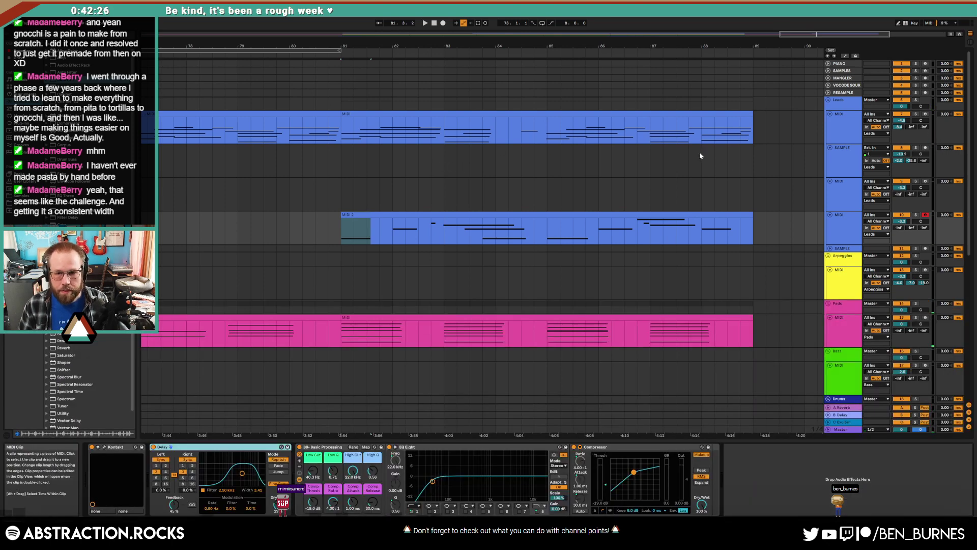
left_click(743, 216)
key("ctrl+shift+d")
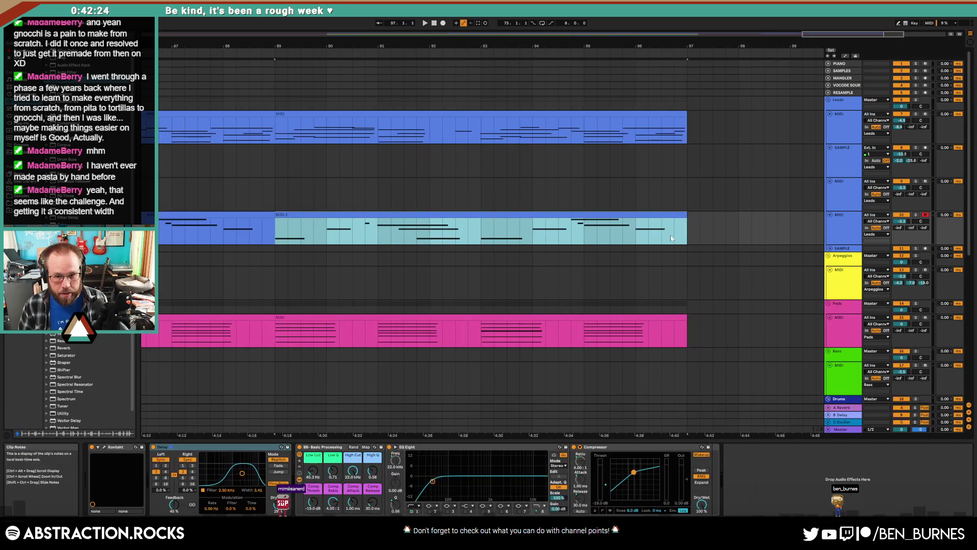
- Copy bars 71 to 73 of the drum SAMPLE track with the sparse single hits to bar 81
scroll(633, 301, "down", 5)
scroll(632, 302, "down", 4)
scroll(591, 307, "down", 4)
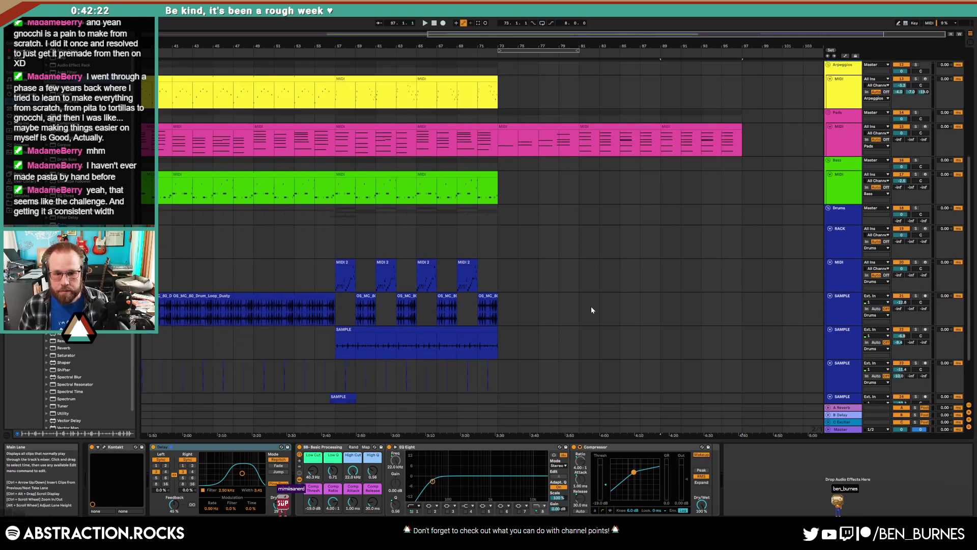
scroll(667, 303, "up", 1)
key("shift+Tab")
key("shift+Tab")
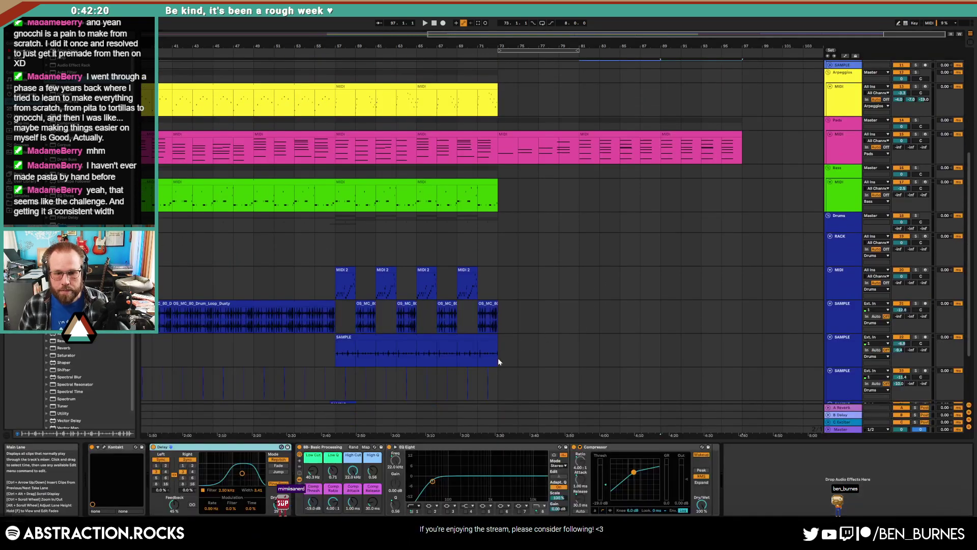
left_click(498, 380)
scroll(691, 378, "up", 3)
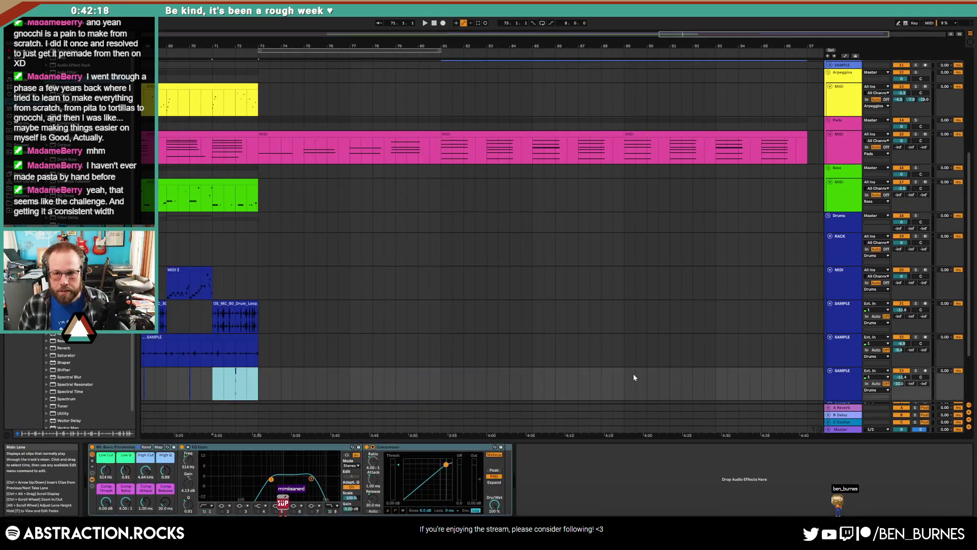
left_click(465, 383)
scroll(463, 382, "up", 4)
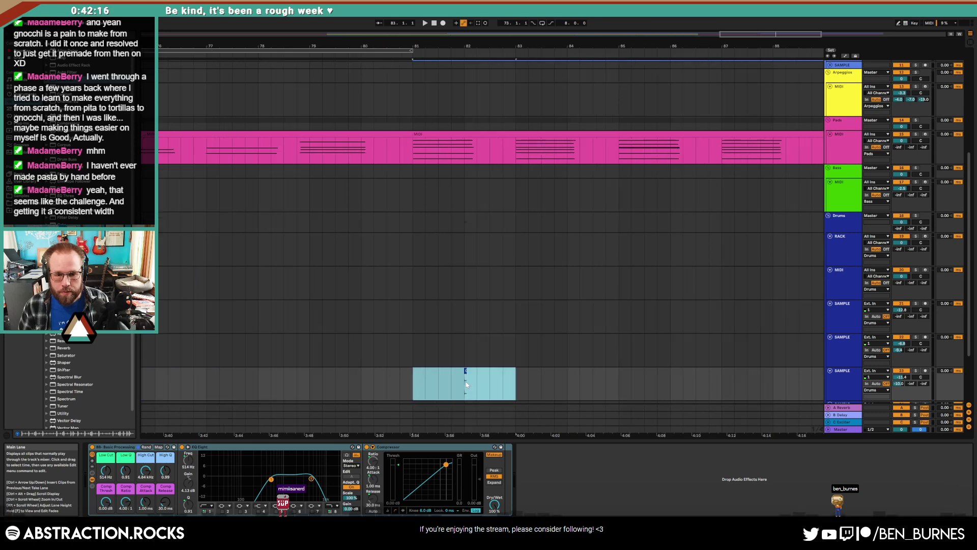
- Play the section from bar 81 to hear the copied drum hit in context
left_click(416, 380)
key("space")
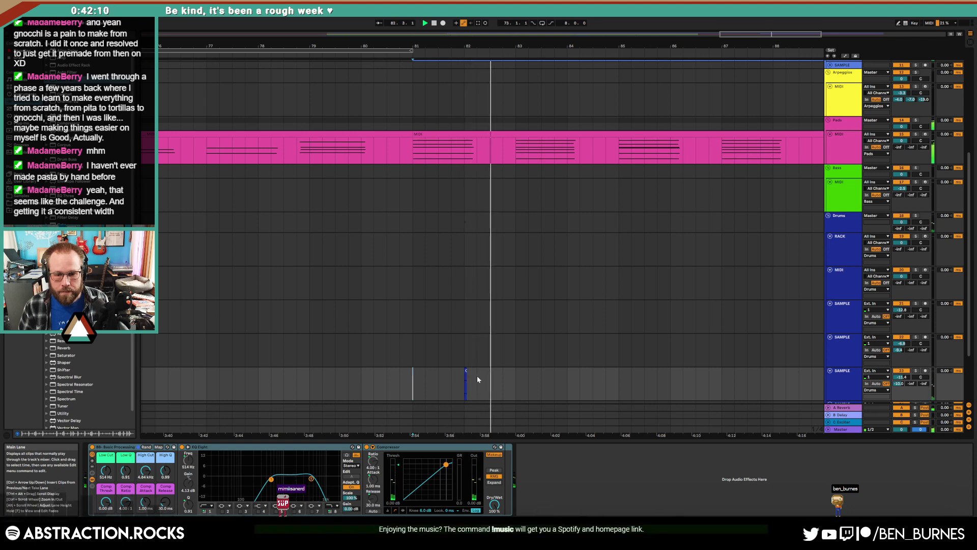
key("space")
- Insert a new audio track below the hit's SAMPLE track and move the bar 82 hit onto it
left_click_drag(477, 377, 464, 377)
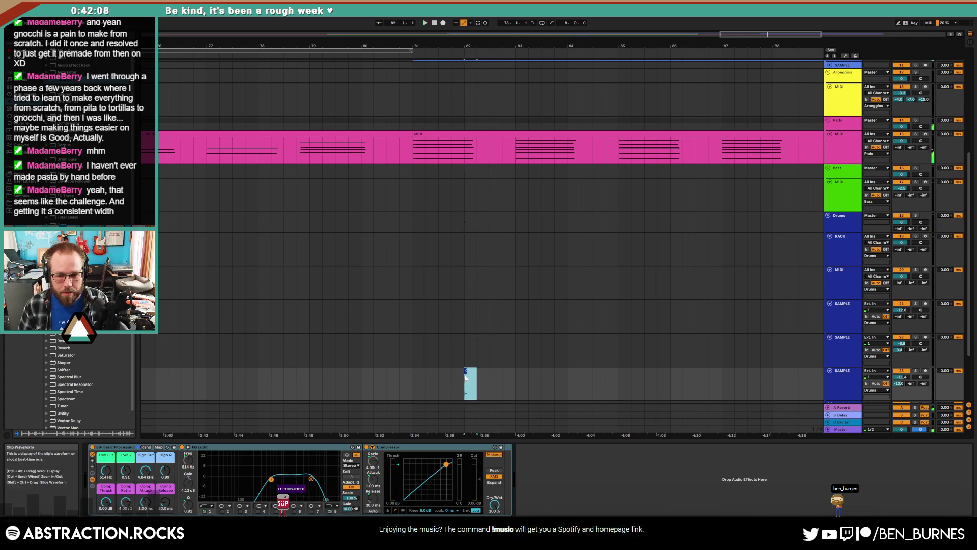
scroll(476, 372, "down", 3)
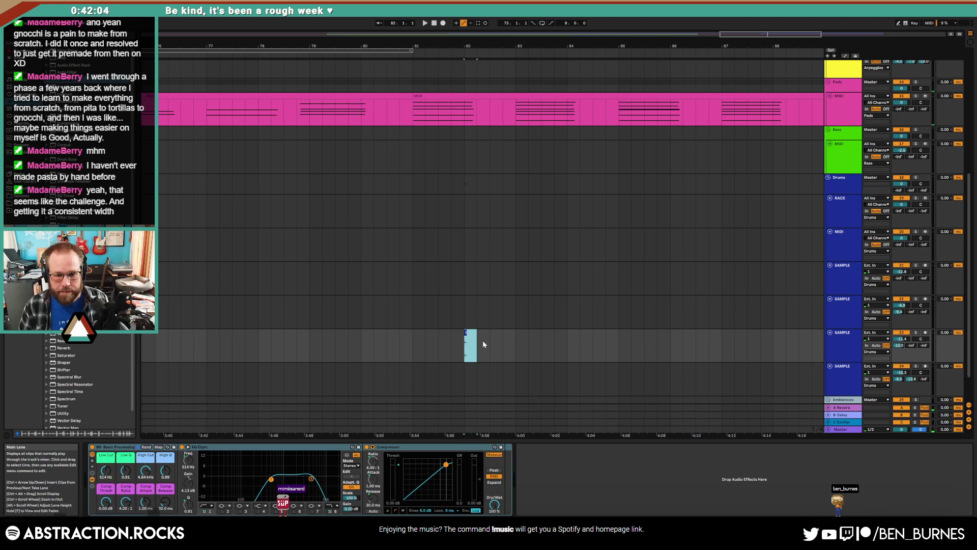
scroll(484, 341, "down", 3)
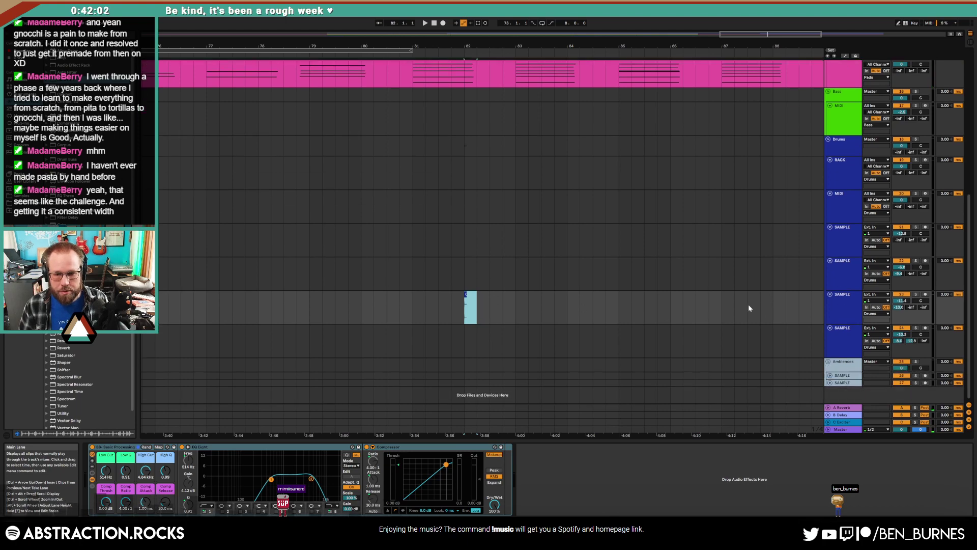
left_click(852, 298)
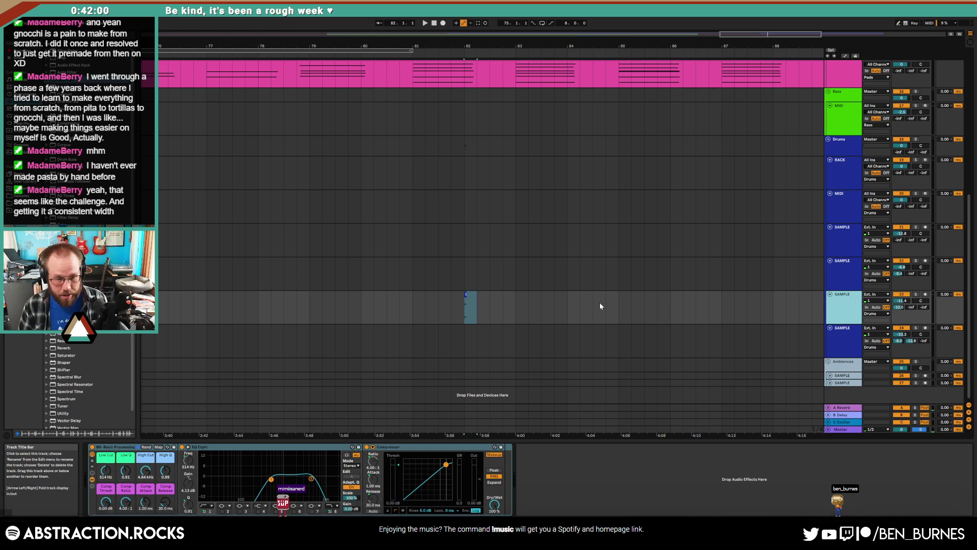
key("ctrl+t")
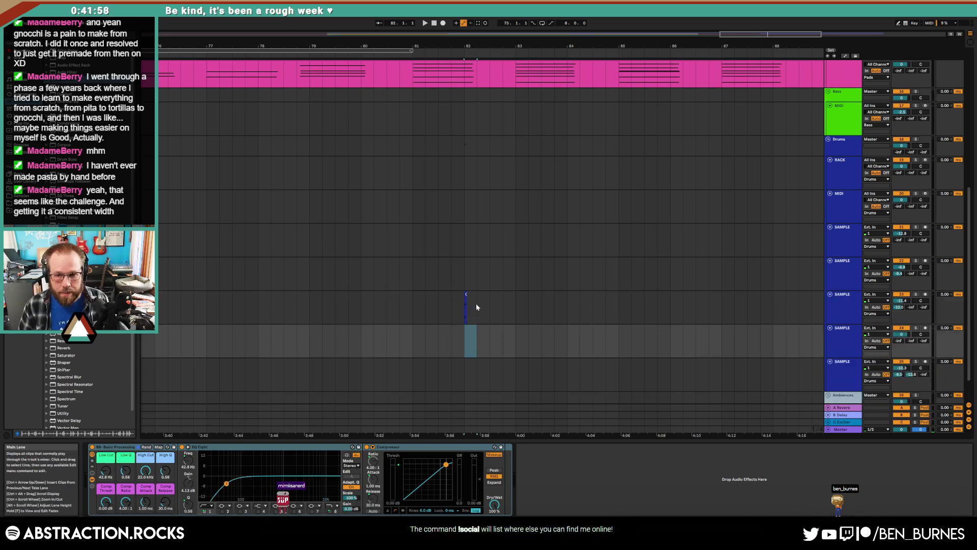
left_click(475, 307)
key("ctrl+v")
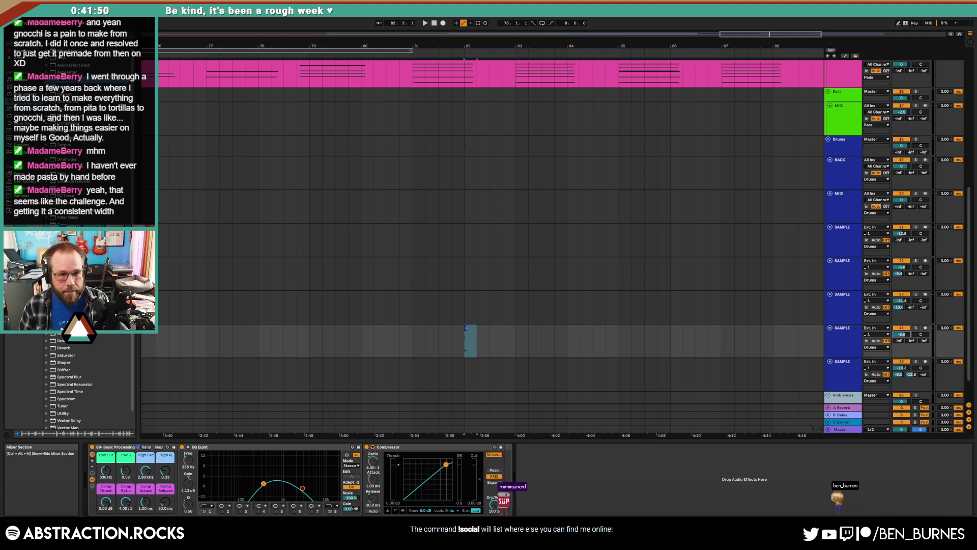
- Add a Delay to the new track with its filter at 1.44 kHz, 62% feedback and 28% dry/wet, and play the hit
left_click_drag(59, 153, 535, 460)
left_click_drag(600, 458, 604, 476)
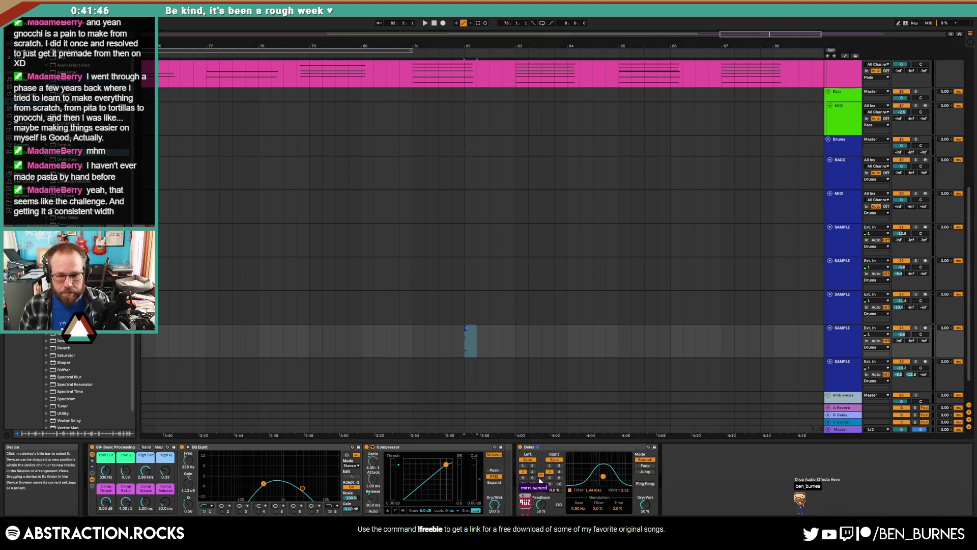
left_click(550, 478)
left_click_drag(541, 505, 541, 503)
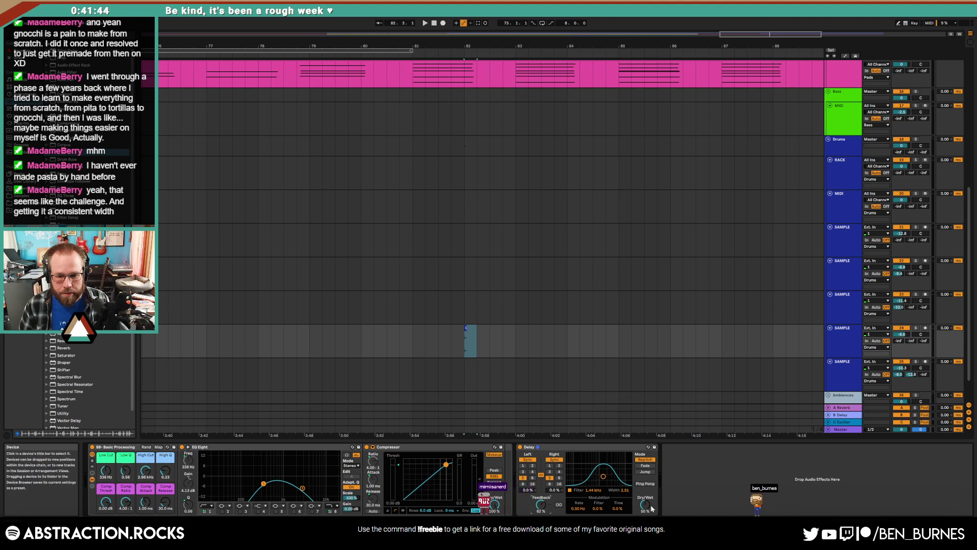
left_click(439, 341)
key("space")
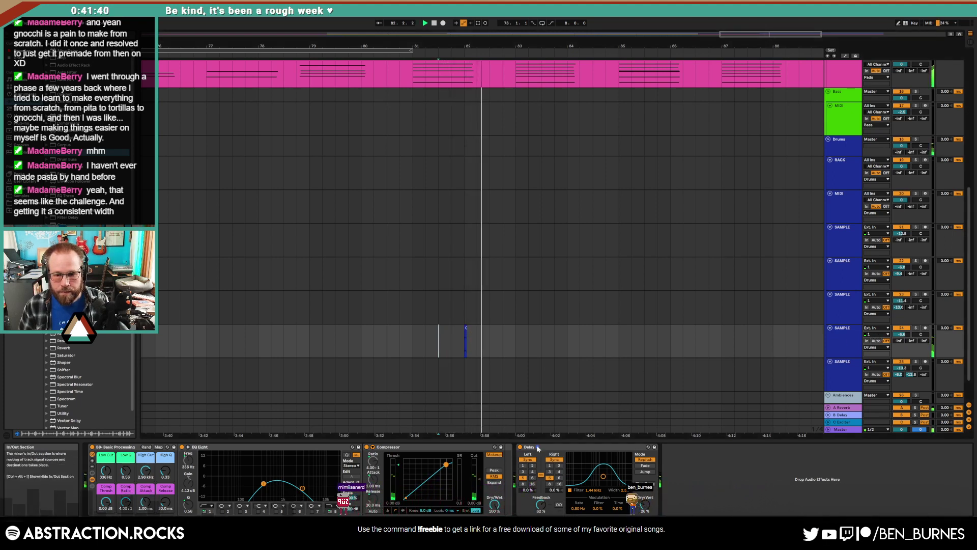
- Match the new track's first send to the SAMPLE track above it and slightly lower its volume while playing the hit
left_click(844, 306)
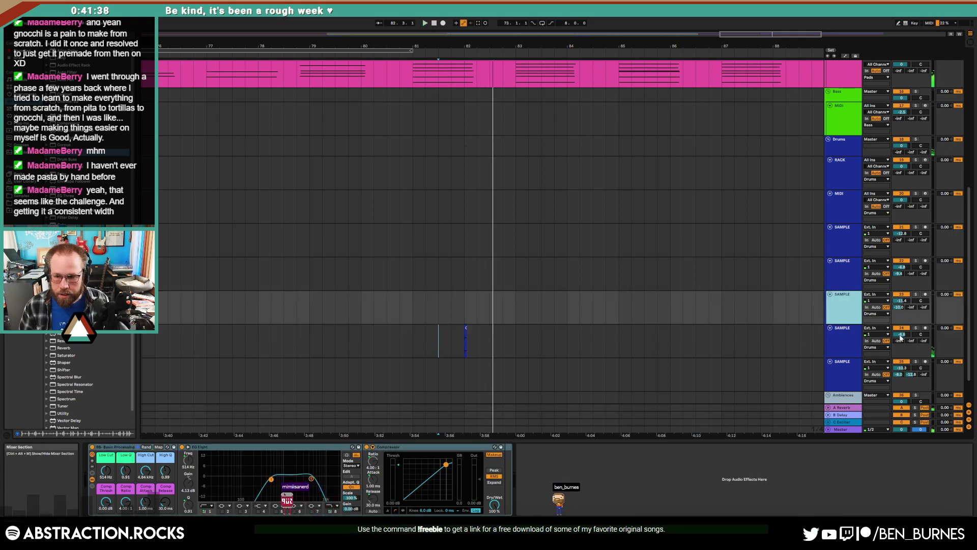
left_click_drag(899, 341, 900, 305)
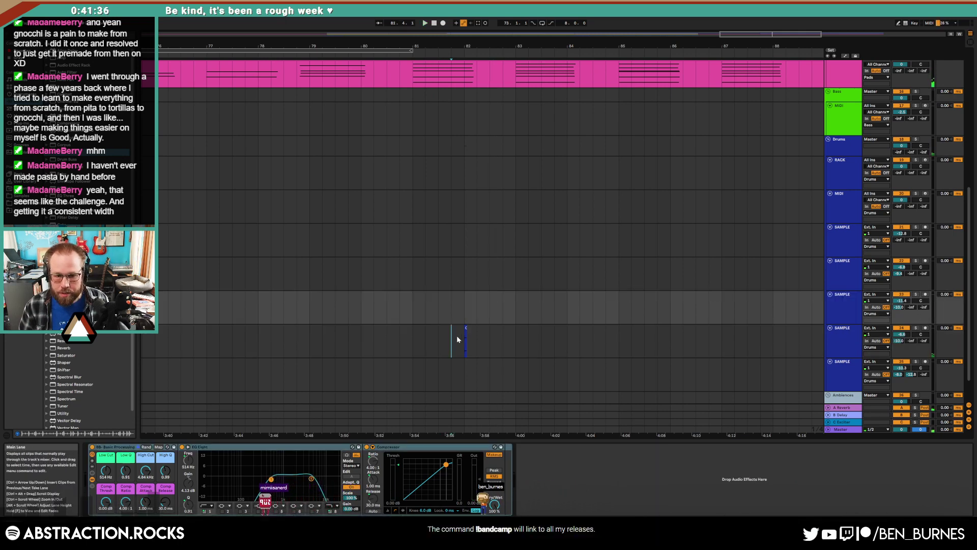
left_click(452, 340)
key("space")
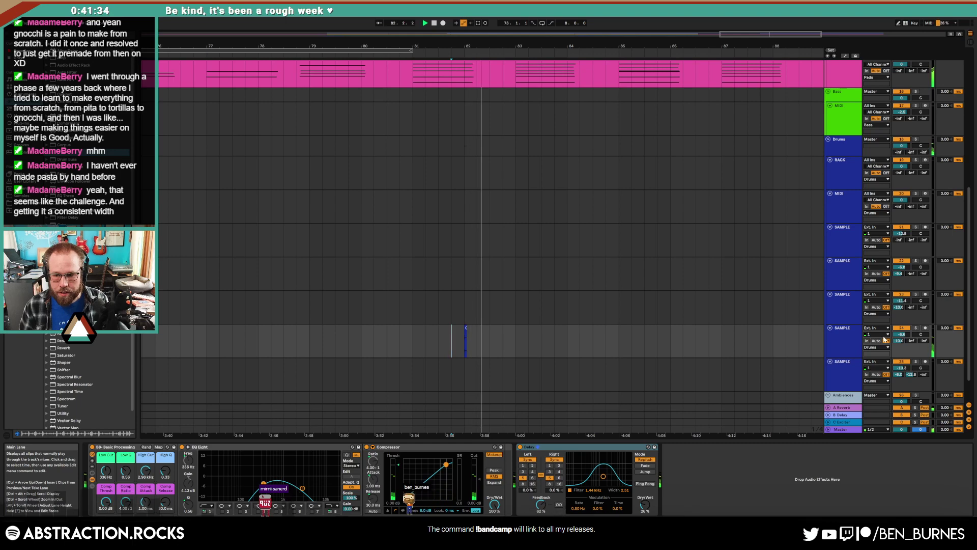
left_click_drag(901, 335, 901, 337)
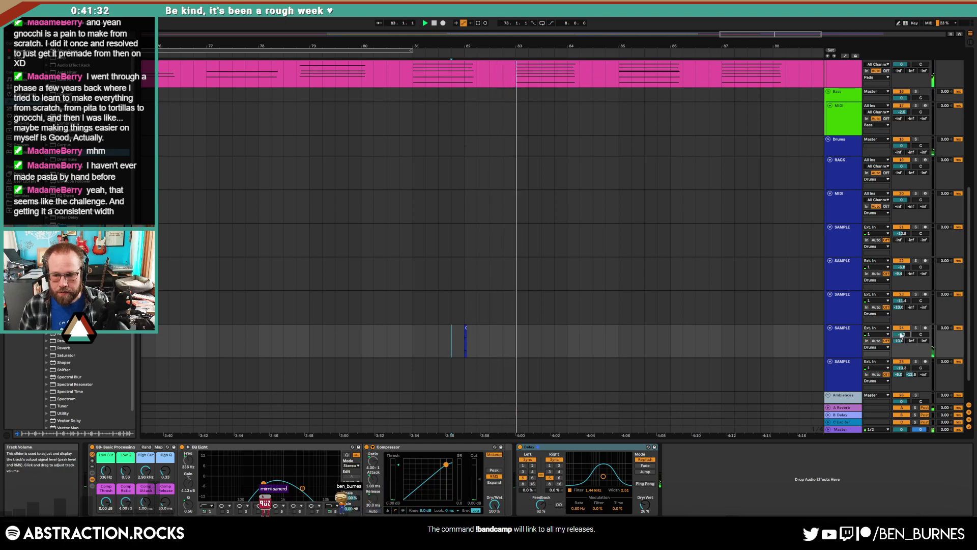
- Duplicate the delayed hit's two-bar section from bar 81 repeatedly until it fills the track up to bar 97
scroll(616, 334, "down", 3)
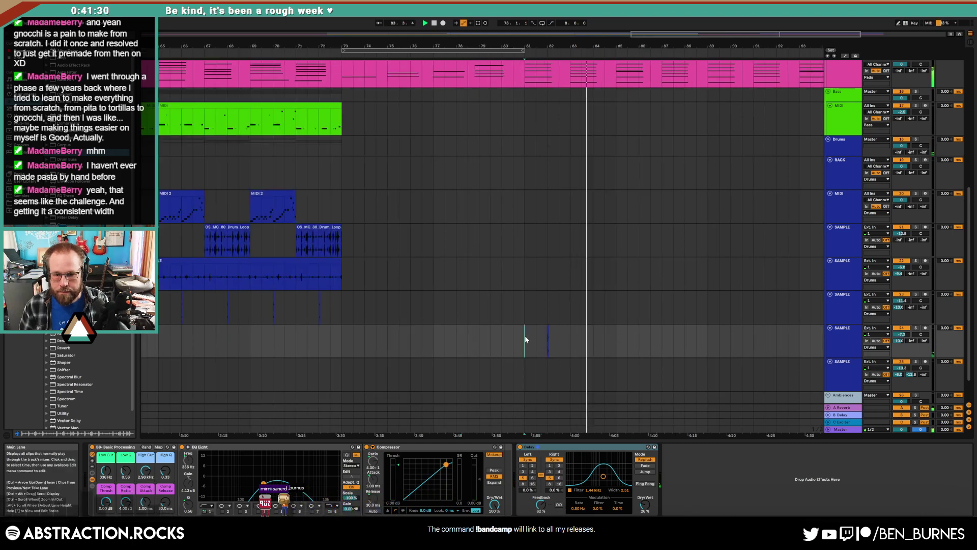
left_click_drag(526, 341, 567, 341)
key("ctrl+d")
key("ctrl+d")
key("ctrl+d")
key("ctrl+d")
key("ctrl+d")
key("ctrl+d")
key("ctrl+d")
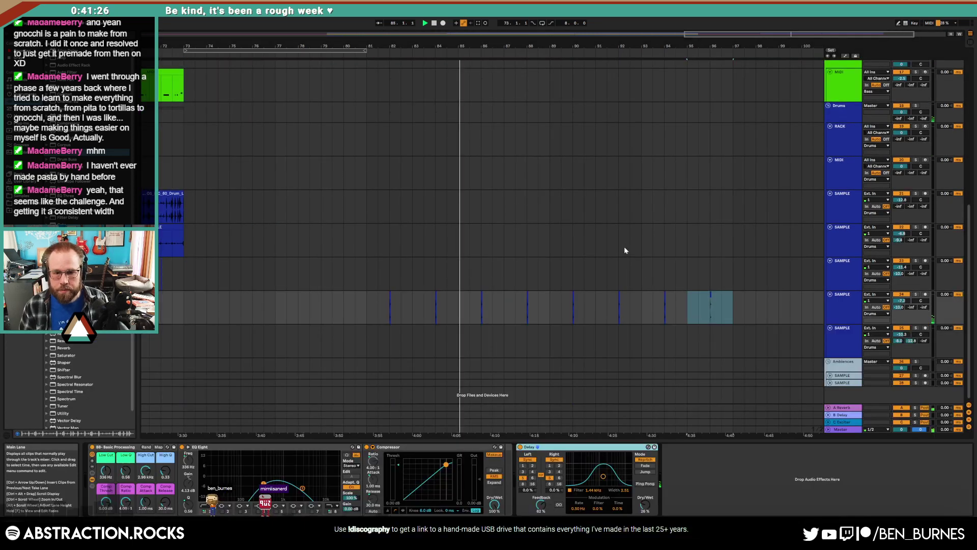
- Offset the left delay time slightly negative and the right one slightly positive in the new track's Delay
scroll(624, 246, "up", 5)
scroll(662, 244, "up", 1)
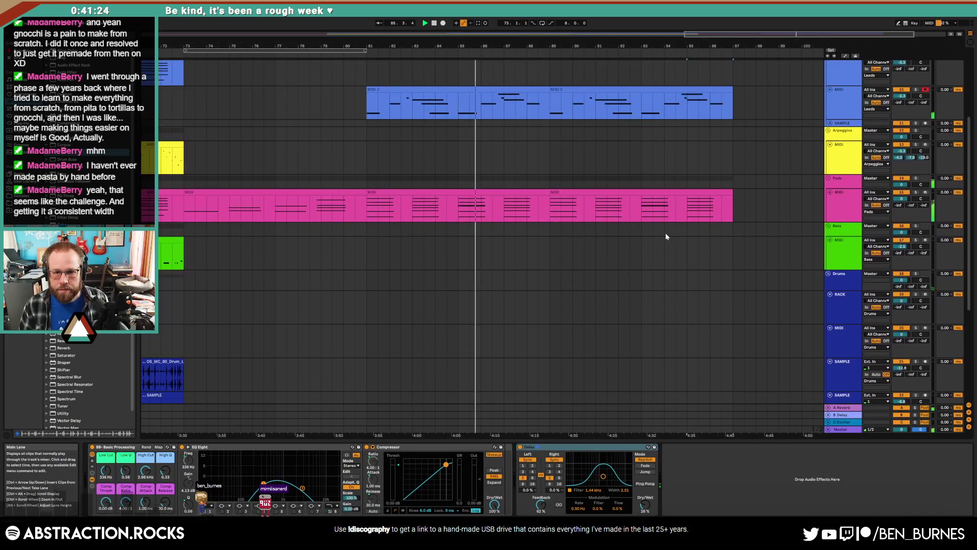
scroll(625, 213, "up", 2)
scroll(618, 232, "up", 4)
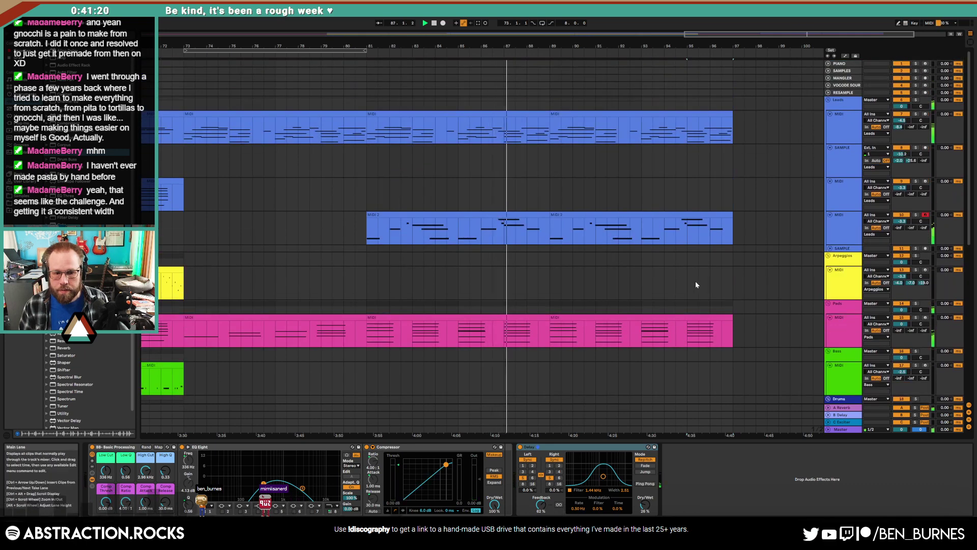
left_click(558, 477)
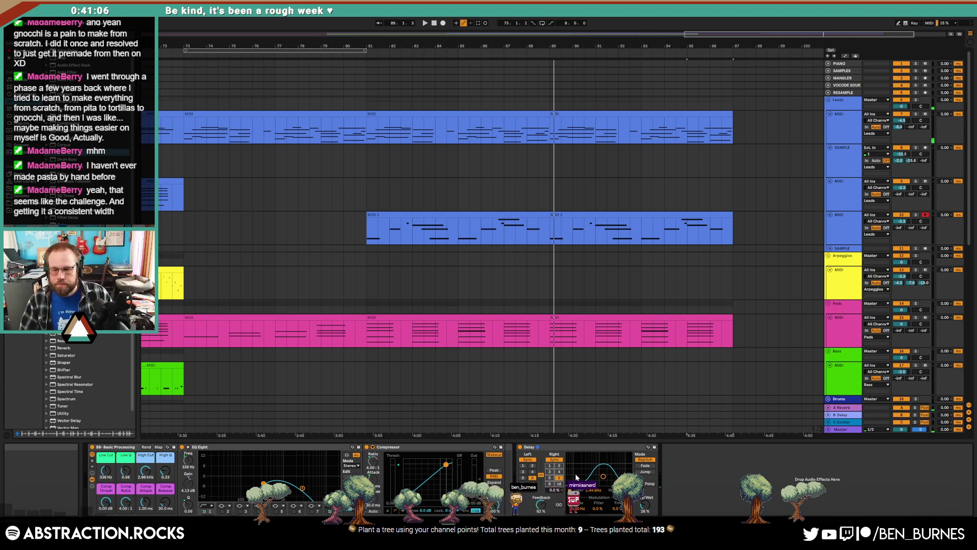
left_click_drag(531, 491, 555, 484)
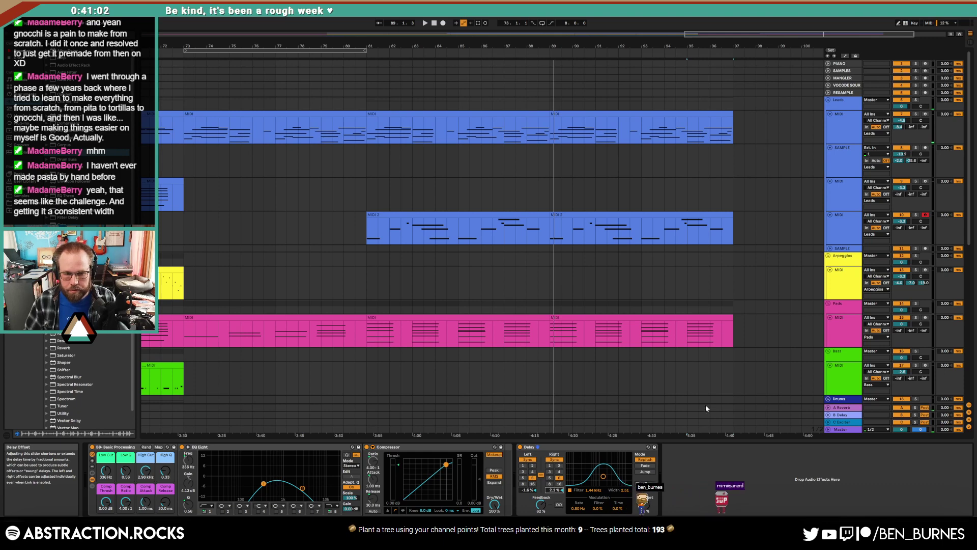
- Play the arrangement from bar 81 to hear the repeated hits with the offset Delay
scroll(419, 388, "down", 3)
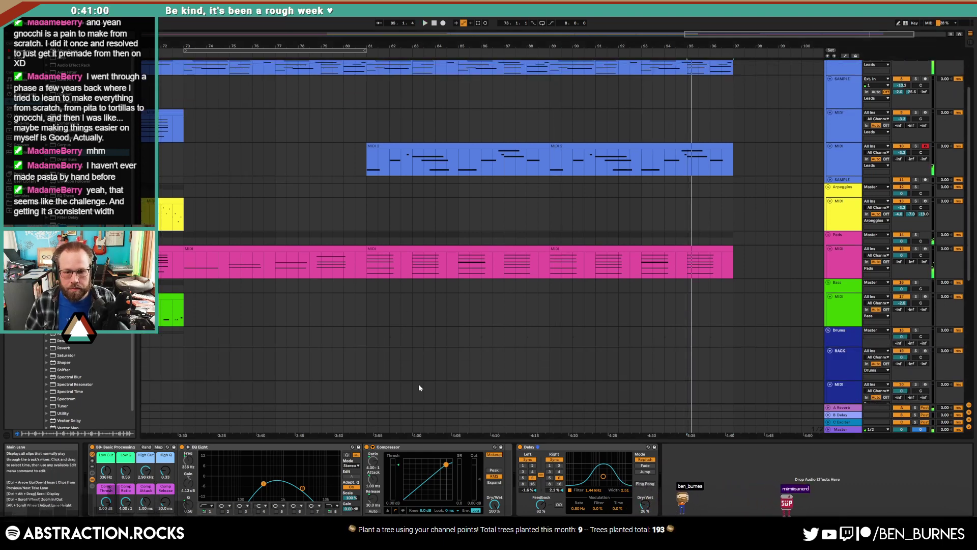
scroll(419, 388, "down", 6)
left_click(364, 370)
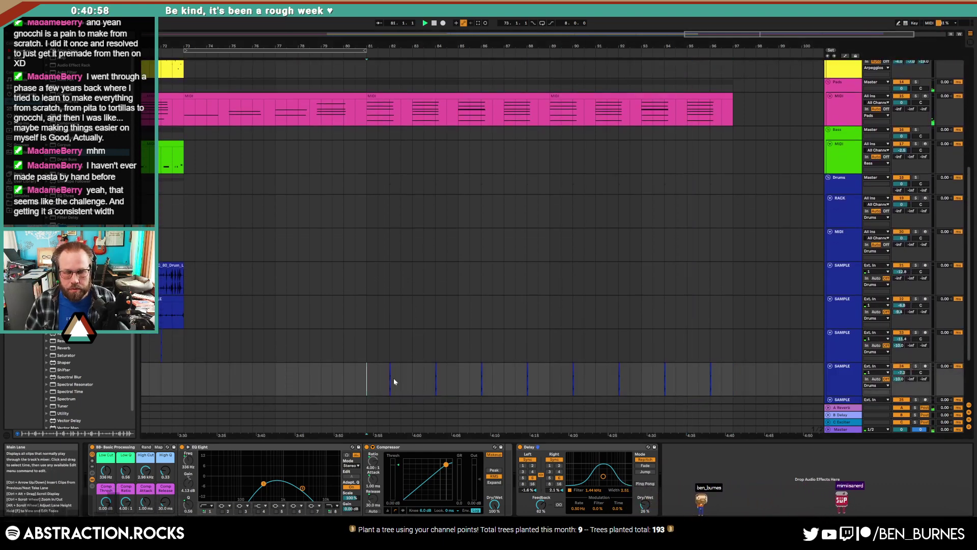
- Arm the Bass group's MIDI track and record a bass line from just before bar 89 over the playing arrangement
scroll(469, 298, "down", 3, "ctrl")
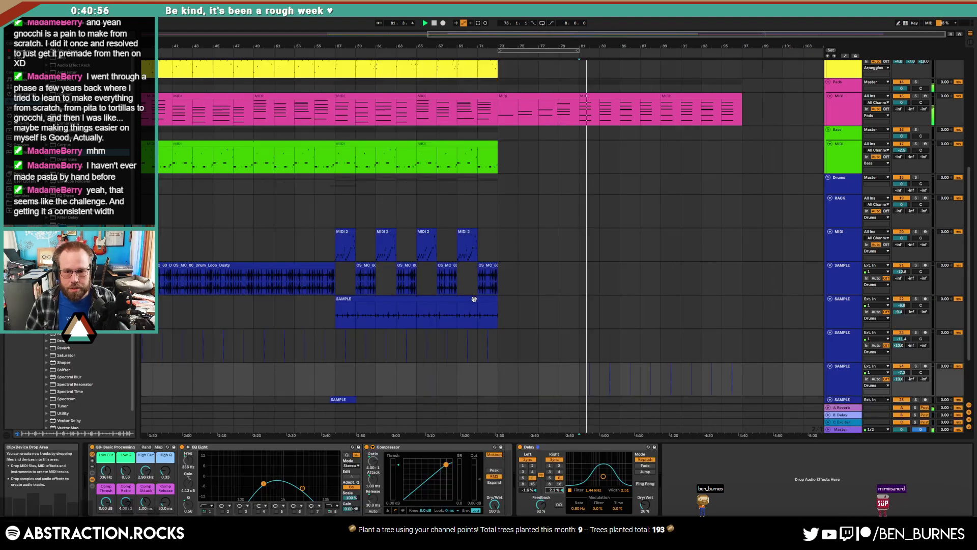
scroll(533, 315, "up", 5)
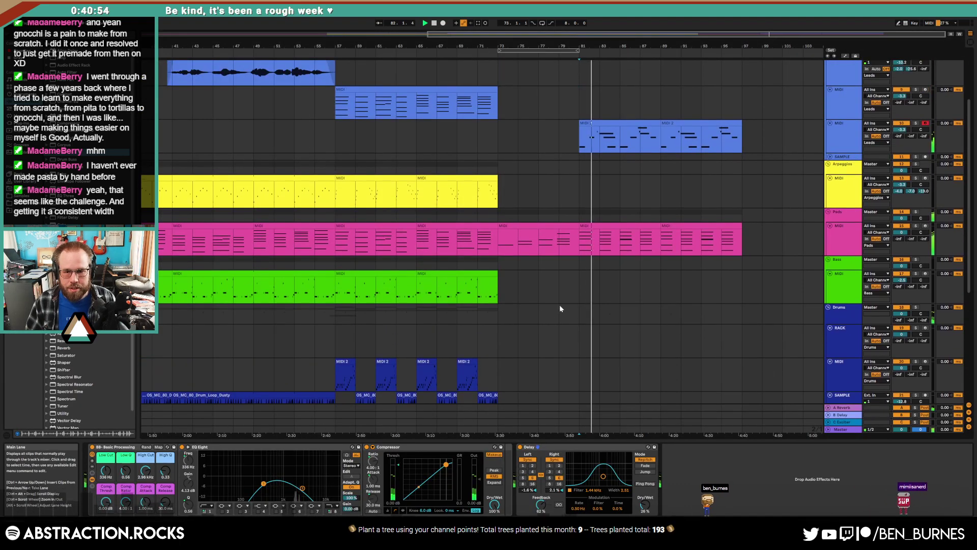
left_click(579, 283)
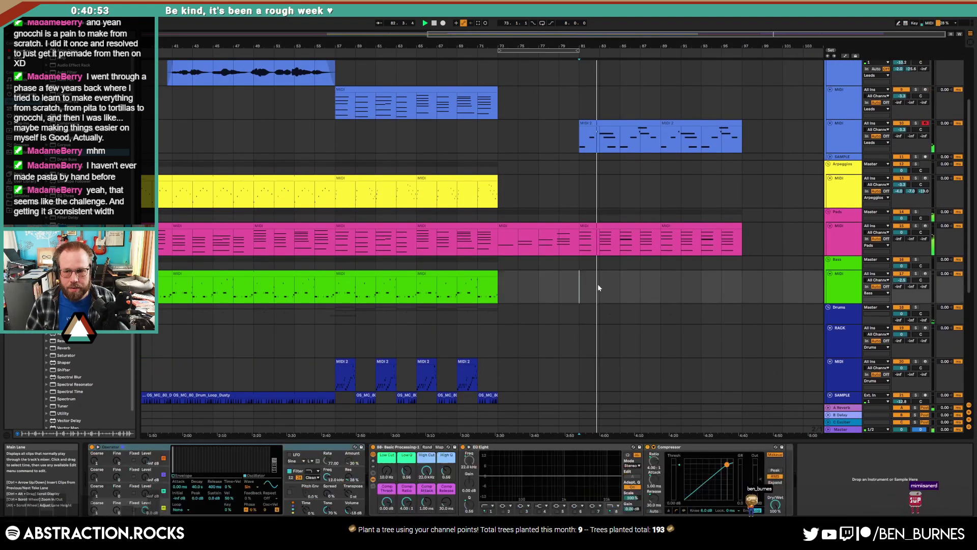
left_click(926, 274)
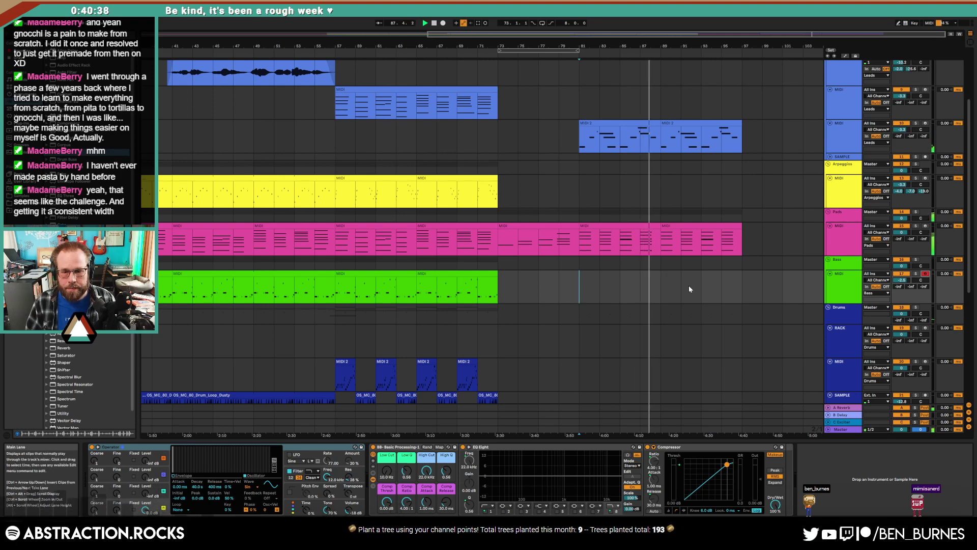
left_click(443, 23)
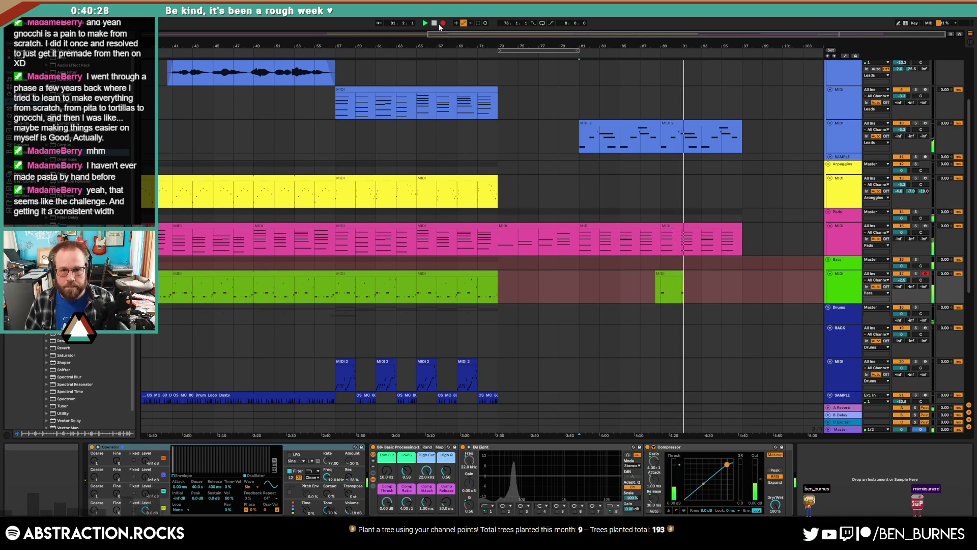
key("F9")
- Duplicate the recorded bass clip repeatedly up to bar 97
left_click(672, 290)
key("ctrl+d")
key("ctrl+d")
key("ctrl+d")
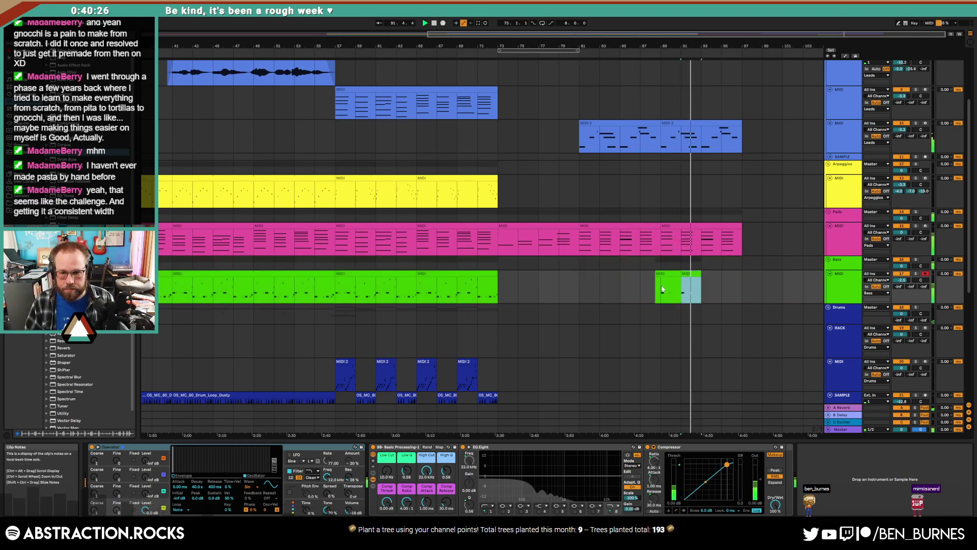
- Open the recorded bass clip at bar 89 and quantize its C1 notes to the grid
left_click(661, 287)
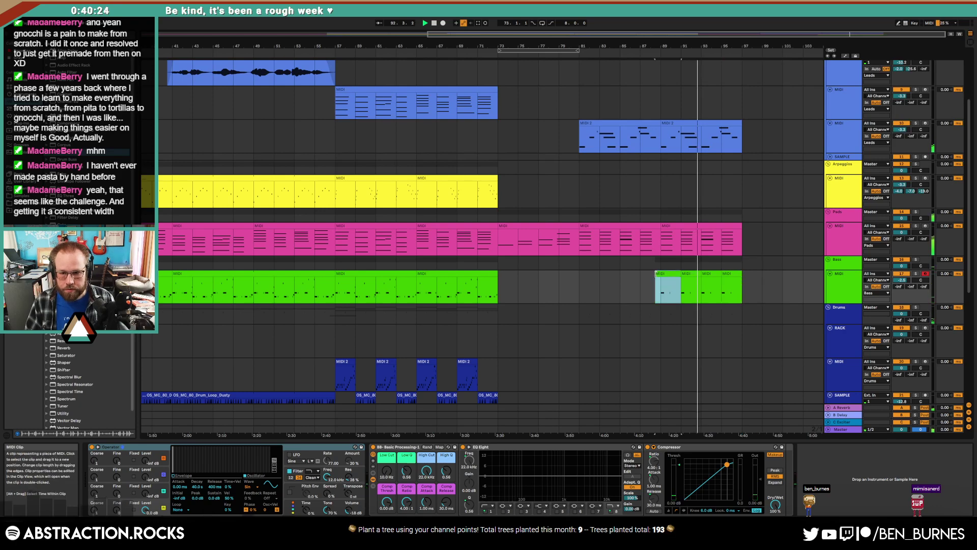
double_click(661, 275)
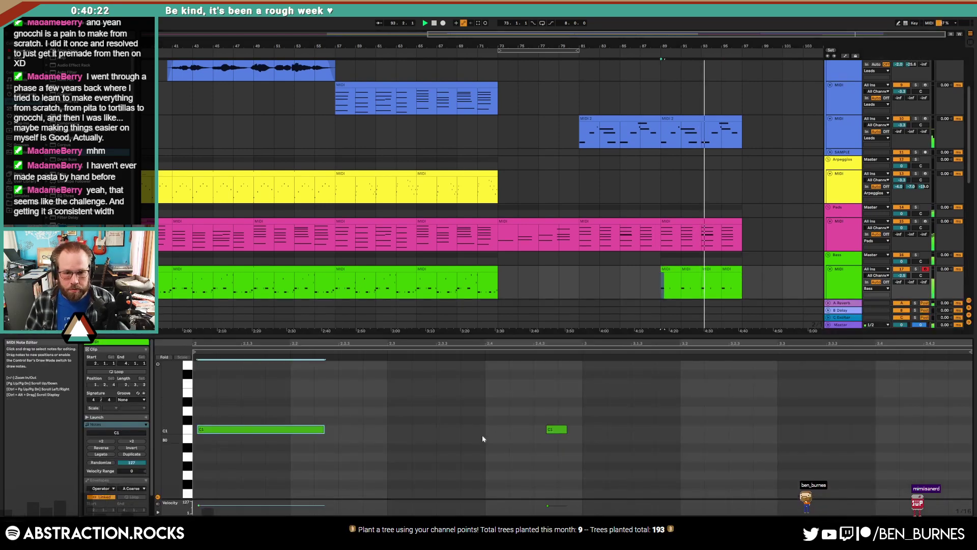
left_click_drag(546, 407, 554, 416)
key("ctrl+3")
left_click(556, 429)
key("ctrl+u")
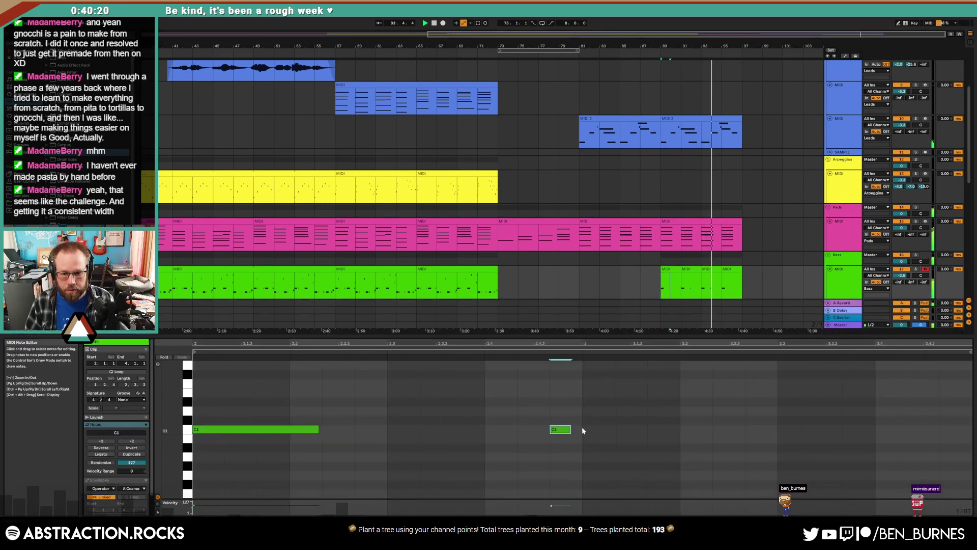
- Set the quantized bass clip to loop over its two bars and extend it from bar 89 to bar 97
left_click(671, 276)
key("ctrl+l")
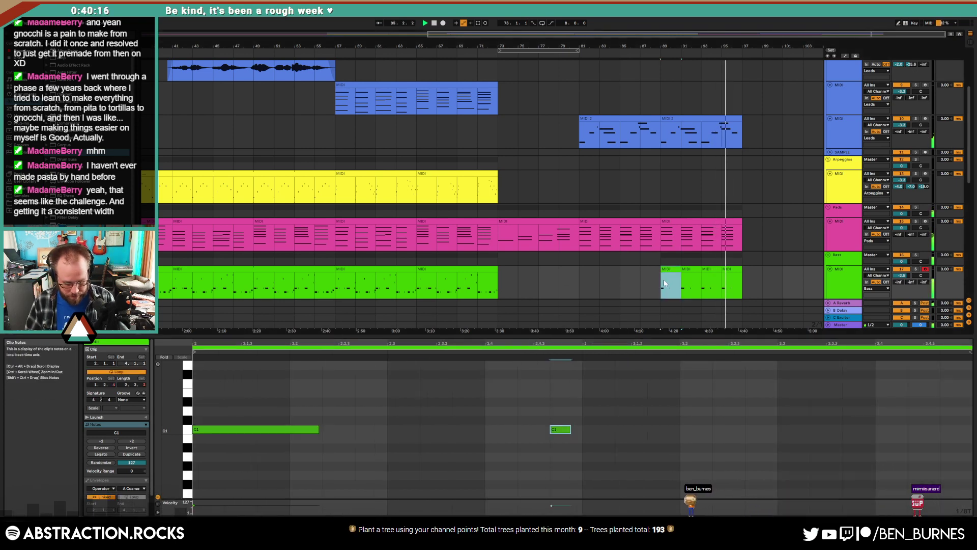
key("ctrl+l")
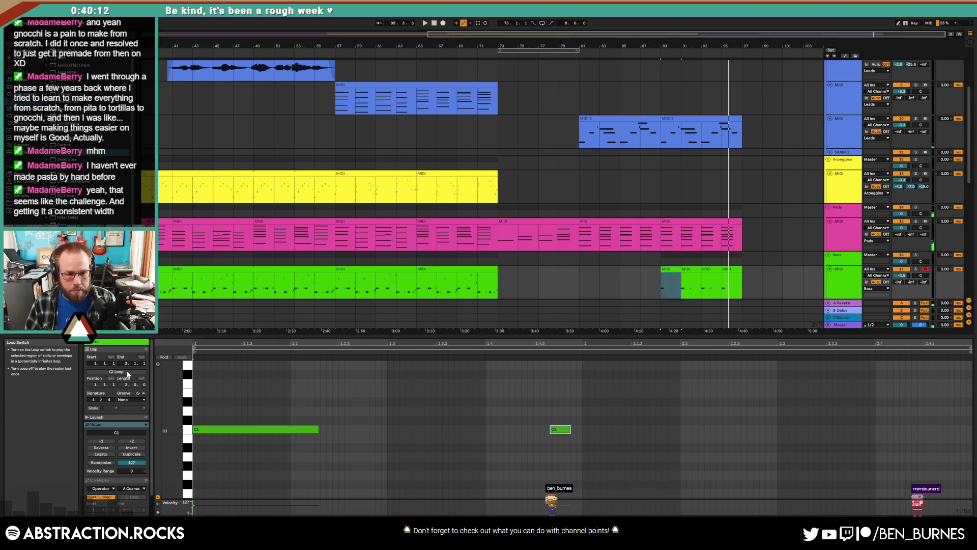
left_click(128, 373)
left_click(694, 270)
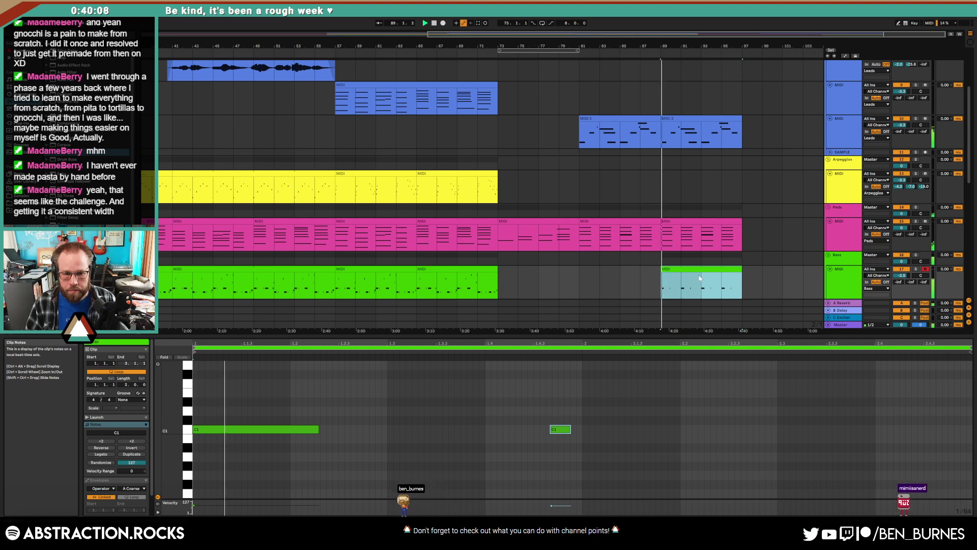
key("shift+Tab")
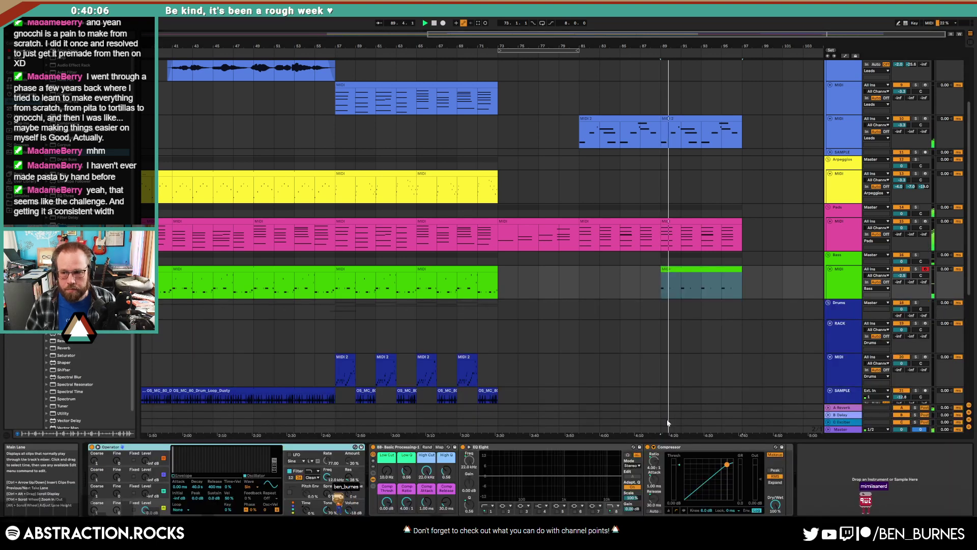
left_click(682, 295)
- Try a copy of the Drum_Loop_Dusty clip at bar 89 on its SAMPLE track, deleting it after listening
scroll(692, 311, "down", 5)
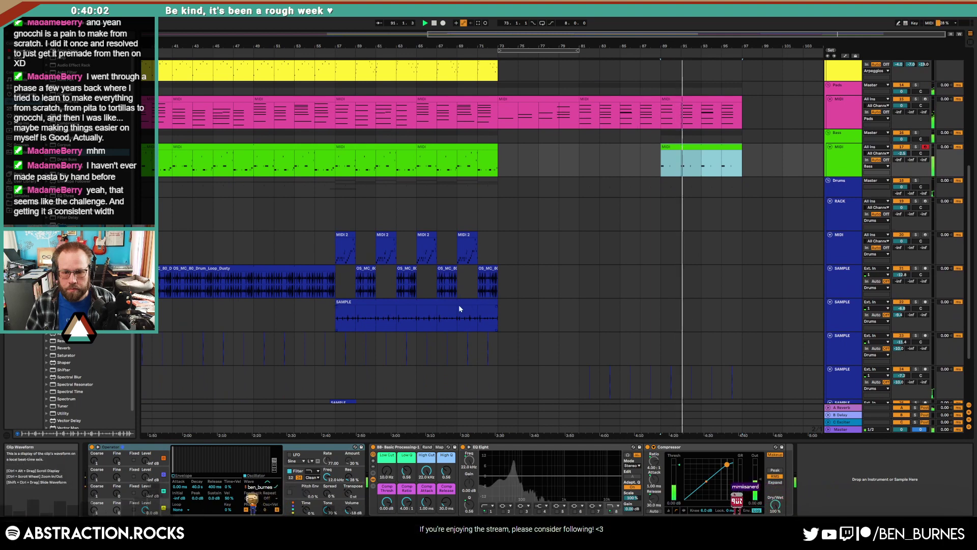
left_click(300, 268)
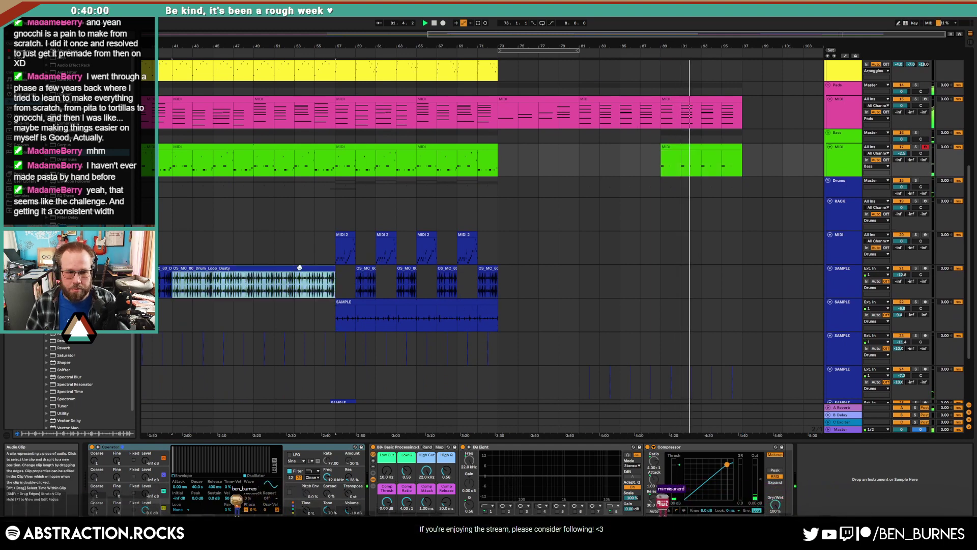
key("ctrl+c")
left_click(664, 270)
key("ctrl+v")
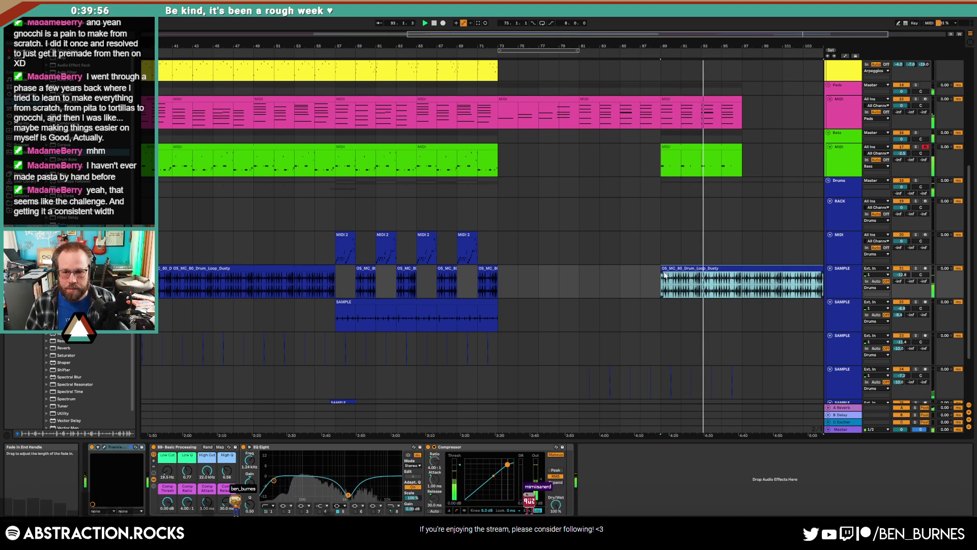
key("Delete")
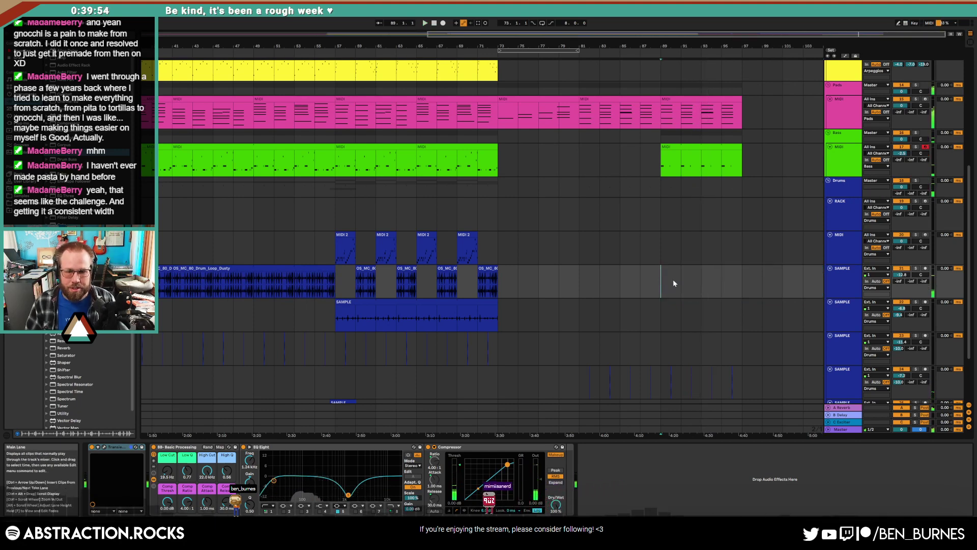
- Arm the Drums group's sliced-loop MIDI track and create an empty two-bar clip there at bar 89
left_click(662, 252)
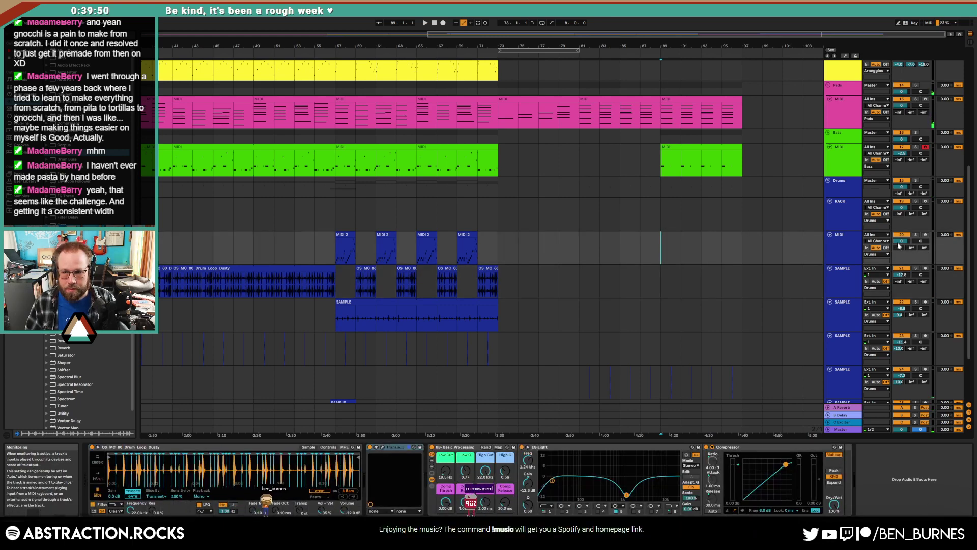
left_click_drag(671, 245, 681, 244)
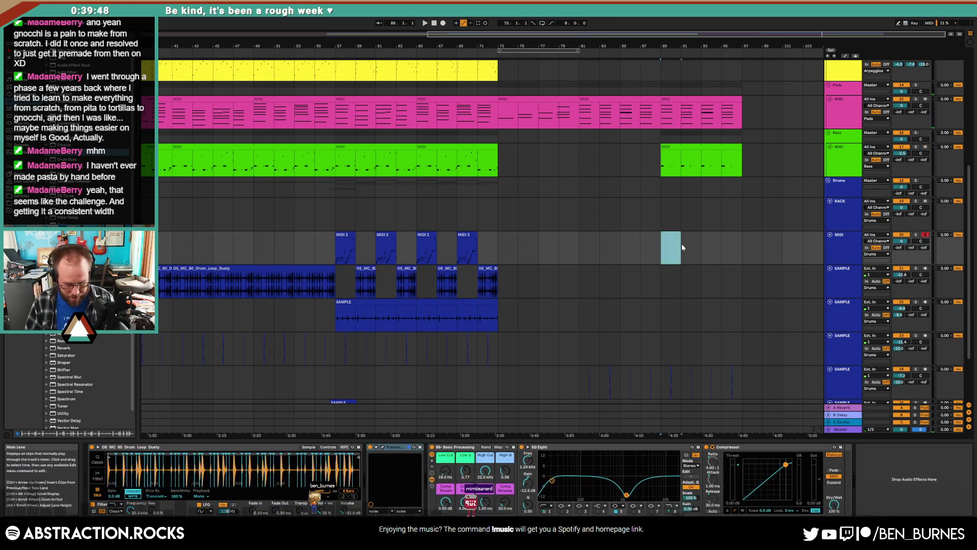
key("ctrl+shift+m")
scroll(186, 431, "down", 5)
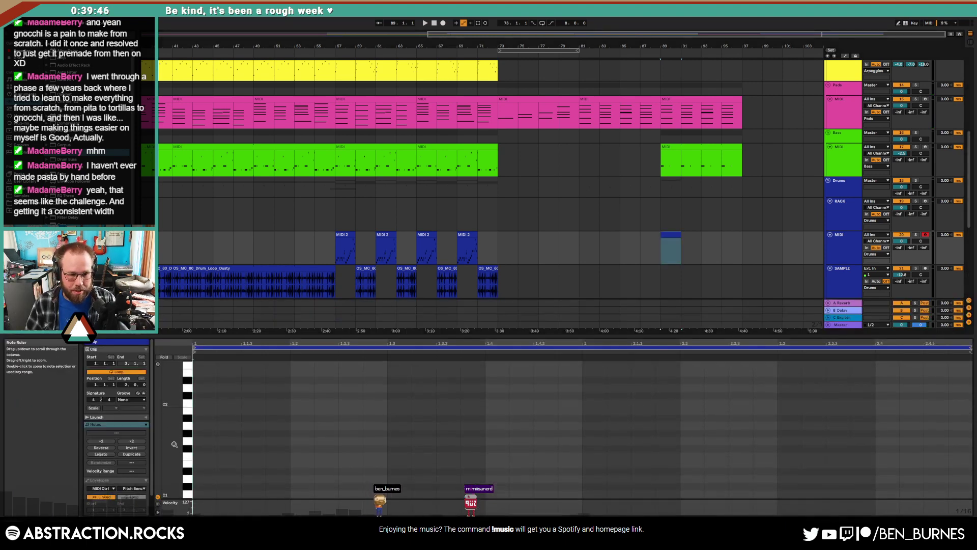
- Place a C1 hit at the drum clip's start, followed by three C#1 hits at eighth-note intervals, while playing them back
double_click(198, 494)
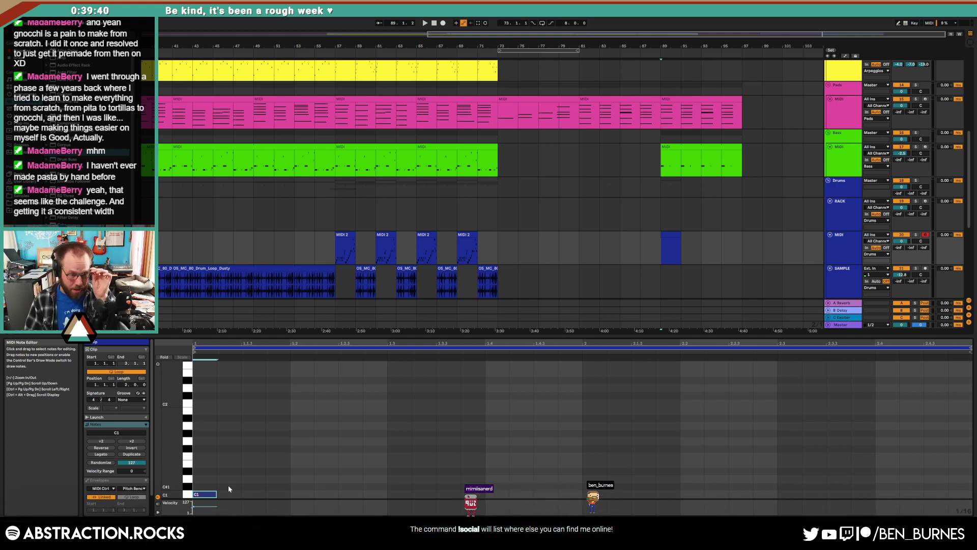
double_click(250, 486)
key("space")
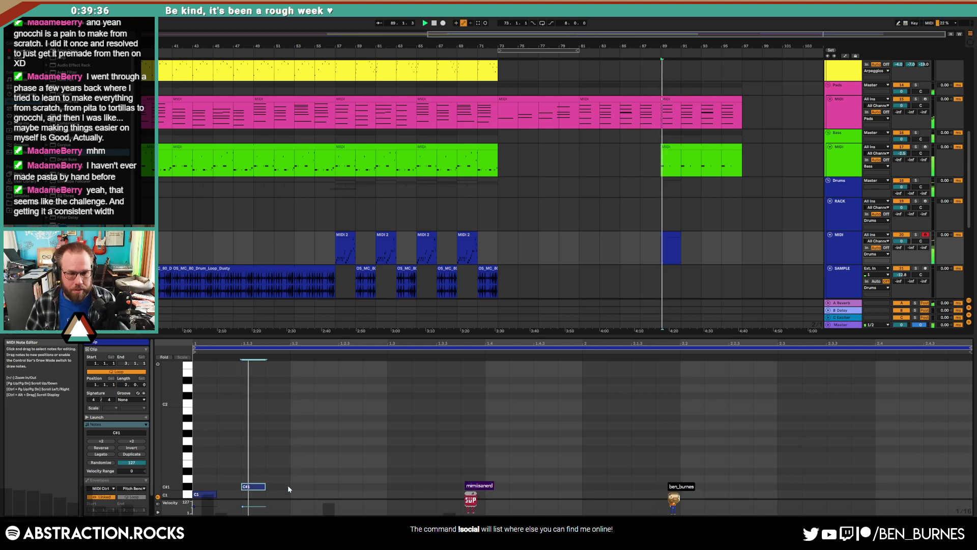
double_click(299, 486)
key("space")
double_click(349, 486)
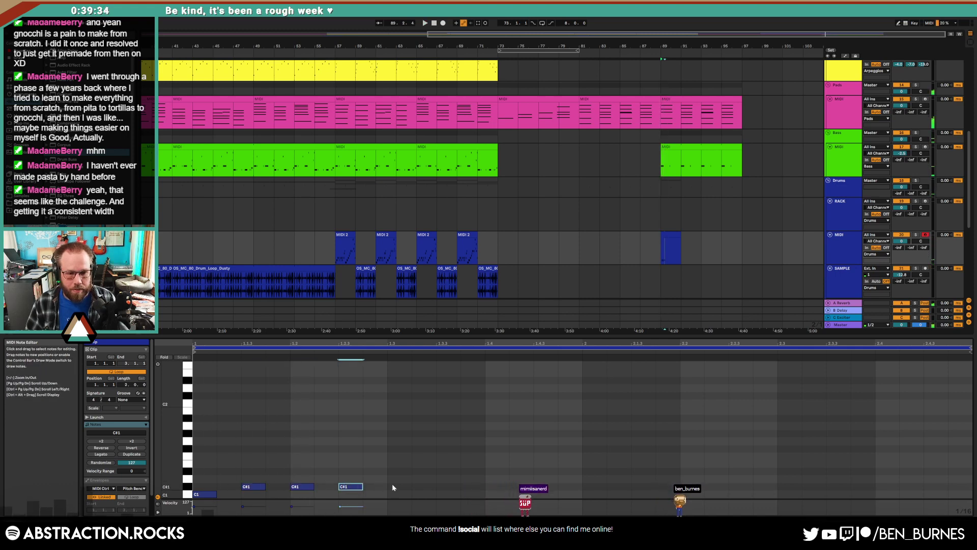
- Add a D1 hit at beat 1.3 and a C#1 hit at 1.3.3, playing the pattern back
double_click(395, 479)
key("space")
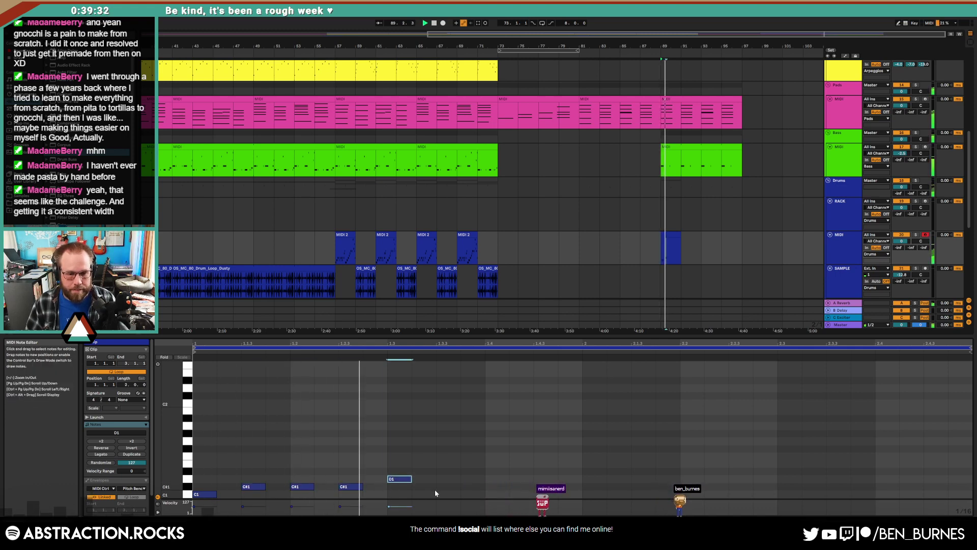
double_click(442, 486)
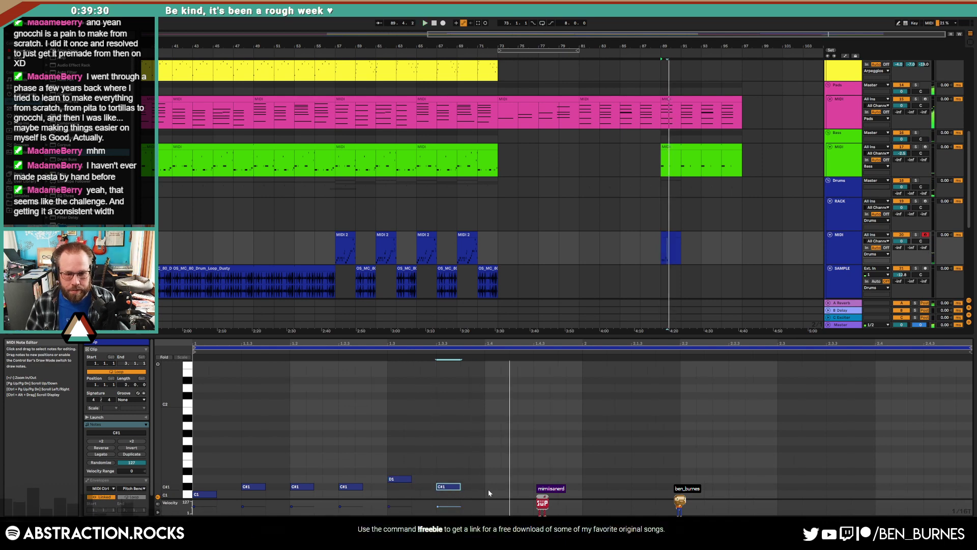
key("space")
- Add three short D#1 hits running from just before beat 1.4 to the end of the first bar
double_click(472, 487)
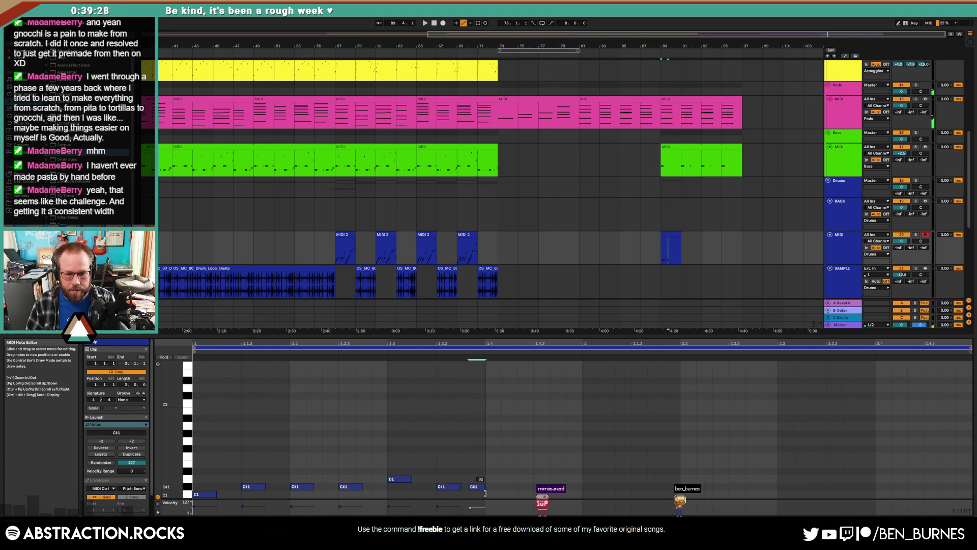
key("Up")
key("Up")
double_click(519, 486)
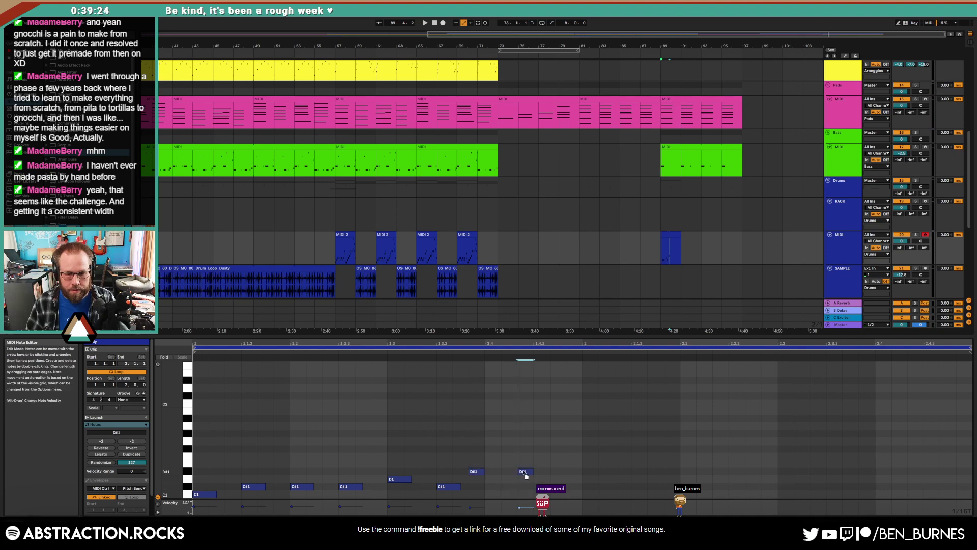
double_click(571, 471)
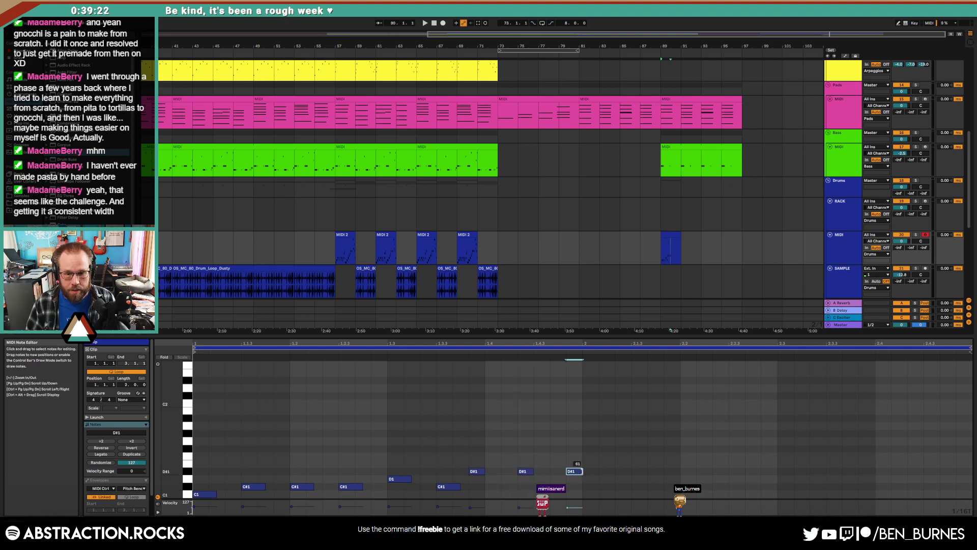
- Play the pattern and duplicate all of its first-bar notes into the second bar
key("space")
key("ctrl+a")
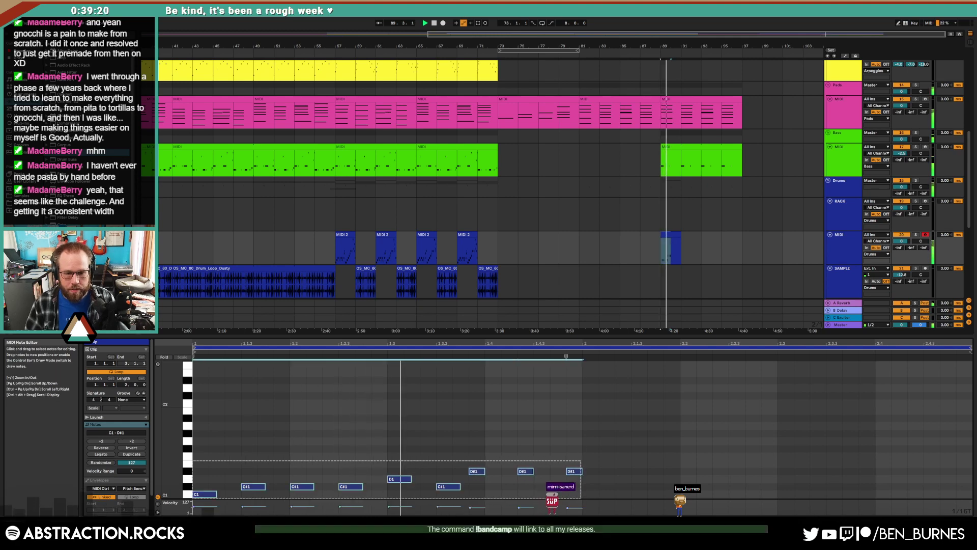
key("ctrl+d")
key("space")
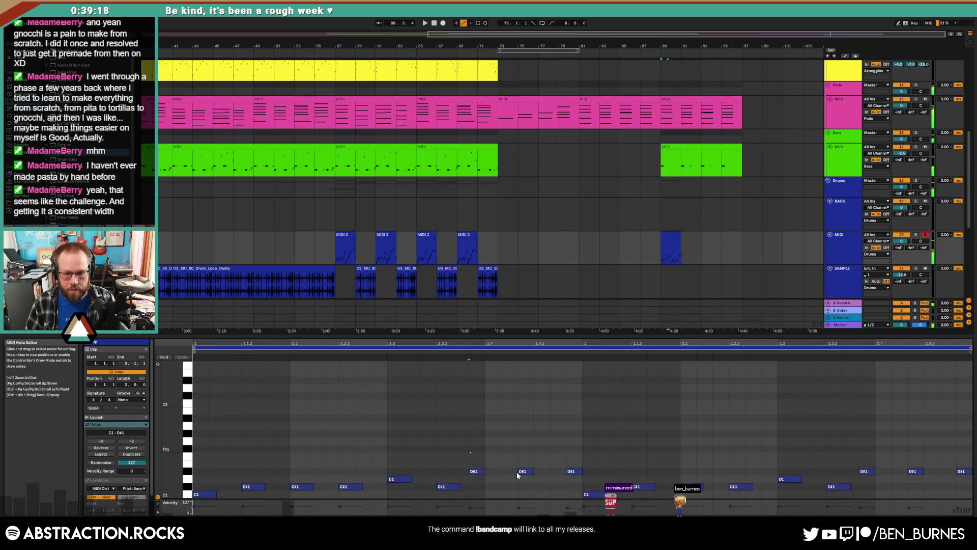
- Raise the first bar's last three hits to E1, and the final one of them to F1
left_click_drag(593, 478, 593, 477)
key("Up")
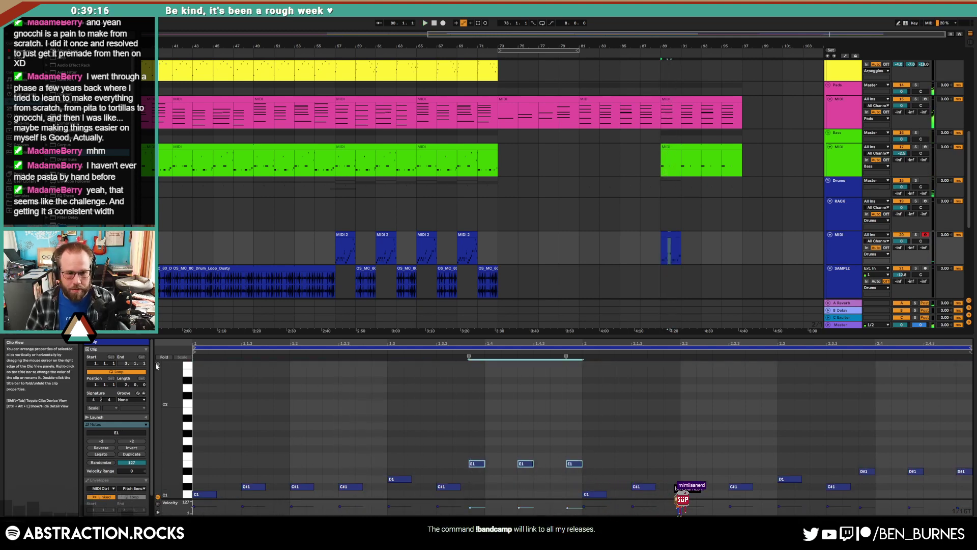
left_click(586, 461)
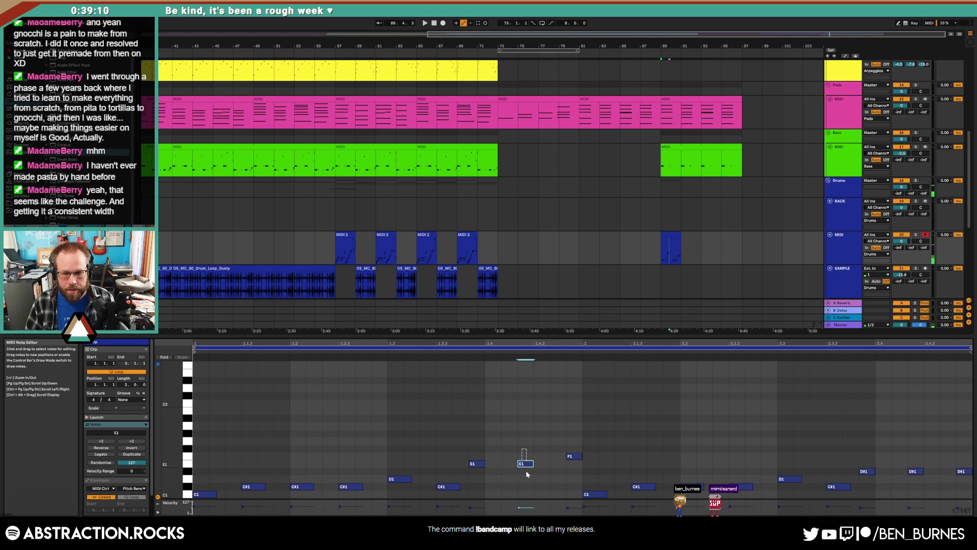
- Try the middle of the first bar's last three hits at pitches up to A1, returning it to E1
key("Up")
key("Up")
key("Up")
key("Up")
key("Up")
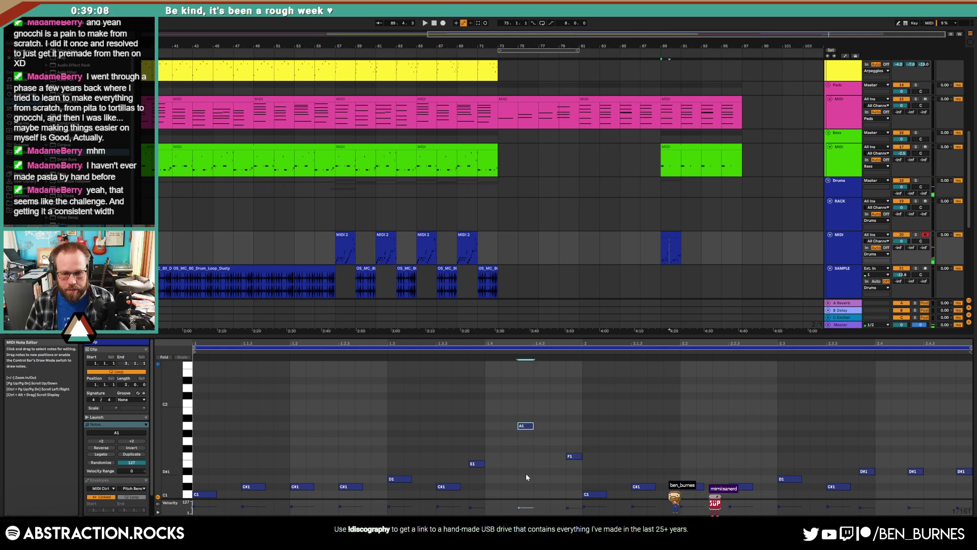
key("Down")
key("Down")
key("Down")
key("Down")
key("Down")
- Play the drum clip and add a short F1 hit just before beat 1.3
key("space")
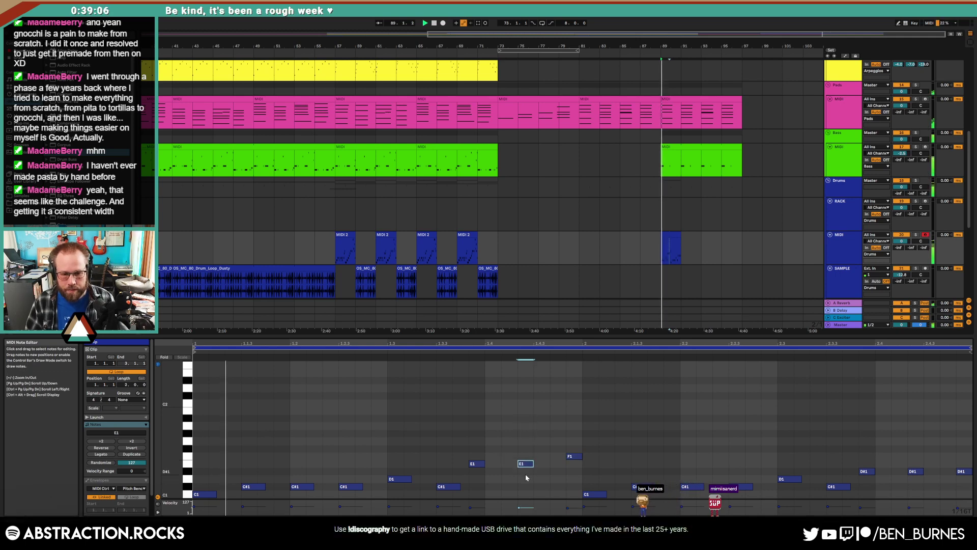
double_click(375, 455)
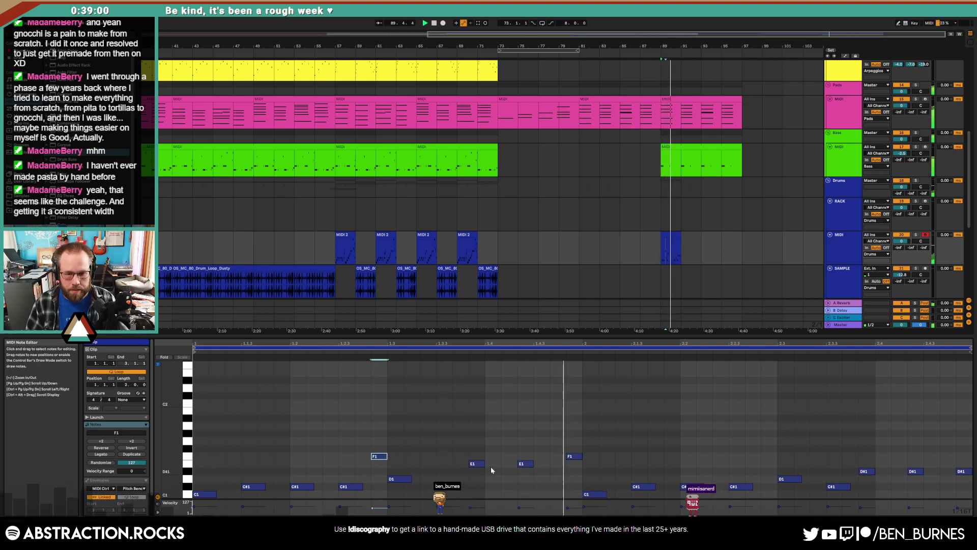
- Add C#1 hits at beats 1.4 and 1.4.3, and duplicate the first bar's notes over the second bar
key("space")
double_click(497, 478)
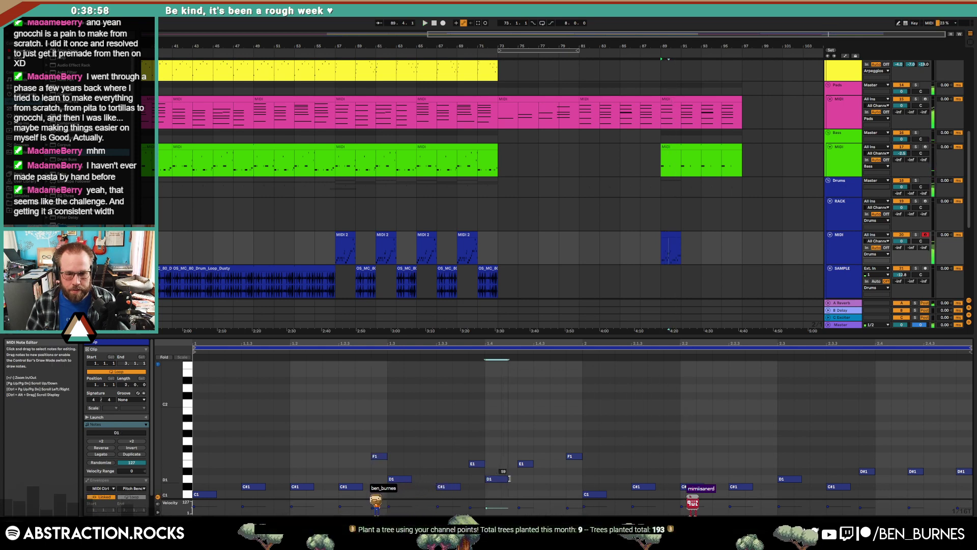
left_click_drag(509, 479, 513, 478)
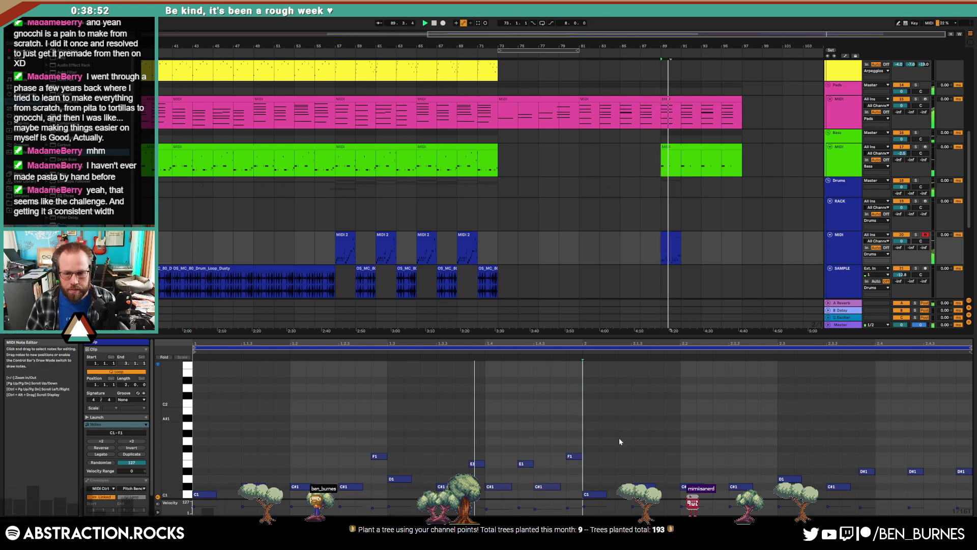
key("ctrl+d")
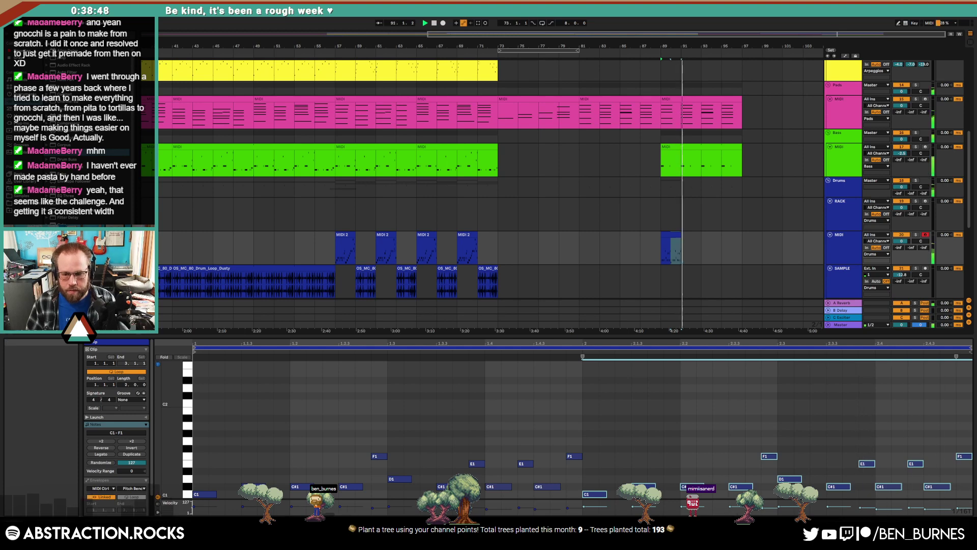
- Extend the looped drum MIDI clip to bar 97 and open its notes for editing
left_click_drag(681, 235, 737, 243)
left_click(728, 273)
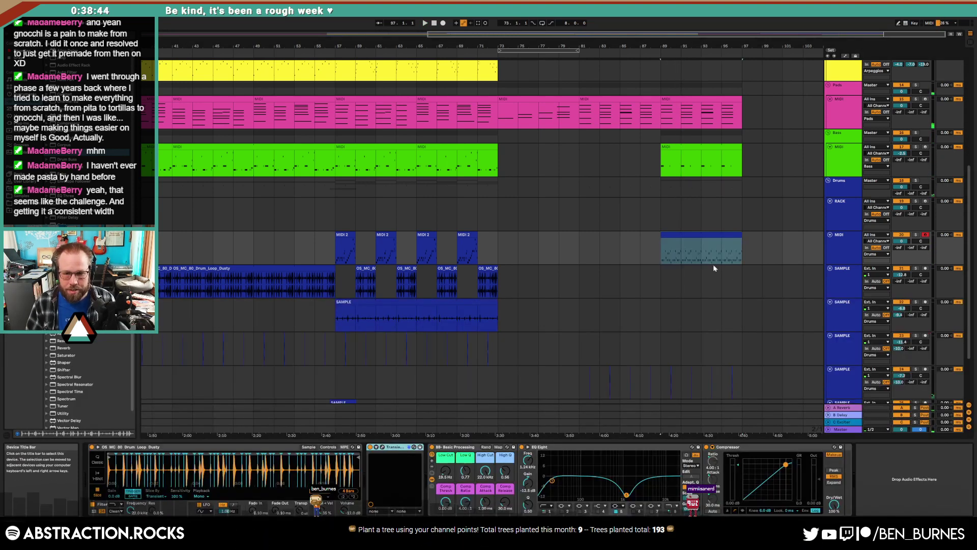
left_click(638, 250)
double_click(677, 235)
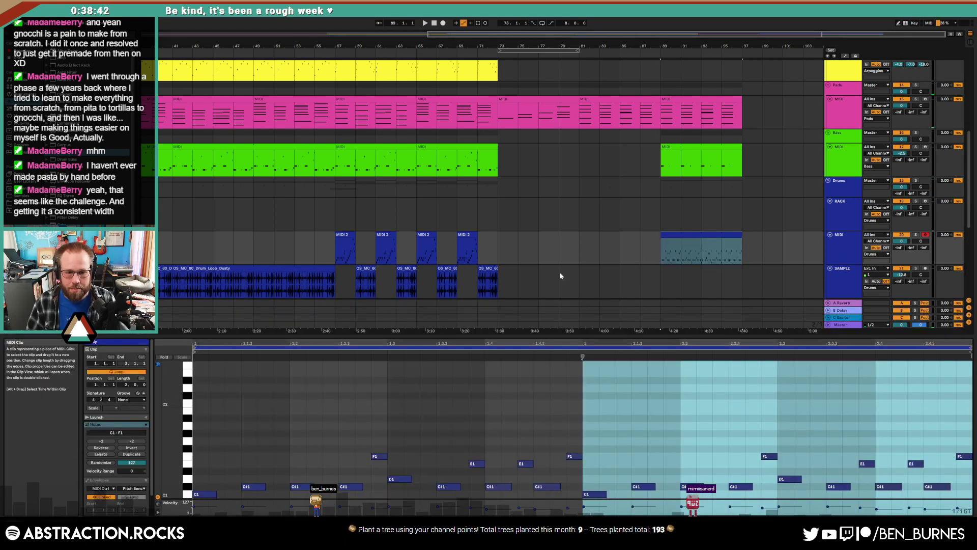
- Try all of the drum clip's C#1 hits at higher pitches, including D#1, G1 and G#1, returning them to C#1
left_click(184, 487)
key("Up")
key("Up")
key("Up")
key("Up")
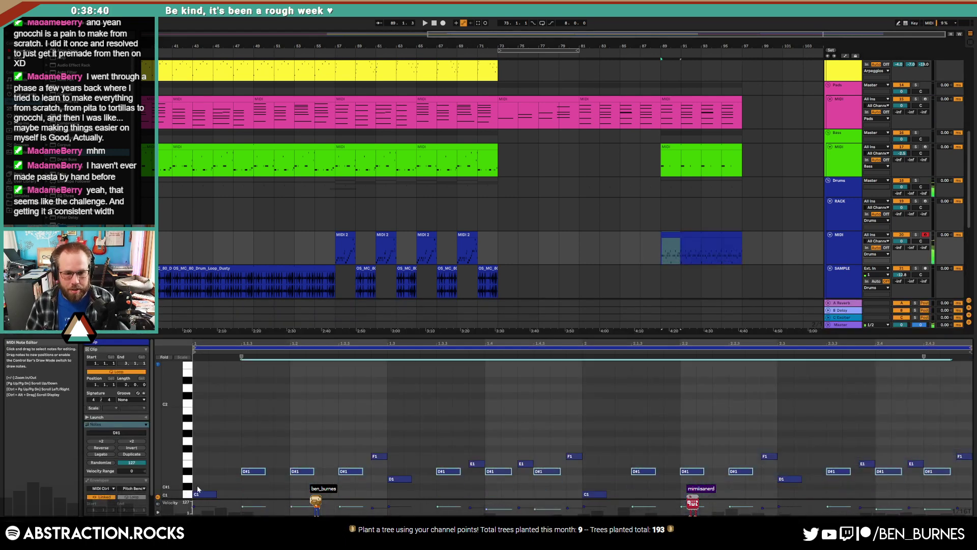
key("Up")
key("Up")
key("Up")
key("Up")
key("Up")
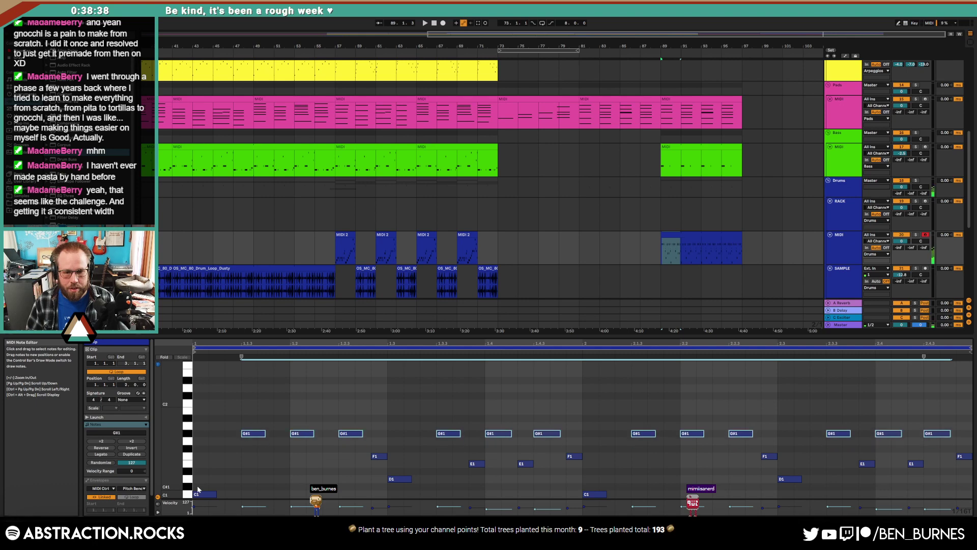
key("Up")
key("Up")
key("Down")
key("Down")
key("Down")
key("Down")
key("Down")
key("Down")
key("Down")
key("Down")
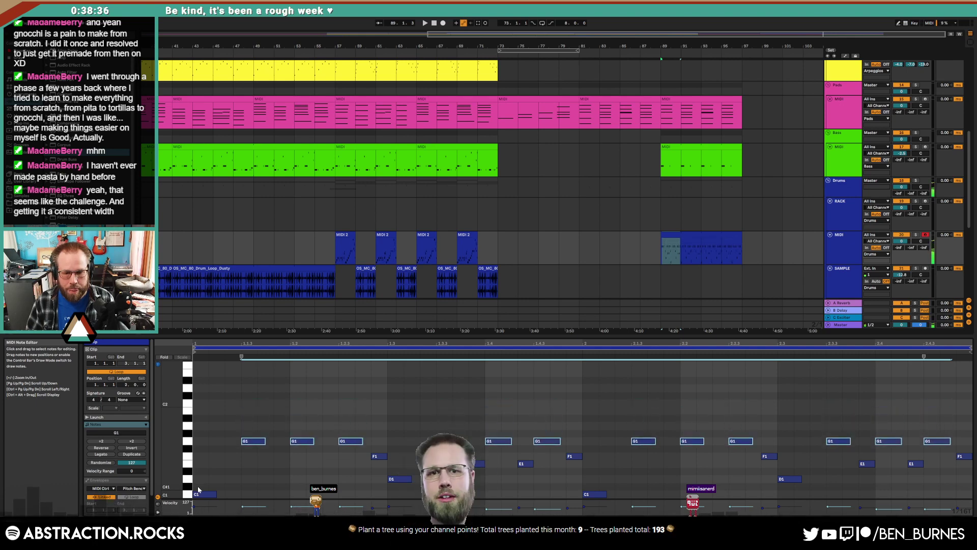
key("Down")
key("Down")
key("Down")
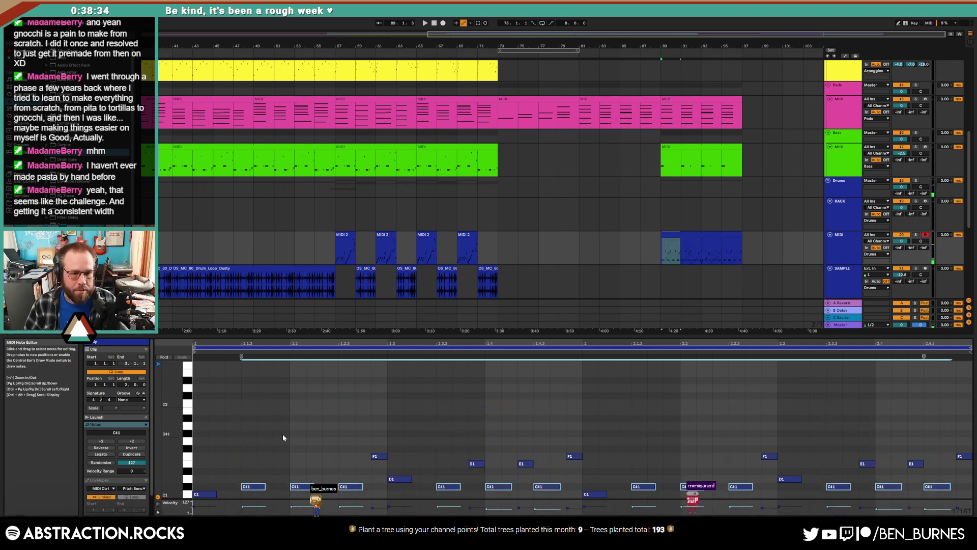
- Add a short G1 hit just before beat 1.2, and lower the velocity of the E1 hits in both bars
double_click(274, 442)
key("space")
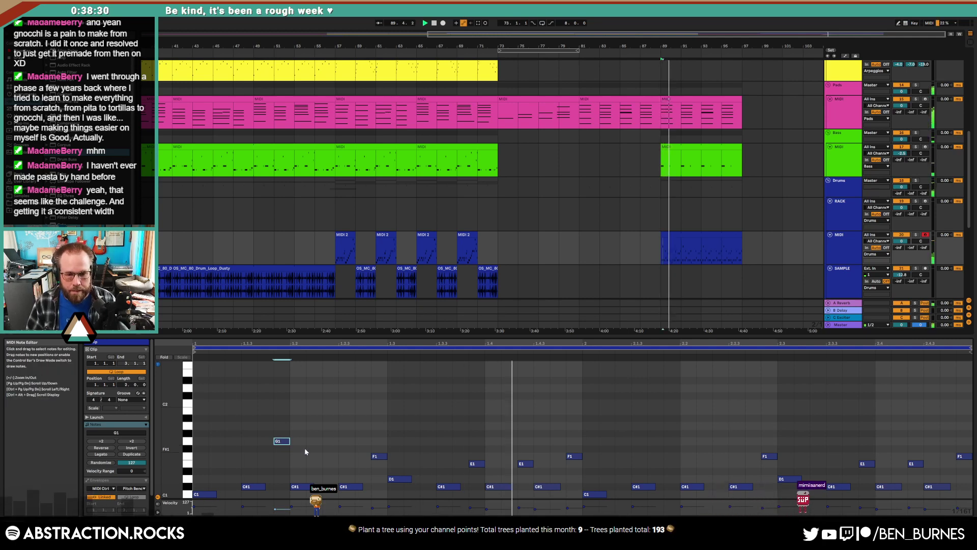
left_click(477, 463)
key("space")
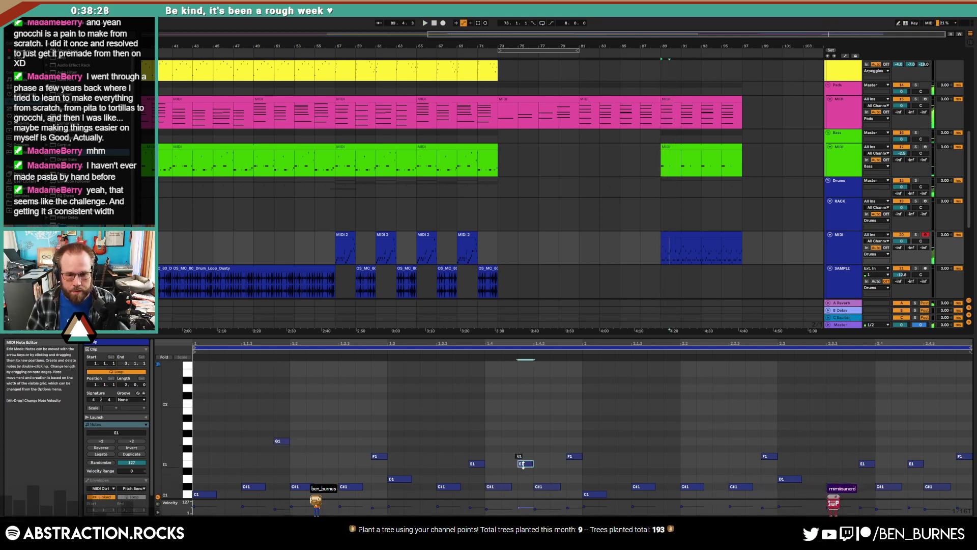
left_click(524, 463, "shift")
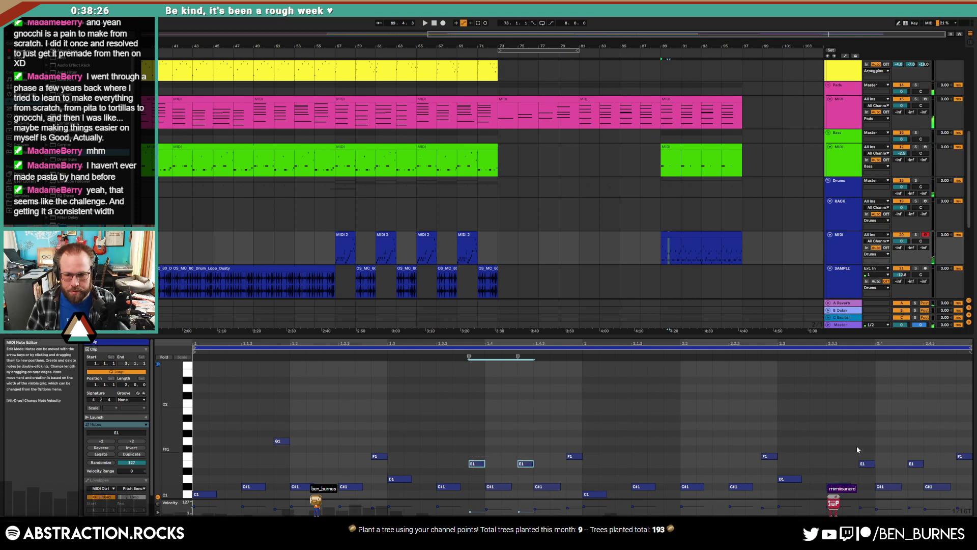
left_click_drag(857, 448, 915, 466)
left_click_drag(915, 464, 915, 479)
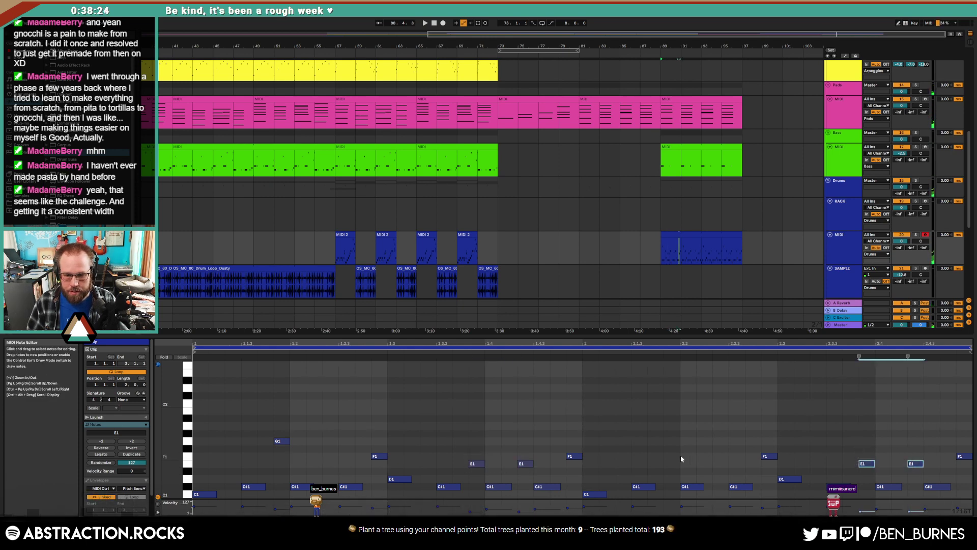
- Play the pattern, set the drum loop sampler's slice playback to Poly, and reopen the drum clip
key("space")
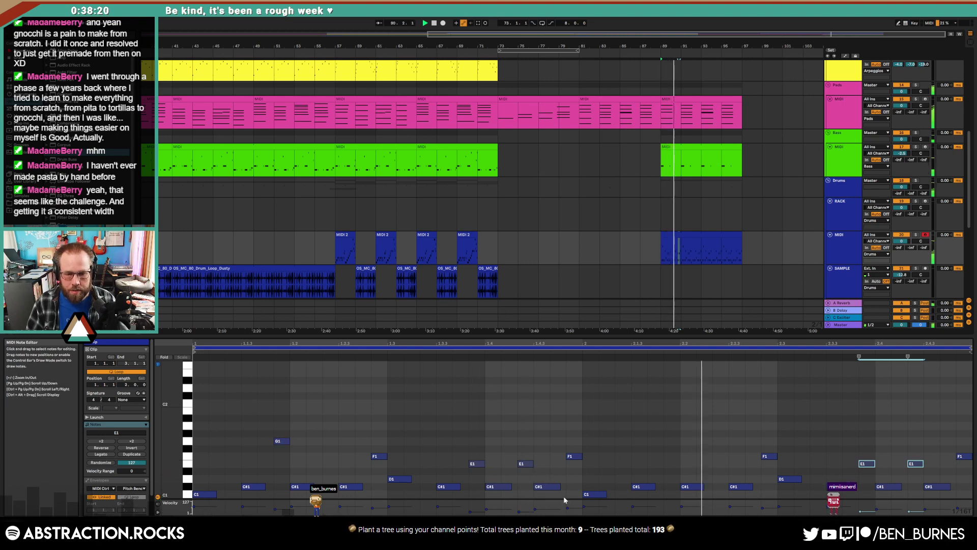
key("shift+Tab")
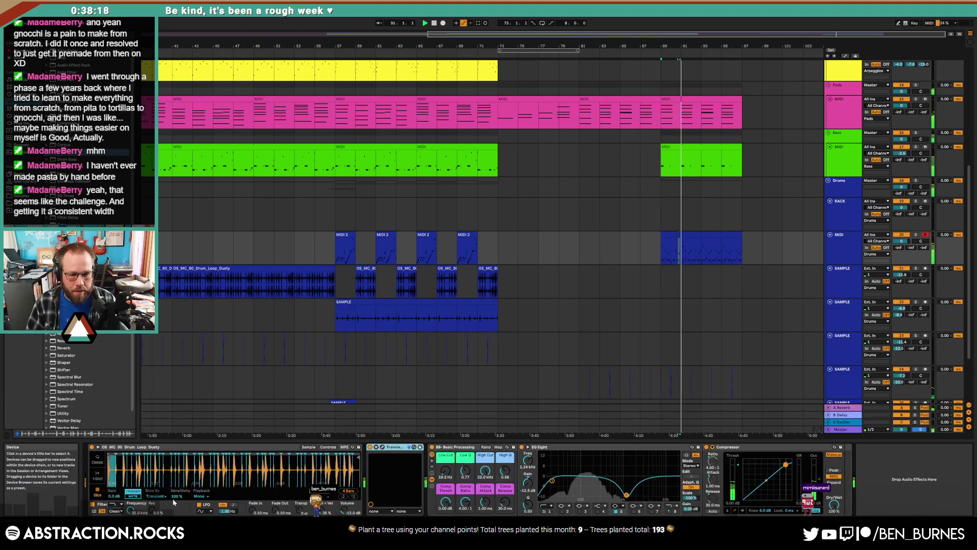
left_click(201, 496)
left_click(201, 508)
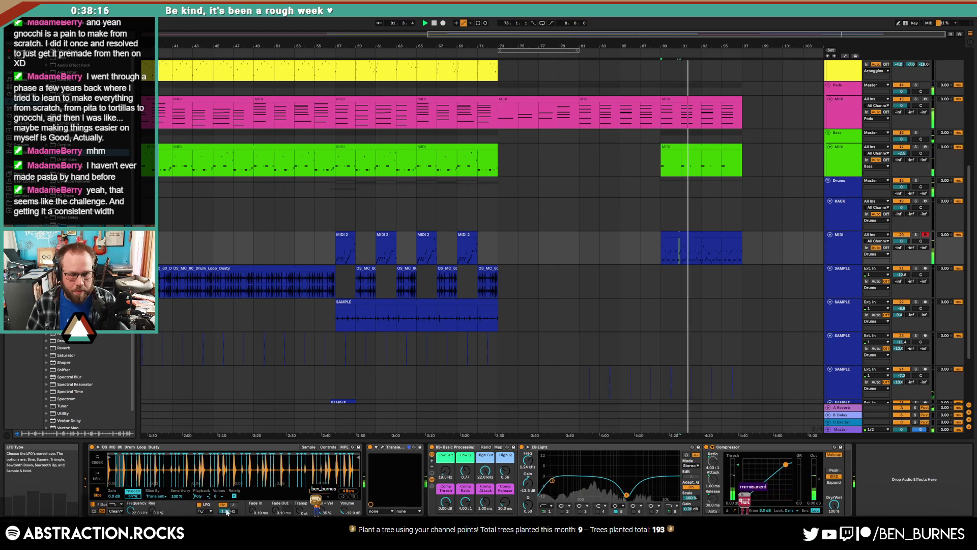
double_click(696, 234)
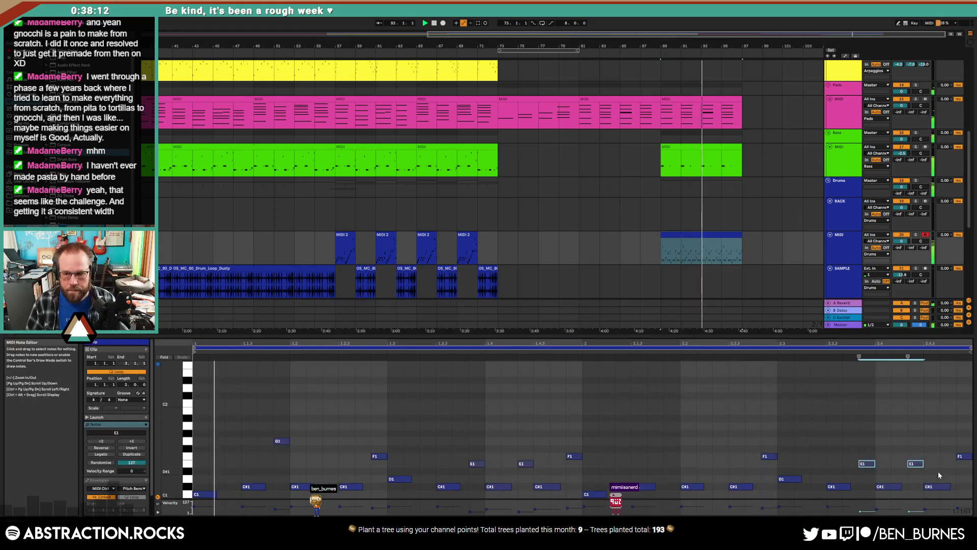
- Turn off the note preview and lower the velocity of the off-beat C#1 hits in both bars
left_click(548, 486)
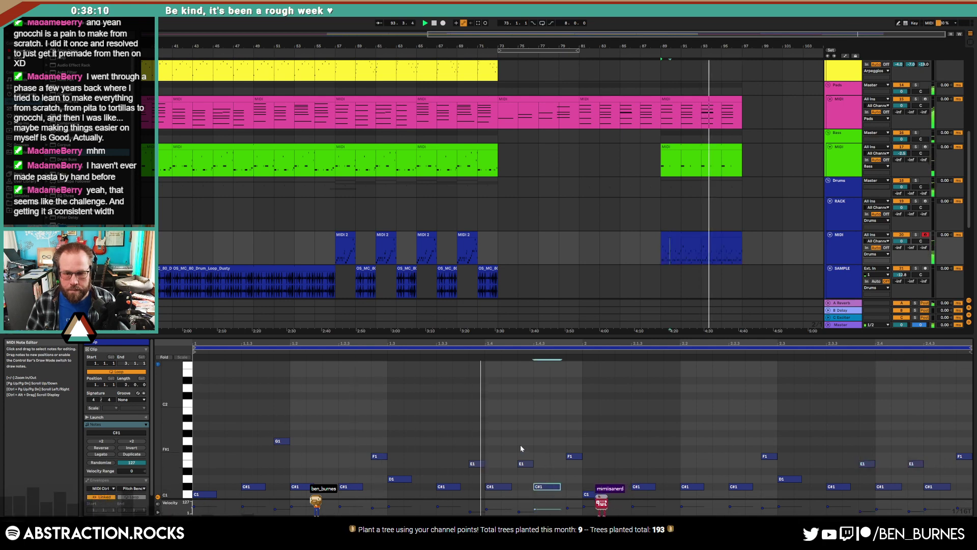
left_click(157, 364)
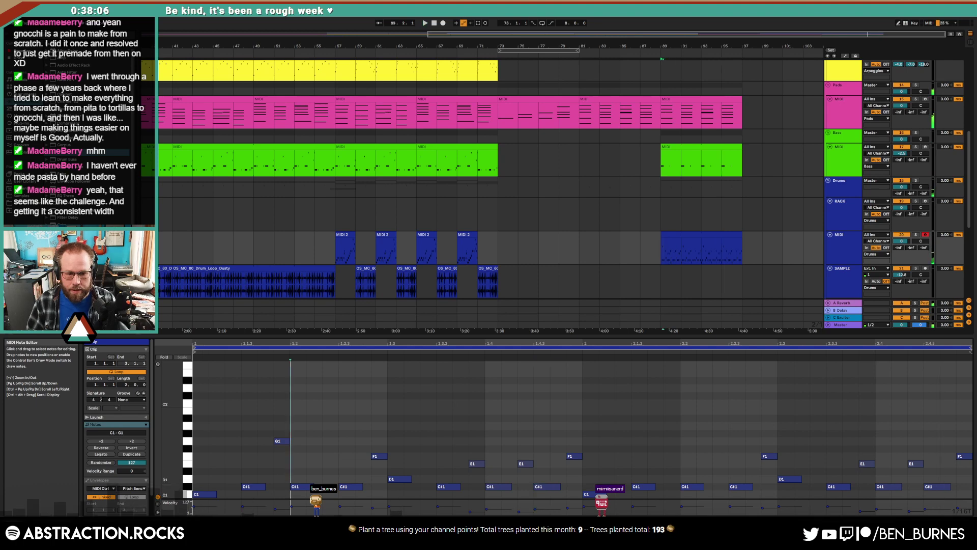
left_click(349, 487)
left_click(246, 485, "shift")
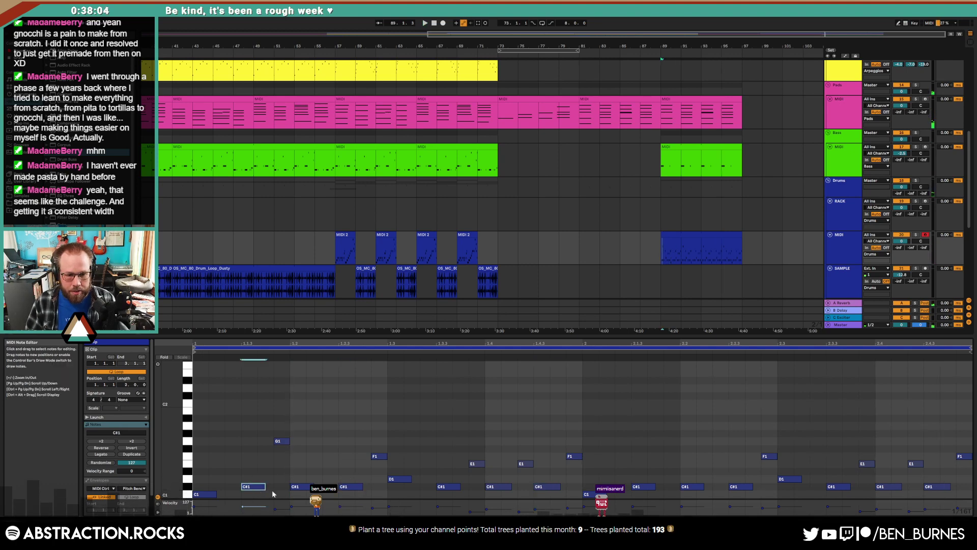
left_click(444, 486, "shift")
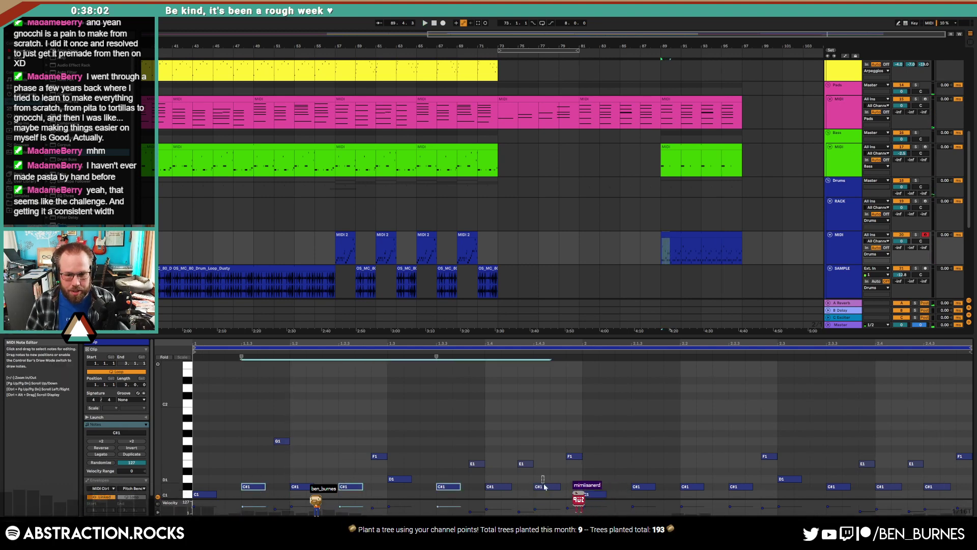
left_click(643, 486, "shift")
left_click(741, 487, "shift")
left_click(838, 486, "shift")
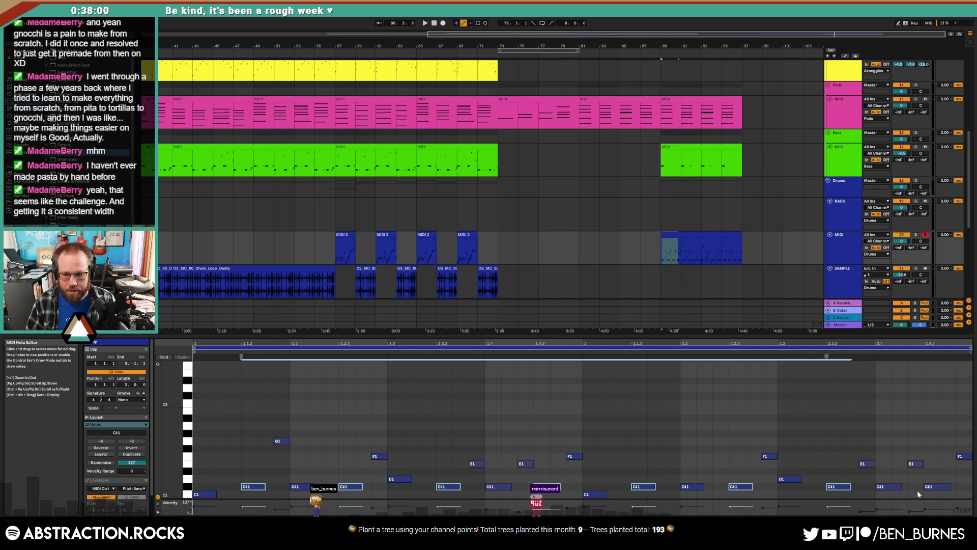
left_click(936, 486, "shift")
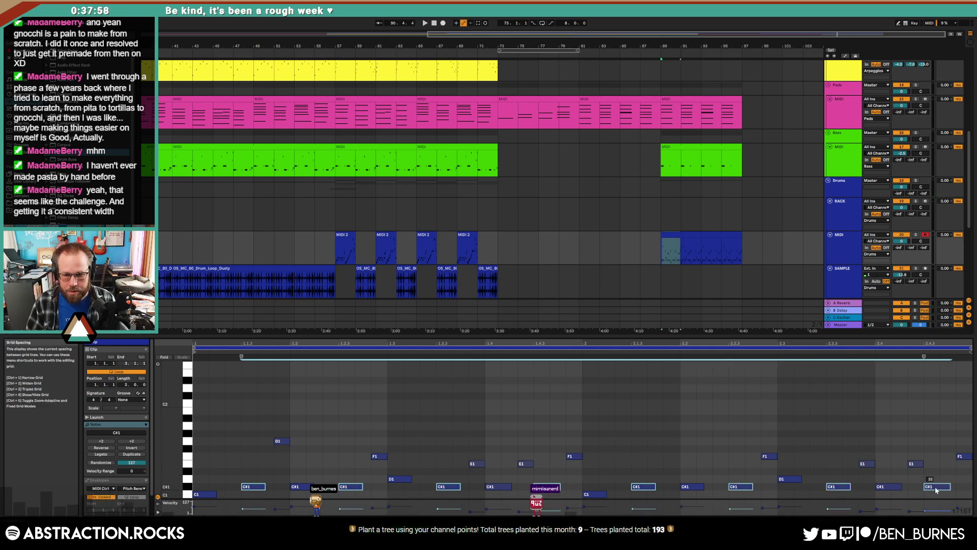
- Play the pattern and adjust the drum loop sampler's Vol < Vel amount
key("space")
key("shift+Tab")
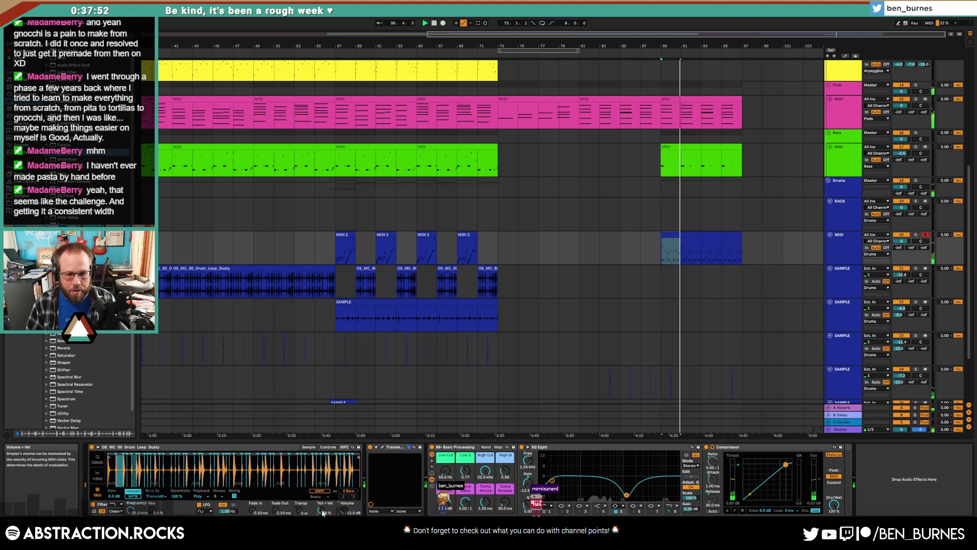
key("shift+Tab")
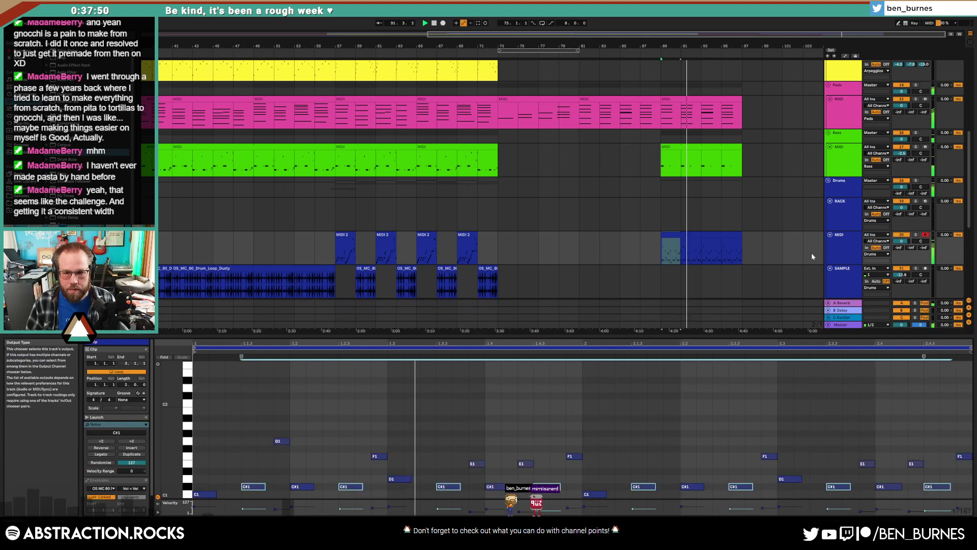
- Show automation and set the drum MIDI track's A-Reverb send to about -19.7 dB
left_click(661, 246)
left_click(899, 248)
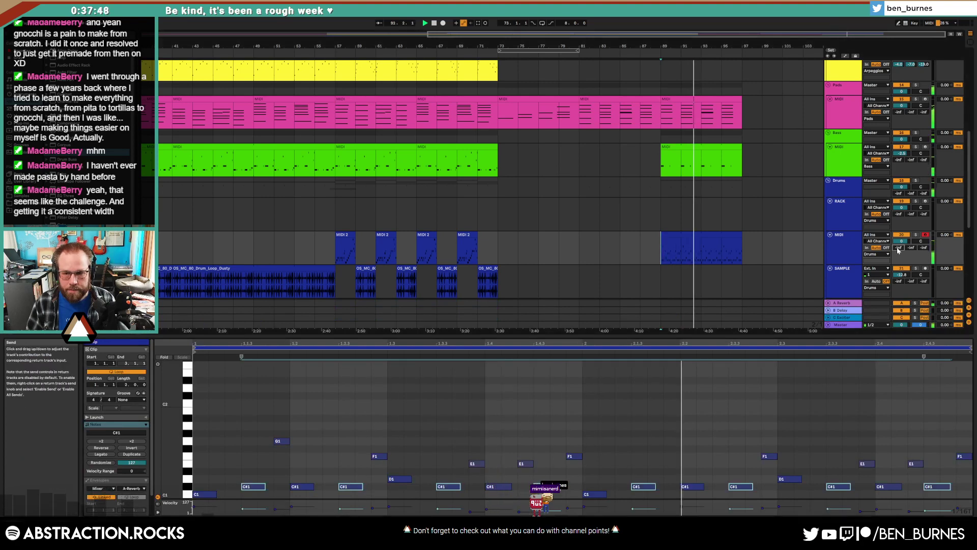
key("a")
left_click_drag(898, 248, 899, 209)
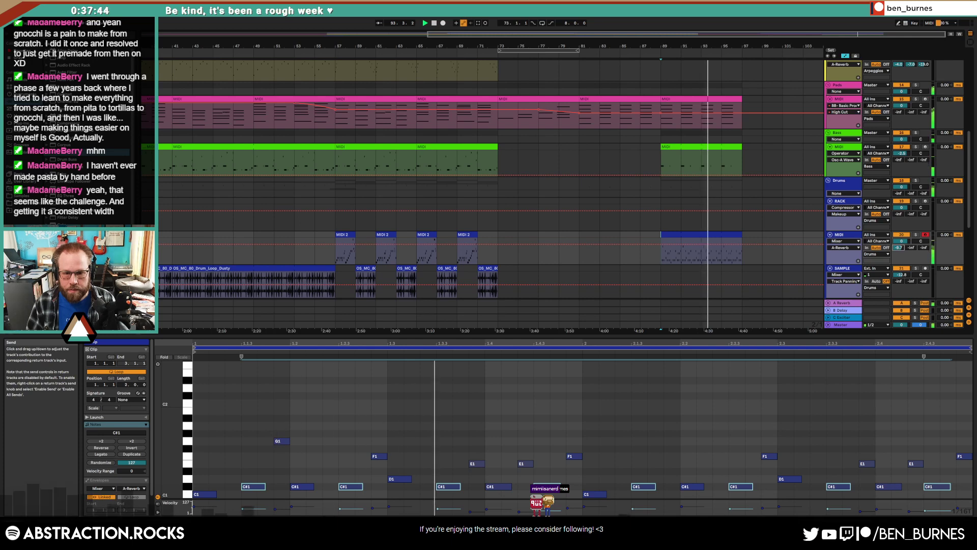
left_click_drag(898, 248, 899, 253)
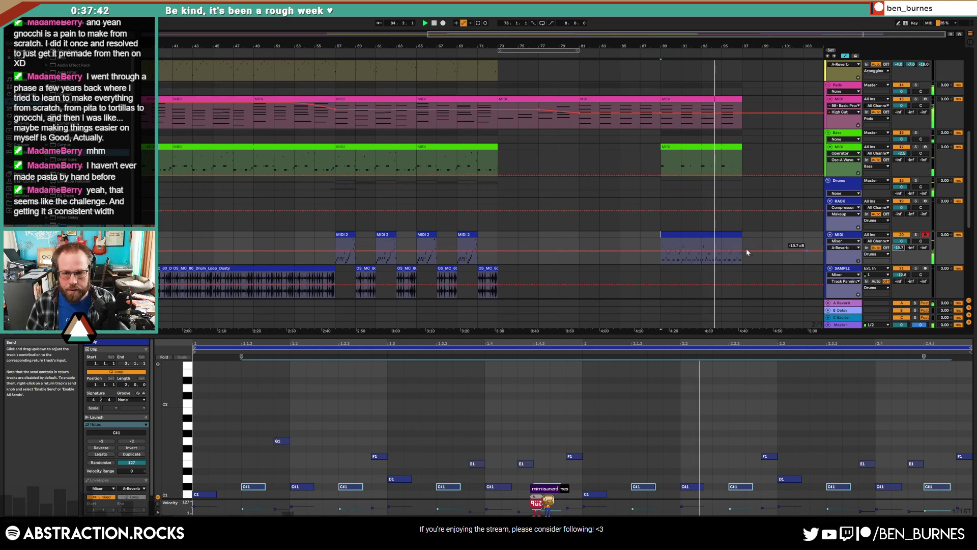
- Automate the drum track's A-Reverb send to rise from silence just before bar 89 to -19.7 dB, and hide automation
left_click(664, 251)
left_click_drag(652, 251, 652, 264)
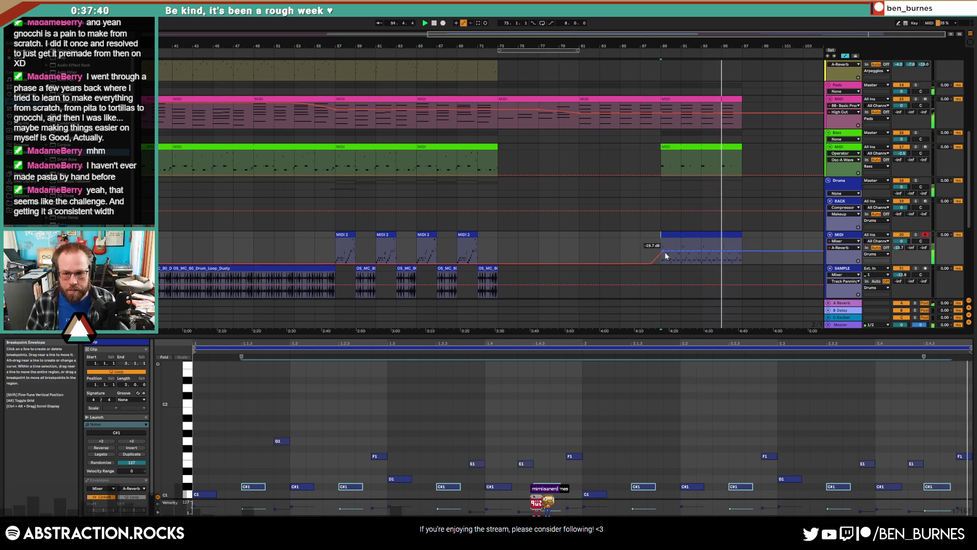
left_click(619, 246)
key("a")
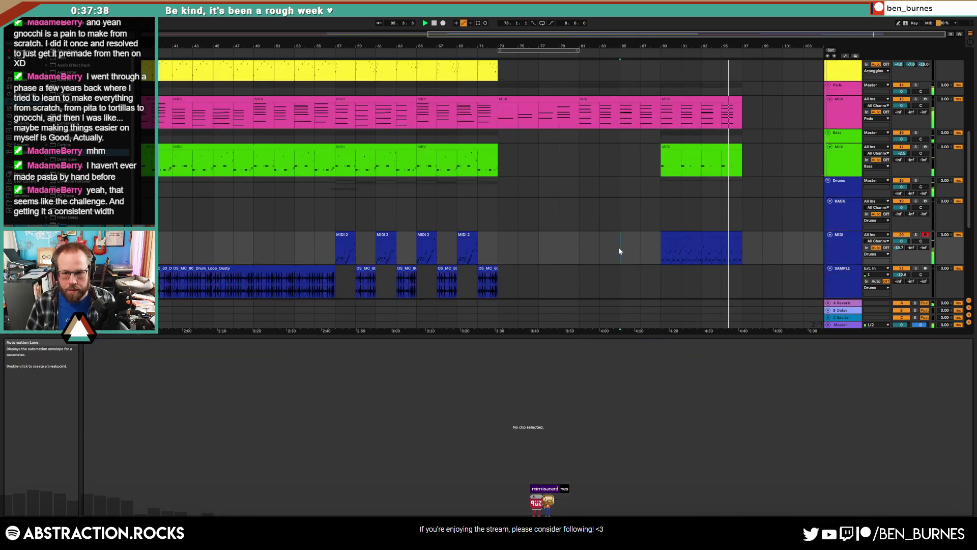
- Loop playback over bars 89 to 97, and shorten all notes in the pads clip at bar 89 to about one bar
left_click(722, 247)
key("ctrl+l")
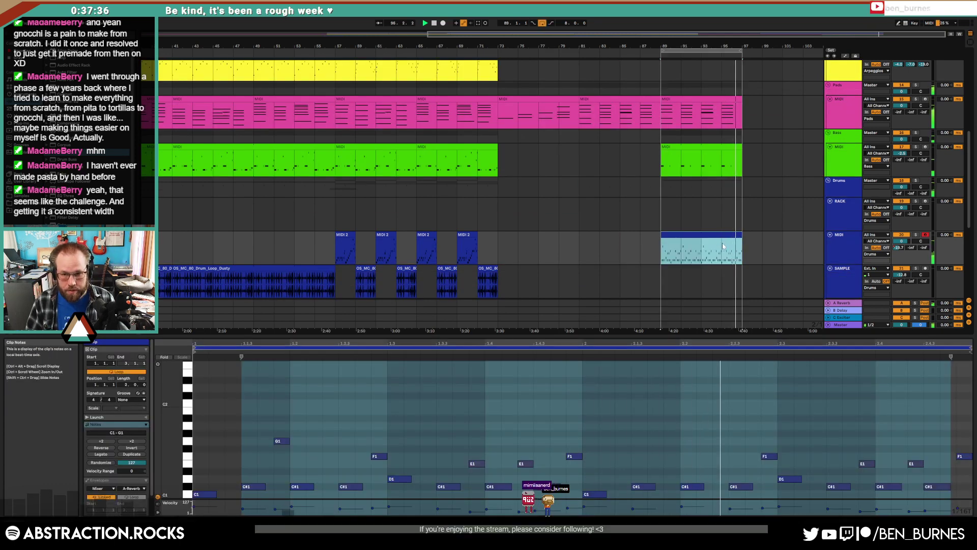
key("shift+Tab")
double_click(714, 99)
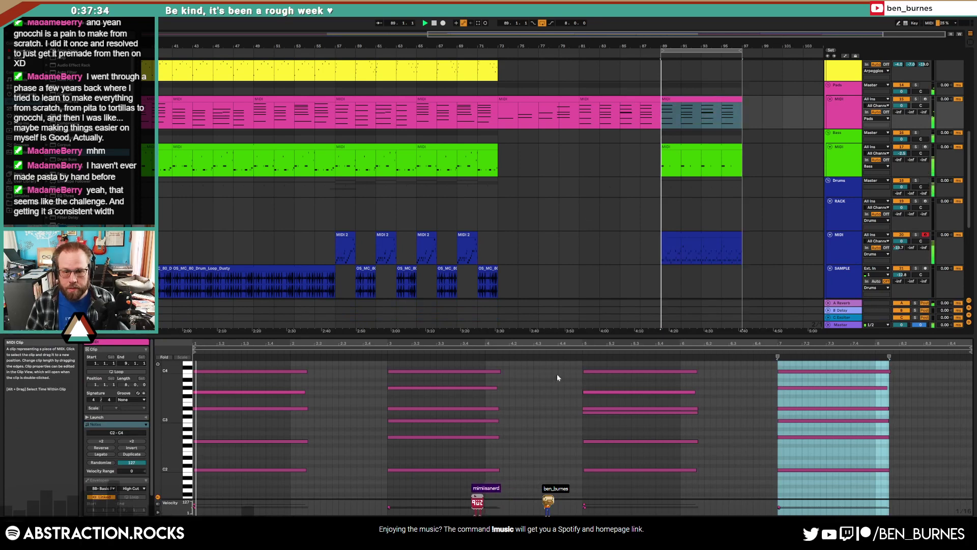
key("ctrl+a")
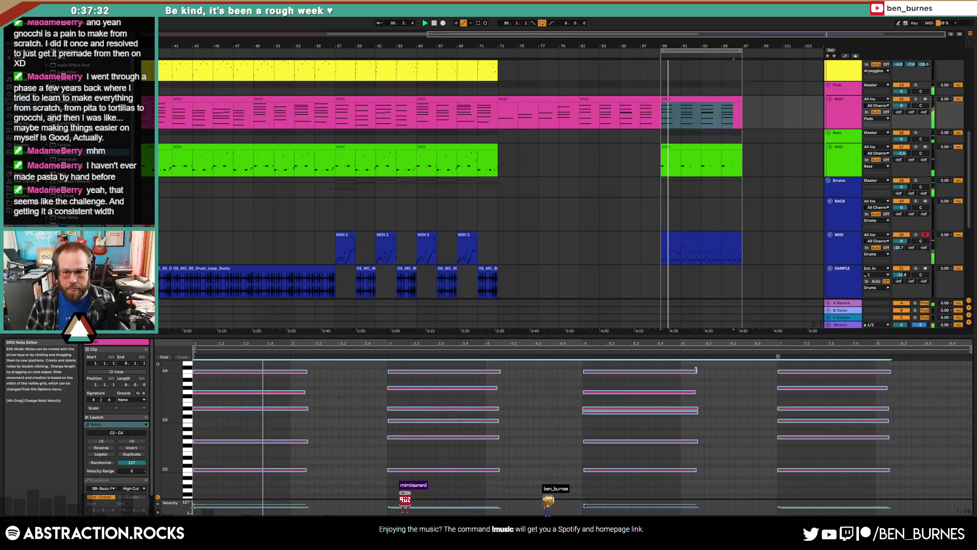
mouse_move(697, 371)
left_mouse_down()
mouse_move(667, 371)
mouse_move(679, 371)
left_mouse_up()
left_click(557, 372)
- Switch the pads clip's envelope to MIDI Ctrl 64: Sustain and draw it along the clip's notes
key("shift+Tab")
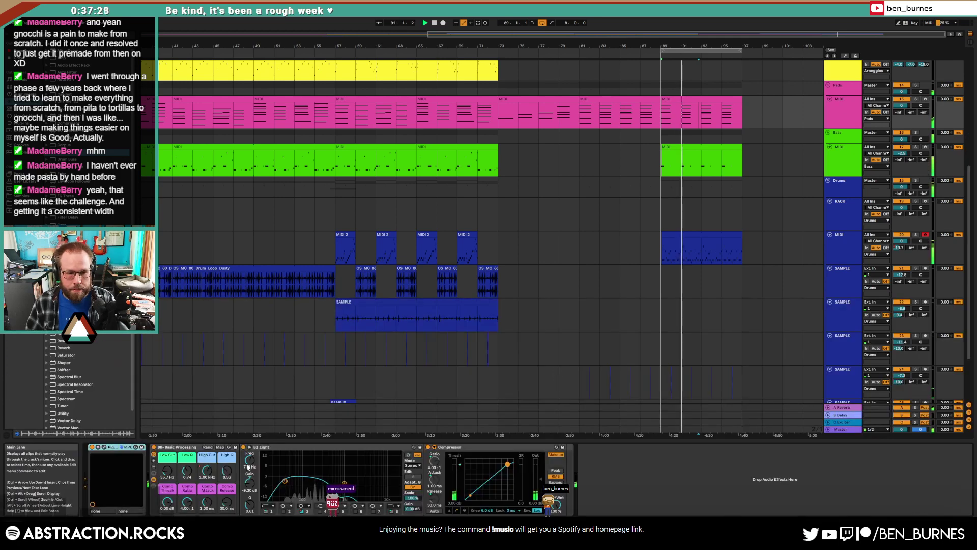
left_click(710, 108)
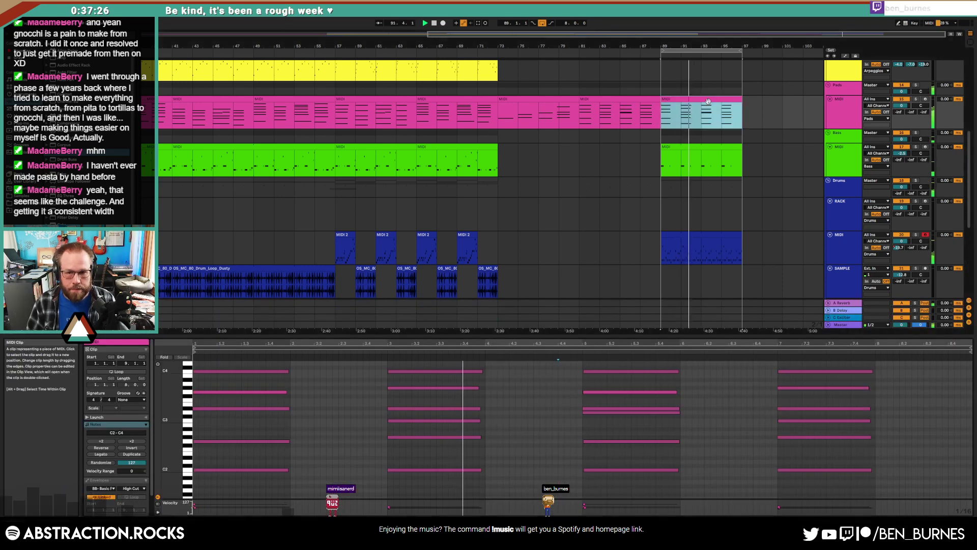
left_click(102, 488)
left_click(101, 447)
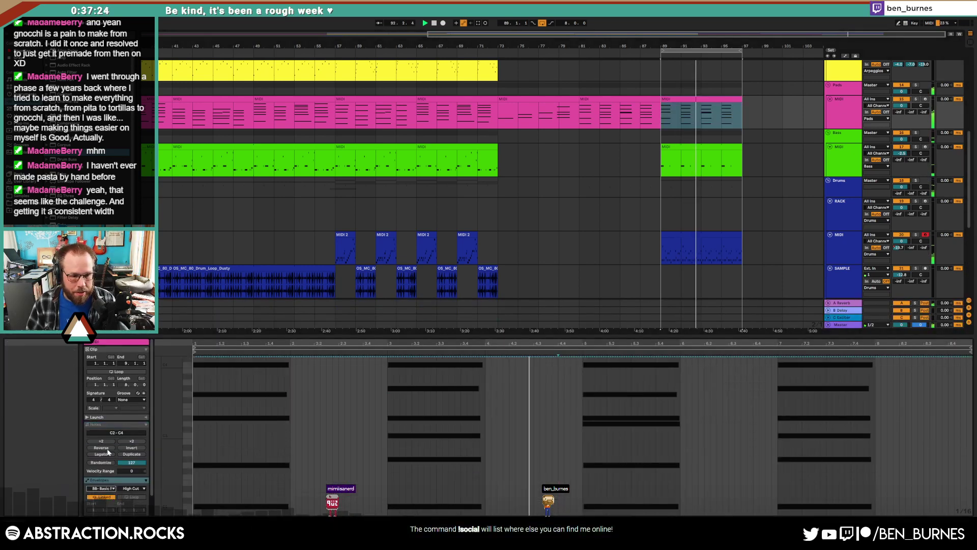
left_click_drag(196, 513, 878, 513)
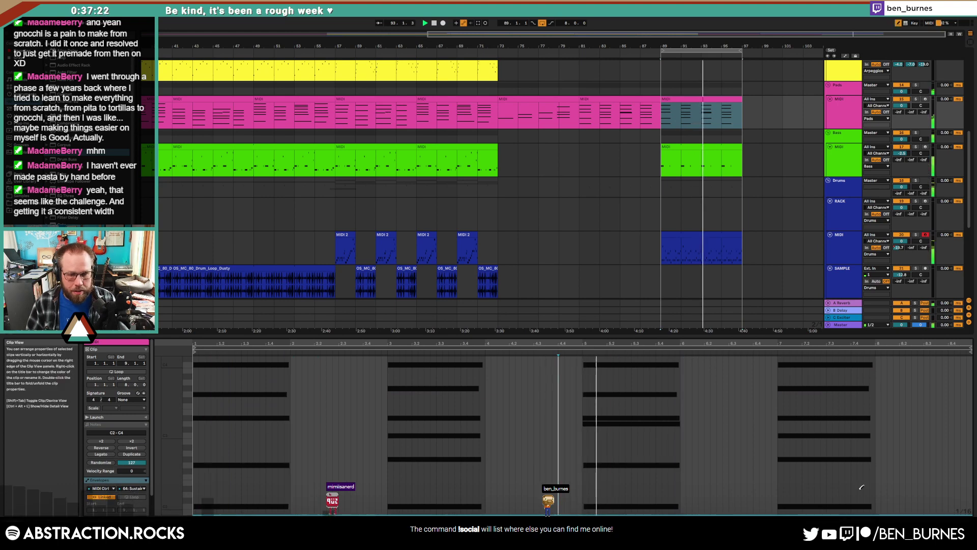
- In the drum MIDI clip at bar 95, shorten the last D1 note and add another short D1 note just after it
key("b")
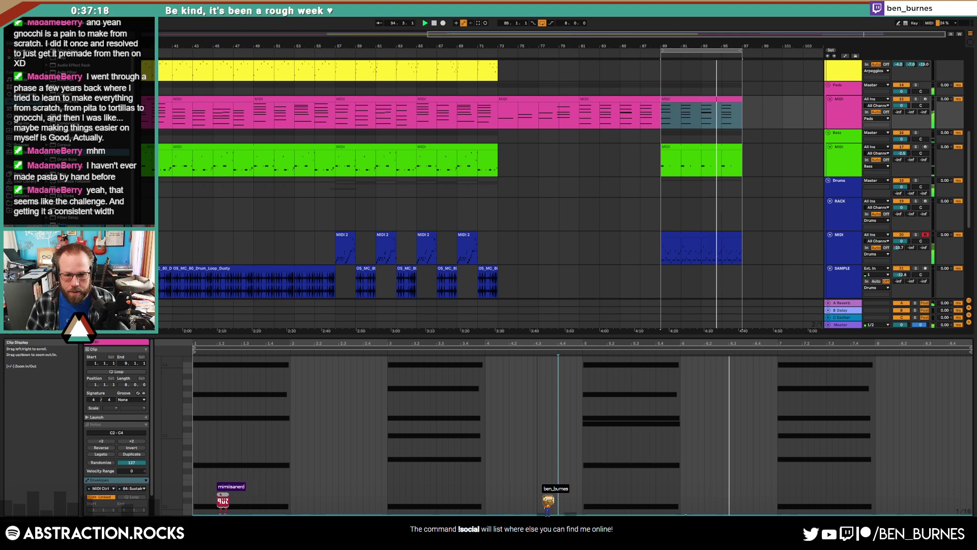
key("shift+Tab")
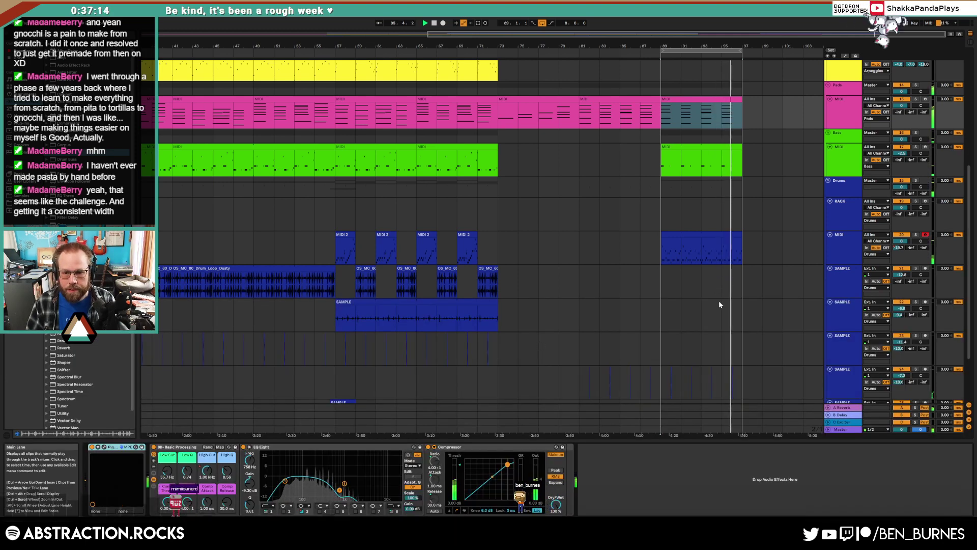
scroll(719, 304, "up", 1)
scroll(720, 305, "up", 2)
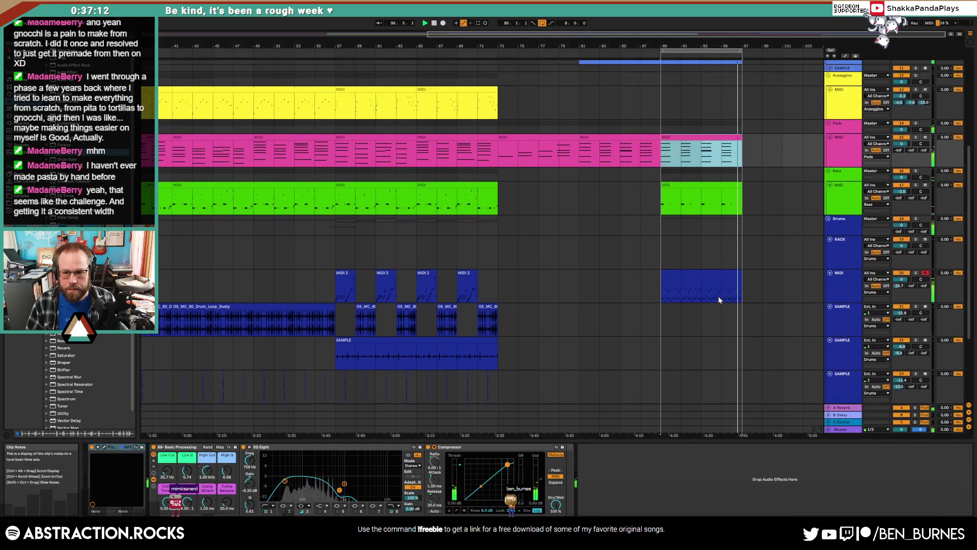
left_click(734, 274)
key("shift+Tab")
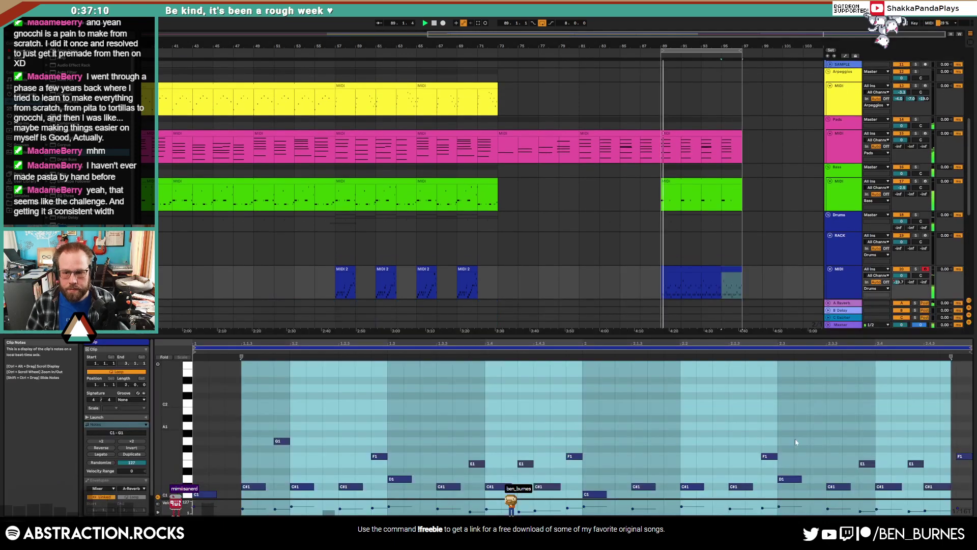
left_click(770, 457)
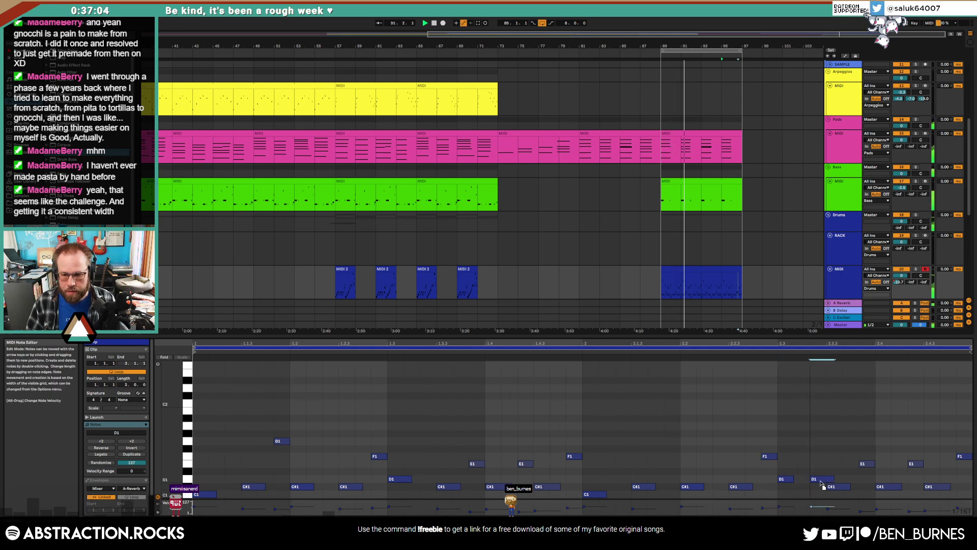
mouse_move(832, 482)
left_mouse_down()
mouse_move(806, 479)
mouse_move(818, 480)
left_mouse_up()
key("space")
key("space")
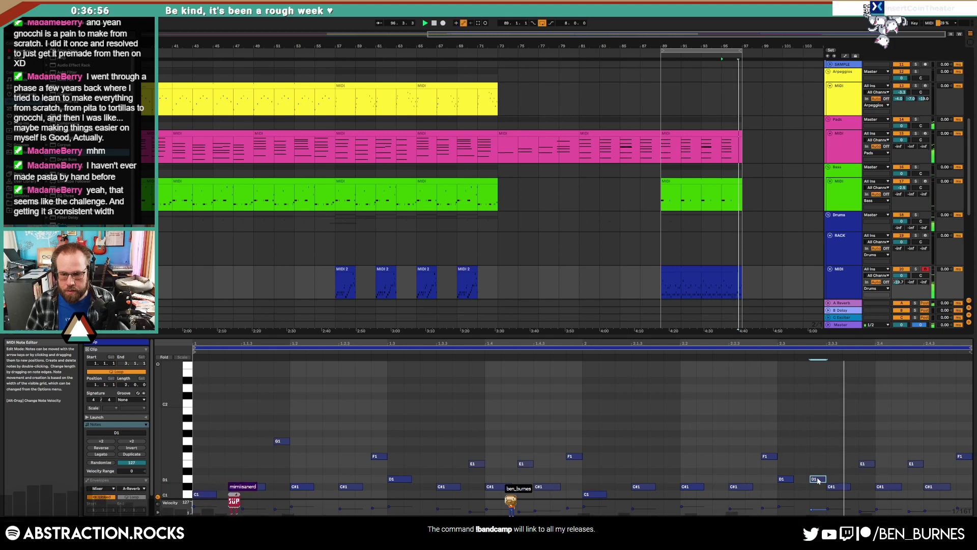
- Add two short D1 notes near the end of the drum clip, aligned with its last two C#1 hits
double_click(911, 479)
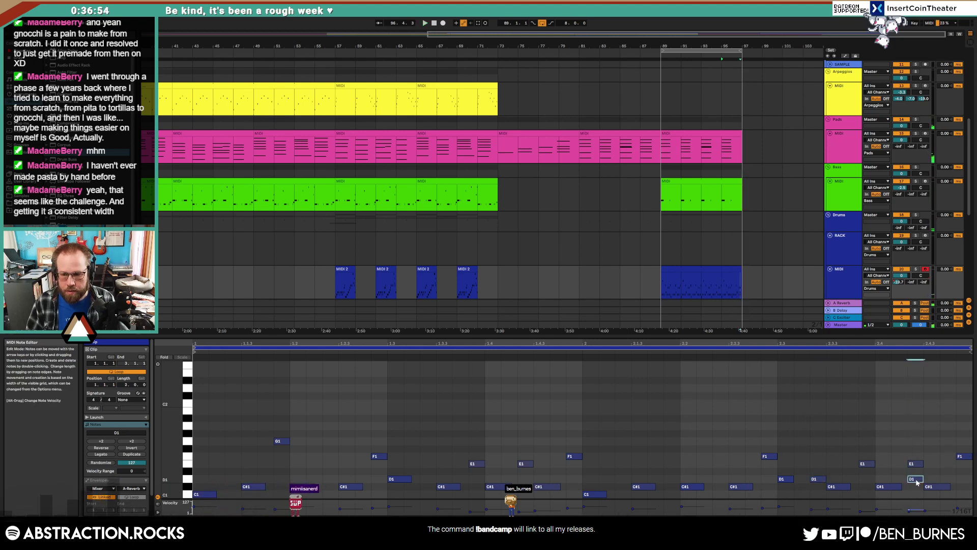
double_click(963, 479)
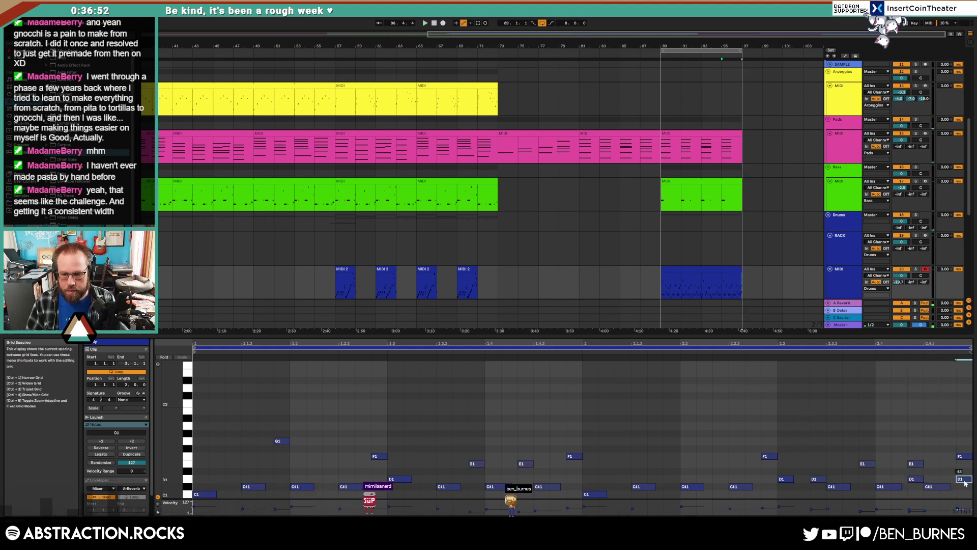
left_click(916, 481)
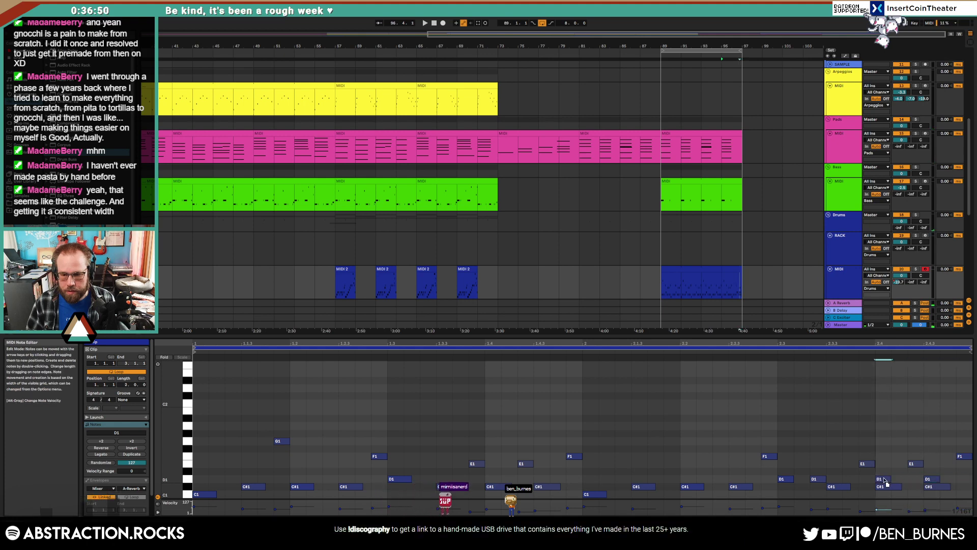
left_click(889, 487)
key("space")
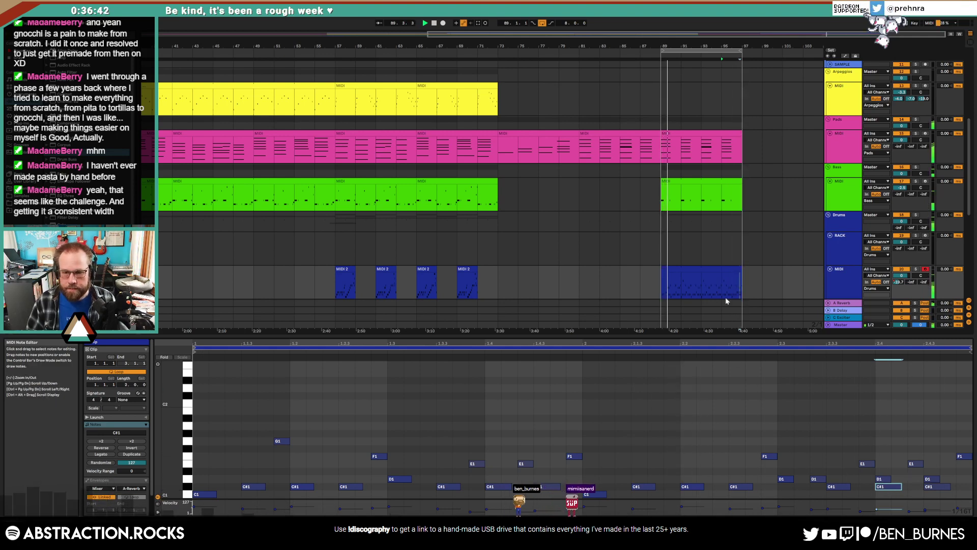
- Copy the drum clip from bar 95 to bar 91 and delete the copy's last two D1 notes
left_click(731, 270)
left_click(690, 270)
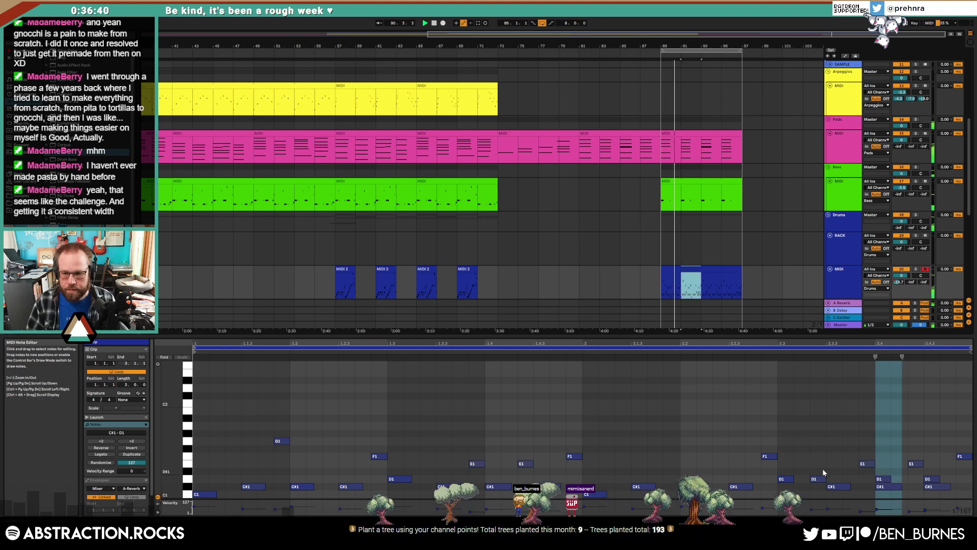
double_click(878, 479)
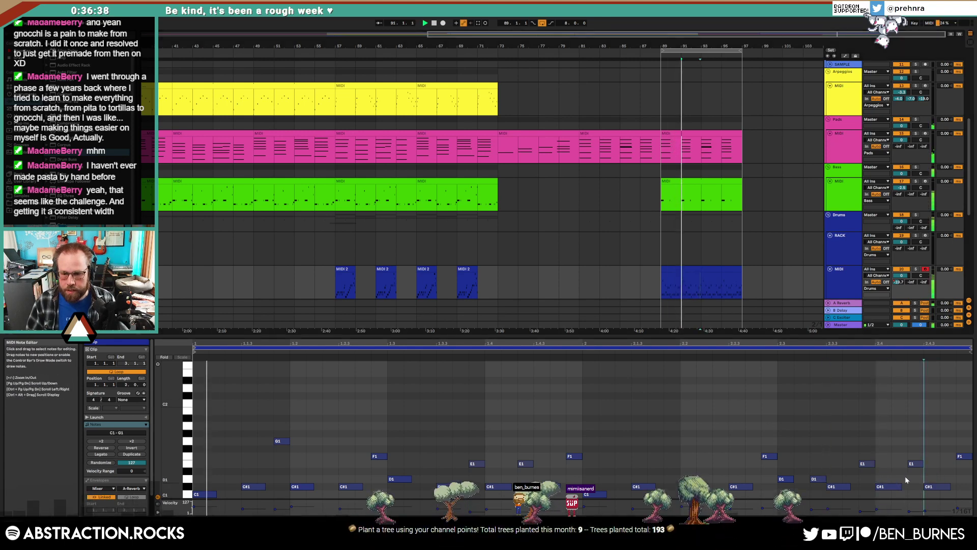
- Arm the first MIDI track in the Leads group for recording
key("shift+Tab")
scroll(615, 304, "up", 8)
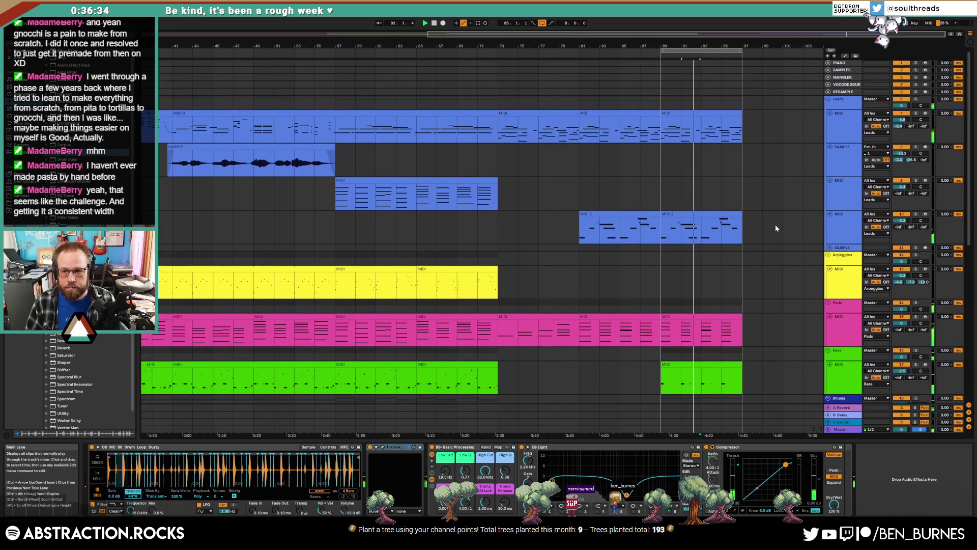
left_click(838, 135)
left_click(926, 114)
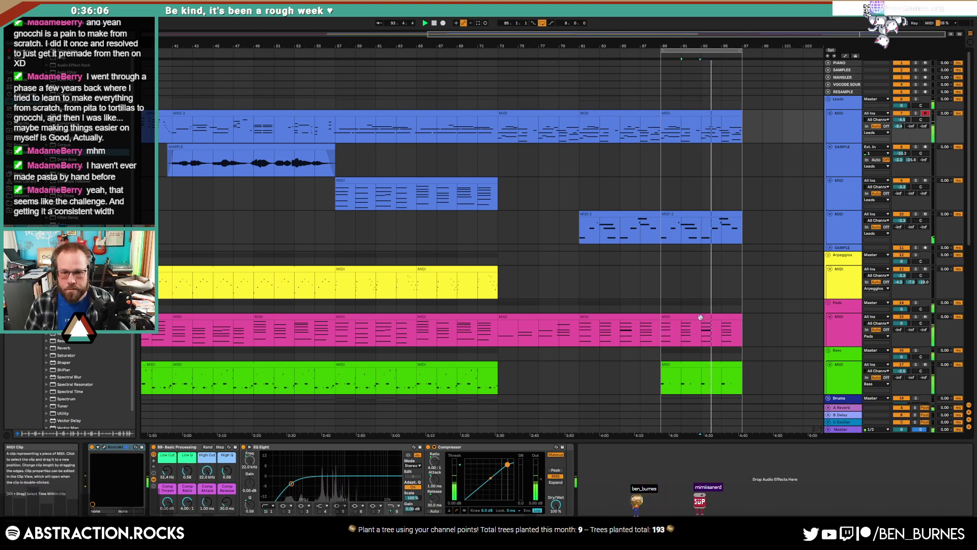
- Copy the Arpeggios MIDI clip that starts at bar 41 and paste it at bar 89 on the same track
left_click(662, 276)
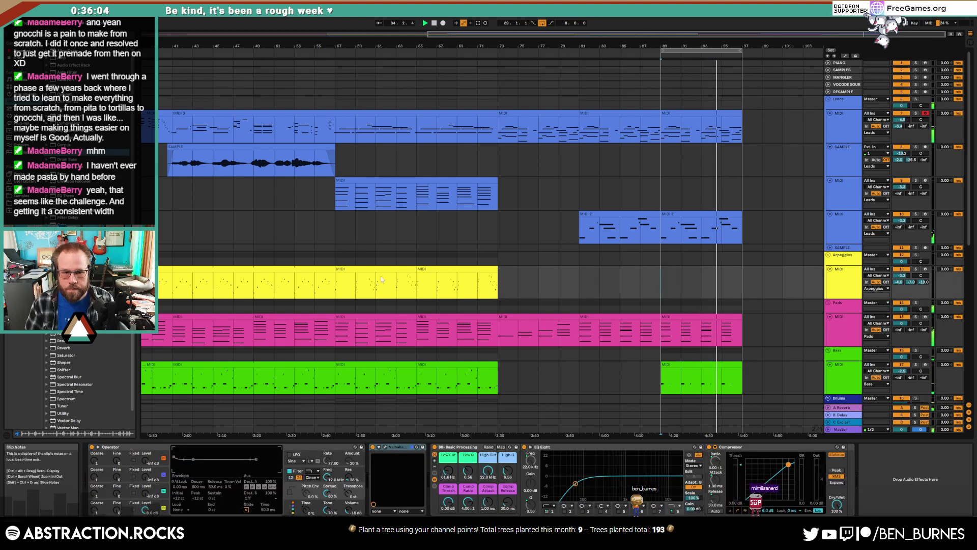
left_click(279, 268)
key("ctrl+c")
left_click(663, 281)
key("ctrl+v")
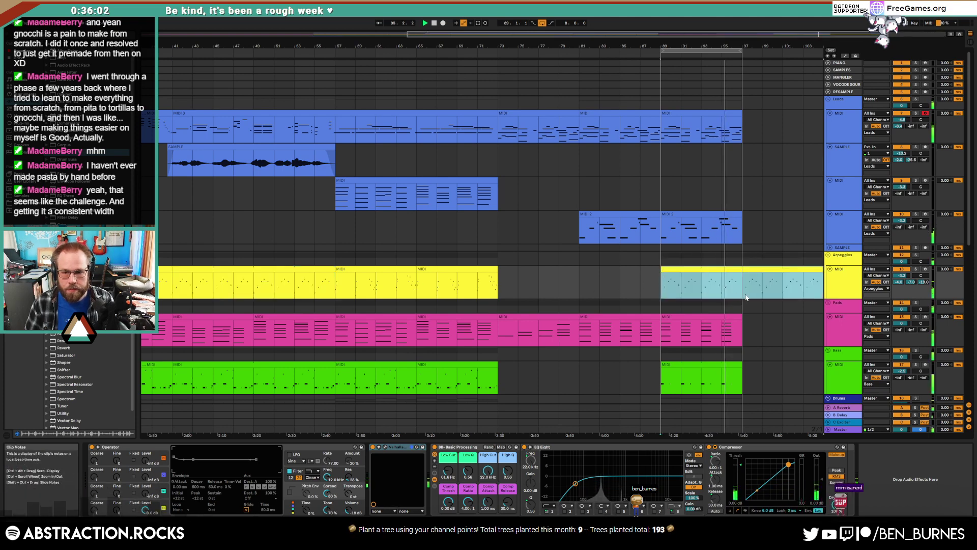
- Lower the velocity of all notes in the pasted Arpeggios clip to about 22
double_click(749, 271)
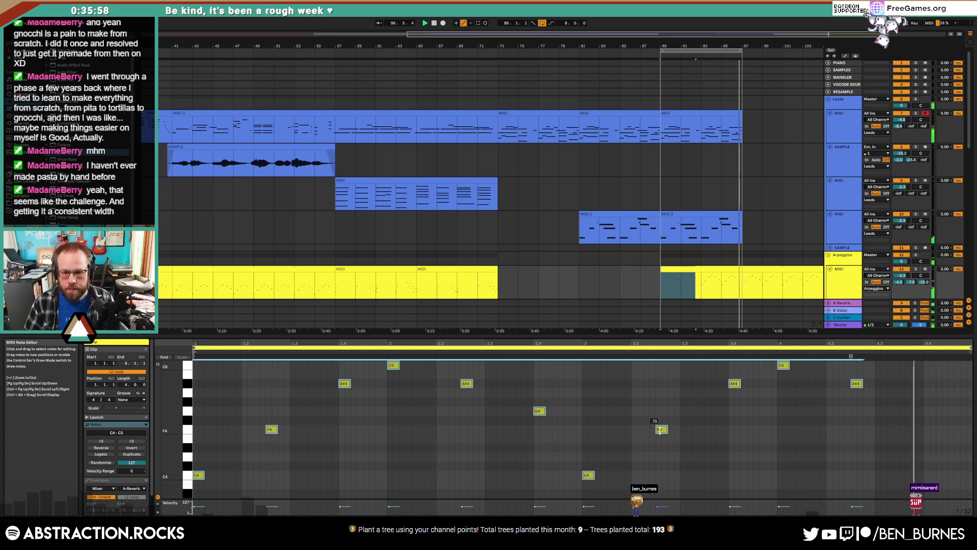
left_click_drag(661, 429, 661, 456)
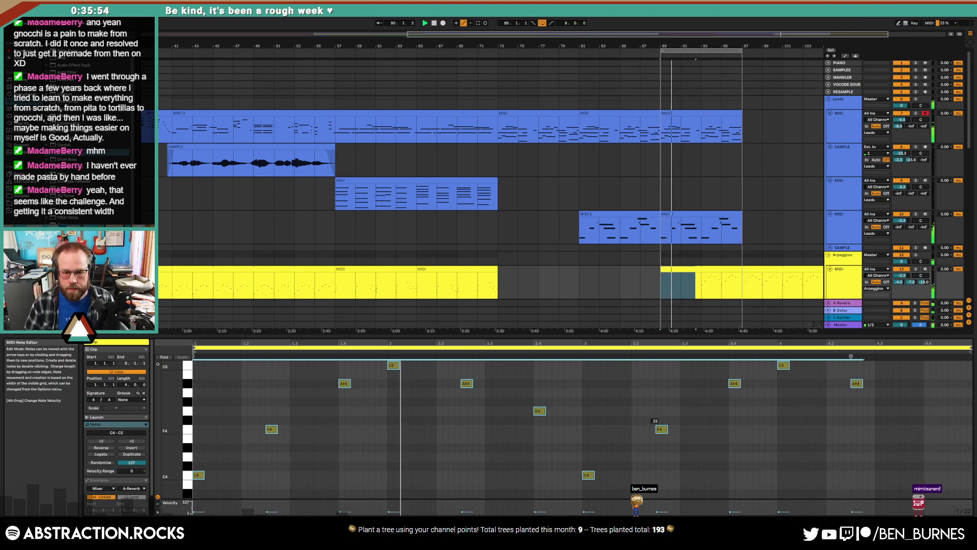
- Delete the part of the pasted Arpeggios clip beyond bar 97, so it ends with the loop region
key("shift+Tab")
left_click_drag(744, 285, 790, 283)
key("Delete")
left_click(801, 269)
key("Delete")
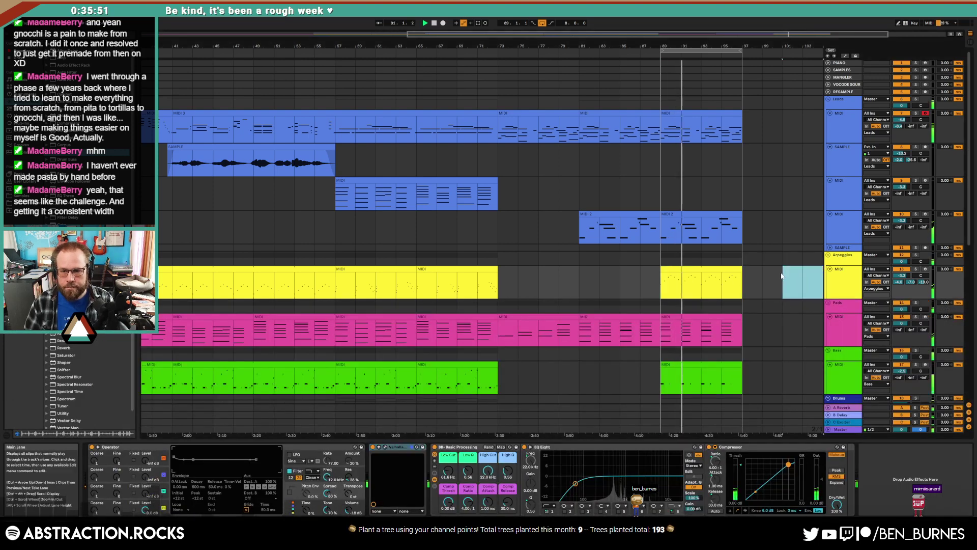
- Delete the final A#4 note in the fourth bar of the pasted Arpeggios pattern
double_click(691, 269)
mouse_move(648, 456)
left_mouse_down()
mouse_move(692, 411)
mouse_move(790, 378)
mouse_move(873, 364)
mouse_move(875, 412)
left_mouse_up()
left_click(825, 431)
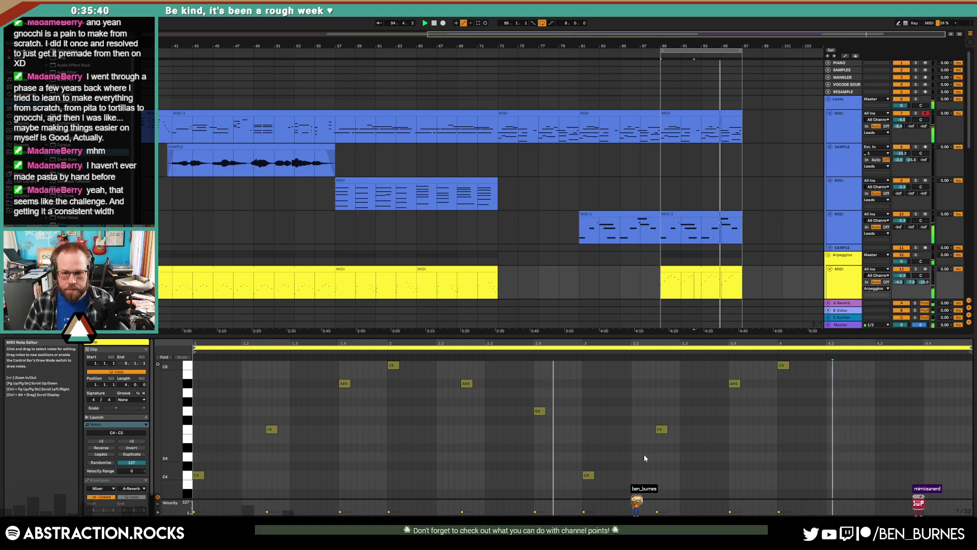
- Consolidate the pasted Arpeggios clip into eight bars and delete the last F4, A#4 and C5 notes at its end
left_click_drag(643, 455, 846, 325)
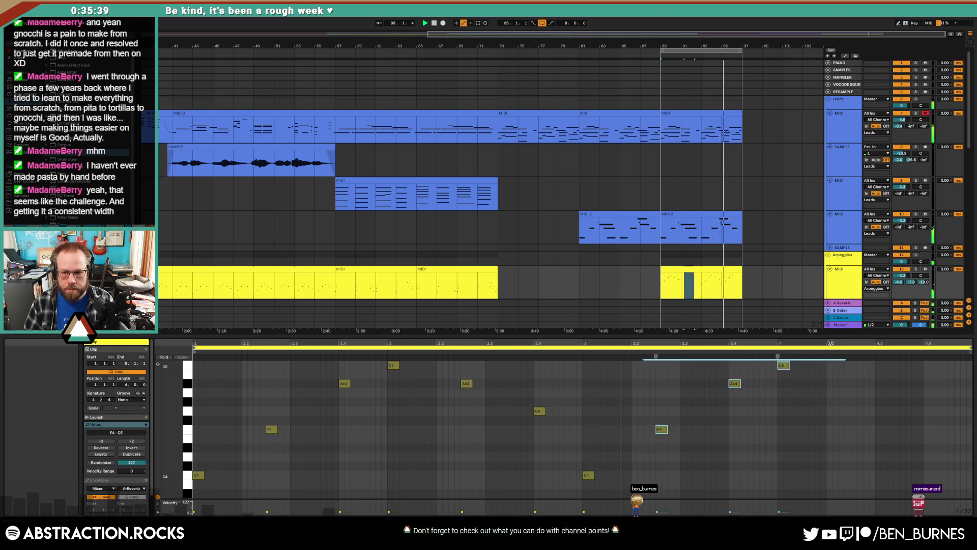
left_click(716, 269)
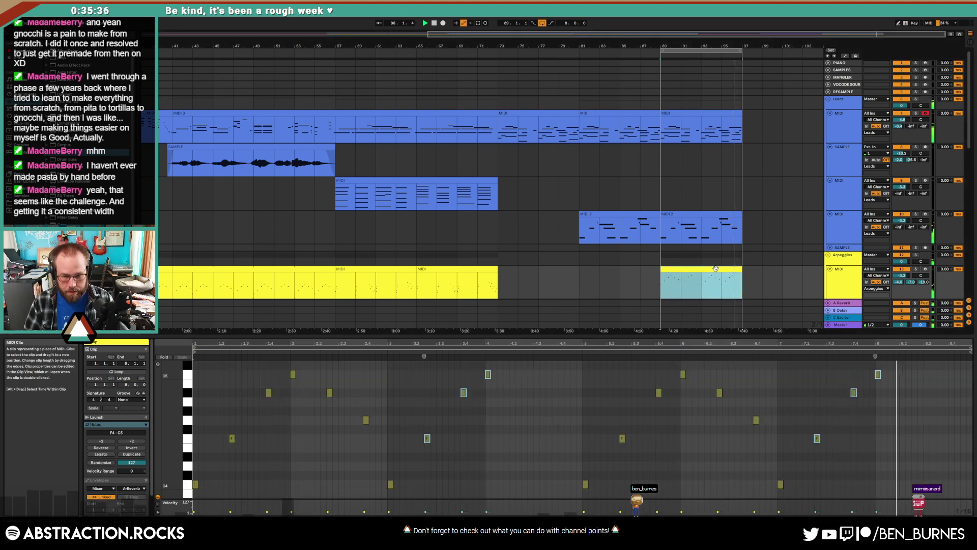
left_click_drag(796, 461, 952, 356)
key("Delete")
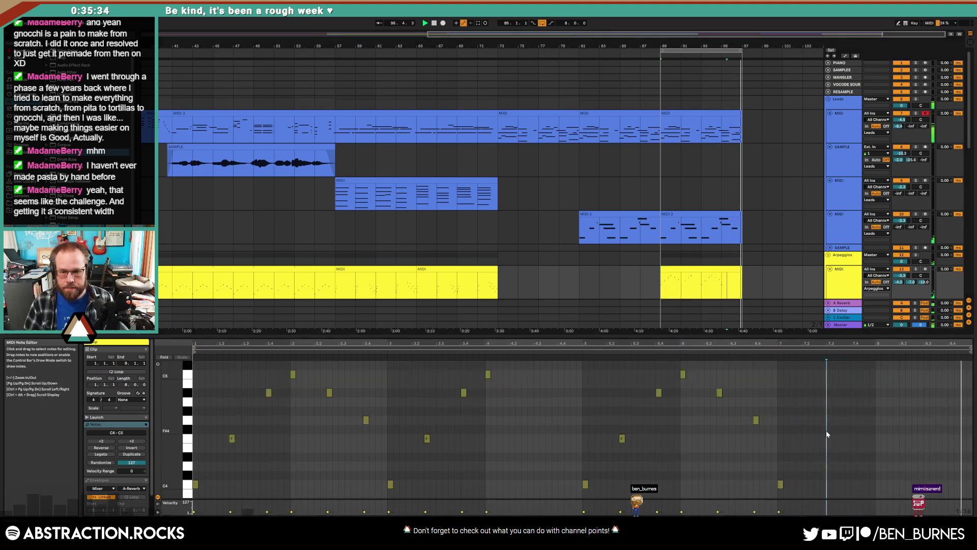
- Arm the second MIDI track in the Leads group, the one with the Arpeggiator device, for recording
key("shift+Tab")
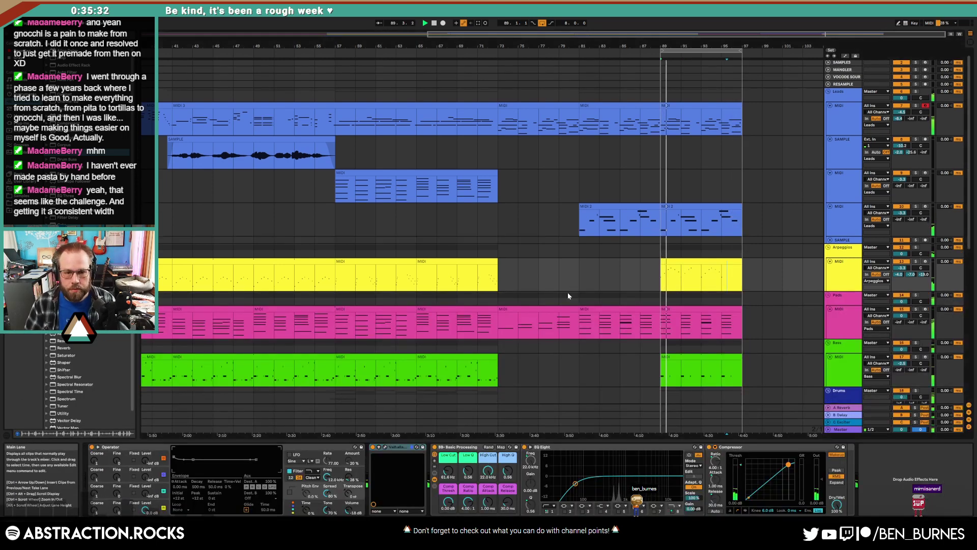
scroll(567, 292, "down", 2)
scroll(572, 311, "up", 2)
left_click(836, 197)
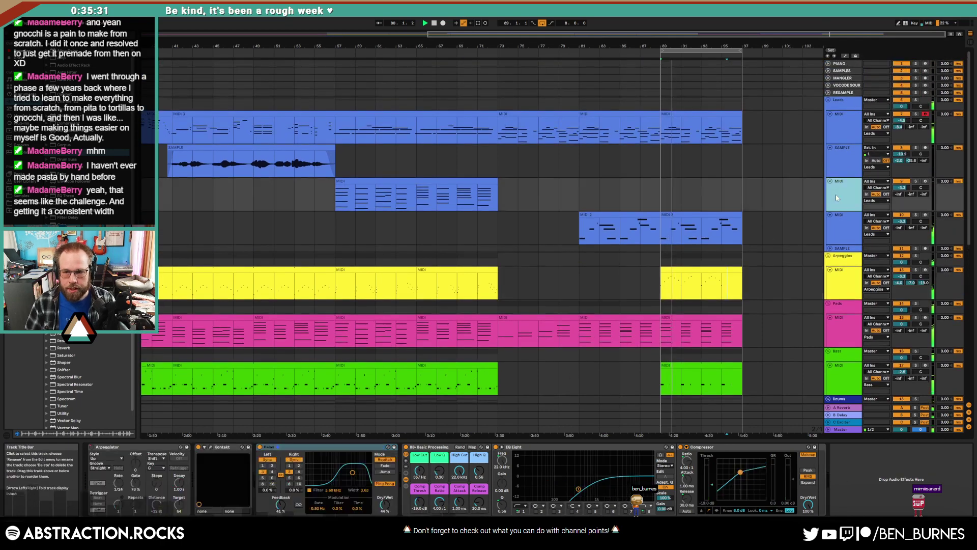
left_click(926, 182)
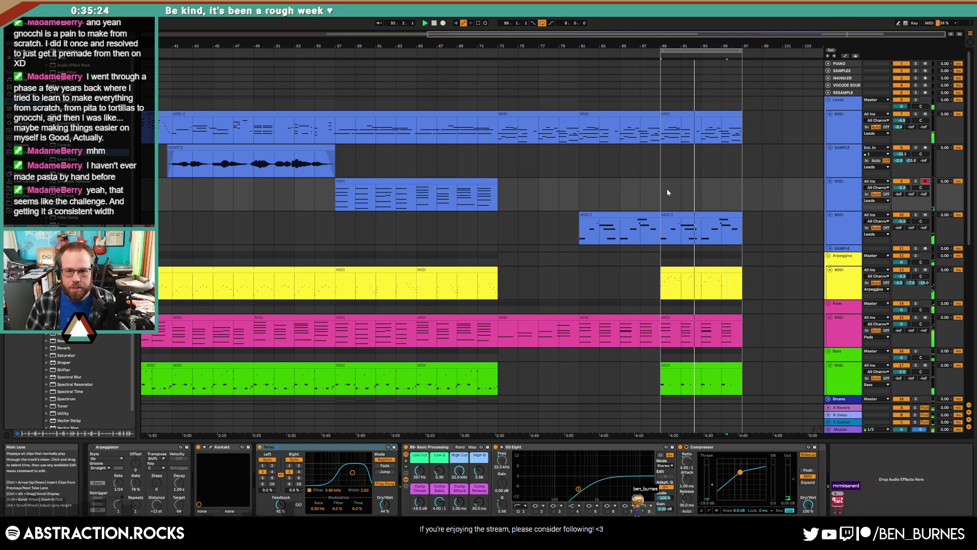
- Play the earlier section from about bar 64 and examine its lead and drum layers against the section at bar 89
scroll(666, 189, "down", 5)
scroll(672, 219, "down", 5)
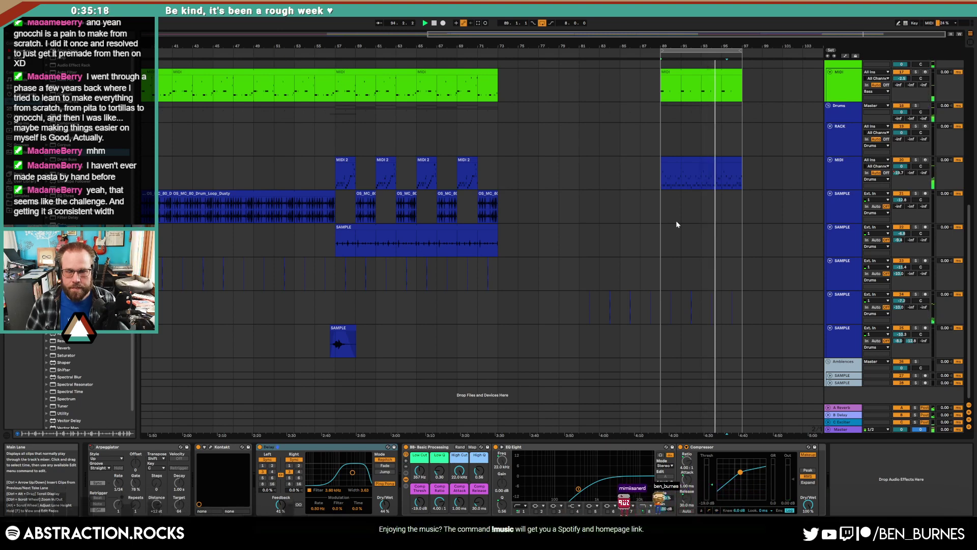
left_click(405, 55)
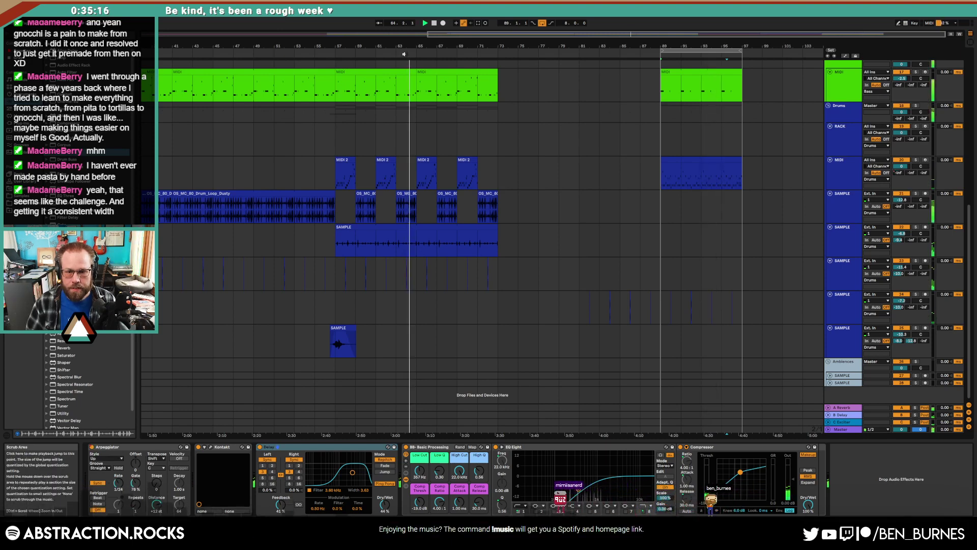
key("shift+Tab")
key("shift+Tab")
scroll(550, 216, "up", 8)
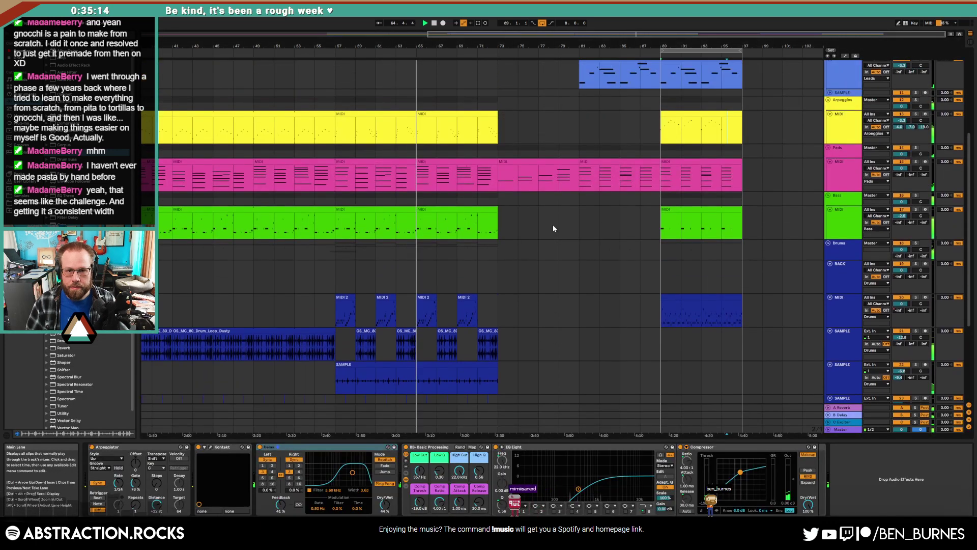
scroll(555, 227, "up", 4)
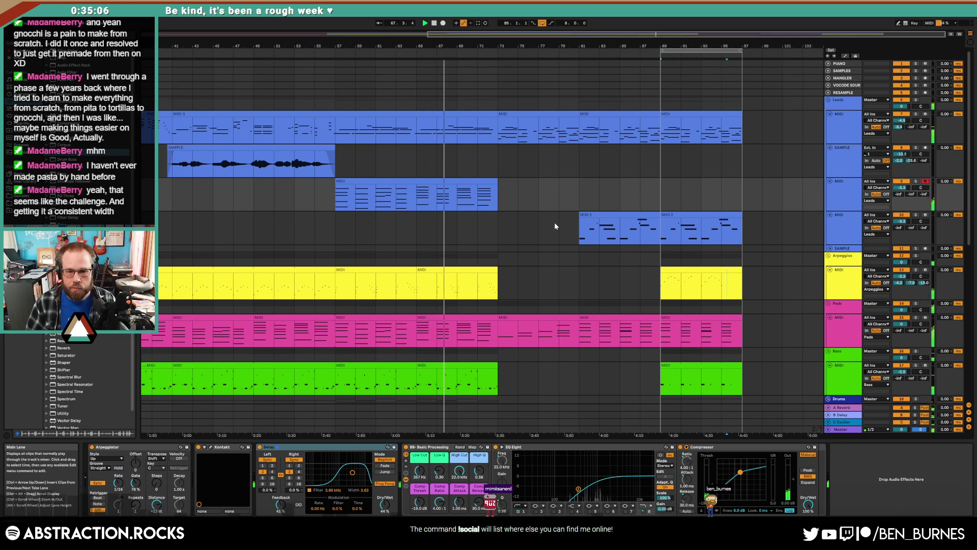
scroll(555, 222, "down", 5)
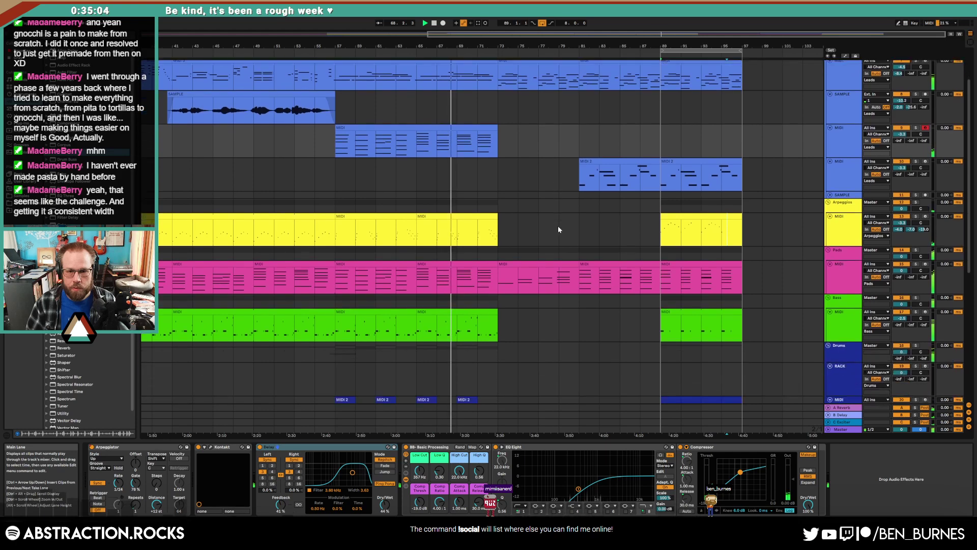
scroll(556, 224, "down", 6)
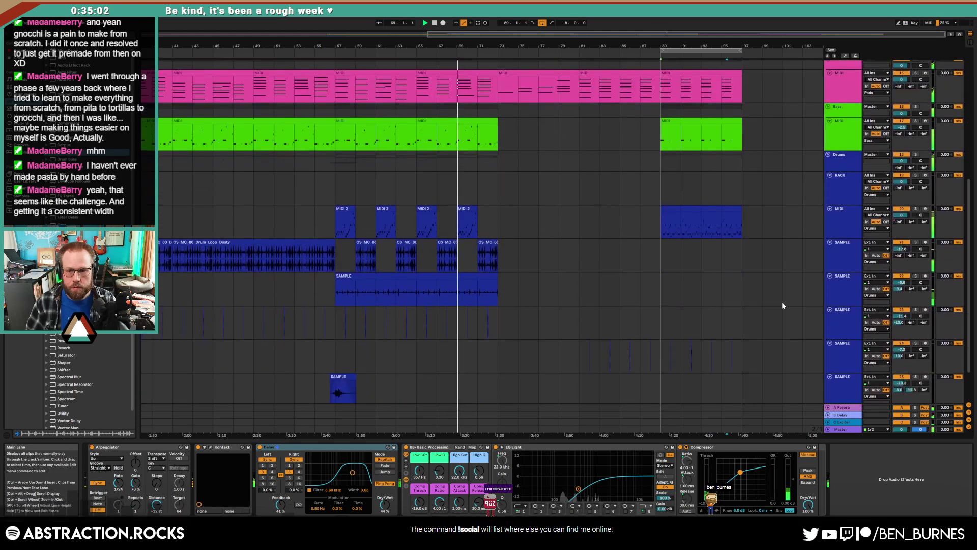
- Add an audio track below the second SAMPLE track in the Drums group and place the ride2_OH_FF_1 sample on it from bar 72 to 73
left_click(845, 300)
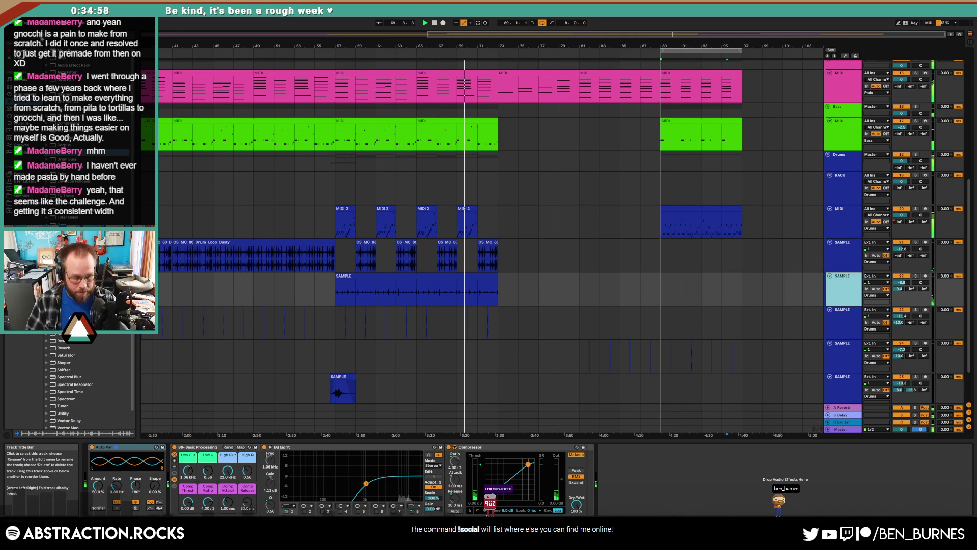
key("ctrl+t")
key("ctrl+f")
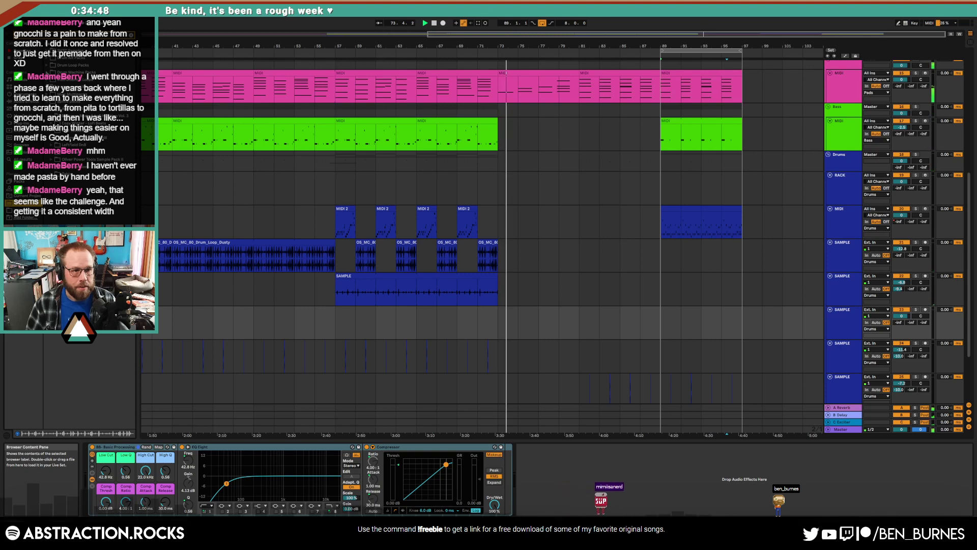
left_click(47, 58)
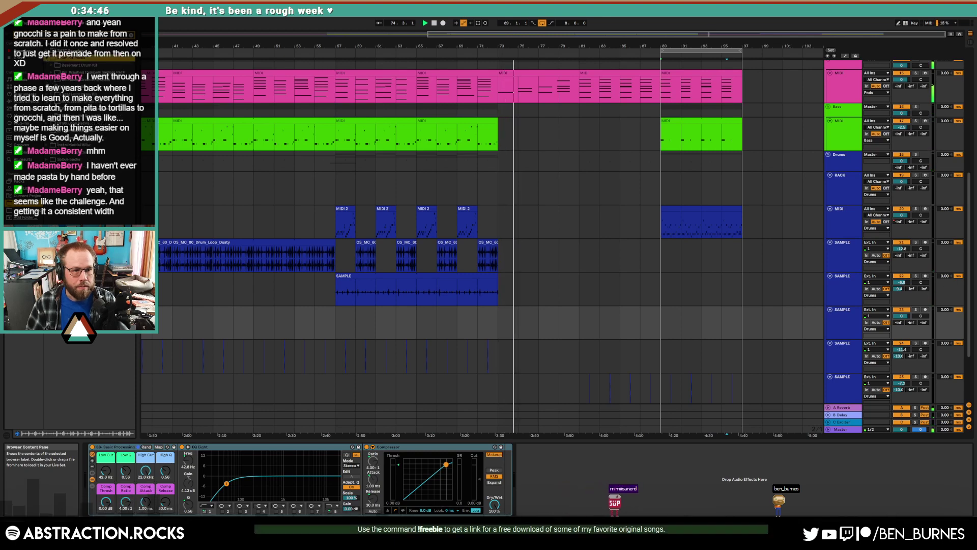
left_click(51, 116)
scroll(81, 382, "down", 4)
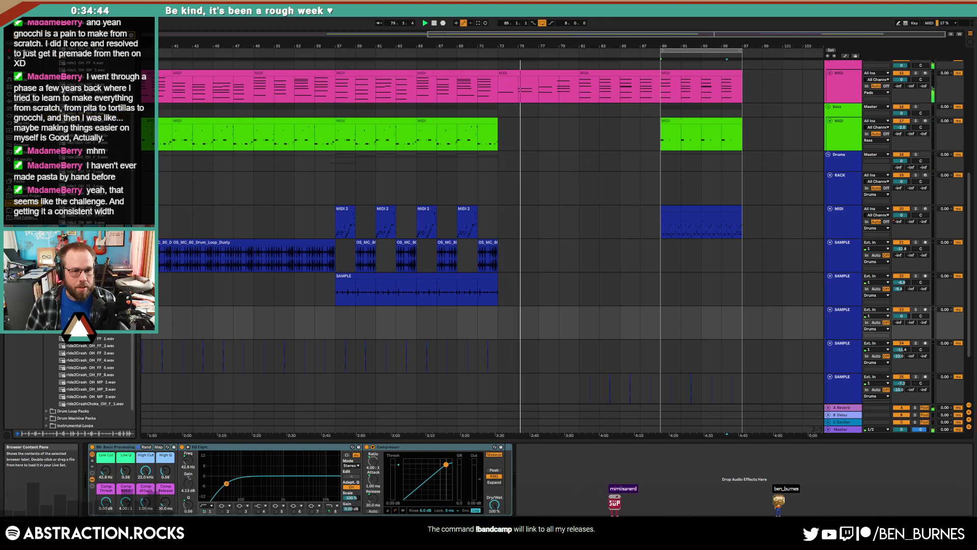
left_click_drag(87, 244, 420, 311)
scroll(503, 315, "up", 4)
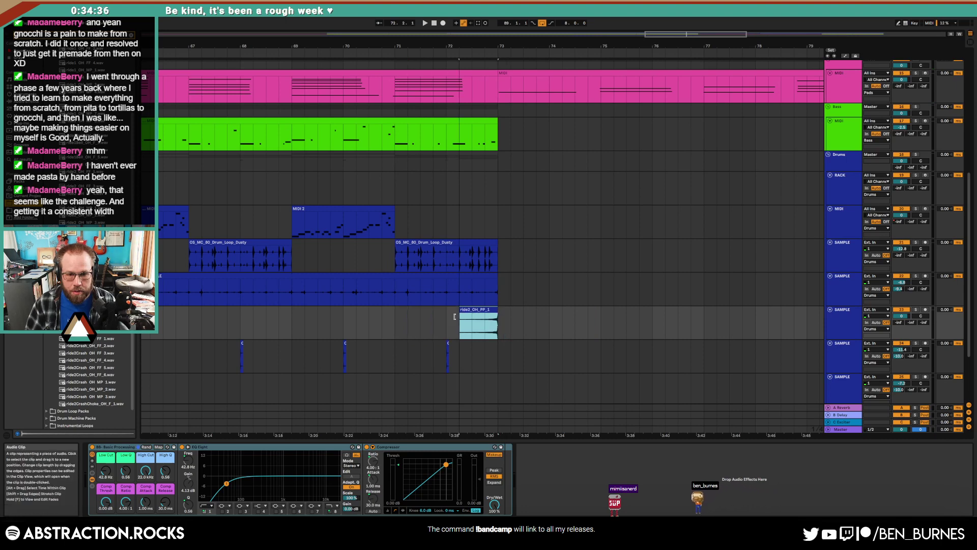
left_click_drag(455, 317, 448, 314)
- Set the ride track's Basic Processing Low Cut to 3.16 kHz and Low Q to 0.40
left_click_drag(106, 471, 106, 427)
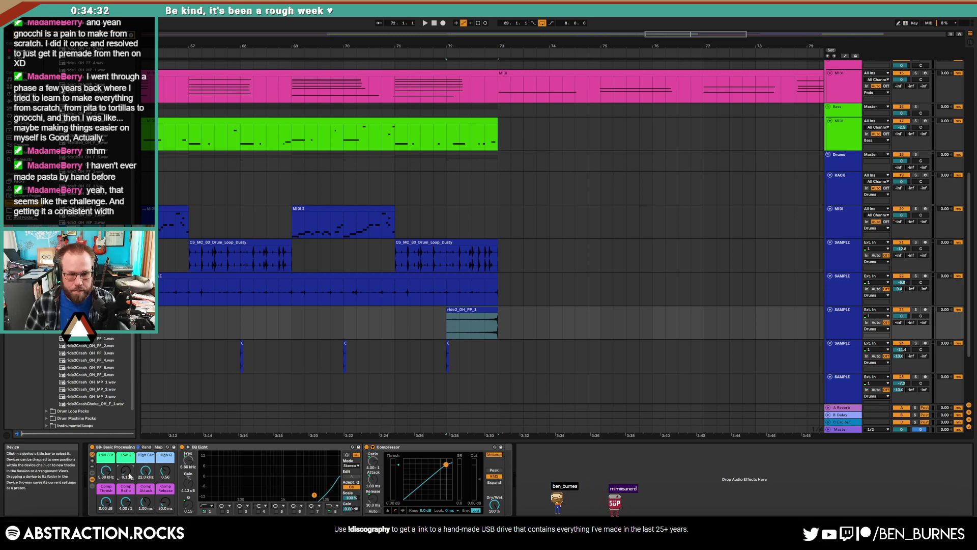
left_click_drag(126, 472, 127, 472)
- Turn off grid snapping, shift the ride clip so it ends slightly past bar 73, and give it a fade-in and a fade-out
scroll(512, 331, "up", 5, "ctrl")
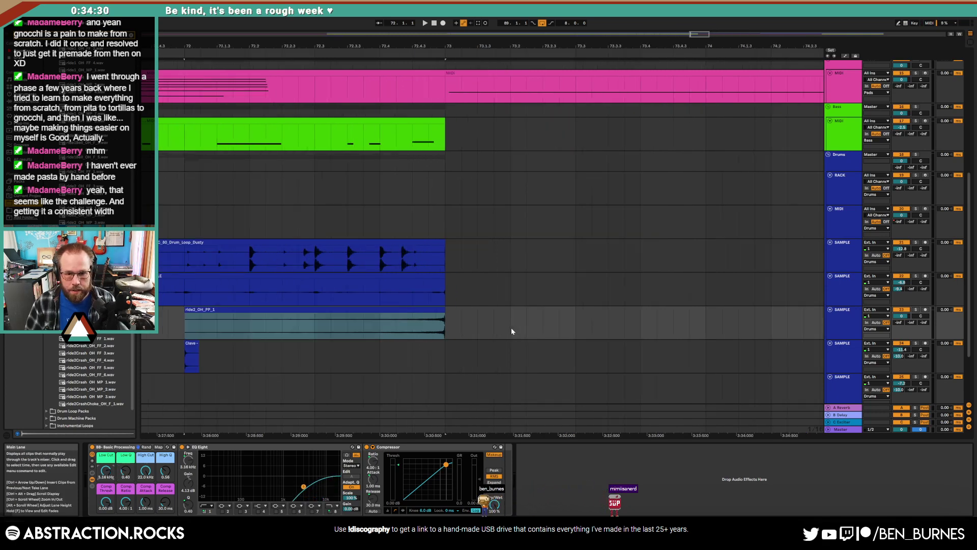
left_click(441, 316)
key("ctrl+4")
left_click_drag(432, 310, 435, 311)
scroll(447, 315, "up", 2, "ctrl")
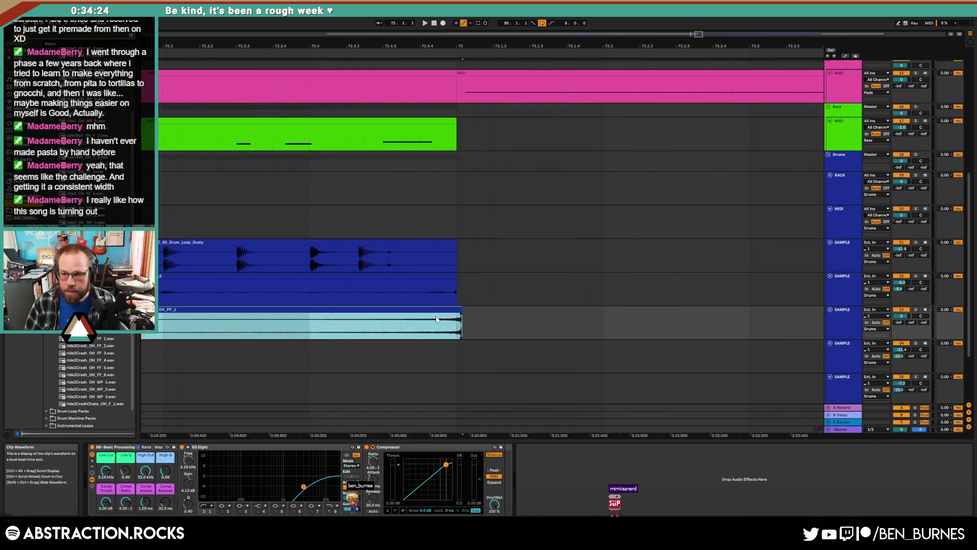
left_click_drag(461, 309, 490, 310)
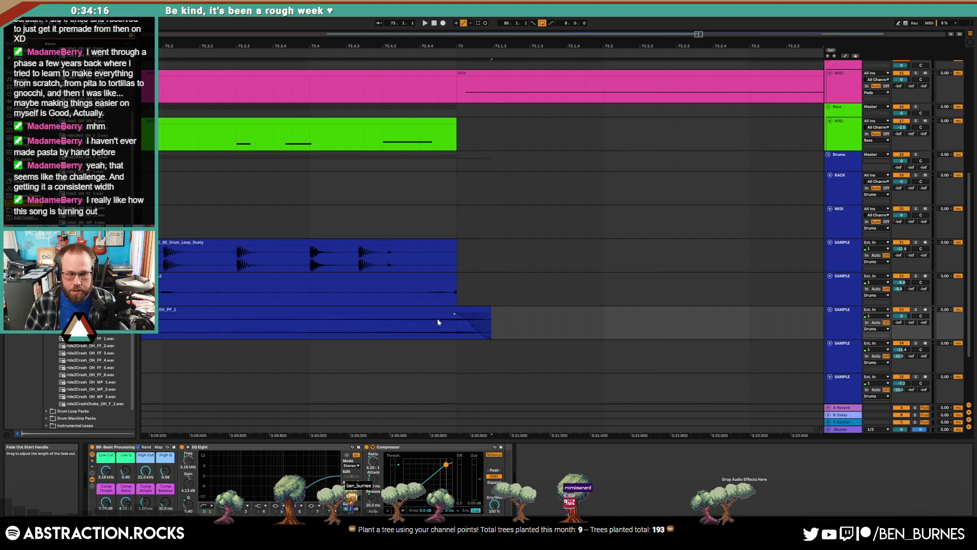
scroll(438, 318, "down", 5)
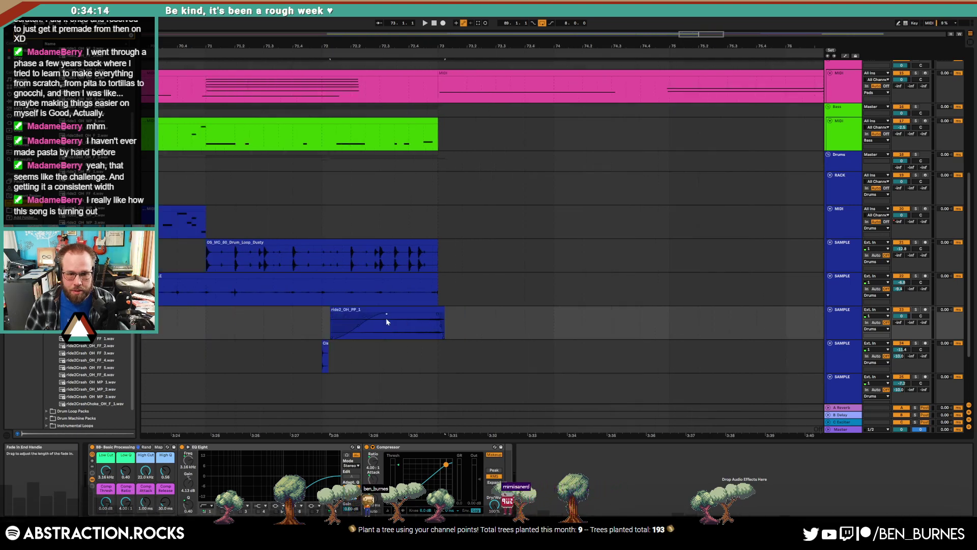
- Play the ride transition from bar 72 while raising the ride track's first two sends and lowering its volume to fit the mix
left_click(324, 319)
key("space")
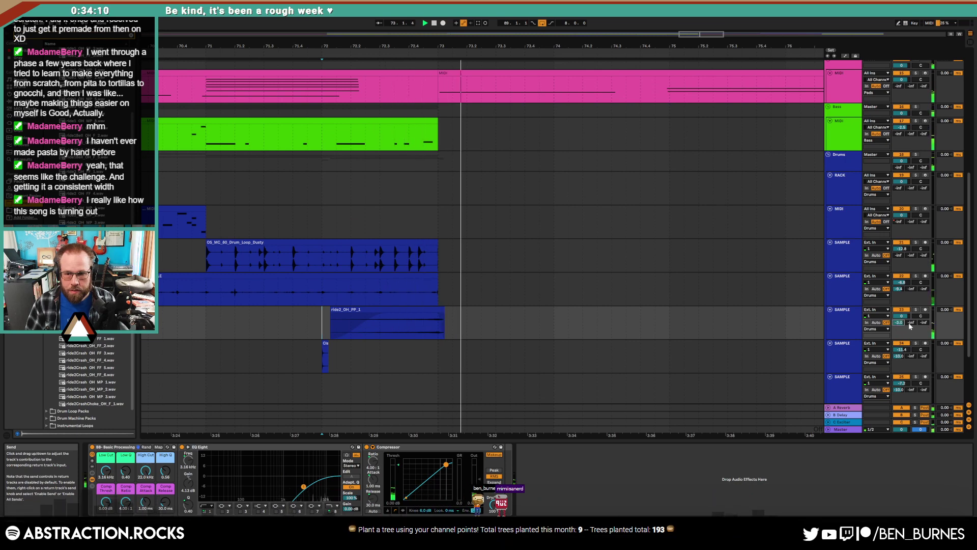
left_click_drag(911, 323, 911, 275)
left_click_drag(902, 317, 902, 336)
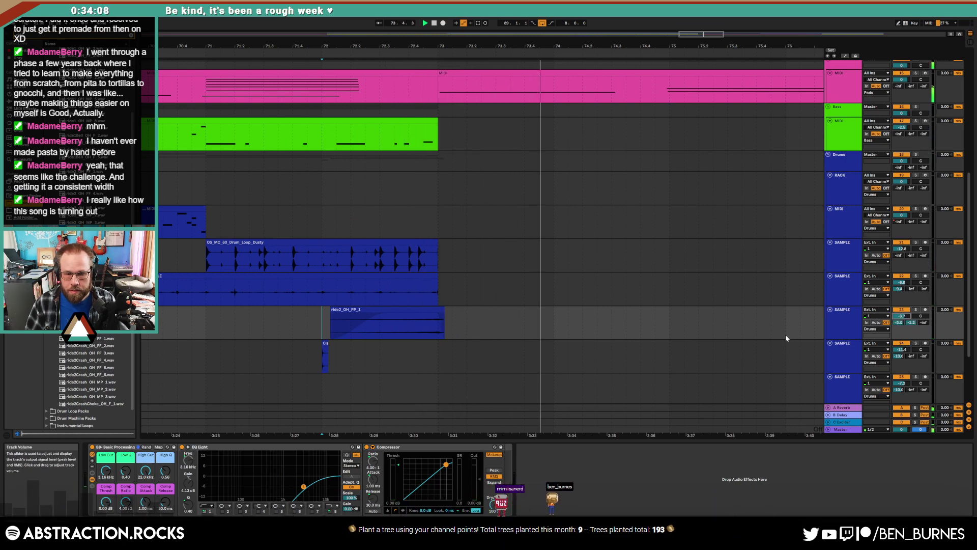
key("space")
key("space")
left_click_drag(899, 327, 901, 312)
left_click(902, 316)
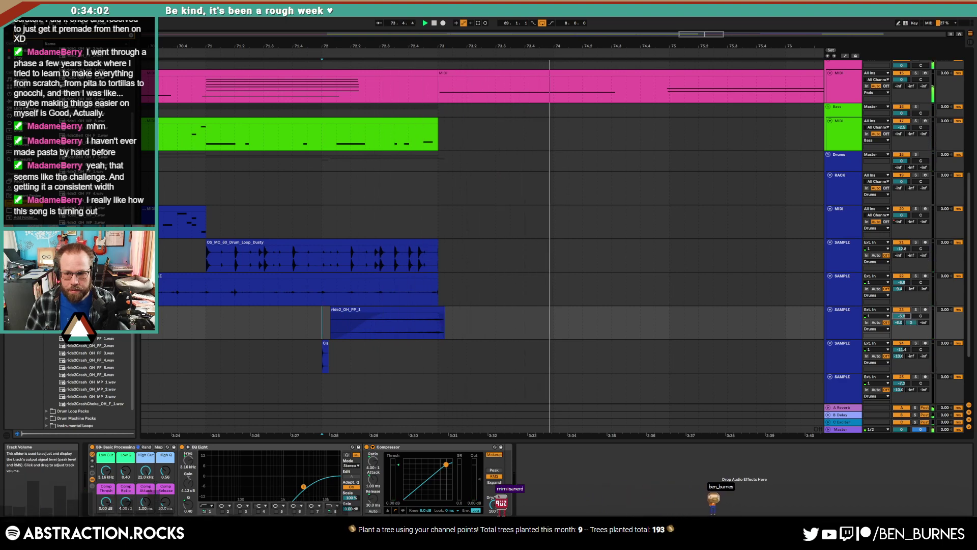
- Replay the transition from one beat before bar 72 and raise the ride track's volume to about -3 dB
left_click(308, 323)
left_click(293, 324)
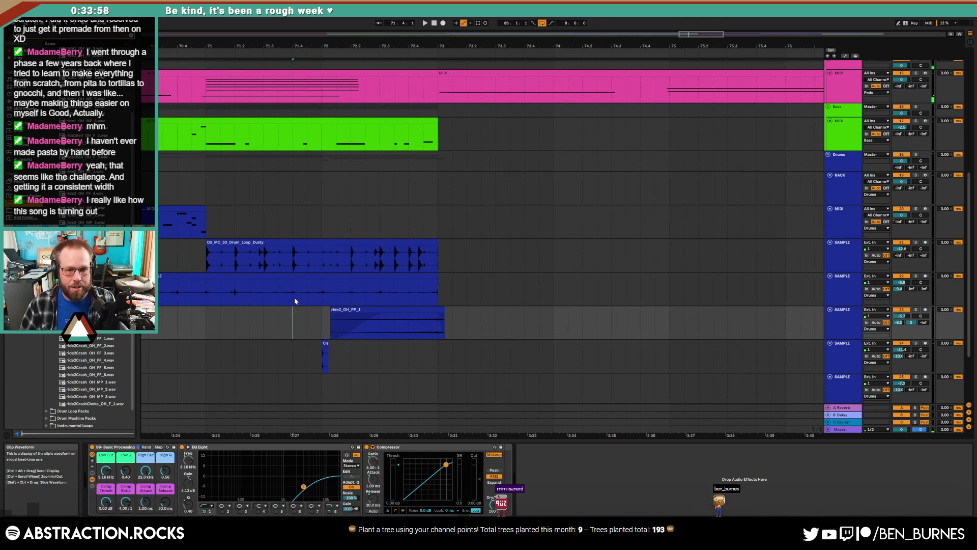
key("space")
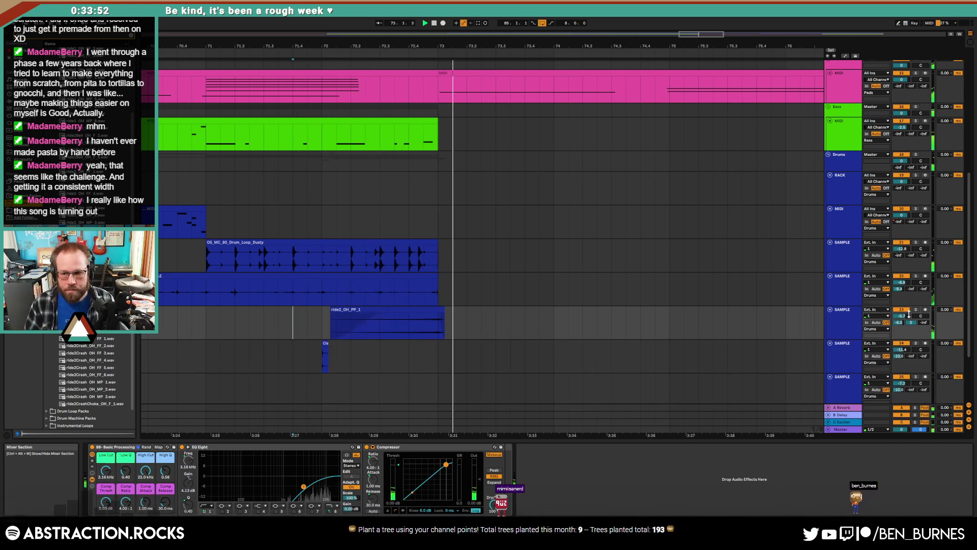
left_click_drag(909, 315, 909, 309)
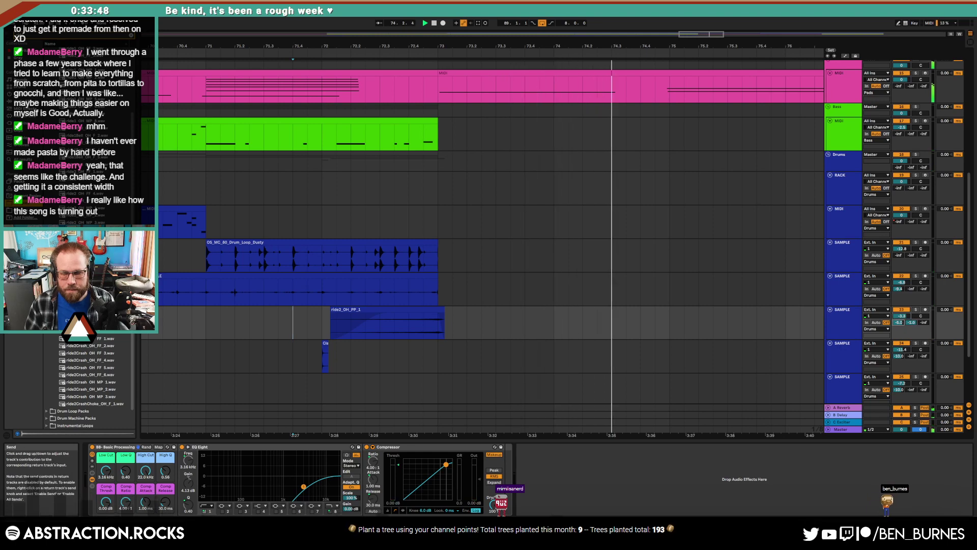
- Let playback run on from the ride transition and examine the lead, arpeggio, pad, bass and drum layers between bars 73 and 97
scroll(649, 334, "down", 5, "ctrl")
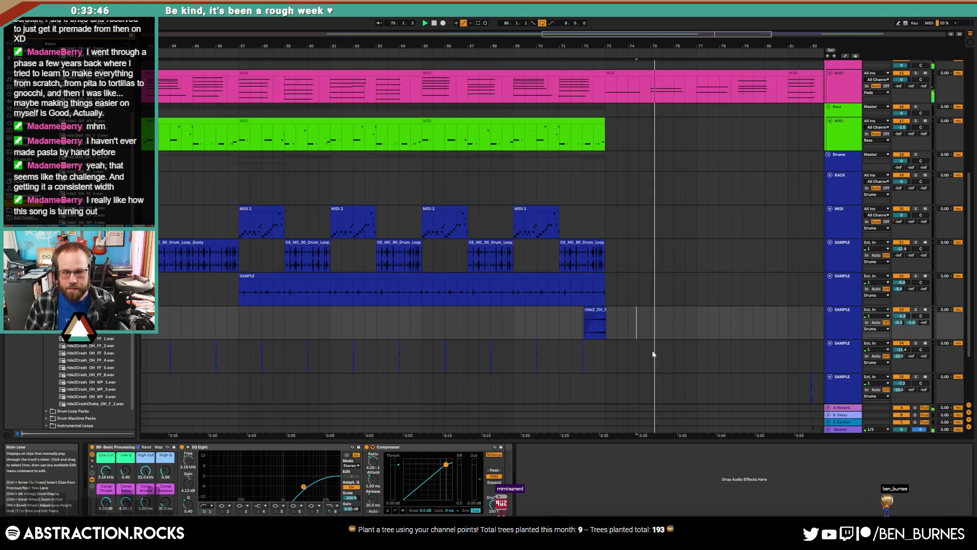
scroll(649, 344, "down", 6)
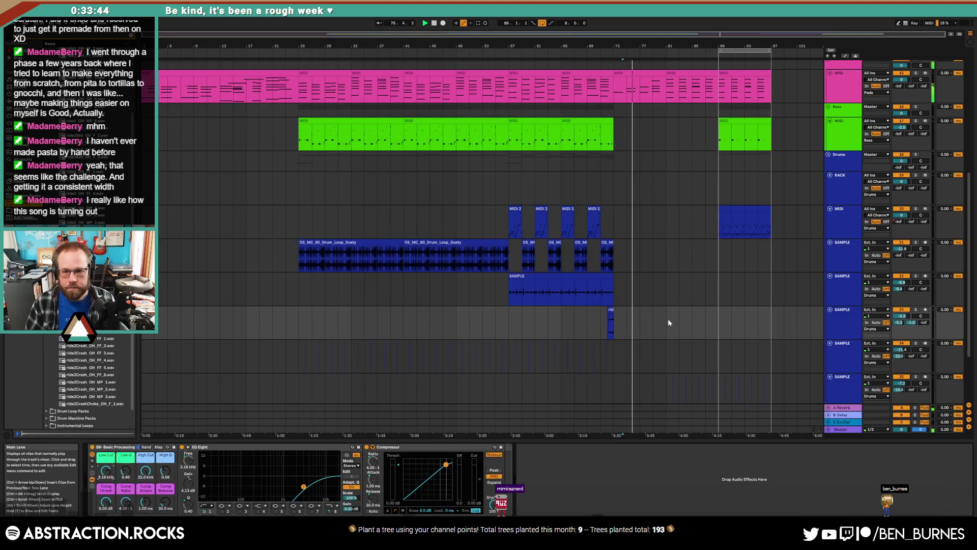
scroll(668, 319, "up", 2)
scroll(689, 344, "up", 8)
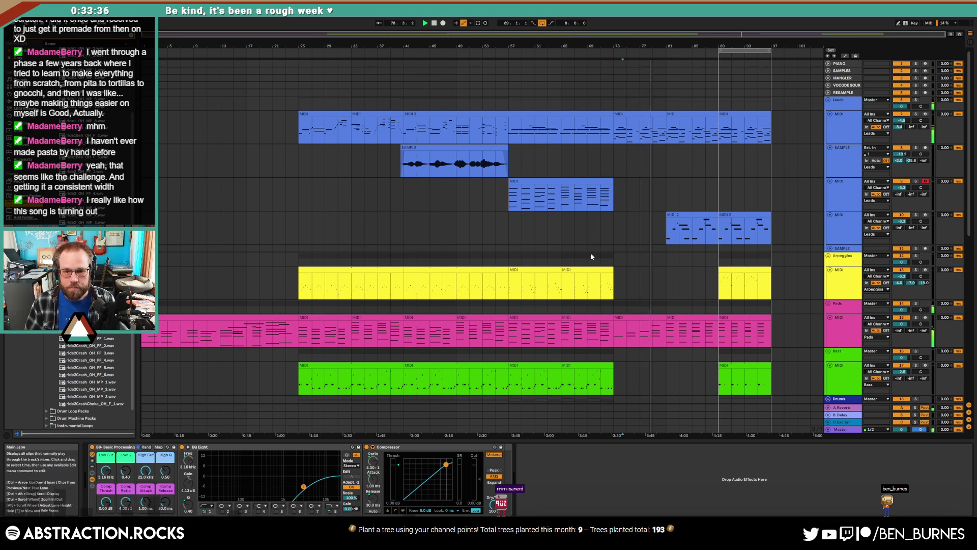
left_click(656, 286)
left_click_drag(830, 36, 899, 39)
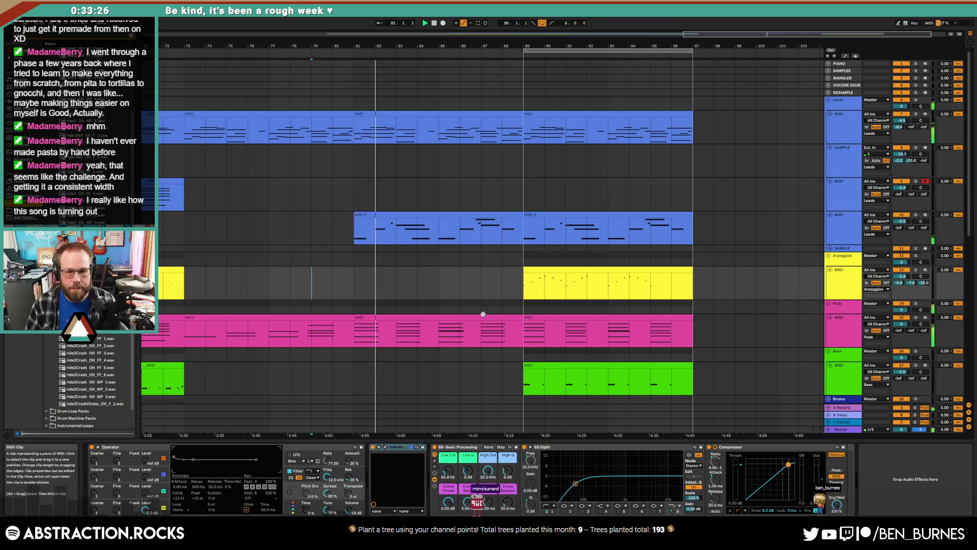
scroll(480, 331, "down", 4)
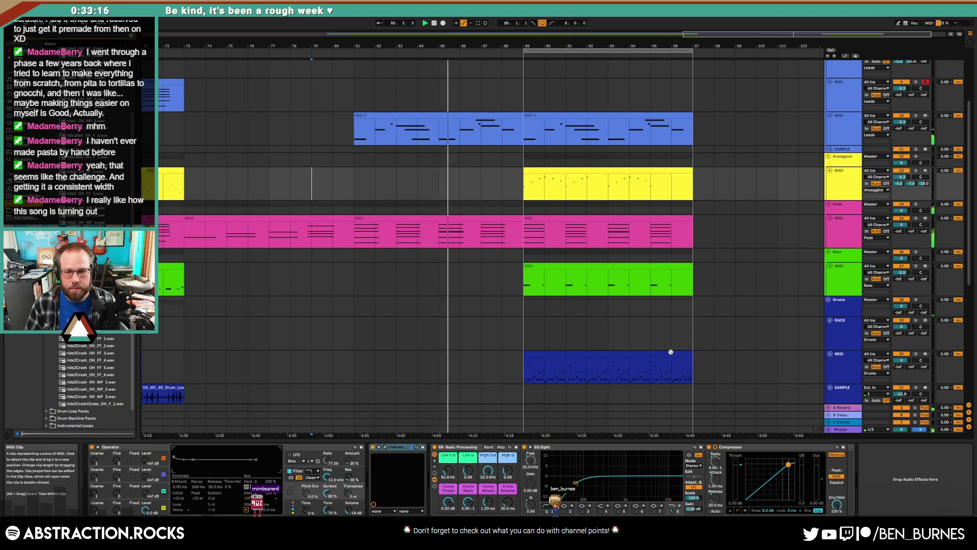
left_click(131, 35)
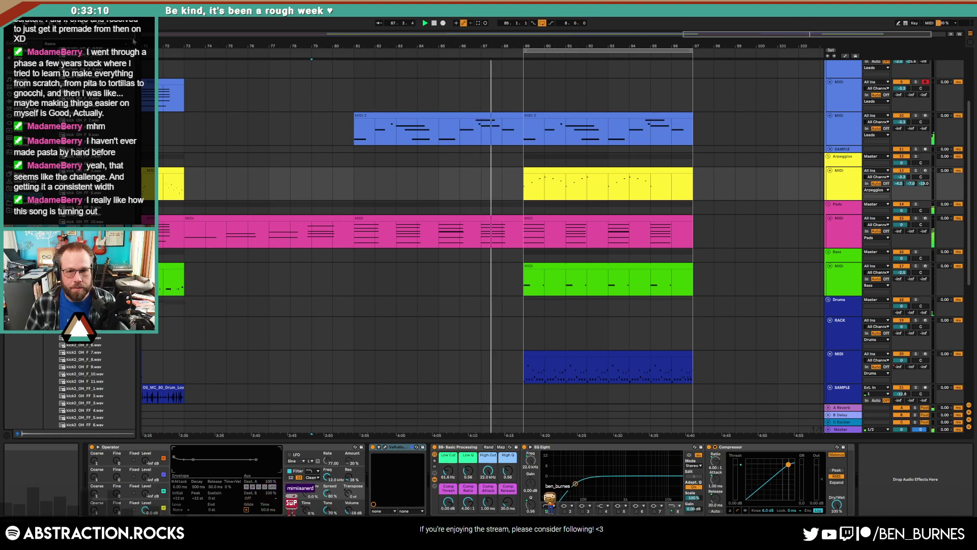
- Arm the third MIDI track in the Leads group, the one with Kontakt and Delay, and record additional notes into its clip from bar 89 to 97
left_click(845, 126)
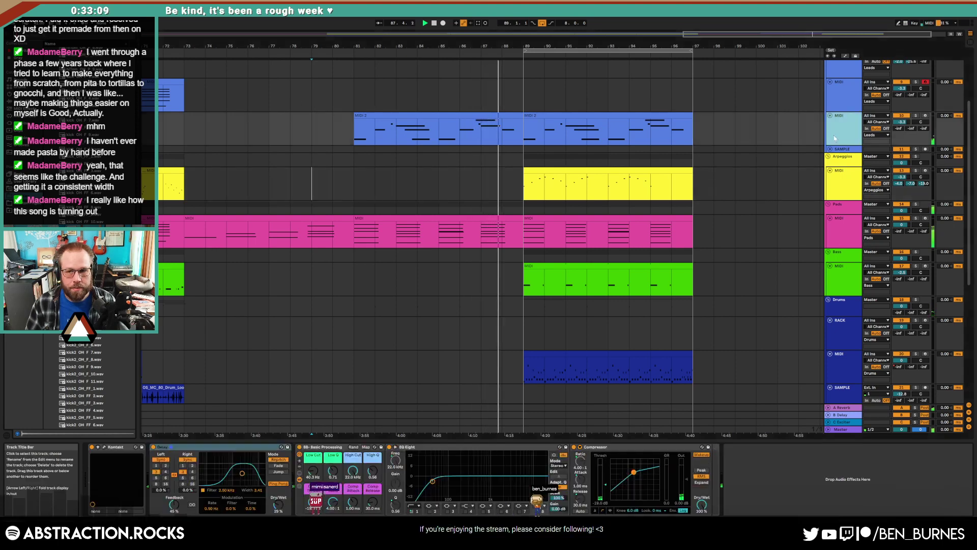
left_click(925, 115)
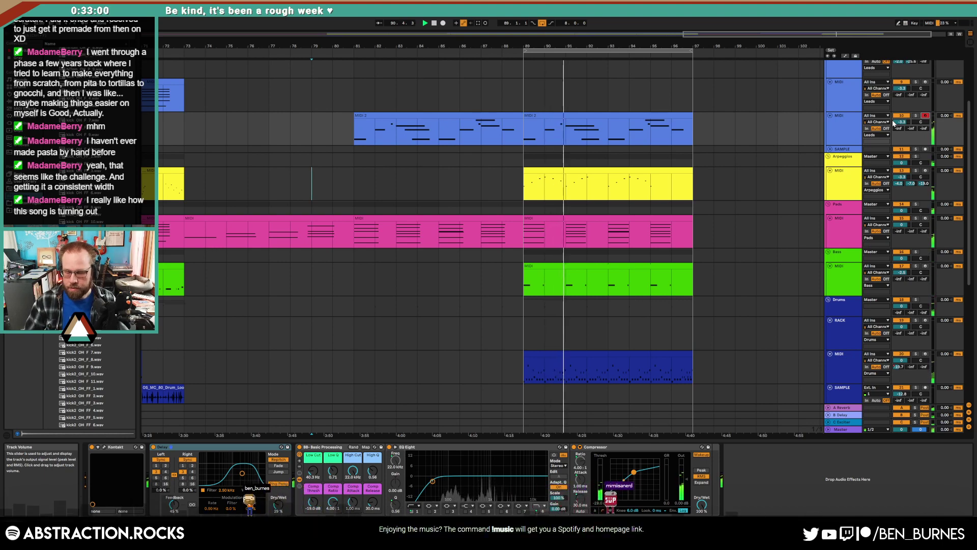
key("space")
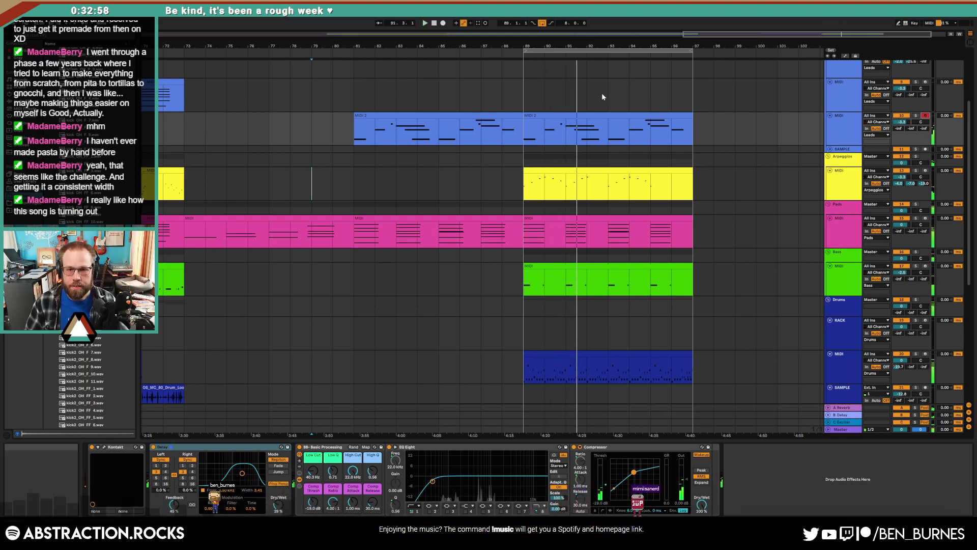
left_click(579, 116)
left_click(444, 23)
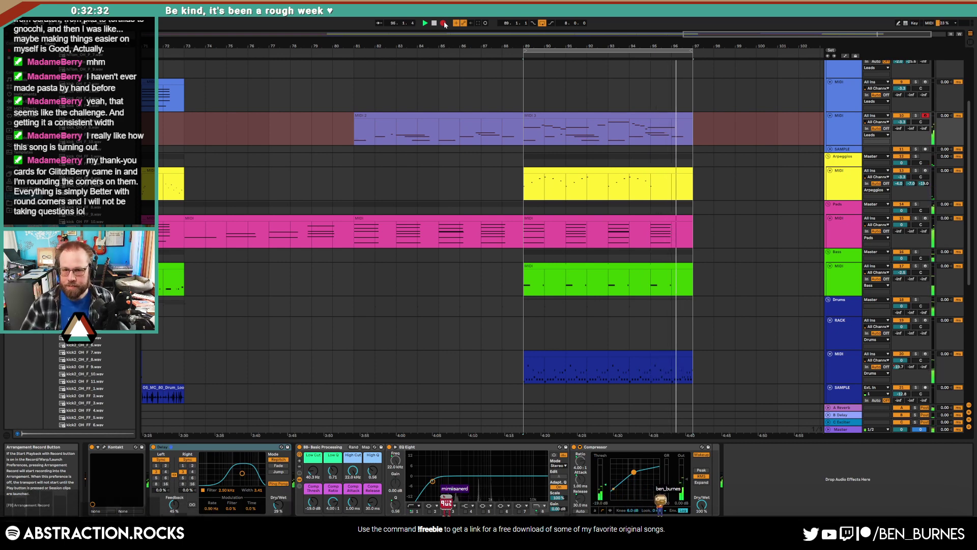
left_click(443, 23)
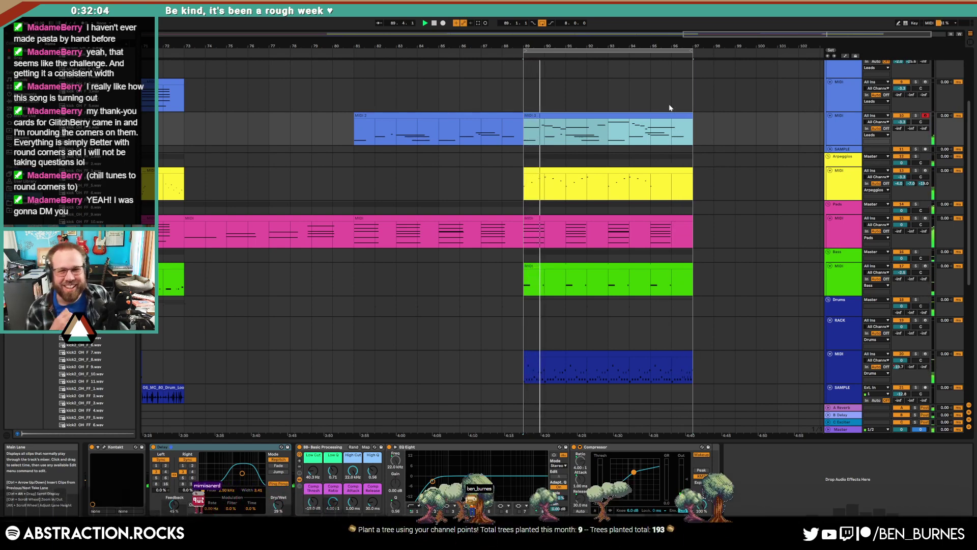
- Delete the empty RACK track from the Drums group
left_click(545, 134)
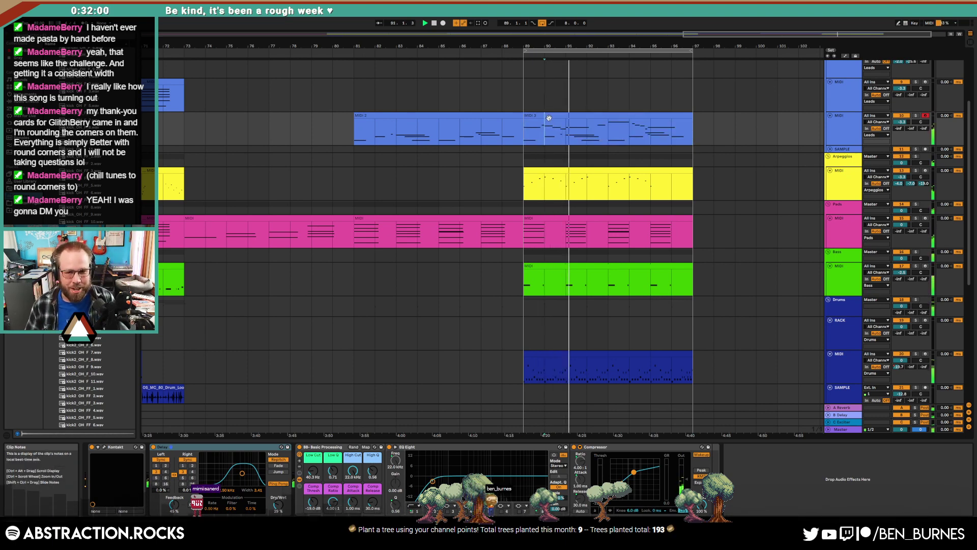
scroll(577, 154, "down", 10)
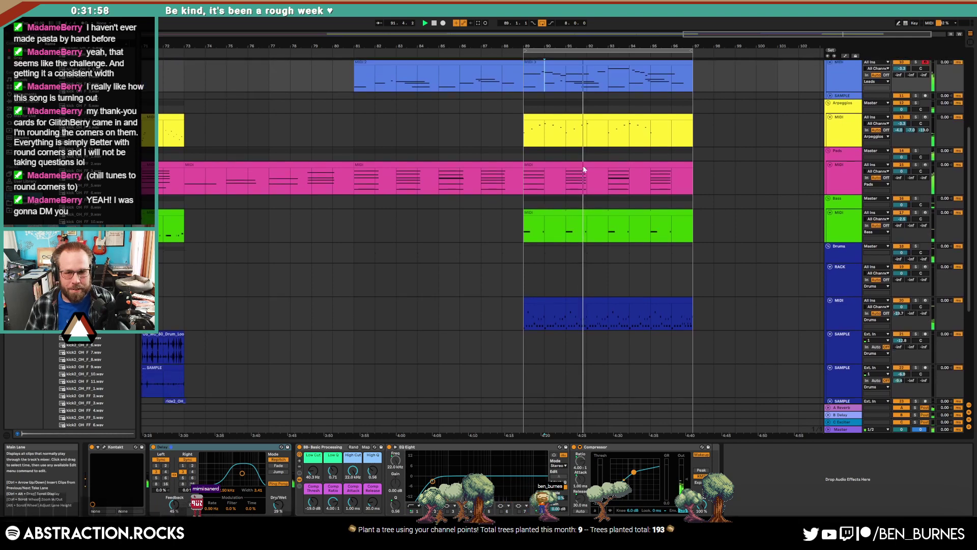
scroll(575, 275, "up", 5)
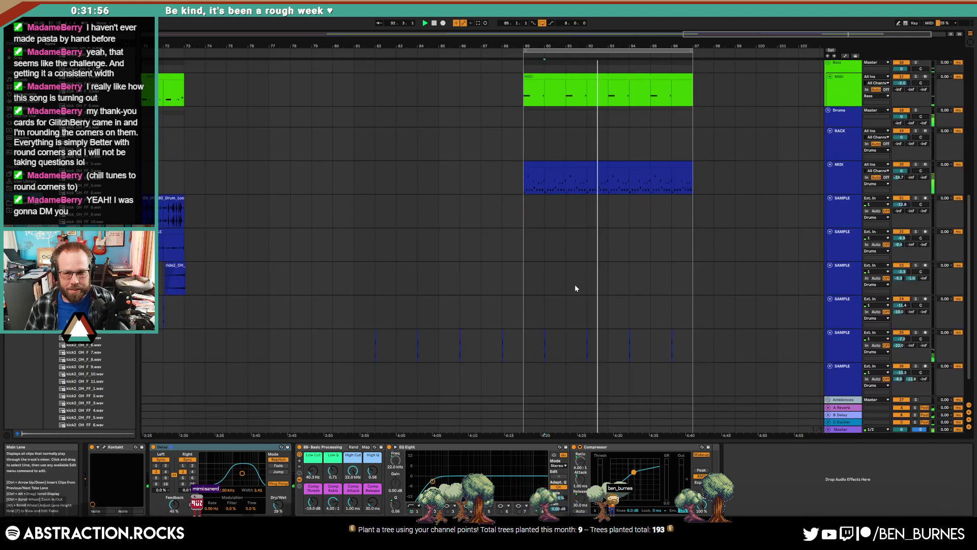
left_click(552, 281)
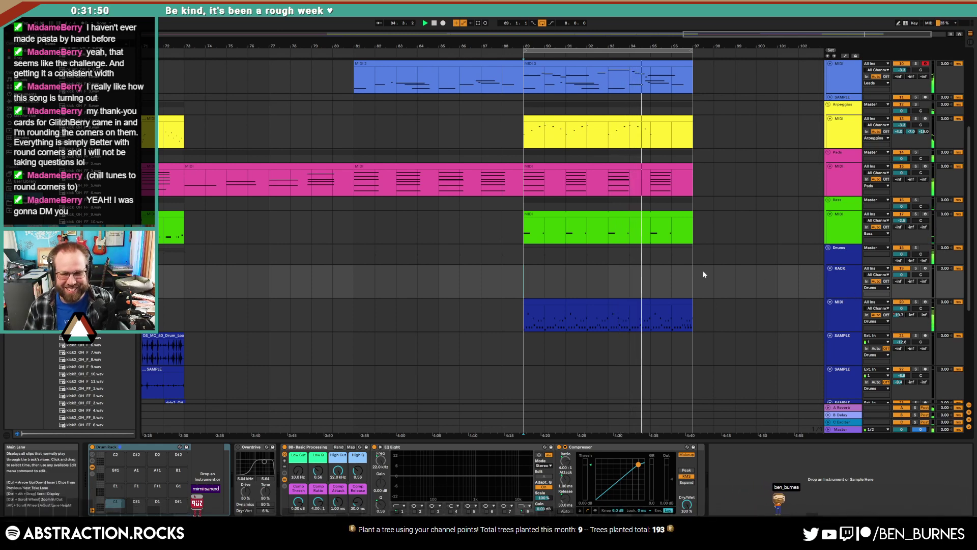
key("w")
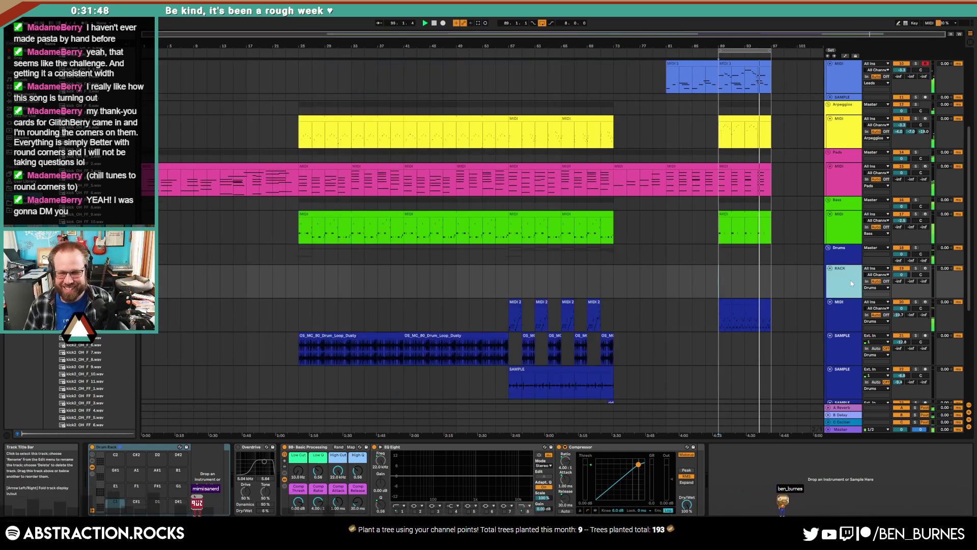
key("Delete")
scroll(722, 293, "down", 3)
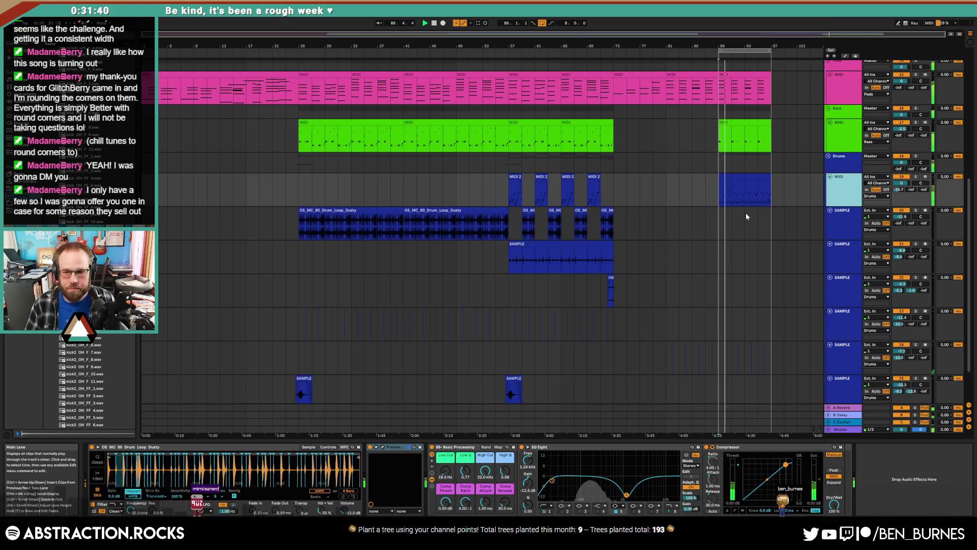
scroll(745, 303, "down", 3)
scroll(744, 301, "up", 1)
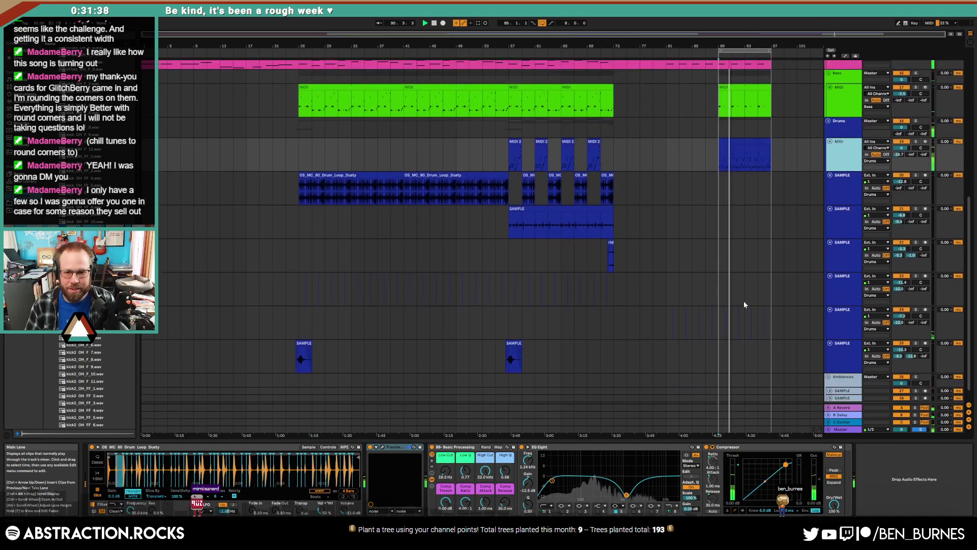
scroll(744, 304, "up", 12)
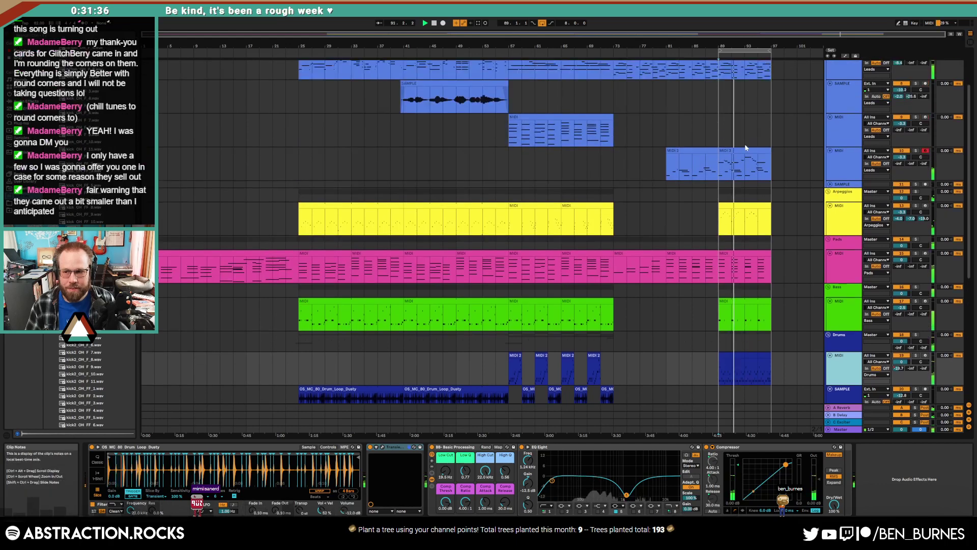
- Duplicate the eight-bar section from bar 89 to 97 across all tracks so the arrangement runs to bar 105
left_click(746, 151)
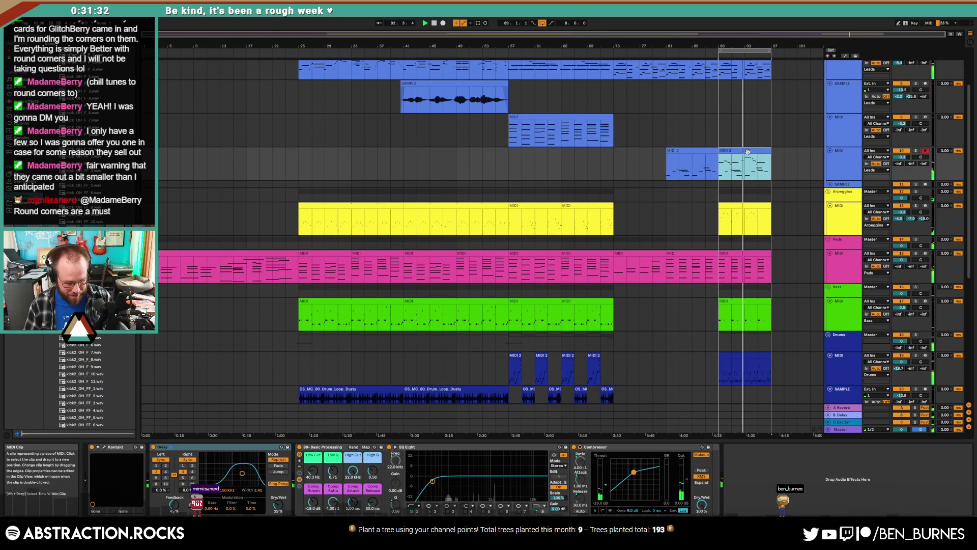
key("ctrl+d")
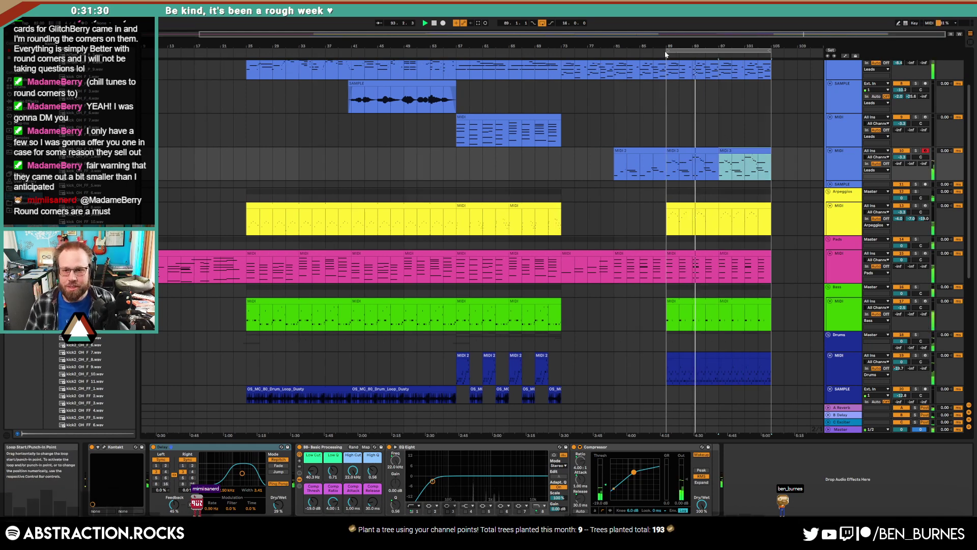
left_click(733, 208)
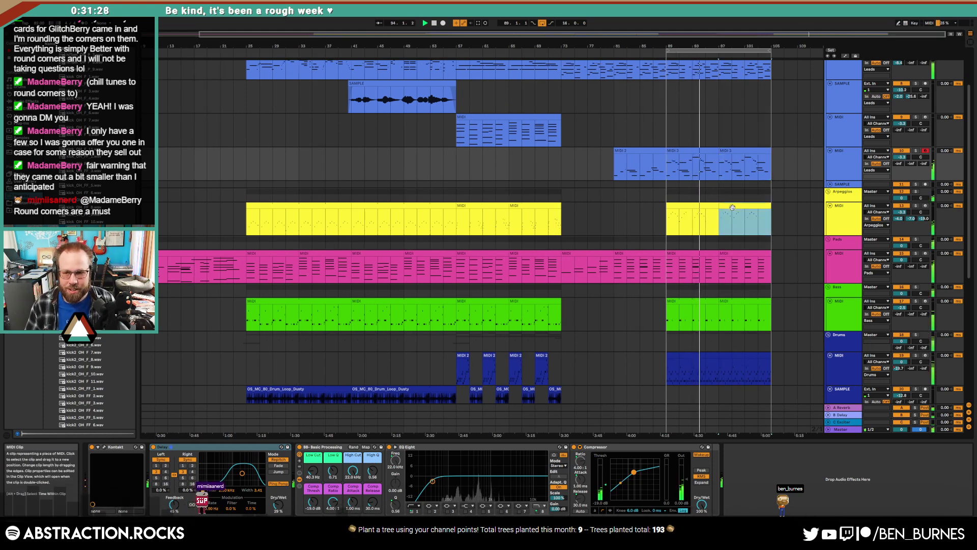
- Delete the empty SAMPLE track beneath the third MIDI track in the Leads group
scroll(733, 210, "down", 2)
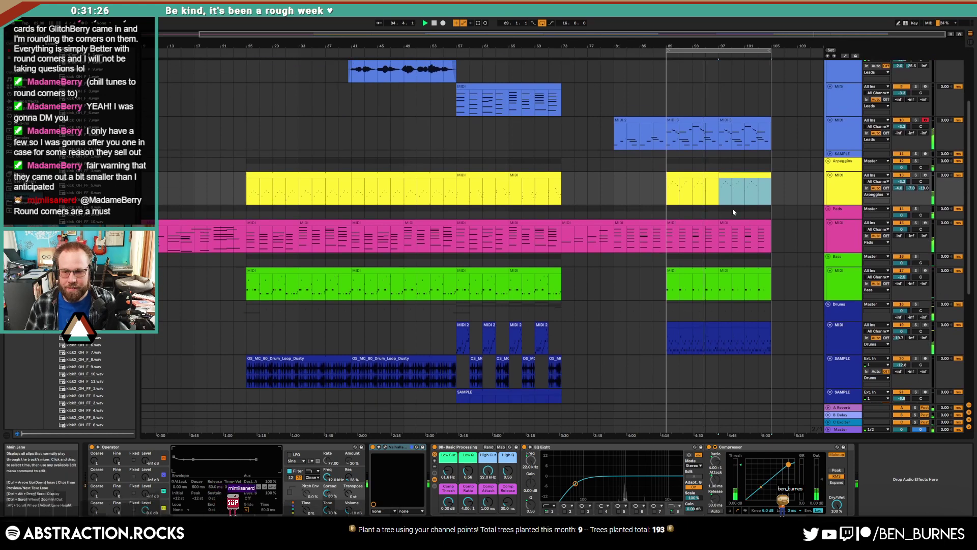
scroll(736, 220, "up", 4)
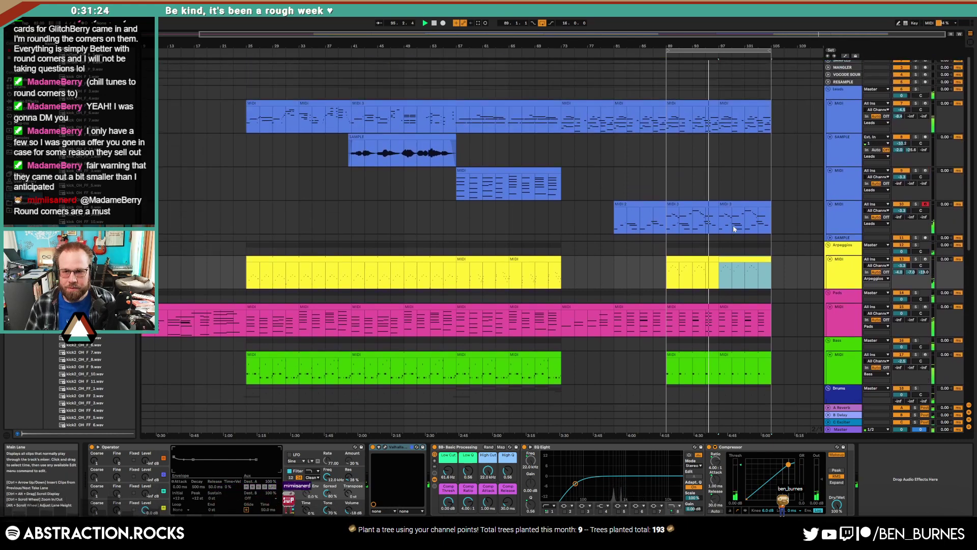
left_click(828, 238)
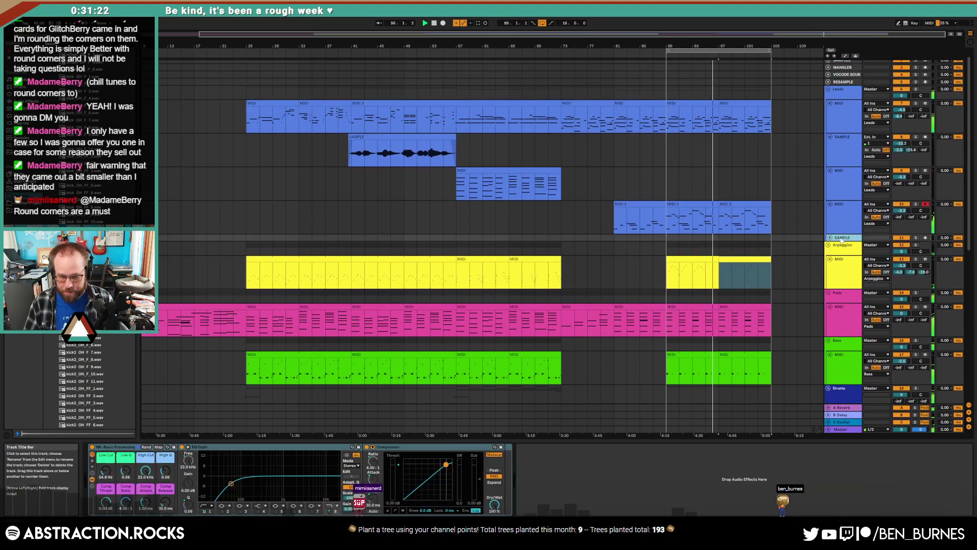
key("Delete")
- Duplicate the 16-bar section from bar 89 to 105 across all tracks so the arrangement runs to bar 121
left_click(837, 219)
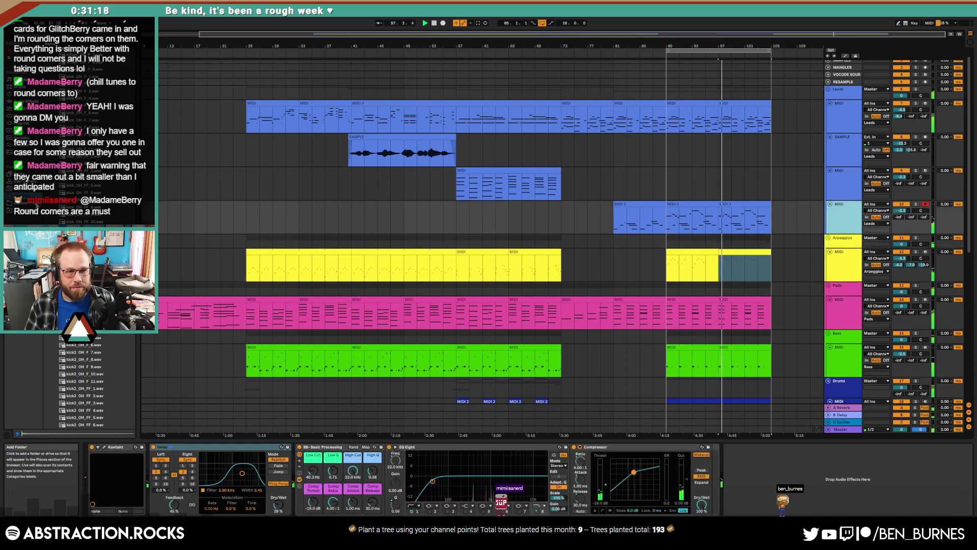
left_click(737, 206)
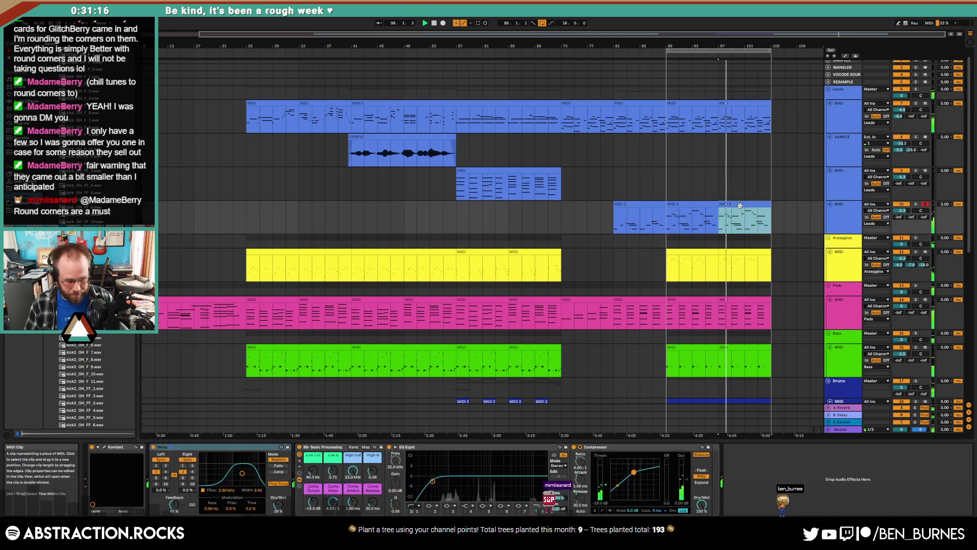
key("ctrl+d")
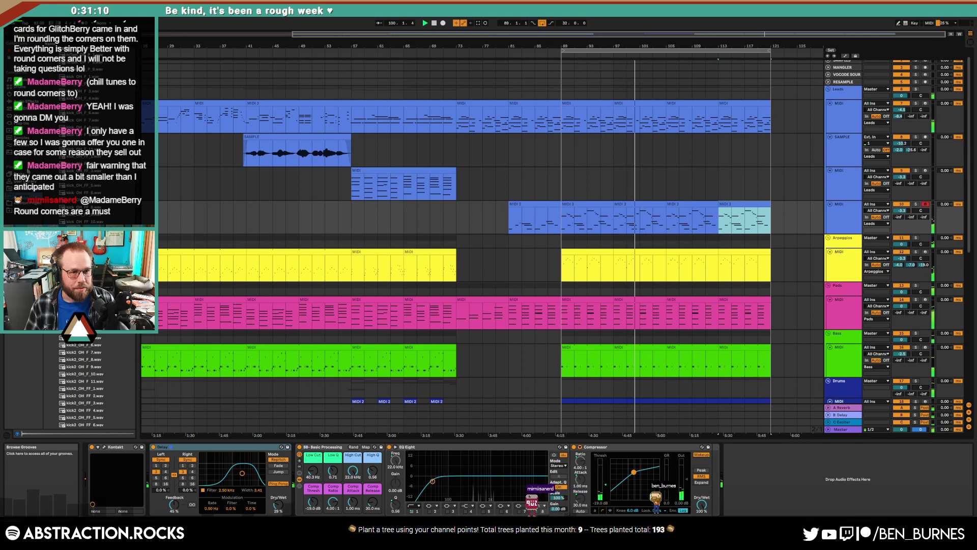
- Look through the browser's user folders for the project folder matching "2 hour"
left_click(23, 124)
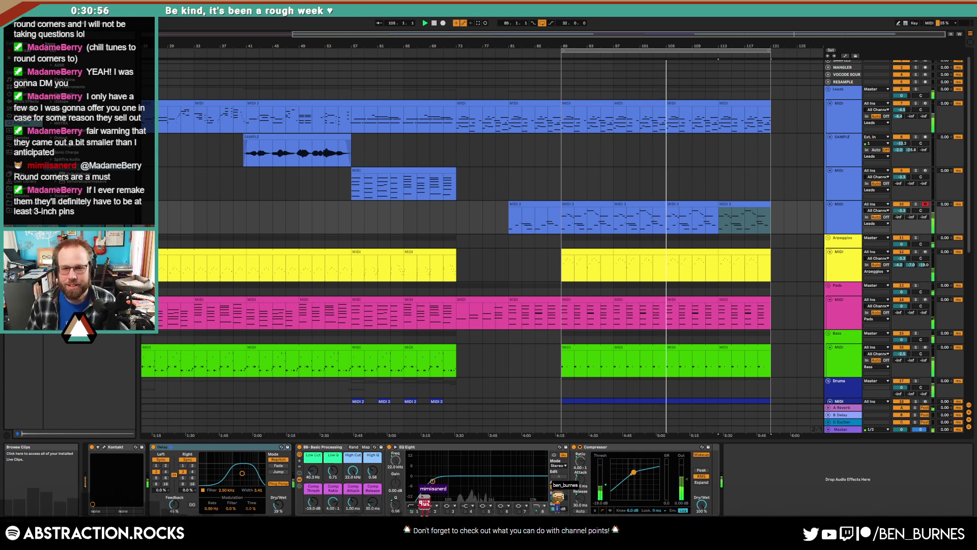
left_click(841, 216)
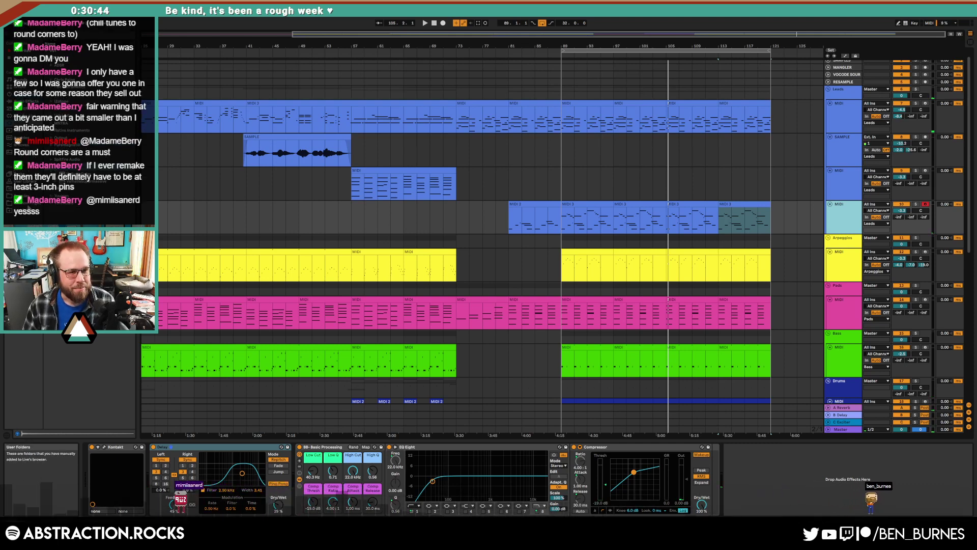
left_click(23, 196)
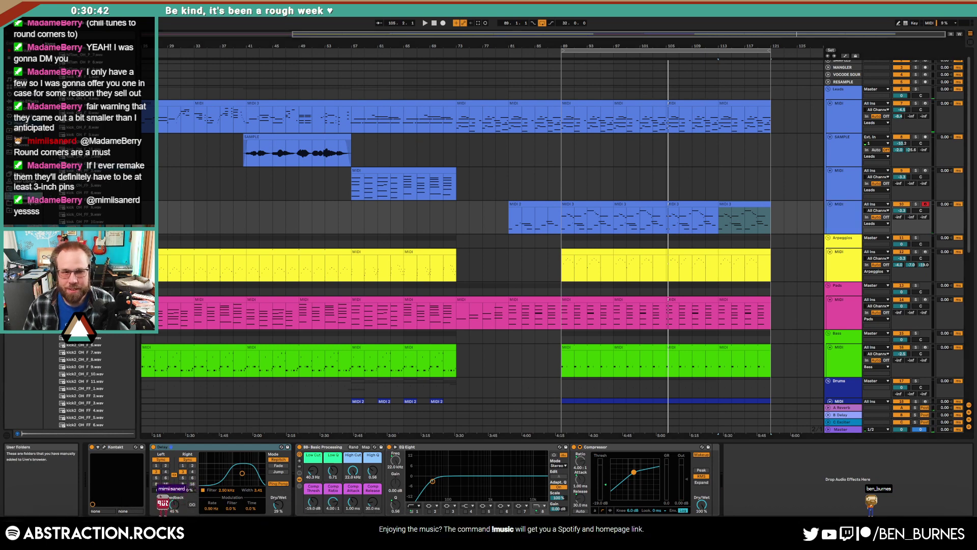
left_click(33, 204)
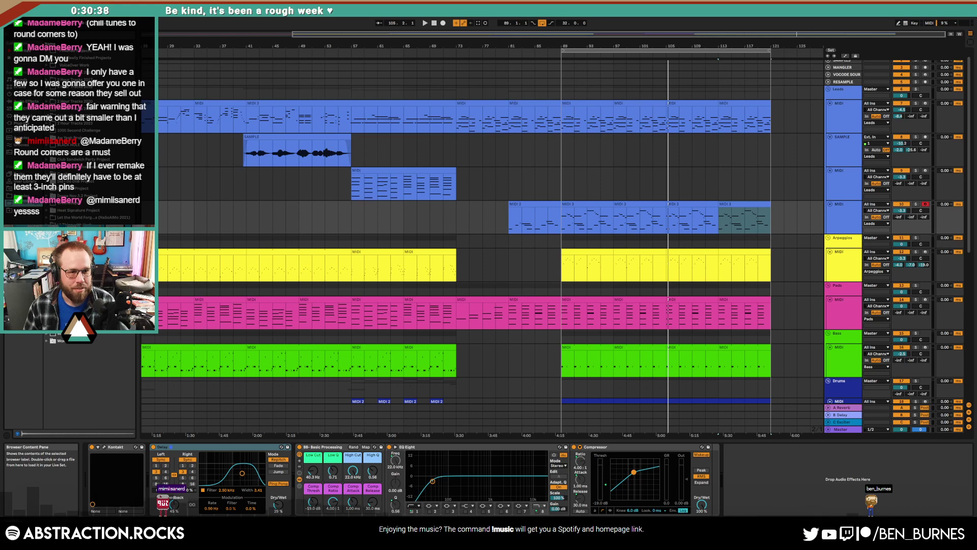
left_click(47, 52)
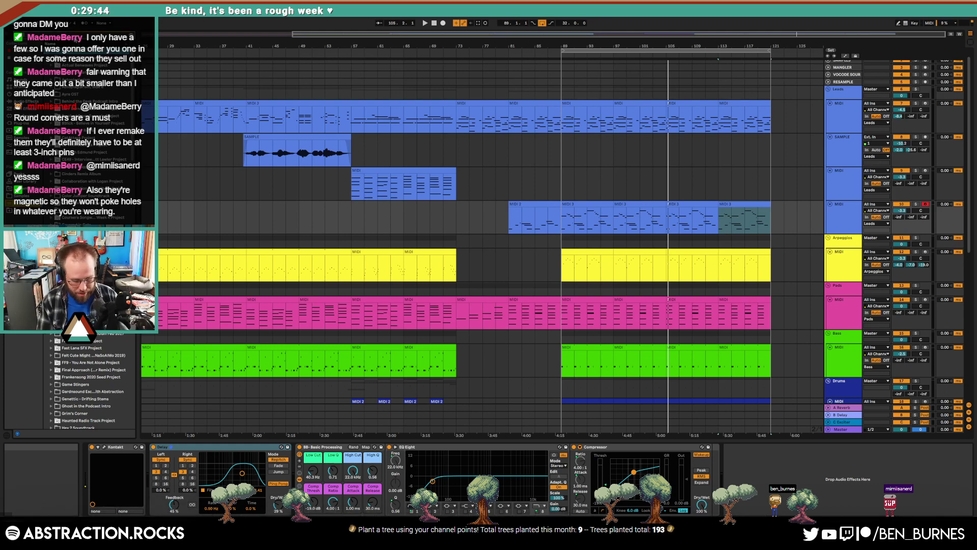
type("2 hour")
- Import the SAX track with its Baritone Sax instrument and clips from an earlier project, placing it last in the Leads group
left_click(51, 59)
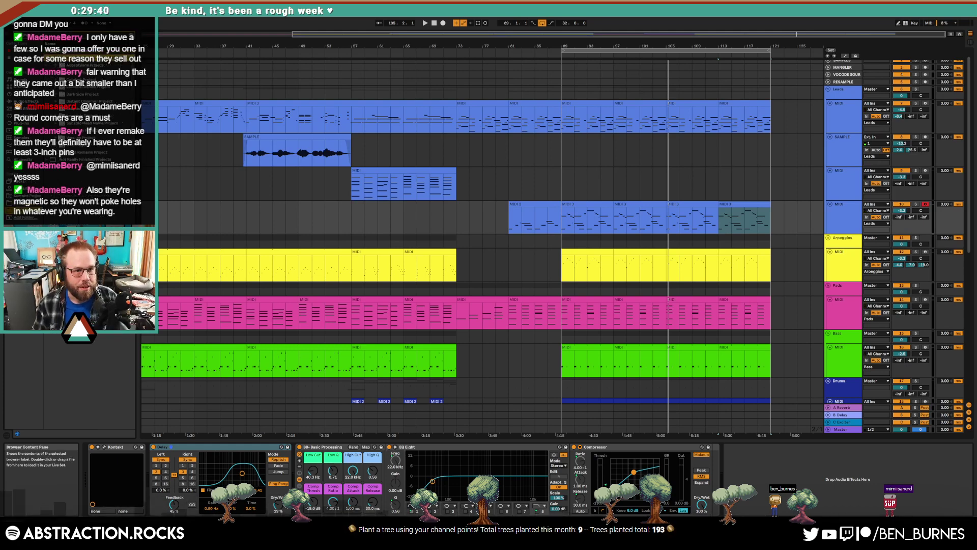
left_click(56, 65)
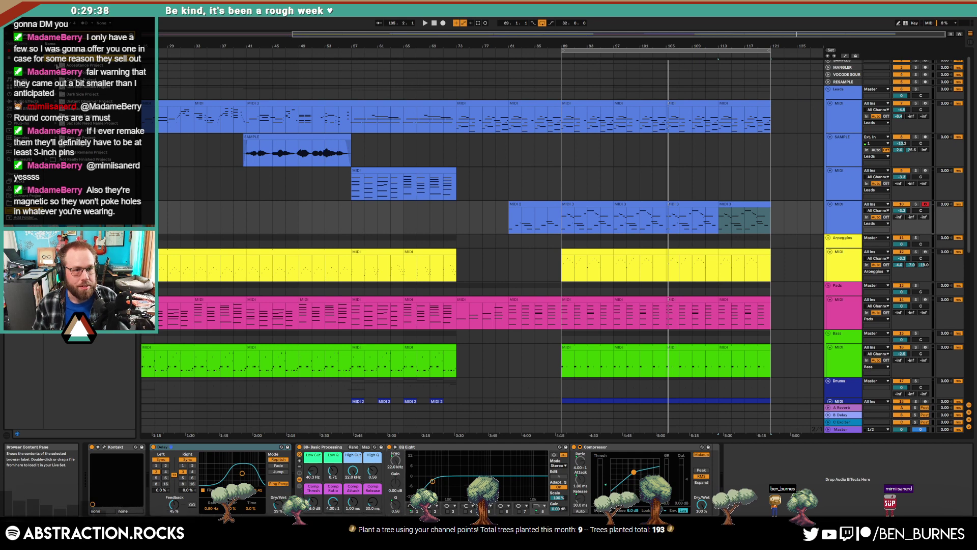
left_click(61, 87)
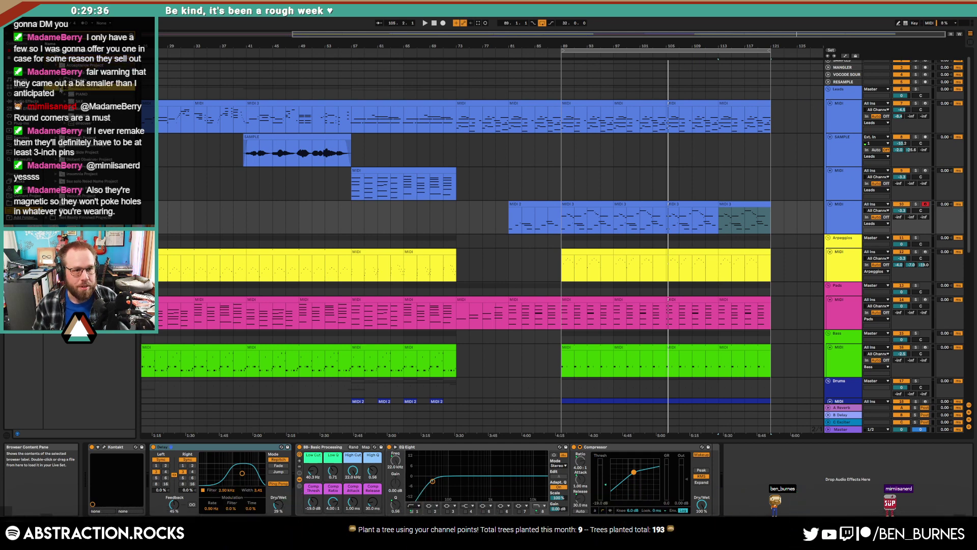
left_click_drag(80, 101, 182, 141)
left_click_drag(848, 230, 845, 225)
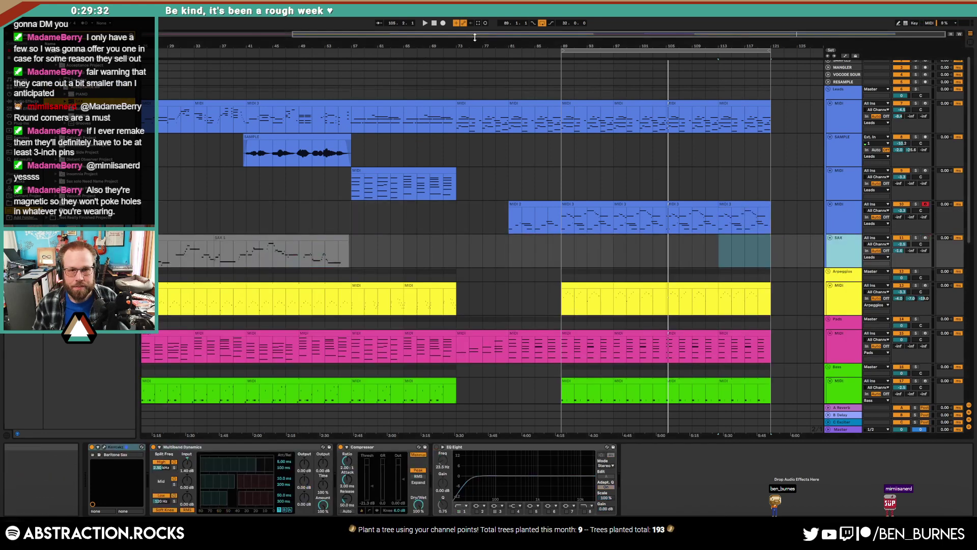
- Try two of the imported SAX clips end to end from bar 89 while playing the section
double_click(474, 35)
left_click_drag(171, 245, 648, 249)
key("space")
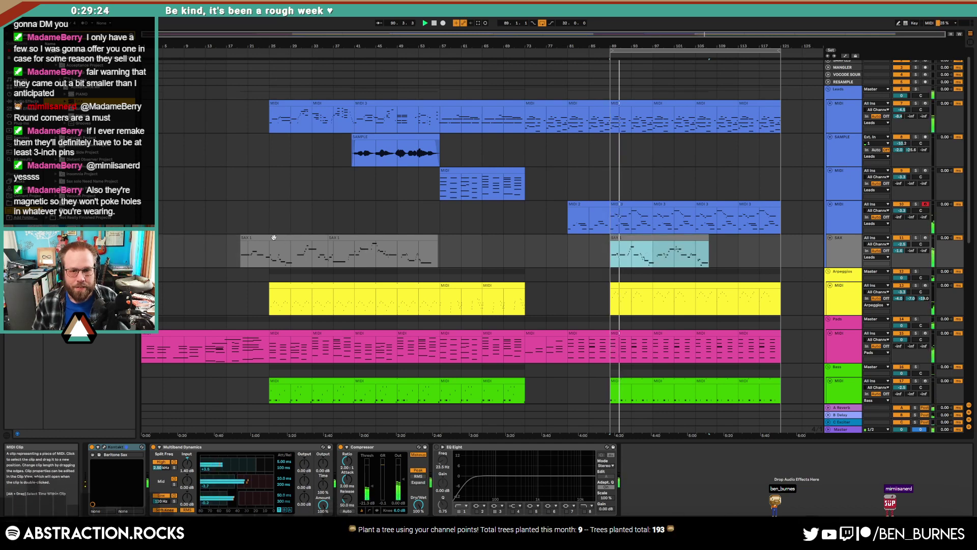
left_click_drag(274, 237, 747, 259)
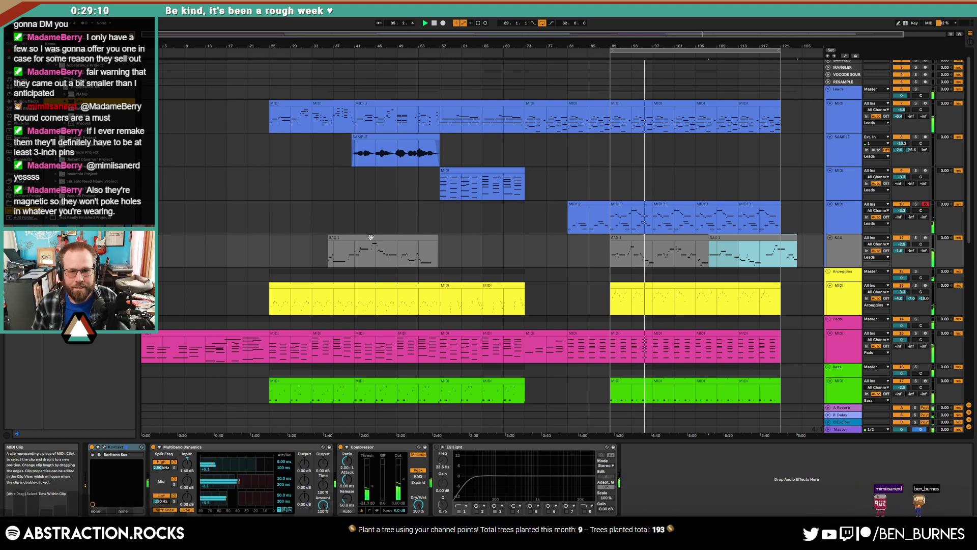
- Delete the SAX clip between about bars 36 and 57 and move the other two clips back to start at bar 29
left_click(371, 237)
key("Delete")
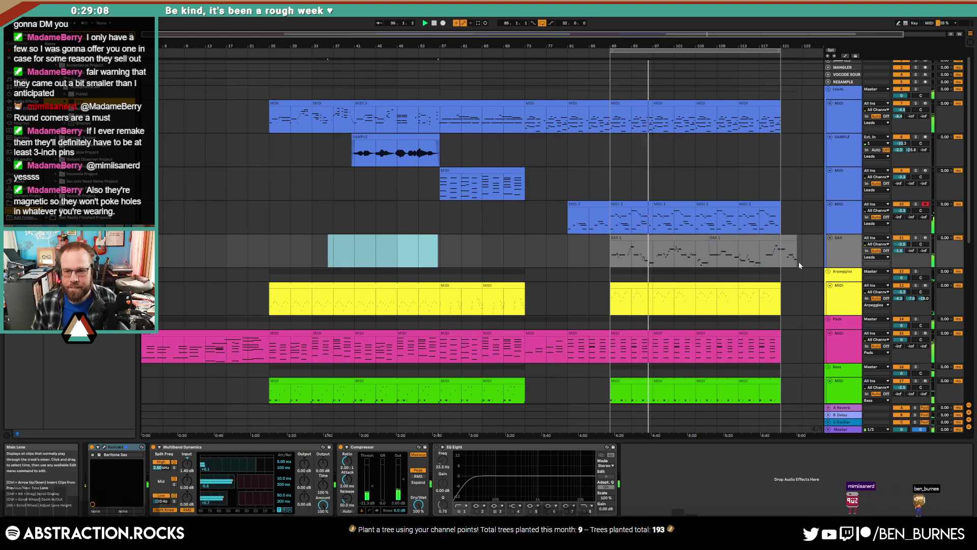
left_click_drag(806, 256, 609, 256)
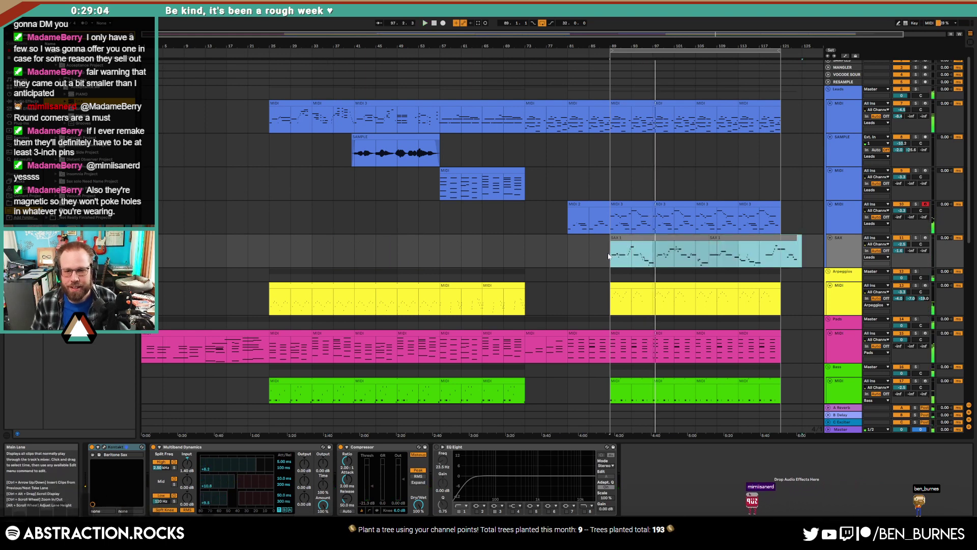
key("space")
left_click_drag(609, 256, 329, 242)
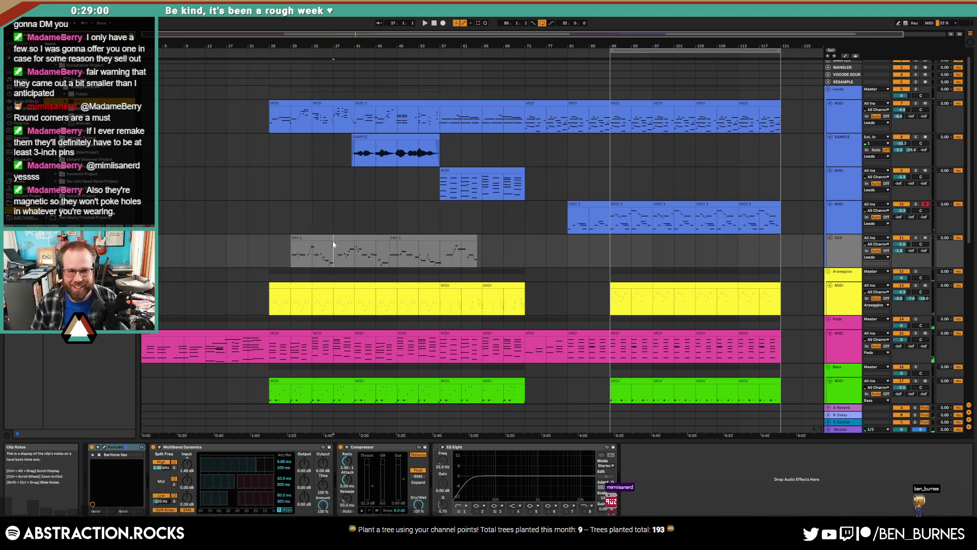
- Deactivate both SAX clips starting at bar 29 and arm the SAX track for recording
left_click(332, 237)
left_click(431, 238, "shift")
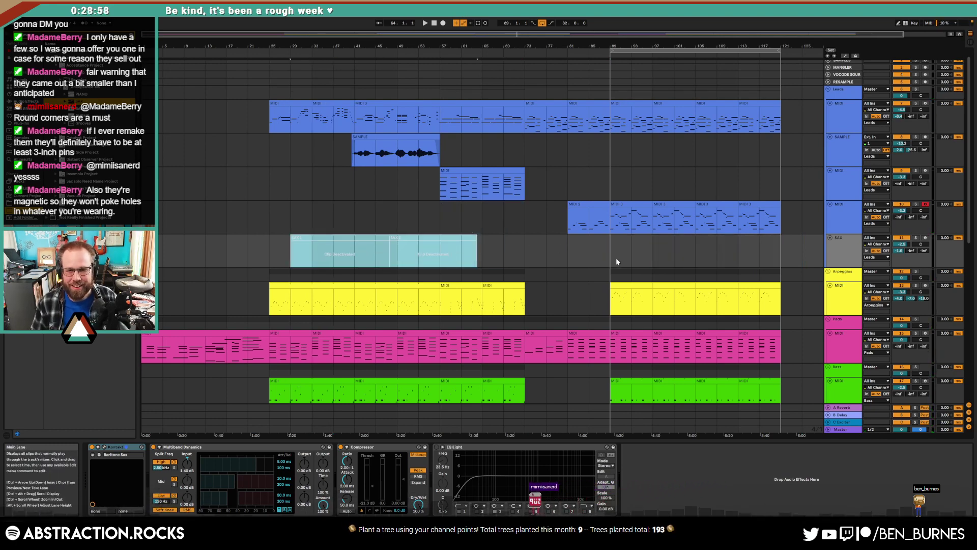
key("0")
left_click(926, 239)
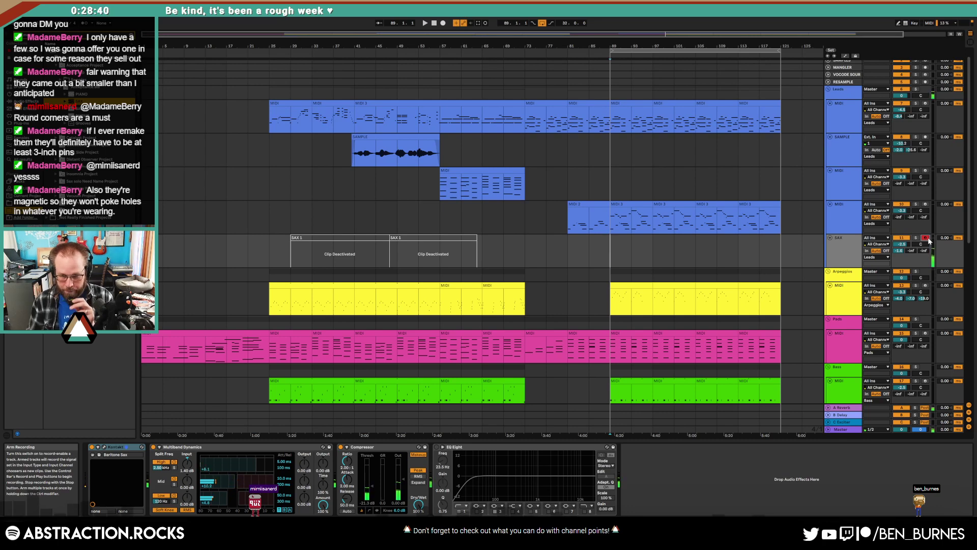
- Try recording a sax take from bar 85 and delete the recorded clip
left_click(589, 250)
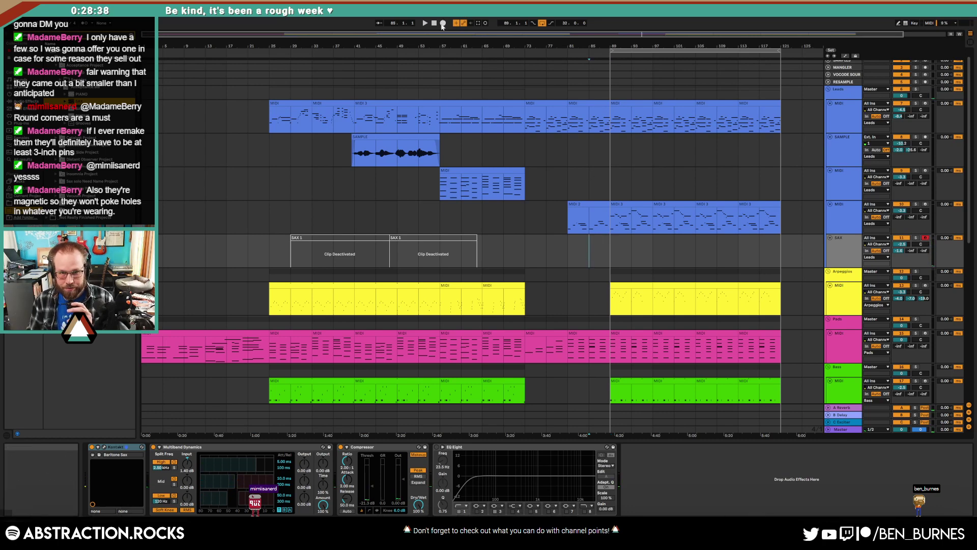
key("space")
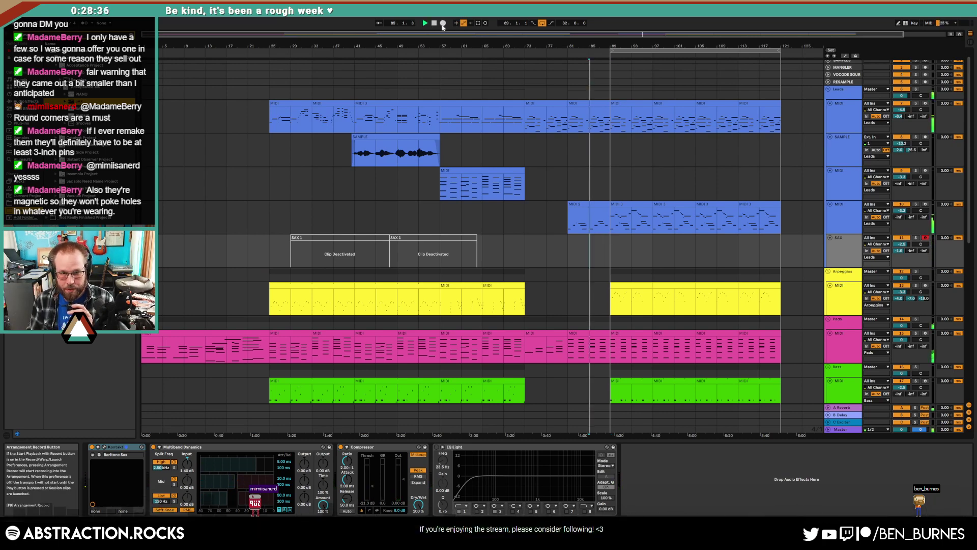
left_click(443, 23)
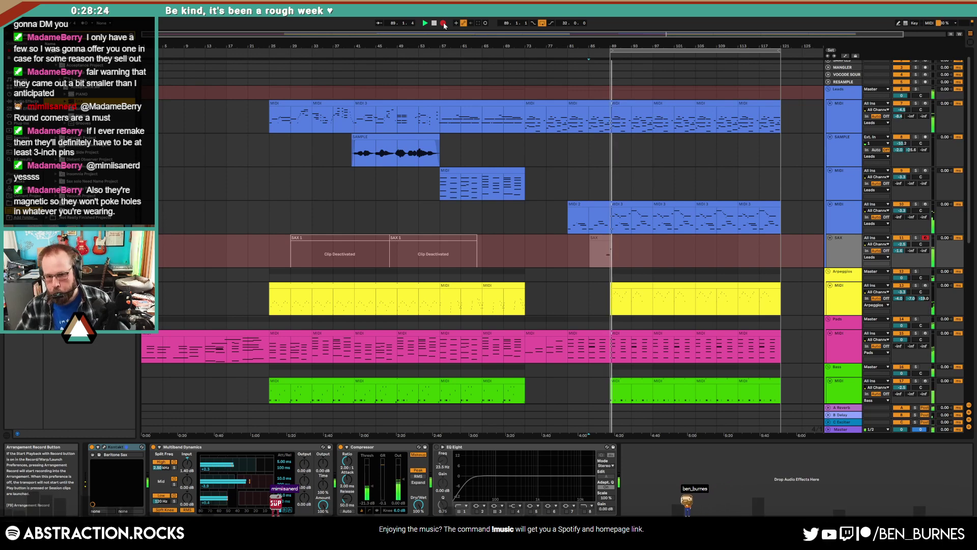
left_click(444, 24)
left_click(599, 254)
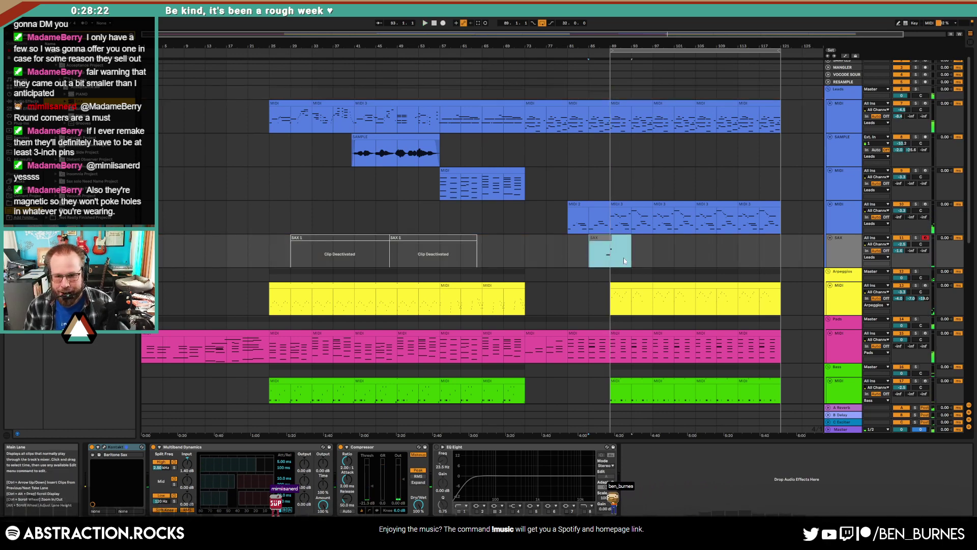
key("Delete")
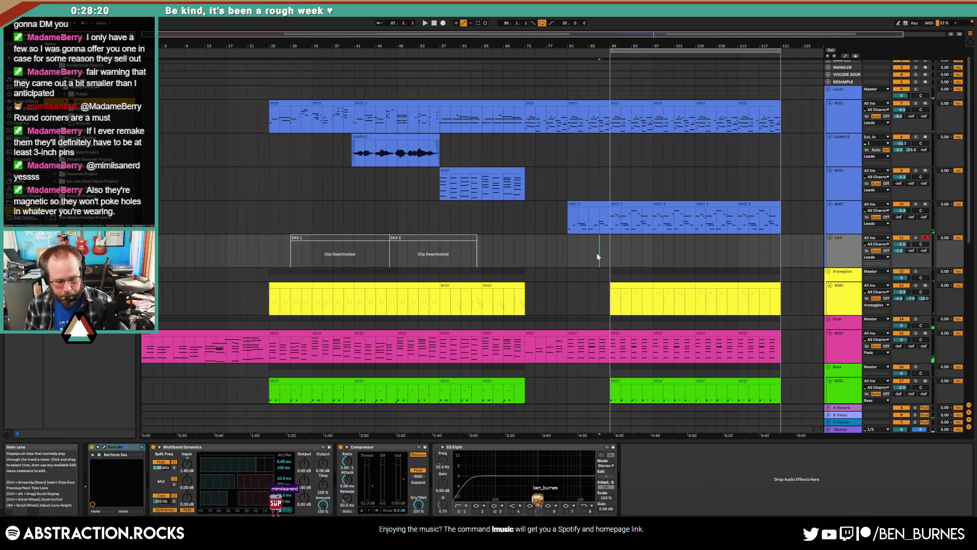
- Try a second sax take starting at bar 87 and discard the short recorded clip
key("F9")
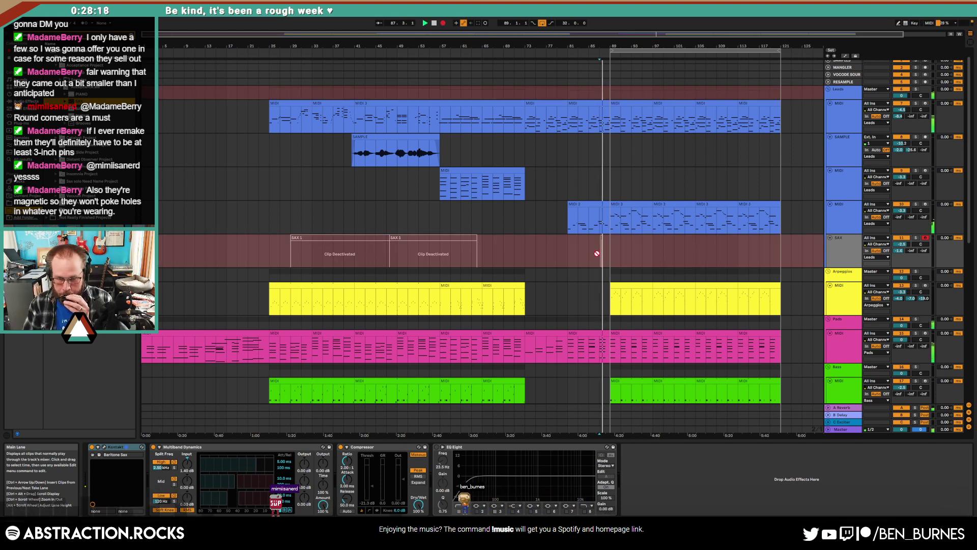
key("F9")
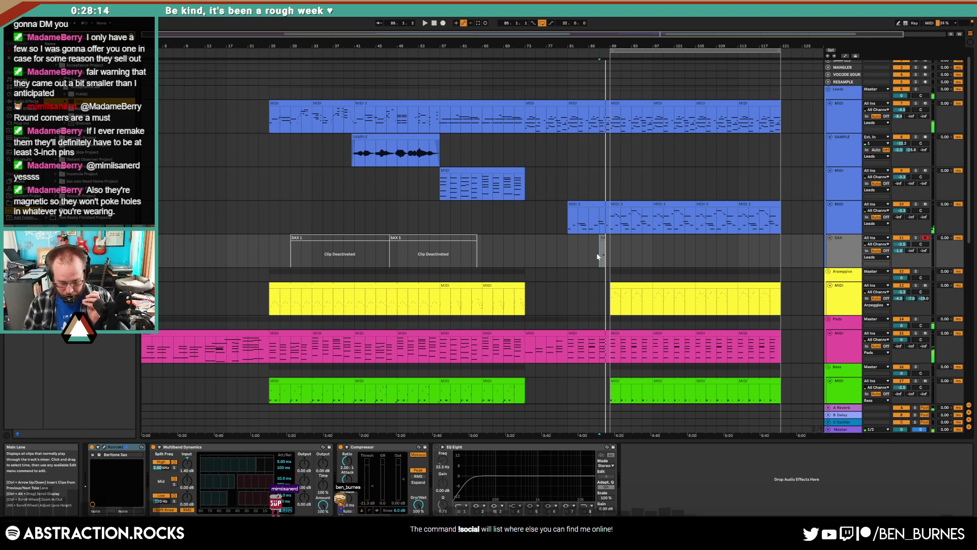
key("space")
left_click(603, 251)
key("Delete")
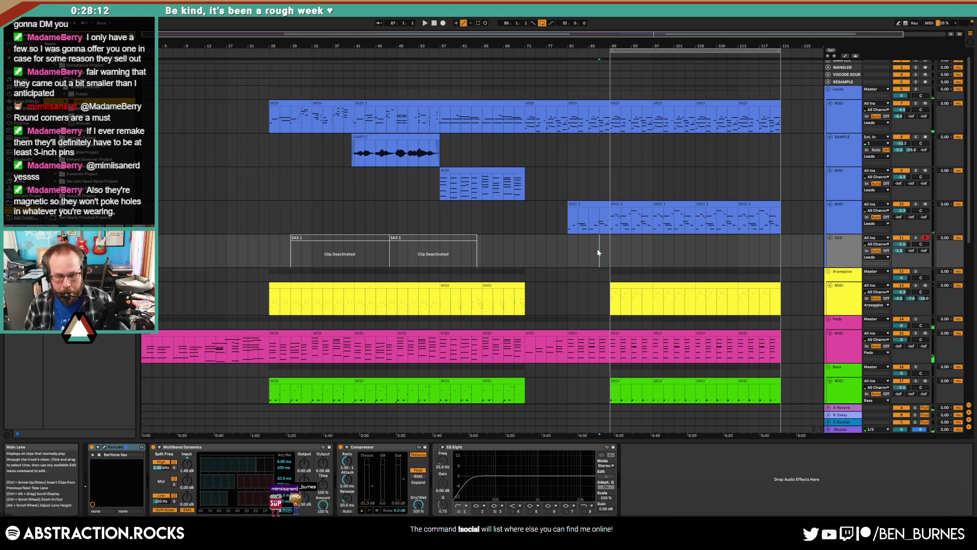
- Record a full sax part on the SAX track from bar 87 through to bar 121
key("space")
key("F9")
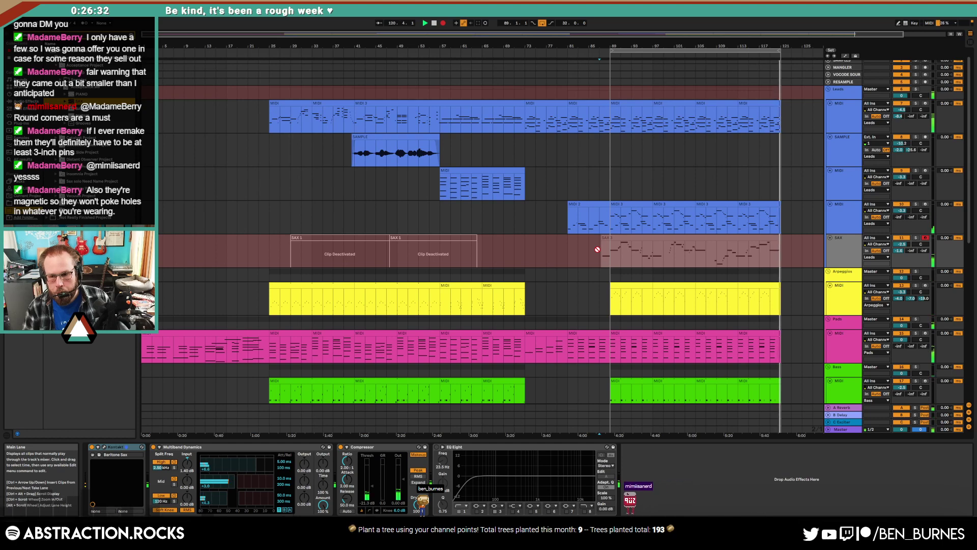
key("space")
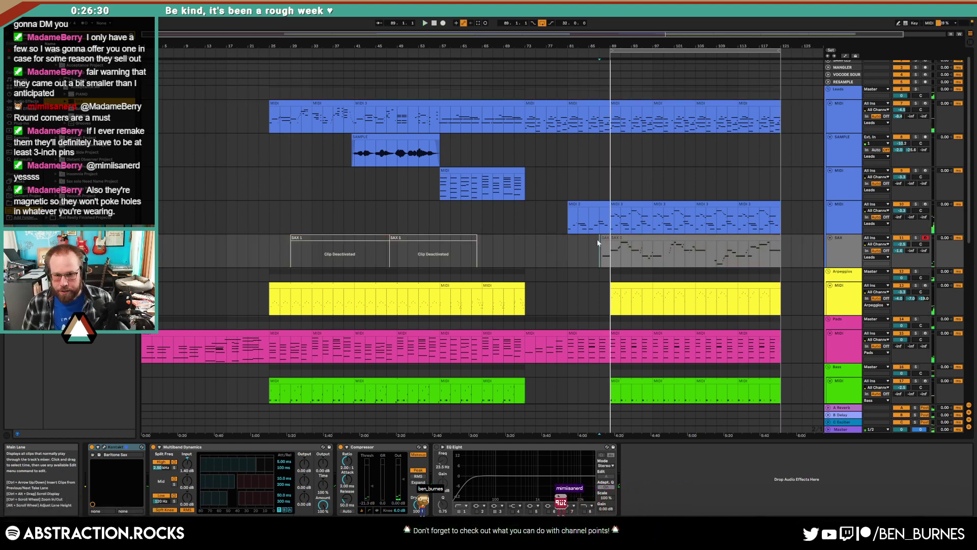
- Consolidate the recorded SAX clips into one clip spanning bars 87 to 121, and color the SAX track and its clip blue
left_click(609, 237)
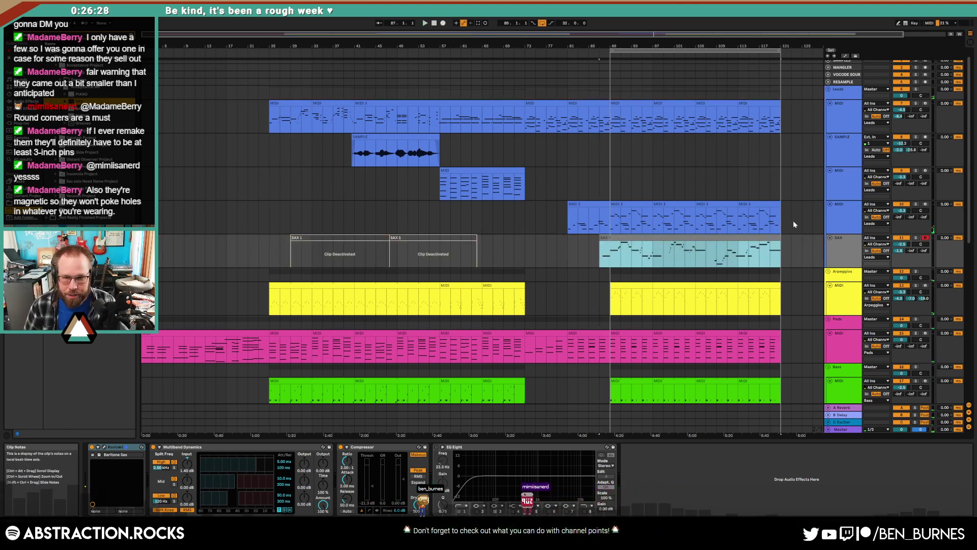
left_click_drag(875, 34, 915, 48)
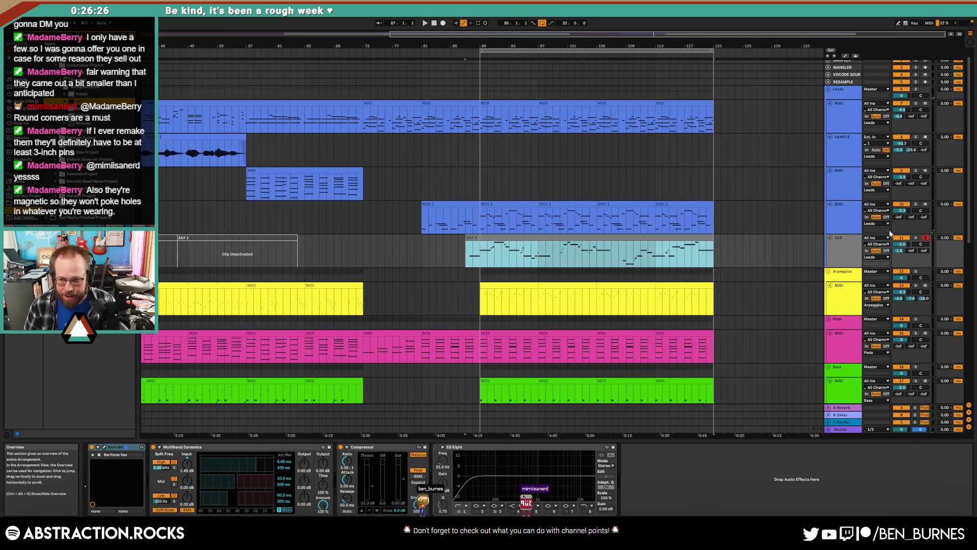
left_click(847, 243)
right_click(847, 243)
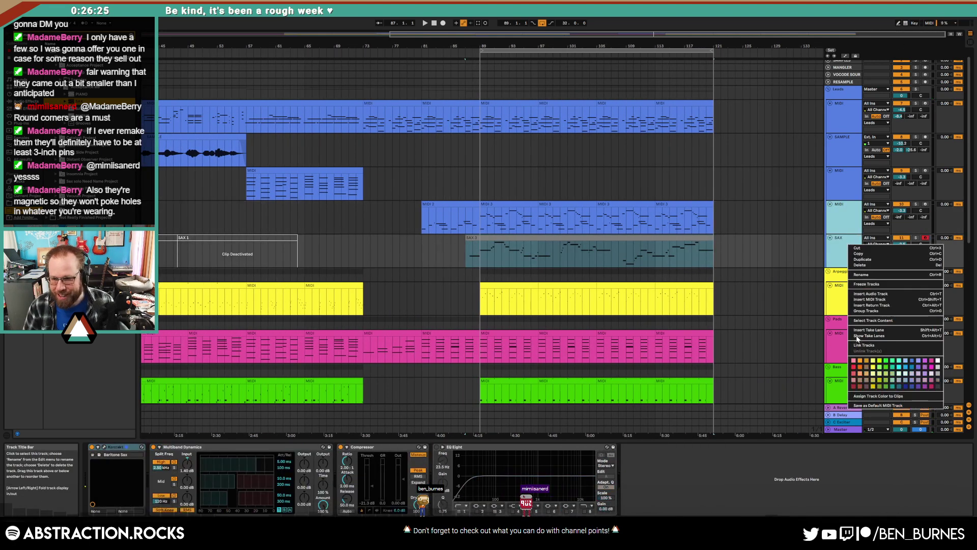
left_click(913, 360)
right_click(833, 247)
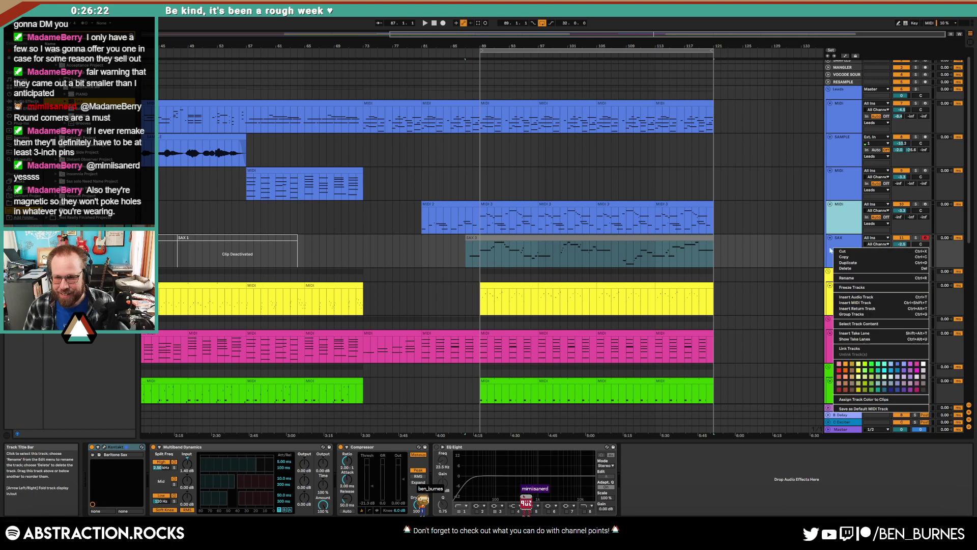
right_click(838, 243)
left_click(836, 241)
right_click(841, 253)
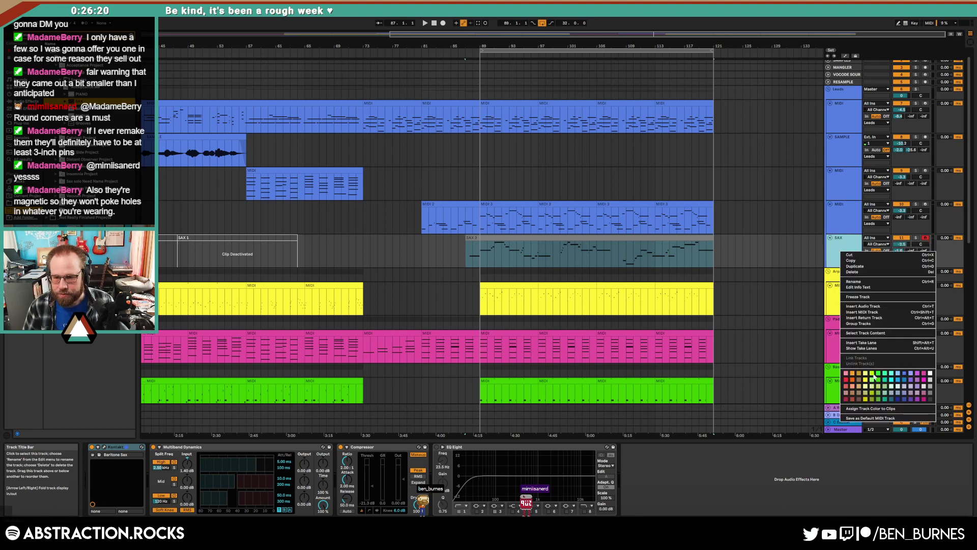
left_click(801, 330)
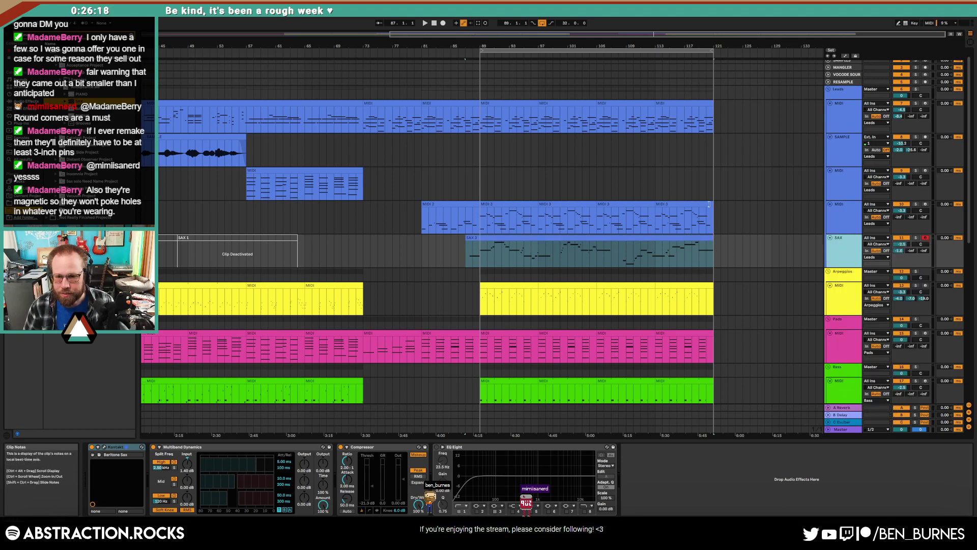
- Duplicate the time of bars 113 to 121 across all tracks, and delete the copied SAX clip at bar 121
left_click(705, 224)
key("ctrl+shift+d")
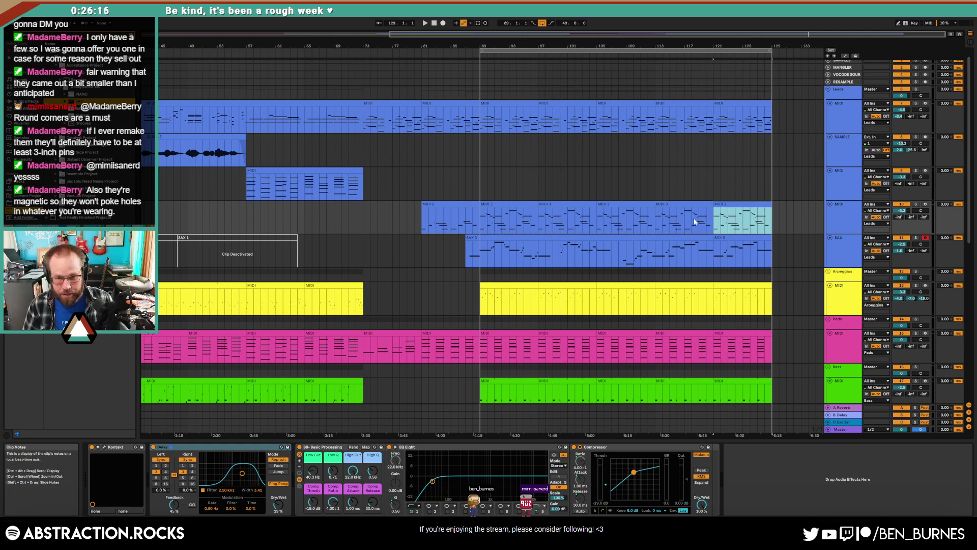
left_click(725, 240)
key("Delete")
- Extend the SAX clip to bar 129 and lengthen its final C3 note to almost the clip's end
left_click_drag(713, 238, 749, 239)
double_click(737, 240)
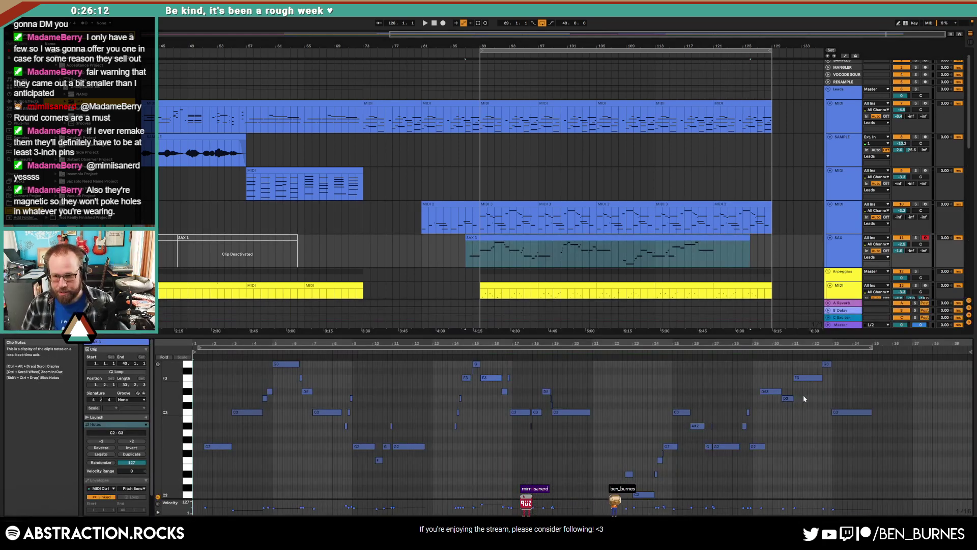
left_click_drag(872, 412, 967, 413)
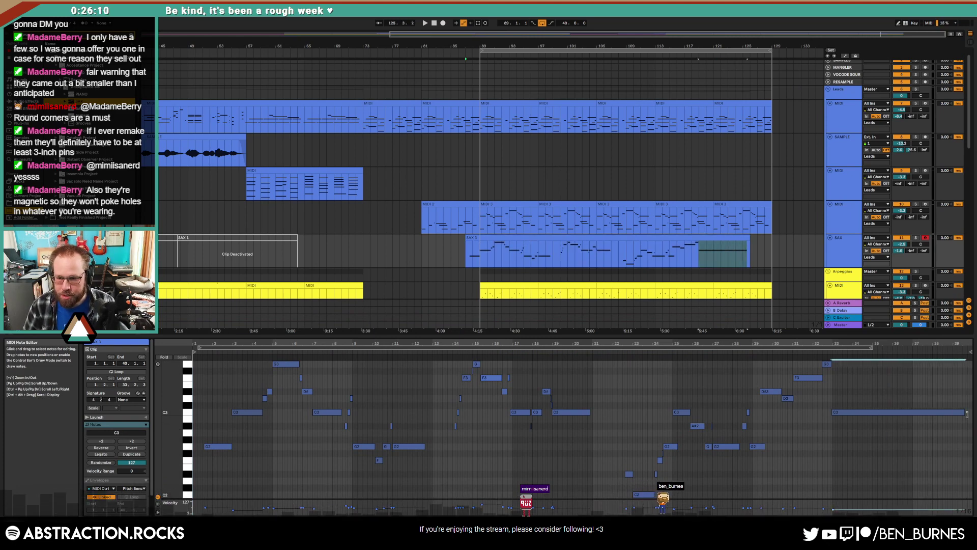
left_click_drag(749, 240, 773, 240)
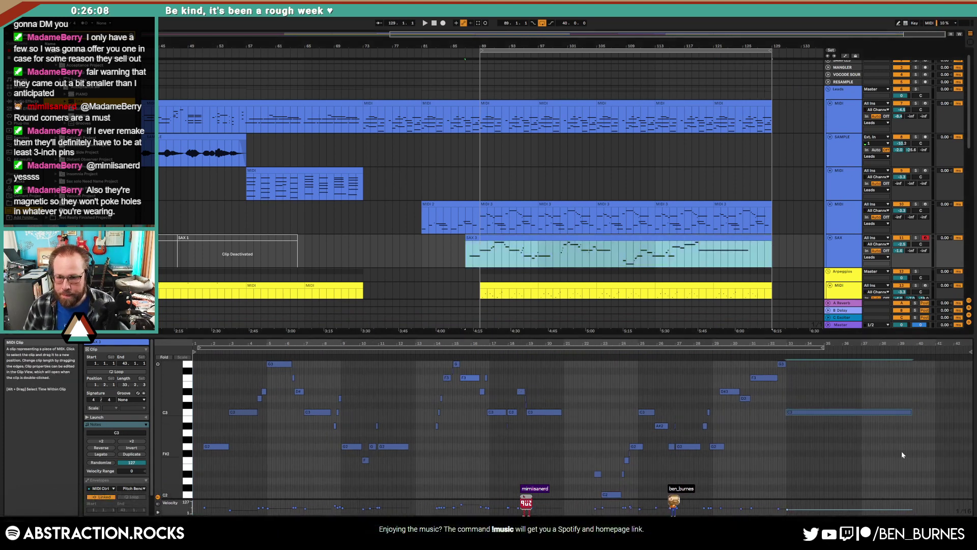
left_click(910, 412)
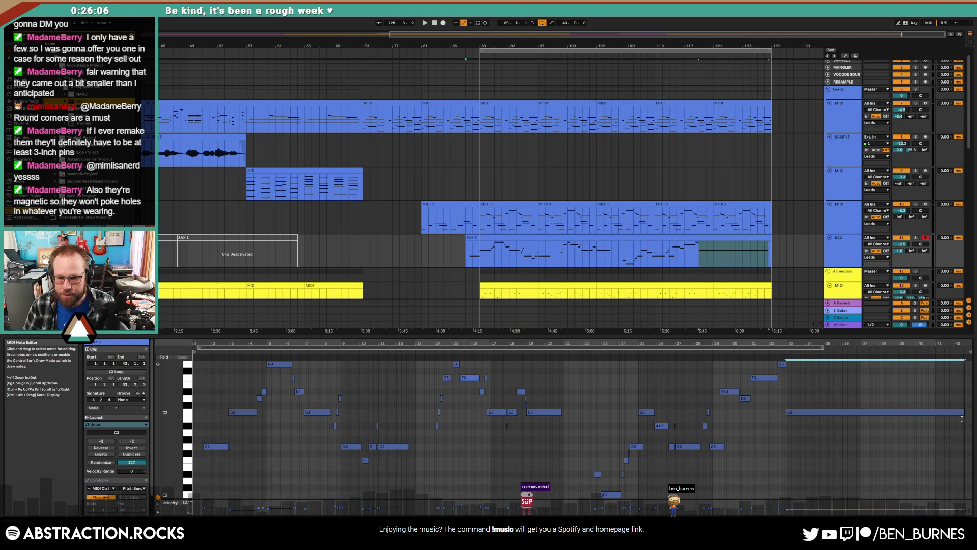
- Show the Breath controller envelope of the extended SAX clip
left_click(744, 258)
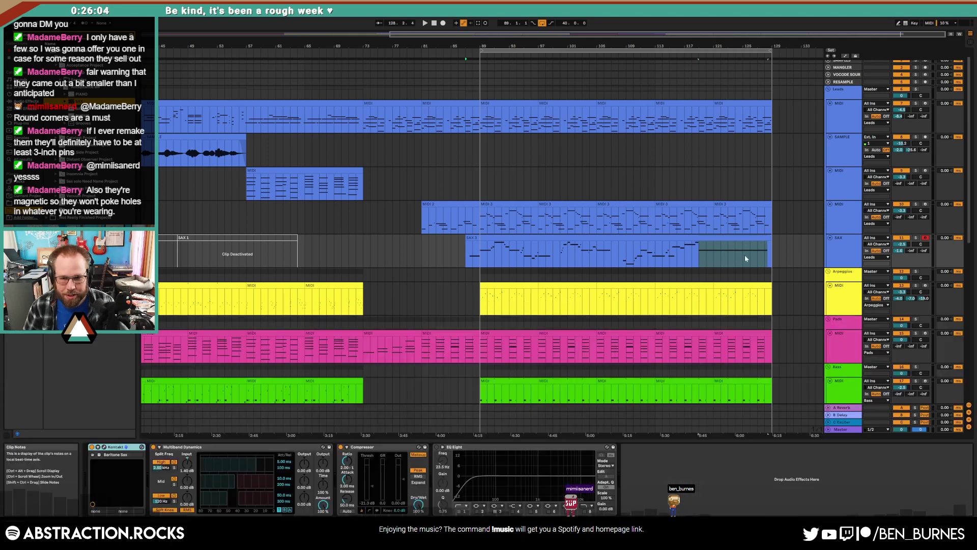
left_click(734, 240)
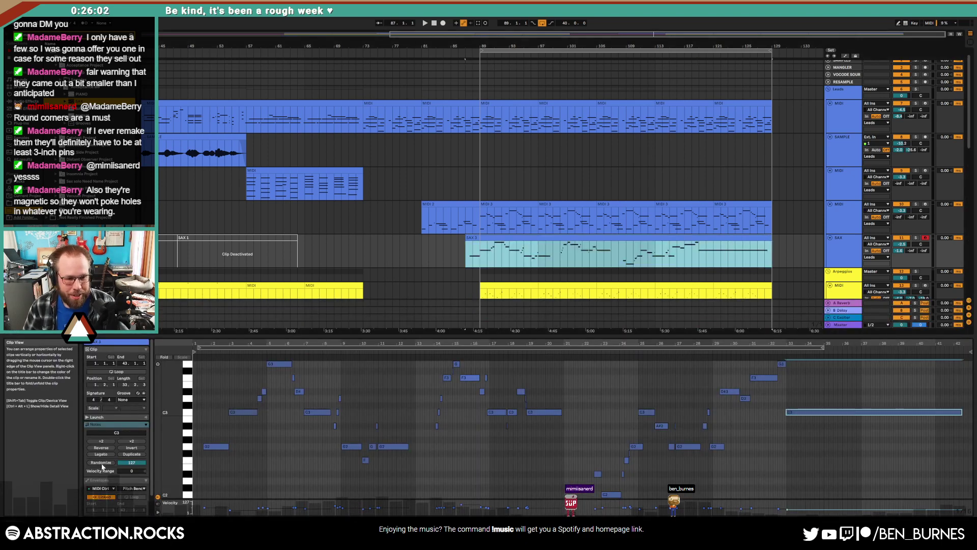
left_click(127, 488)
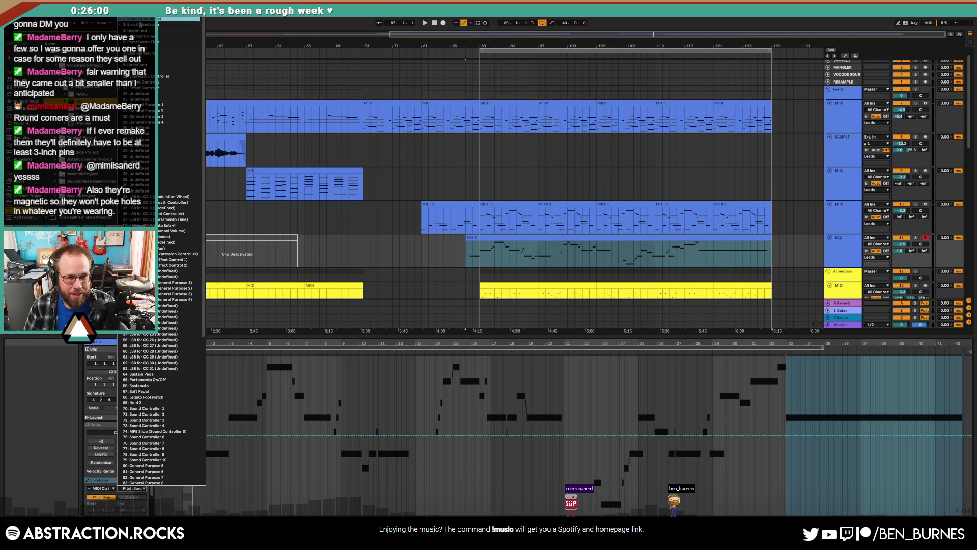
left_click(178, 25)
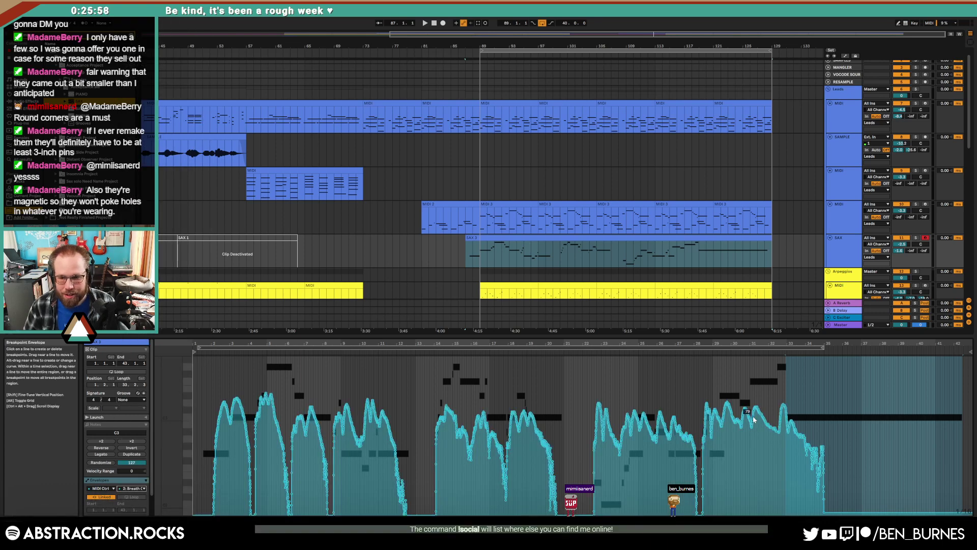
- Draw a gently wavering breath curve under the held final note, fading down to near zero at the clip's end
key("b")
scroll(828, 458, "up", 5)
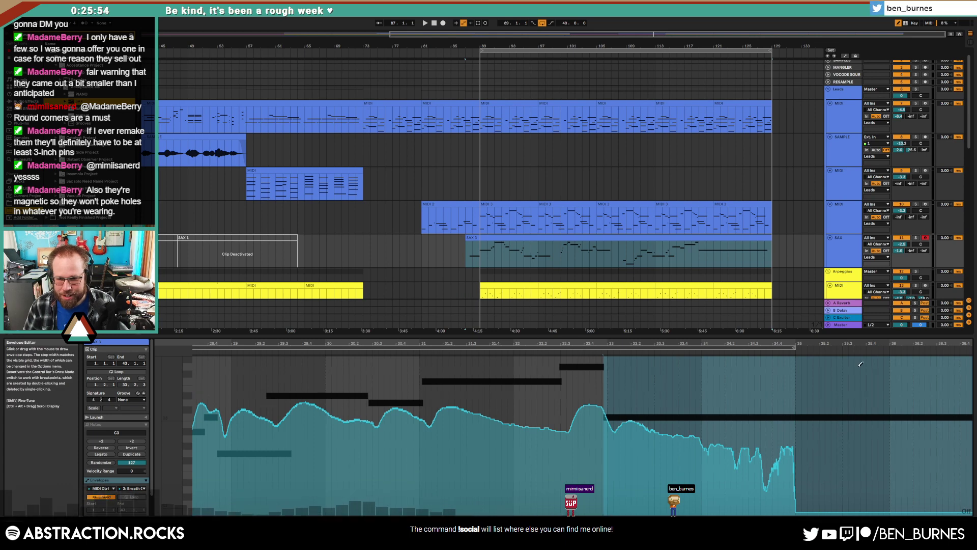
scroll(407, 453, "right", 5)
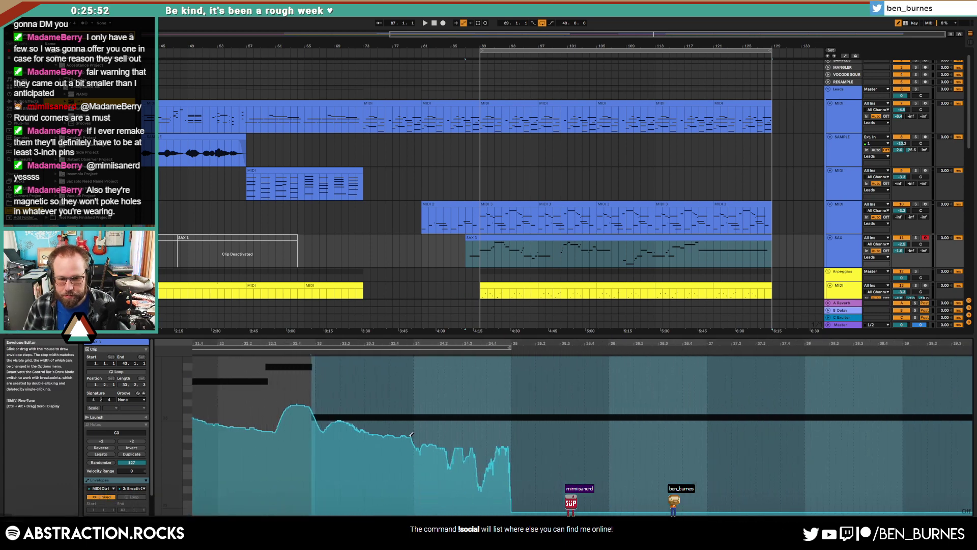
left_click_drag(415, 442, 692, 460)
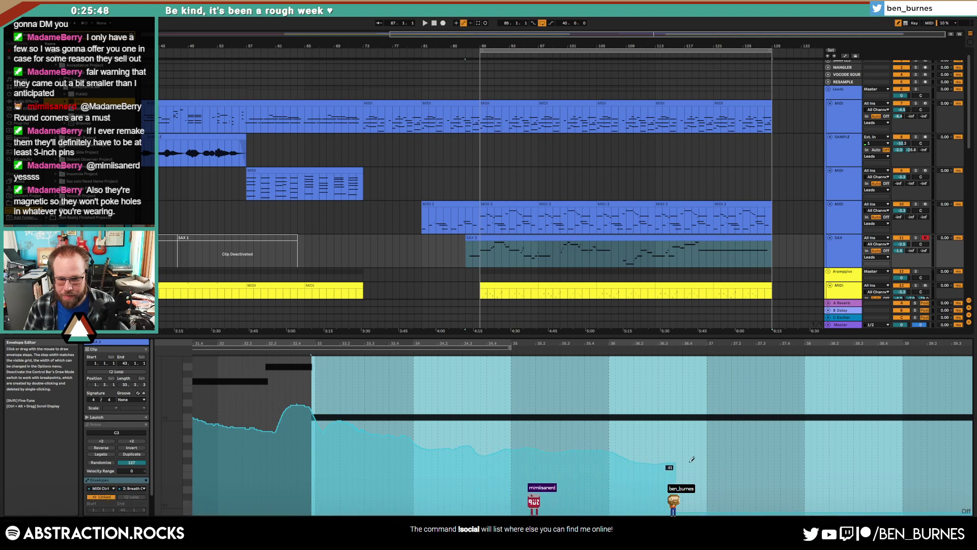
left_click_drag(804, 462, 943, 472)
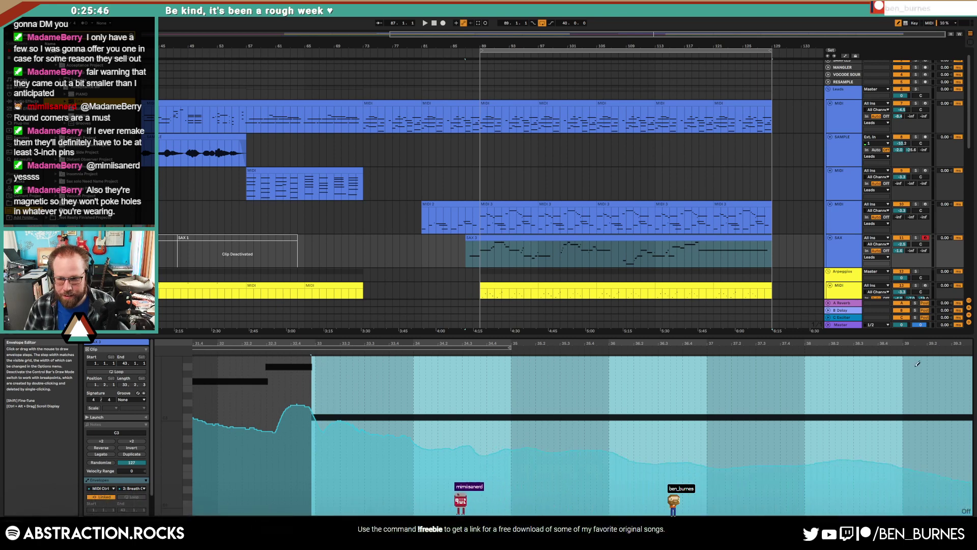
left_click_drag(918, 363, 596, 371)
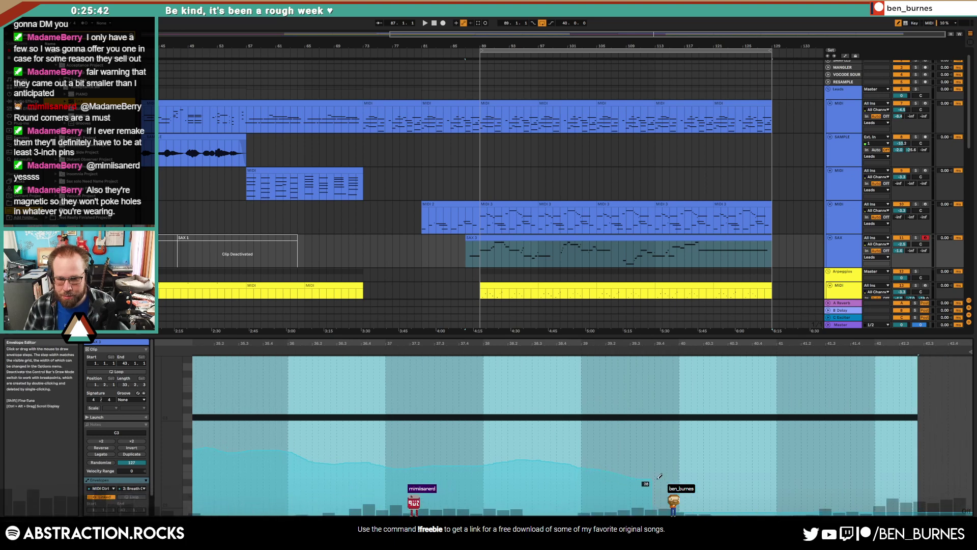
left_click_drag(615, 469, 842, 486)
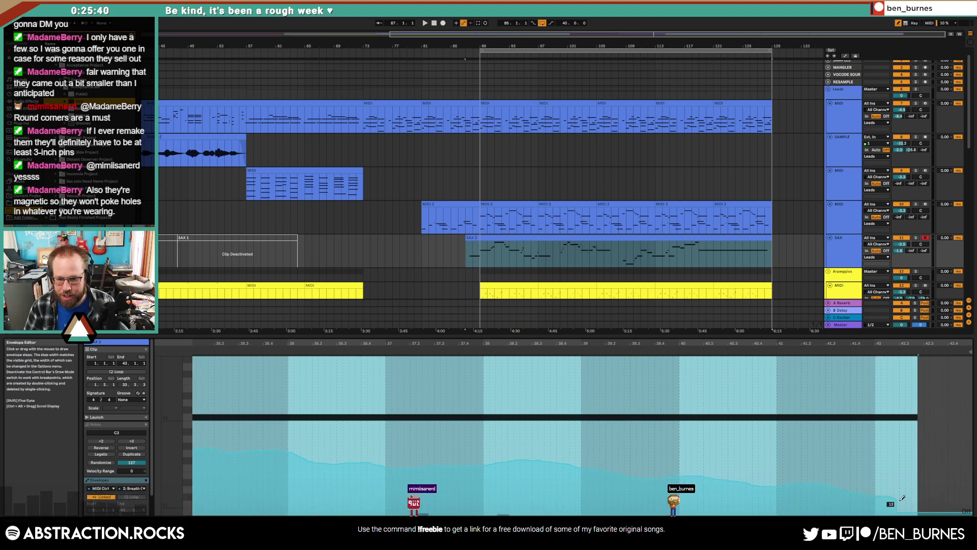
left_click_drag(902, 498, 919, 504)
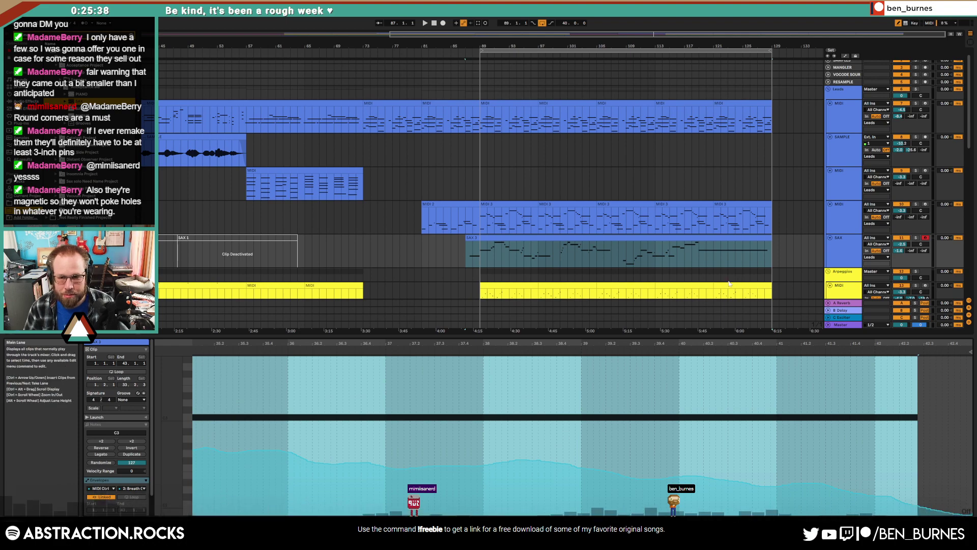
- Close the clip editor, adjust the SAX track's reverb send and set its delay send to -42.0 dB
key("a")
key("a")
key("shift+Tab")
left_click(714, 238)
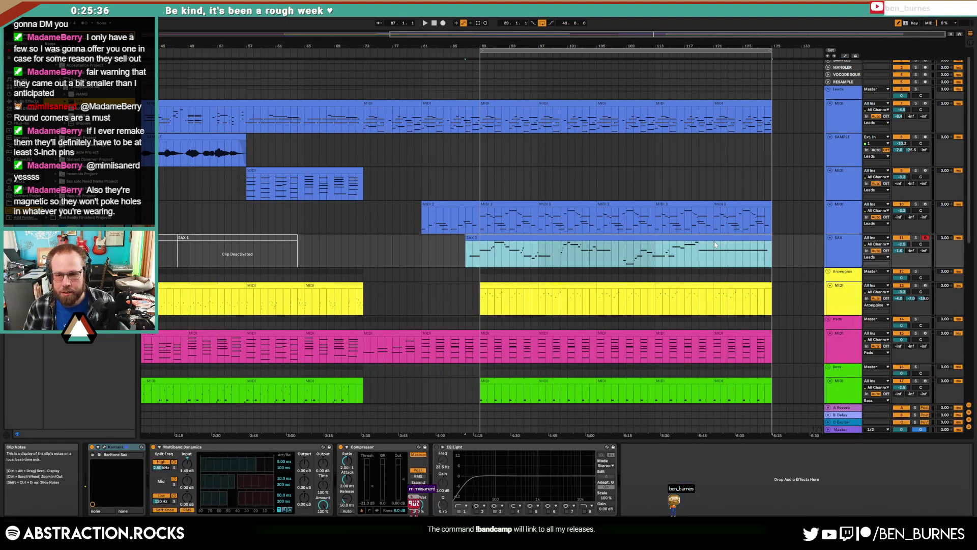
left_click(904, 252)
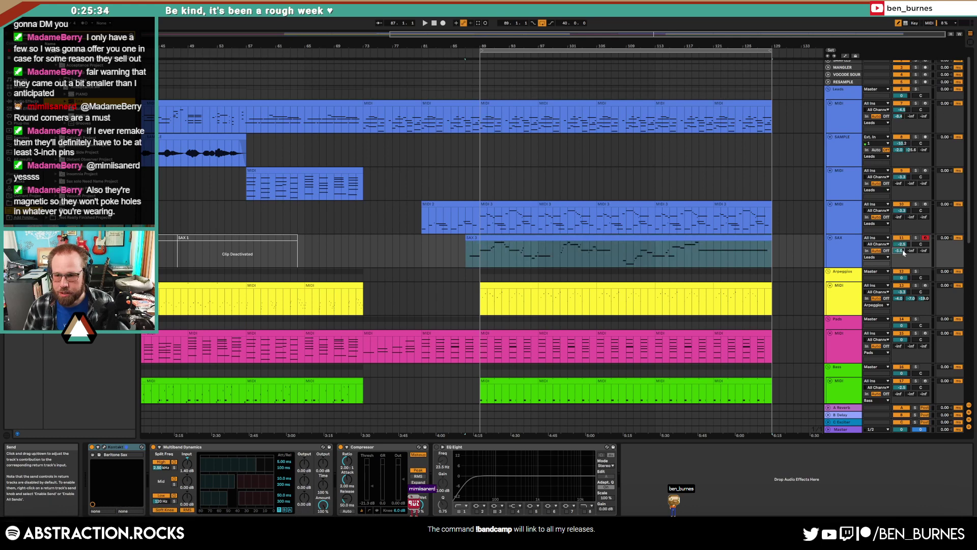
left_click(845, 254)
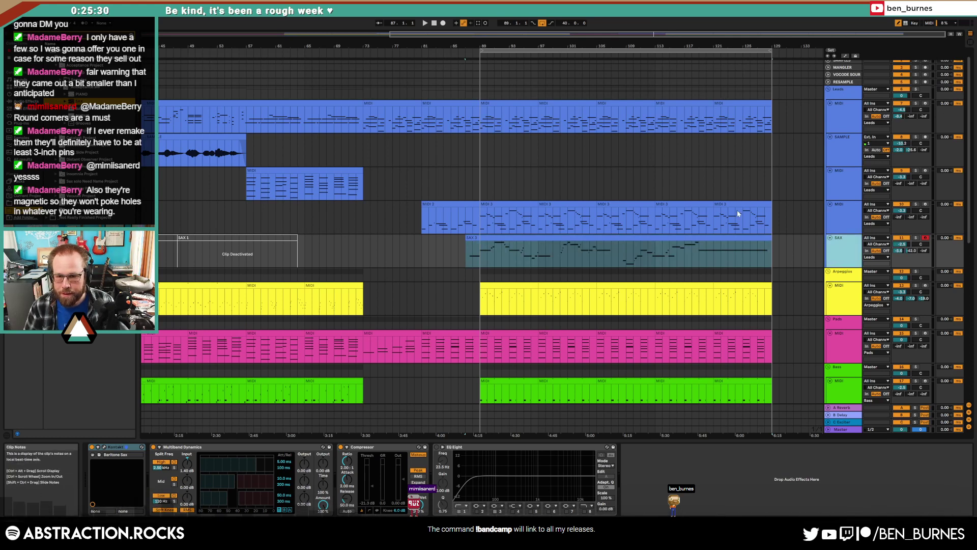
- Shorten the last bass clip, starting at bar 121, so it ends just before bar 124
scroll(751, 335, "down", 5)
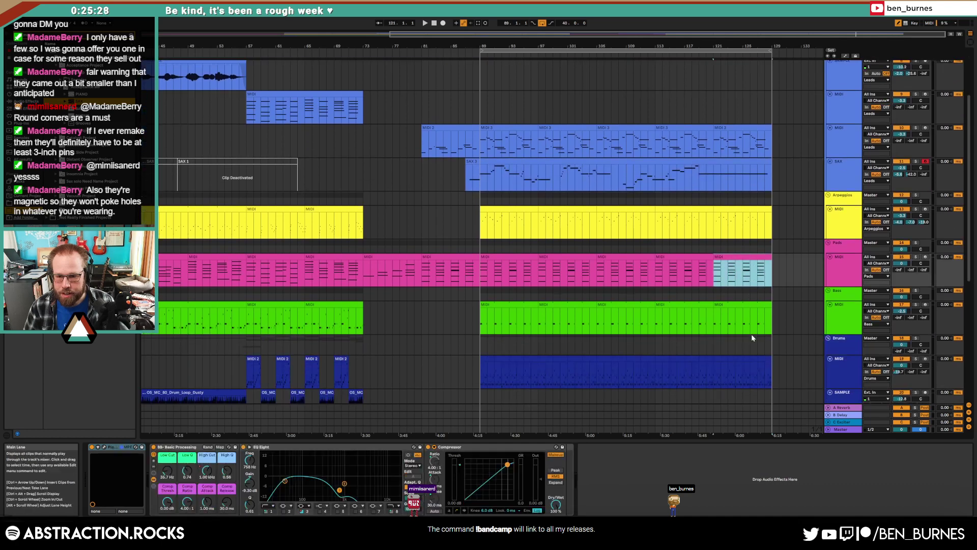
left_click(761, 304)
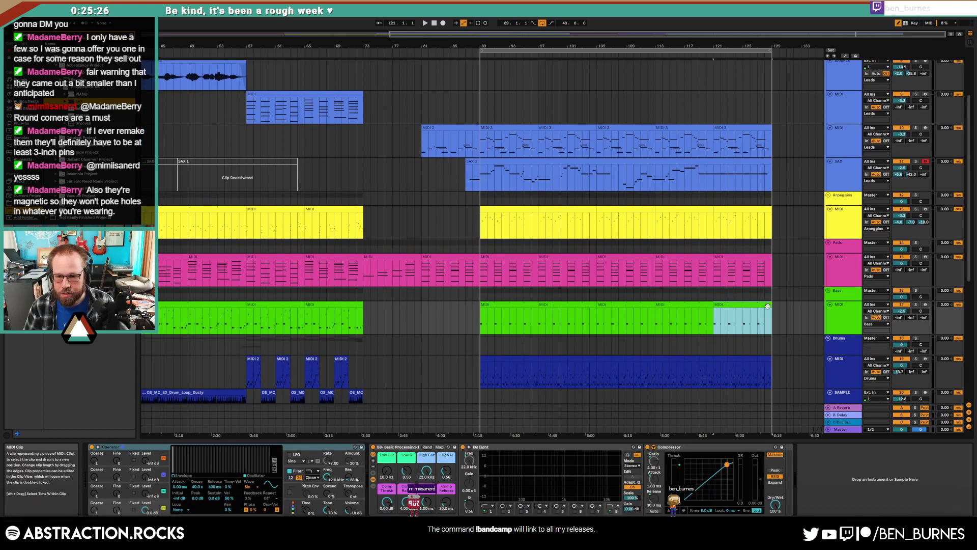
left_click_drag(768, 306, 740, 305)
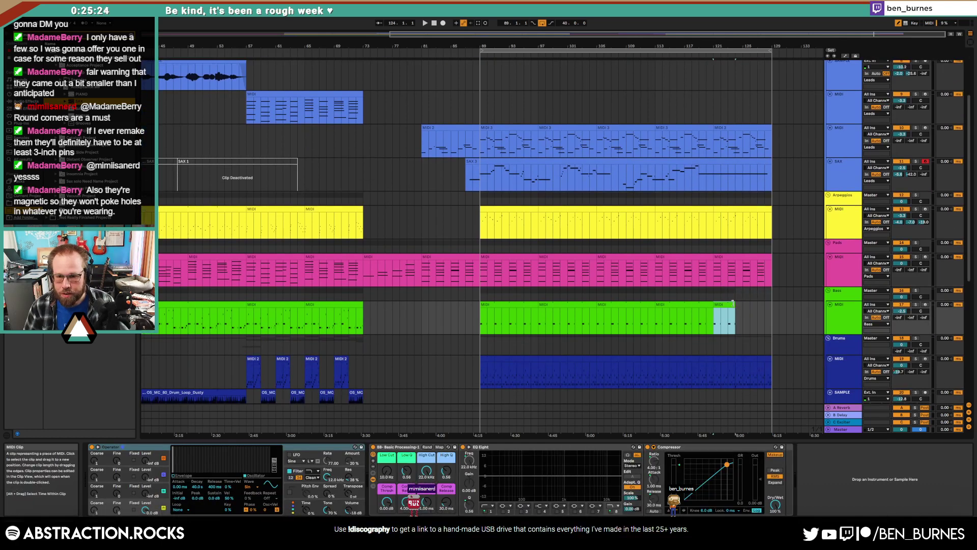
scroll(734, 304, "up", 5)
scroll(741, 313, "down", 2)
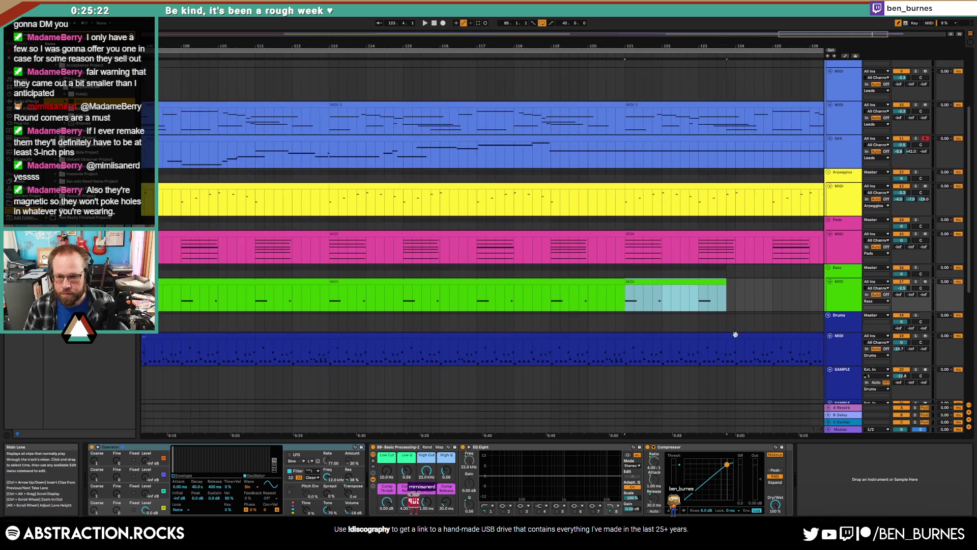
- Delete the drum MIDI clips between bars 121 and 129
left_click(646, 338)
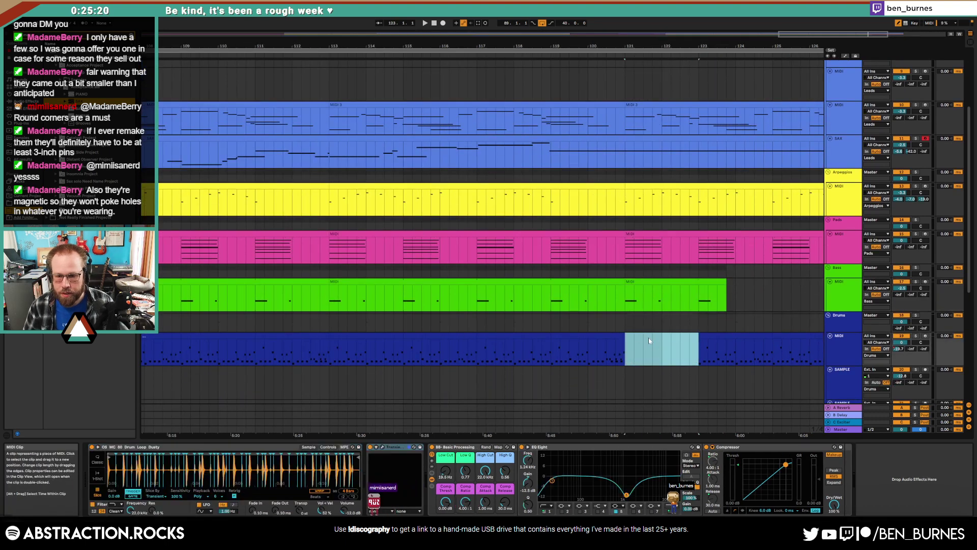
key("Delete")
left_click(711, 337)
key("Delete")
left_click(775, 338)
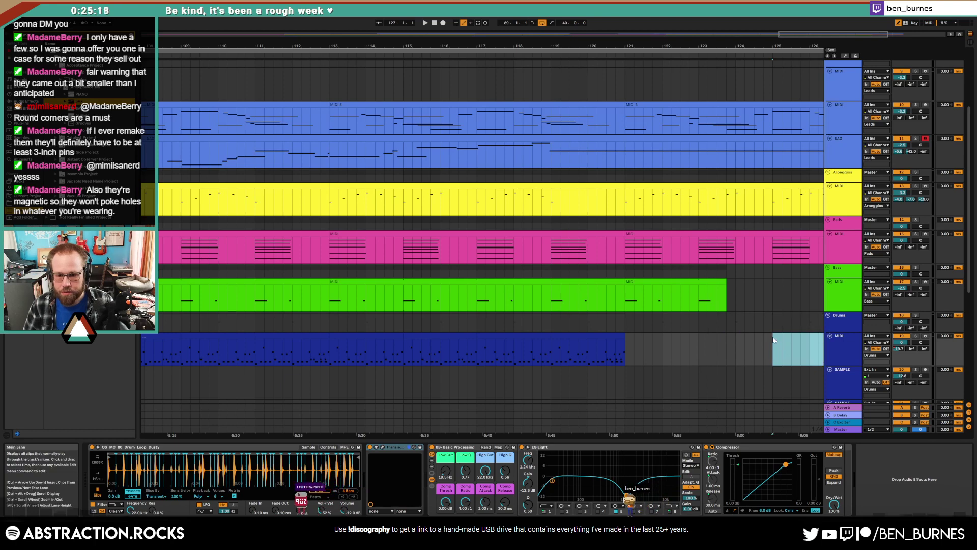
scroll(774, 340, "down", 3)
key("Delete")
left_click(816, 335)
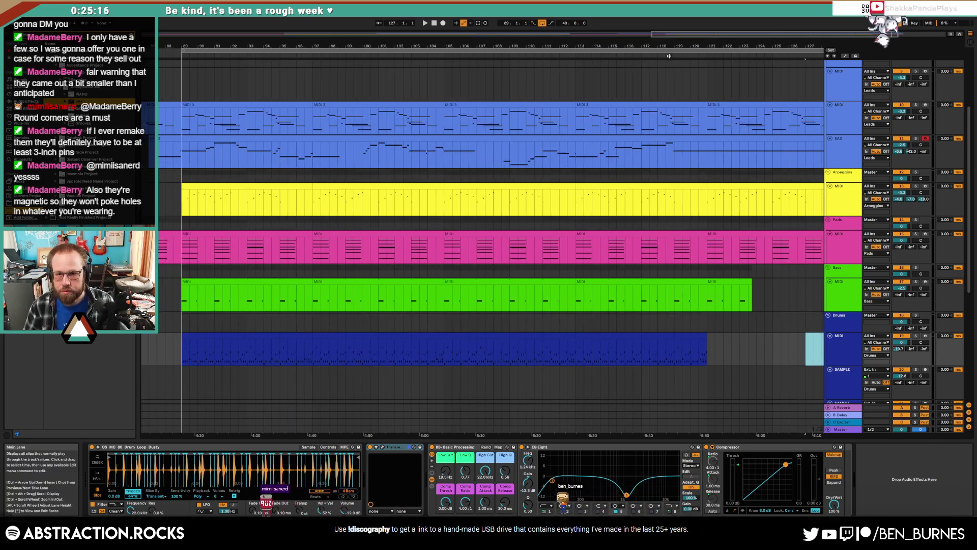
- Start playback from about bar 118 and open the last clip of the uppermost MIDI track in the Leads group, starting at bar 121
left_click(669, 56)
left_click_drag(724, 38, 723, 25)
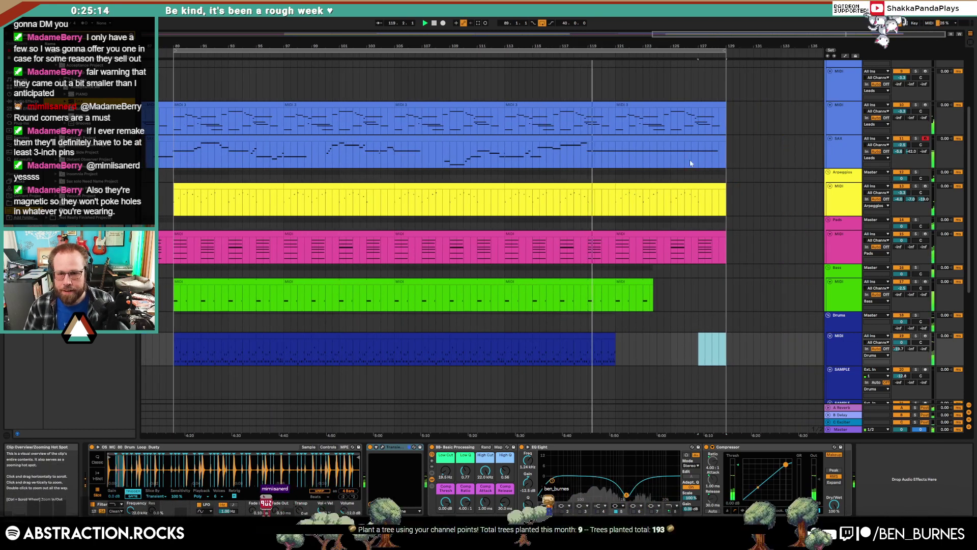
left_click(649, 103)
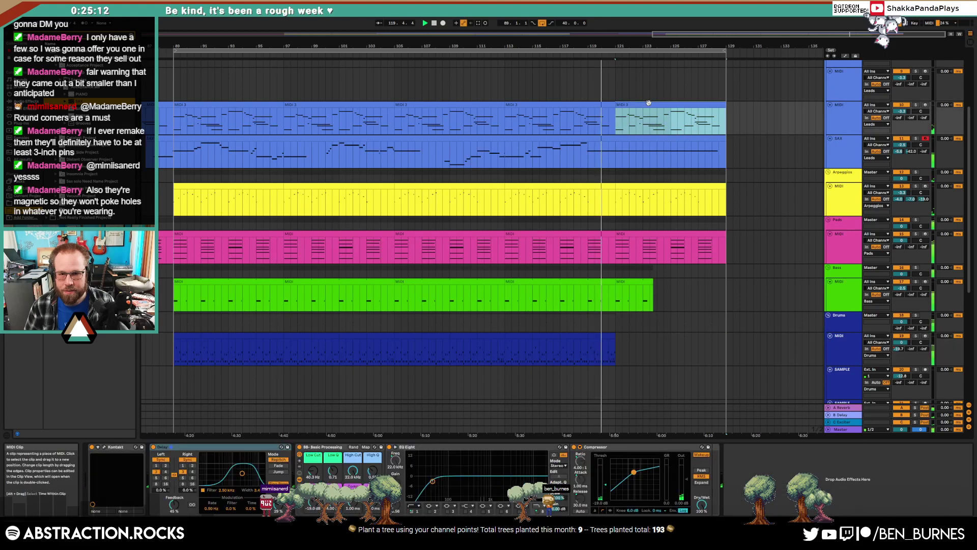
double_click(649, 104)
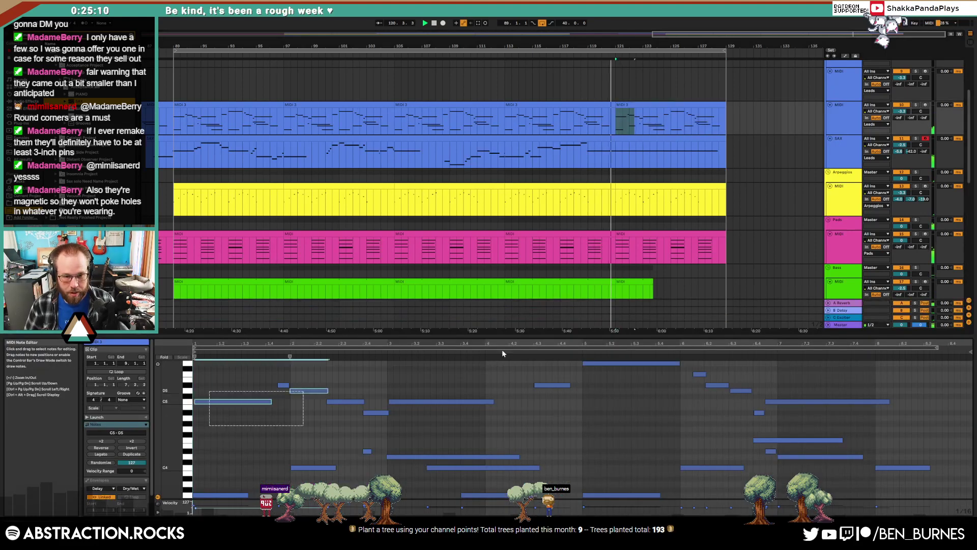
scroll(667, 155, "up", 3)
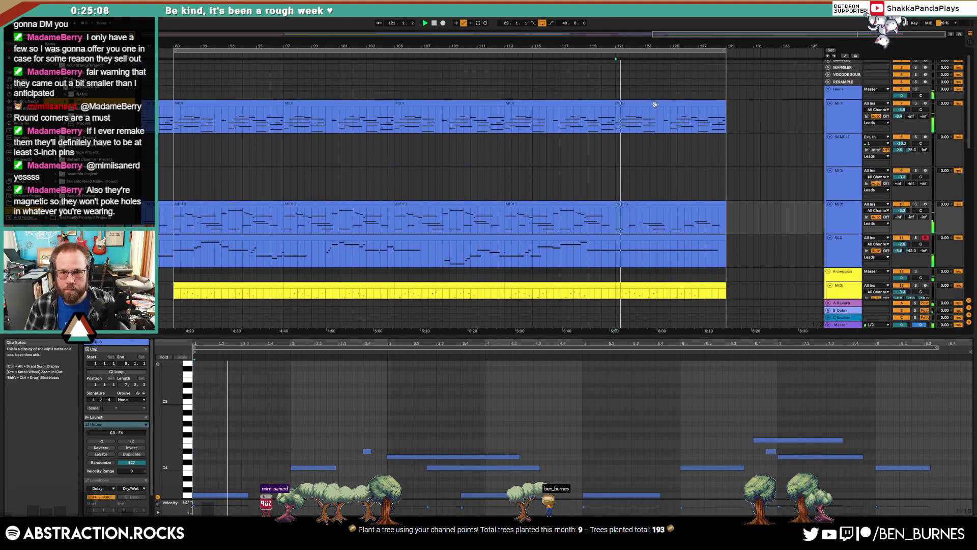
key("shift+Tab")
key("shift+Tab")
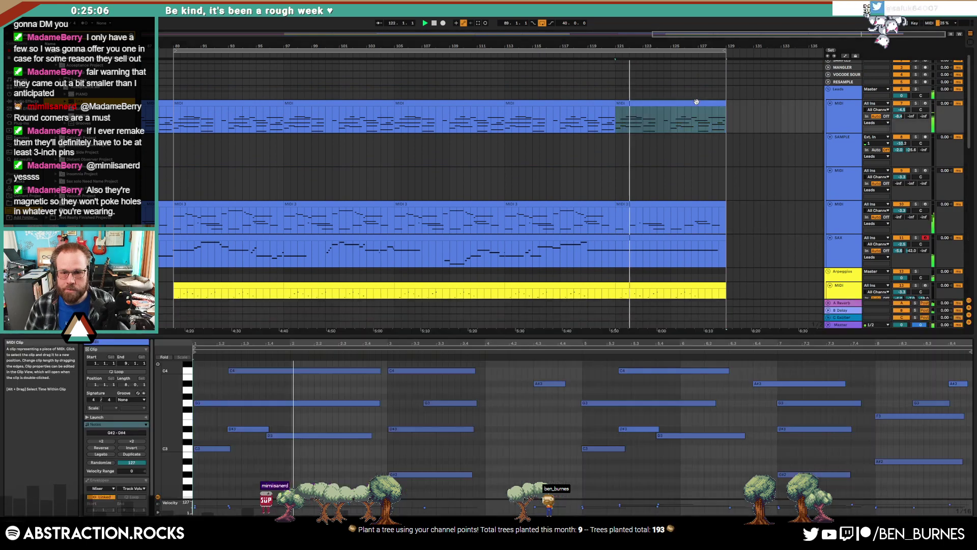
- Delete all notes in bar 8 of the open lead clip
key("Delete")
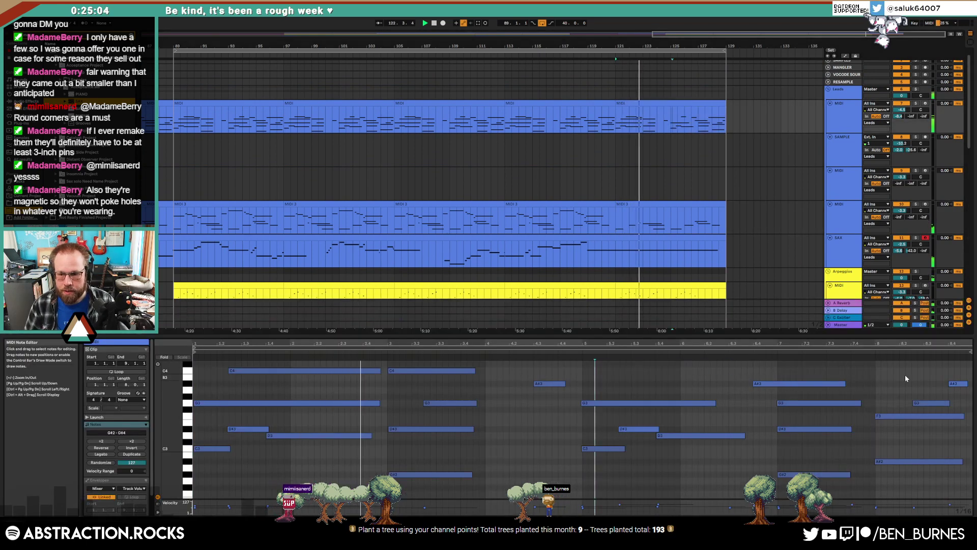
left_click_drag(969, 370, 873, 486)
key("Delete")
- Lengthen the four chord notes around bar 7 of the lead clip so they ring until near the end of bar 8
left_click_drag(814, 375, 835, 497)
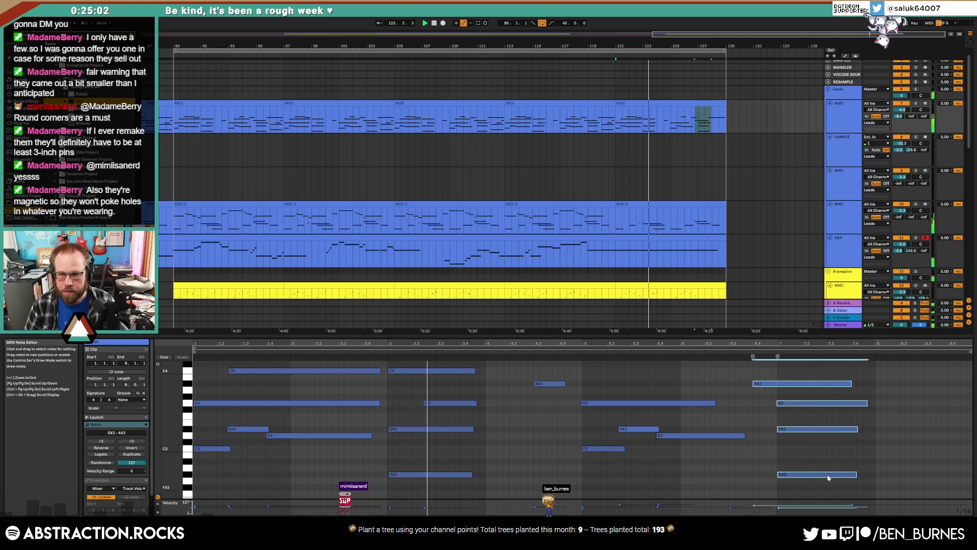
key("shift+Right")
key("shift+Right")
key("shift+Right")
key("shift+Right")
key("shift+Right")
key("shift+Right")
key("shift+Right")
key("shift+Right")
key("shift+Right")
key("shift+Right")
key("shift+Right")
key("shift+Right")
key("shift+Right")
key("shift+Right")
key("shift+Right")
key("shift+Right")
key("shift+Right")
key("shift+Right")
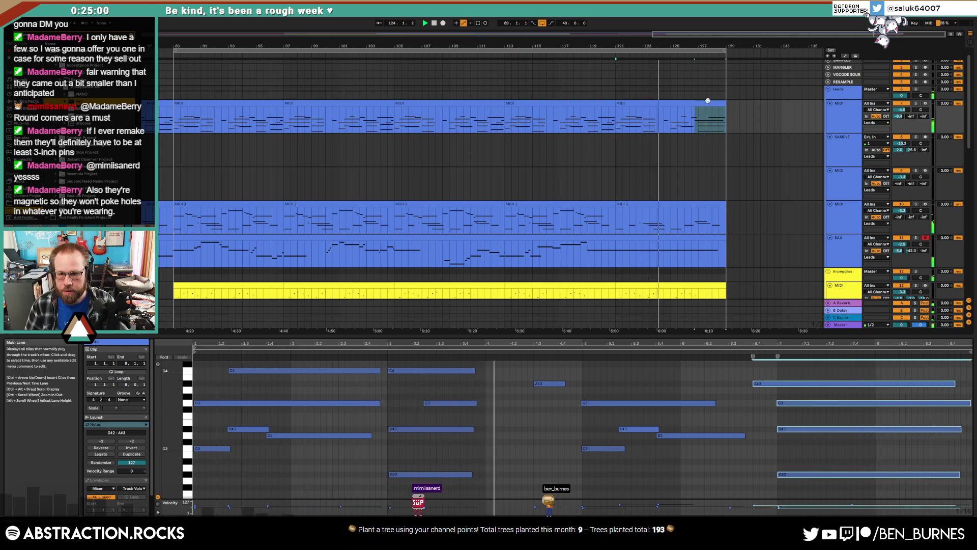
scroll(795, 402, "up", 2)
left_click(852, 379)
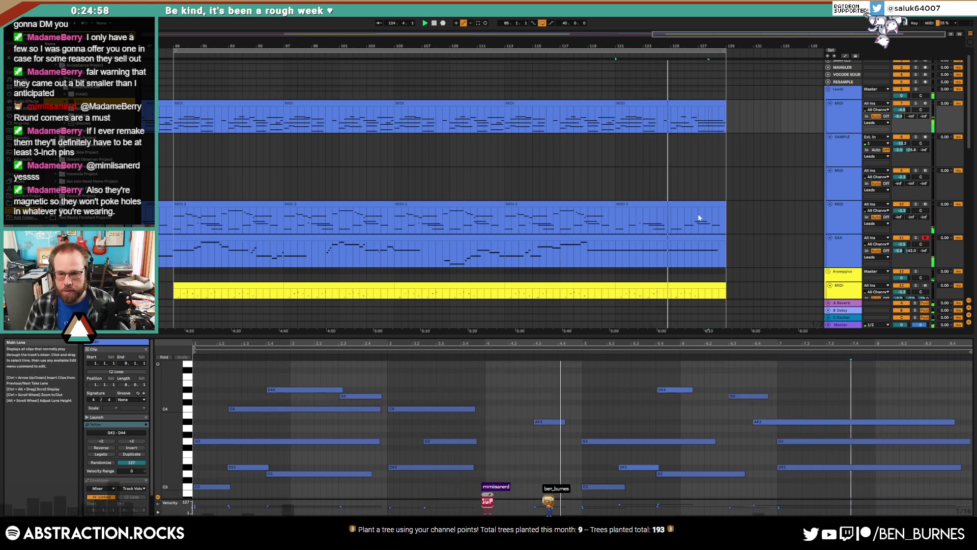
- In the last clip of the lead track above SAX, remove the bar 8 note and lengthen the two long bar 7 notes through bar 8
left_click(672, 222)
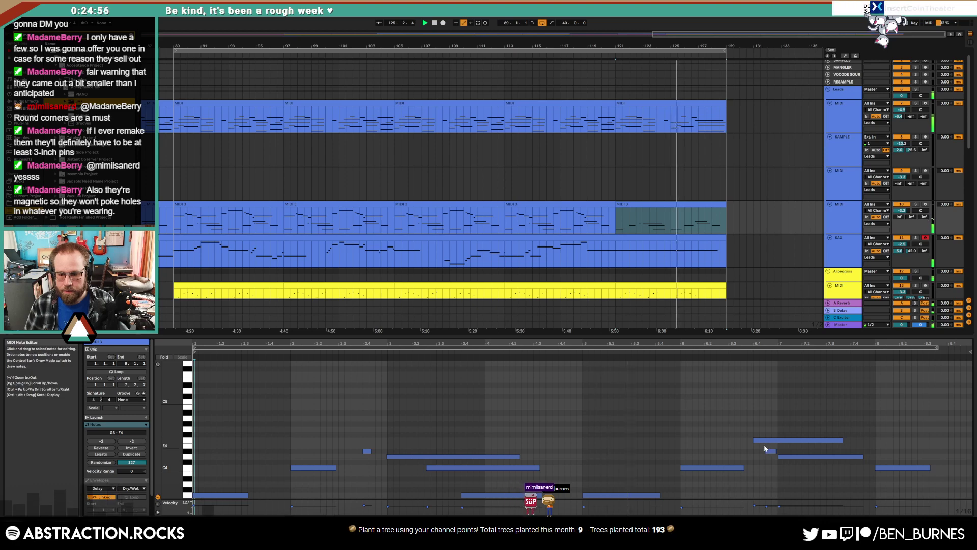
left_click(876, 442)
left_click_drag(815, 419, 960, 458)
- Delete the pads part from bar 127 to the end and extend the arrangement loop's end to bar 131
scroll(738, 276, "down", 2)
scroll(738, 278, "down", 1)
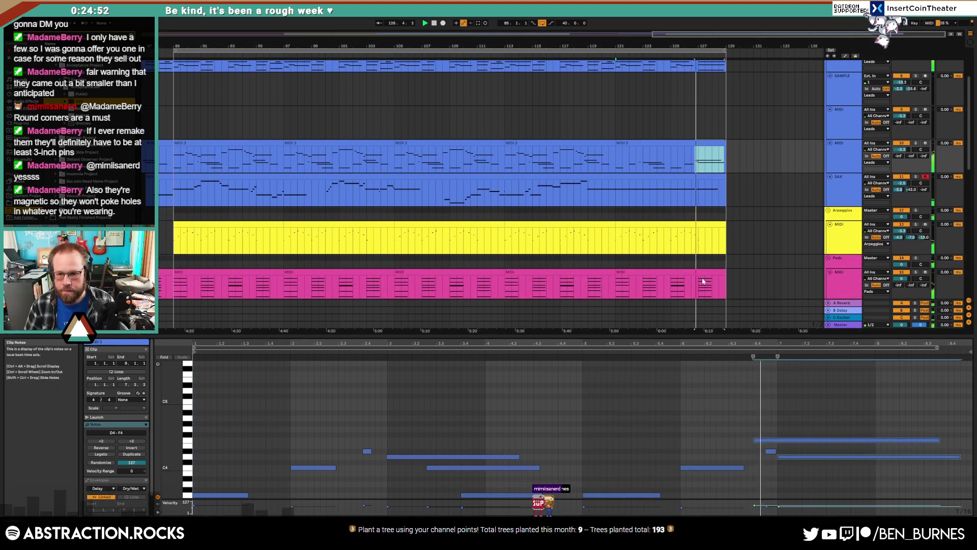
left_click_drag(703, 281, 741, 285)
key("Delete")
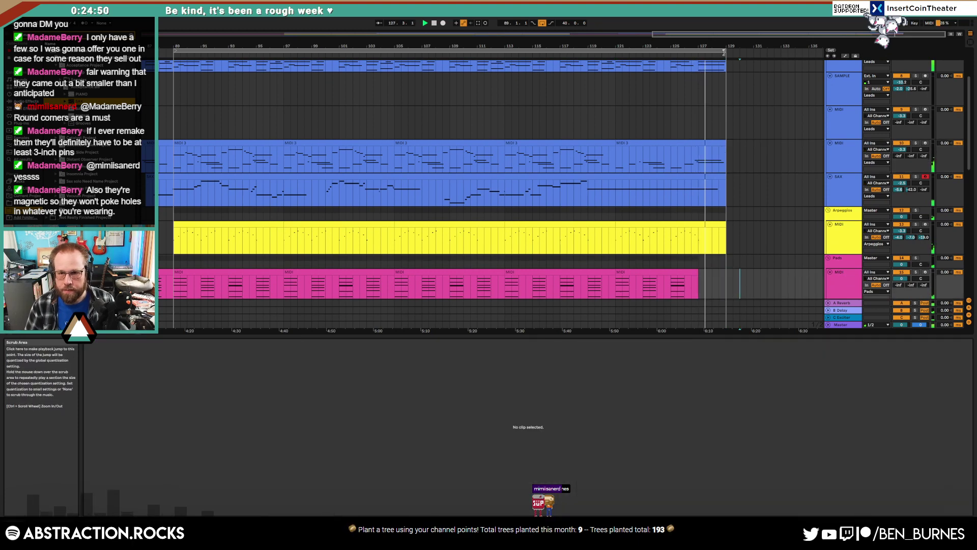
left_click_drag(725, 51, 753, 52)
- Clear the drum SAMPLE track from about bar 127 to bar 130
scroll(750, 175, "down", 6)
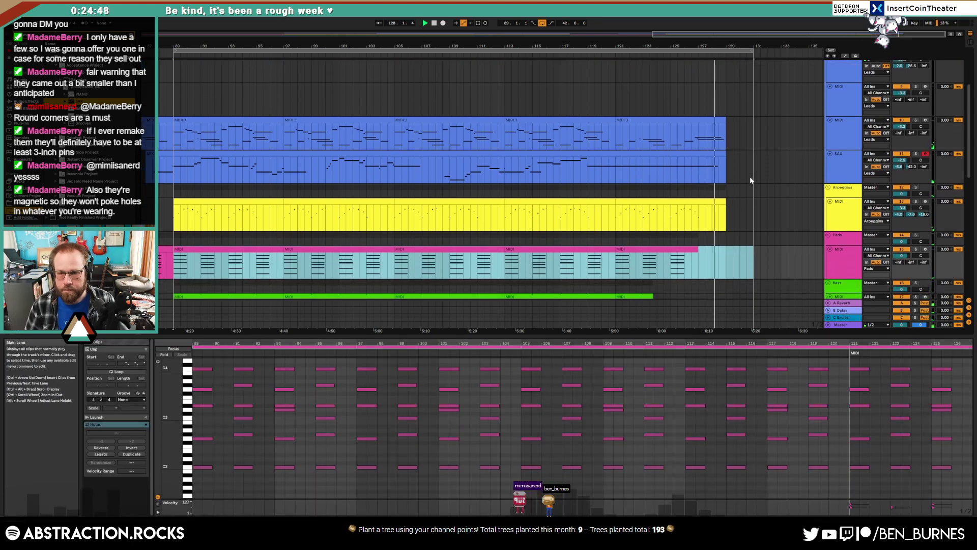
scroll(728, 243, "down", 3)
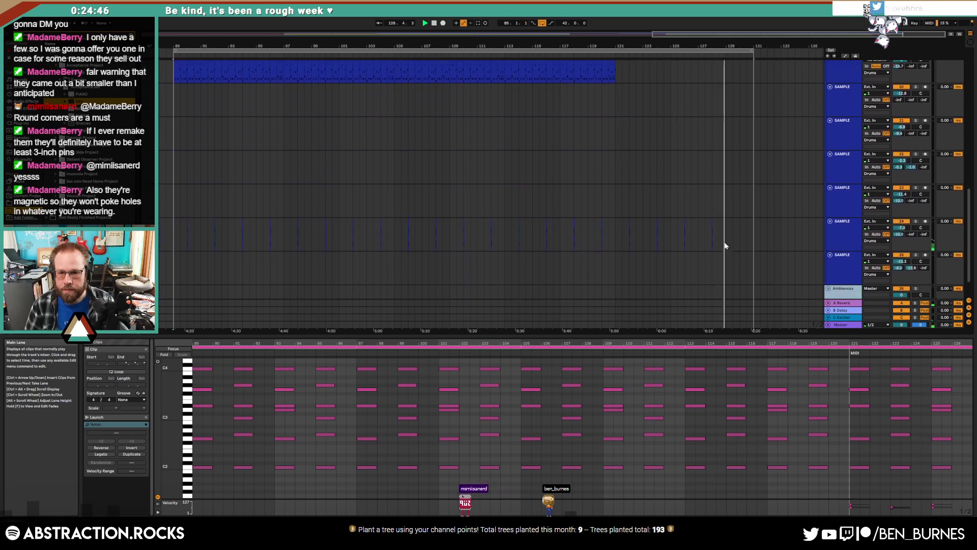
left_click_drag(706, 244, 742, 240)
key("Delete")
left_click(745, 240)
scroll(722, 214, "up", 2)
scroll(721, 214, "up", 8)
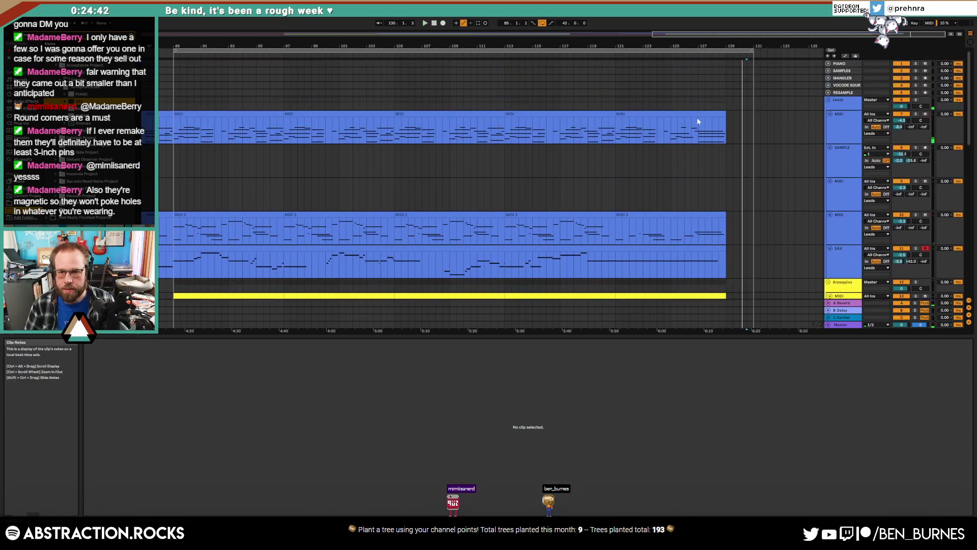
- Draw F3 and C3 notes across bar 8 of the uppermost lead's last clip and audition the ending chord
left_click(699, 113)
scroll(814, 377, "down", 3)
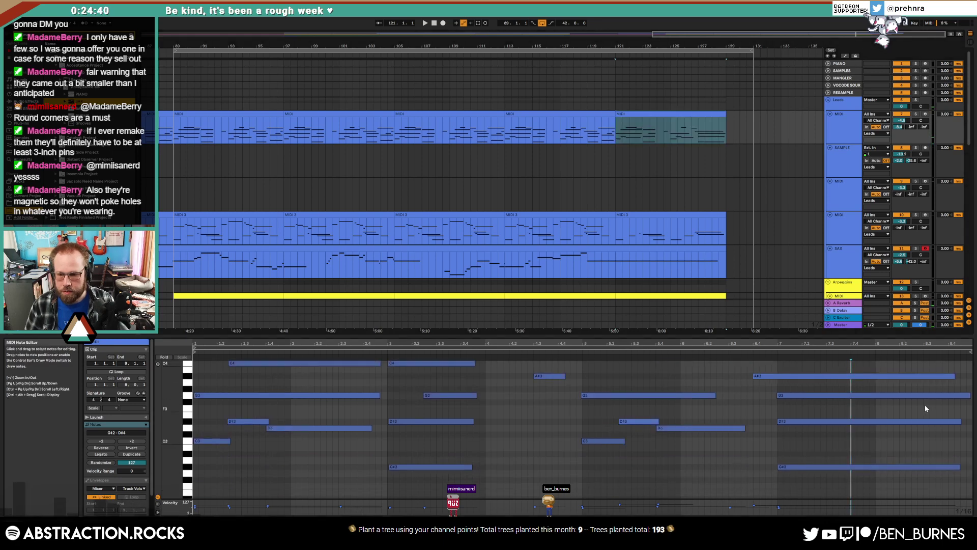
left_click(879, 409)
left_click_drag(878, 408, 962, 397)
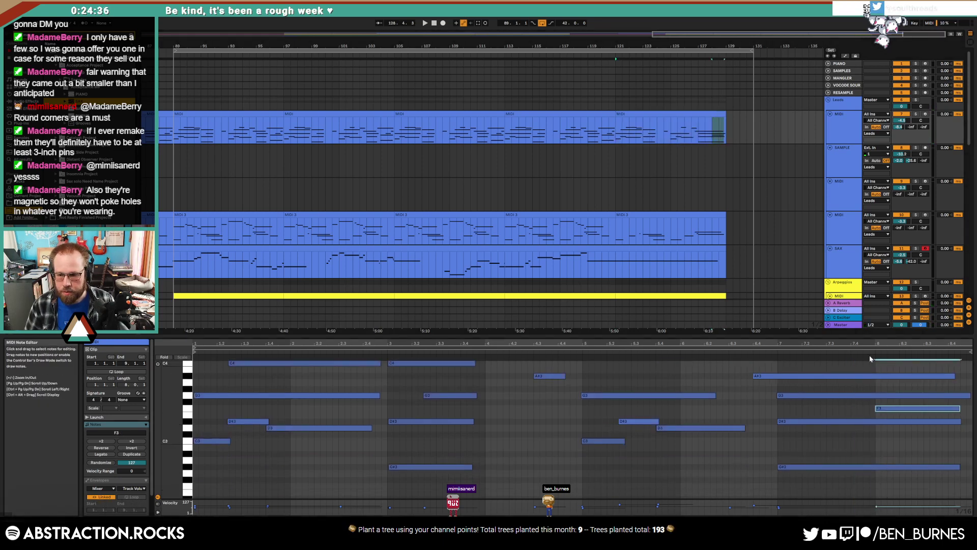
key("space")
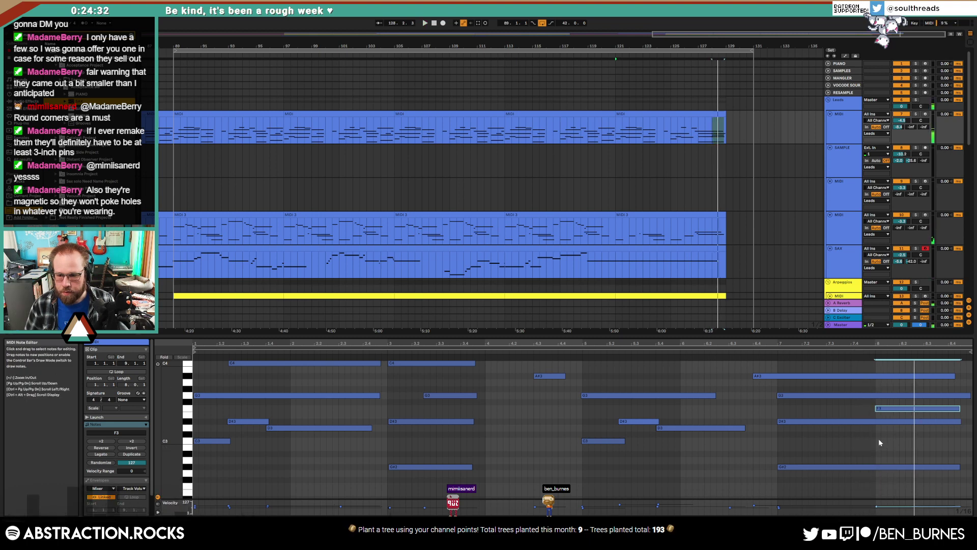
left_click_drag(878, 442, 961, 441)
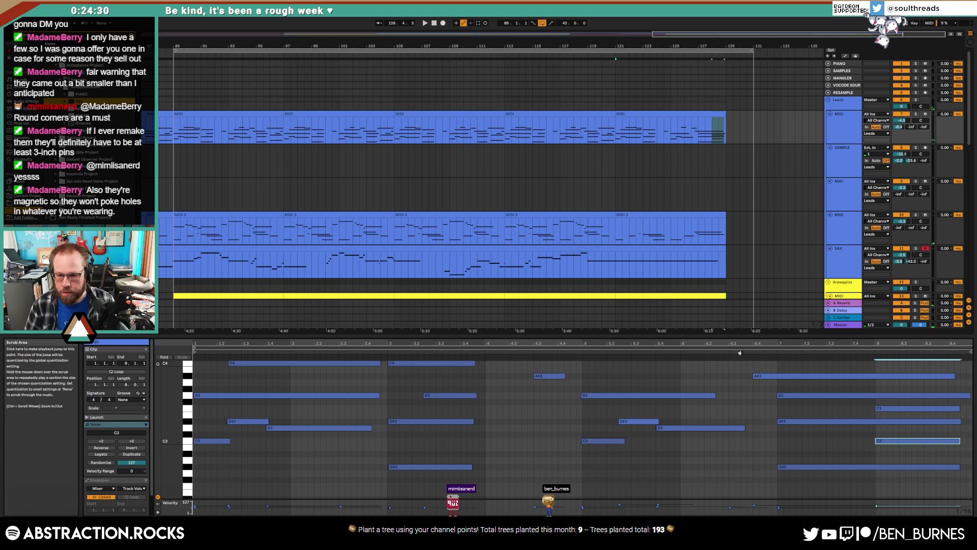
left_click(867, 413)
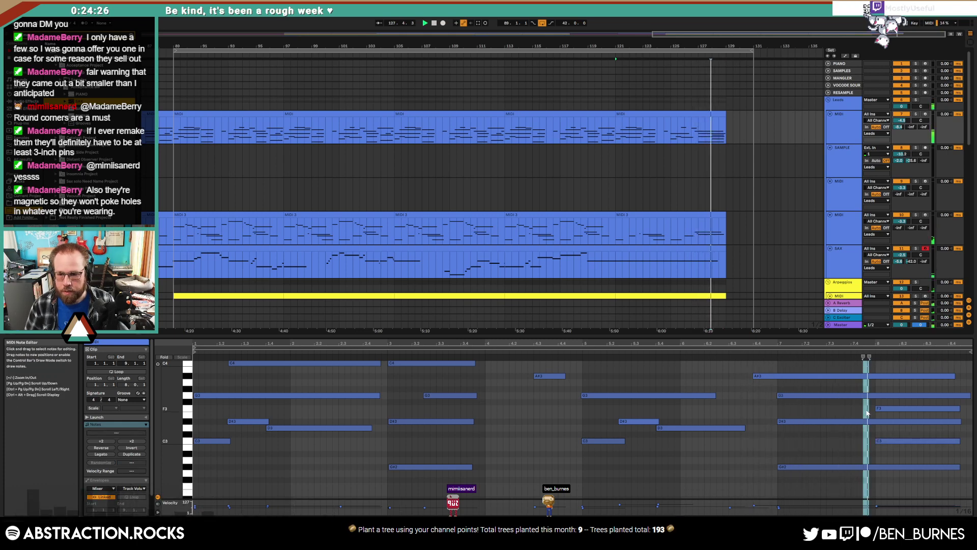
key("space")
- Draw a C4 note across bar 8 in the last clip of the lead track above SAX
left_click(718, 216)
left_click(857, 474)
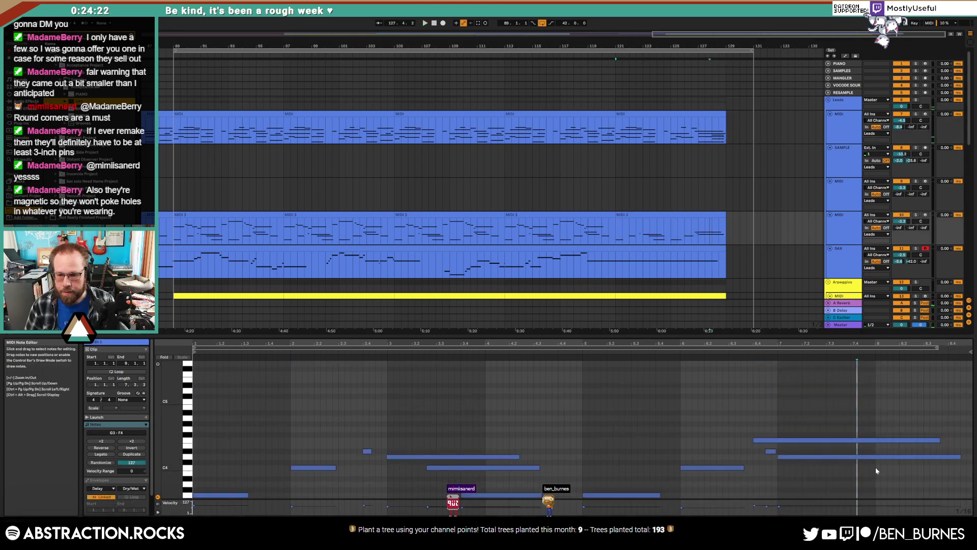
left_click_drag(876, 467, 966, 468)
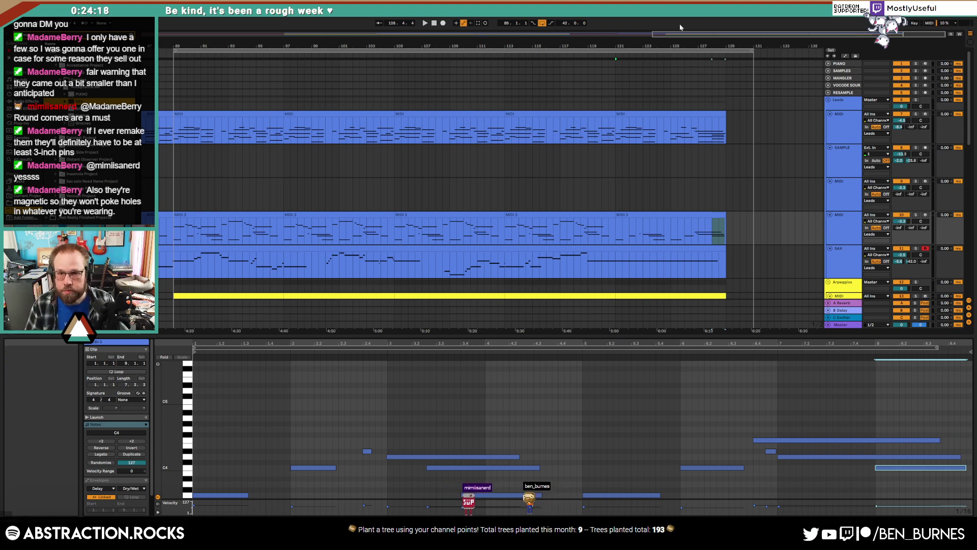
- Play the ending and extend the last clips of both non-sax lead tracks to bar 131
key("space")
left_click_drag(726, 114, 753, 116)
left_click_drag(726, 216, 752, 218)
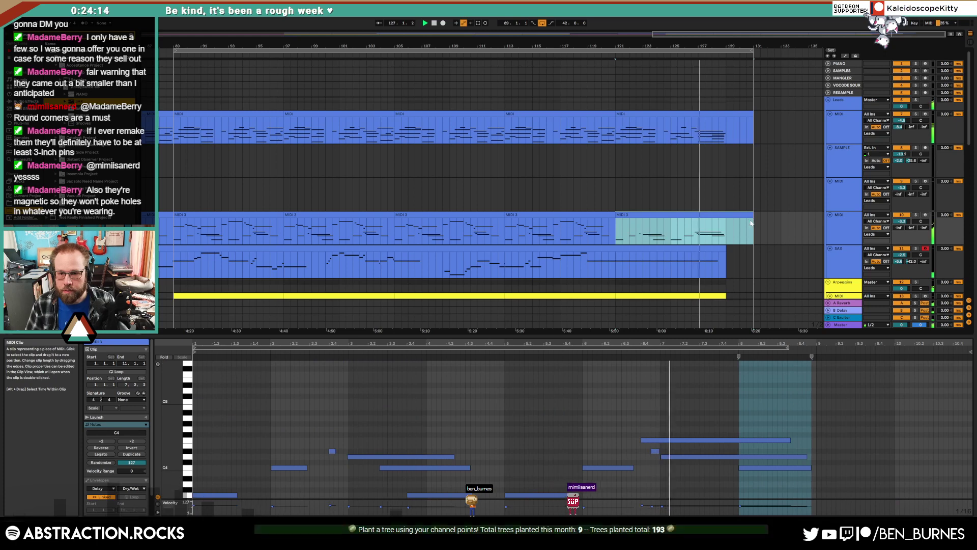
- Show the Sustain Pedal envelope of the lower lead's last clip and draw it down to zero over the clip's final half bar
scroll(751, 220, "down", 1)
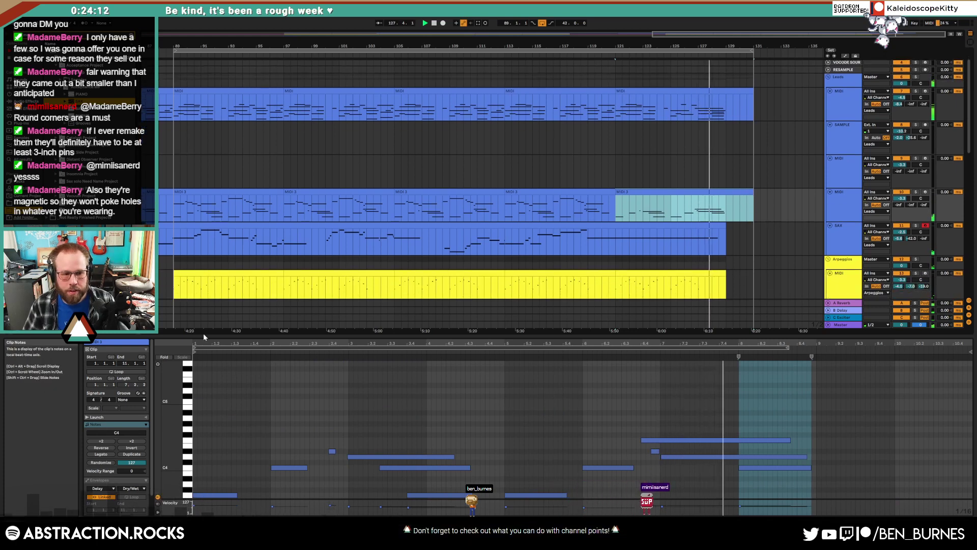
left_click(102, 488)
left_click(122, 442)
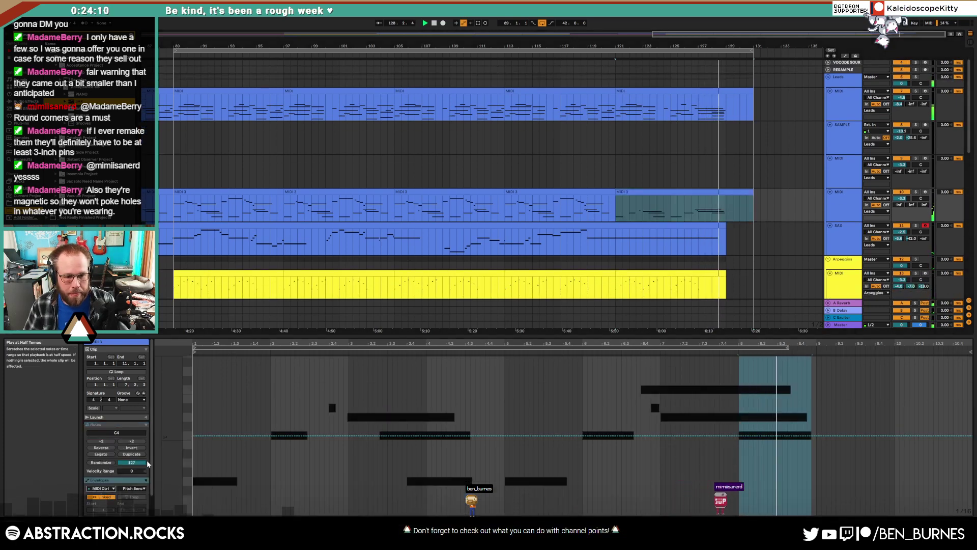
left_click(133, 488)
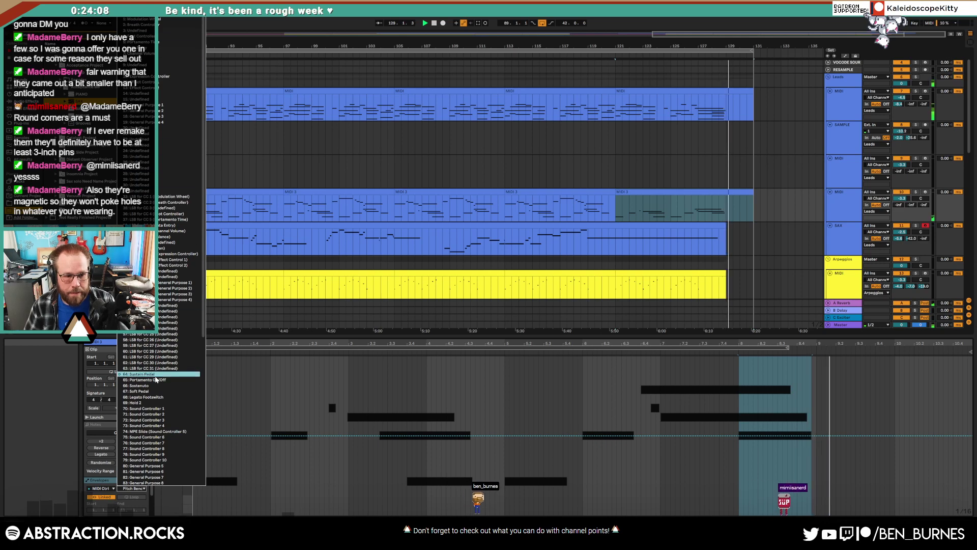
left_click(139, 374)
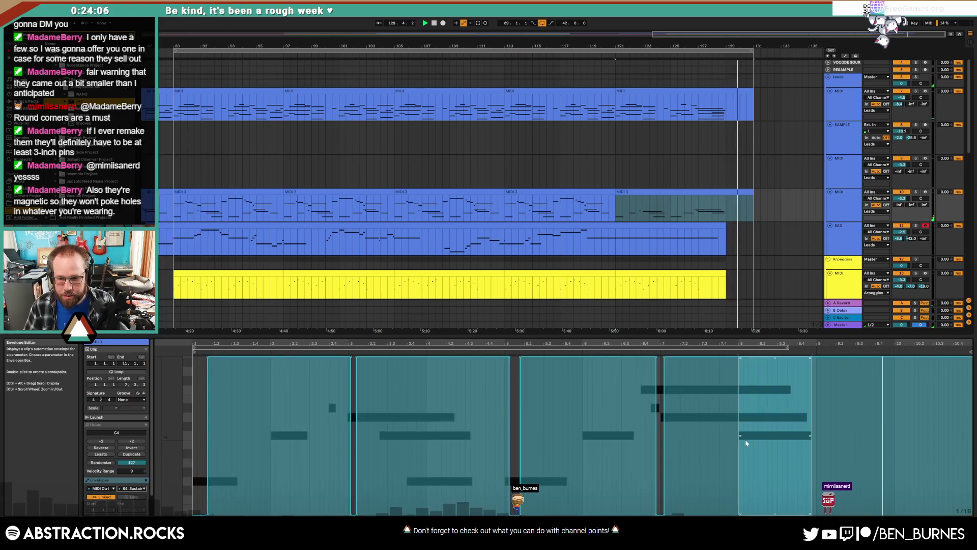
key("b")
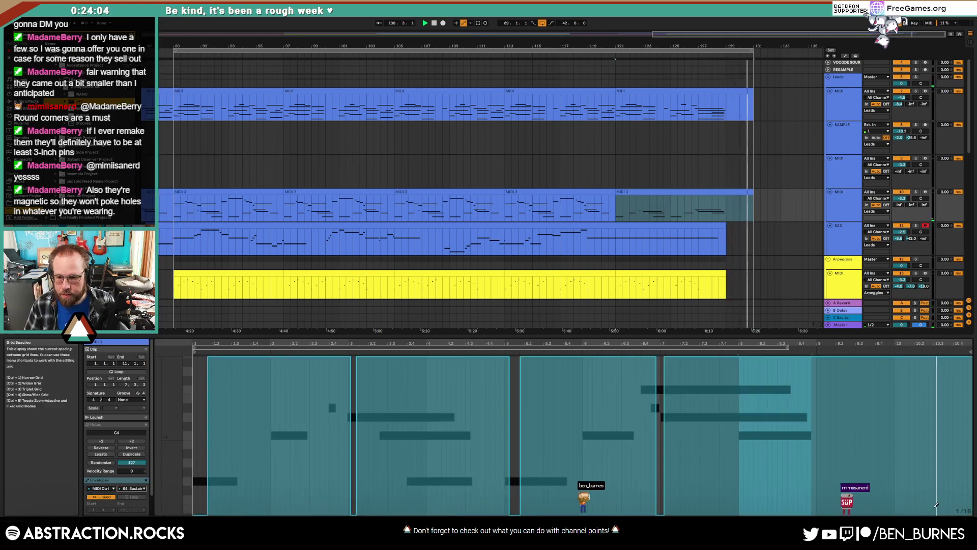
left_click_drag(936, 512, 969, 514)
key("space")
- Show the Sustain Pedal envelope of the uppermost lead's last clip and draw it held on until about the middle of bar 10
left_click(748, 93)
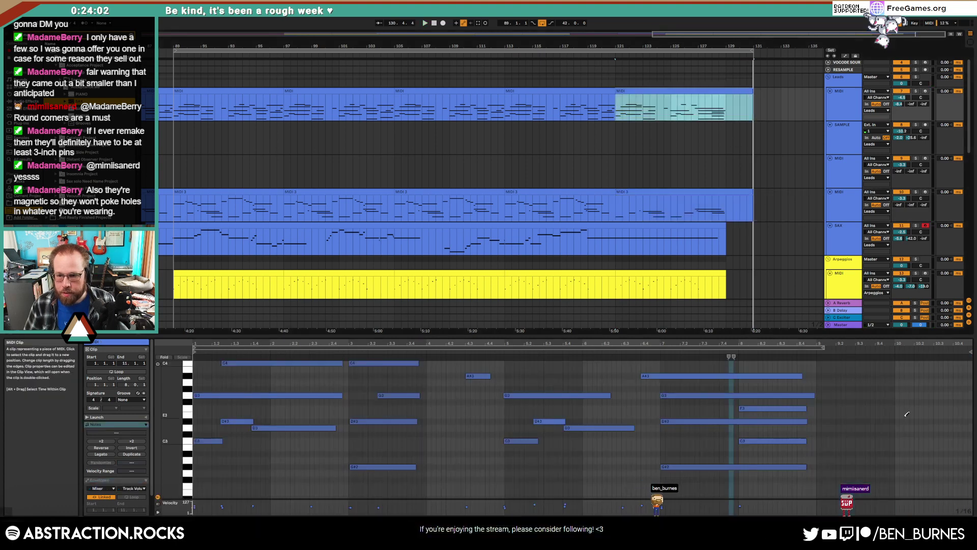
left_click(100, 488)
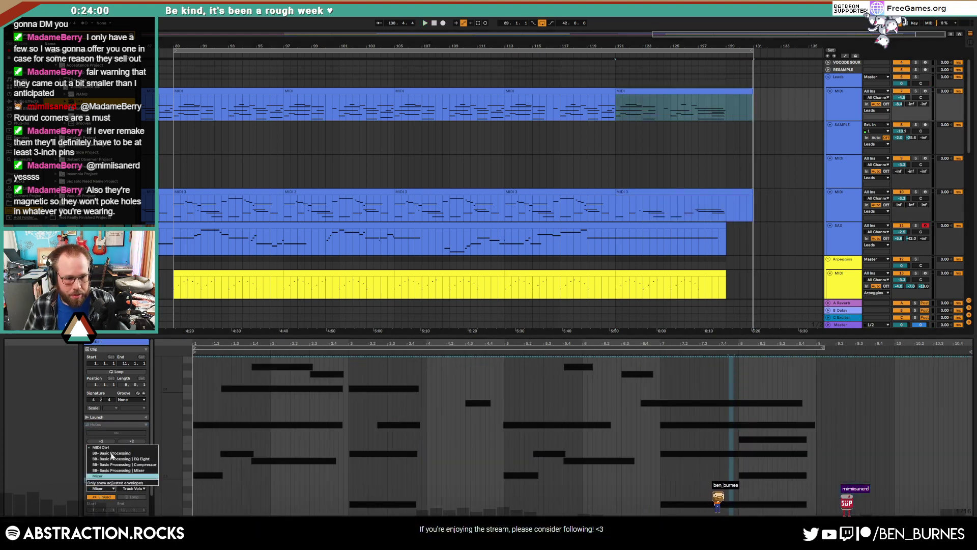
left_click(102, 494)
left_click(131, 488)
left_click(131, 489)
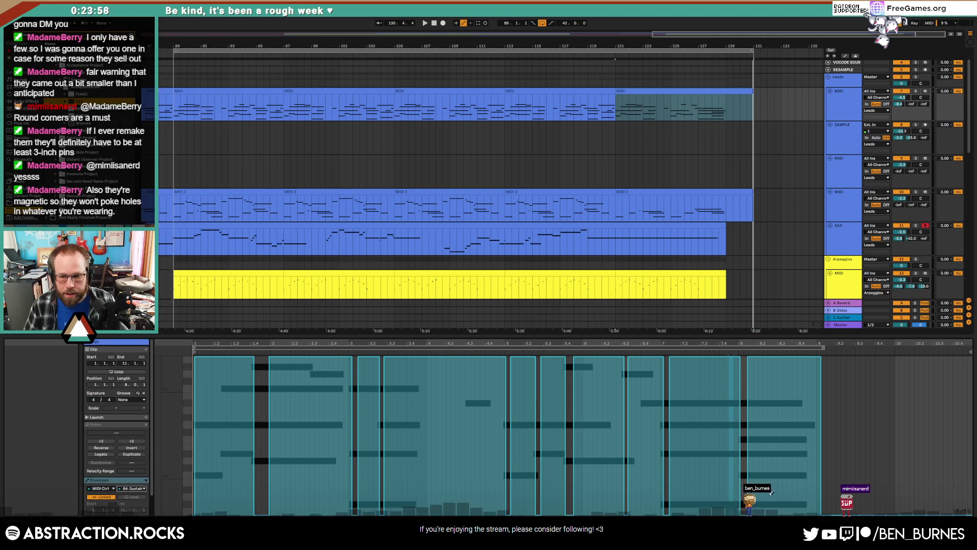
left_click_drag(872, 312, 935, 312)
key("b")
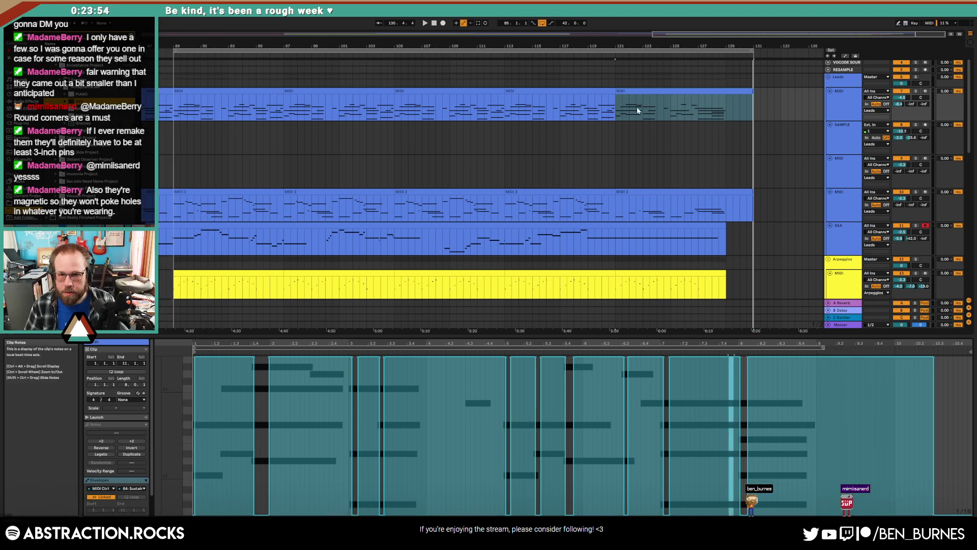
- Show the Breath controller envelope of the SAX clip and redraw it as a smooth fade across the long final note
left_click(604, 109)
left_click(664, 228)
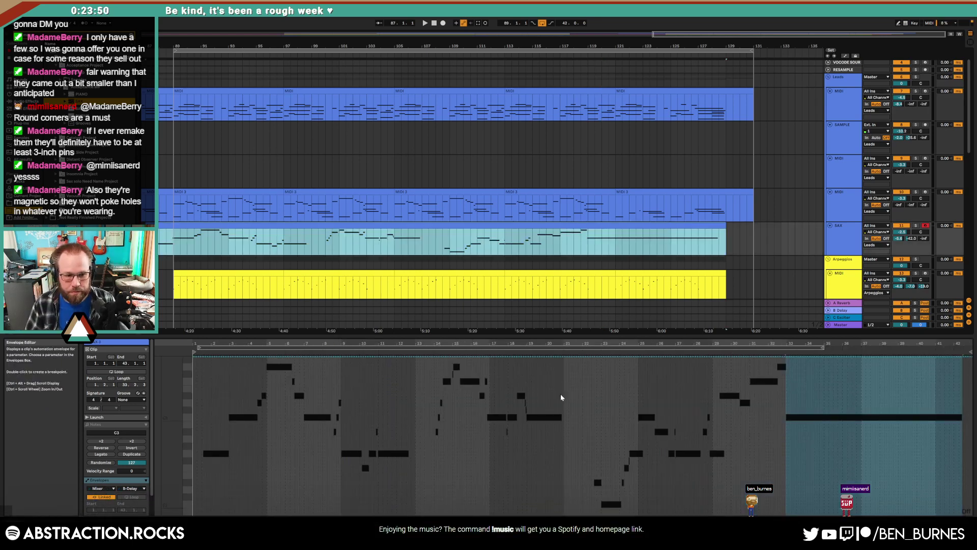
left_click(105, 489)
left_click(108, 495)
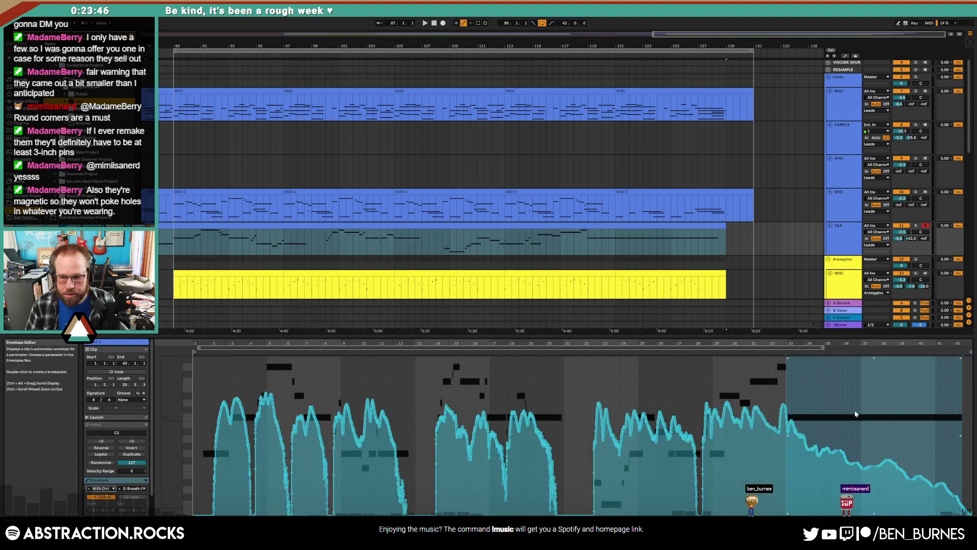
left_click_drag(890, 343, 847, 372)
key("b")
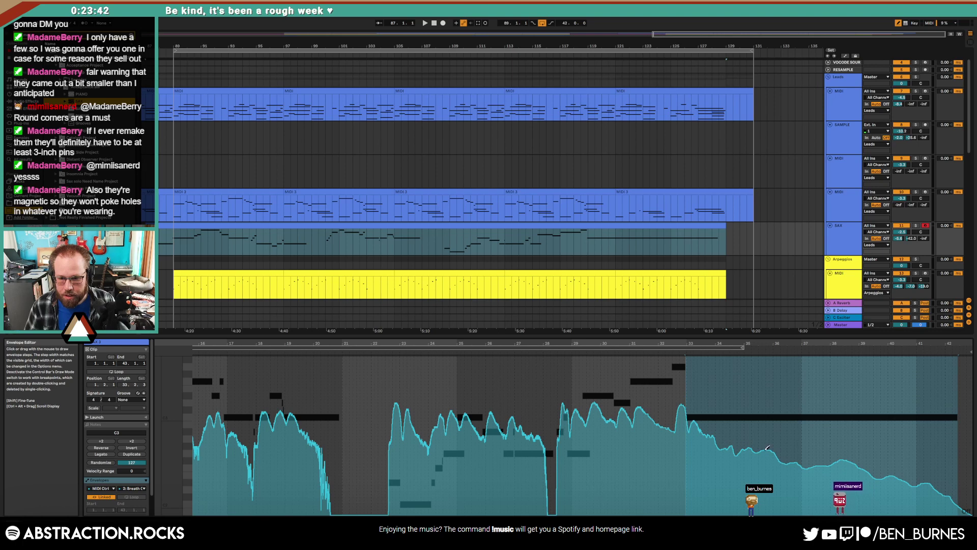
left_click_drag(766, 450, 832, 456)
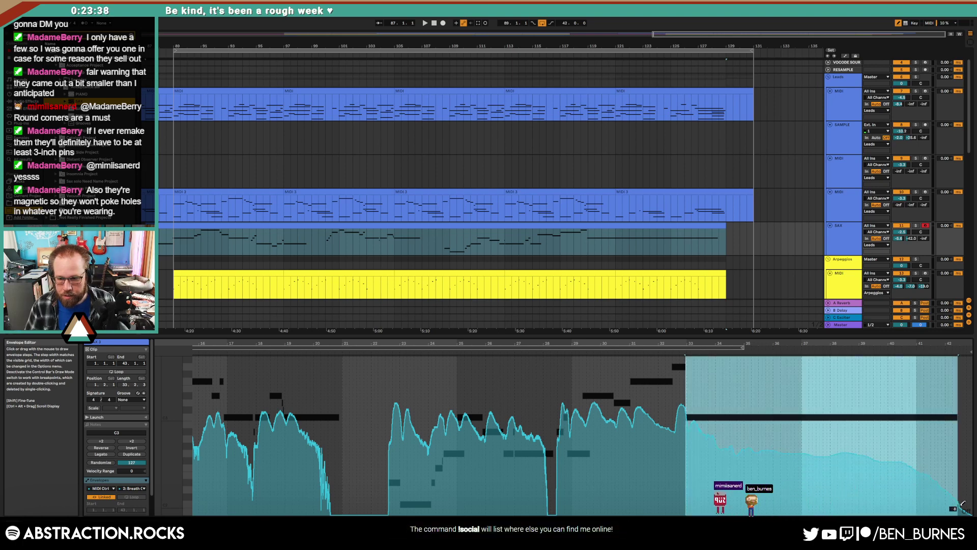
key("b")
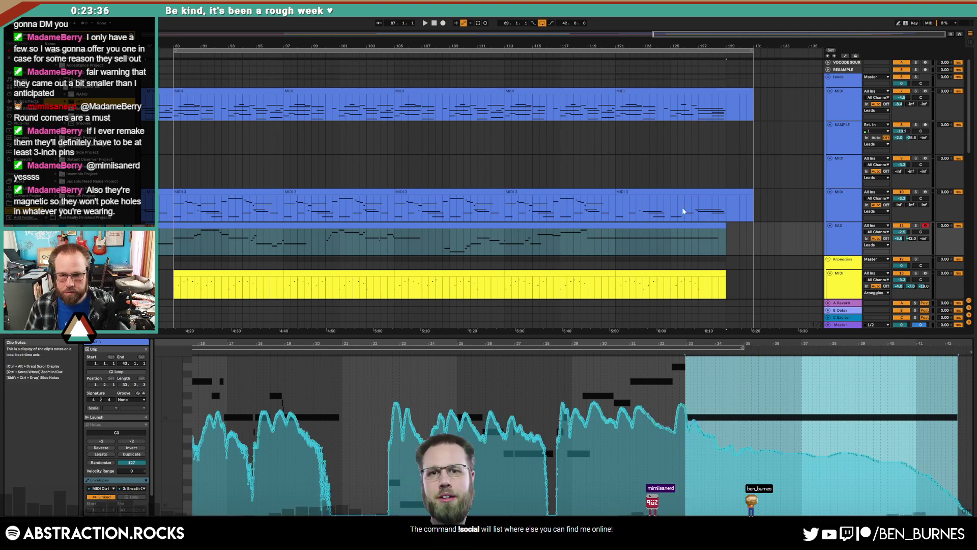
- Show the whole arrangement, save the set and play the song from the beginning
key("shift+Tab")
key("w")
key("ctrl+s")
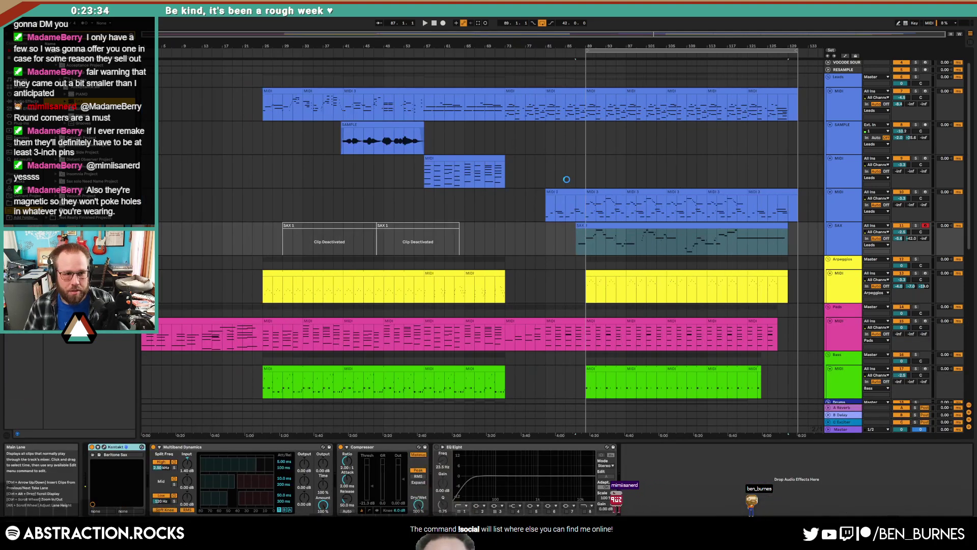
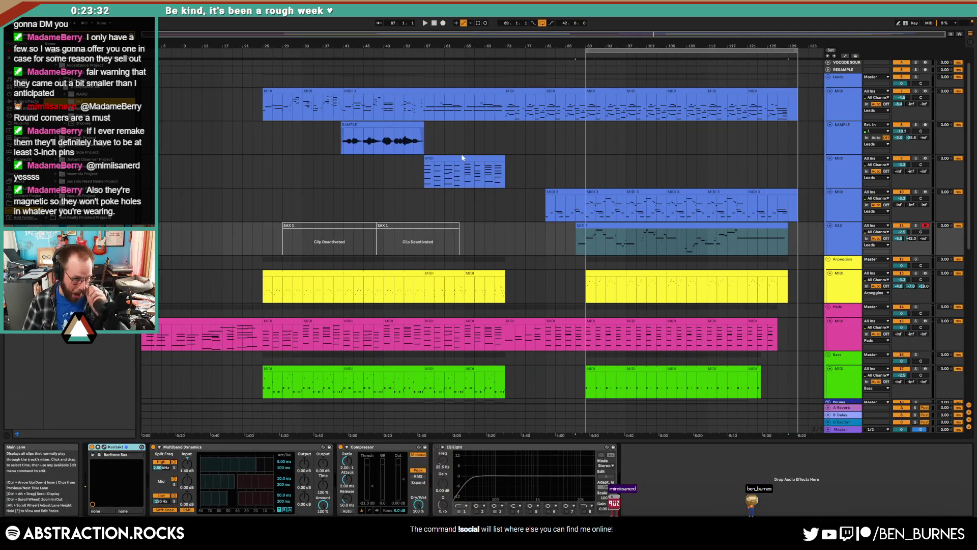
double_click(436, 24)
key("space")
scroll(644, 171, "up", 1)
scroll(642, 170, "up", 1)
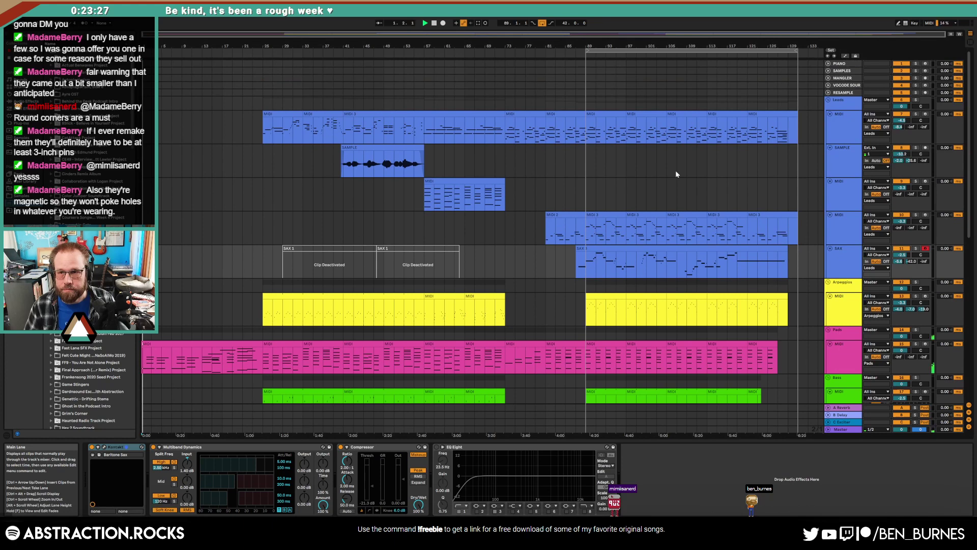
- Insert an empty MIDI clip on the PIANO track from bar 1 to the song's end in bar 131
left_click(799, 62)
scroll(799, 66, "up", 2)
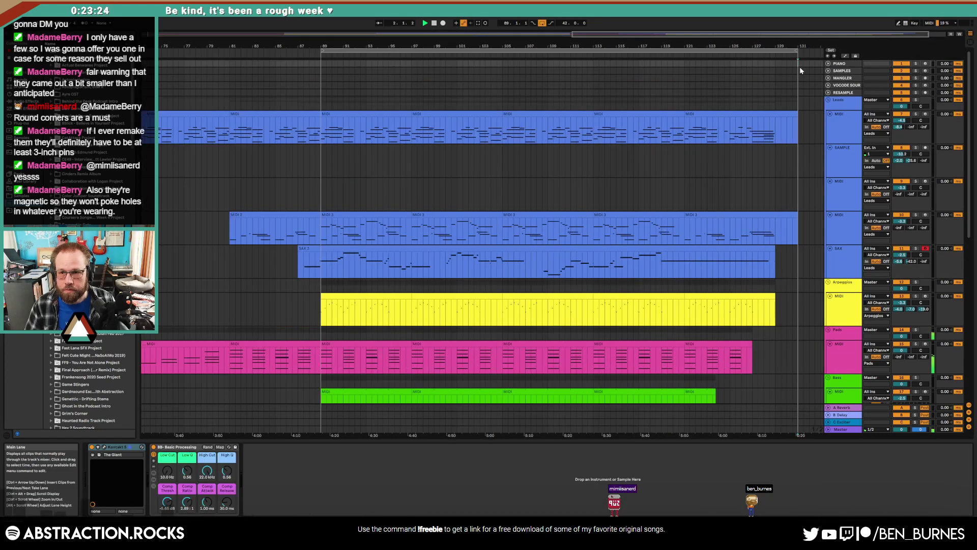
key("shift+Home")
key("ctrl+shift+m")
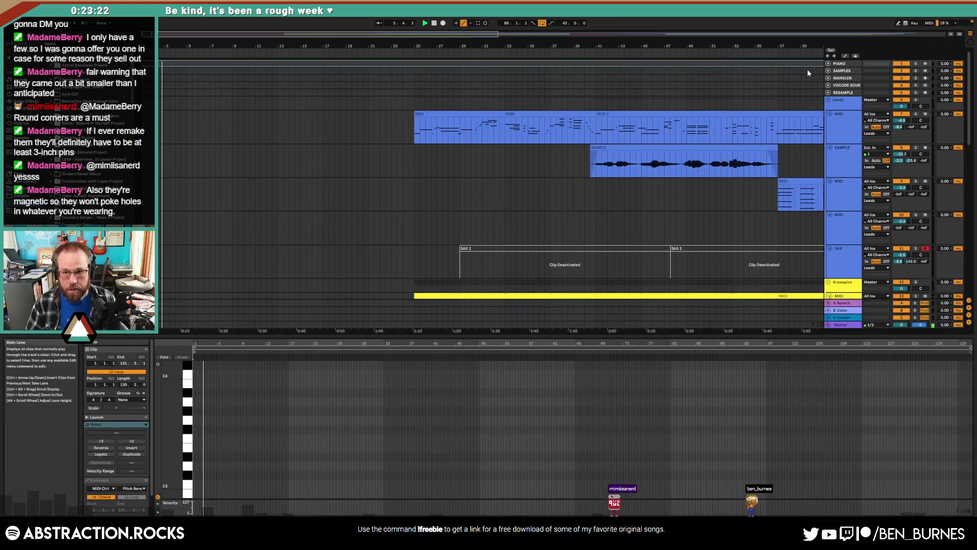
scroll(532, 94, "down", 2)
key("shift+Tab")
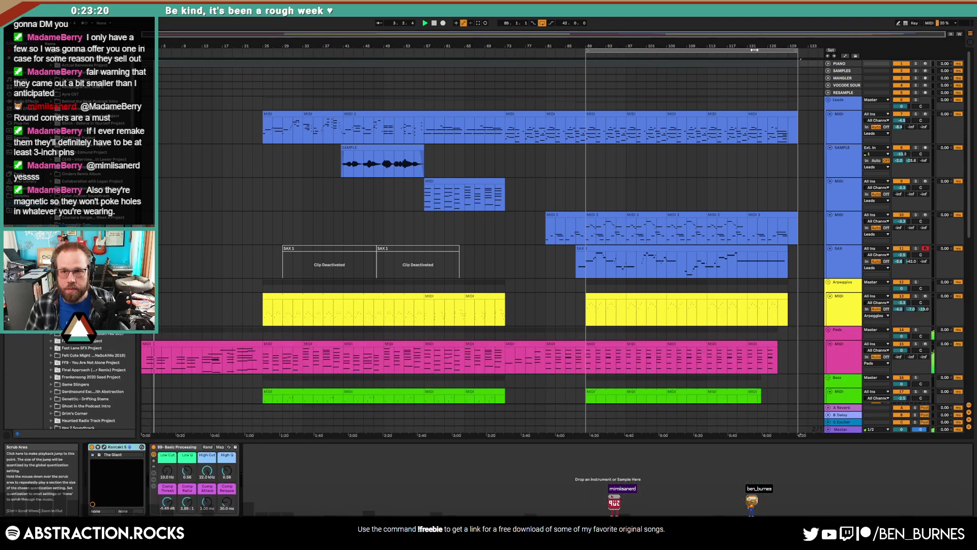
- Set the loop range to run from bar 25 to bar 129
left_click_drag(798, 50, 791, 49)
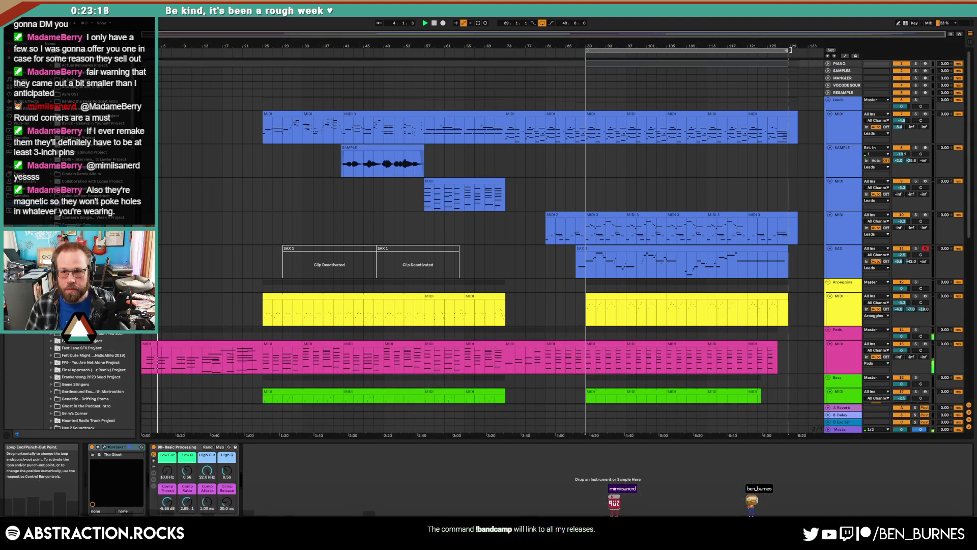
left_click_drag(586, 50, 265, 67)
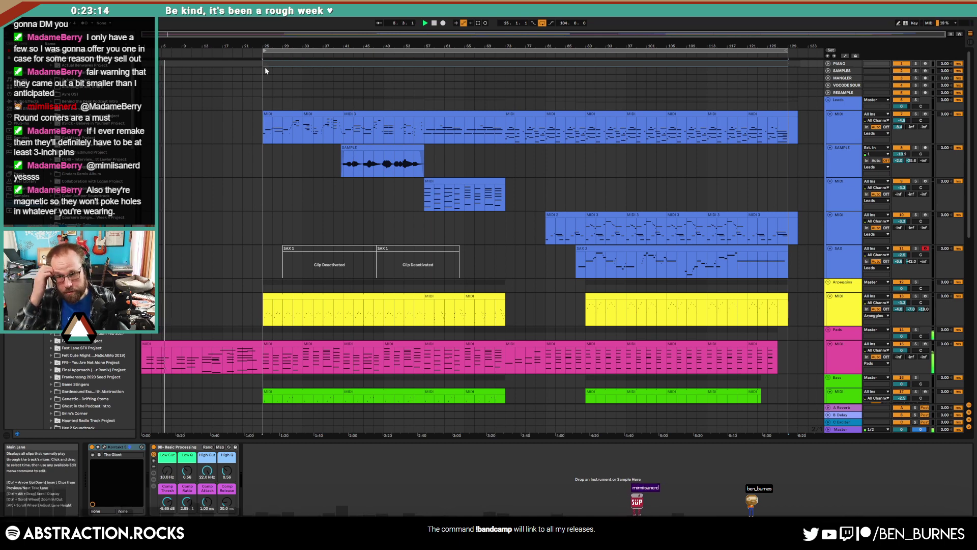
left_click(486, 198)
scroll(524, 191, "down", 2)
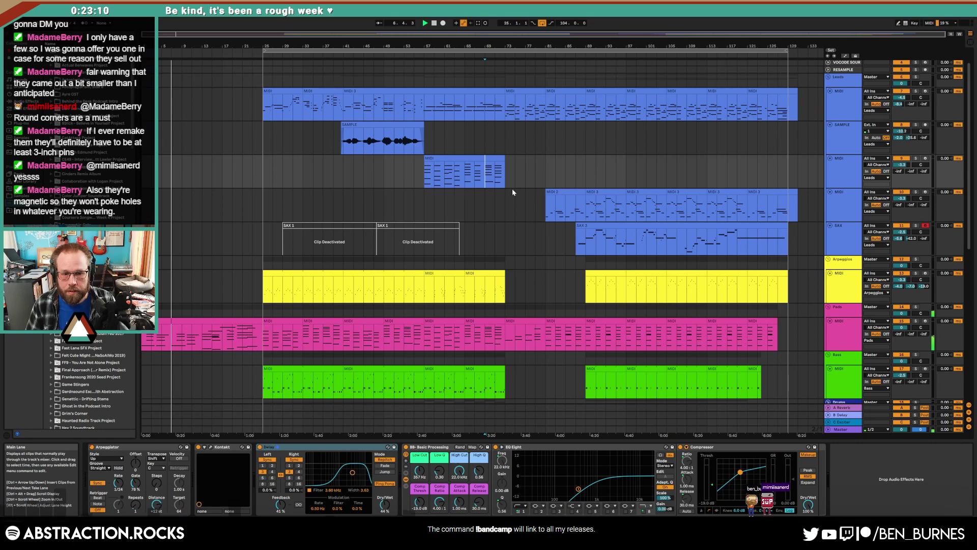
key("shift+Tab")
key("shift+Tab")
- Fold every individual track inside the Leads, Arpeggios, Pads, Bass and Drums groups
left_click(842, 105)
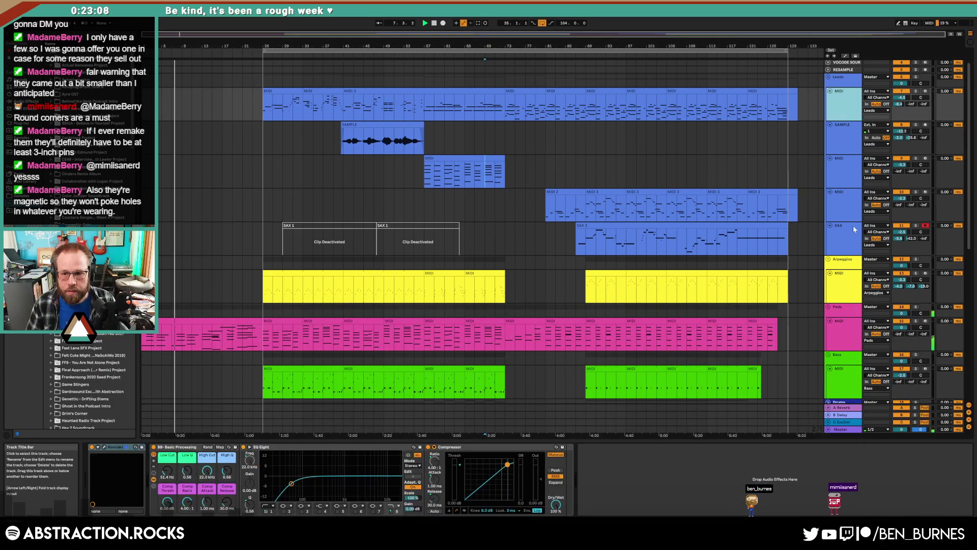
left_click(854, 225, "shift")
key("Left")
left_click(830, 142)
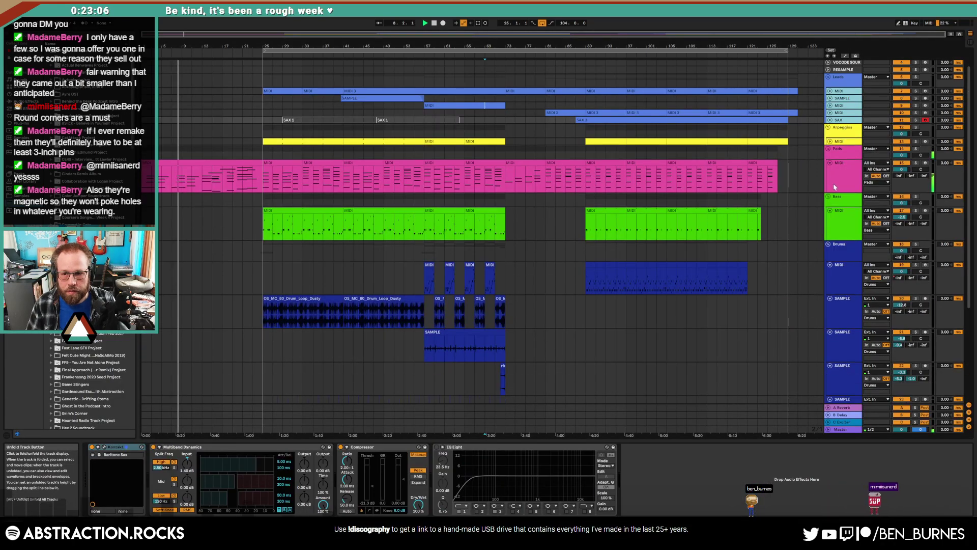
left_click(830, 163)
left_click(830, 184)
left_click(839, 231)
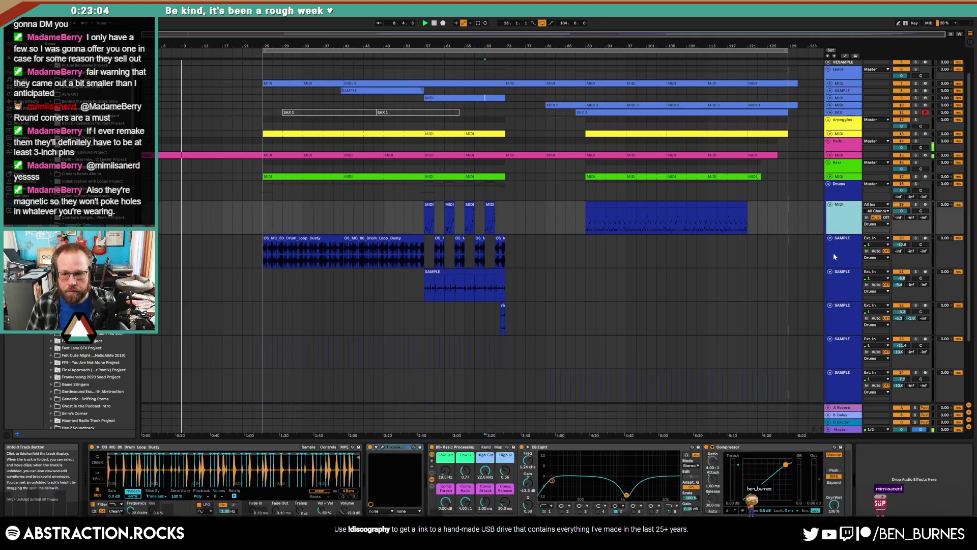
scroll(833, 252, "down", 4)
left_click(837, 339, "shift")
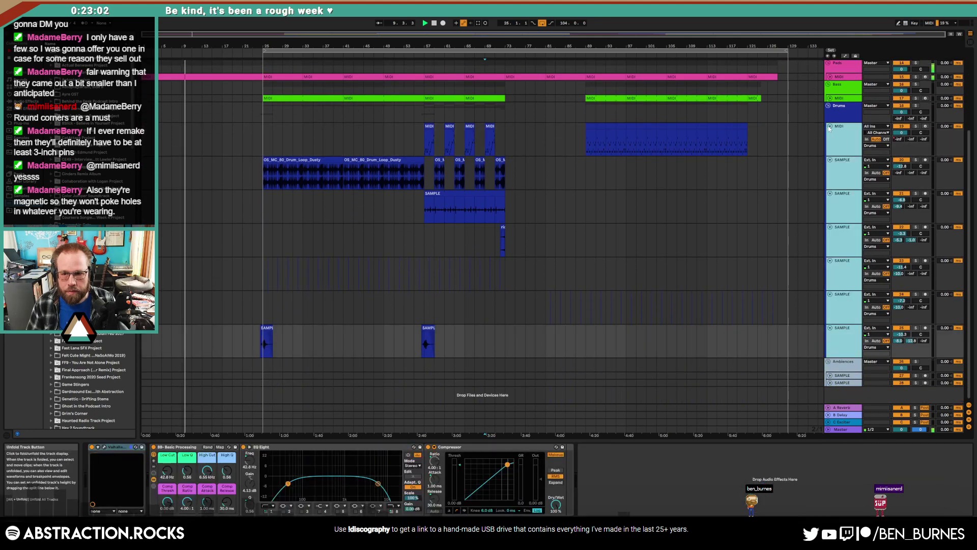
key("Left")
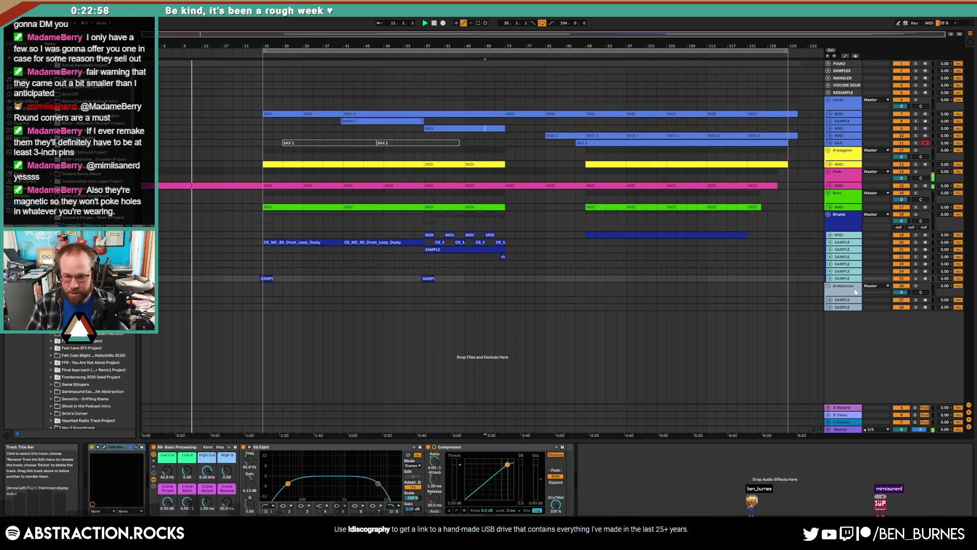
- Delete the Ambiences group with its two SAMPLE tracks
left_click(855, 292)
key("Delete")
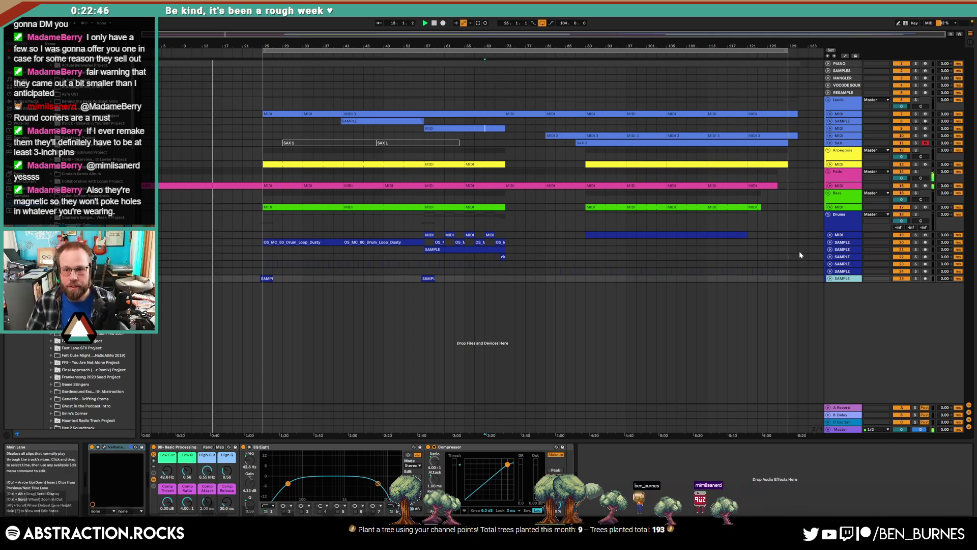
- Unfold the second SAMPLE track in the Drums group and copy its bar 57 clip so it fills bars 89 to 121
left_click(830, 250)
left_click_drag(483, 250, 754, 255)
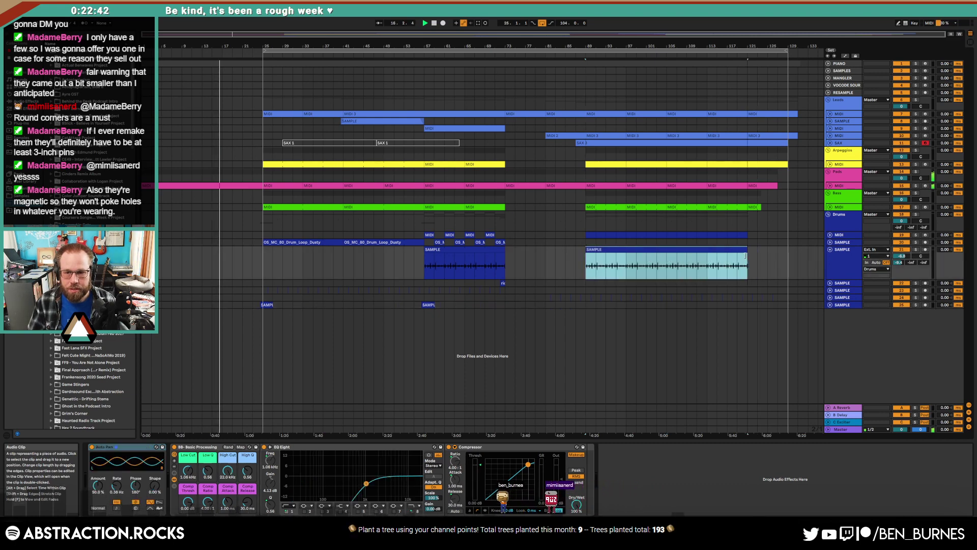
key("shift+Tab")
key("shift+Tab")
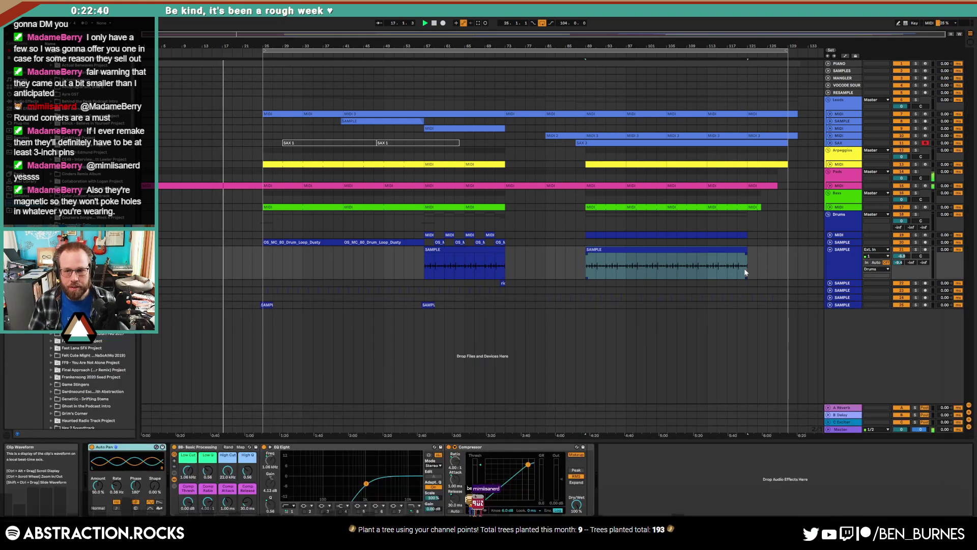
- Expand the Master track's mastering rack and shape its EQ Eight with a slight boost near 98 Hz, a mid dip and a slight high boost
left_click(835, 431)
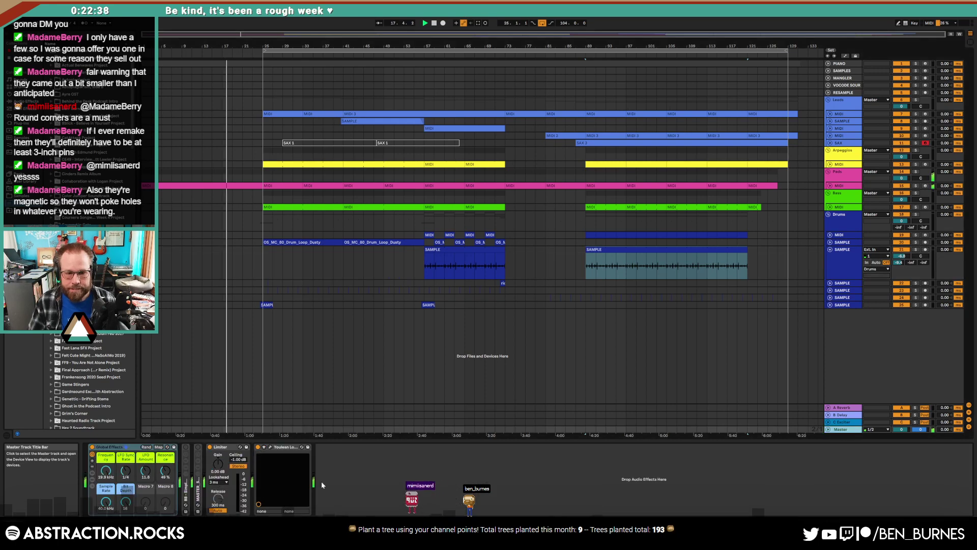
double_click(187, 456)
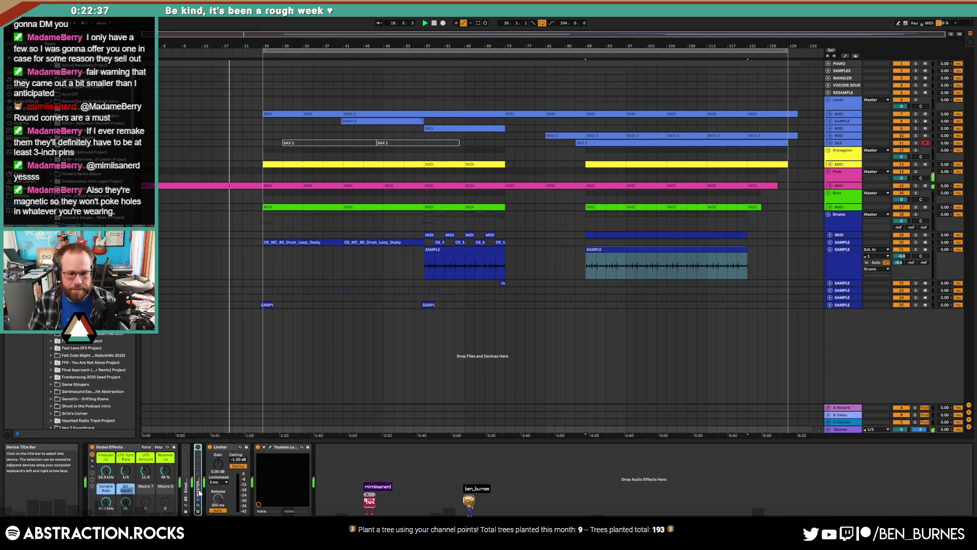
left_click(186, 447)
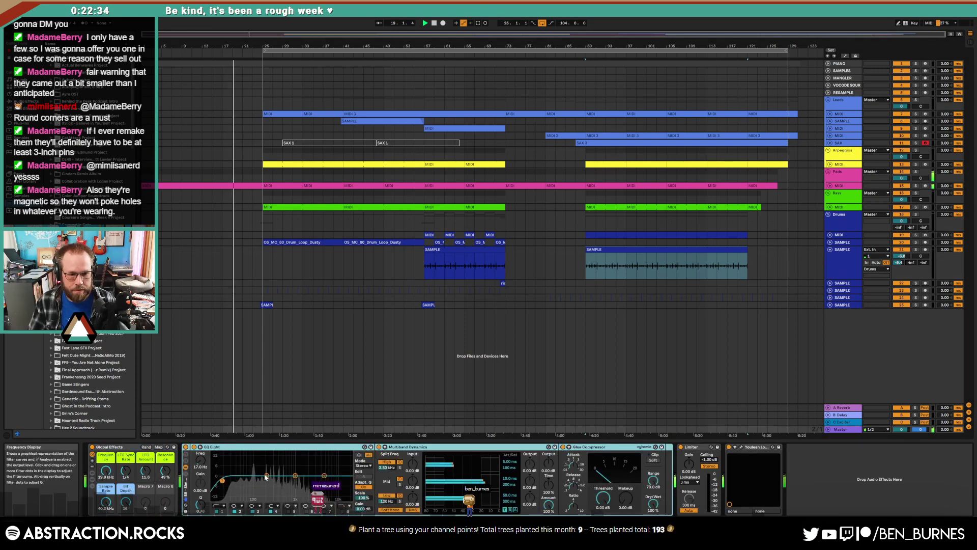
left_click_drag(265, 475, 259, 473)
left_click_drag(324, 476, 292, 477)
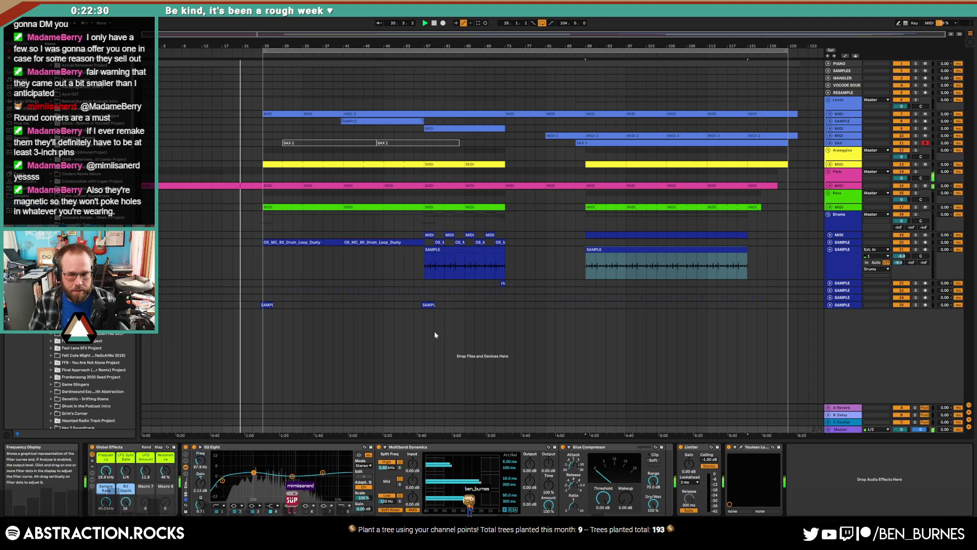
- Open the Pigments instrument on the Pads MIDI track, examine its engine settings and Engine 2 volume during playback, and close it
left_click(843, 187)
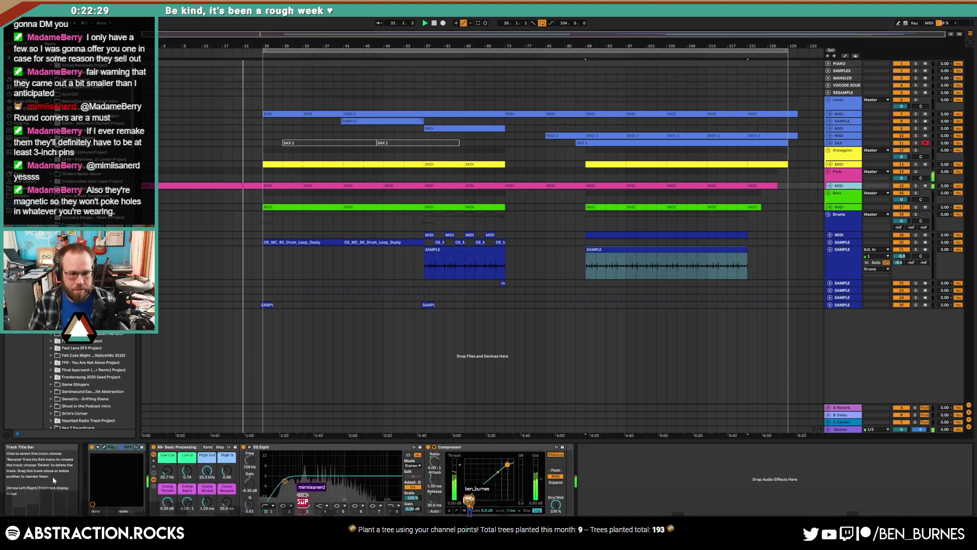
left_click(103, 447)
left_click(445, 94)
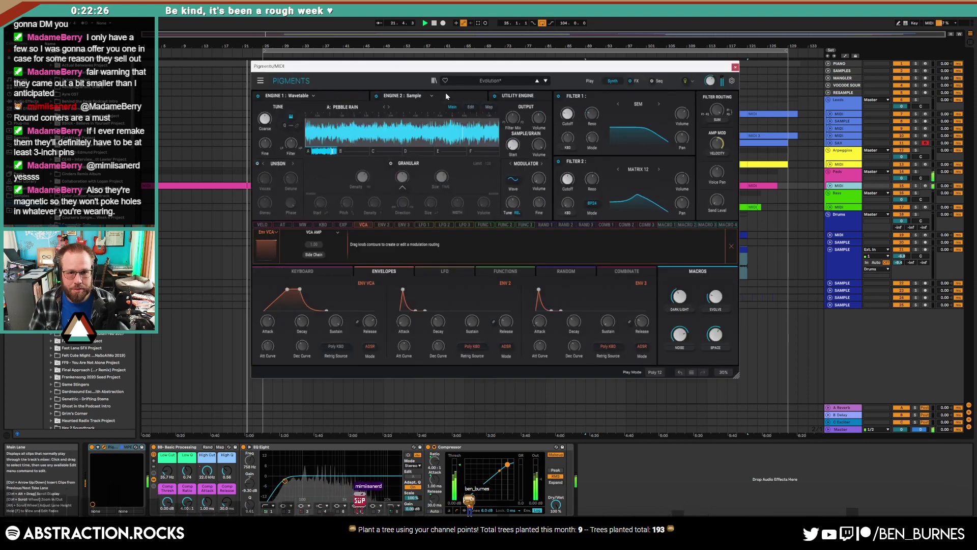
left_click(339, 92)
left_click(442, 95)
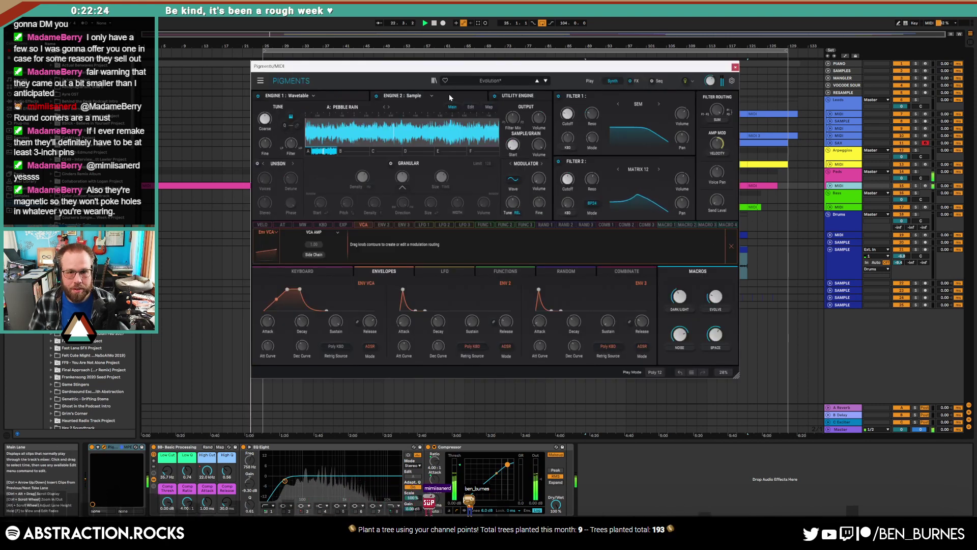
mouse_move(537, 184)
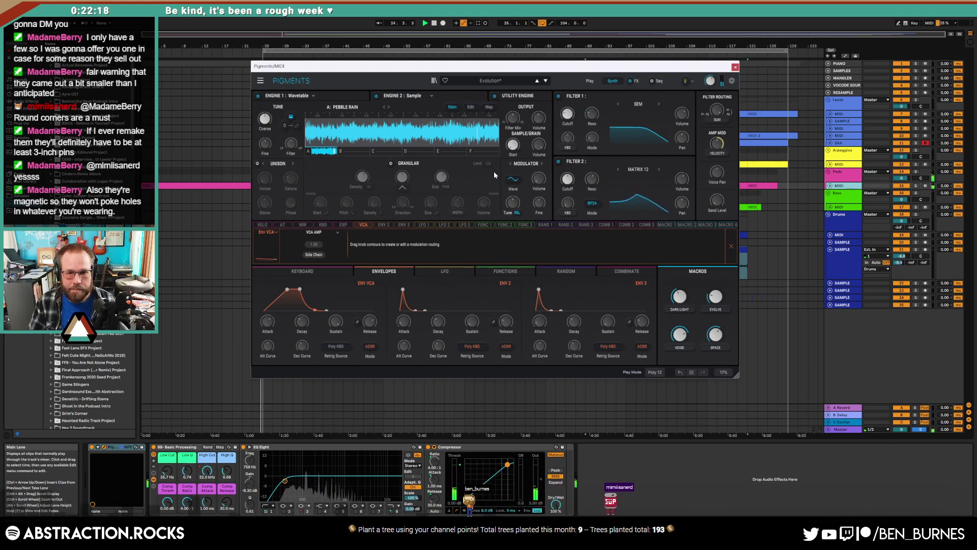
mouse_move(538, 118)
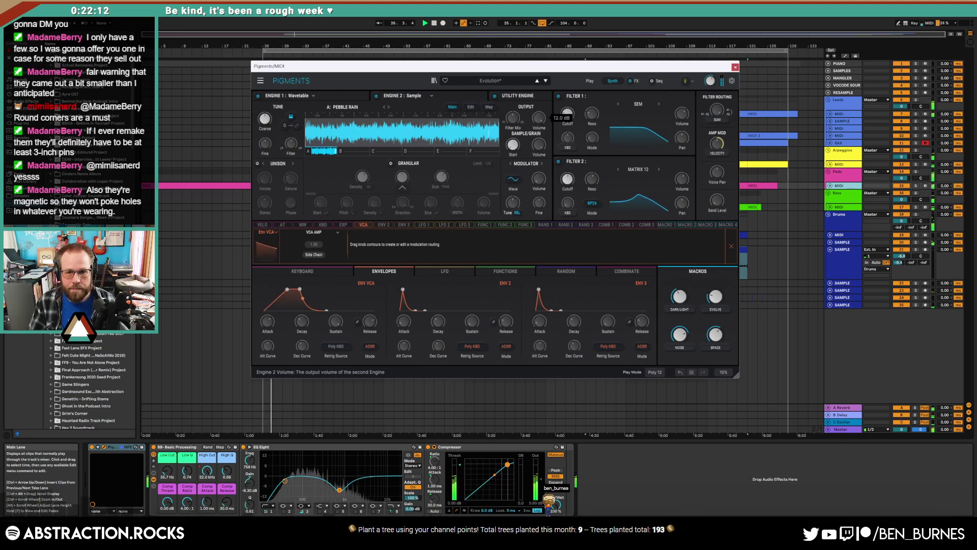
left_click(736, 67)
- Open the Youlean Loudness Meter on the Master track and adjust the Glue Compressor's threshold in the mastering rack
left_click(842, 252)
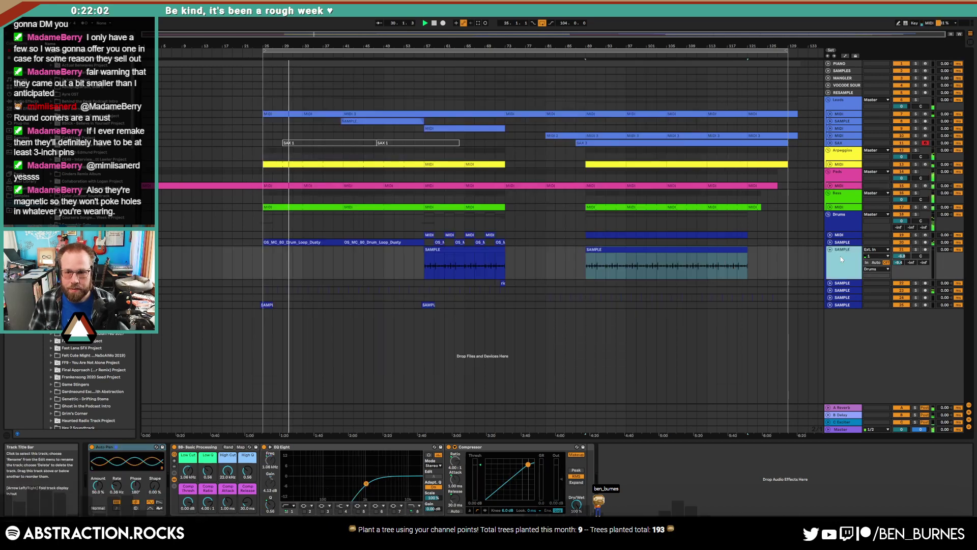
left_click(840, 430)
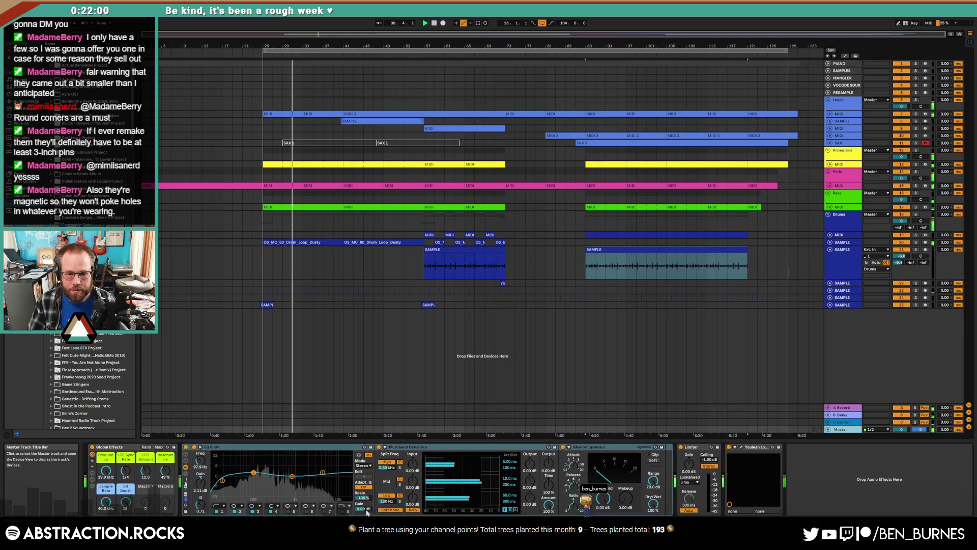
left_click(743, 448)
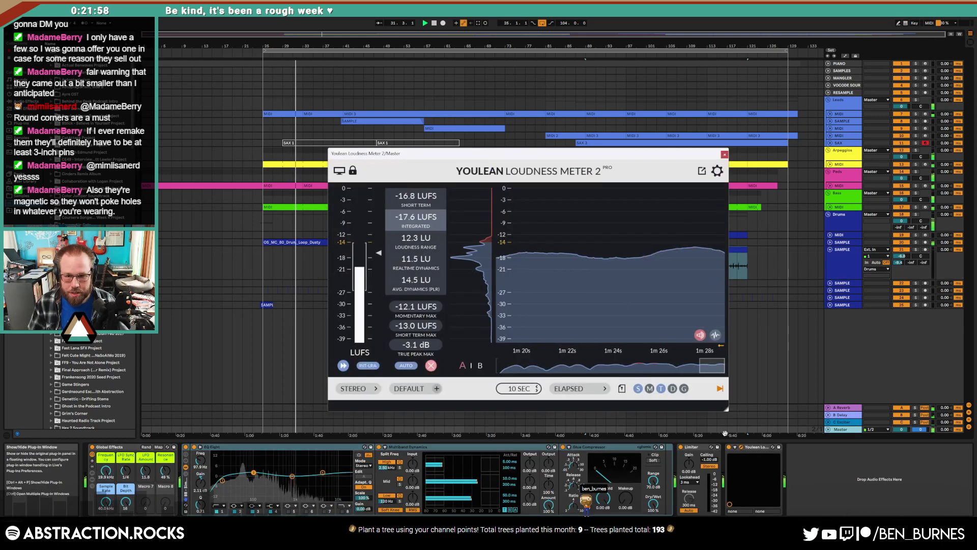
left_click_drag(606, 503, 606, 524)
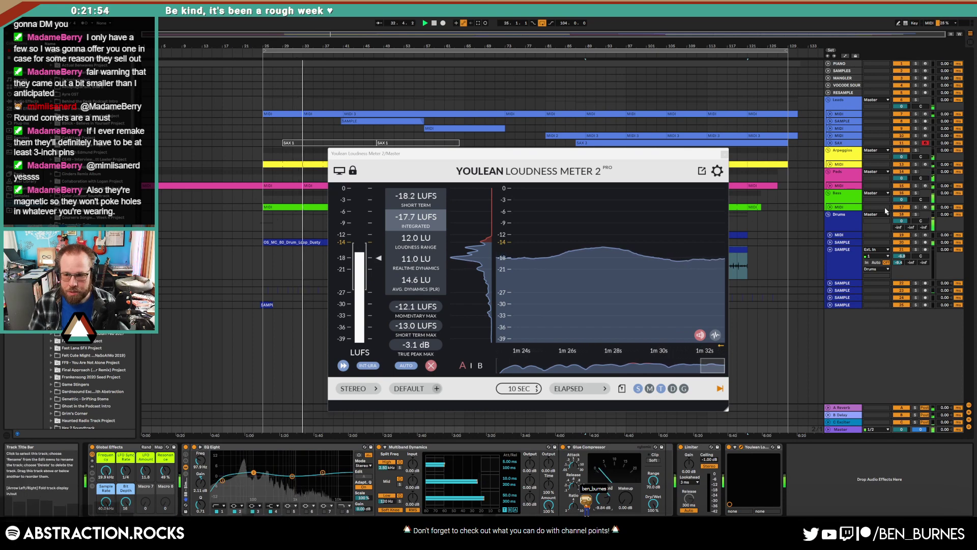
- Unfold the MIDI track in the Bass group and lower its volume slightly
left_click(832, 207)
left_click_drag(902, 214, 903, 217)
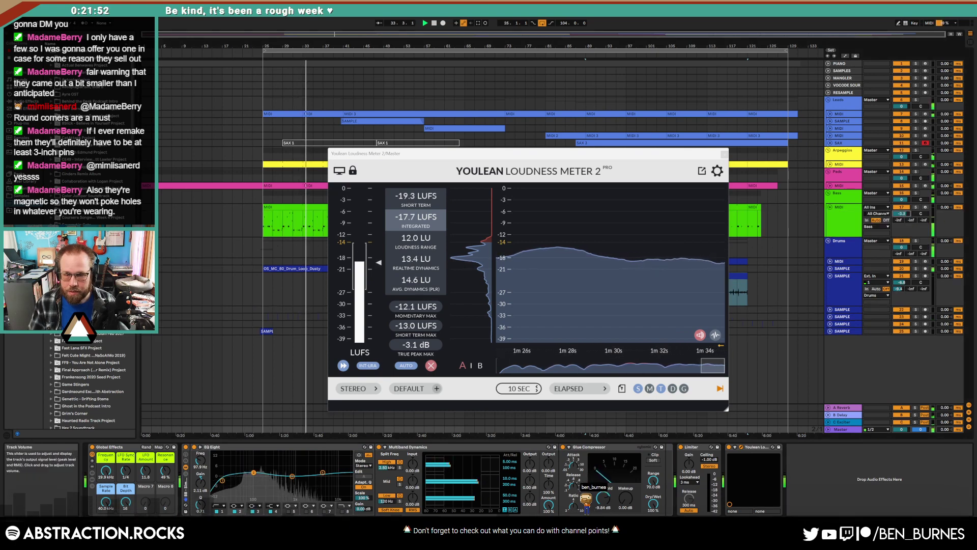
- Set the master Glue Compressor's threshold to about -11.7 dB and makeup to about 2.96 dB, and close the loudness meter
left_click_drag(603, 498, 631, 502)
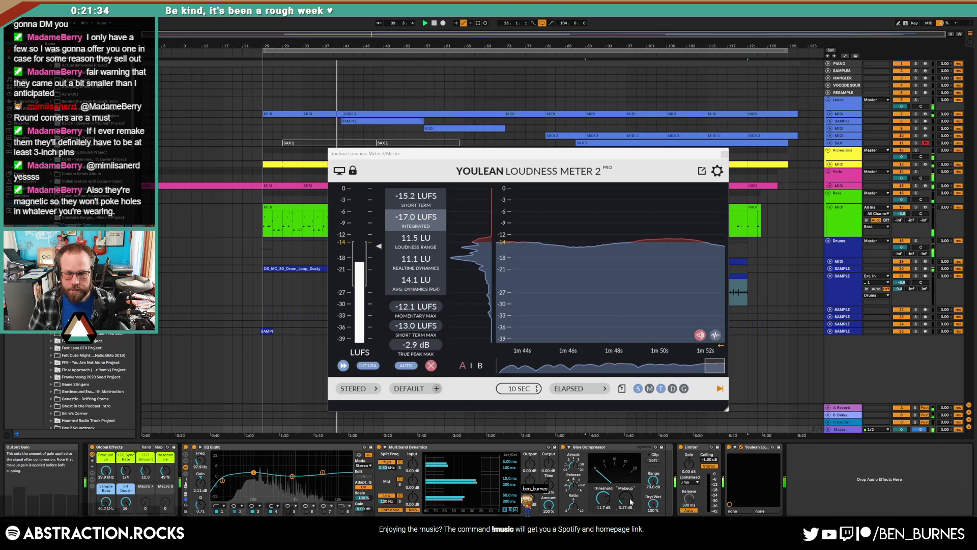
left_click_drag(625, 498, 625, 501)
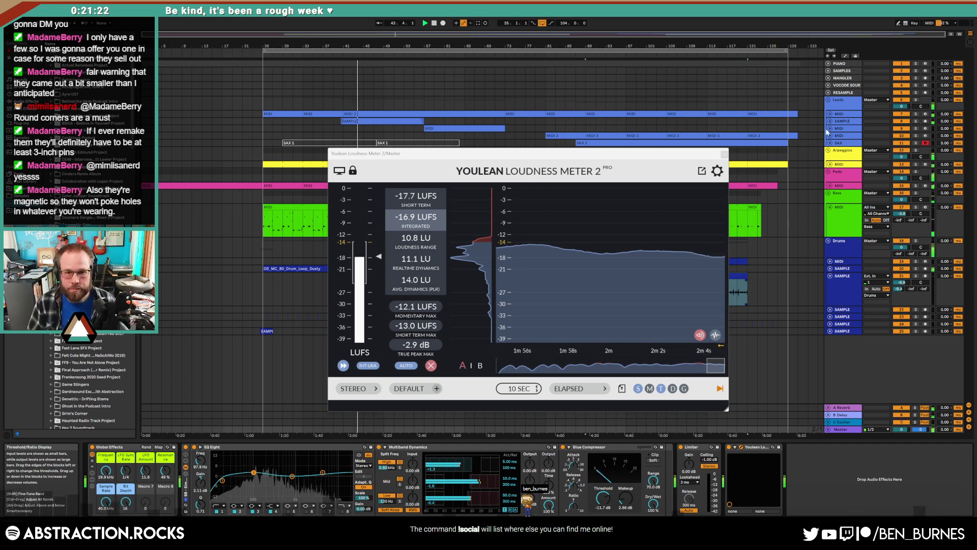
left_click(725, 154)
- Unfold the SAMPLE track in the Leads group and raise its processing rack's Low Cut to about 428 Hz
left_click(837, 122)
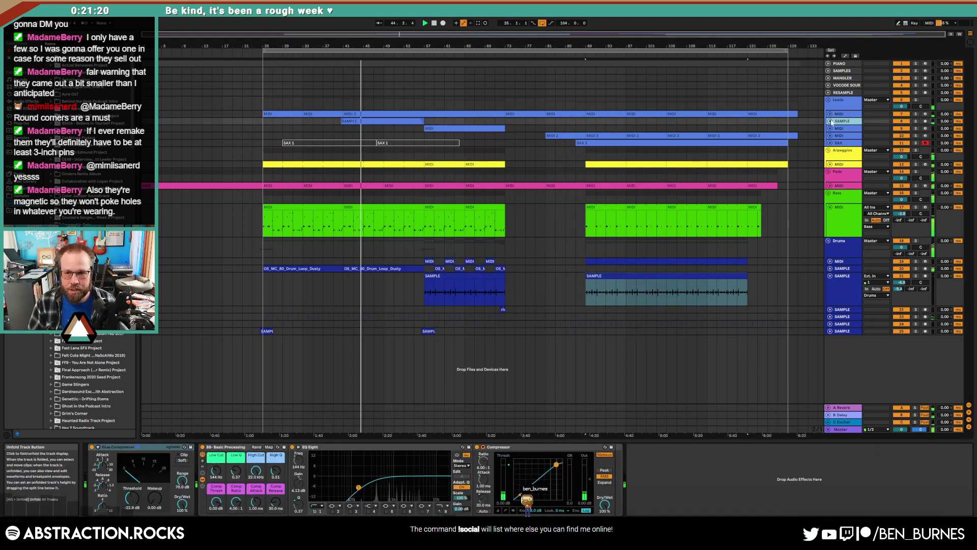
key("Right")
left_click_drag(216, 471, 216, 459)
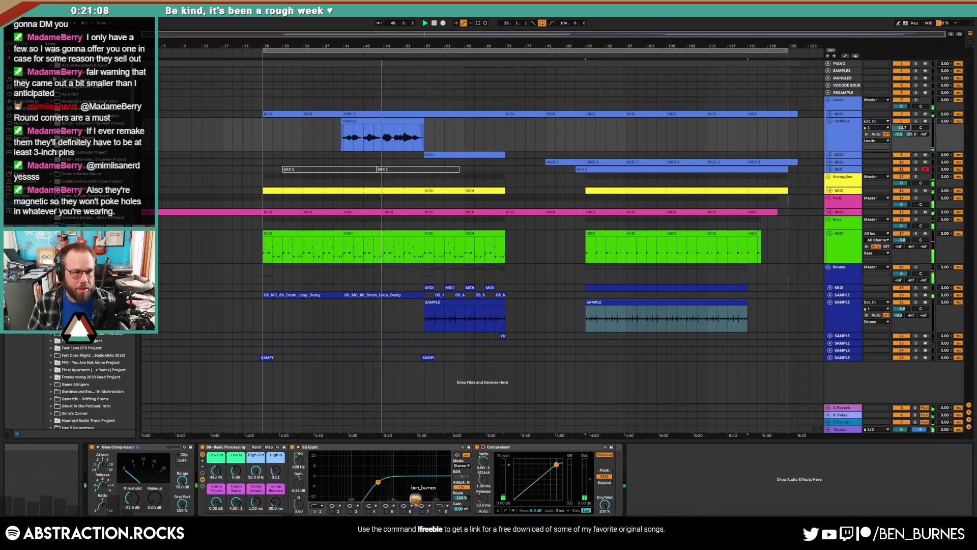
left_click(31, 96)
left_click(29, 101)
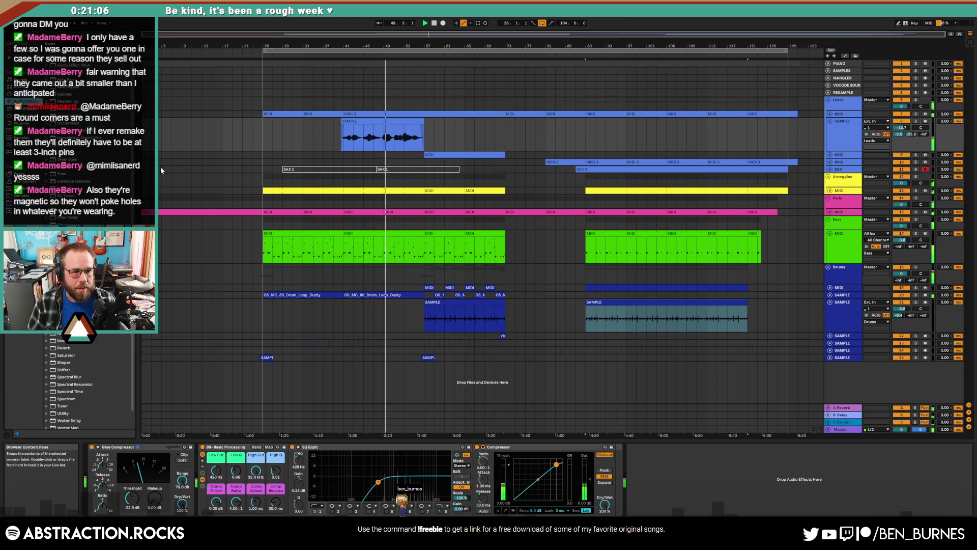
left_click_drag(72, 110, 208, 480)
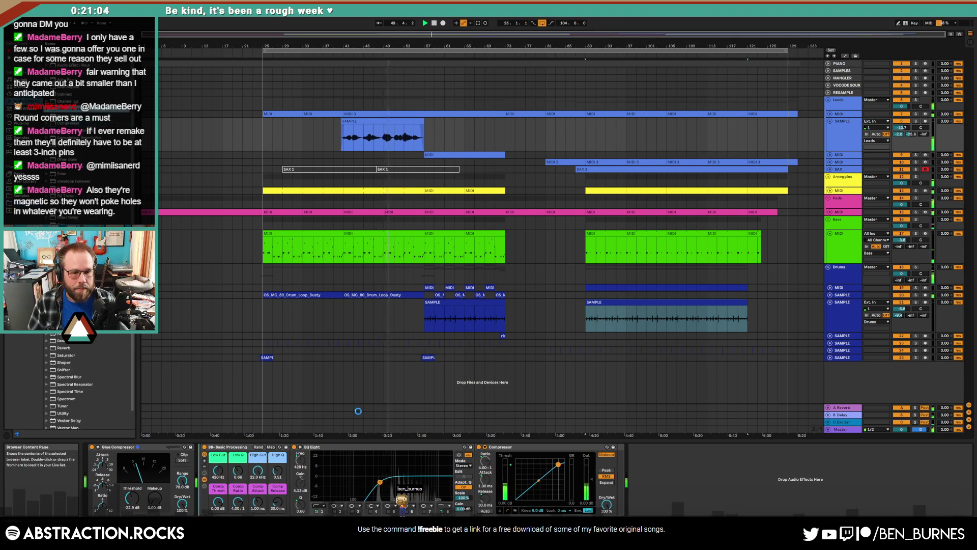
left_click_drag(282, 489, 250, 501)
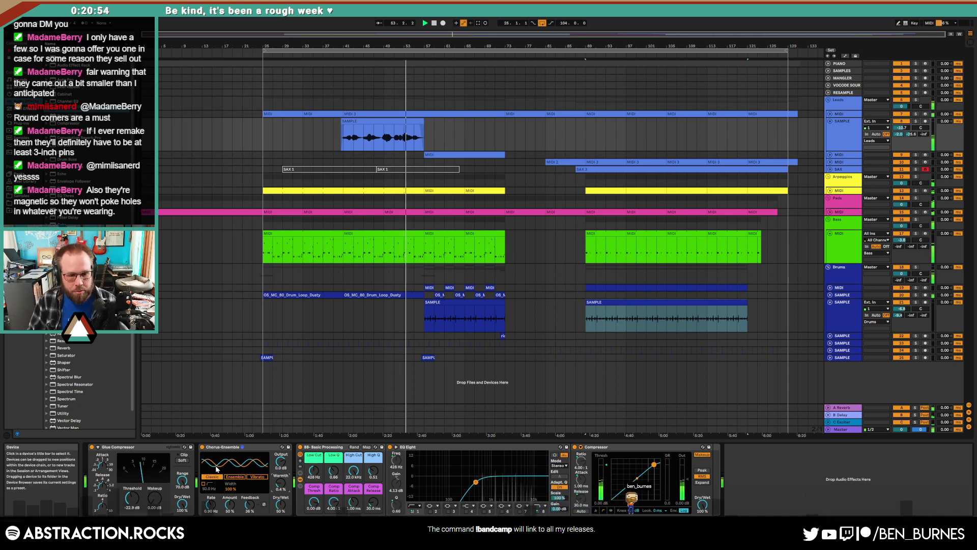
left_click(255, 447)
key("Delete")
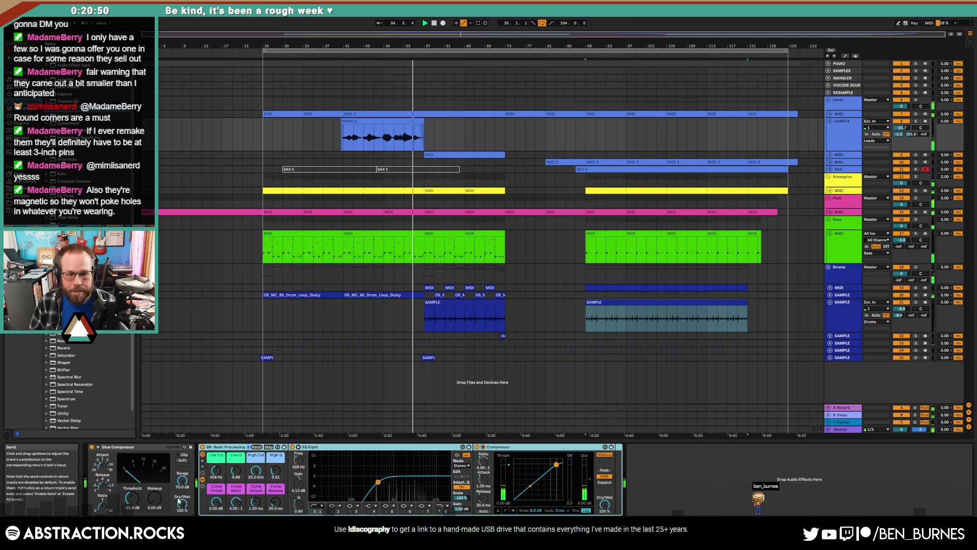
- Audition the Leads SAMPLE clip from bar 41, set the rack's Low Cut to about 1.00 kHz, and raise the track's Delay send
left_click_drag(222, 475, 221, 458)
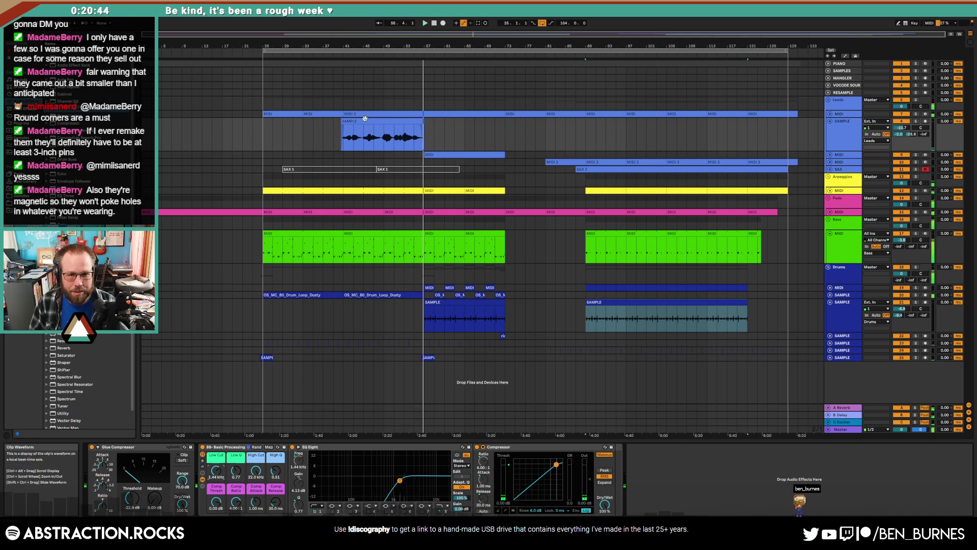
left_click(345, 183)
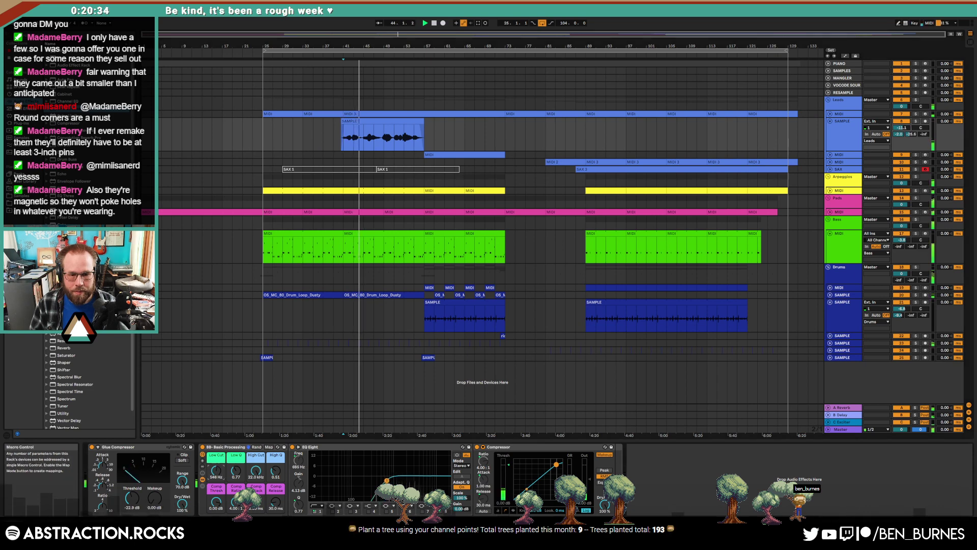
mouse_move(216, 471)
left_mouse_down()
mouse_move(216, 494)
mouse_move(216, 458)
mouse_move(235, 474)
mouse_move(221, 465)
left_mouse_up()
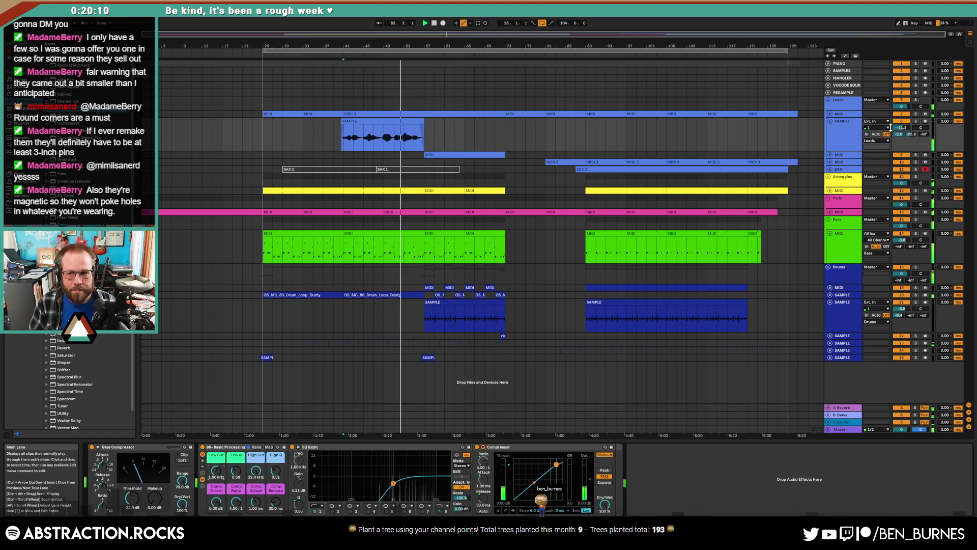
left_click_drag(912, 134, 911, 128)
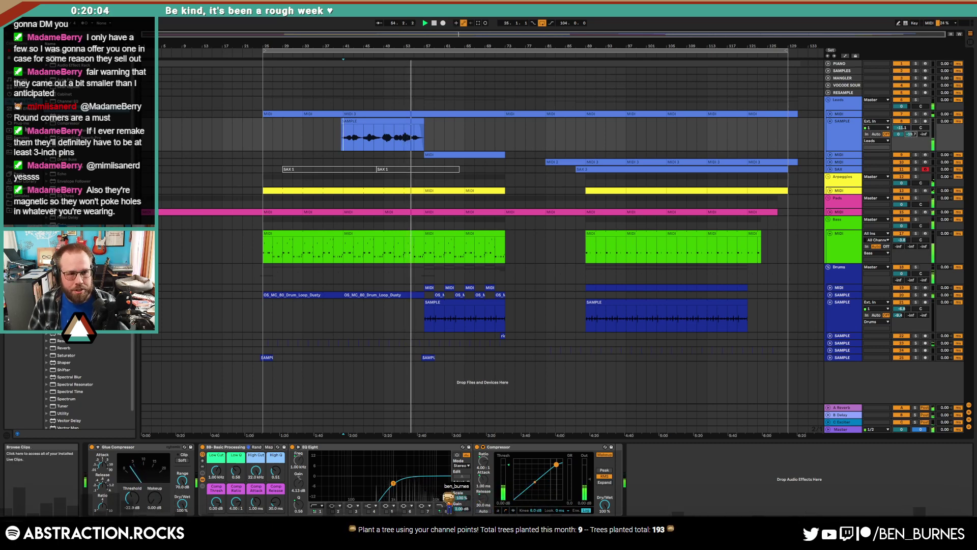
- Insert the ValhallaShimmer plug-in between the Glue Compressor and the rack on the Leads SAMPLE track, and solo the track
left_click(23, 123)
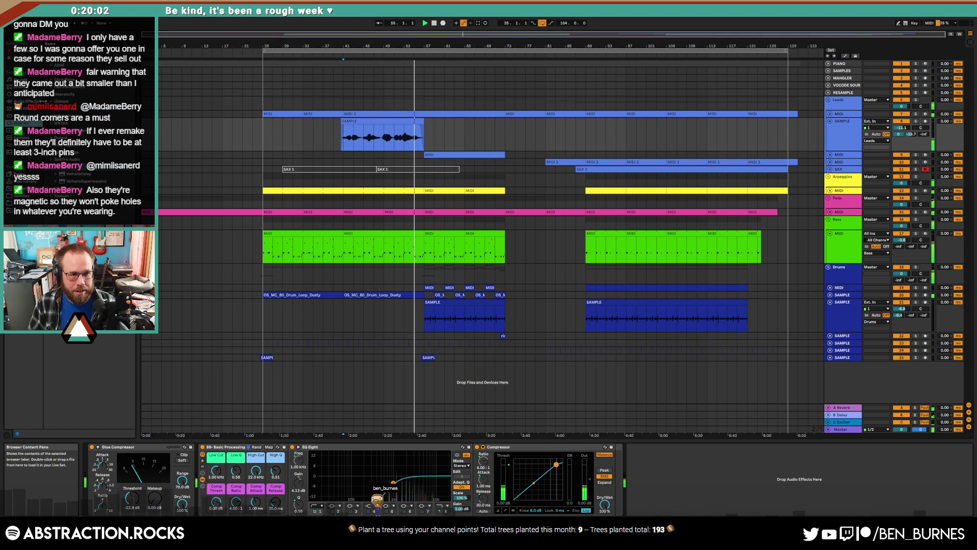
left_click(45, 58)
left_click(46, 51)
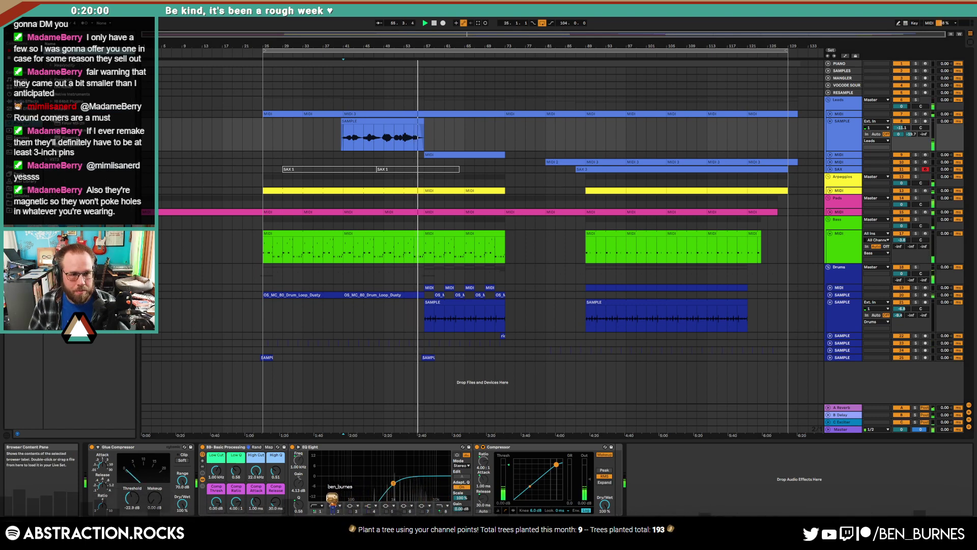
left_click(51, 116)
left_click_drag(72, 138, 272, 482)
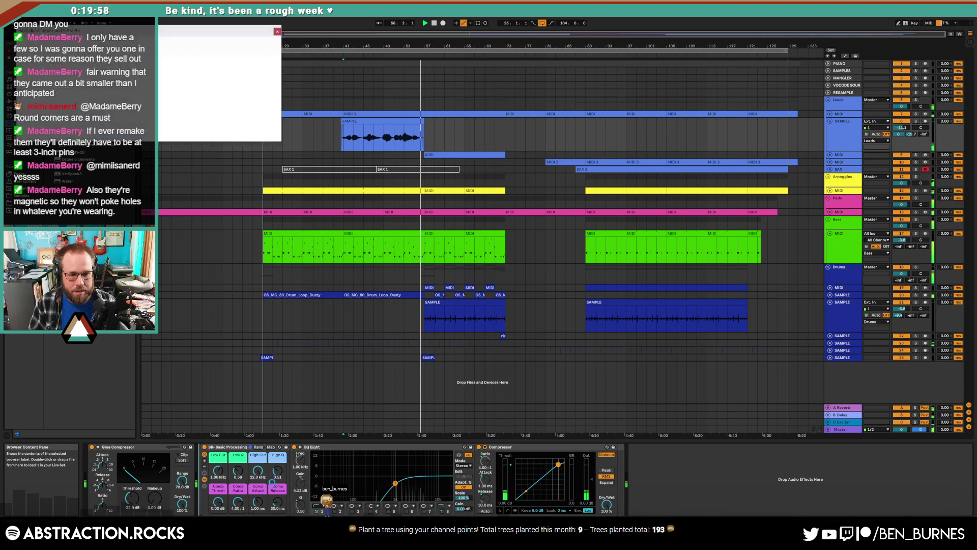
left_click(917, 124)
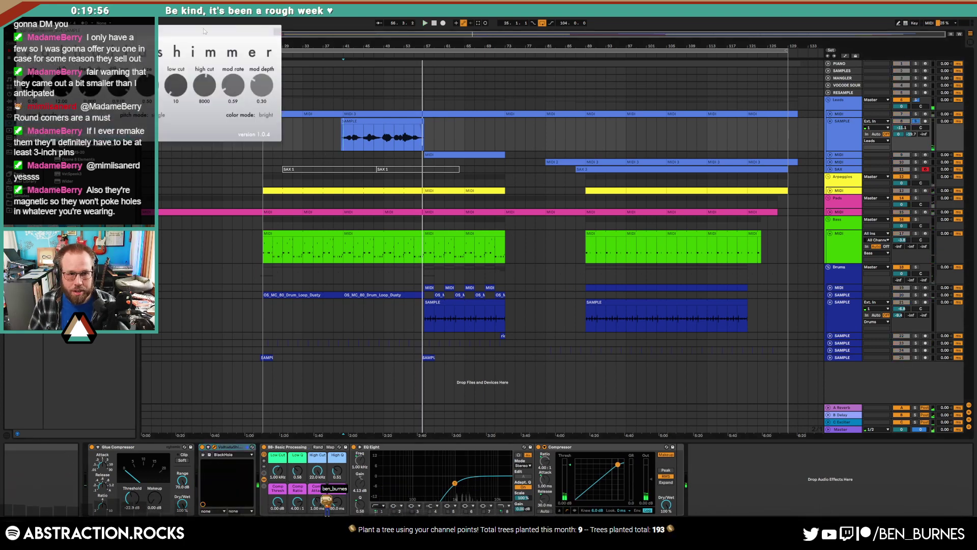
left_click_drag(203, 31, 395, 159)
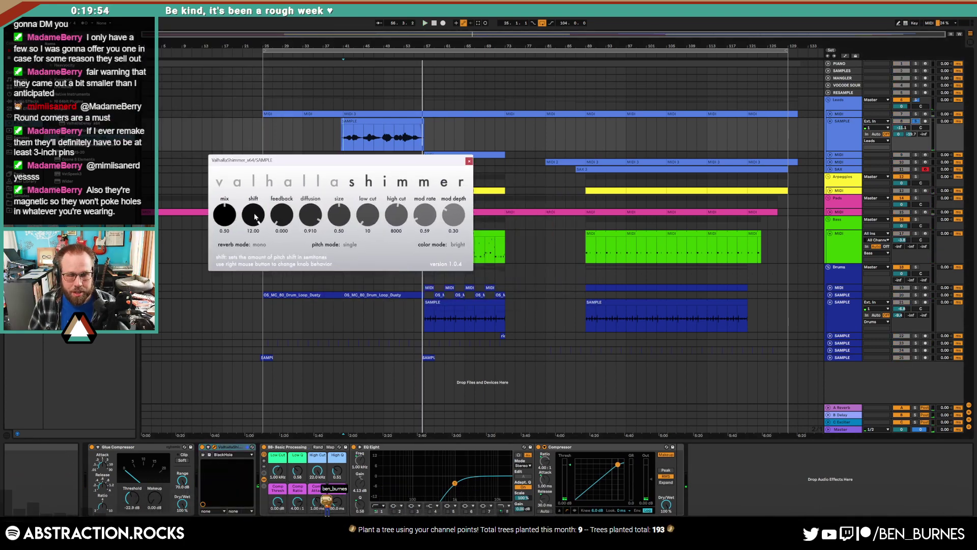
- Set ValhallaShimmer to mix 0.15, feedback 0.412, reverb mode bigStereo and pitch mode dual, auditioning the Leads sample
left_click_drag(229, 216, 233, 223)
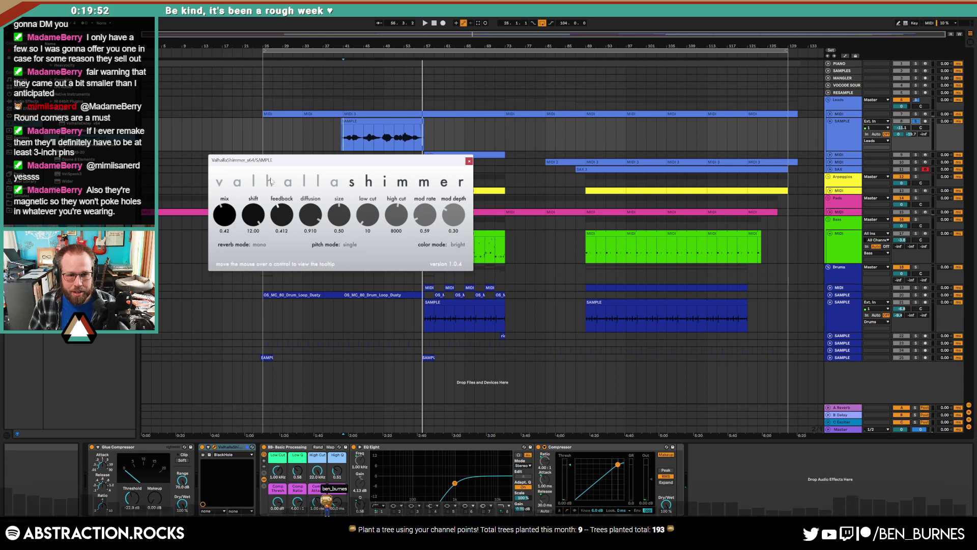
left_click(355, 137)
key("space")
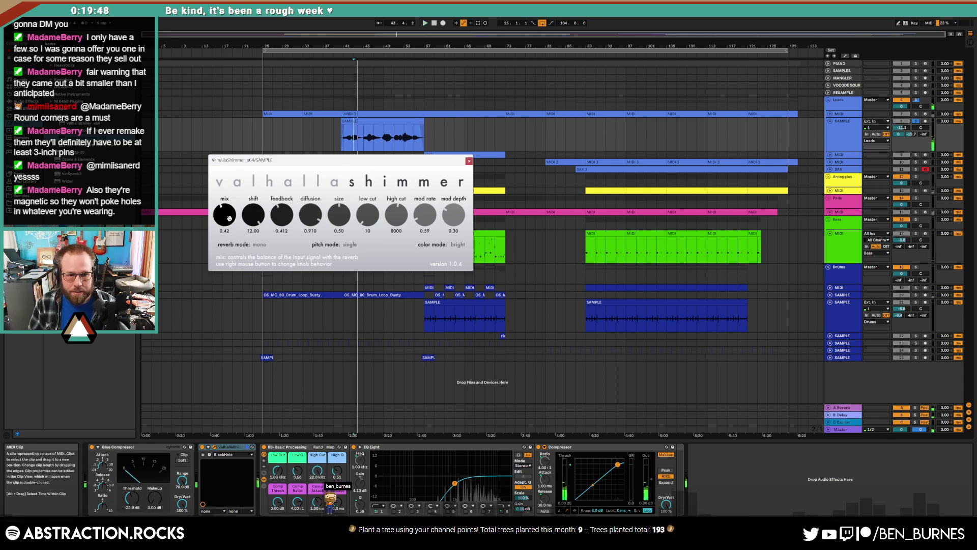
left_click(260, 248)
left_click(270, 260)
left_click(350, 244)
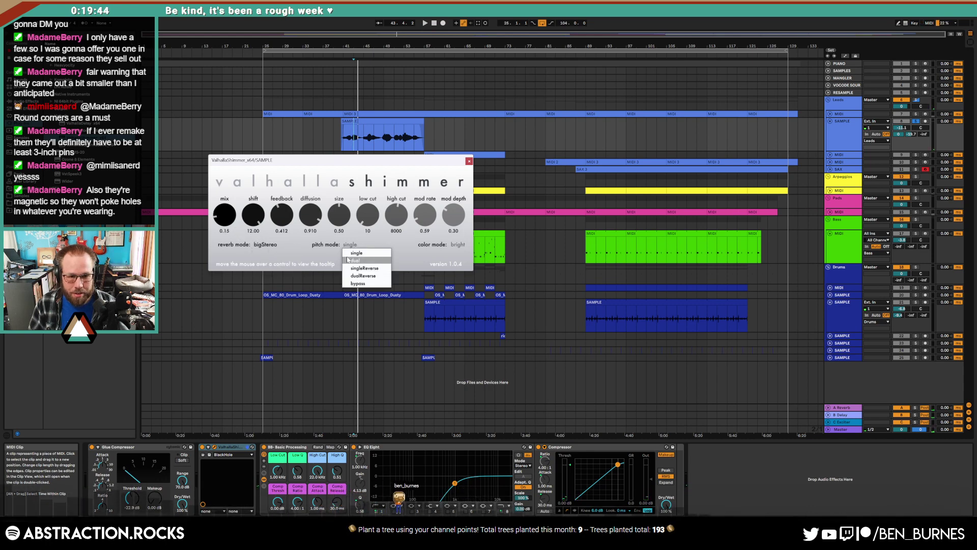
left_click(353, 260)
key("space")
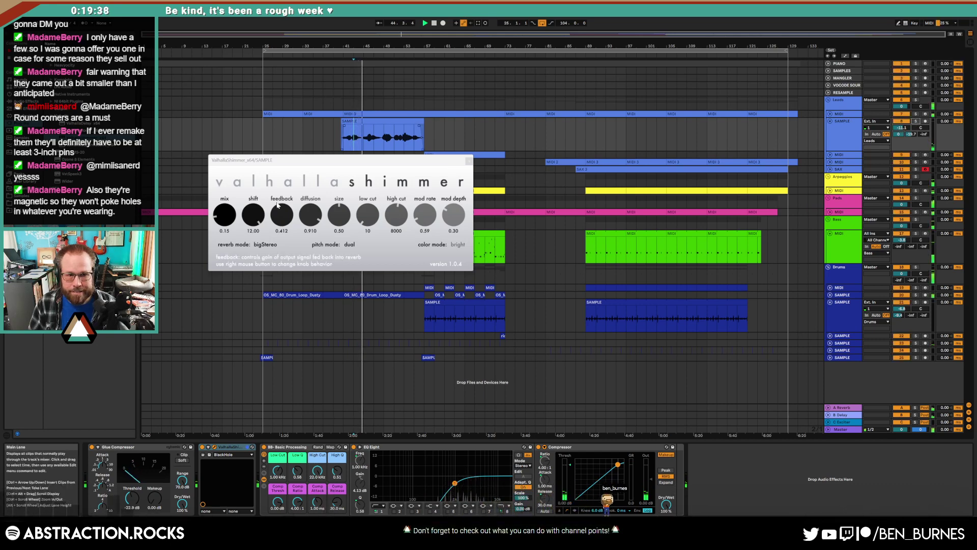
- Refine ValhallaShimmer to mix 0.13, feedback 0.336, size 0.58, low cut 670 and high cut 9010, and close its window
left_click_drag(220, 217, 220, 215)
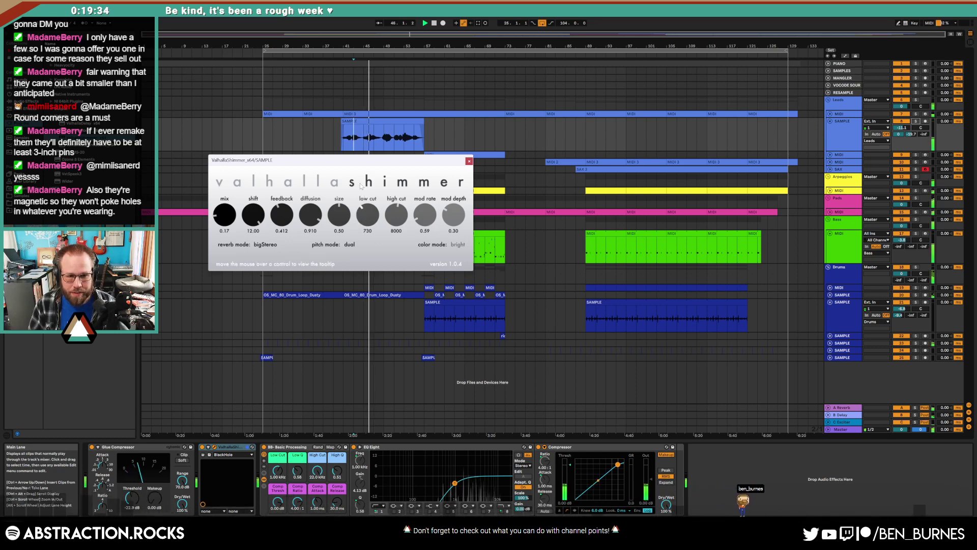
left_click_drag(370, 220, 362, 214)
mouse_move(217, 214)
left_mouse_down()
mouse_move(216, 206)
mouse_move(220, 220)
left_mouse_up()
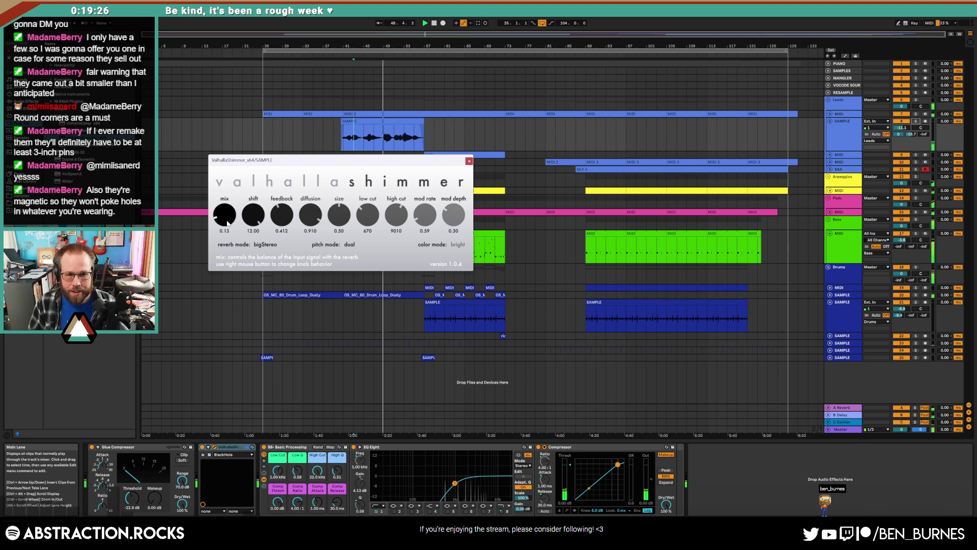
left_click_drag(281, 212, 283, 218)
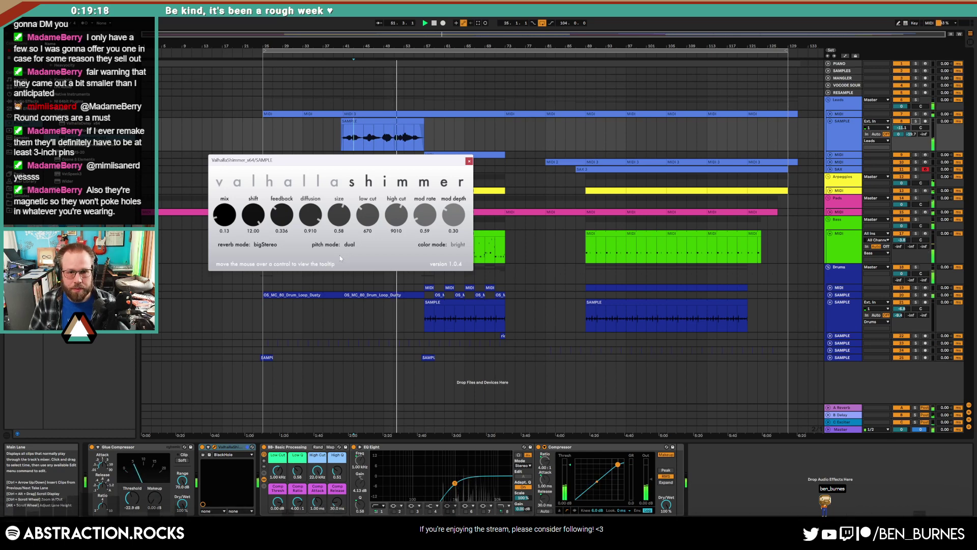
left_click(468, 161)
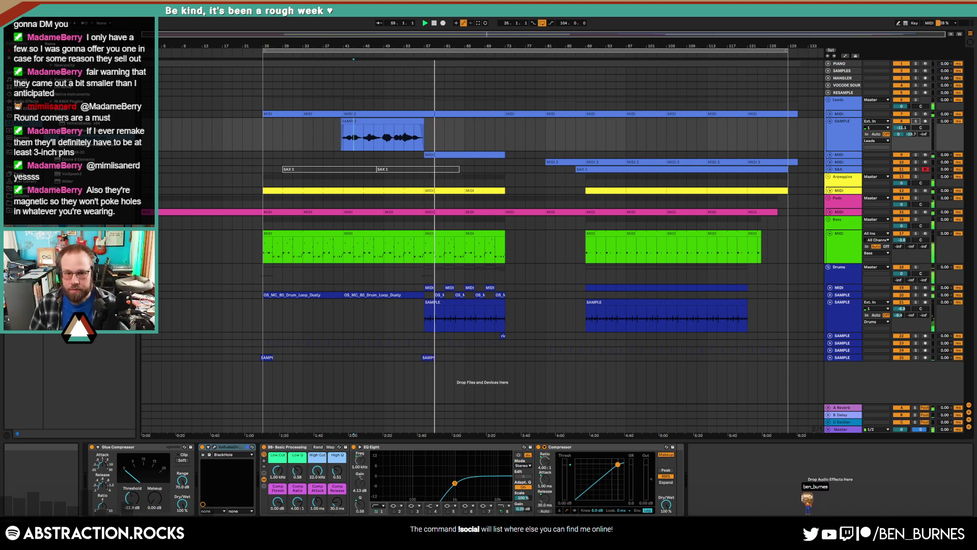
- Select the unfolded SAMPLE track in the Drums group and lower its volume during playback
left_click(846, 311)
left_click(901, 309)
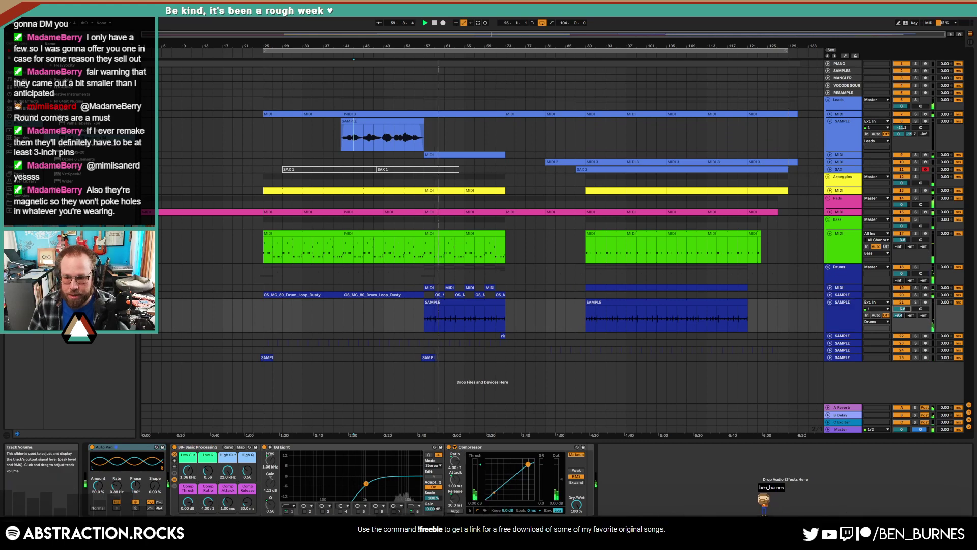
left_click_drag(902, 309, 902, 322)
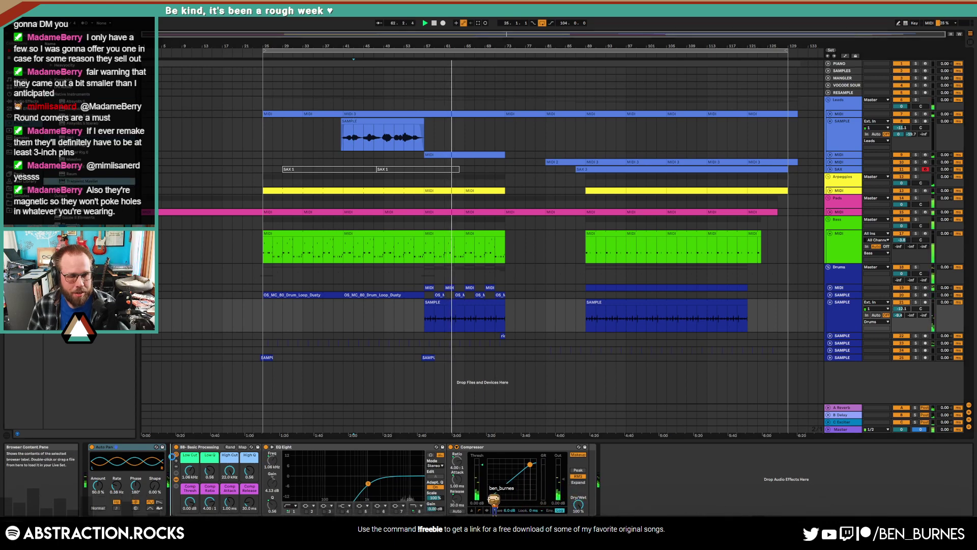
- Insert Transient Master after the Auto Pan on the Drums SAMPLE track, raise its attack to 65% and reduce its sustain
left_click_drag(317, 225, 317, 195)
left_click_drag(366, 225, 347, 229)
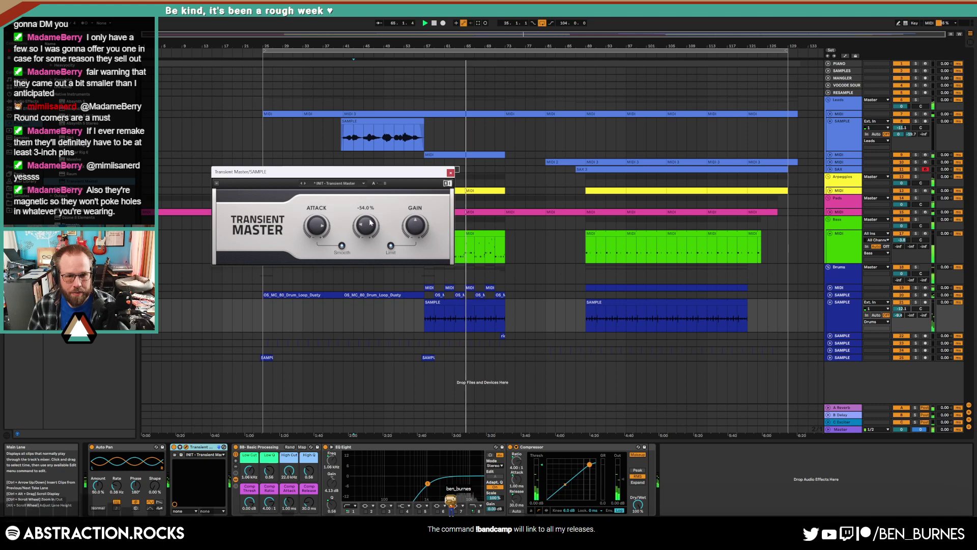
left_click_drag(368, 218, 369, 216)
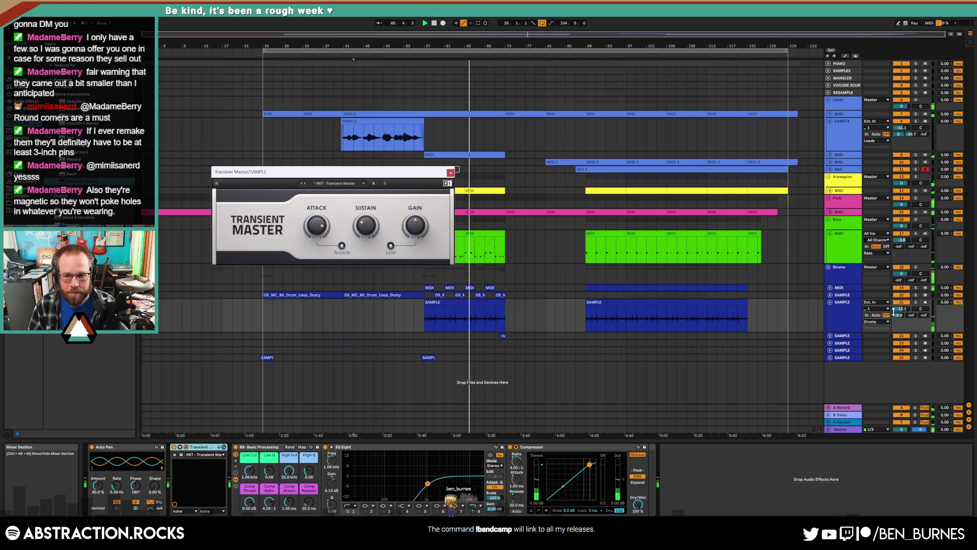
- Rebalance the Drums SAMPLE track to a volume of about -18.0 dB with a lower Reverb send, and select its bar 89 clip
left_click_drag(901, 308, 899, 320)
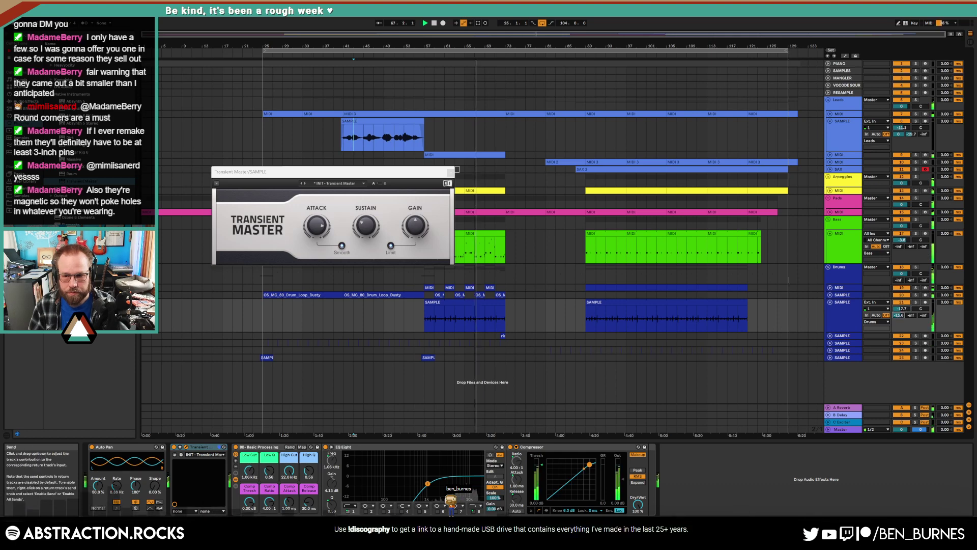
left_click_drag(899, 321, 906, 309)
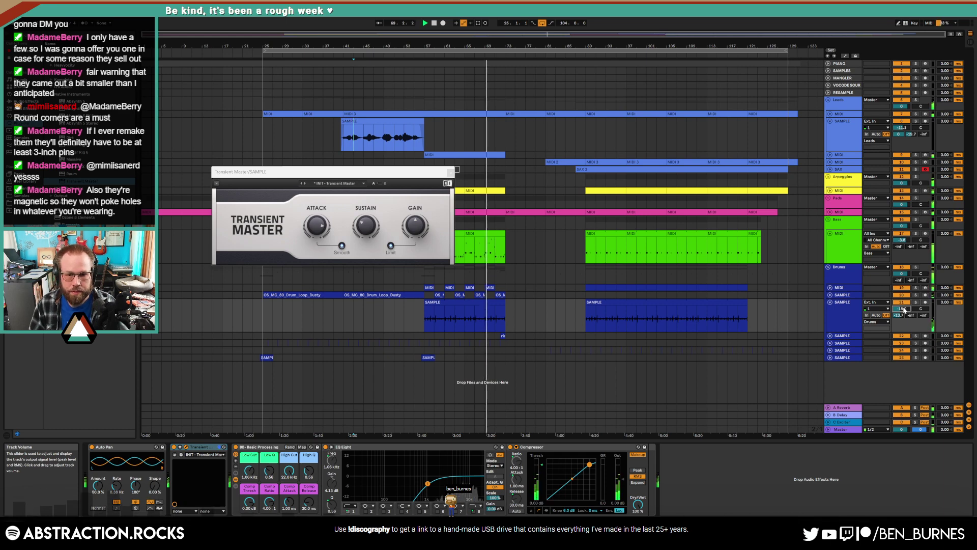
left_click(590, 302)
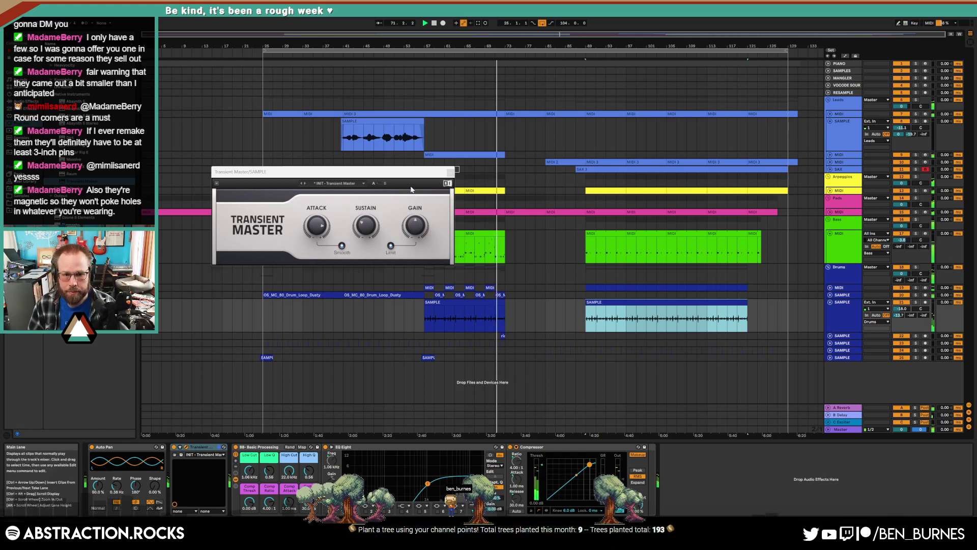
- Set Transient Master's sustain to -20% on the Drums SAMPLE track and close the plug-in window
left_click_drag(376, 227, 365, 224)
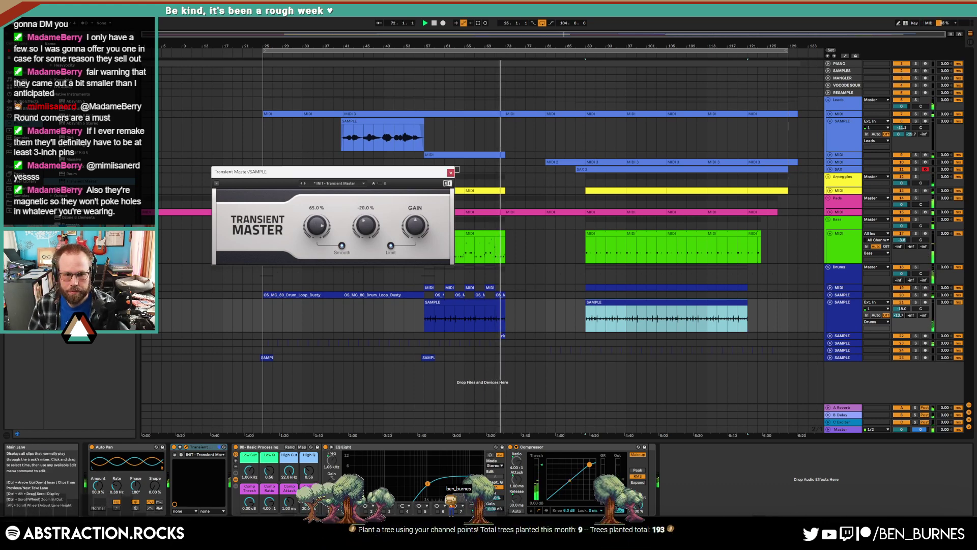
left_click(451, 174)
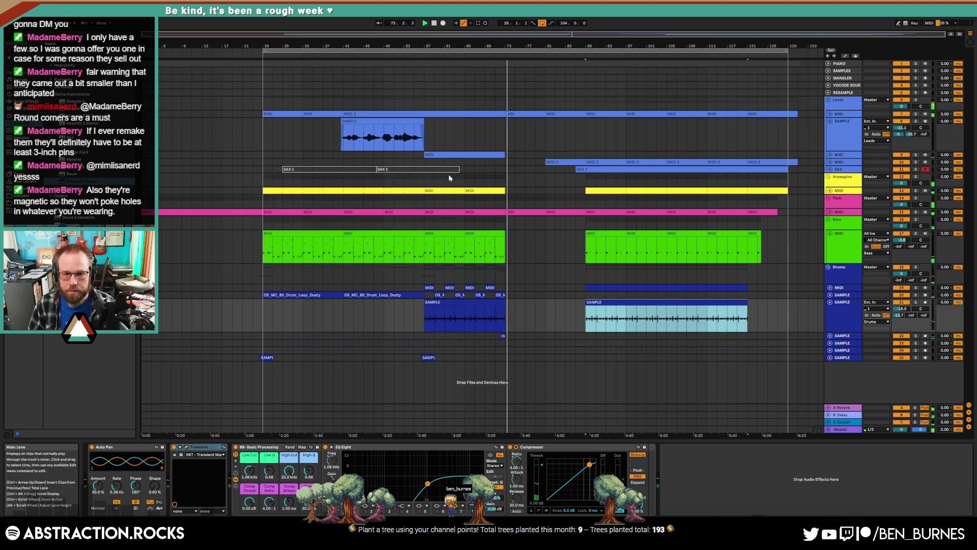
- Unfold the Leads group's SAX and MIDI tracks, open the notes of the MIDI track's bar 81 clip and select its opening G3 note
left_click(515, 240)
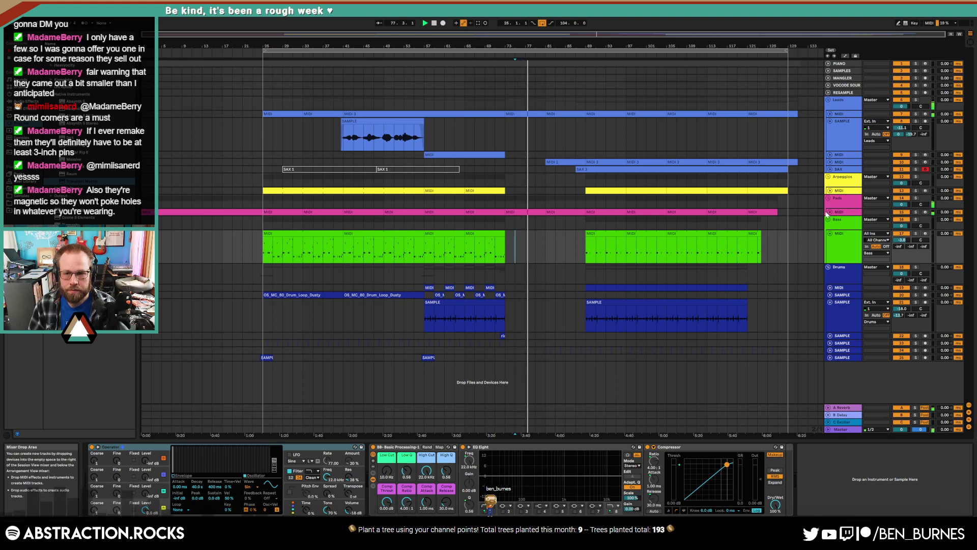
left_click(830, 169)
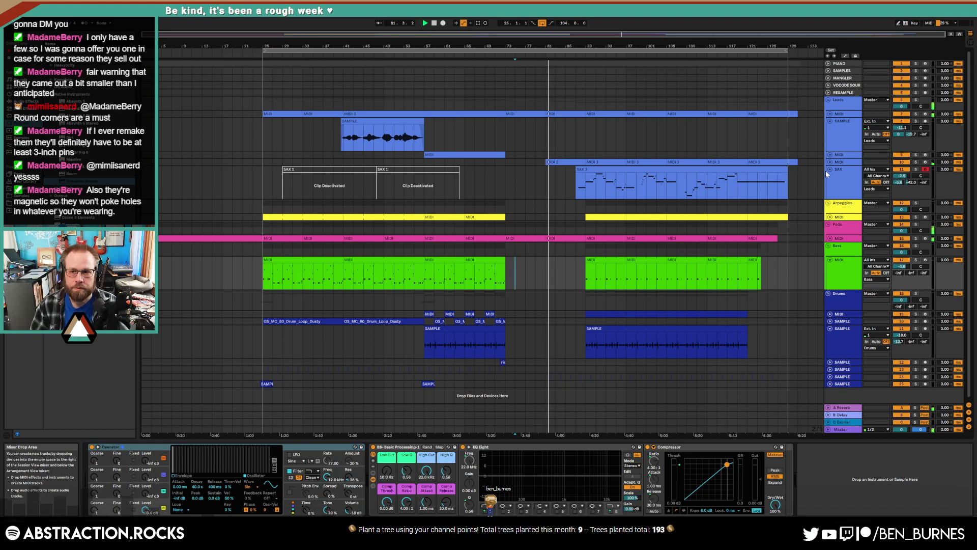
left_click(830, 163)
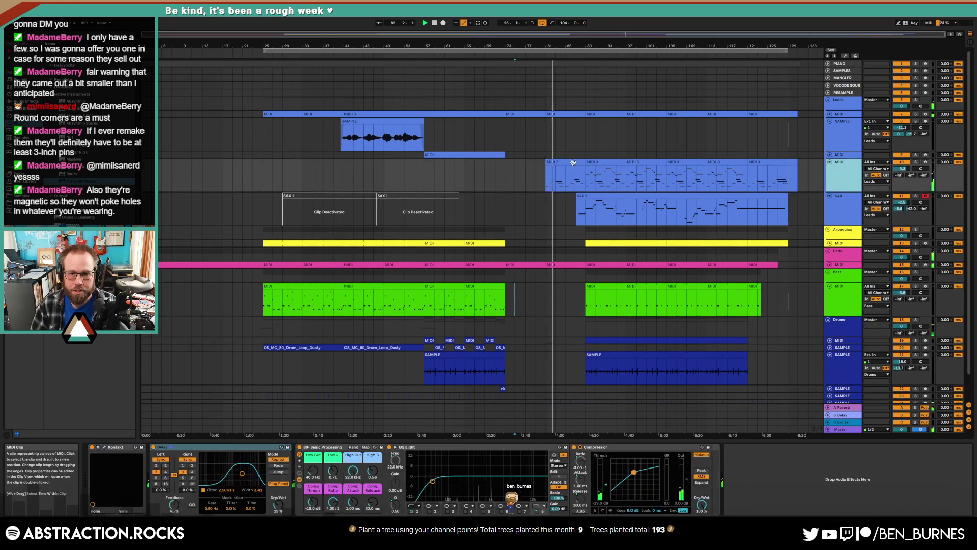
double_click(566, 176)
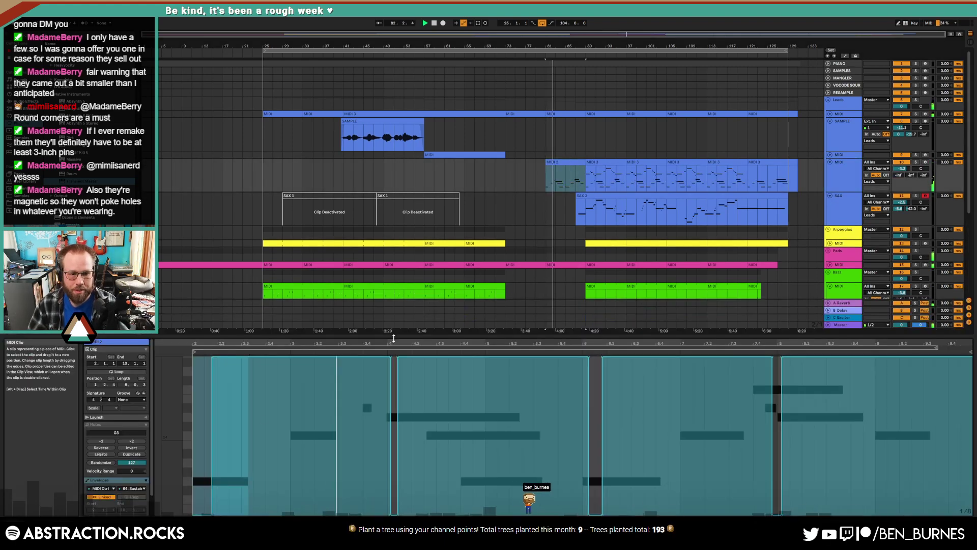
left_click(104, 424)
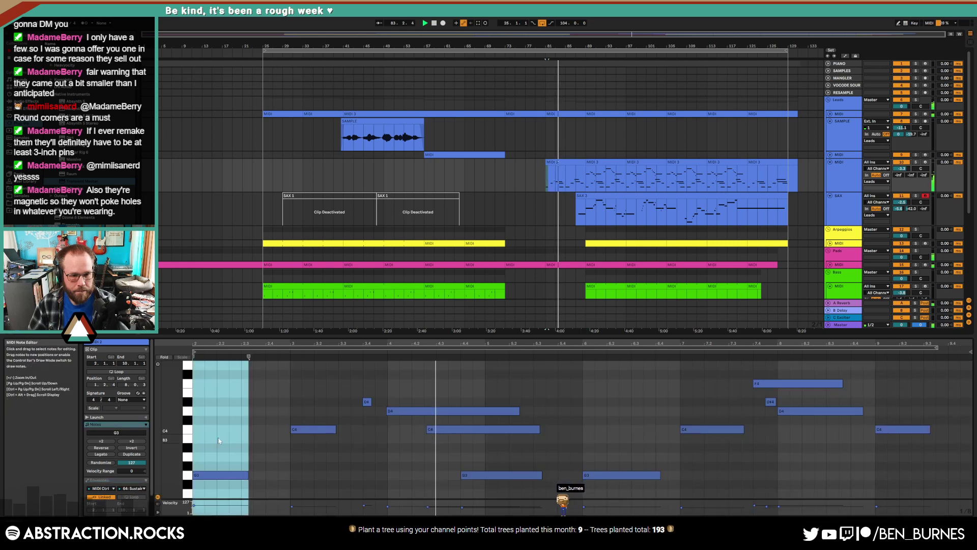
left_click(217, 475)
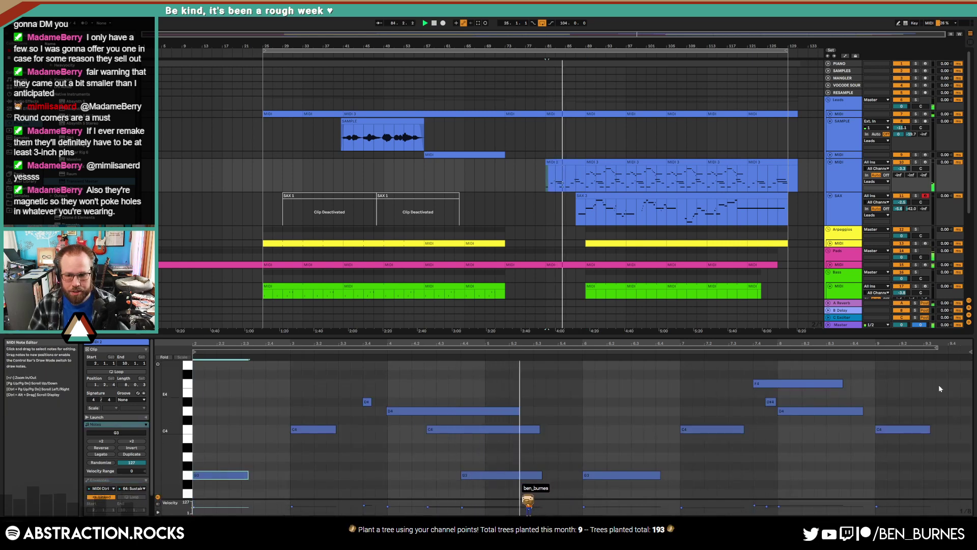
- Select the opening G3 note in the Leads MIDI track's bar 89 clip and duplicate that clip three times over the following ones
left_click(602, 162)
left_click(219, 495)
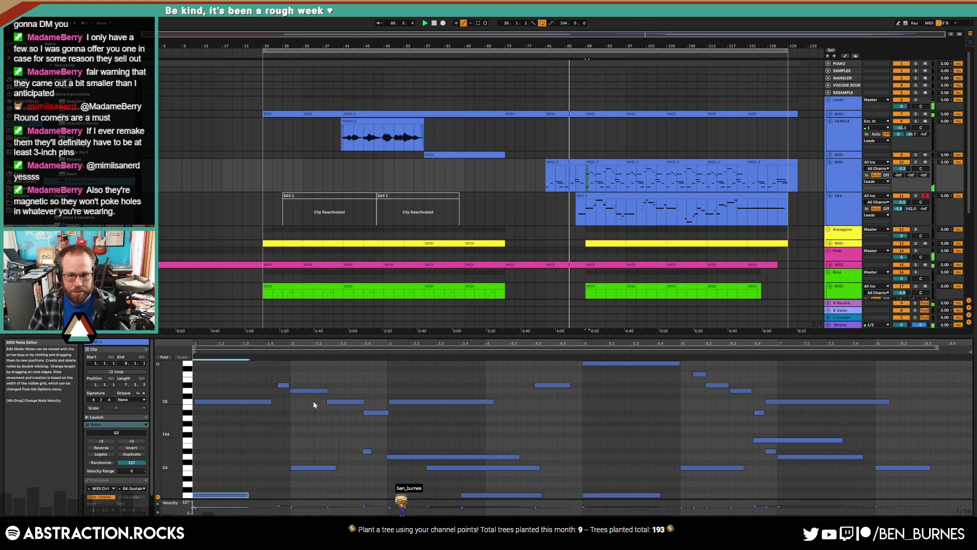
left_click(613, 161)
key("ctrl+d")
key("ctrl+d")
key("ctrl+d")
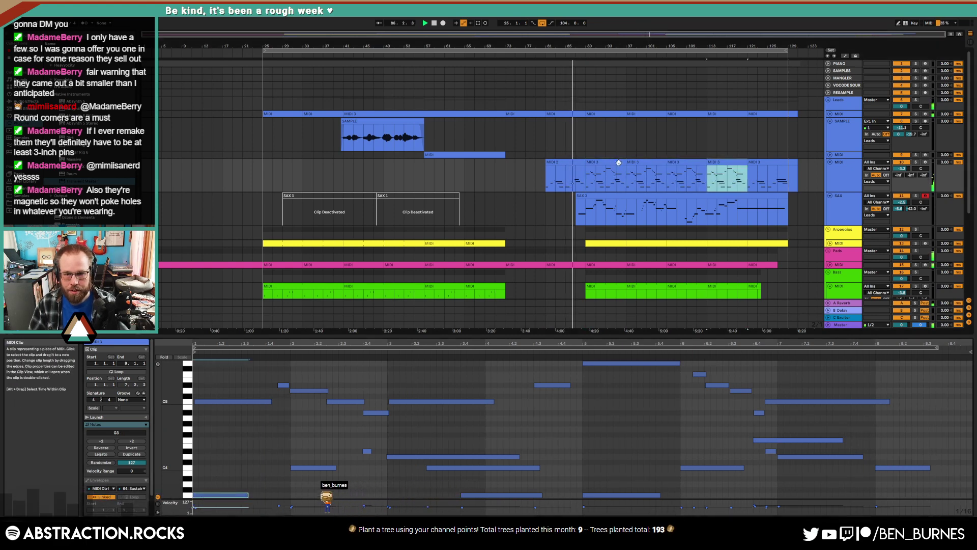
- Select the opening G3 note in the final clip of the Leads MIDI track at bar 121 and close the clip editor
left_click(759, 161)
left_click(262, 458)
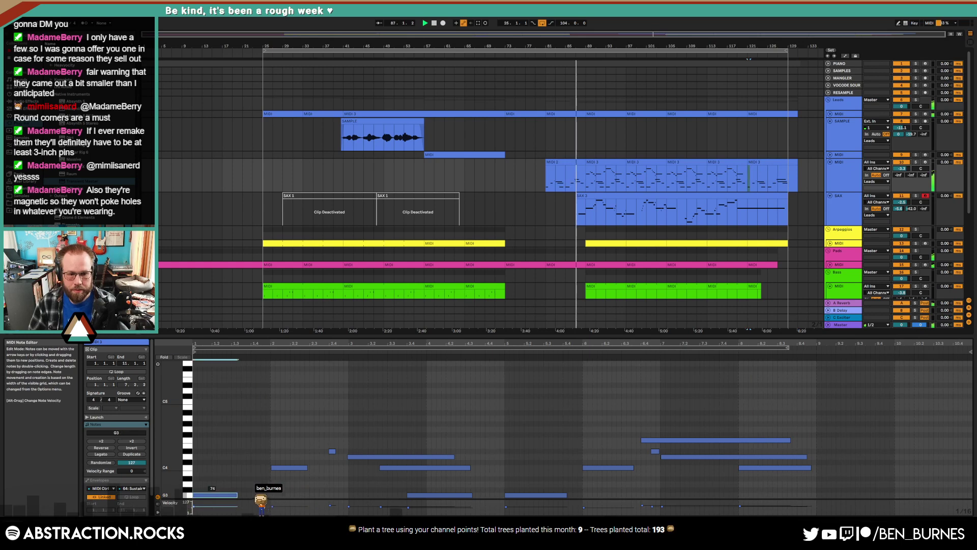
key("shift+Tab")
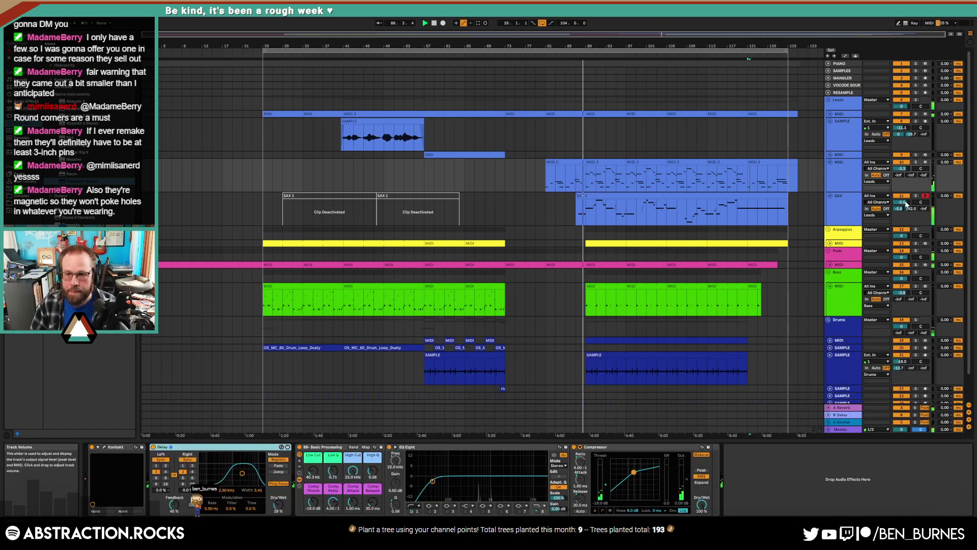
- Lower the SAX track's volume slightly and show the MIDI Ctrl Breath envelope of its bar 87 clip
left_click_drag(905, 203, 906, 206)
double_click(601, 195)
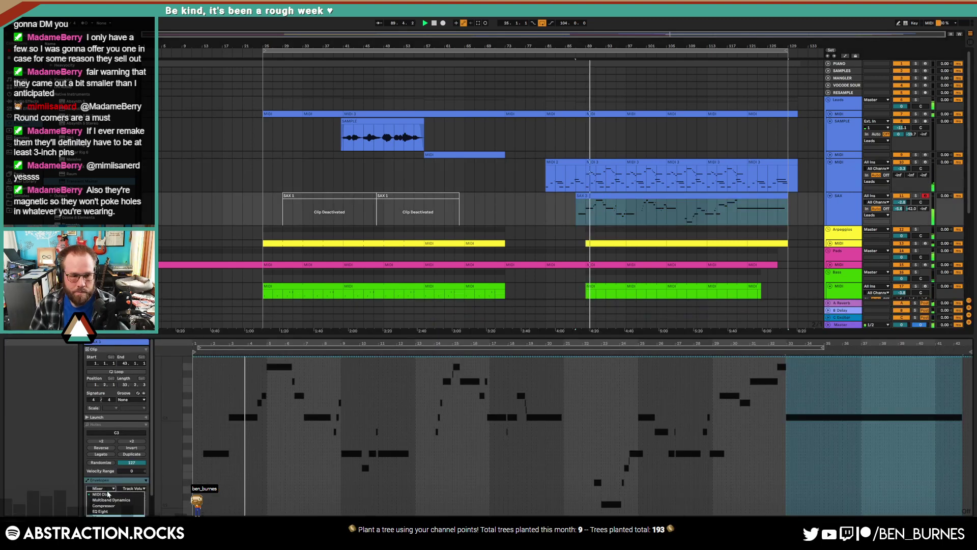
left_click(99, 494)
scroll(203, 476, "up", 5)
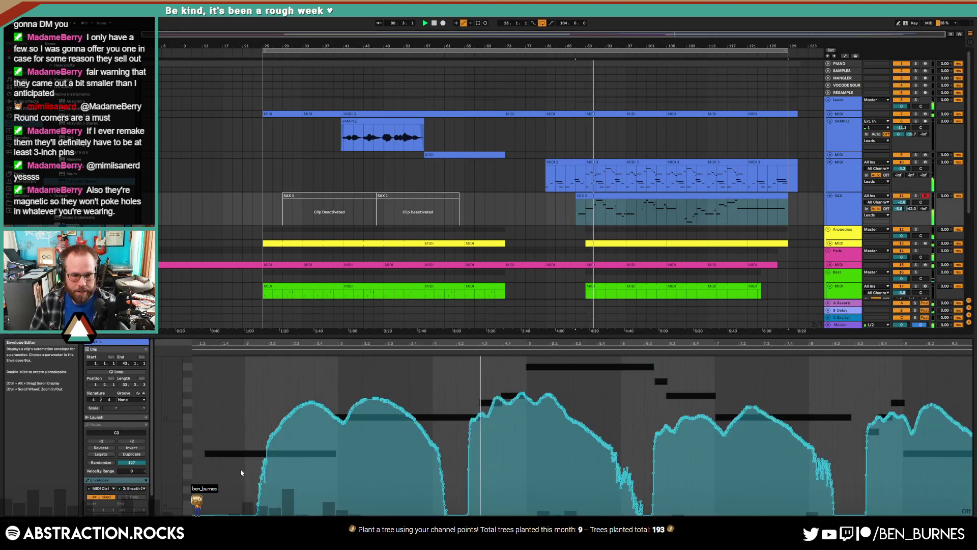
- Draw a gradual fade-in on the Breath envelope across the first SAX note, rising smoothly into the existing curve
key("b")
left_click_drag(248, 468, 203, 510)
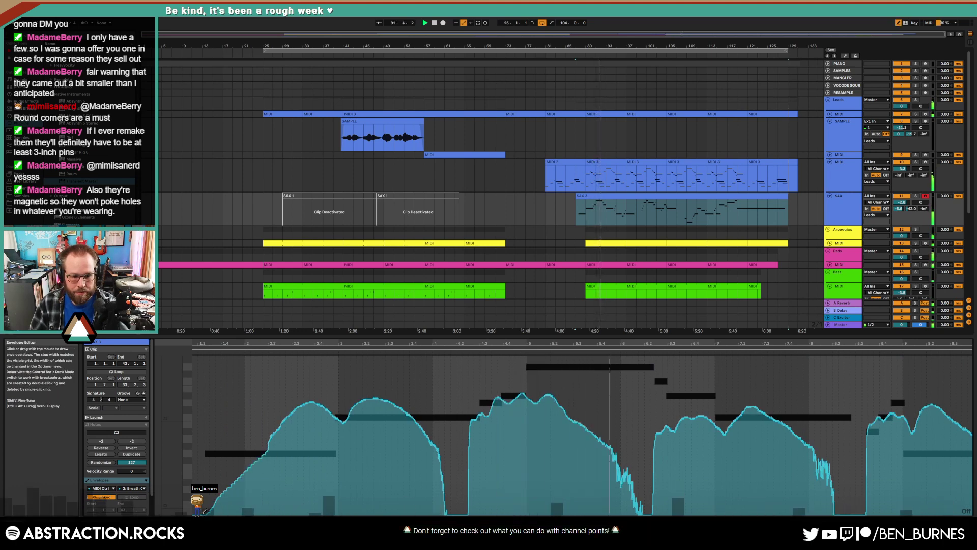
left_click_drag(214, 511, 239, 493)
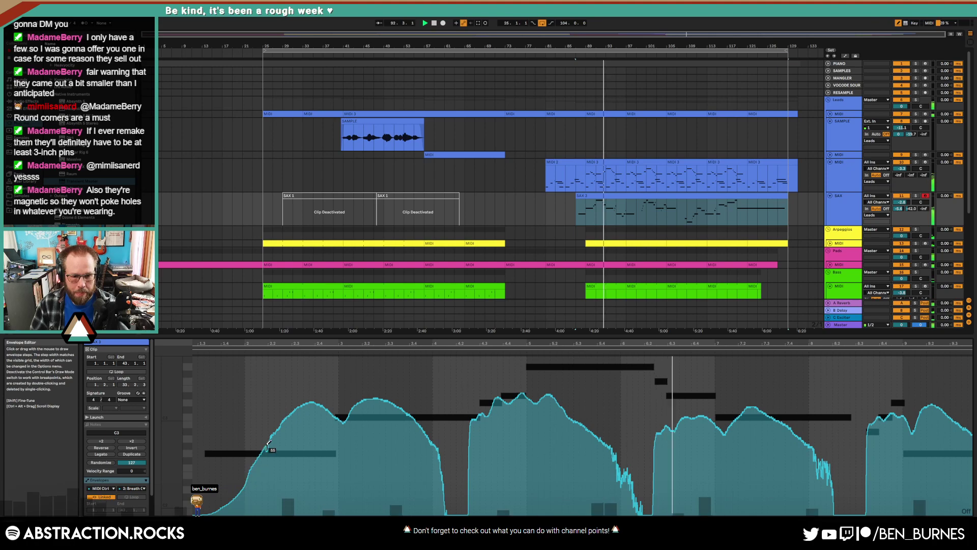
key("b")
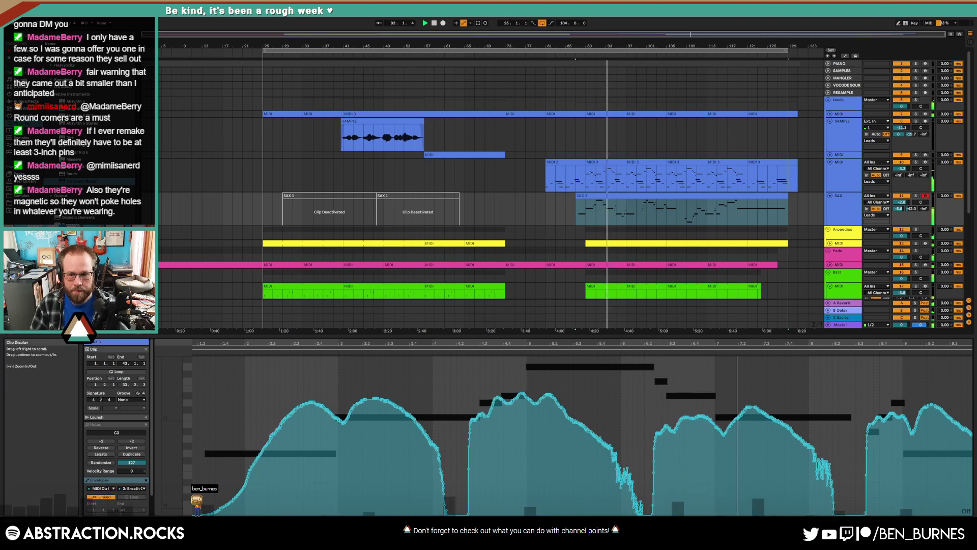
left_click_drag(653, 343, 653, 301)
key("shift+Tab")
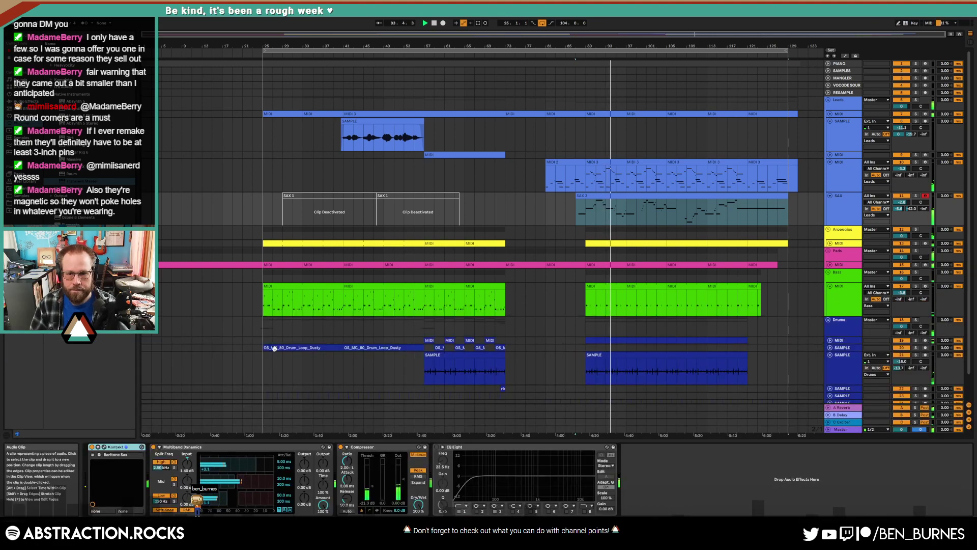
- Examine the notes of the SAX bar 87 clip from about its bar 7 to bar 14, including the long G2 note
left_click(676, 213)
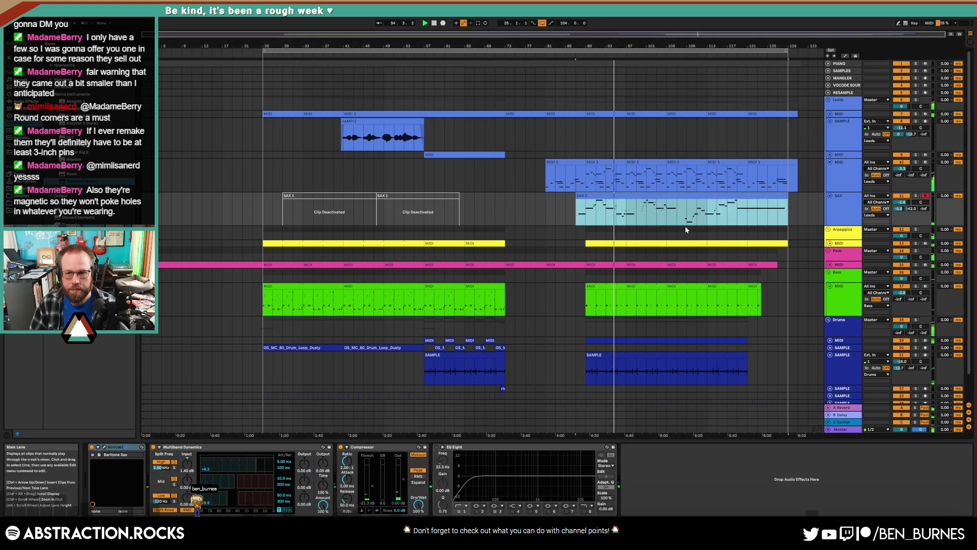
double_click(657, 195)
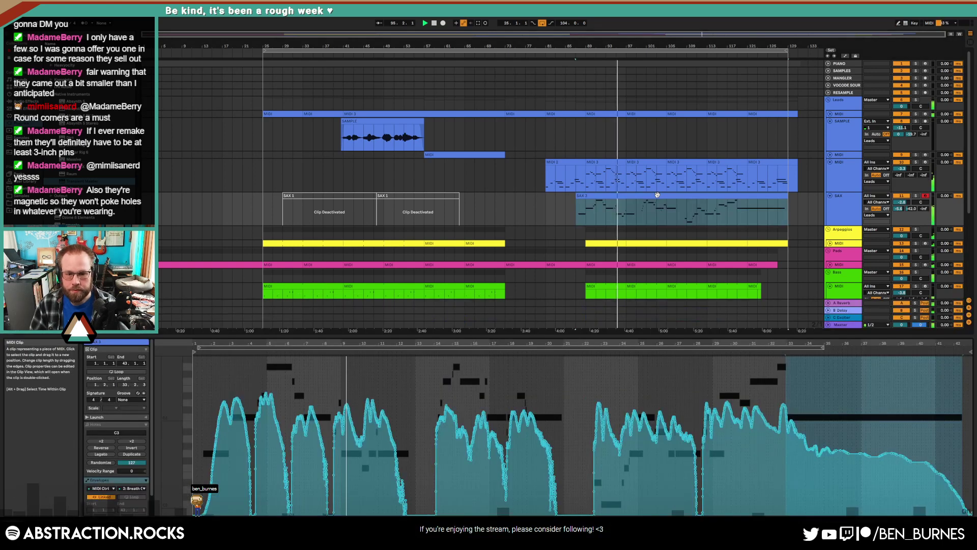
left_click(97, 424)
scroll(322, 435, "up", 5)
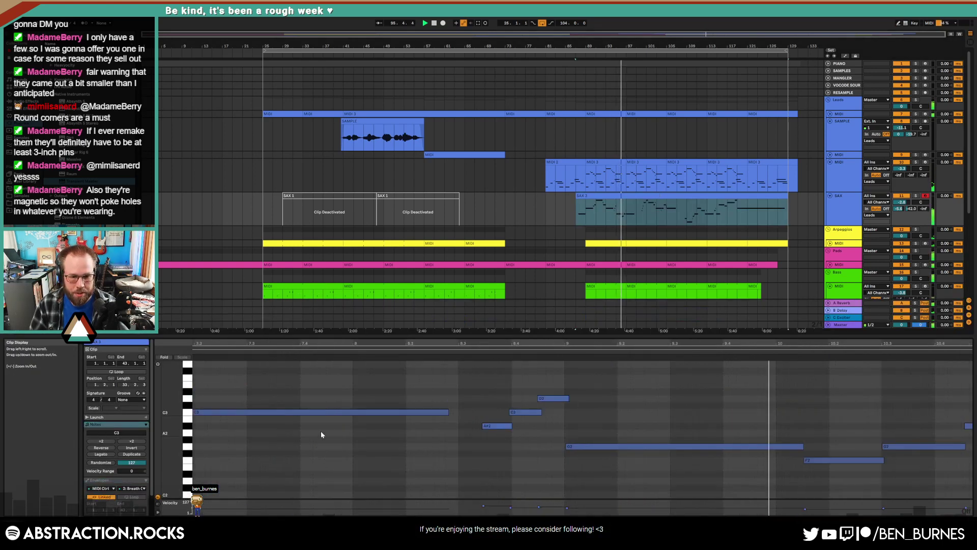
left_click(483, 426)
left_click(535, 424)
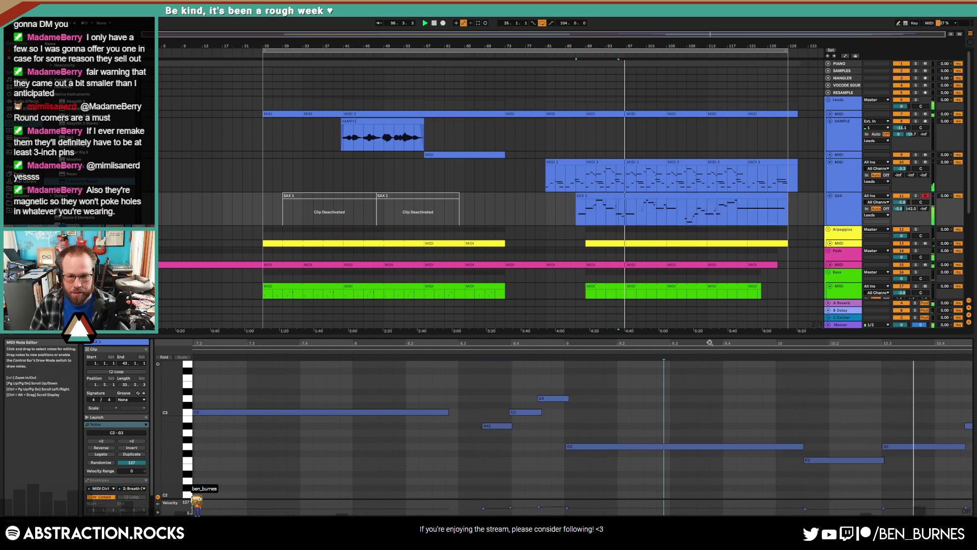
left_click_drag(713, 343, 171, 328)
left_click(374, 447)
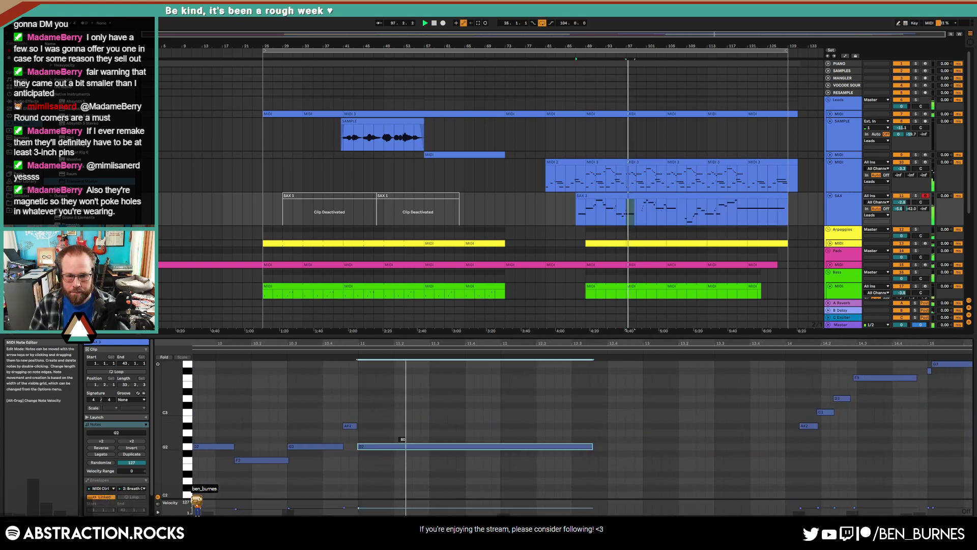
left_click(466, 418)
- Trim the beginning of the Drums SAMPLE track's bar 89 clip so that it starts at bar 97
scroll(589, 257, "down", 5)
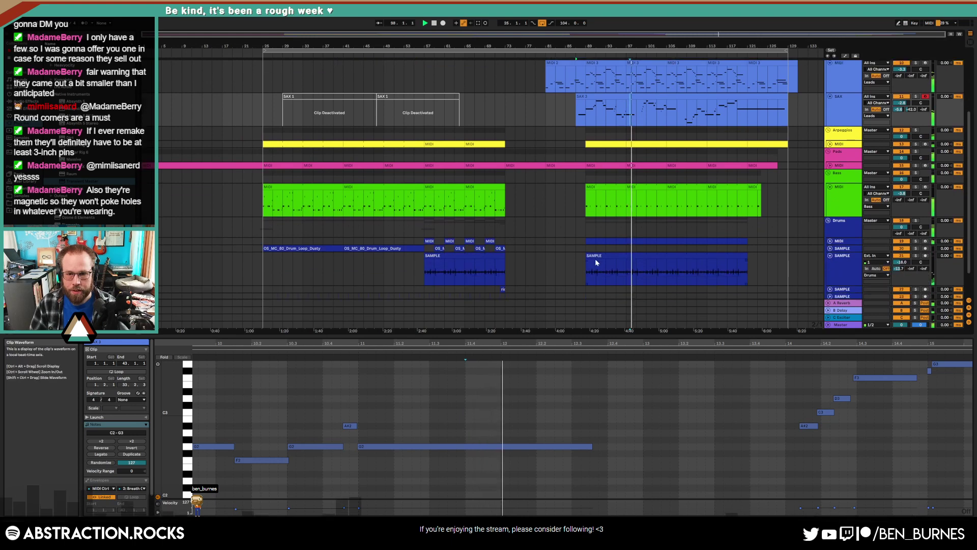
left_click_drag(589, 256, 625, 260)
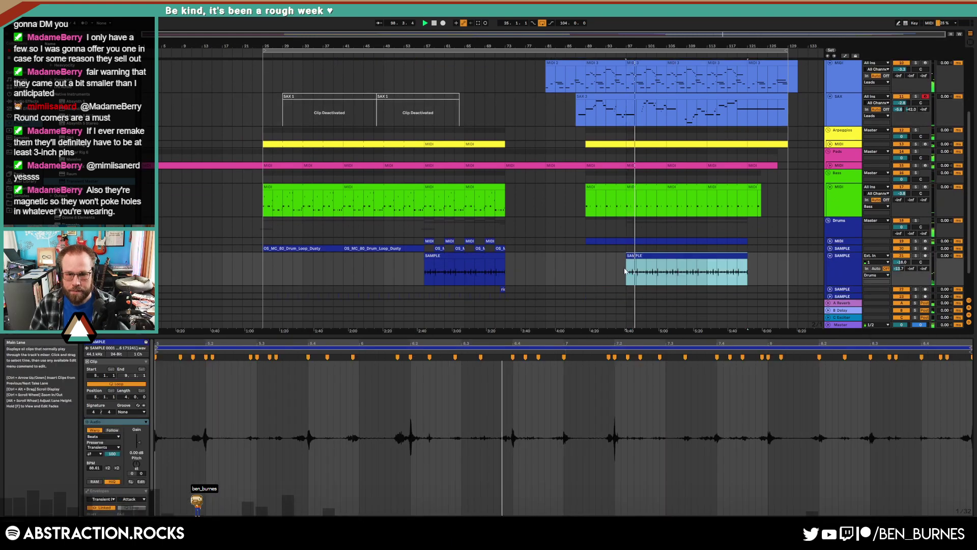
- Open the Drums MIDI clip around bar 97 and audition the drum sounds up the piano roll from about D#2 to D#5
left_click(646, 241)
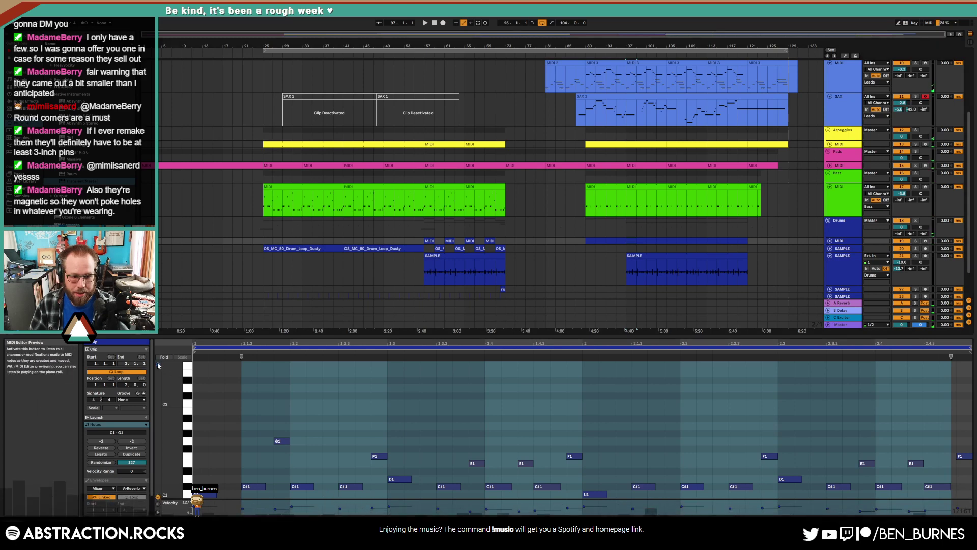
mouse_move(188, 390)
left_mouse_down()
mouse_move(185, 491)
mouse_move(186, 371)
mouse_move(187, 397)
left_mouse_up()
scroll(187, 400, "up", 1)
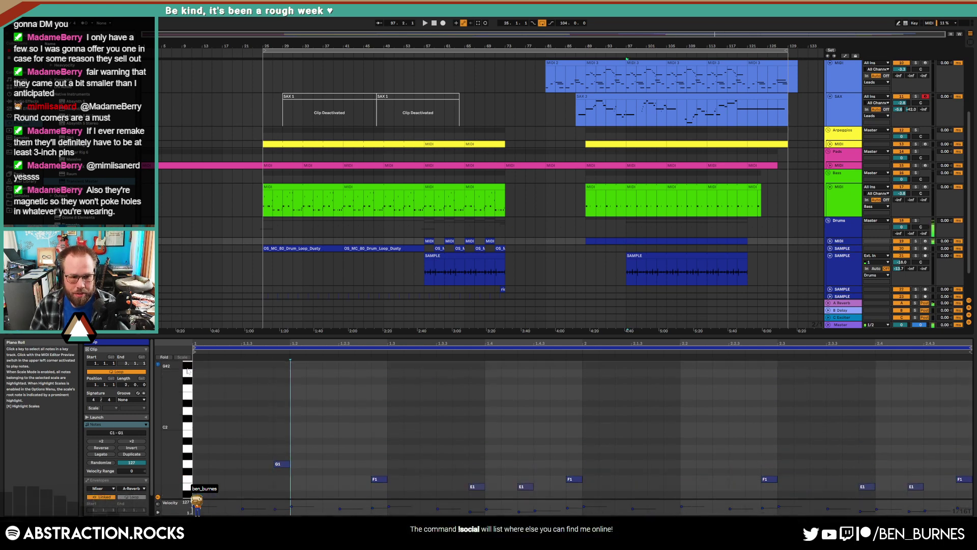
scroll(187, 374, "up", 2)
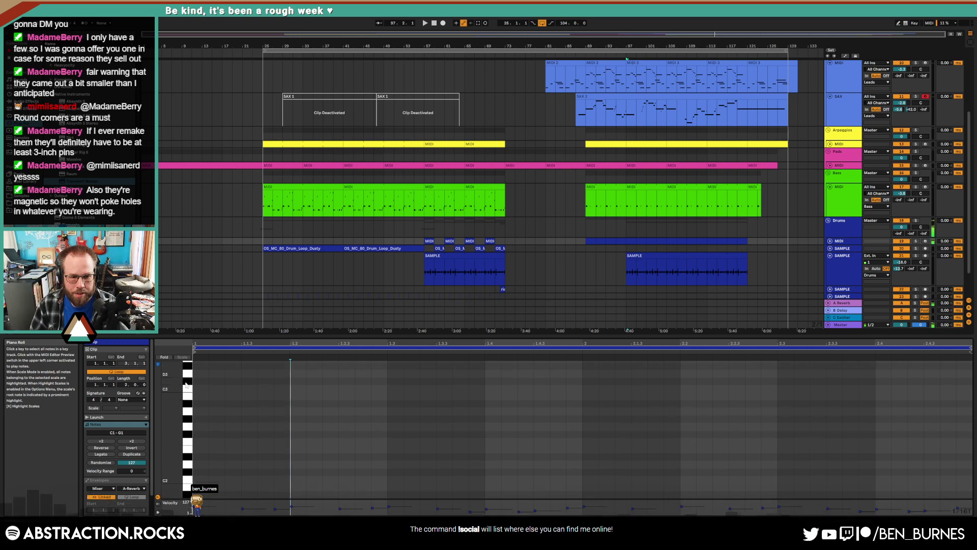
scroll(188, 390, "up", 1)
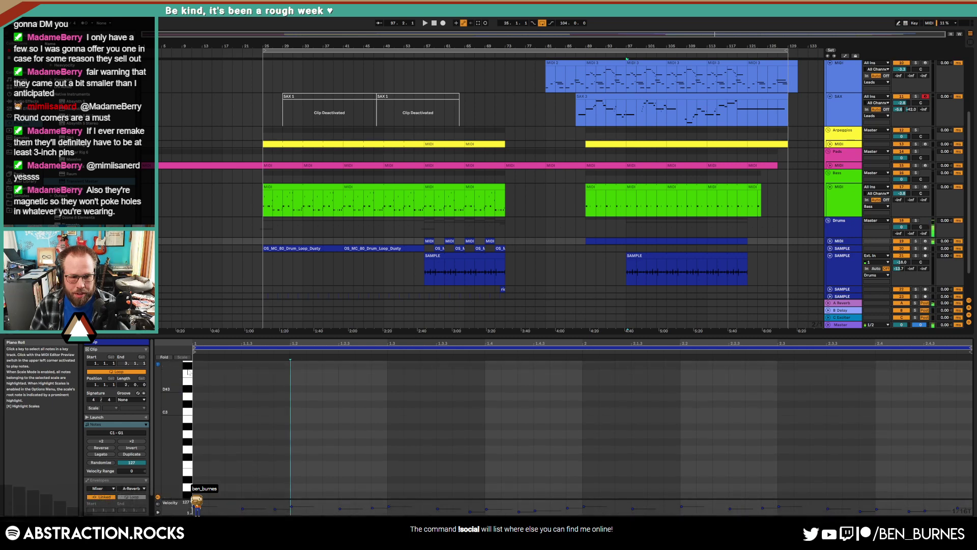
left_click(187, 382)
scroll(188, 382, "up", 2)
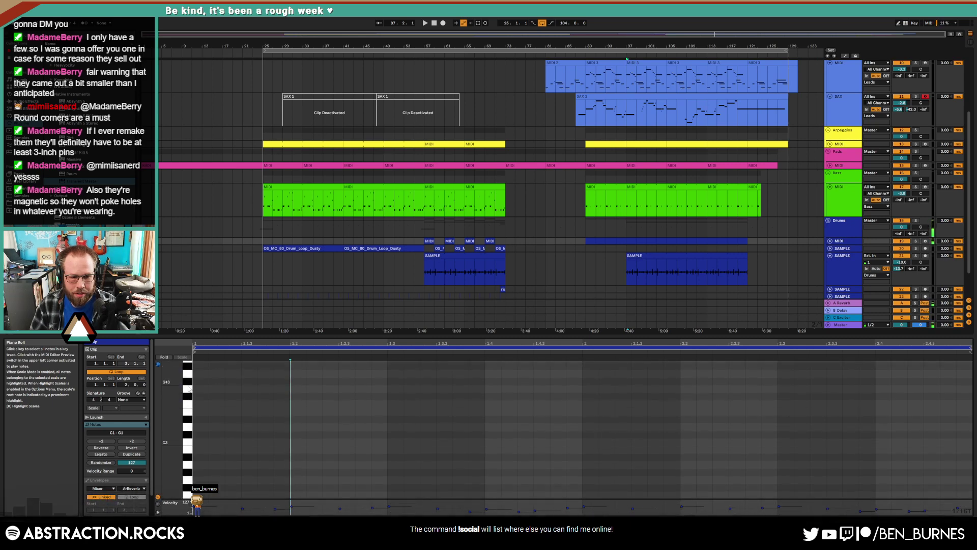
left_click(190, 369)
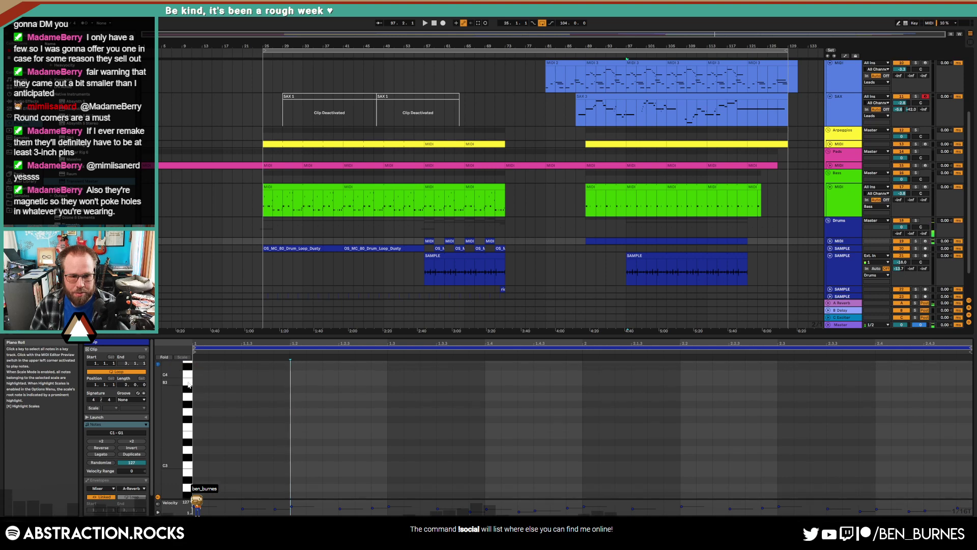
left_click(190, 376)
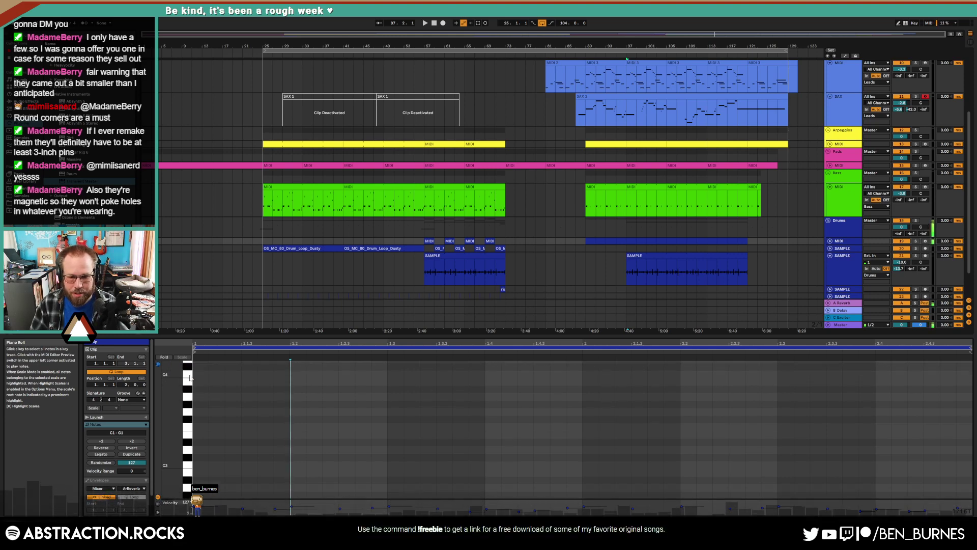
left_click(189, 376)
scroll(190, 379, "up", 3)
left_click(190, 383)
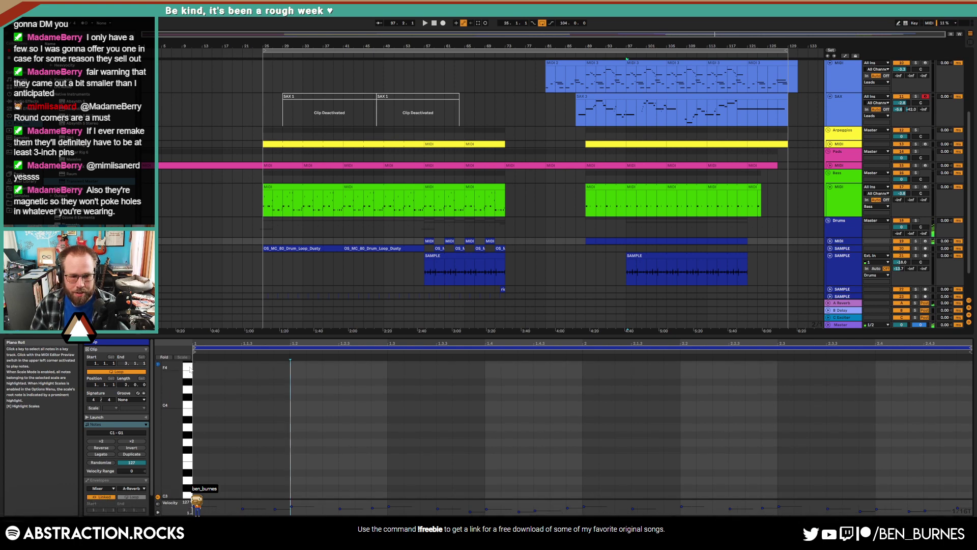
scroll(189, 383, "up", 3)
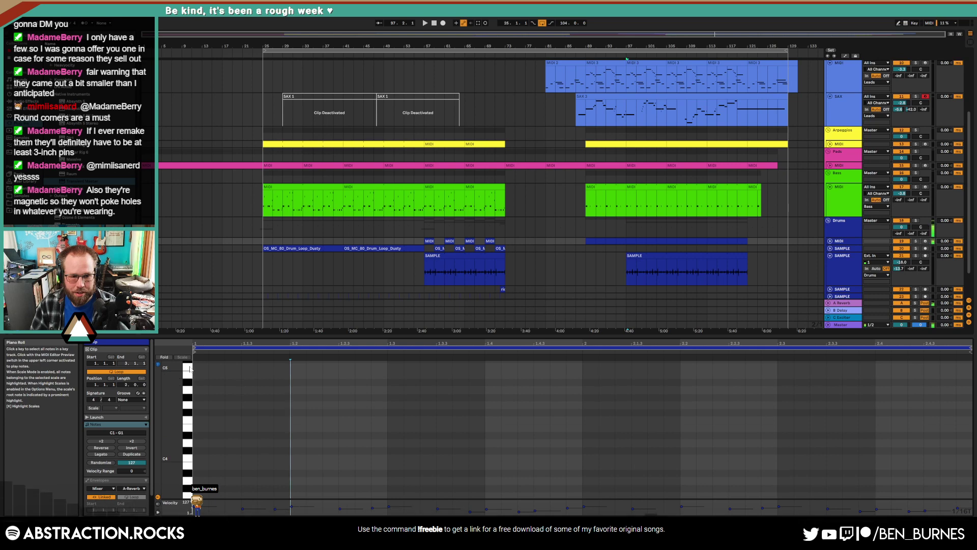
left_click(187, 376)
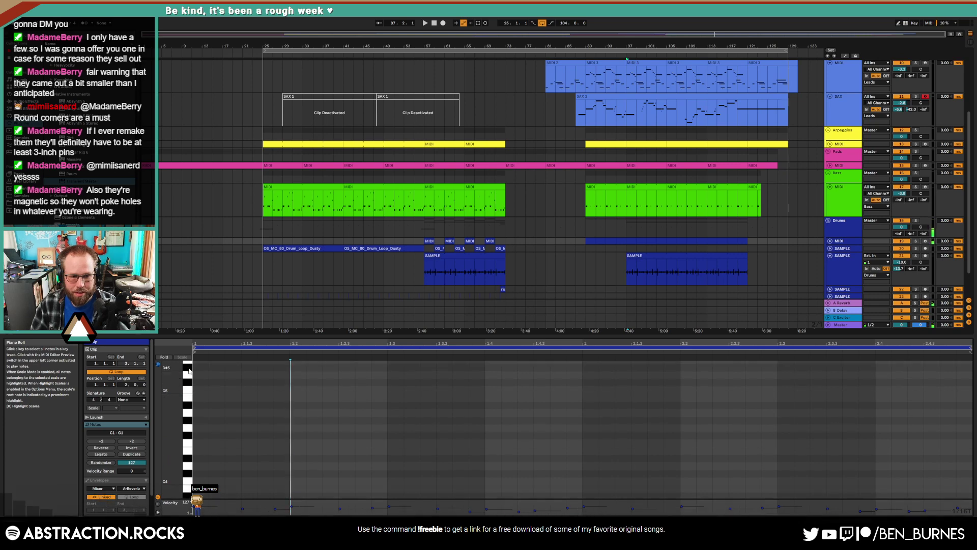
scroll(189, 380, "up", 3)
left_click_drag(190, 390, 191, 361)
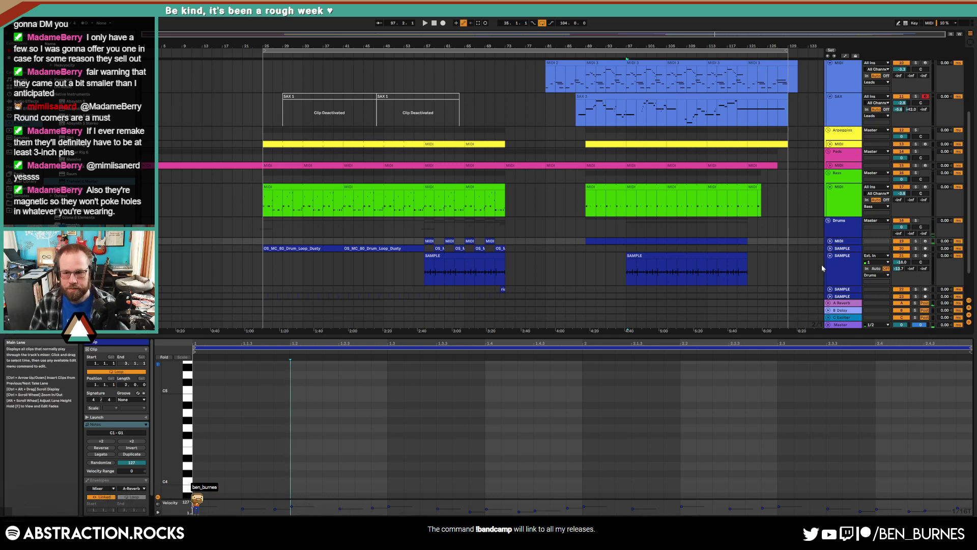
key("shift+Tab")
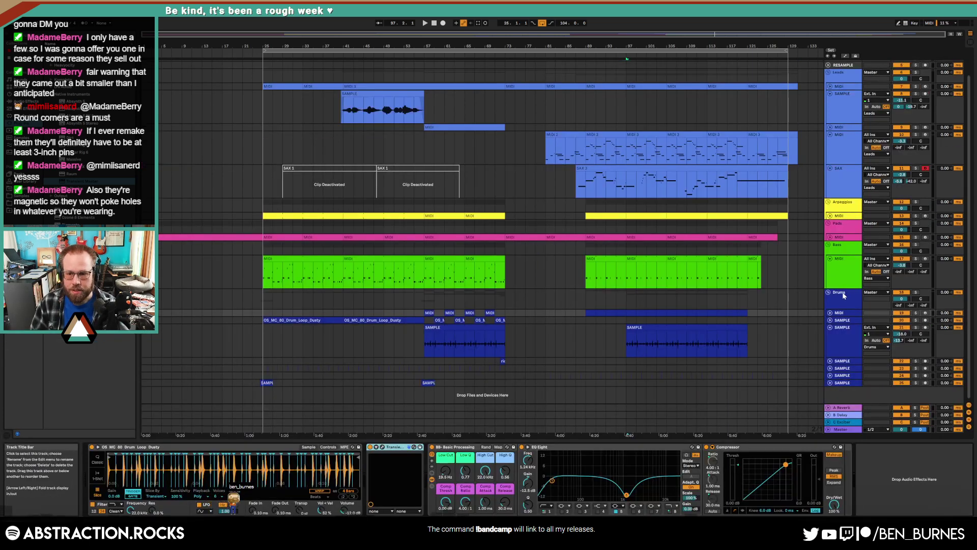
- Fold the Drums SAMPLE track holding the bar 97 clip and unfold the empty SAMPLE track directly below it
left_click(843, 320)
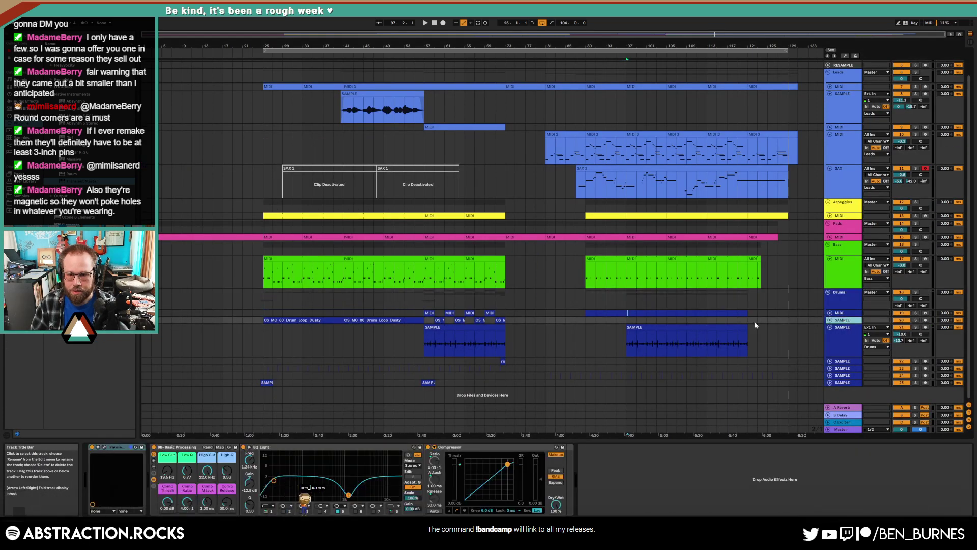
scroll(763, 332, "up", 5, "ctrl")
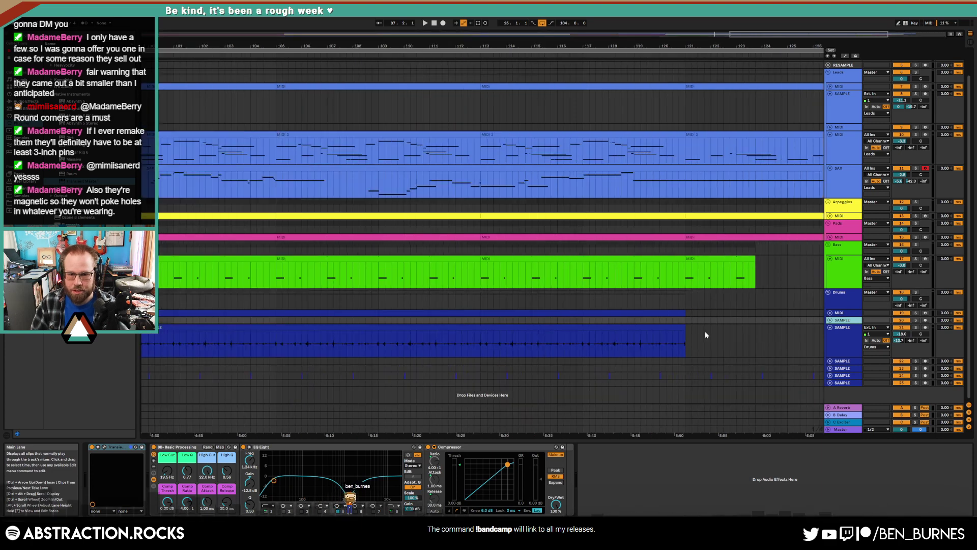
left_click(427, 355)
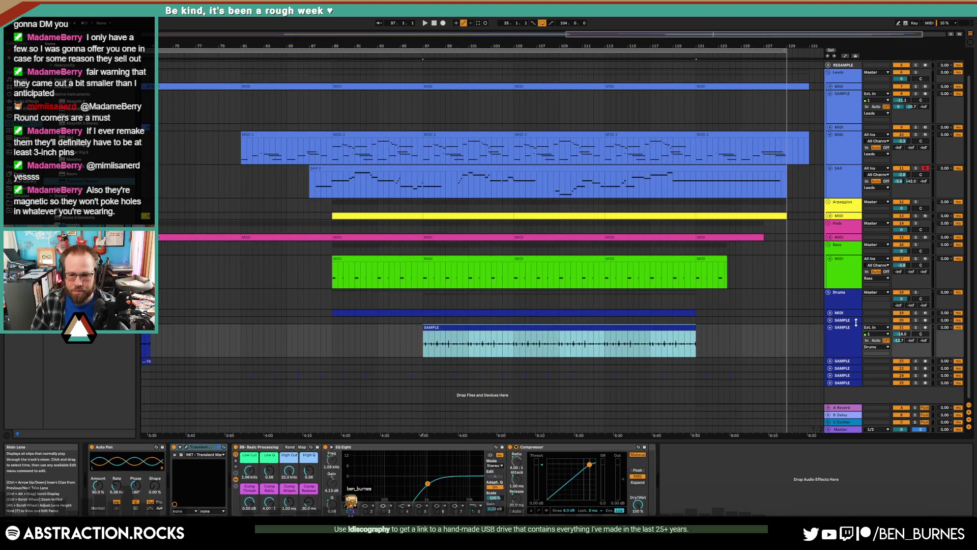
left_click(839, 328)
key("Left")
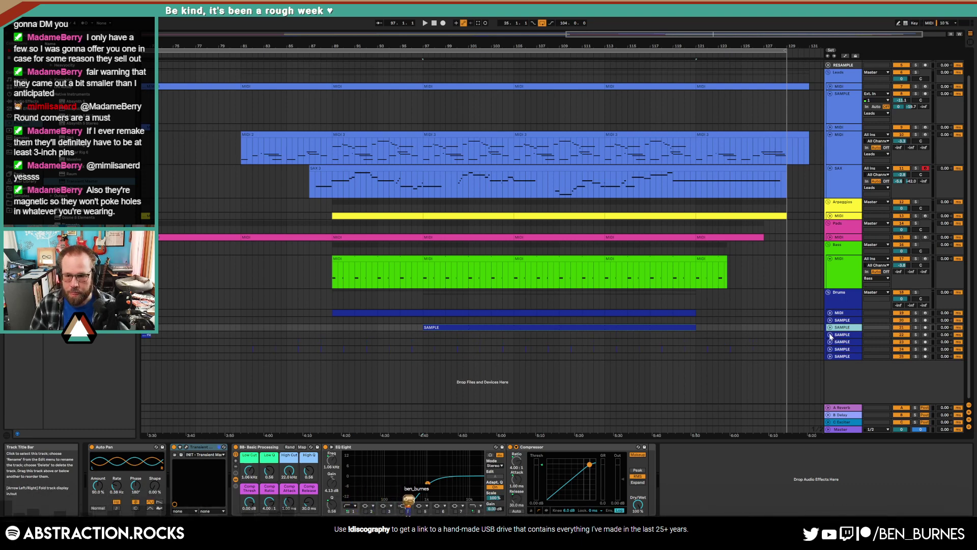
left_click(832, 336)
- Browse the user sample folders and audition the tambourine samples, such as the Tamb_Shells and Tamb_Skin files
left_click(41, 36)
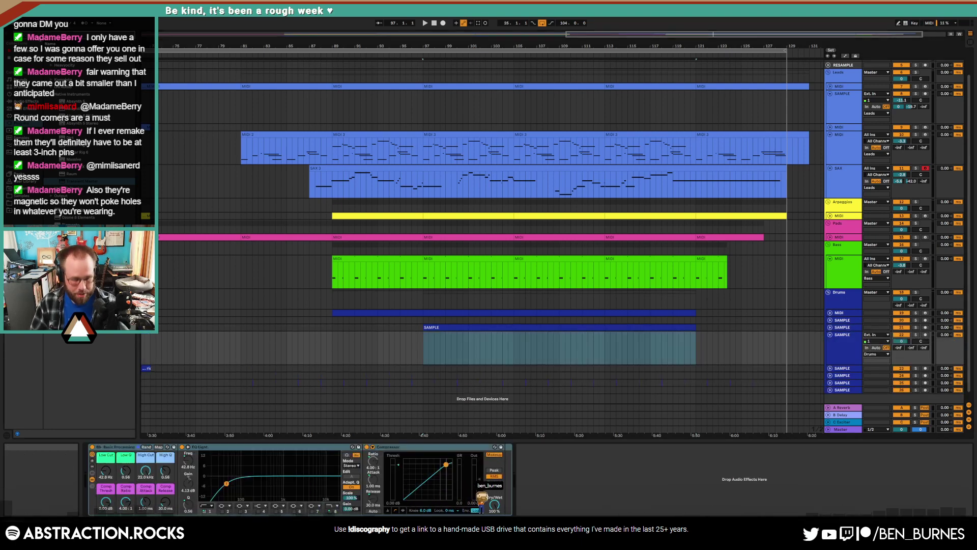
type("tra")
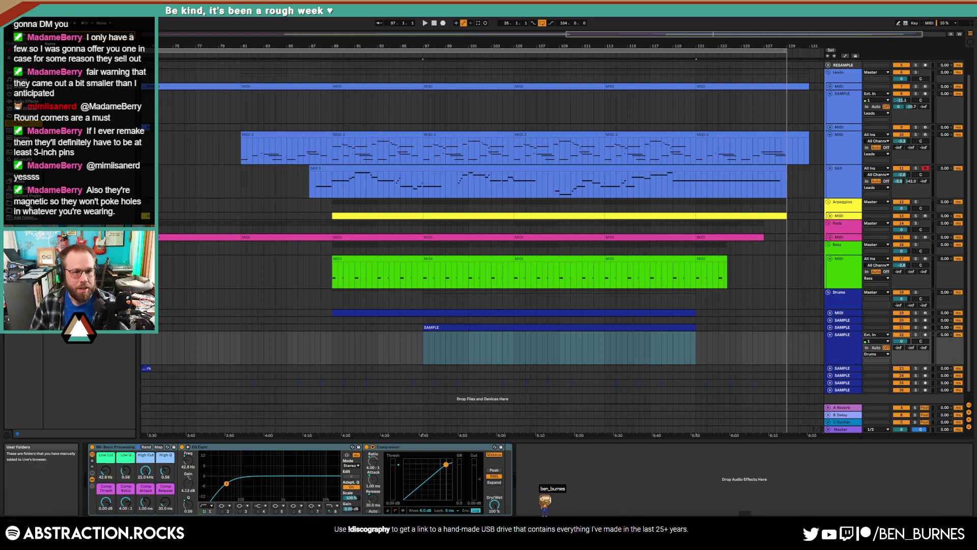
left_click(29, 204)
left_click(48, 58)
left_click(56, 73)
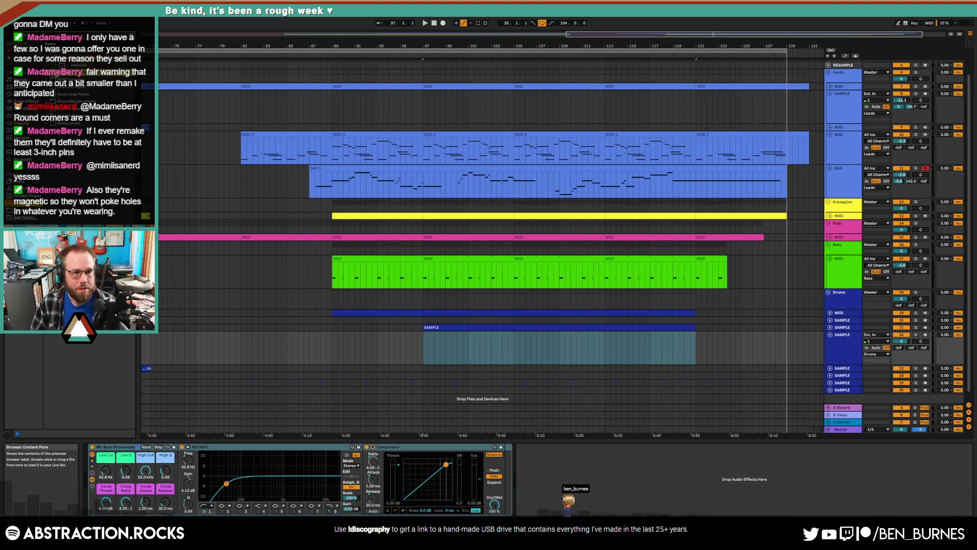
left_click(59, 87)
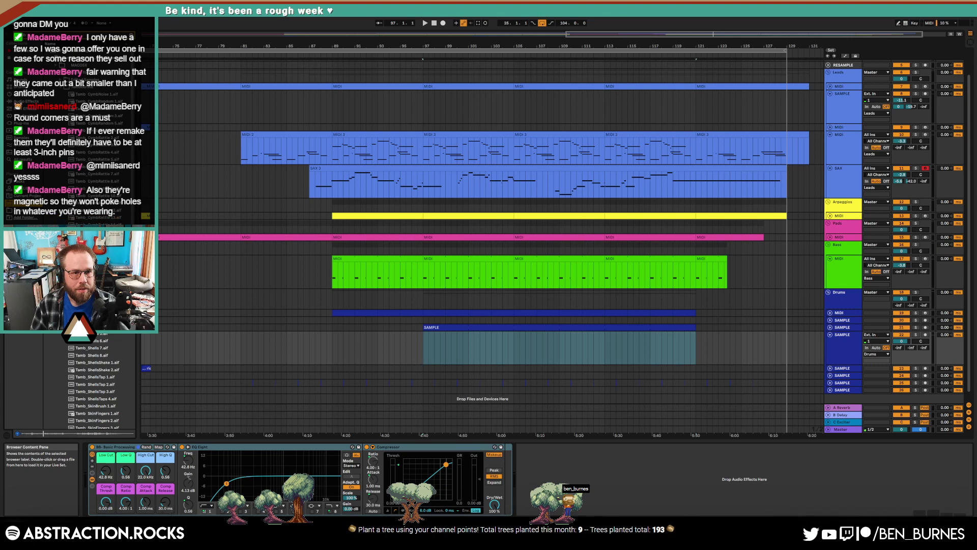
scroll(101, 338, "down", 3)
left_click(98, 340)
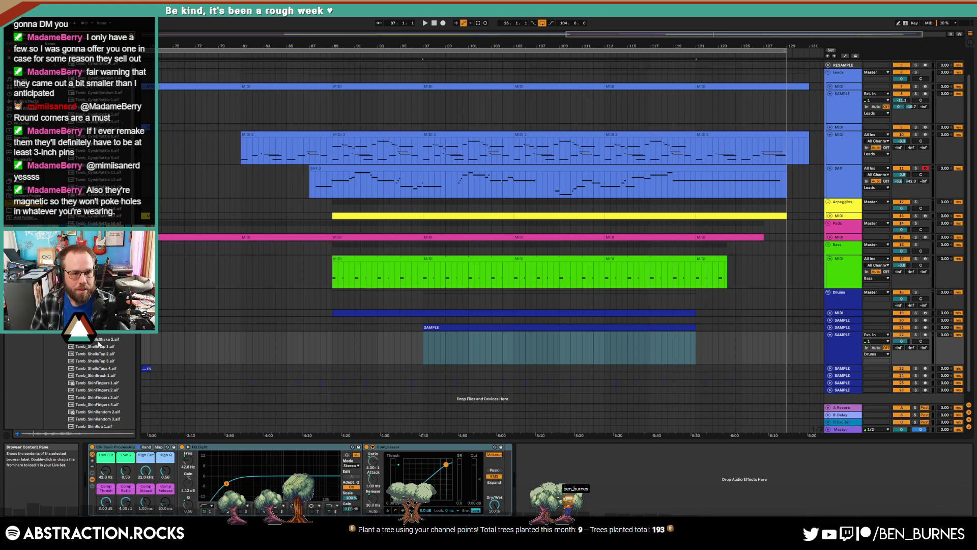
key("Left")
key("Left")
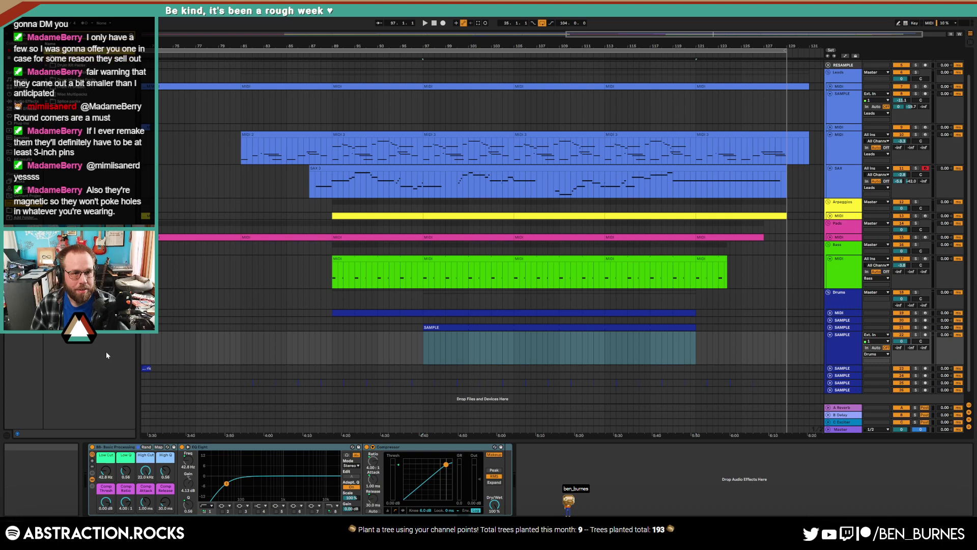
- Look through the neighbouring drum sample pack folders for a suitable percussion sound, previewing files along the way
key("Down")
key("Right")
key("Down")
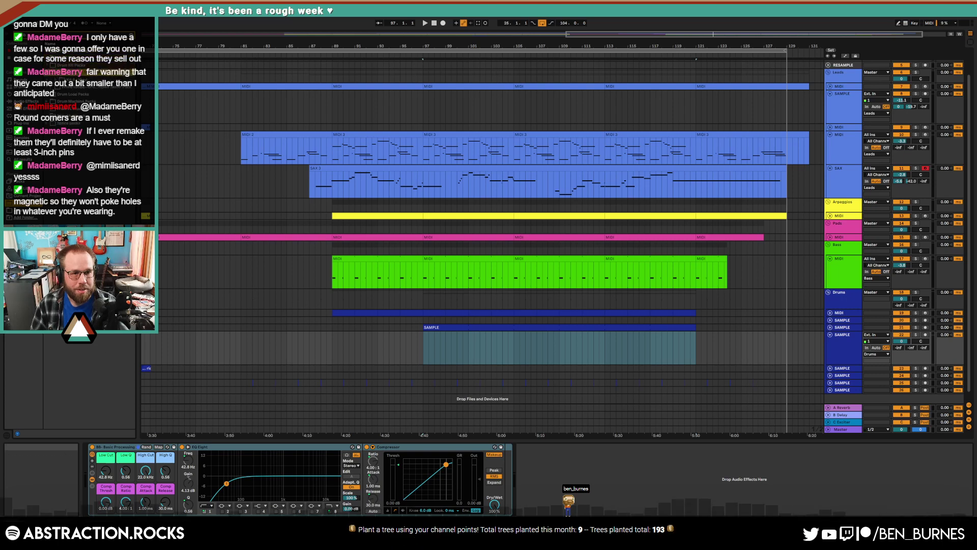
key("Down")
key("Right")
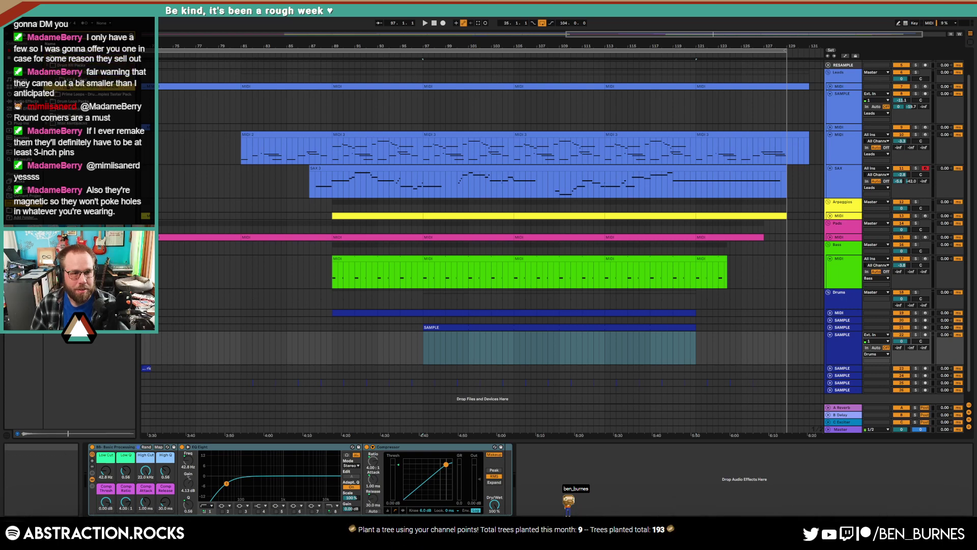
key("Up")
key("Up")
key("Up")
key("Down")
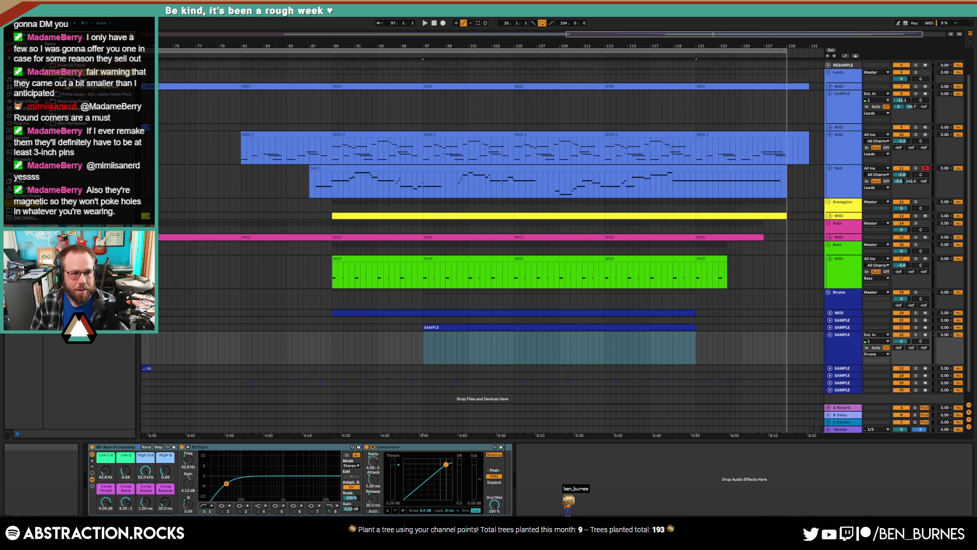
key("Down")
key("Down")
key("Up")
key("Up")
key("Left")
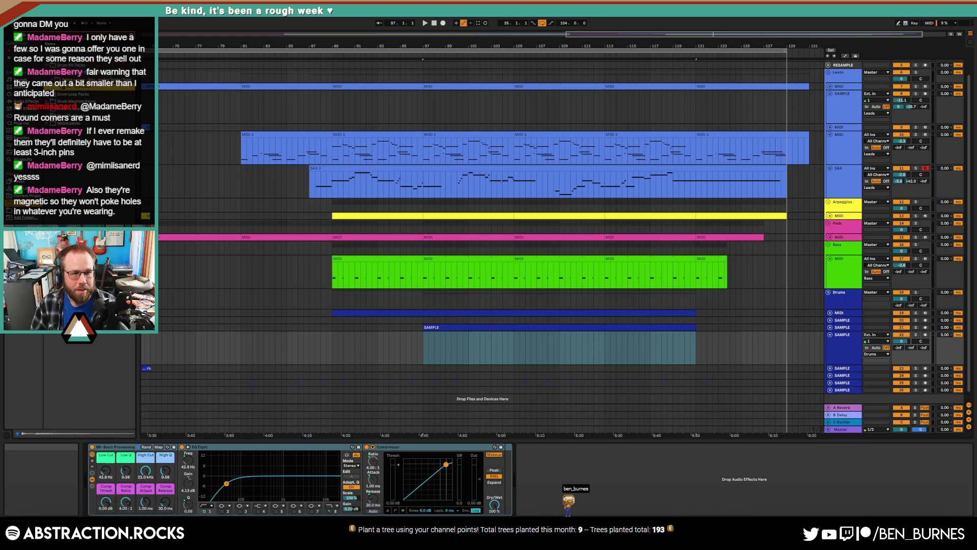
key("Left")
key("Left")
- Find the HR16B 035 Tambourine sample in the drum sample folders and place it at bar 97 on the empty Drums SAMPLE track
key("Down")
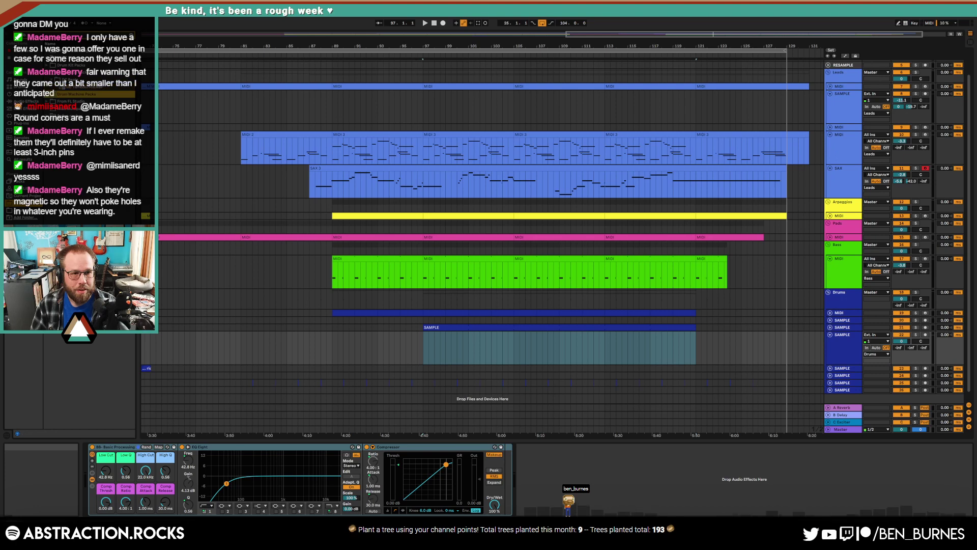
key("Right")
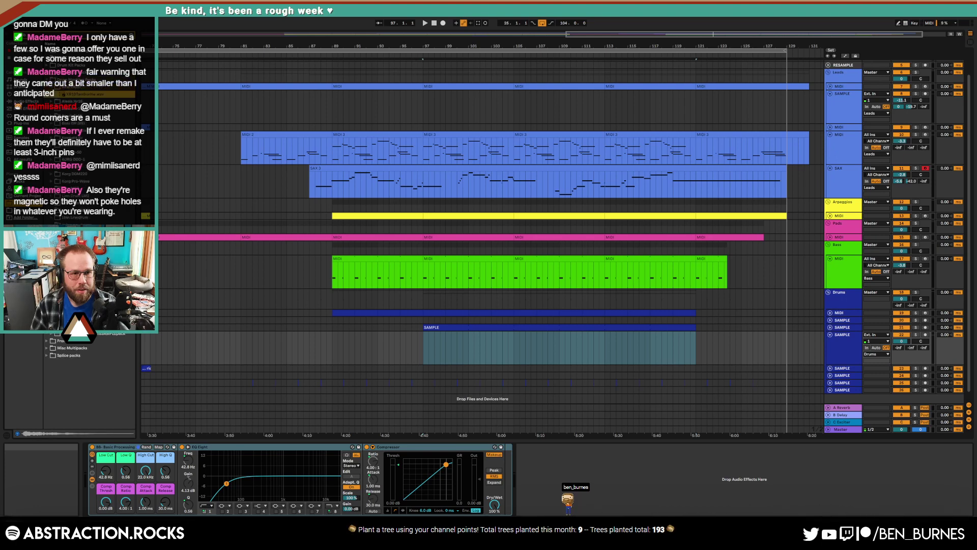
key("Down")
key("Right")
key("Down")
key("Down")
key("Right")
key("Down")
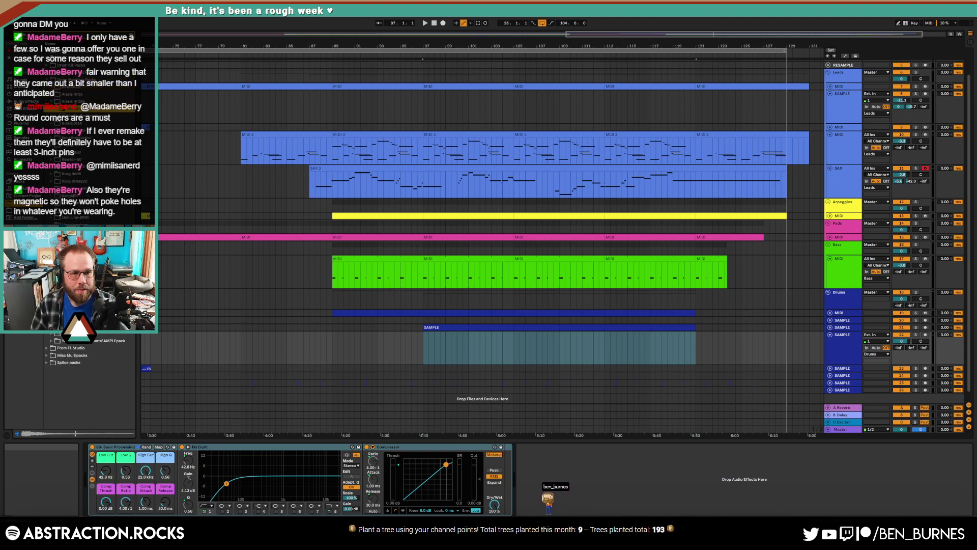
key("Down")
key("Up")
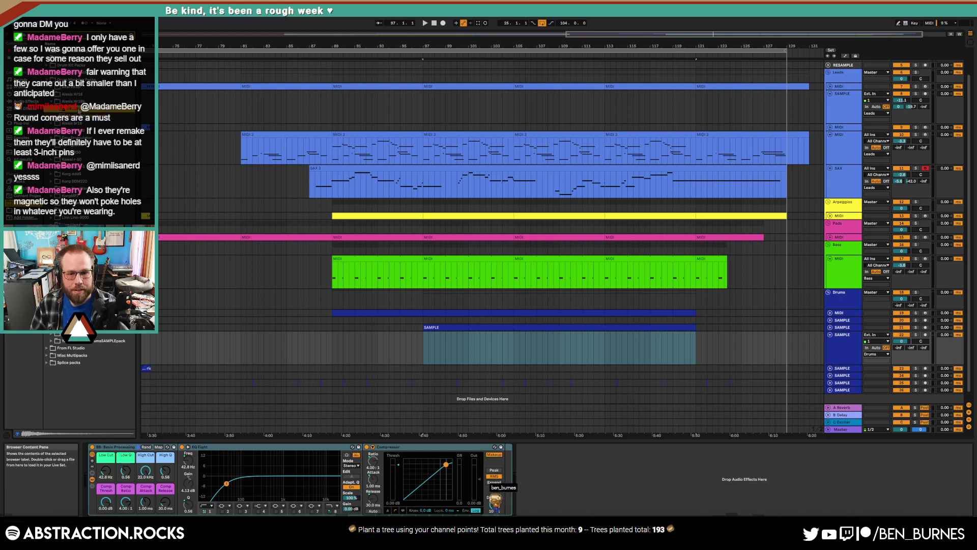
left_click(313, 334)
left_click(419, 346)
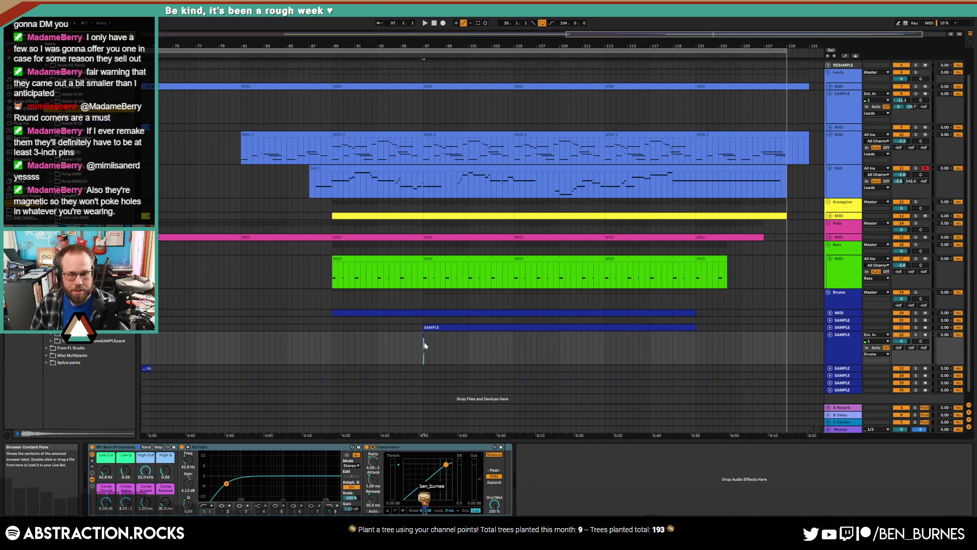
scroll(419, 346, "up", 10)
scroll(459, 349, "up", 2)
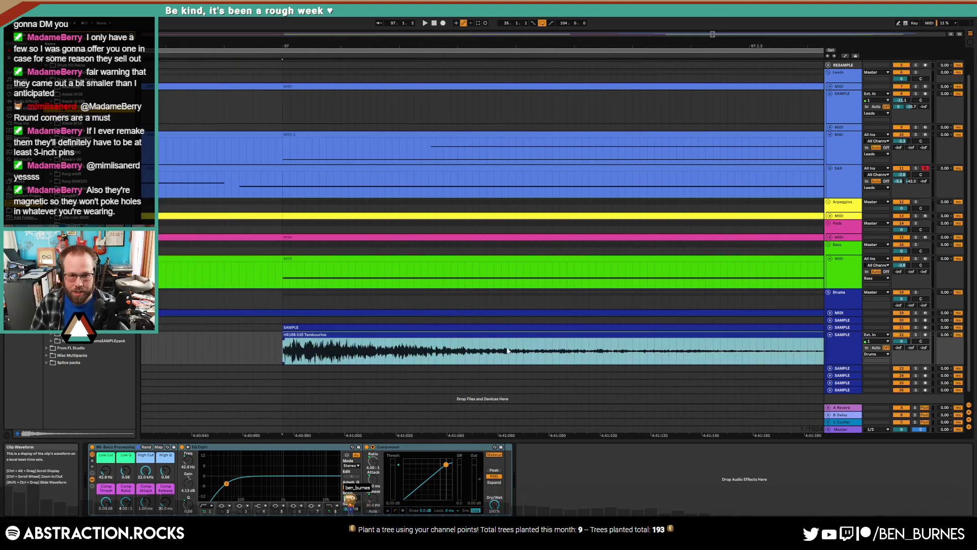
- Lower the tambourine track's volume and trim the end of the tambourine clip to about half its length
scroll(568, 351, "down", 1)
scroll(700, 351, "down", 1)
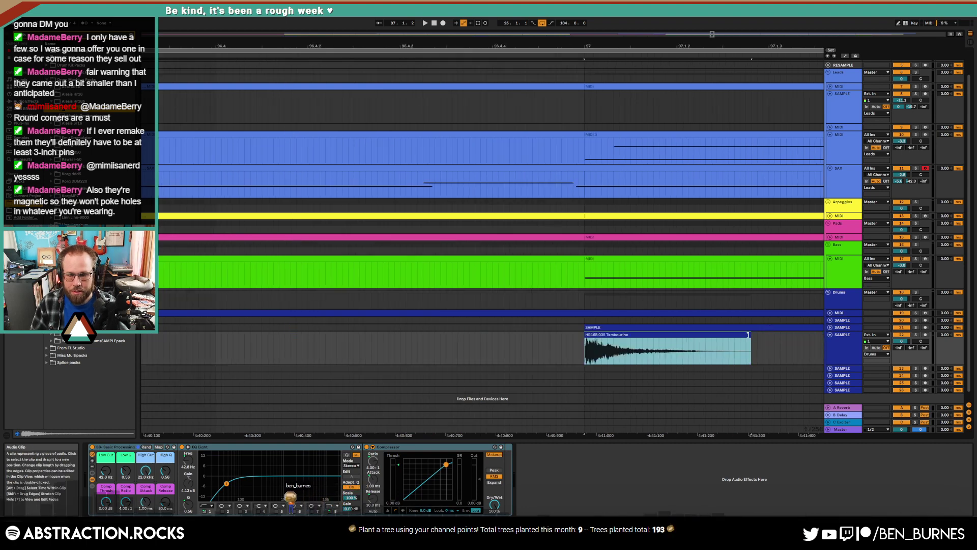
left_click_drag(713, 34, 721, 87)
left_click_drag(901, 342, 902, 362)
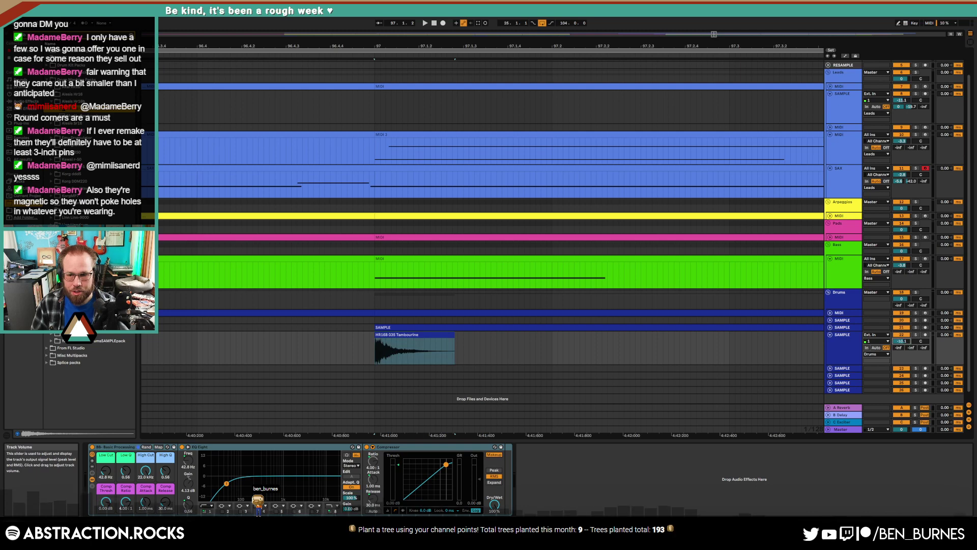
left_click_drag(452, 335, 415, 336)
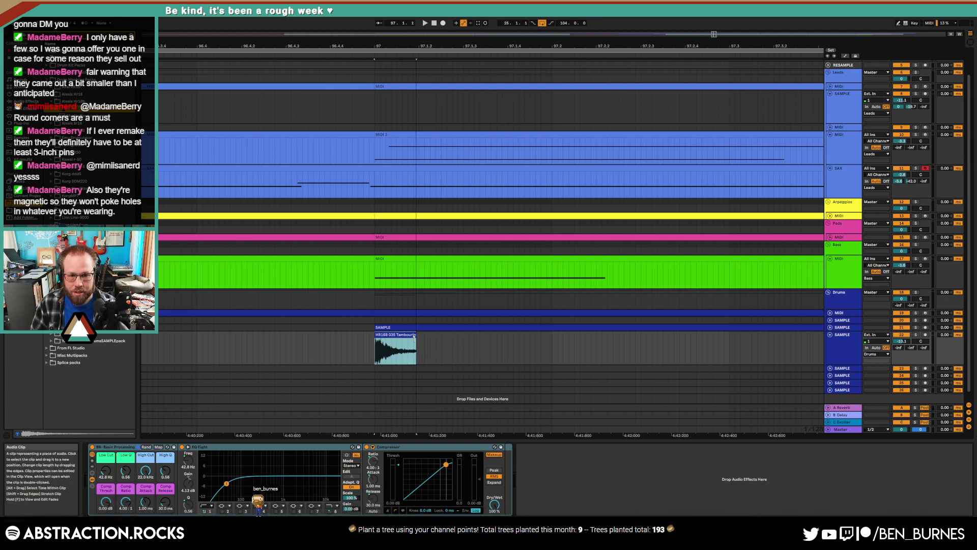
- Tighten the tambourine clip to a shorter hit with a fade-out and lower its track to about -27.6 dB, checking by playback
left_click(314, 351)
key("space")
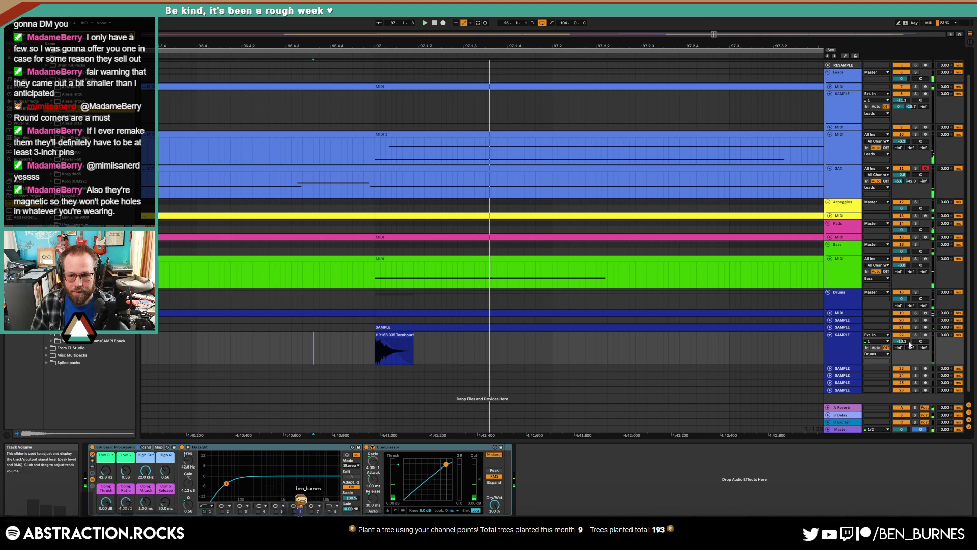
key("space")
left_click_drag(414, 337, 408, 337)
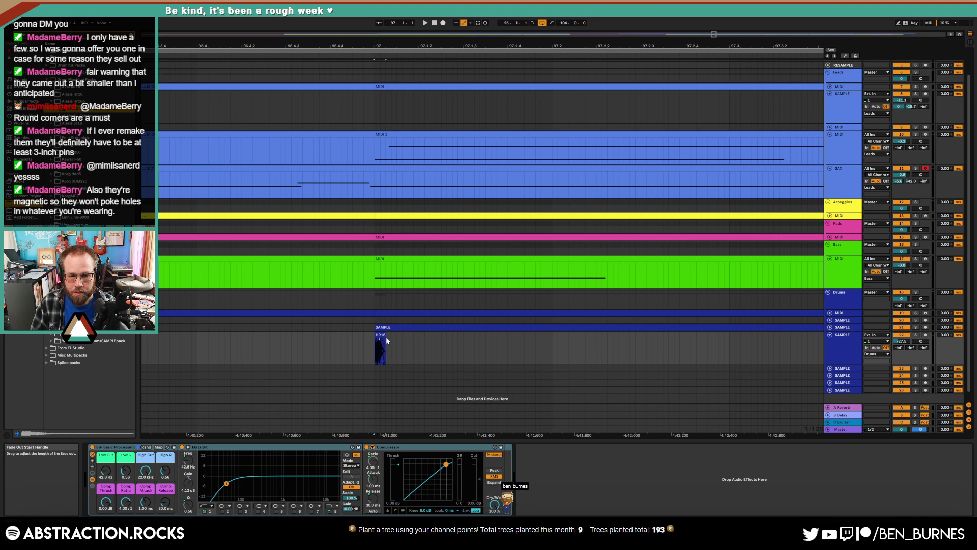
left_click_drag(386, 337, 404, 336)
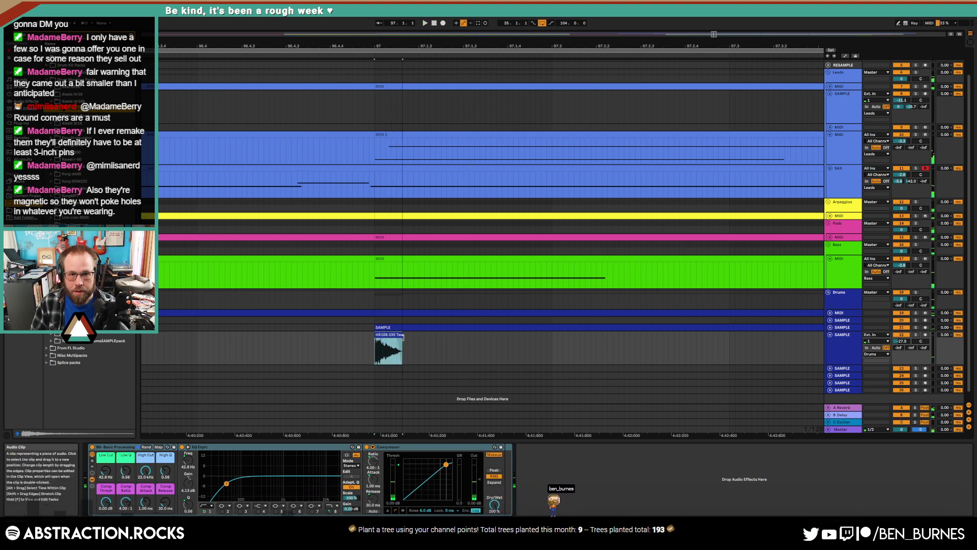
key("space")
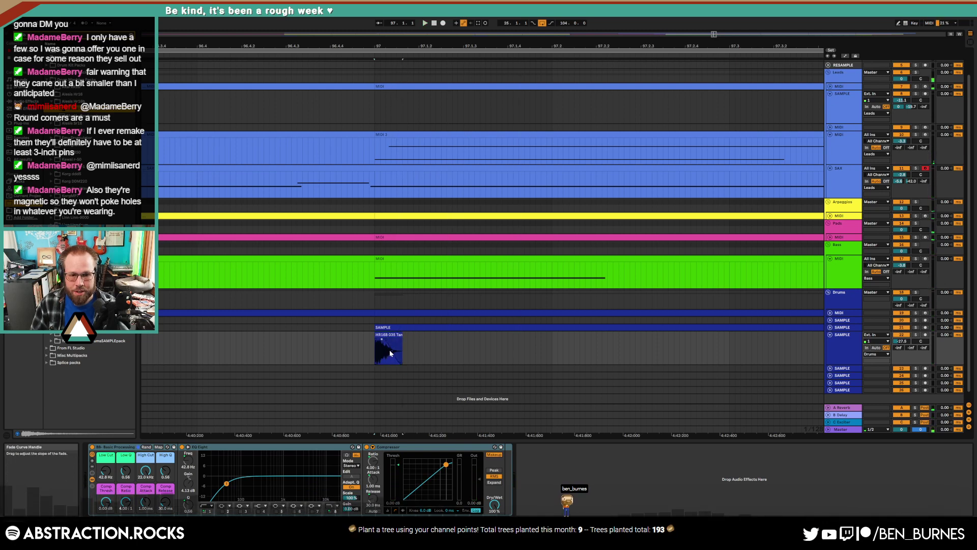
key("space")
- Copy the tambourine hit to beats 2, 3 and 4 of bar 97 and to the offbeat at 97.1.3, auditioning the pattern
scroll(390, 335, "down", 3)
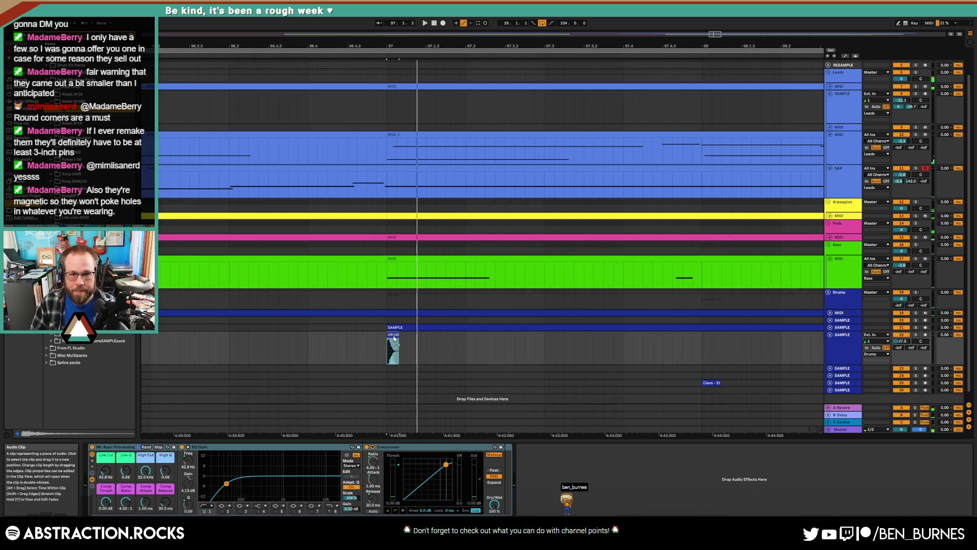
left_click_drag(390, 335, 545, 340)
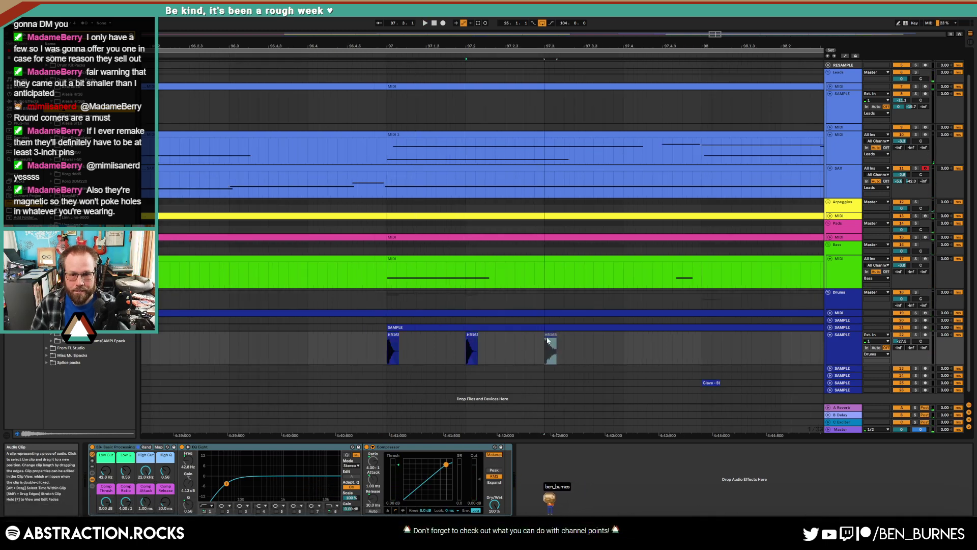
left_click(200, 346)
key("space")
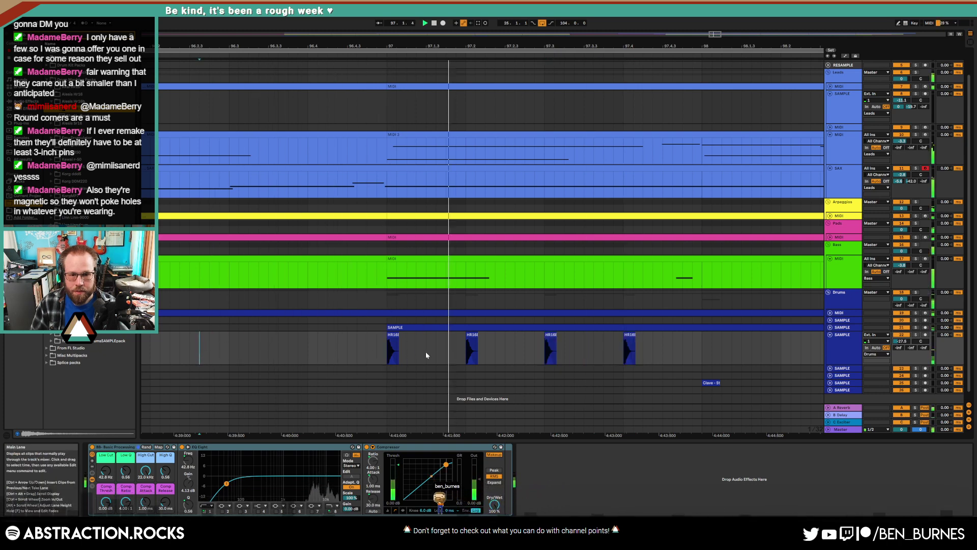
left_click_drag(427, 340, 437, 340)
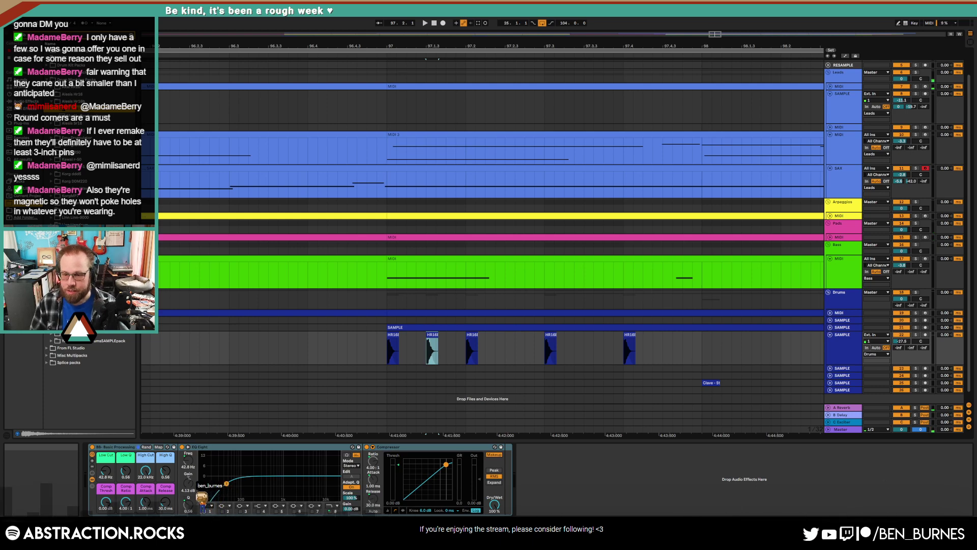
- Dismiss the Snipping Tool notification from the system notification list and close the list
key("super+n")
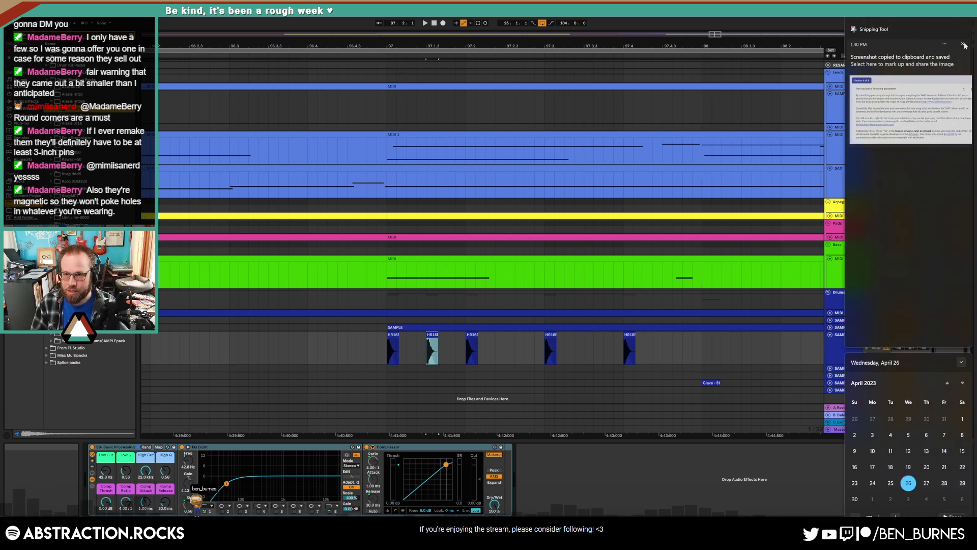
left_click(965, 45)
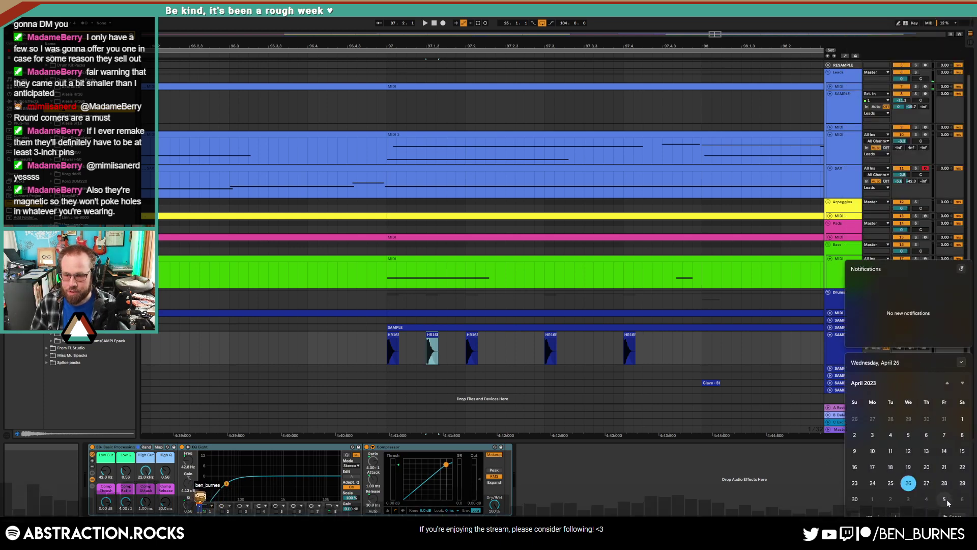
key("Escape")
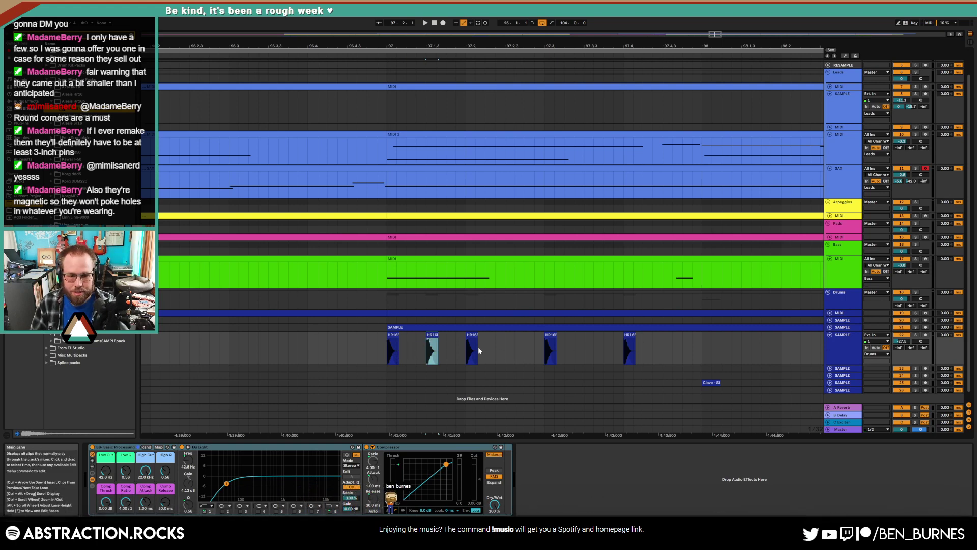
- Lower the clip gain of the offbeat tambourine hit at 97.1.3 and repeat the first beat's two-hit pattern through bar 97
double_click(431, 336)
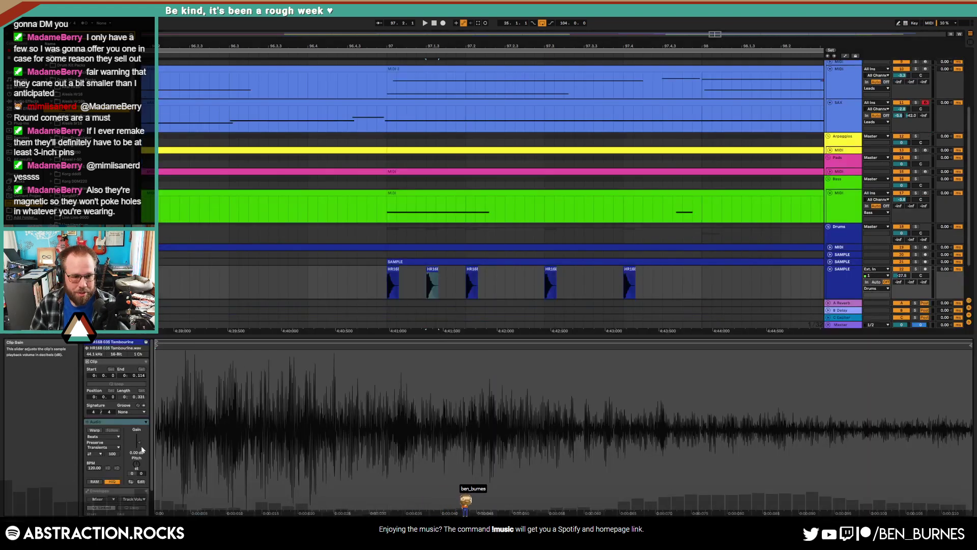
left_click_drag(140, 443, 140, 446)
key("shift+Tab")
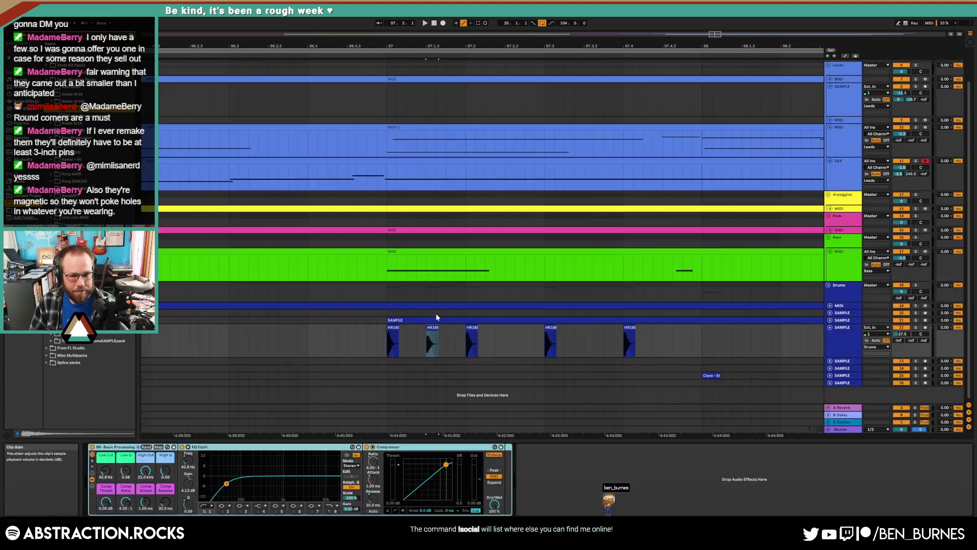
left_click_drag(462, 349, 393, 346)
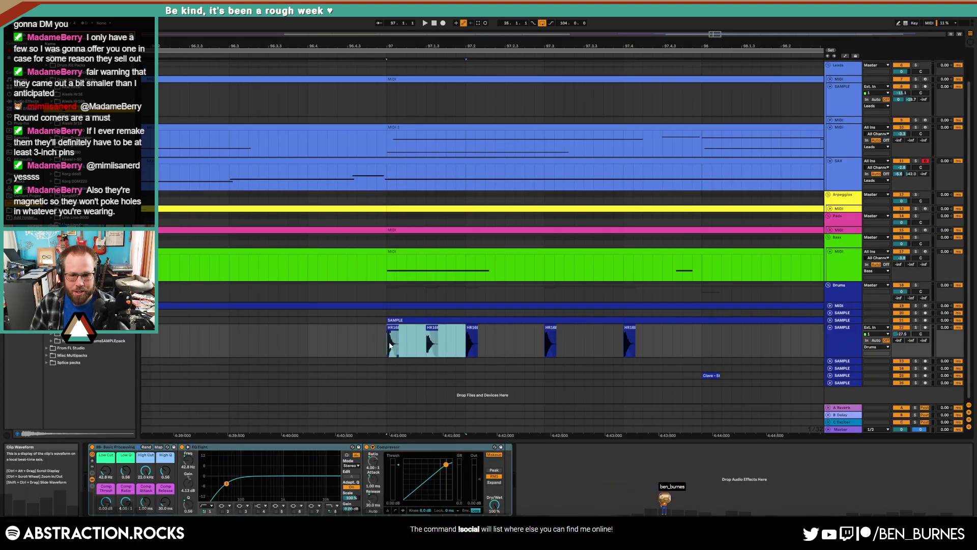
key("ctrl+d")
key("ctrl+d")
key("ctrl+d")
- Lengthen the tambourine hit on beat 4 of bar 97 to a longer ring and audition the bar
left_click(651, 328)
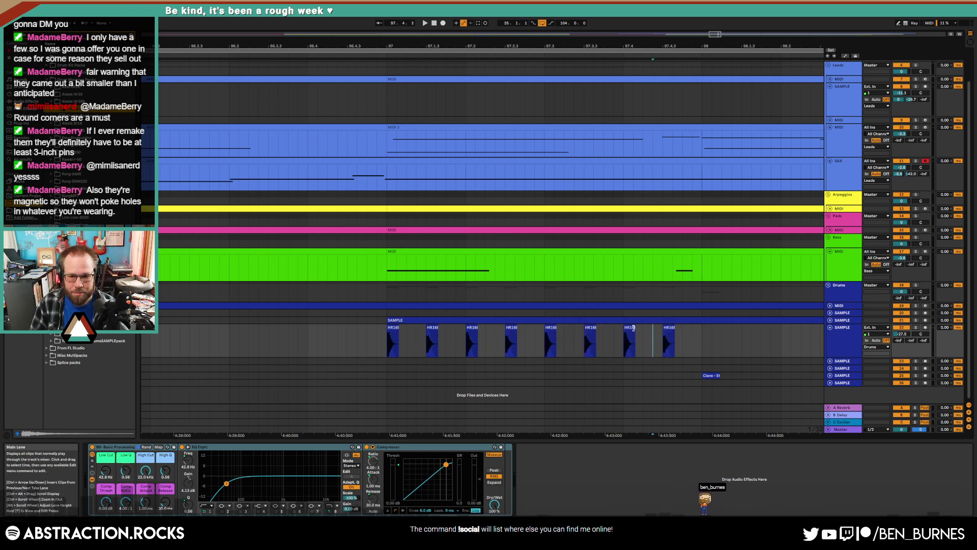
mouse_move(653, 331)
left_mouse_down()
mouse_move(633, 333)
mouse_move(637, 342)
left_mouse_up()
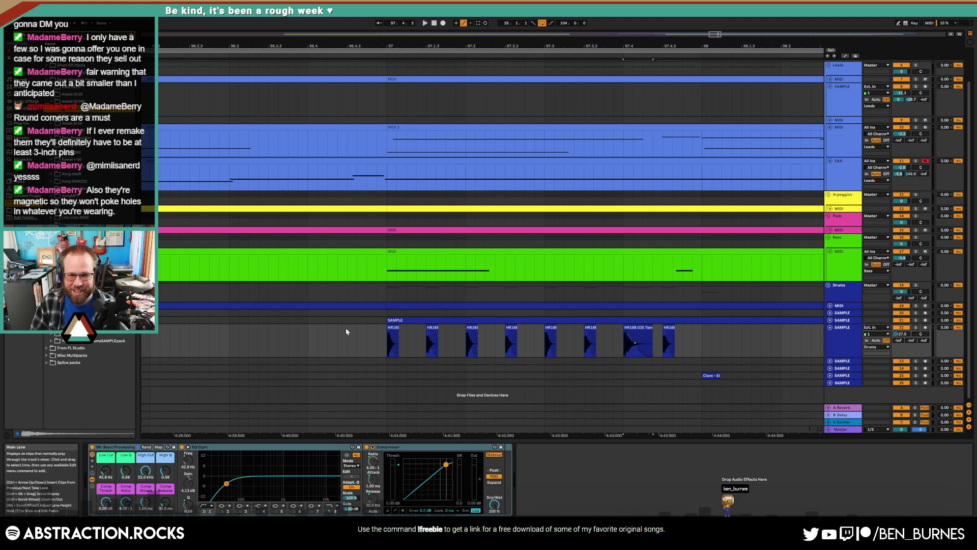
key("space")
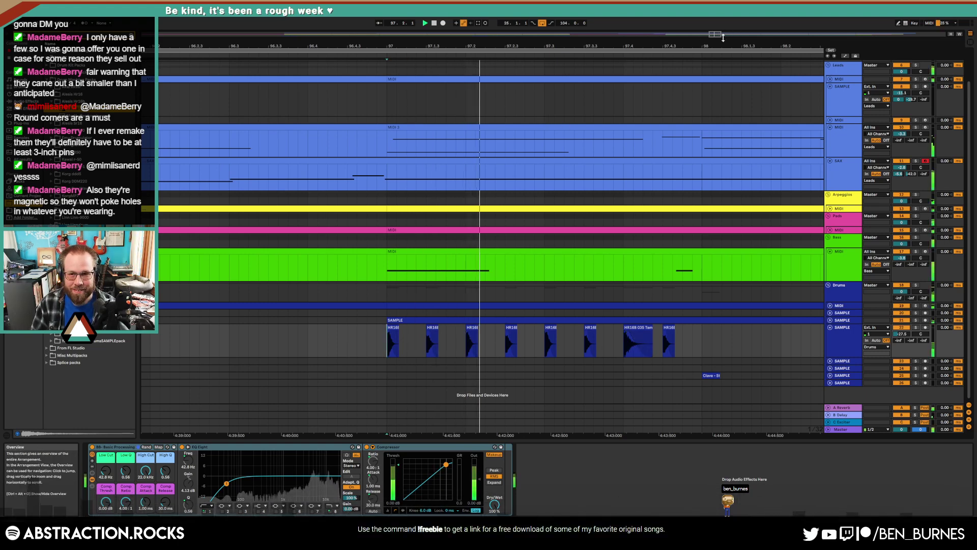
left_click_drag(601, 46, 475, 40)
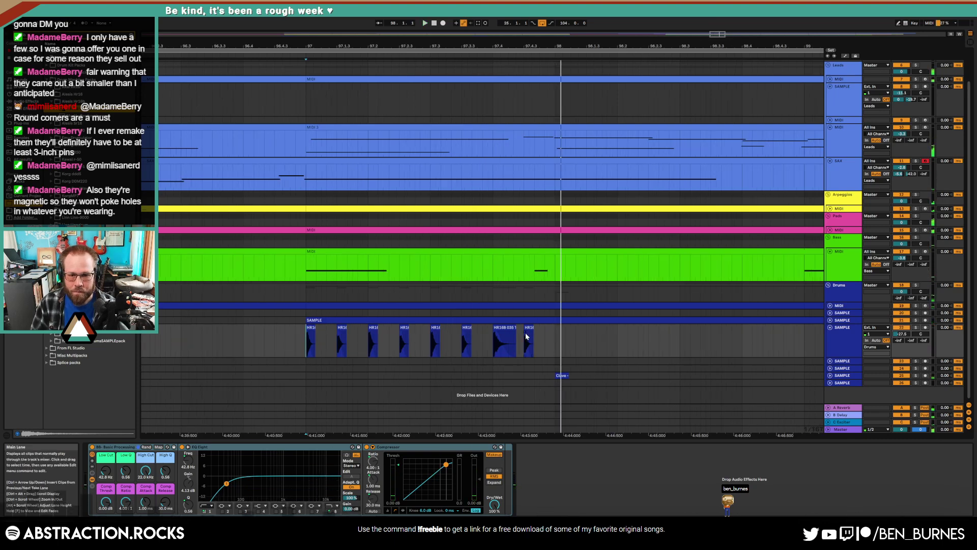
- Add a shorter copy of the last tambourine hit at the end of bar 97, just before bar 98
left_click(543, 334, "shift")
left_click(531, 330, "shift")
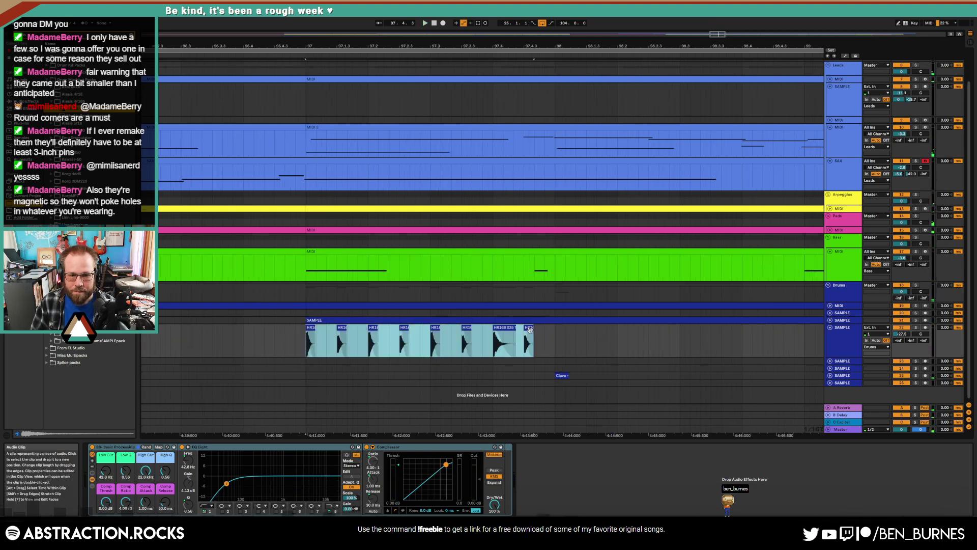
left_click(533, 328)
left_click_drag(533, 329, 549, 332)
scroll(549, 332, "up", 5)
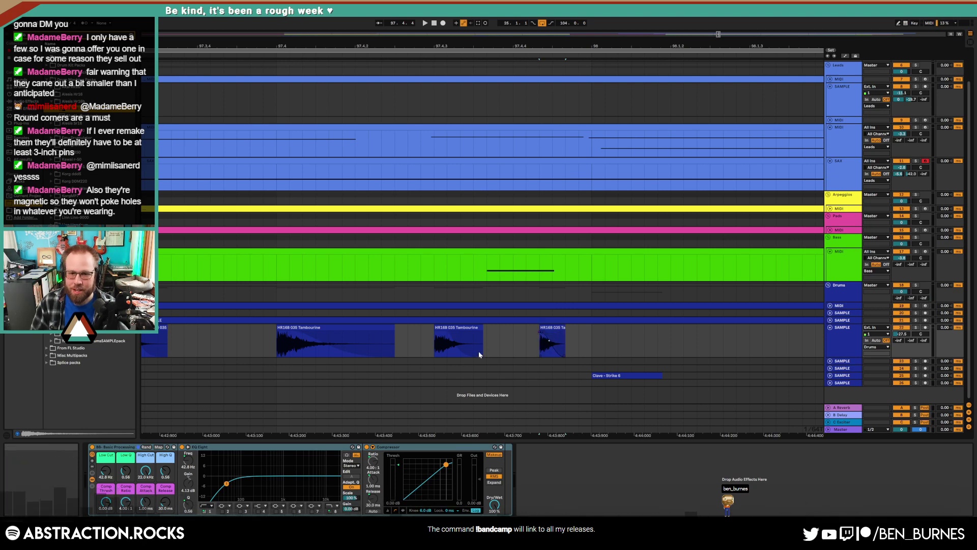
scroll(572, 333, "down", 6)
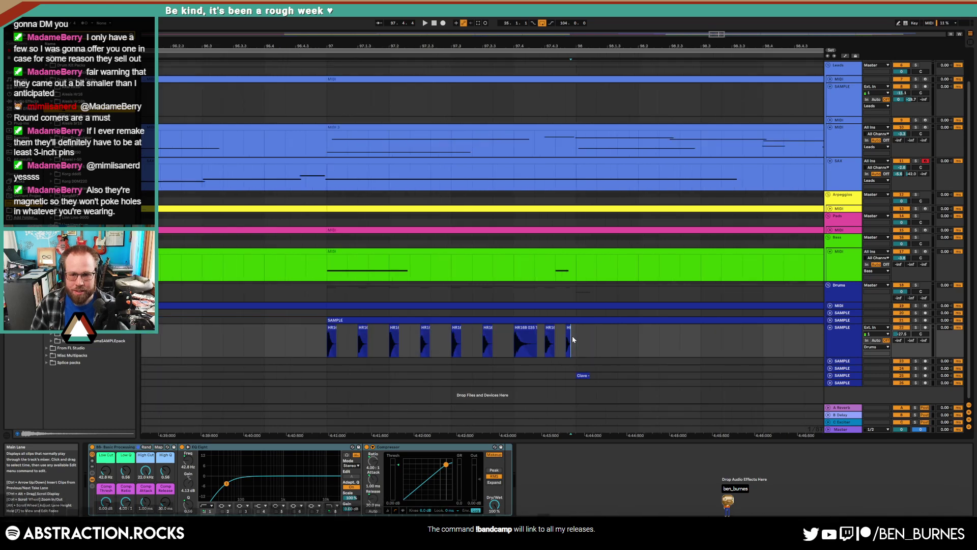
- Duplicate the bar 97 tambourine pattern into bar 98, raise the tambourine track's volume to -24.4 dB and audition both bars
left_click_drag(573, 340, 336, 345)
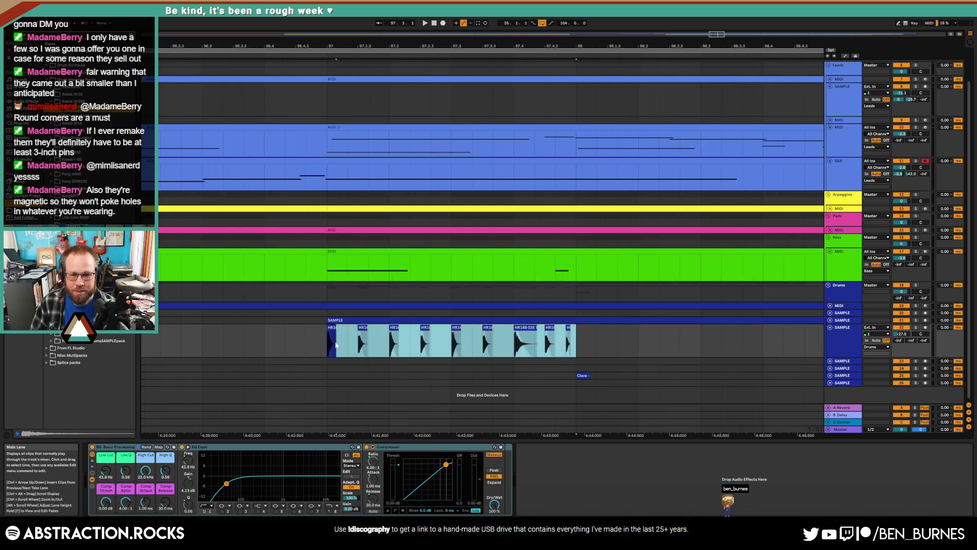
scroll(330, 342, "down", 3)
scroll(392, 343, "down", 3)
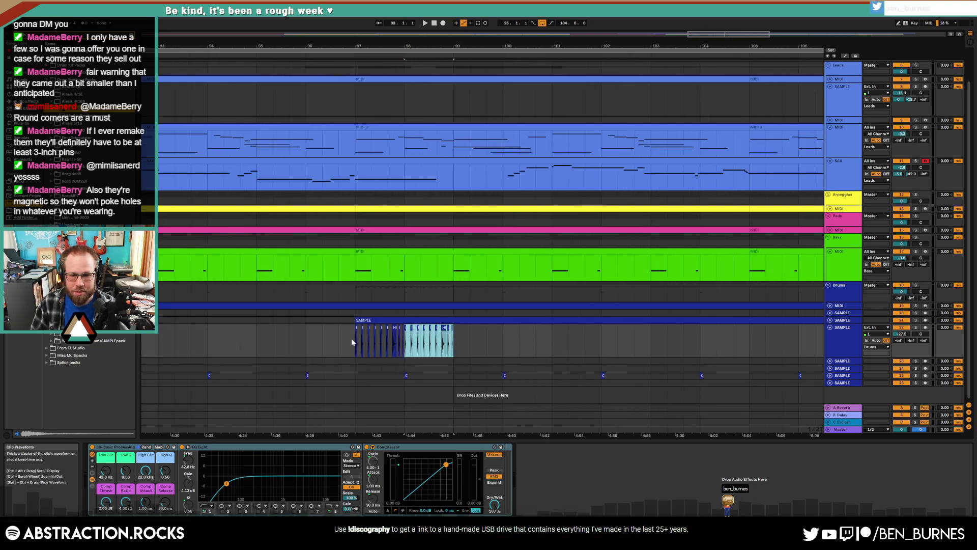
left_click_drag(902, 334, 902, 320)
key("space")
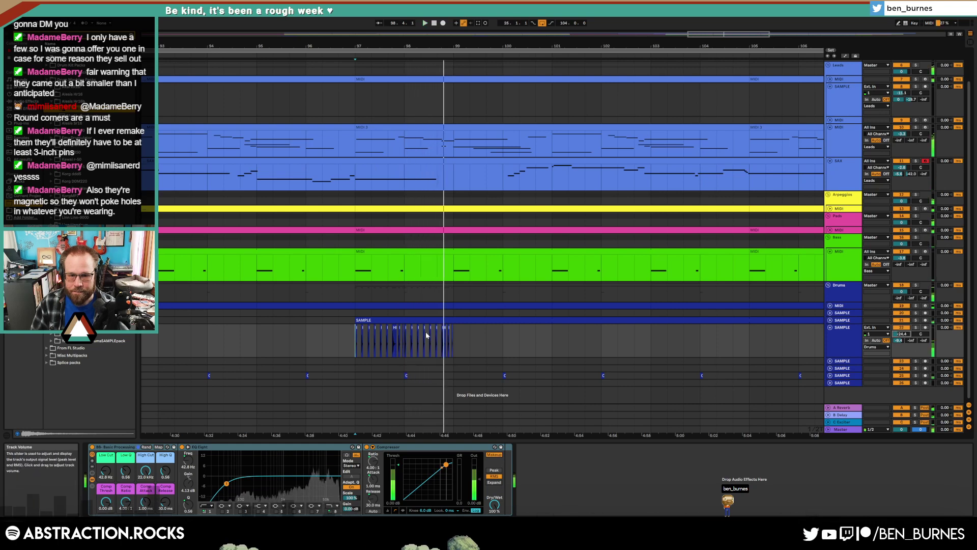
key("space")
- Copy the long tambourine hit to beat 3 of bar 98 and the short pickup to just before beat 4, then audition
scroll(443, 345, "up", 10)
scroll(466, 329, "down", 3)
left_click_drag(467, 329, 330, 334, "ctrl")
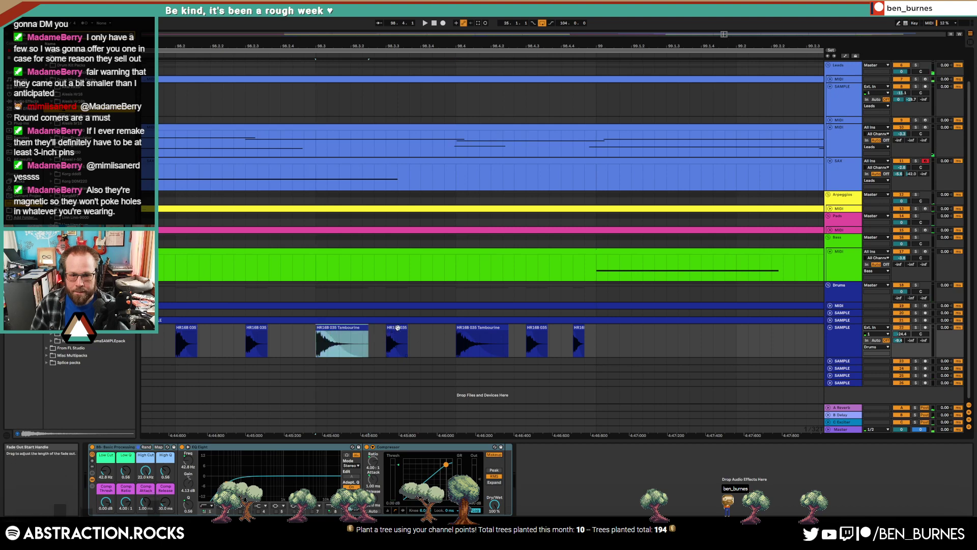
left_click_drag(581, 328, 431, 348, "ctrl")
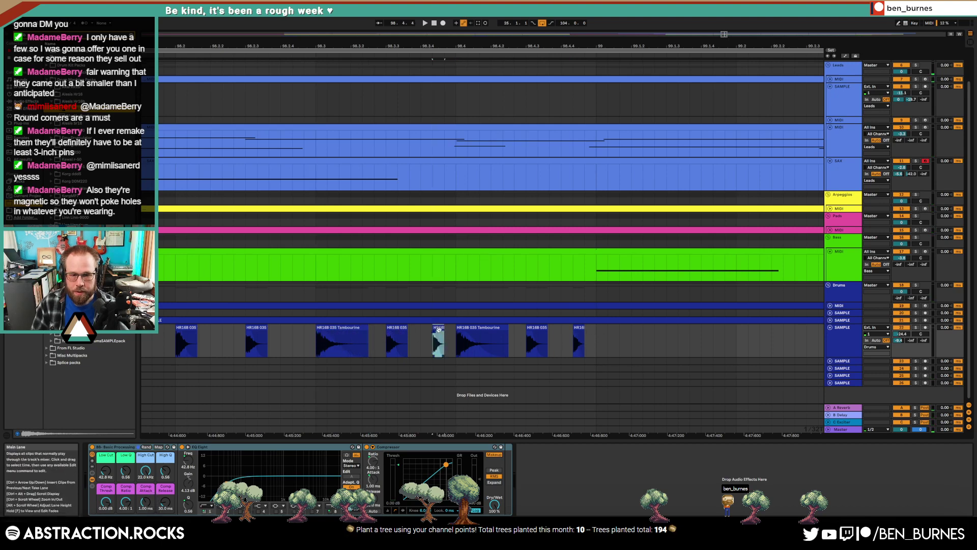
key("space")
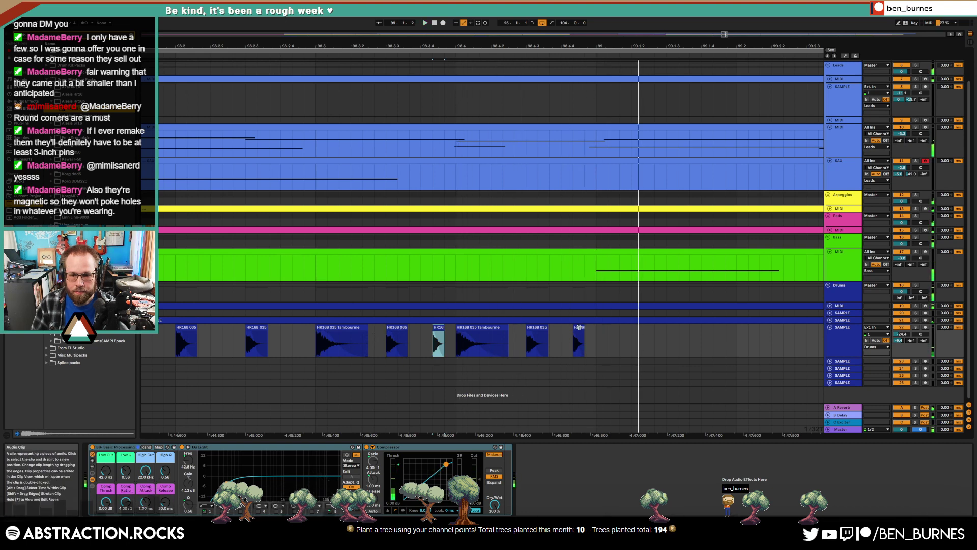
- Lower the clip gain of the last short tambourine hit in bar 98 and check the gain of two earlier hits
left_click(579, 328)
double_click(579, 328)
left_click_drag(139, 443, 139, 449)
key("shift+Tab")
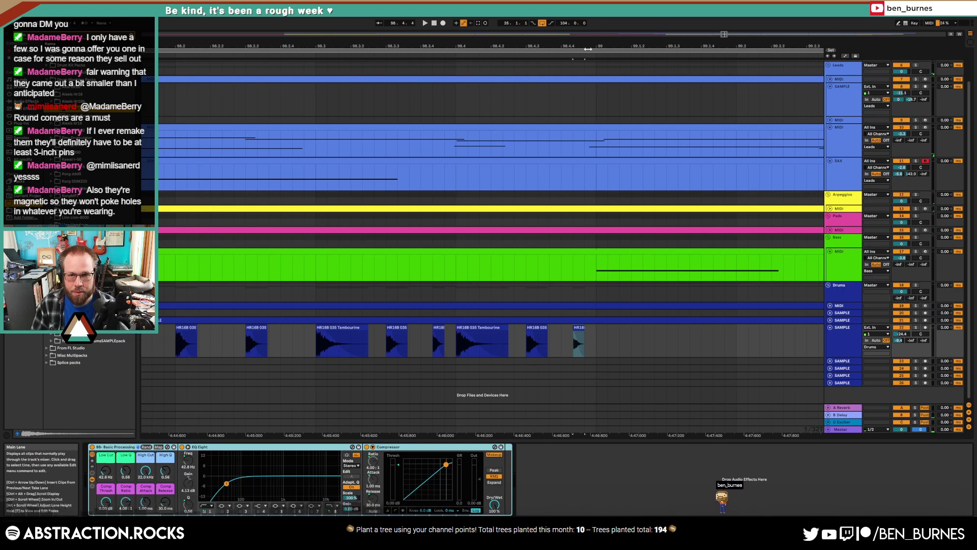
left_click_drag(724, 34, 719, 19)
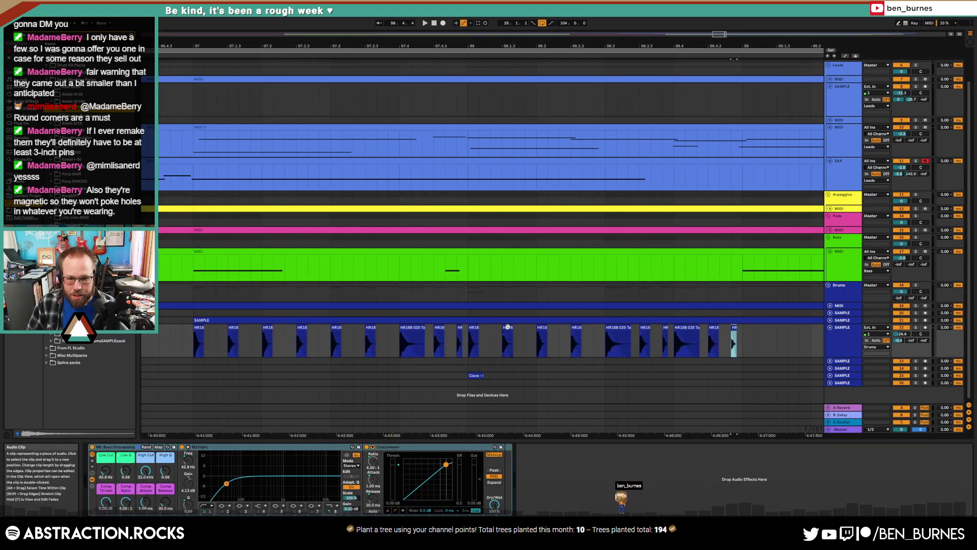
double_click(509, 345)
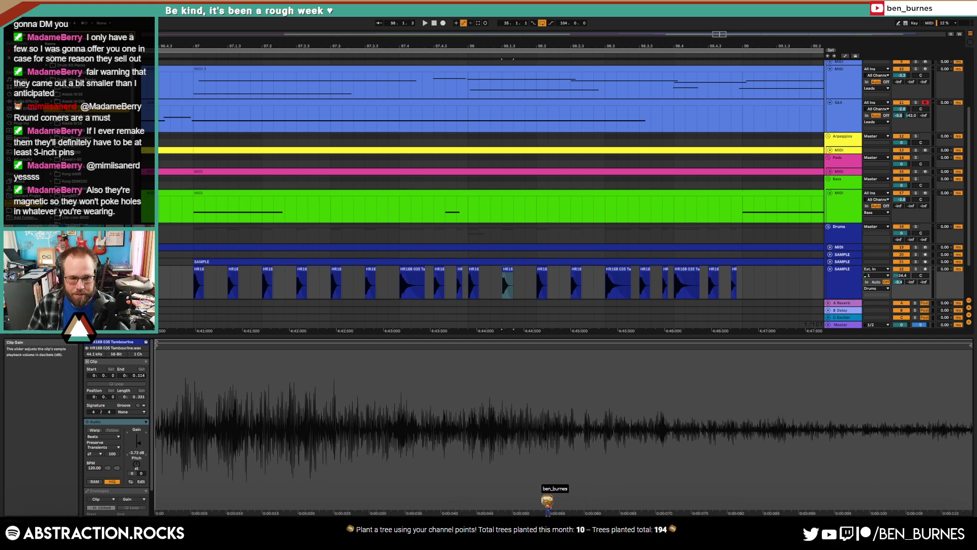
left_click(198, 289)
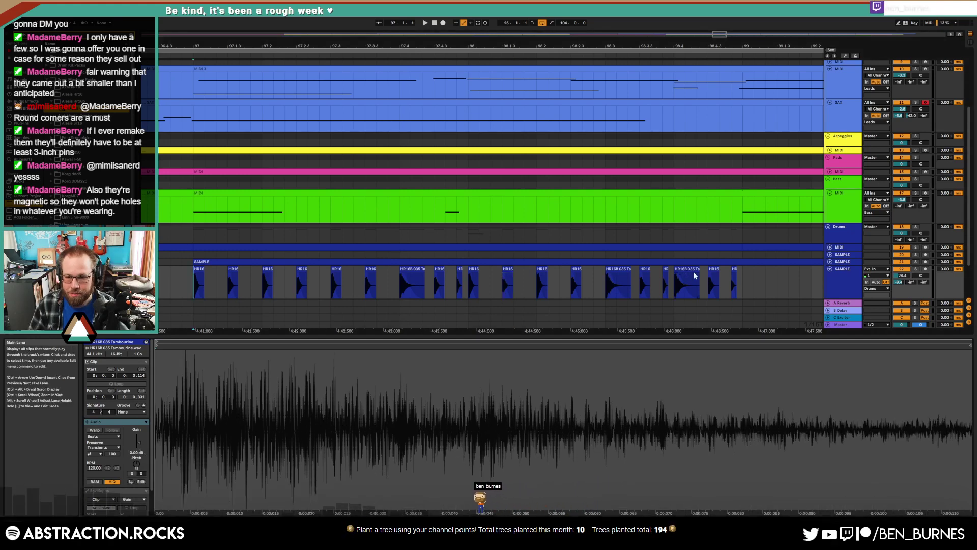
- Narrow the tambourine track's EQ with a 379 Hz low cut and a 5.46 kHz high cut while listening
double_click(843, 270)
left_click_drag(146, 471, 145, 480)
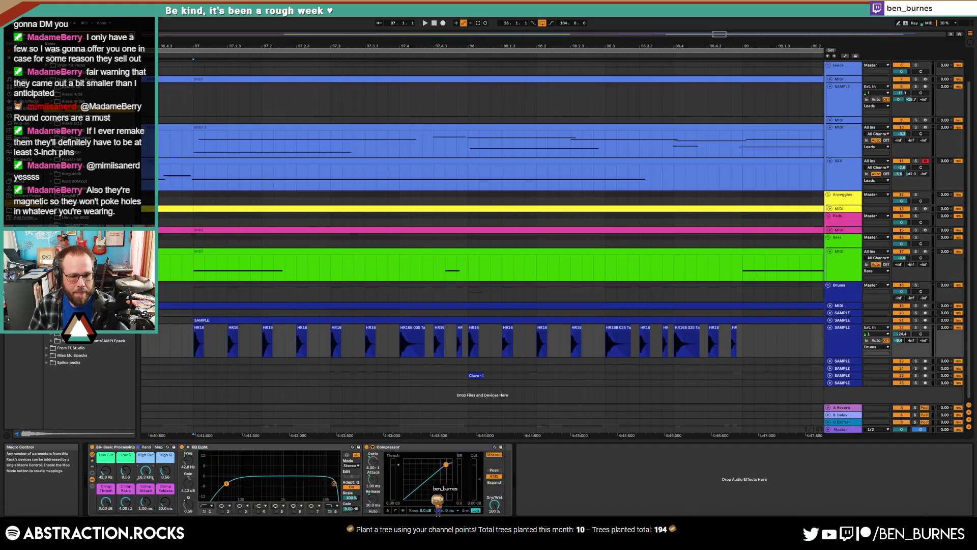
key("space")
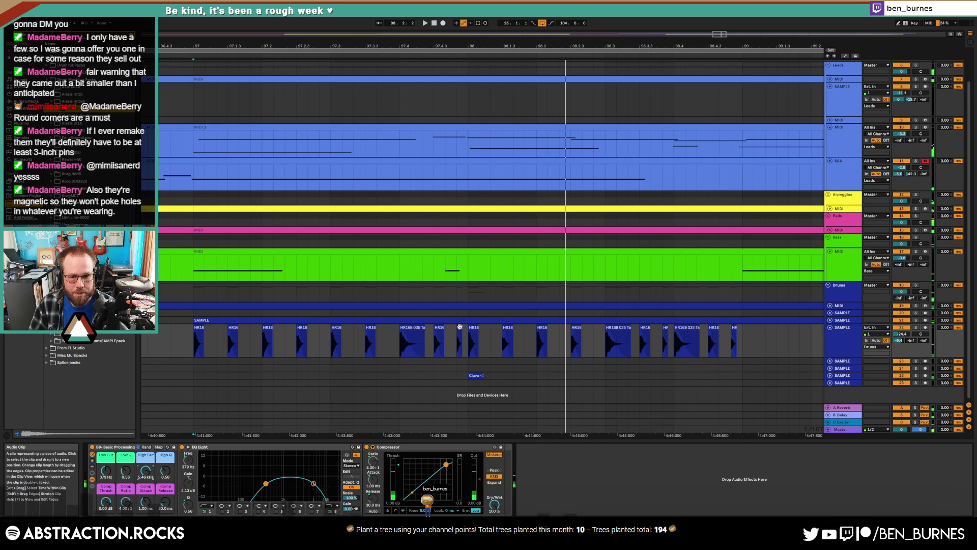
- Trim the short pickup hit at the end of bar 97 to about half its length and lower the tambourine's reverb send to about -24.8 dB
scroll(460, 327, "up", 3)
left_click(441, 340)
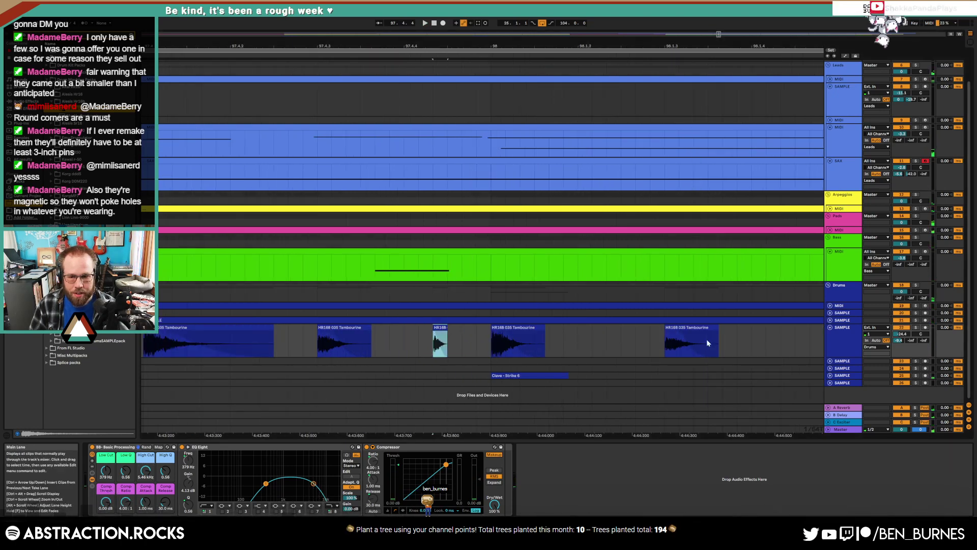
left_click_drag(899, 340, 899, 357)
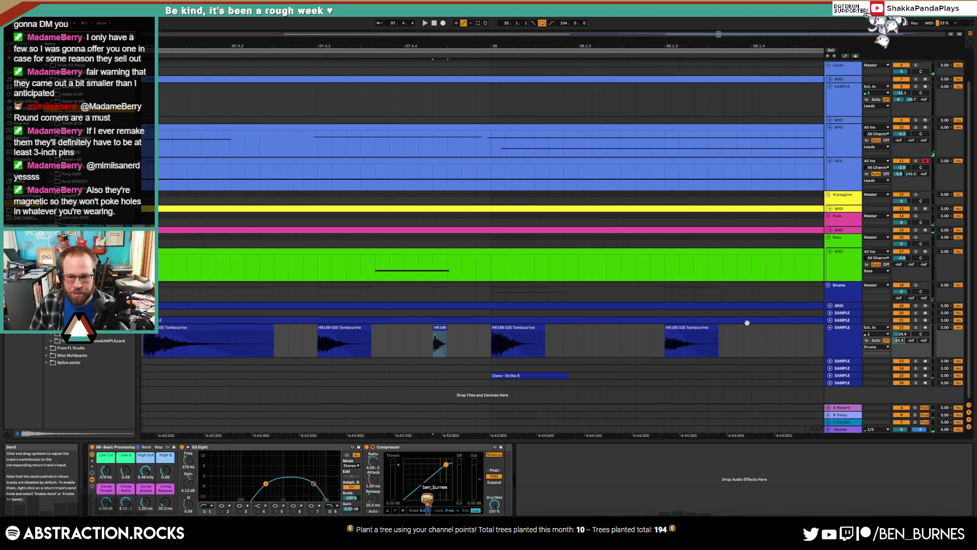
- Trim the two short pickup hits in bar 98, before beat 4 and before bar 99, to about half their length
scroll(747, 322, "down", 4)
left_click_drag(711, 34, 720, 35)
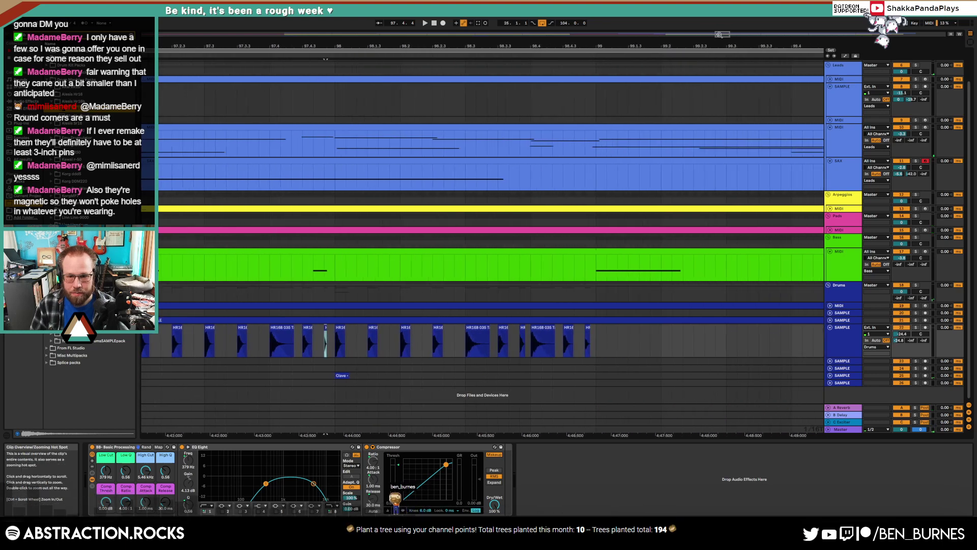
scroll(528, 322, "up", 3)
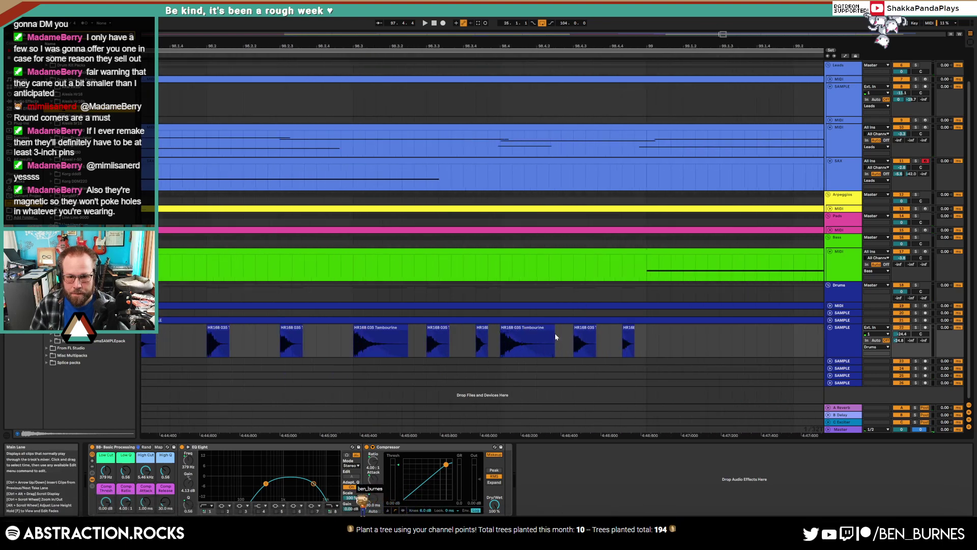
left_click(481, 341)
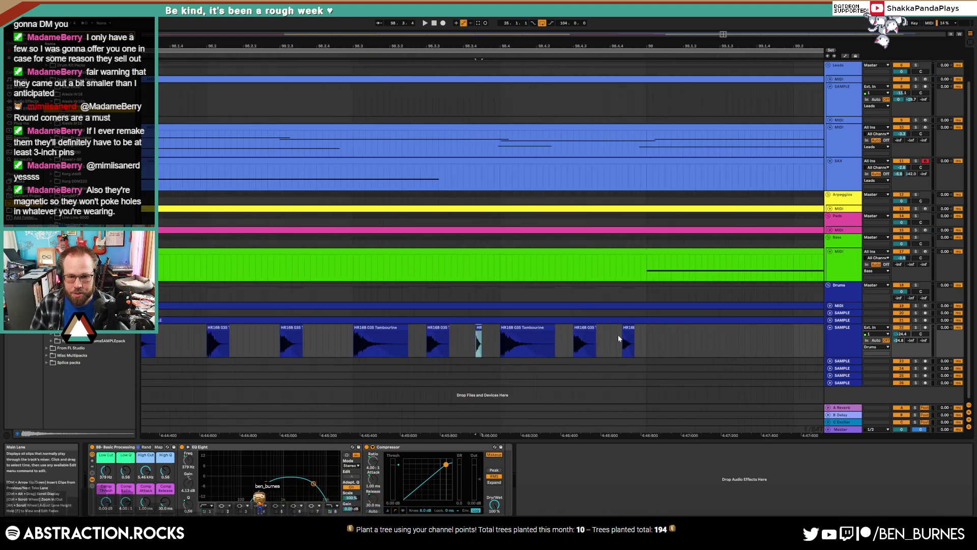
left_click(631, 336)
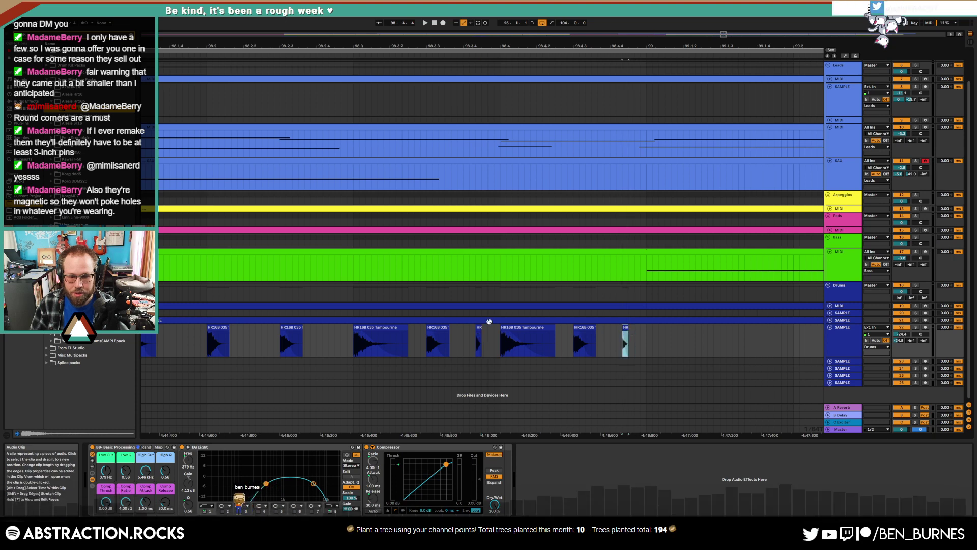
scroll(486, 340, "down", 5)
- Play the tambourine pattern from bar 97 and duplicate bars 97–98 into bars 99–100
left_click(280, 339)
key("space")
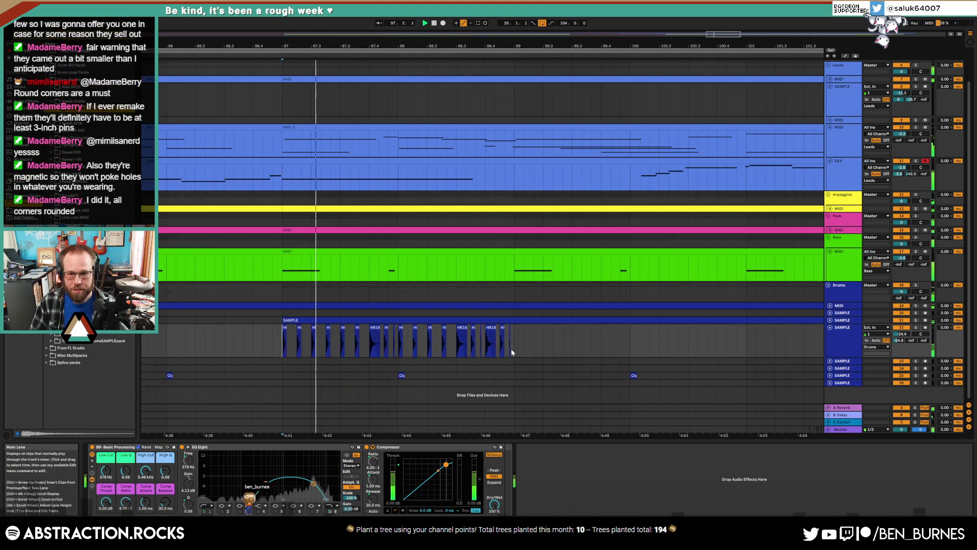
left_click_drag(512, 350, 279, 337)
key("ctrl+d")
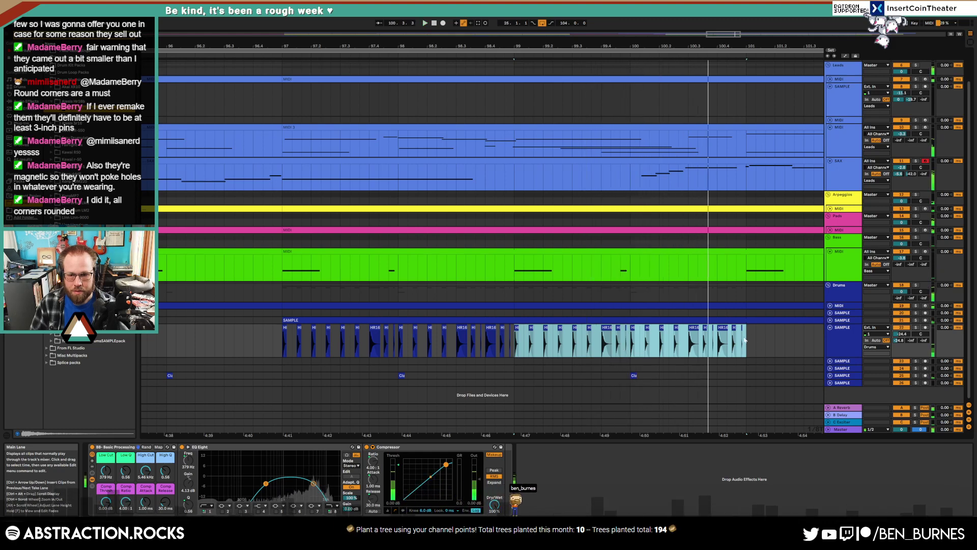
- Delete the short tambourine hits that follow the long hits on beats 3 and 4 of bar 100
left_click(704, 330)
left_click(735, 329)
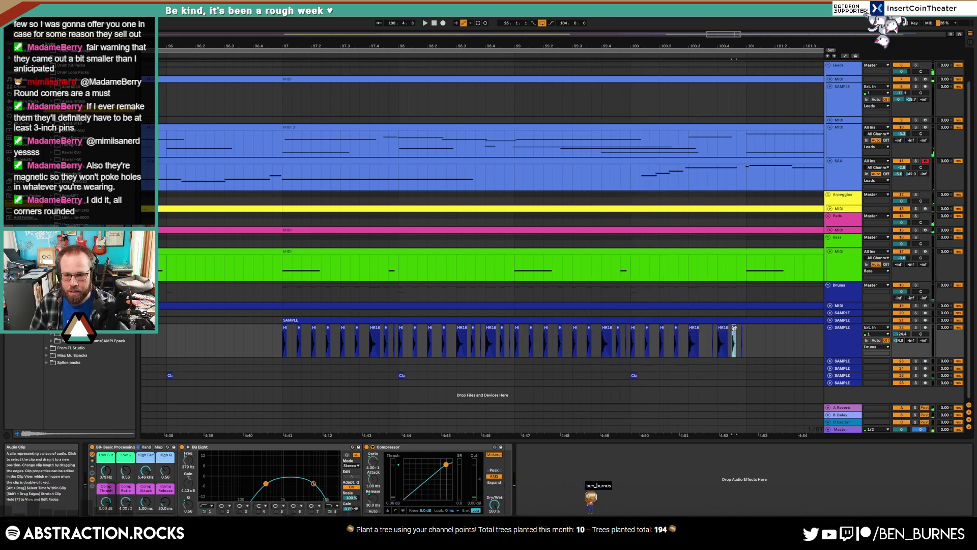
key("Delete")
left_click(745, 330)
key("Delete")
- Repeat the four-bar tambourine pattern of bars 97–100 until bar 129
left_click_drag(675, 331, 283, 329)
key("ctrl+d")
key("ctrl+d")
key("ctrl+d")
key("ctrl+d")
key("ctrl+d")
key("ctrl+d")
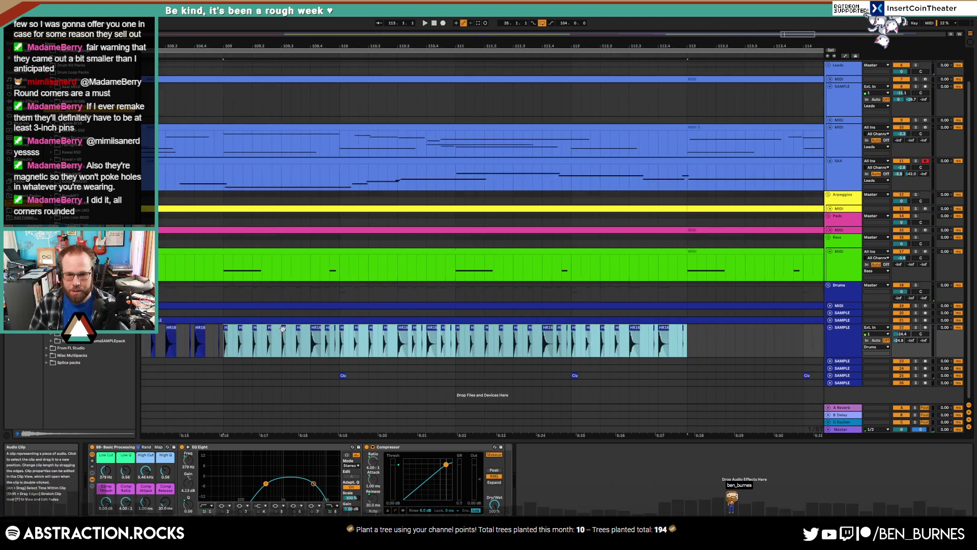
key("ctrl+d")
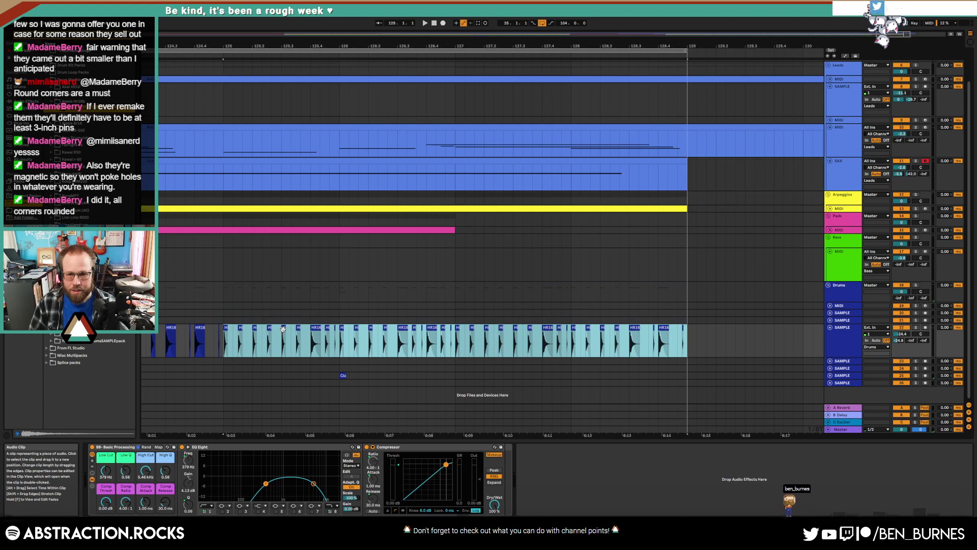
- Delete the tambourine hits from bar 121 onward so the tambourine part ends with the drums at bar 121
scroll(509, 337, "down", 5)
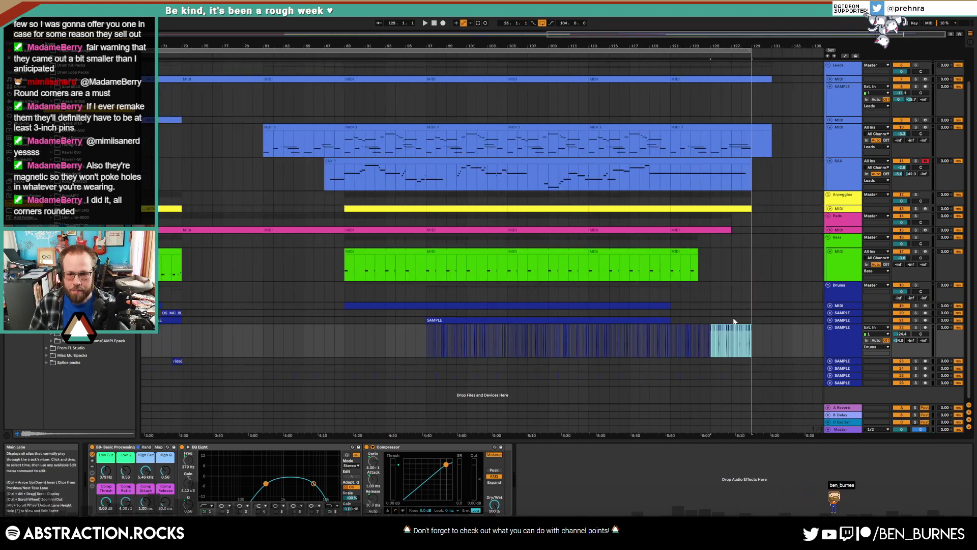
scroll(736, 323, "up", 3)
key("Delete")
left_click_drag(647, 346, 415, 337)
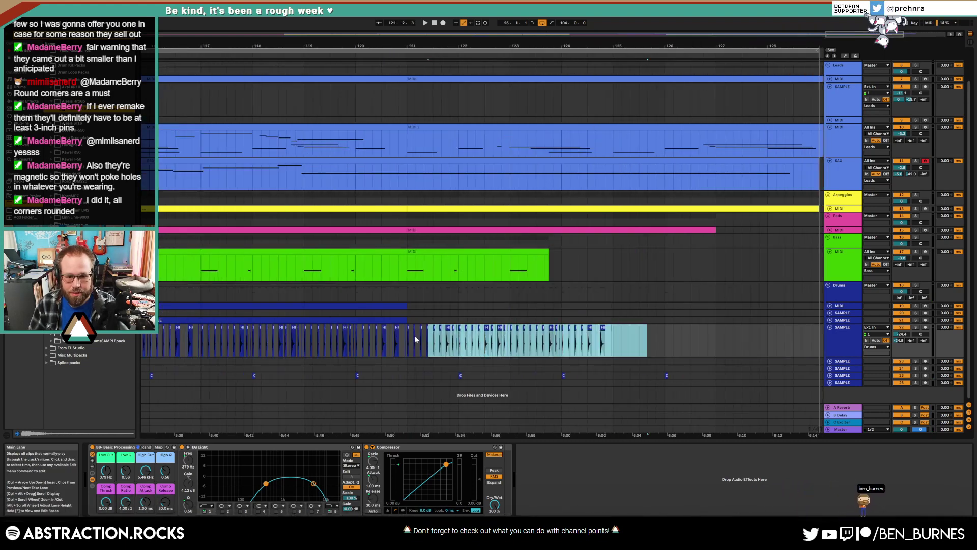
key("Delete")
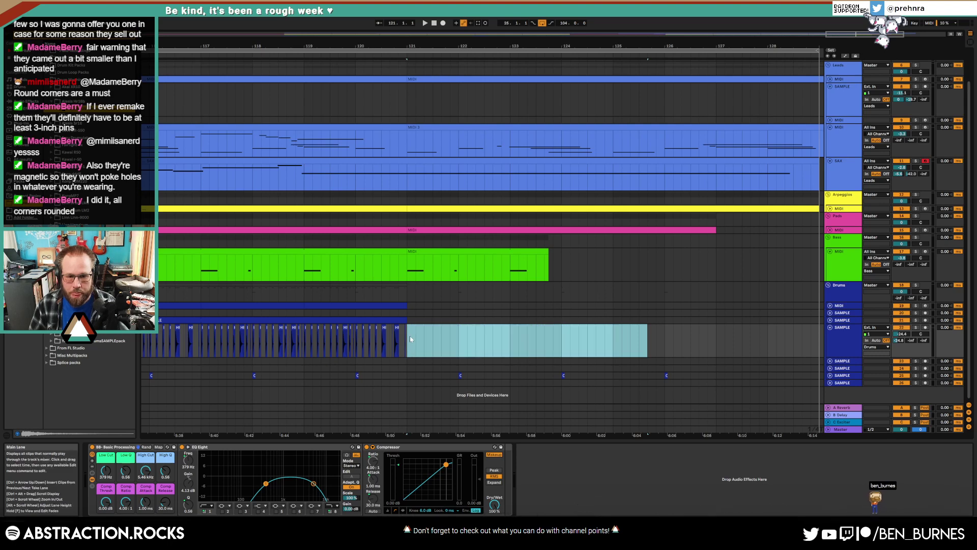
scroll(399, 337, "up", 5)
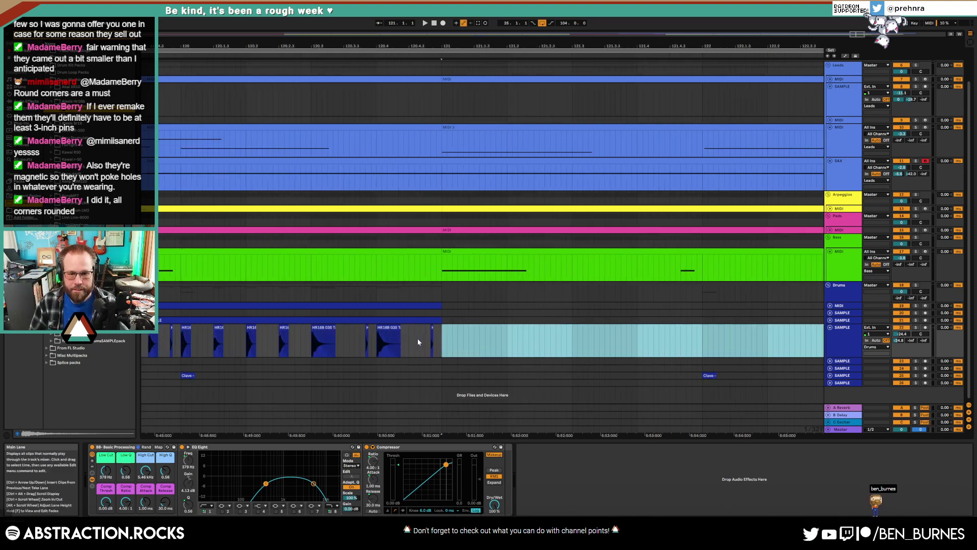
left_click(459, 335)
scroll(566, 323, "down", 10)
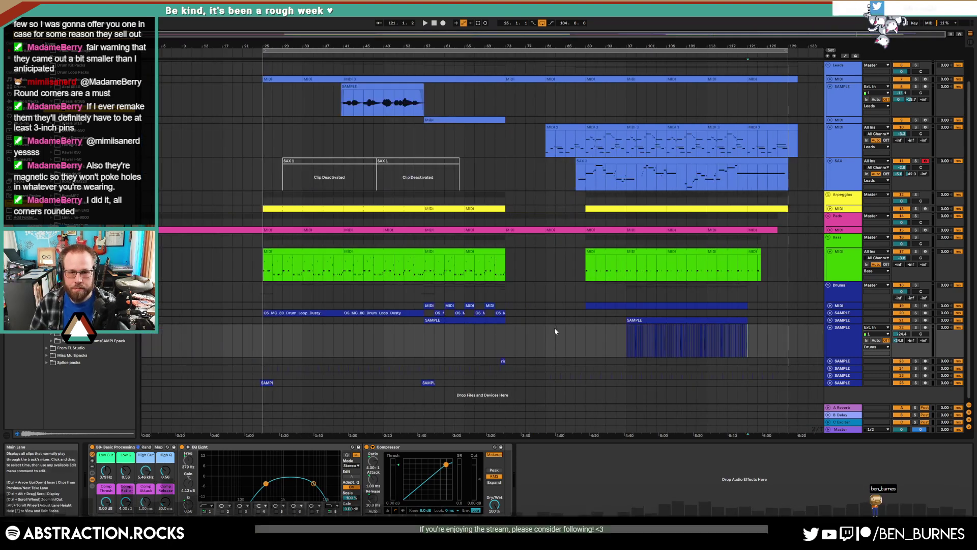
- Play the final section and add the Wider effect after the tambourine track's compressor with its width at 148%
left_click(562, 56)
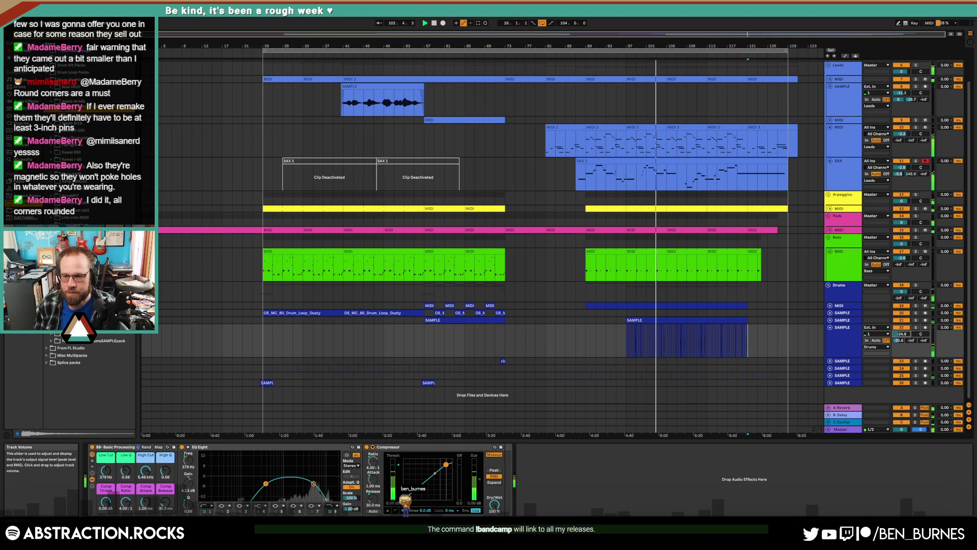
left_click(668, 346)
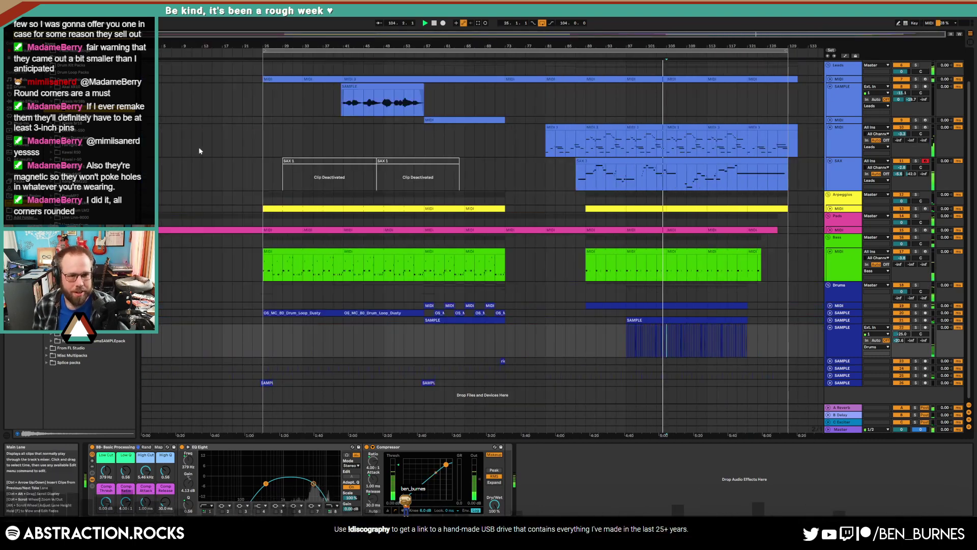
left_click(24, 102)
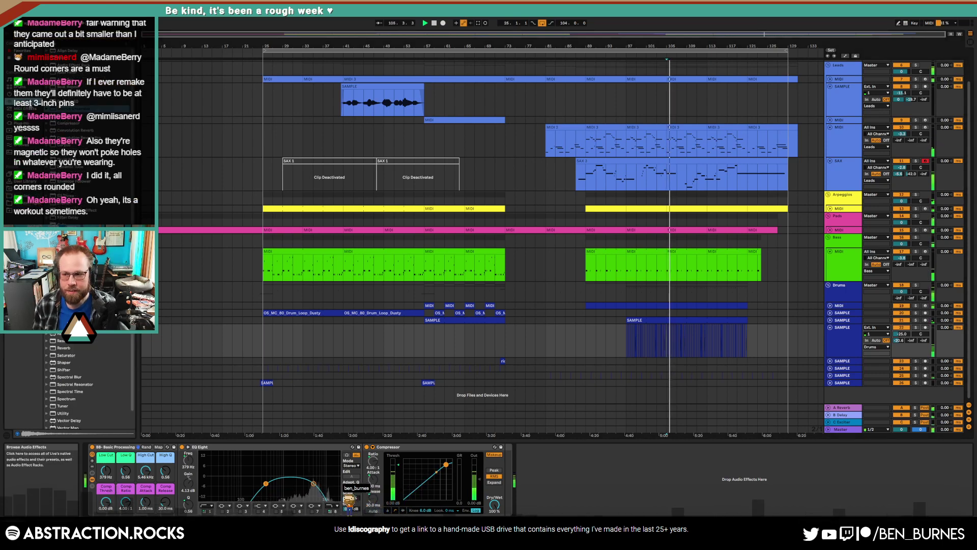
left_click(27, 95)
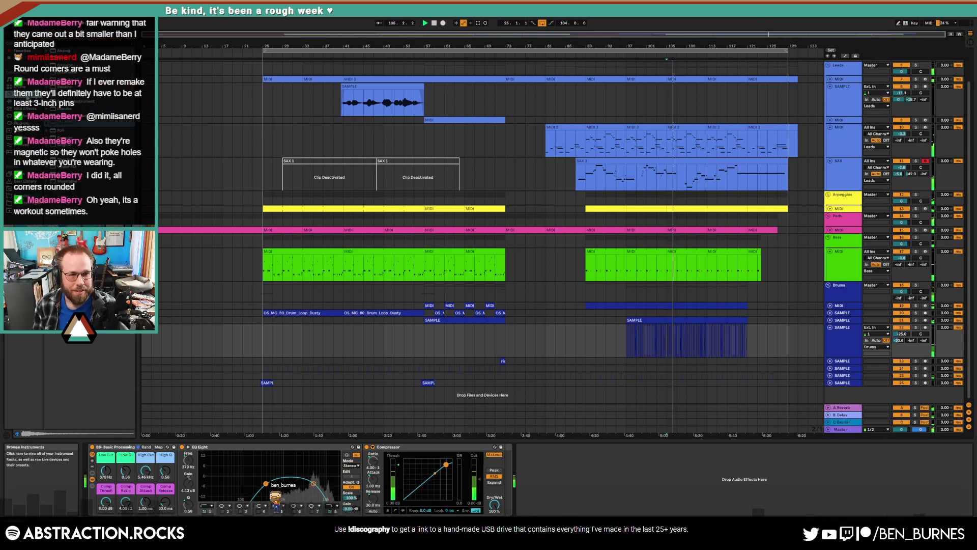
left_click(22, 123)
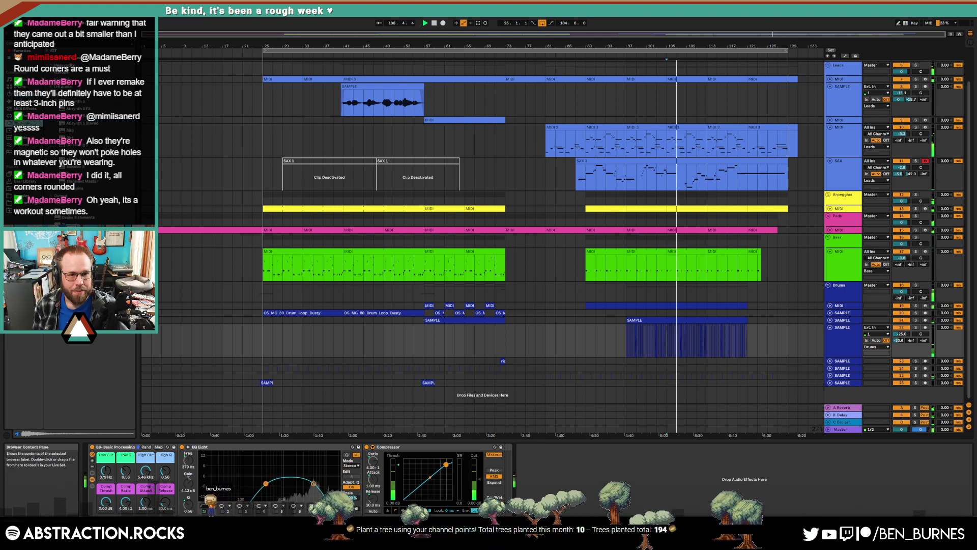
left_click_drag(72, 306, 578, 504)
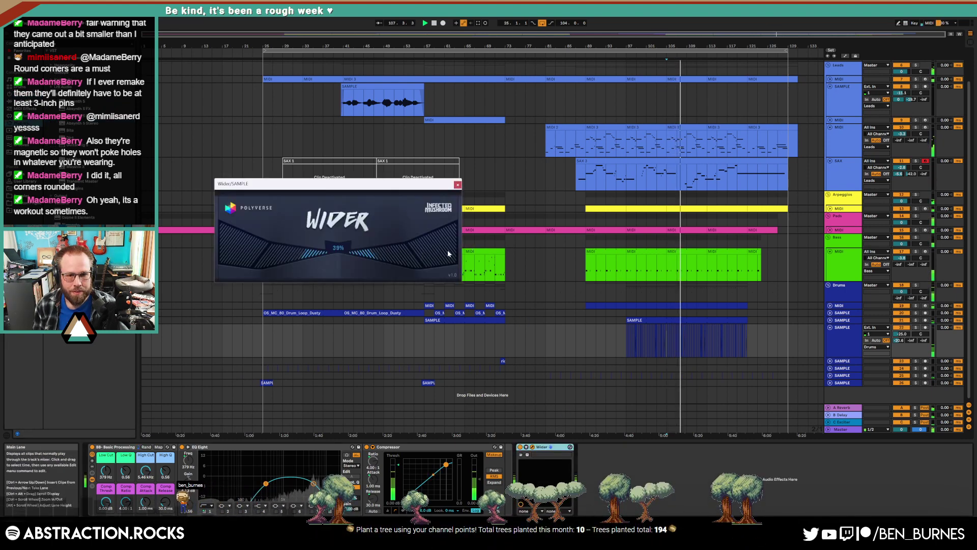
left_click_drag(448, 253, 490, 249)
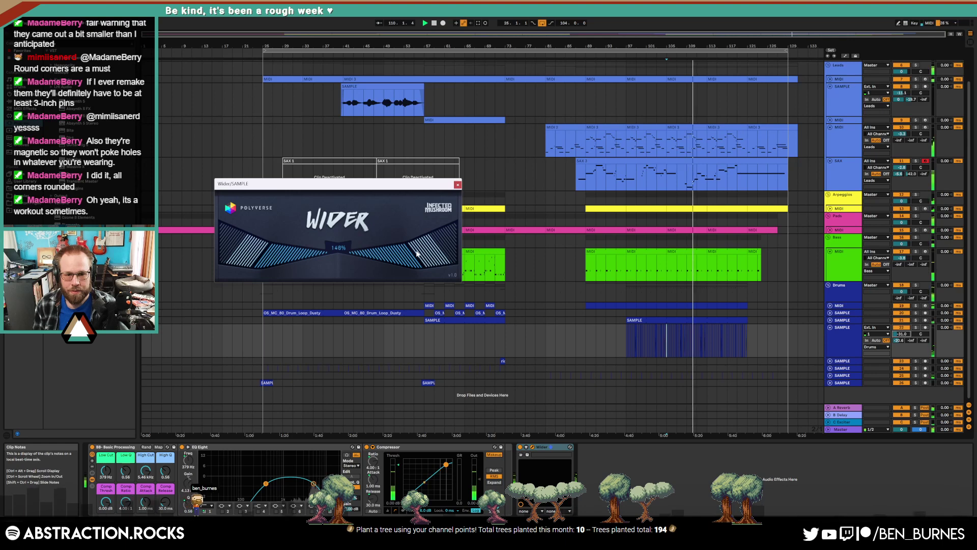
left_click(458, 184)
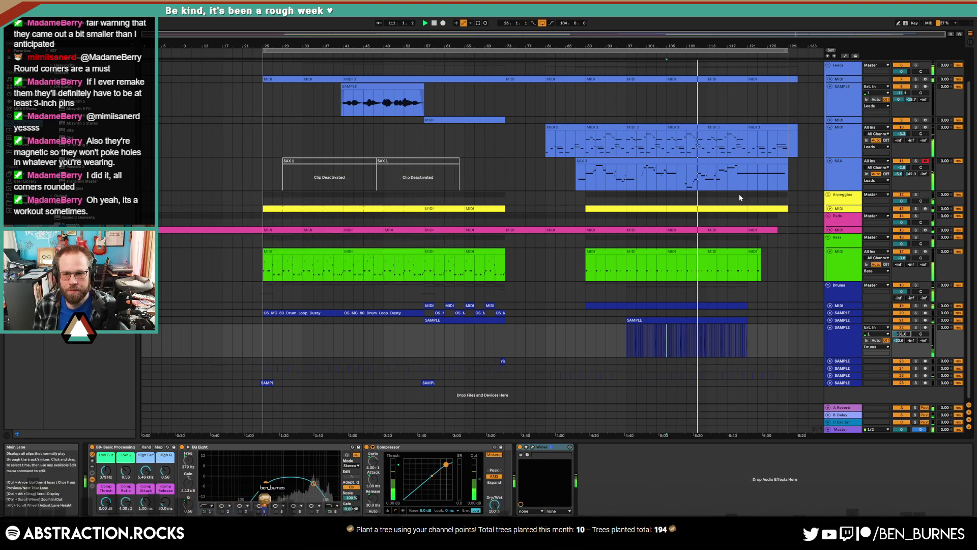
- In the long sax clip, start the A#2 at bar 26 slightly earlier and adjust the short A#2 and preceding G2 before bar 27
double_click(718, 158)
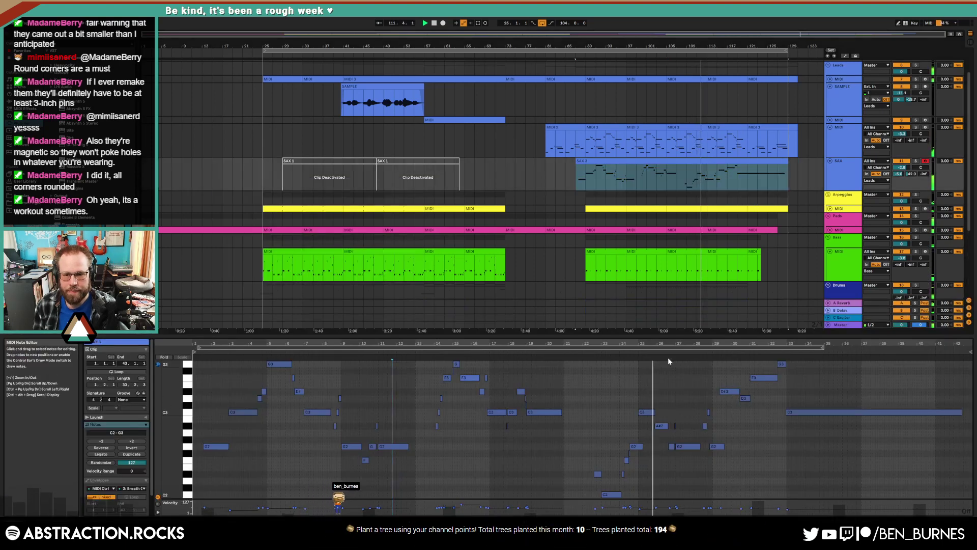
left_click_drag(664, 345, 664, 351)
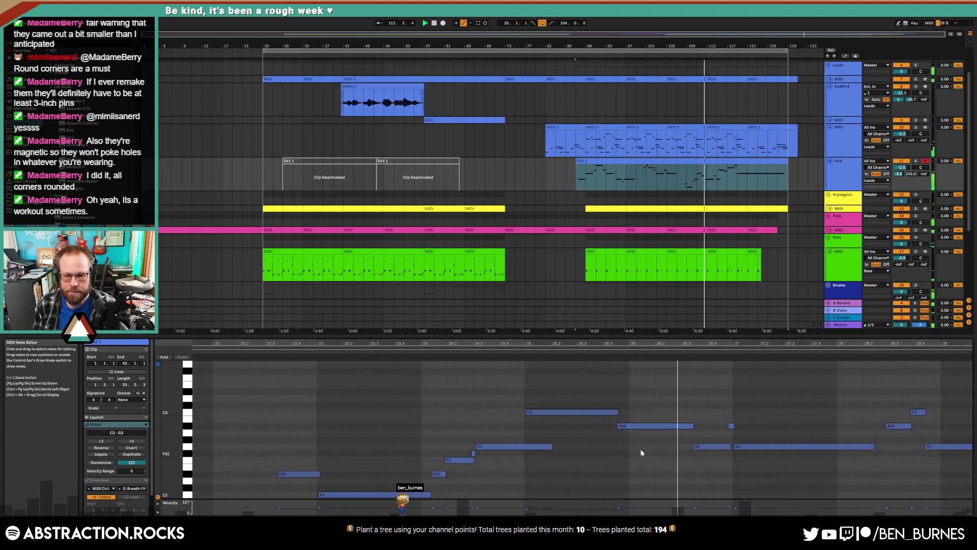
left_click_drag(618, 425, 614, 425)
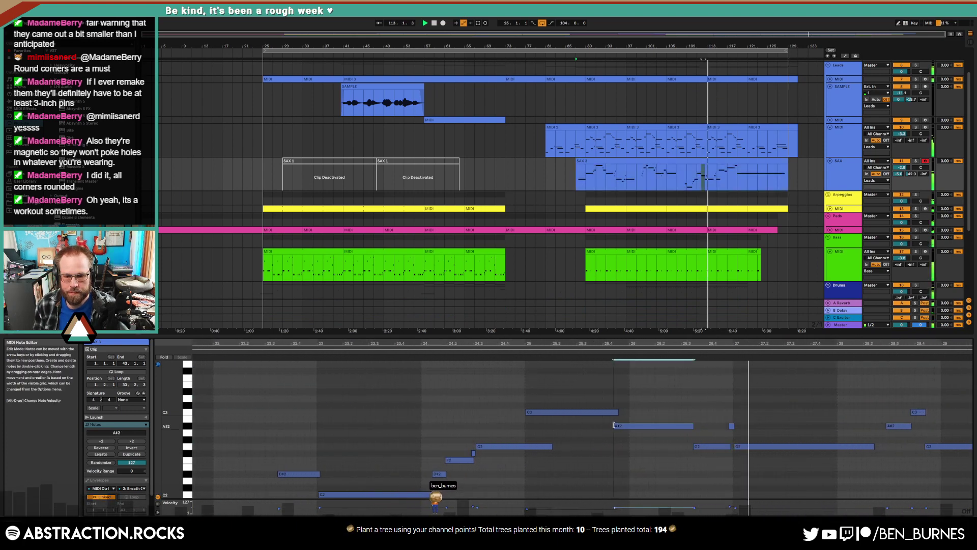
left_click(732, 425)
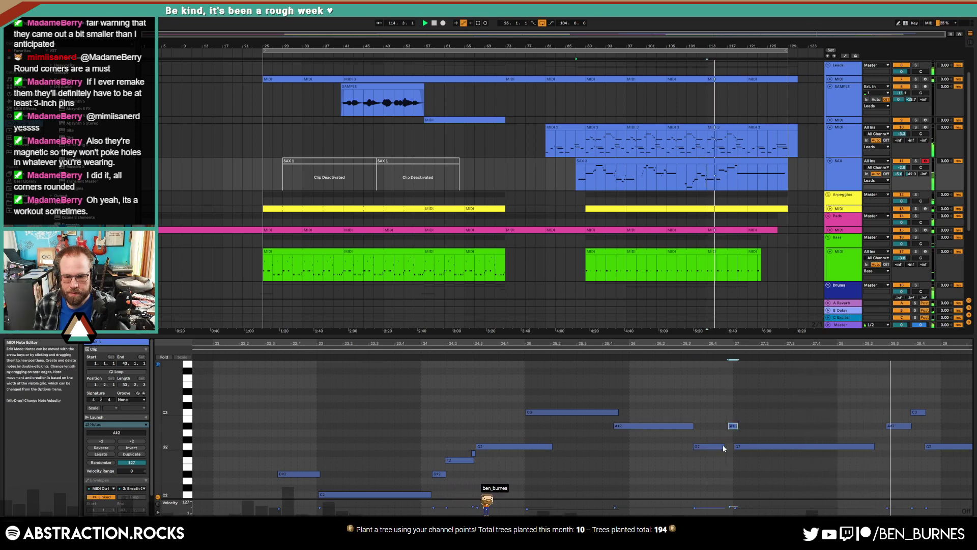
left_click_drag(724, 447, 728, 446)
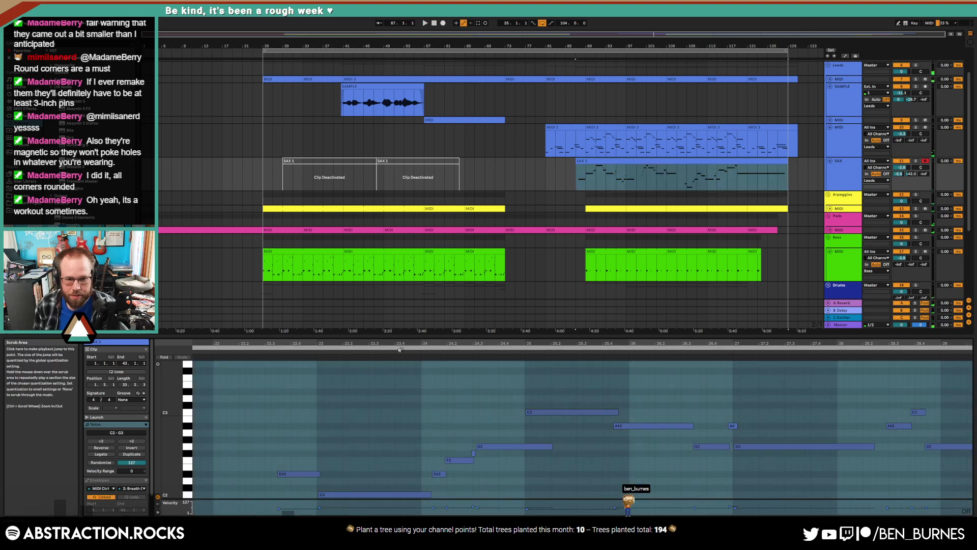
- Play the sax line from just before clip bar 26 through bar 31 to check its phrasing
left_click(601, 470)
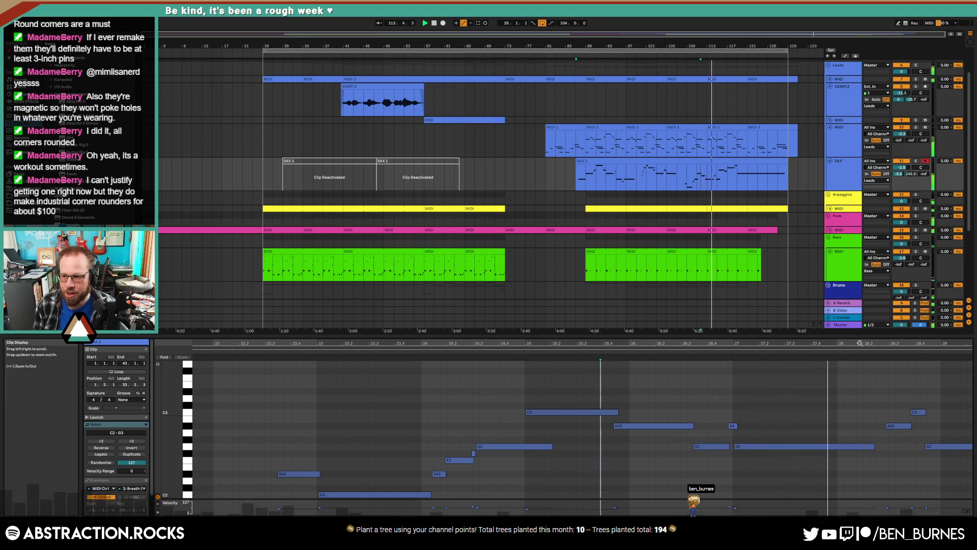
left_click_drag(861, 343, 494, 343)
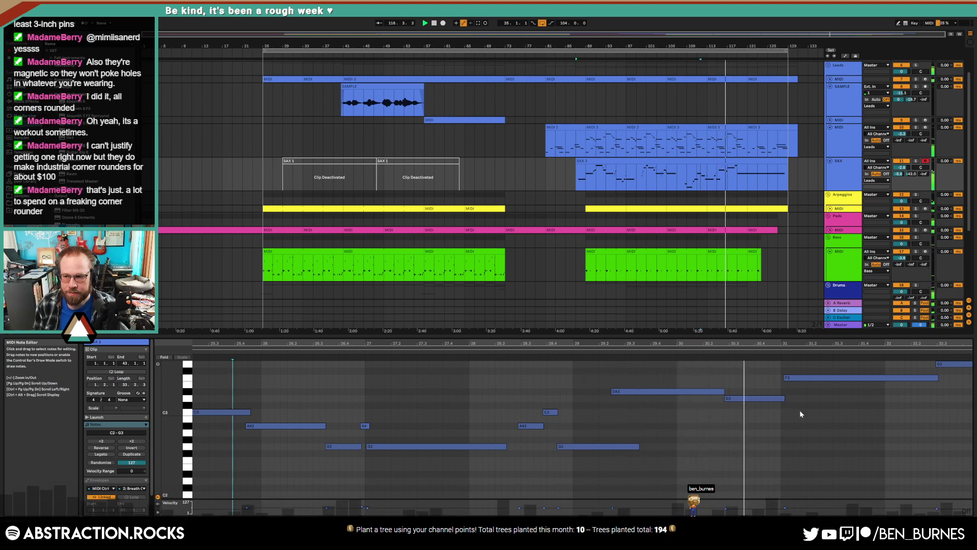
key("space")
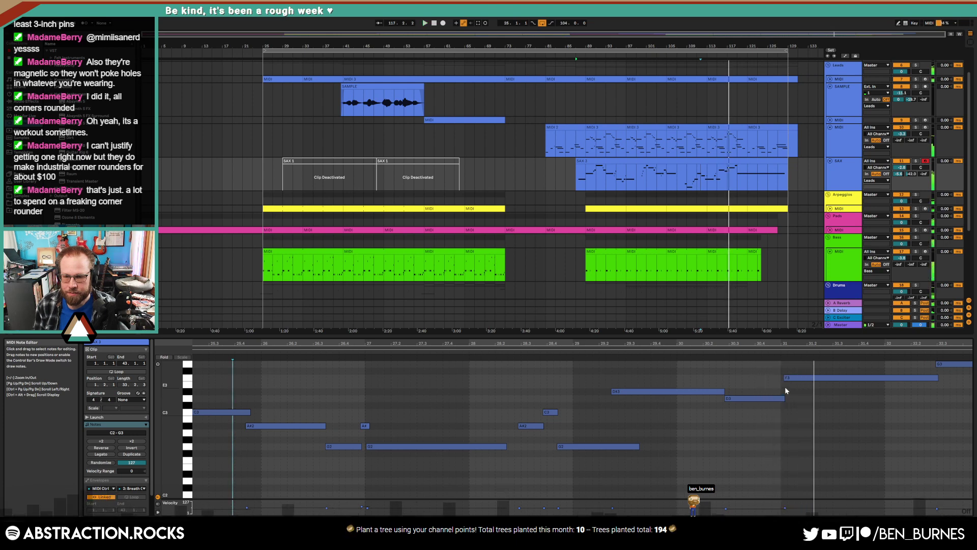
- Add a very short F#3 grace note just before the F3 at clip bar 31 in the sax part
left_click_drag(816, 343, 676, 348)
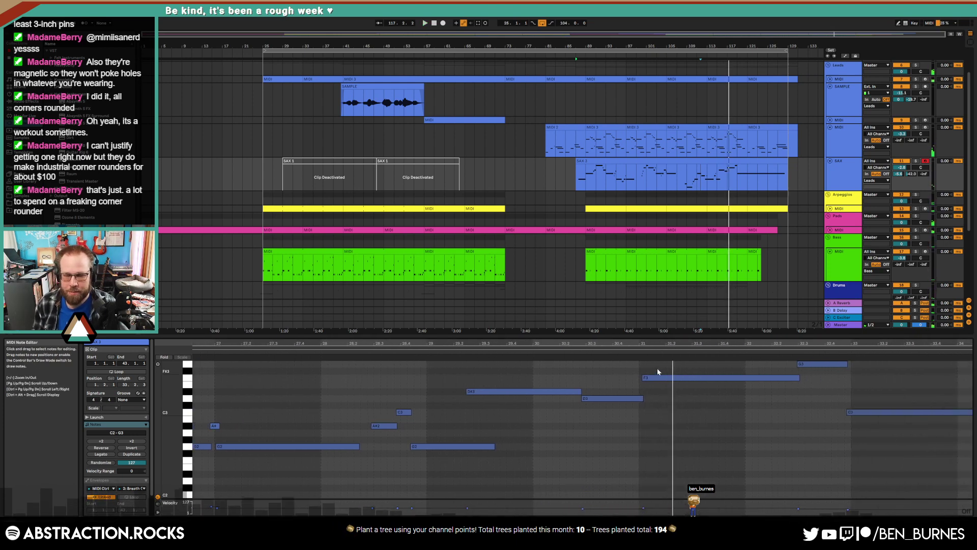
left_click(639, 370)
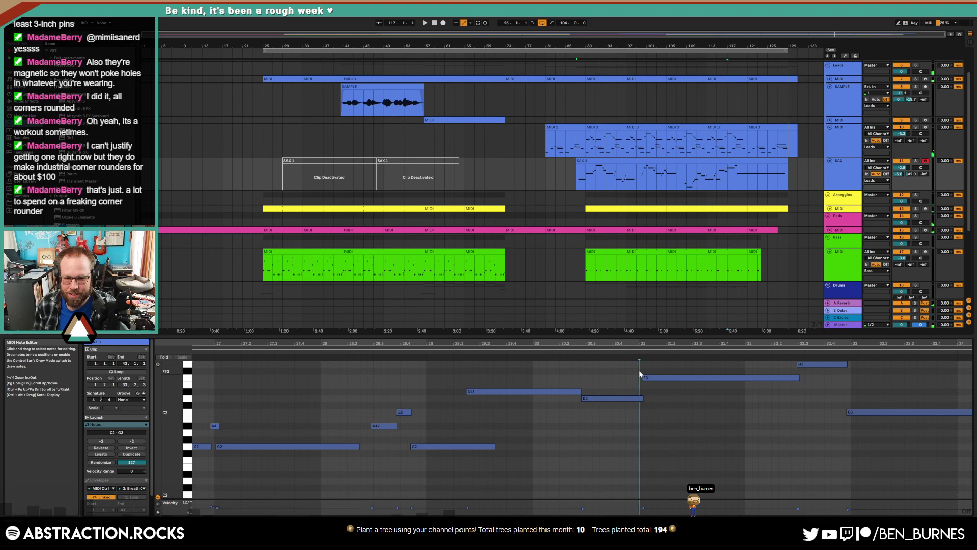
left_click(617, 350)
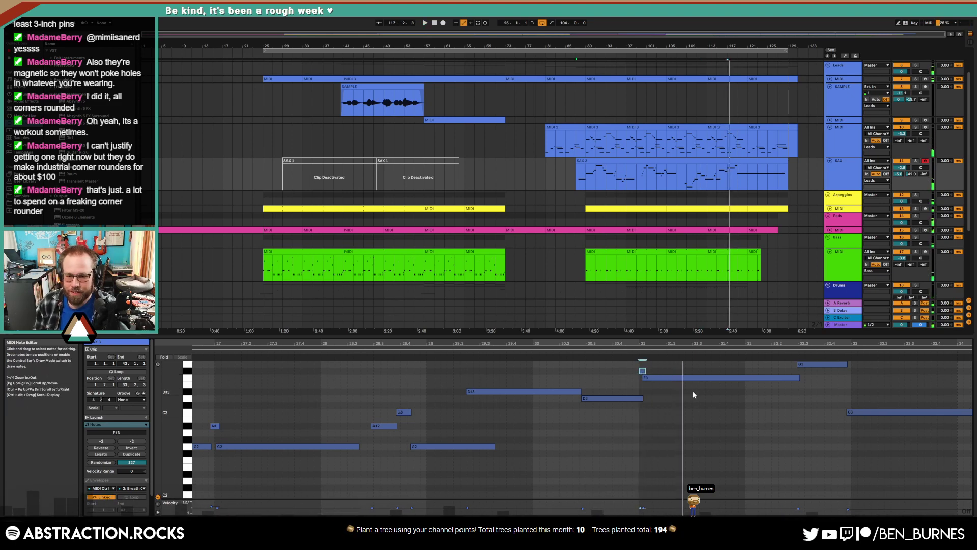
- Shorten the F3 at clip bar 31 to about half a bar and follow it with a D#3 ending at bar 32
mouse_move(692, 391)
left_mouse_down()
mouse_move(804, 400)
mouse_move(710, 382)
left_mouse_up()
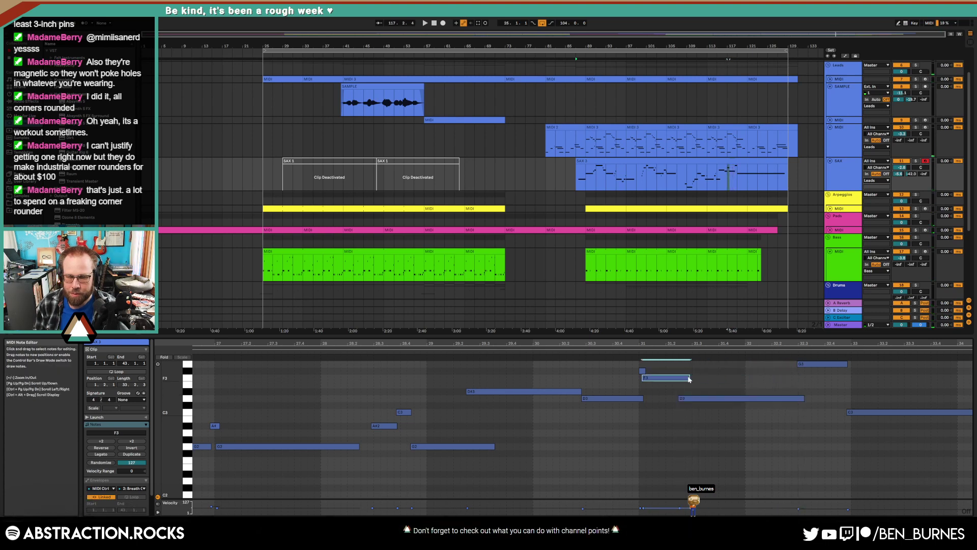
left_click(574, 353)
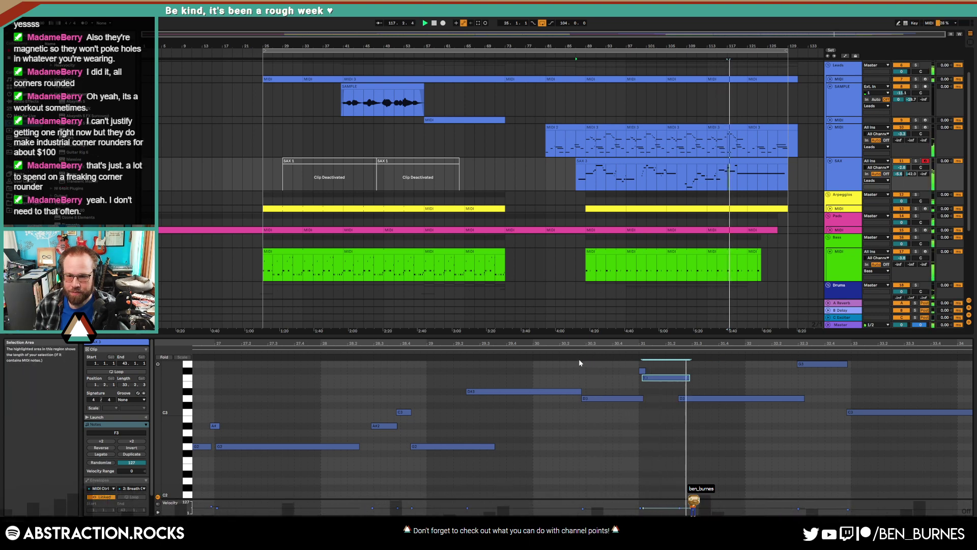
key("space")
left_click(712, 400)
key("Up")
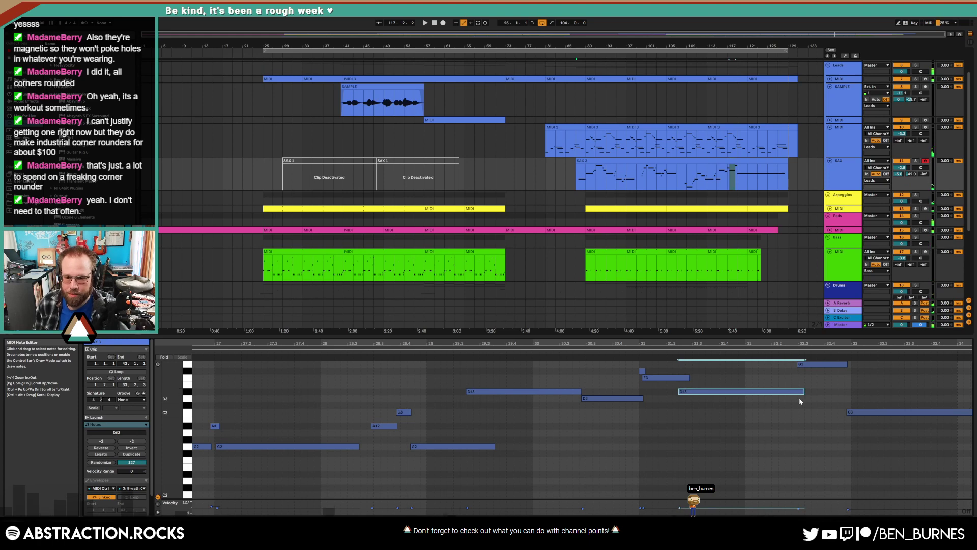
left_click_drag(805, 392, 736, 393)
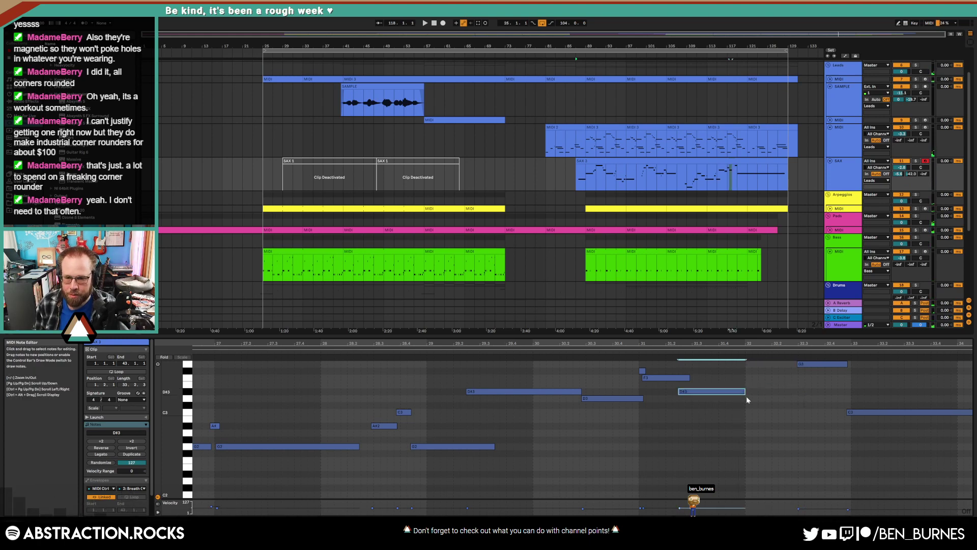
- Add a C3 sax note from about beat 4 of clip bar 31 to just after beat 3 of bar 32
double_click(748, 411)
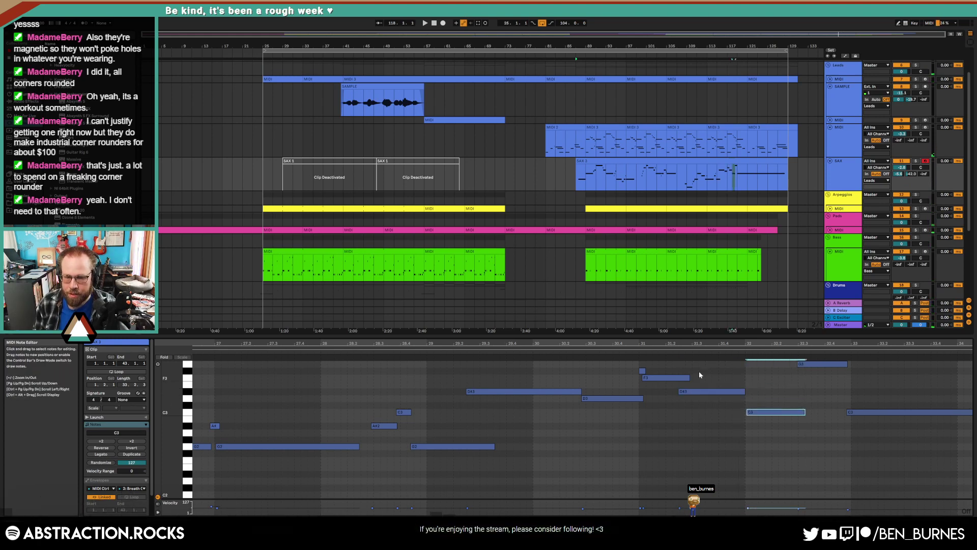
key("space")
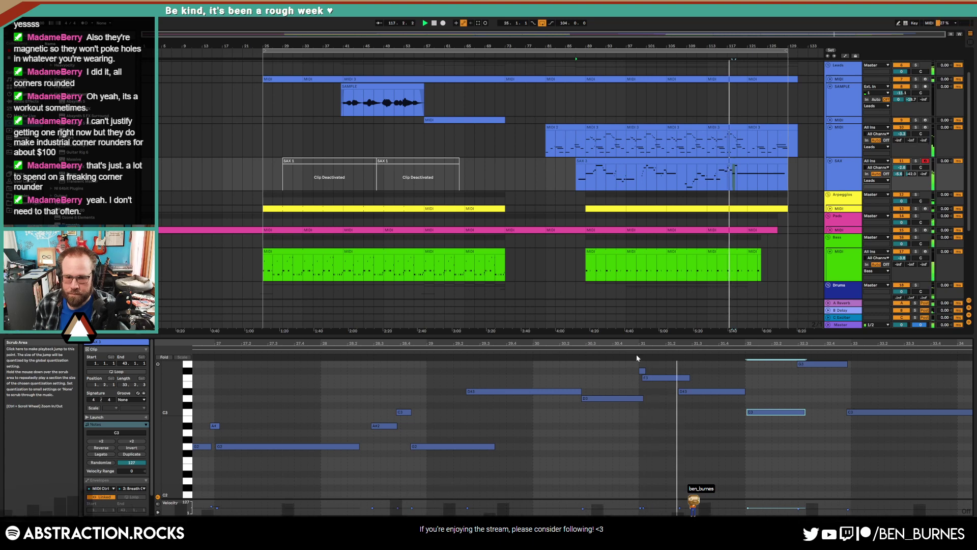
left_click_drag(755, 411, 801, 413)
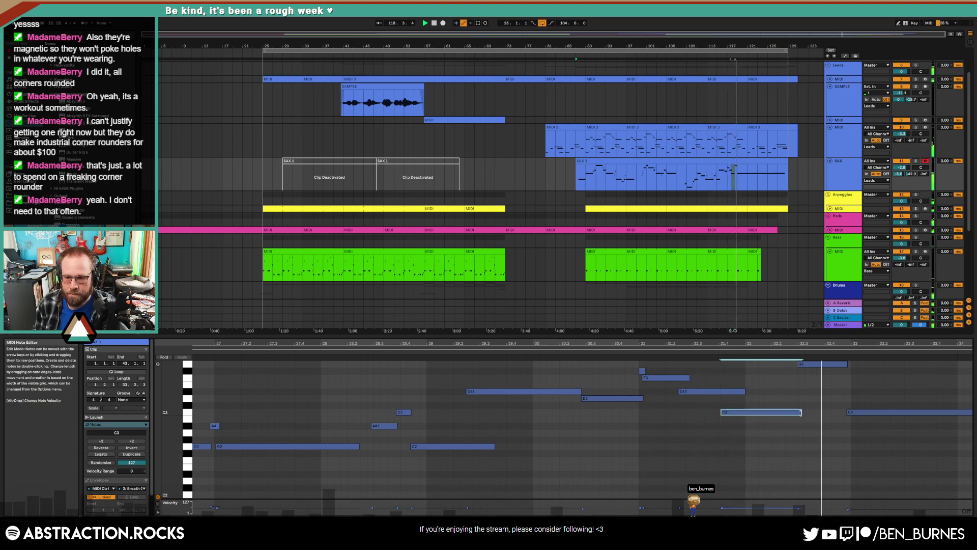
left_click_drag(874, 344, 659, 344)
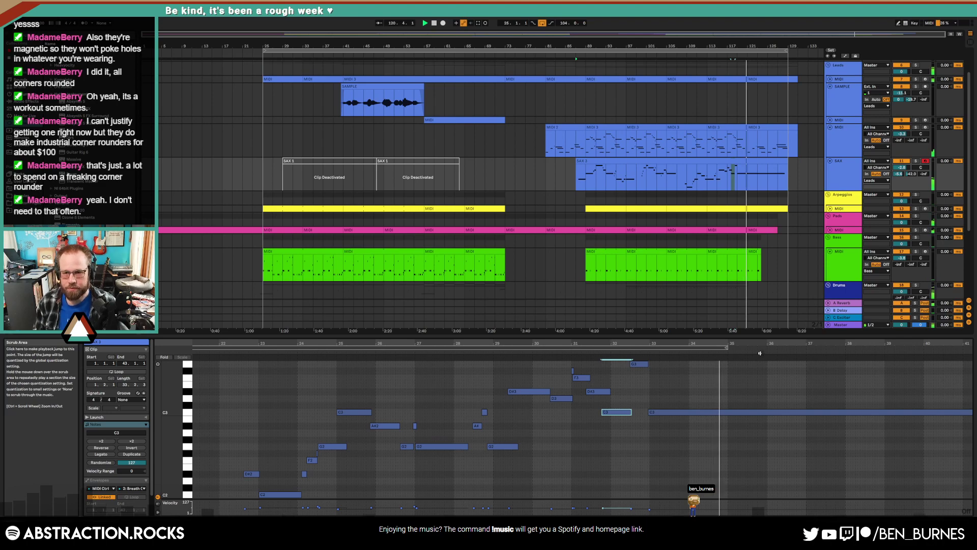
- Consolidate the bass clips between bars 89 and 121 into one clip
key("shift+Tab")
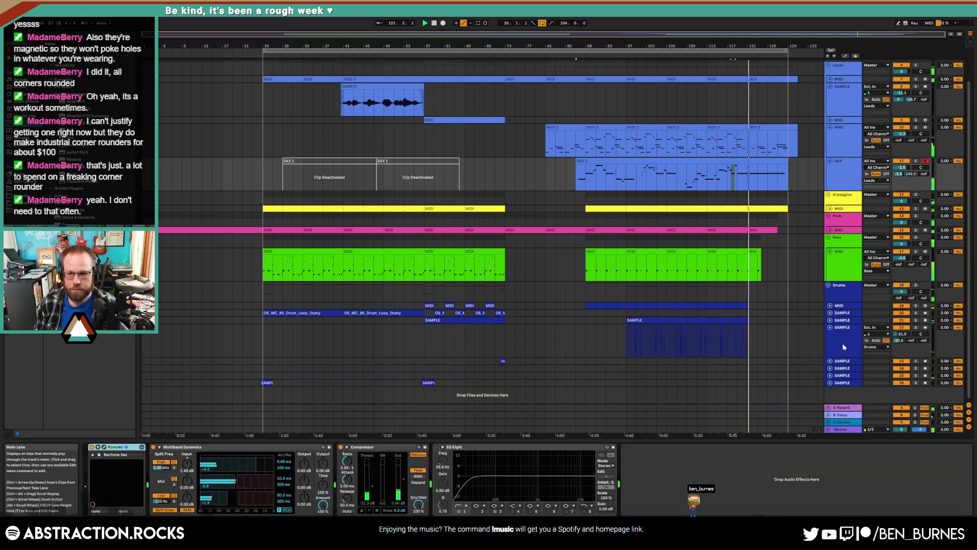
left_click(733, 272)
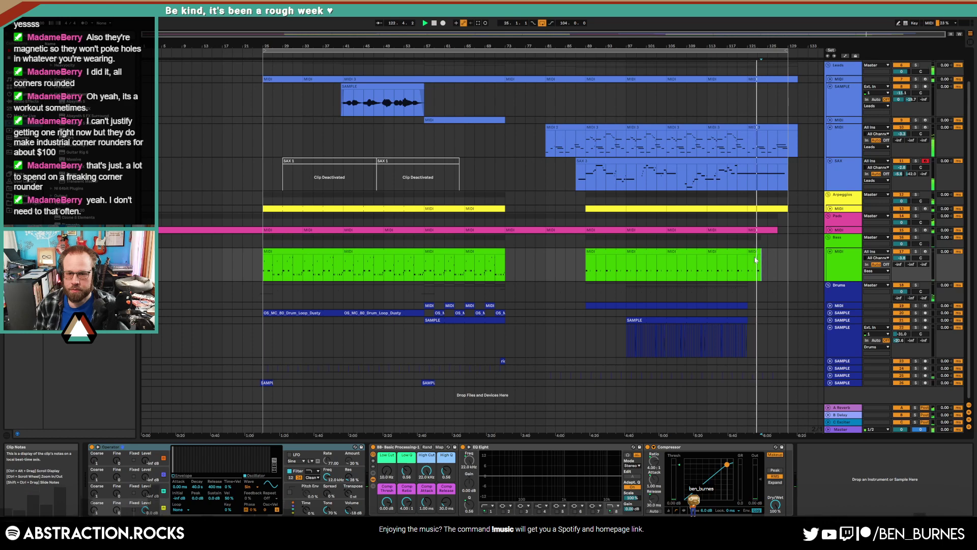
left_click(746, 258)
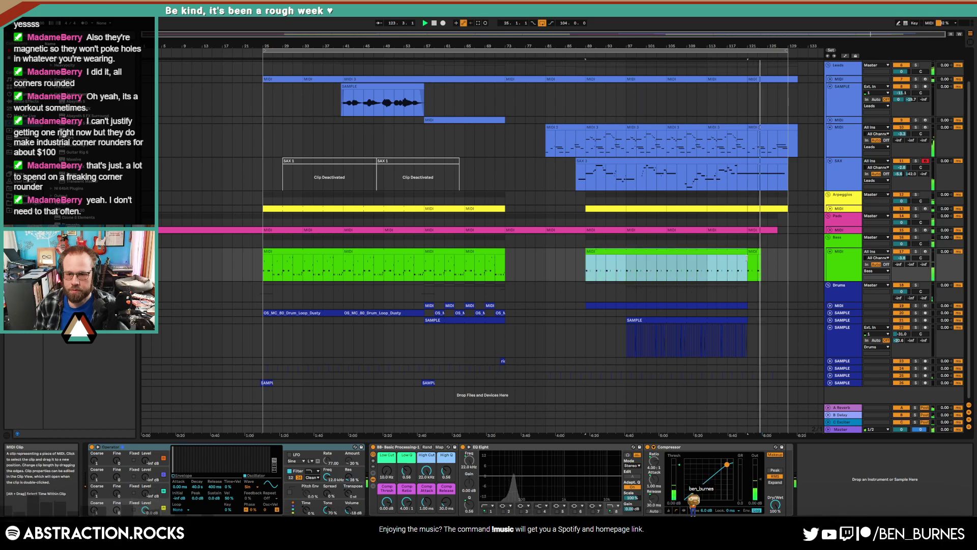
- Extend the consolidated bass clip to about bar 124 and play the song's ending with the arpeggio MIDI track expanded
left_click_drag(747, 258, 761, 260)
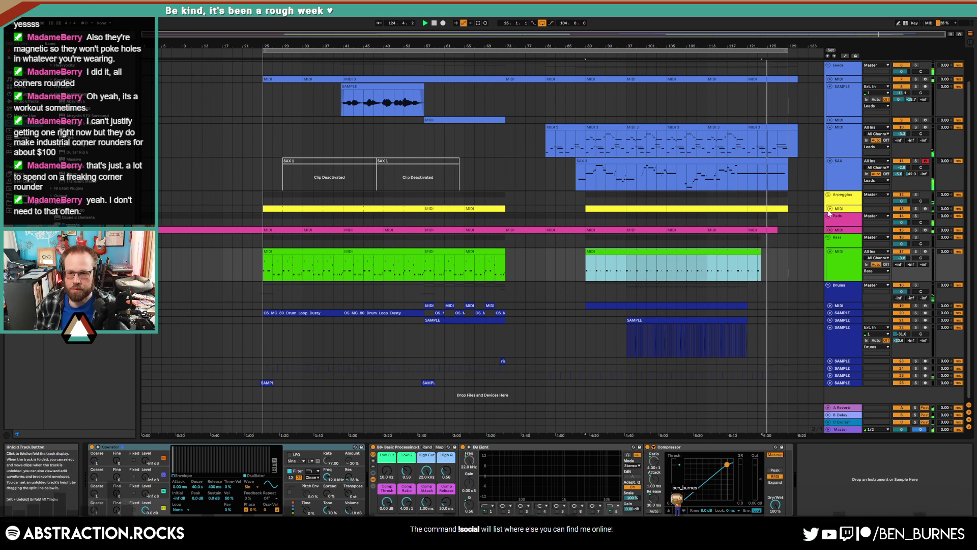
left_click(831, 209)
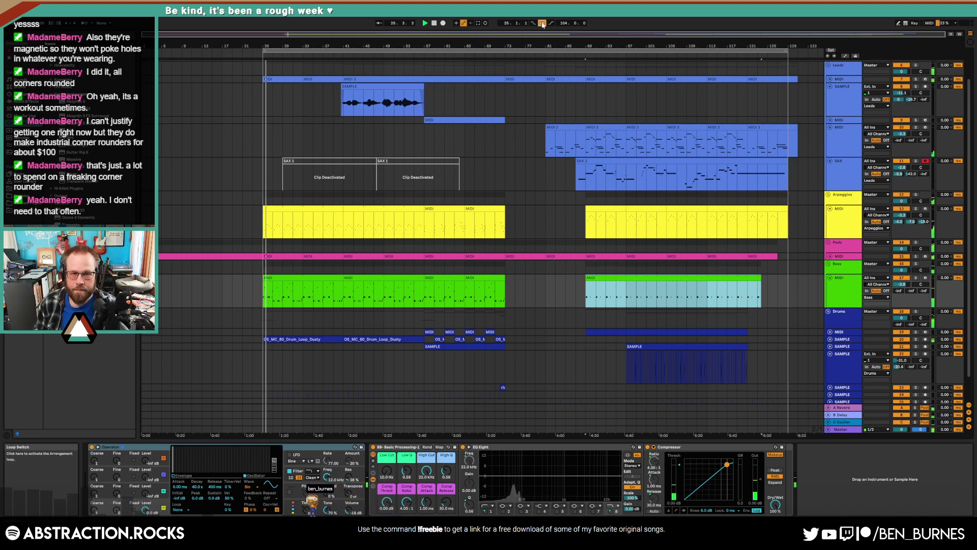
left_click(767, 60)
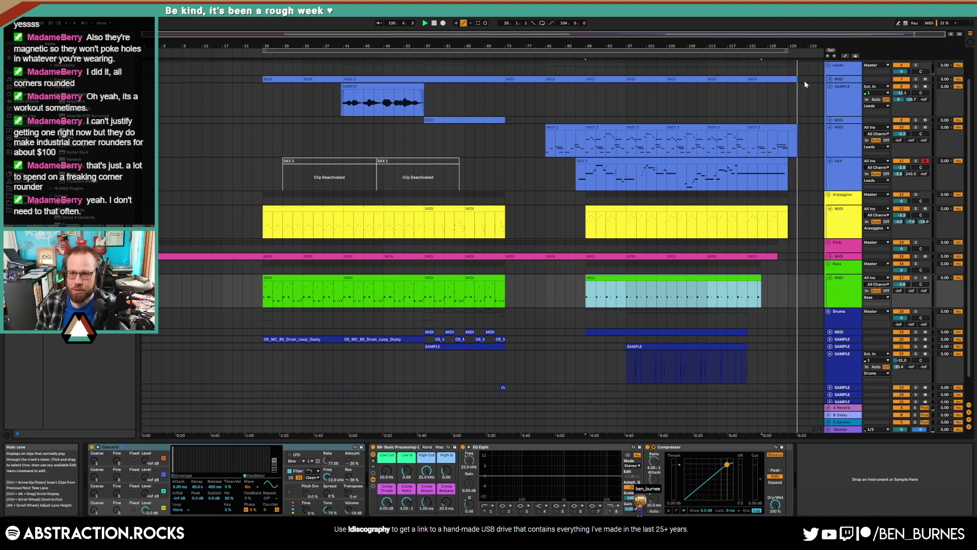
scroll(795, 71, "up", 3)
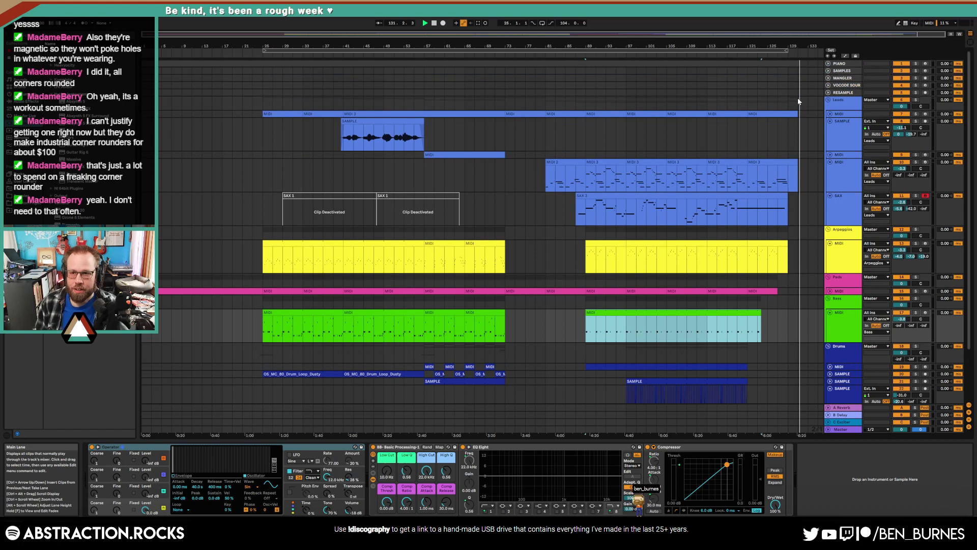
- Select the song up to just past bar 131 and export the Master to the Desktop as "2023-04-26 In Search Of Distraction.wav"
left_click(790, 65)
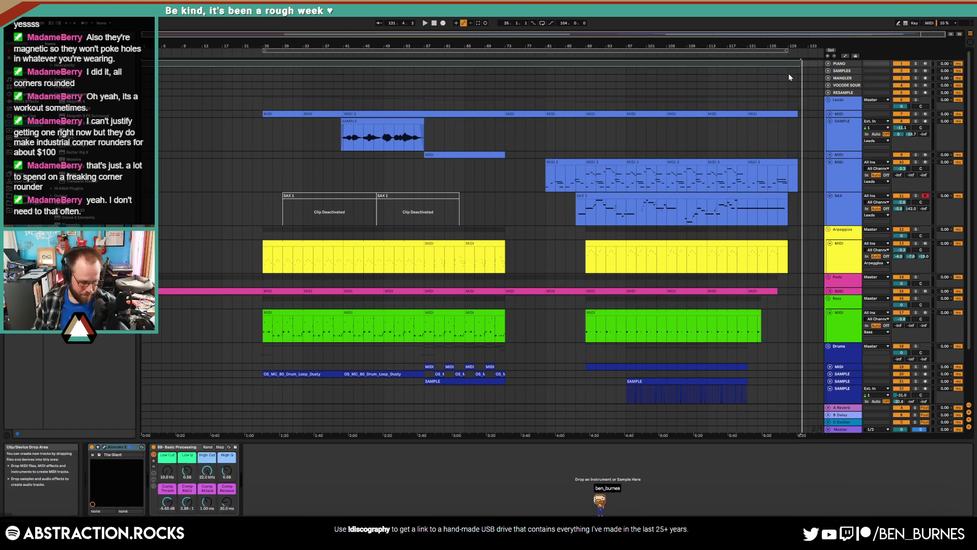
key("ctrl+shift+r")
left_click(483, 376)
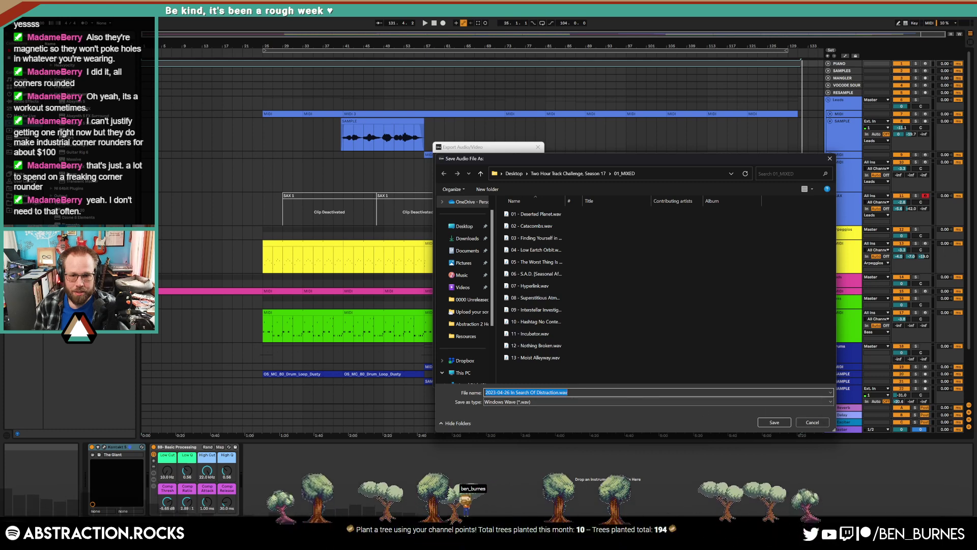
left_click(451, 230)
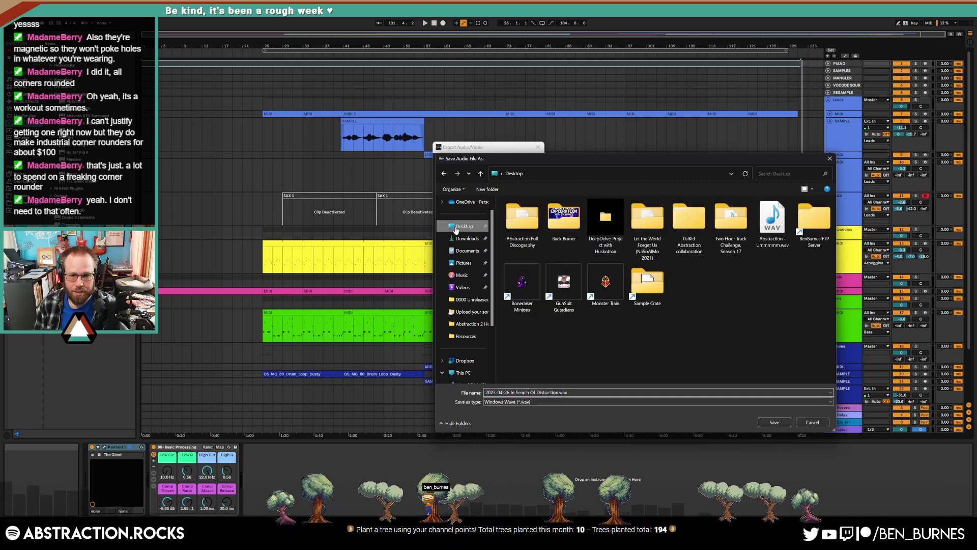
left_click(762, 422)
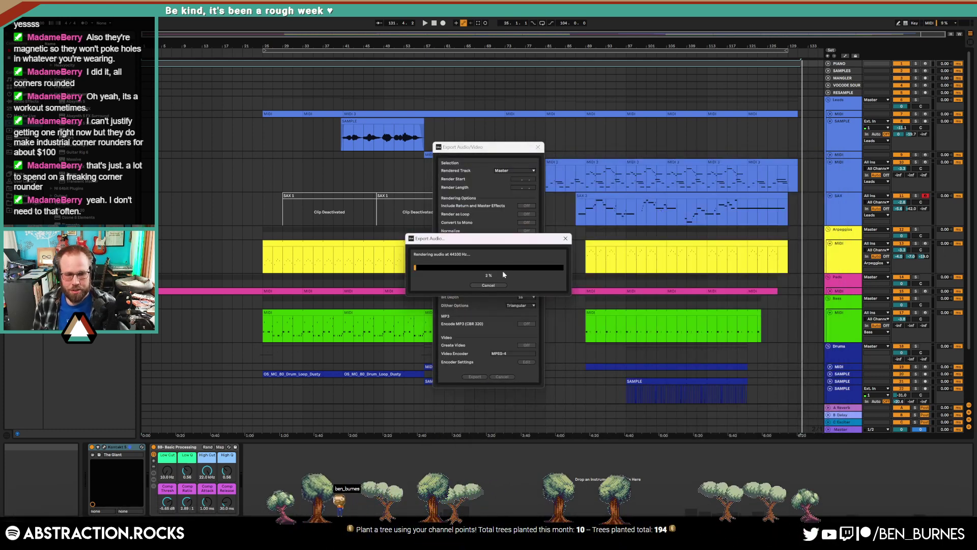